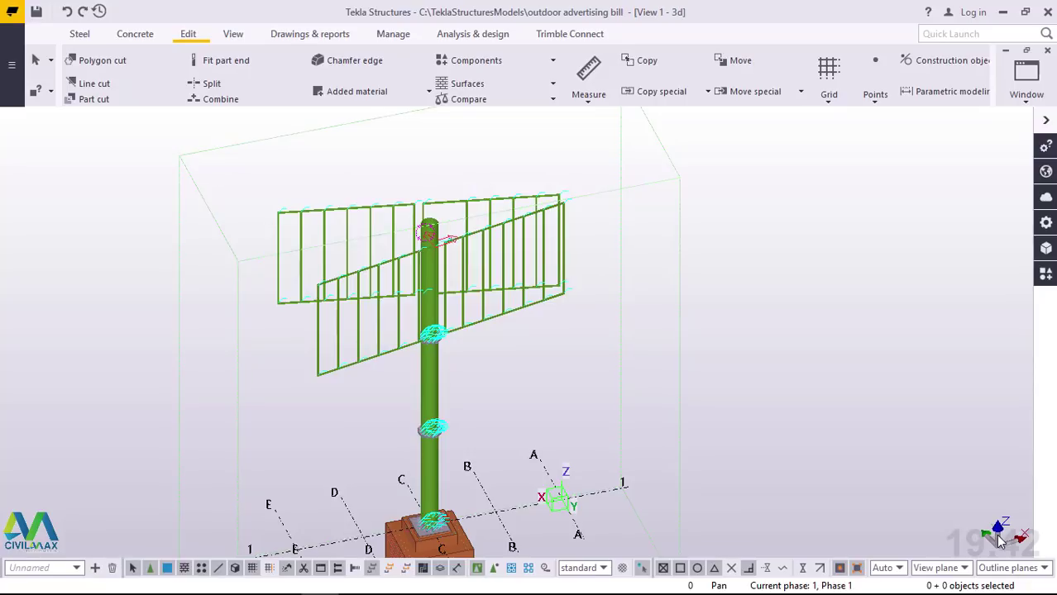
# Examine the billboard's two panel frames, their vertical members and the gaps between the frame sections near the pole's upper end
pyautogui.scroll(5, 409, 212)
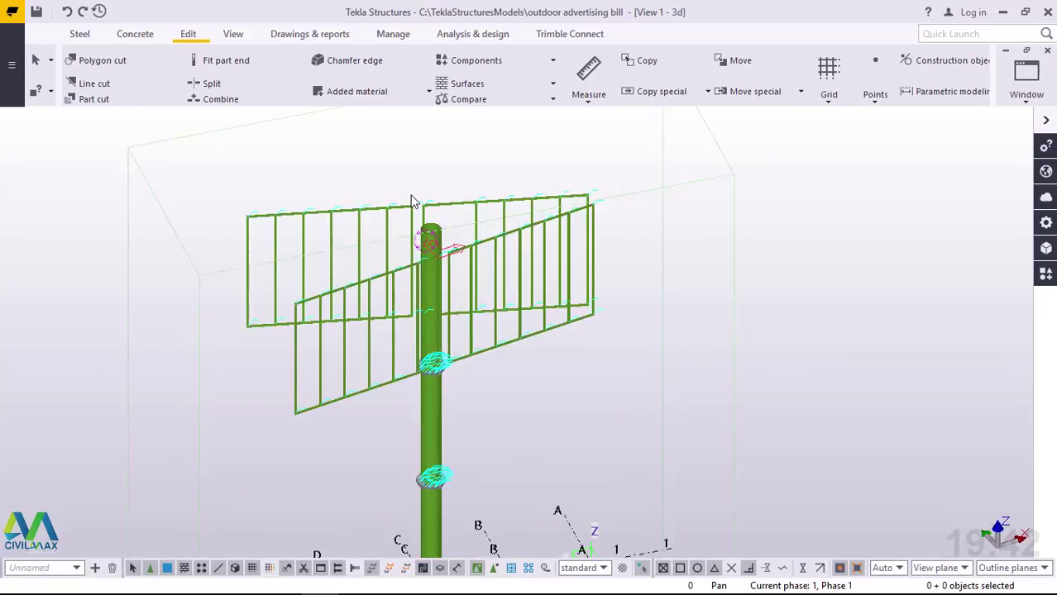
pyautogui.scroll(2, 408, 212)
pyautogui.scroll(-7, 484, 238)
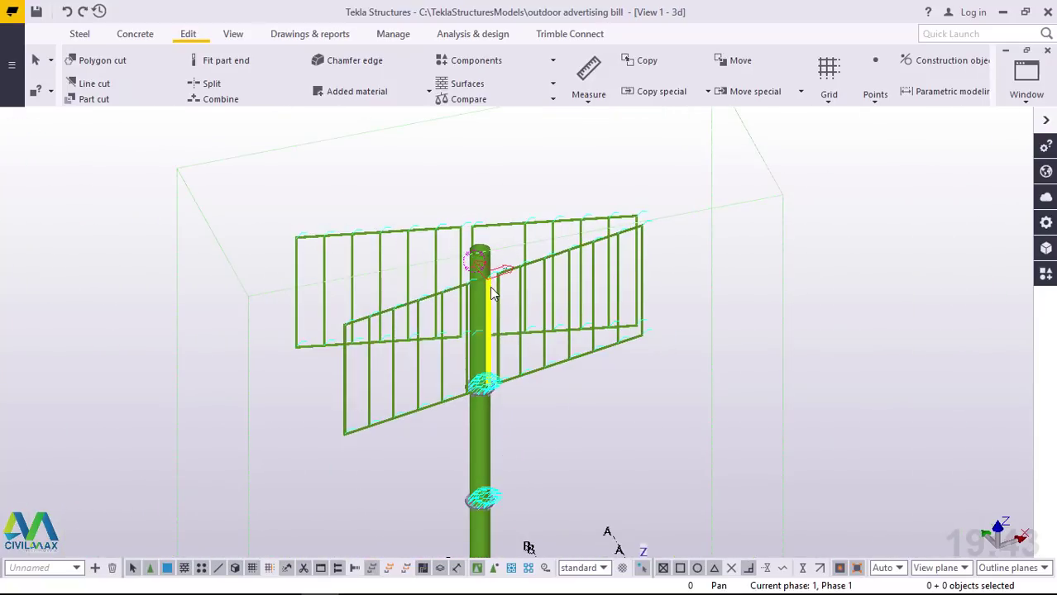
pyautogui.scroll(2, 491, 289)
pyautogui.scroll(1, 492, 294)
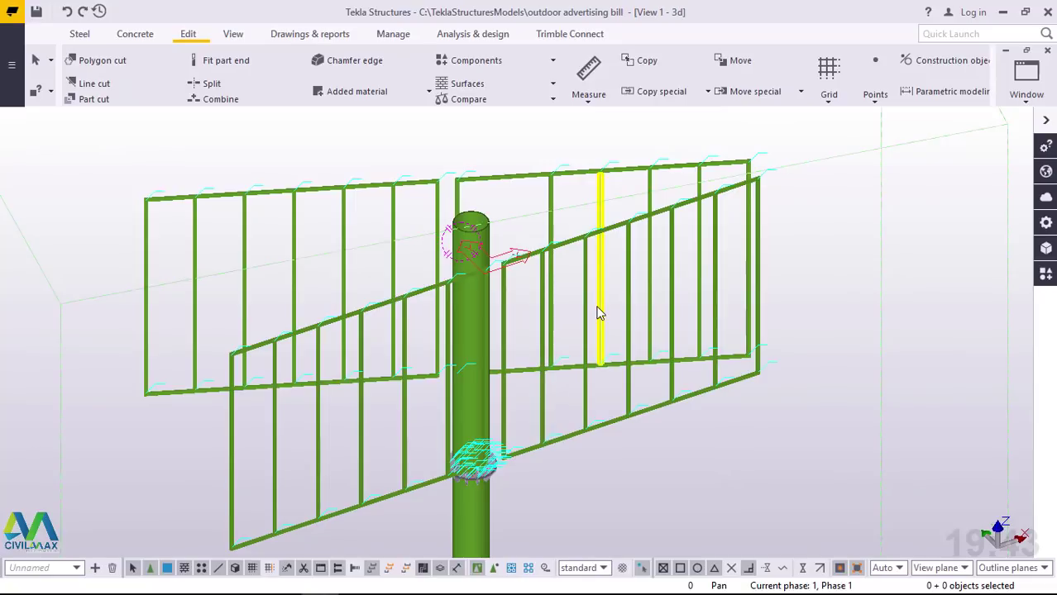
pyautogui.scroll(2, 286, 198)
pyautogui.scroll(-7, 452, 247)
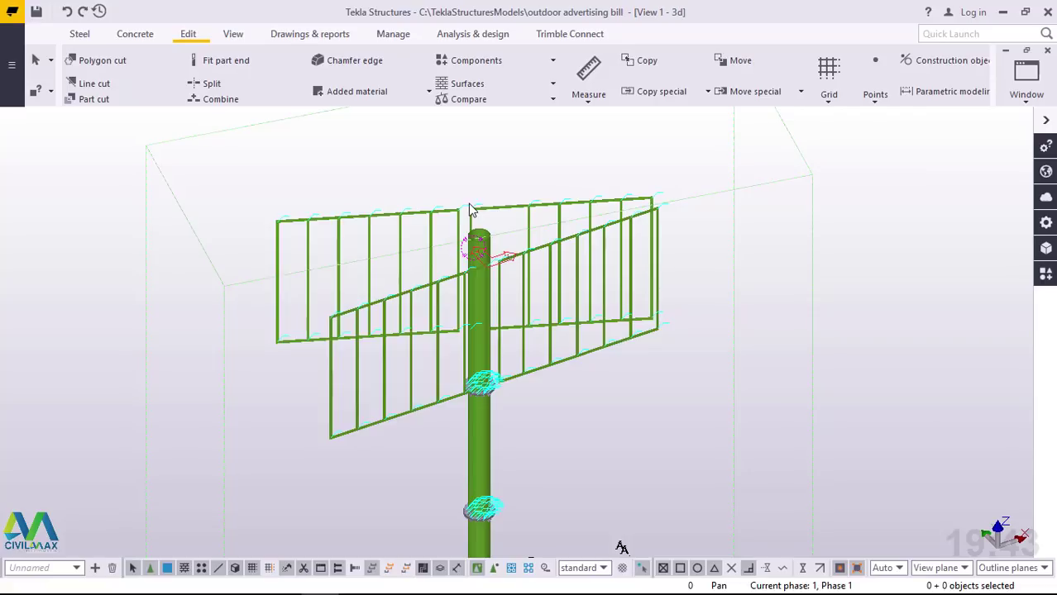
pyautogui.scroll(5, 468, 209)
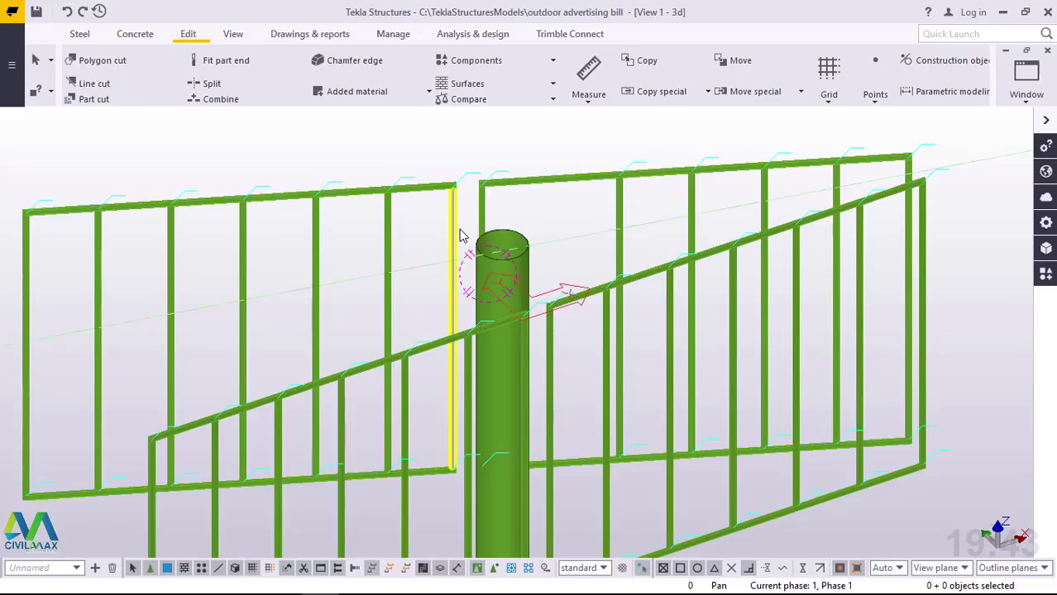
pyautogui.scroll(-4, 496, 227)
pyautogui.scroll(5, 299, 211)
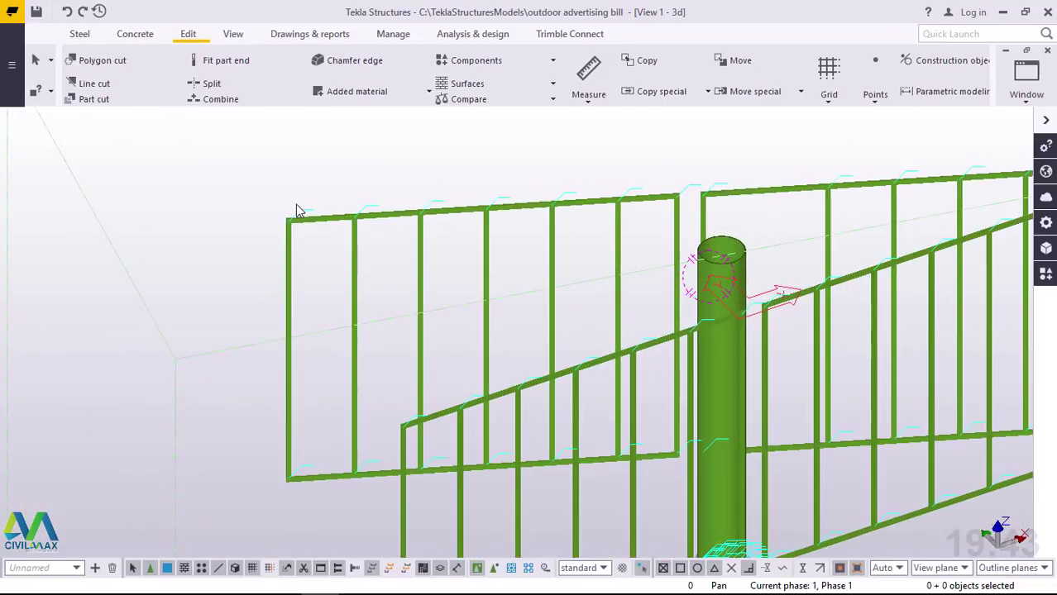
pyautogui.scroll(-4, 301, 217)
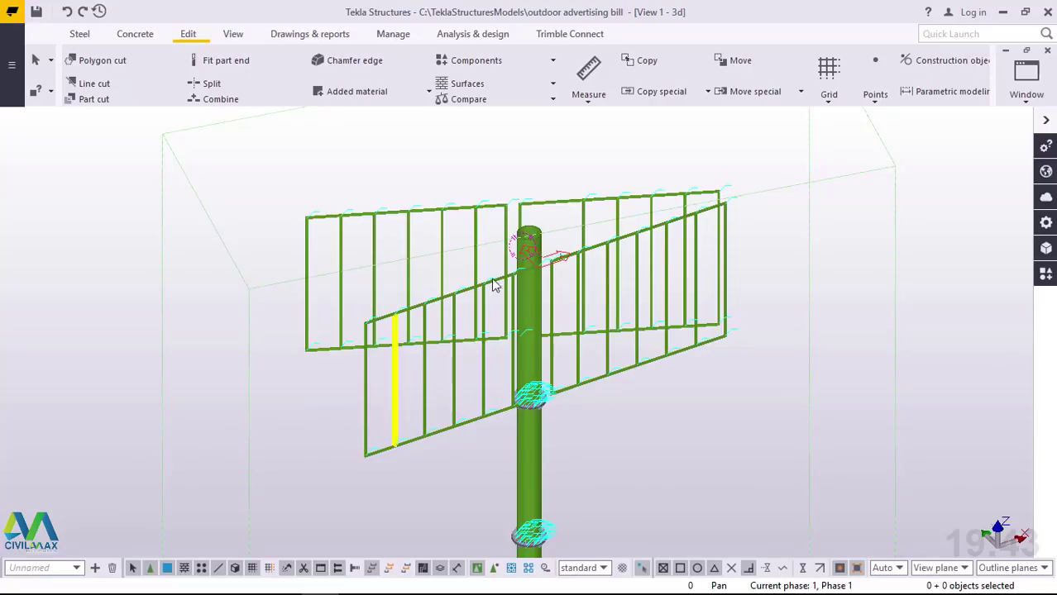
pyautogui.scroll(2, 520, 219)
pyautogui.scroll(3, 516, 217)
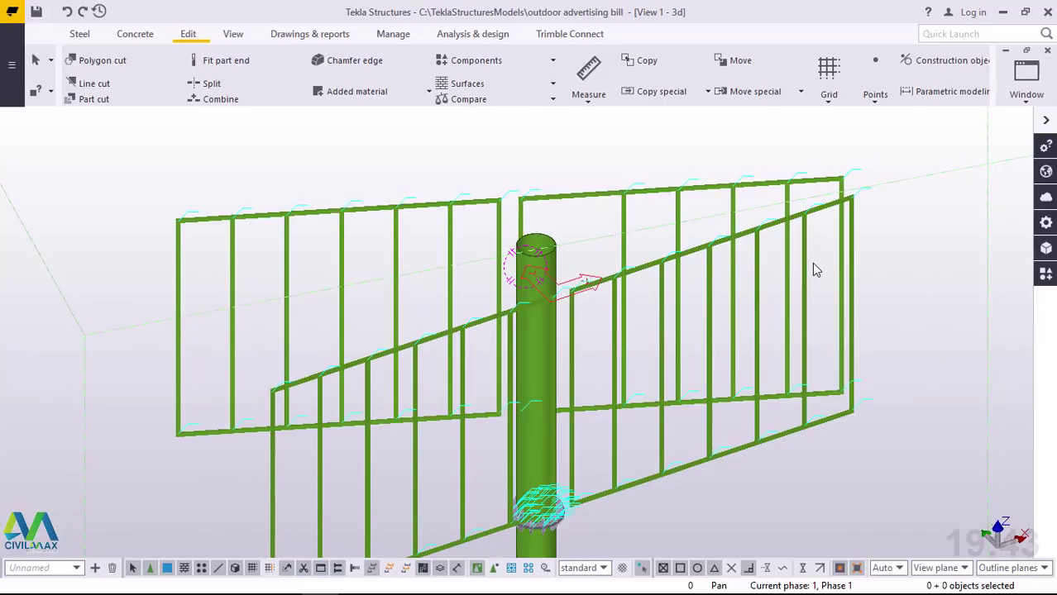
pyautogui.scroll(-5, 811, 262)
pyautogui.scroll(5, 792, 294)
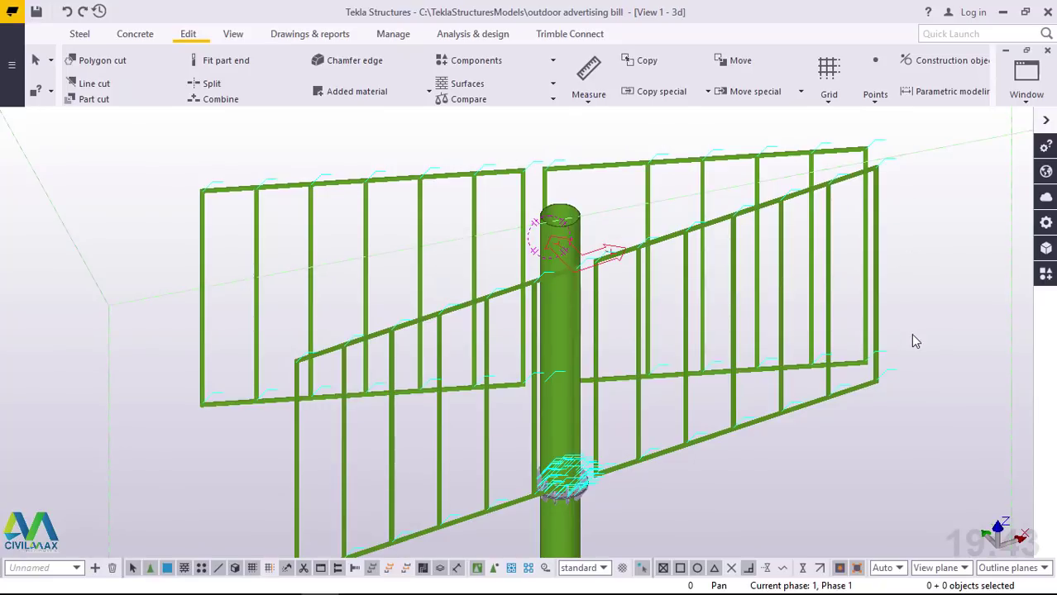
pyautogui.scroll(-2, 753, 310)
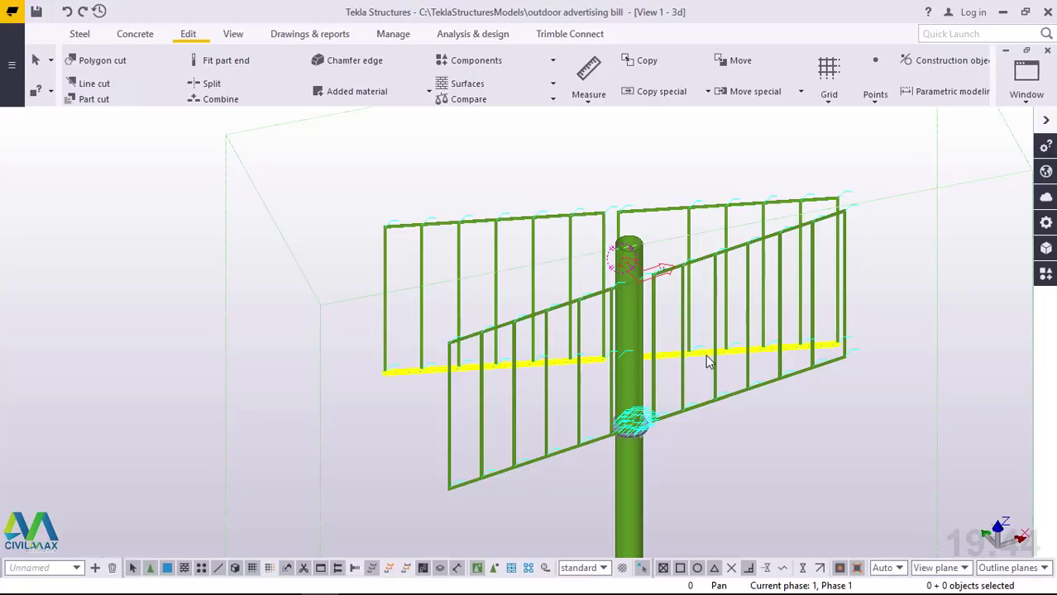
pyautogui.scroll(2, 766, 347)
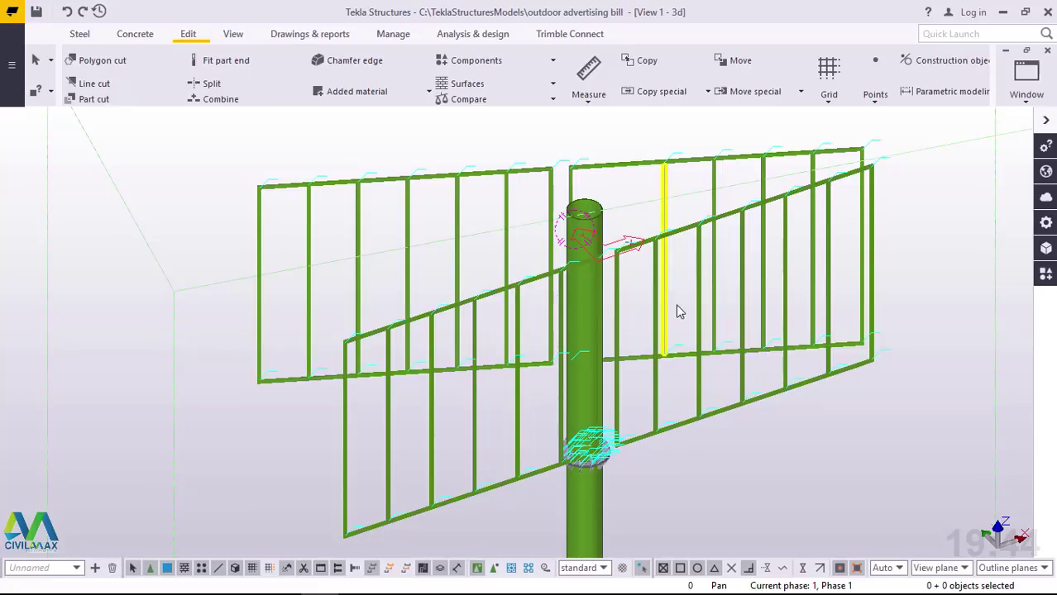
pyautogui.scroll(2, 579, 171)
pyautogui.scroll(5, 579, 171)
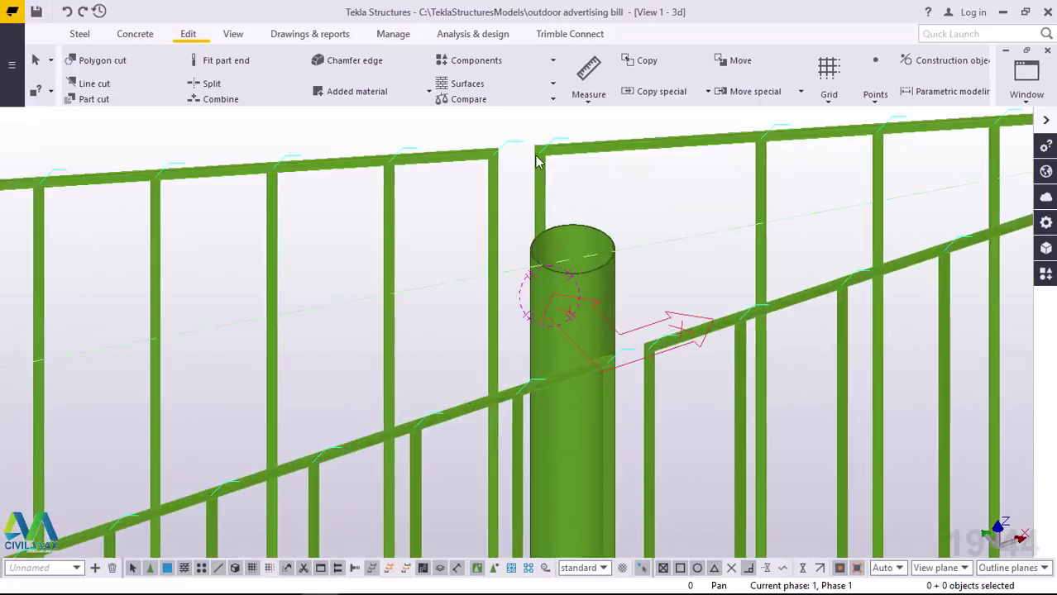
pyautogui.scroll(-4, 639, 200)
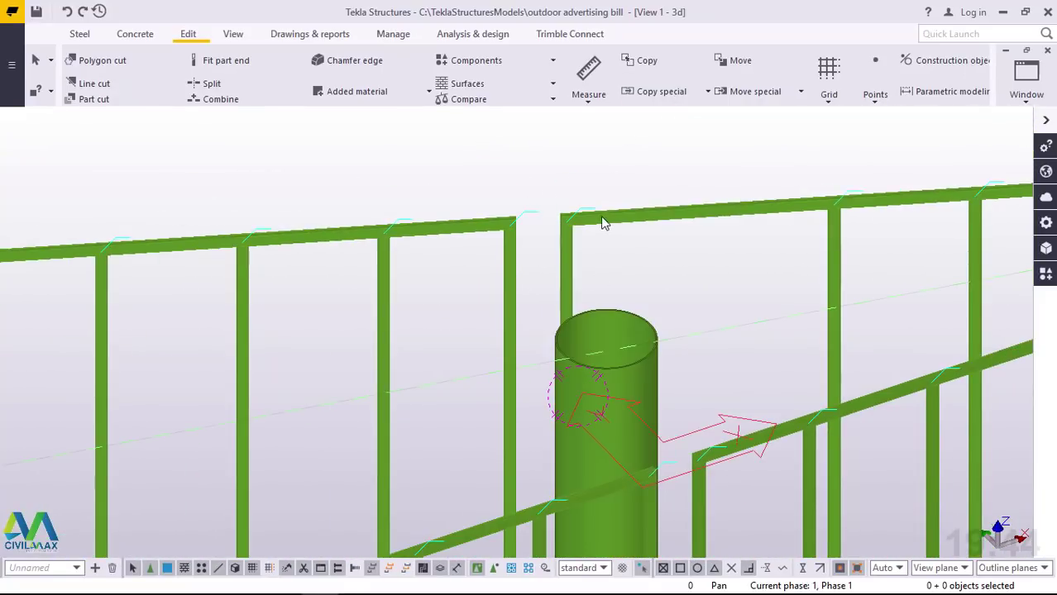
pyautogui.scroll(-5, 604, 220)
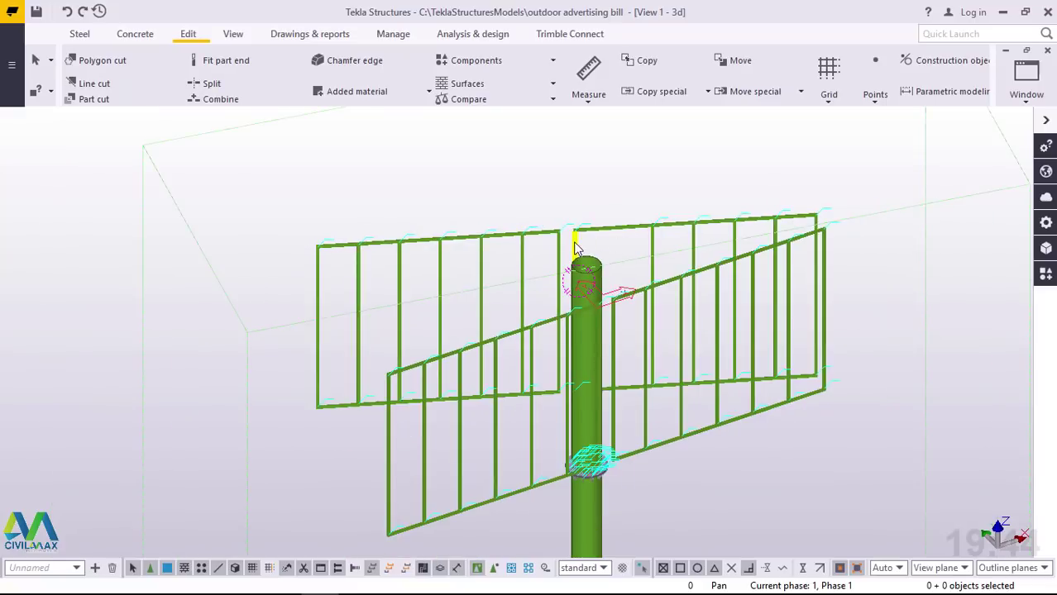
pyautogui.scroll(6, 573, 238)
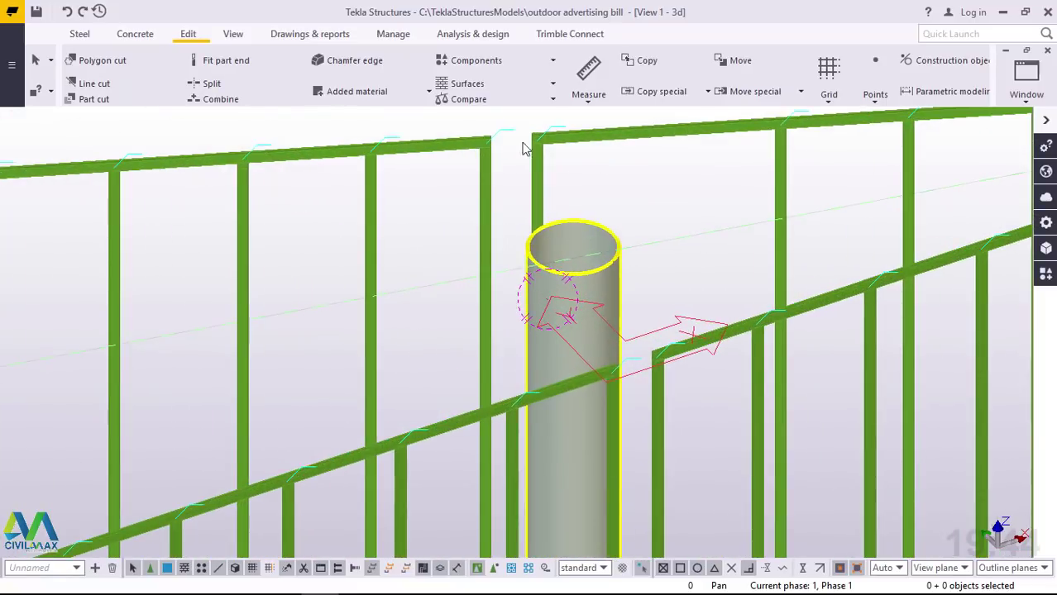
# Set the view rotation point at the pole's upper end, orbit to a higher viewpoint and inspect the rear frame's uprights and chords
pyautogui.click(234, 35)
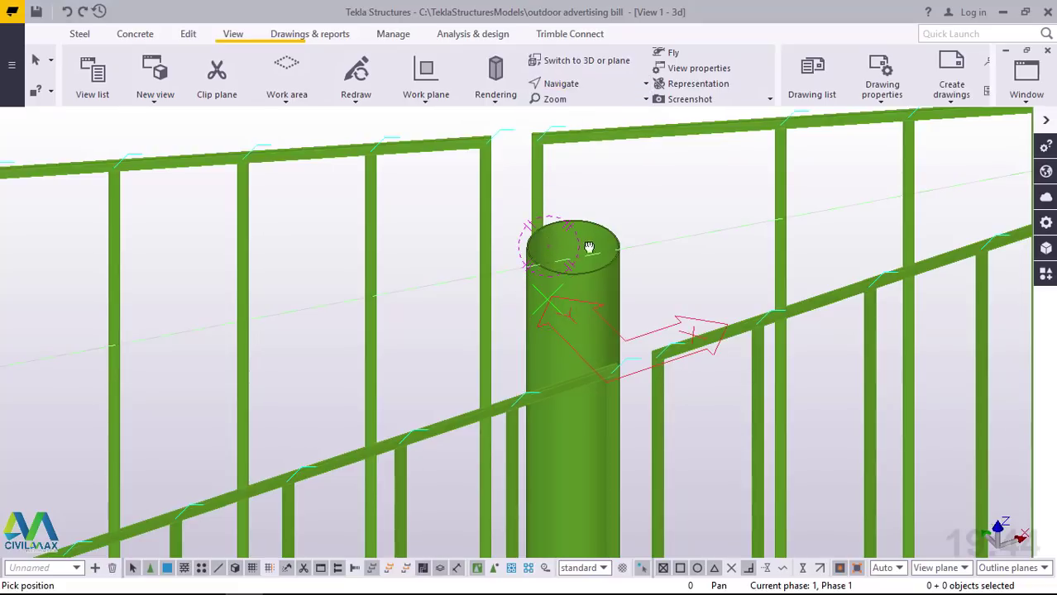
pyautogui.keyDown('ctrl'); pyautogui.moveTo(588, 247); pyautogui.dragTo(554, 359, button='middle'); pyautogui.keyUp('ctrl')
pyautogui.scroll(-3, 554, 359)
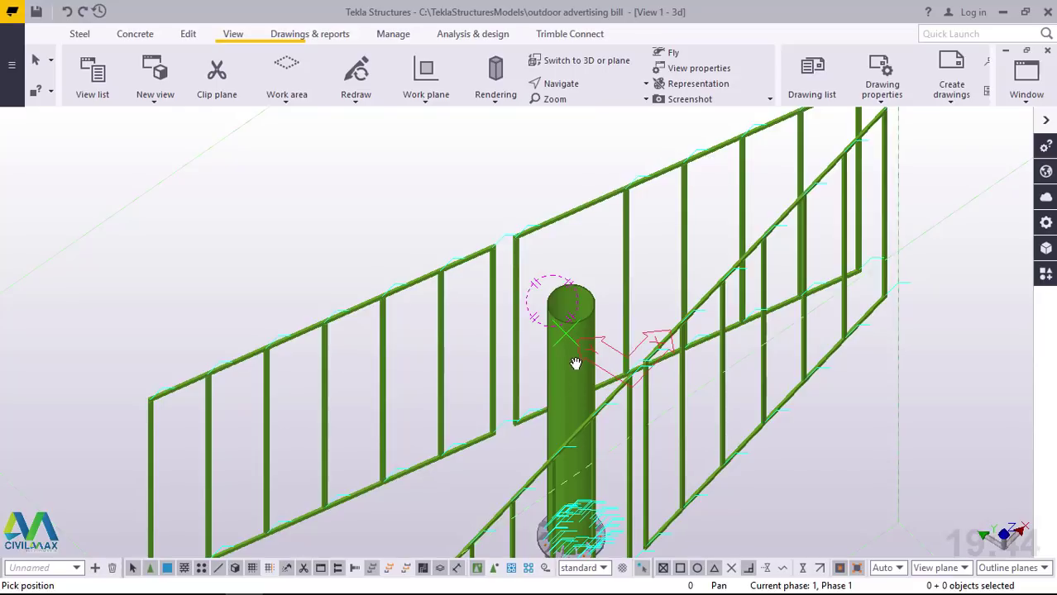
pyautogui.rightClick(428, 162)
pyautogui.click(478, 176)
pyautogui.scroll(-7, 489, 189)
pyautogui.scroll(8, 429, 309)
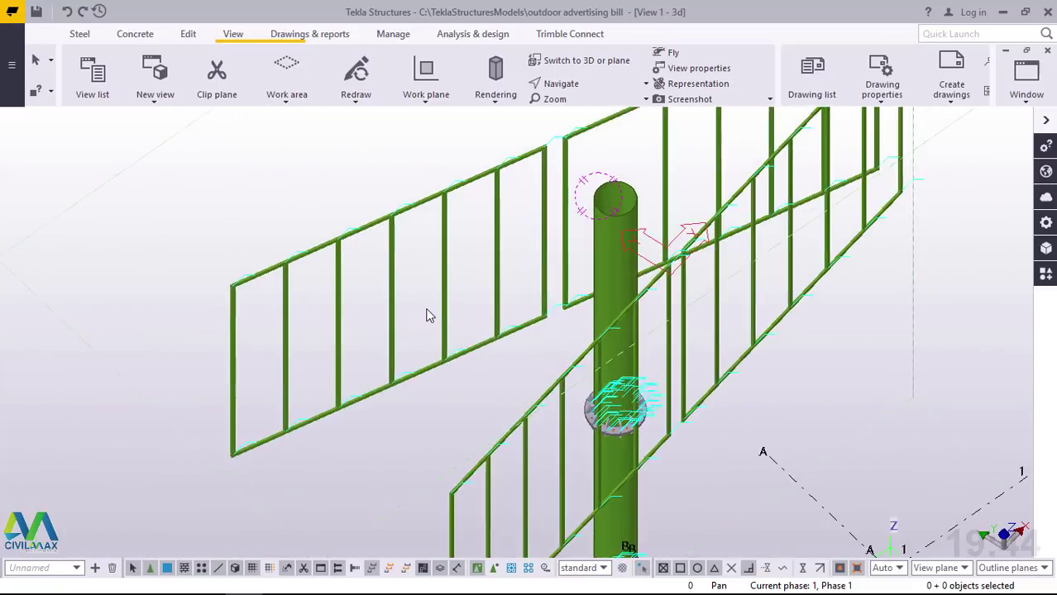
pyautogui.scroll(-4, 479, 309)
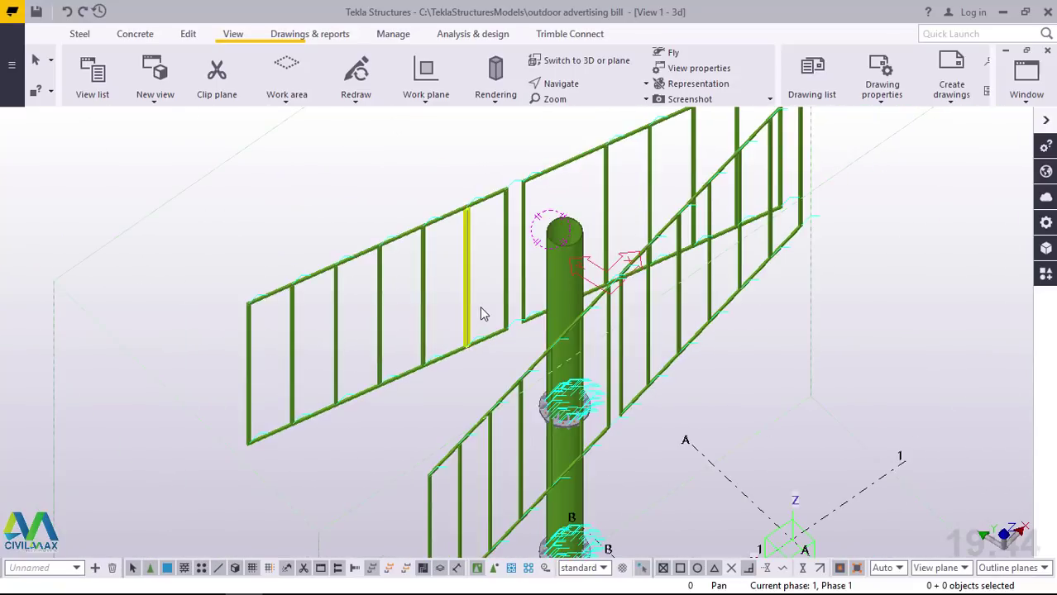
pyautogui.scroll(4, 244, 384)
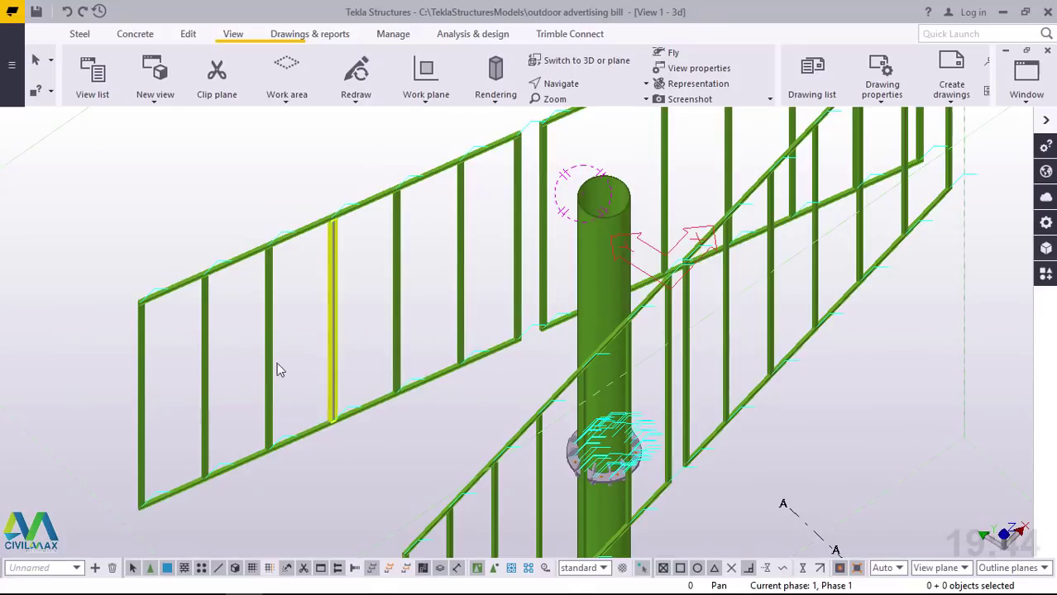
pyautogui.scroll(1, 209, 402)
pyautogui.scroll(1, 310, 355)
pyautogui.scroll(-2, 330, 372)
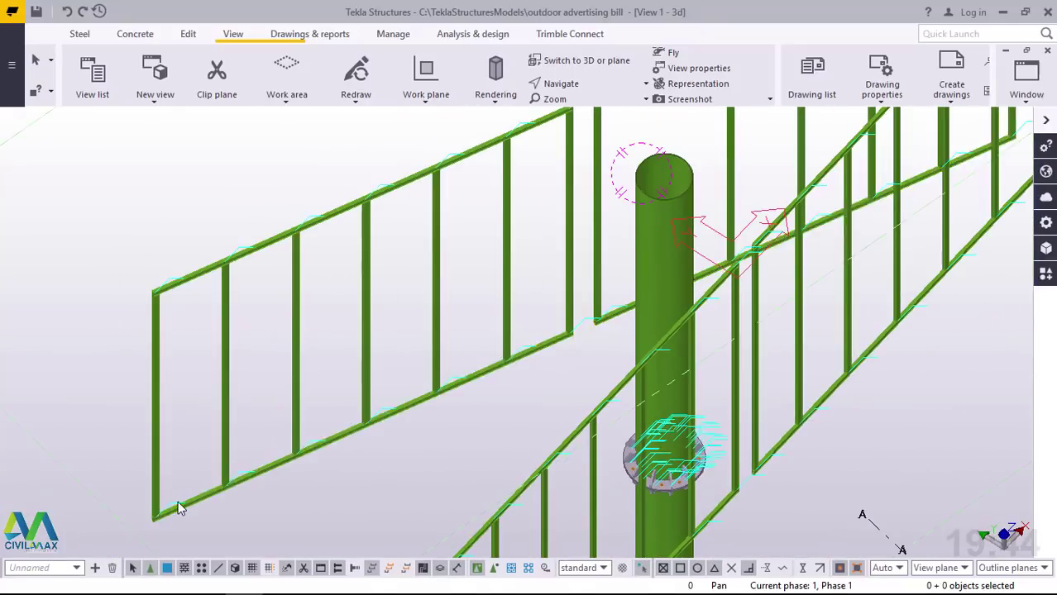
pyautogui.scroll(3, 157, 517)
pyautogui.scroll(1, 155, 519)
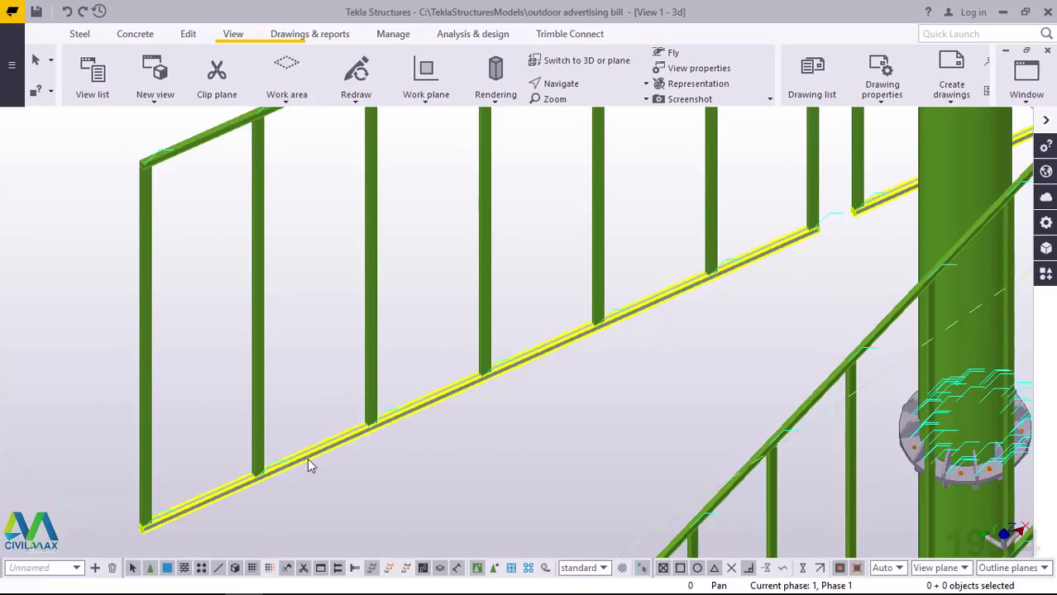
pyautogui.scroll(-4, 307, 455)
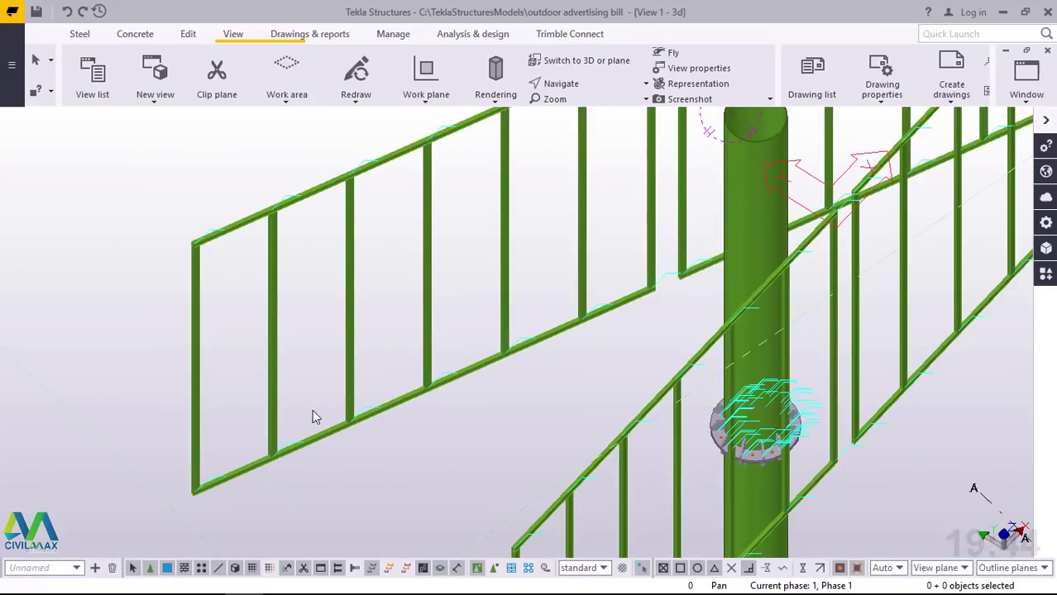
pyautogui.scroll(3, 294, 393)
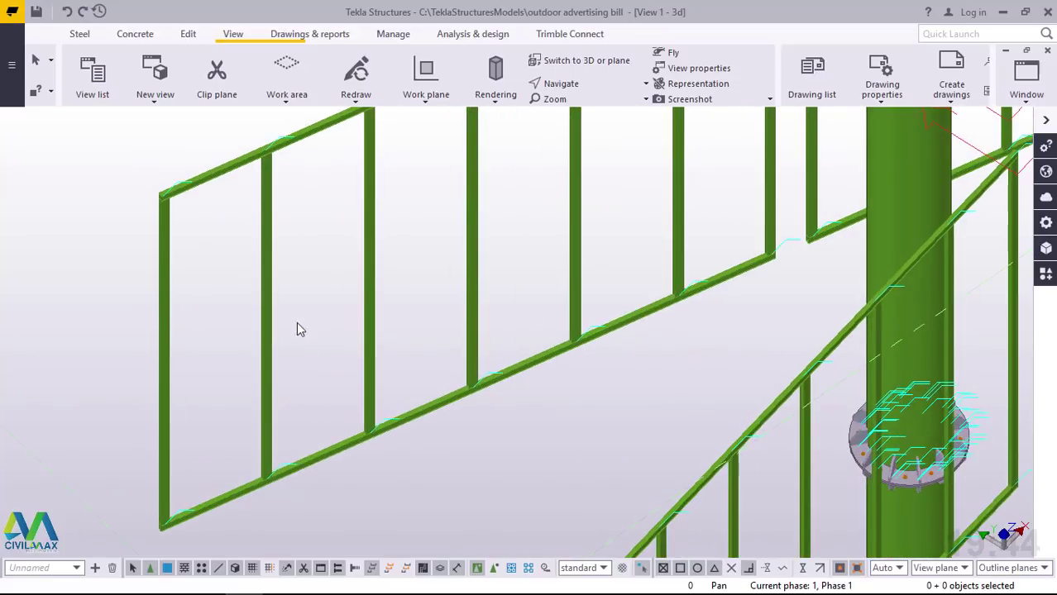
pyautogui.click(267, 234)
pyautogui.scroll(-3, 268, 234)
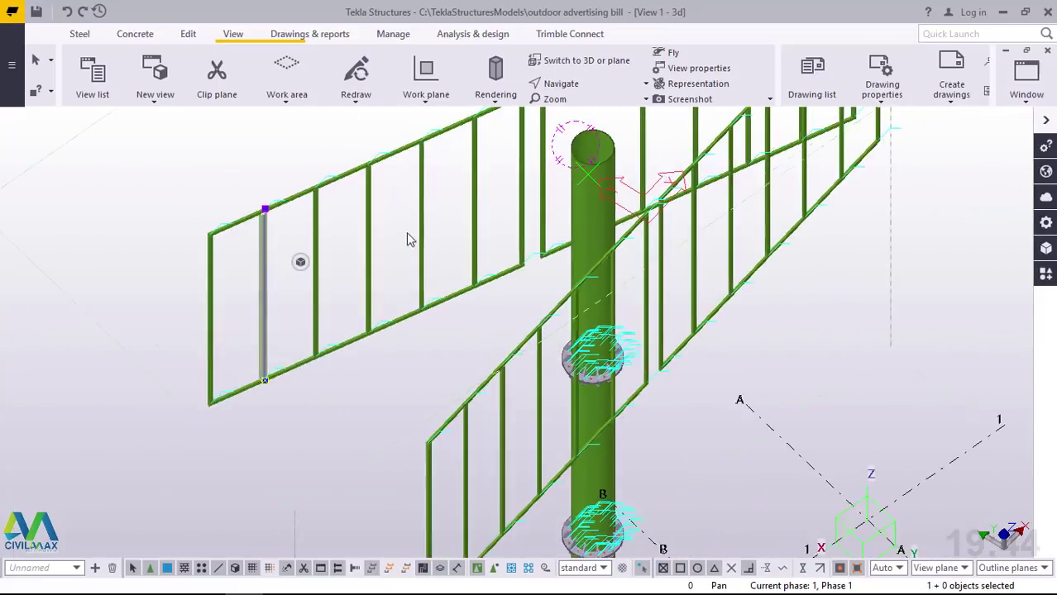
pyautogui.scroll(4, 355, 241)
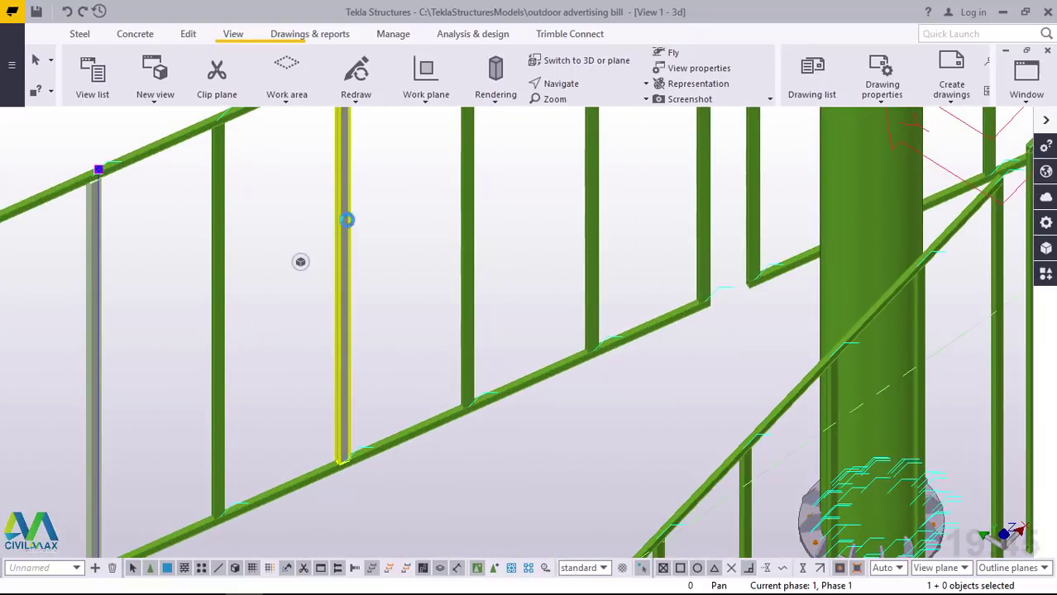
pyautogui.click(346, 220)
pyautogui.scroll(-2, 289, 388)
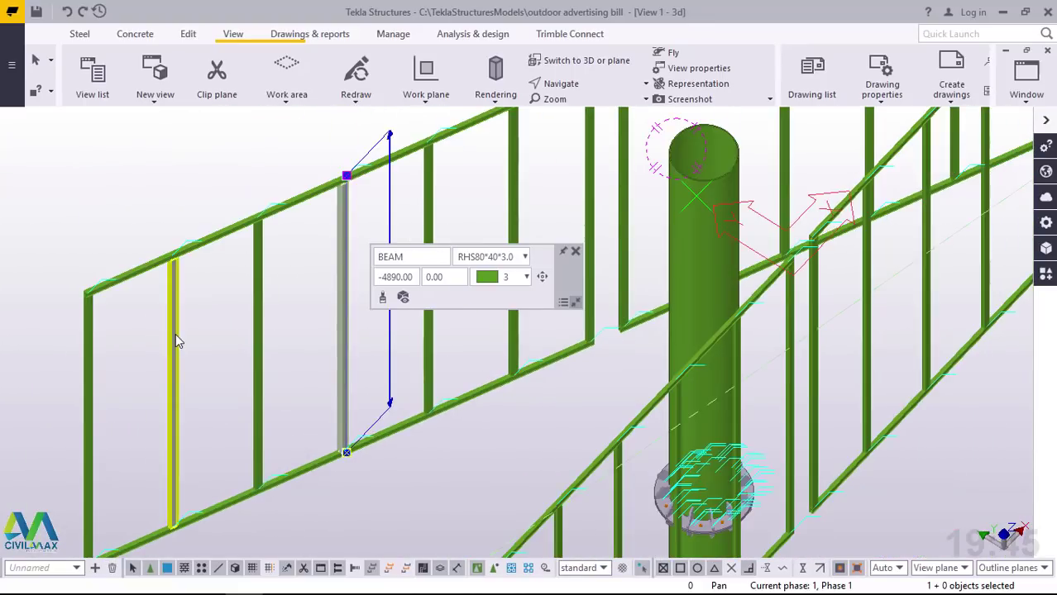
pyautogui.keyDown('ctrl'); pyautogui.click(176, 341); pyautogui.keyUp('ctrl')
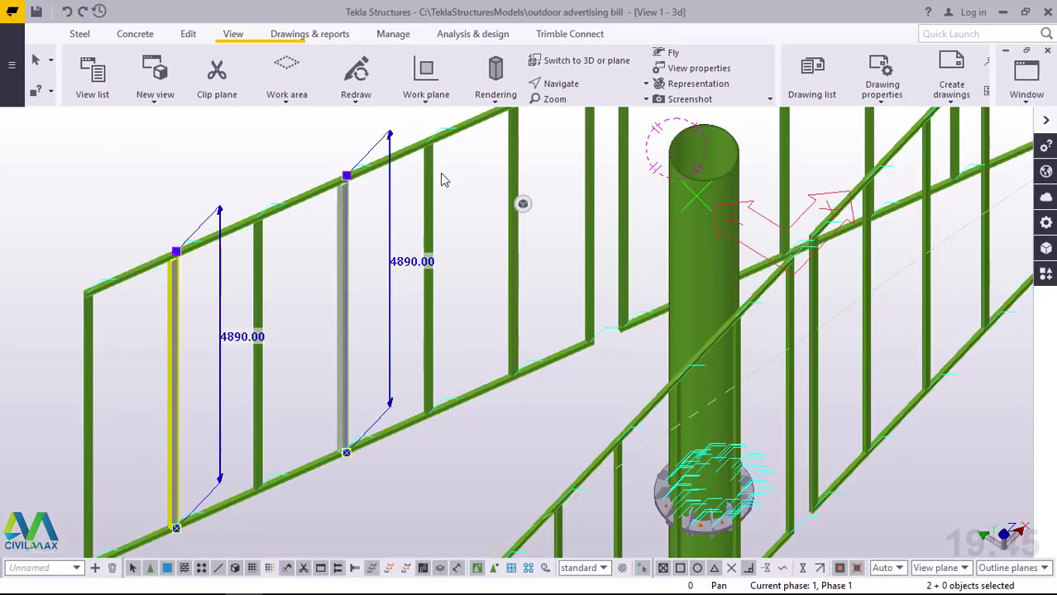
pyautogui.keyDown('ctrl'); pyautogui.click(468, 199); pyautogui.keyUp('ctrl')
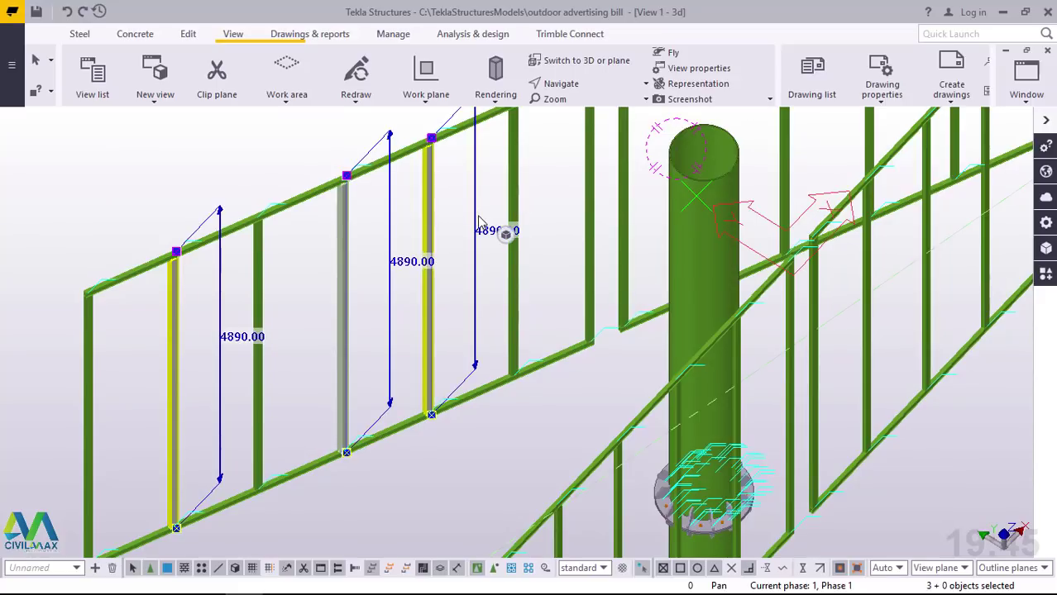
pyautogui.click(188, 320)
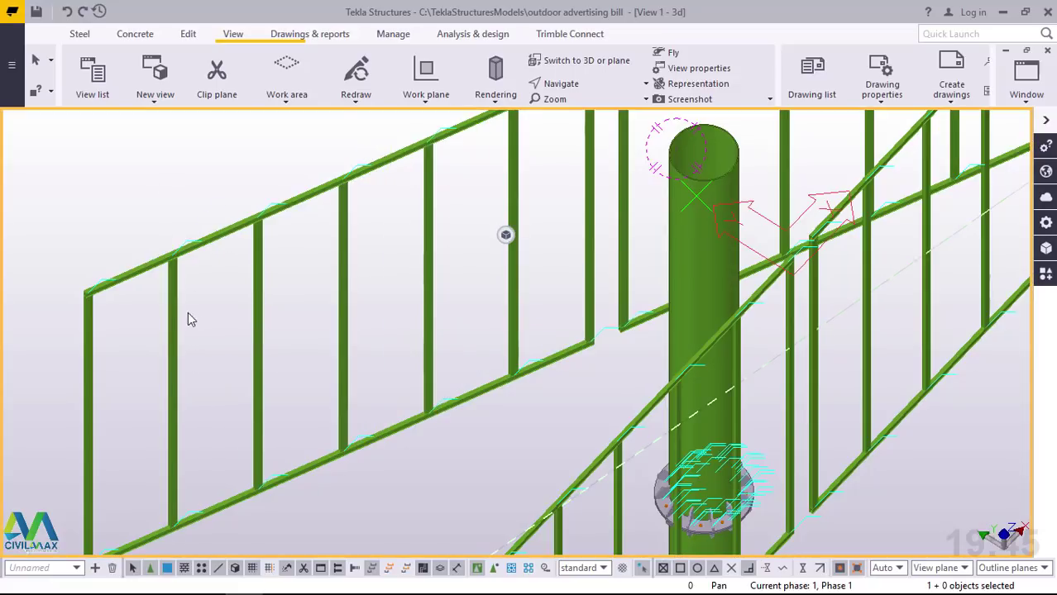
# Delete the second and fourth uprights, counted from the outer end, in the rear frame section to the left of the pole
pyautogui.click(177, 309)
pyautogui.rightClick(224, 298)
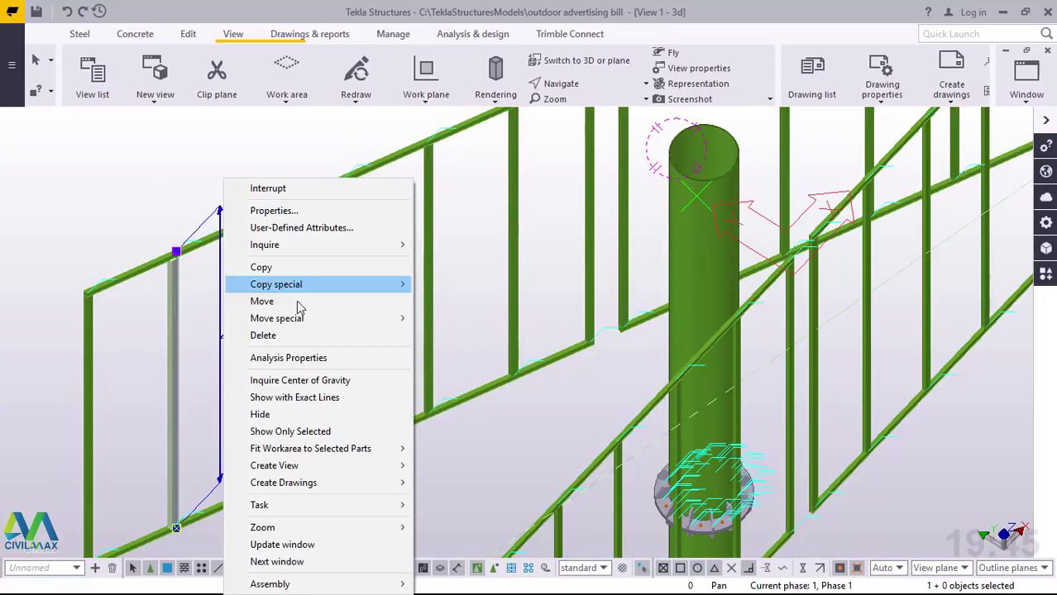
pyautogui.click(264, 336)
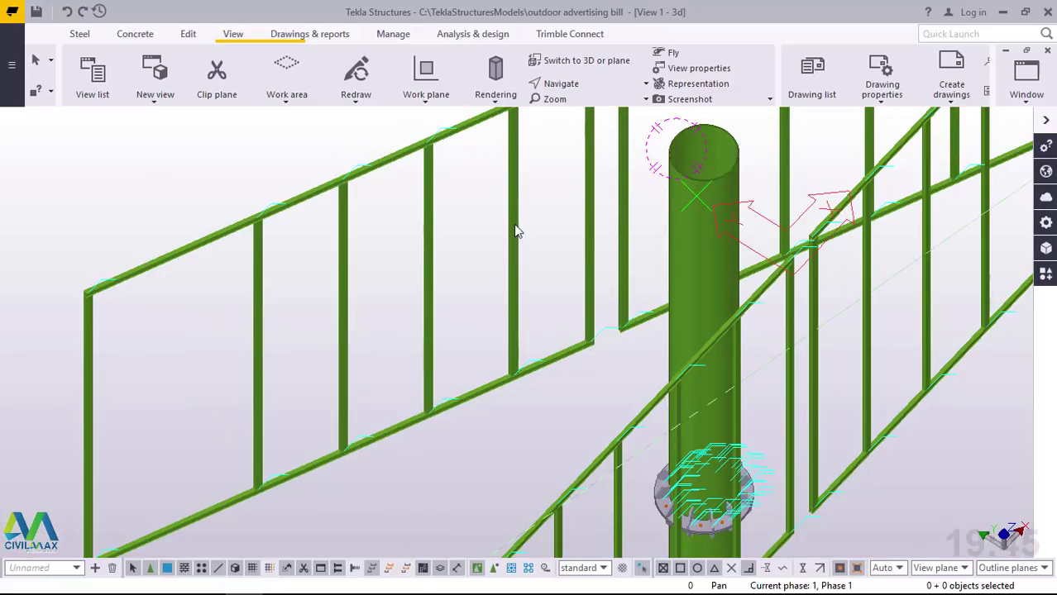
pyautogui.click(342, 221)
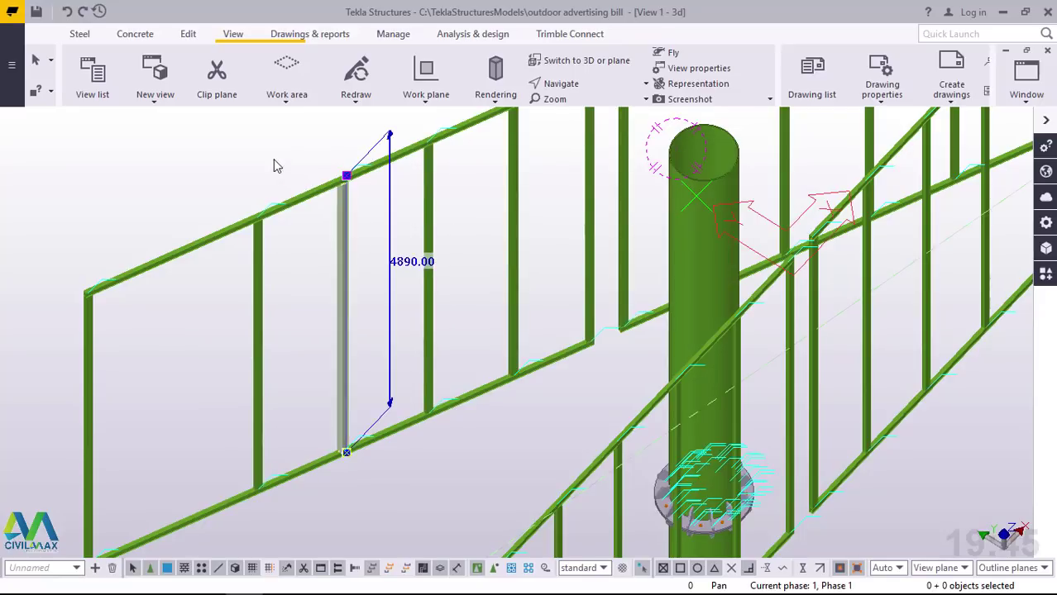
pyautogui.rightClick(266, 155)
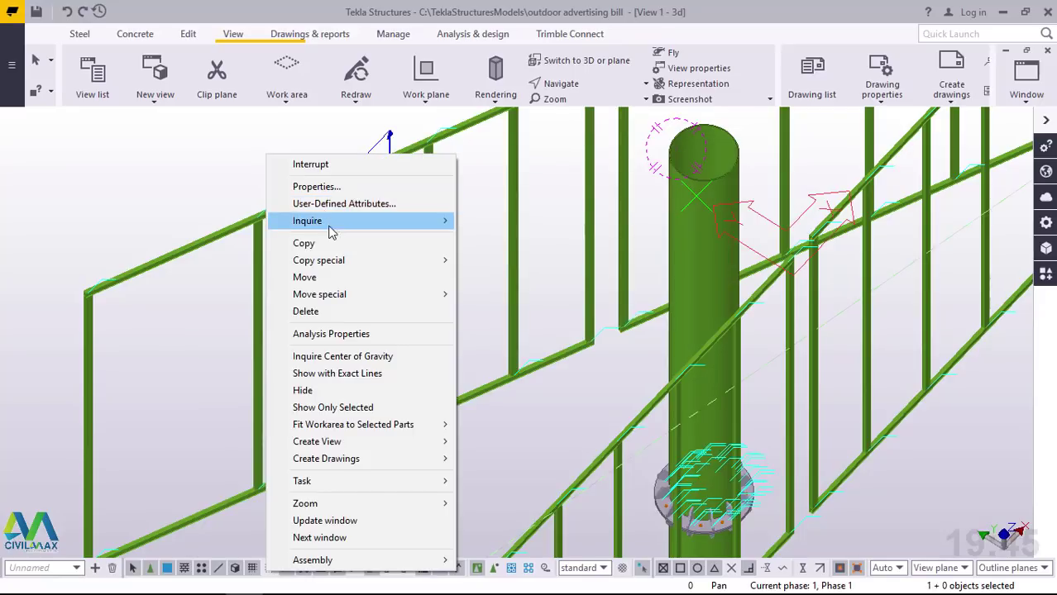
pyautogui.click(323, 311)
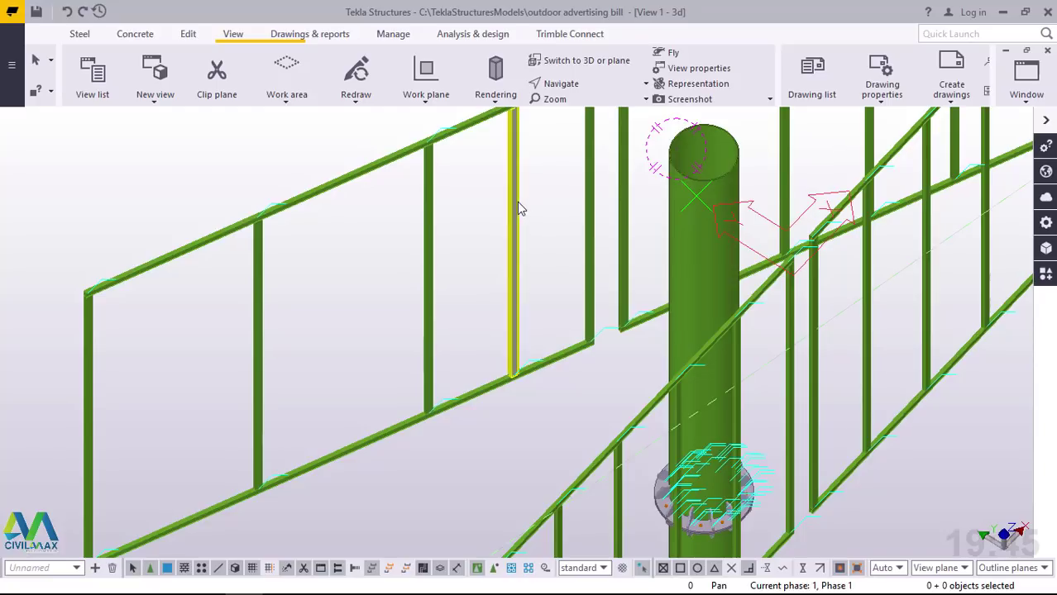
# Delete the upright next to the inner end post in the rear frame section to the left of the pole
pyautogui.click(496, 206)
pyautogui.rightClick(247, 139)
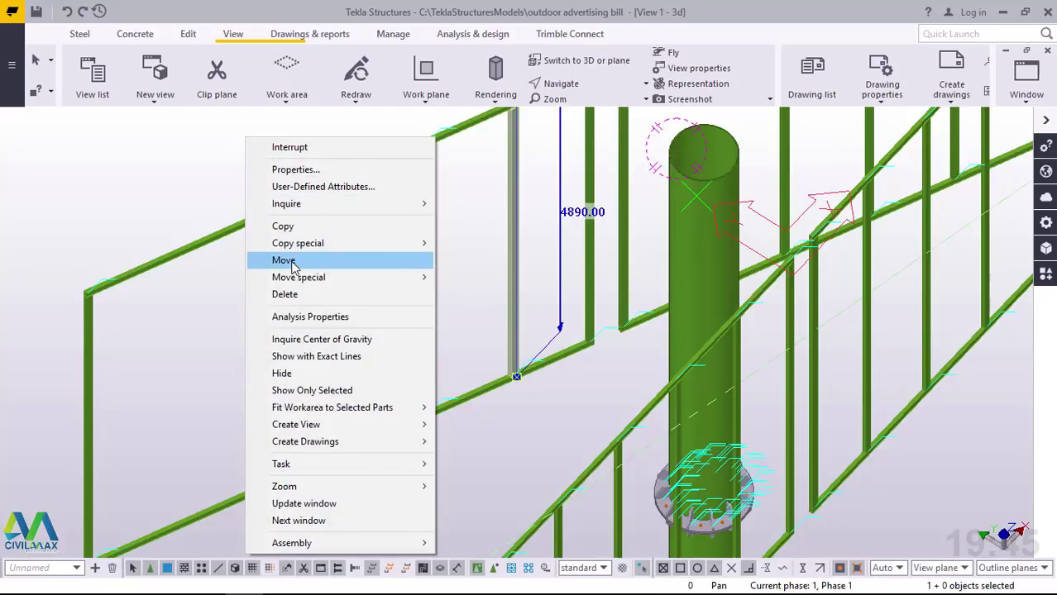
pyautogui.click(295, 295)
# Delete the remaining alternate uprights in the rear frame section to the right of the pole, leaving two intermediate uprights
pyautogui.keyDown('ctrl'); pyautogui.moveTo(267, 319); pyautogui.dragTo(573, 172, button='middle'); pyautogui.keyUp('ctrl')
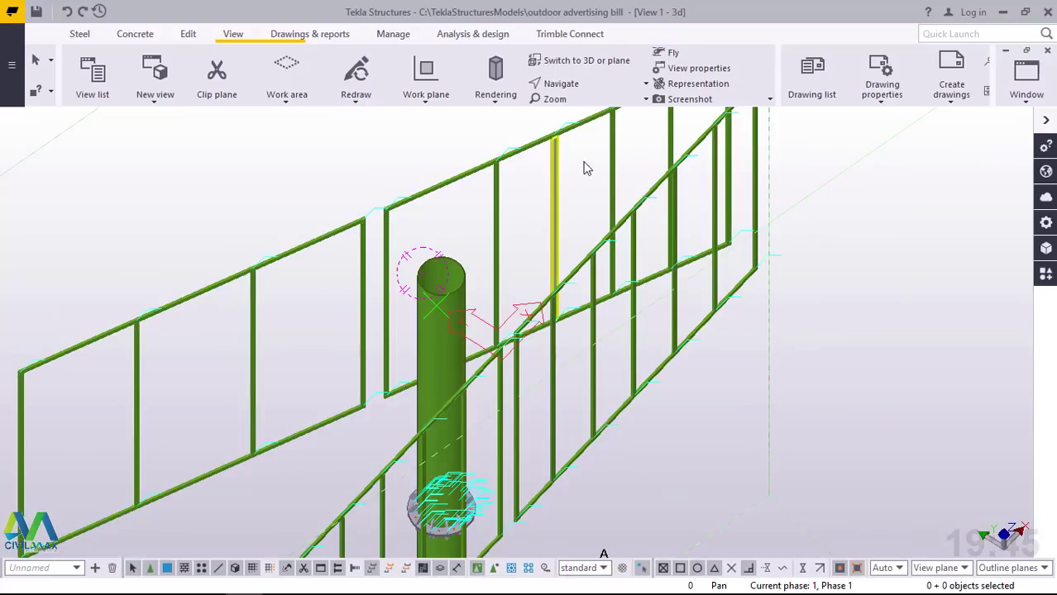
pyautogui.click(586, 168)
pyautogui.rightClick(586, 162)
pyautogui.click(616, 316)
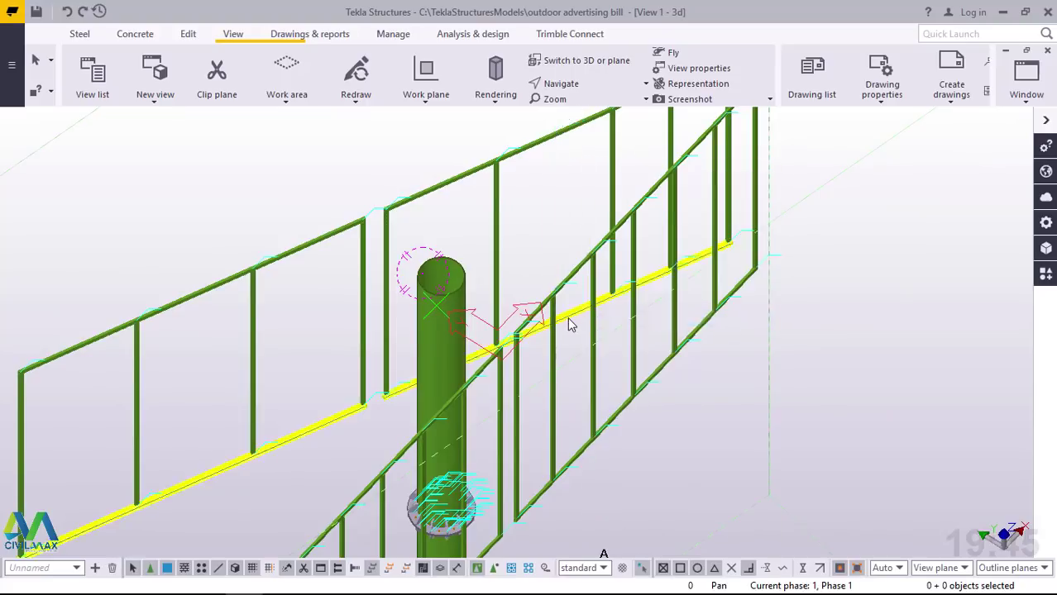
pyautogui.keyDown('ctrl'); pyautogui.moveTo(616, 317); pyautogui.dragTo(653, 184, button='middle'); pyautogui.keyUp('ctrl')
pyautogui.click(647, 170)
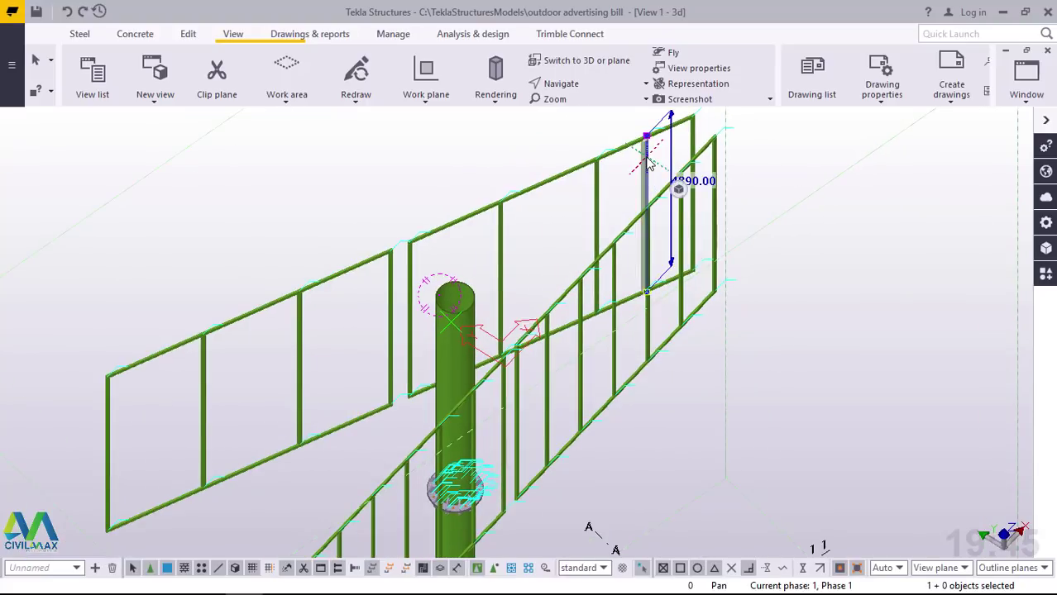
pyautogui.rightClick(649, 163)
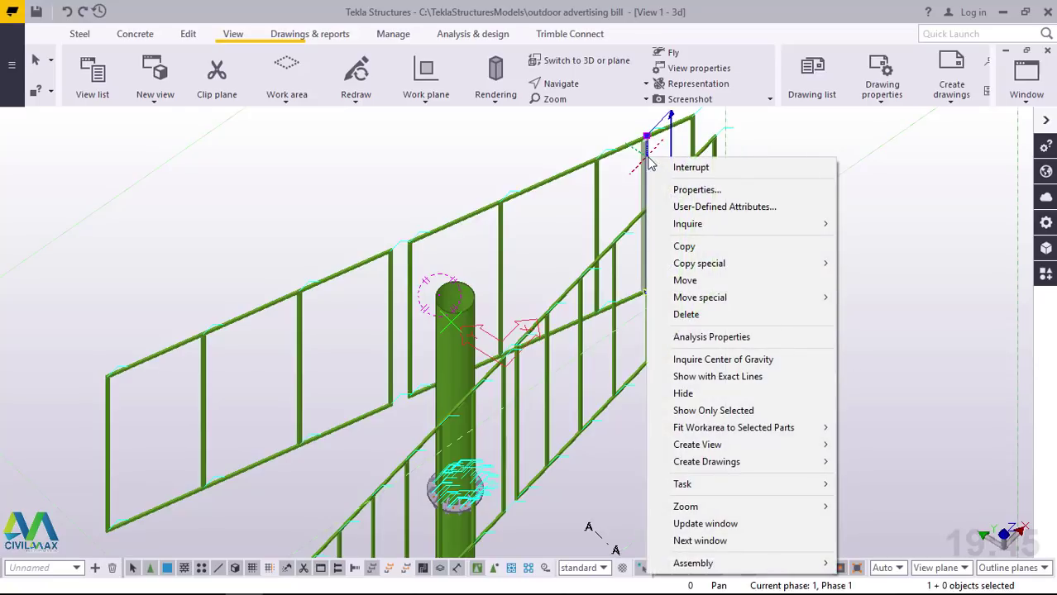
pyautogui.click(688, 315)
# Delete the front frame's upper and lower chords together with its three outermost uprights on the left of the pole
pyautogui.scroll(-7, 712, 259)
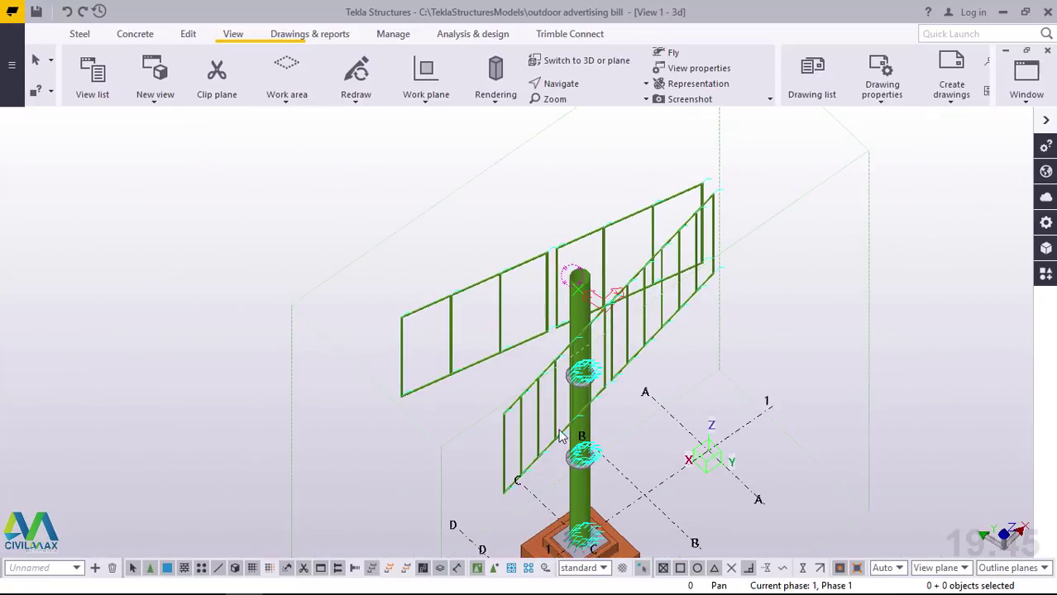
pyautogui.scroll(5, 543, 463)
pyautogui.scroll(3, 543, 467)
pyautogui.moveTo(552, 477); pyautogui.dragTo(427, 282)
pyautogui.scroll(-4, 309, 370)
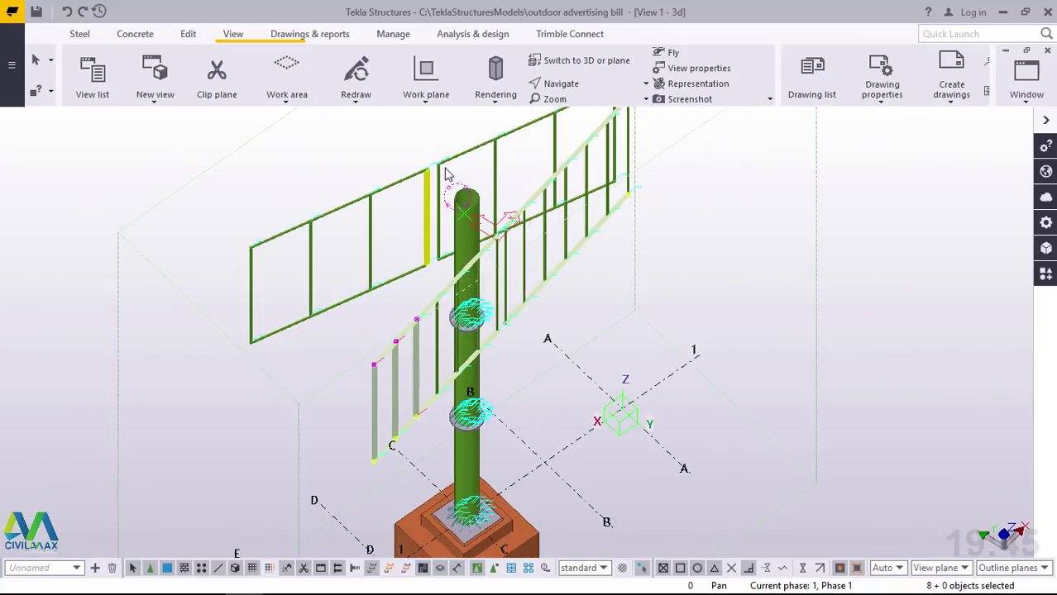
pyautogui.scroll(3, 441, 370)
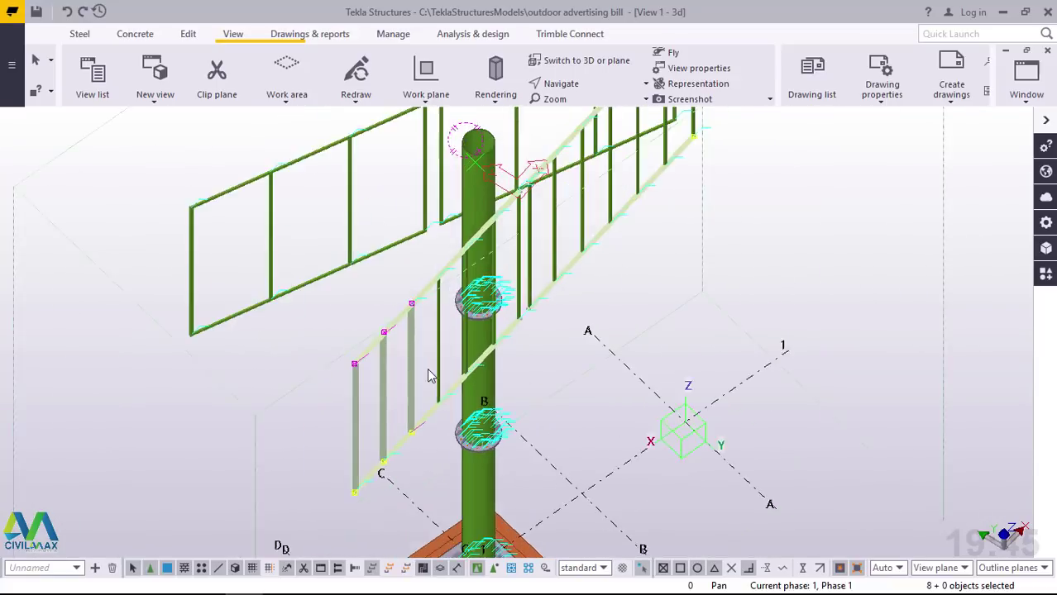
pyautogui.scroll(1, 460, 367)
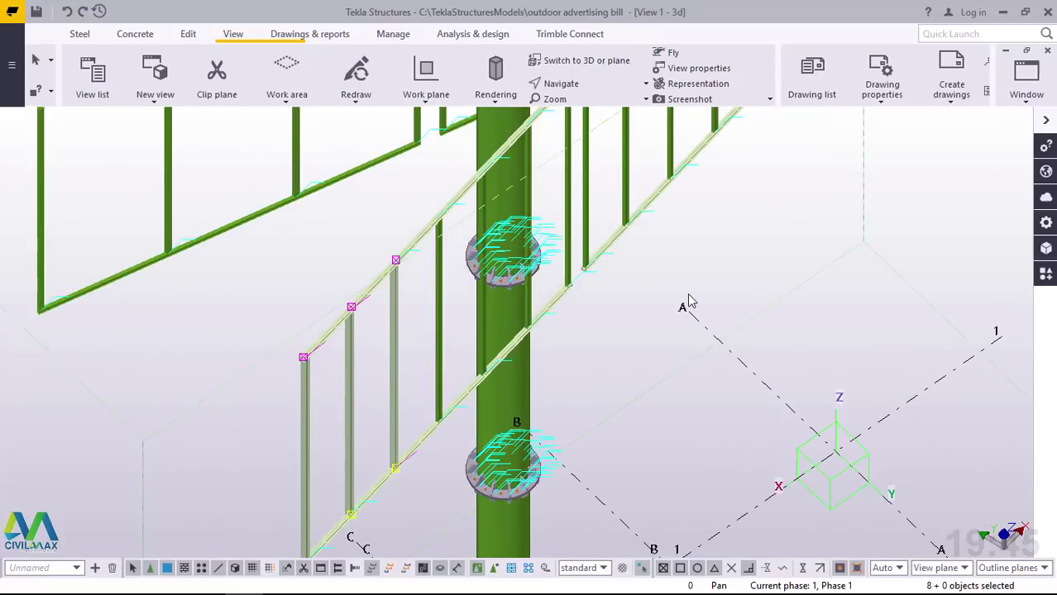
pyautogui.rightClick(754, 230)
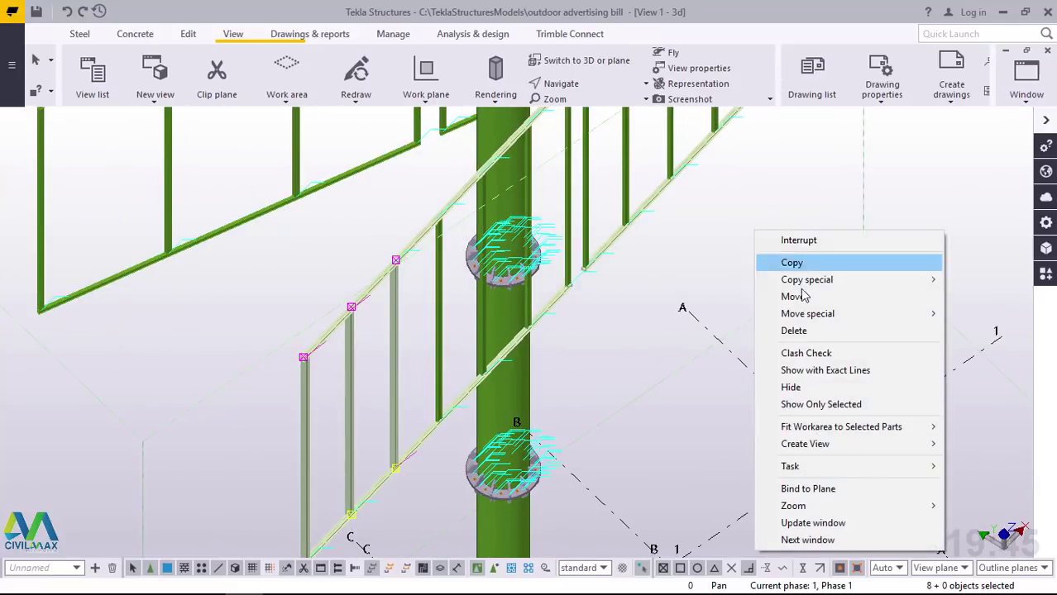
pyautogui.click(801, 331)
# Delete the four leftover front frame uprights standing closest to the pole on its right side
pyautogui.scroll(-4, 392, 386)
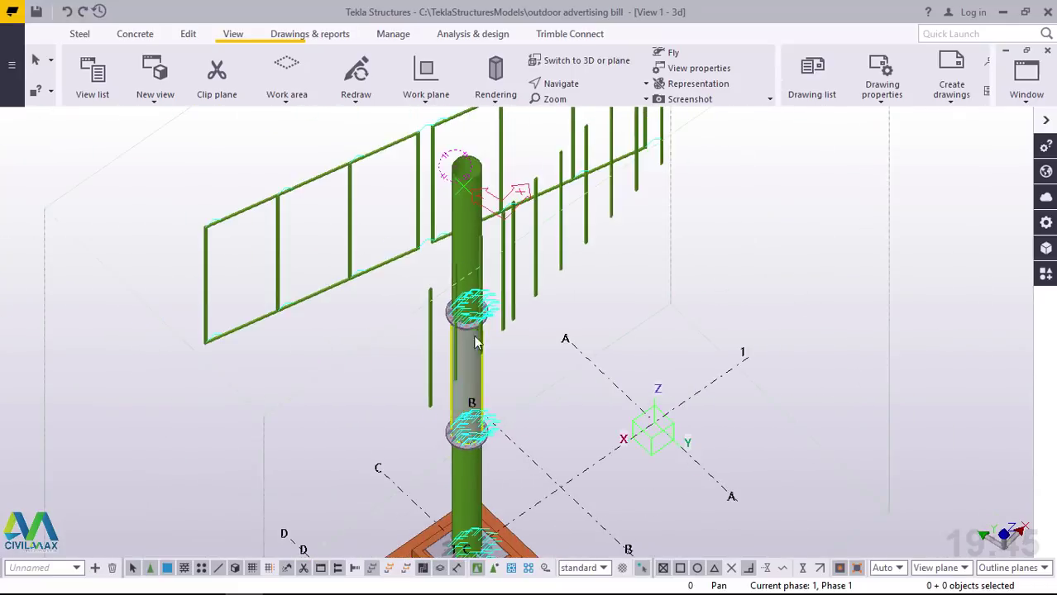
pyautogui.scroll(3, 506, 279)
pyautogui.moveTo(684, 323); pyautogui.dragTo(473, 267)
pyautogui.rightClick(705, 250)
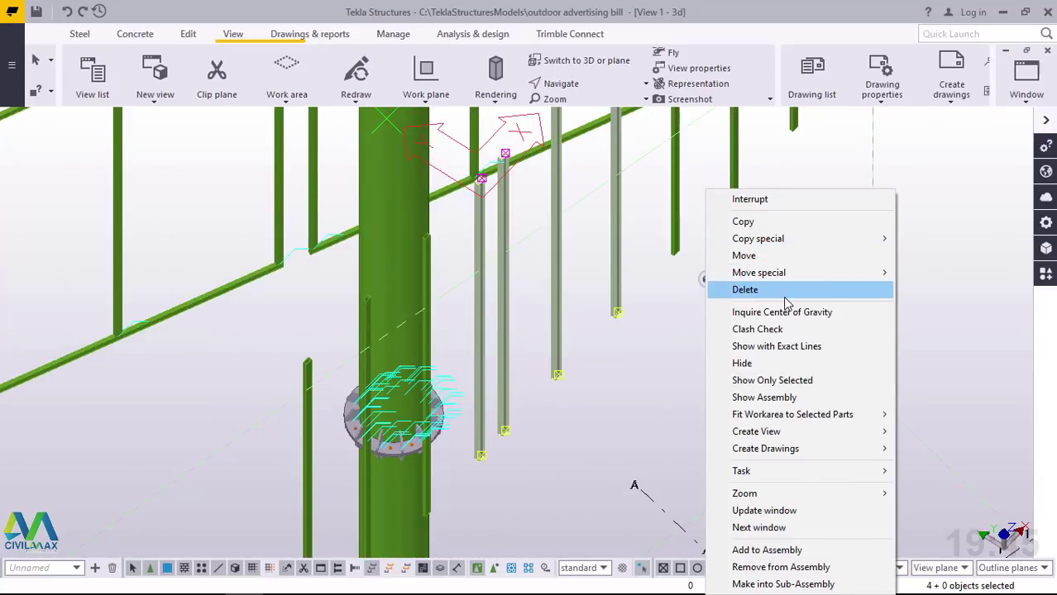
pyautogui.click(777, 289)
# Delete the next three front frame uprights farther out on the right of the pole
pyautogui.scroll(-4, 736, 299)
pyautogui.scroll(5, 651, 319)
pyautogui.moveTo(697, 362); pyautogui.dragTo(504, 232)
pyautogui.rightClick(816, 217)
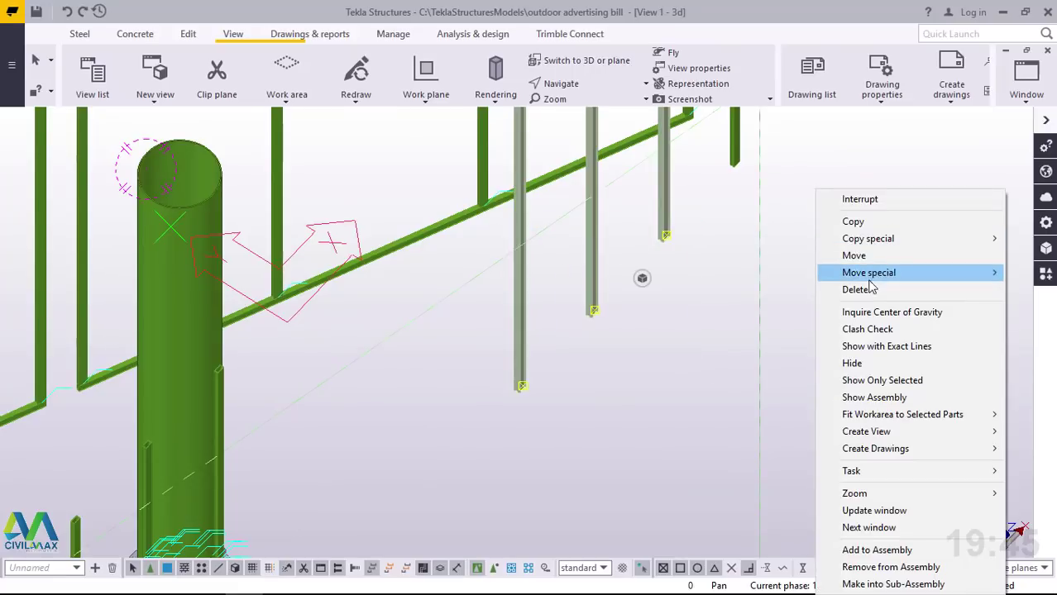
pyautogui.click(860, 290)
# Delete the last front frame upright at the far right end
pyautogui.scroll(-2, 727, 242)
pyautogui.scroll(6, 706, 246)
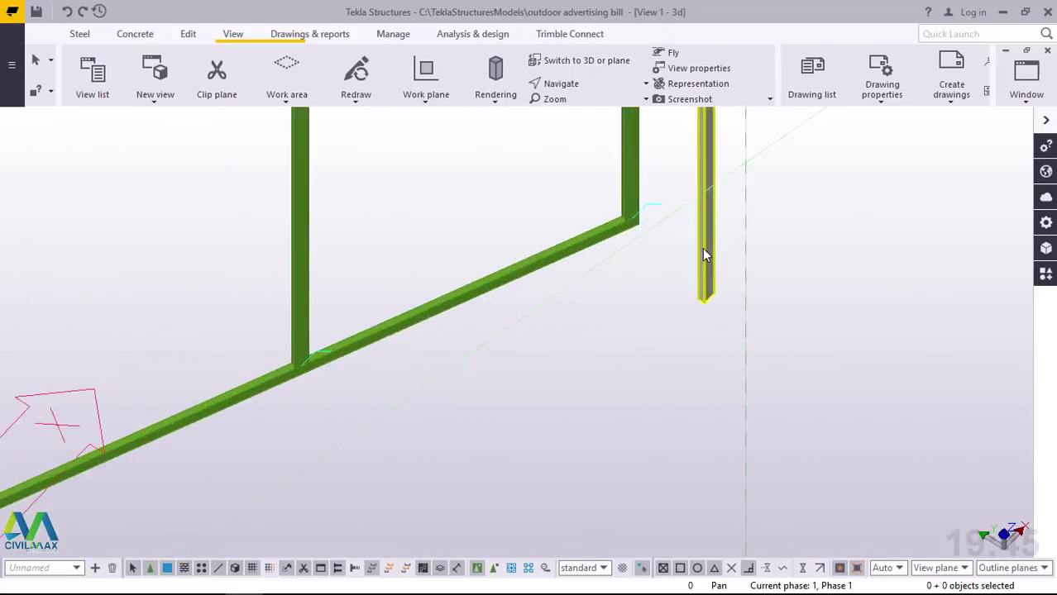
pyautogui.moveTo(734, 193); pyautogui.dragTo(675, 315)
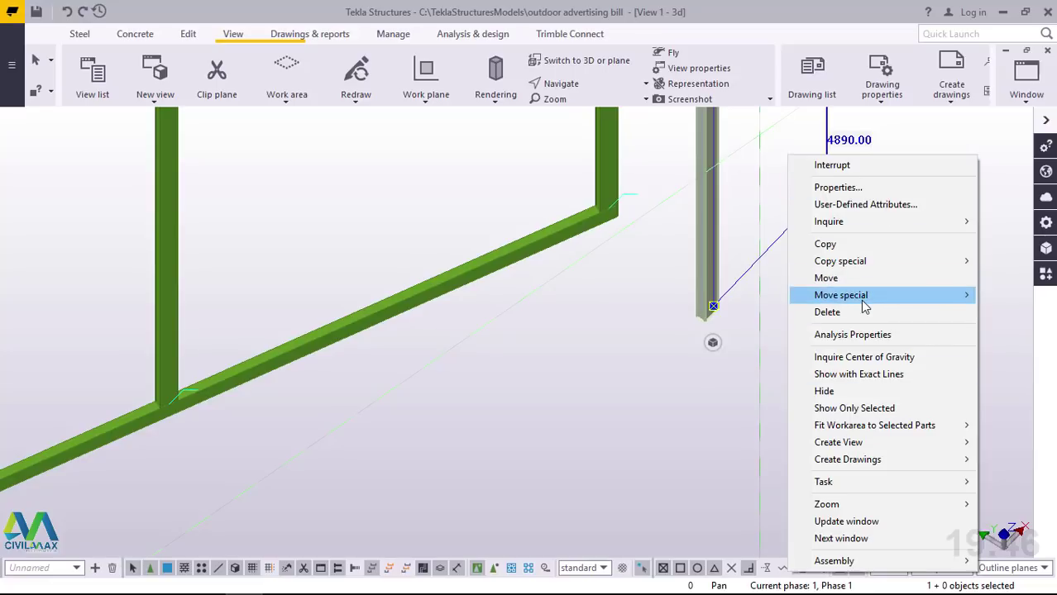
pyautogui.moveTo(863, 301)
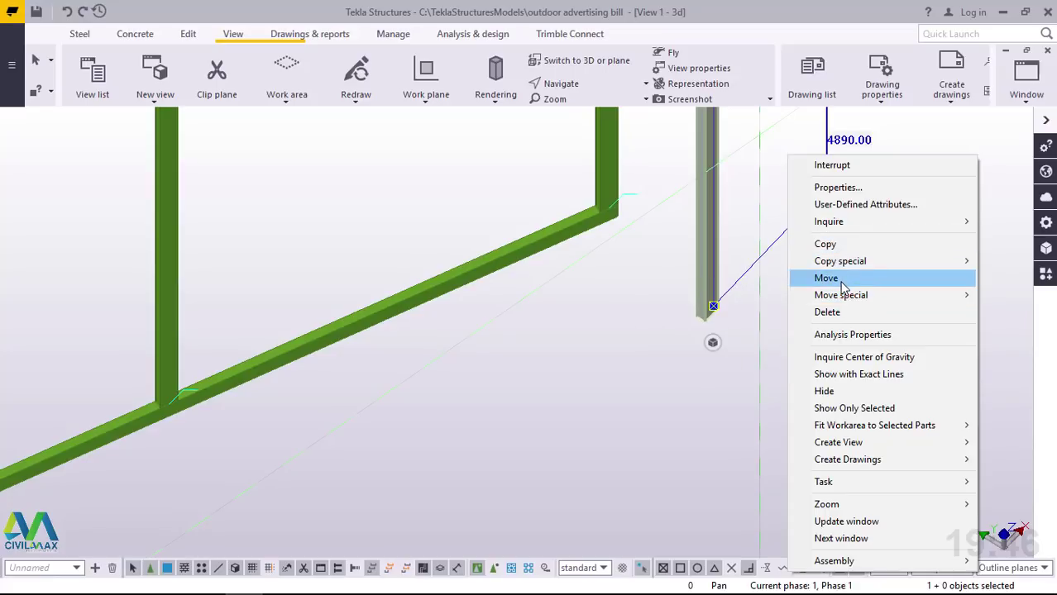
pyautogui.click(837, 316)
# Delete the three remaining front frame uprights in front of and to the left of the pole
pyautogui.scroll(-6, 789, 260)
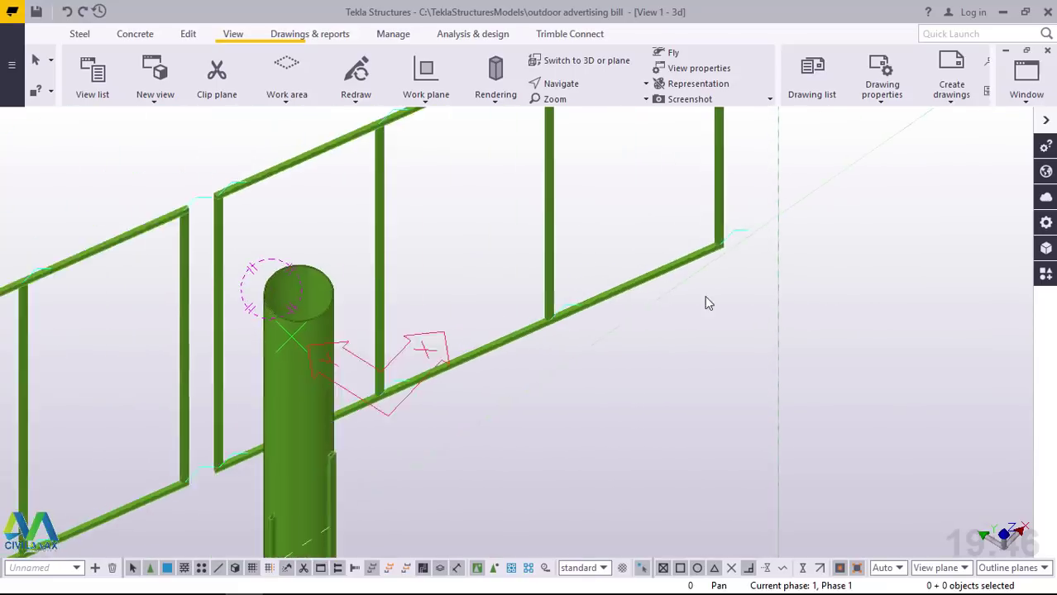
pyautogui.scroll(2, 426, 462)
pyautogui.scroll(1, 425, 469)
pyautogui.click(444, 413)
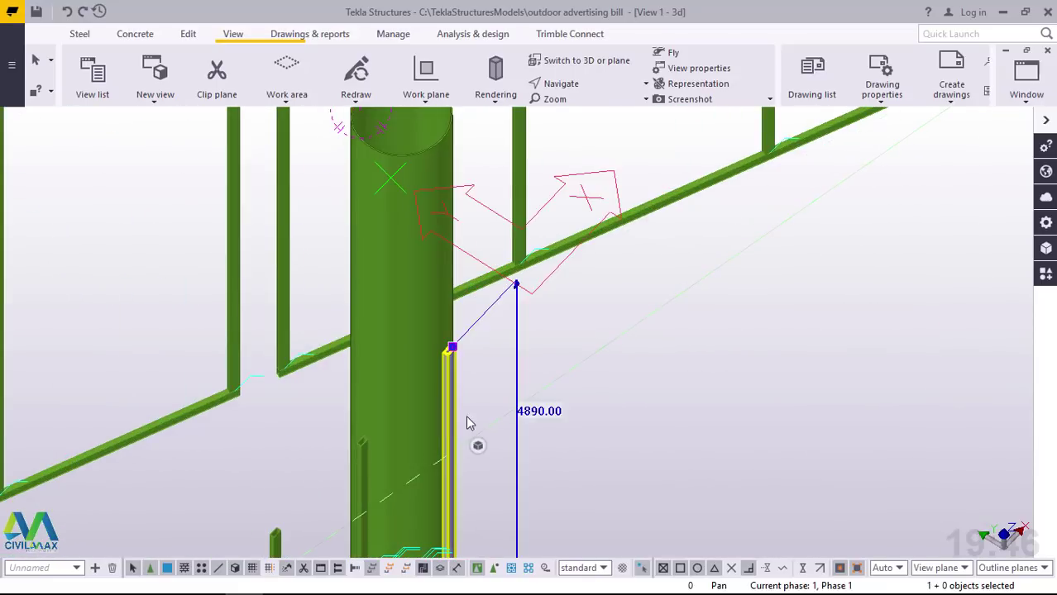
pyautogui.keyDown('ctrl'); pyautogui.click(362, 471); pyautogui.keyUp('ctrl')
pyautogui.keyDown('ctrl'); pyautogui.click(275, 541); pyautogui.keyUp('ctrl')
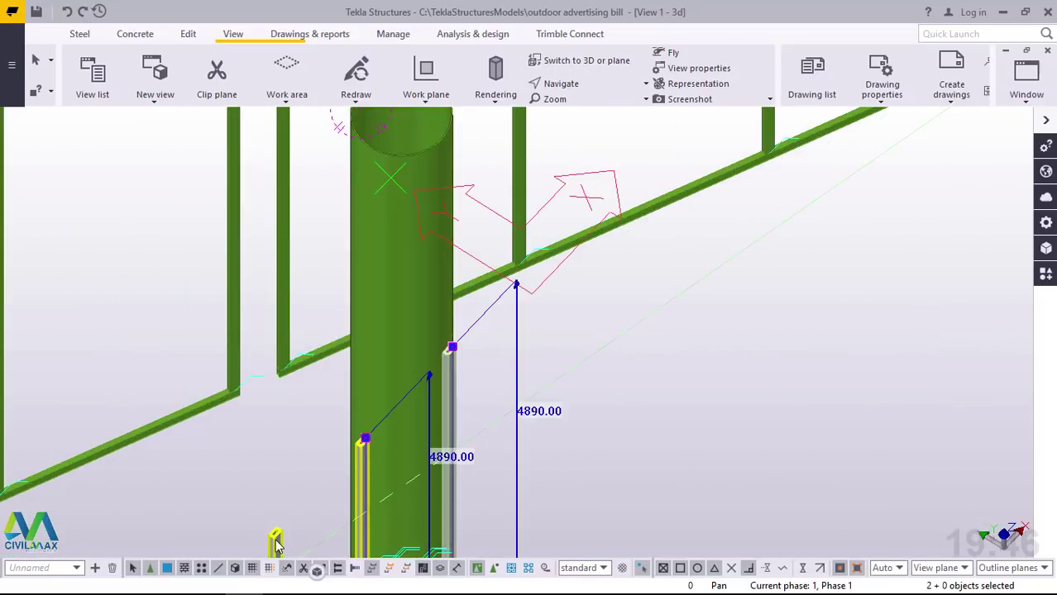
pyautogui.rightClick(738, 295)
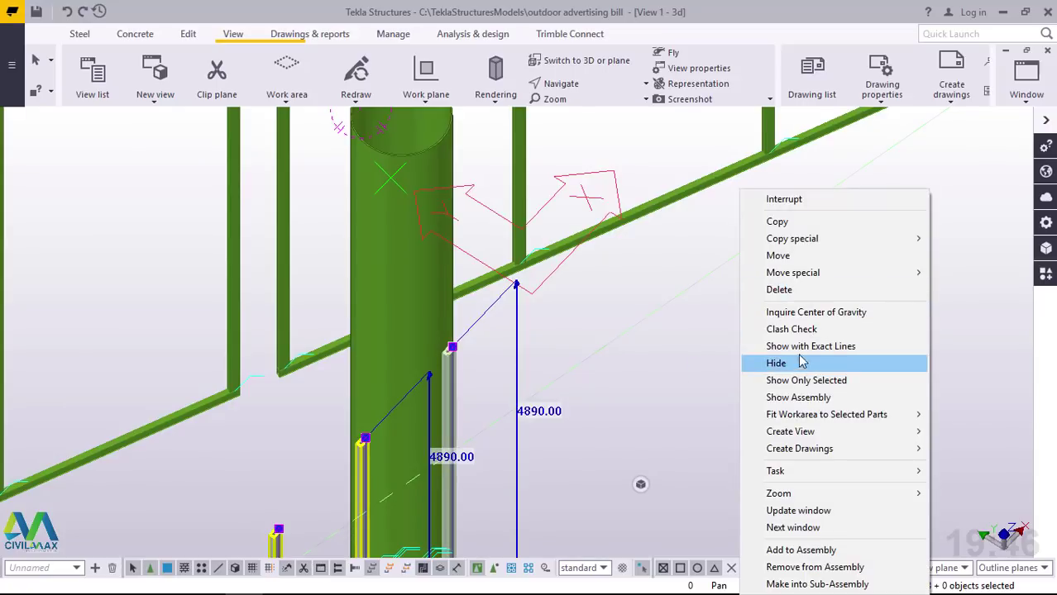
pyautogui.click(804, 297)
# Check the remaining rear frame around the pole and switch to the Grid 1 elevation view
pyautogui.scroll(-5, 661, 329)
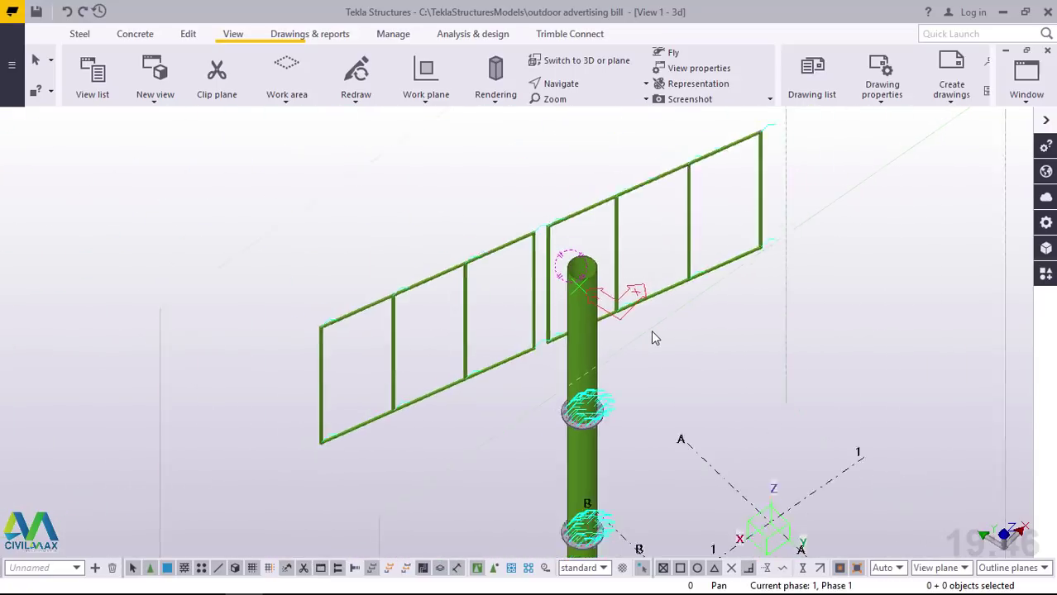
pyautogui.scroll(3, 620, 297)
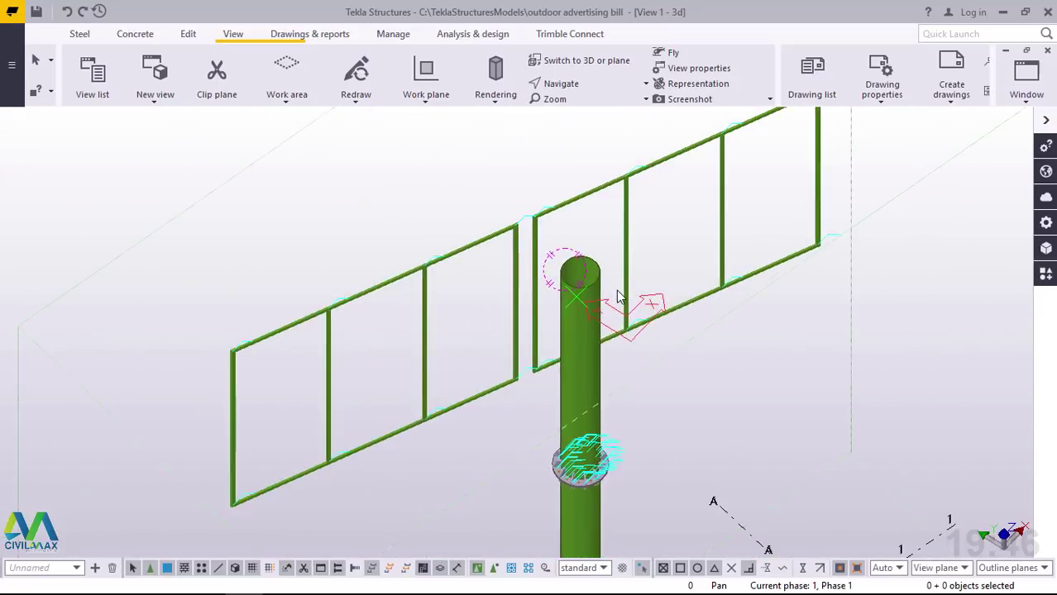
pyautogui.click(1026, 107)
pyautogui.click(1000, 235)
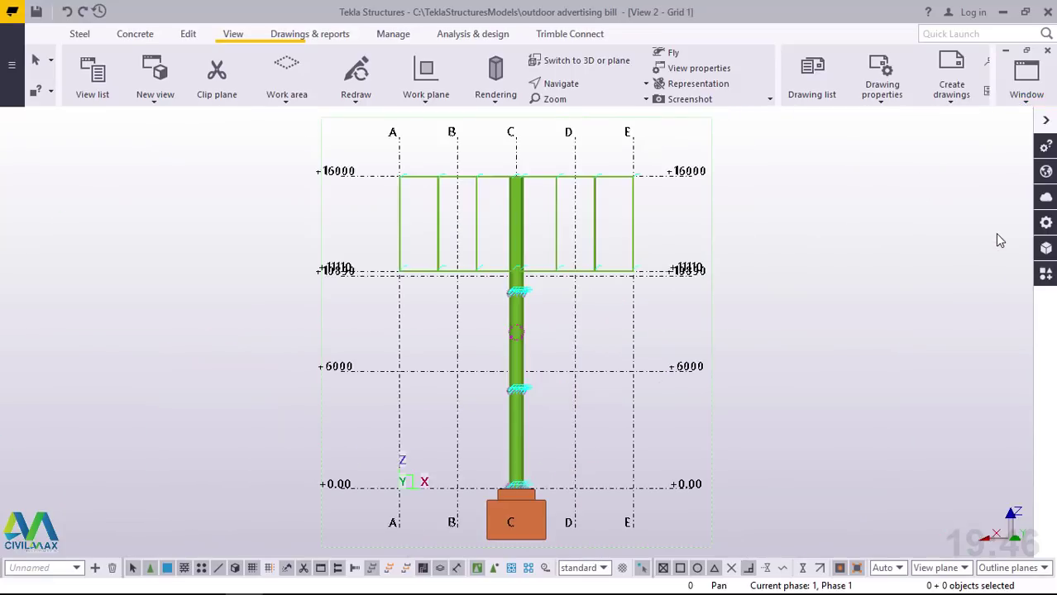
# Examine the Grid 1 elevation: the panel frame's upright spacing, the pole with its flange joints, the foundation and the level lines
pyautogui.scroll(5, 516, 166)
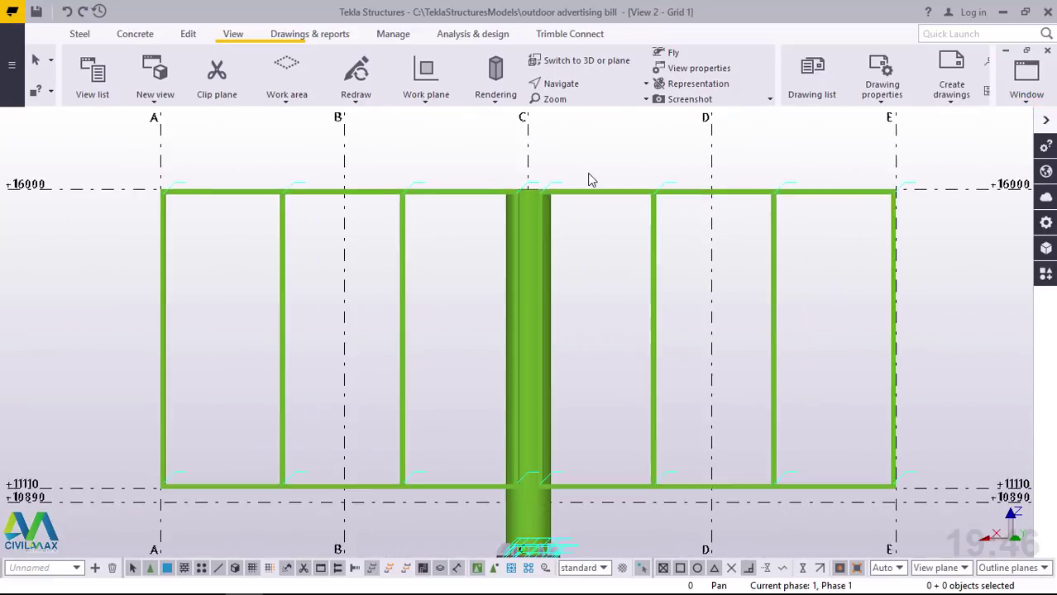
pyautogui.scroll(-3, 368, 279)
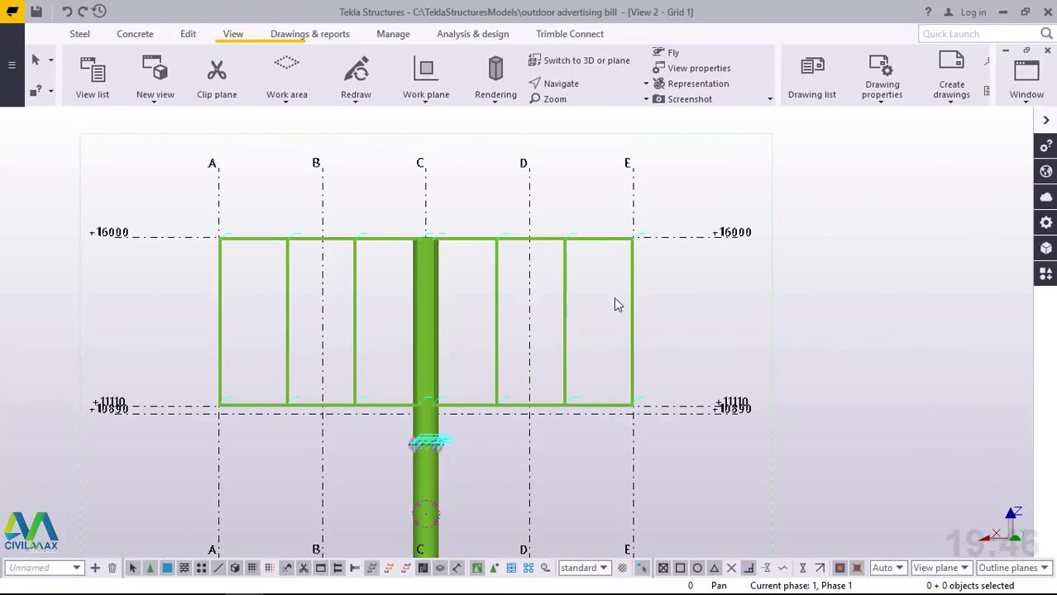
pyautogui.scroll(2, 578, 348)
pyautogui.scroll(-4, 578, 349)
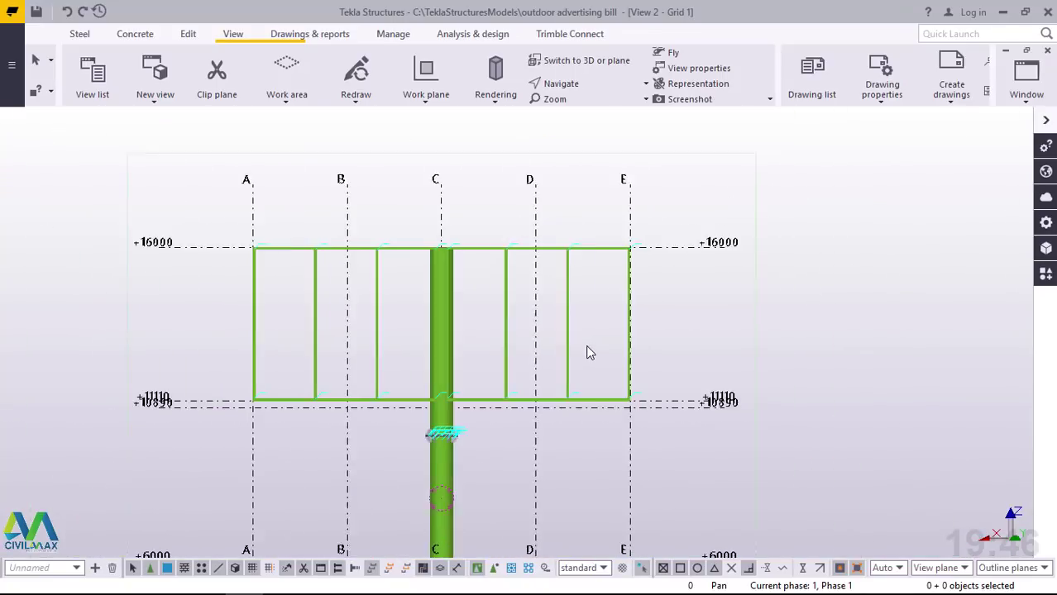
pyautogui.scroll(2, 589, 352)
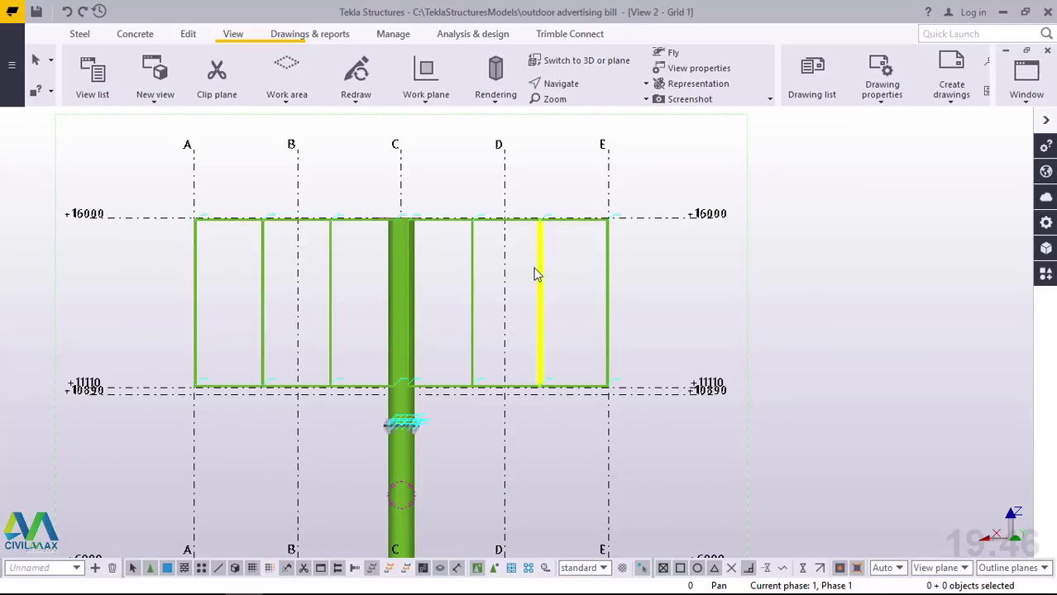
pyautogui.scroll(-3, 538, 272)
pyautogui.scroll(4, 570, 413)
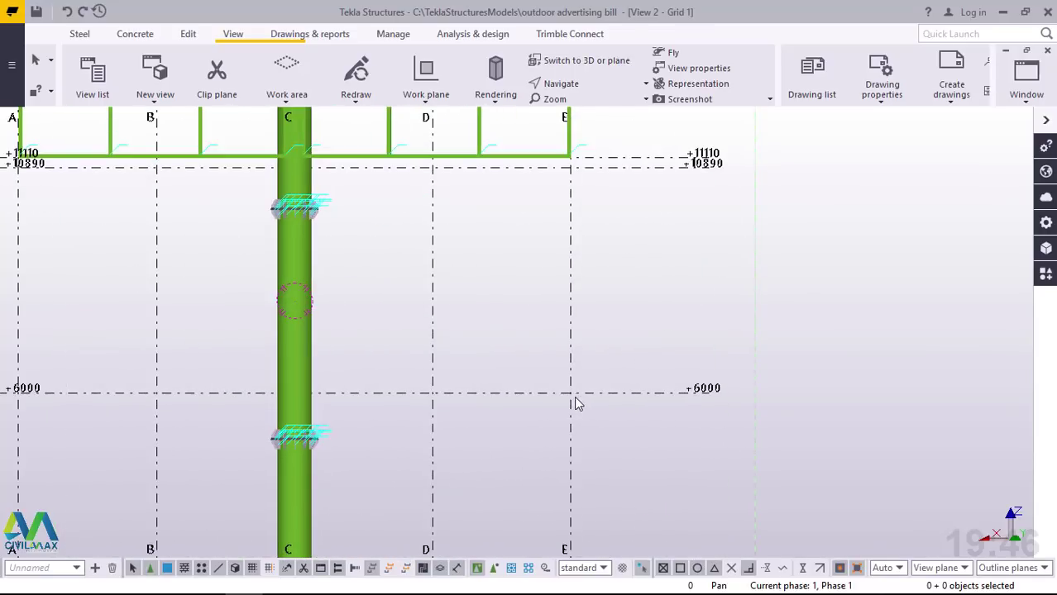
pyautogui.scroll(-5, 570, 334)
pyautogui.scroll(2, 596, 439)
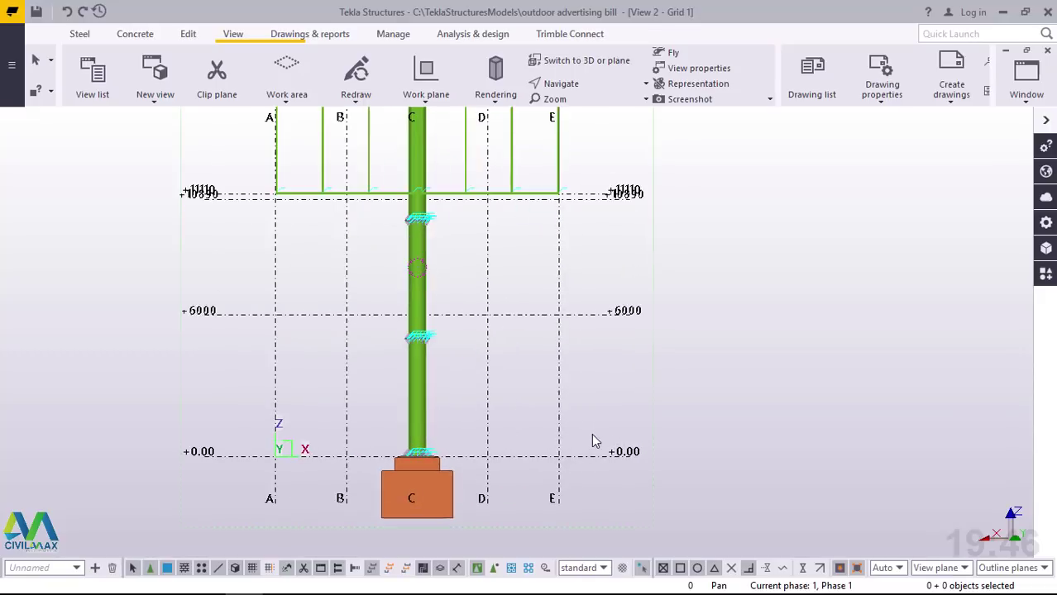
pyautogui.scroll(1, 612, 410)
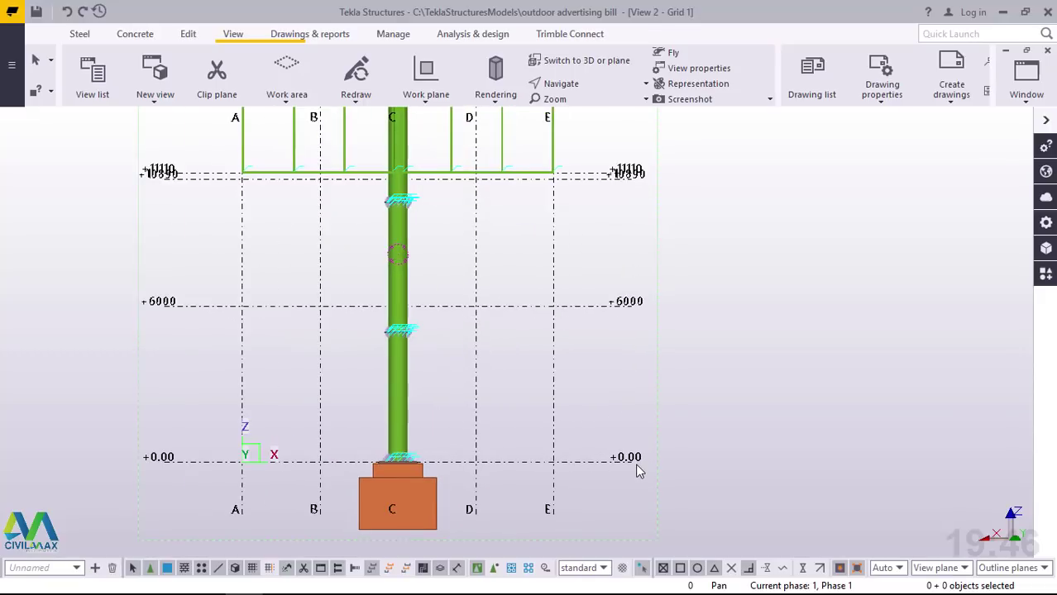
pyautogui.scroll(1, 617, 471)
pyautogui.scroll(1, 621, 463)
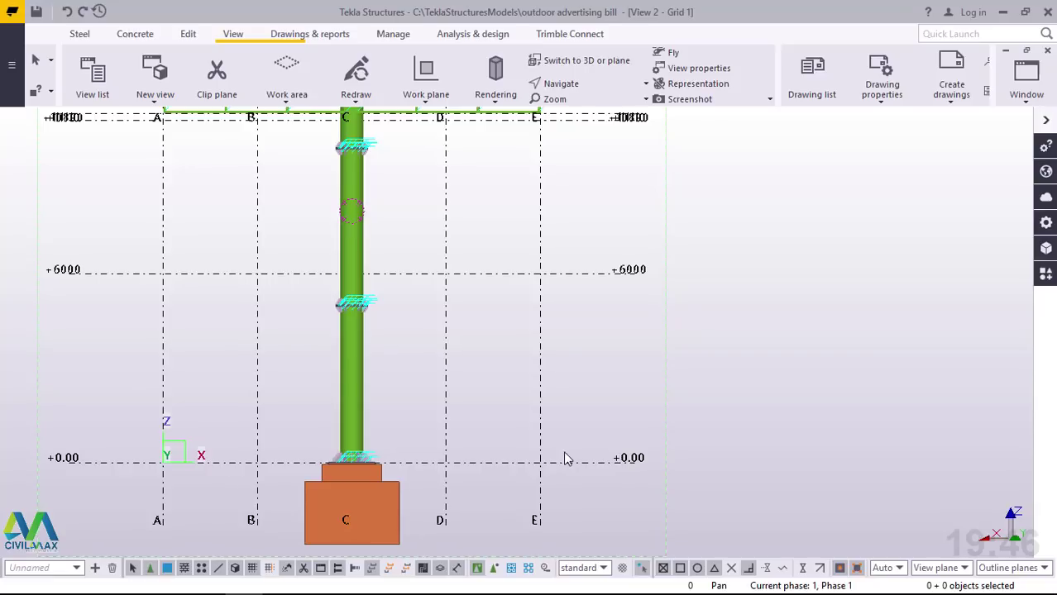
pyautogui.scroll(-3, 570, 430)
pyautogui.scroll(2, 579, 402)
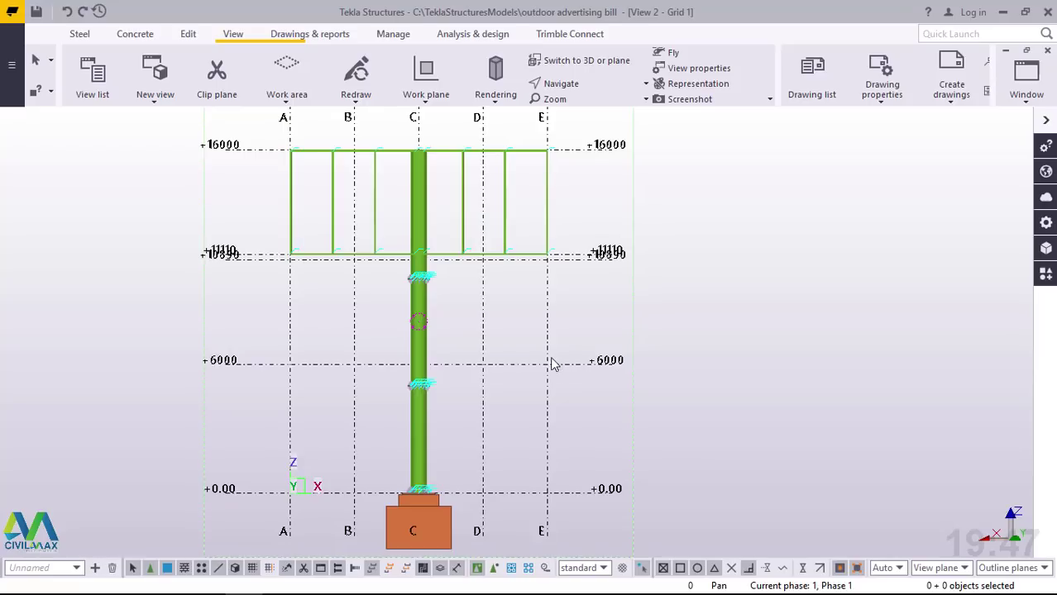
pyautogui.scroll(3, 553, 365)
pyautogui.scroll(-4, 552, 377)
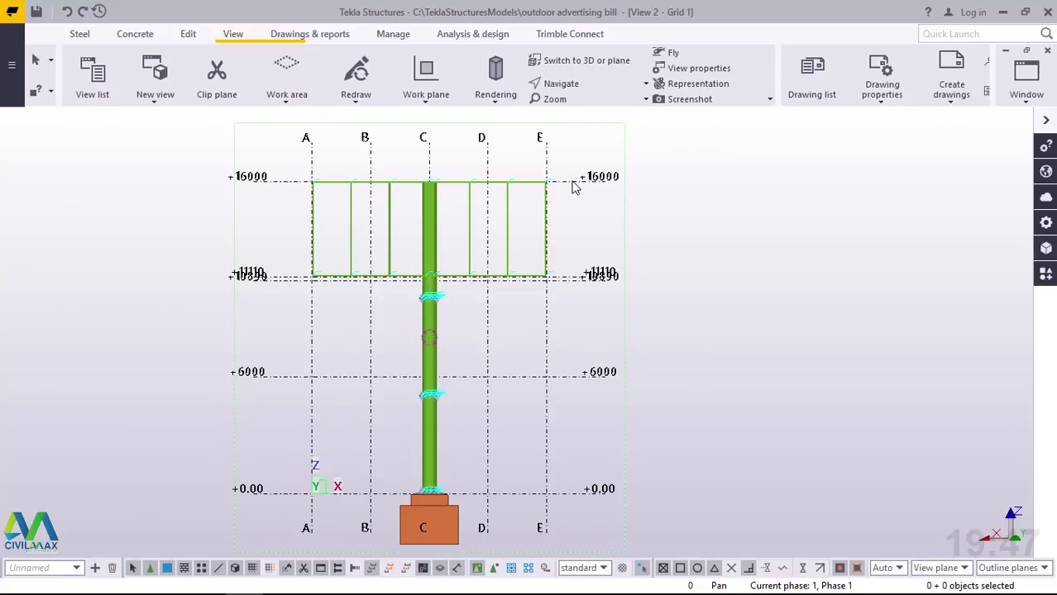
# Measure the vertical distance between the +6000 and +16000 level lines beside the billboard frame
pyautogui.click(188, 34)
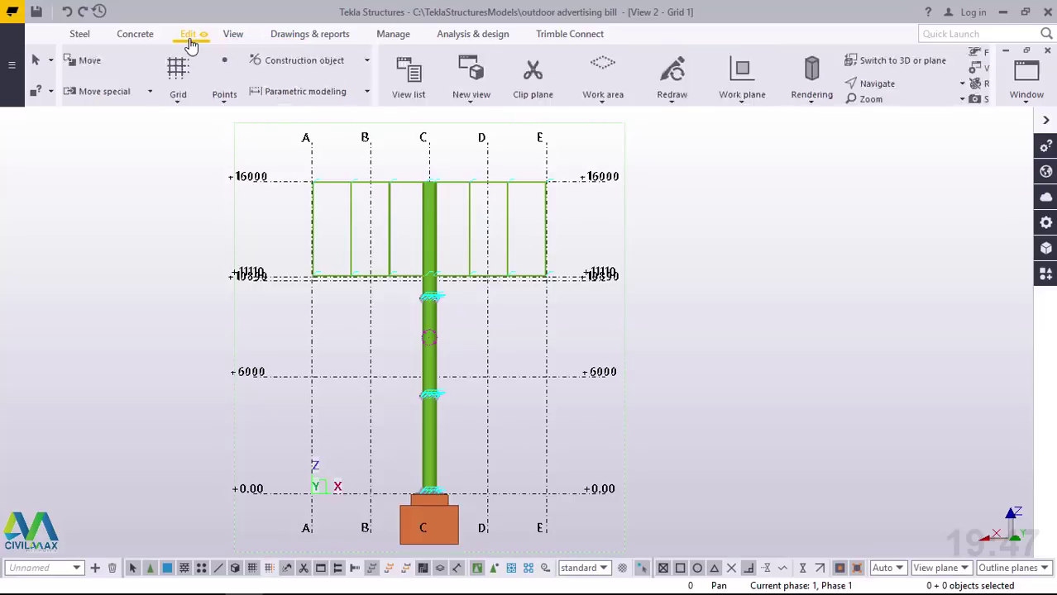
pyautogui.click(589, 101)
pyautogui.click(606, 126)
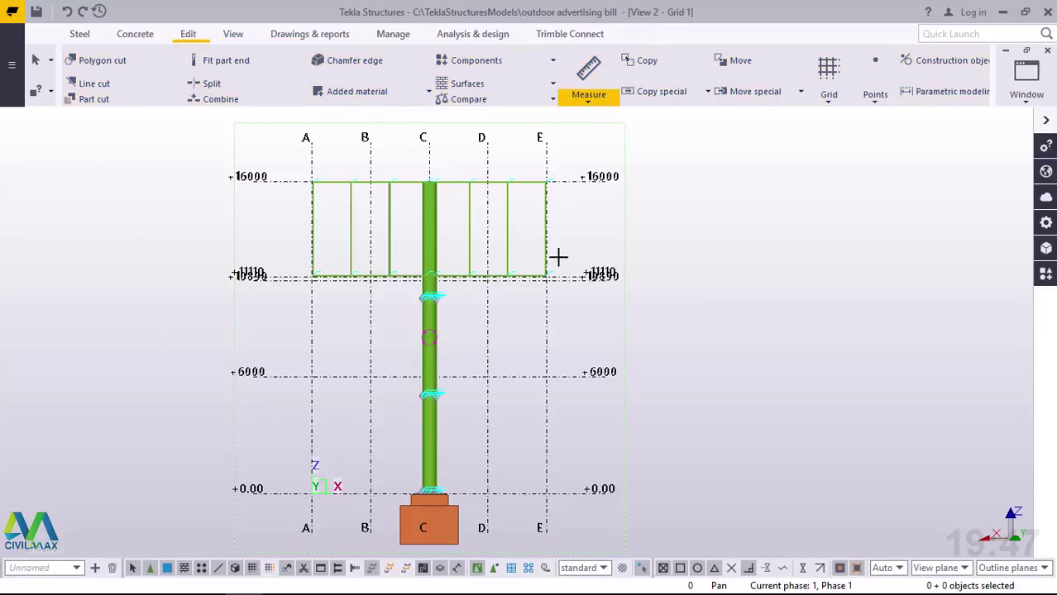
pyautogui.scroll(3, 554, 358)
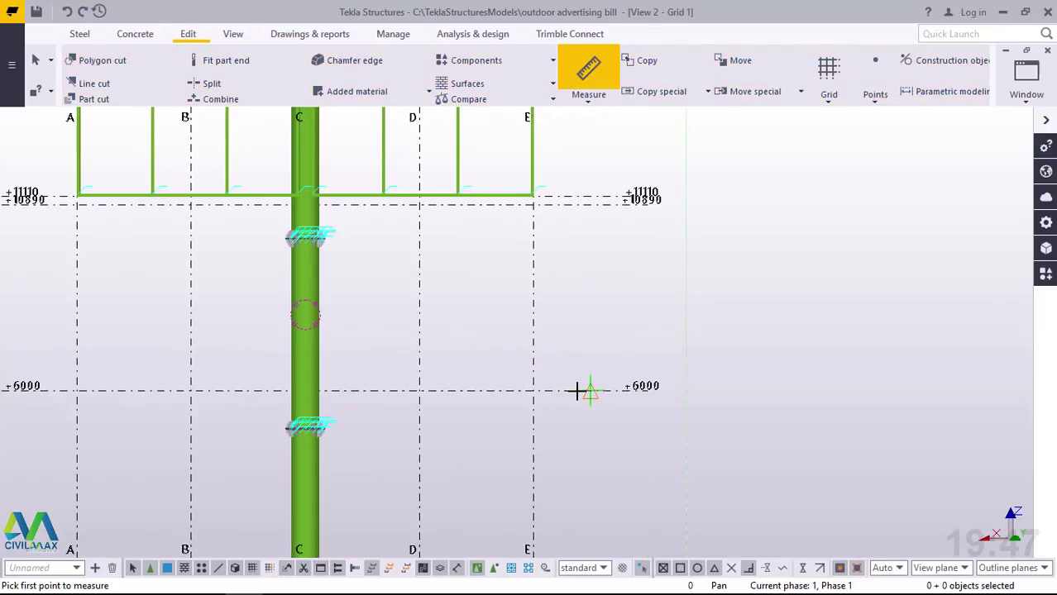
pyautogui.click(551, 486)
pyautogui.scroll(-2, 550, 481)
pyautogui.scroll(-2, 573, 250)
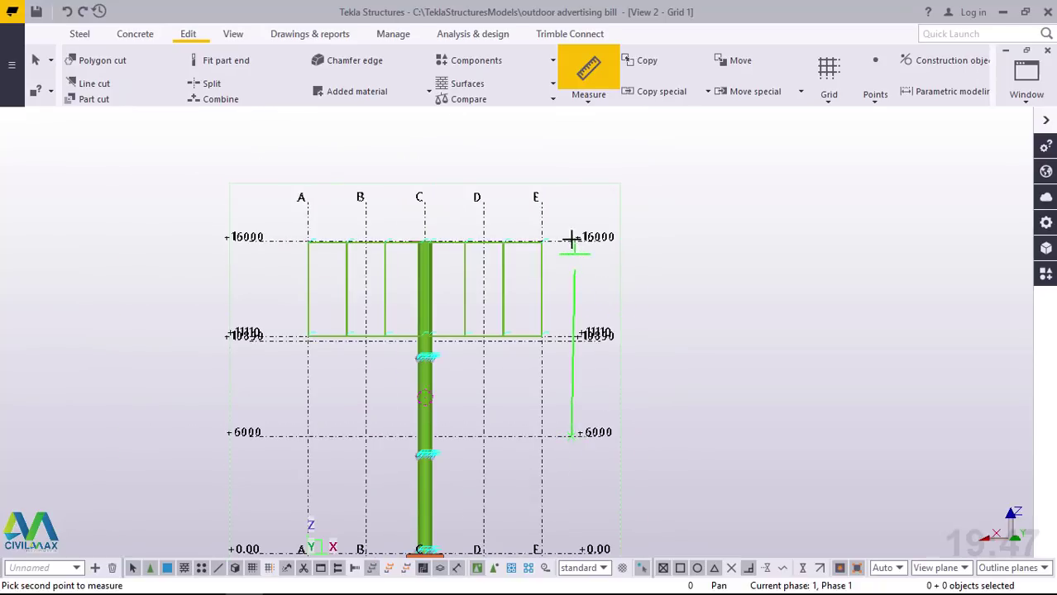
pyautogui.scroll(2, 568, 232)
pyautogui.click(570, 230)
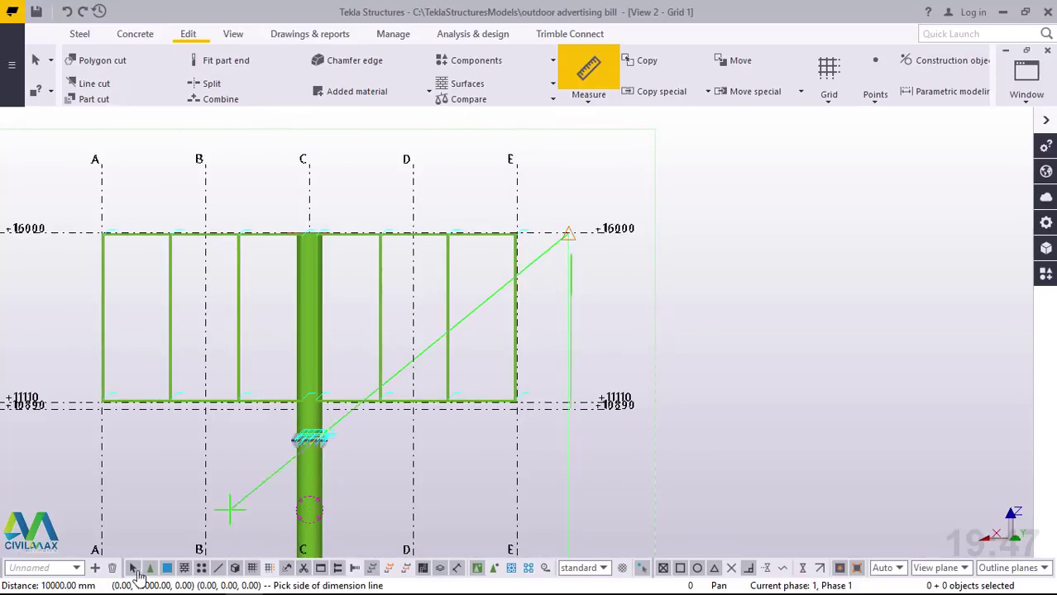
pyautogui.rightClick(717, 218)
pyautogui.click(737, 227)
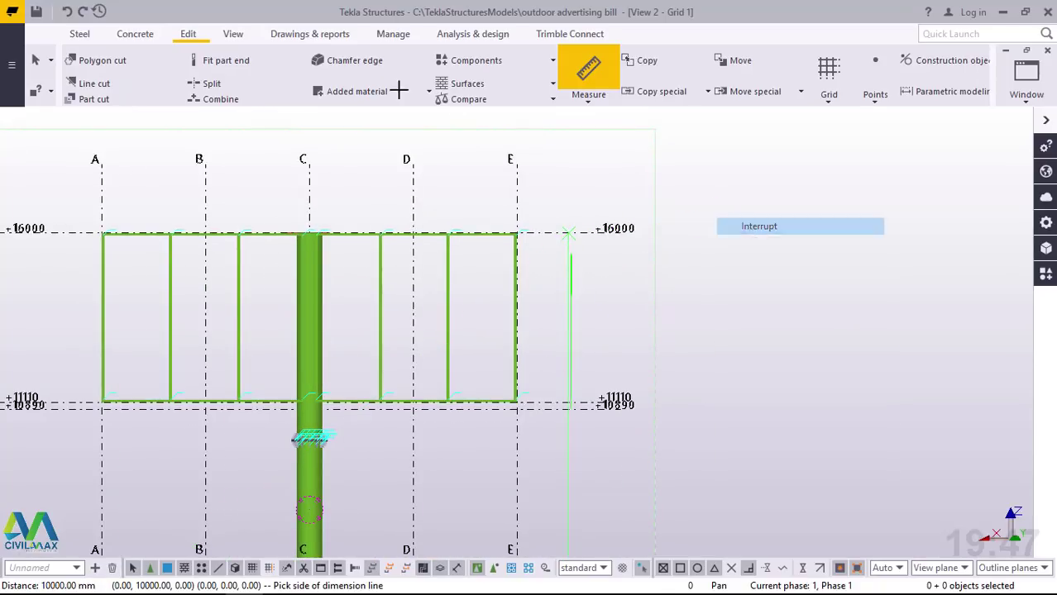
# Measure the overall distance from grid line E to grid line A just above the panel frame
pyautogui.click(589, 102)
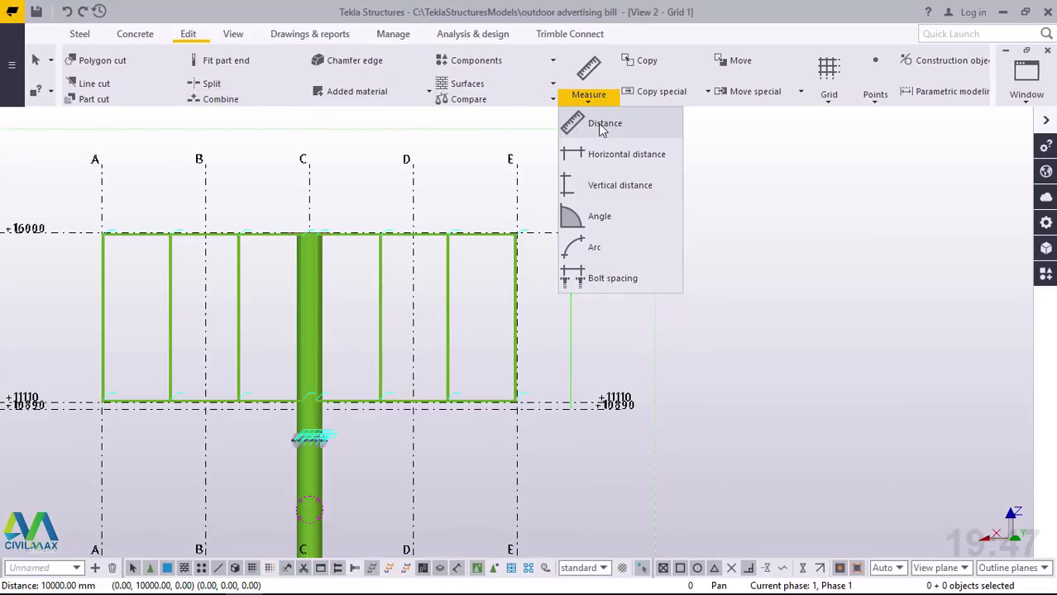
pyautogui.click(573, 124)
pyautogui.click(516, 196)
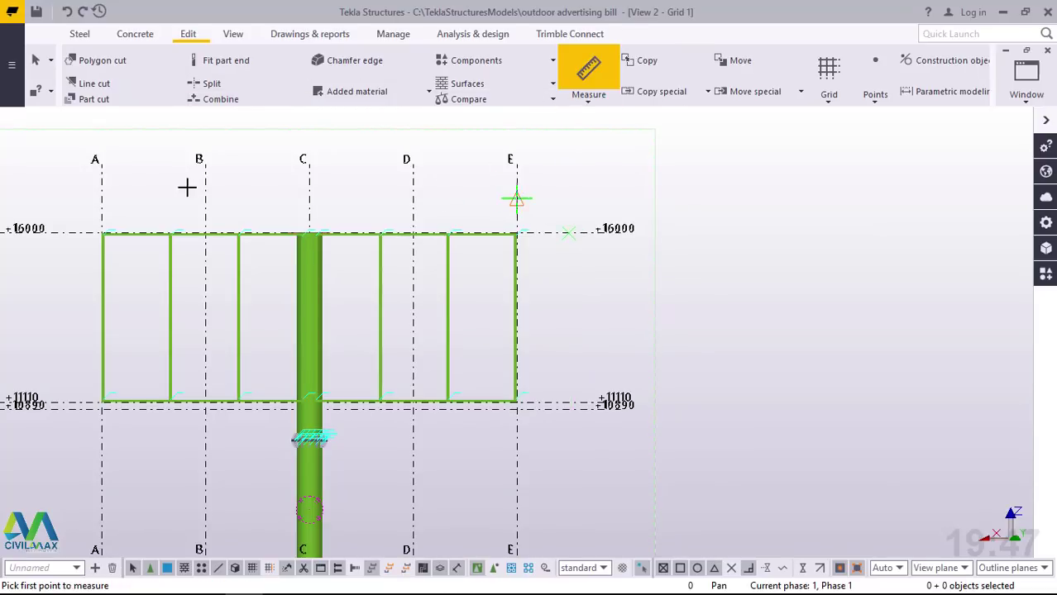
pyautogui.click(99, 195)
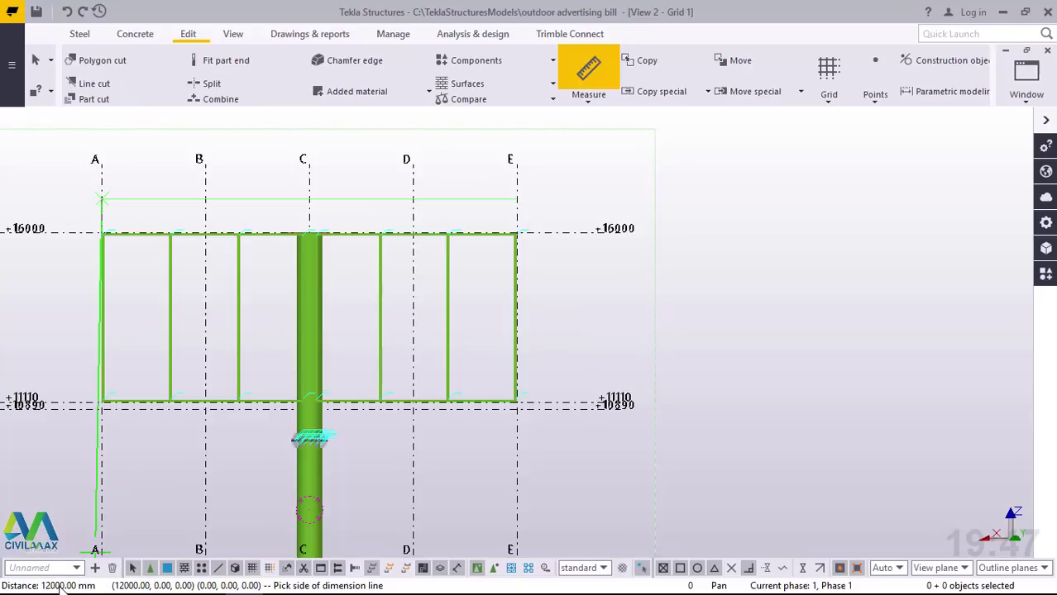
pyautogui.rightClick(698, 178)
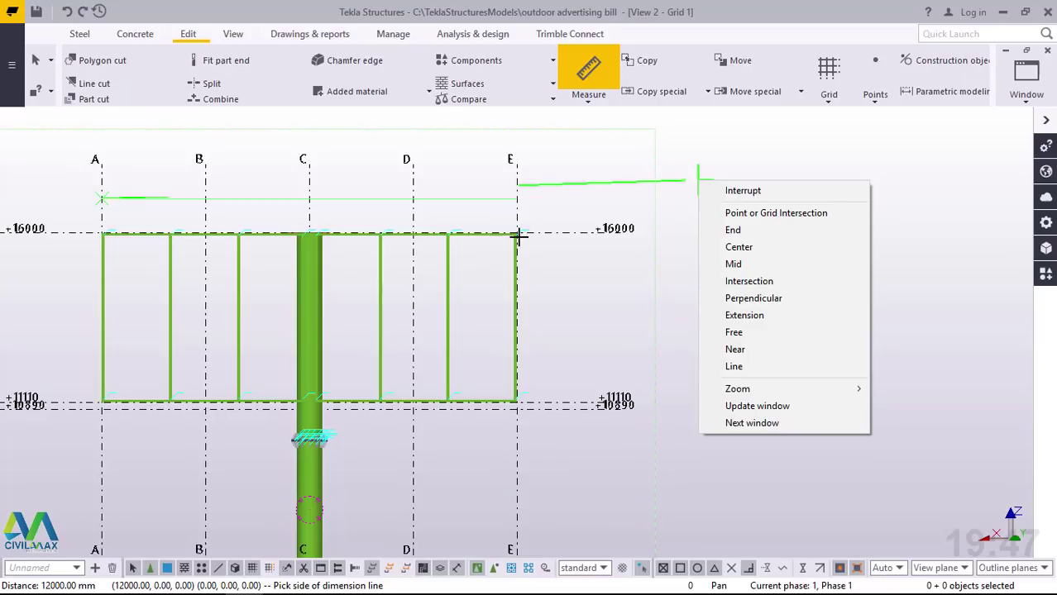
pyautogui.rightClick(893, 159)
pyautogui.click(923, 170)
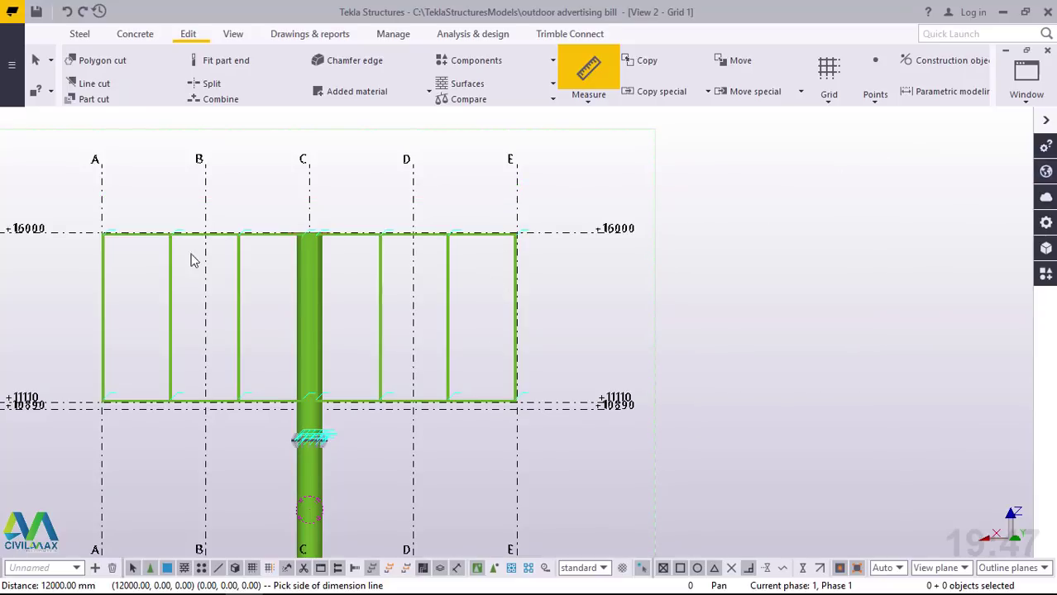
# Check the frame's centre uprights in the elevation, then examine the gap between the two frame halves in View 1 - 3d
pyautogui.scroll(3, 165, 240)
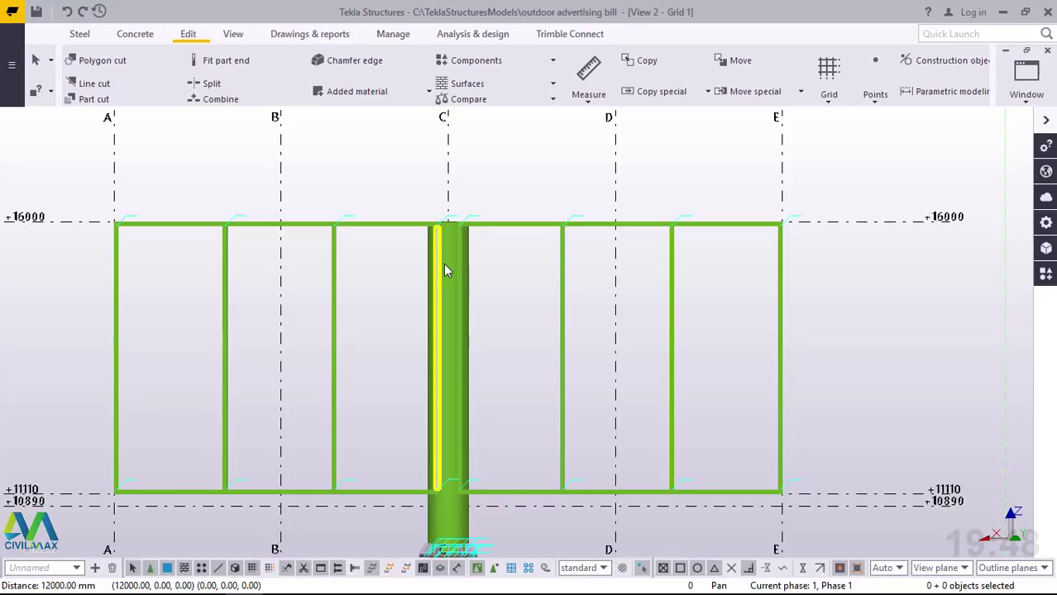
pyautogui.click(1025, 79)
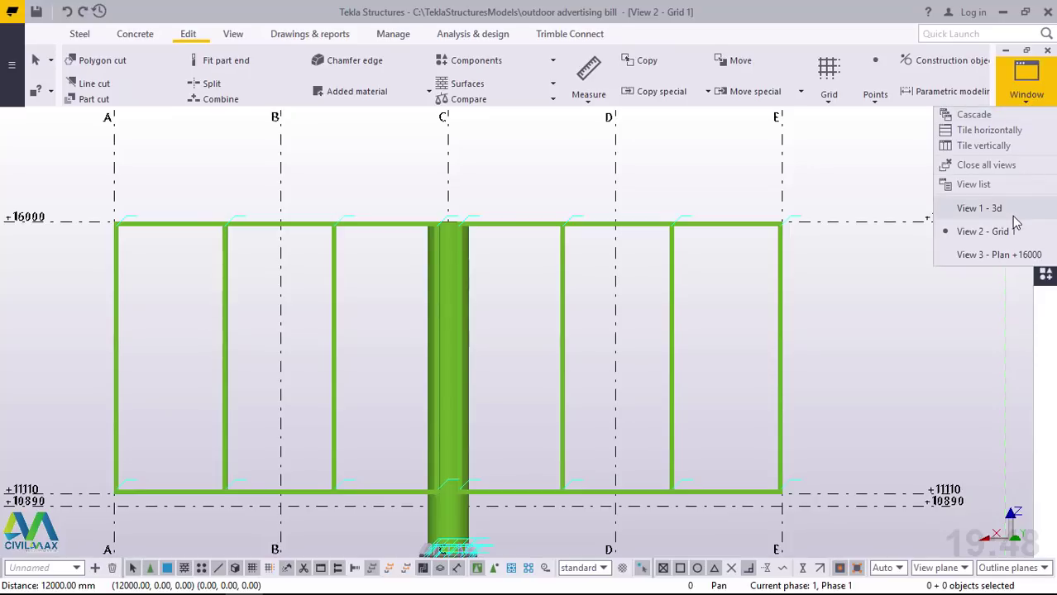
pyautogui.click(1007, 207)
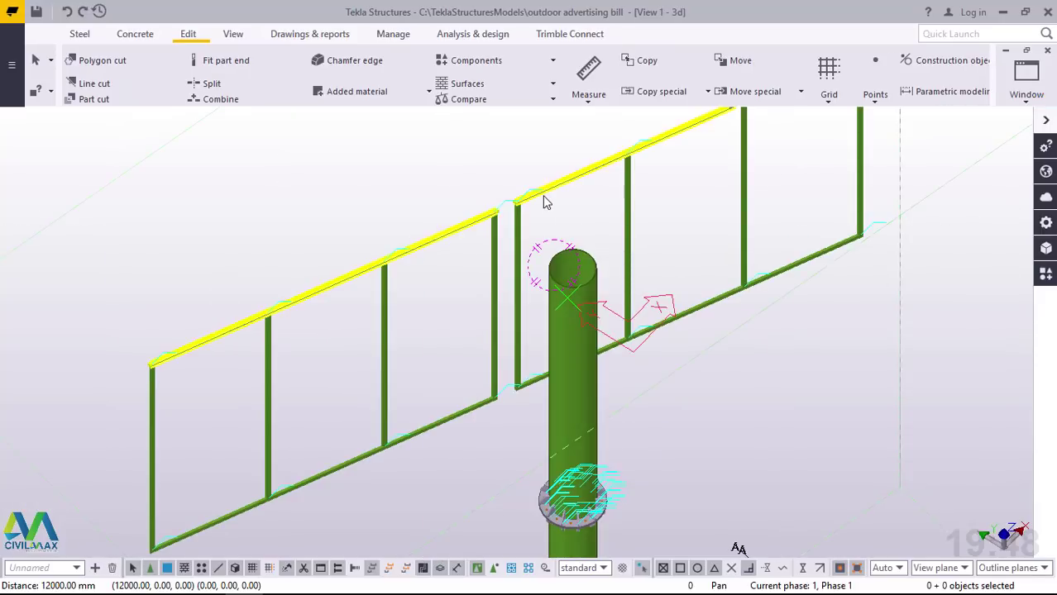
pyautogui.scroll(2, 542, 199)
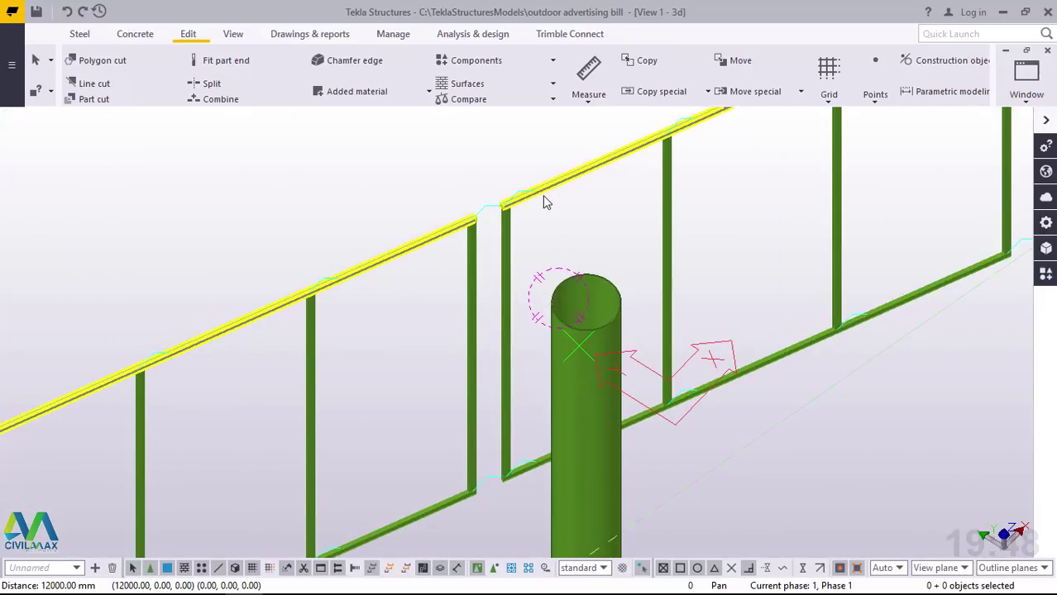
pyautogui.scroll(1, 514, 190)
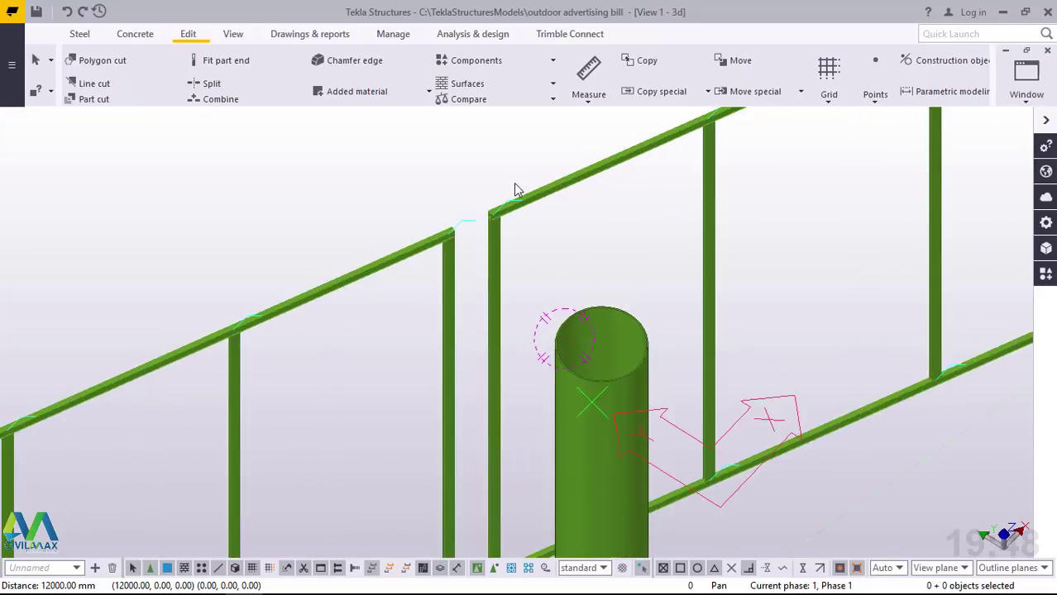
pyautogui.scroll(5, 514, 190)
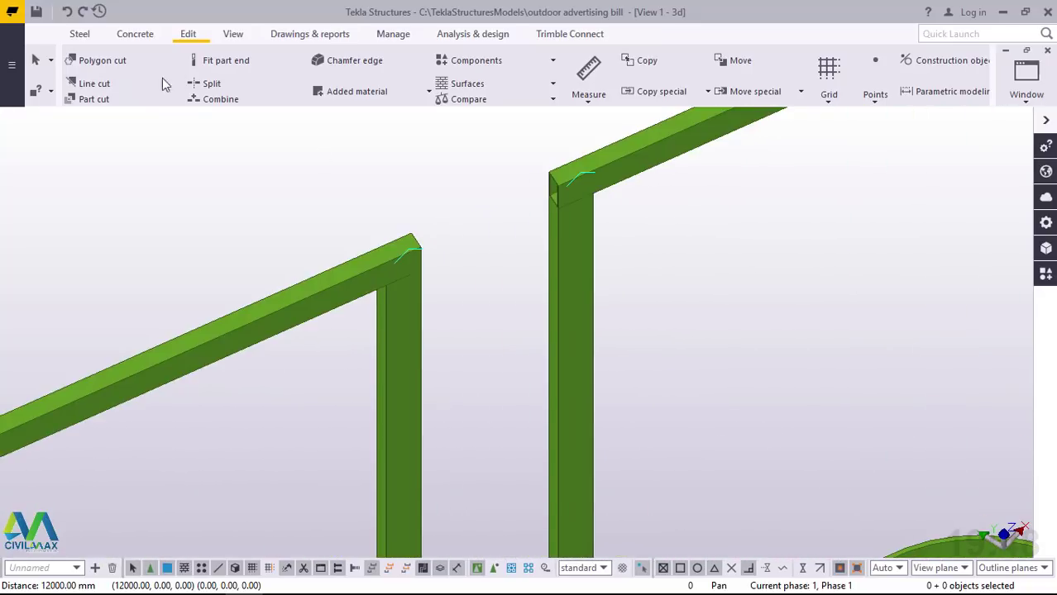
# Model a vertical steel beam at the central gap, from the top rail's end midpoint to the bottom rail's end midpoint on the frame half behind the pole
pyautogui.click(78, 35)
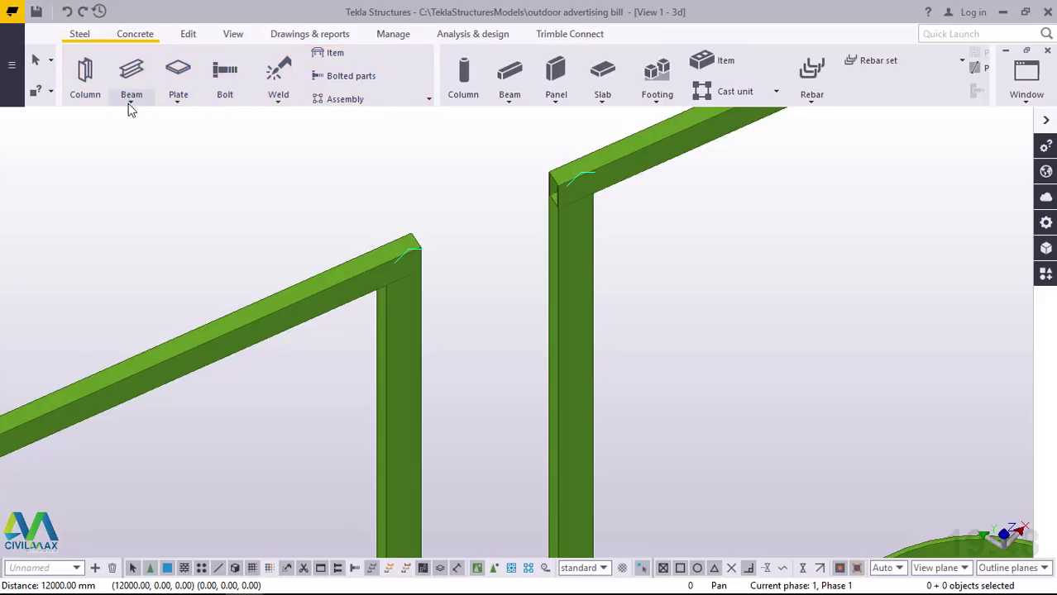
pyautogui.click(130, 108)
pyautogui.click(137, 122)
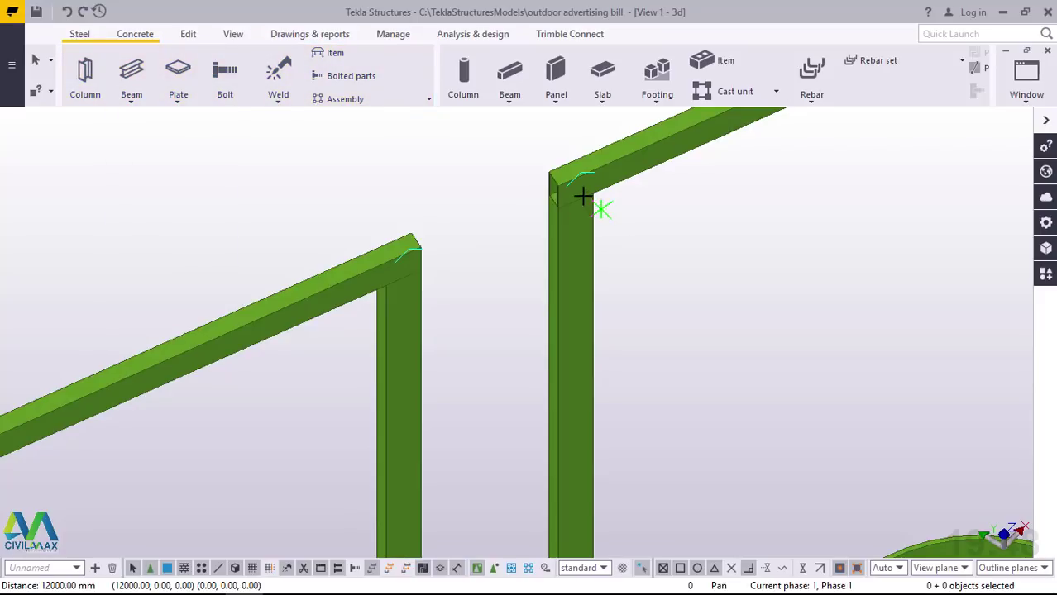
pyautogui.scroll(5, 539, 163)
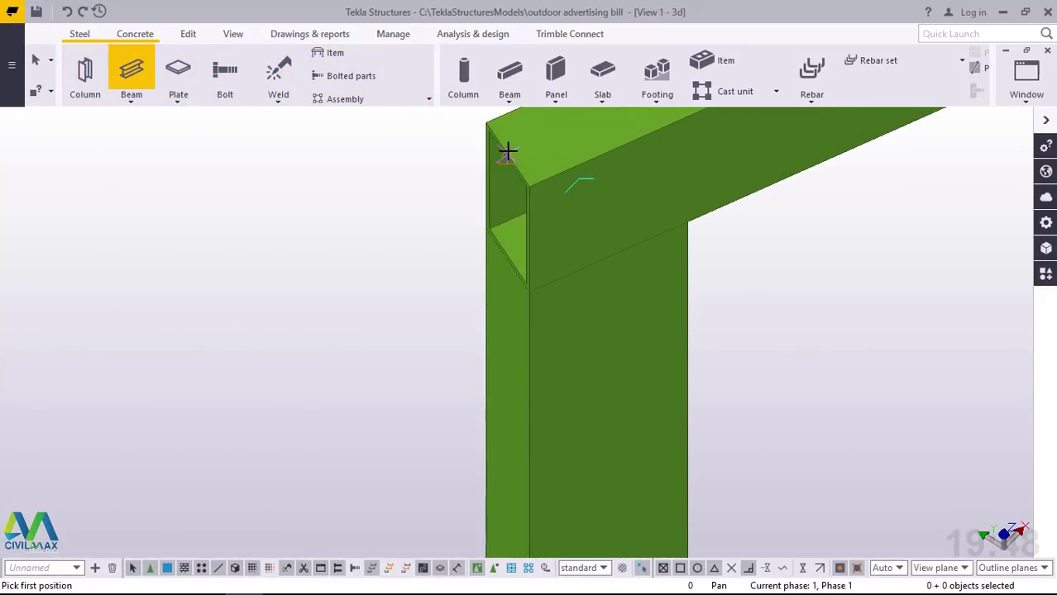
pyautogui.scroll(4, 506, 153)
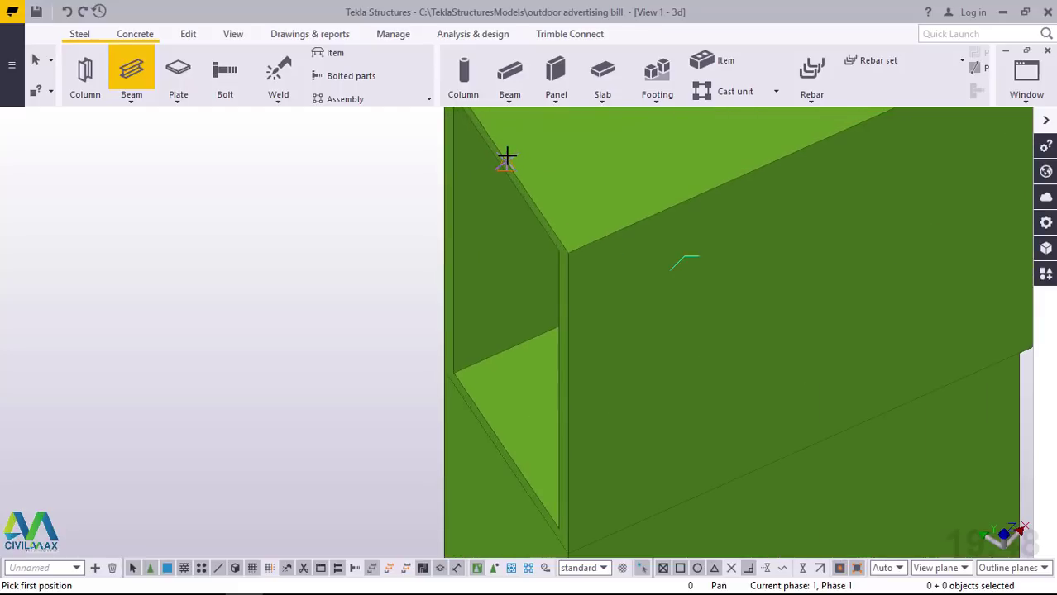
pyautogui.click(463, 231)
pyautogui.scroll(-2, 463, 232)
pyautogui.scroll(-6, 516, 177)
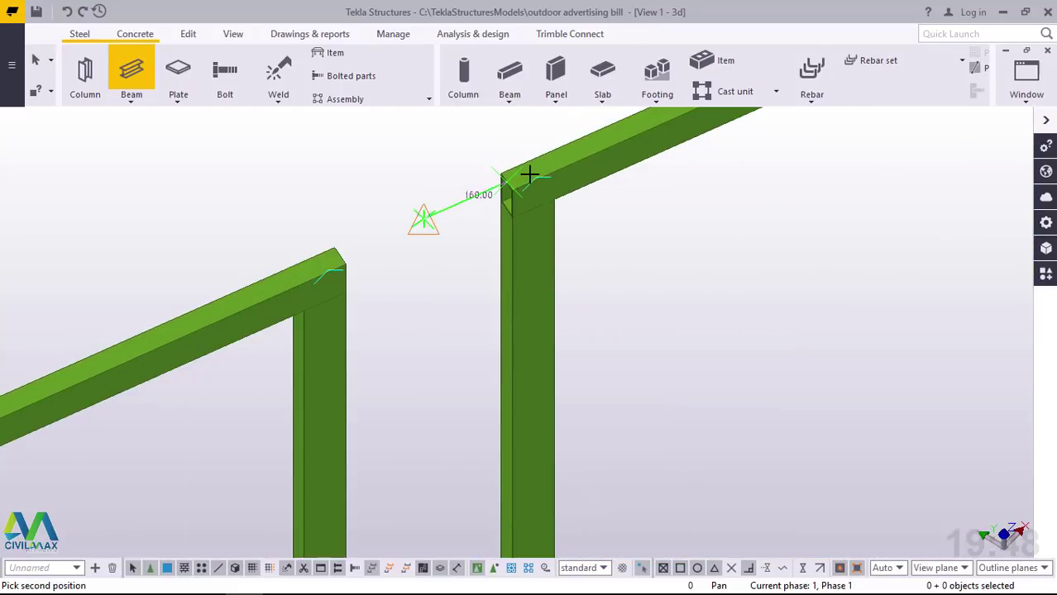
pyautogui.scroll(-2, 554, 417)
pyautogui.scroll(7, 517, 443)
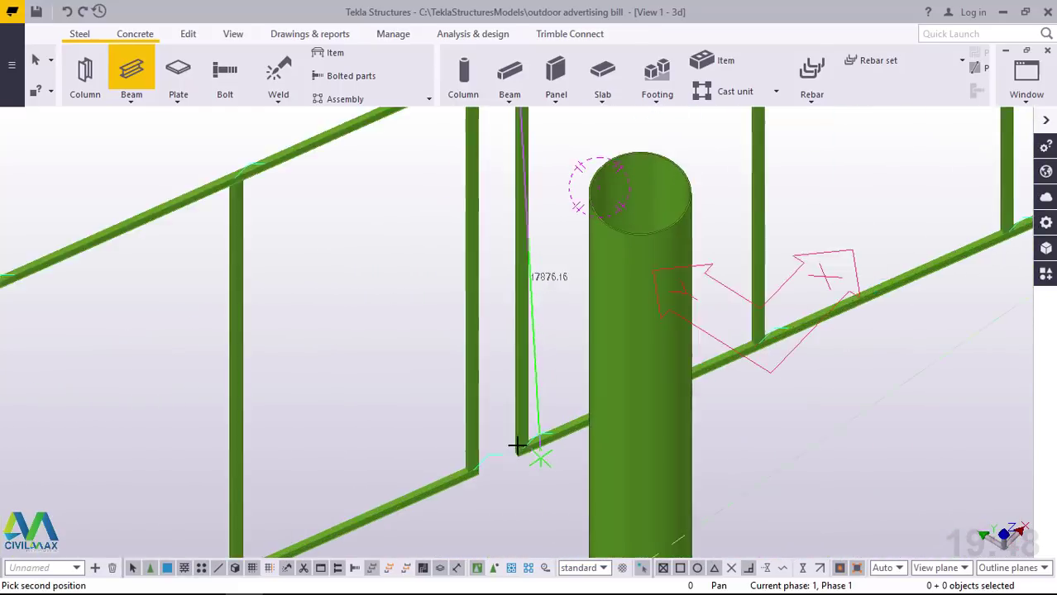
pyautogui.scroll(6, 506, 465)
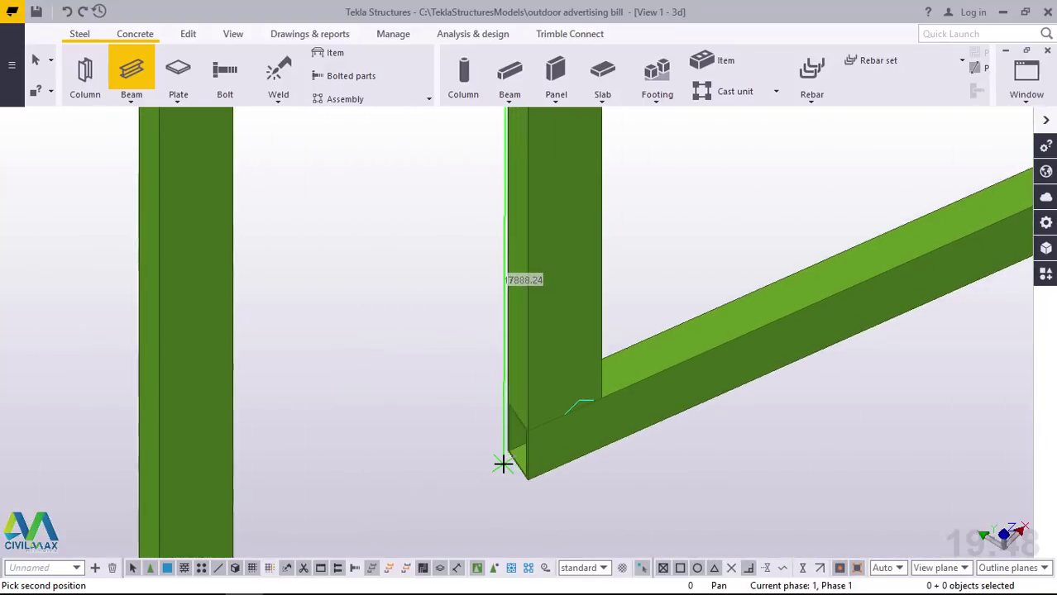
pyautogui.scroll(3, 538, 472)
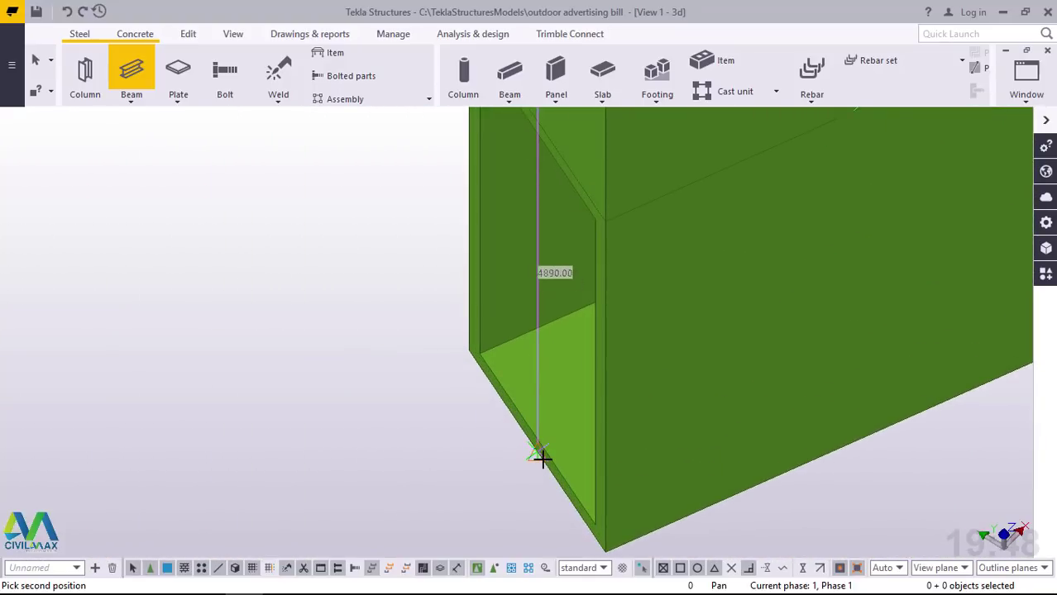
pyautogui.click(543, 461)
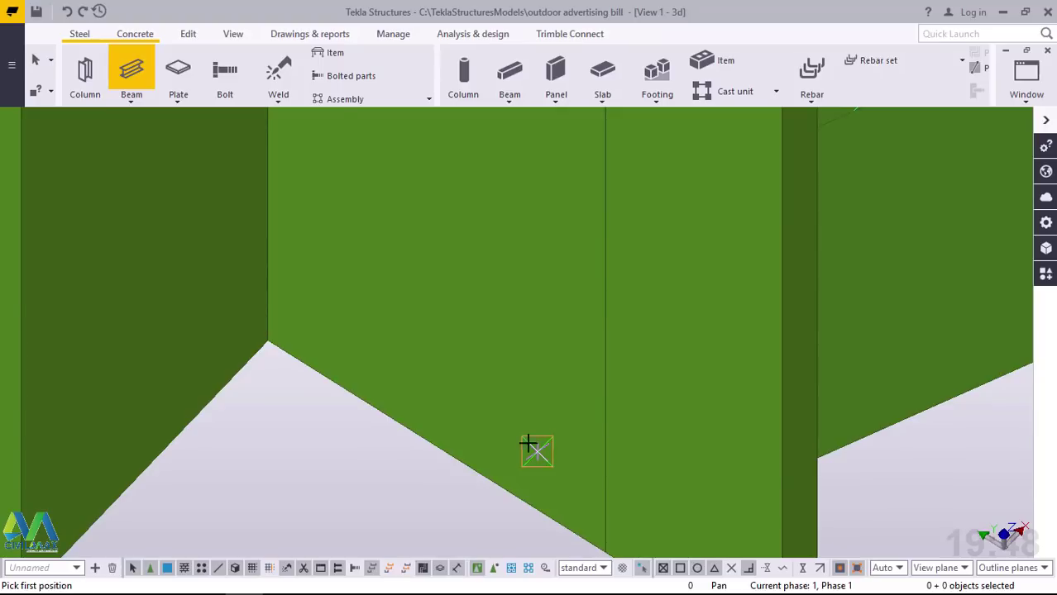
# Check the new angle upright's position against both frame halves and the pole, and end the beam command
pyautogui.scroll(-2, 517, 436)
pyautogui.scroll(-5, 517, 436)
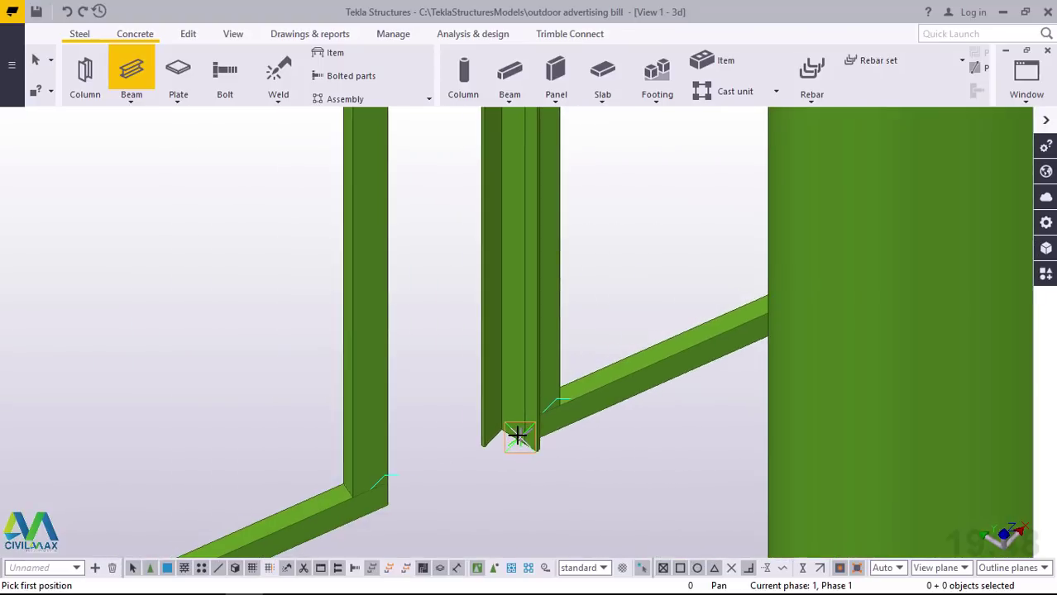
pyautogui.scroll(-4, 520, 435)
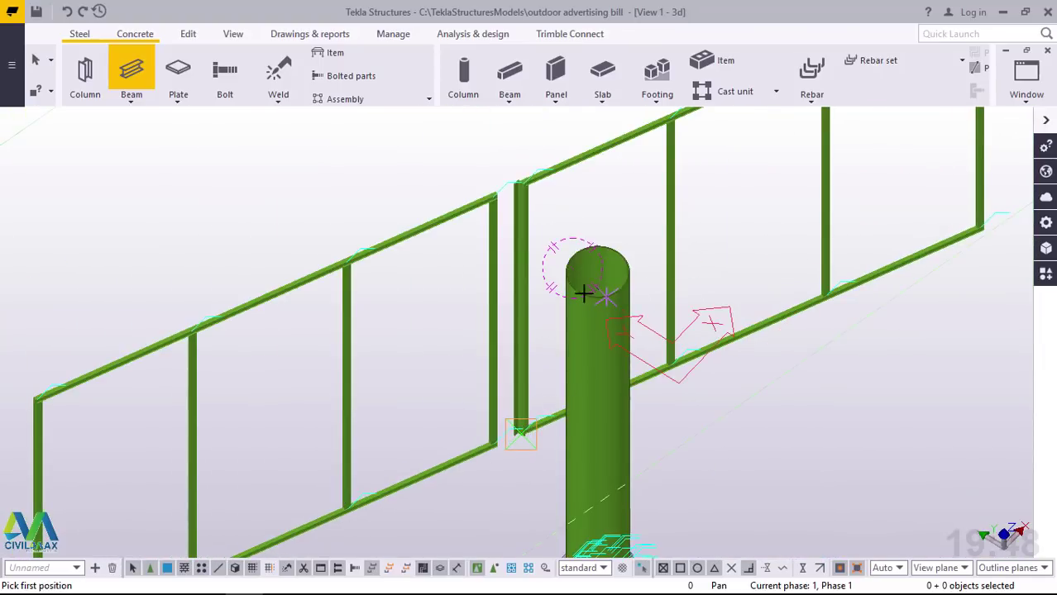
pyautogui.scroll(2, 579, 273)
pyautogui.scroll(-1, 567, 353)
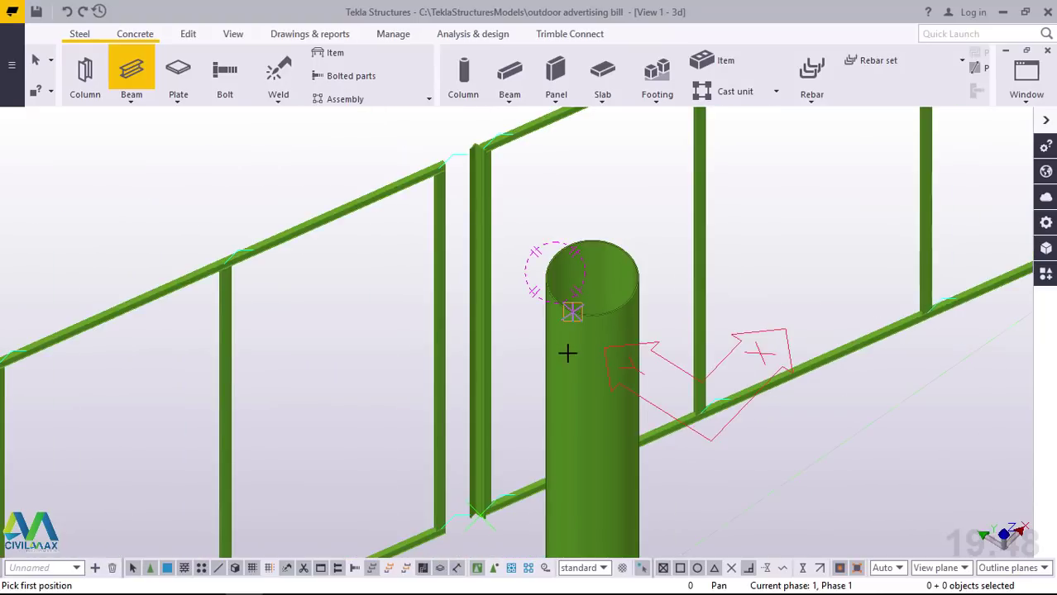
pyautogui.scroll(2, 487, 160)
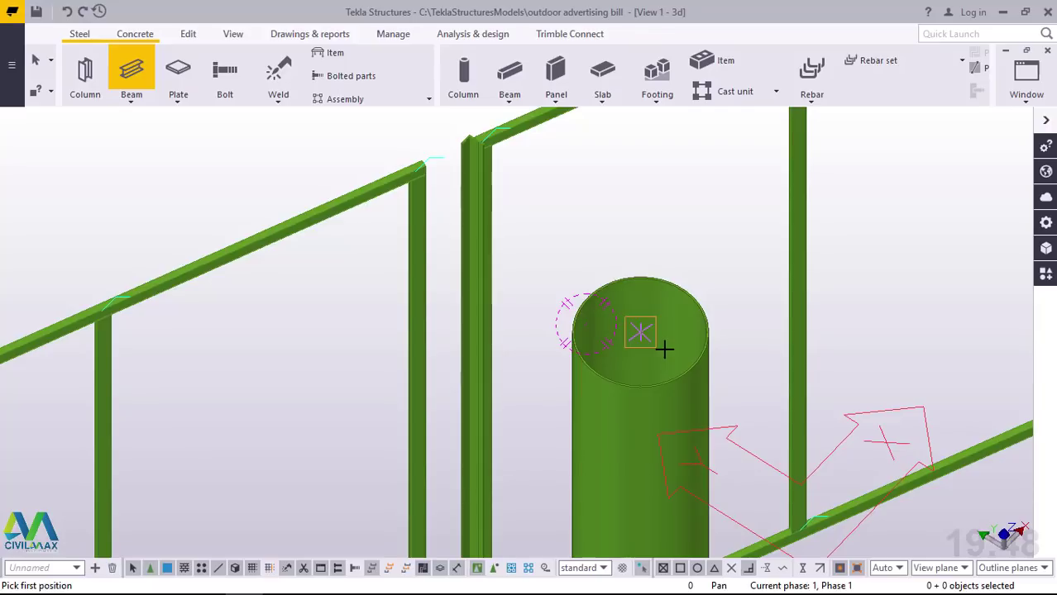
pyautogui.rightClick(612, 207)
pyautogui.click(622, 209)
# Examine the top end of the new angle upright where it meets the frame's tube, leaving it deselected
pyautogui.scroll(2, 476, 135)
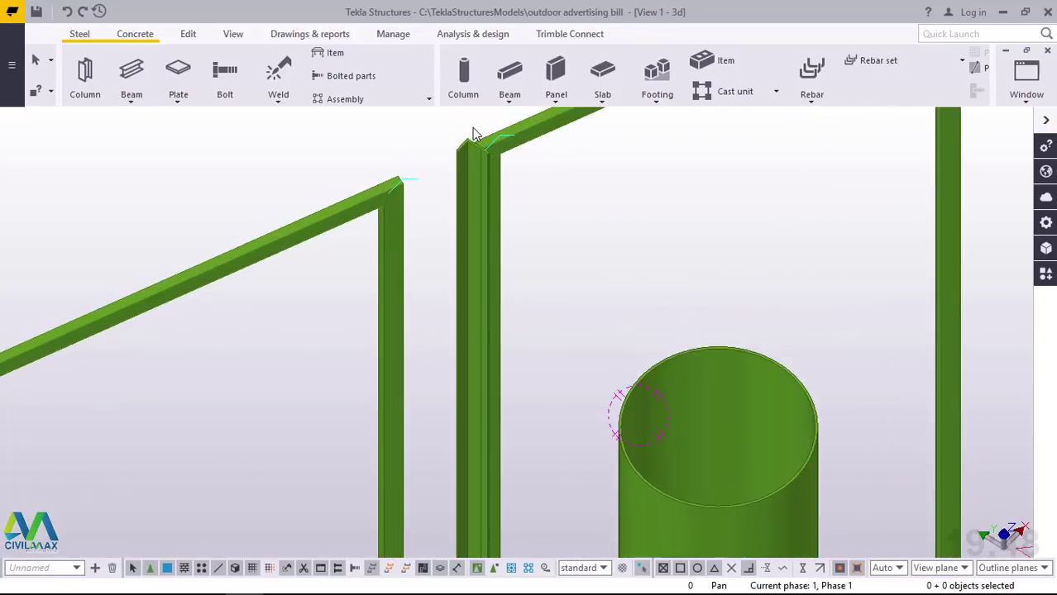
pyautogui.scroll(5, 476, 135)
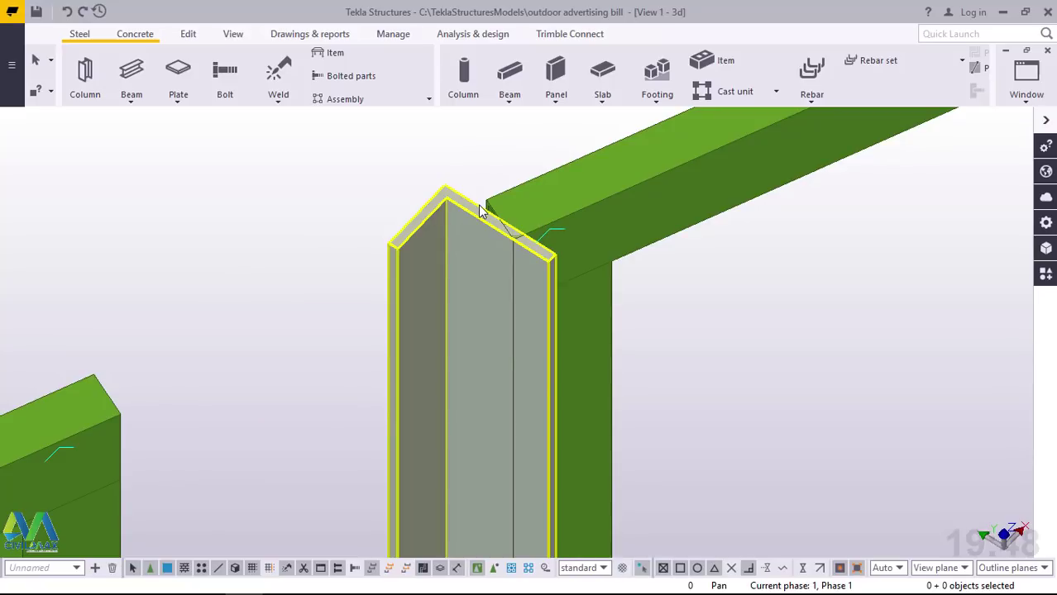
pyautogui.rightClick(446, 215)
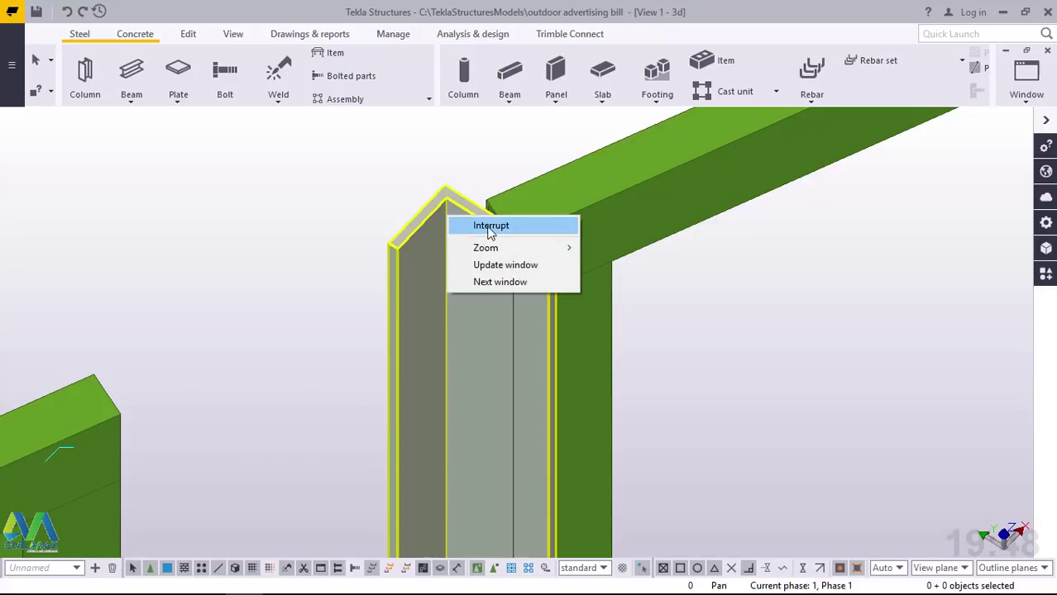
pyautogui.click(490, 228)
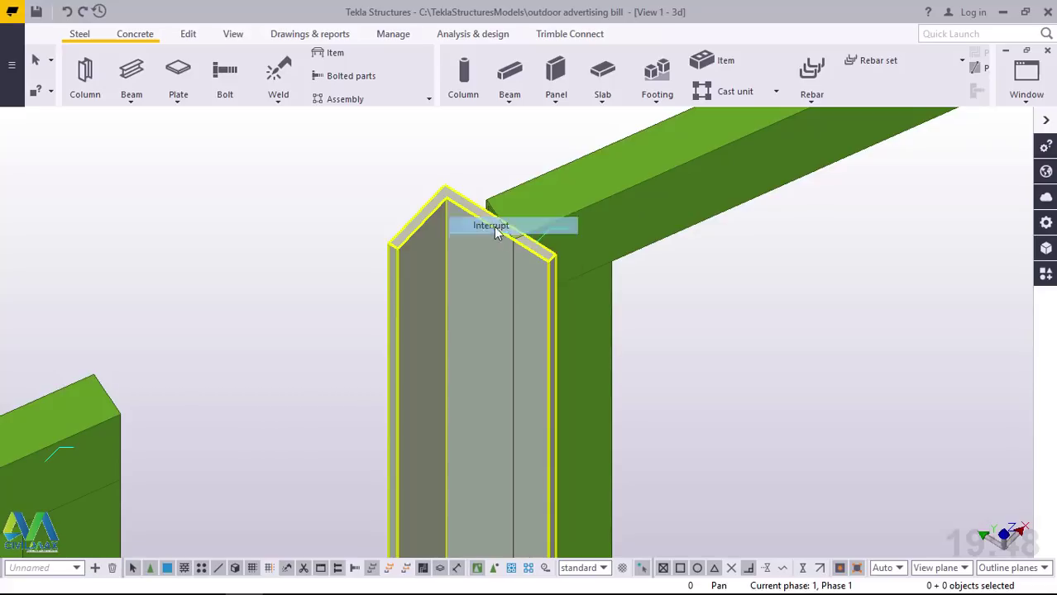
pyautogui.rightClick(447, 208)
pyautogui.rightClick(461, 148)
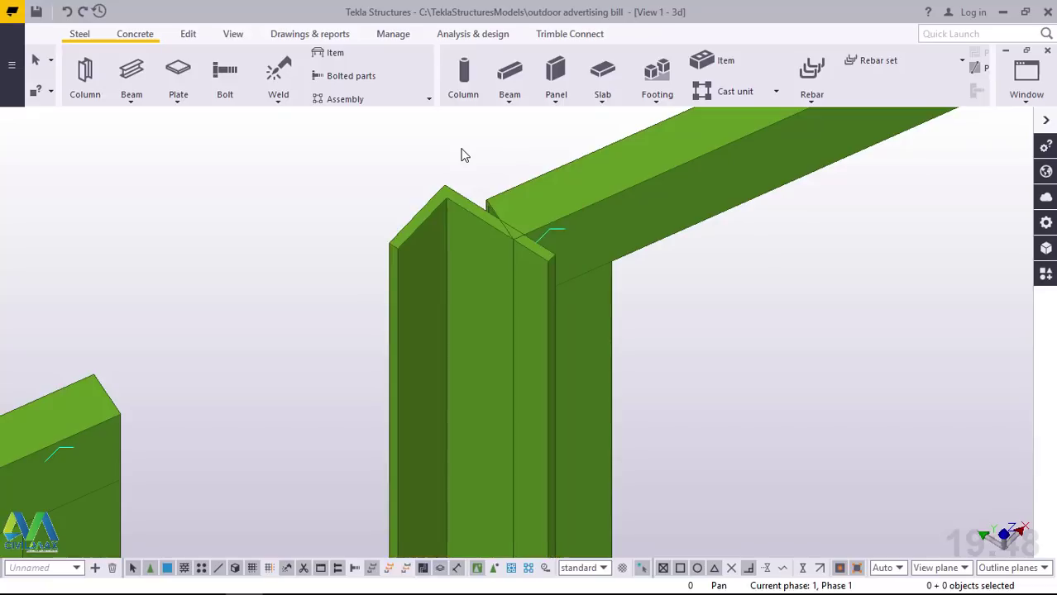
# Delete the angle upright at the top rail's end on the frame half behind the pole
pyautogui.click(440, 206)
pyautogui.rightClick(236, 180)
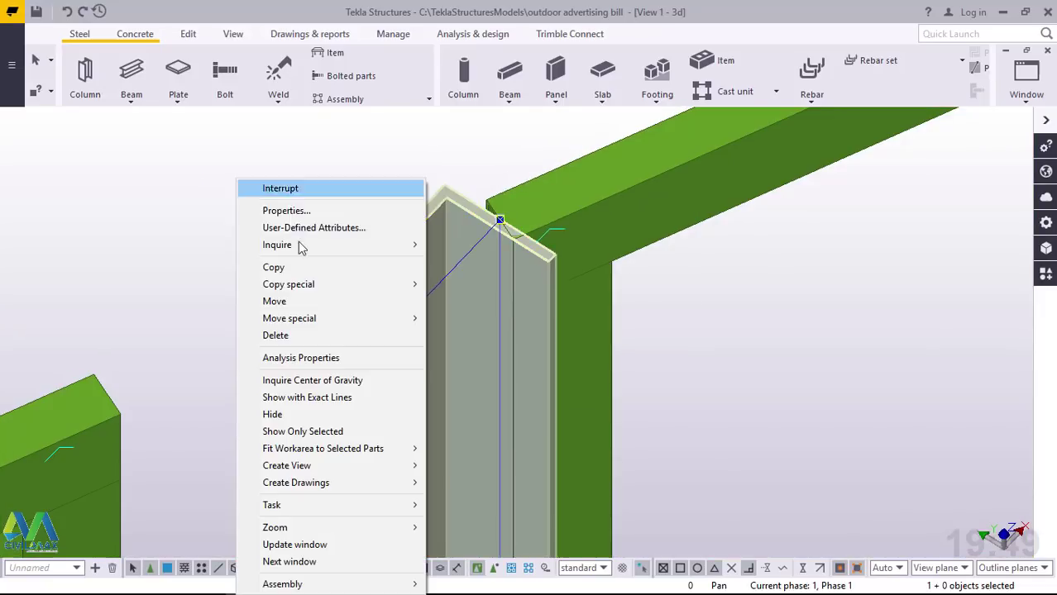
pyautogui.click(279, 336)
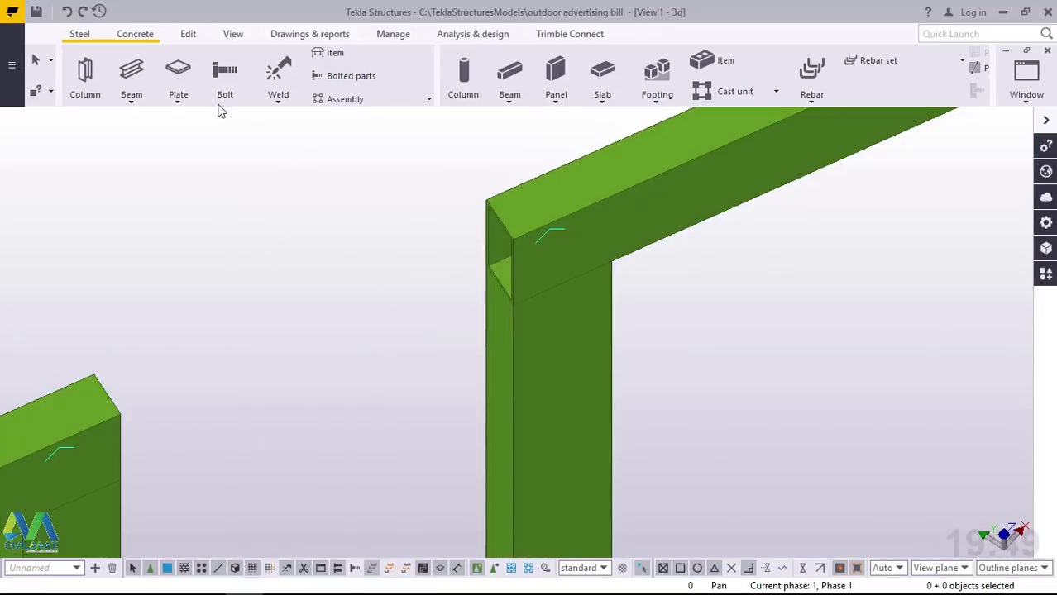
# Set the work plane to the outer side face of the top rail behind the pole and end the command
pyautogui.click(233, 34)
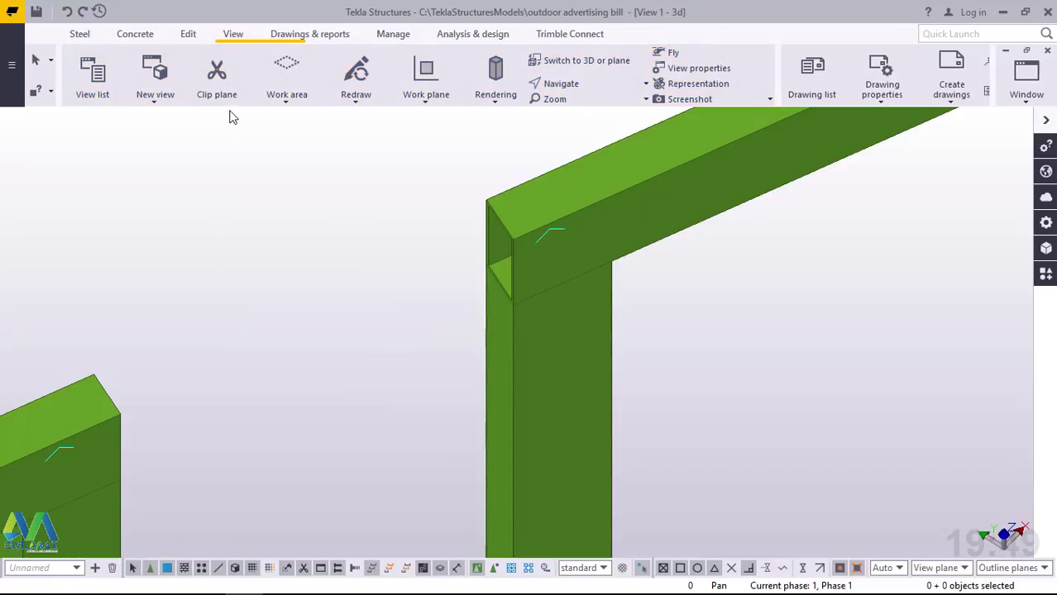
pyautogui.click(424, 104)
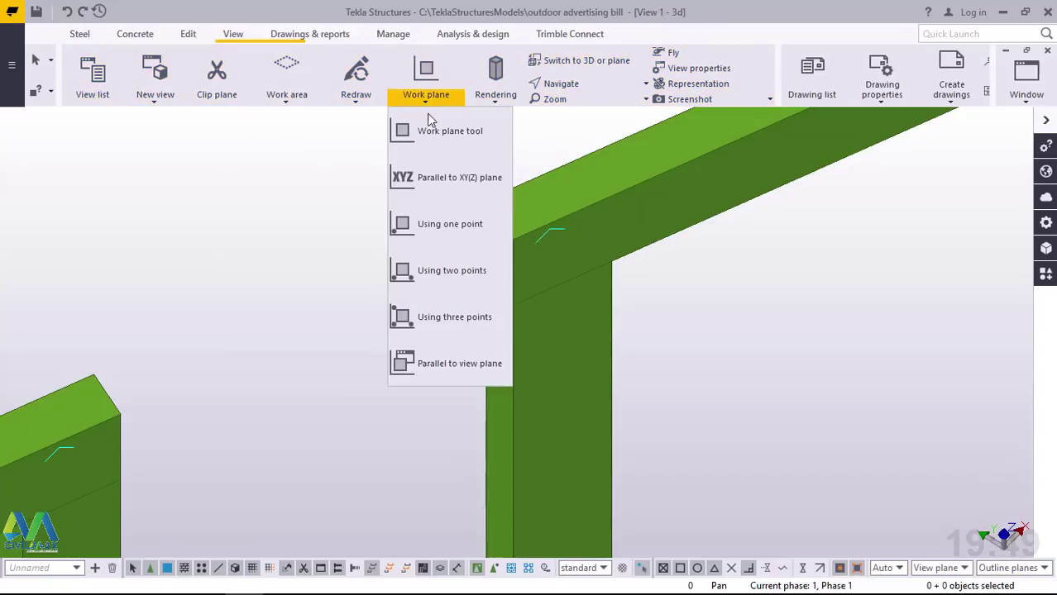
pyautogui.click(469, 143)
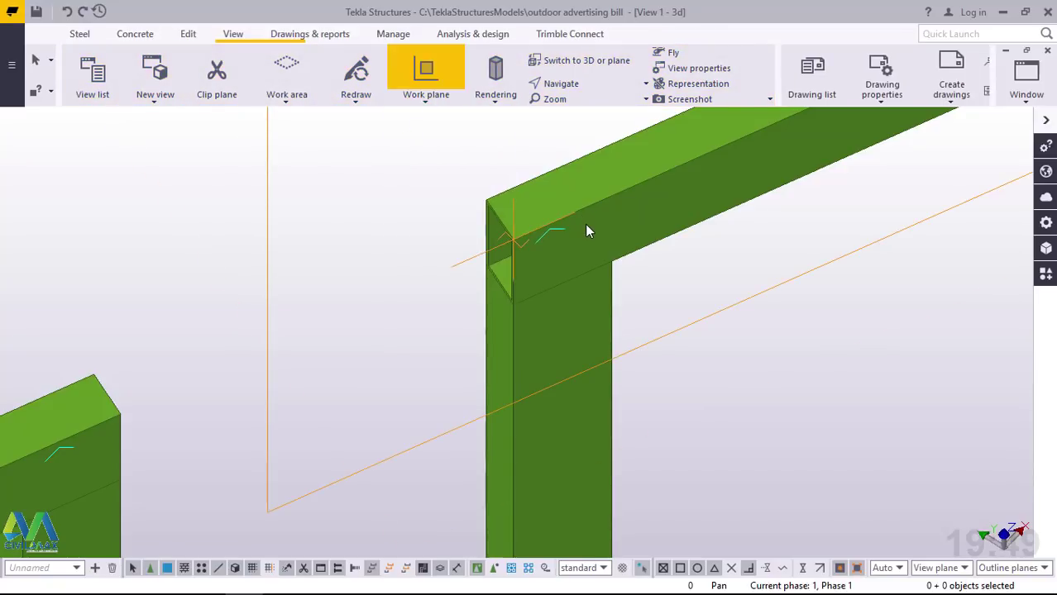
pyautogui.rightClick(354, 191)
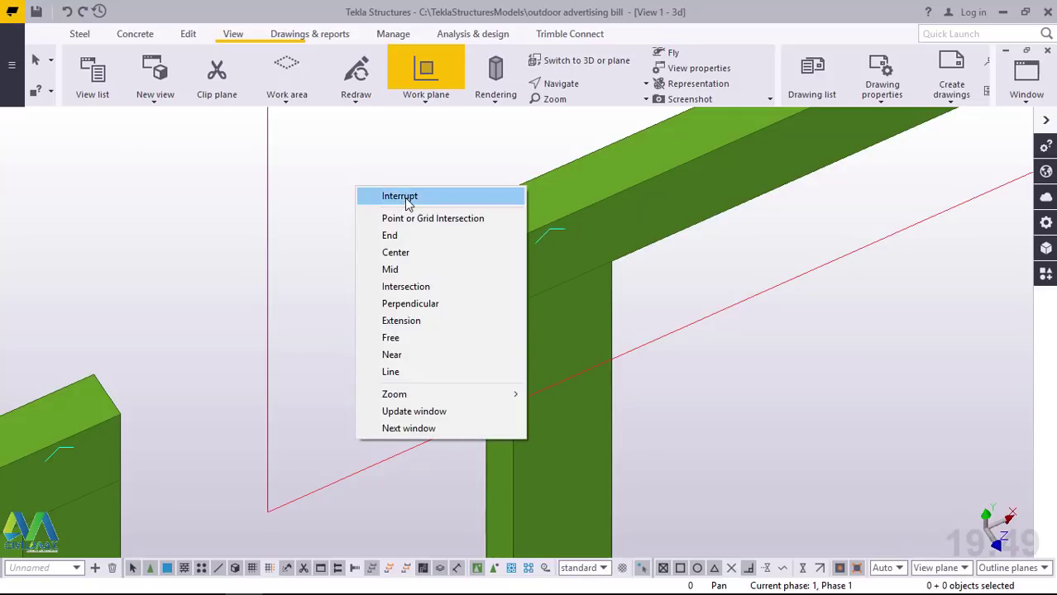
pyautogui.click(387, 197)
pyautogui.scroll(-6, 514, 295)
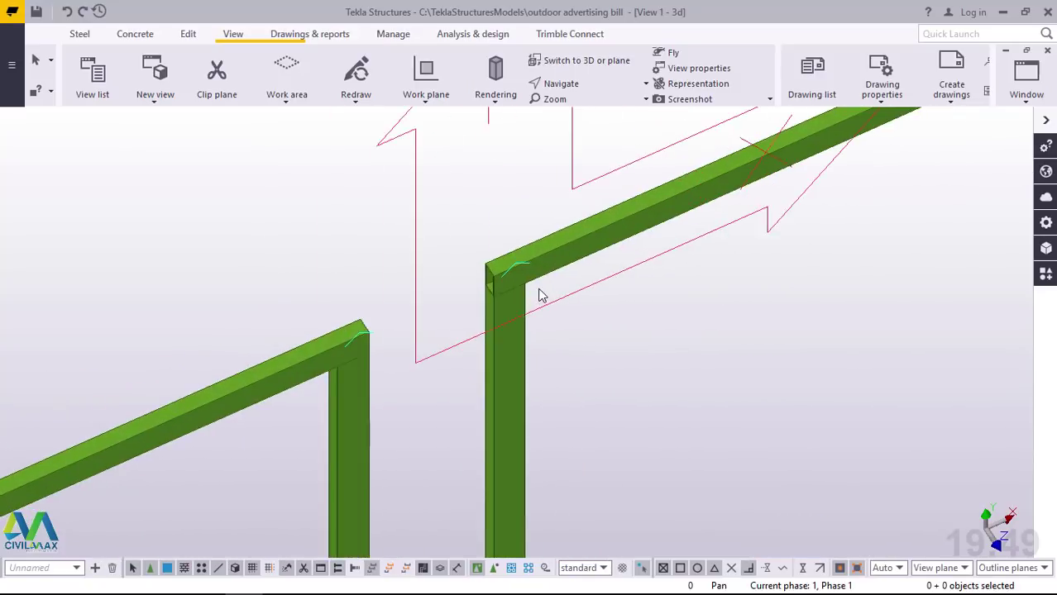
# Model a new vertical steel beam from the midpoint of the top rail's end edge down to the bottom rail's end midpoint
pyautogui.click(80, 35)
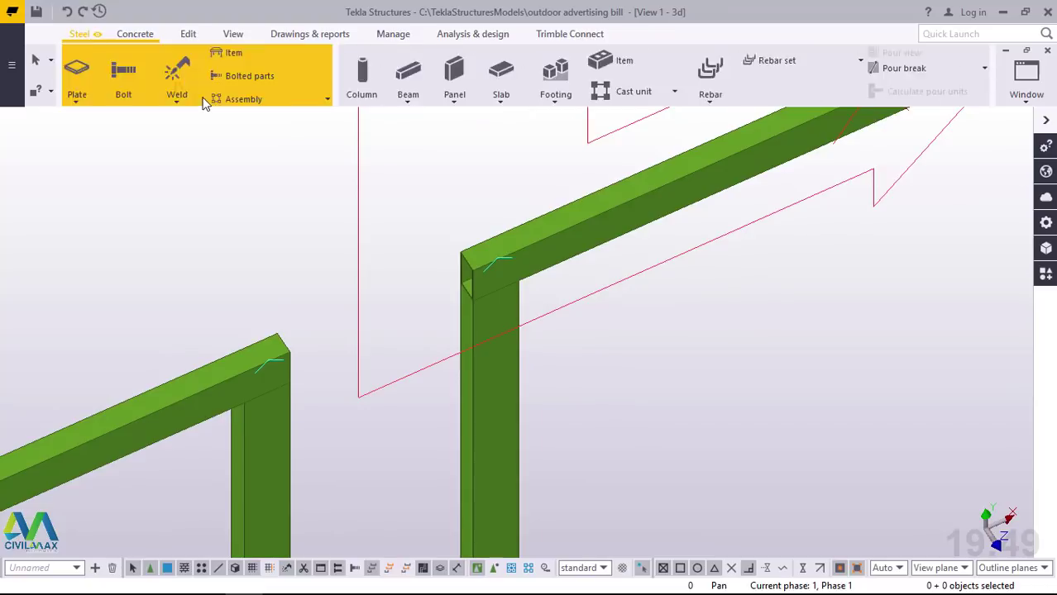
pyautogui.click(130, 99)
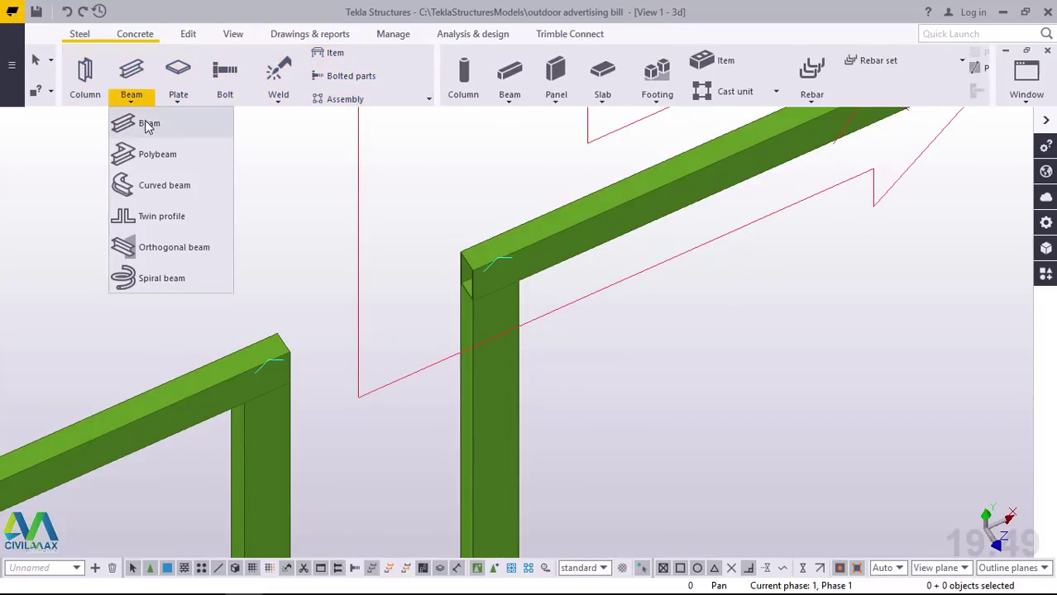
pyautogui.click(149, 124)
pyautogui.scroll(5, 463, 259)
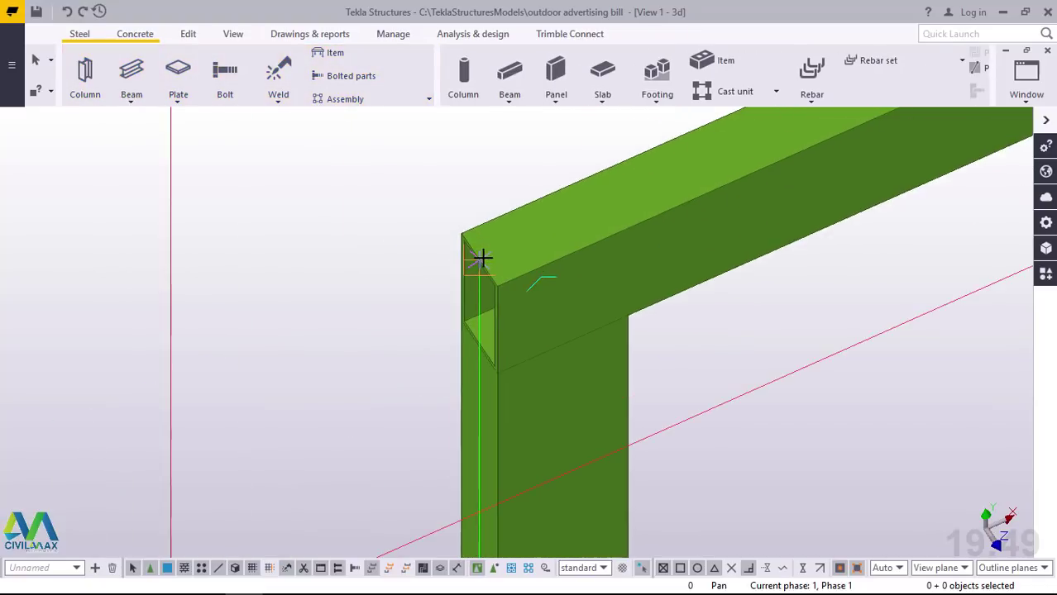
pyautogui.scroll(2, 482, 259)
pyautogui.scroll(3, 482, 259)
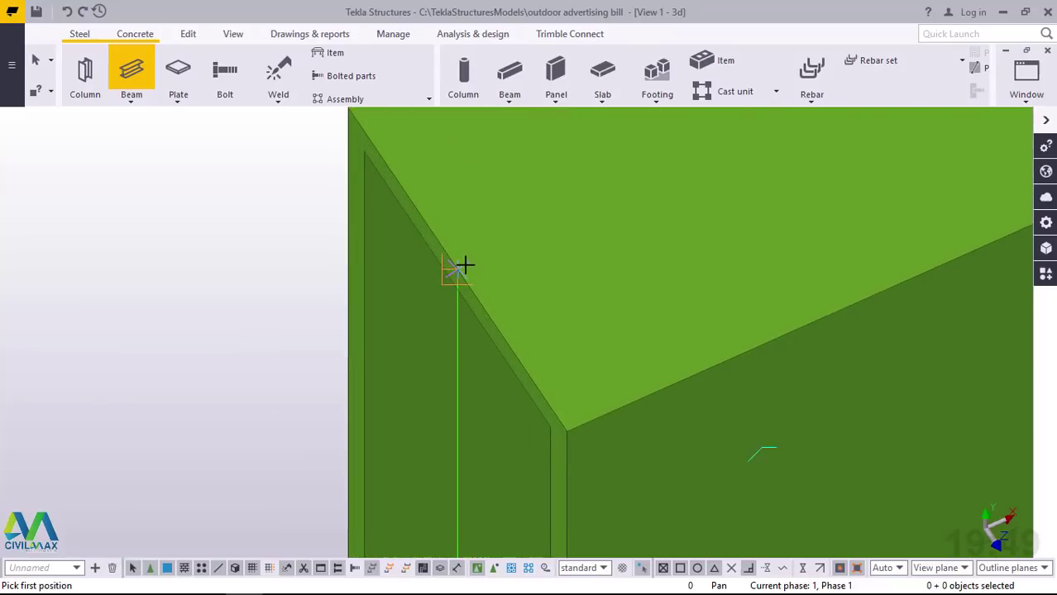
pyautogui.scroll(-8, 432, 238)
pyautogui.click(433, 237)
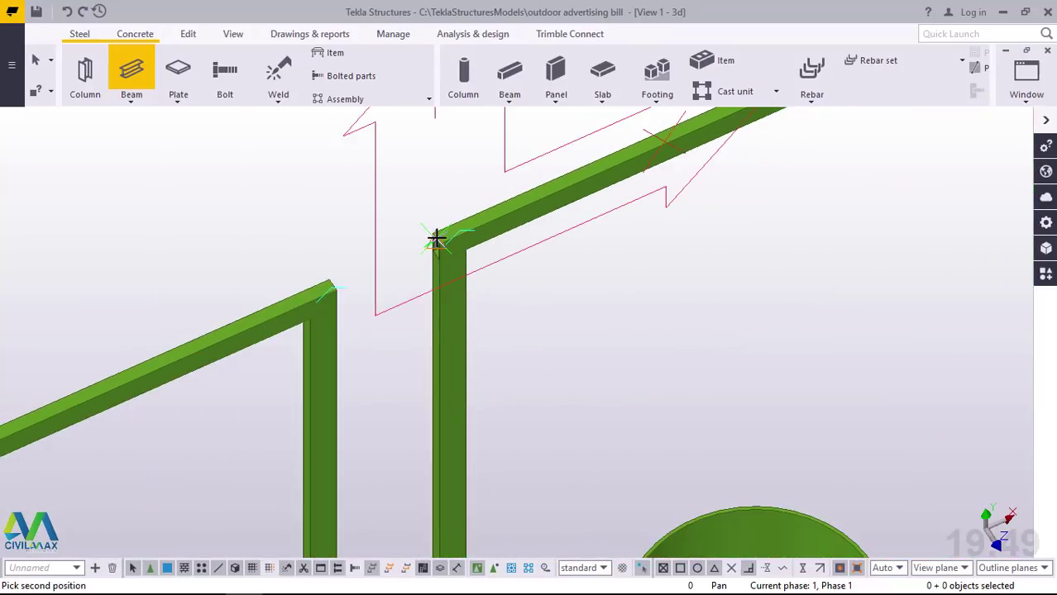
pyautogui.scroll(-5, 436, 239)
pyautogui.scroll(4, 436, 457)
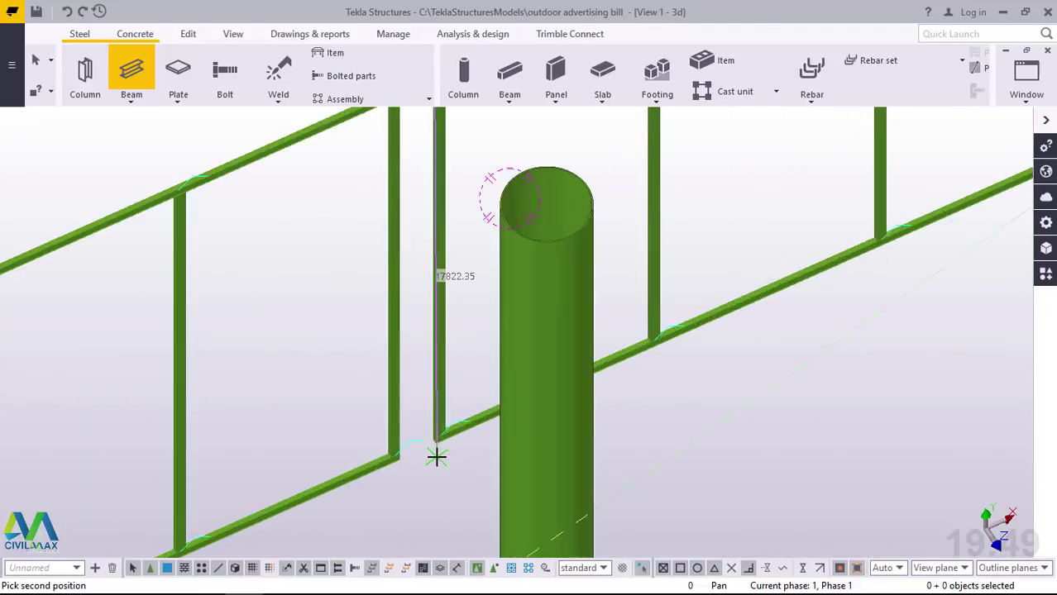
pyautogui.scroll(6, 435, 457)
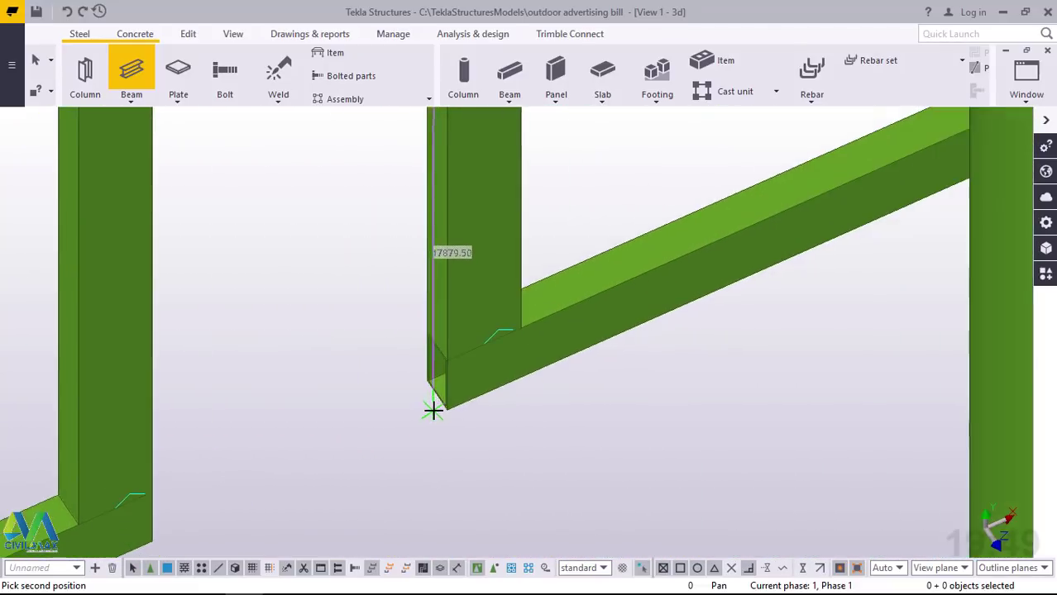
pyautogui.scroll(2, 433, 410)
pyautogui.scroll(4, 434, 381)
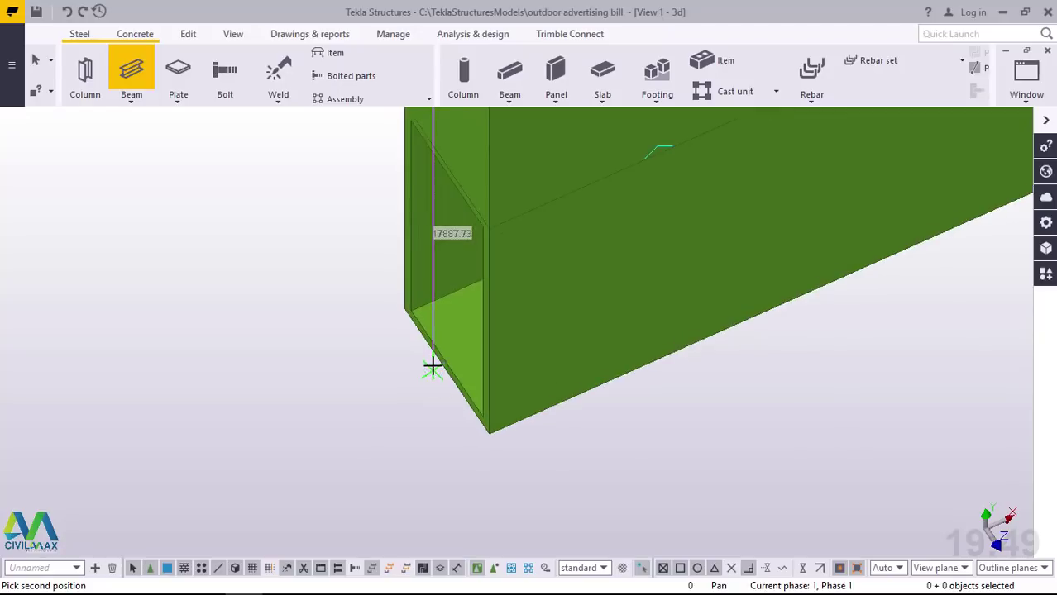
pyautogui.scroll(2, 434, 364)
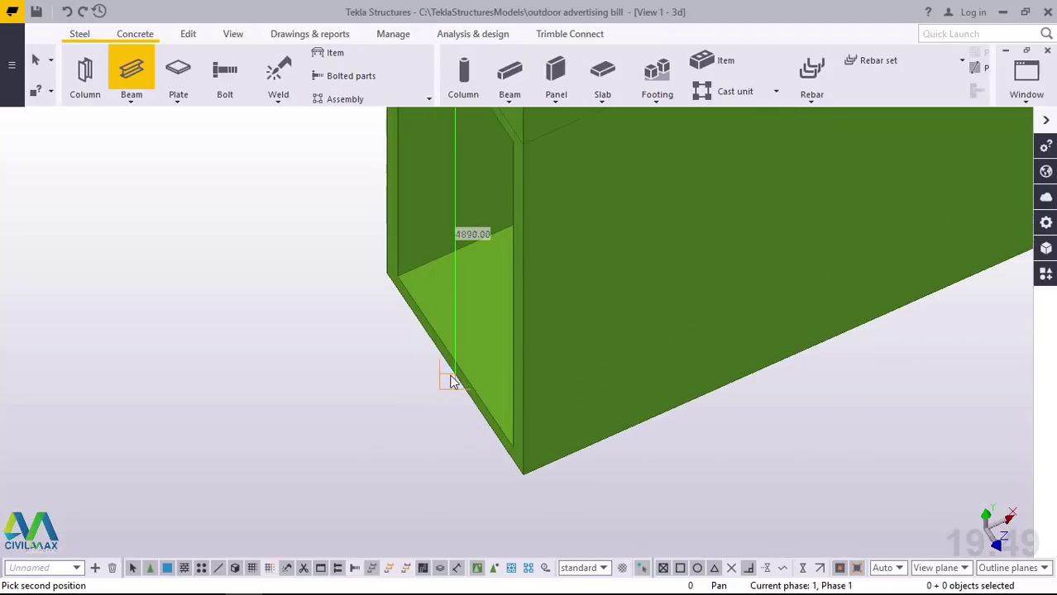
pyautogui.click(450, 376)
pyautogui.rightClick(358, 306)
pyautogui.click(382, 314)
# Move the new angle upright so the outer tip of its rear leg meets the top rail's rear end corner
pyautogui.scroll(-5, 413, 397)
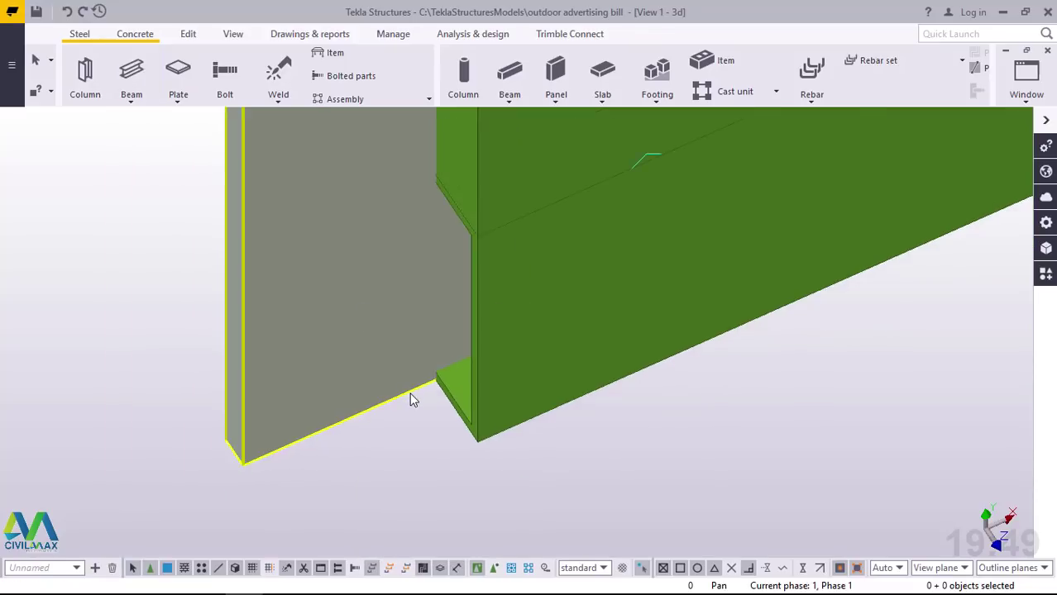
pyautogui.scroll(-10, 418, 408)
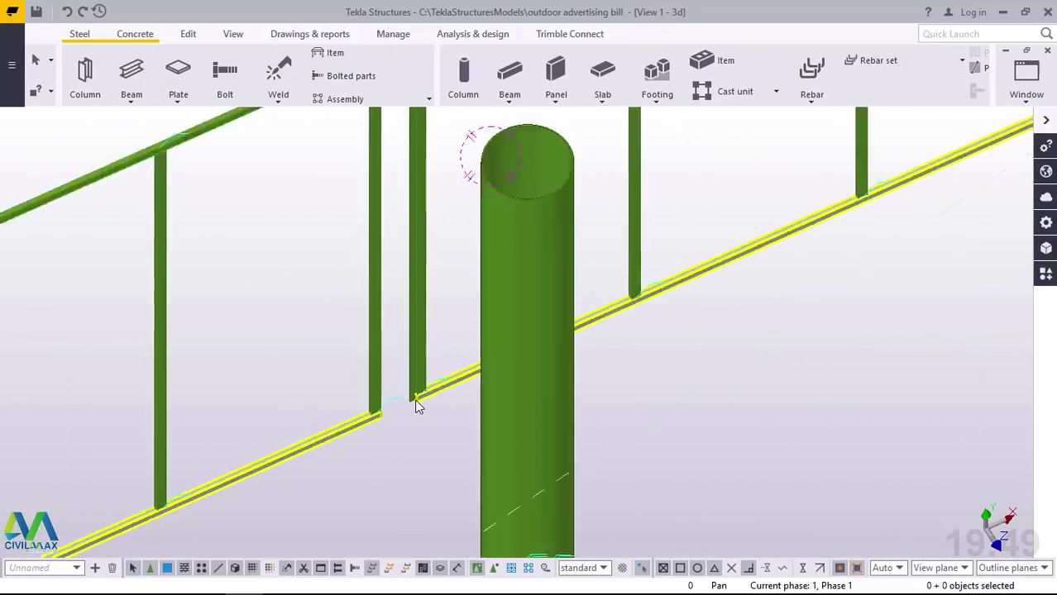
pyautogui.scroll(2, 403, 210)
pyautogui.scroll(10, 402, 210)
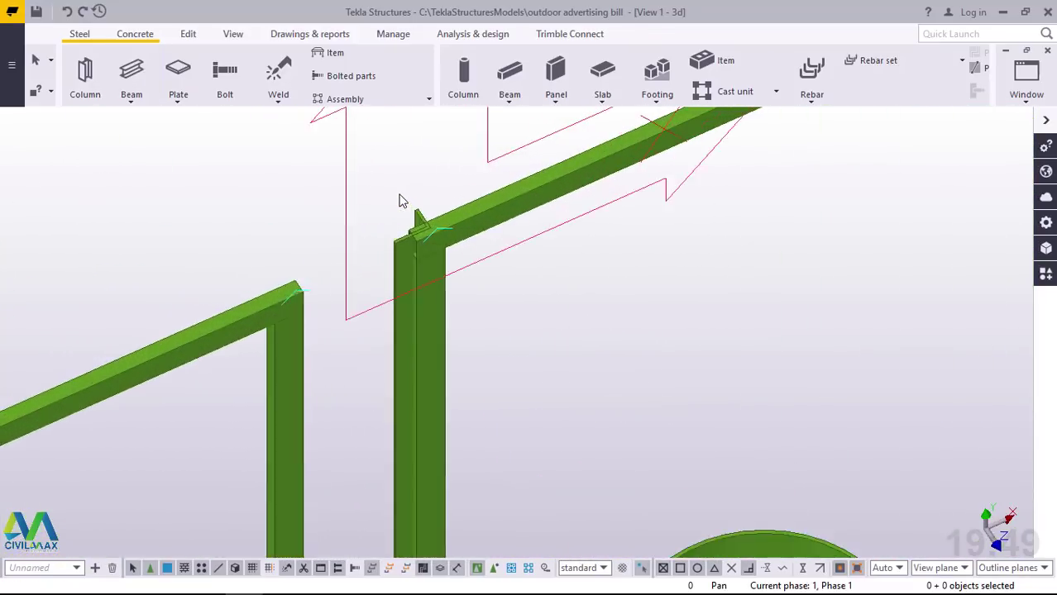
pyautogui.scroll(5, 438, 240)
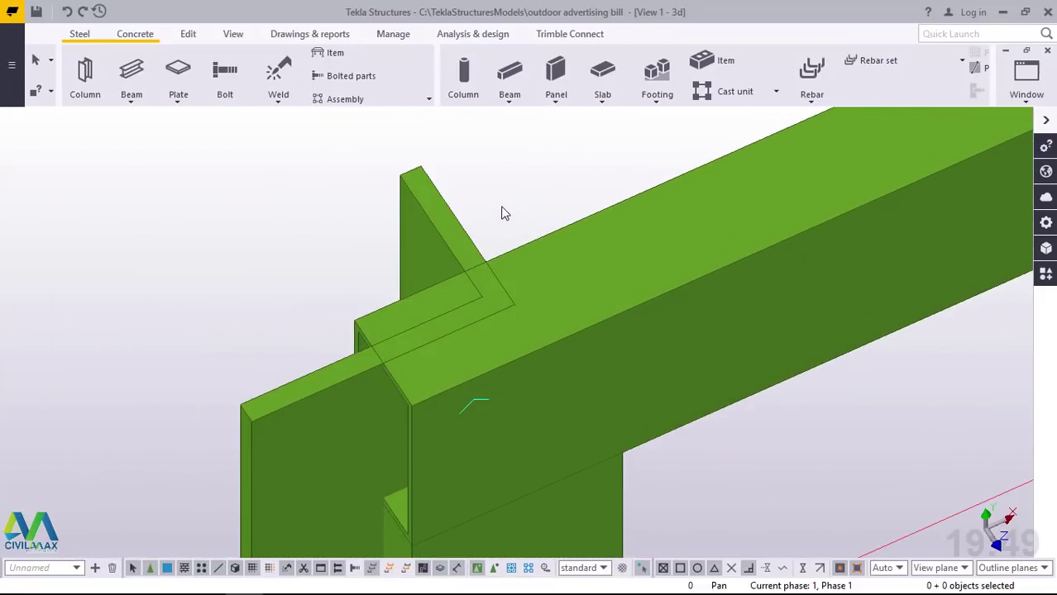
pyautogui.rightClick(553, 140)
pyautogui.click(617, 266)
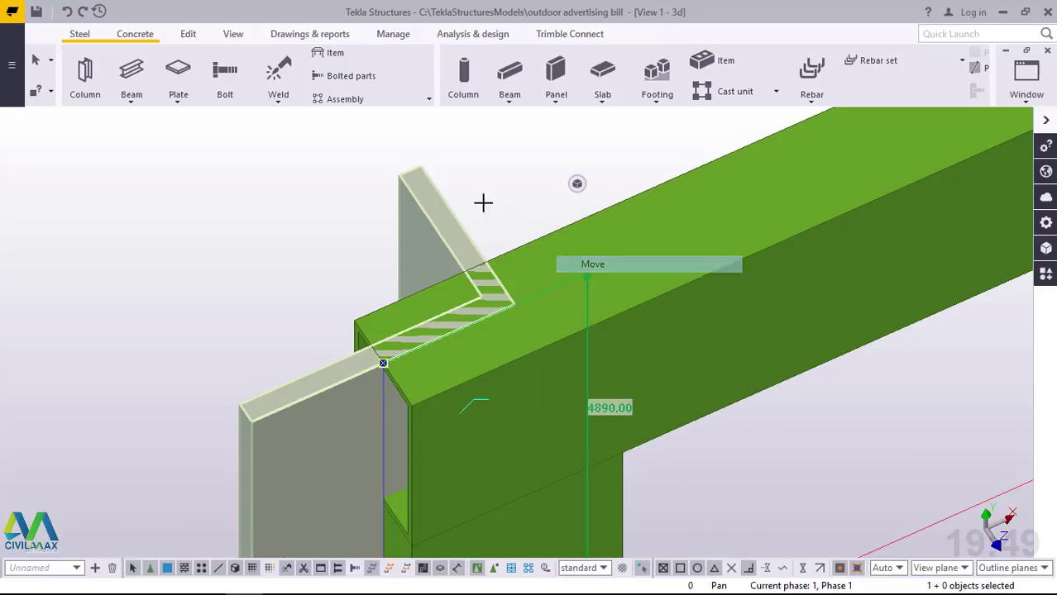
pyautogui.click(424, 169)
pyautogui.scroll(4, 355, 312)
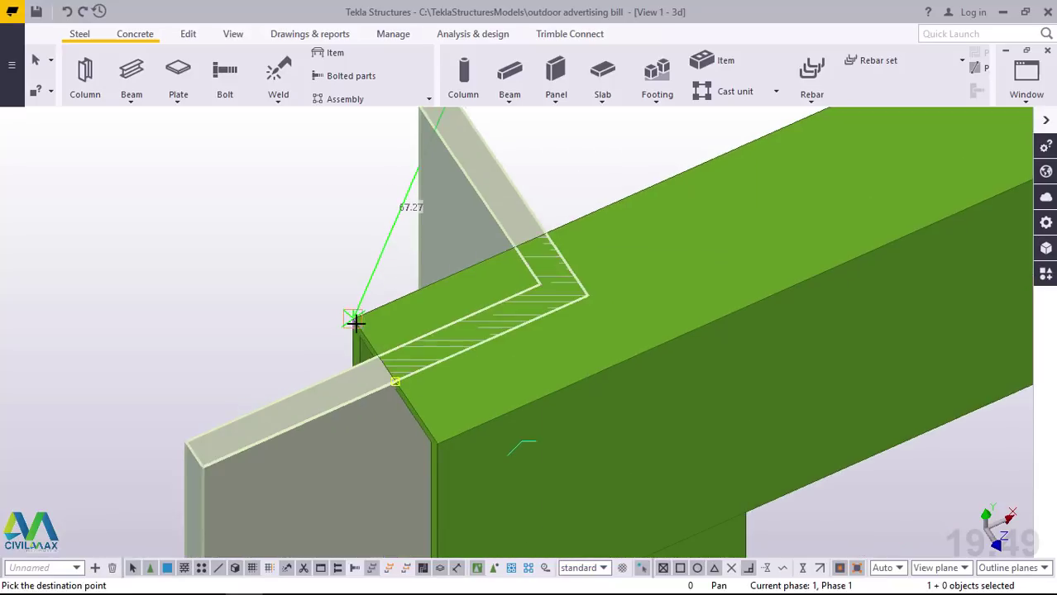
pyautogui.click(352, 313)
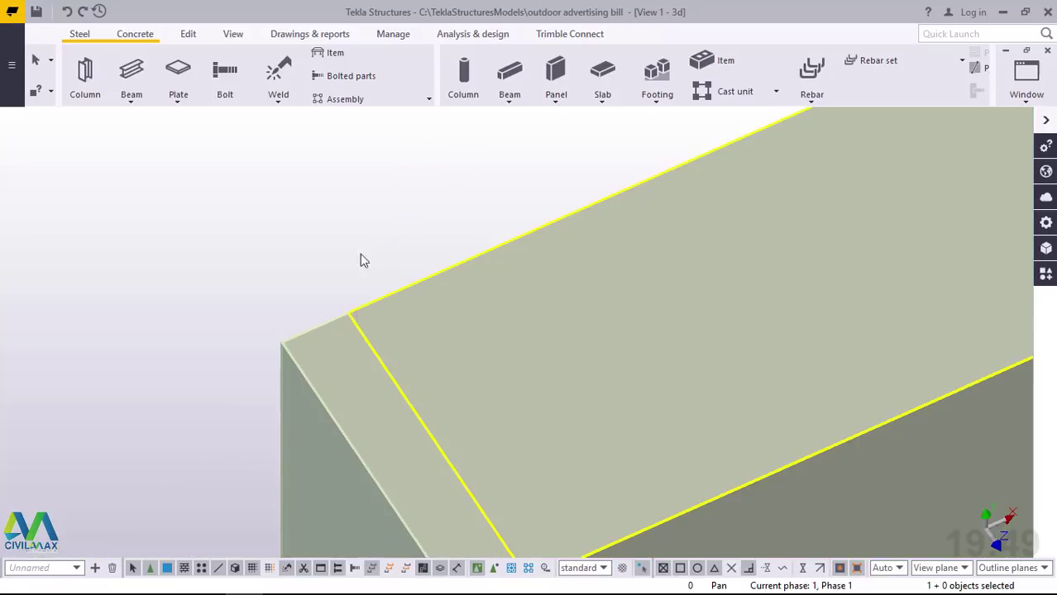
# Examine how the moved angle upright sits against the end of the top rail and the frame's tube upright
pyautogui.scroll(-5, 409, 267)
pyautogui.scroll(-2, 415, 276)
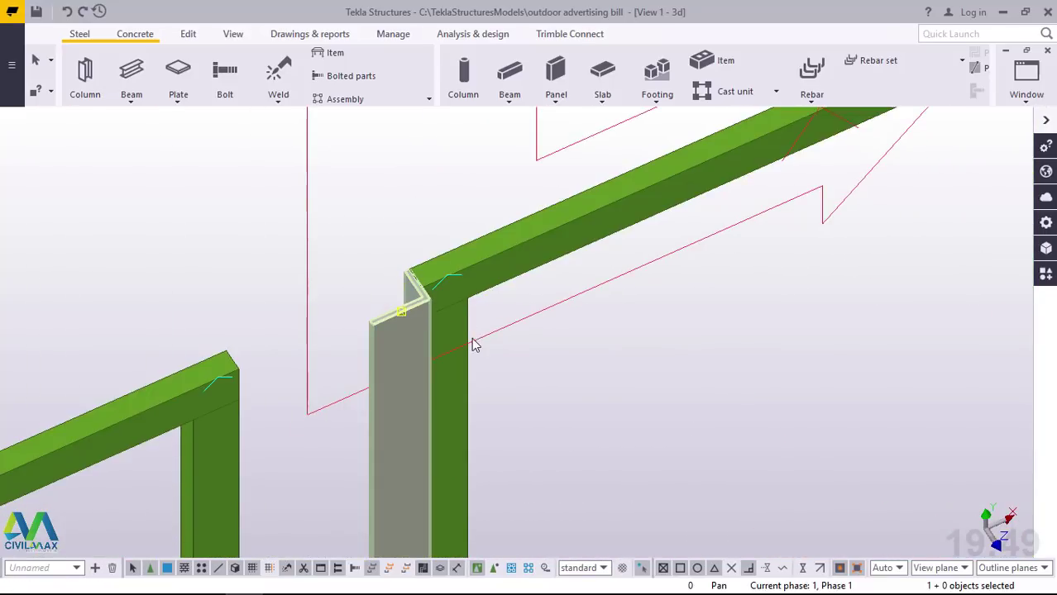
pyautogui.scroll(-4, 463, 331)
pyautogui.scroll(3, 474, 283)
pyautogui.scroll(2, 474, 283)
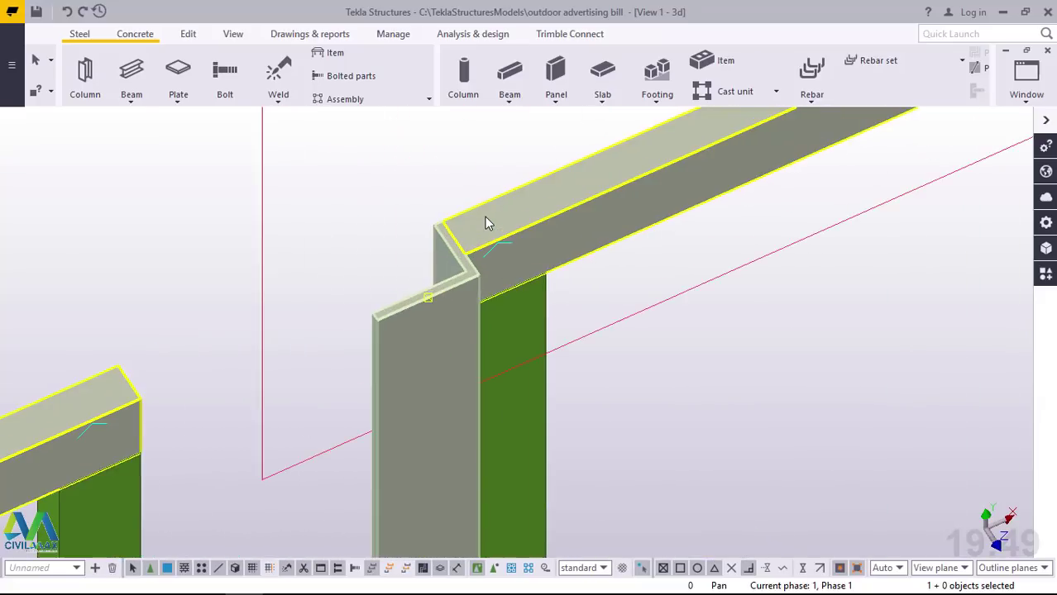
pyautogui.scroll(2, 486, 218)
pyautogui.scroll(-3, 461, 275)
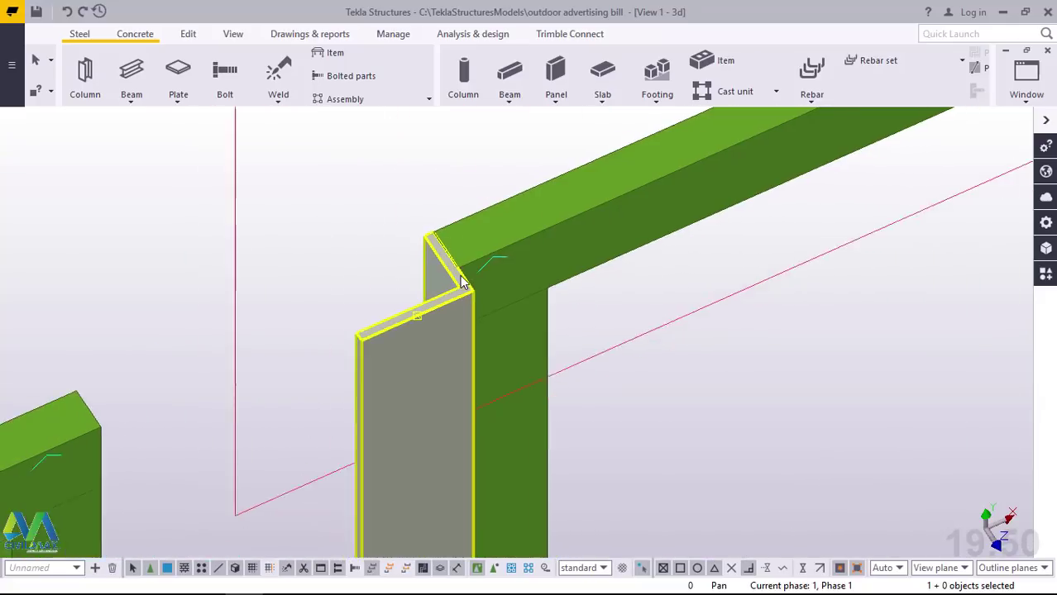
pyautogui.scroll(-2, 462, 282)
pyautogui.scroll(3, 474, 216)
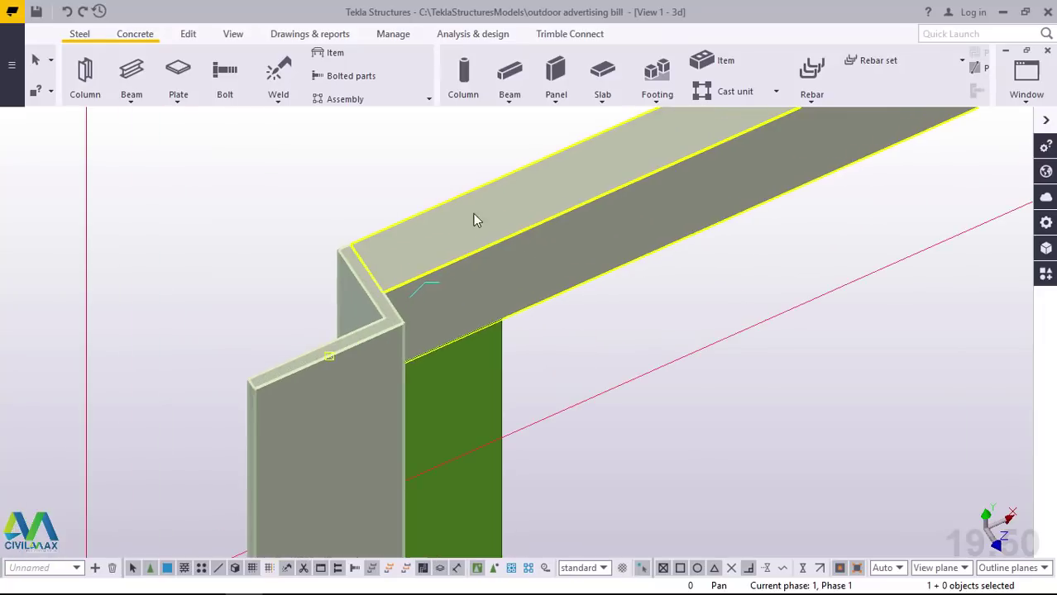
pyautogui.rightClick(213, 158)
pyautogui.moveTo(281, 266)
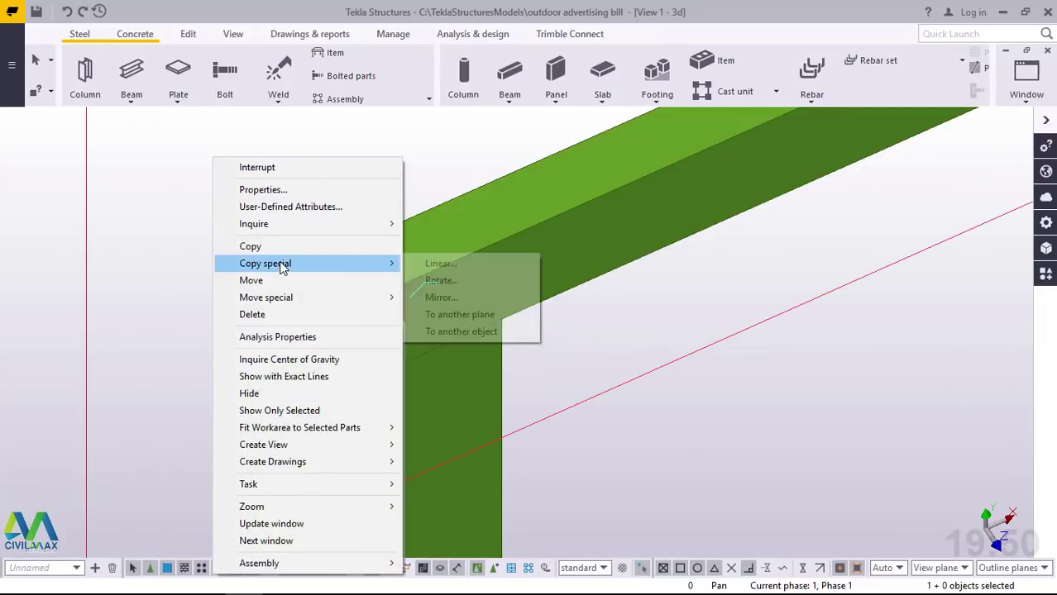
pyautogui.click(452, 304)
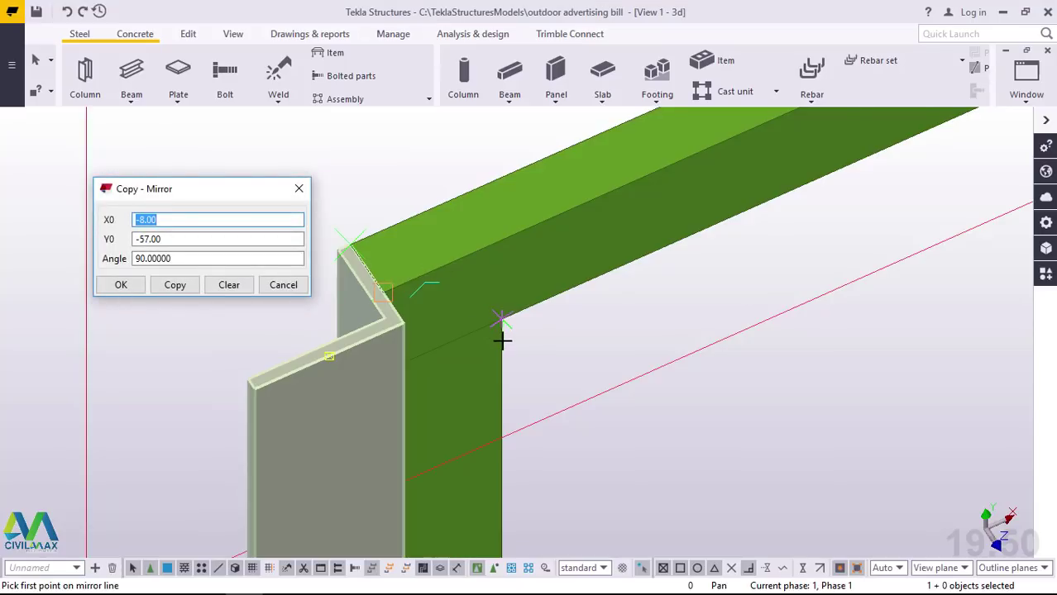
pyautogui.scroll(-3, 502, 339)
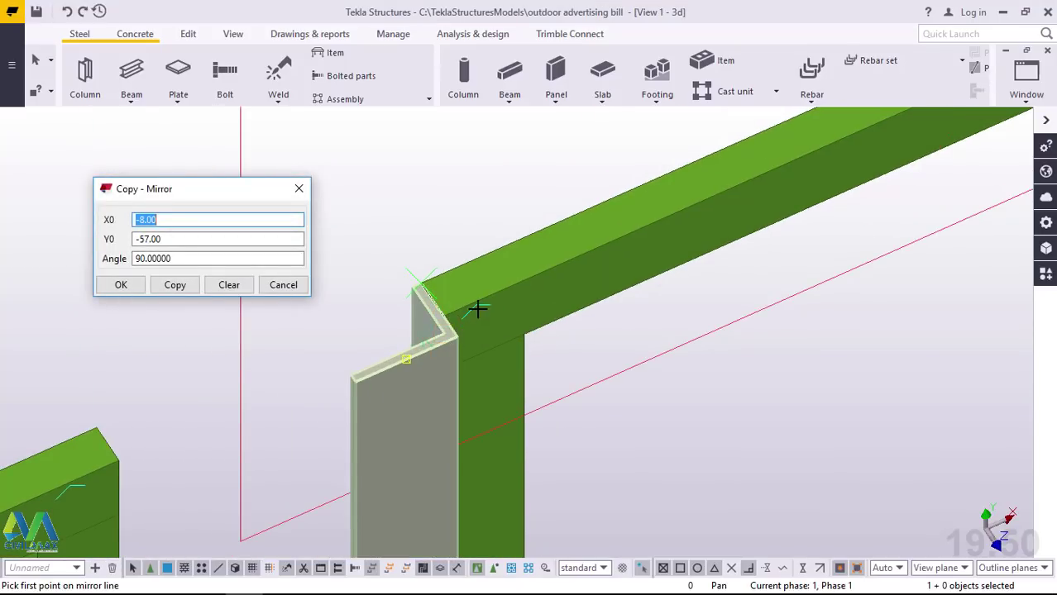
pyautogui.rightClick(411, 148)
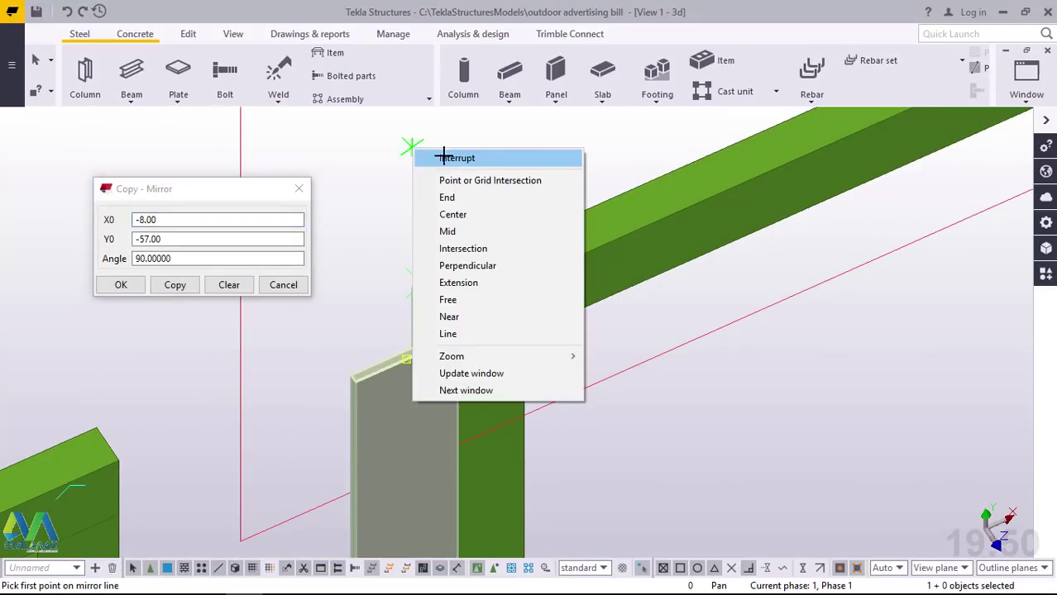
pyautogui.click(442, 155)
pyautogui.click(120, 285)
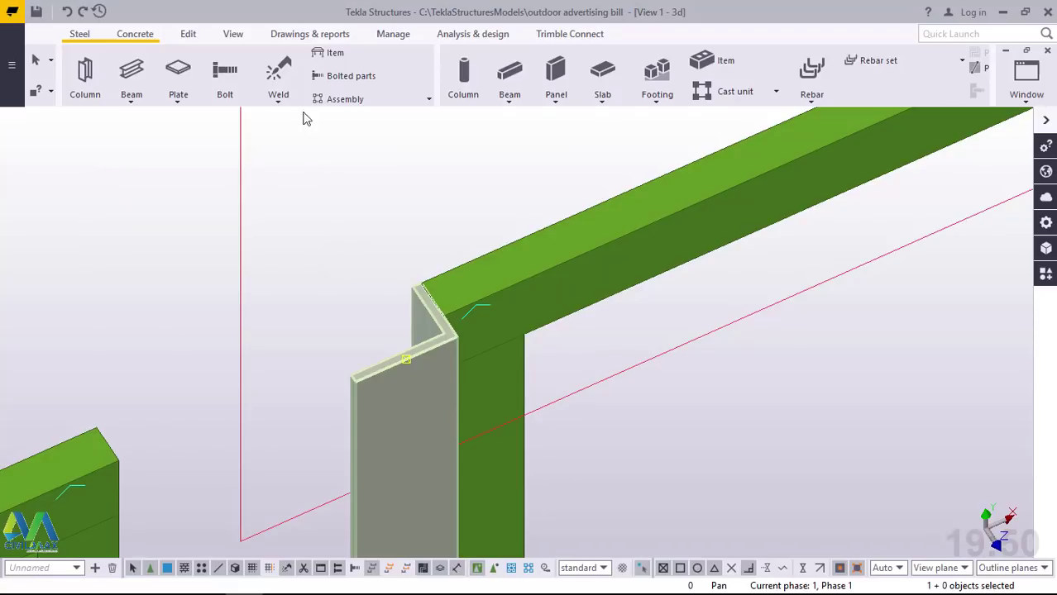
# Set the work plane to the top face of the angle upright and end the command
pyautogui.click(232, 34)
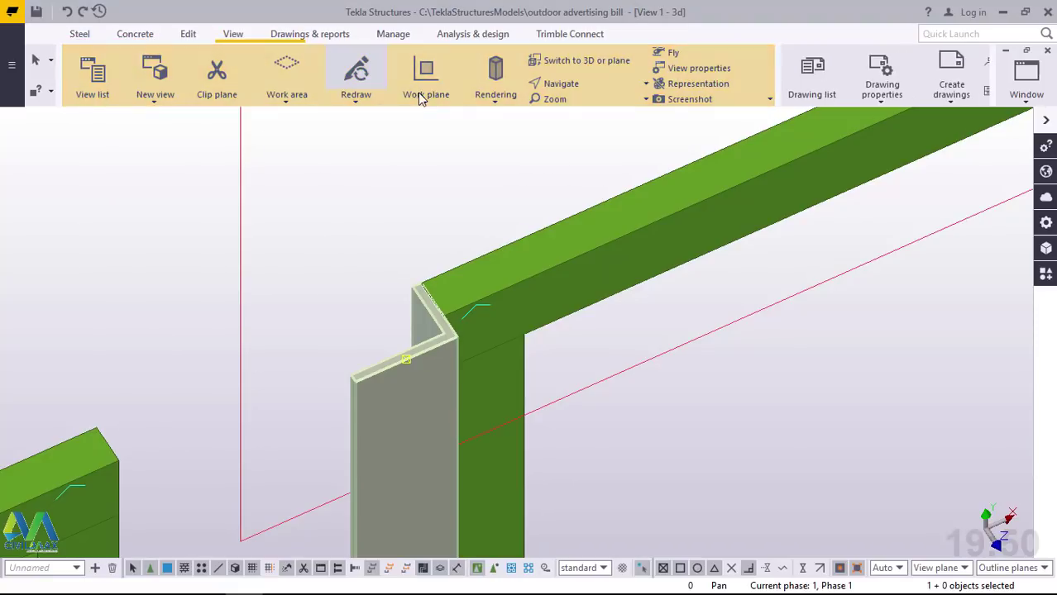
pyautogui.click(429, 106)
pyautogui.click(433, 130)
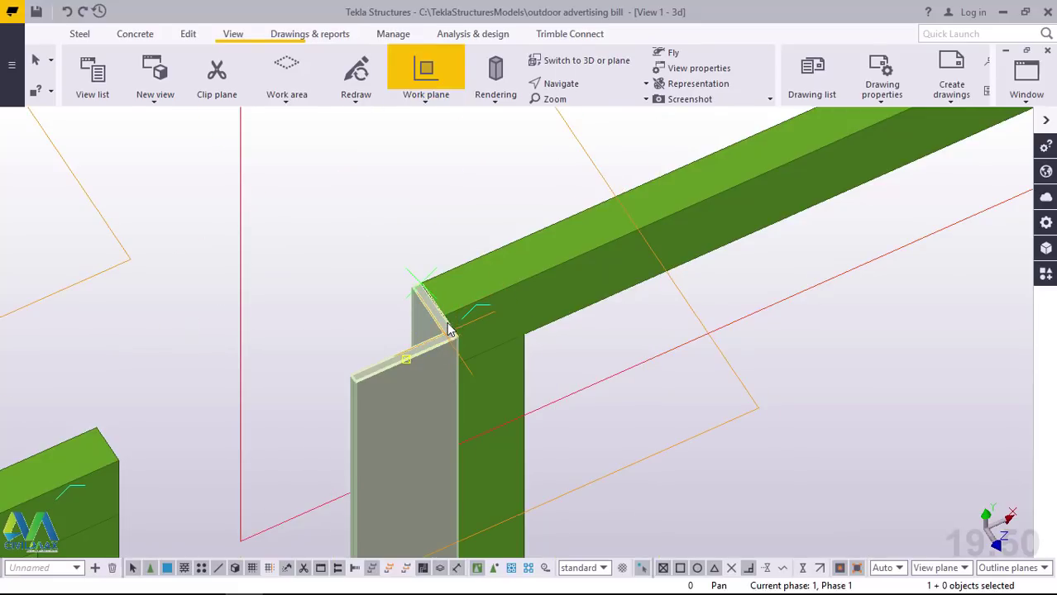
pyautogui.rightClick(418, 172)
pyautogui.click(422, 174)
# Mirror-copy the angle upright about the line from the top rail's rear end corner to the angle's outer heel corner
pyautogui.rightClick(418, 245)
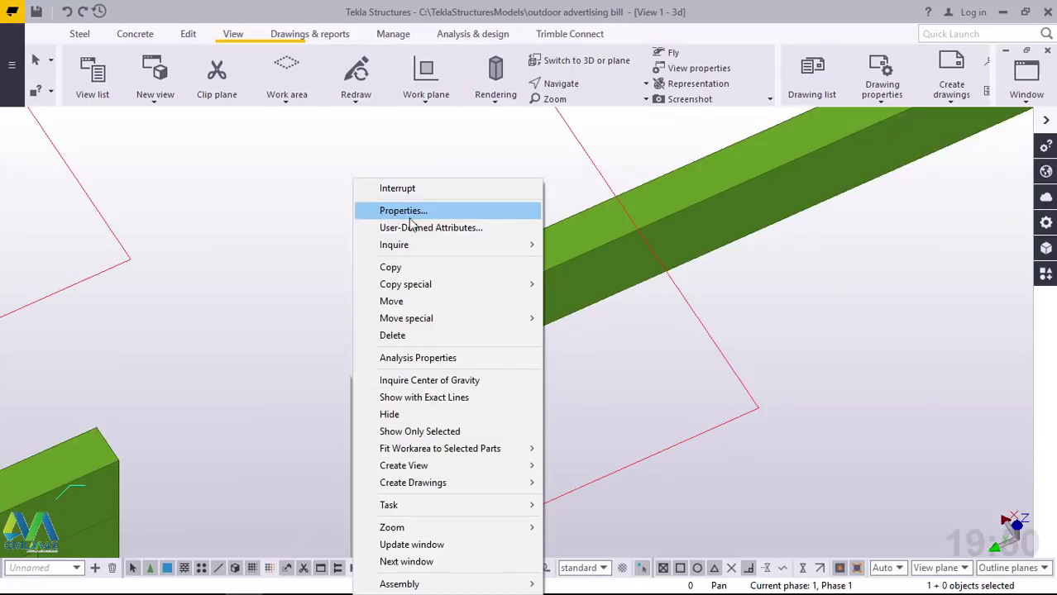
pyautogui.moveTo(429, 286)
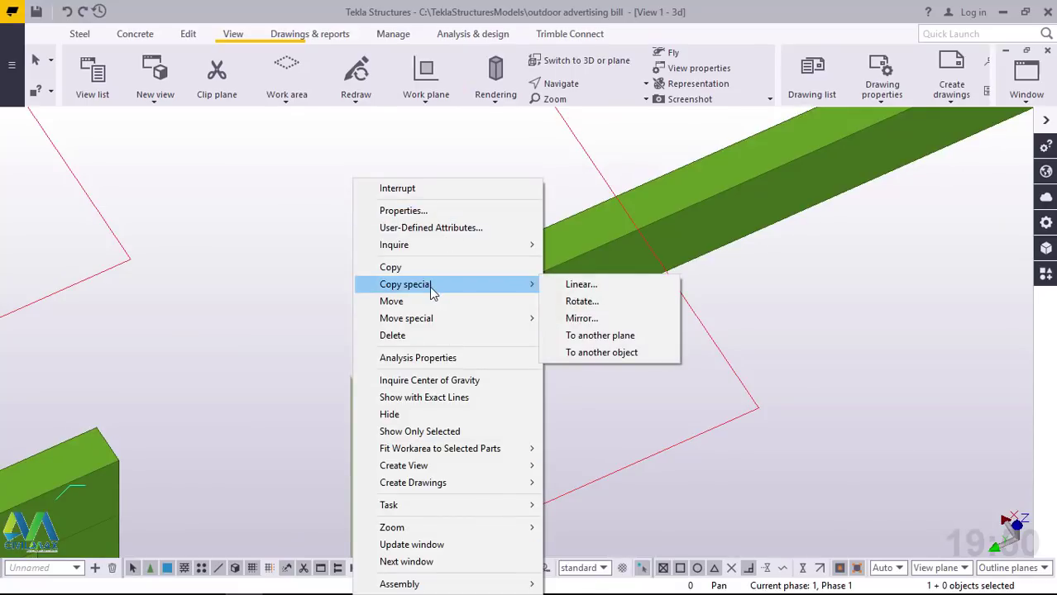
pyautogui.click(580, 318)
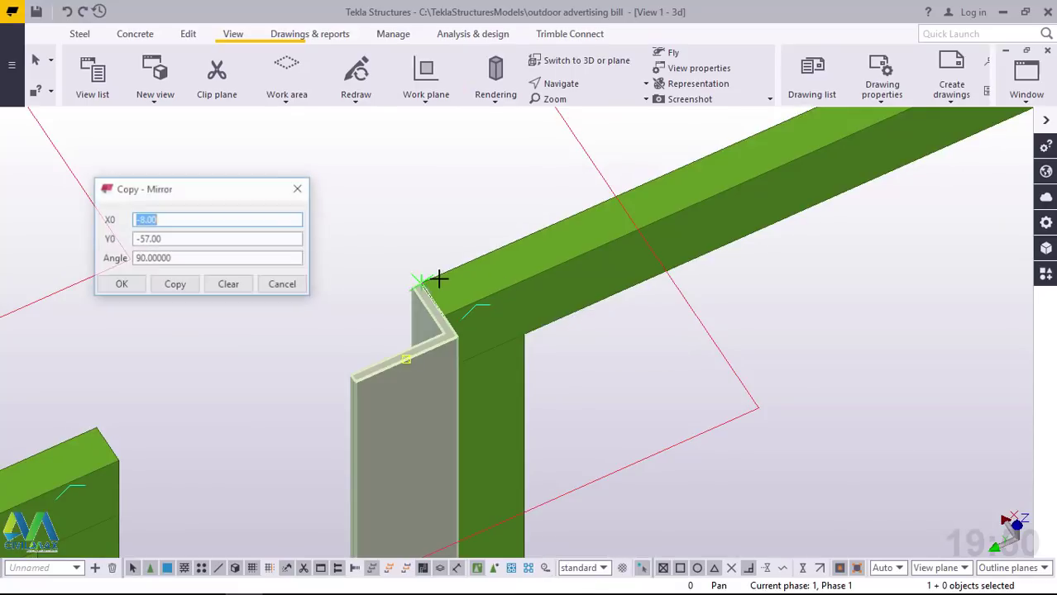
pyautogui.scroll(5, 436, 279)
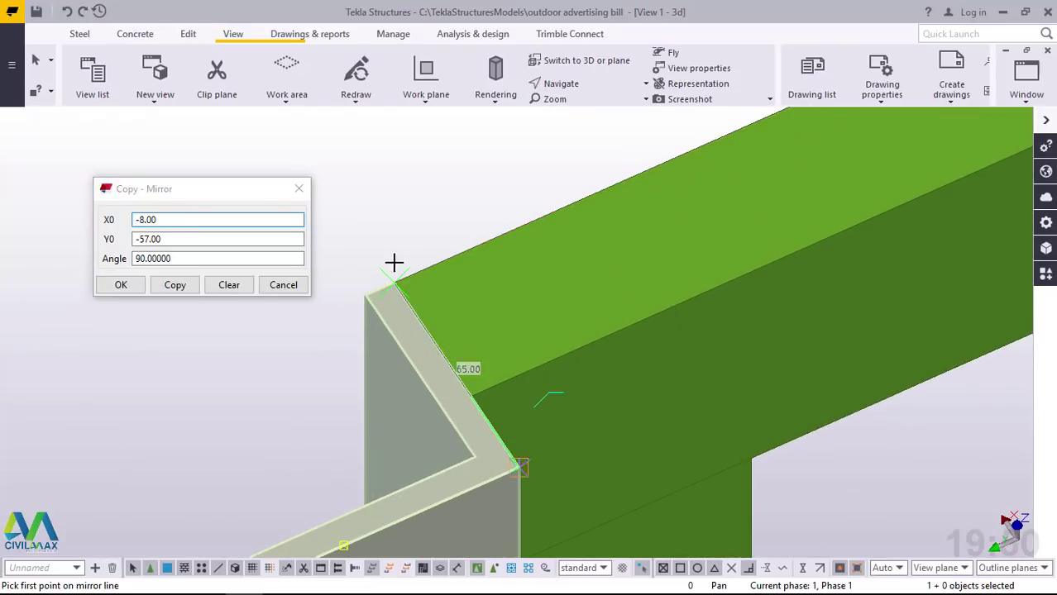
pyautogui.click(399, 281)
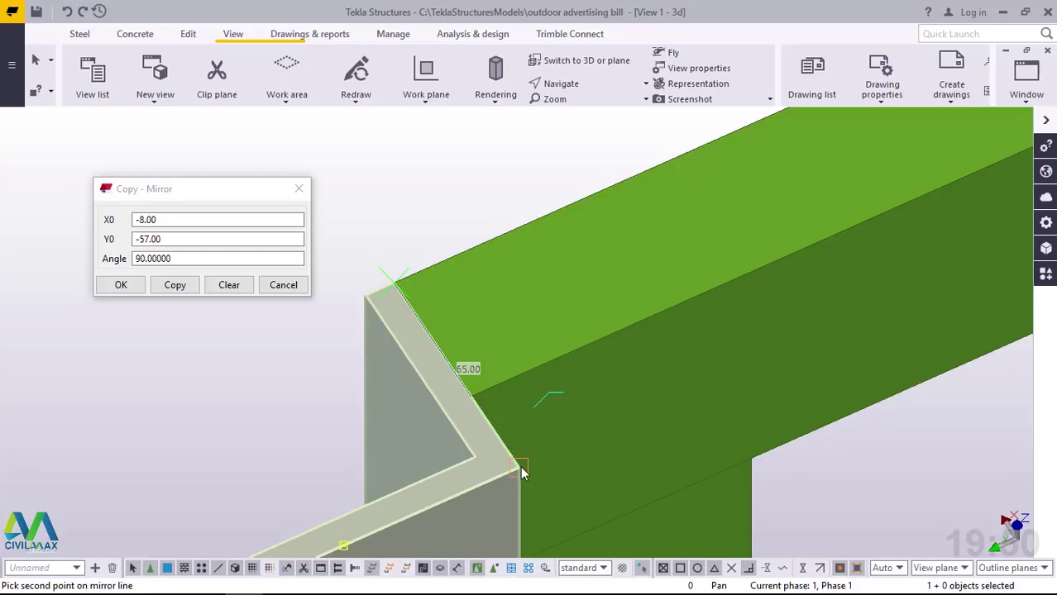
pyautogui.click(517, 468)
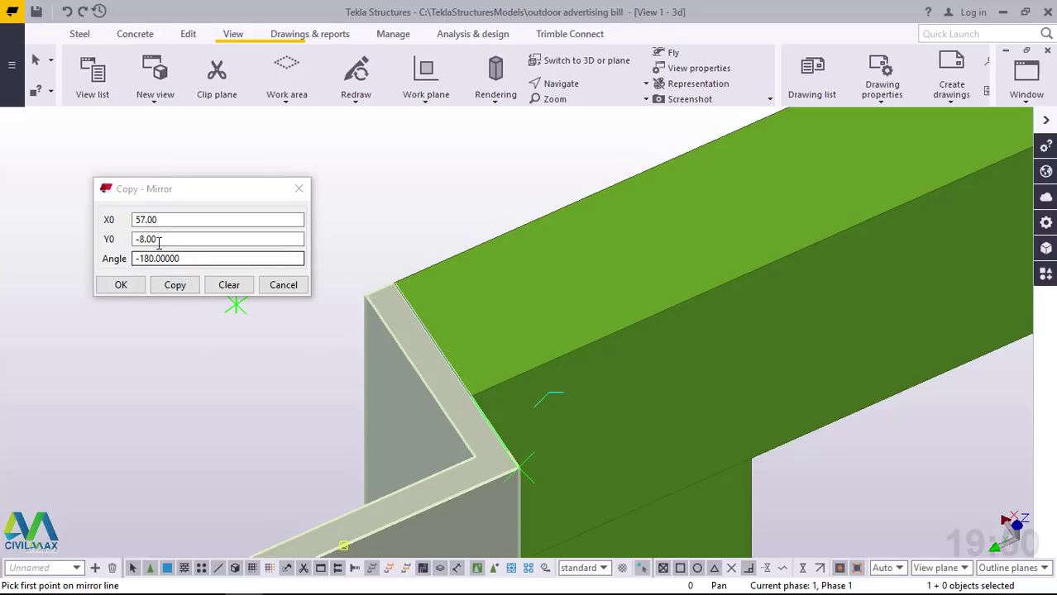
pyautogui.click(177, 286)
pyautogui.click(120, 284)
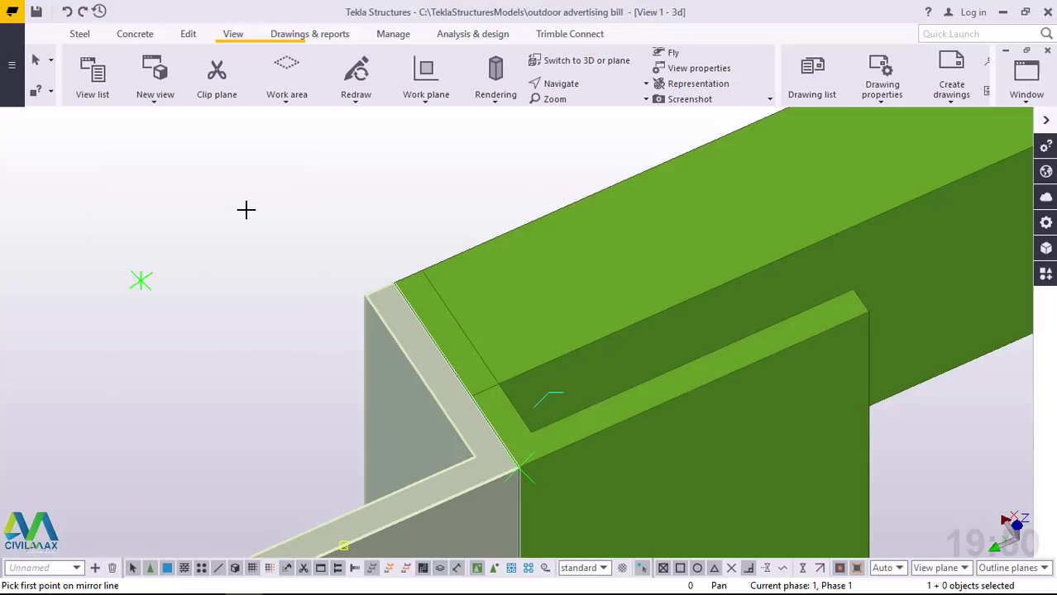
pyautogui.rightClick(246, 210)
pyautogui.click(292, 212)
# Move the mirrored angle so its rear leg's outer tip meets the rear end corner of the opposite top rail
pyautogui.scroll(-3, 295, 213)
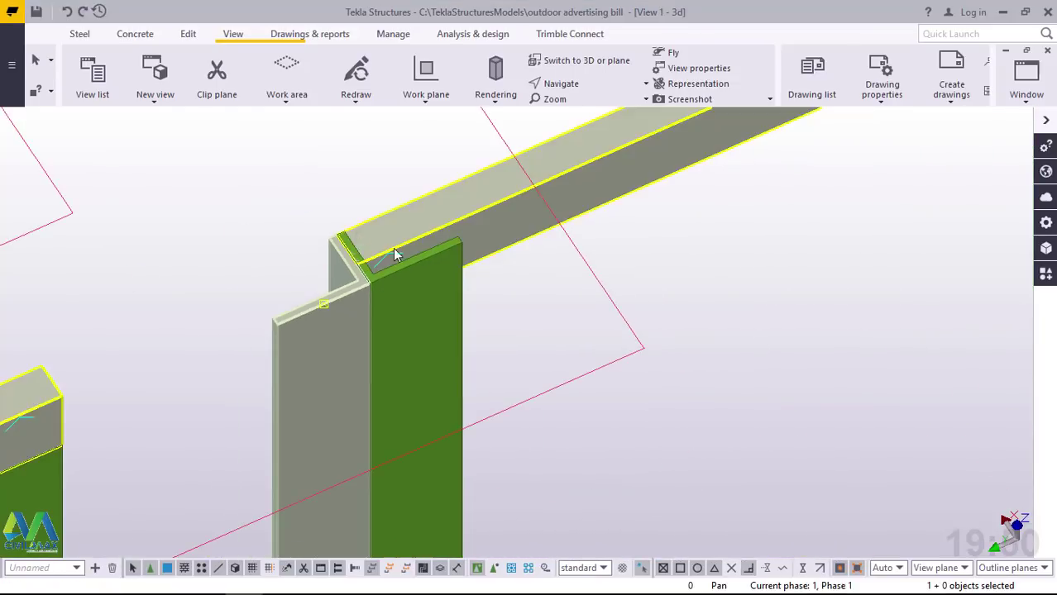
pyautogui.scroll(-3, 416, 260)
pyautogui.scroll(7, 365, 279)
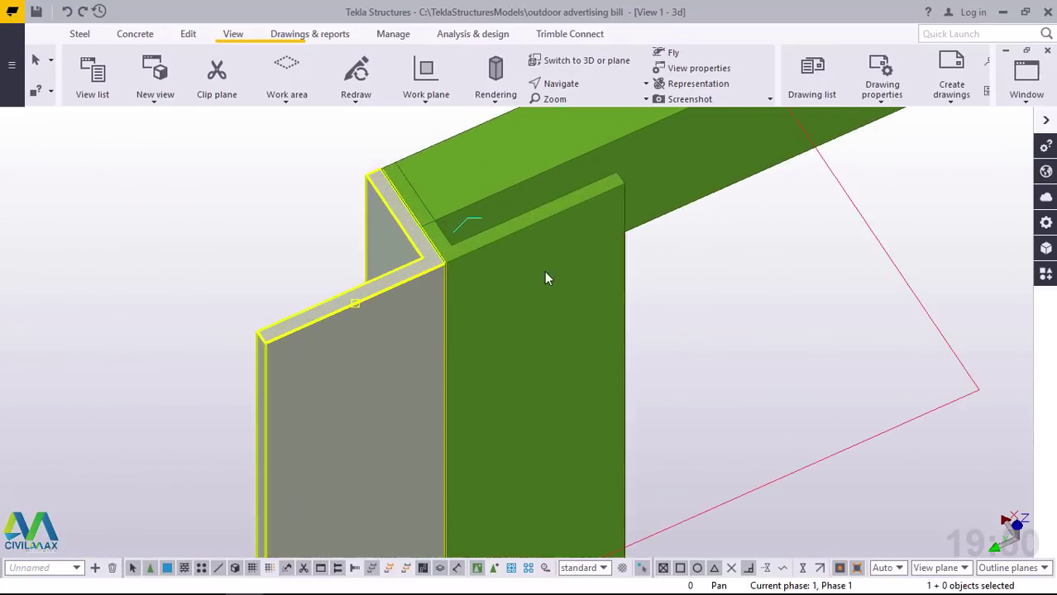
pyautogui.click(566, 264)
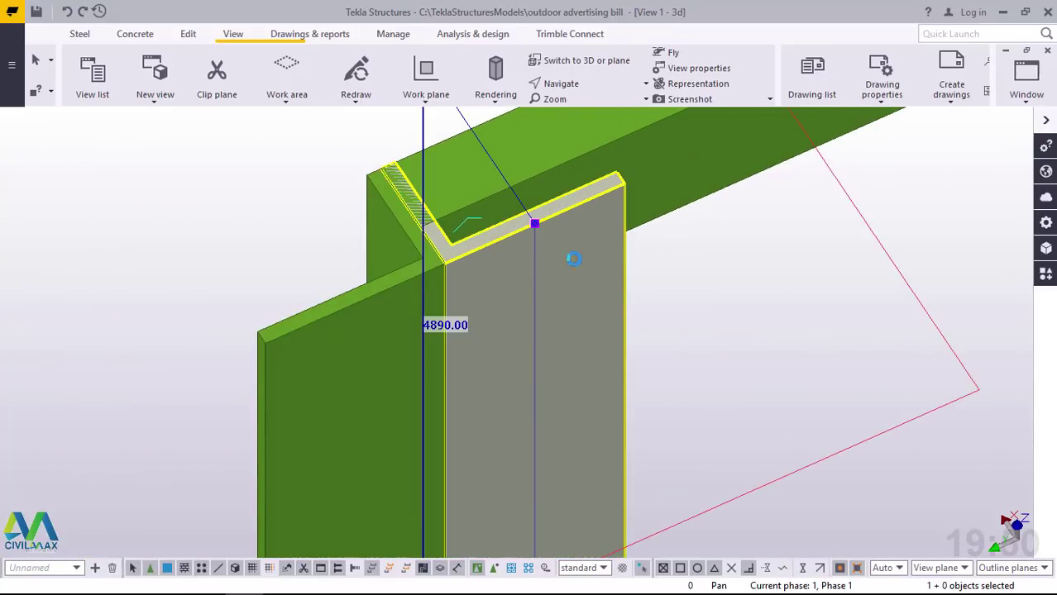
pyautogui.rightClick(742, 277)
pyautogui.click(782, 302)
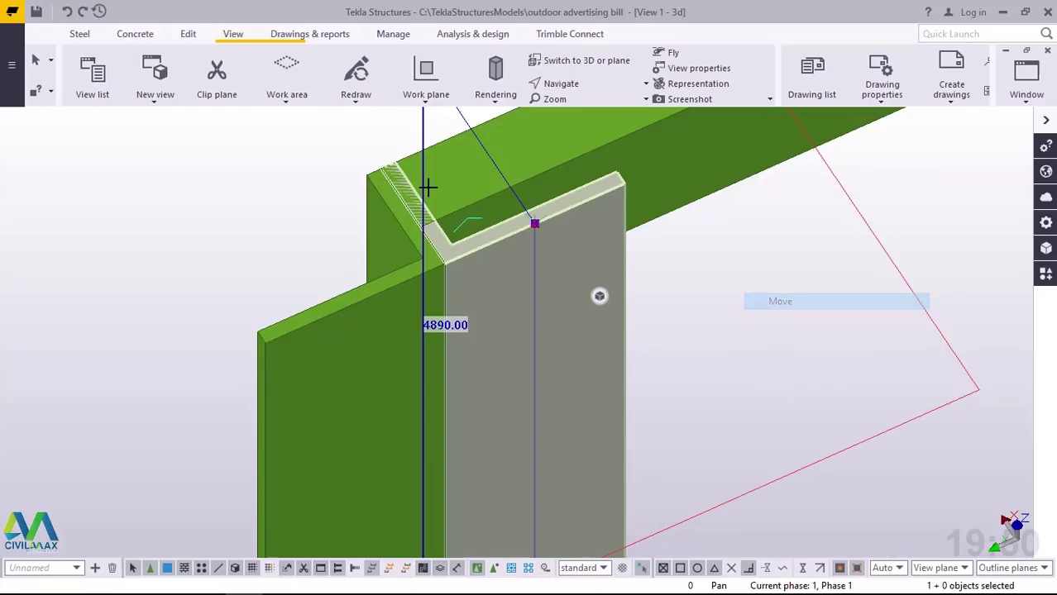
pyautogui.scroll(3, 382, 165)
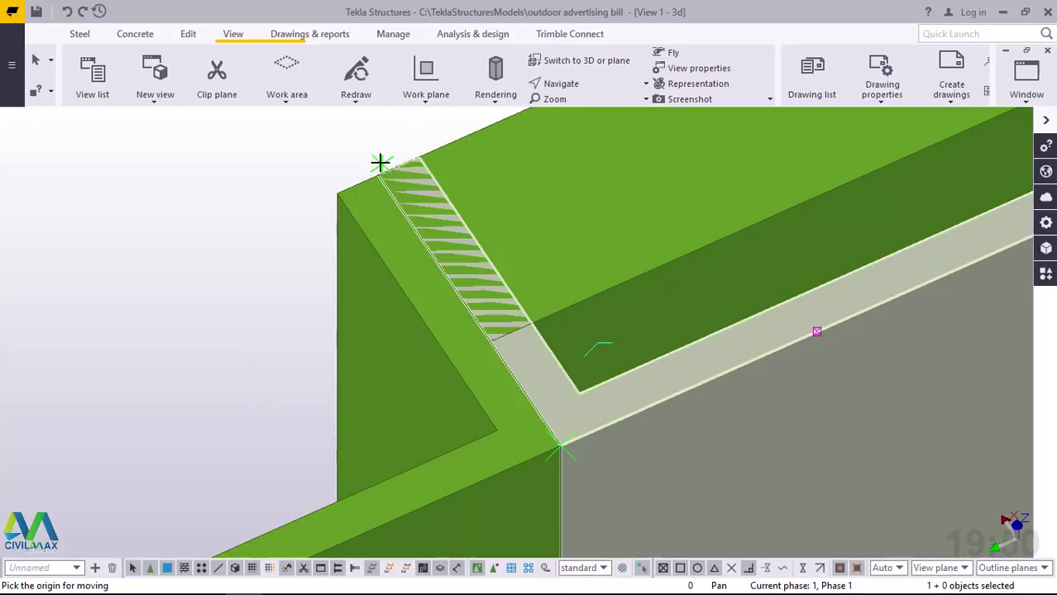
pyautogui.click(485, 257)
pyautogui.scroll(-6, 522, 246)
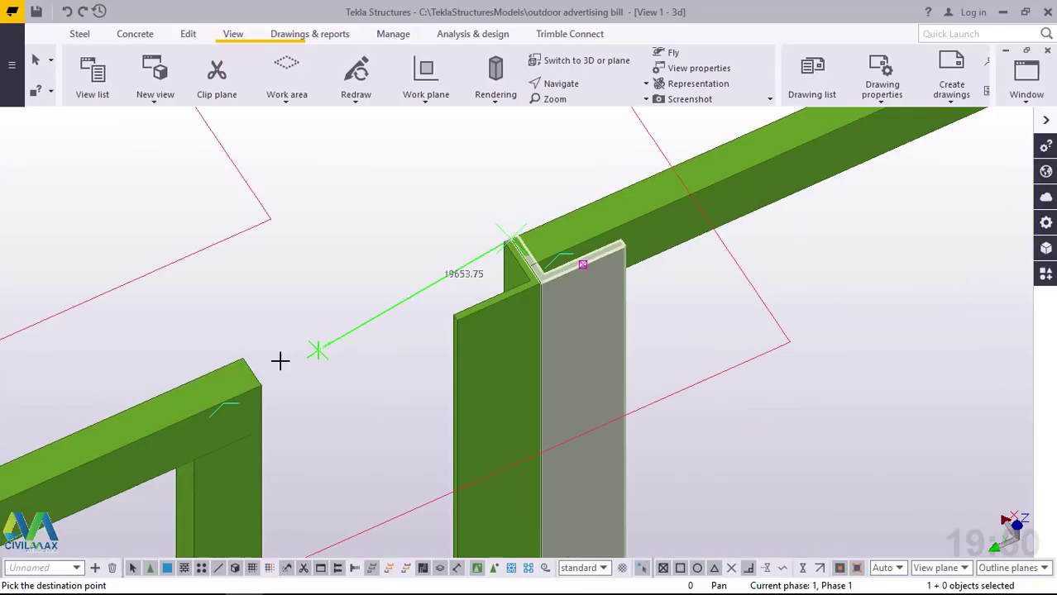
pyautogui.scroll(4, 240, 359)
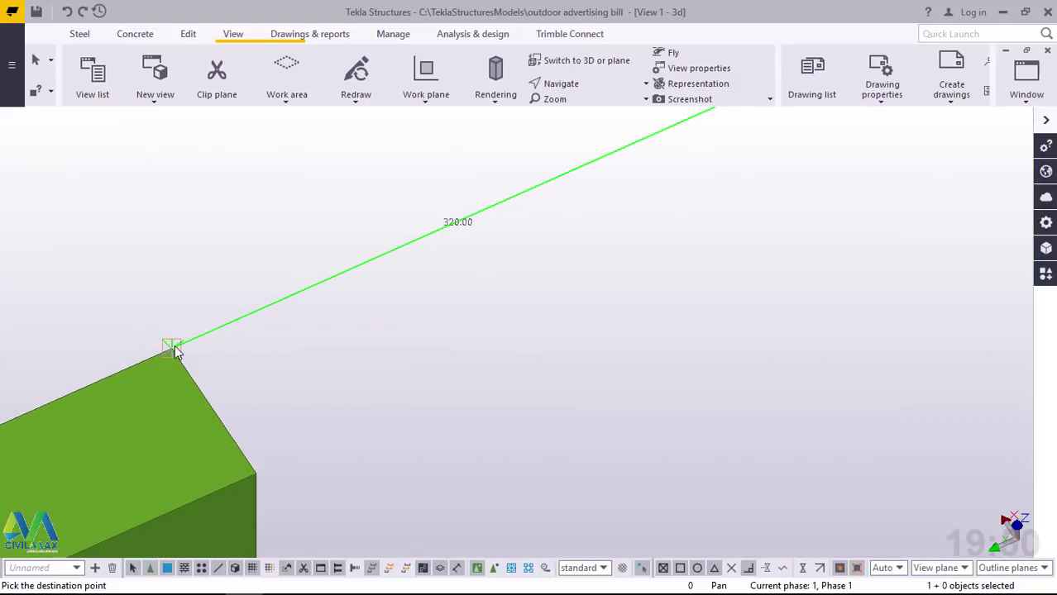
pyautogui.click(171, 348)
pyautogui.rightClick(283, 247)
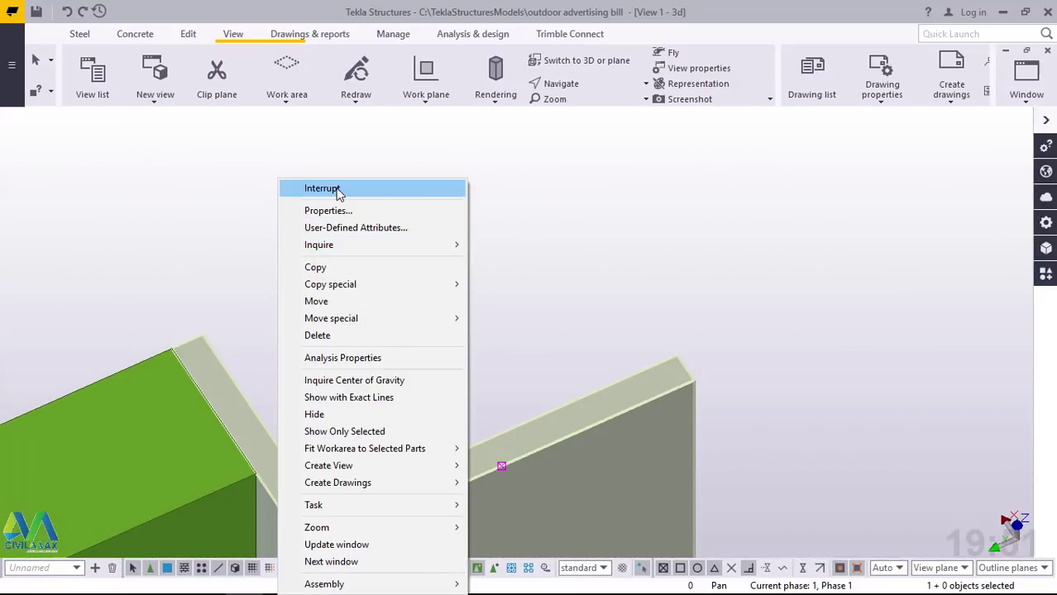
pyautogui.click(337, 188)
pyautogui.scroll(-2, 357, 241)
pyautogui.scroll(-3, 359, 241)
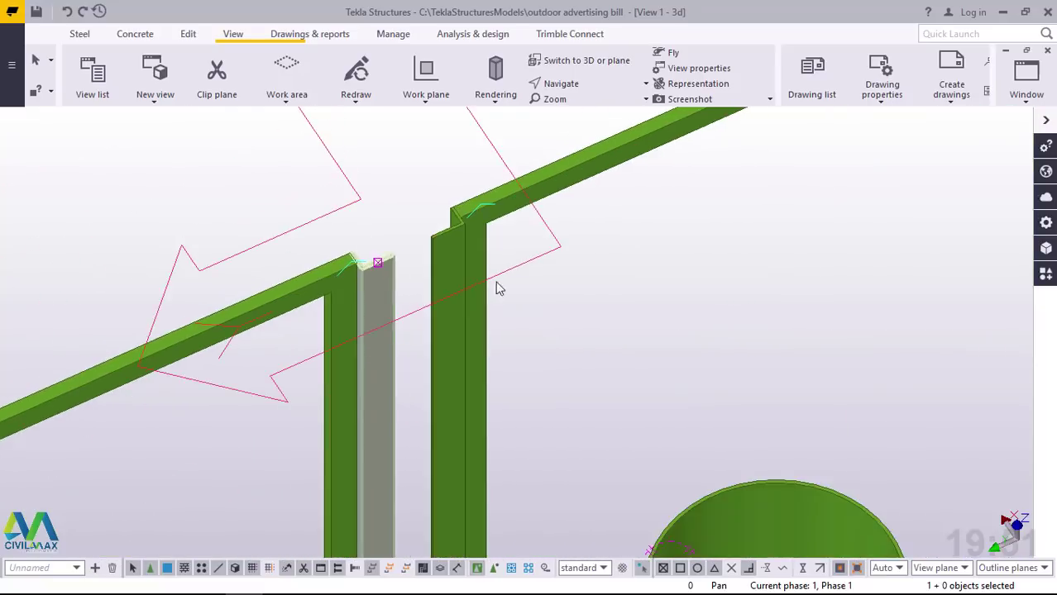
pyautogui.click(697, 268)
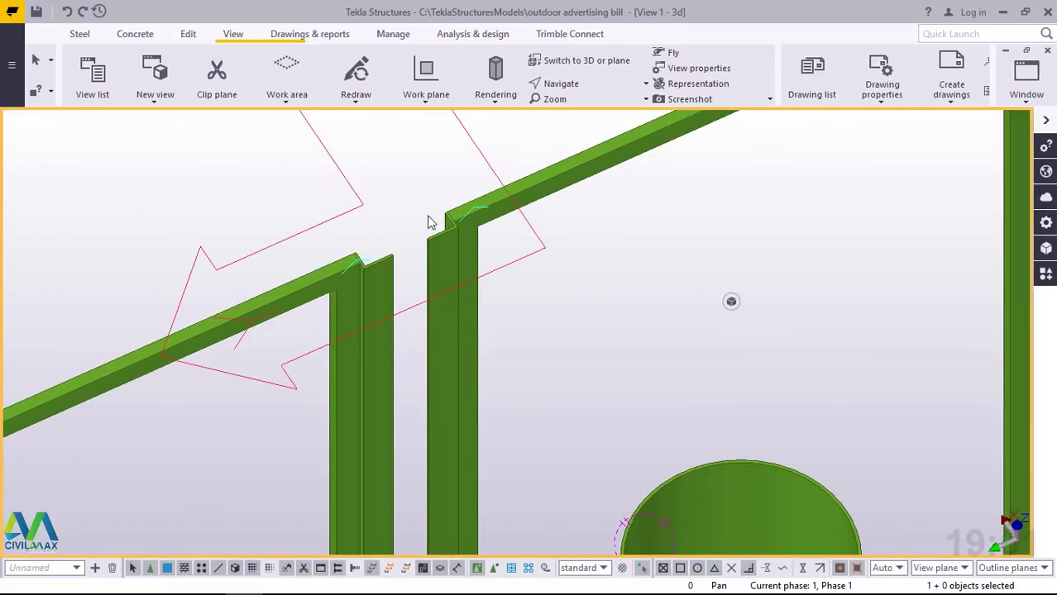
# Search the component catalog for "weld" and start the Stanchion weld (85) component
pyautogui.scroll(2, 427, 217)
pyautogui.scroll(3, 318, 355)
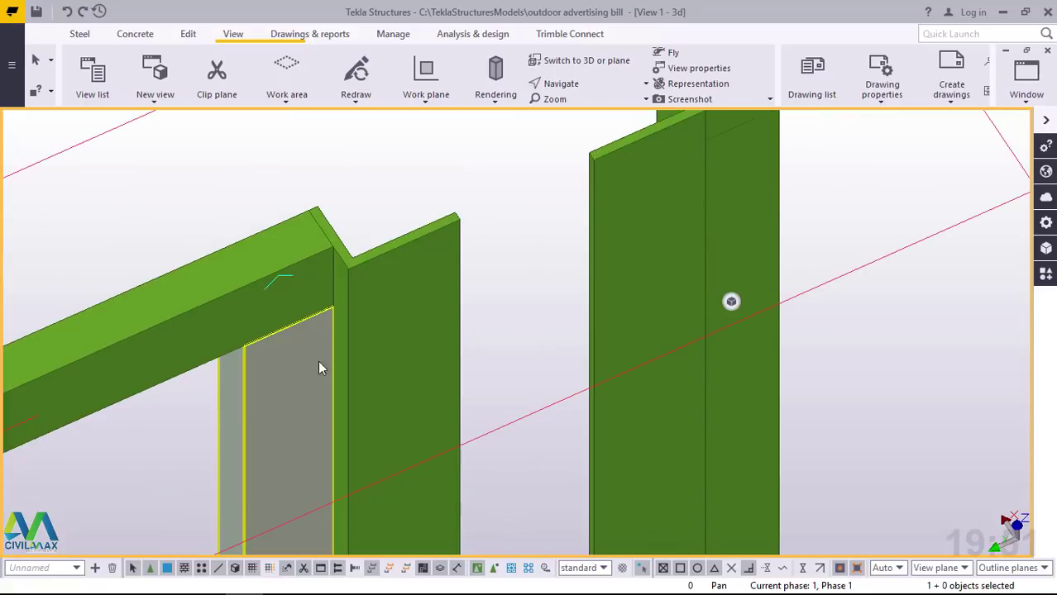
pyautogui.click(1046, 273)
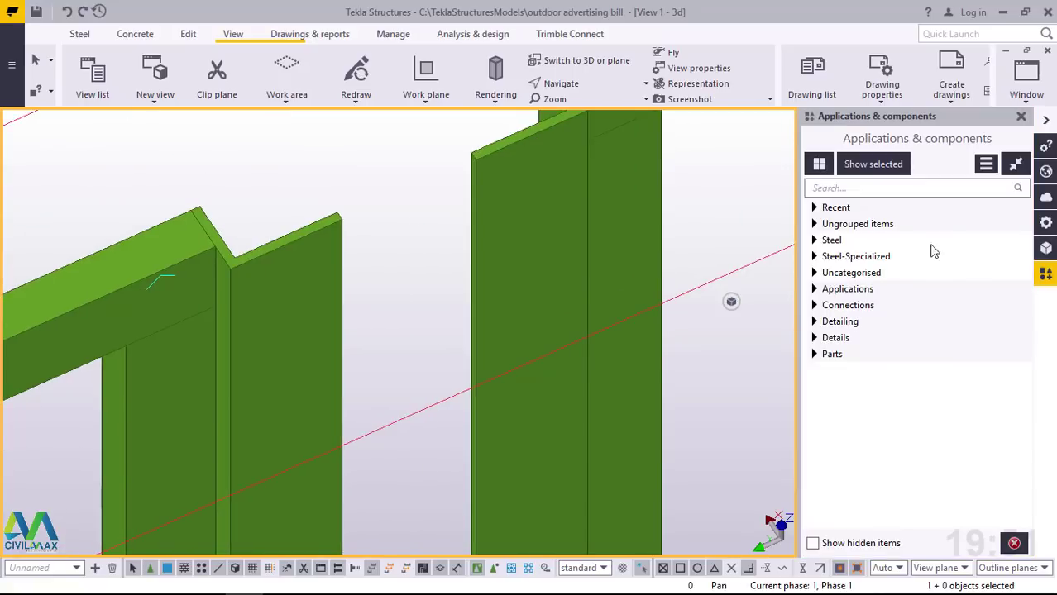
pyautogui.click(866, 194)
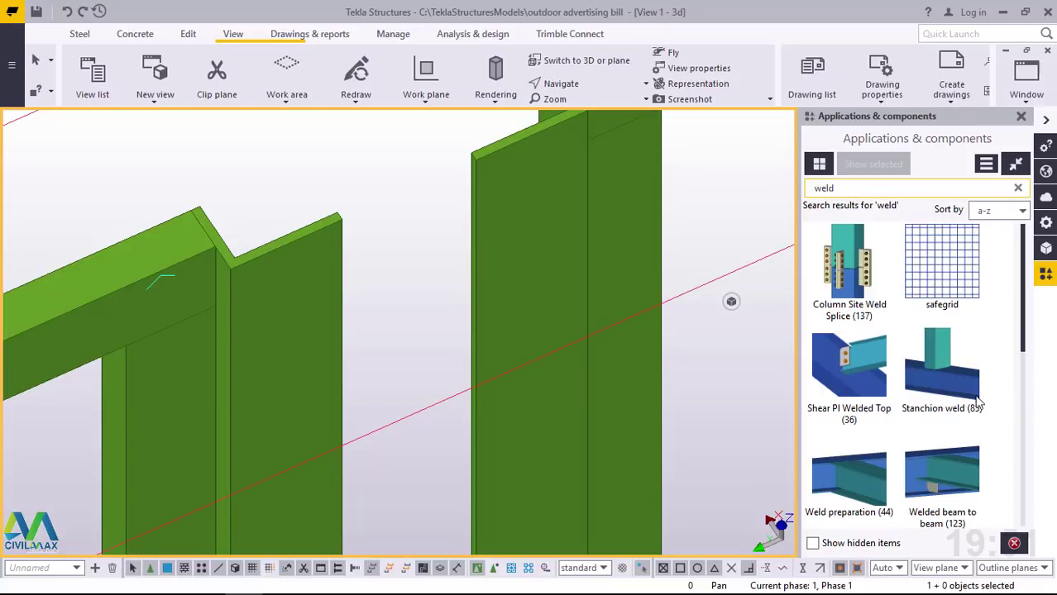
pyautogui.click(946, 366)
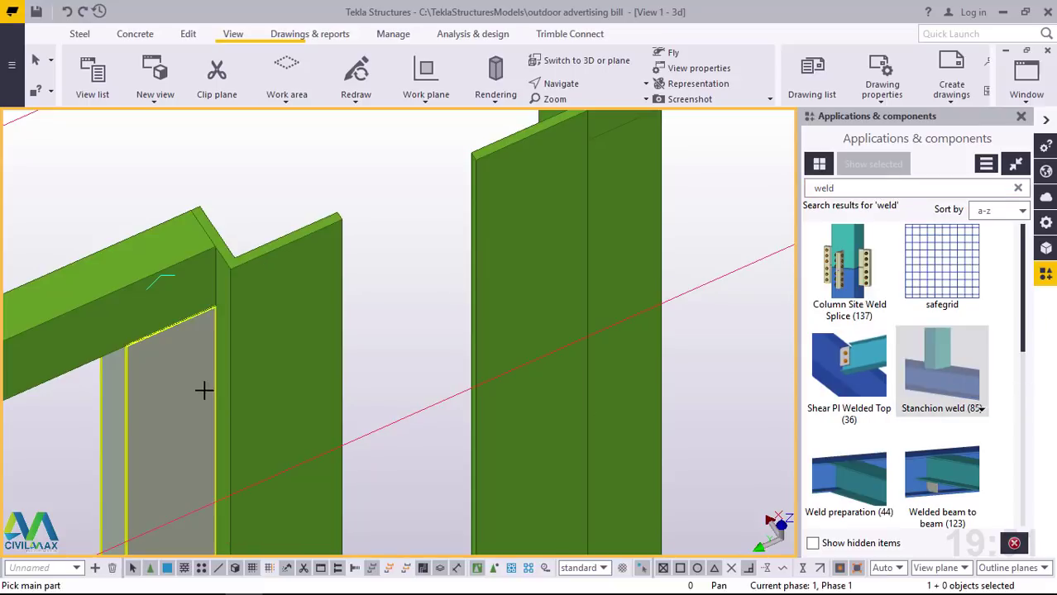
# Try a Stanchion weld (85) with the tube upright as main part and the adjoining mirrored angle as secondary part
pyautogui.click(188, 387)
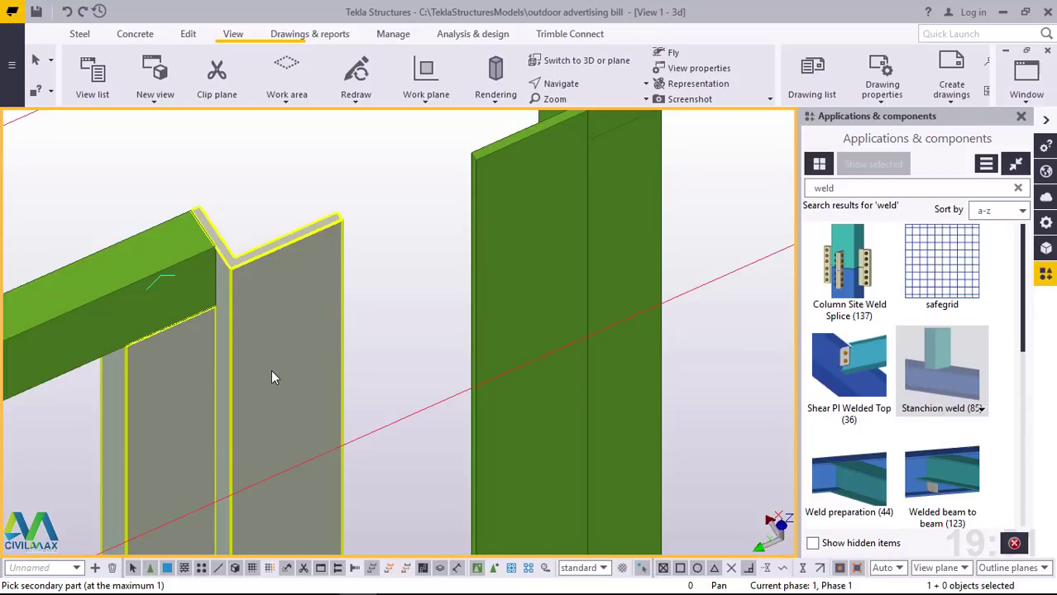
pyautogui.click(272, 372)
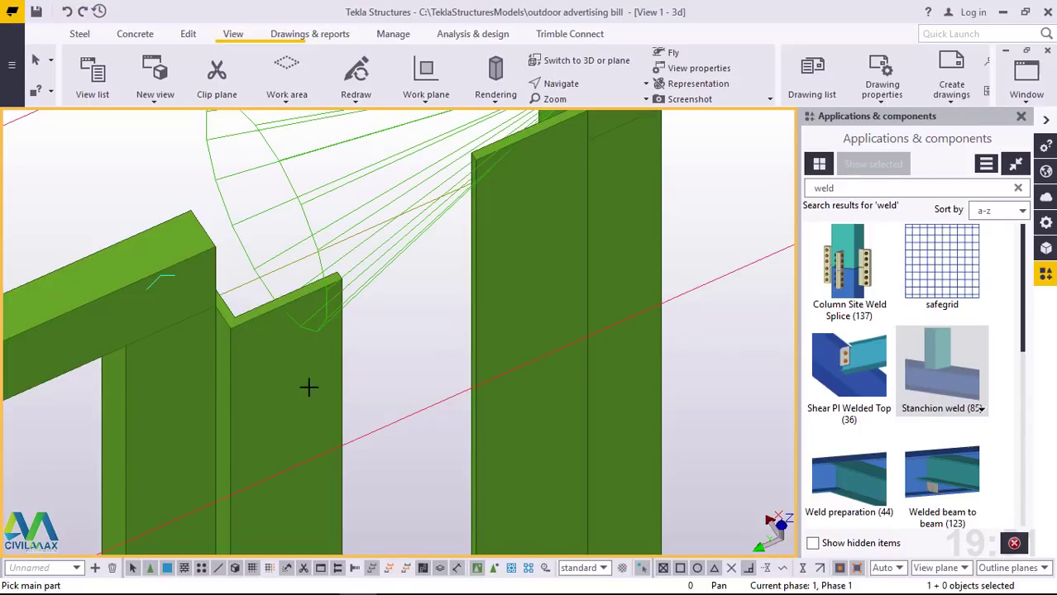
pyautogui.click(193, 295)
pyautogui.click(286, 304)
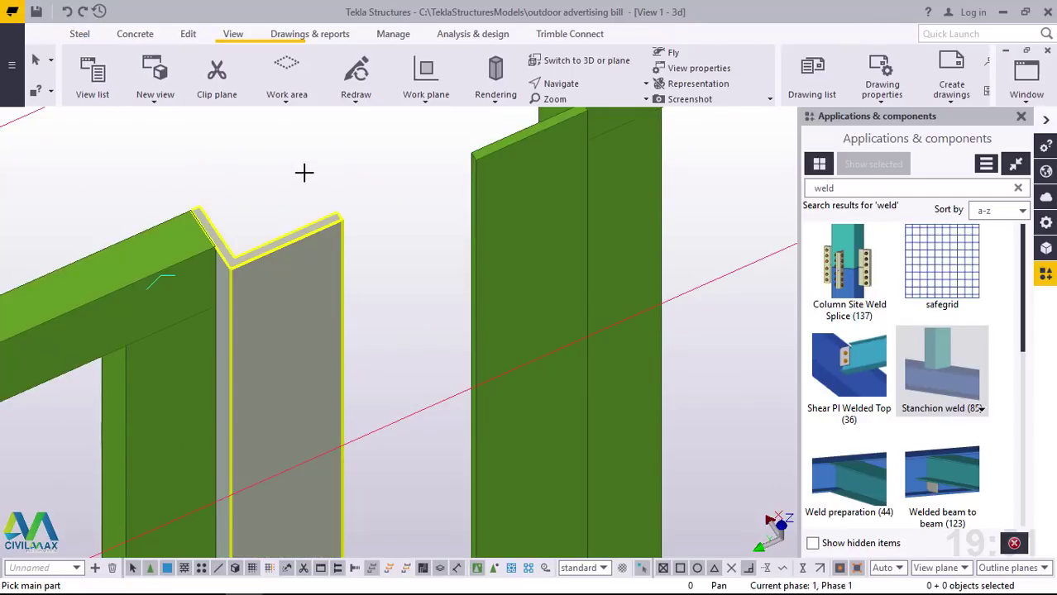
# Apply Stanchion weld (85) with the mirrored angle as main part and its adjoining tube upright as secondary part
pyautogui.click(286, 382)
pyautogui.click(191, 382)
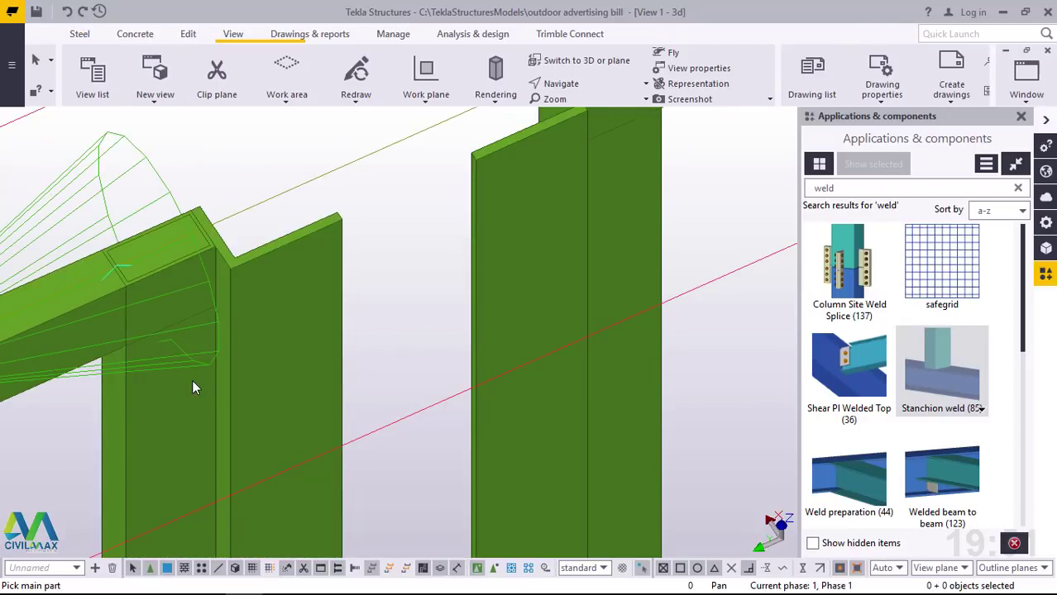
# Apply Stanchion weld (85) across the gap with the original angle as main part and its adjoining tube upright as secondary part
pyautogui.scroll(-3, 274, 279)
pyautogui.scroll(-8, 269, 279)
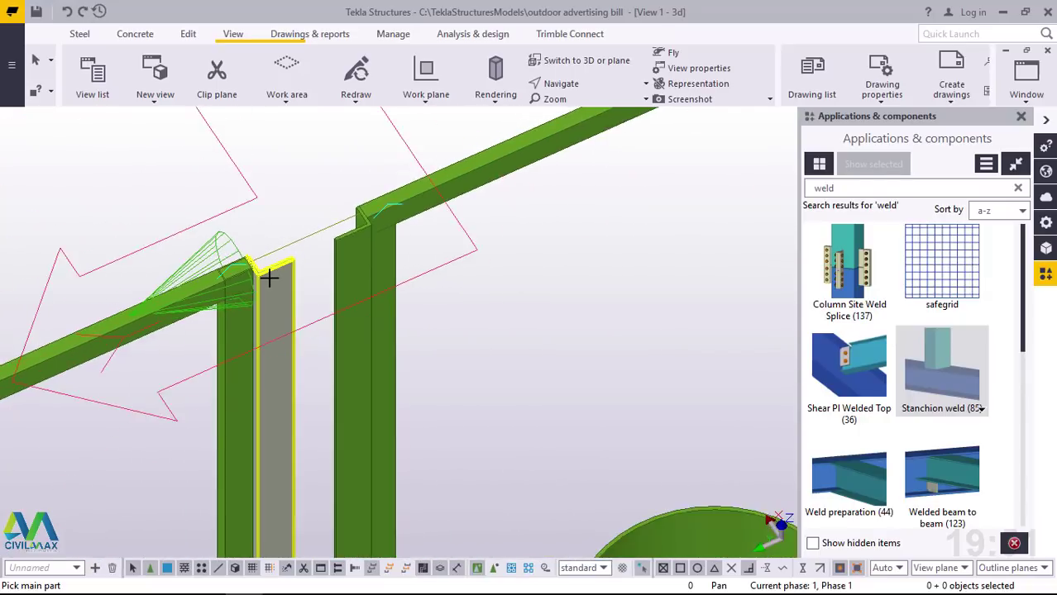
pyautogui.scroll(8, 285, 471)
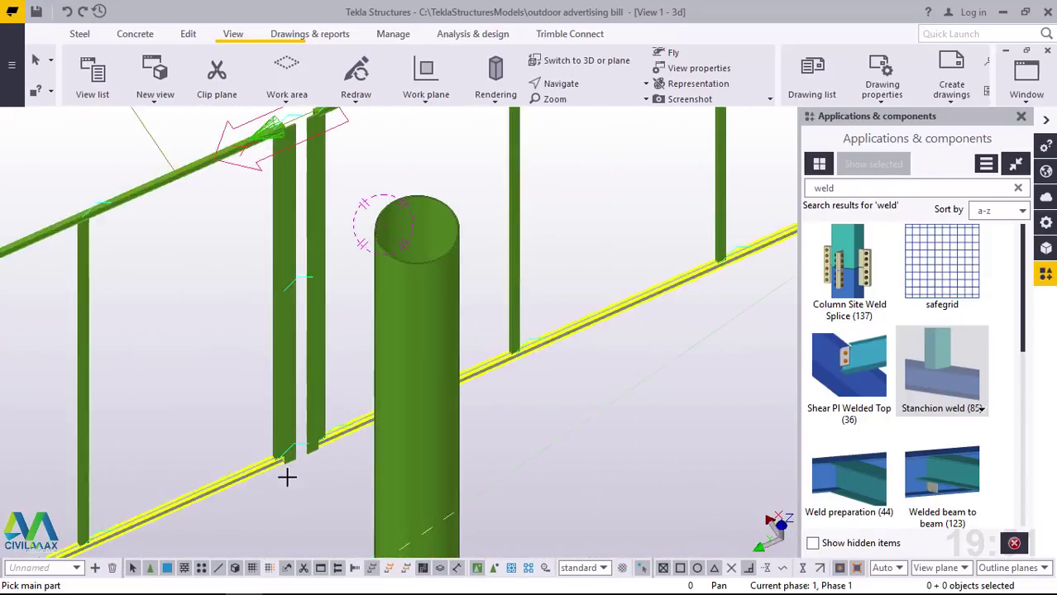
pyautogui.scroll(-10, 291, 470)
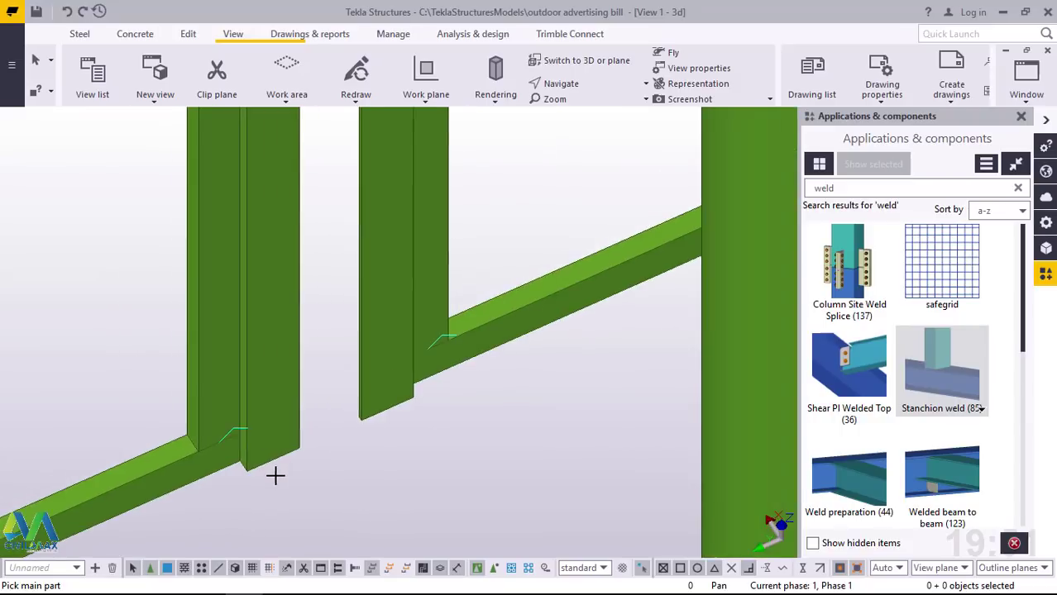
pyautogui.scroll(10, 295, 207)
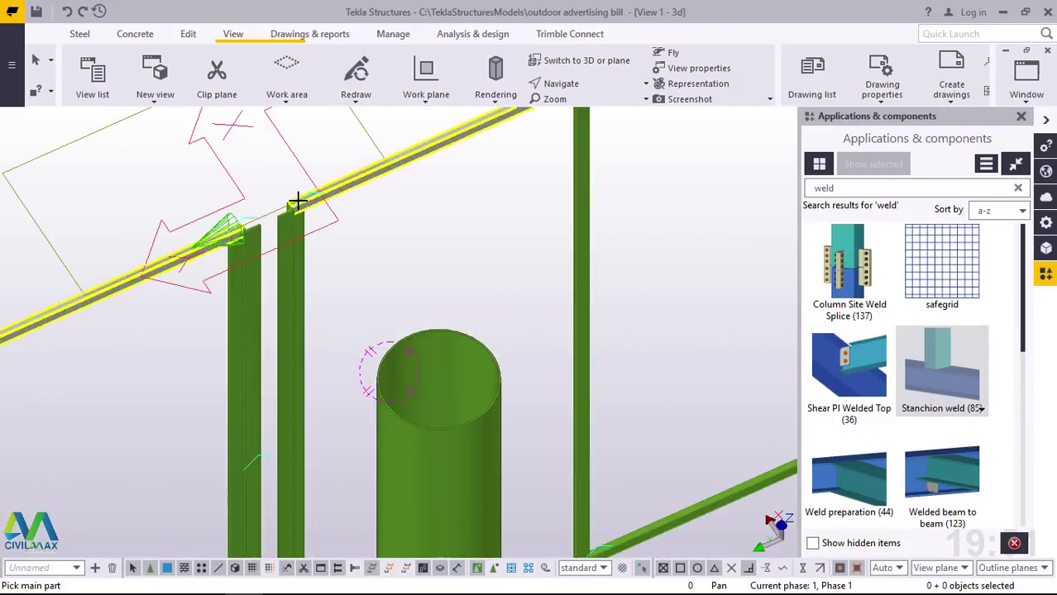
pyautogui.scroll(2, 296, 243)
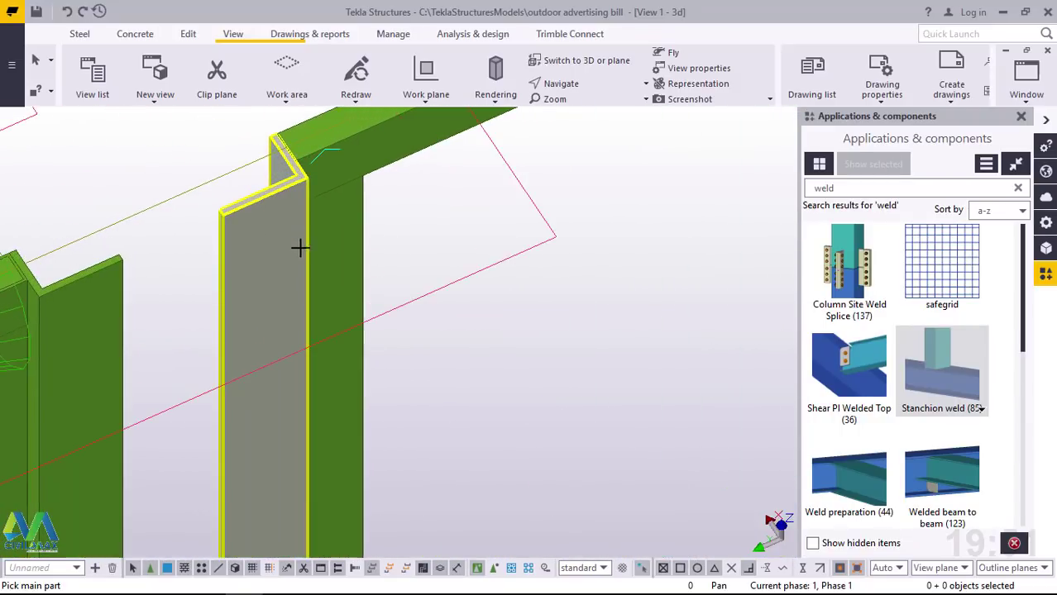
pyautogui.click(320, 225)
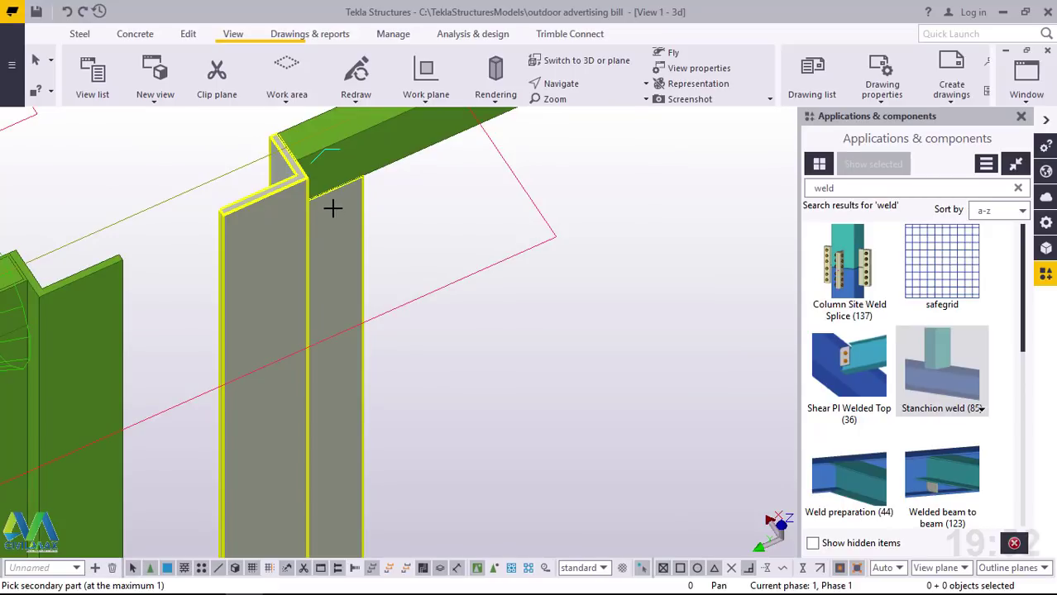
pyautogui.click(333, 209)
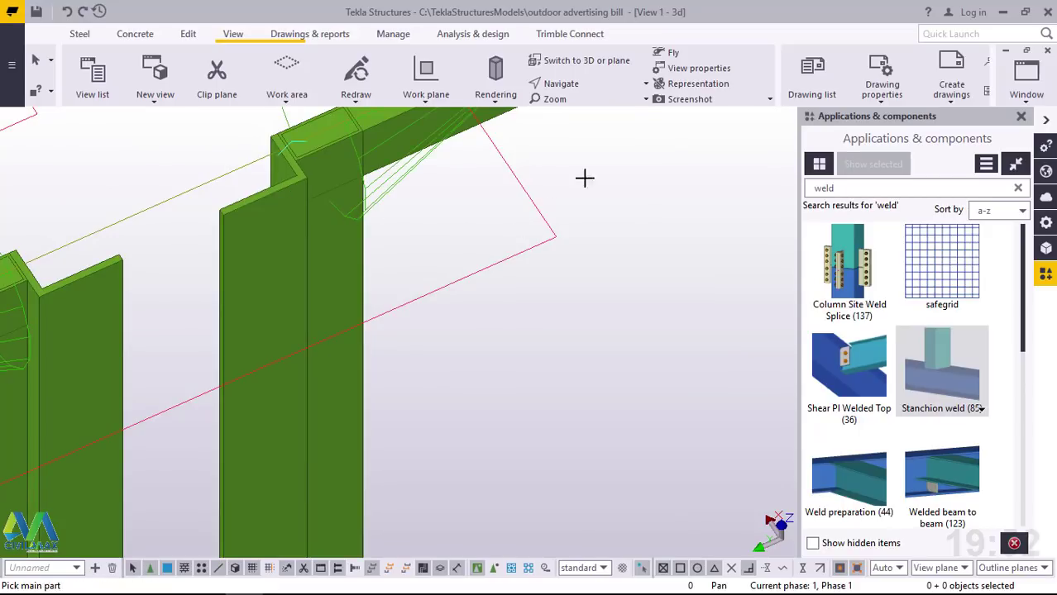
pyautogui.rightClick(628, 177)
pyautogui.scroll(-10, 396, 261)
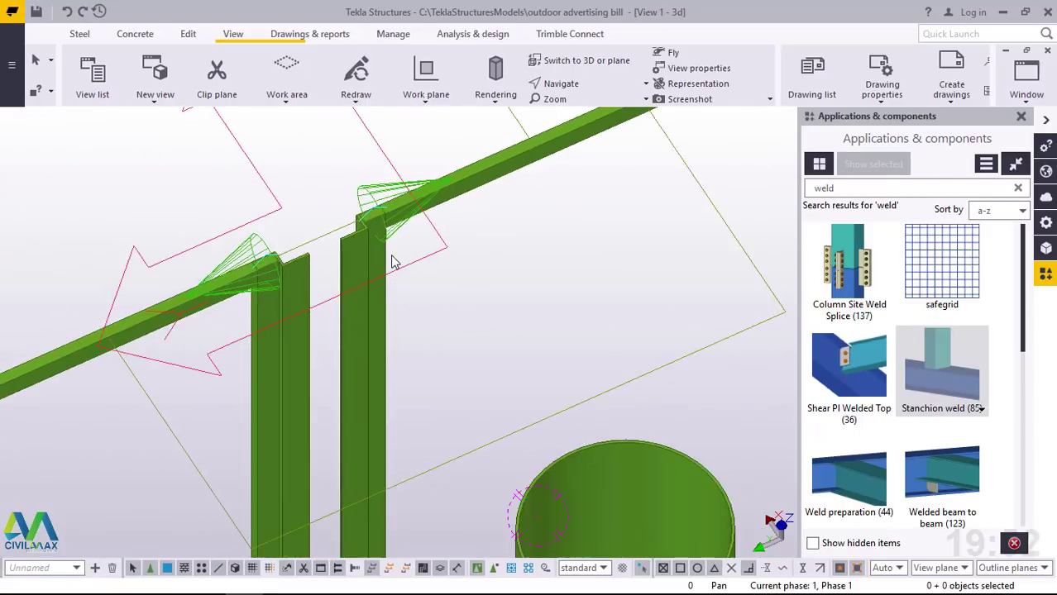
pyautogui.scroll(2, 403, 261)
pyautogui.click(372, 273)
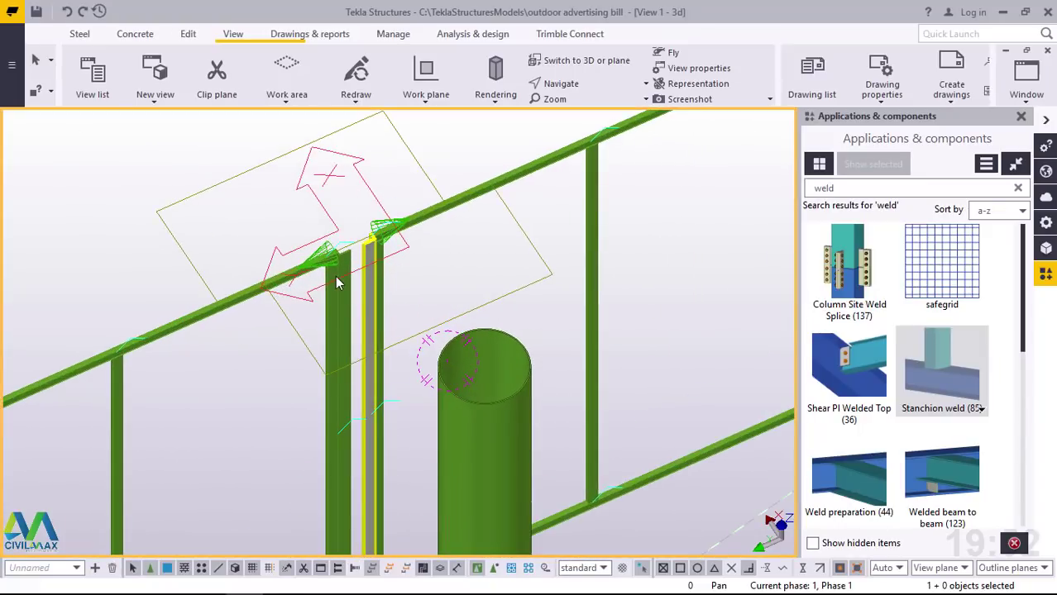
pyautogui.scroll(6, 356, 266)
pyautogui.scroll(3, 319, 247)
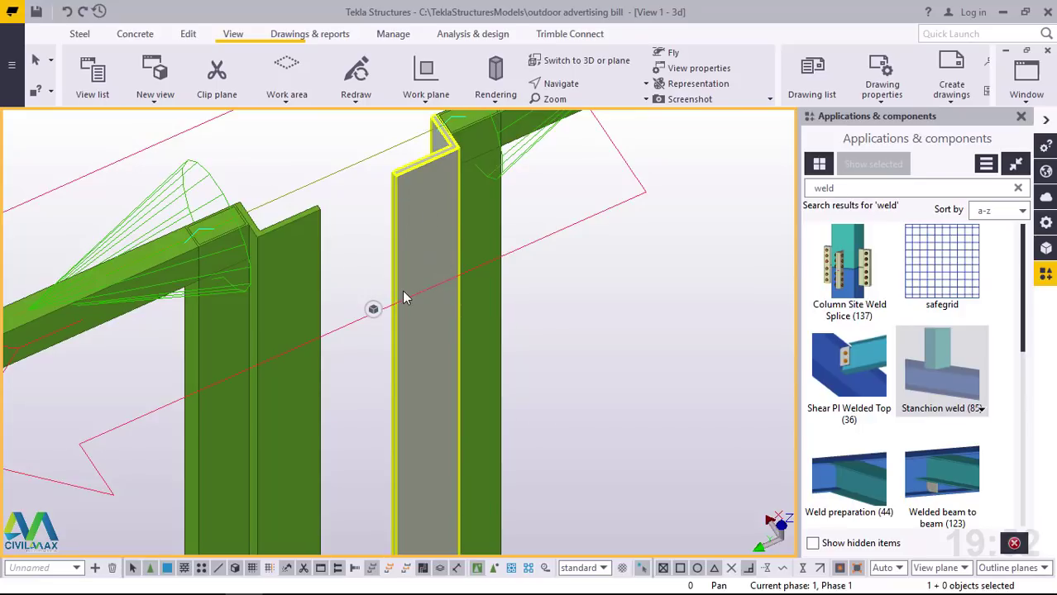
# Refresh the model view to clear the temporary component and work area graphics around the central gap
pyautogui.scroll(-6, 404, 297)
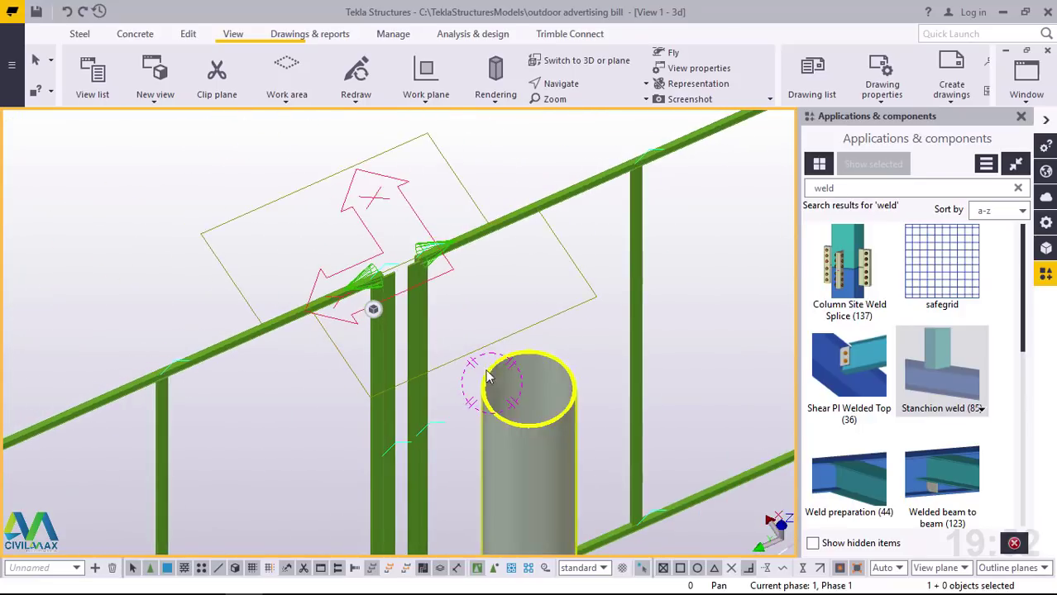
pyautogui.scroll(3, 488, 377)
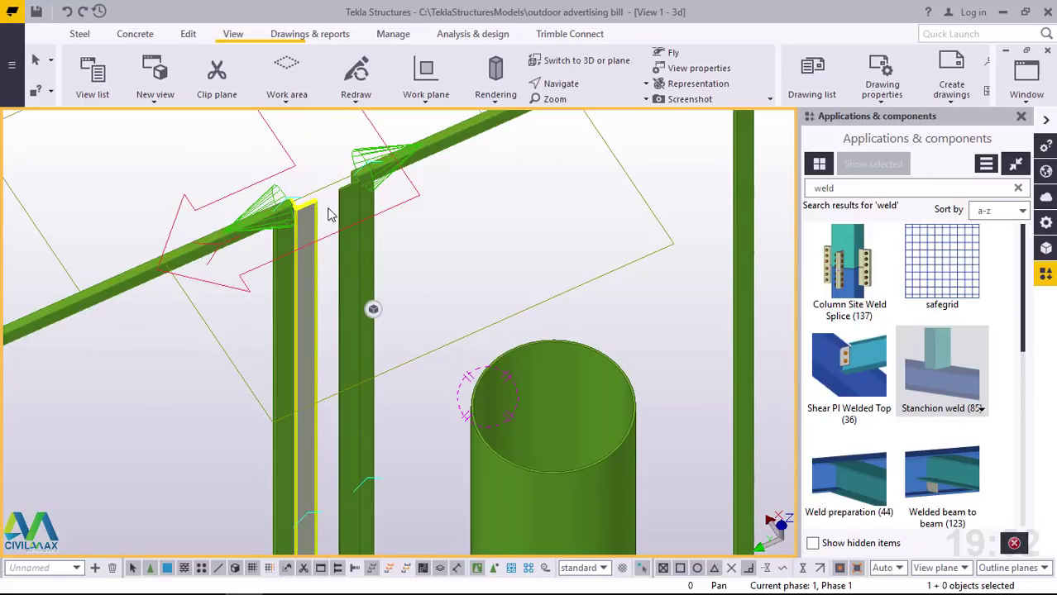
pyautogui.moveTo(332, 282)
pyautogui.keyDown('ctrl'); pyautogui.mouseDown(button='middle')
pyautogui.moveTo(389, 269)
pyautogui.moveTo(412, 217)
pyautogui.mouseUp(button='middle'); pyautogui.keyUp('ctrl')
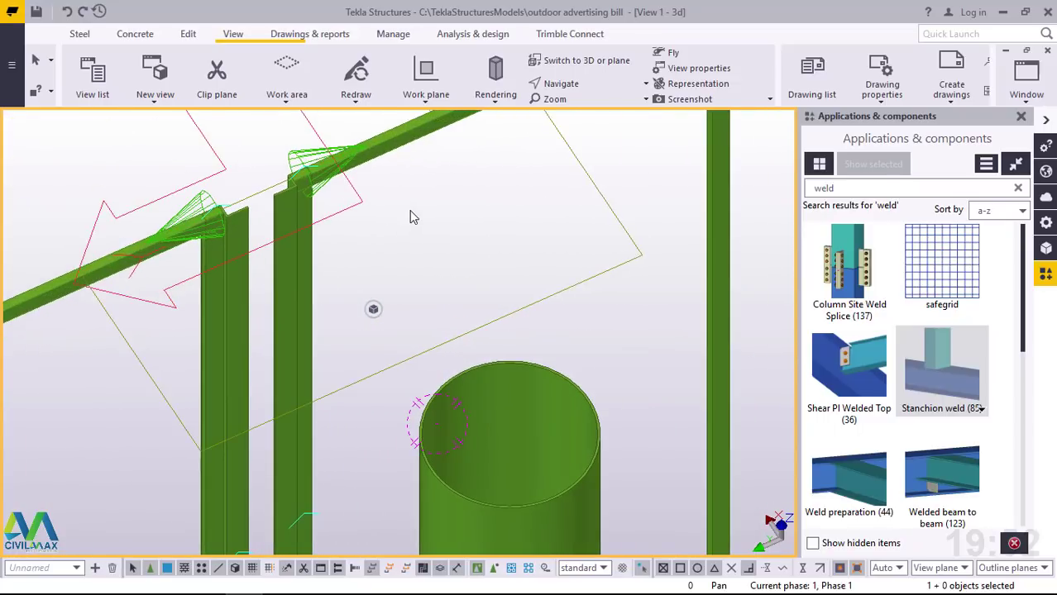
pyautogui.rightClick(414, 203)
pyautogui.click(488, 284)
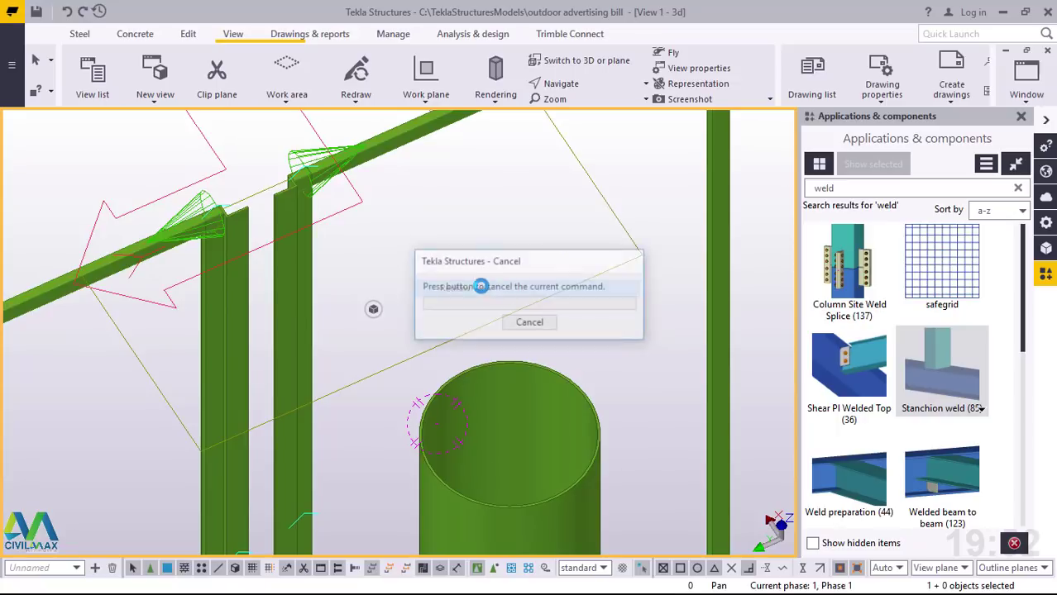
# Inspect the angle uprights and their tube joints at the top of the central gap from both sides of the frame
pyautogui.scroll(3, 248, 210)
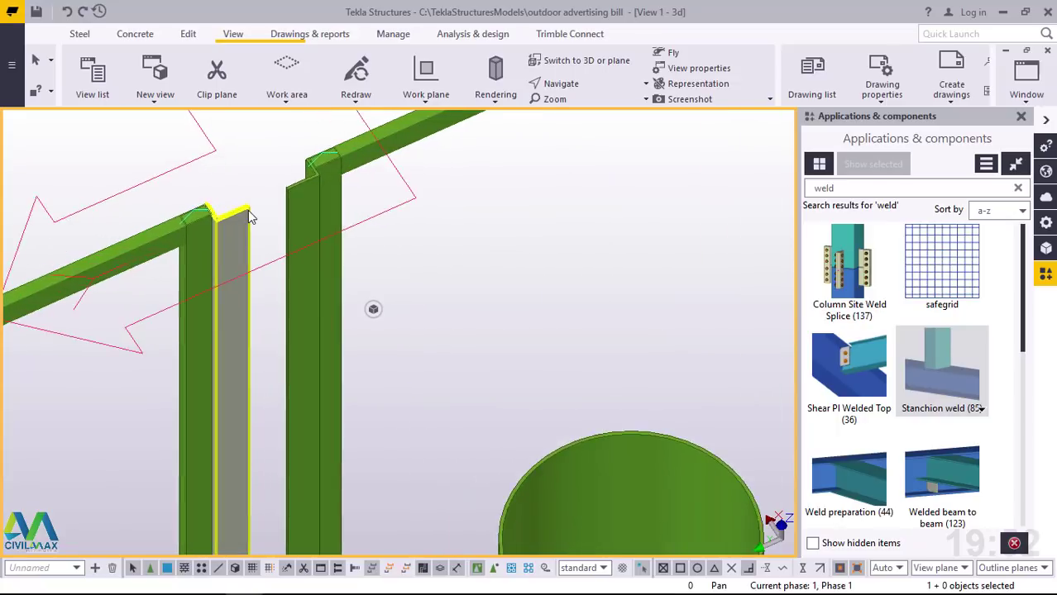
pyautogui.scroll(-2, 356, 314)
pyautogui.scroll(-2, 355, 314)
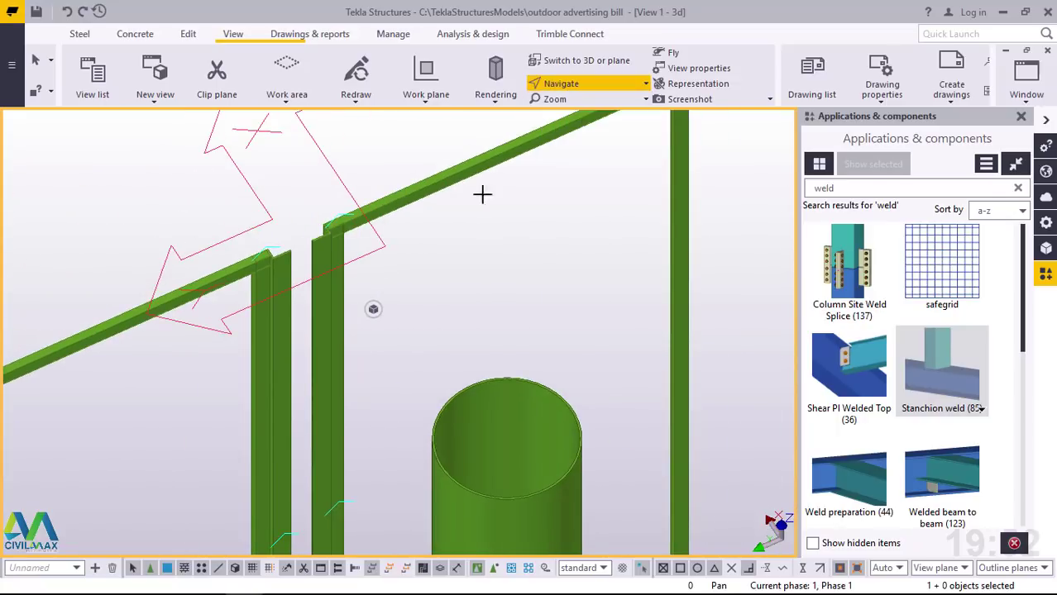
pyautogui.keyDown('ctrl'); pyautogui.moveTo(336, 239); pyautogui.dragTo(331, 215, button='middle'); pyautogui.keyUp('ctrl')
pyautogui.scroll(8, 329, 248)
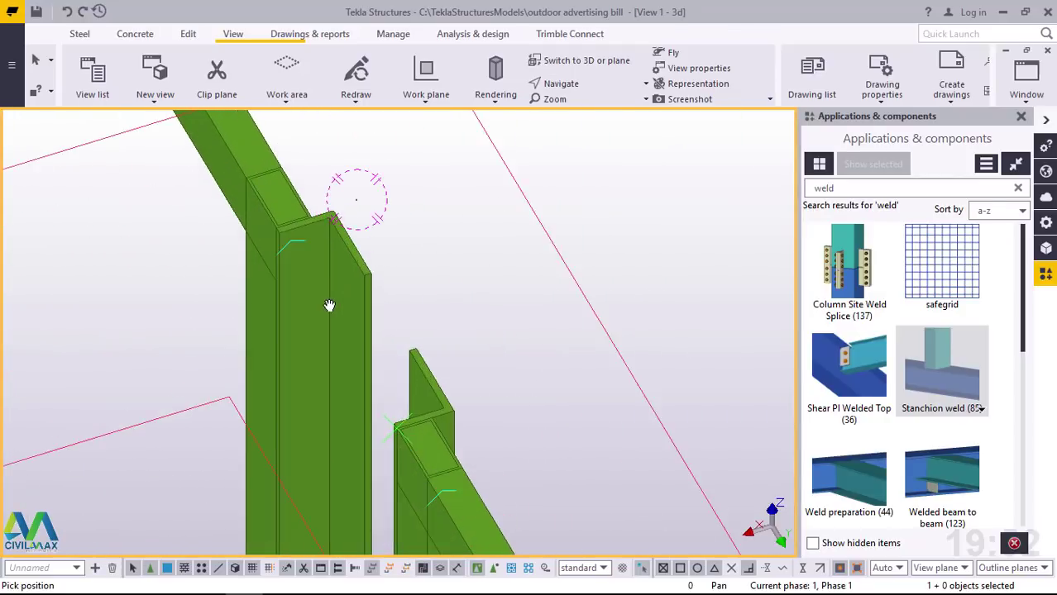
pyautogui.keyDown('ctrl'); pyautogui.moveTo(348, 296); pyautogui.dragTo(352, 235, button='middle'); pyautogui.keyUp('ctrl')
pyautogui.keyDown('ctrl'); pyautogui.moveTo(226, 288); pyautogui.dragTo(278, 165, button='middle'); pyautogui.keyUp('ctrl')
pyautogui.rightClick(273, 165)
pyautogui.click(291, 173)
pyautogui.scroll(-10, 385, 225)
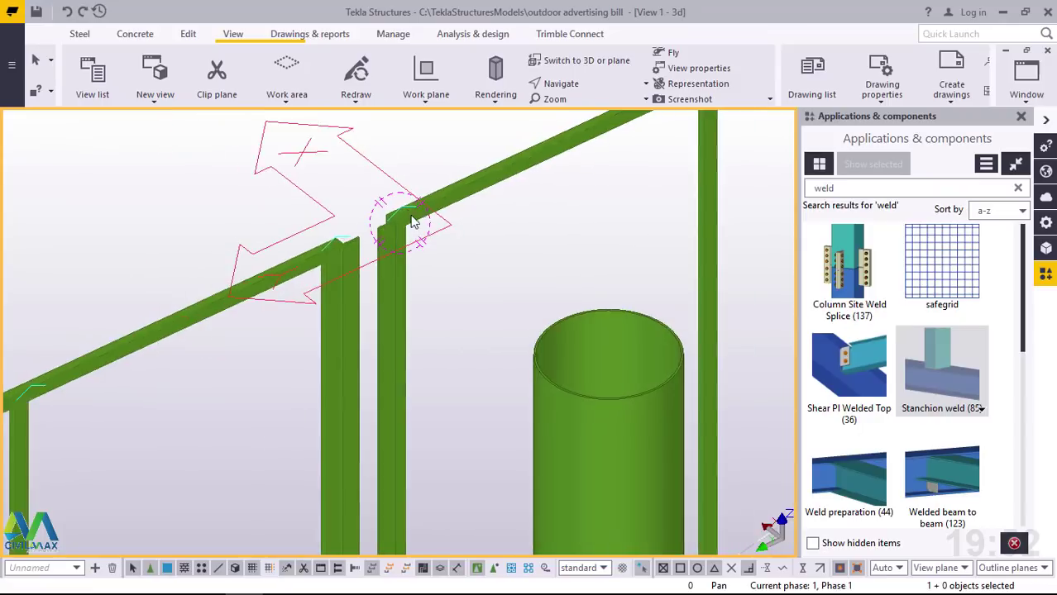
# Examine the frame's outer end panel, checking the upper and lower corner joints of the end upright
pyautogui.scroll(3, 352, 357)
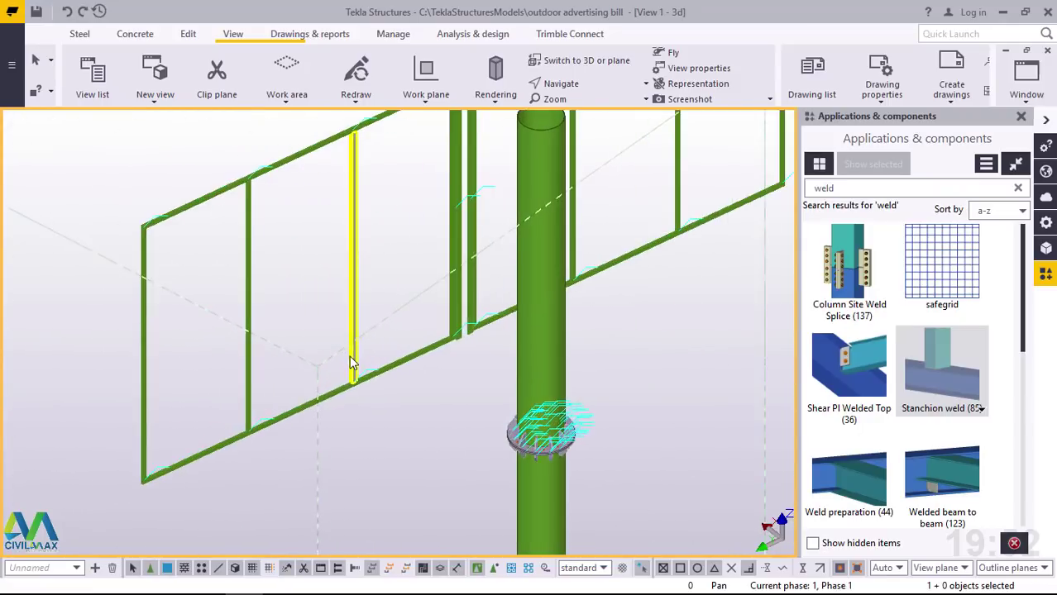
pyautogui.scroll(-5, 351, 361)
pyautogui.scroll(2, 405, 236)
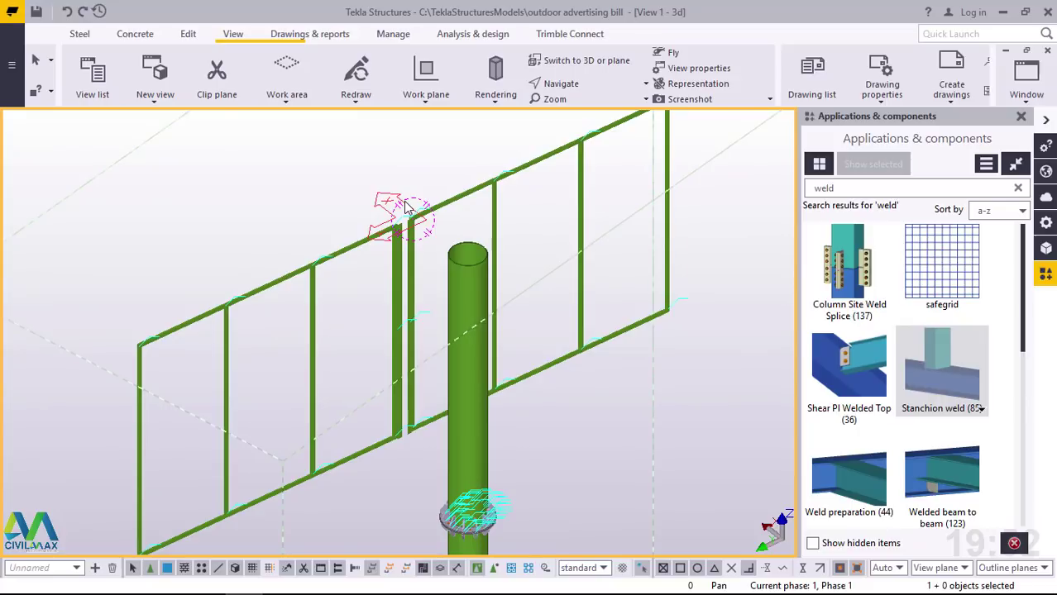
pyautogui.scroll(6, 218, 402)
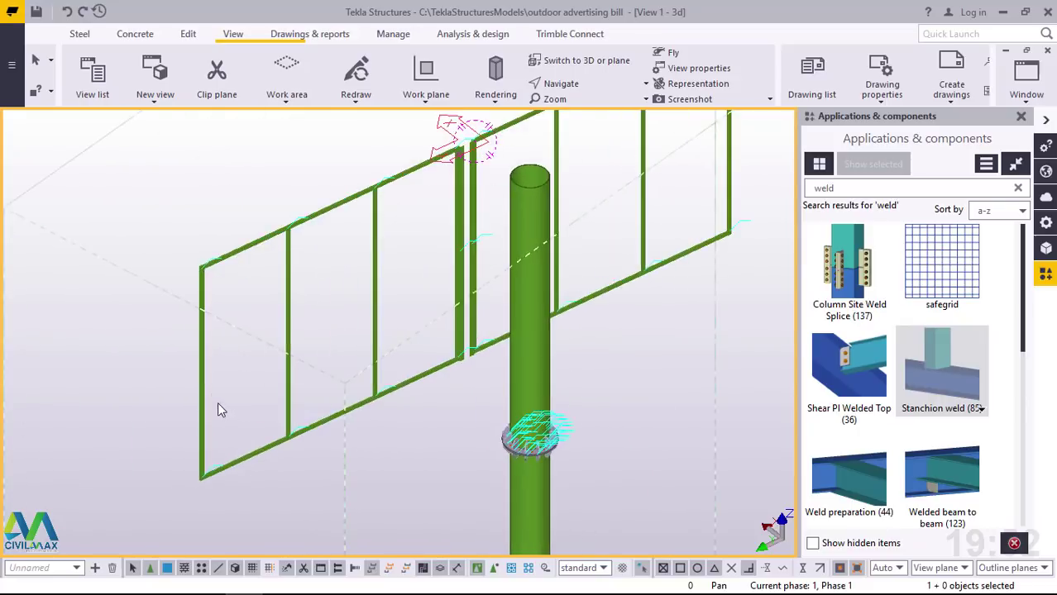
pyautogui.scroll(-5, 214, 357)
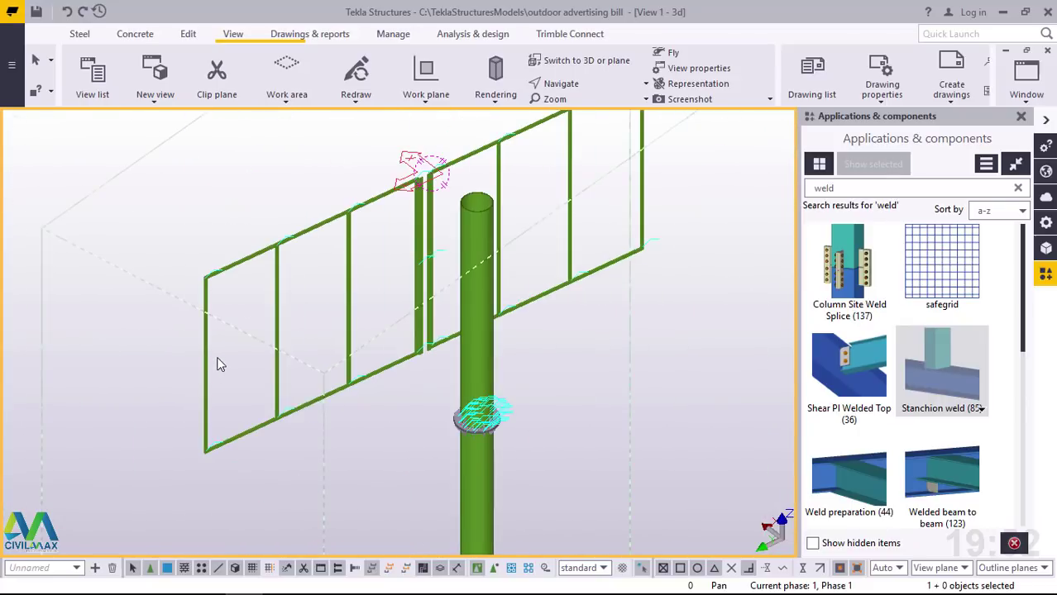
pyautogui.scroll(4, 214, 351)
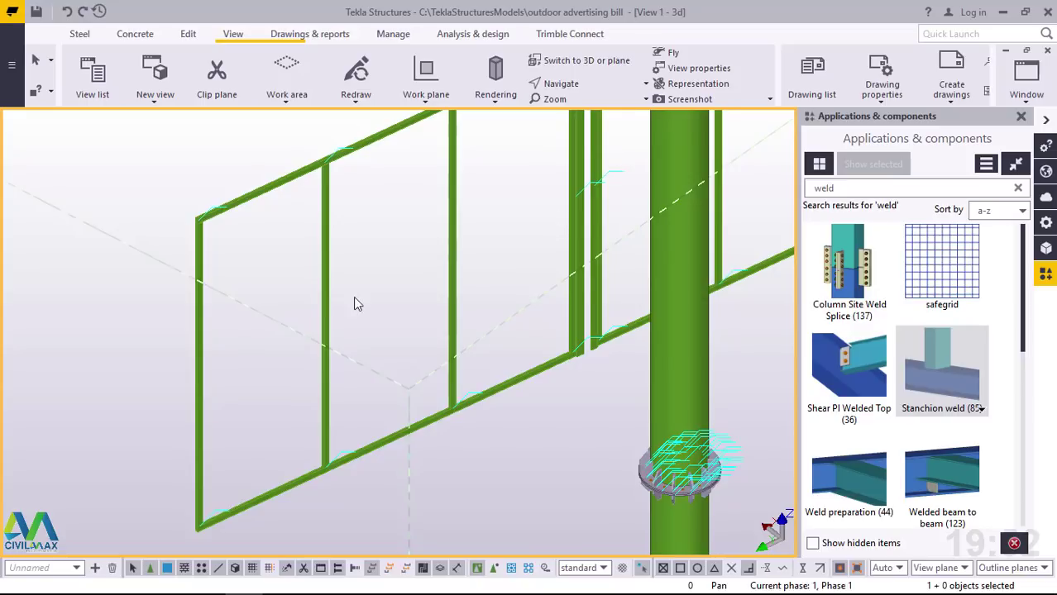
pyautogui.scroll(-2, 313, 312)
pyautogui.scroll(6, 277, 239)
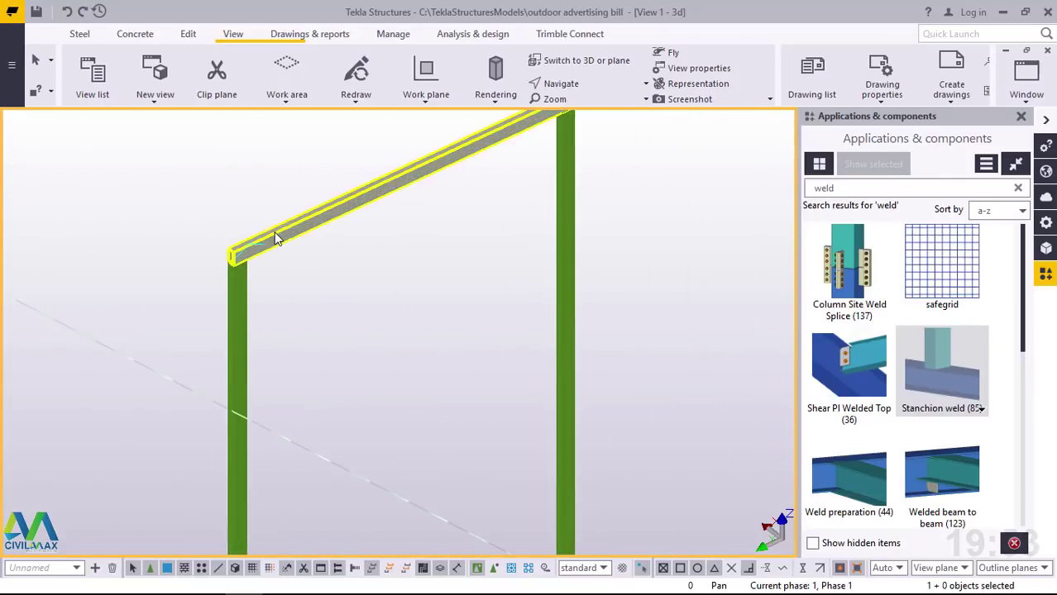
pyautogui.scroll(-6, 300, 226)
pyautogui.scroll(4, 273, 457)
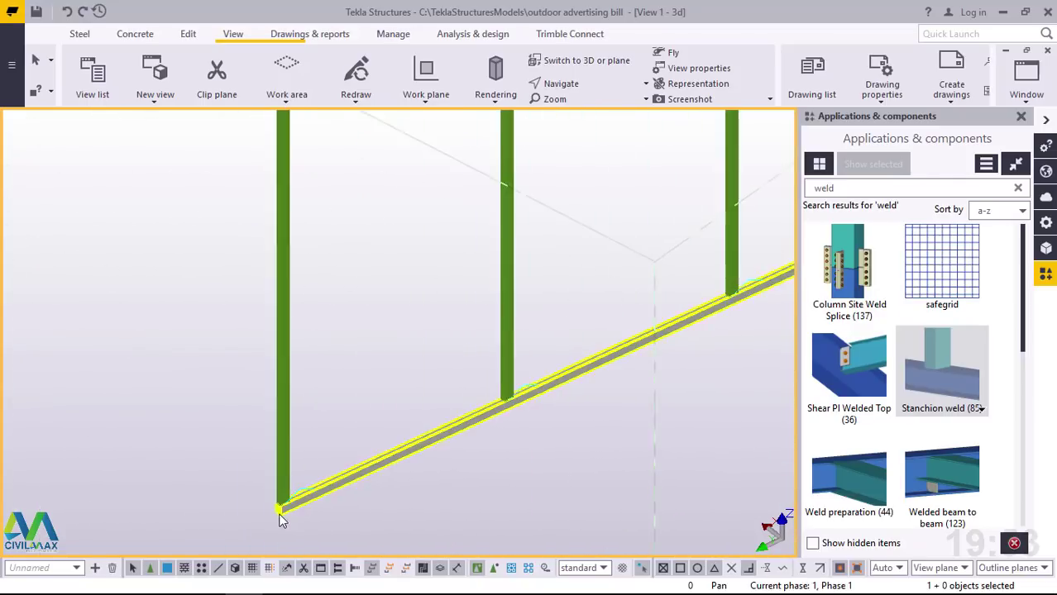
pyautogui.scroll(5, 280, 513)
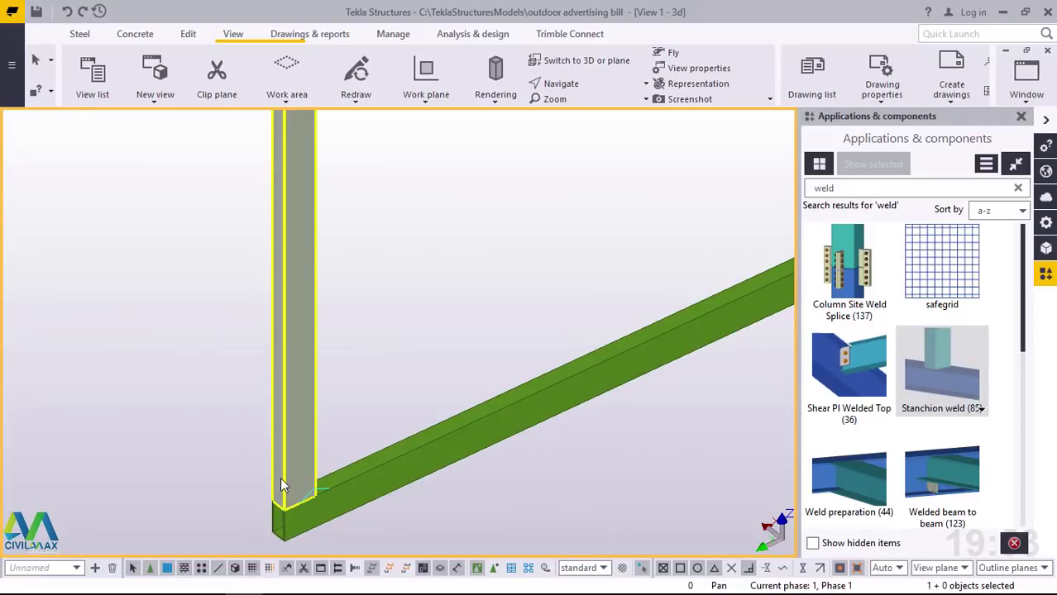
pyautogui.scroll(-6, 281, 482)
pyautogui.scroll(4, 306, 246)
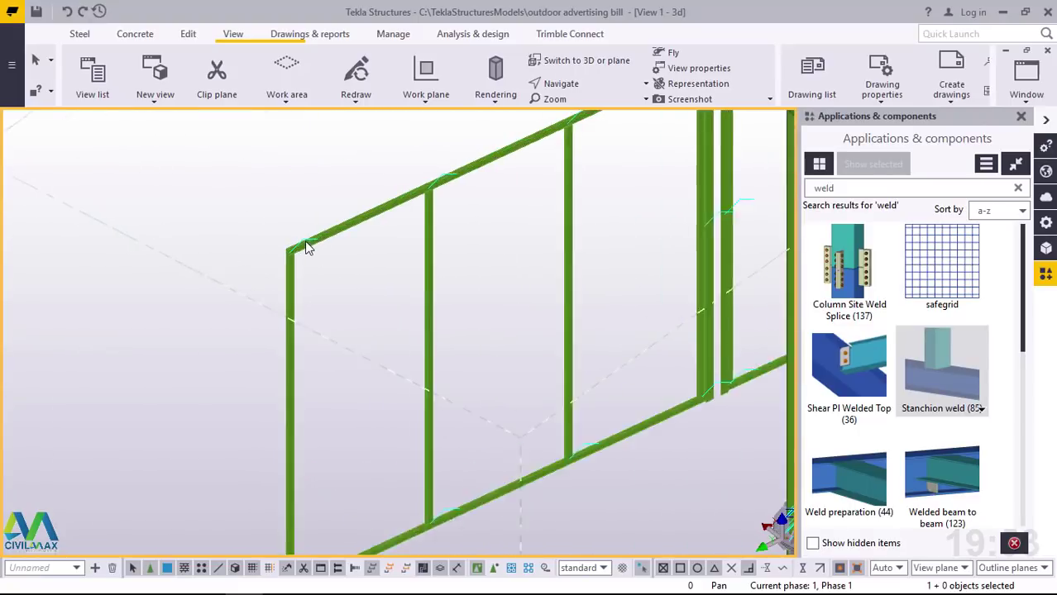
pyautogui.scroll(5, 301, 244)
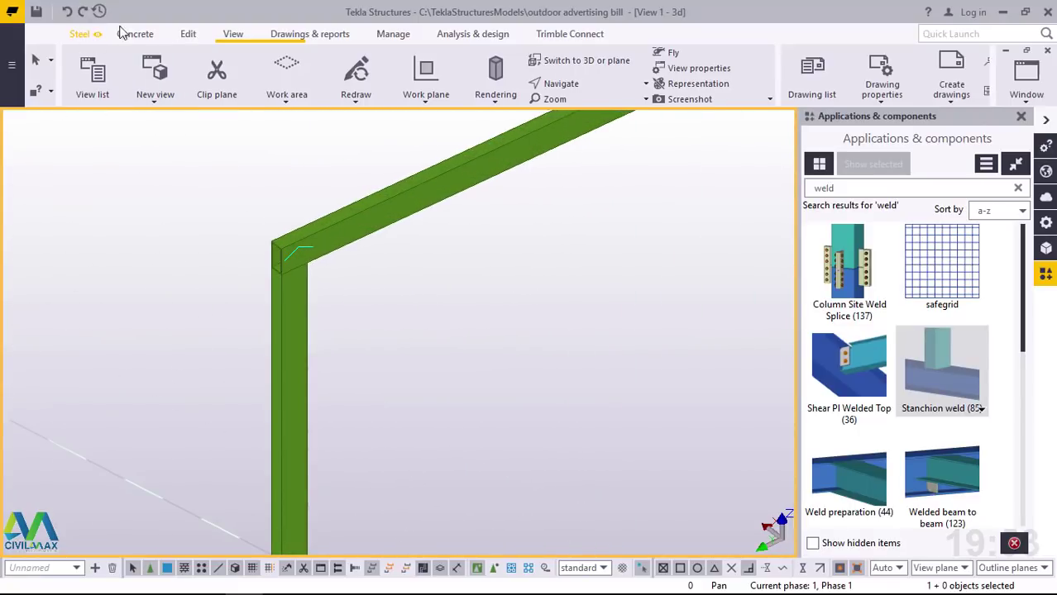
pyautogui.click(190, 36)
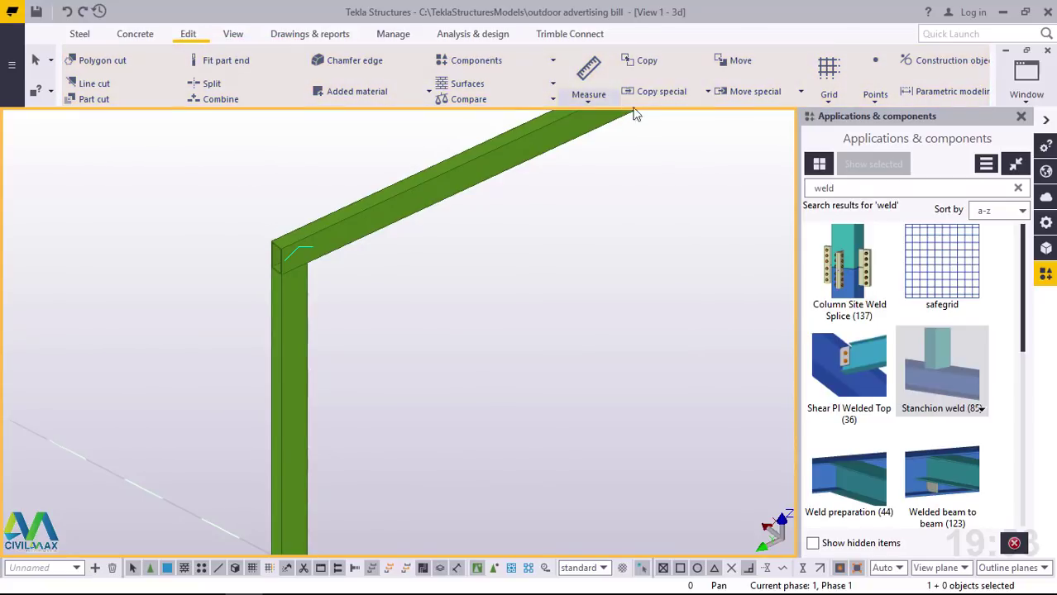
pyautogui.click(877, 98)
pyautogui.click(875, 105)
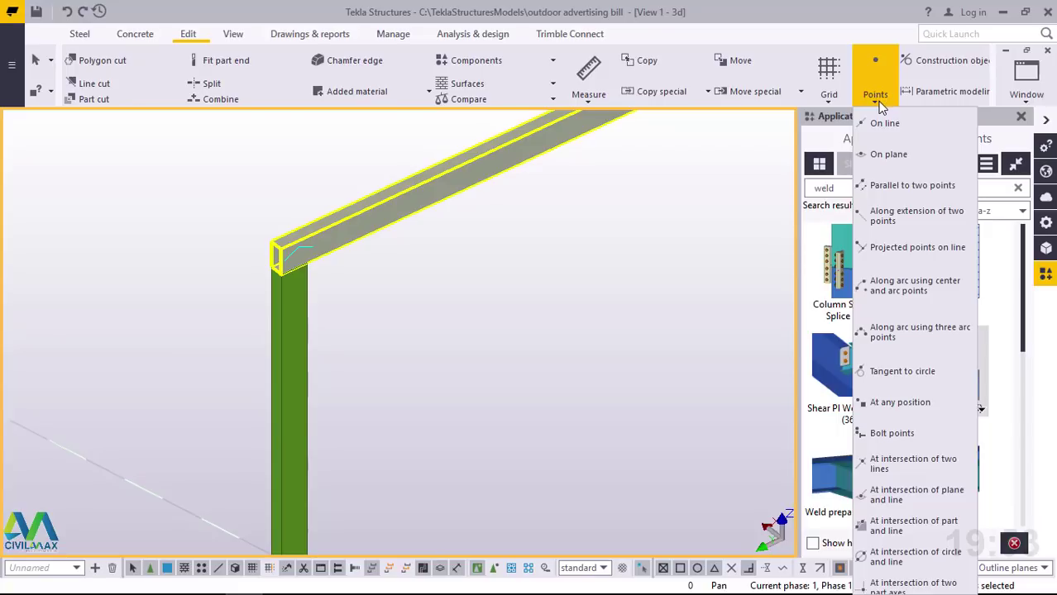
pyautogui.click(883, 123)
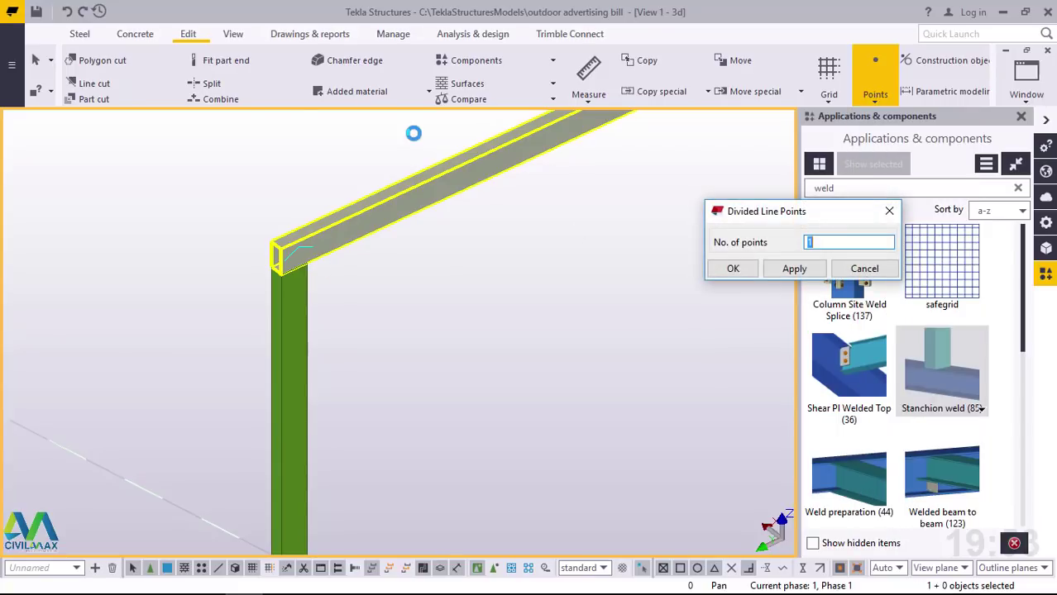
# View the end upright's joint with the upper tube from underneath and accept one division point in the line point settings
pyautogui.click(233, 33)
pyautogui.click(571, 86)
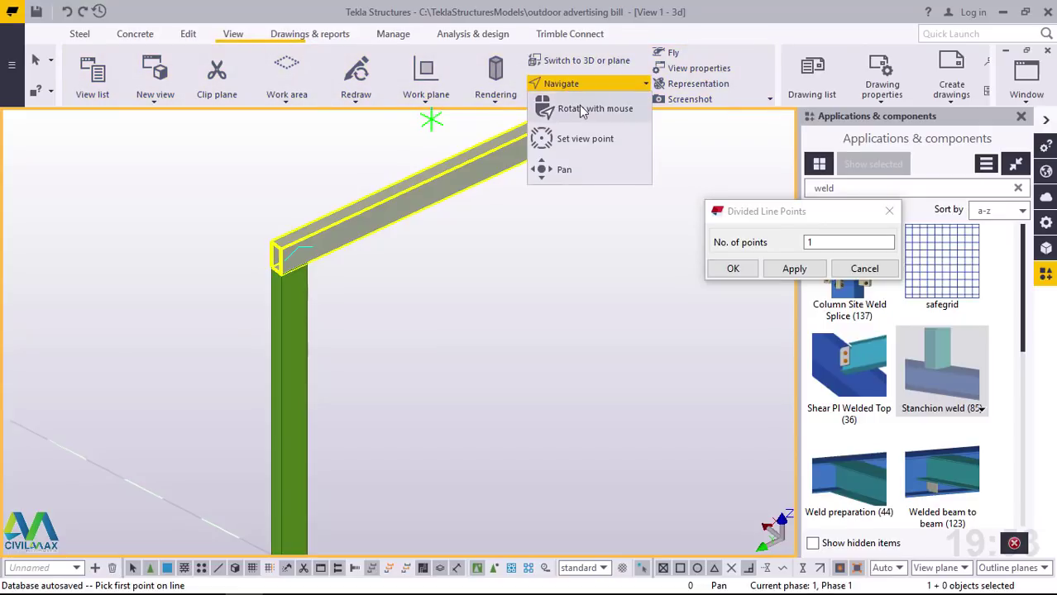
pyautogui.click(583, 109)
pyautogui.moveTo(314, 266)
pyautogui.mouseDown()
pyautogui.moveTo(207, 256)
pyautogui.moveTo(359, 276)
pyautogui.moveTo(260, 232)
pyautogui.moveTo(317, 267)
pyautogui.moveTo(285, 205)
pyautogui.moveTo(330, 266)
pyautogui.moveTo(305, 276)
pyautogui.mouseUp()
pyautogui.rightClick(137, 213)
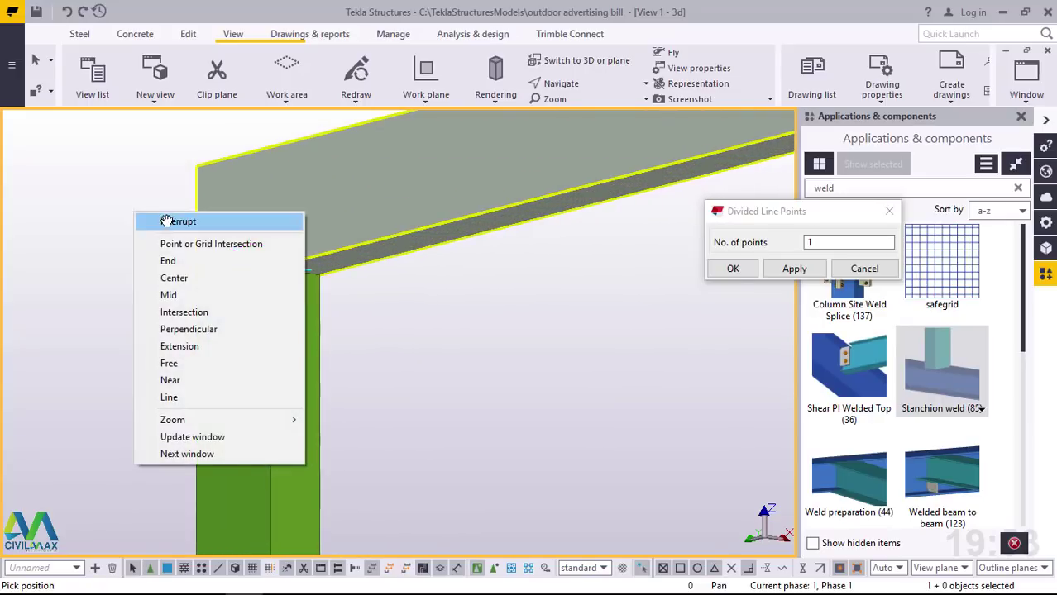
pyautogui.click(148, 219)
pyautogui.scroll(4, 271, 279)
pyautogui.scroll(2, 284, 271)
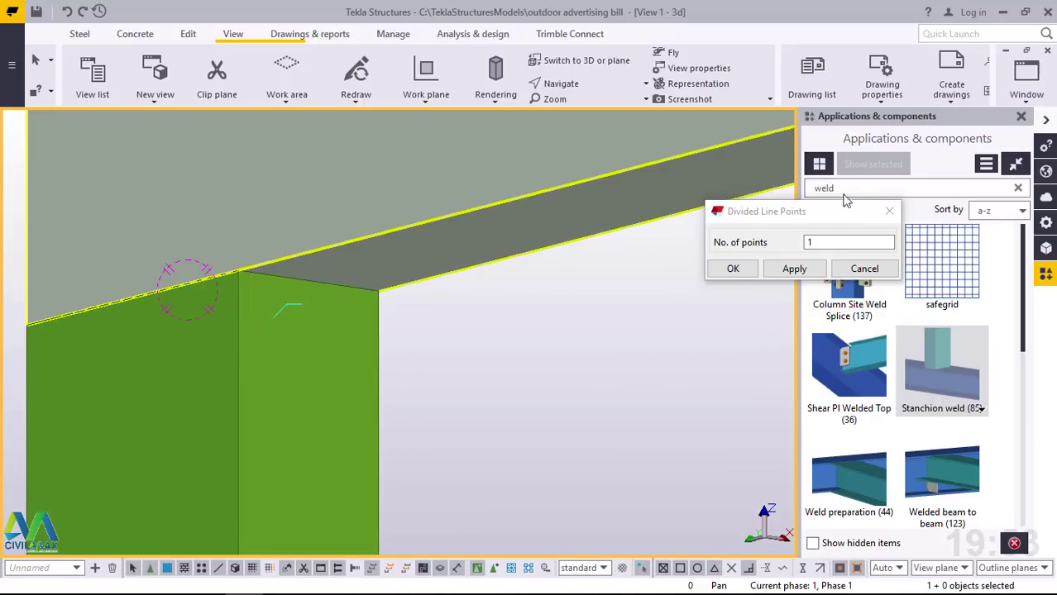
pyautogui.click(735, 273)
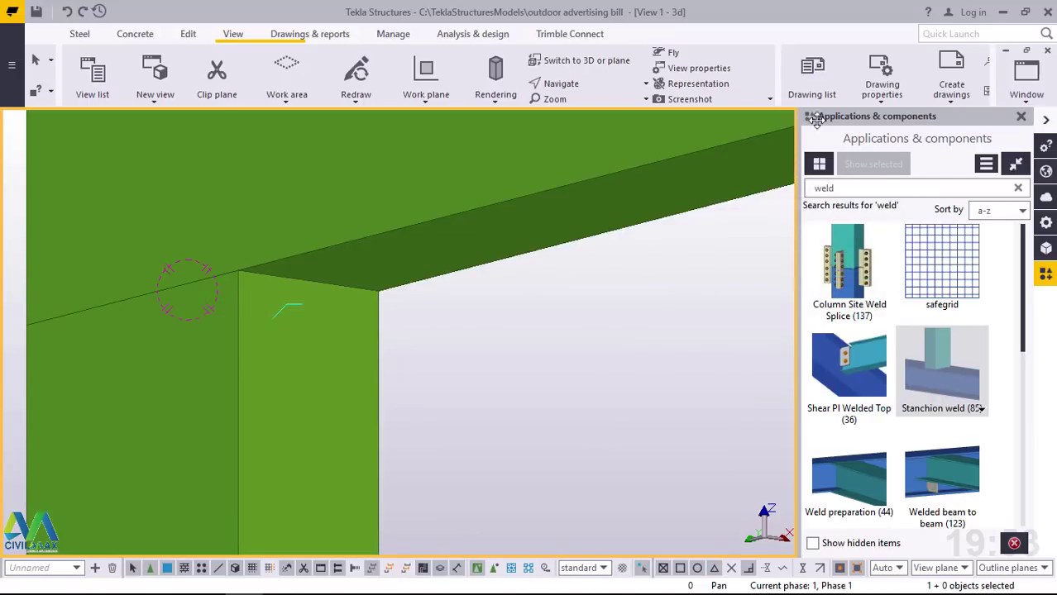
# Try to place one division point on a line running down the end upright, starting at its upper corner joint
pyautogui.click(203, 36)
pyautogui.click(875, 79)
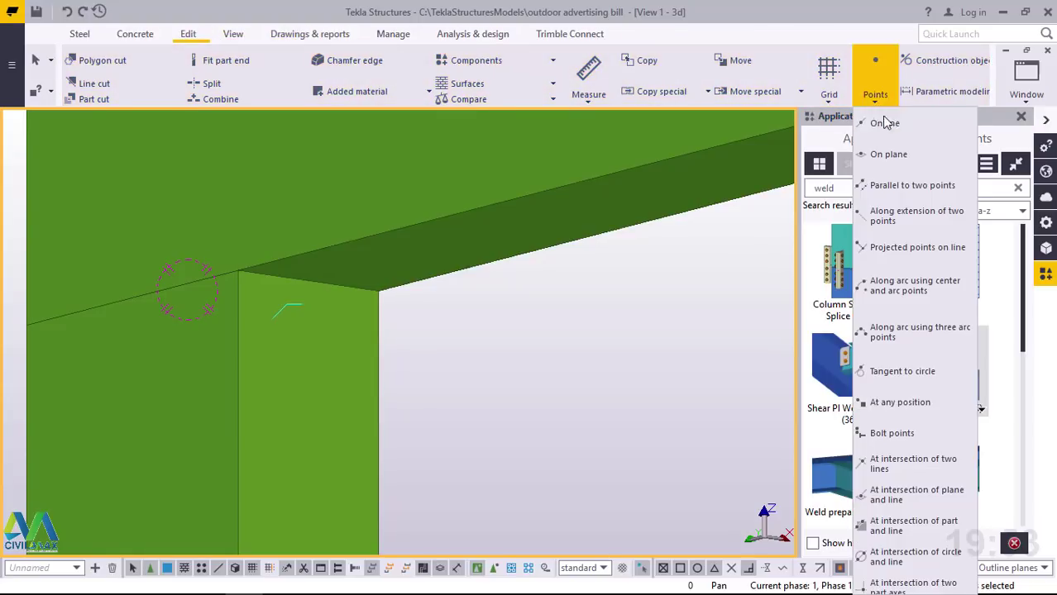
pyautogui.click(884, 123)
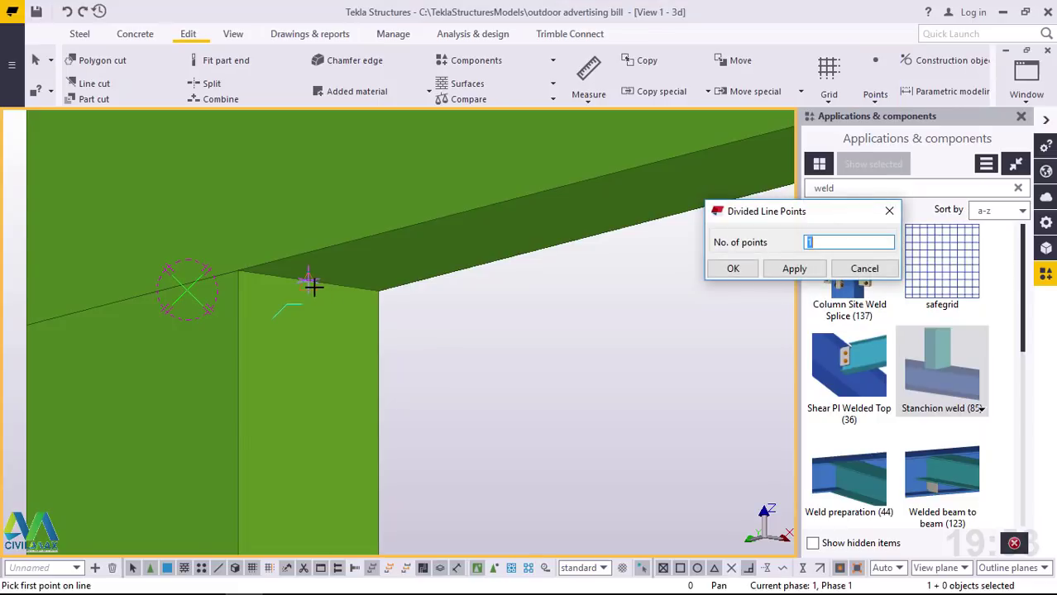
pyautogui.scroll(-5, 347, 272)
pyautogui.click(350, 273)
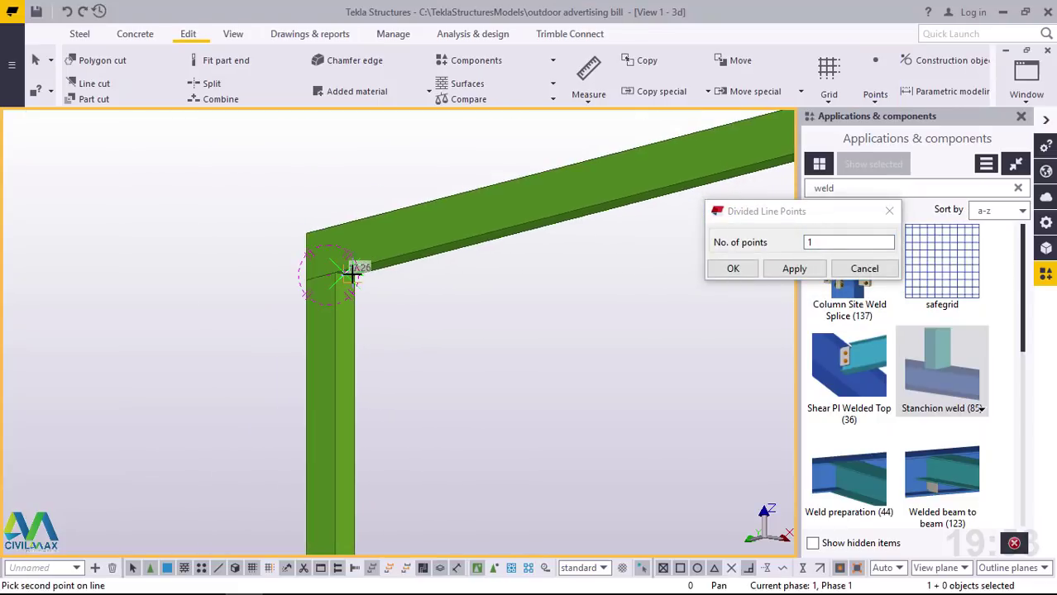
pyautogui.scroll(-8, 351, 274)
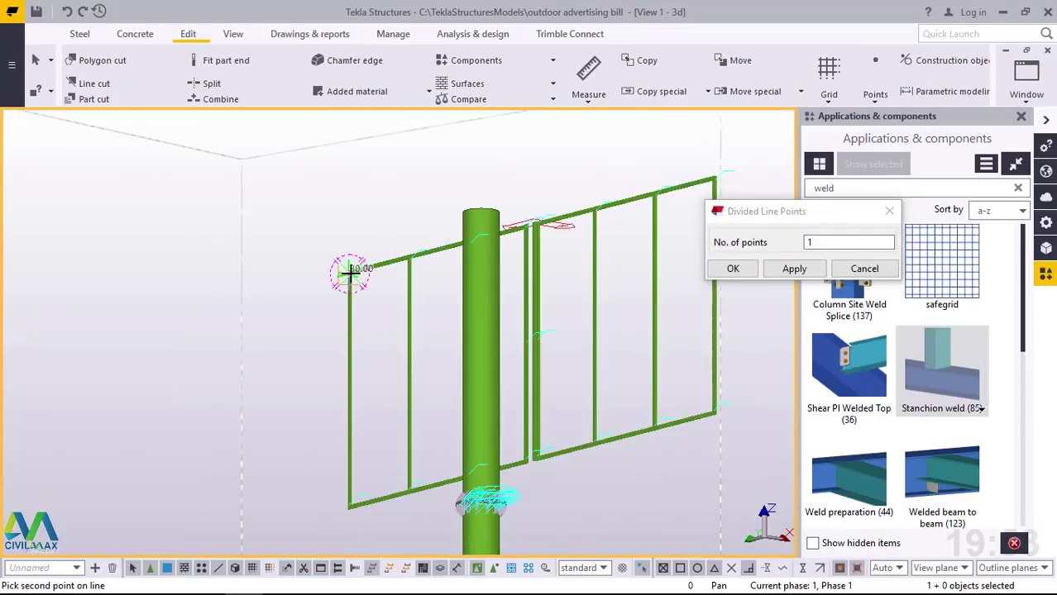
pyautogui.scroll(6, 349, 491)
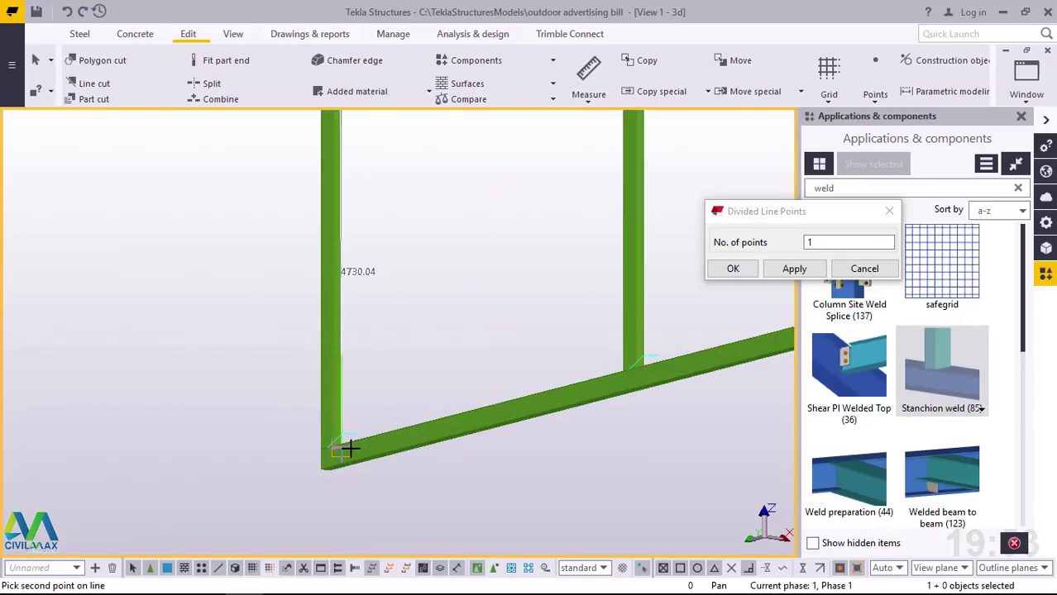
pyautogui.scroll(8, 350, 448)
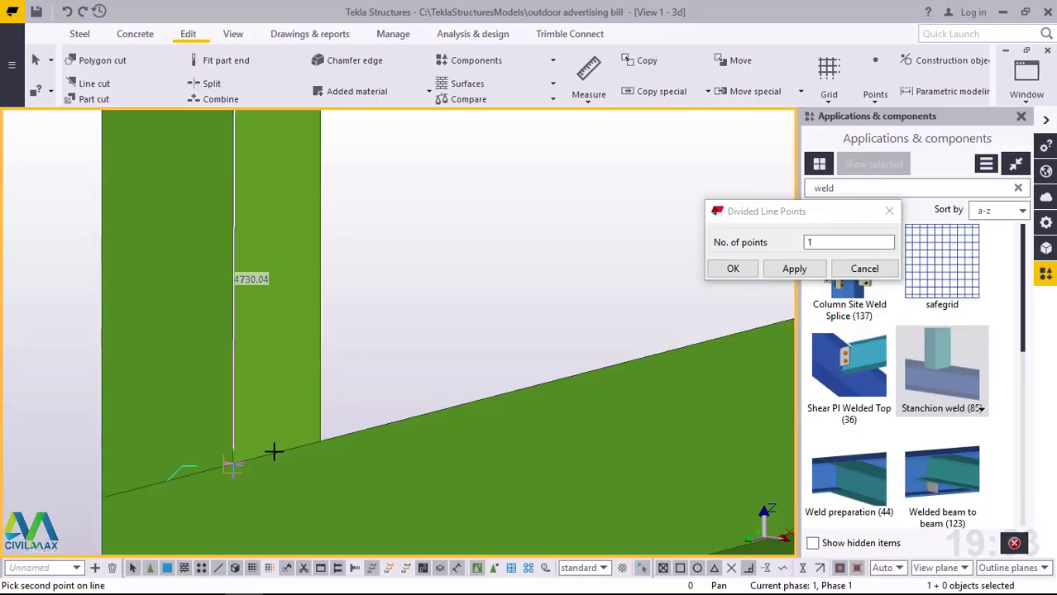
# Show the parts as transparent at the frame's lower end corner and interrupt the line point command
pyautogui.hotkey('ctrl', '2')
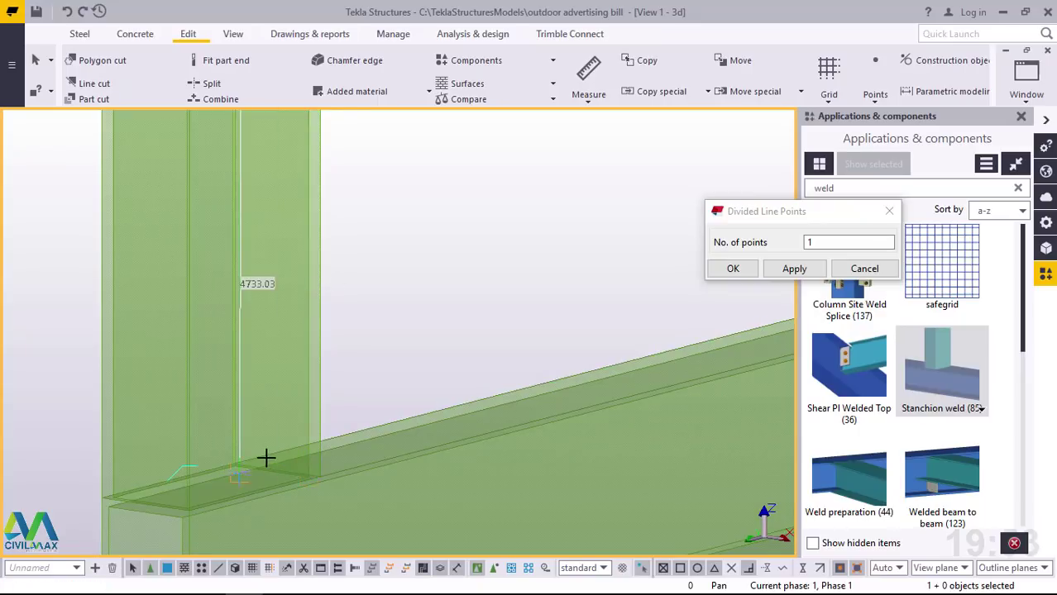
pyautogui.scroll(4, 265, 457)
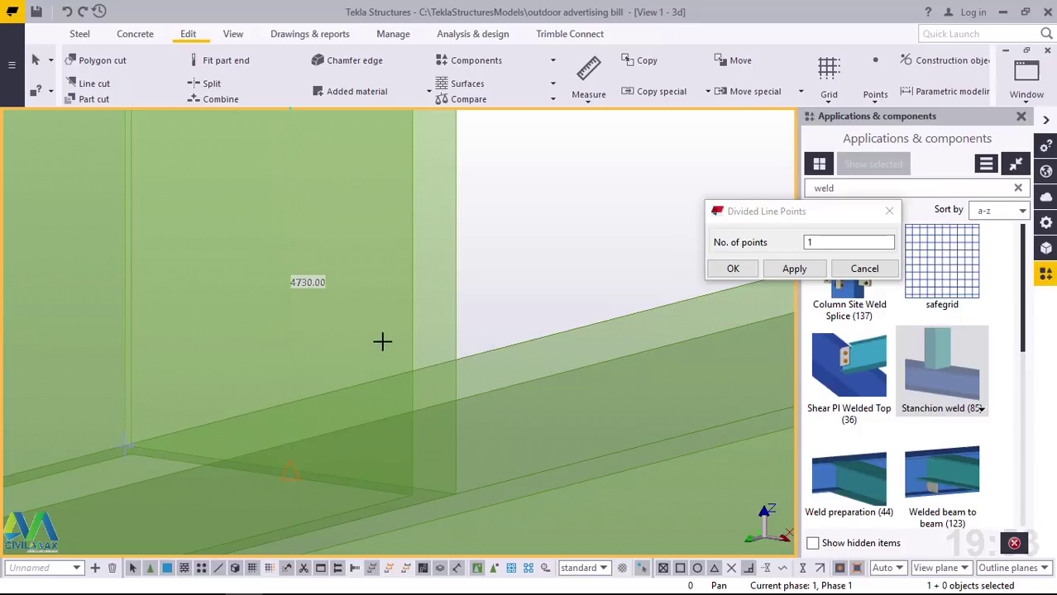
pyautogui.rightClick(355, 260)
pyautogui.click(374, 279)
pyautogui.scroll(-4, 316, 337)
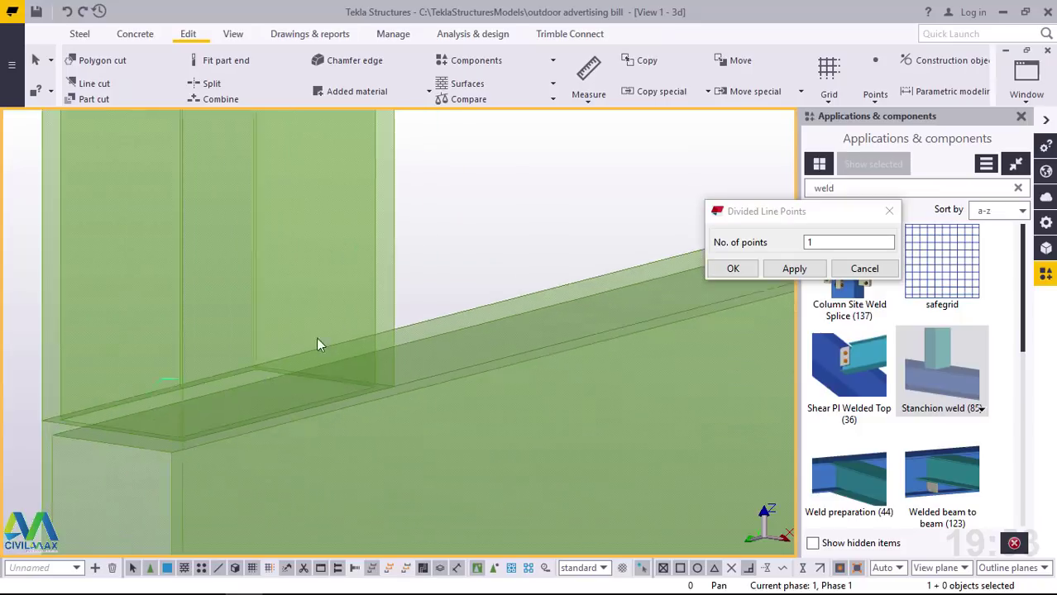
pyautogui.scroll(-4, 281, 412)
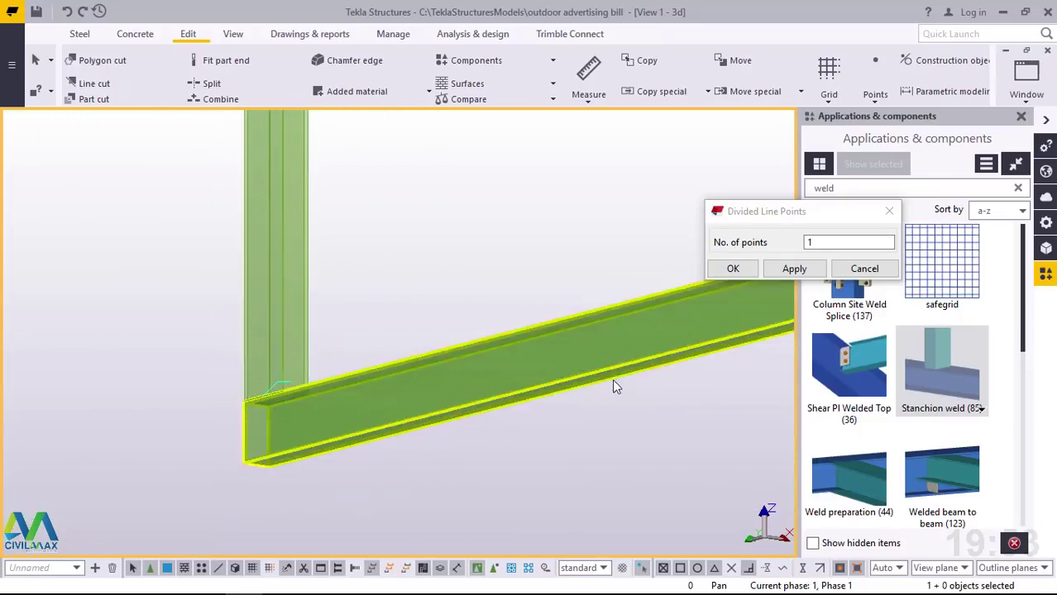
# Close the divided line point settings and view the new point on the end upright from the frame's other side
pyautogui.click(735, 269)
pyautogui.scroll(-10, 286, 399)
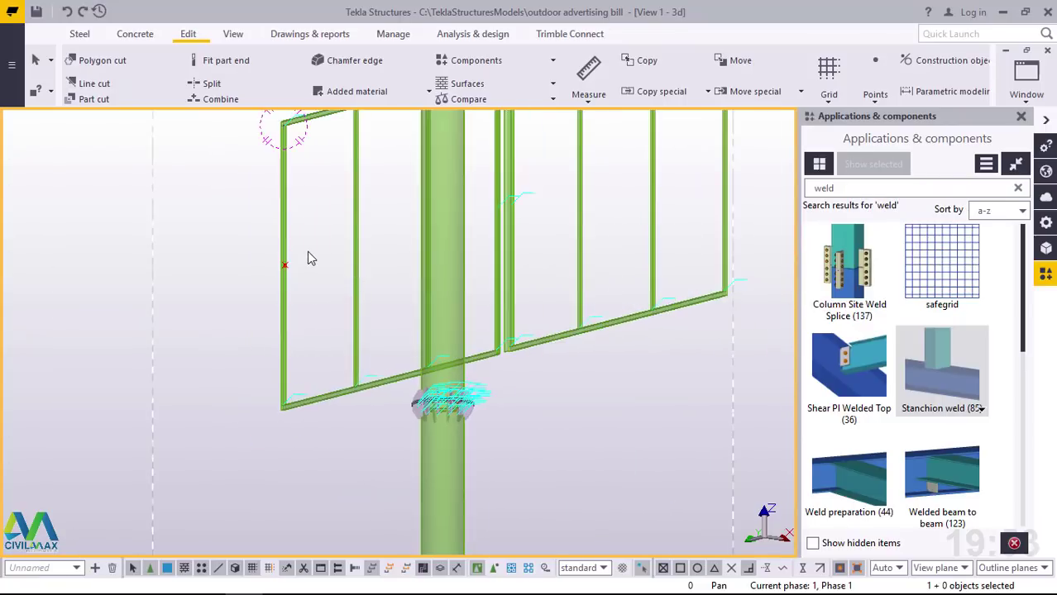
pyautogui.scroll(3, 328, 260)
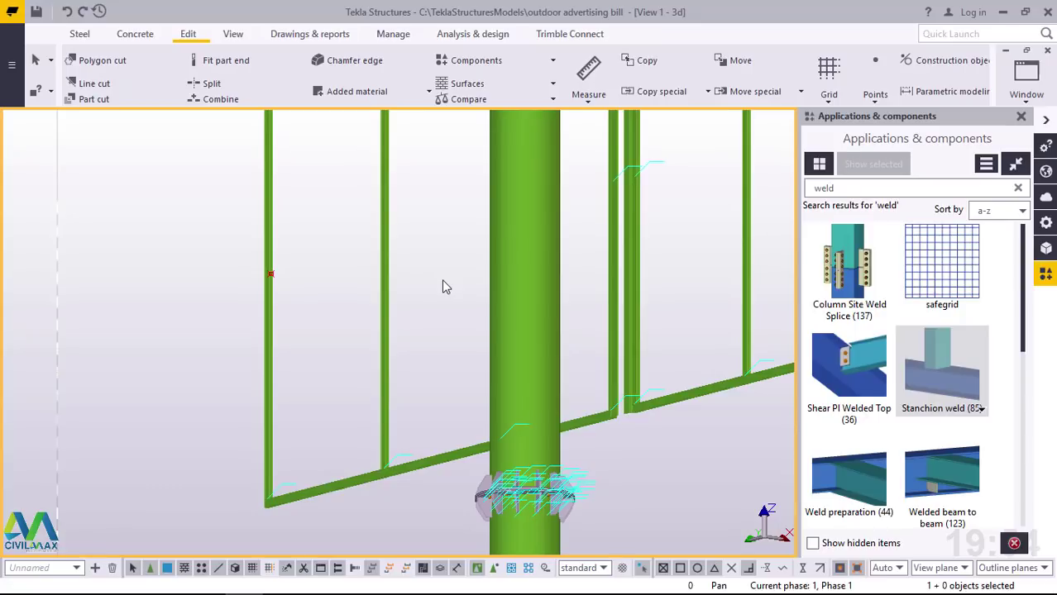
pyautogui.click(233, 34)
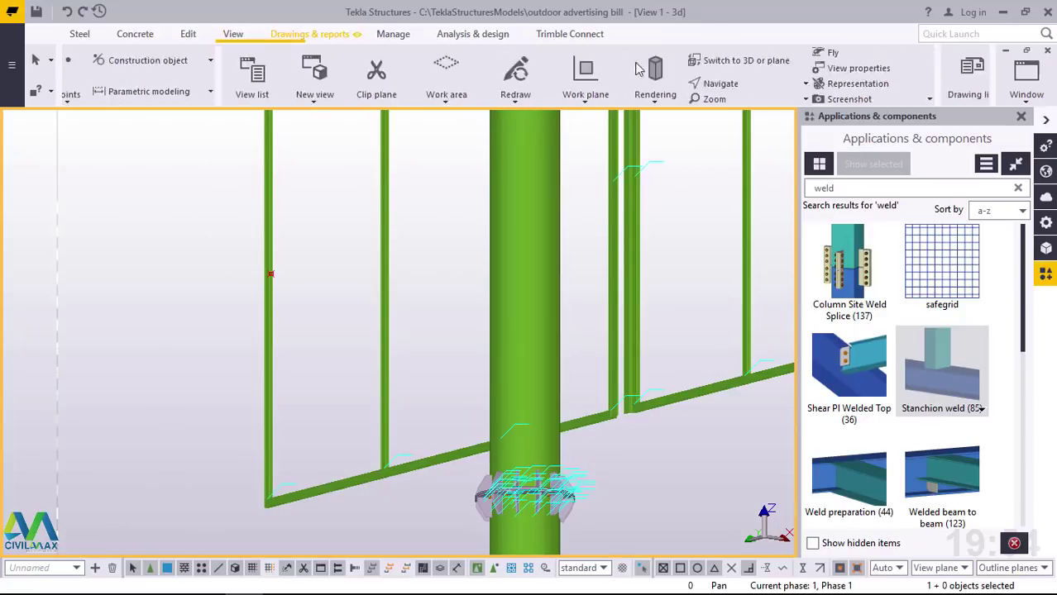
pyautogui.click(586, 86)
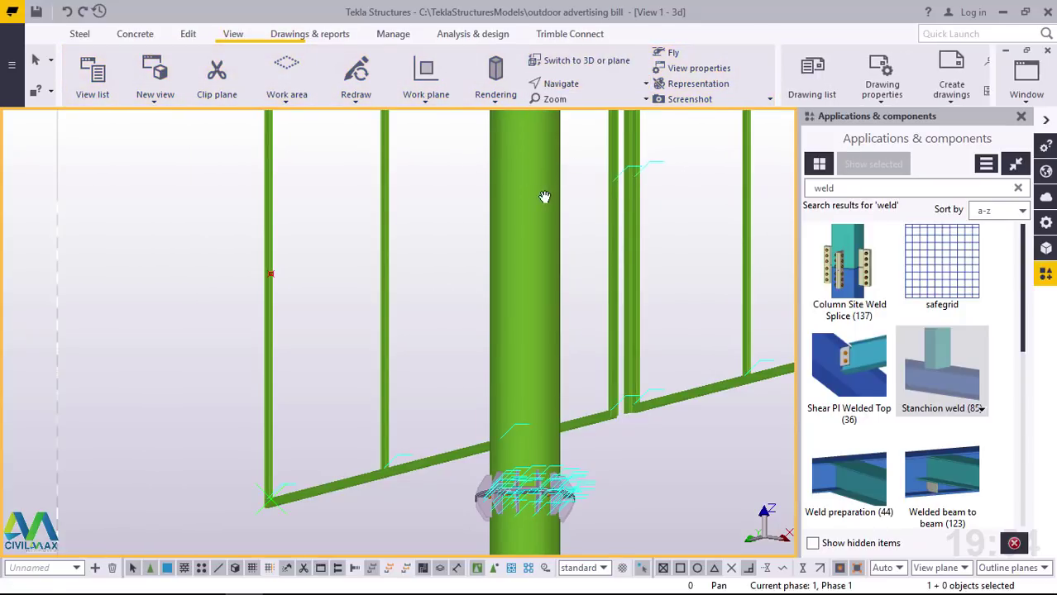
pyautogui.keyDown('ctrl'); pyautogui.moveTo(540, 188); pyautogui.dragTo(559, 321, button='middle'); pyautogui.keyUp('ctrl')
pyautogui.scroll(-5, 501, 375)
pyautogui.scroll(-4, 511, 361)
pyautogui.scroll(7, 406, 260)
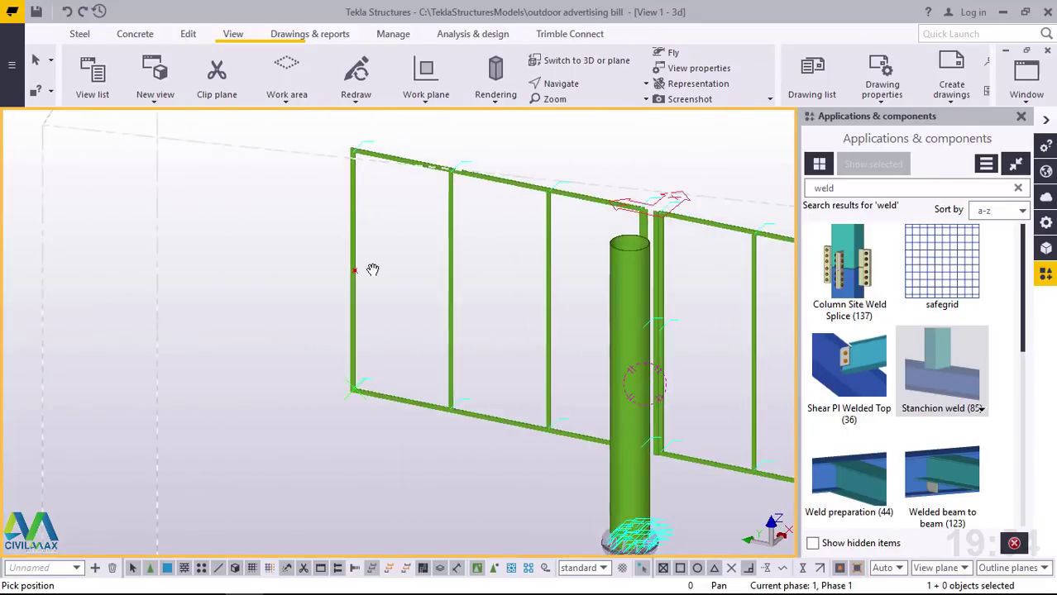
pyautogui.scroll(10, 373, 269)
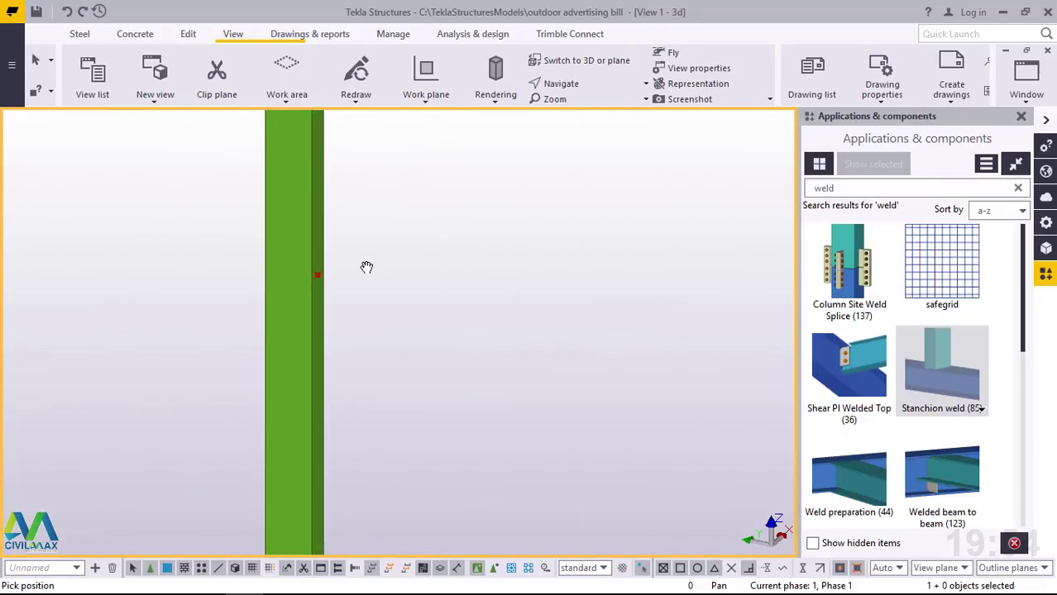
pyautogui.rightClick(424, 227)
pyautogui.click(467, 236)
# Select the division point at mid-height on the end upright for copying
pyautogui.scroll(4, 326, 285)
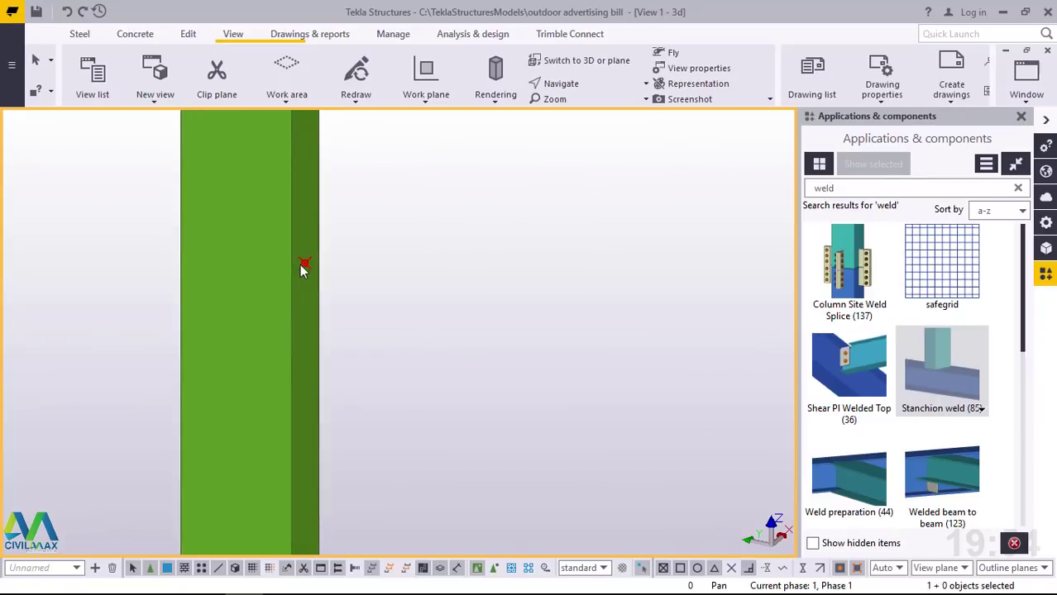
pyautogui.scroll(2, 306, 263)
pyautogui.scroll(-4, 311, 262)
pyautogui.click(313, 259)
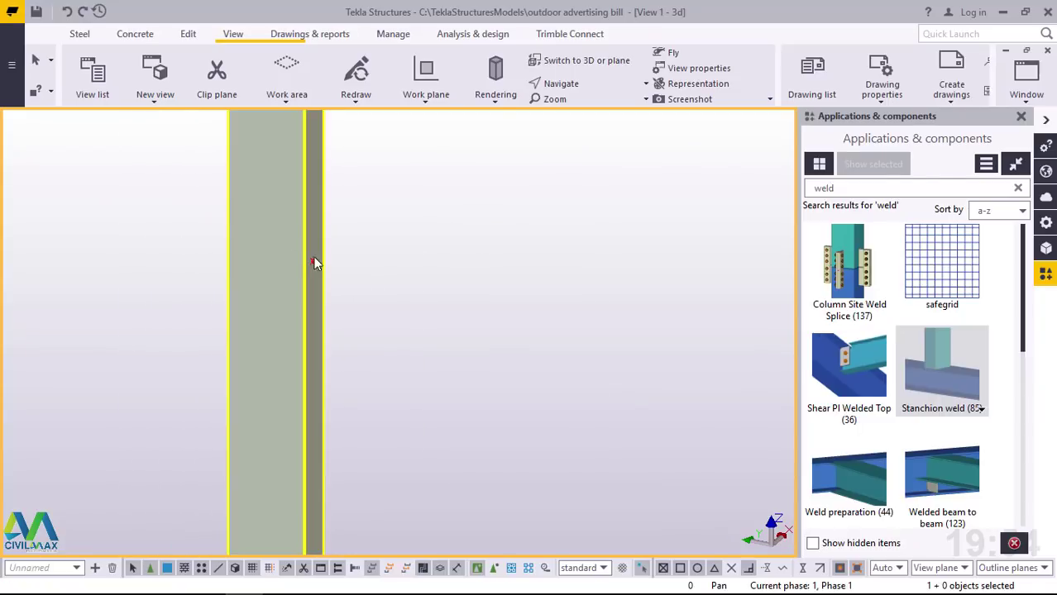
pyautogui.scroll(3, 313, 263)
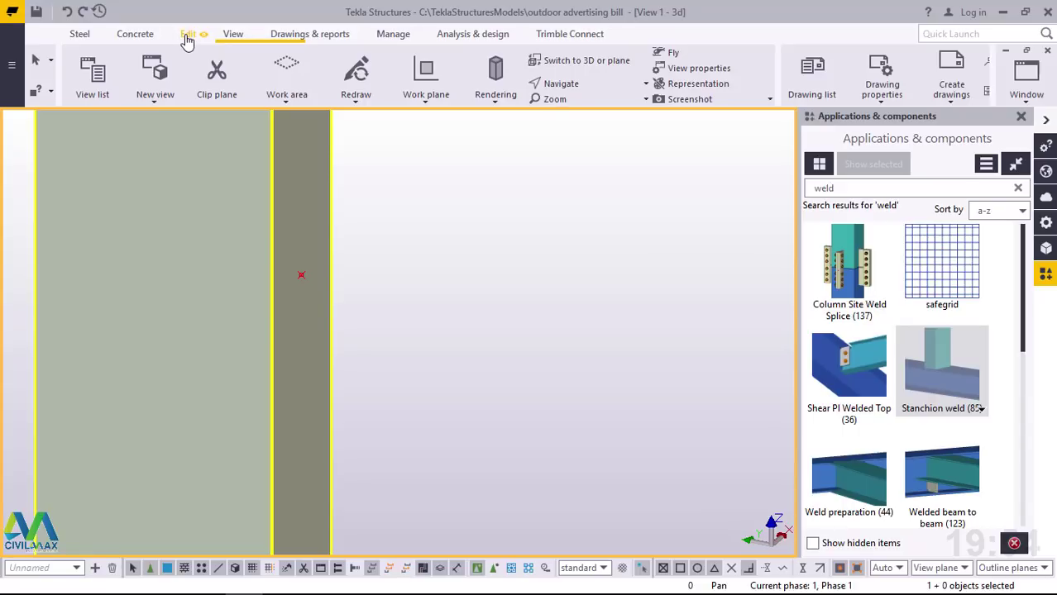
pyautogui.click(188, 37)
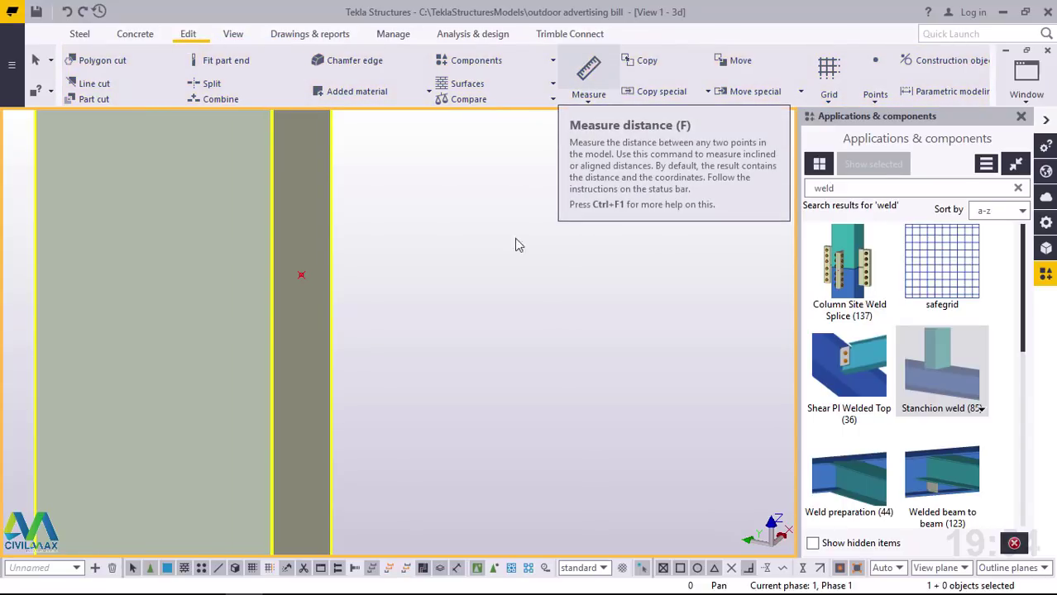
pyautogui.click(415, 294)
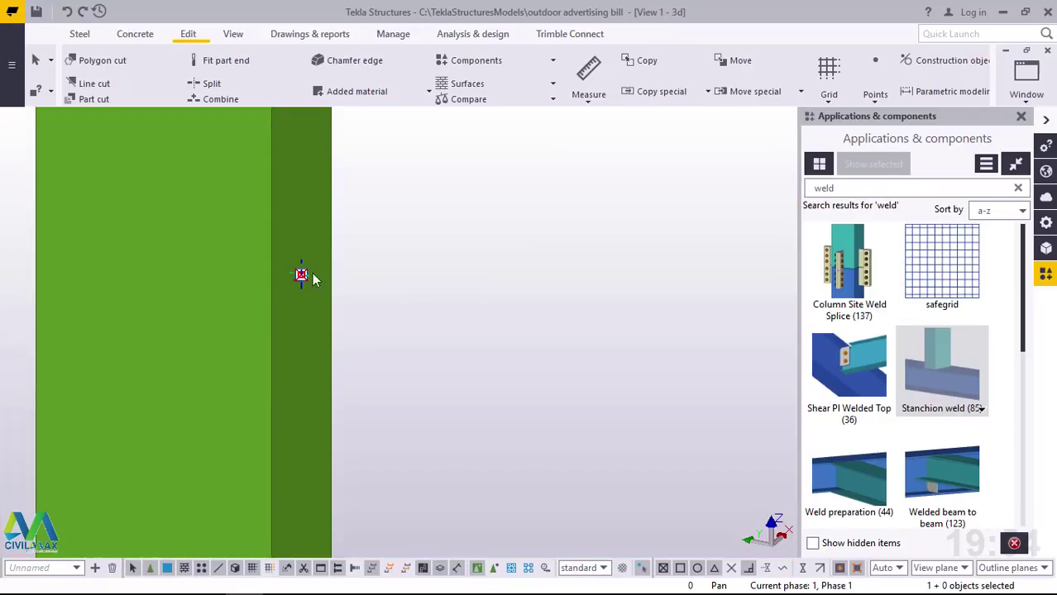
pyautogui.rightClick(460, 178)
pyautogui.click(517, 250)
# Copy the division point from the end upright's upper inner corner joint to the matching corner of the upright at the central gap
pyautogui.scroll(-2, 343, 424)
pyautogui.scroll(-5, 339, 427)
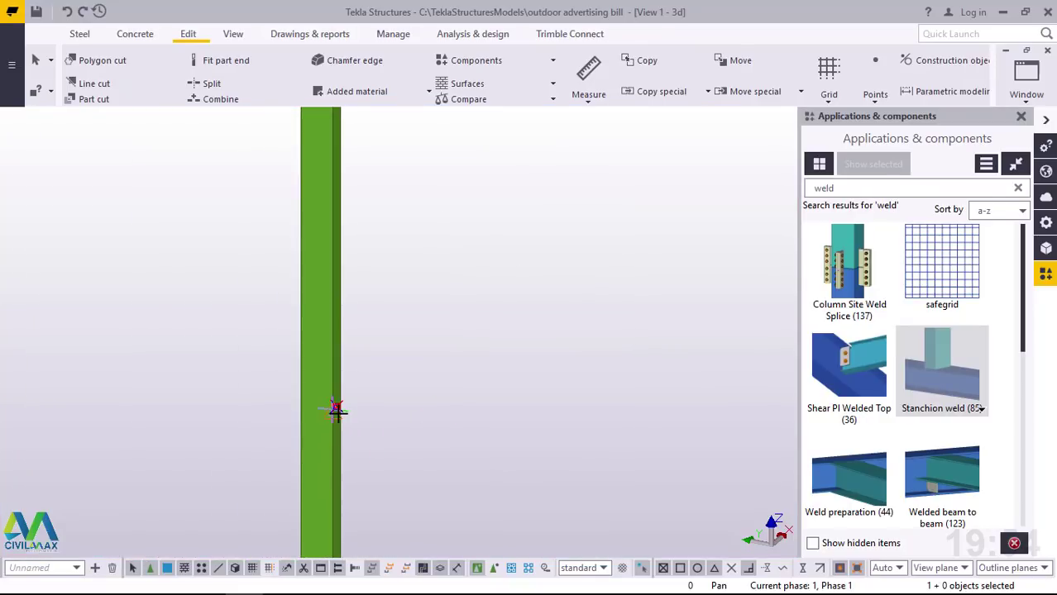
pyautogui.scroll(-2, 339, 410)
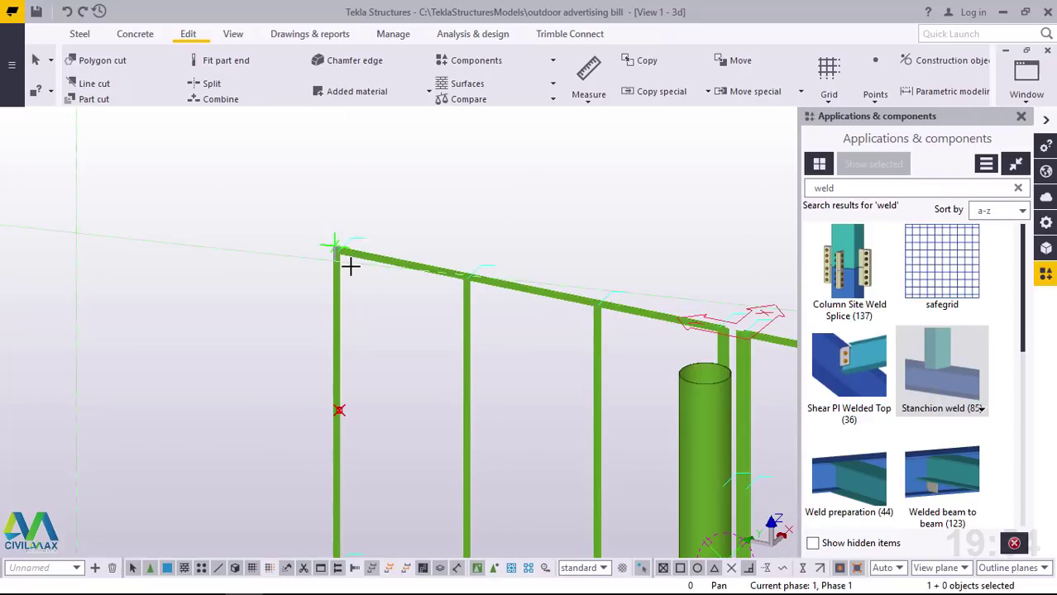
pyautogui.scroll(6, 350, 265)
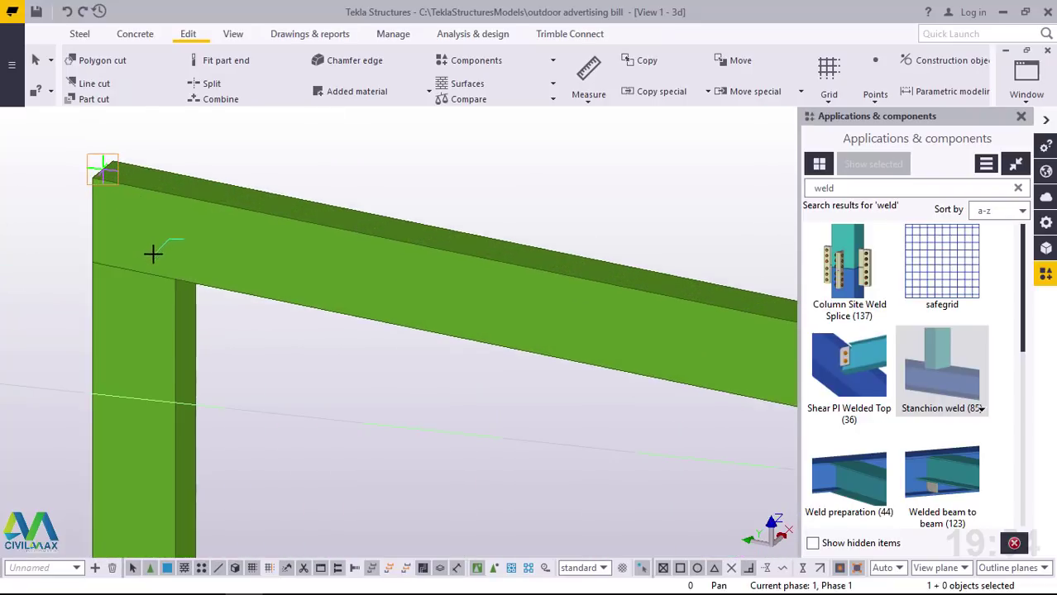
pyautogui.scroll(2, 166, 272)
pyautogui.hotkey('ctrl', 'c')
pyautogui.scroll(2, 165, 297)
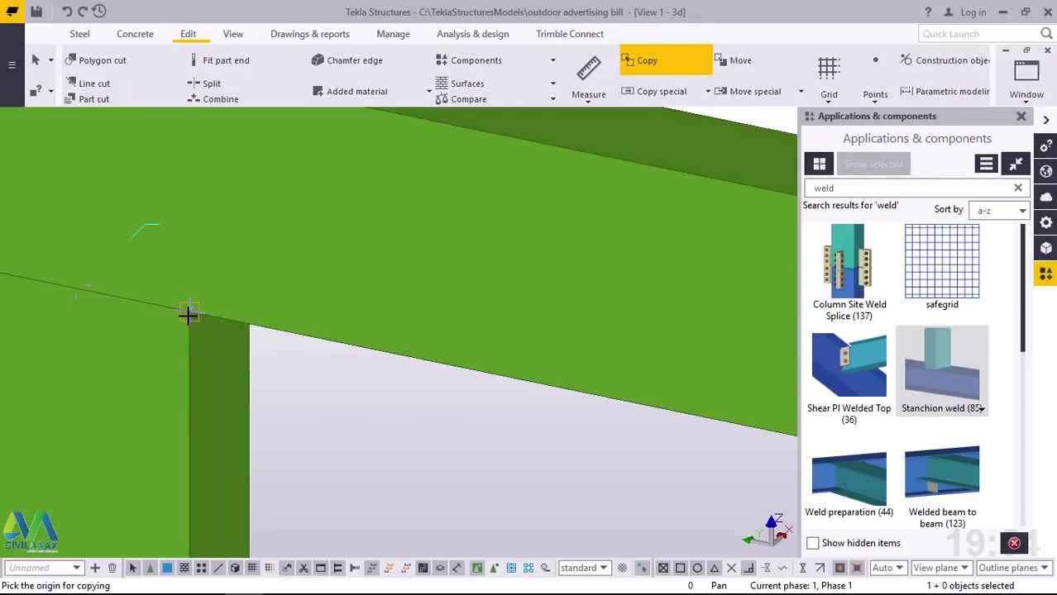
pyautogui.click(181, 293)
pyautogui.scroll(-6, 169, 277)
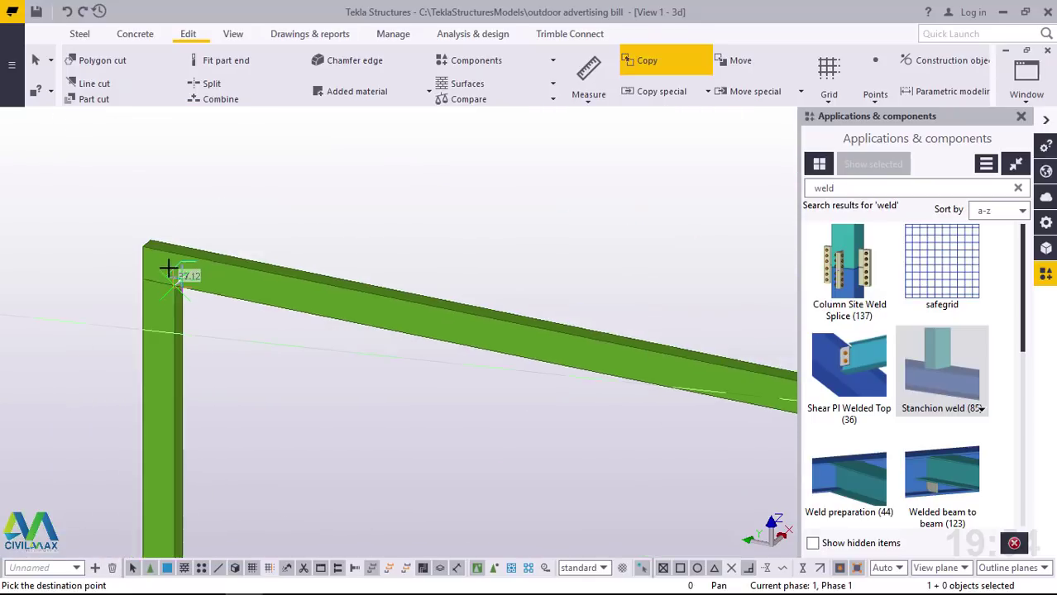
pyautogui.scroll(8, 590, 366)
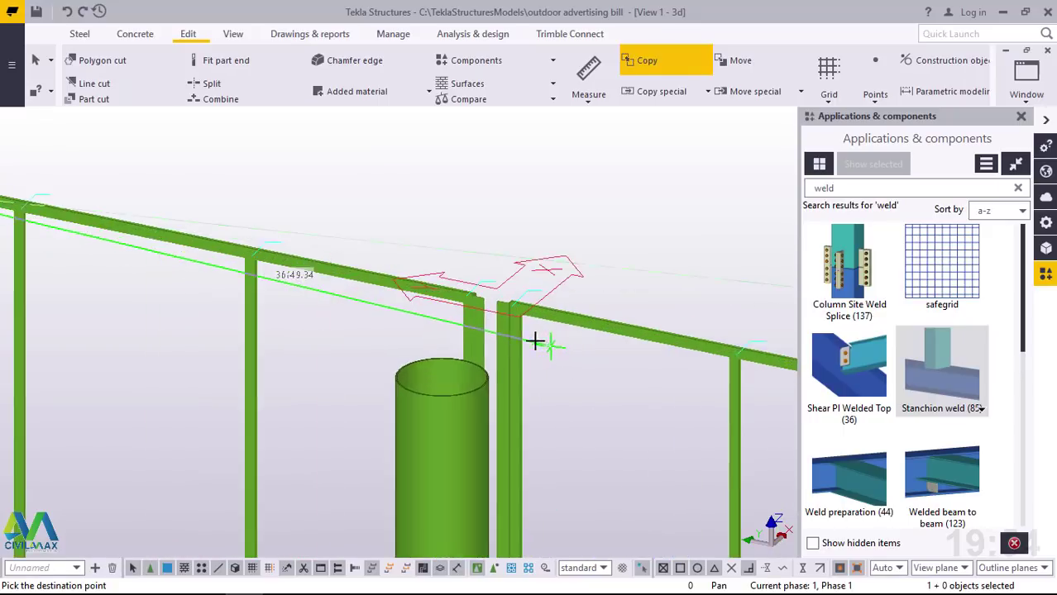
pyautogui.scroll(4, 405, 281)
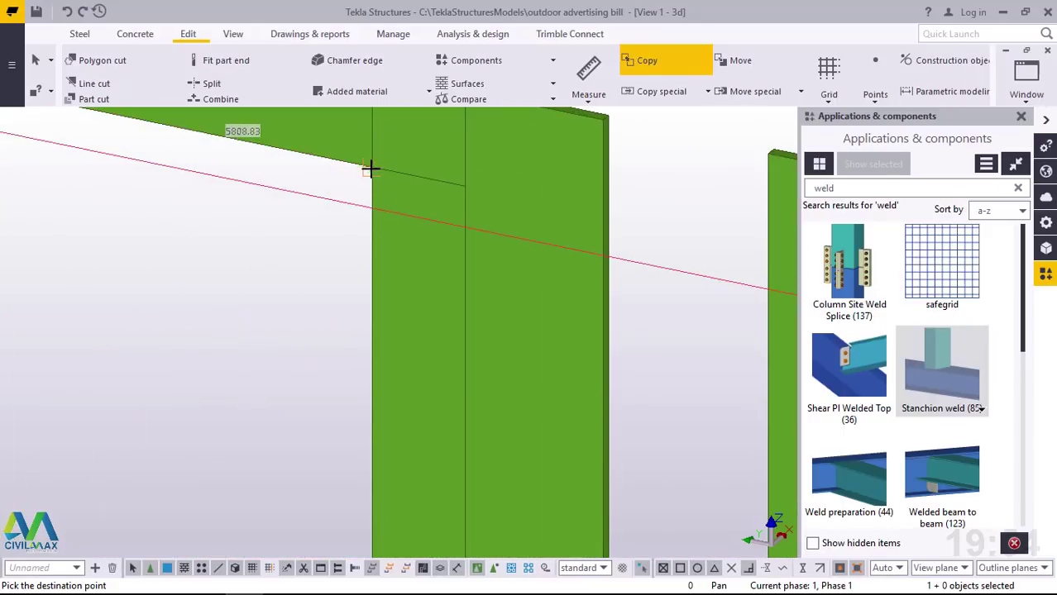
pyautogui.rightClick(410, 169)
pyautogui.click(446, 178)
# View the frame from its opposite side and locate the copied point on the upright at the central gap
pyautogui.scroll(-2, 459, 207)
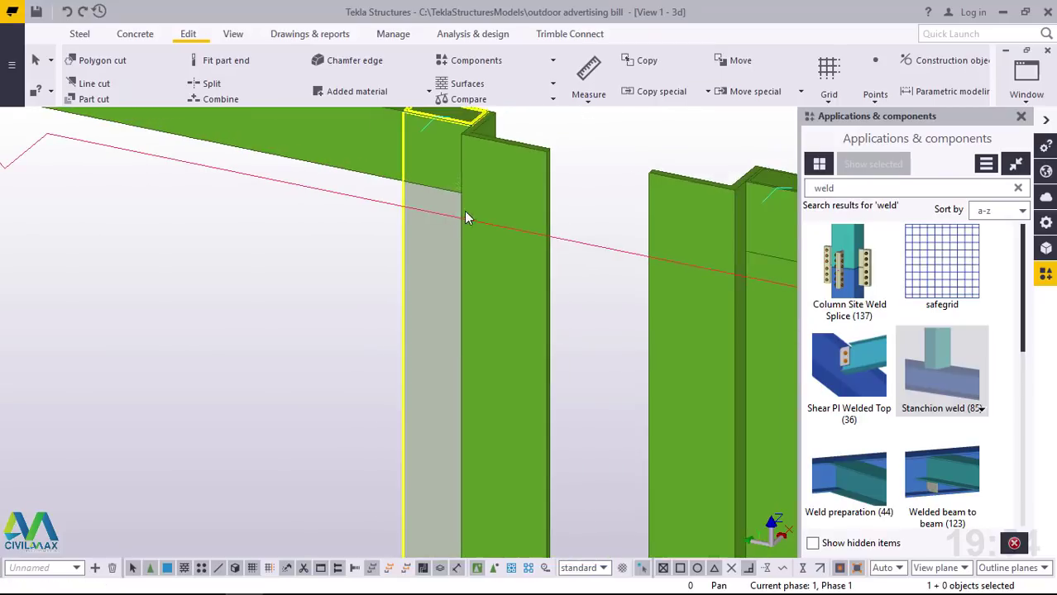
pyautogui.scroll(-4, 465, 218)
pyautogui.click(234, 34)
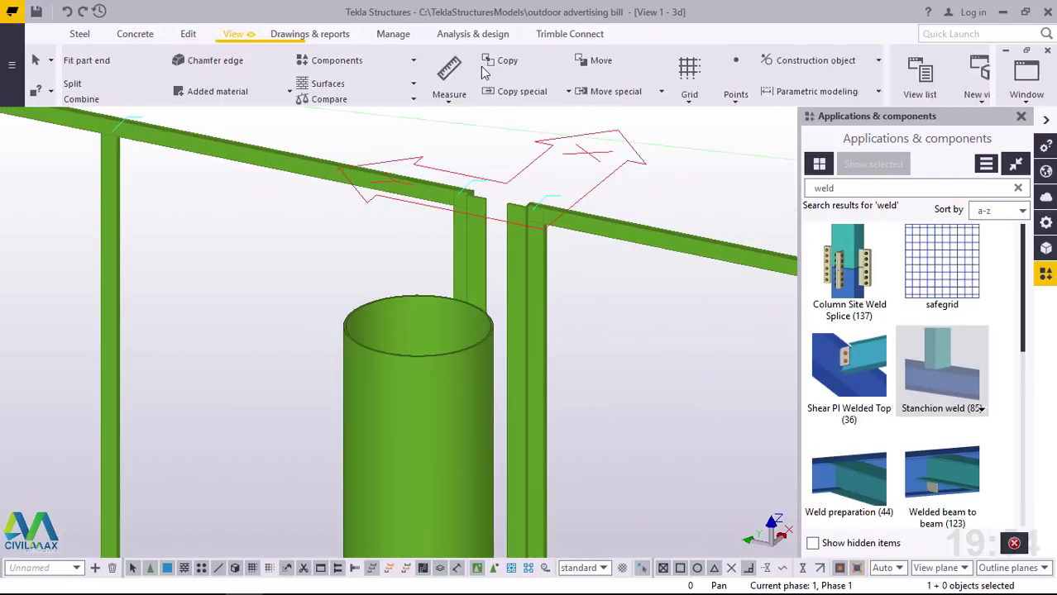
pyautogui.click(560, 85)
pyautogui.click(582, 106)
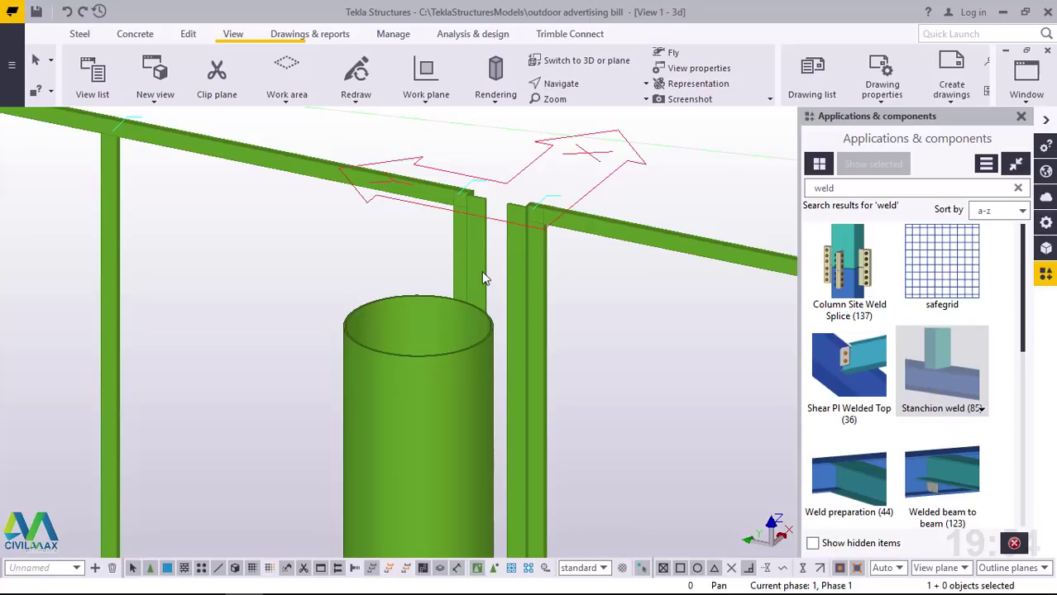
pyautogui.moveTo(482, 273); pyautogui.dragTo(517, 504)
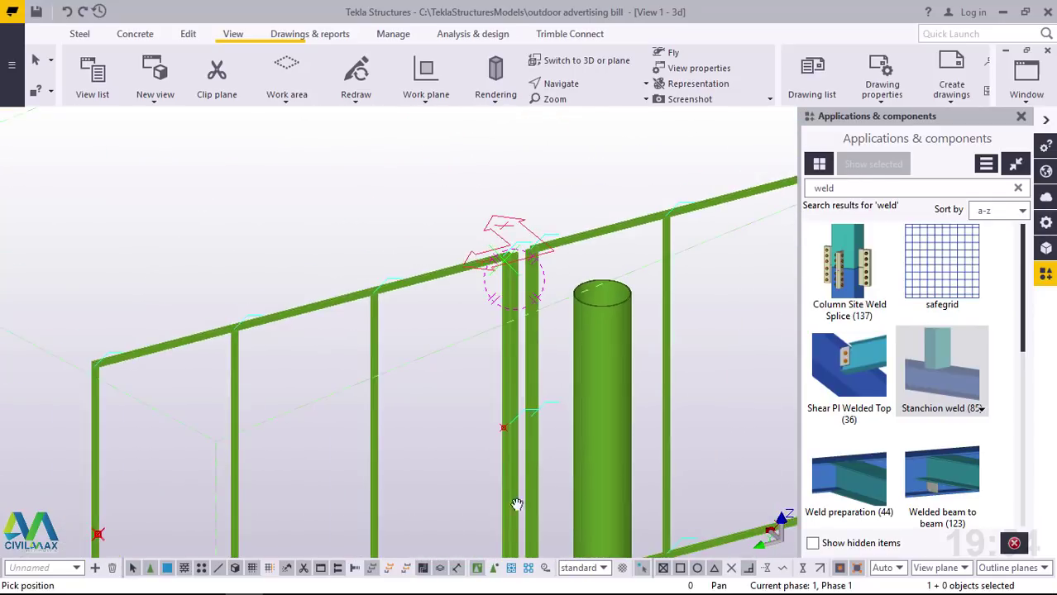
pyautogui.scroll(3, 516, 503)
pyautogui.rightClick(412, 236)
pyautogui.click(420, 243)
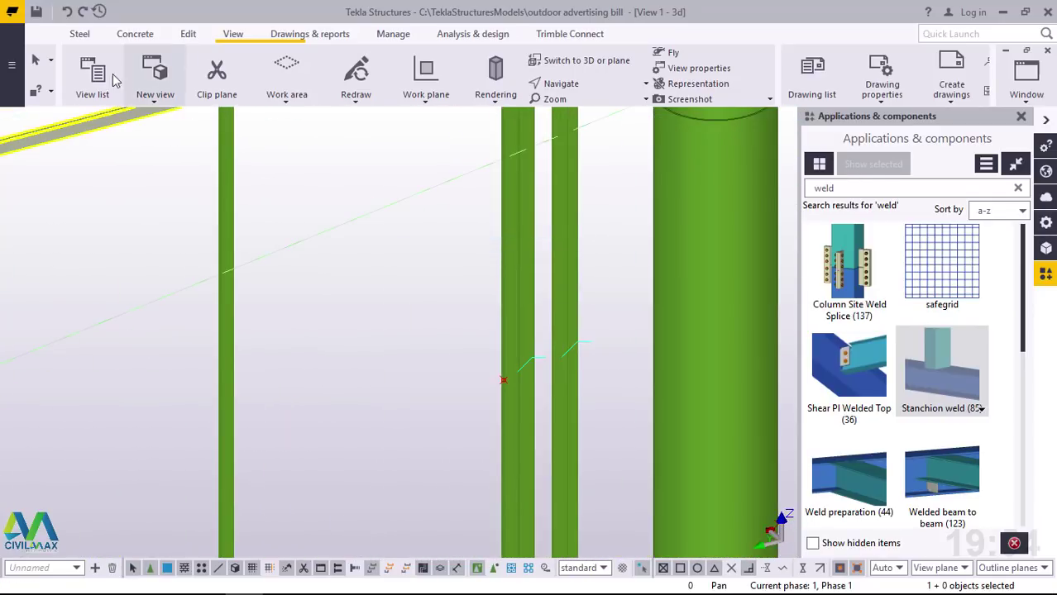
# Model a horizontal steel beam from the copied point on the central gap upright to the division point on the end upright
pyautogui.click(79, 34)
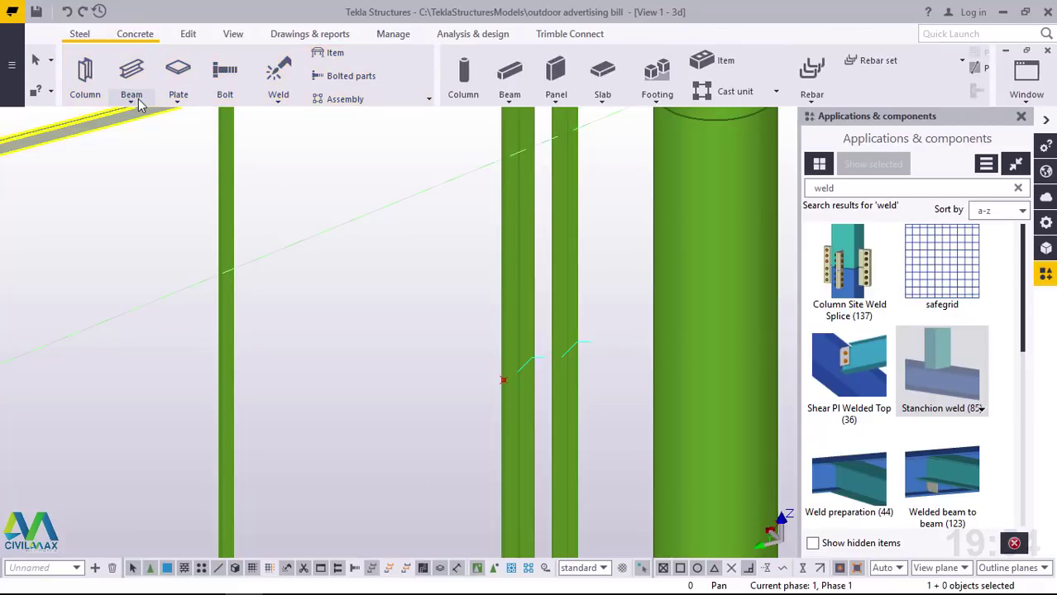
pyautogui.click(138, 103)
pyautogui.click(161, 136)
pyautogui.scroll(3, 503, 378)
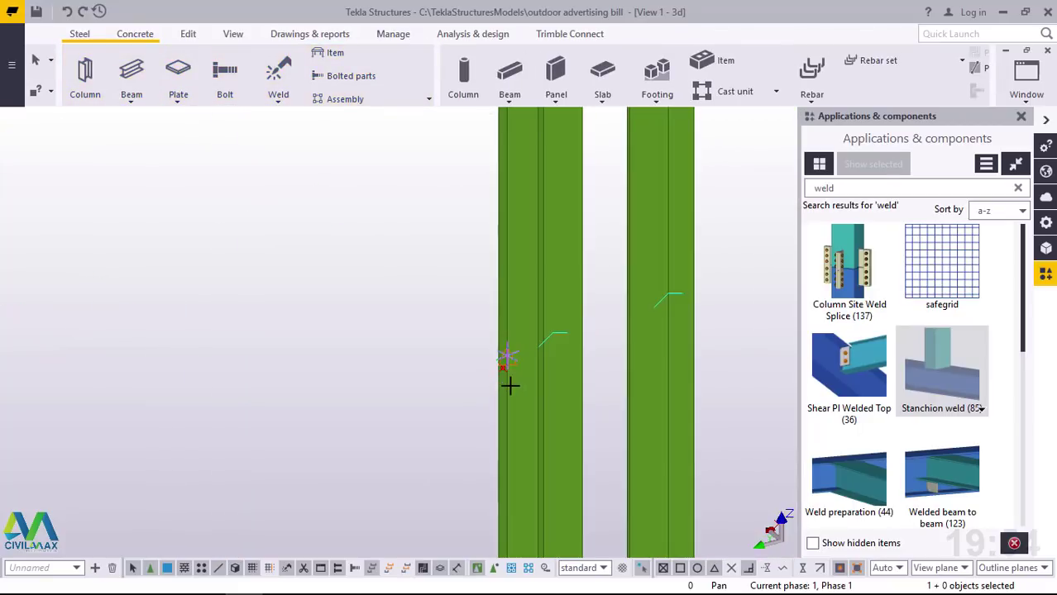
pyautogui.scroll(5, 510, 383)
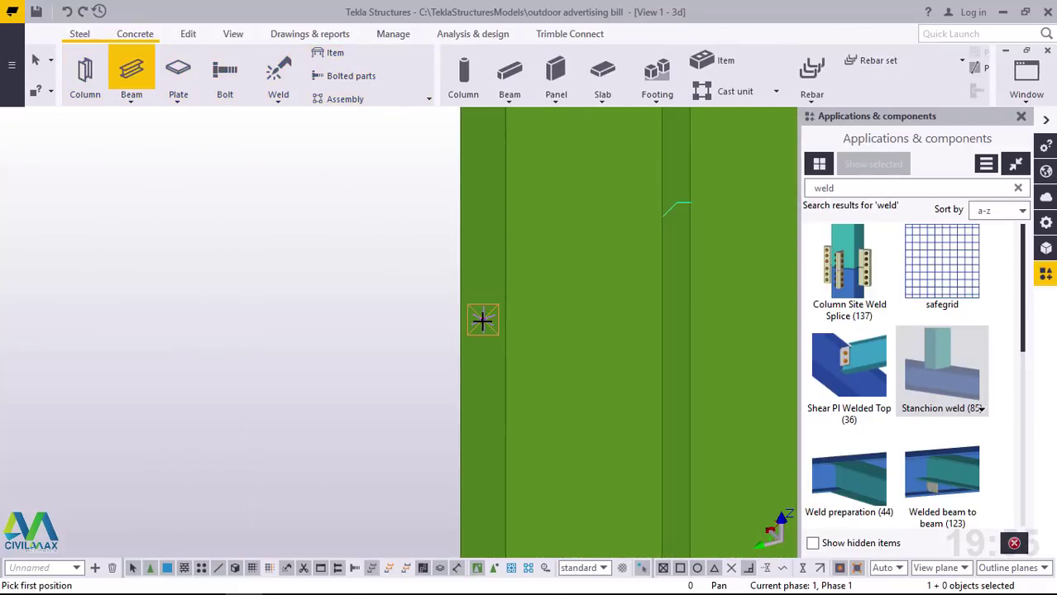
pyautogui.click(586, 310)
pyautogui.scroll(-8, 588, 305)
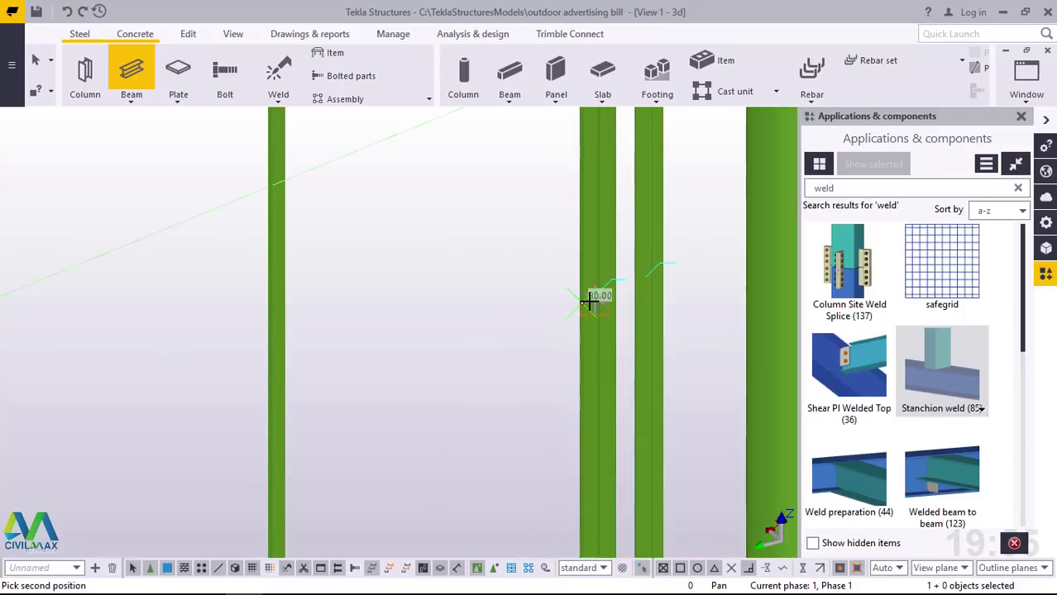
pyautogui.scroll(-3, 586, 303)
pyautogui.scroll(10, 362, 365)
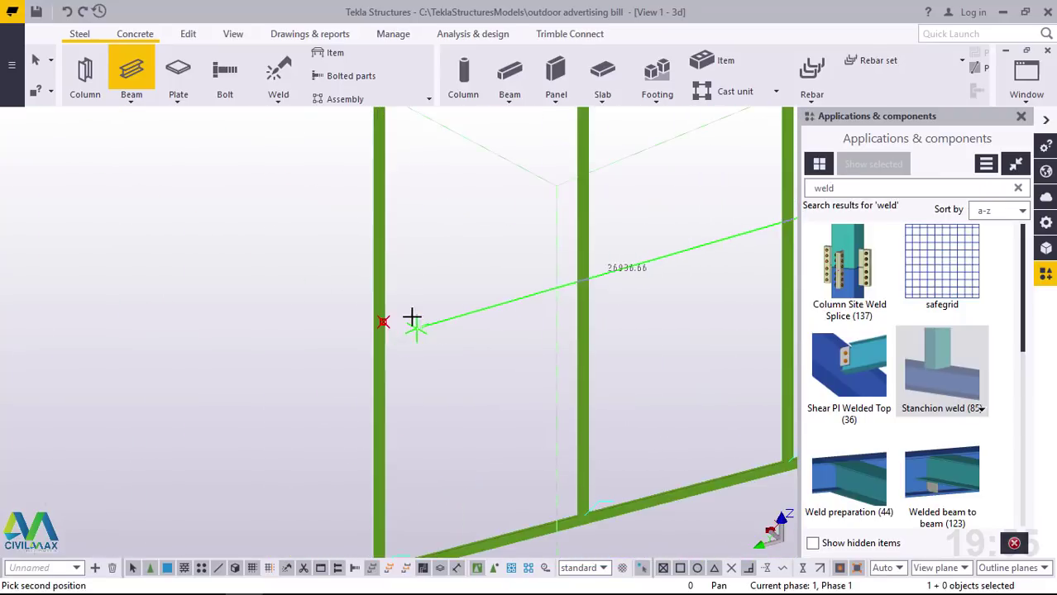
pyautogui.scroll(4, 382, 321)
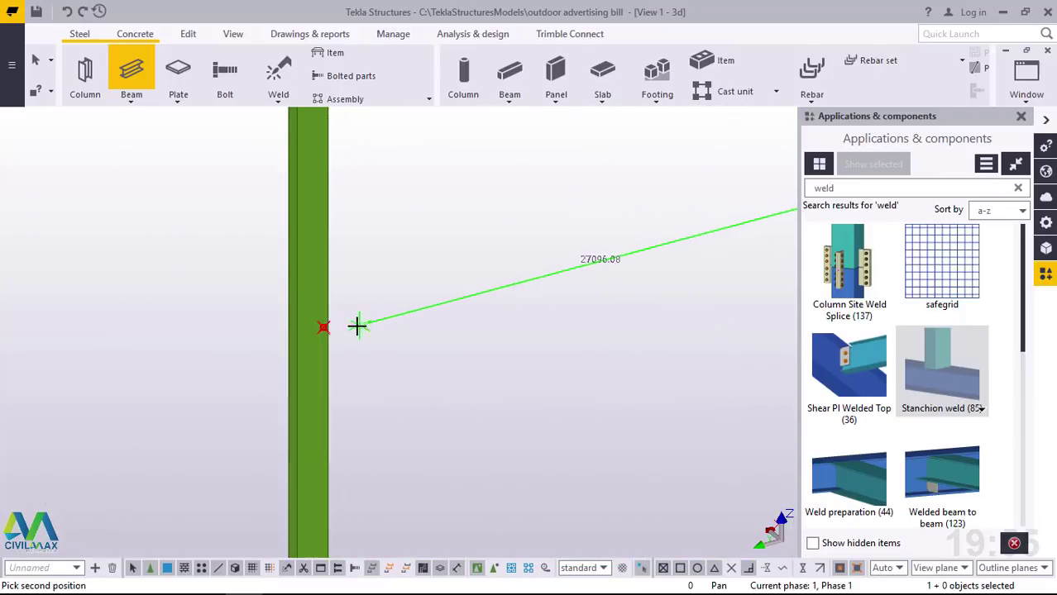
pyautogui.click(313, 330)
pyautogui.rightClick(420, 225)
pyautogui.click(464, 229)
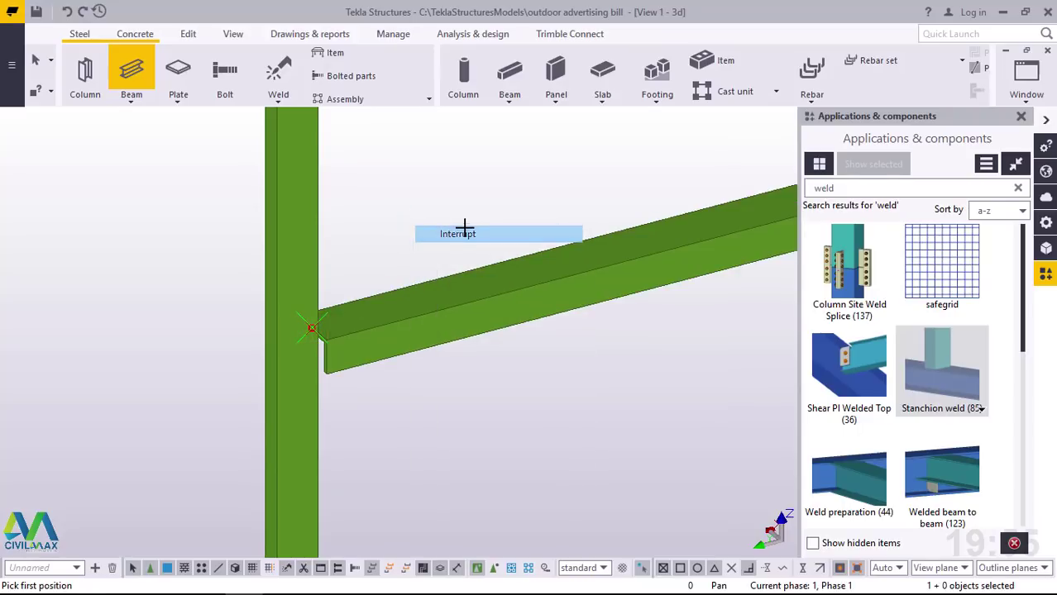
# Examine where the new horizontal beam crosses the intermediate uprights along the frame panel
pyautogui.click(280, 381)
pyautogui.scroll(-4, 283, 383)
pyautogui.scroll(5, 629, 282)
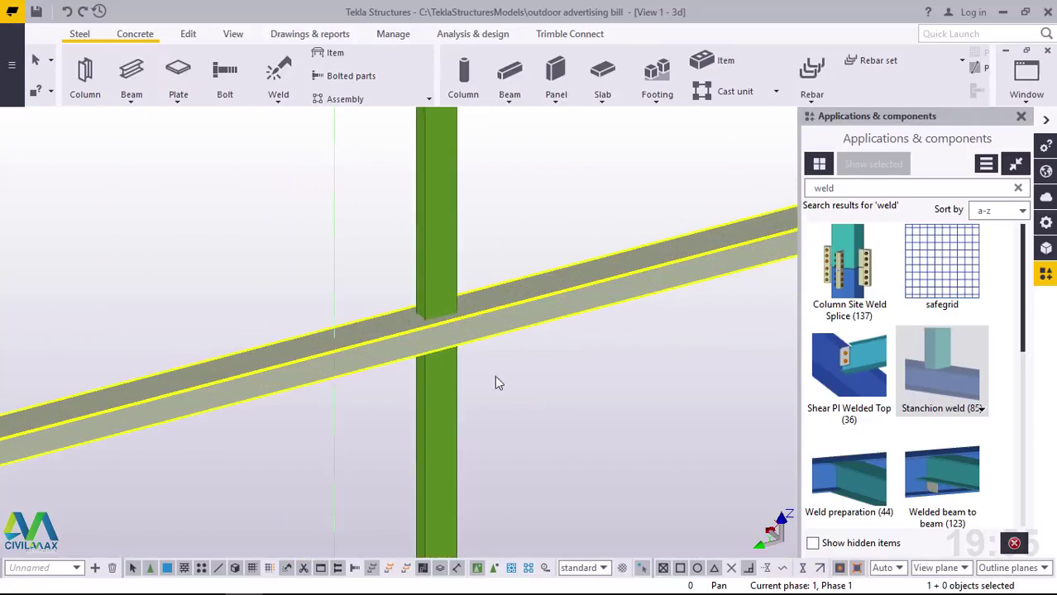
pyautogui.scroll(-3, 355, 430)
pyautogui.scroll(-4, 405, 399)
pyautogui.scroll(3, 685, 296)
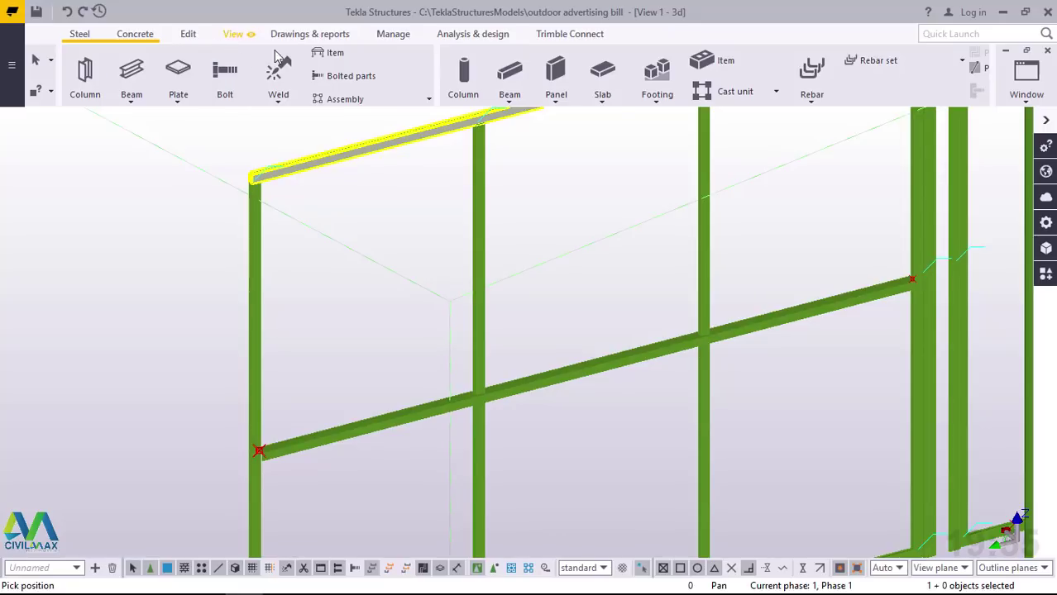
# End the beam command and open the properties of the new horizontal beam at its joint with the upright
pyautogui.keyDown('ctrl'); pyautogui.moveTo(497, 400); pyautogui.dragTo(335, 421, button='middle'); pyautogui.keyUp('ctrl')
pyautogui.scroll(8, 366, 282)
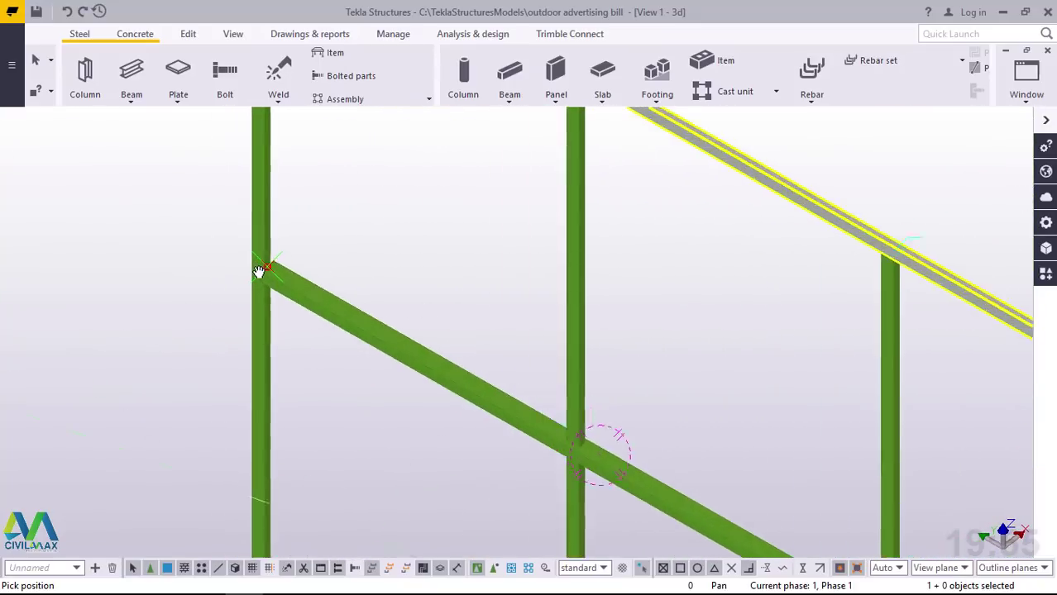
pyautogui.rightClick(409, 204)
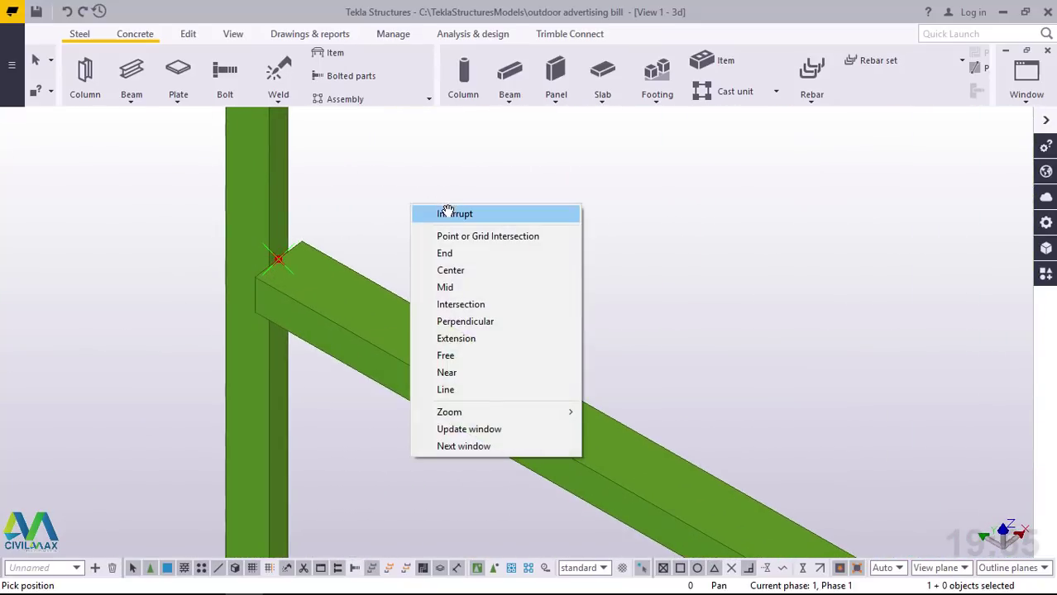
pyautogui.click(447, 212)
pyautogui.scroll(3, 342, 248)
pyautogui.click(250, 311)
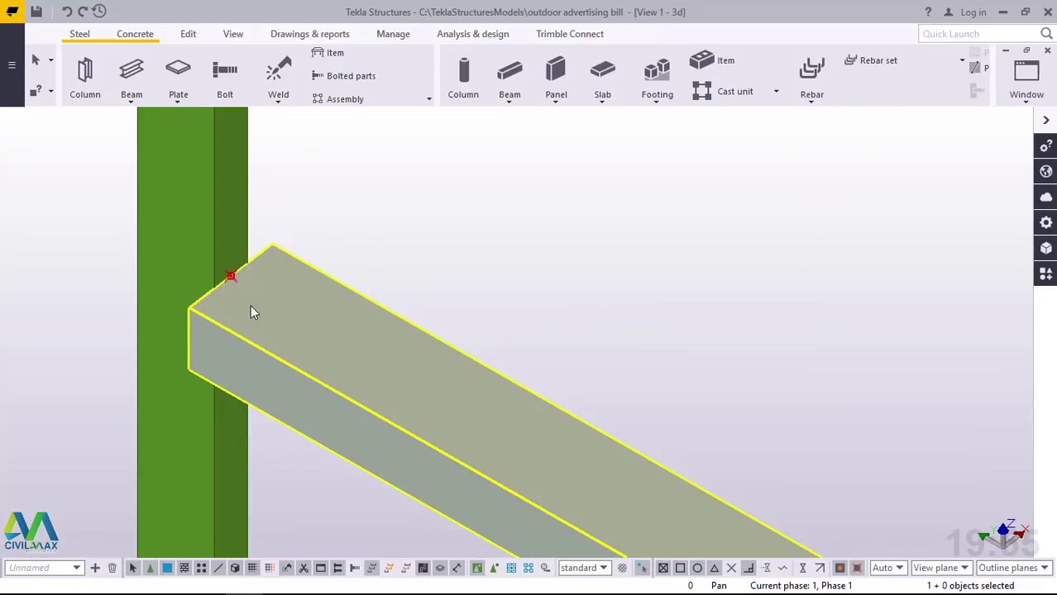
pyautogui.doubleClick(308, 306)
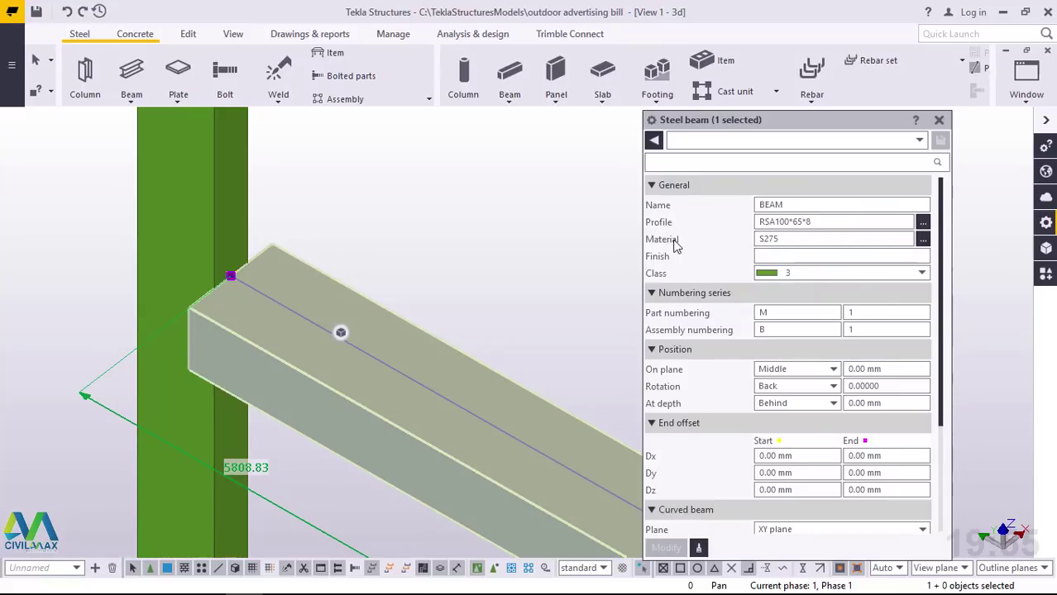
# Change the horizontal beam's profile to the rectangular hollow section RHS80*40*3.0 and apply it to the model
pyautogui.click(923, 225)
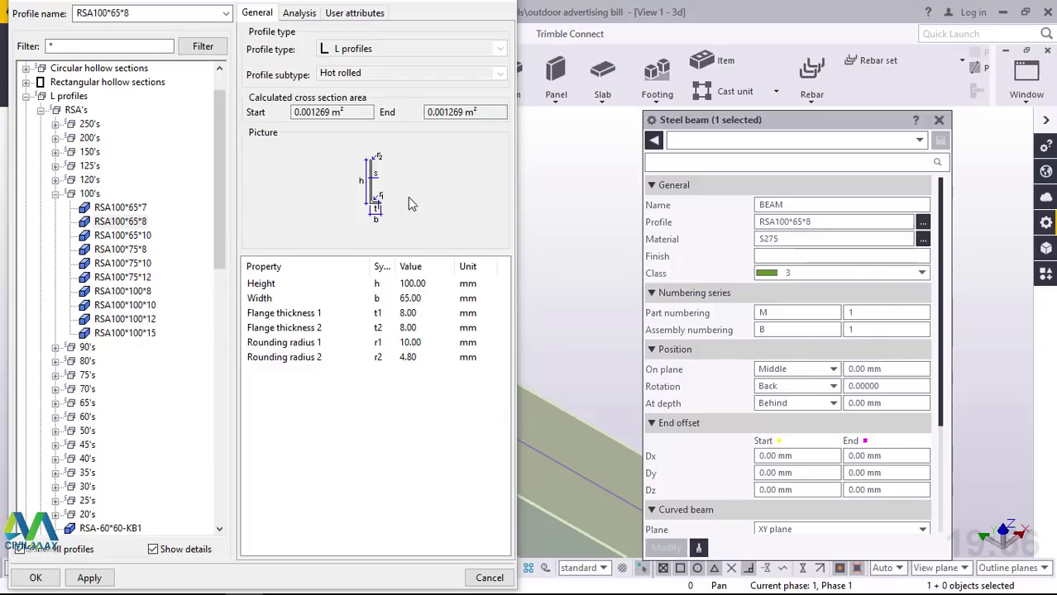
pyautogui.click(55, 194)
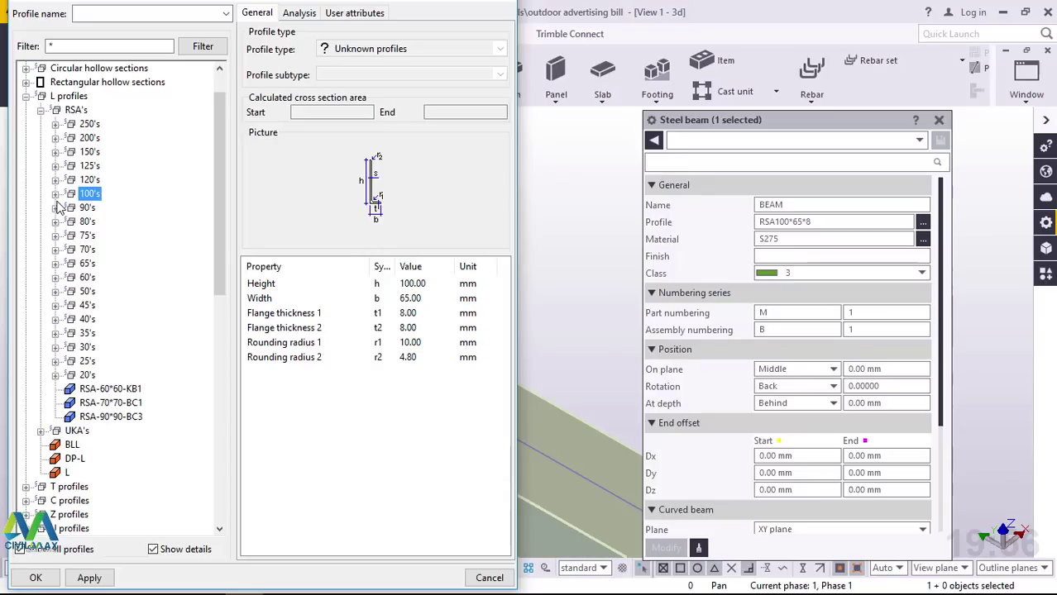
pyautogui.click(28, 97)
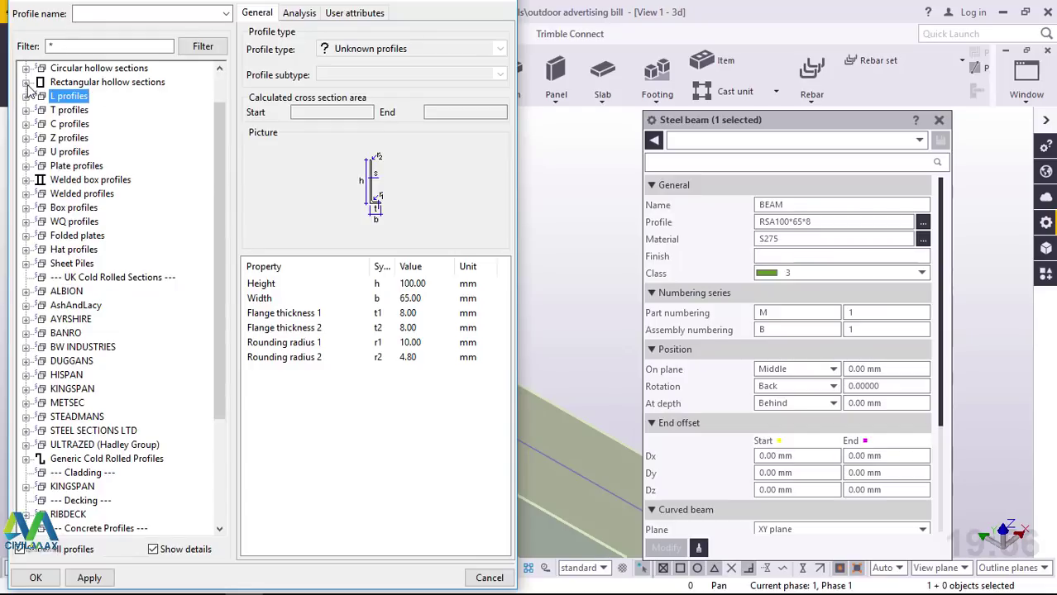
pyautogui.click(27, 83)
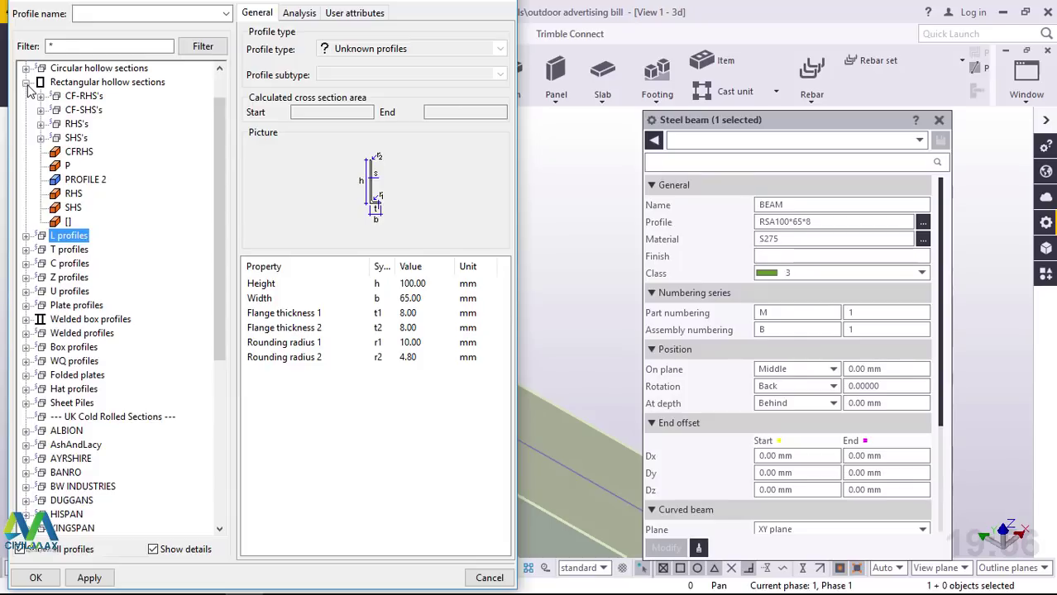
pyautogui.click(40, 124)
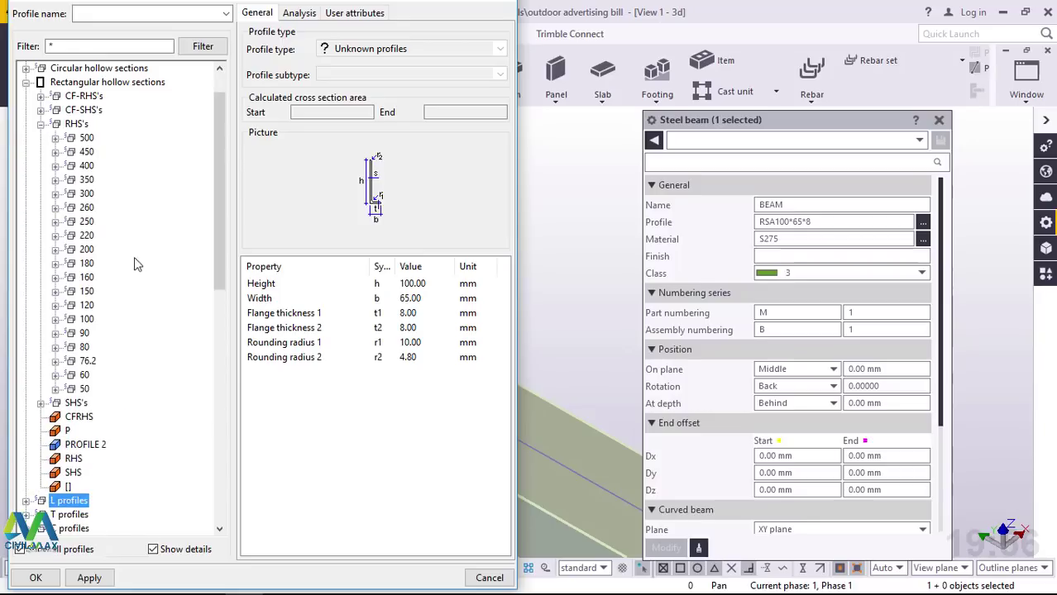
pyautogui.click(56, 347)
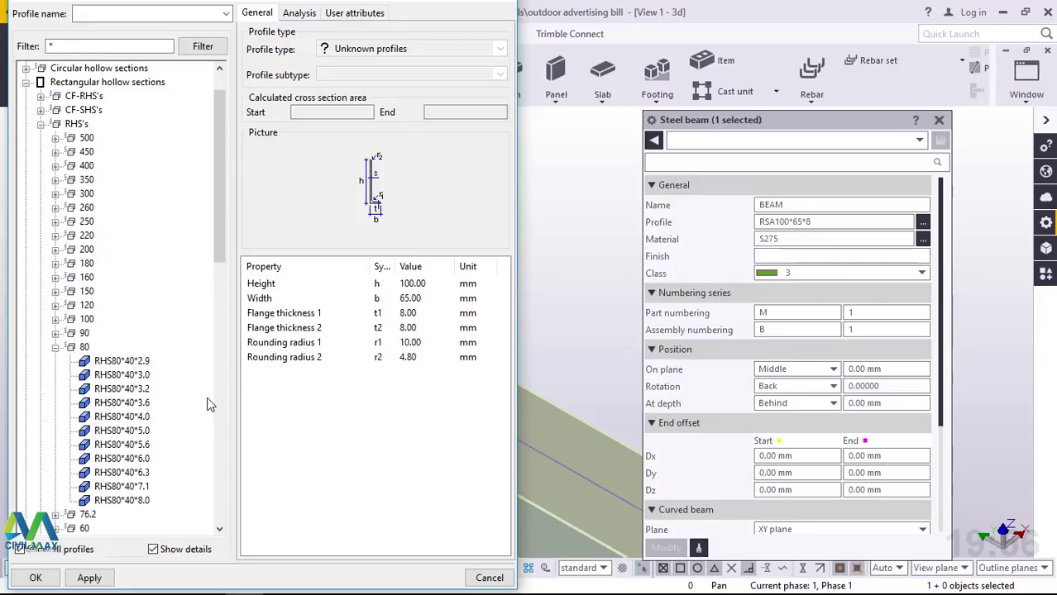
pyautogui.click(135, 379)
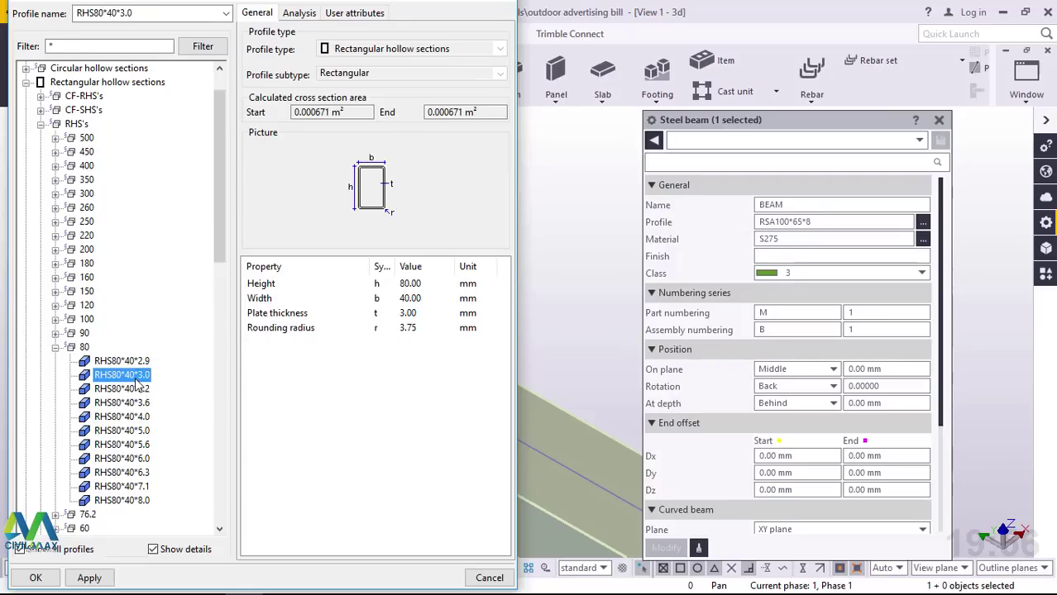
pyautogui.click(87, 577)
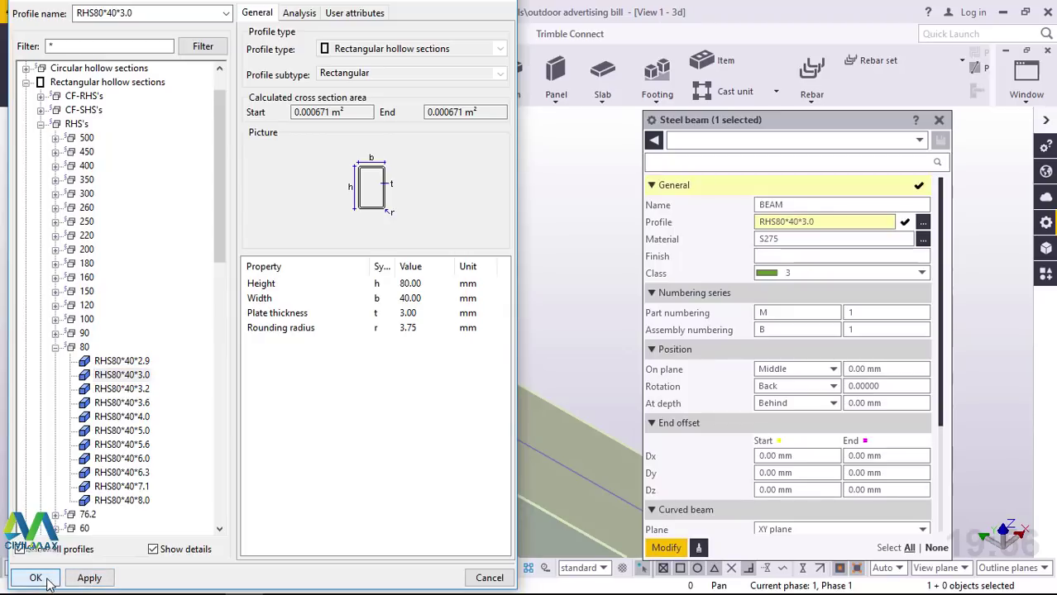
pyautogui.click(35, 578)
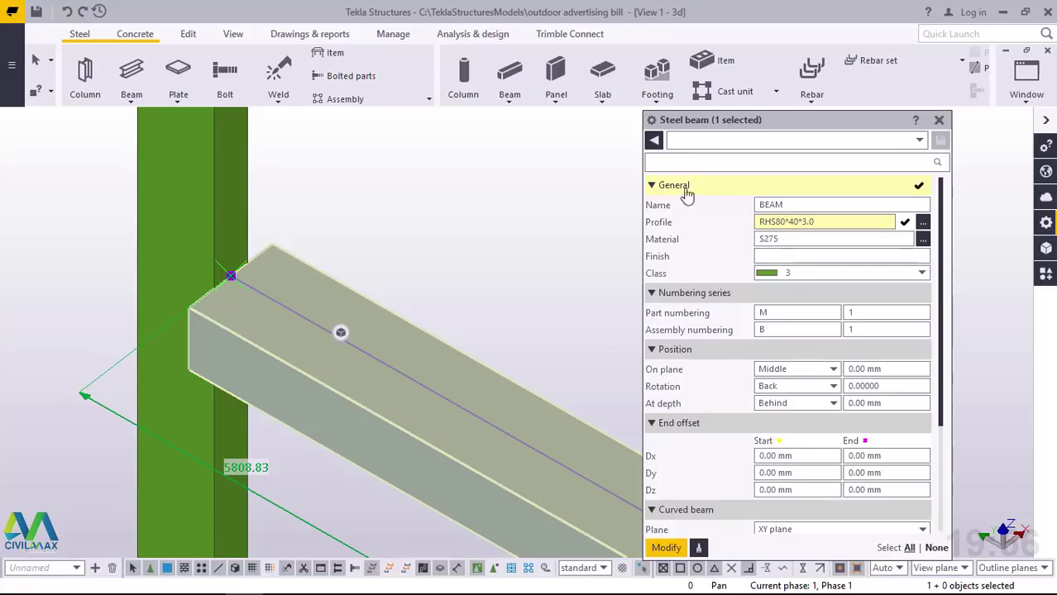
pyautogui.click(666, 548)
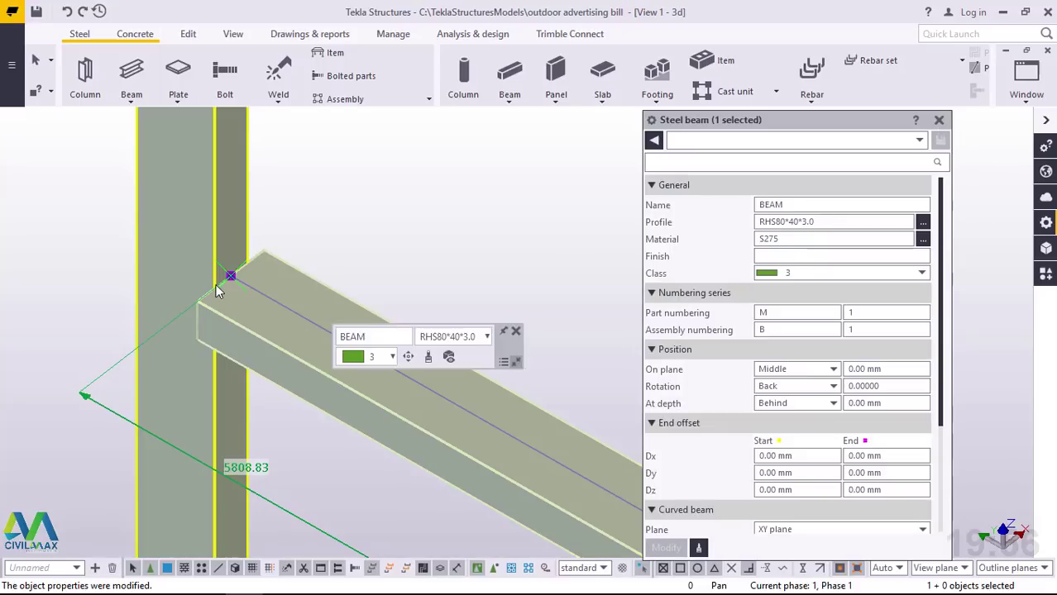
# Set the horizontal beam's rotation to Below and apply it to the model
pyautogui.scroll(2, 216, 284)
pyautogui.scroll(1, 233, 284)
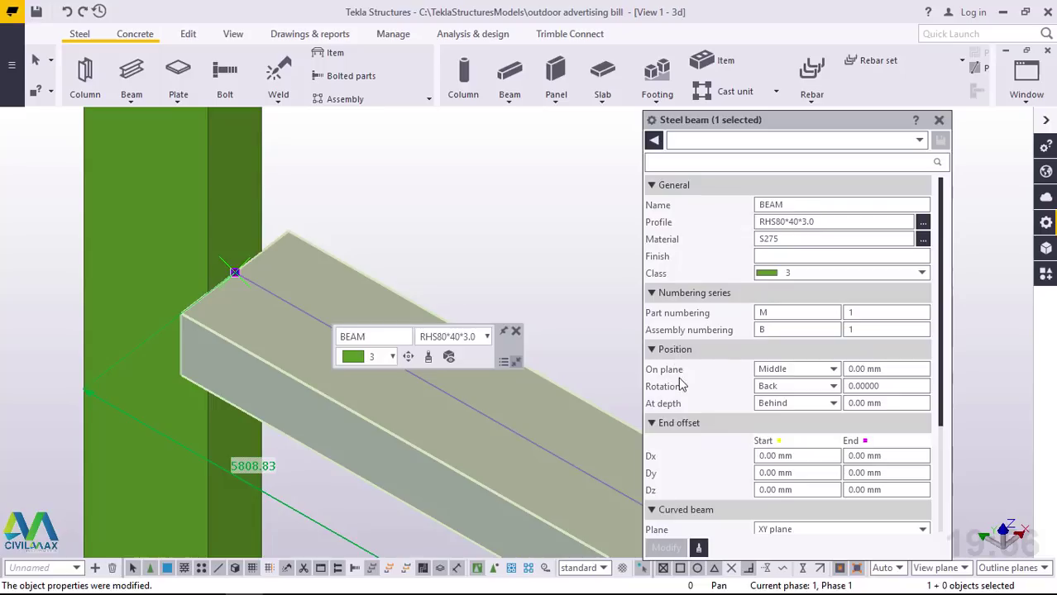
pyautogui.click(834, 387)
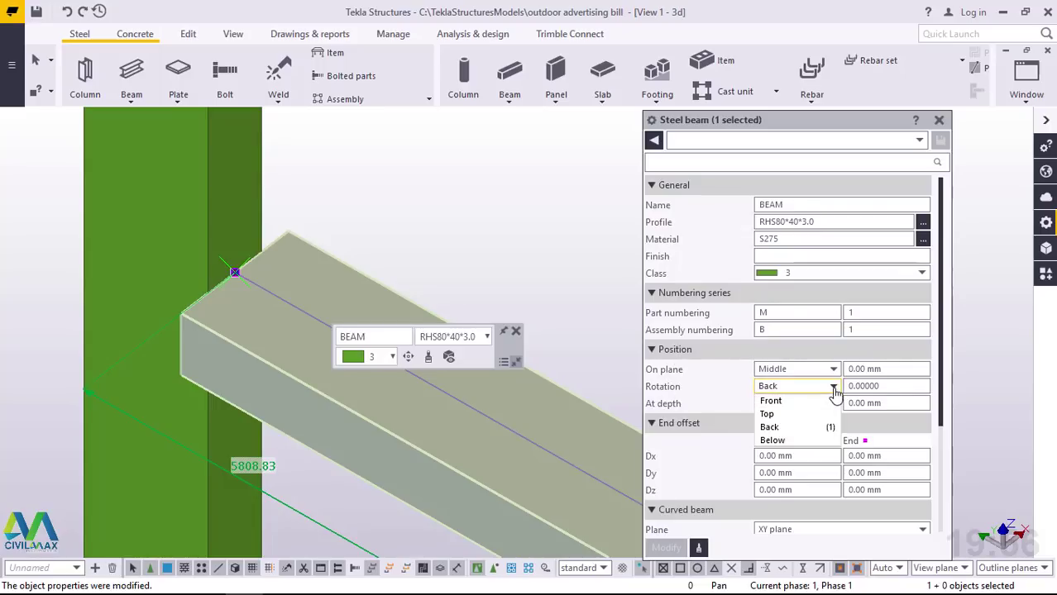
pyautogui.click(771, 426)
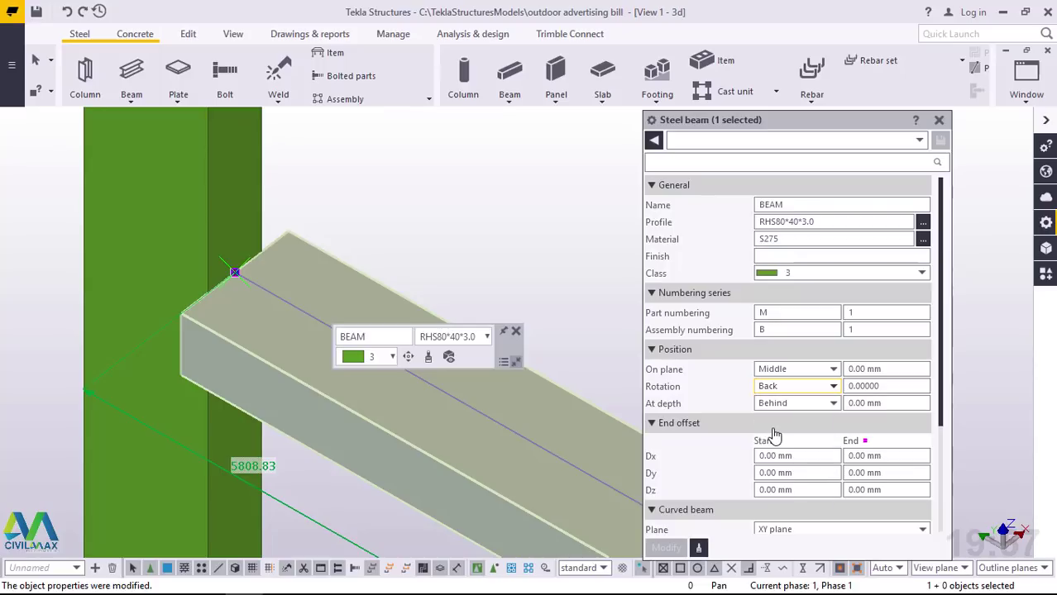
pyautogui.click(810, 387)
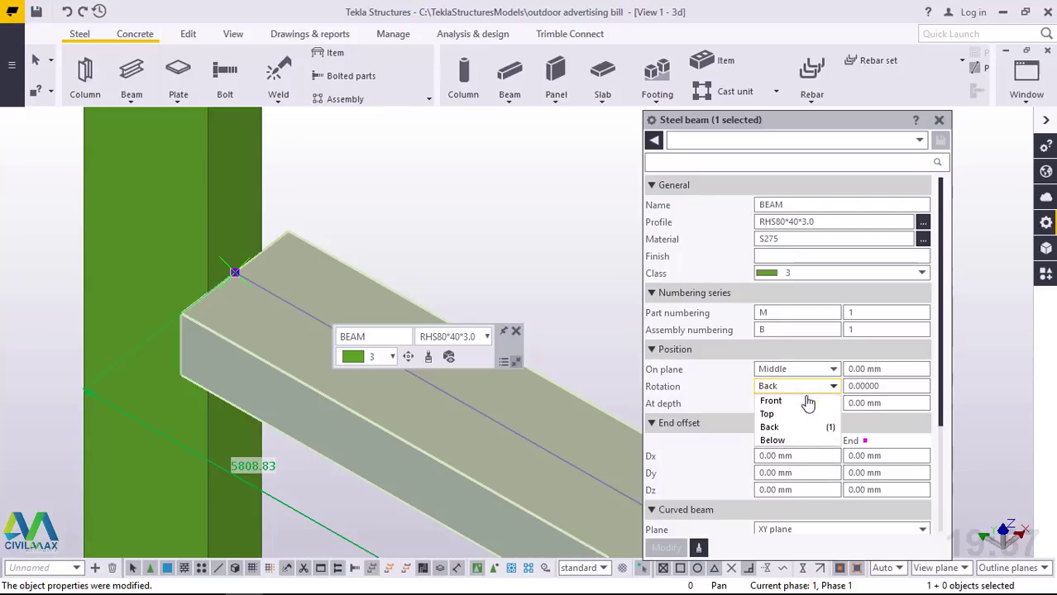
pyautogui.click(772, 440)
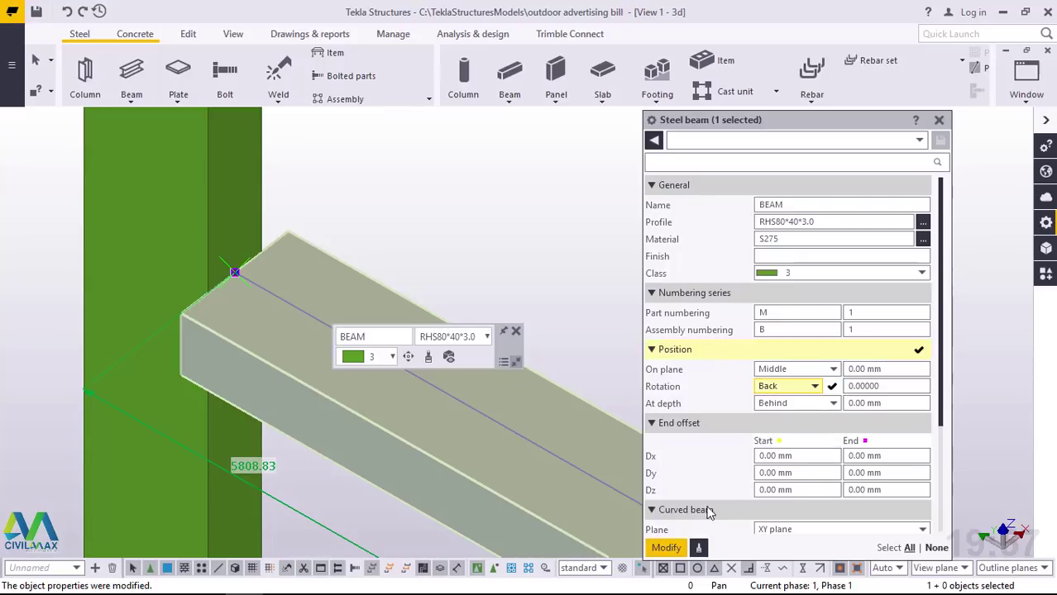
pyautogui.click(666, 549)
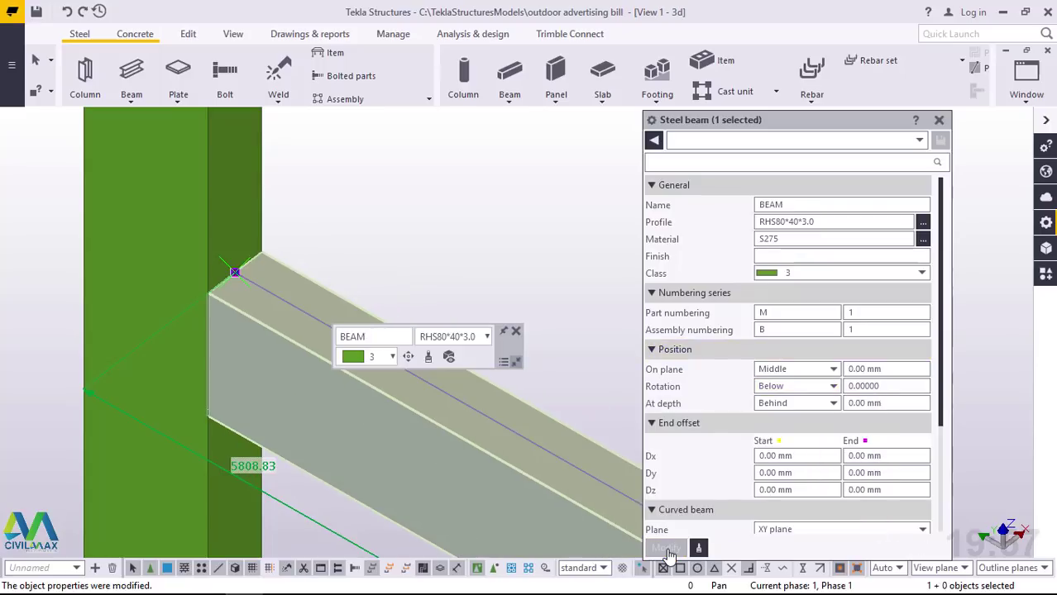
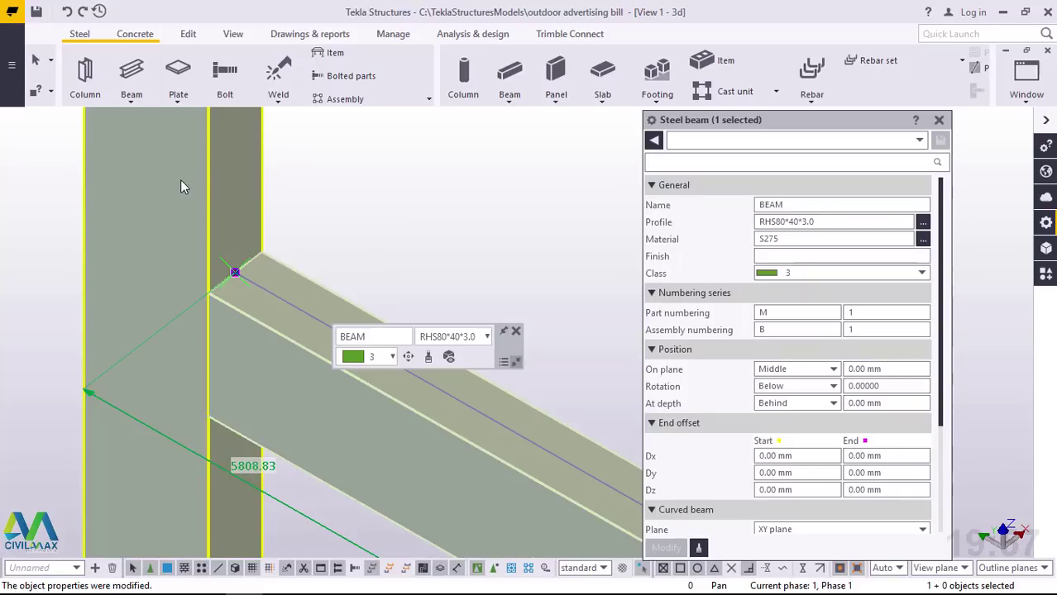
# Try the horizontal beam's rotation as Top and as Below, applying each to compare the orientations
pyautogui.click(829, 387)
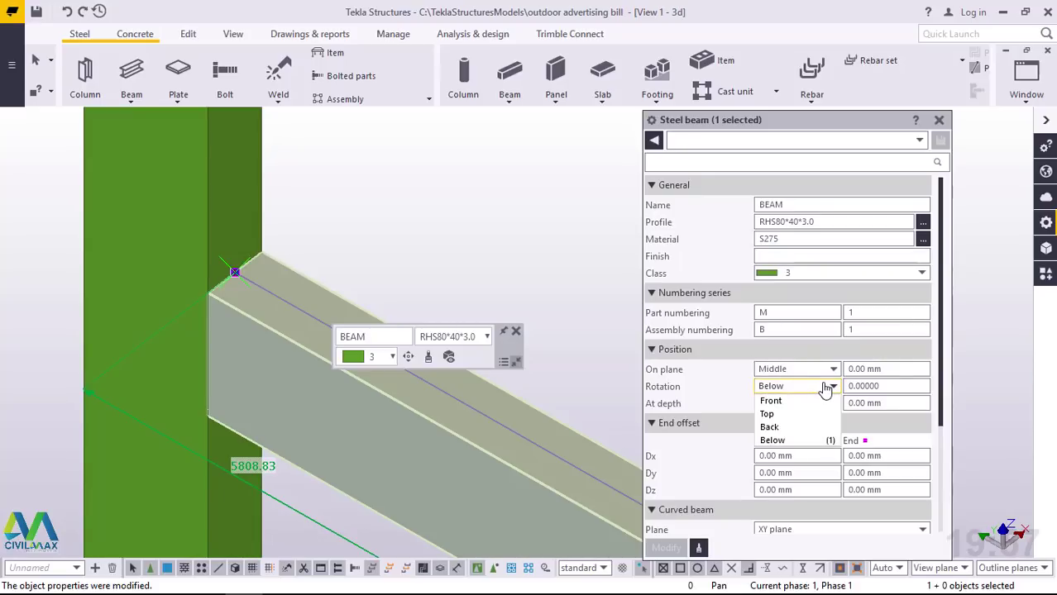
pyautogui.click(786, 414)
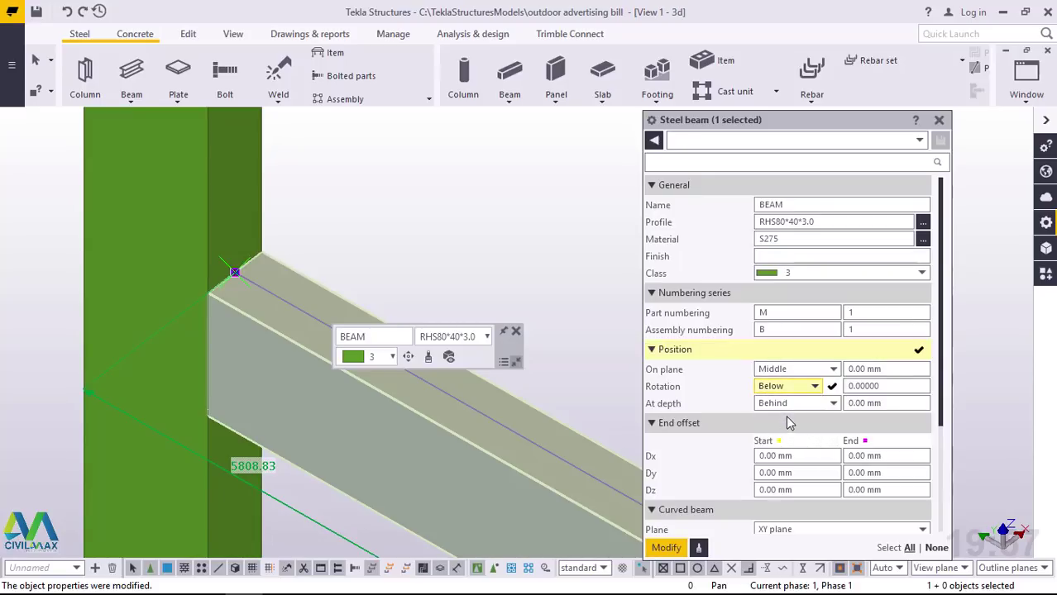
pyautogui.click(666, 549)
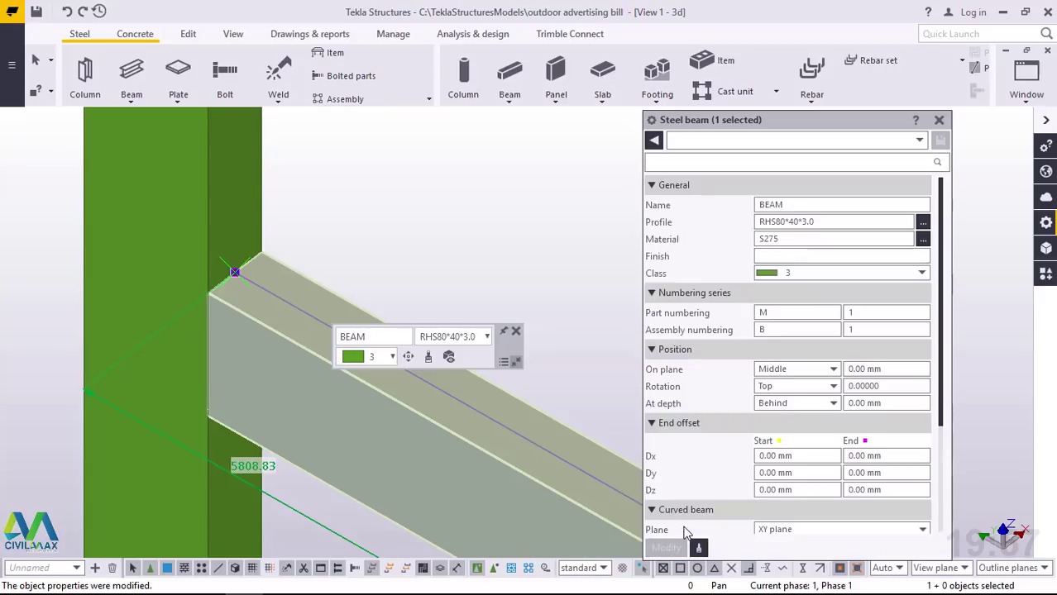
pyautogui.click(817, 387)
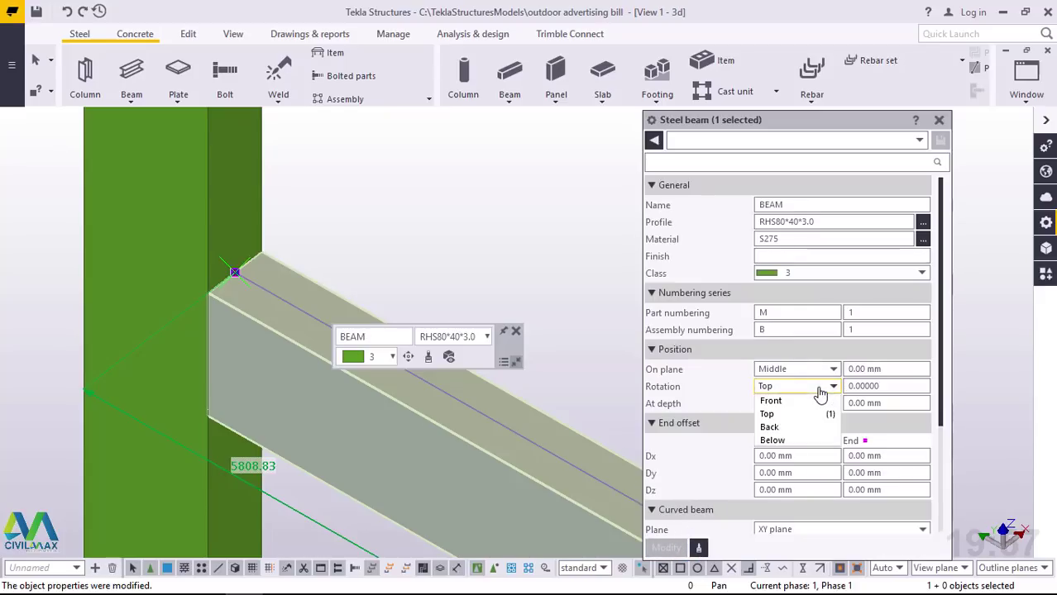
pyautogui.click(770, 427)
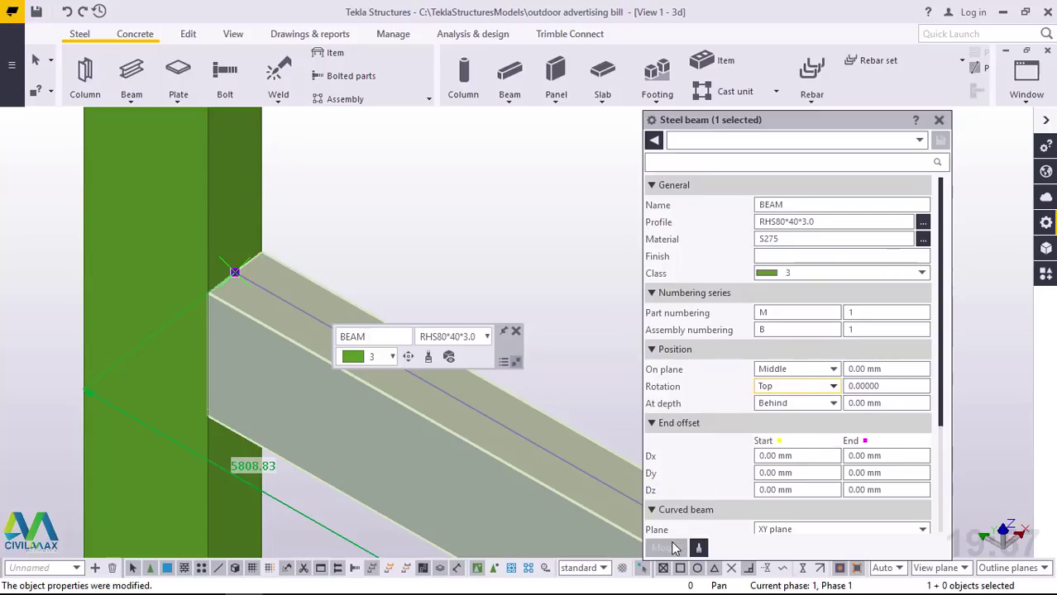
pyautogui.click(834, 386)
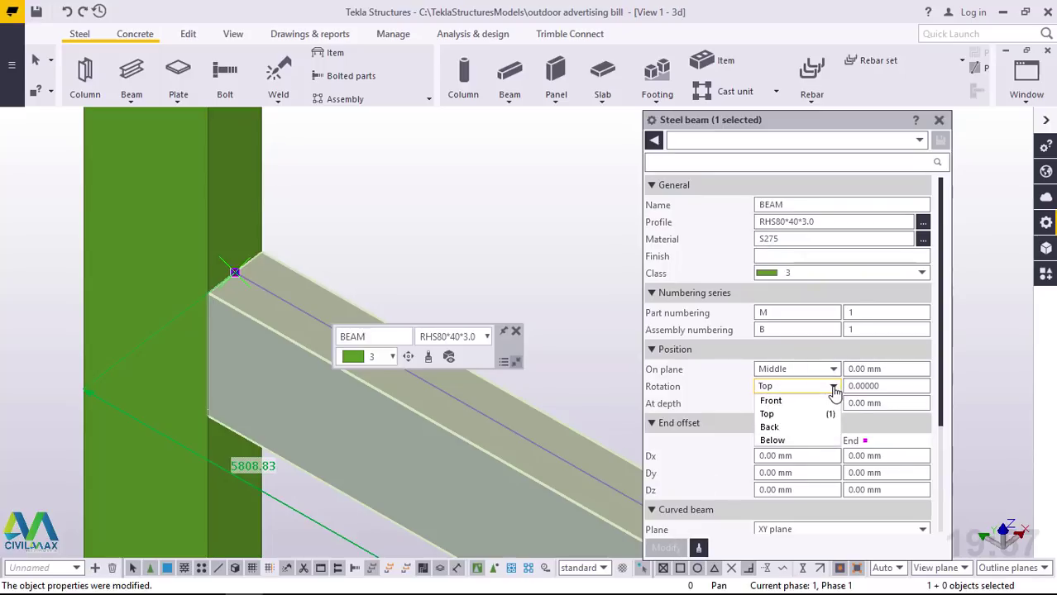
pyautogui.click(780, 444)
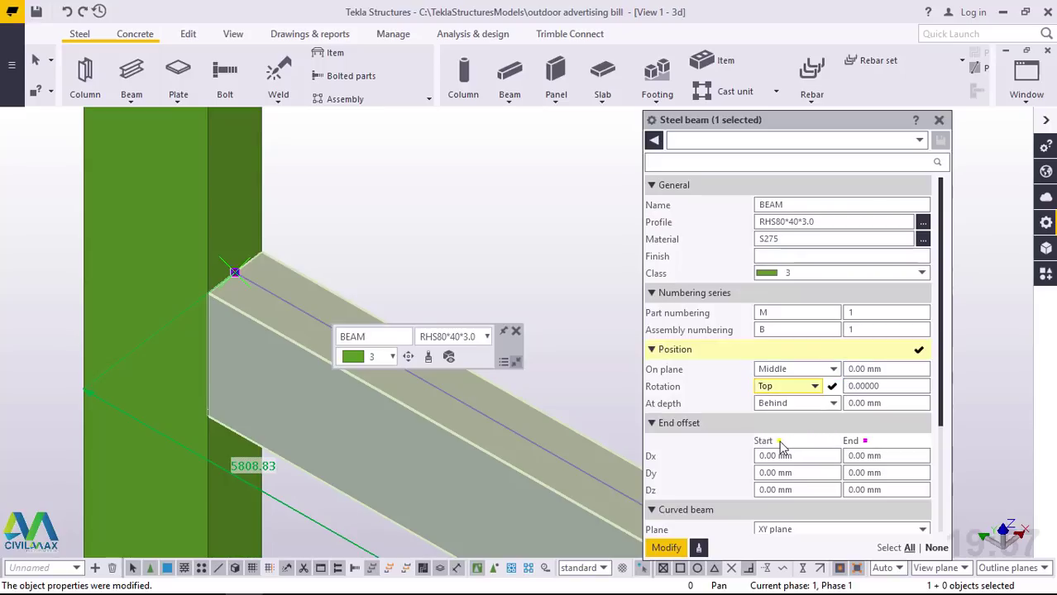
pyautogui.click(666, 548)
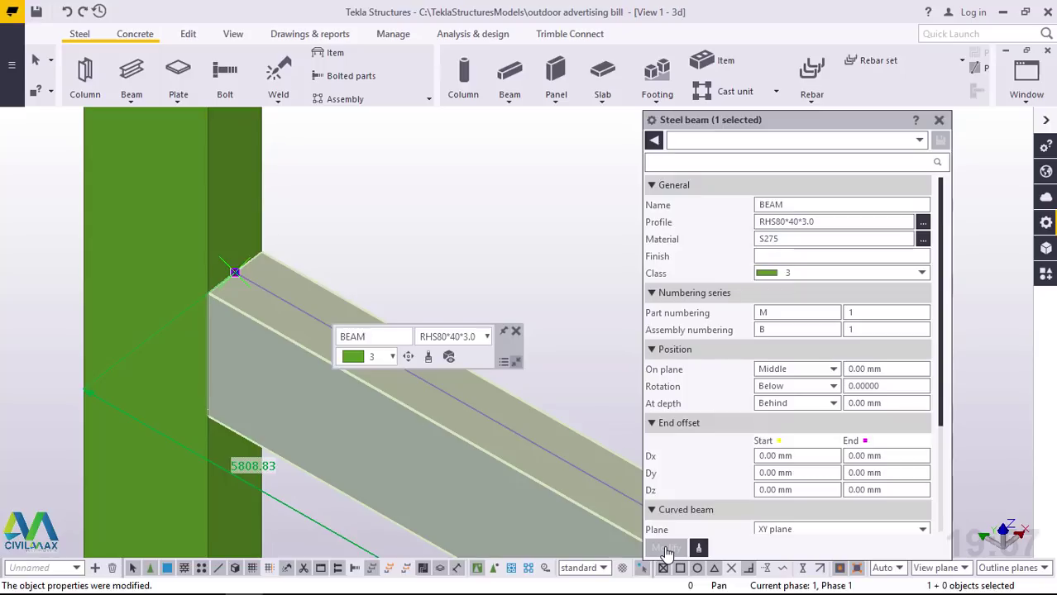
# Try the Front rotation on the horizontal beam
pyautogui.click(824, 388)
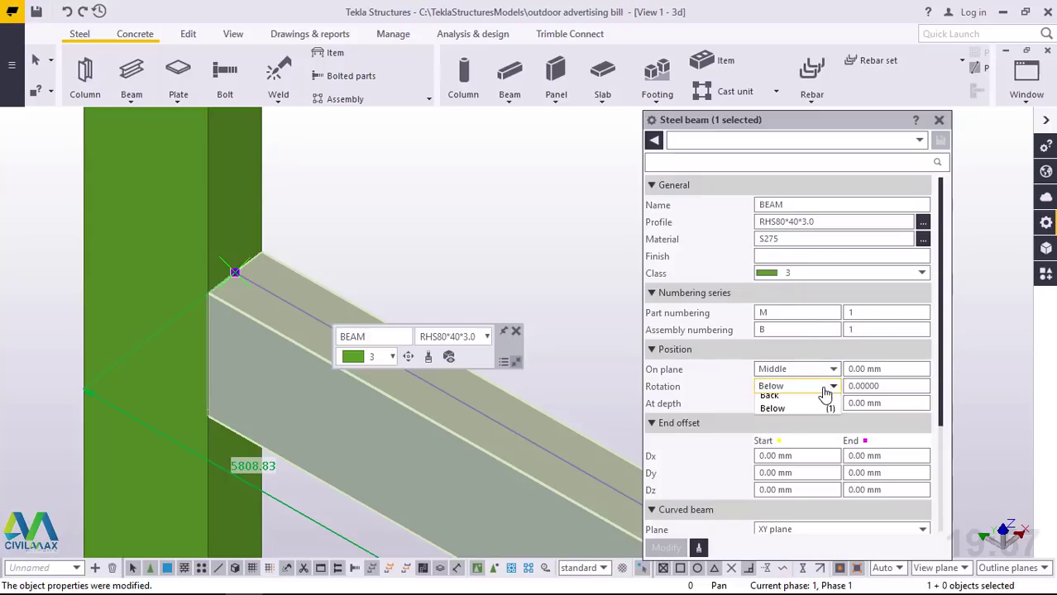
pyautogui.click(777, 400)
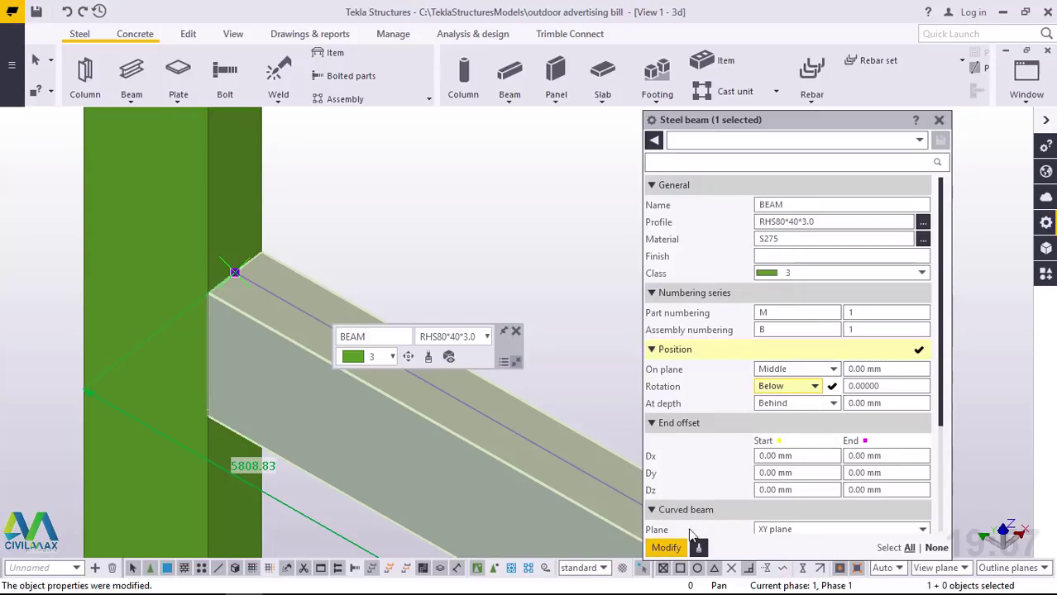
pyautogui.click(667, 548)
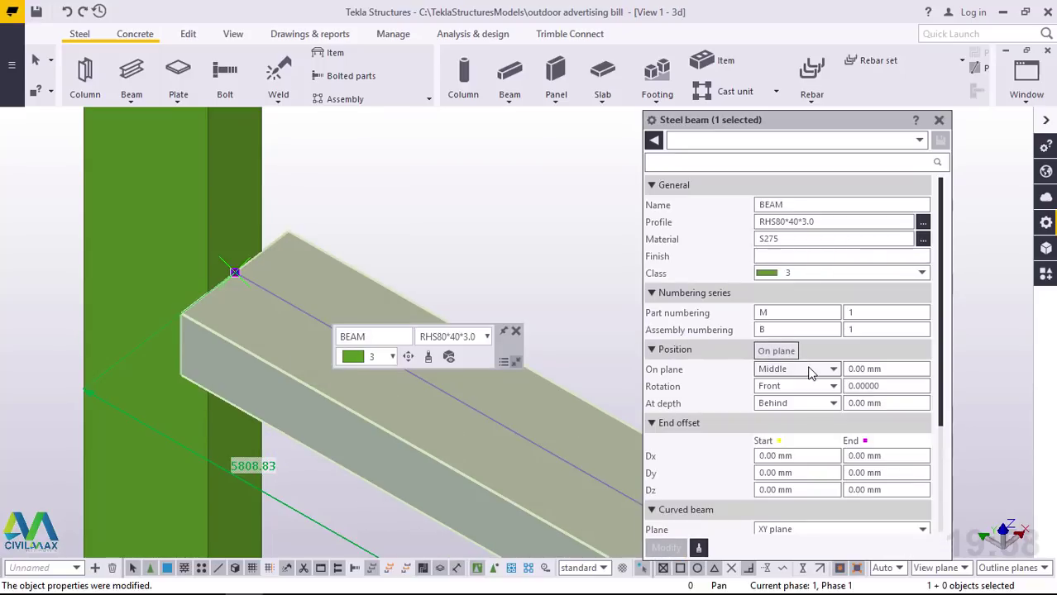
# Set the horizontal beam's rotation to Top, apply it, and leave its depth position at Behind
pyautogui.click(810, 386)
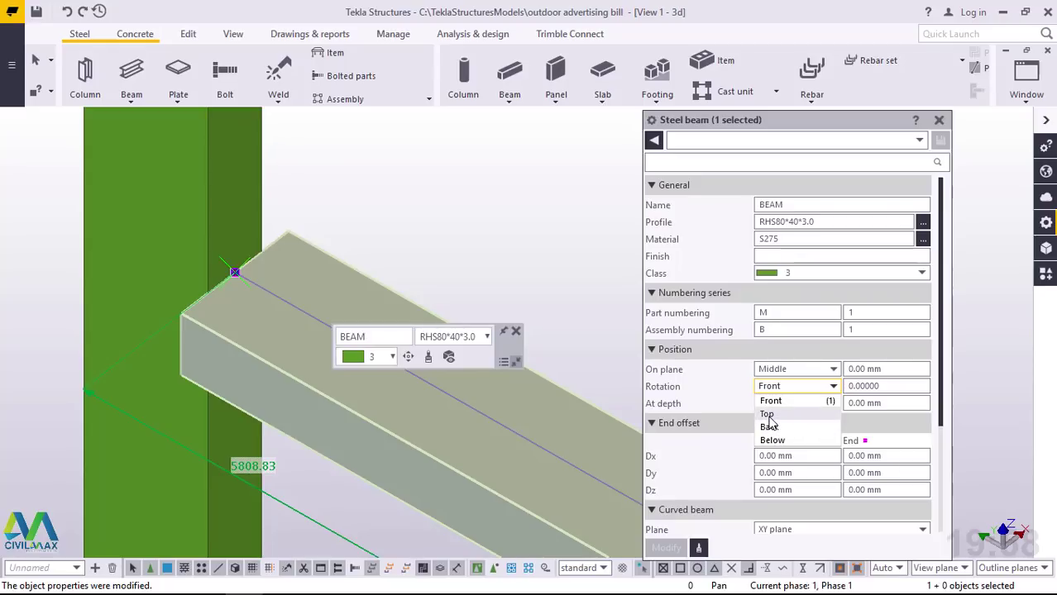
pyautogui.click(767, 414)
pyautogui.click(666, 548)
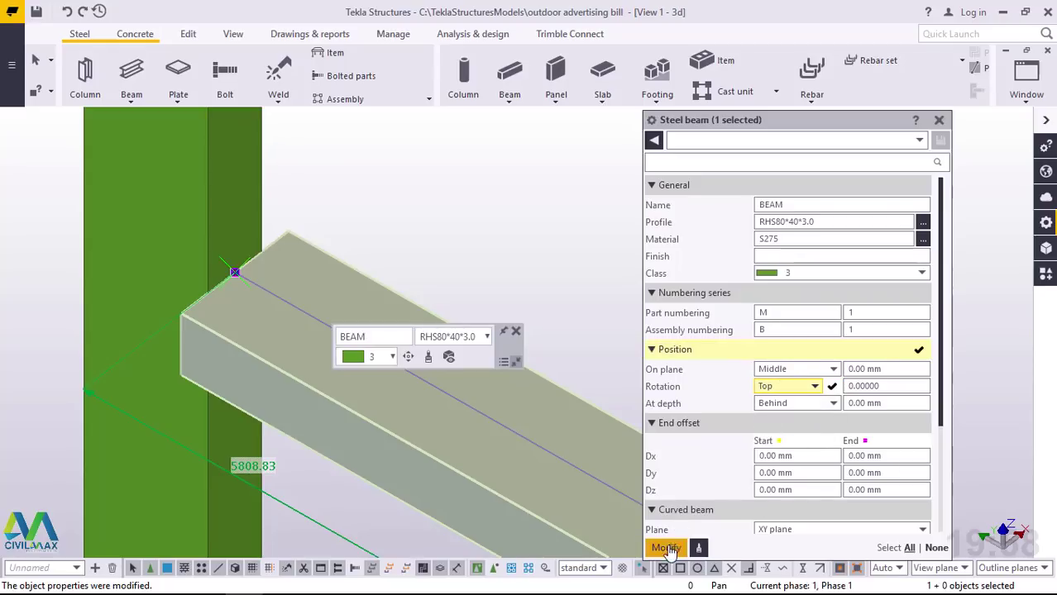
pyautogui.click(821, 403)
pyautogui.click(798, 444)
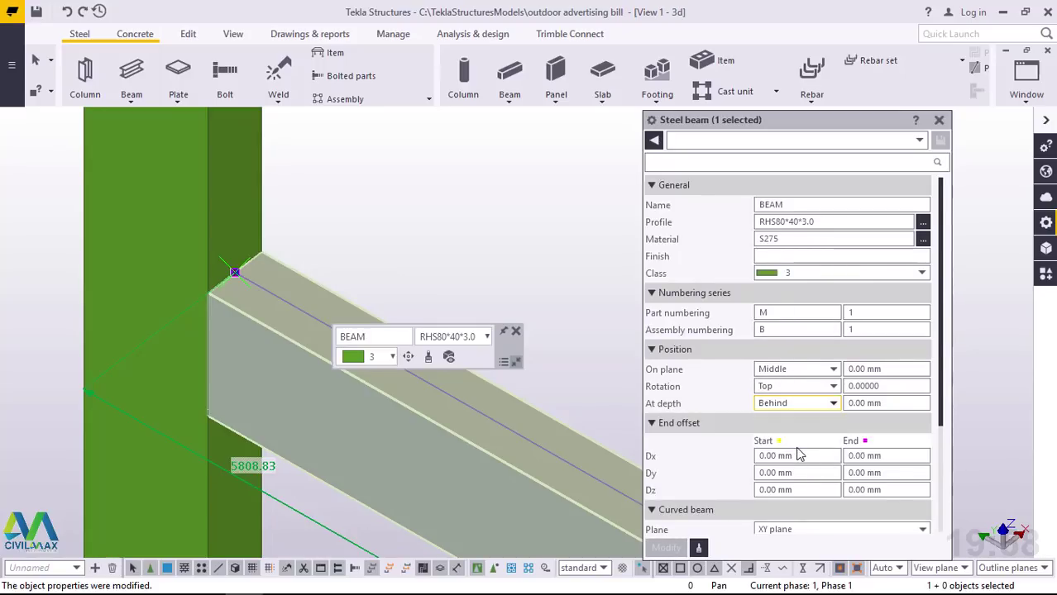
# Try the Front depth position on the horizontal beam and apply it to the model
pyautogui.click(830, 403)
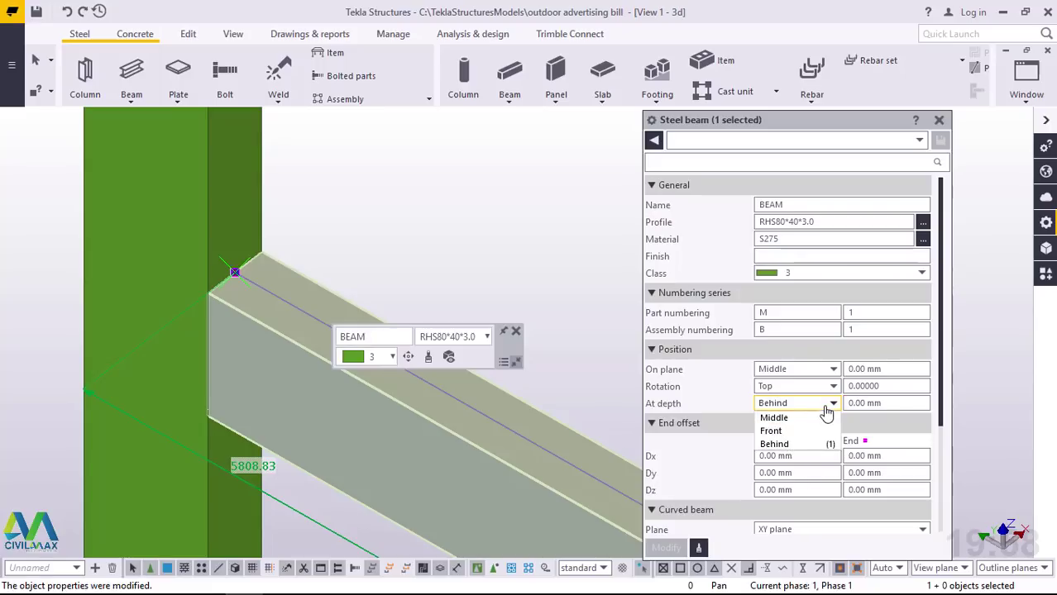
pyautogui.click(774, 431)
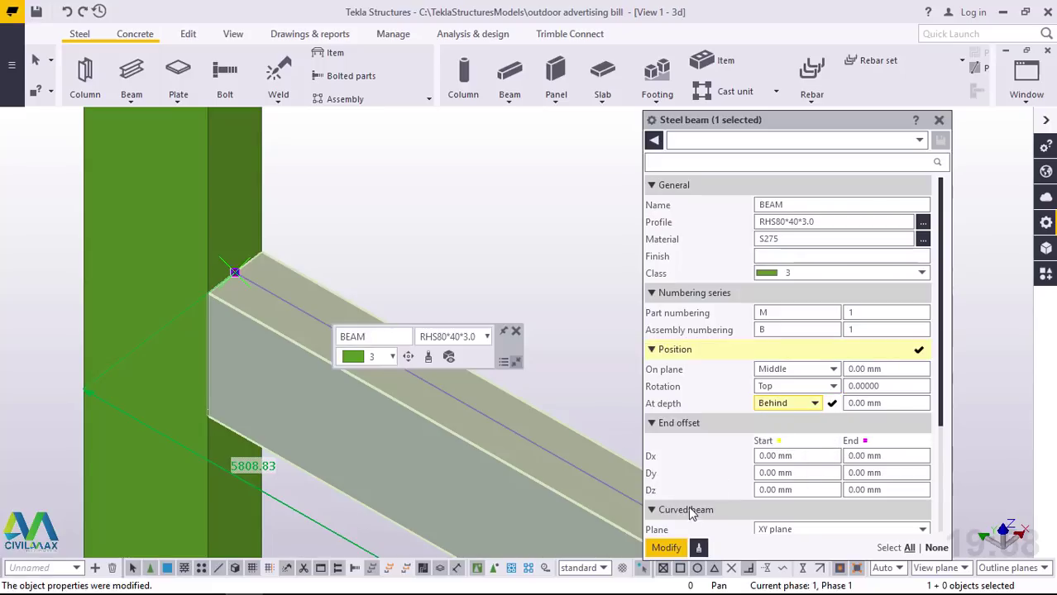
pyautogui.click(666, 548)
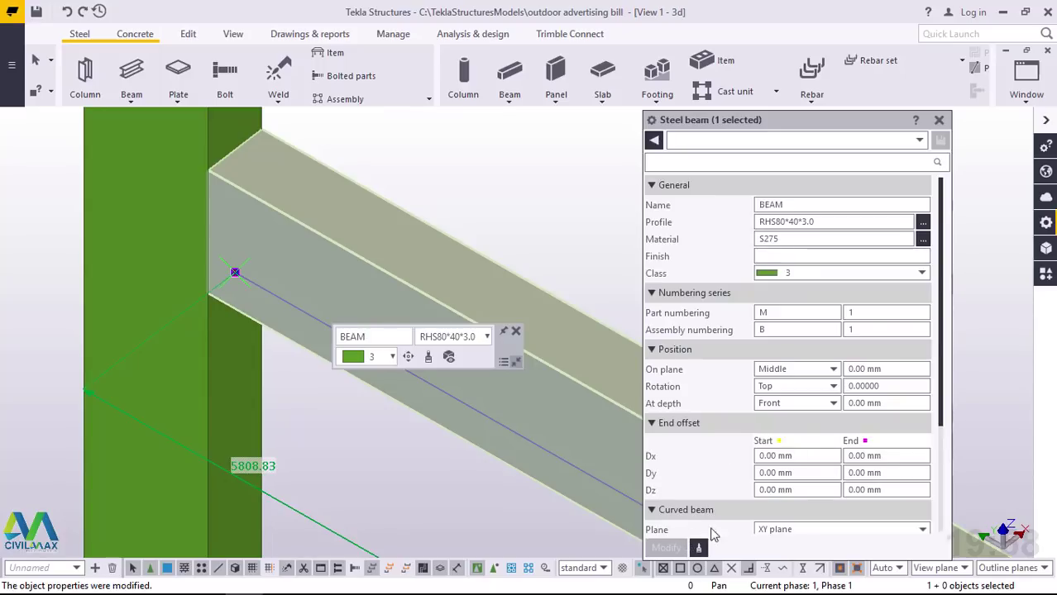
# Set the horizontal beam's depth position to Middle, apply it, and close the beam properties
pyautogui.click(812, 404)
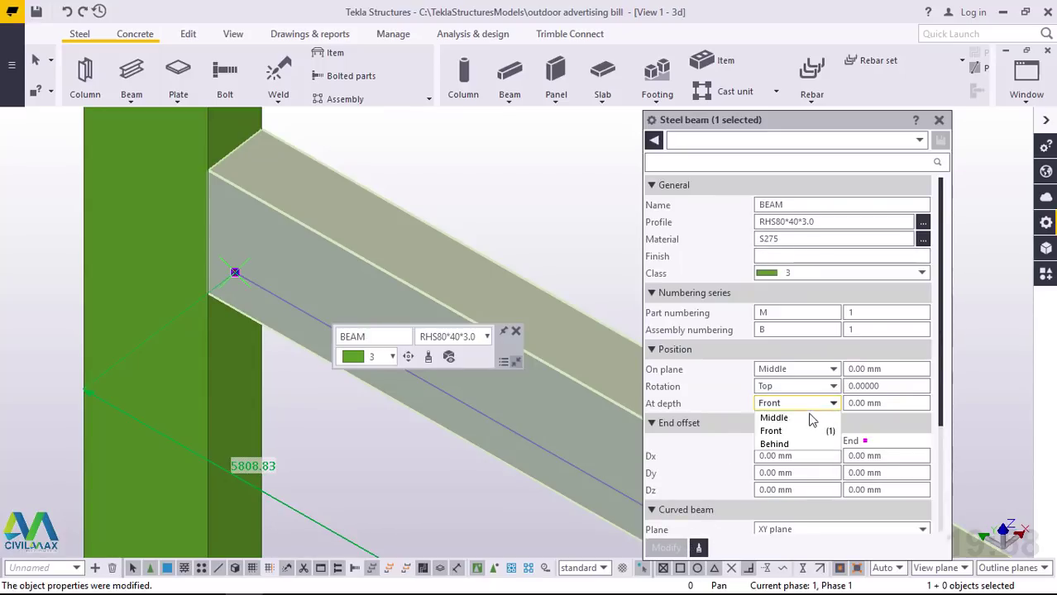
pyautogui.click(803, 418)
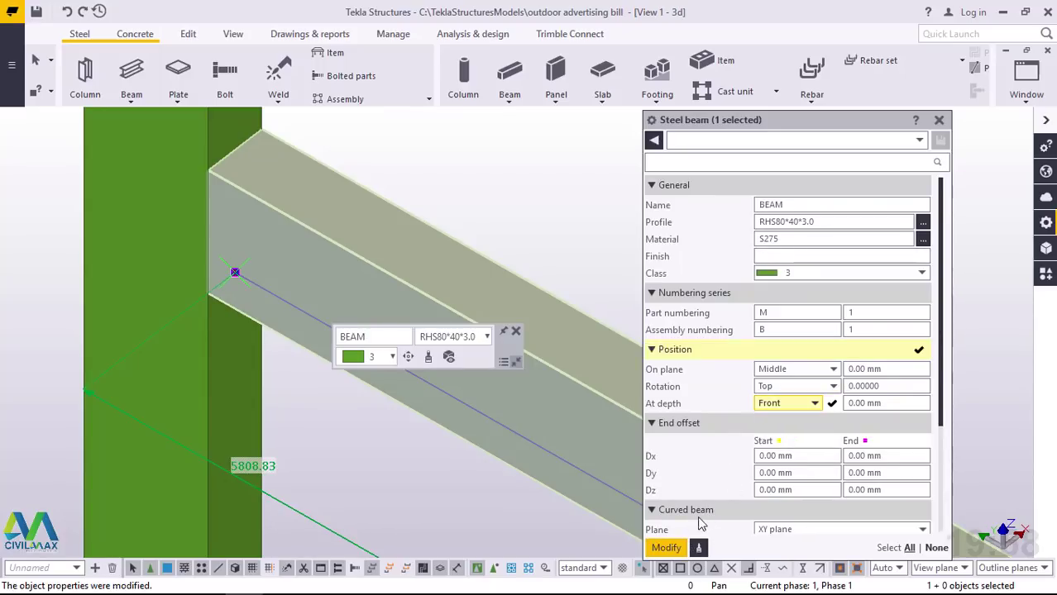
pyautogui.click(666, 549)
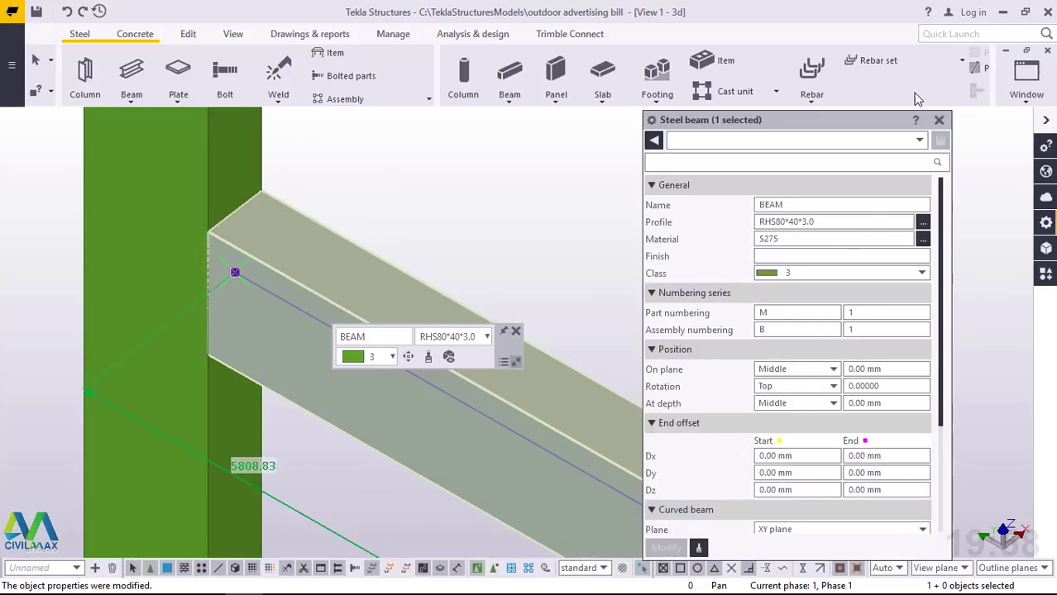
pyautogui.click(938, 120)
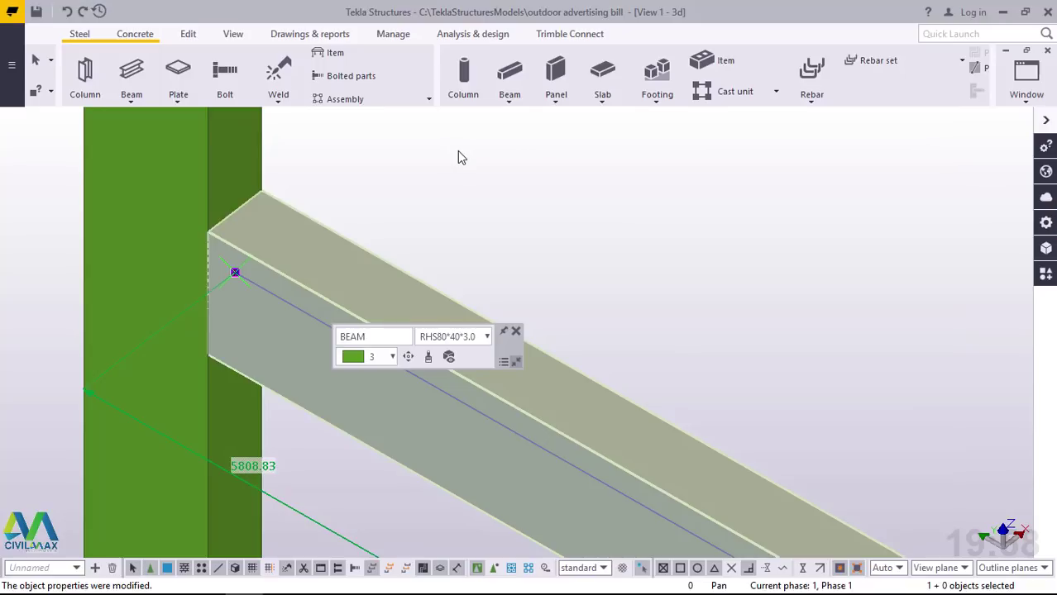
# Examine both billboard panels and the gap between their inner uprights above the central pipe column
pyautogui.press('v')
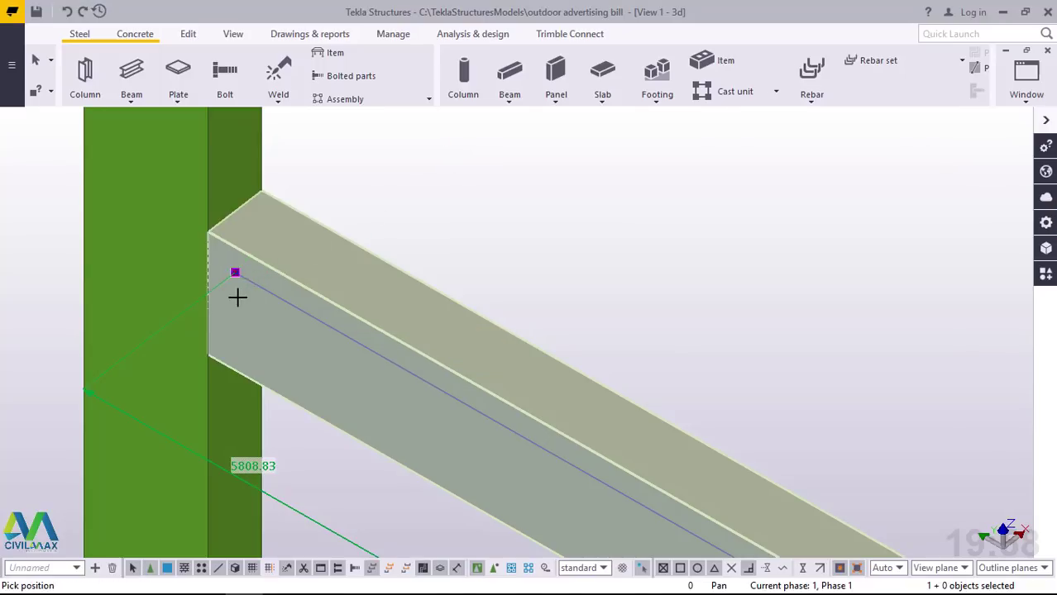
pyautogui.click(237, 298)
pyautogui.keyDown('ctrl'); pyautogui.moveTo(250, 300); pyautogui.dragTo(533, 351, button='middle'); pyautogui.keyUp('ctrl')
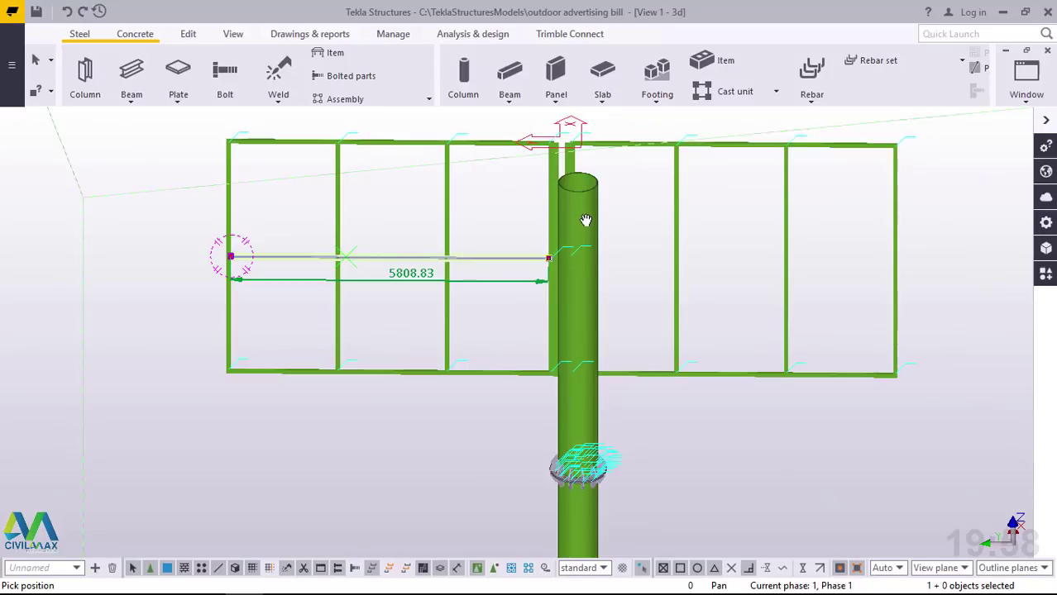
pyautogui.scroll(5, 533, 351)
pyautogui.scroll(-3, 456, 328)
pyautogui.scroll(-1, 446, 306)
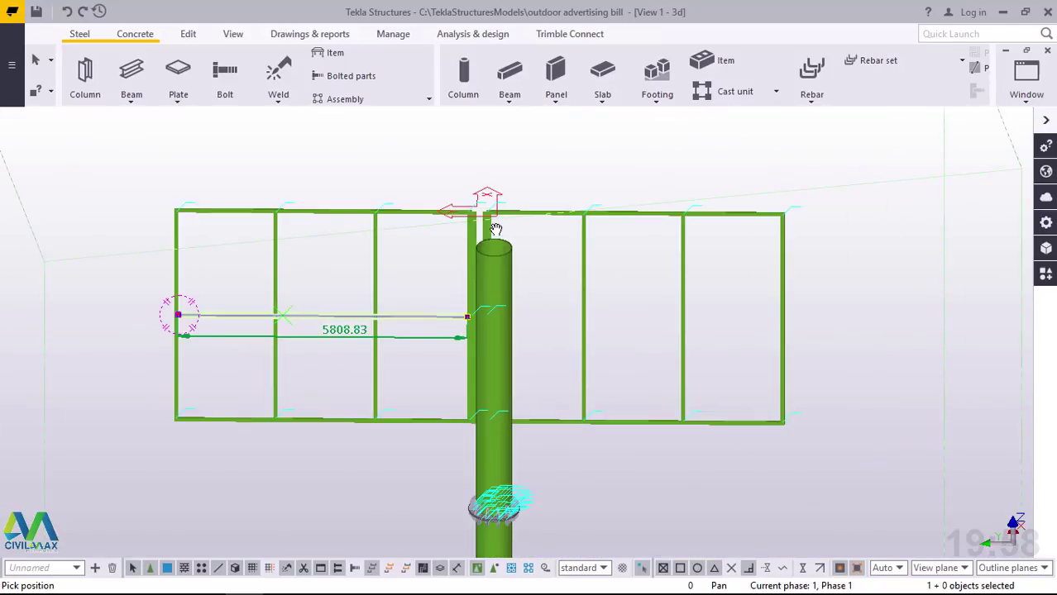
pyautogui.scroll(5, 496, 231)
pyautogui.rightClick(604, 141)
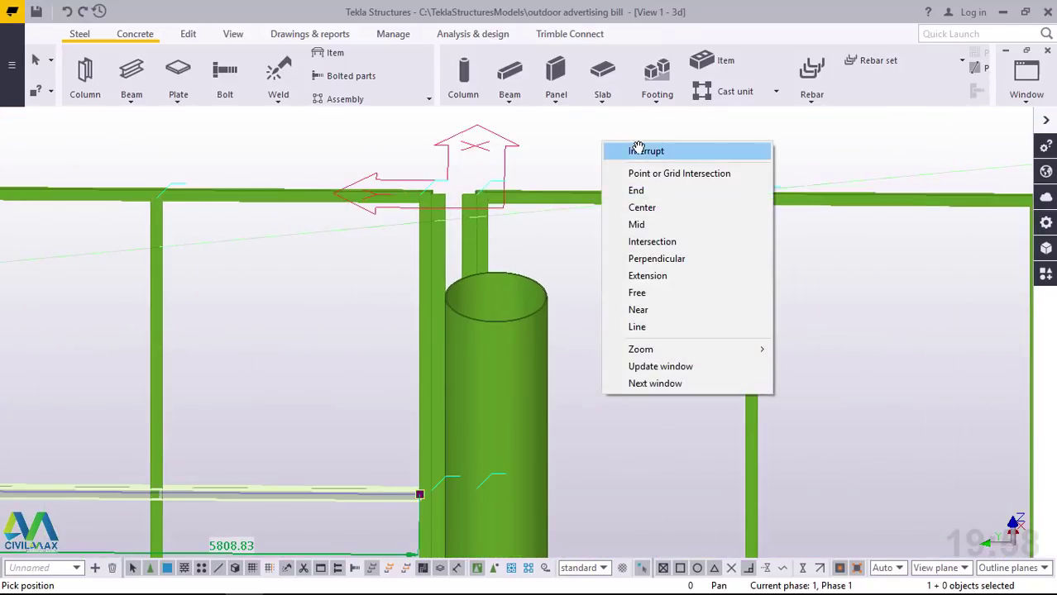
pyautogui.click(633, 144)
pyautogui.scroll(5, 539, 186)
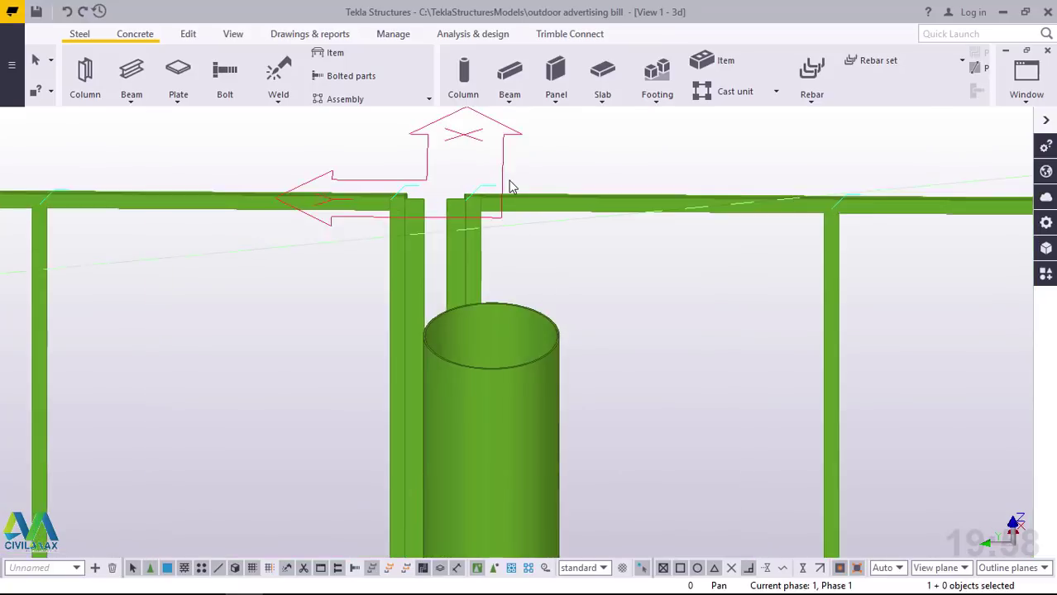
pyautogui.scroll(-5, 564, 237)
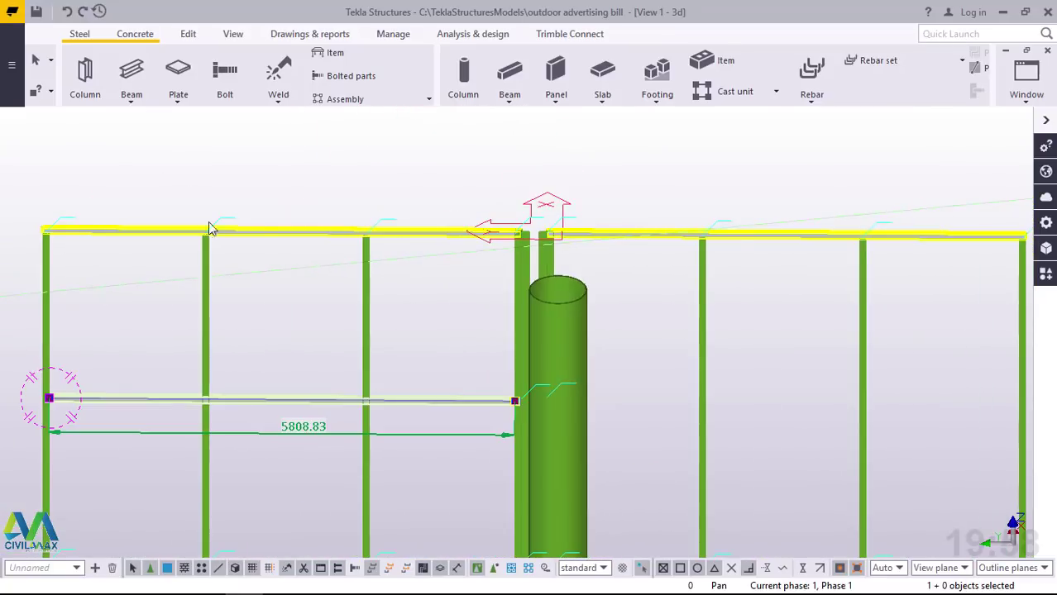
# Start copying the mid-height horizontal beam, with the copy origin at the midpoint of its panel's top beam edge at the outer corner
pyautogui.rightClick(166, 152)
pyautogui.click(216, 240)
pyautogui.scroll(5, 47, 233)
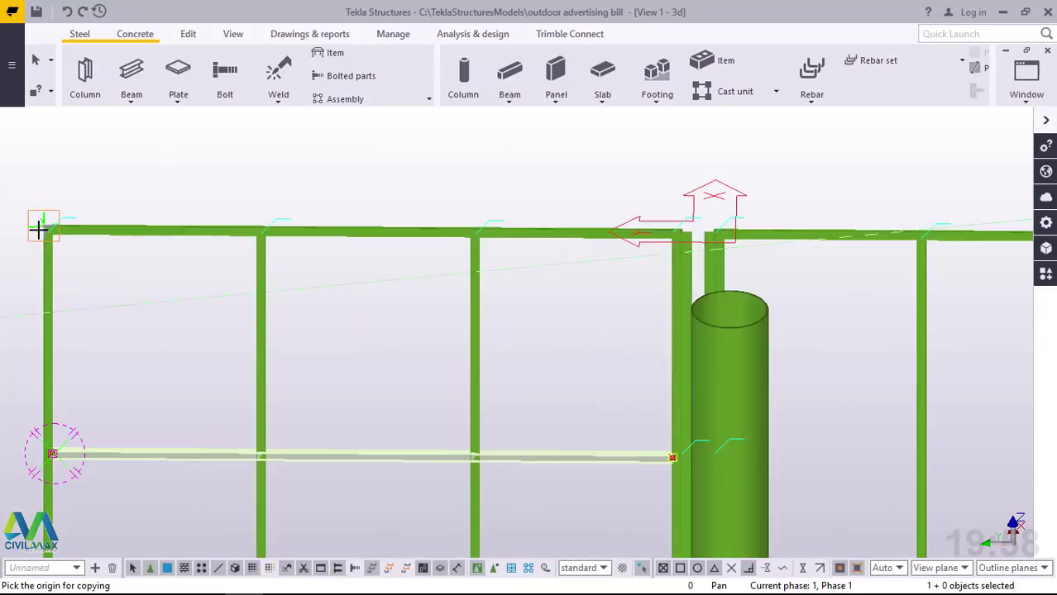
pyautogui.scroll(2, 72, 205)
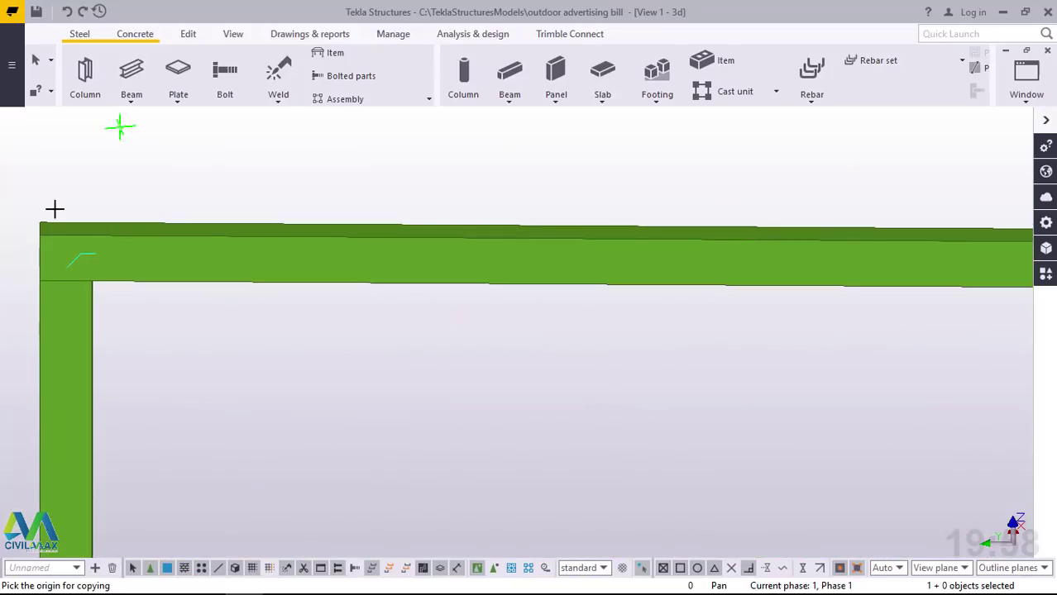
pyautogui.scroll(2, 66, 195)
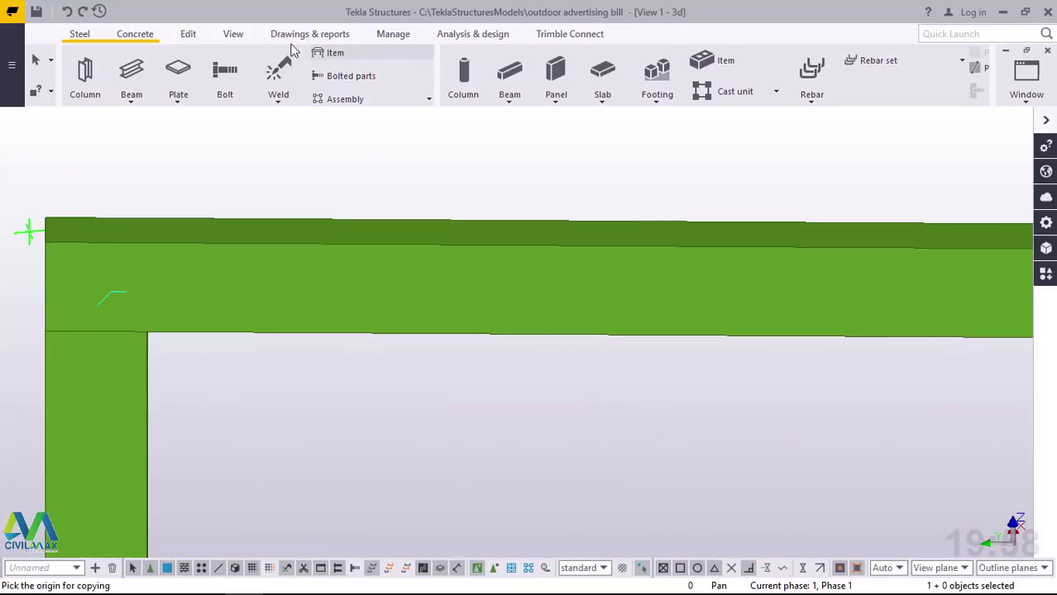
pyautogui.click(231, 35)
pyautogui.click(559, 84)
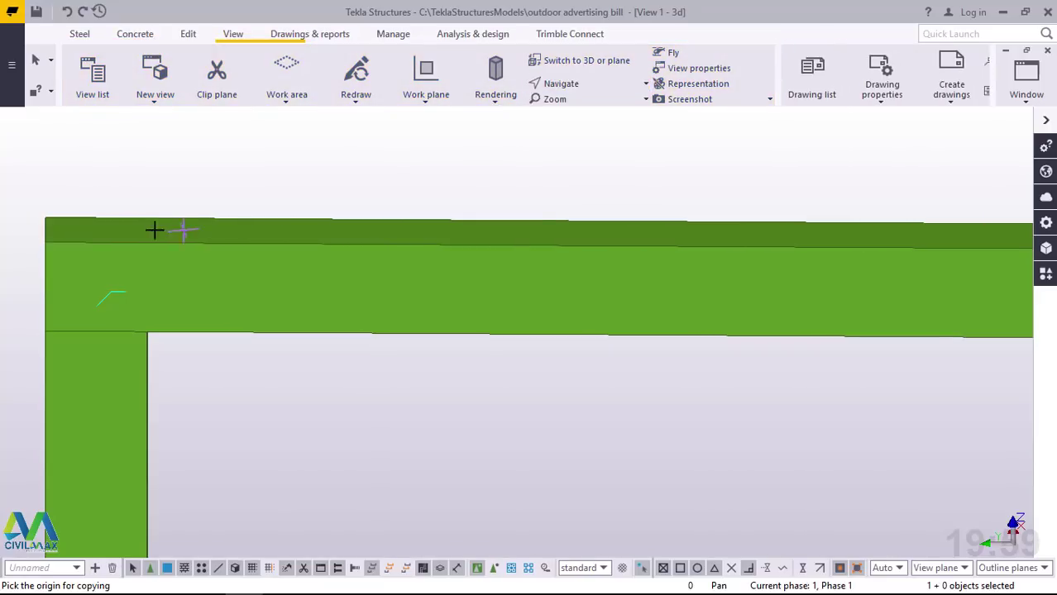
pyautogui.press('v')
pyautogui.click(137, 248)
pyautogui.keyDown('ctrl'); pyautogui.moveTo(134, 250); pyautogui.dragTo(221, 312, button='middle'); pyautogui.keyUp('ctrl')
pyautogui.scroll(-2, 318, 285)
pyautogui.keyDown('ctrl'); pyautogui.moveTo(318, 285); pyautogui.dragTo(311, 181, button='middle'); pyautogui.keyUp('ctrl')
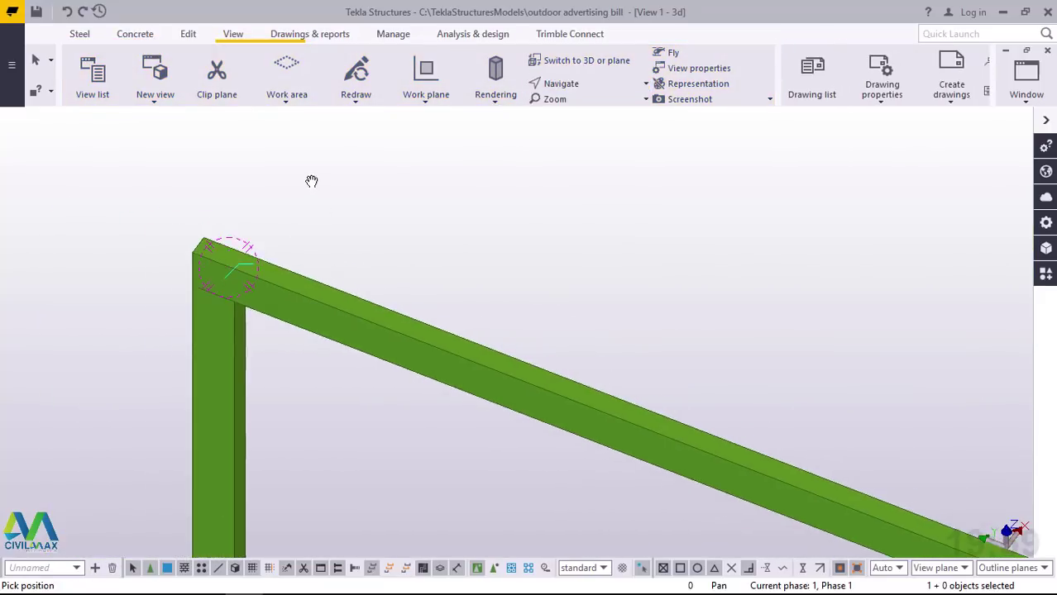
pyautogui.scroll(2, 310, 181)
pyautogui.rightClick(307, 169)
pyautogui.click(331, 179)
pyautogui.scroll(3, 152, 281)
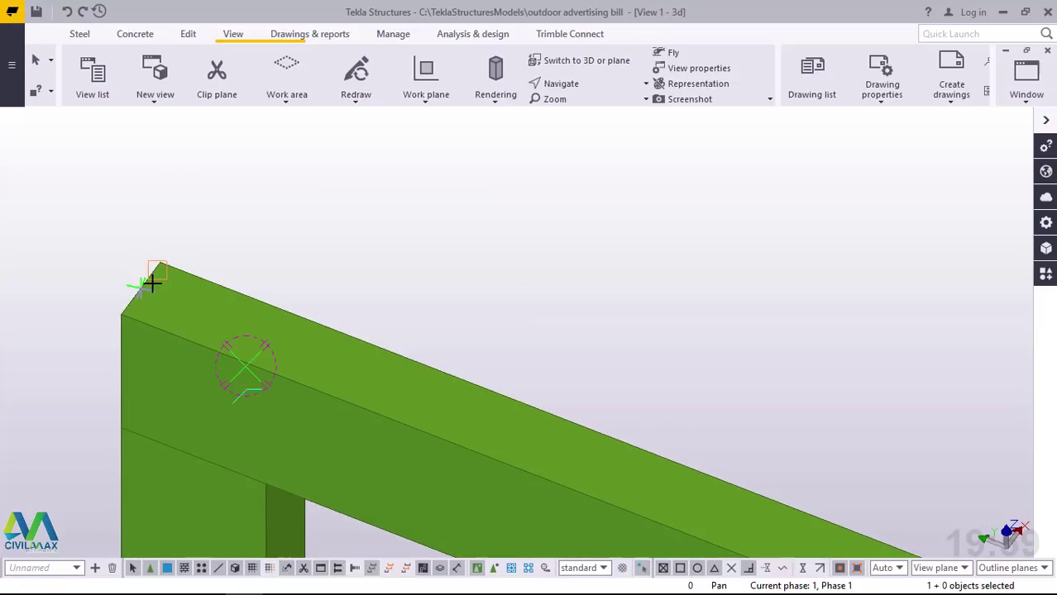
pyautogui.scroll(3, 151, 281)
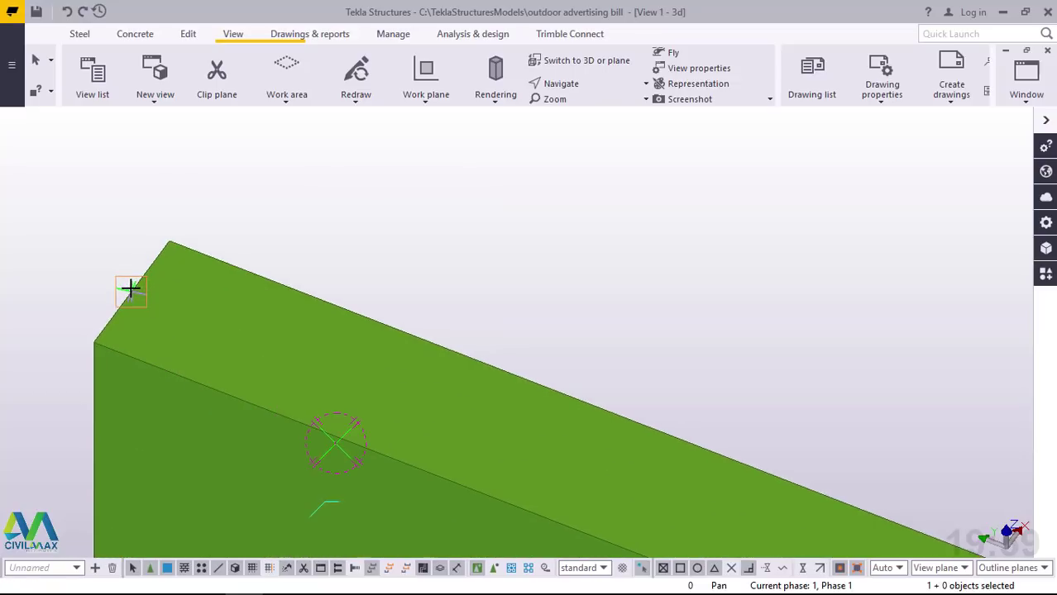
pyautogui.click(132, 291)
# Place the beam copy in the opposite panel, using the top edge midpoint of that panel's inner upright as the destination
pyautogui.scroll(-6, 122, 241)
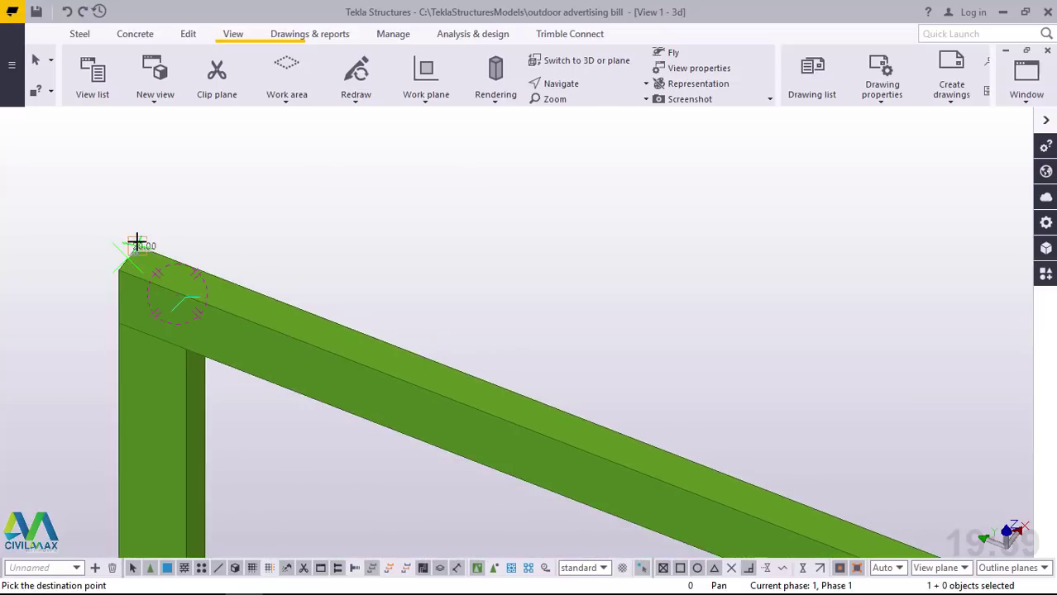
pyautogui.scroll(-4, 135, 239)
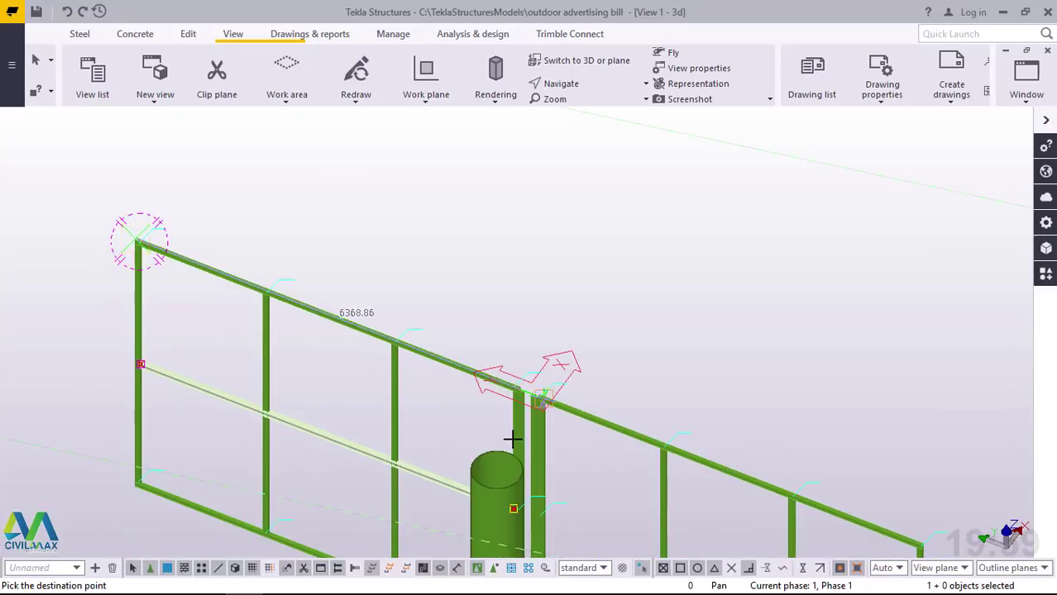
pyautogui.scroll(5, 569, 364)
pyautogui.scroll(6, 569, 364)
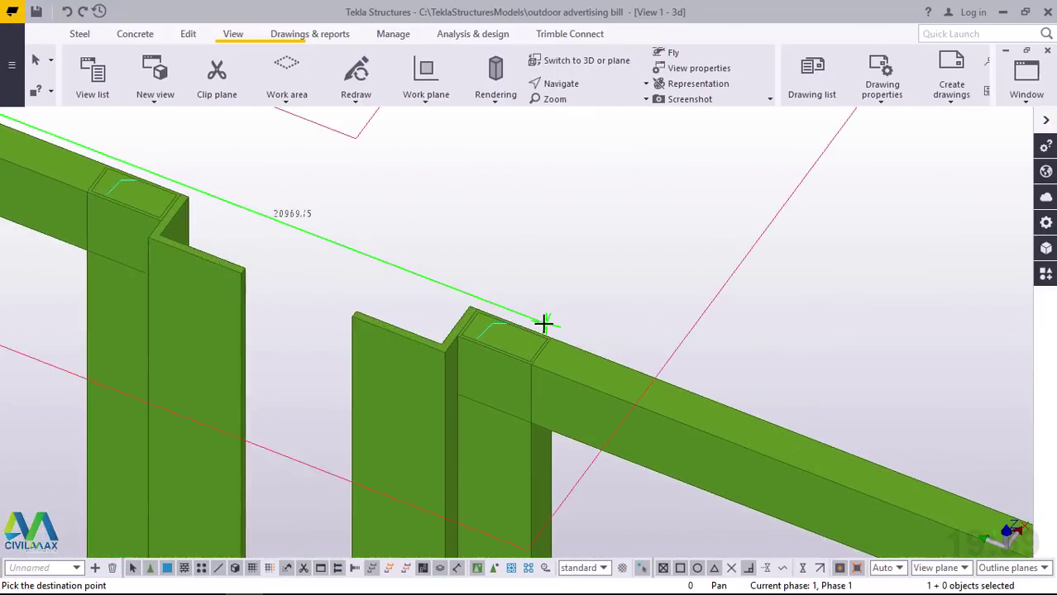
pyautogui.scroll(-6, 560, 370)
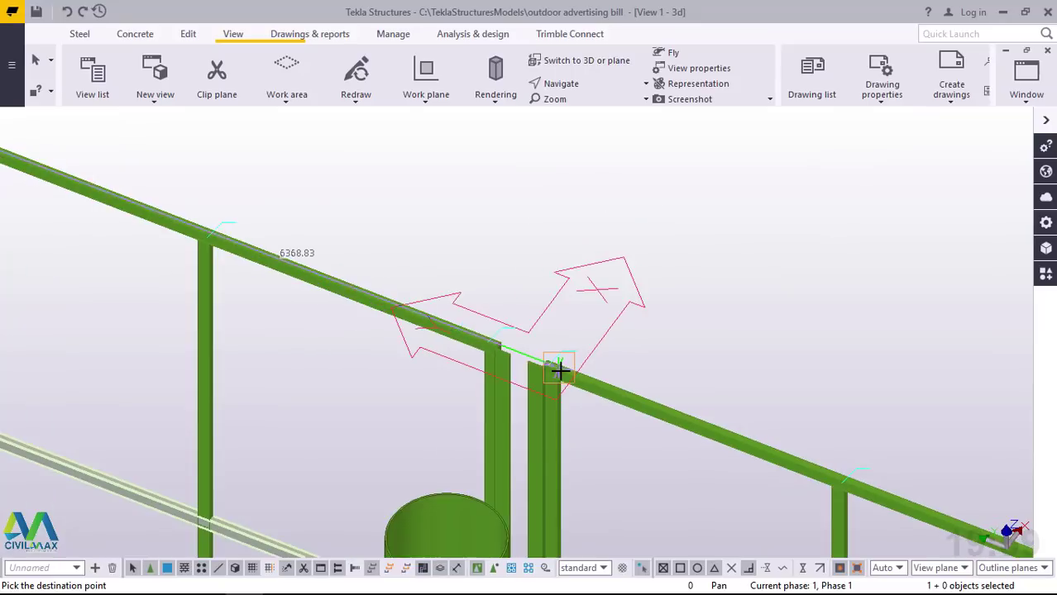
pyautogui.scroll(-3, 560, 370)
pyautogui.scroll(6, 559, 371)
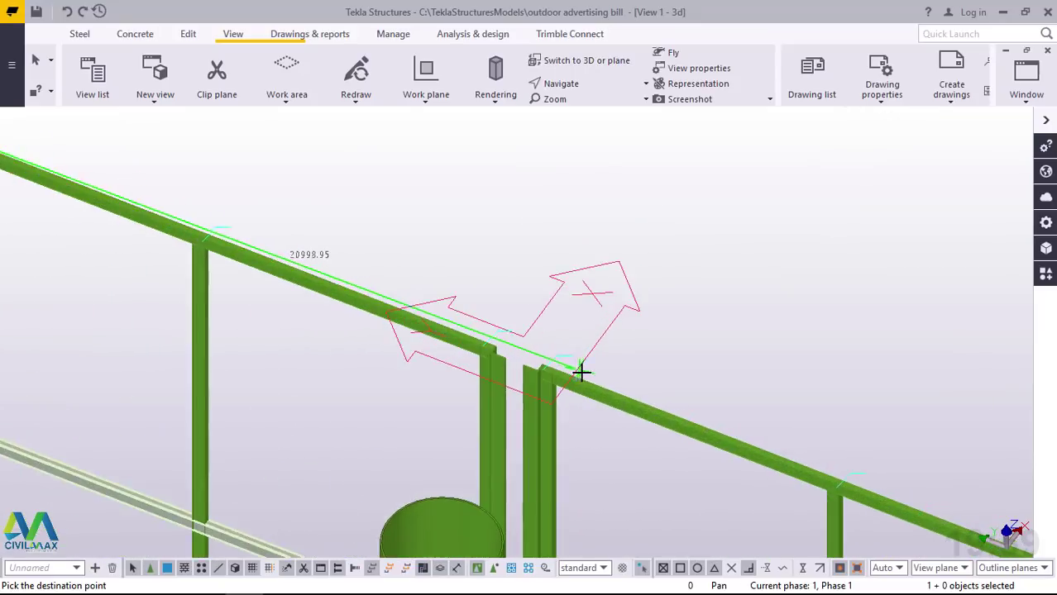
pyautogui.scroll(8, 542, 380)
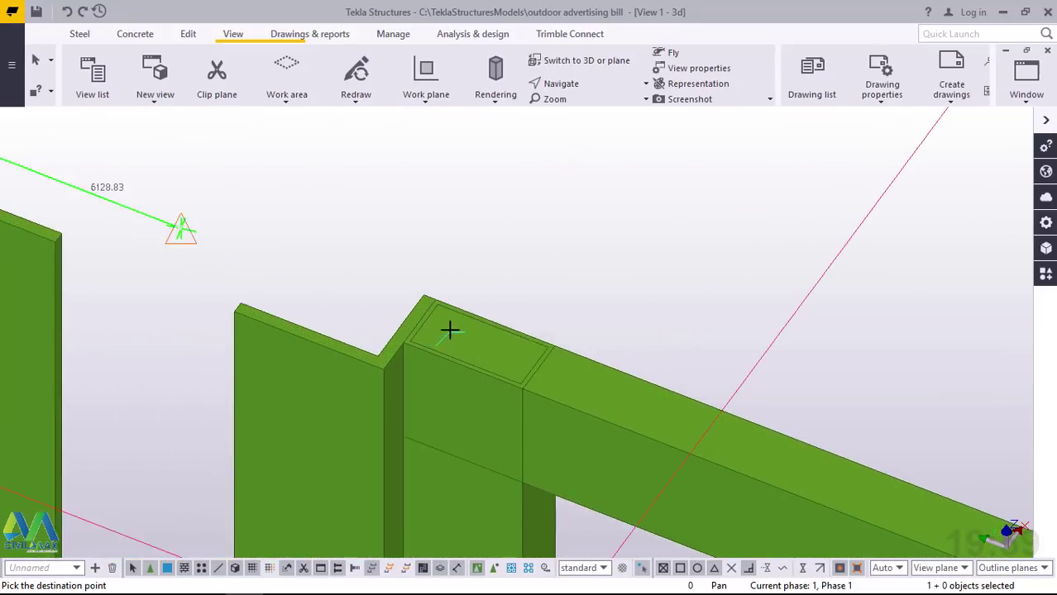
pyautogui.scroll(4, 408, 314)
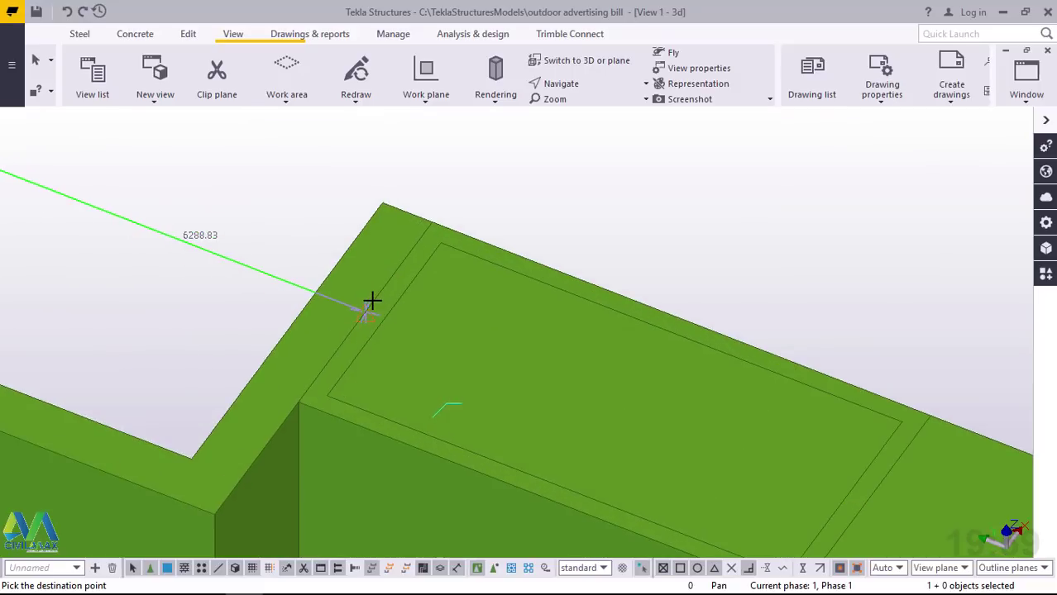
# End the active point-picking command and examine where the middle rails meet the posts of the sign frames
pyautogui.rightClick(575, 186)
pyautogui.click(621, 200)
pyautogui.scroll(-5, 473, 260)
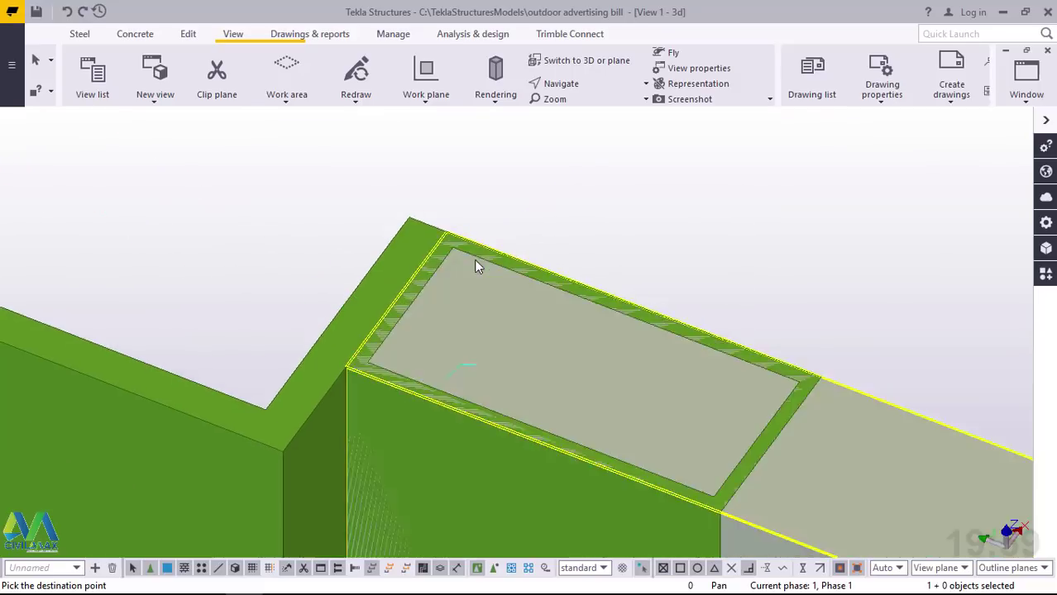
pyautogui.scroll(-8, 443, 240)
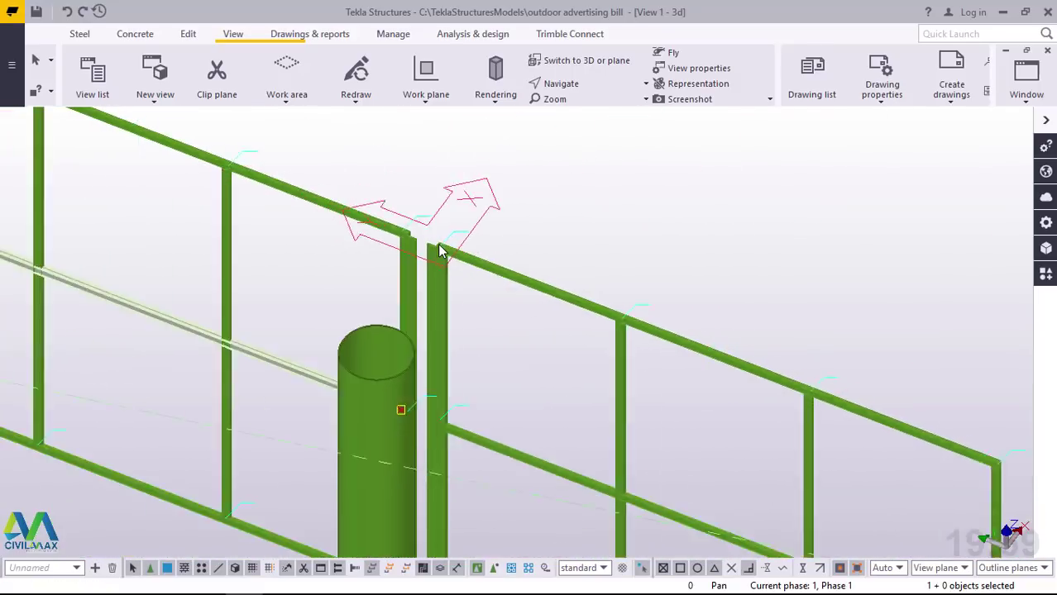
pyautogui.scroll(10, 688, 414)
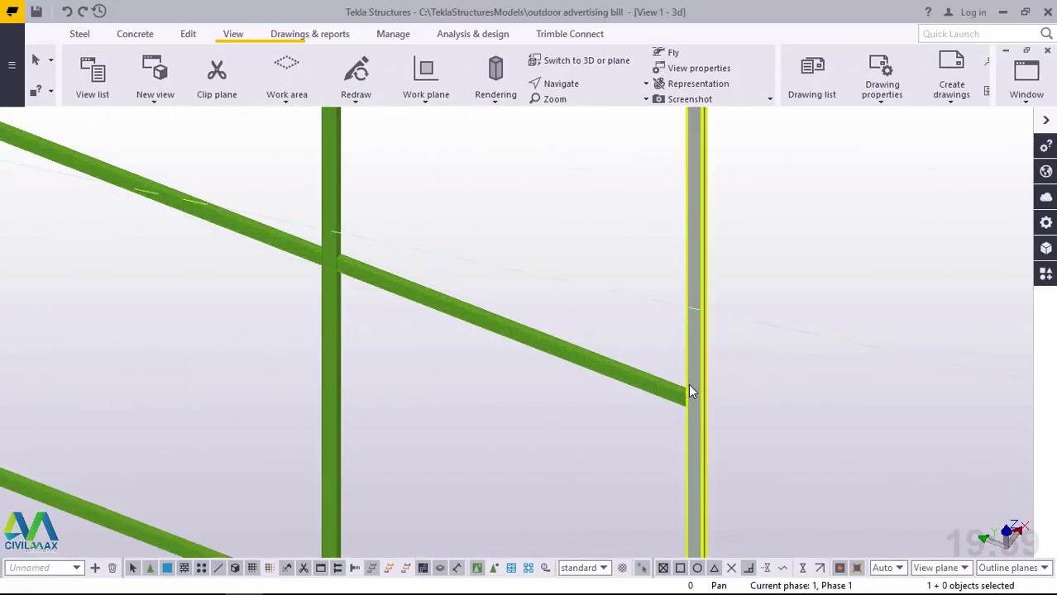
pyautogui.scroll(1, 690, 393)
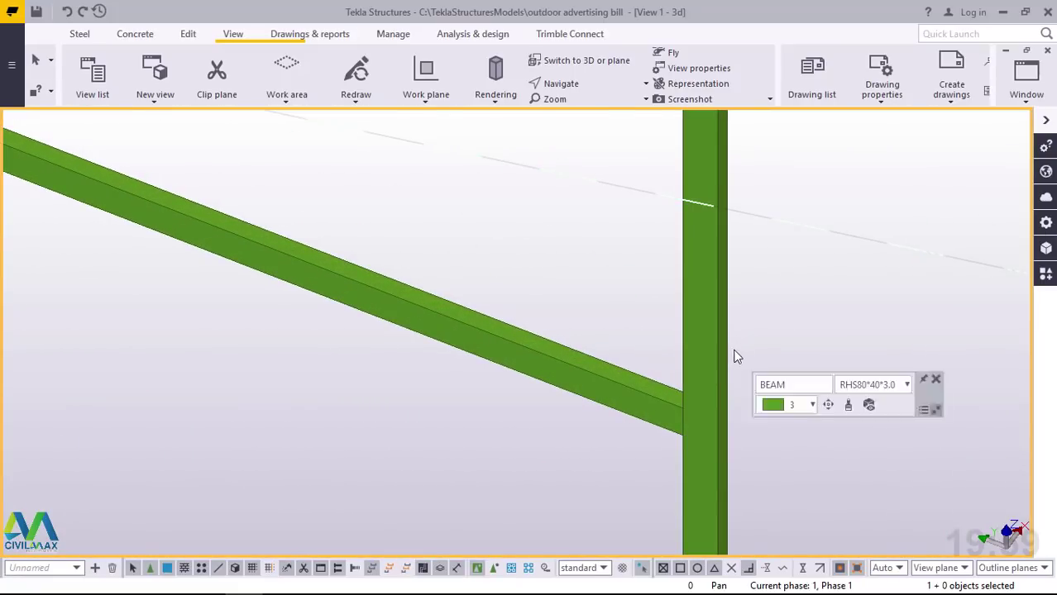
pyautogui.scroll(-10, 728, 359)
# Apply the Stanchion weld (85) component between the outer post of the right frame and its middle rail
pyautogui.click(1046, 276)
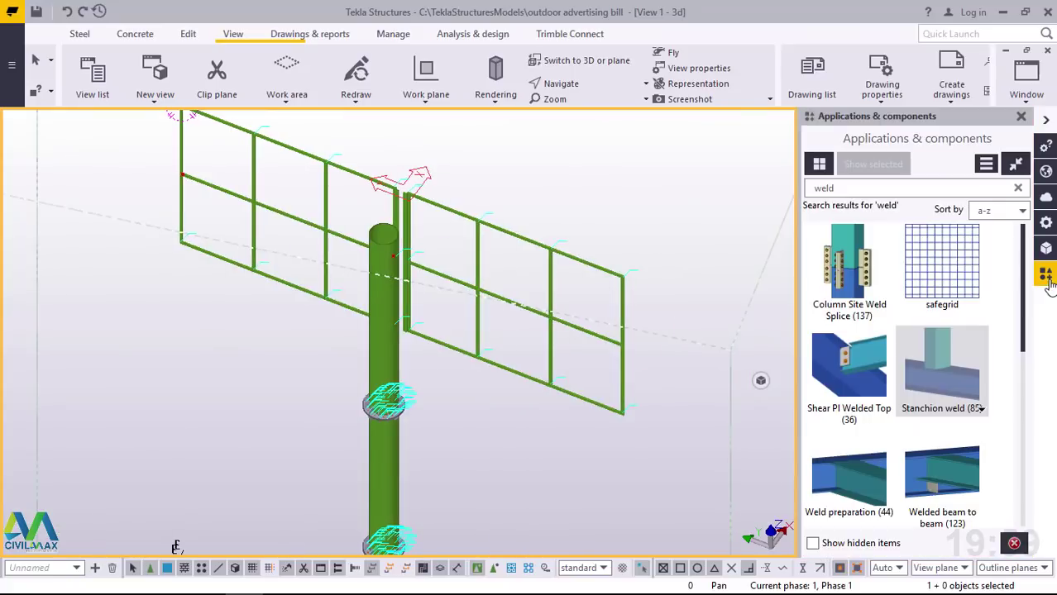
pyautogui.click(959, 380)
pyautogui.scroll(6, 623, 327)
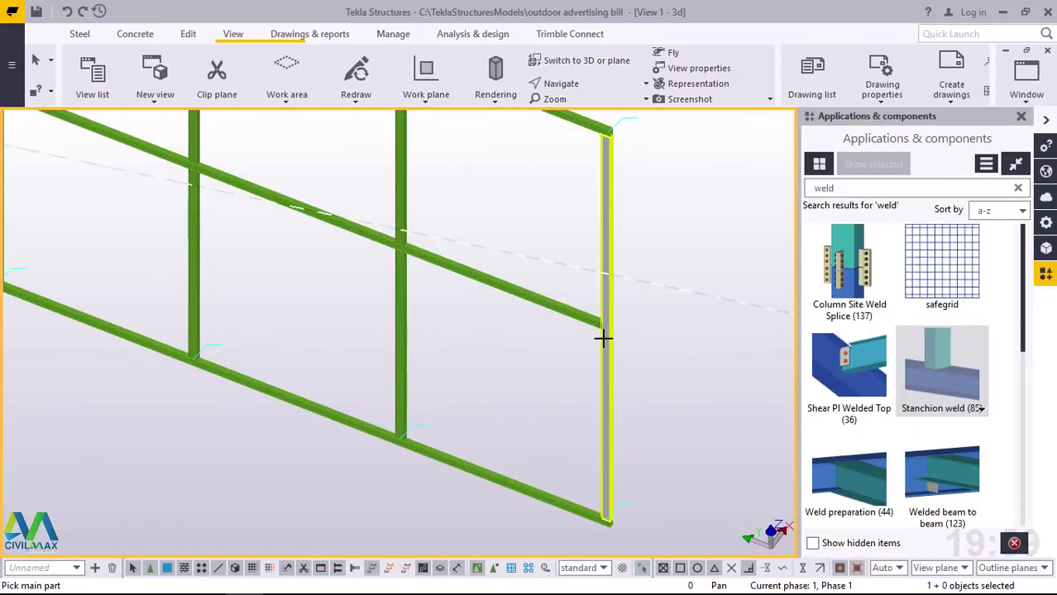
pyautogui.click(604, 335)
pyautogui.click(583, 327)
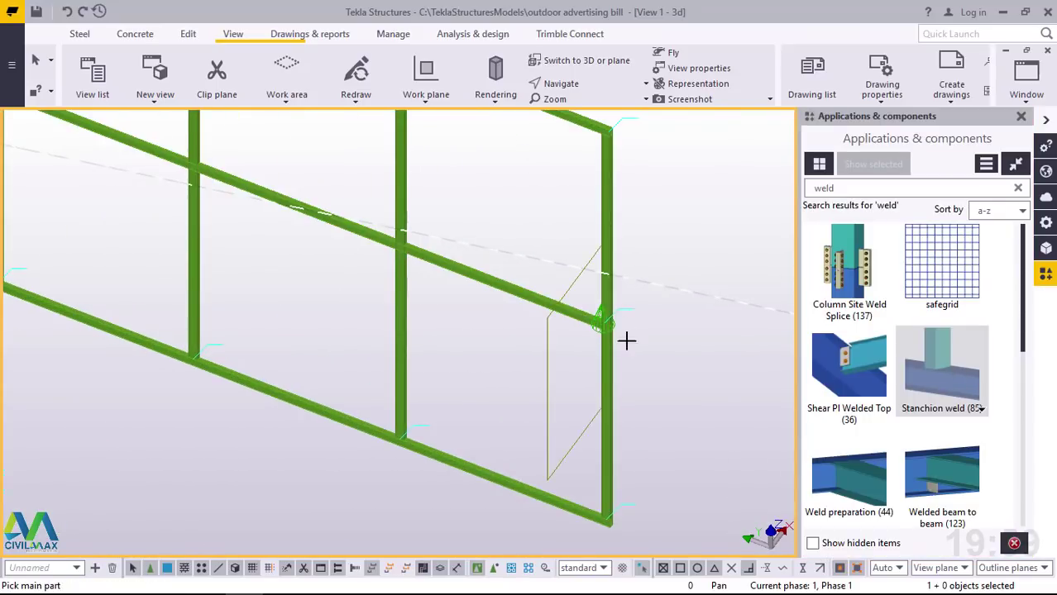
# Apply the same Stanchion weld between the right frame's inner post beside the column and its middle rail
pyautogui.scroll(-4, 626, 341)
pyautogui.scroll(6, 432, 324)
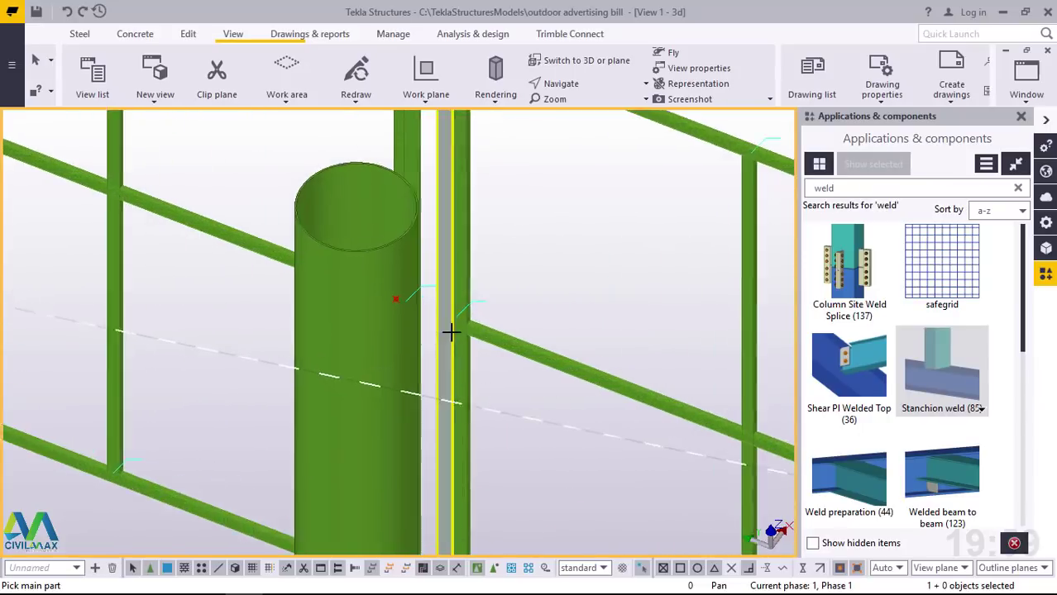
pyautogui.scroll(2, 451, 331)
pyautogui.click(472, 283)
pyautogui.click(510, 347)
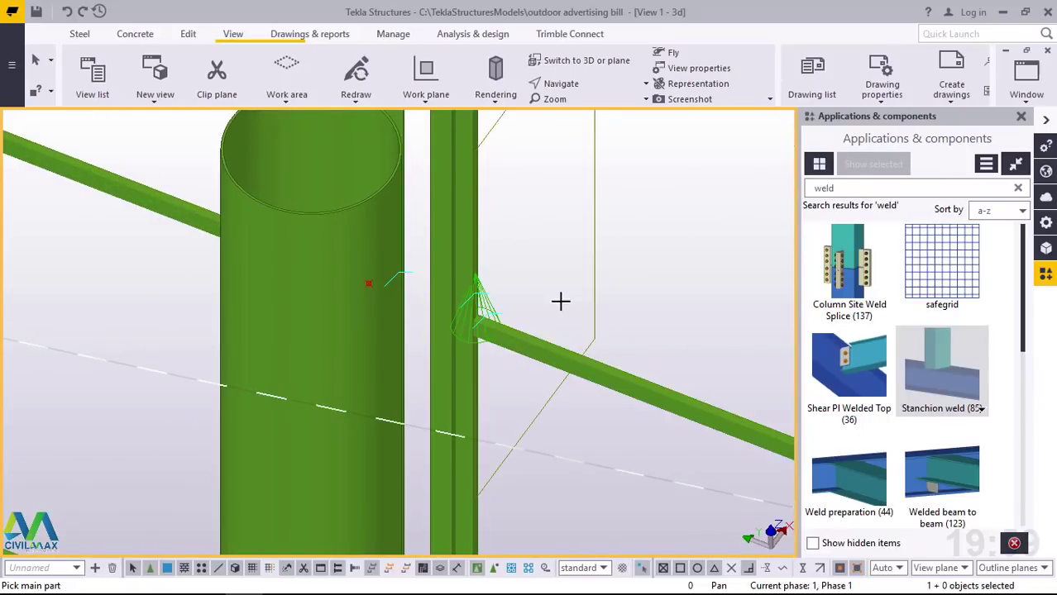
# Weld the middle rail of the left frame to its outer post with the Stanchion weld component
pyautogui.scroll(-4, 561, 301)
pyautogui.scroll(5, 262, 224)
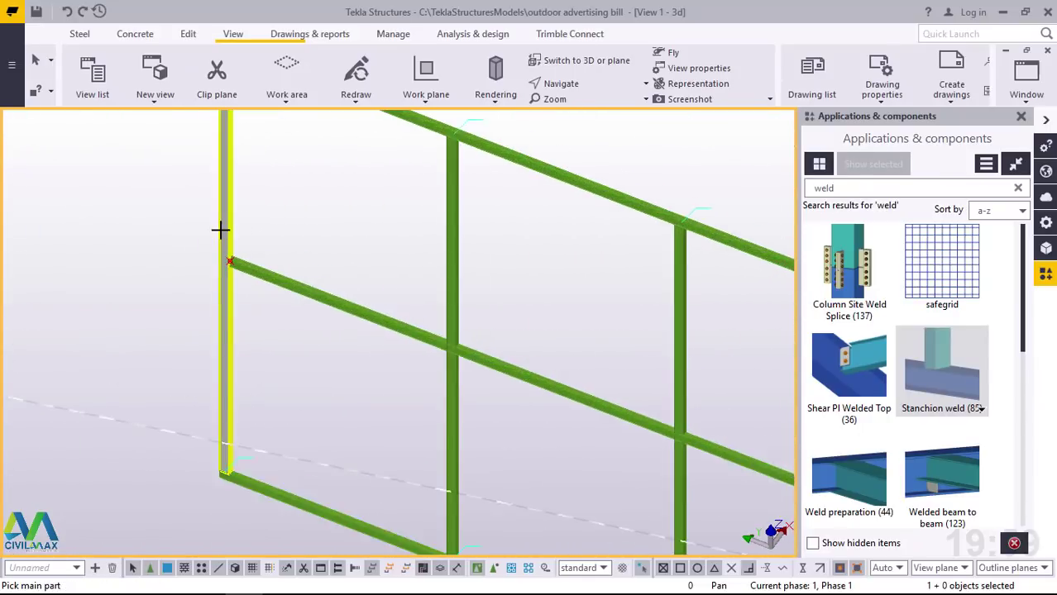
pyautogui.click(236, 243)
pyautogui.click(250, 274)
pyautogui.scroll(-2, 216, 256)
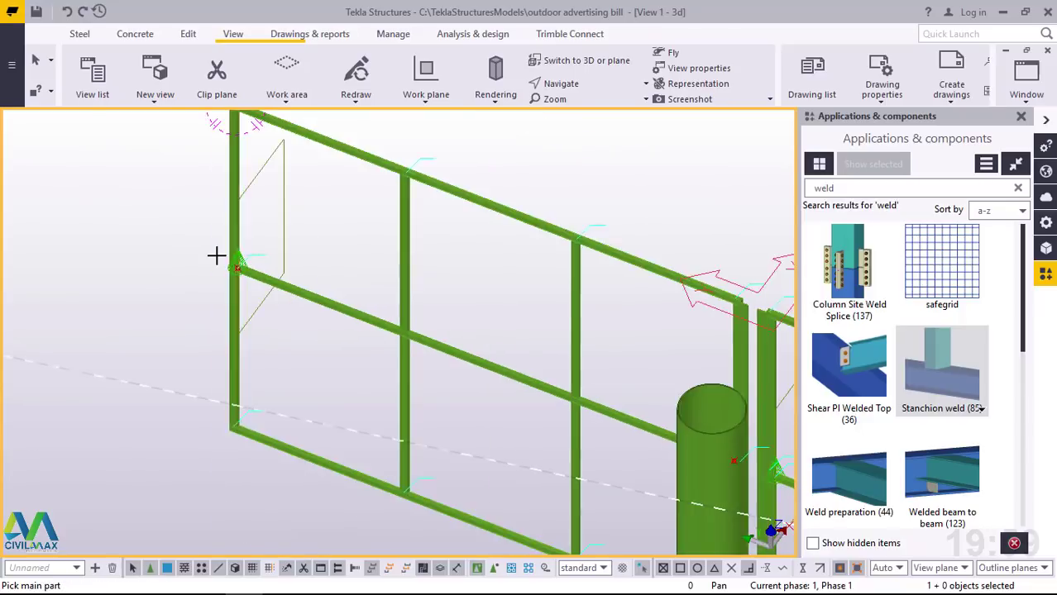
# Weld the left frame's middle rail to its inner post from the opposite side, ending the weld command and redrawing the view
pyautogui.scroll(-3, 216, 255)
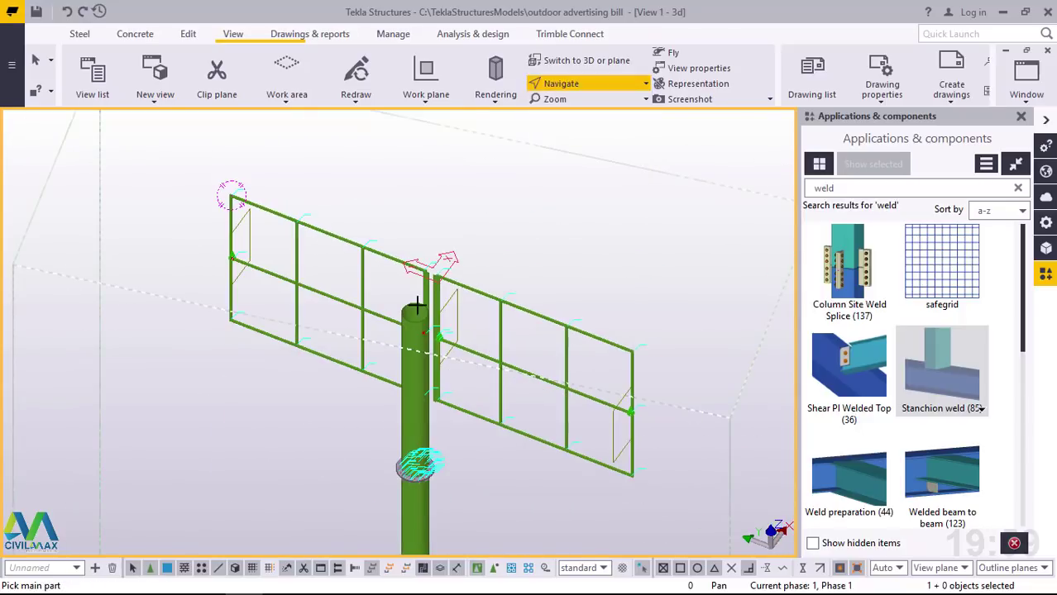
pyautogui.press('v')
pyautogui.click(437, 310)
pyautogui.keyDown('ctrl'); pyautogui.moveTo(437, 311); pyautogui.dragTo(637, 315, button='middle'); pyautogui.keyUp('ctrl')
pyautogui.scroll(3, 371, 363)
pyautogui.scroll(6, 369, 360)
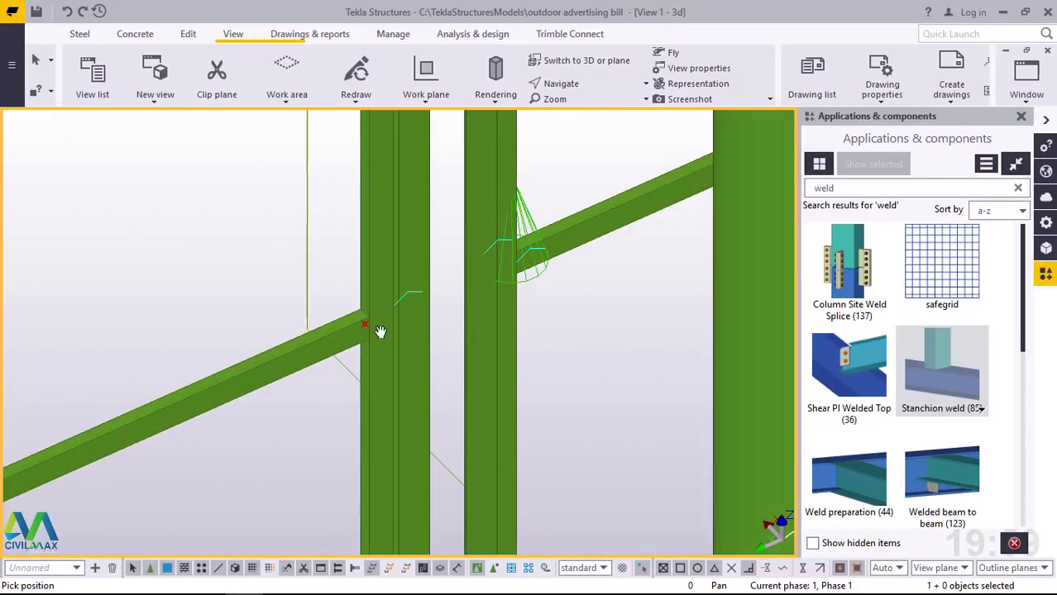
pyautogui.rightClick(215, 214)
pyautogui.click(257, 224)
pyautogui.scroll(2, 352, 322)
pyautogui.click(406, 295)
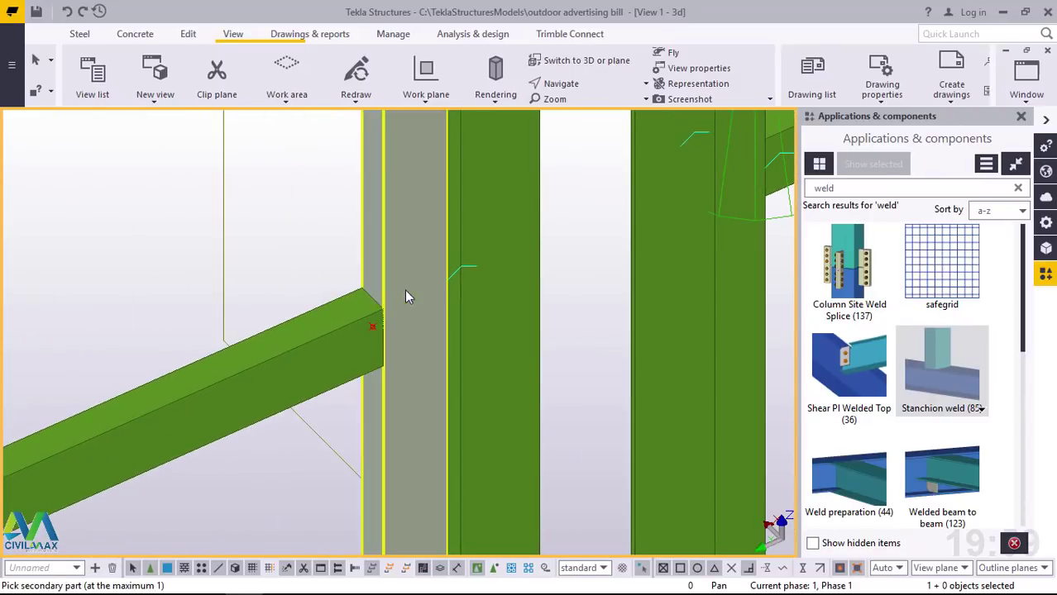
pyautogui.click(349, 347)
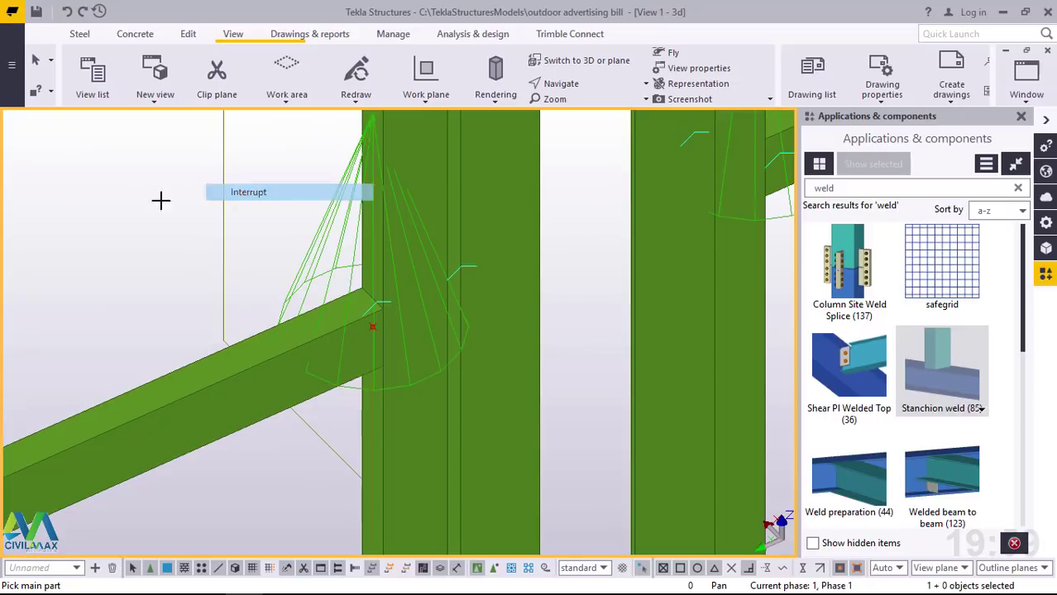
pyautogui.rightClick(95, 196)
pyautogui.click(256, 282)
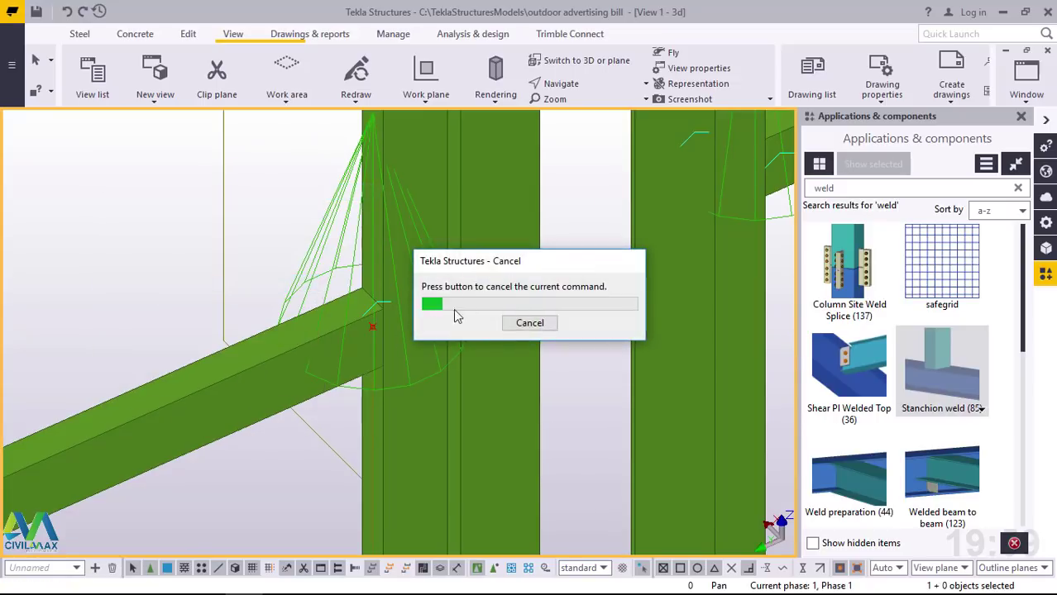
# Examine both sign frames and the column from several sides to check the middle rails and their connections
pyautogui.scroll(-5, 447, 351)
pyautogui.scroll(-3, 478, 350)
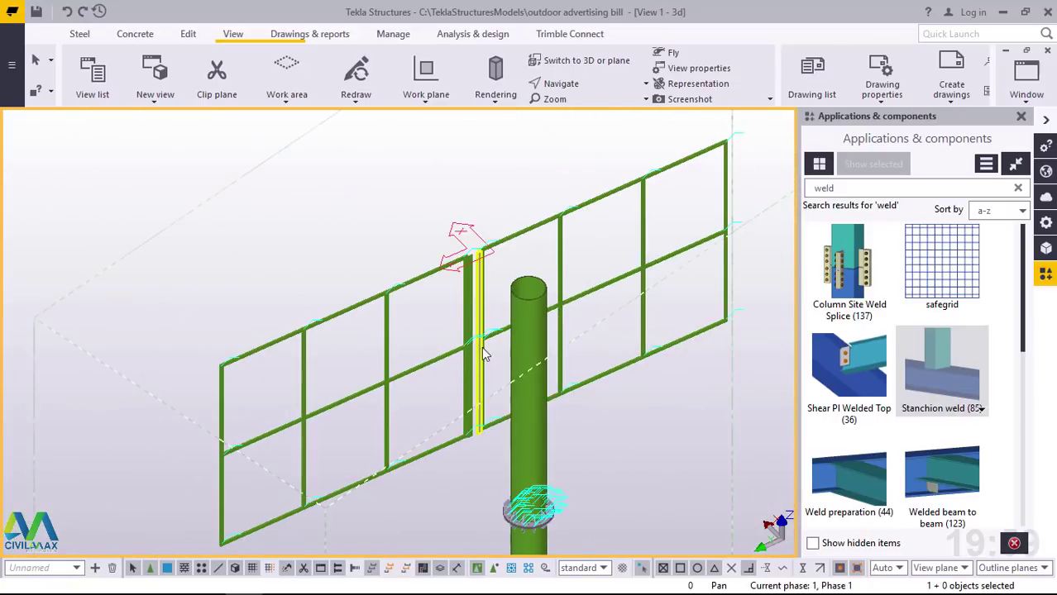
pyautogui.scroll(3, 538, 326)
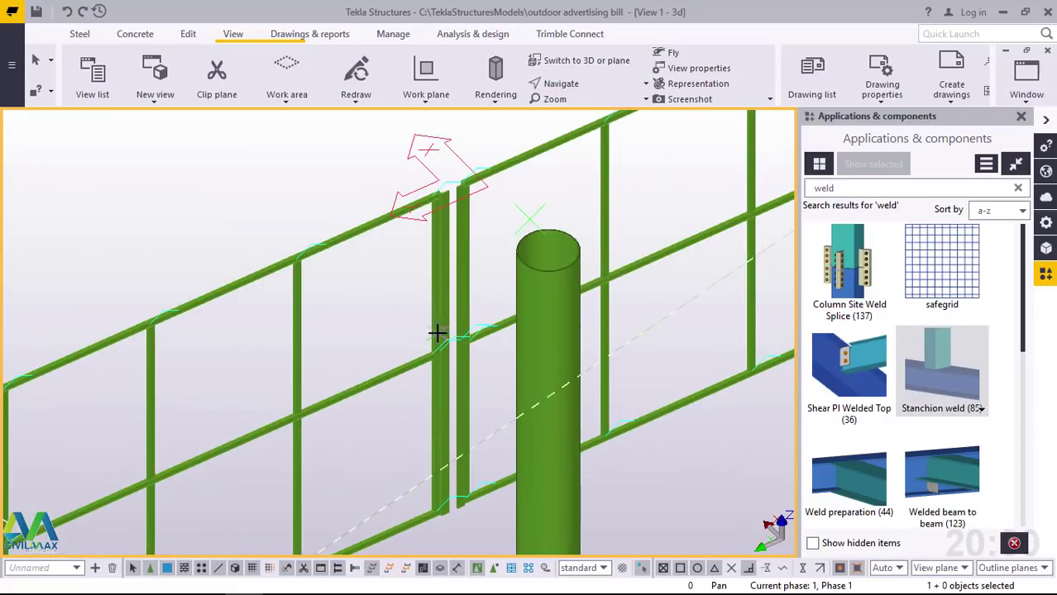
pyautogui.keyDown('ctrl'); pyautogui.moveTo(440, 341); pyautogui.dragTo(641, 316, button='middle'); pyautogui.keyUp('ctrl')
pyautogui.scroll(-2, 529, 313)
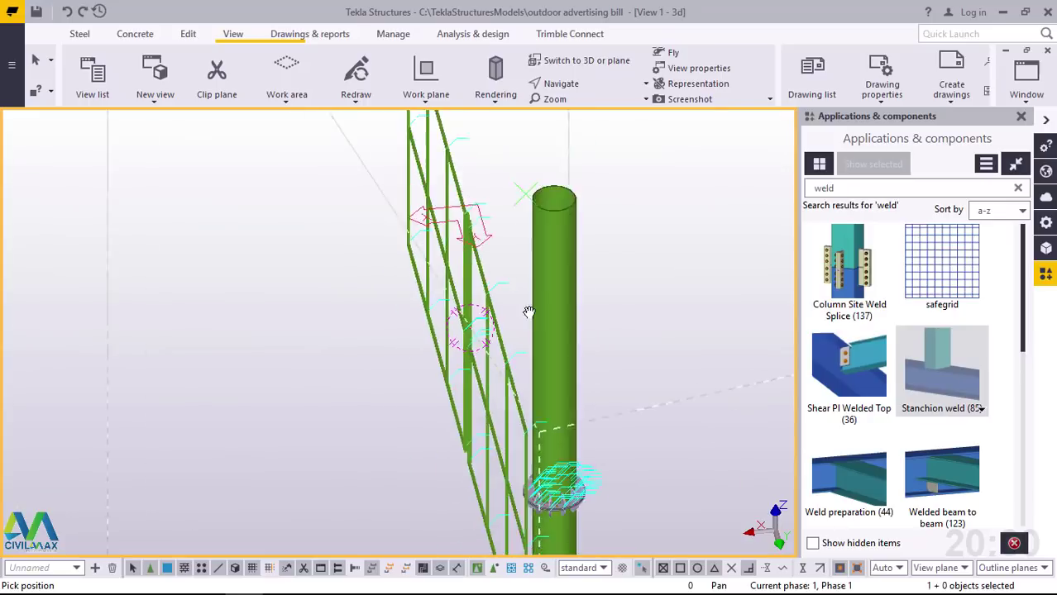
pyautogui.keyDown('ctrl'); pyautogui.moveTo(529, 311); pyautogui.dragTo(357, 233, button='middle'); pyautogui.keyUp('ctrl')
pyautogui.scroll(4, 331, 233)
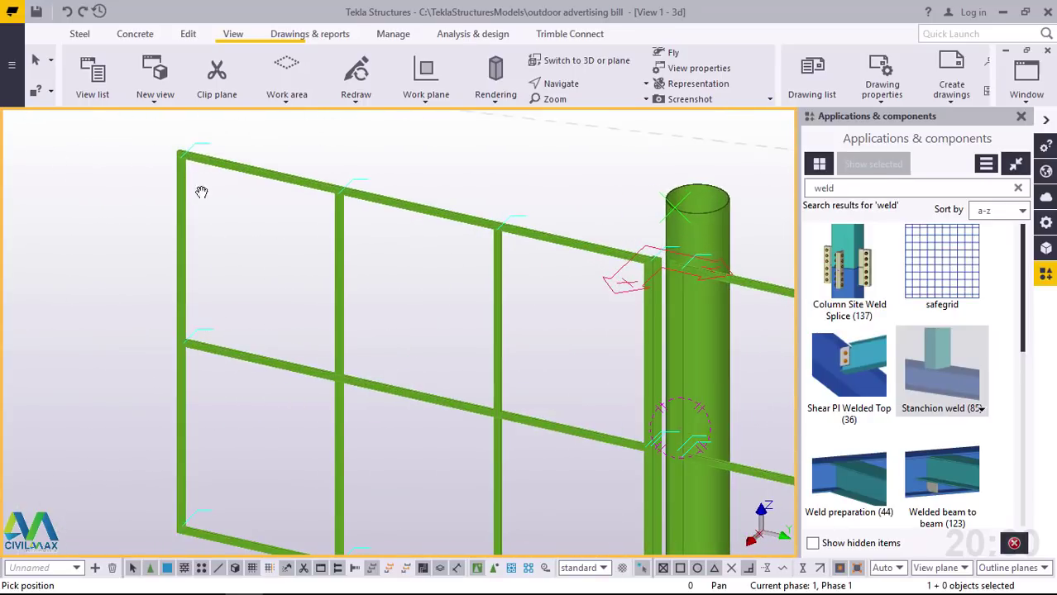
pyautogui.scroll(-5, 305, 339)
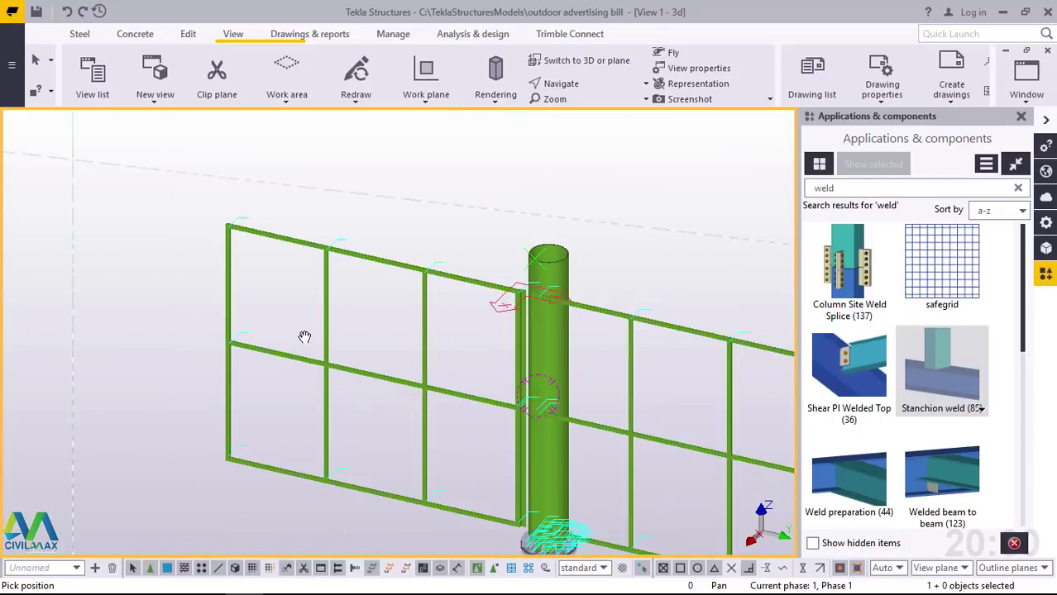
pyautogui.click(569, 86)
pyautogui.click(581, 110)
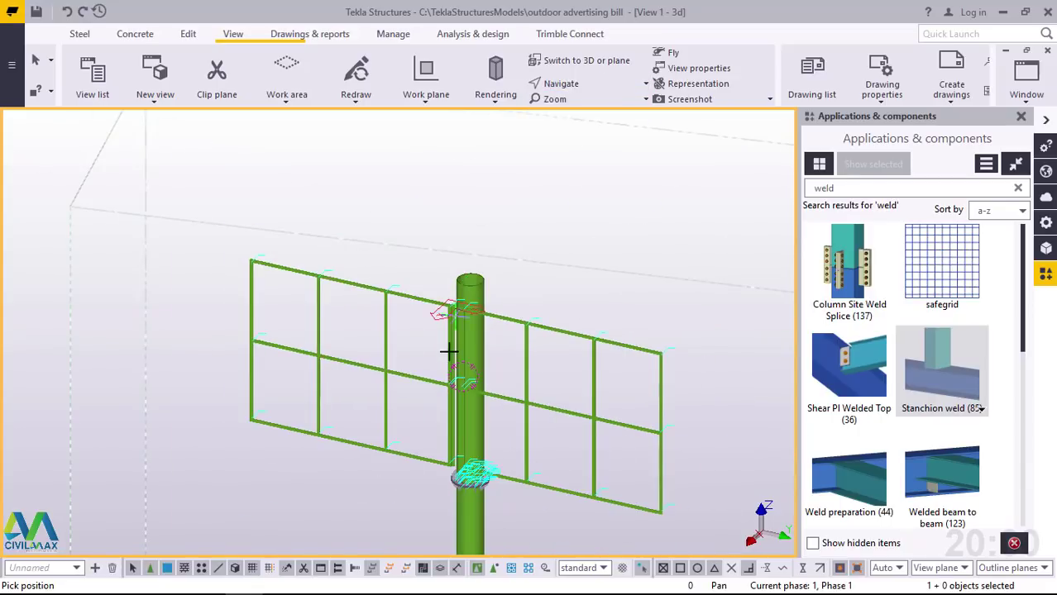
pyautogui.moveTo(469, 350); pyautogui.dragTo(156, 356)
pyautogui.scroll(-4, 468, 319)
pyautogui.scroll(10, 517, 337)
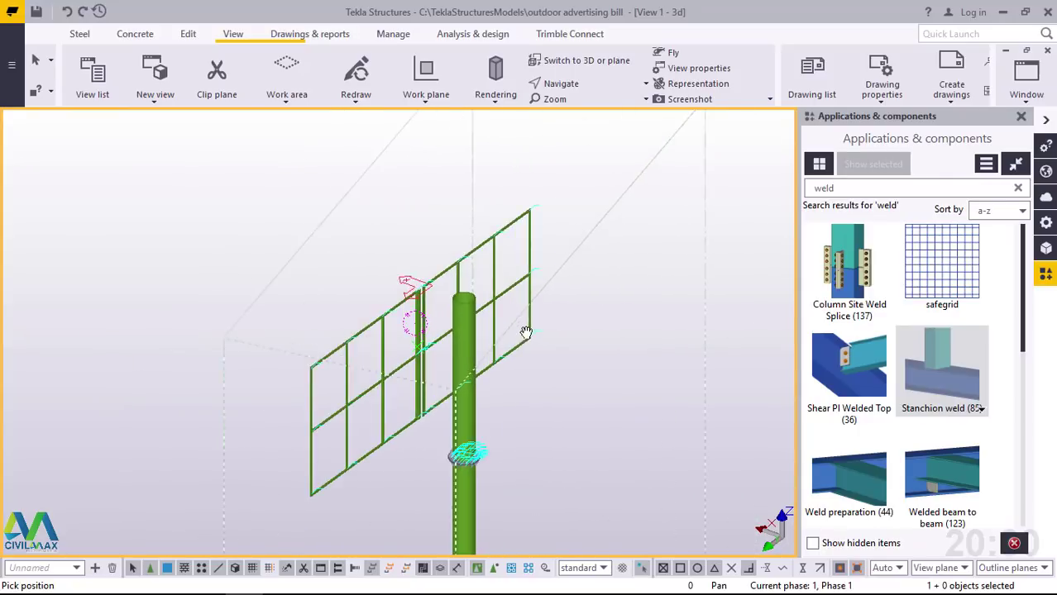
pyautogui.scroll(-3, 462, 309)
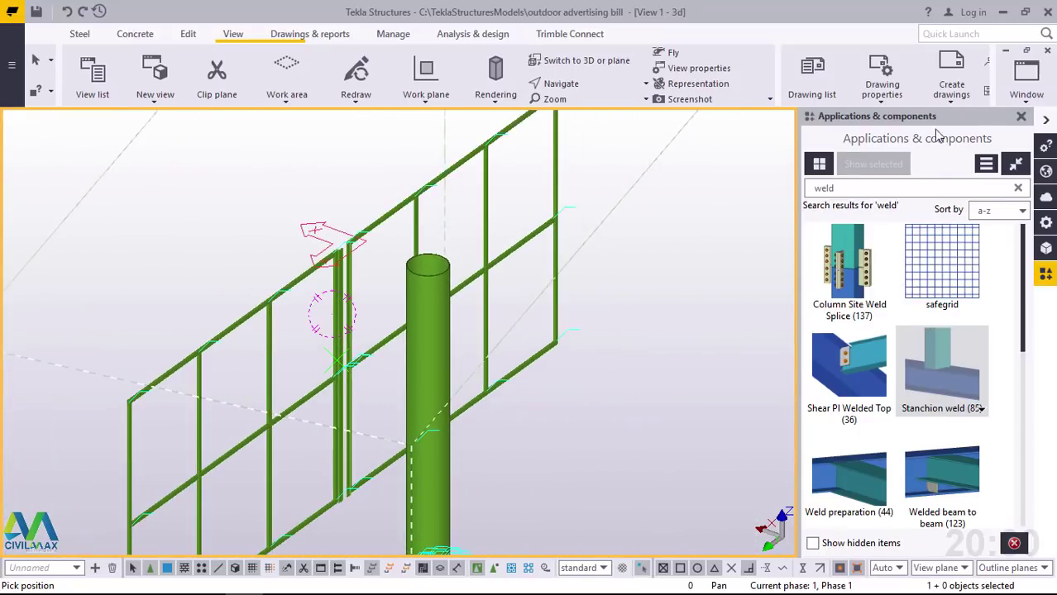
# Close the Applications & components catalog and end the pending position picking
pyautogui.click(1017, 117)
pyautogui.rightClick(809, 155)
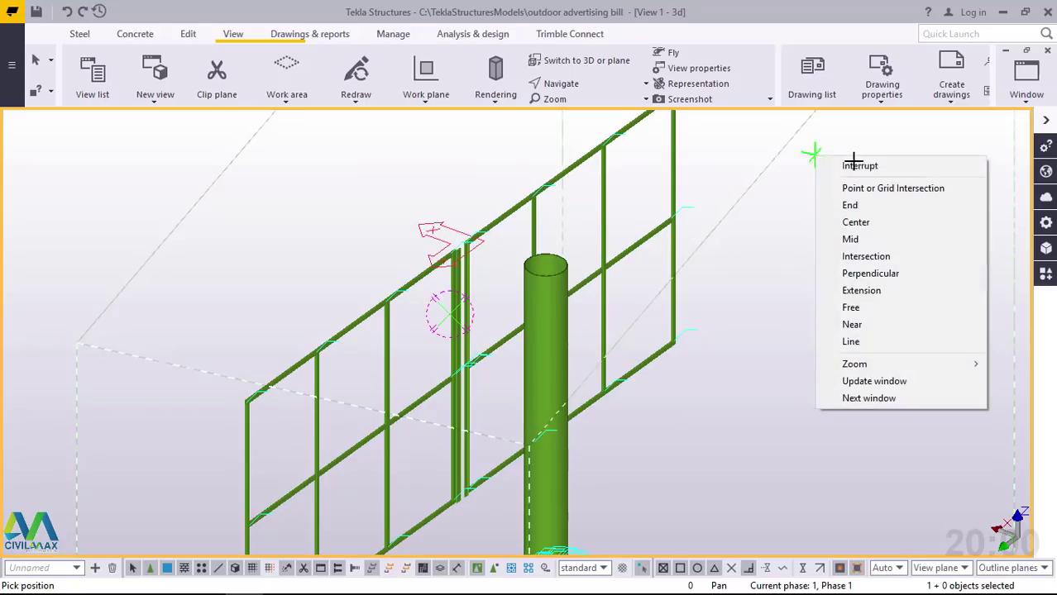
pyautogui.press('Escape')
pyautogui.scroll(-2, 579, 330)
pyautogui.scroll(-1, 566, 336)
pyautogui.scroll(4, 512, 348)
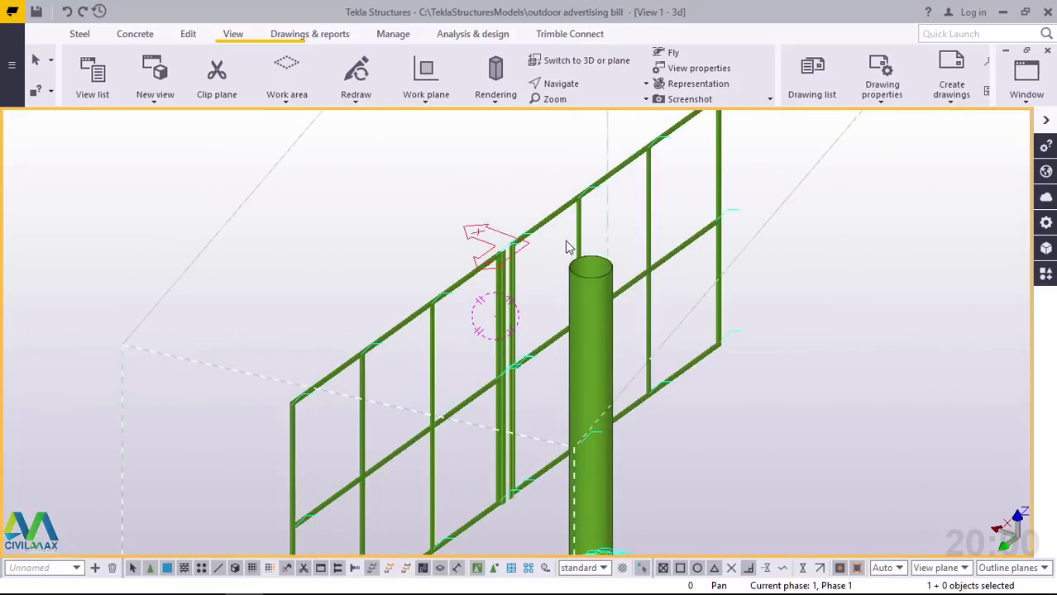
# Select the posts and rails of both sign frames, adding the vertical members the area selection missed
pyautogui.scroll(-3, 565, 244)
pyautogui.moveTo(548, 206); pyautogui.dragTo(351, 490)
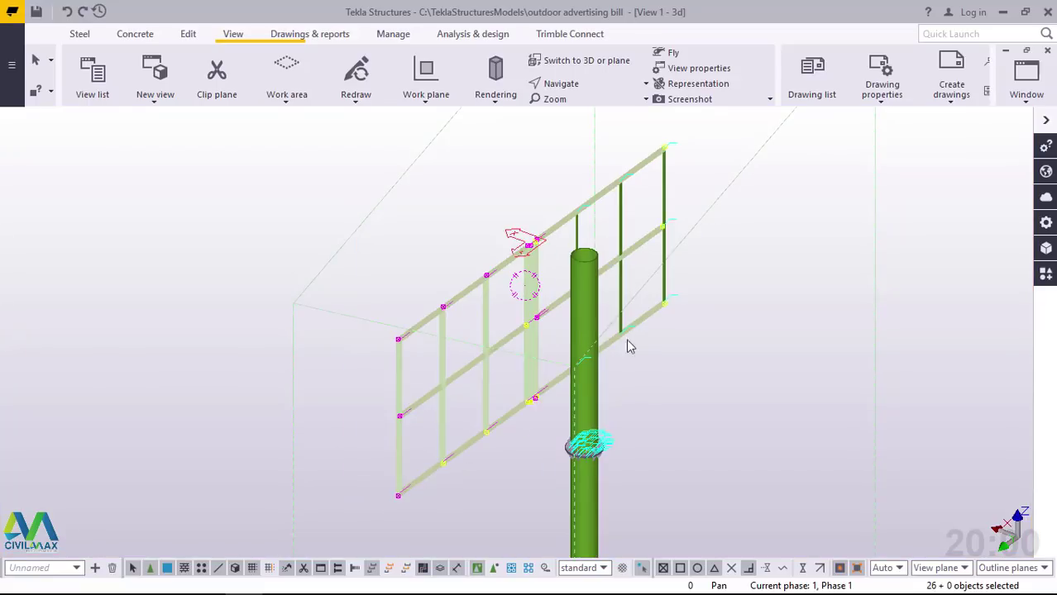
pyautogui.keyDown('ctrl'); pyautogui.click(664, 179); pyautogui.keyUp('ctrl')
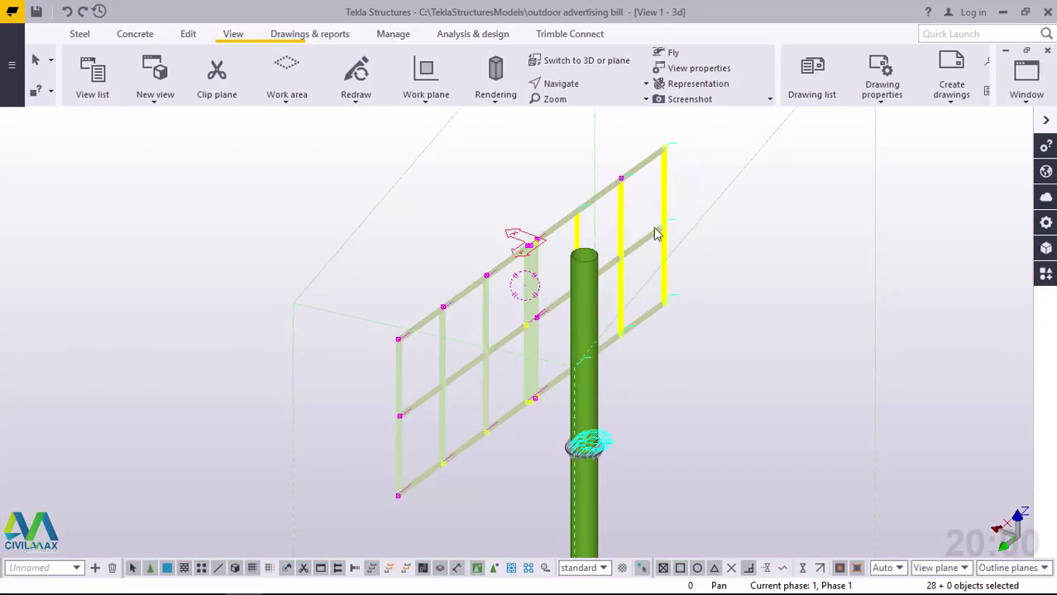
# Switch to View 2 - Grid 1 with the frame members still selected
pyautogui.click(1027, 89)
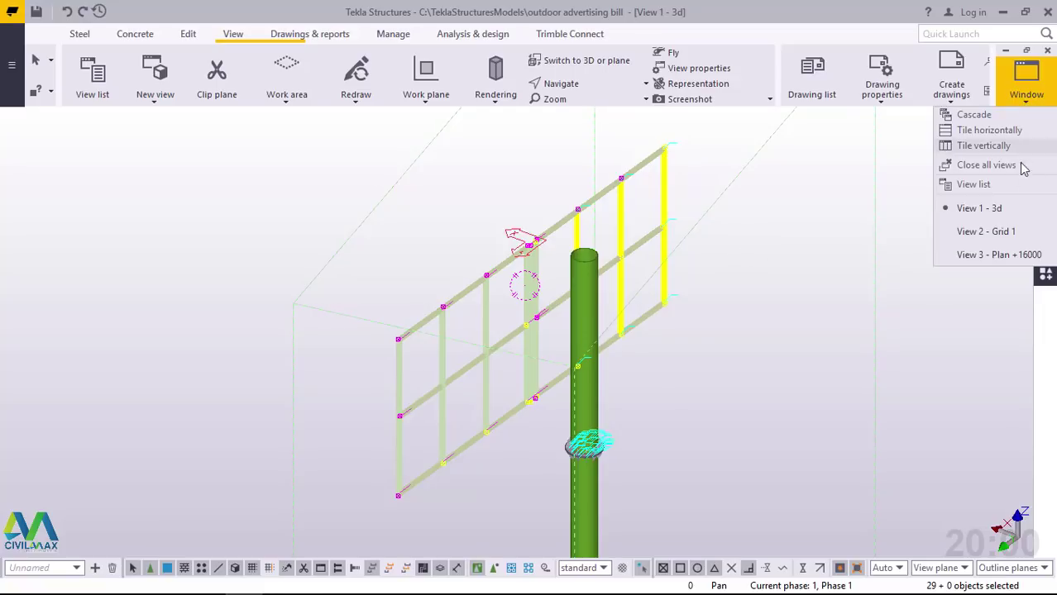
pyautogui.click(1008, 240)
pyautogui.scroll(-6, 541, 320)
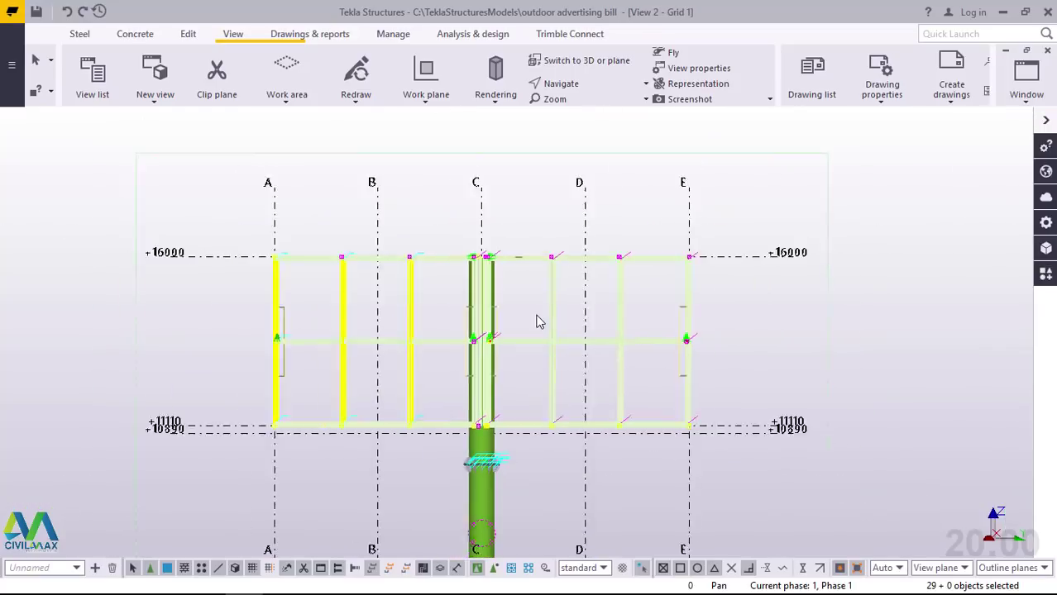
# Inspect the frame's bottom corner on grid line E at level +11110 and the grid intersection at +6000 below it
pyautogui.scroll(4, 611, 369)
pyautogui.scroll(6, 611, 370)
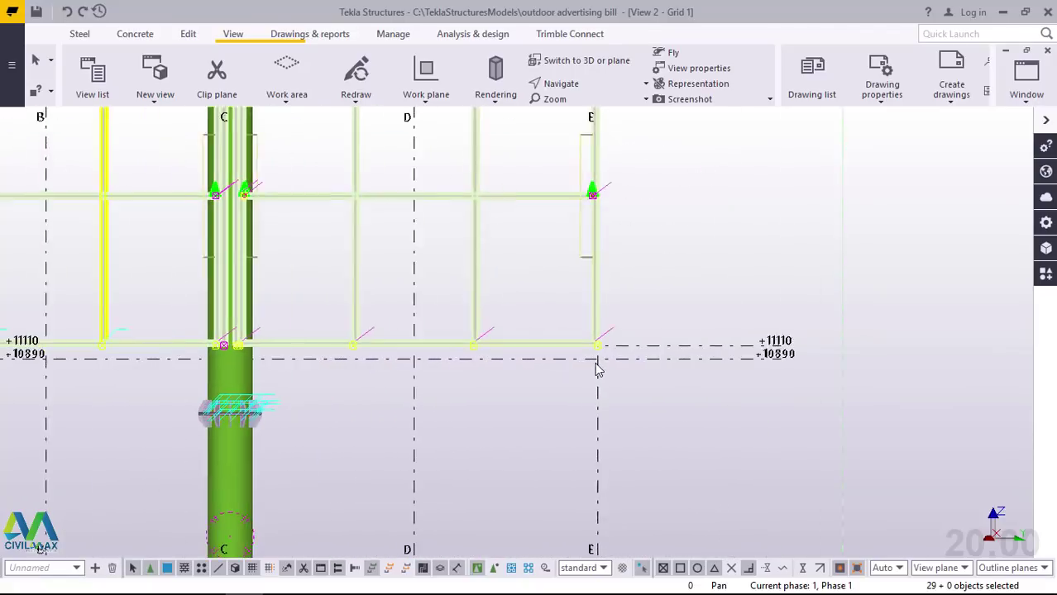
pyautogui.scroll(-3, 616, 330)
pyautogui.scroll(5, 607, 331)
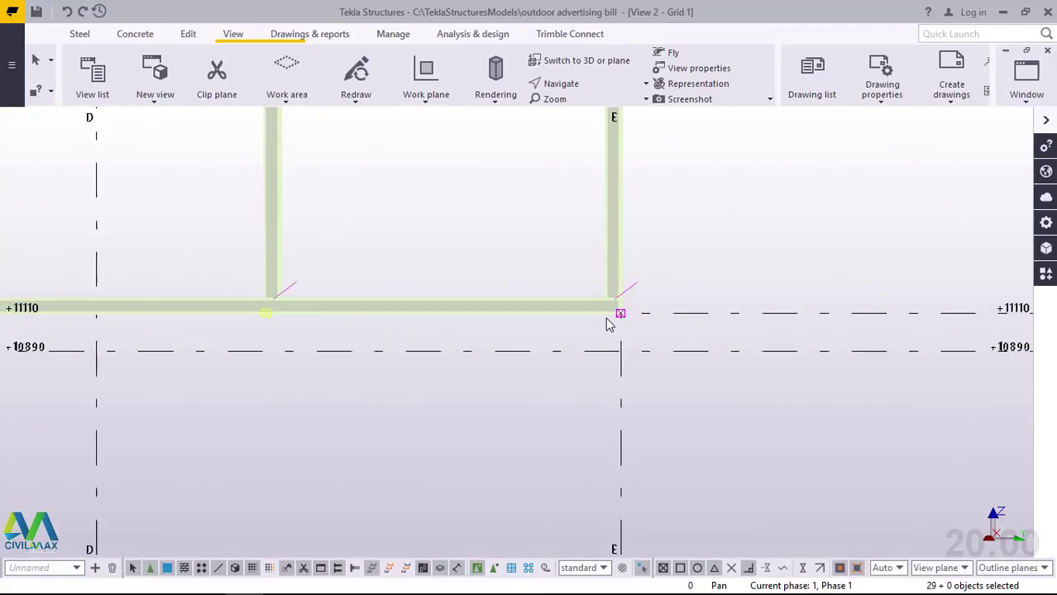
pyautogui.scroll(-8, 641, 307)
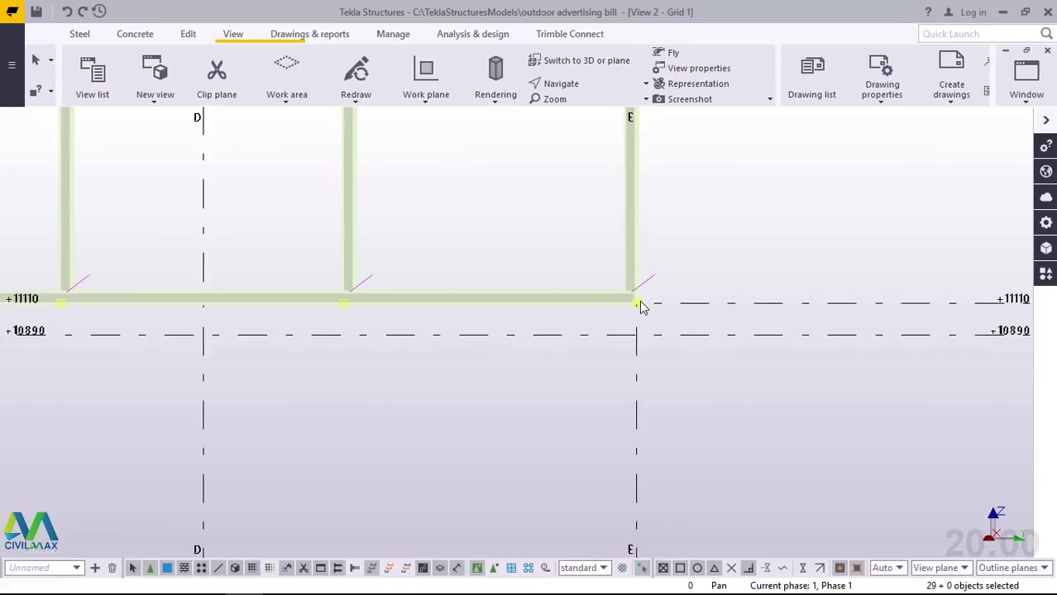
pyautogui.scroll(3, 636, 460)
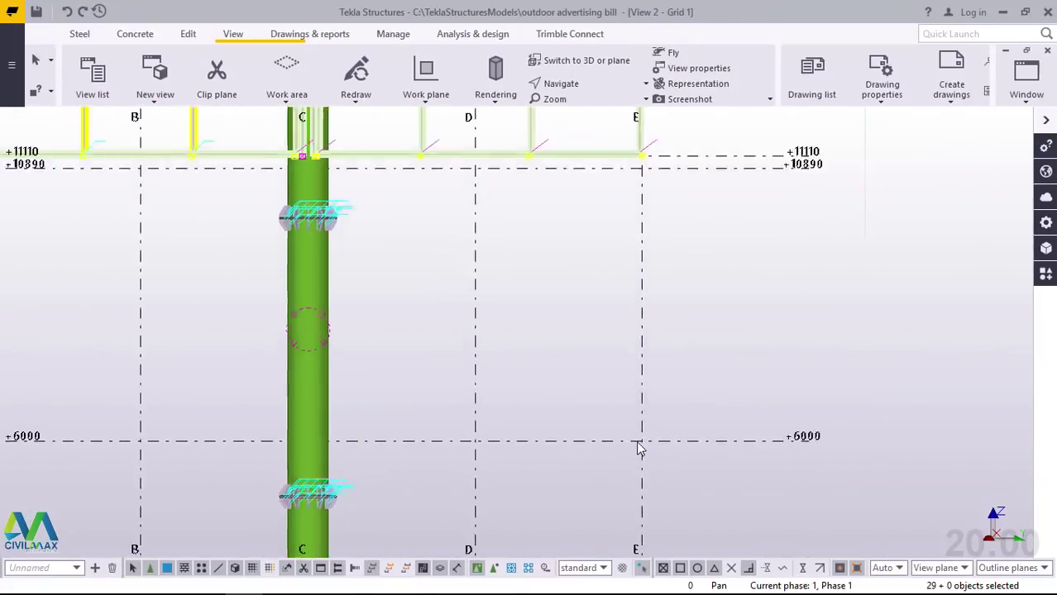
pyautogui.scroll(-5, 630, 455)
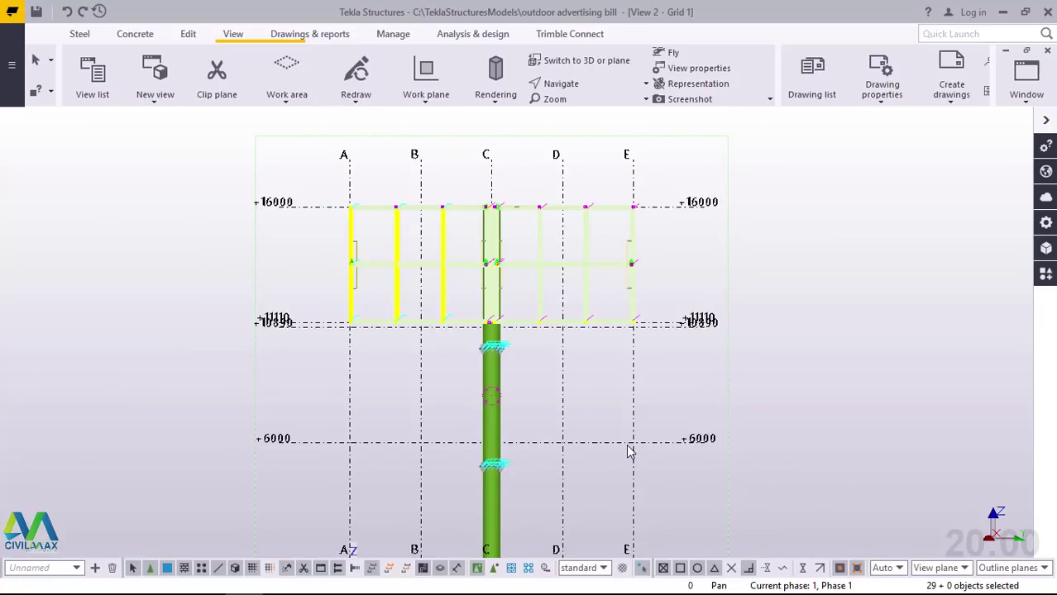
# Copy the selected sign frame members from the frame's bottom corner on grid line E at +11110 to the grid intersection E at +6000
pyautogui.rightClick(869, 215)
pyautogui.click(905, 242)
pyautogui.scroll(3, 629, 330)
pyautogui.scroll(6, 625, 328)
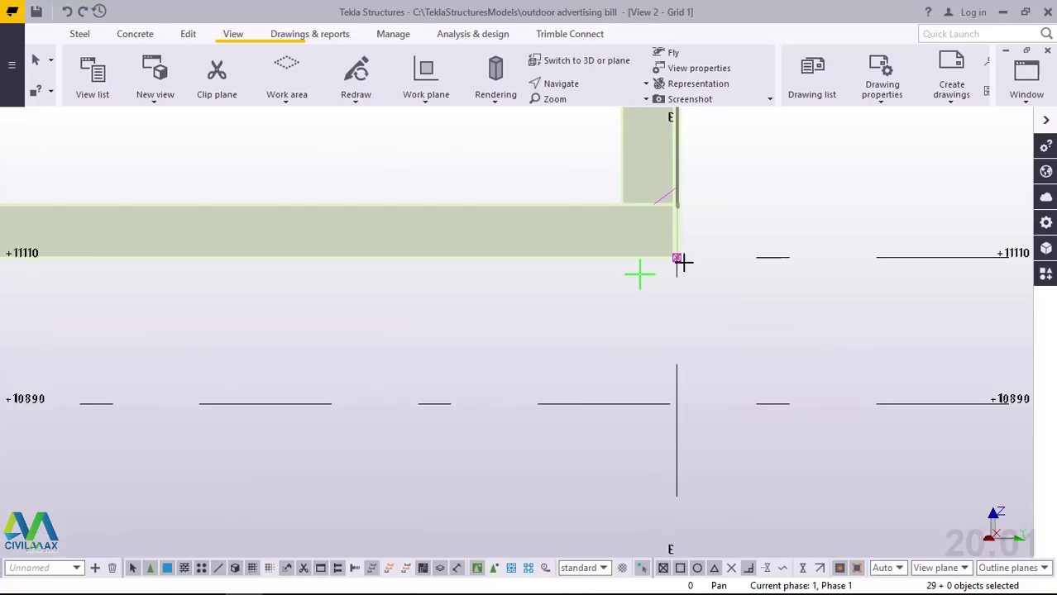
pyautogui.scroll(3, 683, 261)
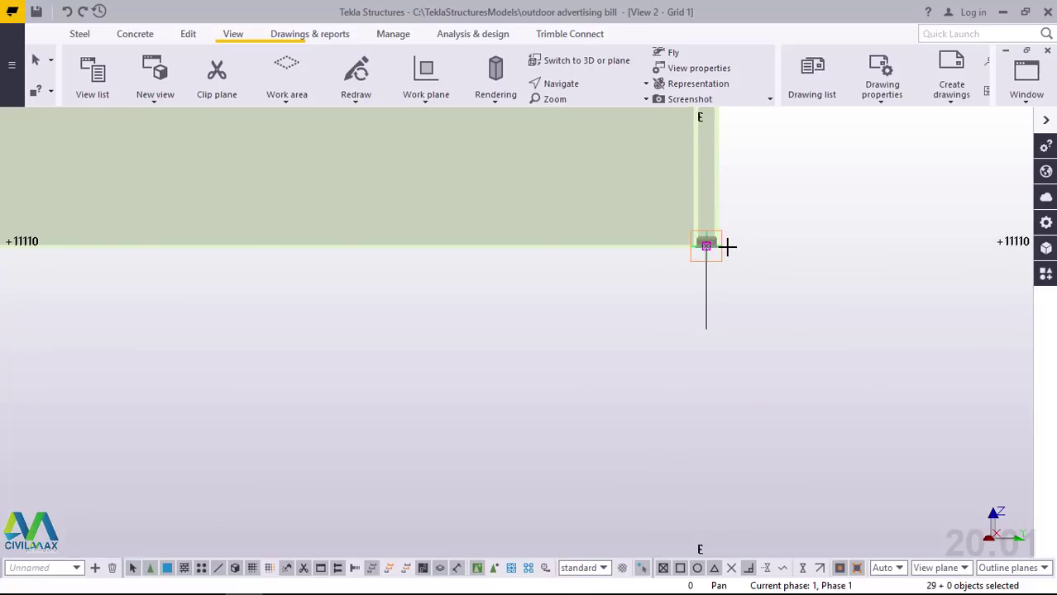
pyautogui.scroll(3, 727, 246)
pyautogui.hotkey('ctrl', 'c')
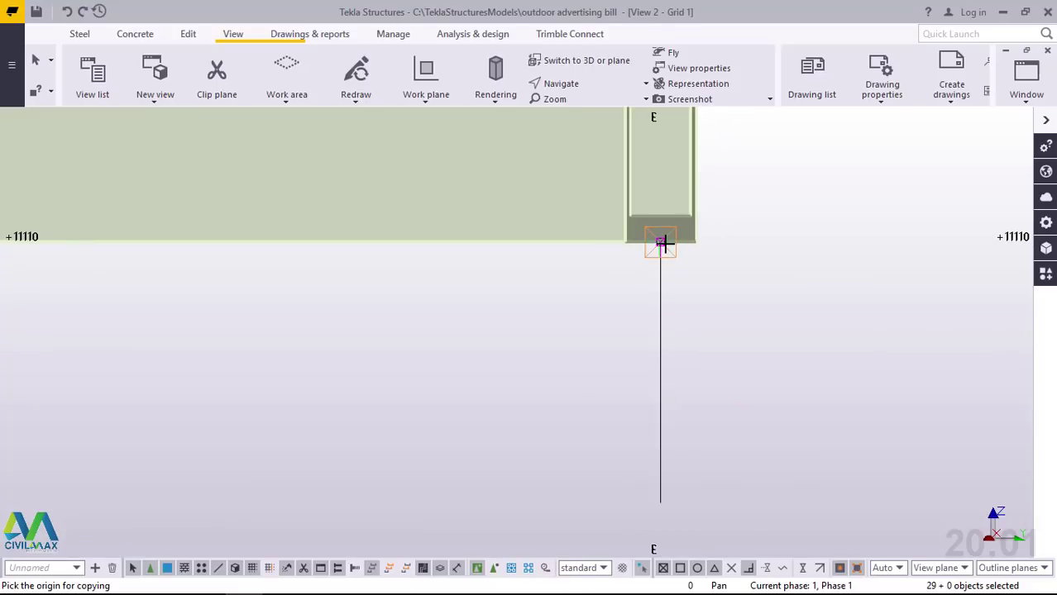
pyautogui.scroll(-2, 644, 238)
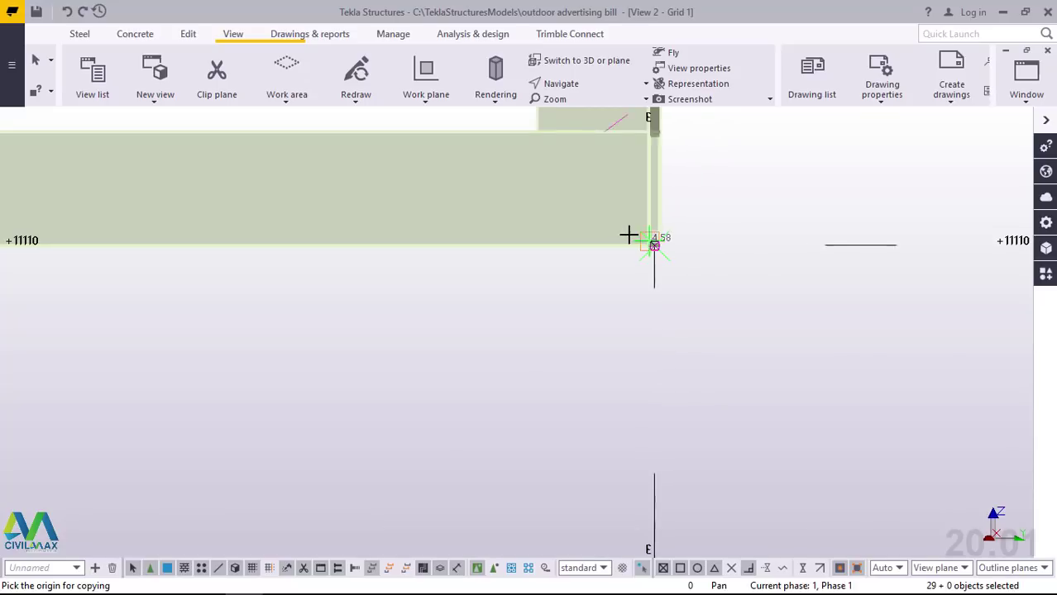
pyautogui.click(631, 234)
pyautogui.scroll(-4, 631, 234)
pyautogui.scroll(-6, 631, 234)
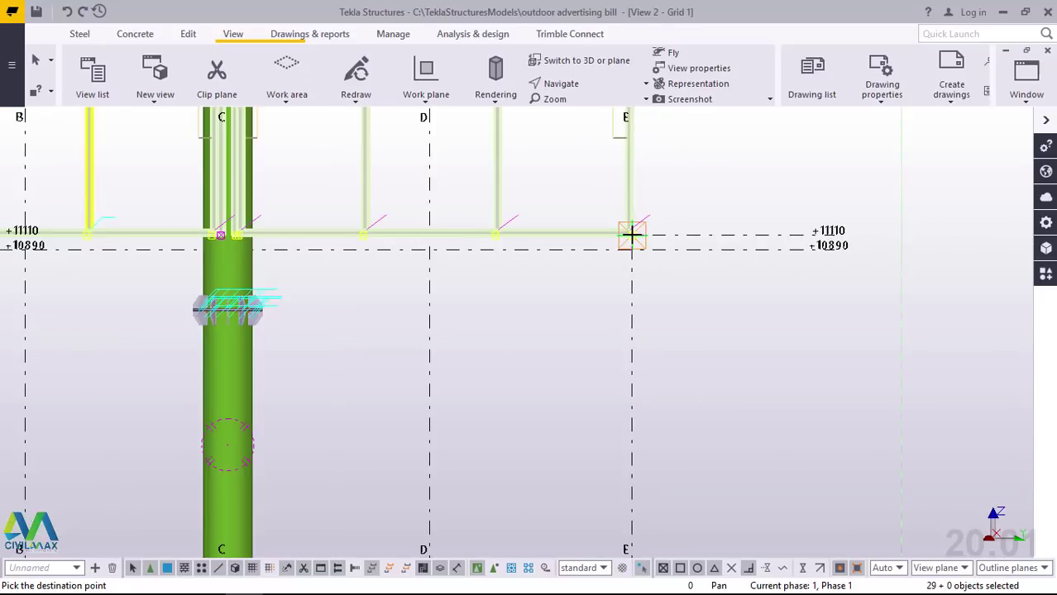
pyautogui.scroll(3, 630, 418)
pyautogui.scroll(4, 629, 418)
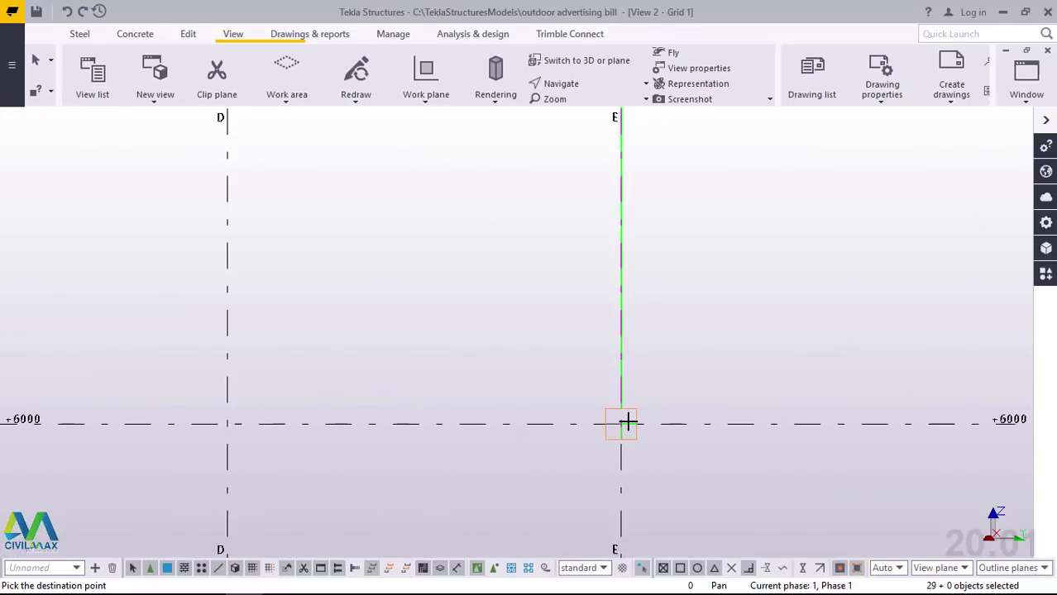
pyautogui.click(620, 424)
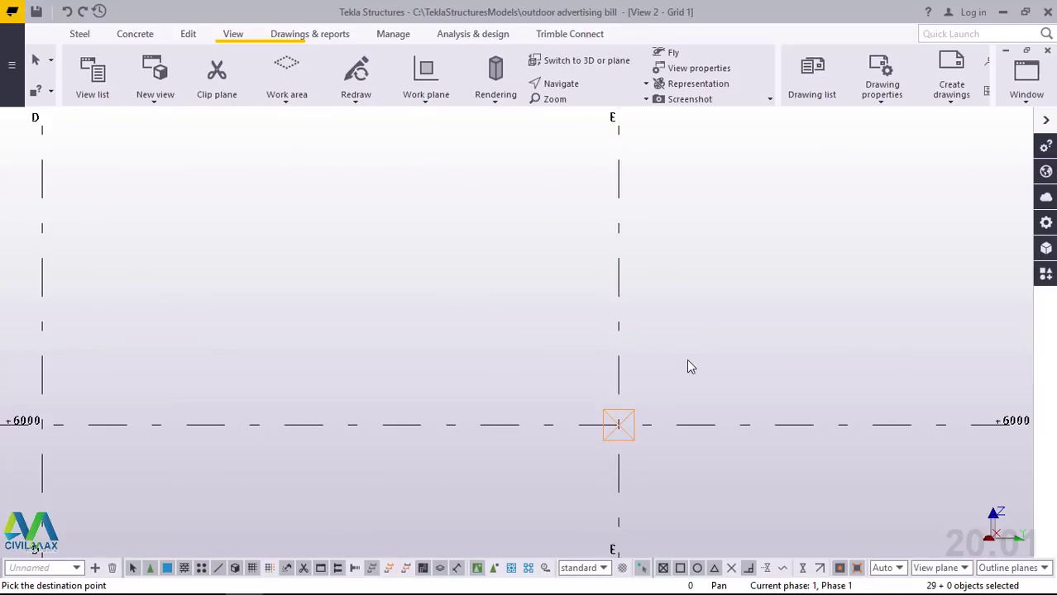
pyautogui.rightClick(731, 262)
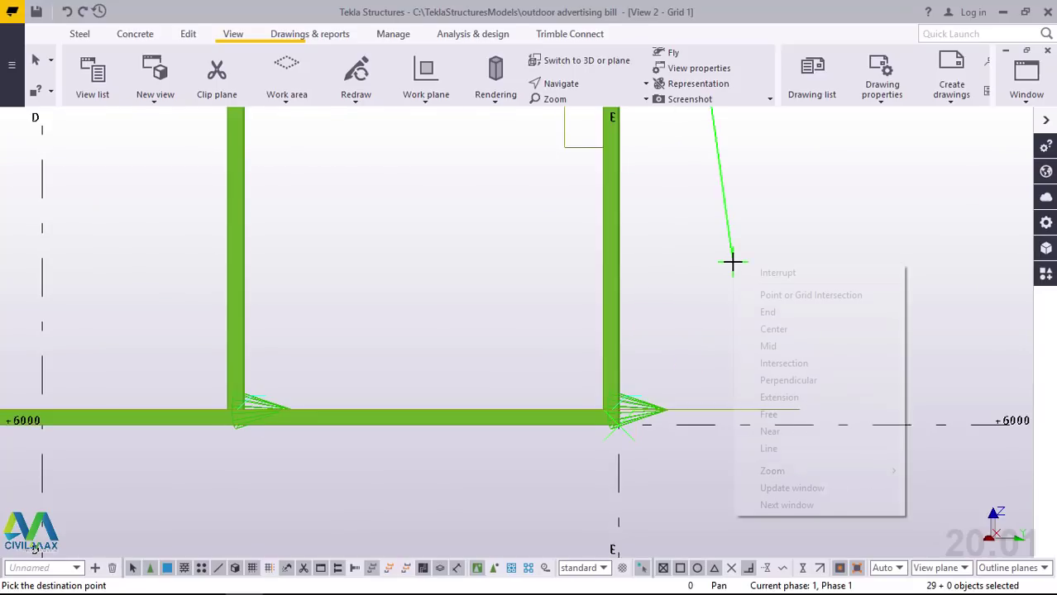
pyautogui.click(738, 270)
pyautogui.scroll(-3, 671, 376)
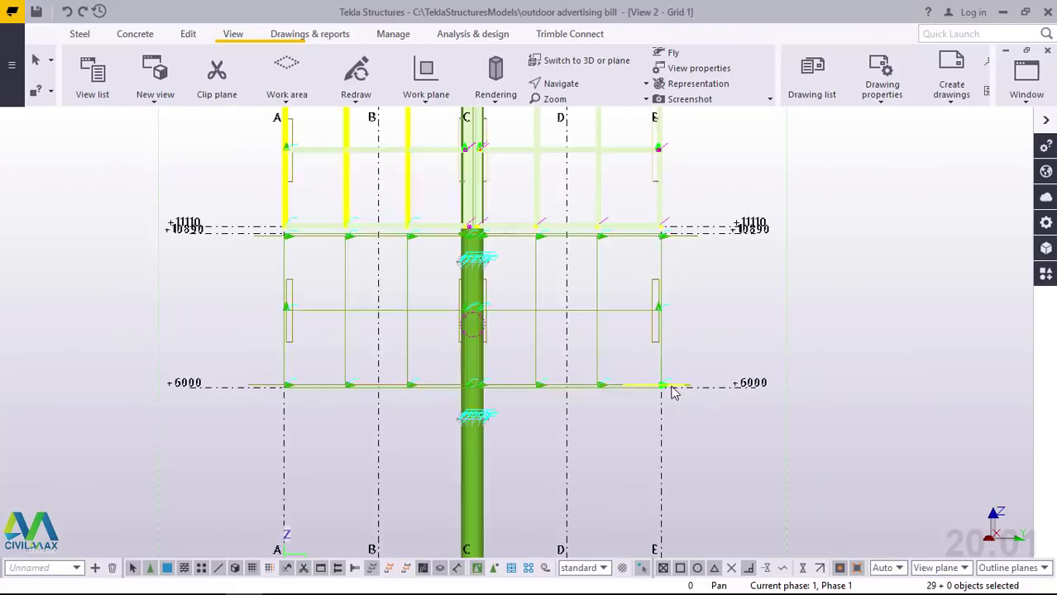
# Add the lower frame's bottom rails, vertical members and the middle rail between grid lines A and C to the selection
pyautogui.scroll(5, 711, 364)
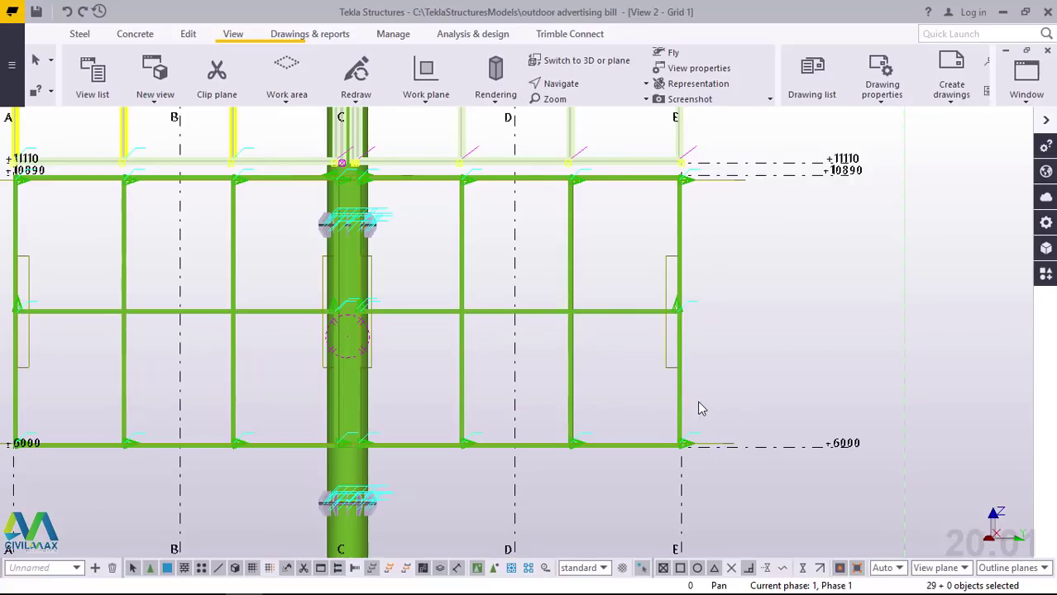
pyautogui.moveTo(698, 404); pyautogui.dragTo(414, 470)
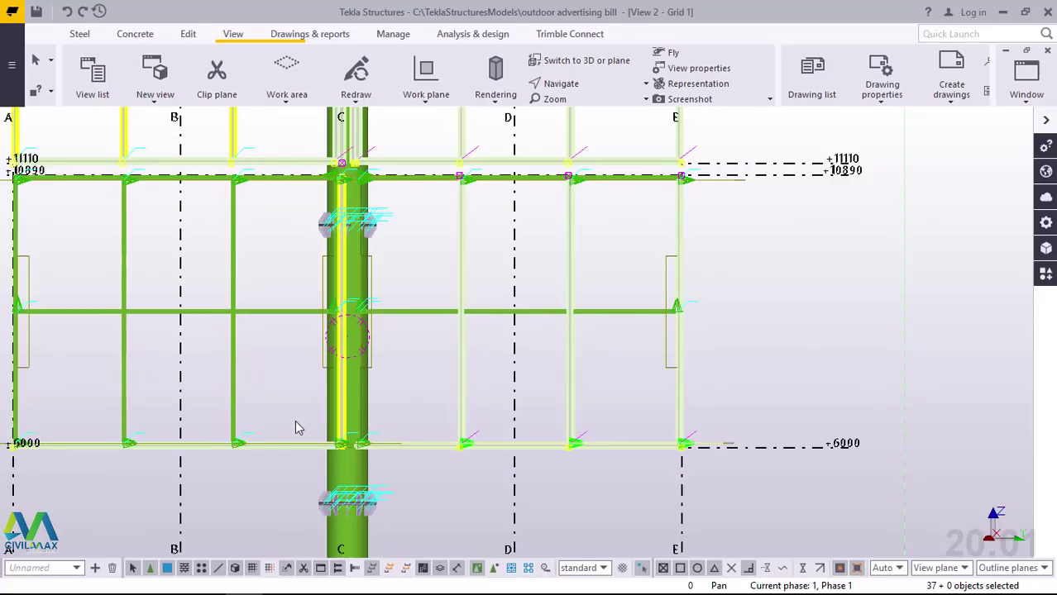
pyautogui.keyDown('shift'); pyautogui.click(136, 312); pyautogui.keyUp('shift')
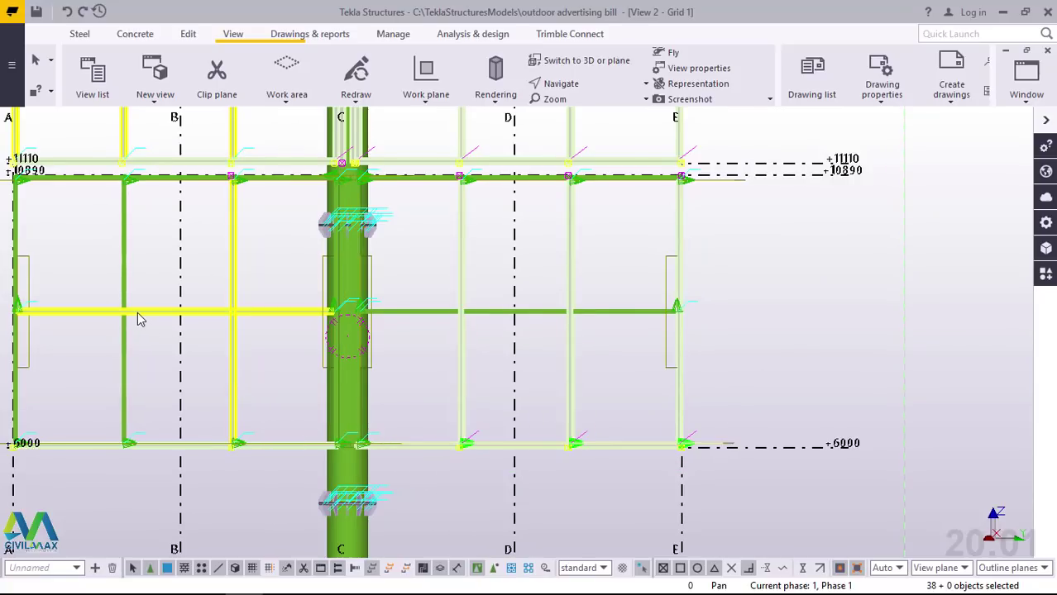
pyautogui.keyDown('shift'); pyautogui.click(126, 353); pyautogui.keyUp('shift')
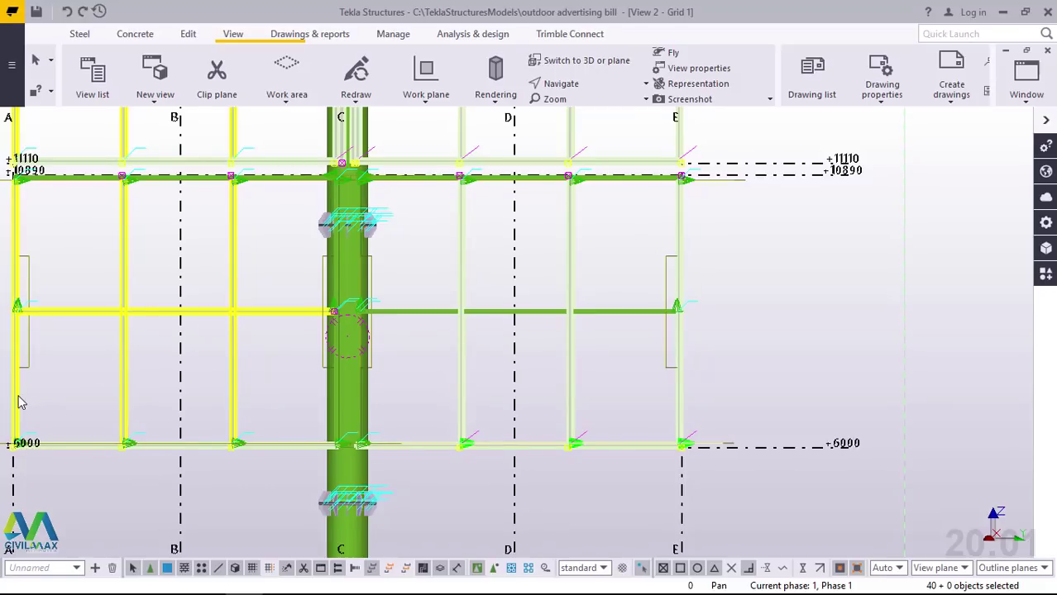
pyautogui.keyDown('shift'); pyautogui.click(404, 311); pyautogui.keyUp('shift')
pyautogui.scroll(8, 345, 293)
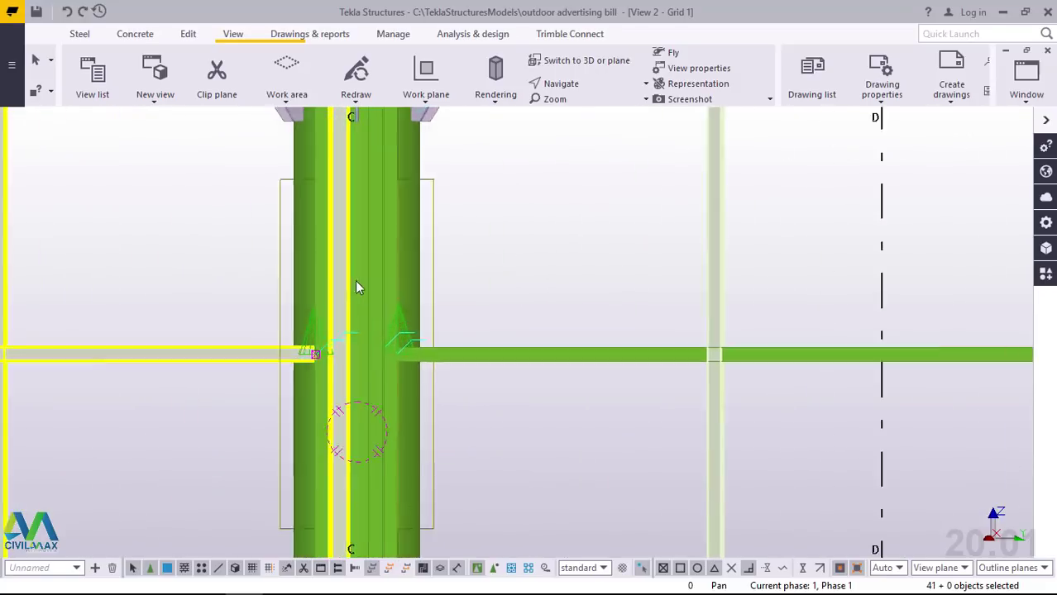
# Switch to View 1 - 3d and add the lower frame's remaining middle rail, top rails and centre posts to the selection
pyautogui.click(1025, 80)
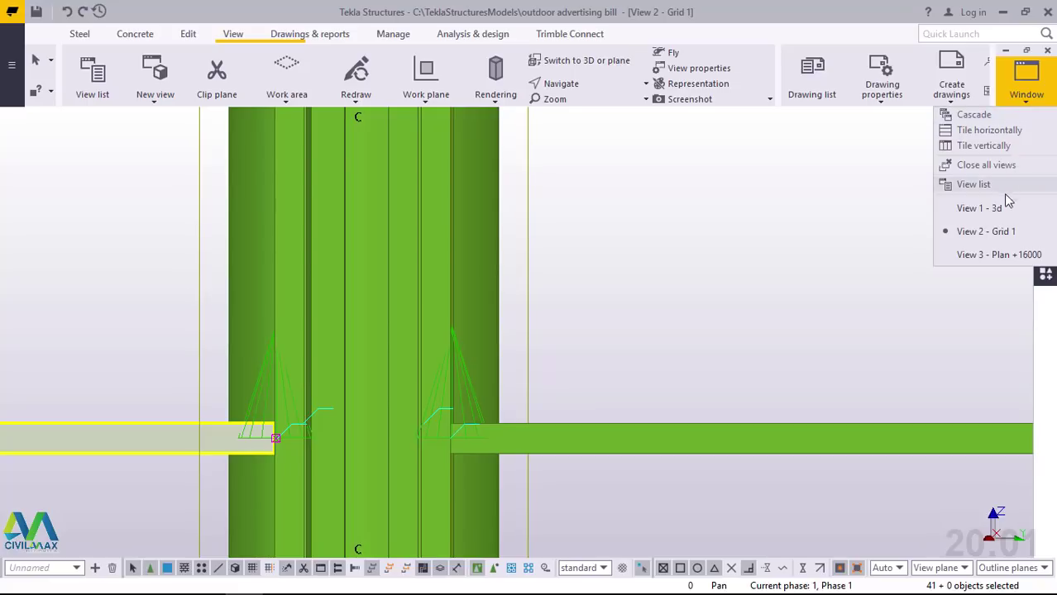
pyautogui.click(982, 225)
pyautogui.hotkey('ctrl', 'Tab')
pyautogui.scroll(6, 577, 447)
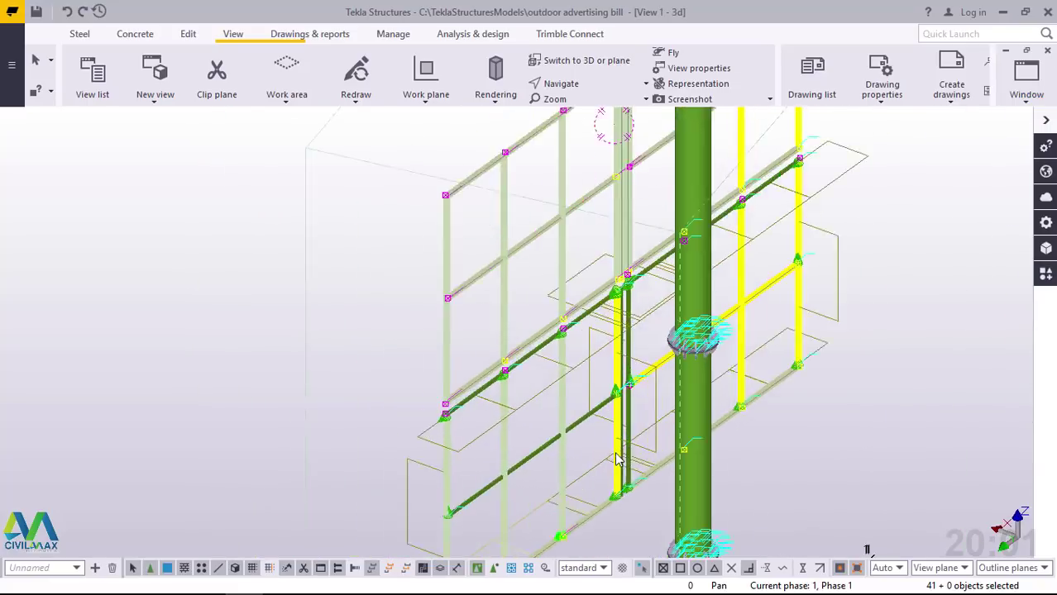
pyautogui.scroll(2, 576, 440)
pyautogui.keyDown('shift'); pyautogui.click(525, 364); pyautogui.keyUp('shift')
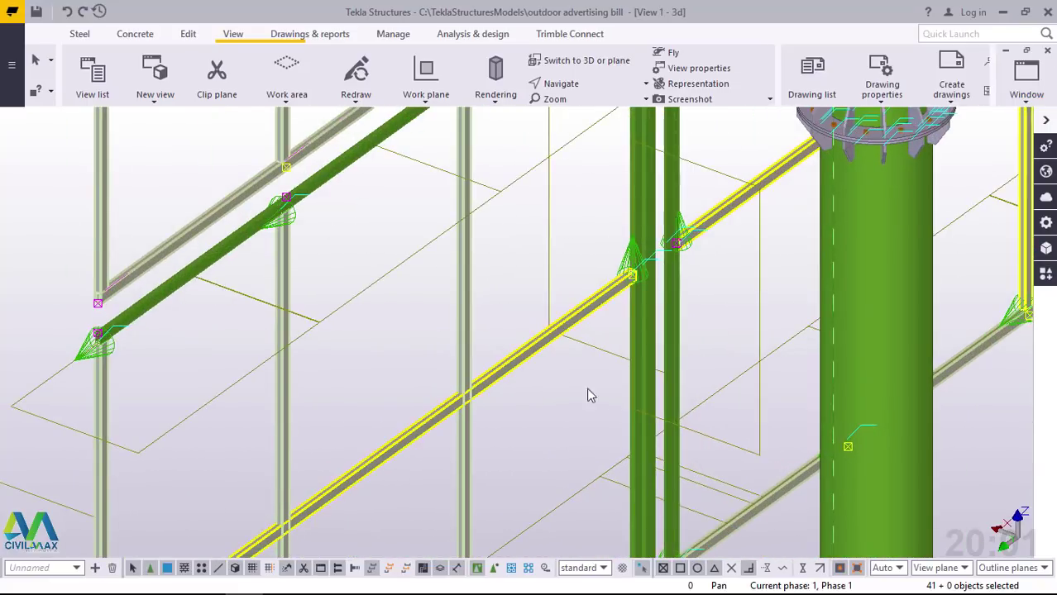
pyautogui.keyDown('shift'); pyautogui.click(333, 171); pyautogui.keyUp('shift')
pyautogui.scroll(3, 677, 337)
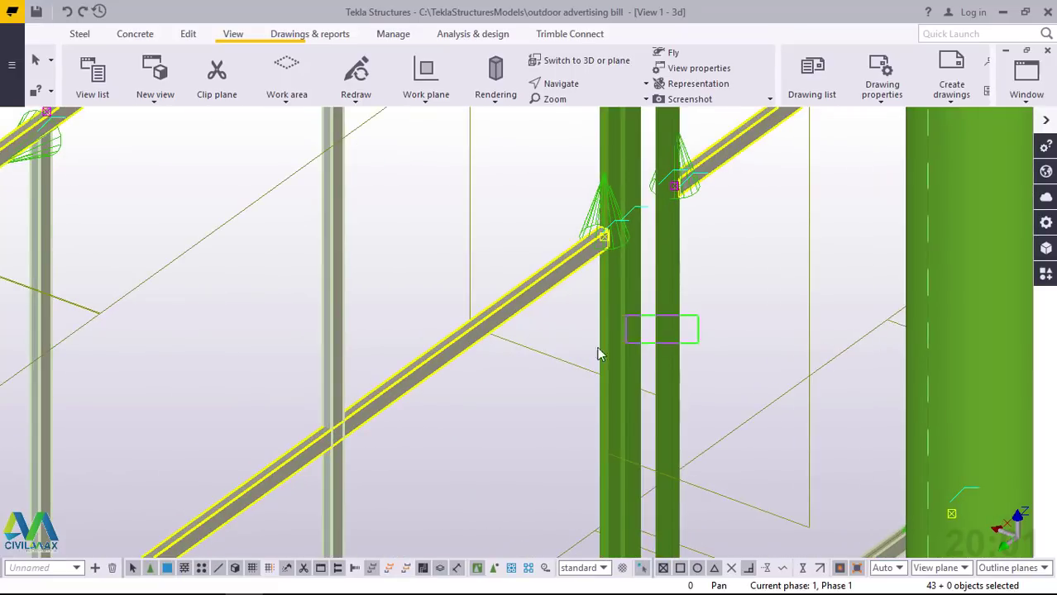
pyautogui.keyDown('shift'); pyautogui.click(600, 354); pyautogui.keyUp('shift')
pyautogui.scroll(-4, 592, 348)
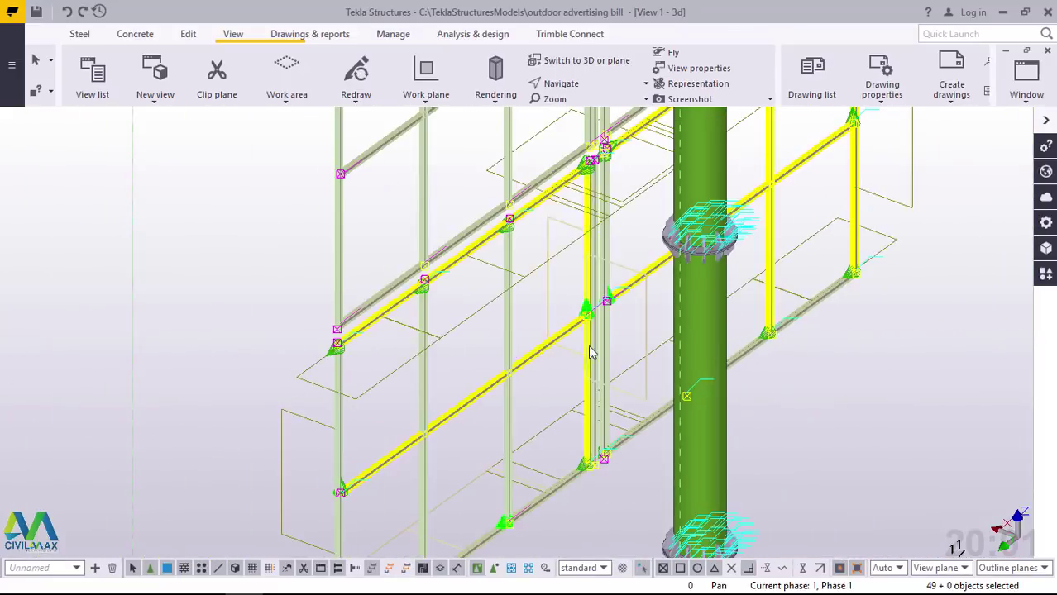
# Check the selected members of both frames in the 3D view and remove the grid from the selection
pyautogui.scroll(-4, 592, 351)
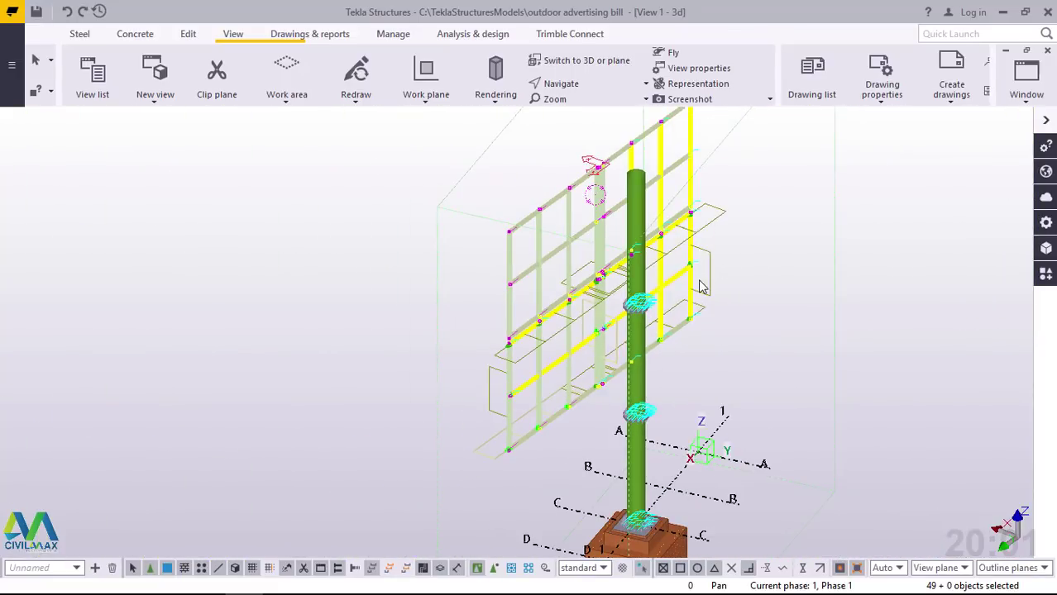
pyautogui.scroll(2, 699, 285)
pyautogui.scroll(-3, 725, 370)
pyautogui.scroll(5, 724, 371)
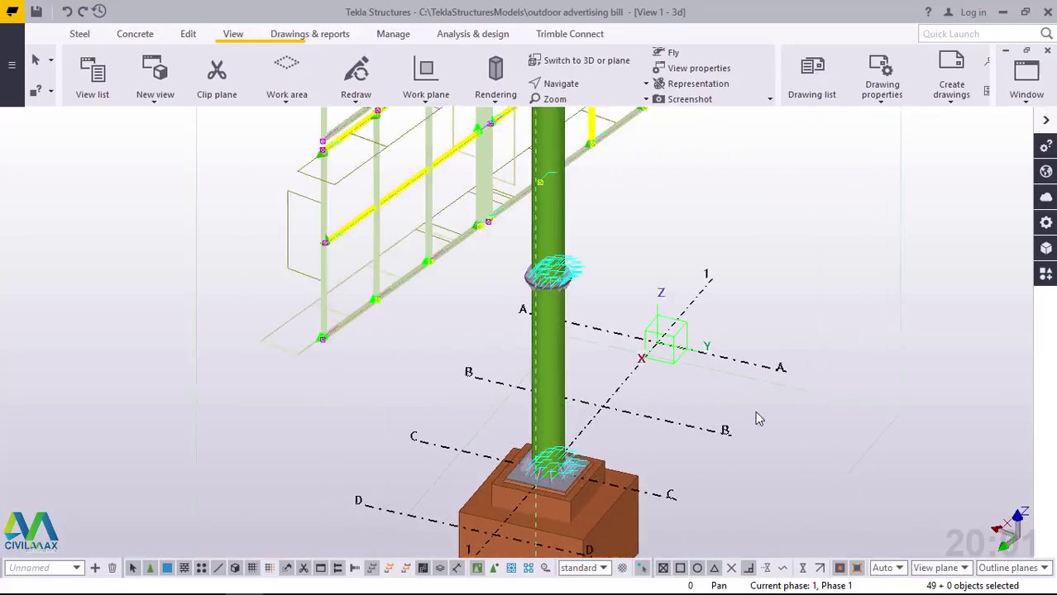
pyautogui.scroll(1, 759, 419)
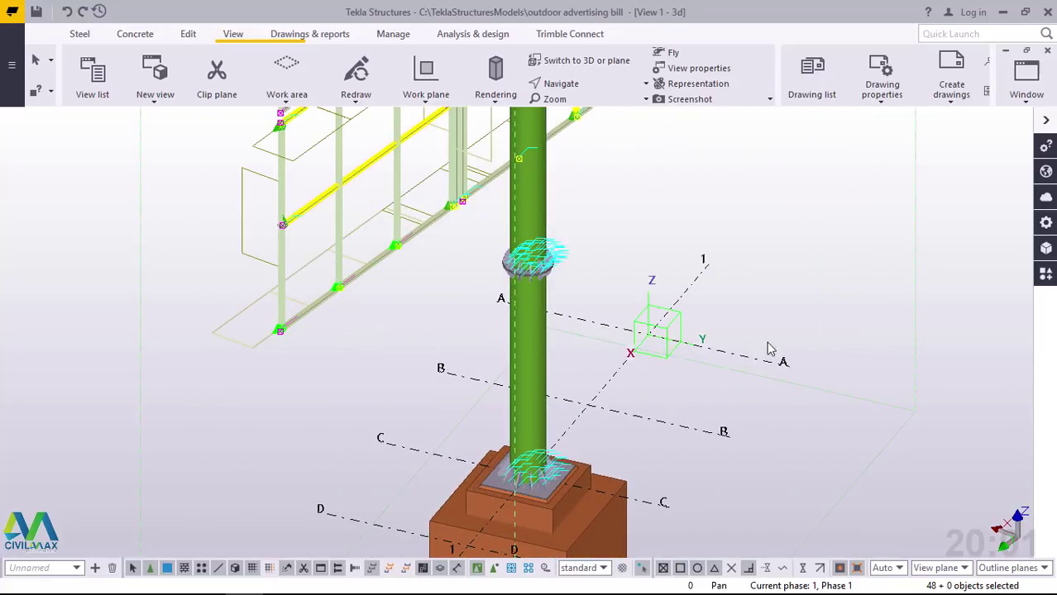
pyautogui.scroll(-5, 724, 357)
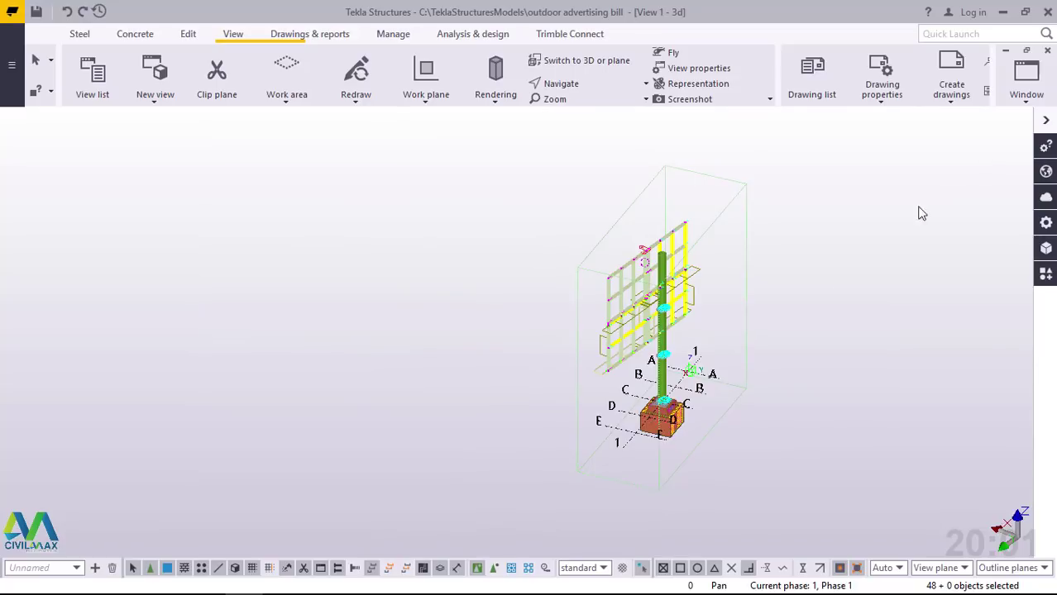
pyautogui.scroll(3, 713, 361)
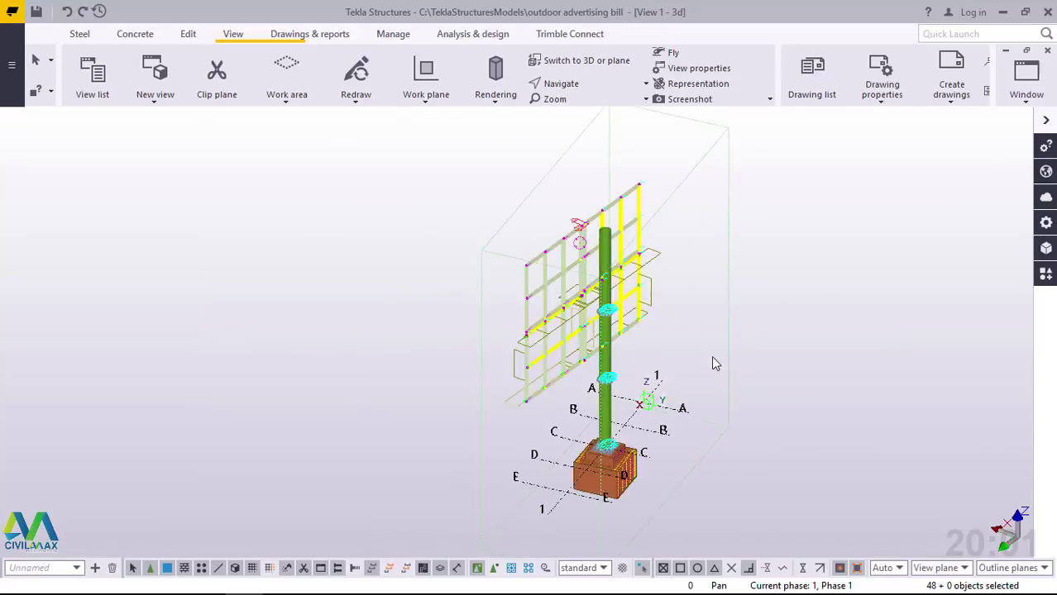
# Switch to View 3 - Plan +16000 with the frame members still selected
pyautogui.click(1025, 80)
pyautogui.click(999, 261)
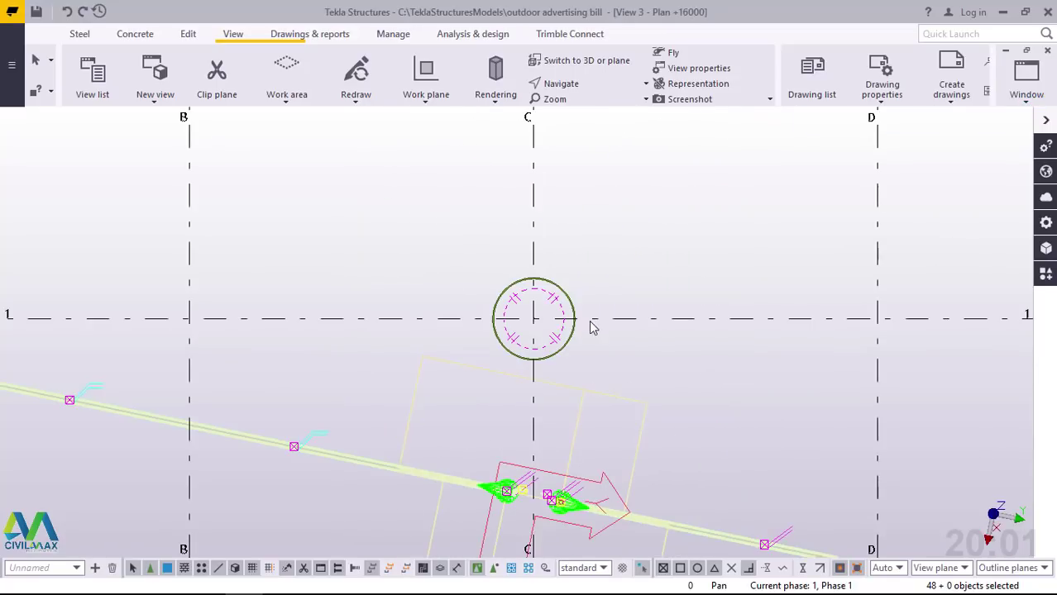
pyautogui.scroll(-4, 571, 353)
pyautogui.scroll(3, 620, 352)
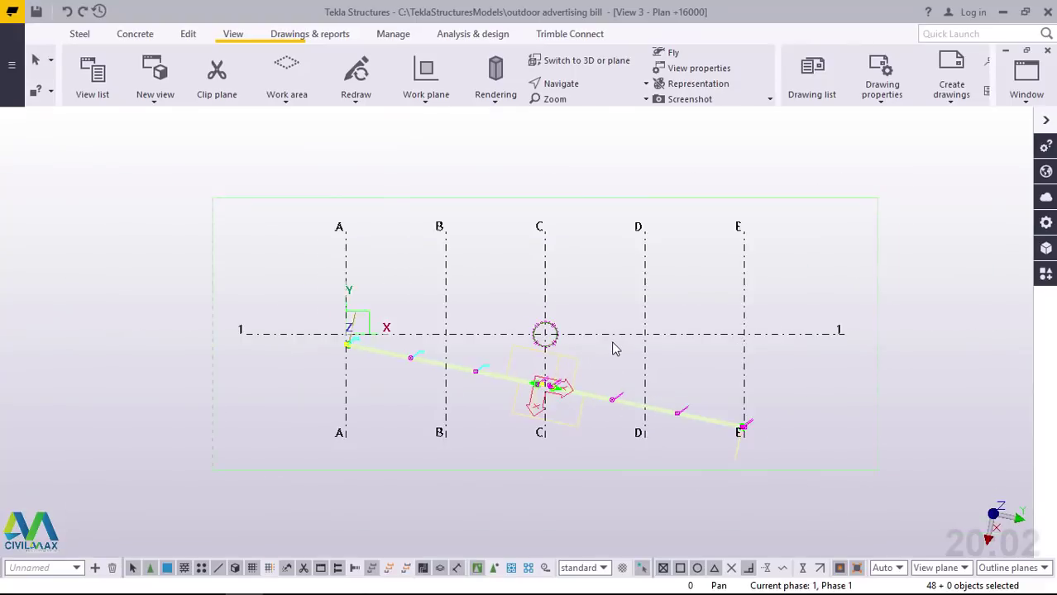
pyautogui.scroll(2, 653, 349)
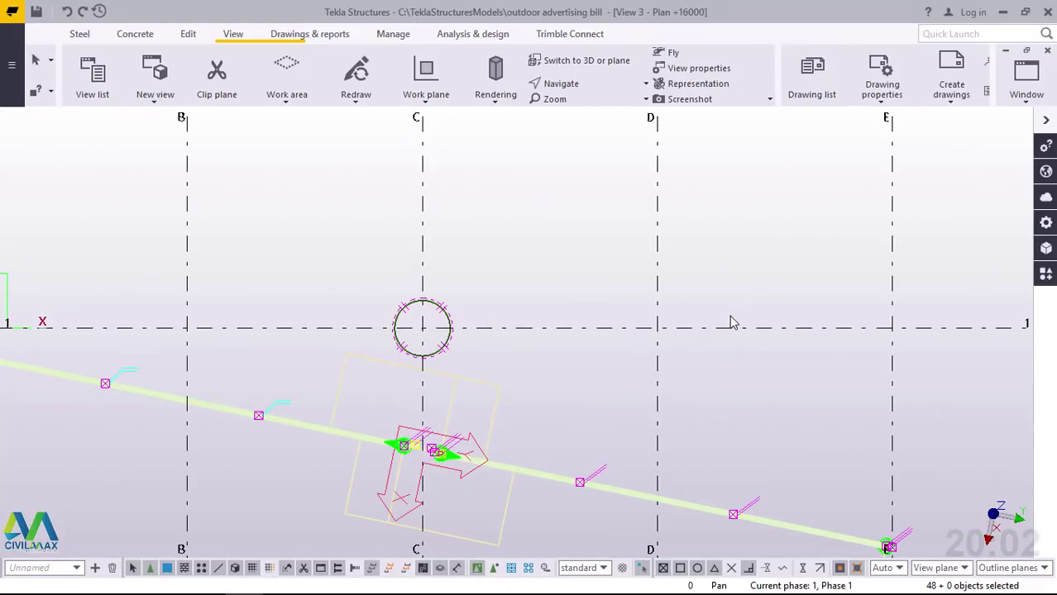
pyautogui.scroll(2, 422, 455)
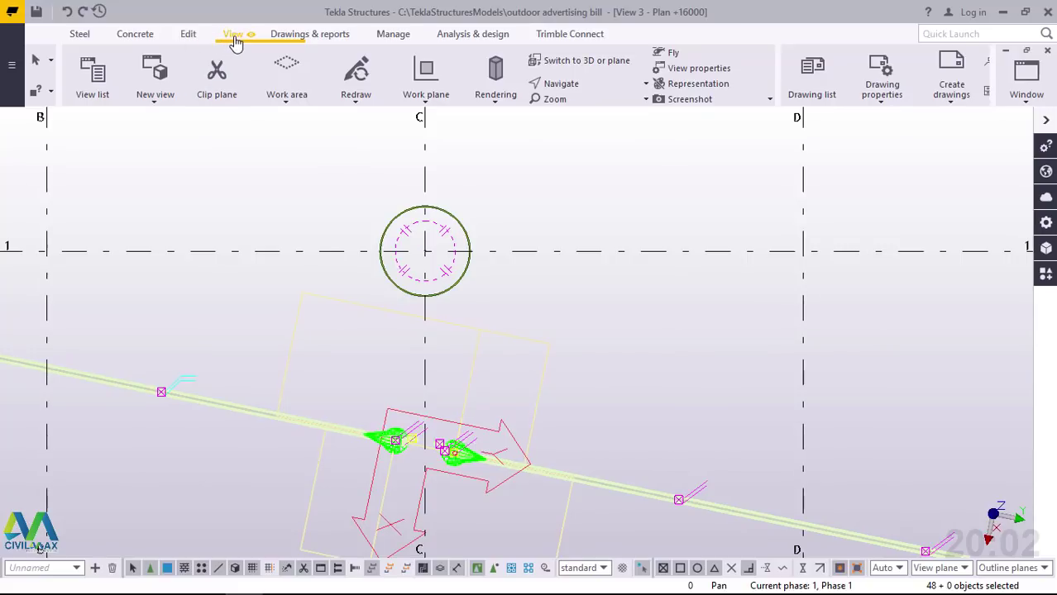
# Set the work plane with the Work plane tool at the intersection of grid lines D and 1
pyautogui.click(428, 96)
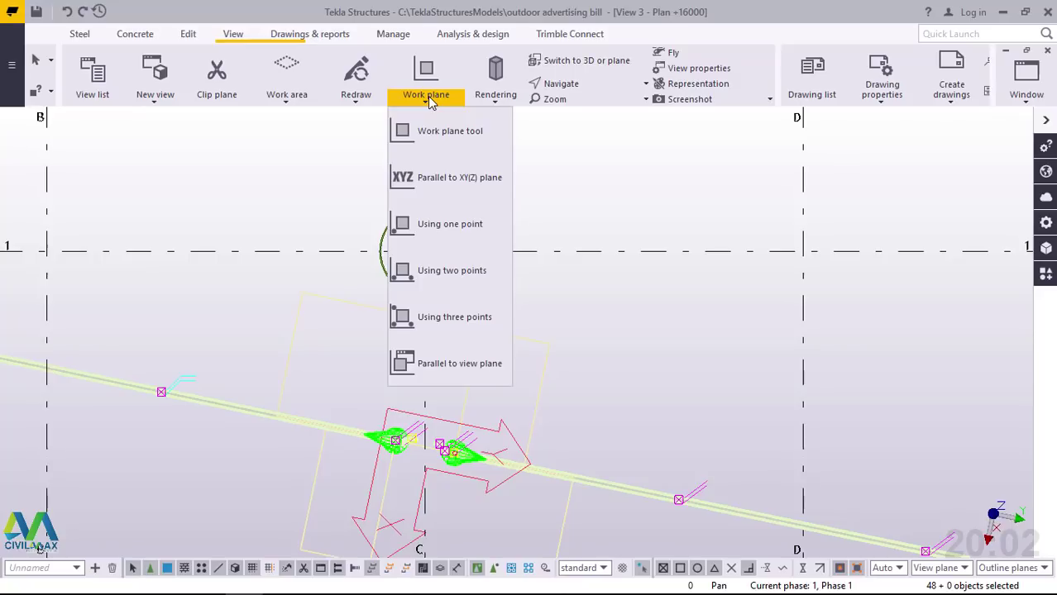
pyautogui.click(442, 135)
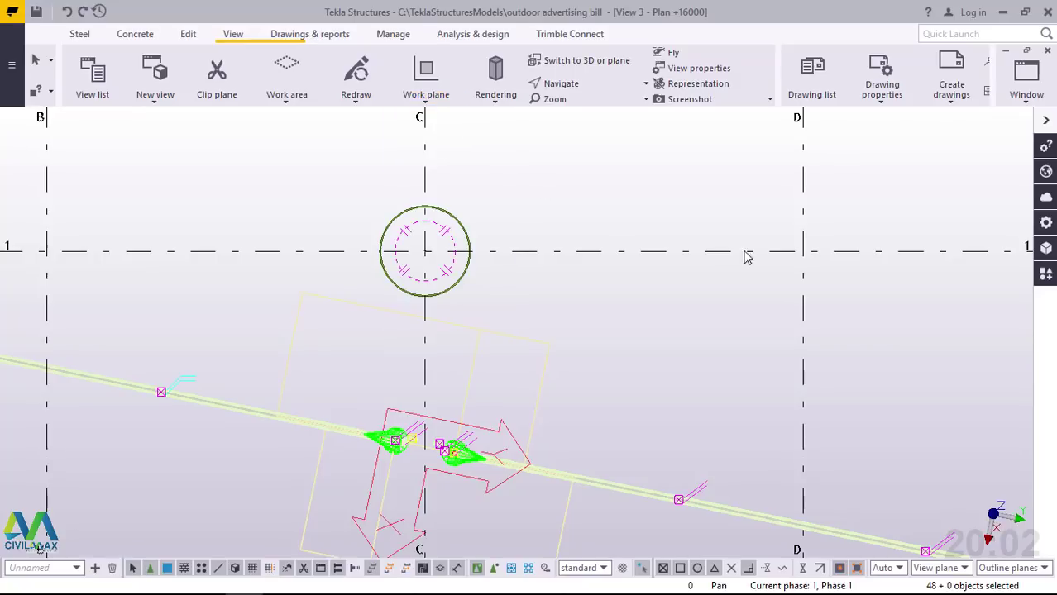
pyautogui.click(806, 258)
pyautogui.rightClick(630, 174)
pyautogui.click(653, 184)
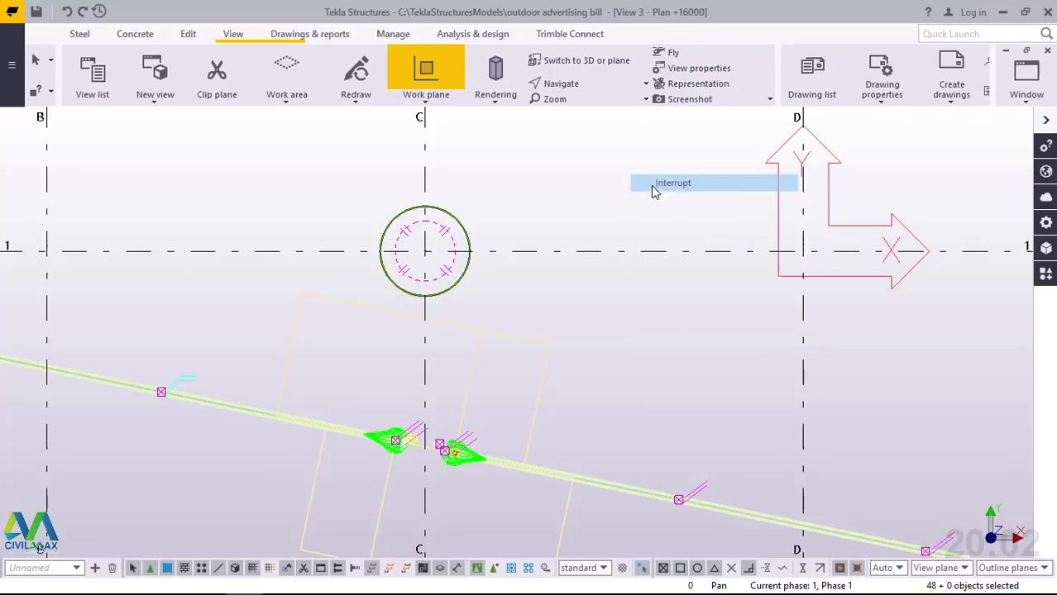
# Start a special mirror copy of the selected frame members, with the mirror line along grid line 1 from grid B to E
pyautogui.scroll(-5, 584, 325)
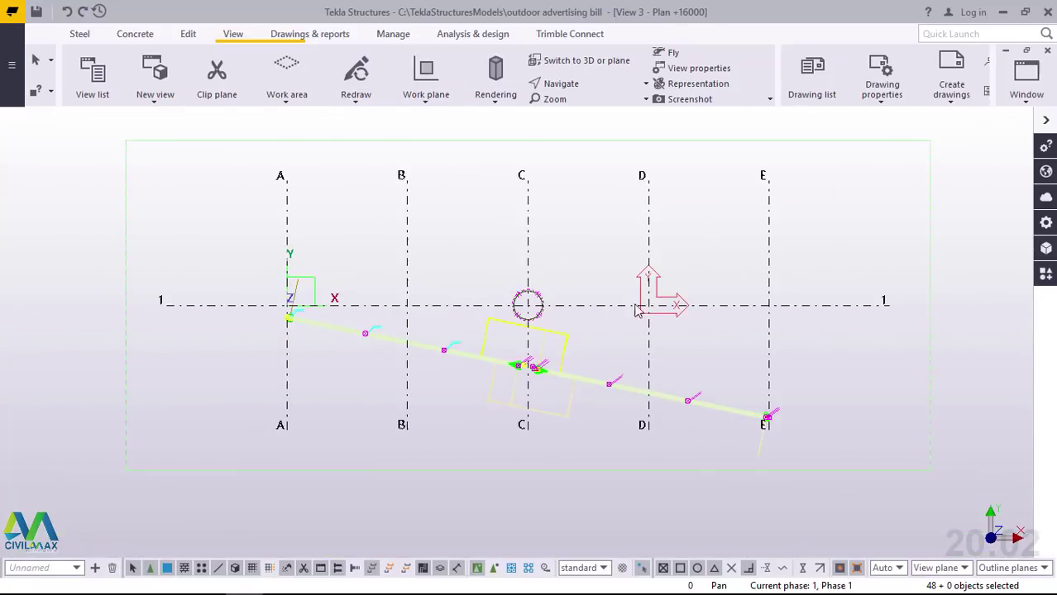
pyautogui.scroll(1, 657, 304)
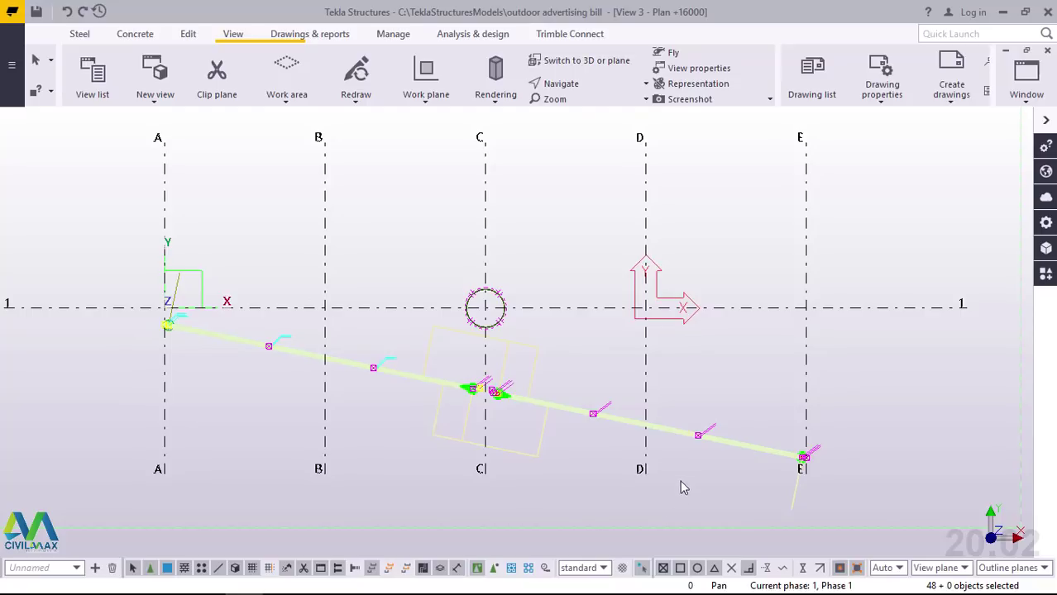
pyautogui.rightClick(731, 148)
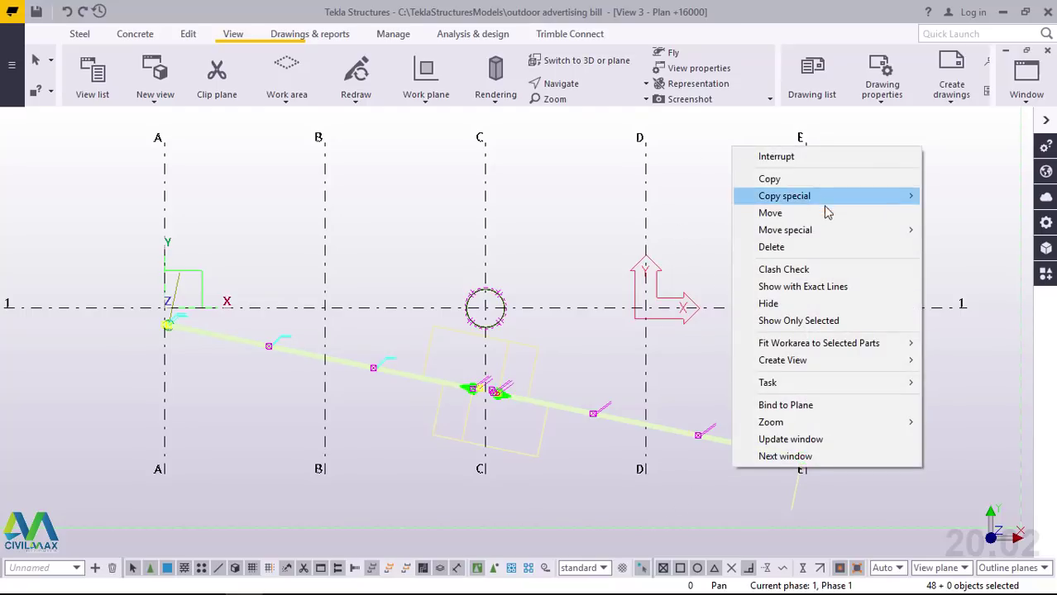
pyautogui.moveTo(824, 196)
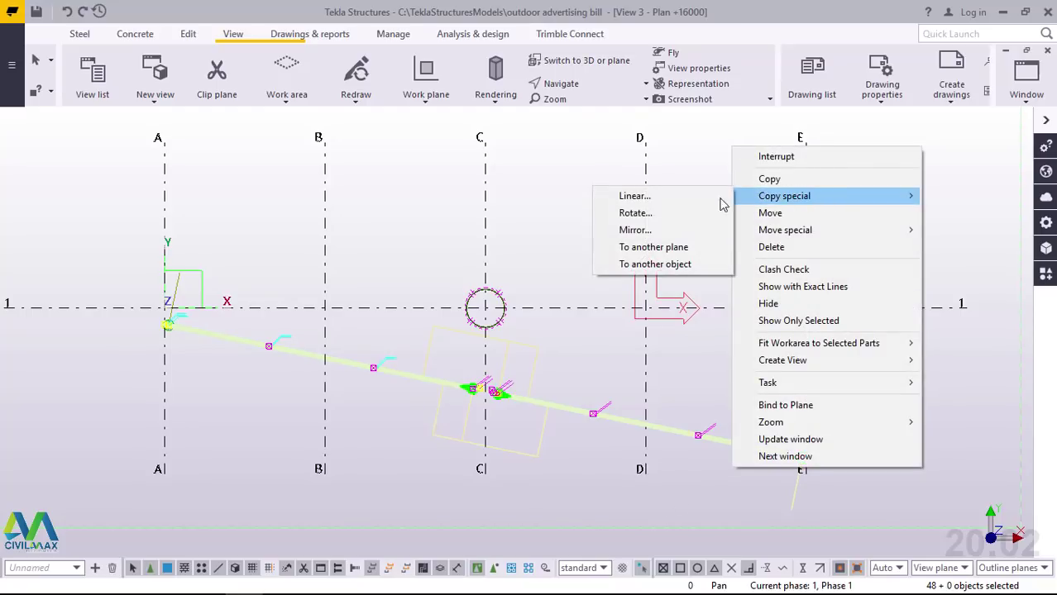
pyautogui.click(633, 230)
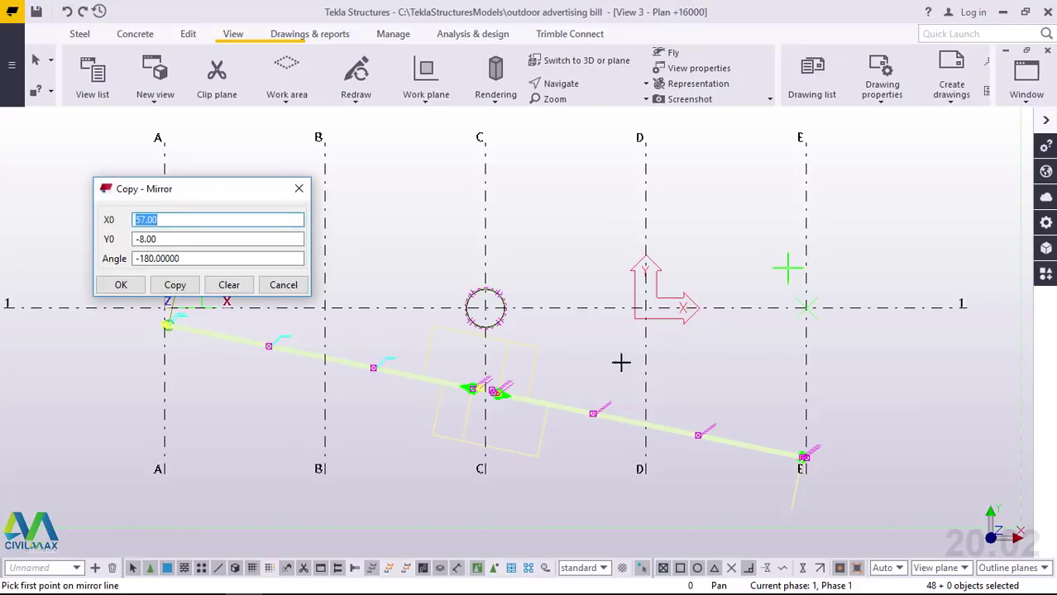
pyautogui.click(324, 308)
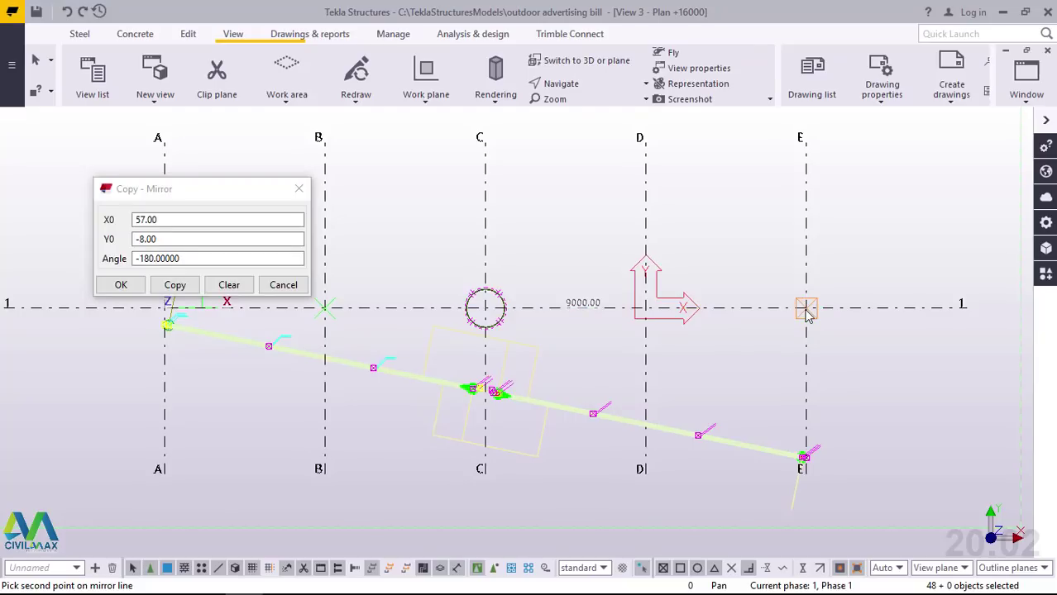
pyautogui.click(805, 308)
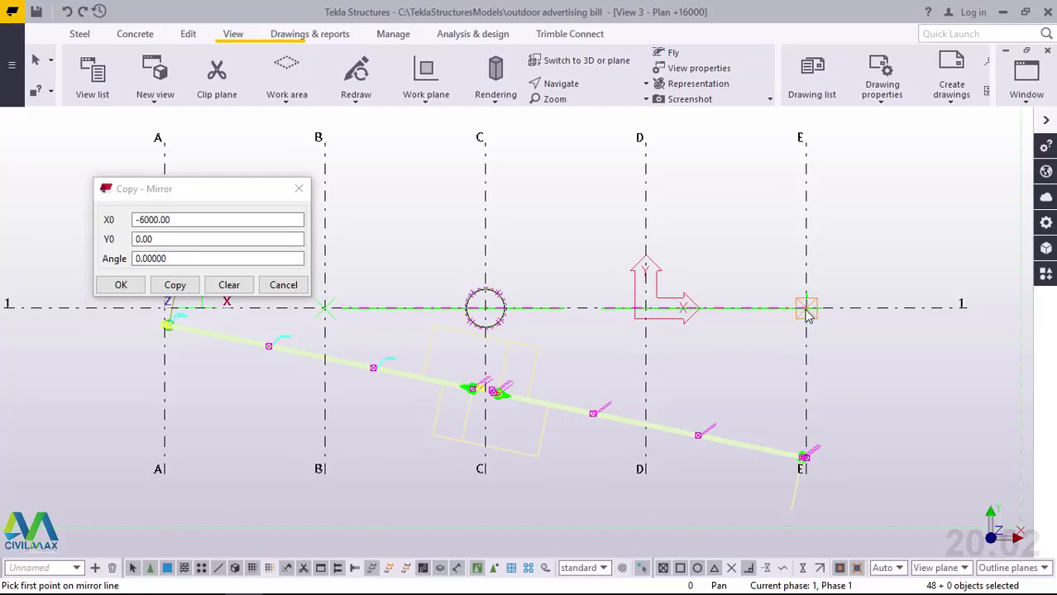
# Create the mirrored copy of both frames, expand the view depth to include the new members, and end the mirror command
pyautogui.click(176, 286)
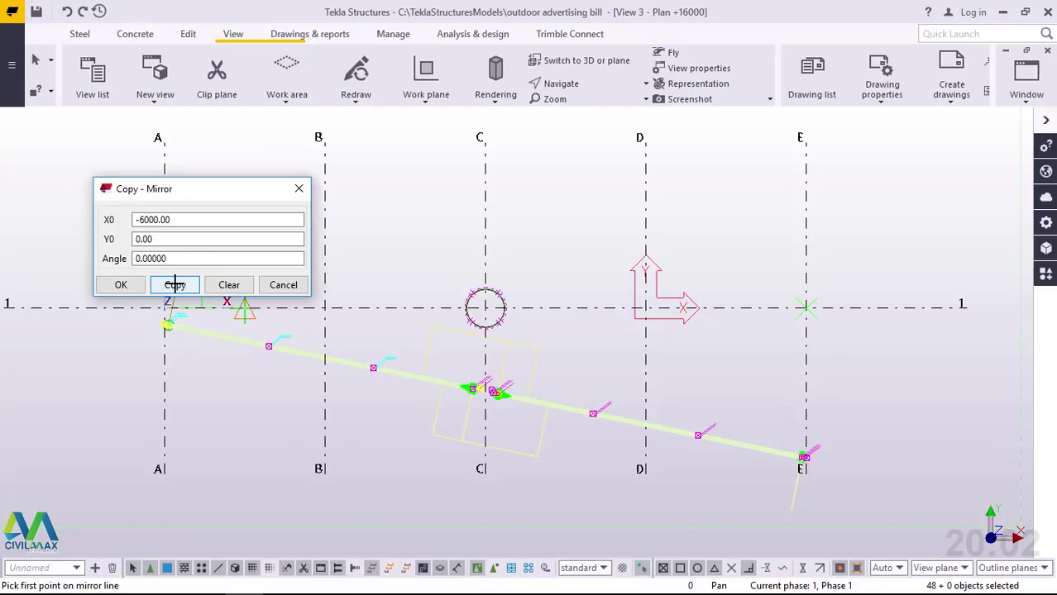
pyautogui.click(175, 286)
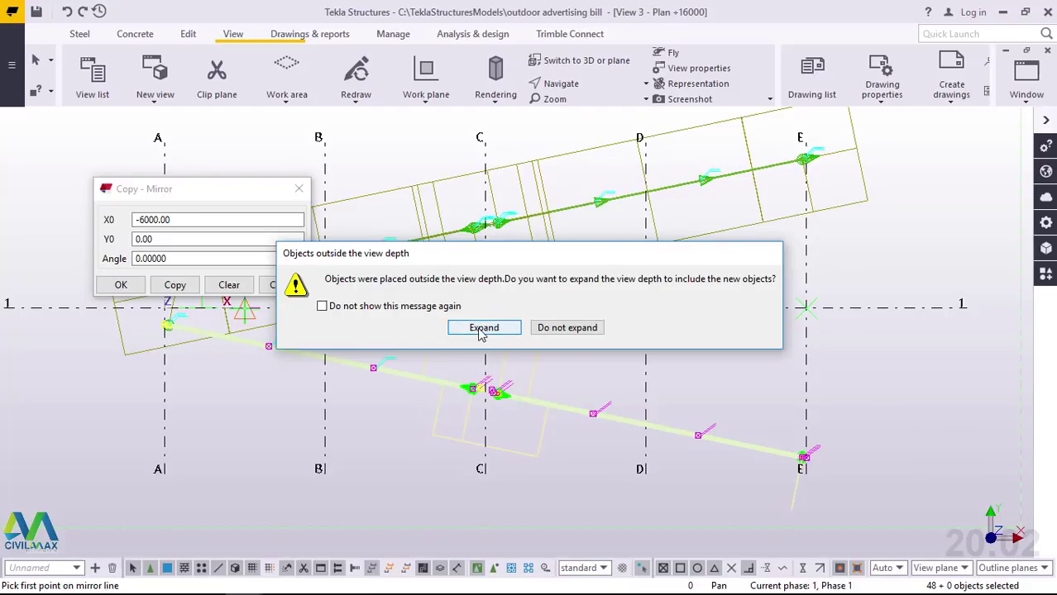
pyautogui.click(484, 329)
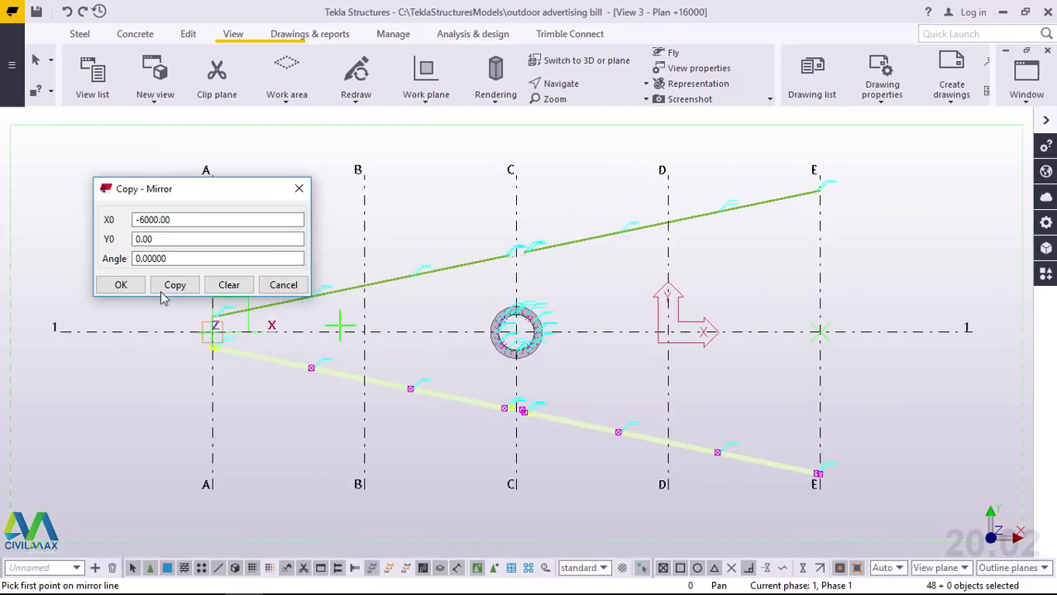
pyautogui.click(121, 285)
pyautogui.rightClick(450, 164)
pyautogui.click(455, 168)
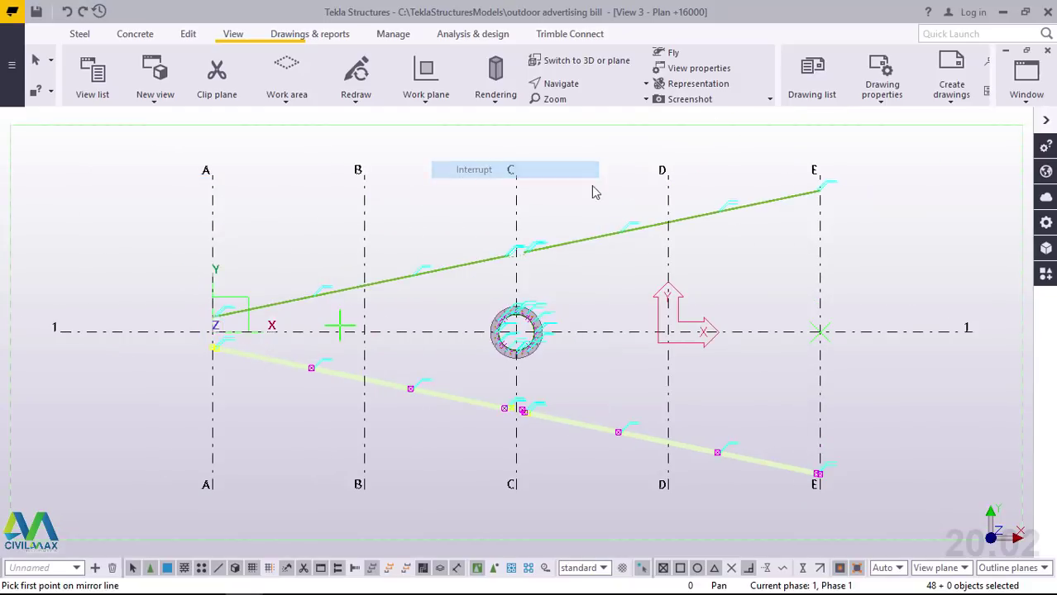
# Check the mirrored frames beside the column in View 1 - 3d and redraw the view
pyautogui.click(1026, 99)
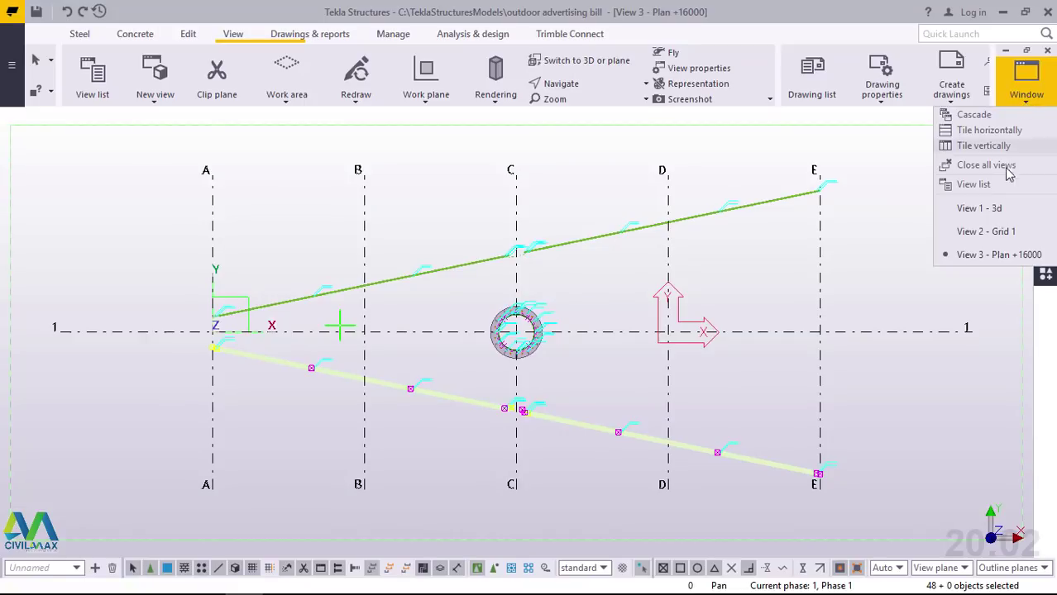
pyautogui.click(979, 208)
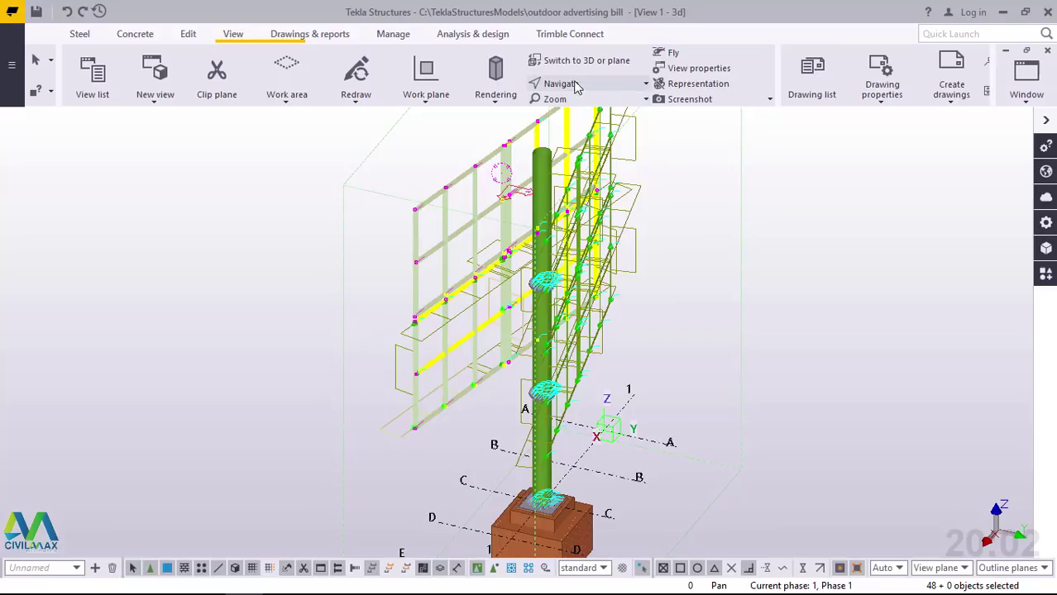
pyautogui.click(642, 87)
pyautogui.click(647, 114)
pyautogui.click(582, 275)
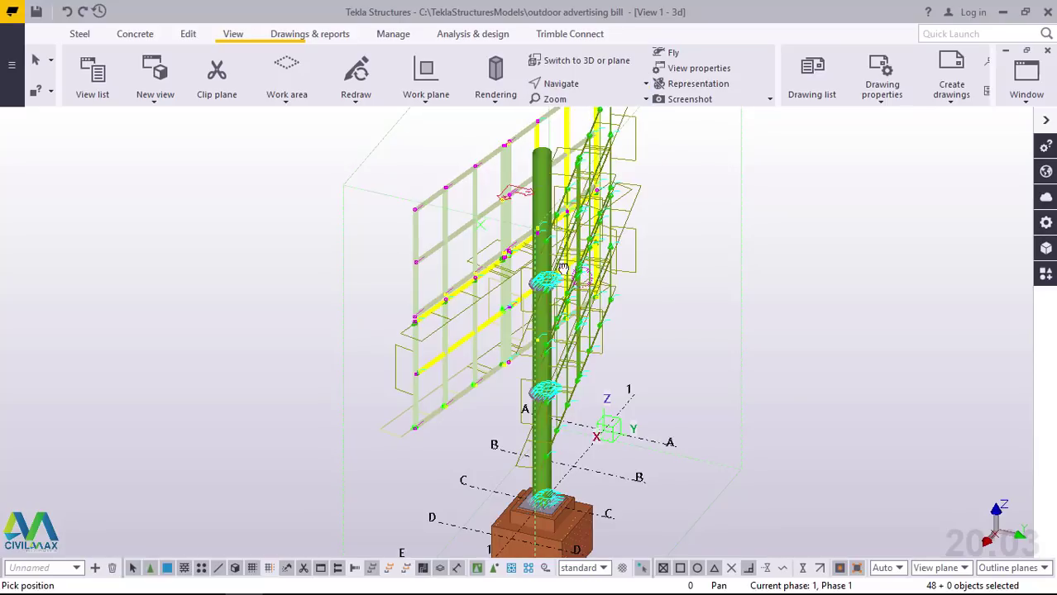
pyautogui.moveTo(589, 288); pyautogui.dragTo(460, 279)
pyautogui.scroll(2, 634, 207)
pyautogui.rightClick(739, 206)
pyautogui.click(784, 218)
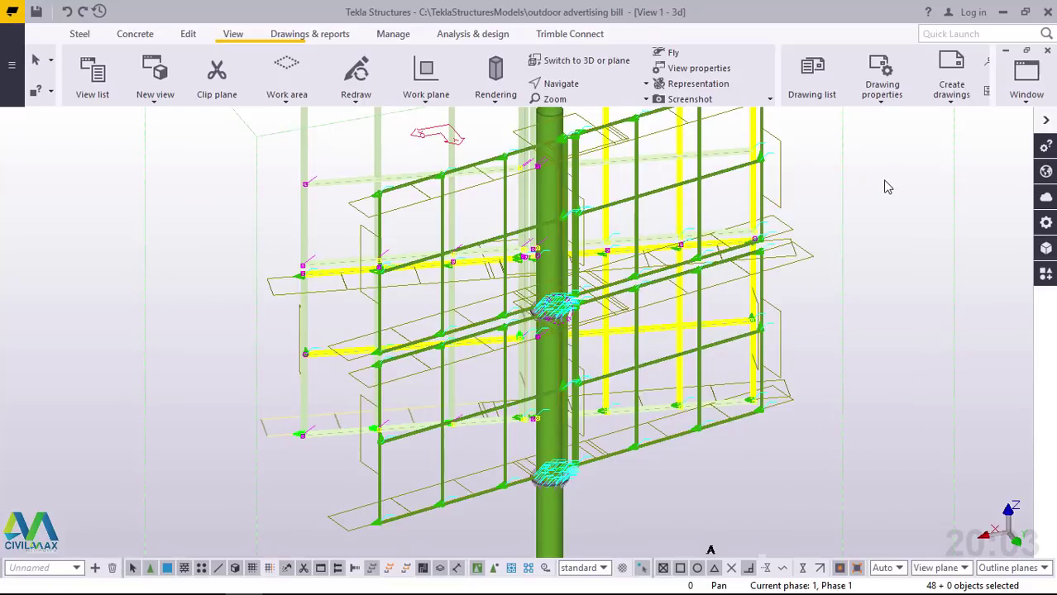
pyautogui.rightClick(869, 158)
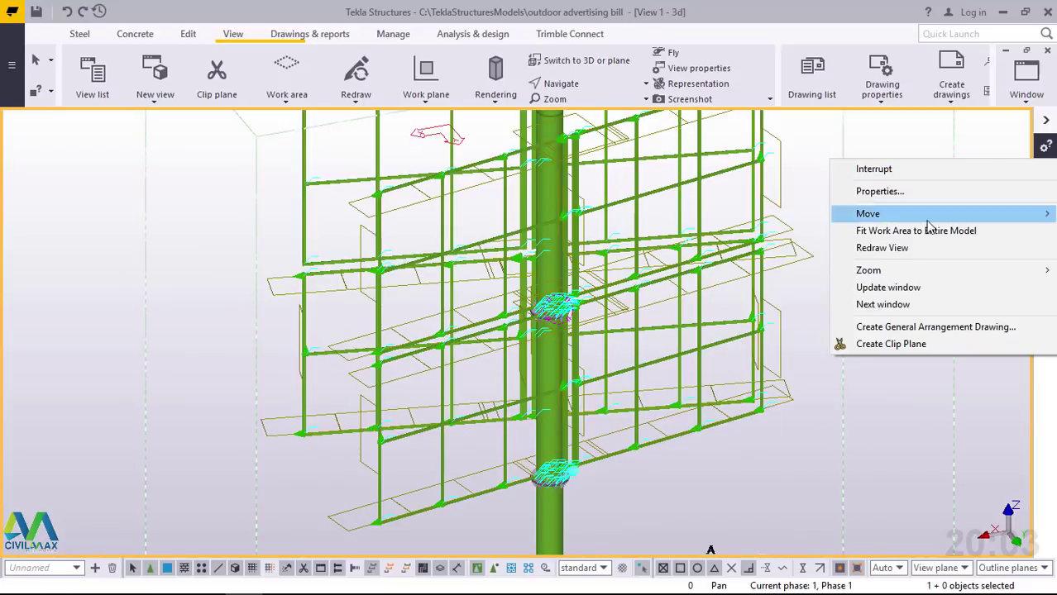
pyautogui.click(896, 250)
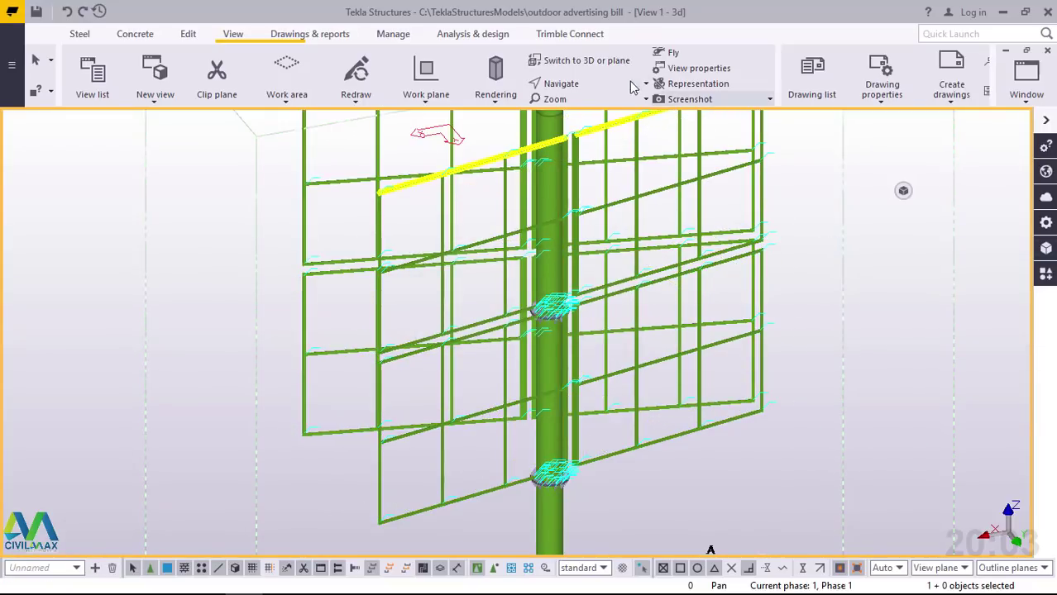
# Examine the original and mirrored frames in 3D from the opposite side of the column
pyautogui.click(588, 86)
pyautogui.click(590, 110)
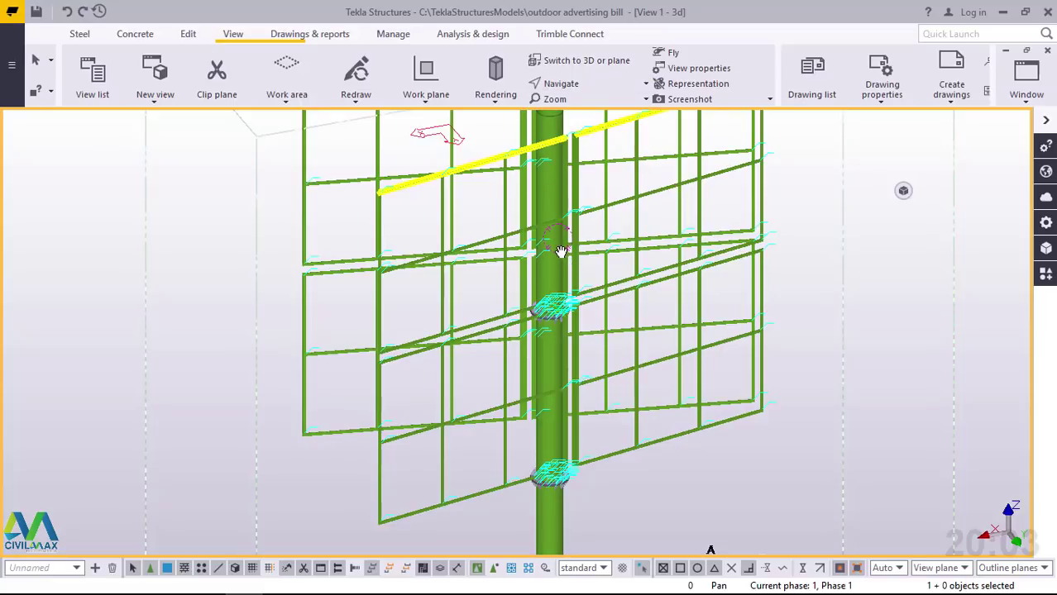
pyautogui.moveTo(559, 245); pyautogui.dragTo(880, 222)
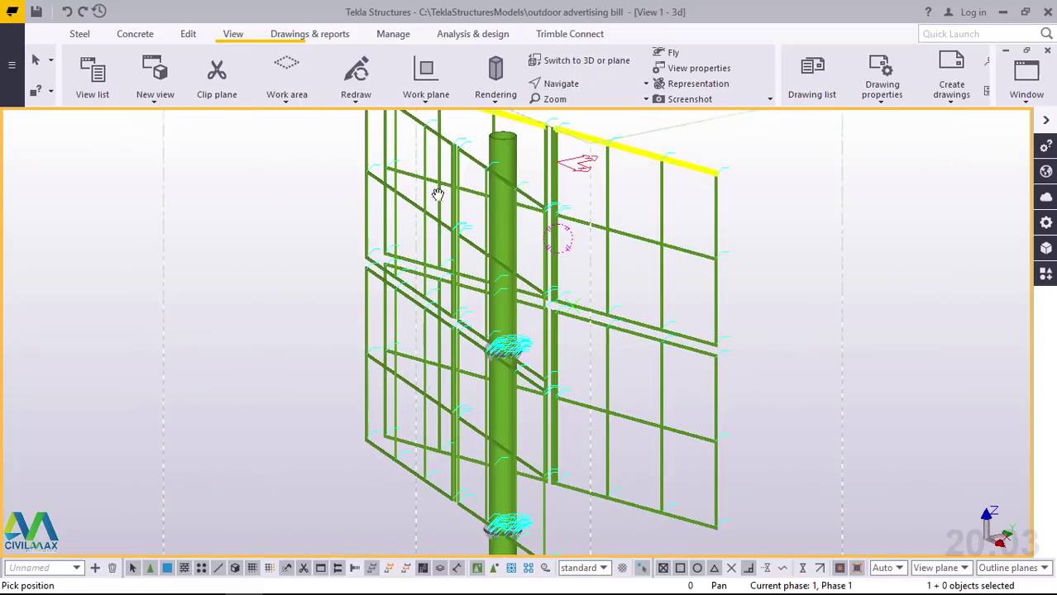
pyautogui.moveTo(373, 168); pyautogui.dragTo(468, 178)
pyautogui.scroll(-4, 444, 207)
pyautogui.moveTo(520, 257); pyautogui.dragTo(481, 180)
pyautogui.scroll(4, 480, 180)
pyautogui.rightClick(745, 153)
pyautogui.click(754, 163)
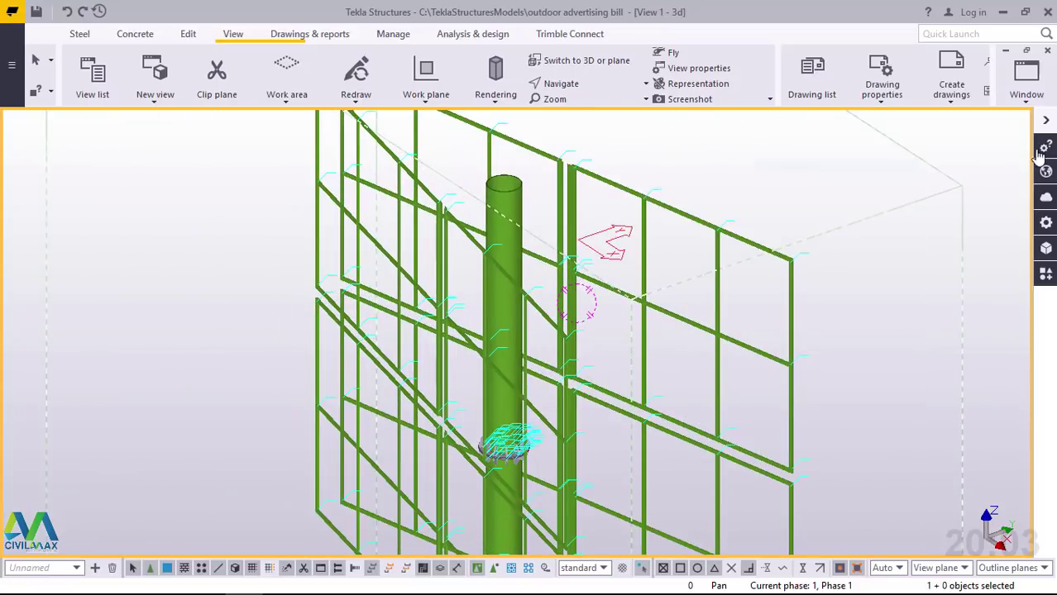
# Switch to View 2 - Grid 1, redraw it, and check the frames against the grid levels in elevation
pyautogui.click(1022, 103)
pyautogui.click(996, 230)
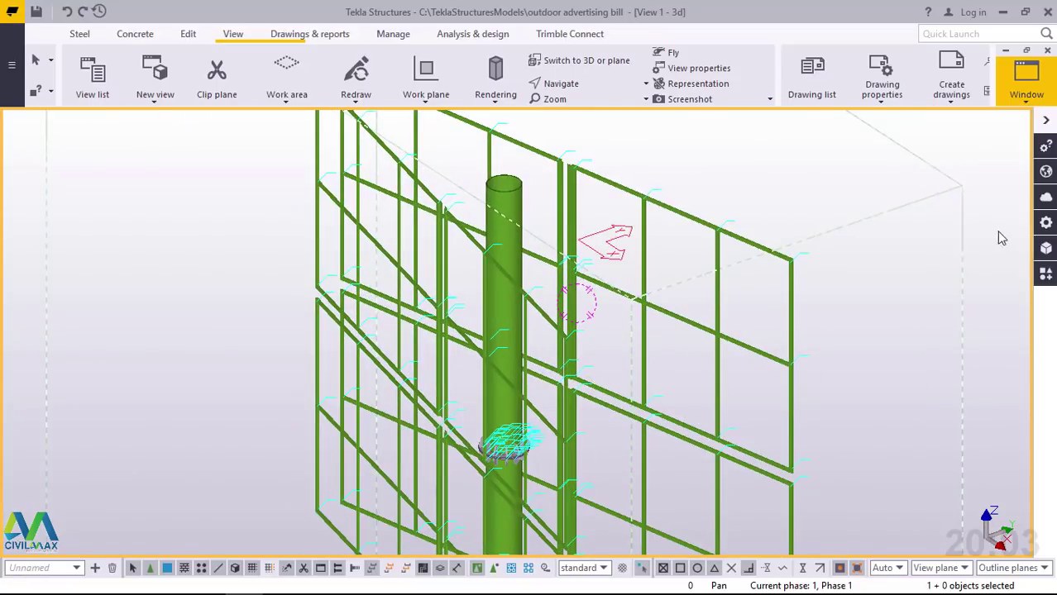
pyautogui.scroll(-10, 437, 346)
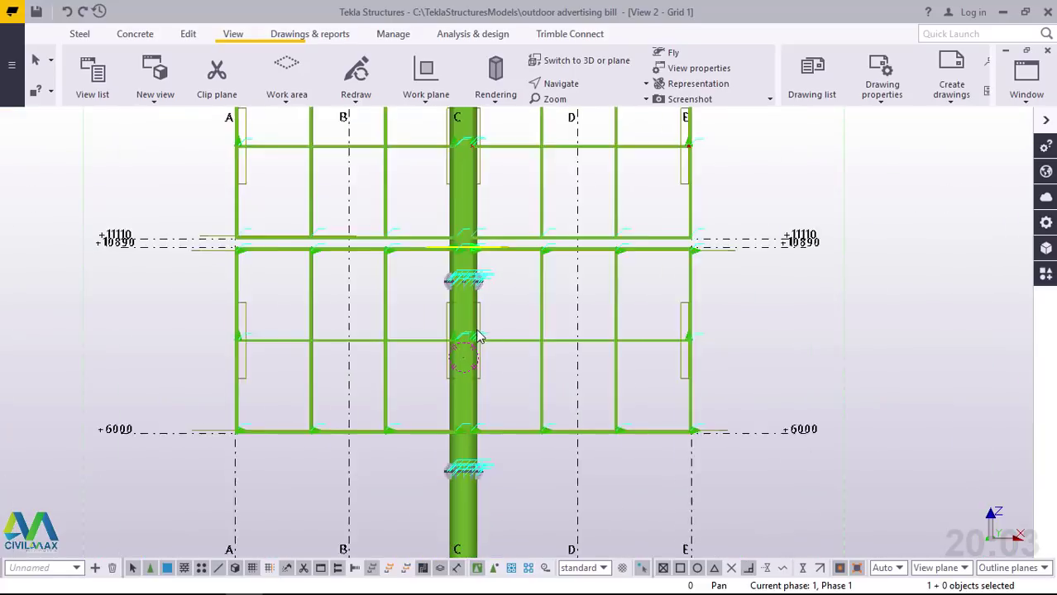
pyautogui.scroll(-3, 616, 286)
pyautogui.scroll(6, 606, 229)
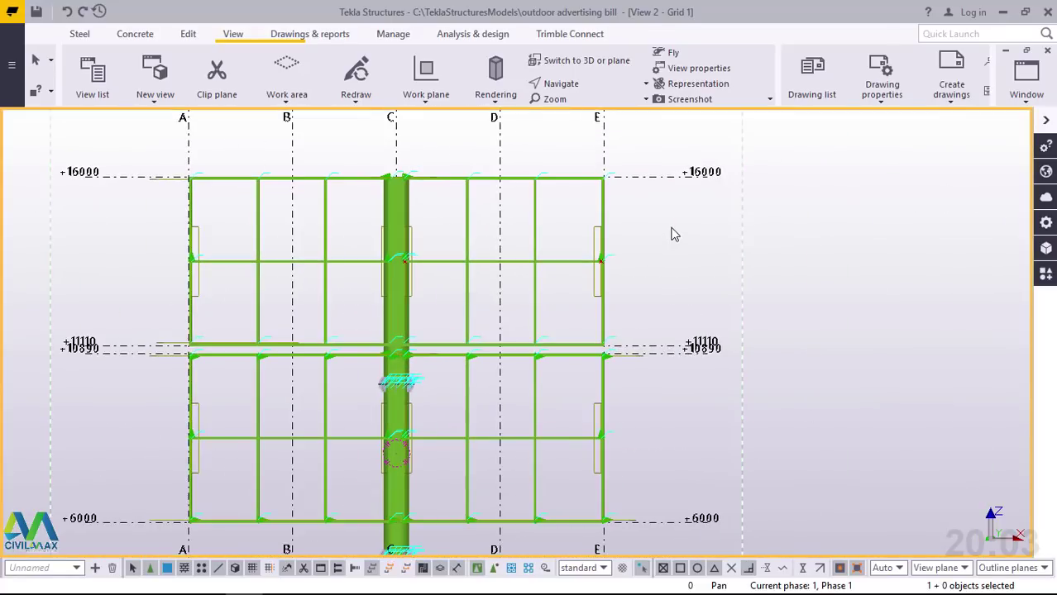
pyautogui.rightClick(671, 233)
pyautogui.click(718, 313)
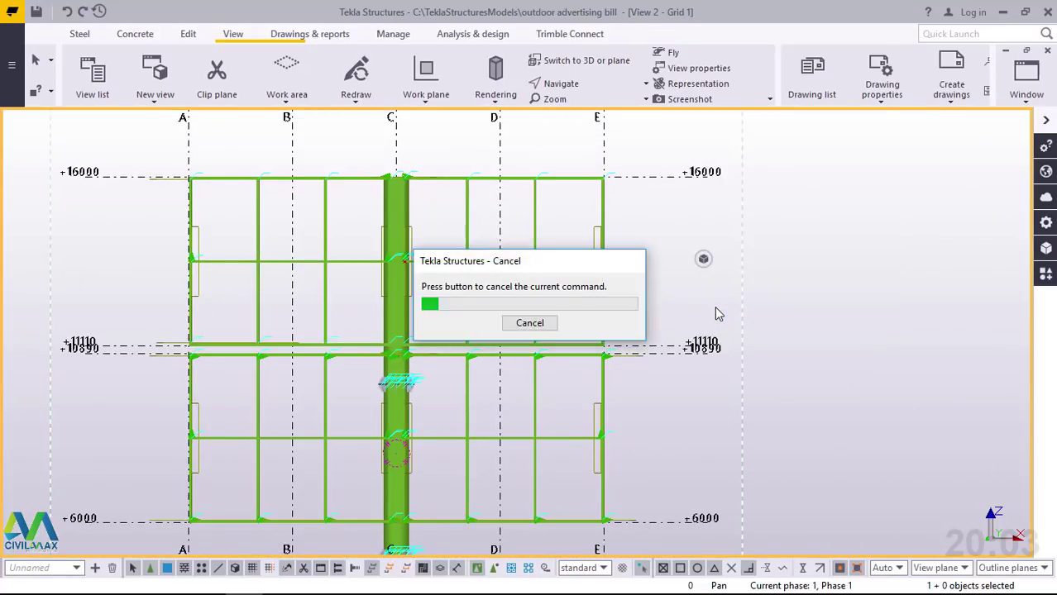
pyautogui.scroll(-5, 583, 290)
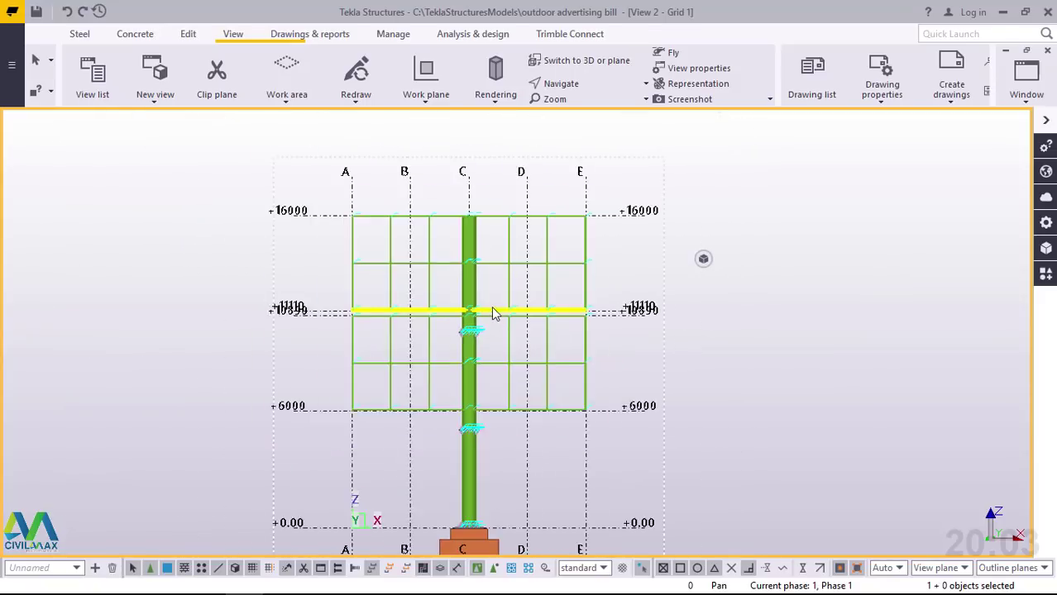
pyautogui.scroll(2, 560, 491)
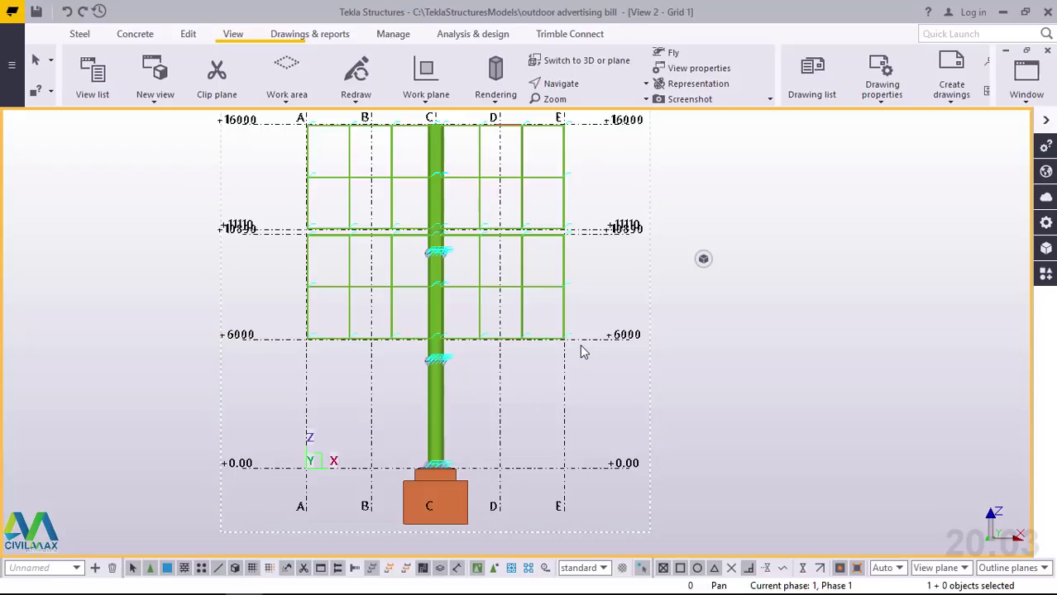
pyautogui.scroll(-2, 545, 426)
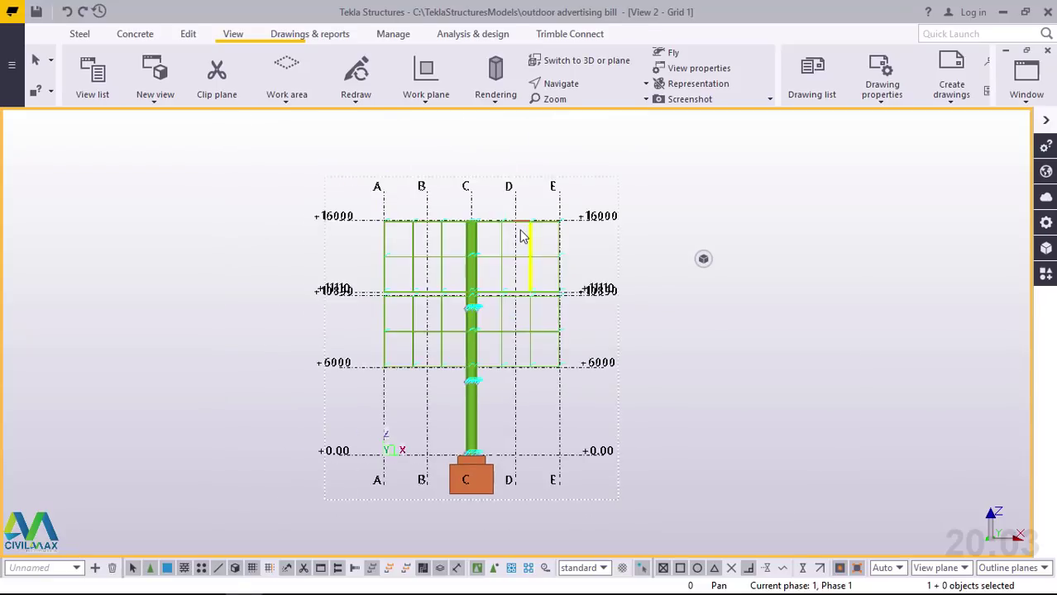
pyautogui.scroll(3, 529, 248)
pyautogui.scroll(2, 435, 396)
pyautogui.scroll(-1, 413, 347)
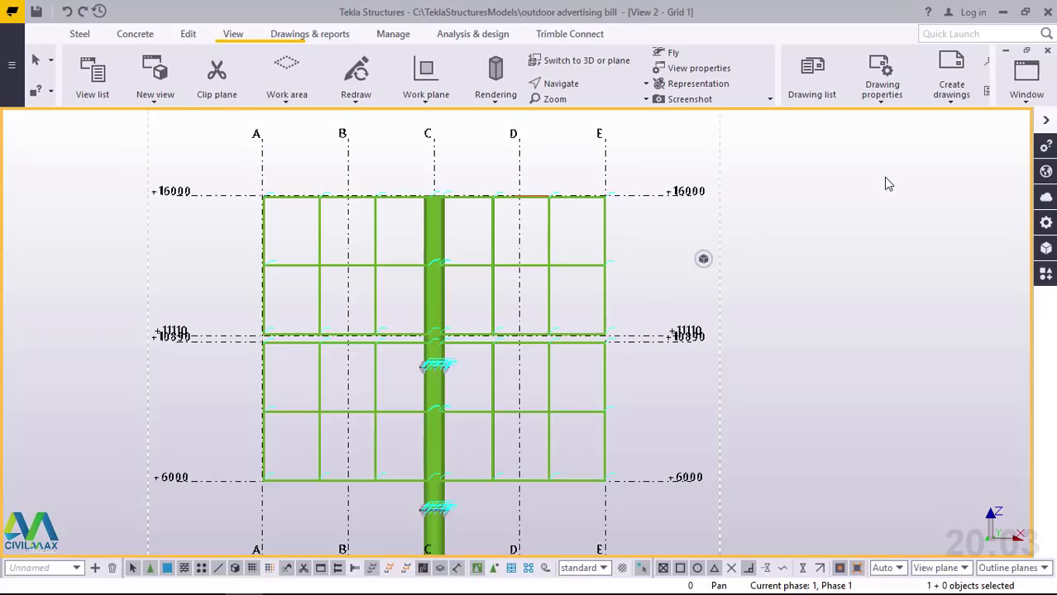
# Return to View 1 - 3d and focus on the open top end of the pipe column
pyautogui.click(1027, 110)
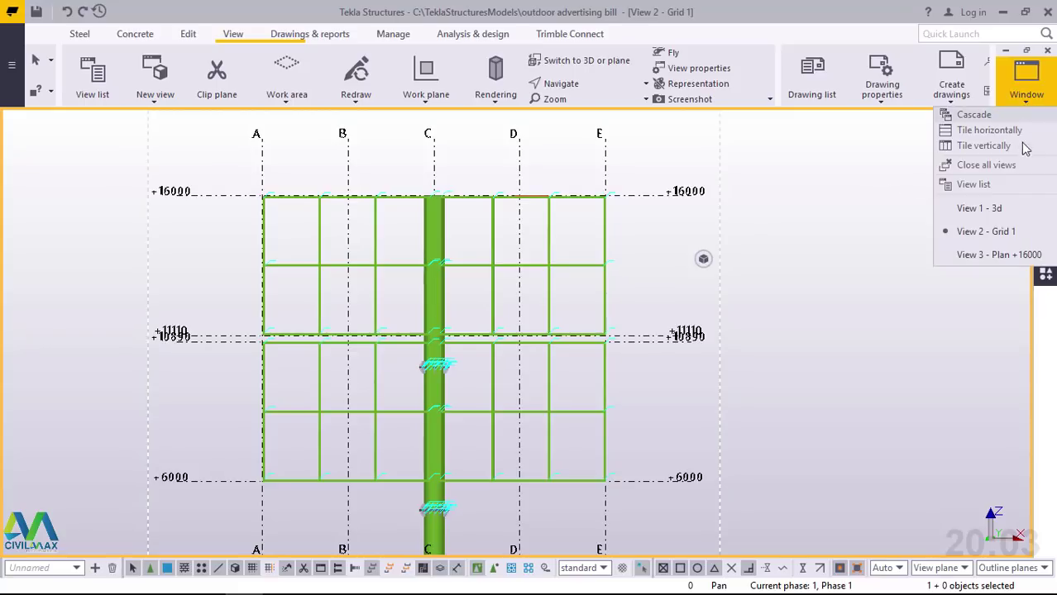
pyautogui.click(974, 207)
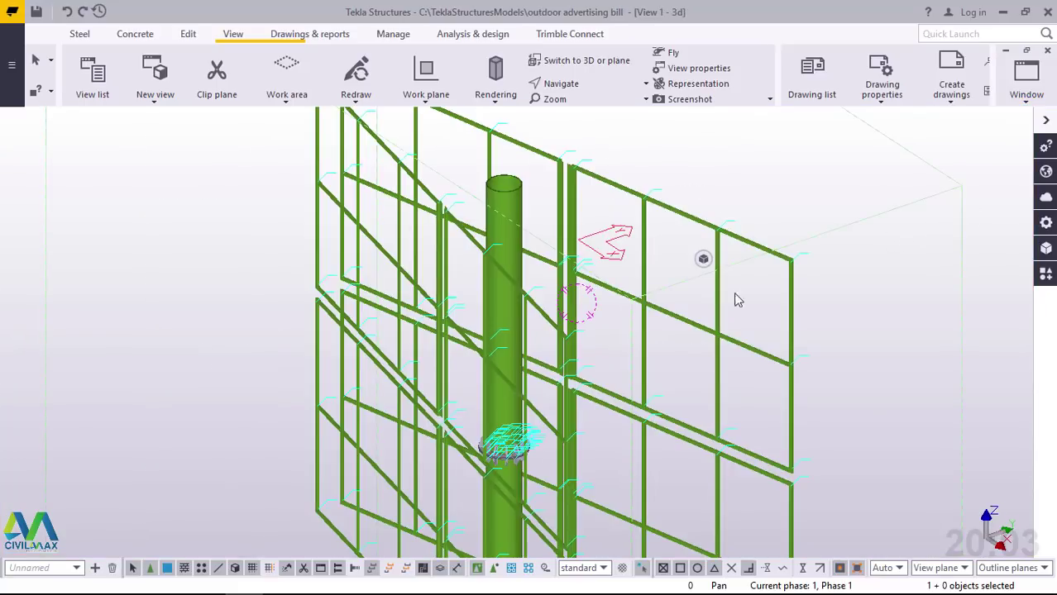
pyautogui.scroll(-4, 484, 429)
pyautogui.scroll(5, 488, 318)
pyautogui.scroll(8, 497, 290)
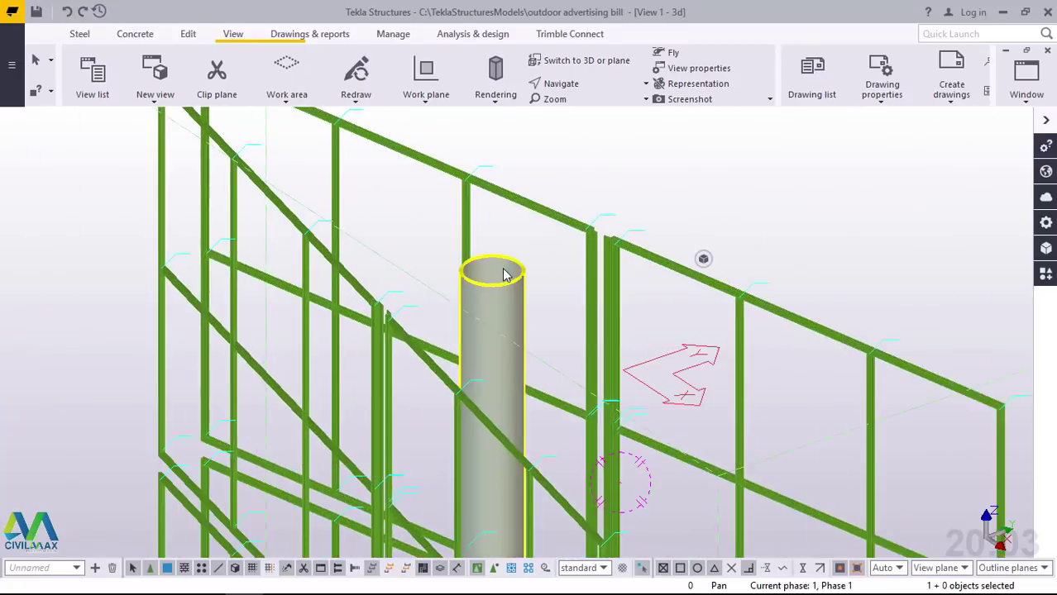
pyautogui.scroll(2, 569, 314)
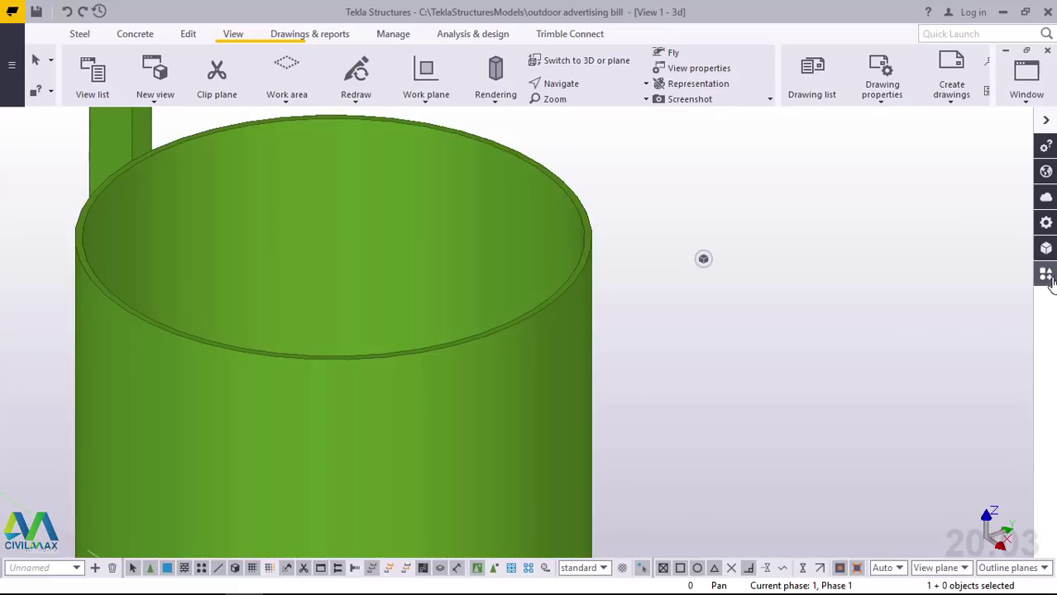
# Open the applications and components catalog and replace the old search term with "cap"
pyautogui.click(1046, 273)
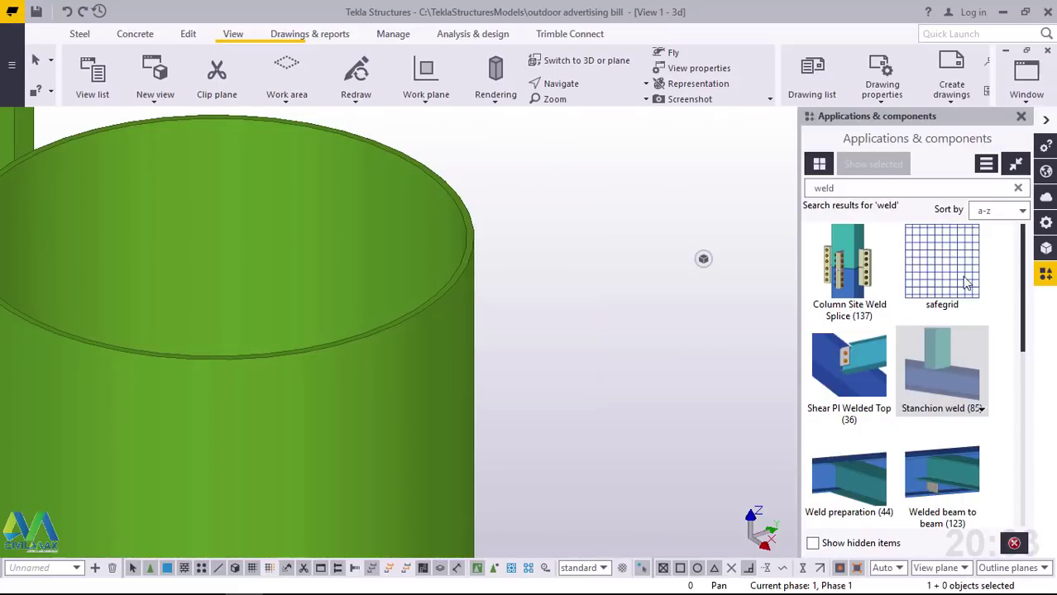
pyautogui.click(845, 189)
pyautogui.press('BackSpace')
pyautogui.press('BackSpace')
pyautogui.press('BackSpace')
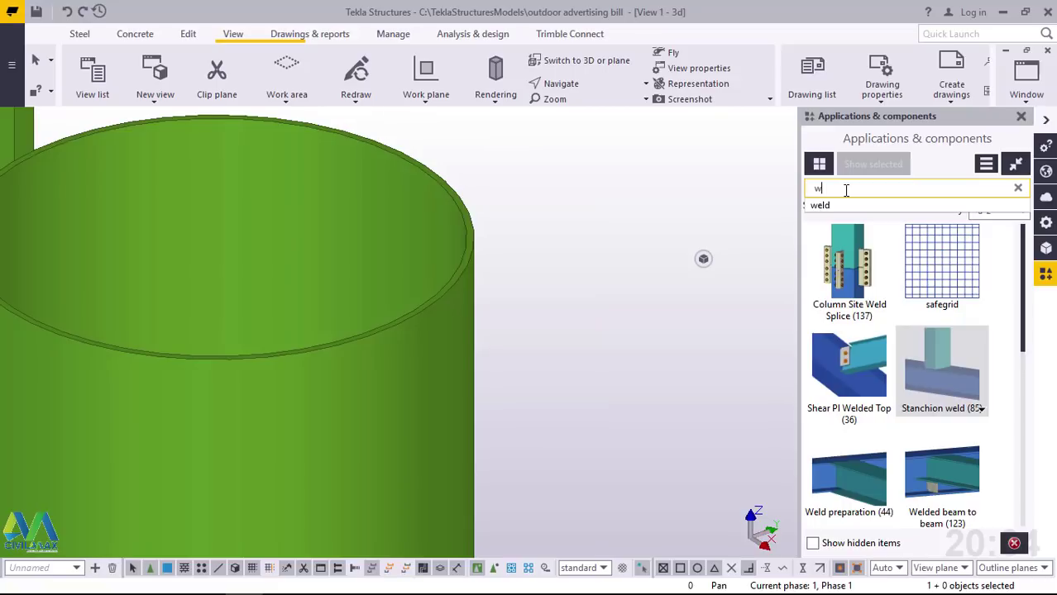
pyautogui.press('BackSpace')
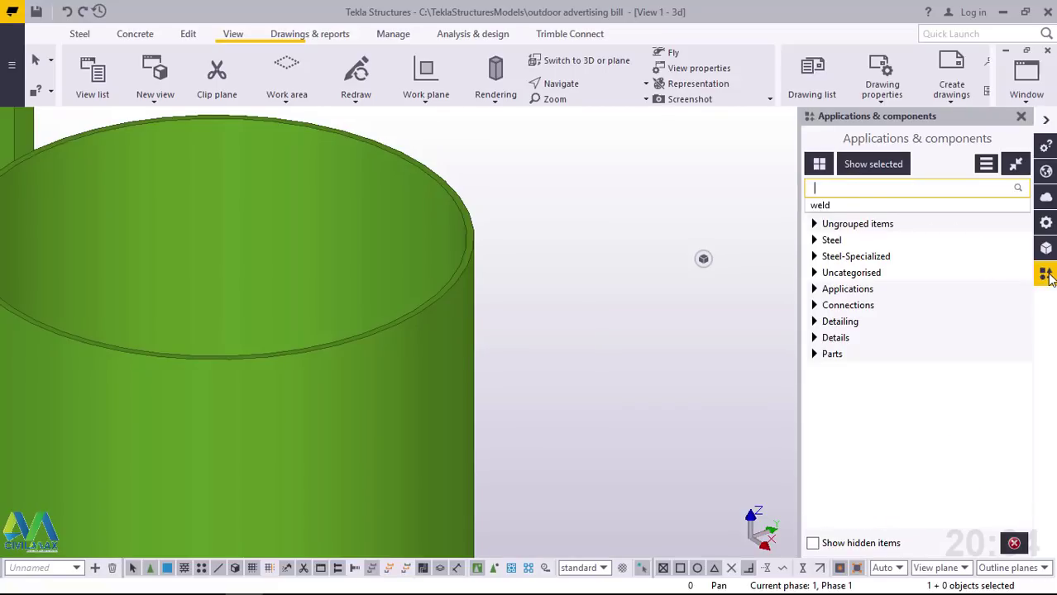
pyautogui.write('c')
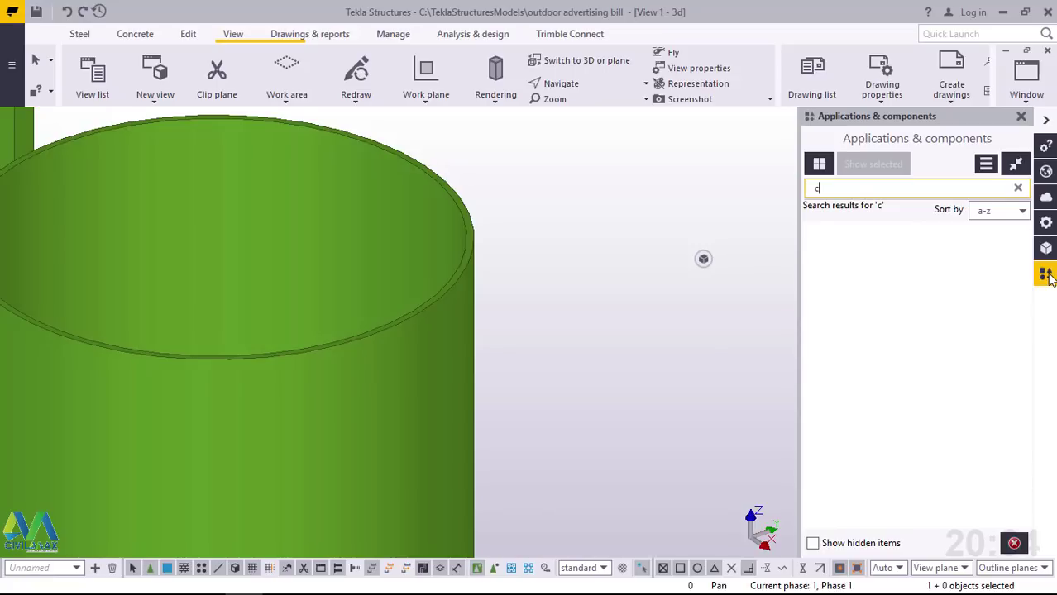
pyautogui.write('ap')
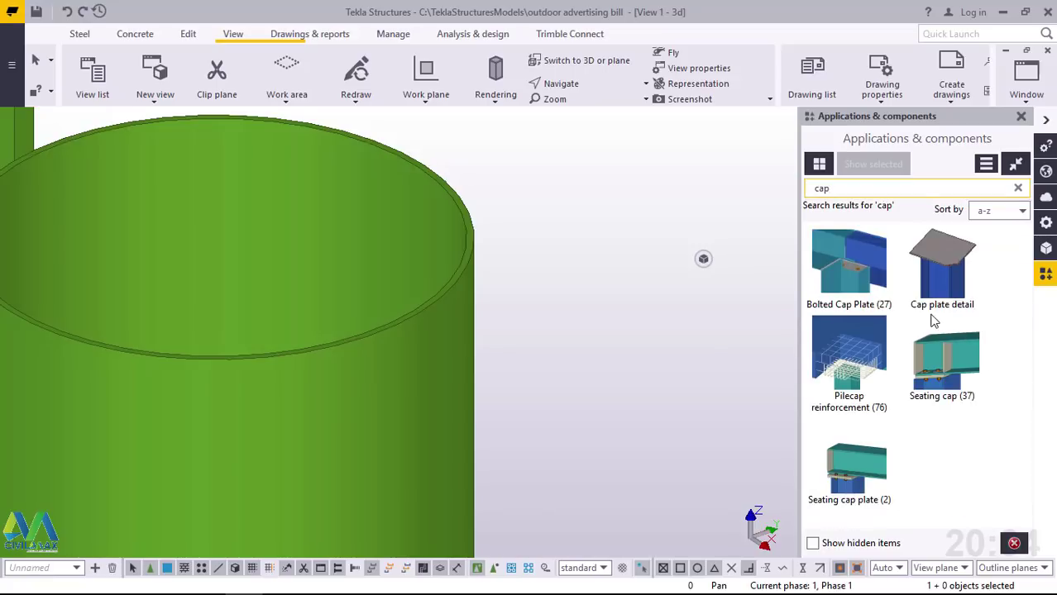
# Add a Cap plate detail to the pipe column at the centre of its open top end, and close the catalog
pyautogui.click(969, 266)
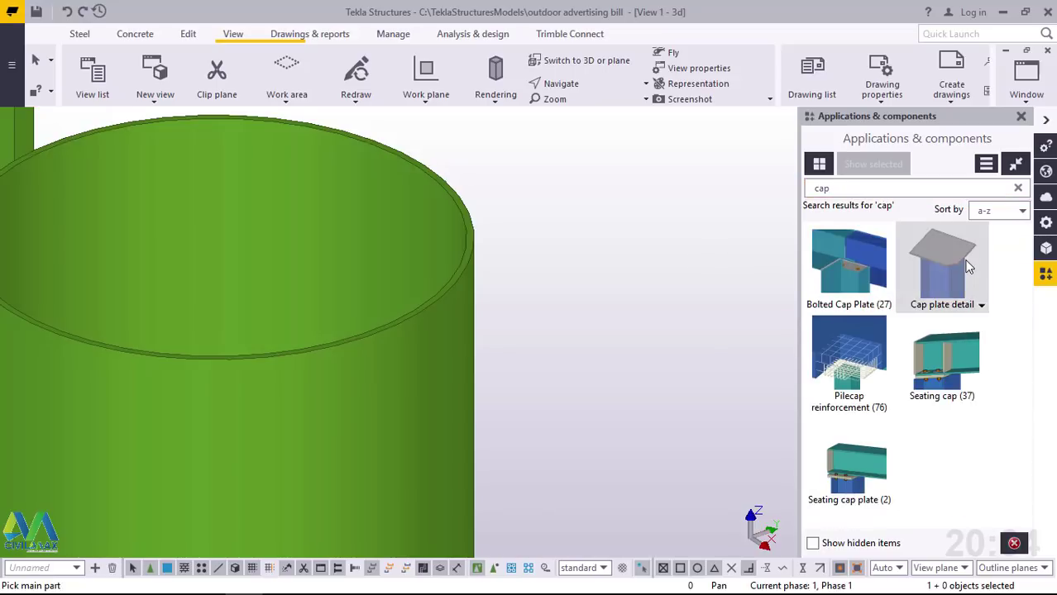
pyautogui.scroll(-4, 748, 279)
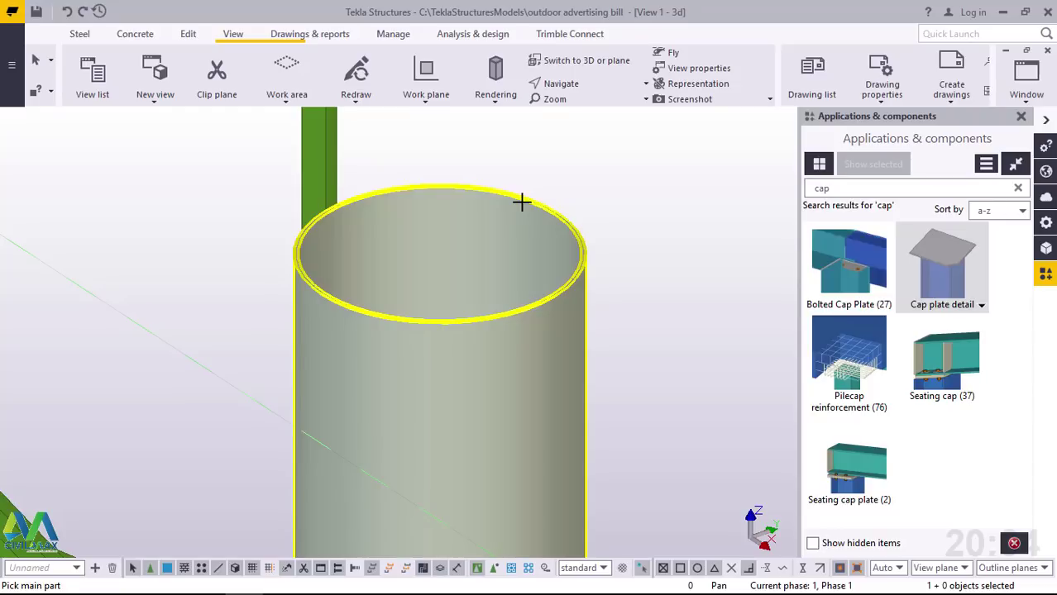
pyautogui.click(522, 202)
pyautogui.click(441, 258)
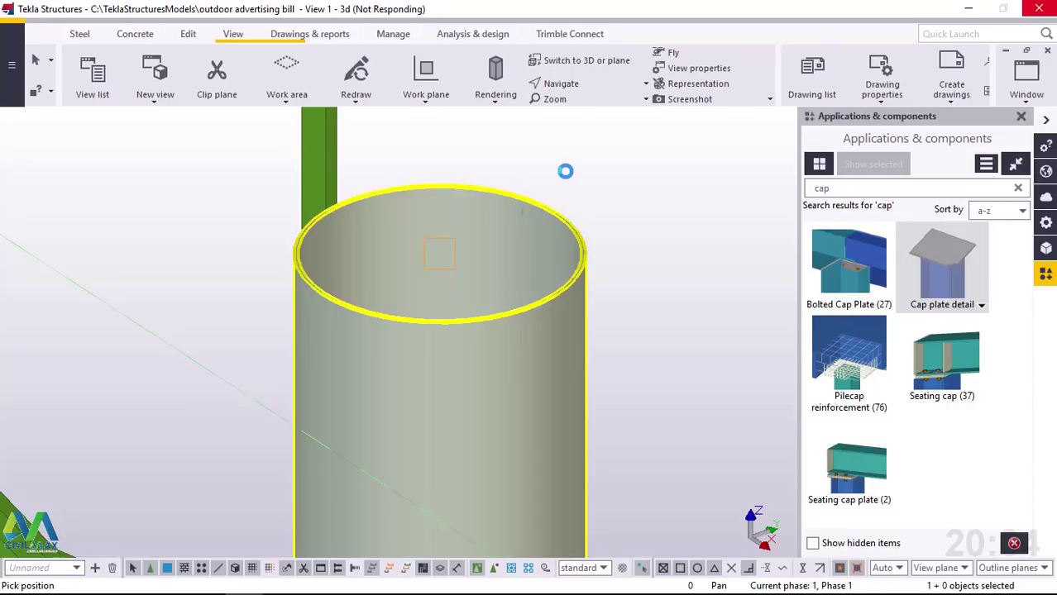
pyautogui.rightClick(607, 157)
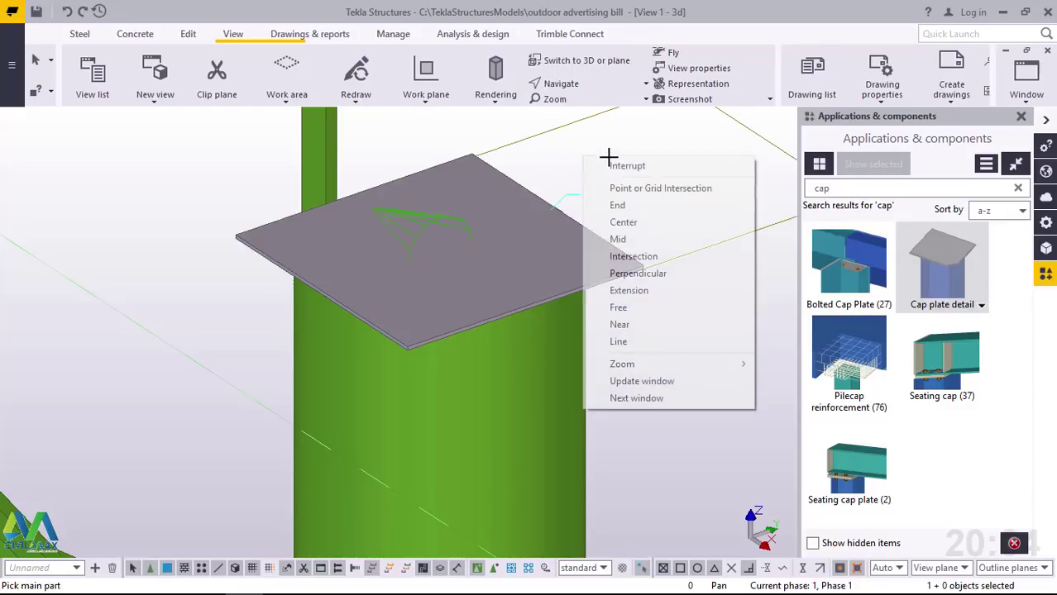
pyautogui.click(618, 164)
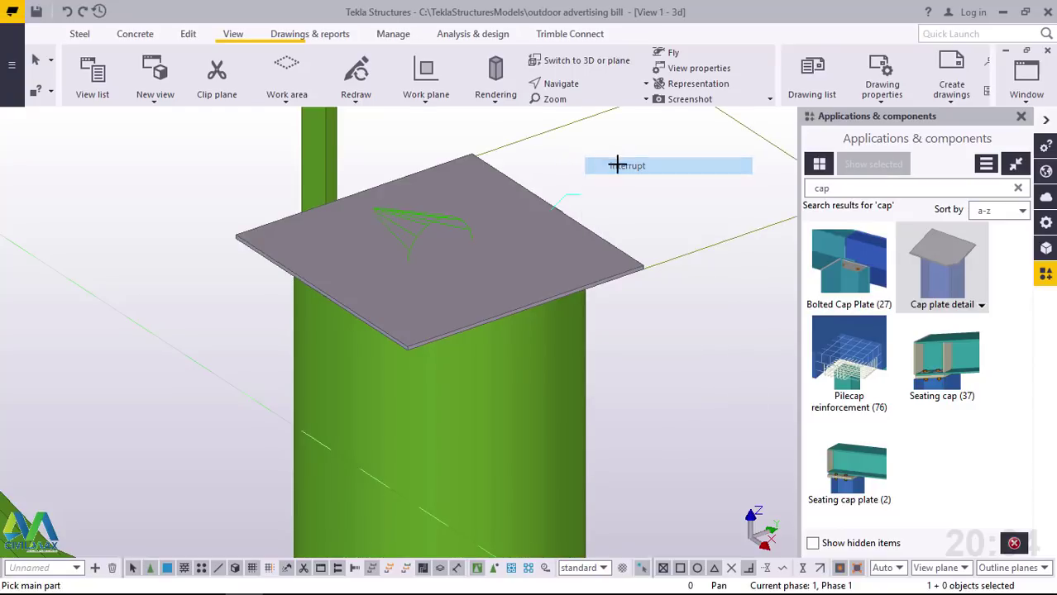
pyautogui.click(1021, 117)
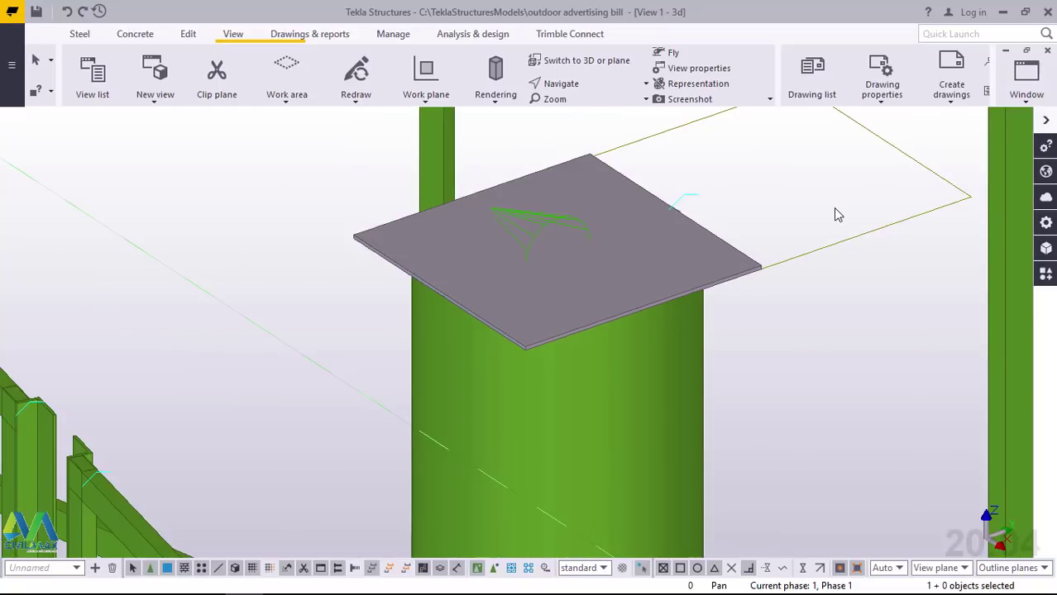
# Open the cap plate's component properties and change the plate type to the round plate for circular columns
pyautogui.doubleClick(651, 197)
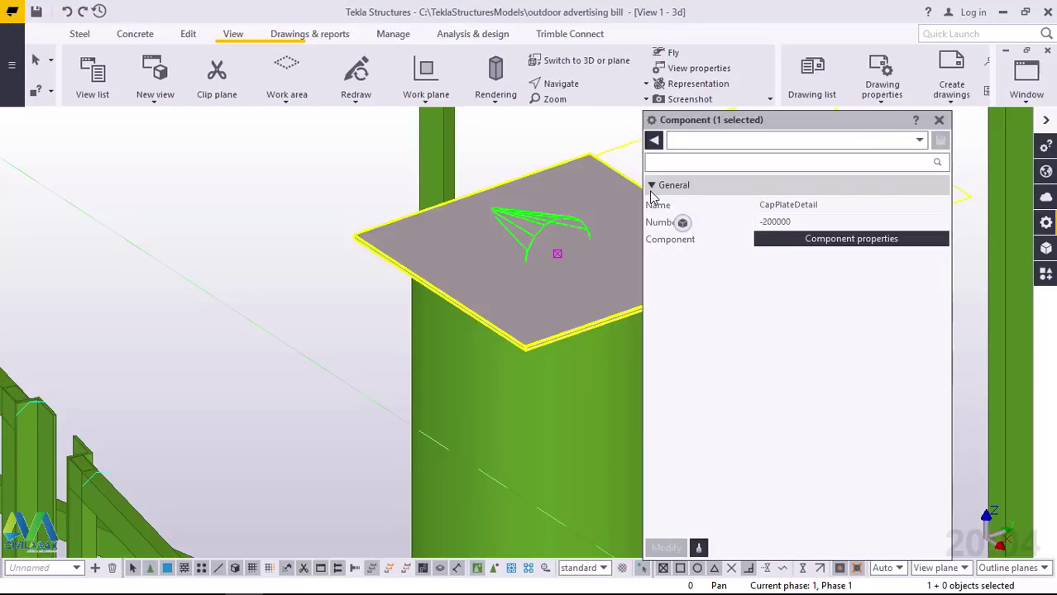
pyautogui.scroll(-2, 261, 286)
pyautogui.scroll(1, 420, 308)
pyautogui.doubleClick(486, 295)
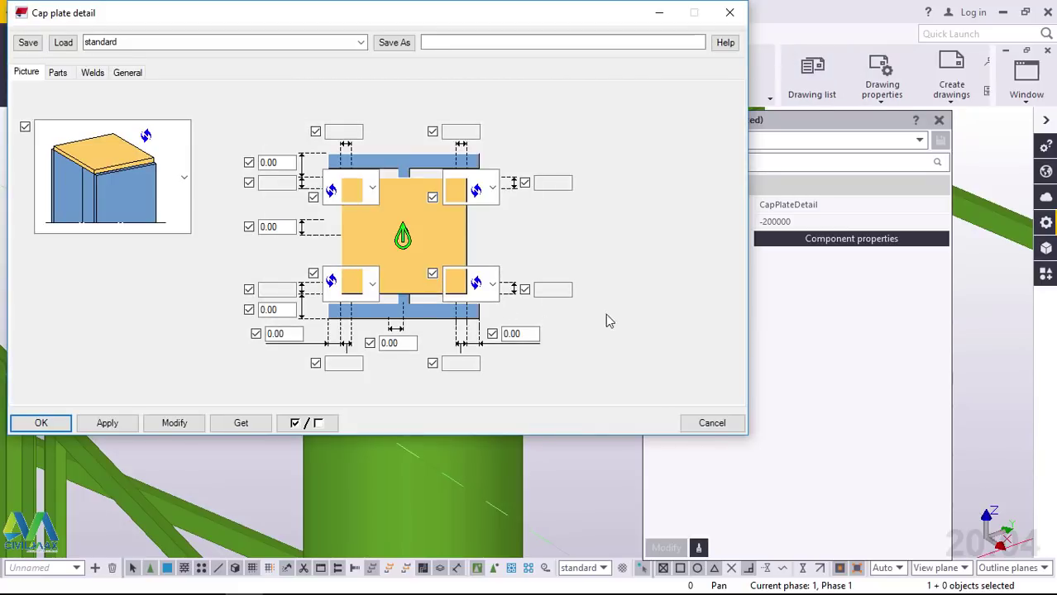
pyautogui.click(937, 122)
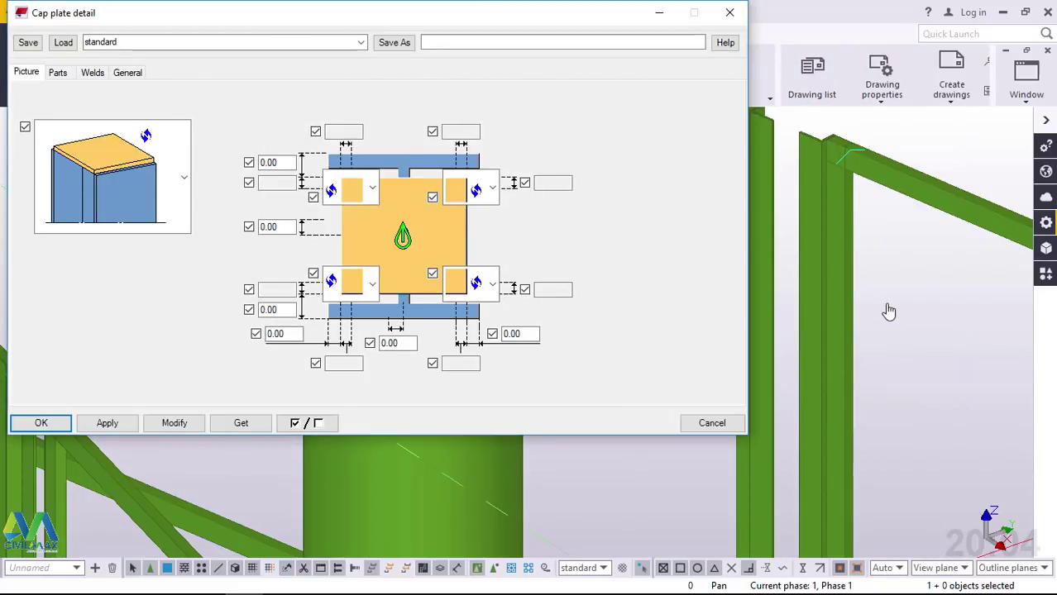
pyautogui.scroll(-2, 905, 397)
pyautogui.scroll(-2, 905, 396)
pyautogui.scroll(4, 855, 397)
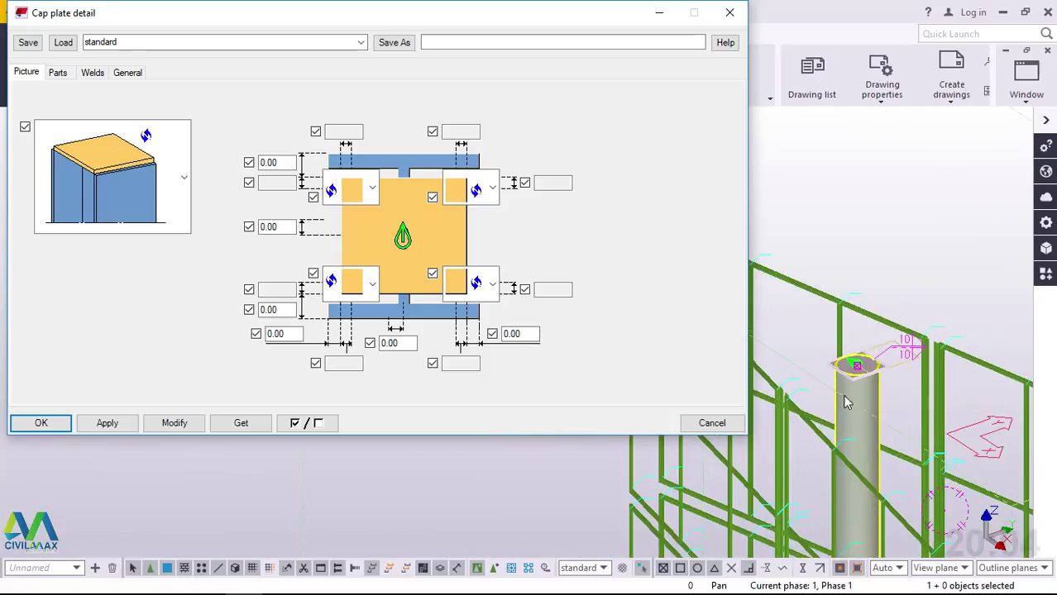
pyautogui.scroll(3, 855, 397)
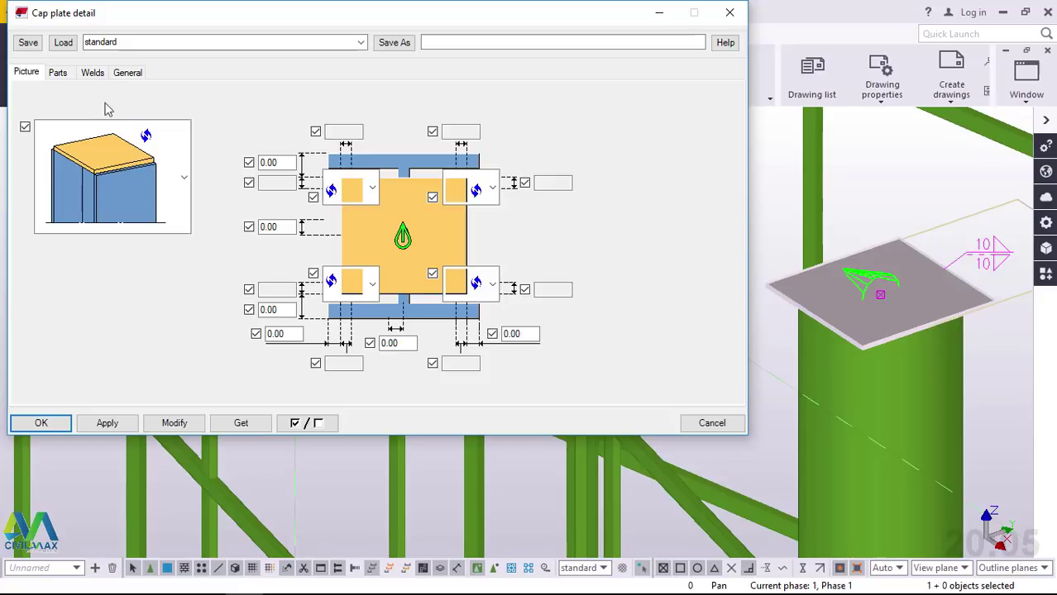
pyautogui.click(184, 181)
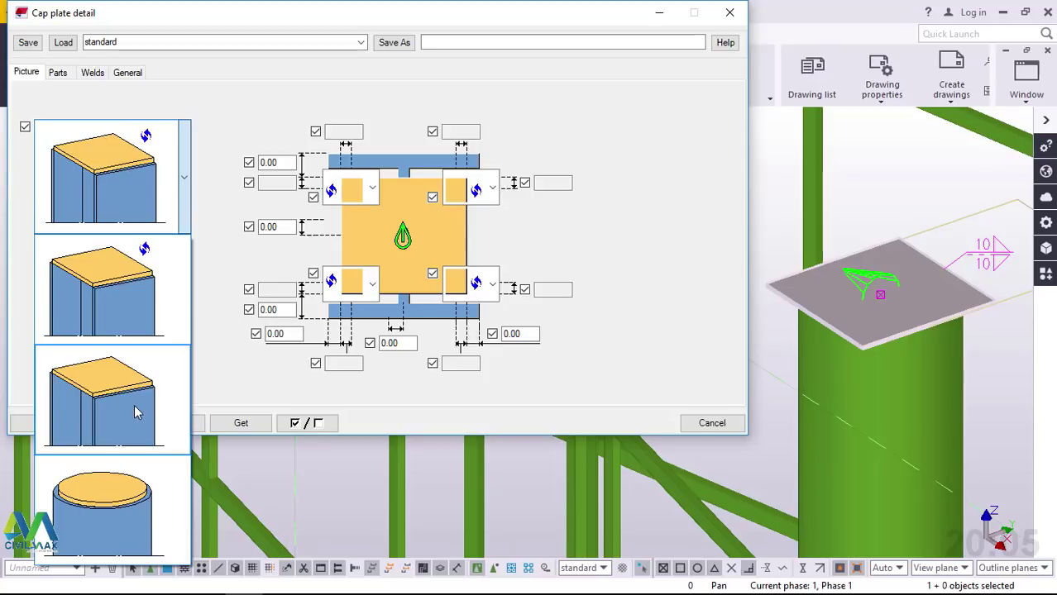
pyautogui.click(120, 520)
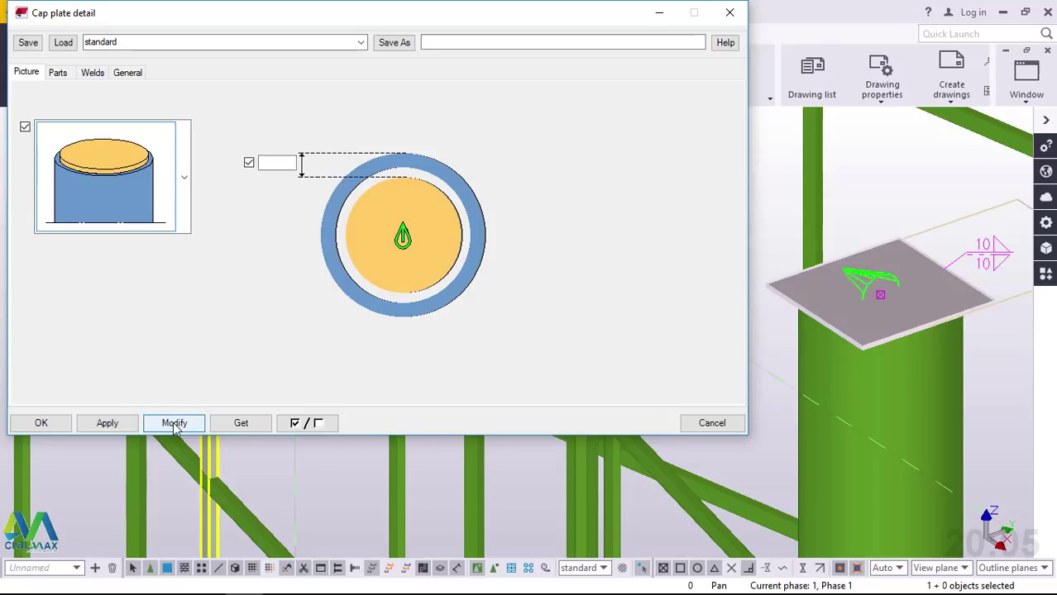
# Set the cap plate's thickness to 16 mm, modify the component with the new settings, and close its properties
pyautogui.click(58, 75)
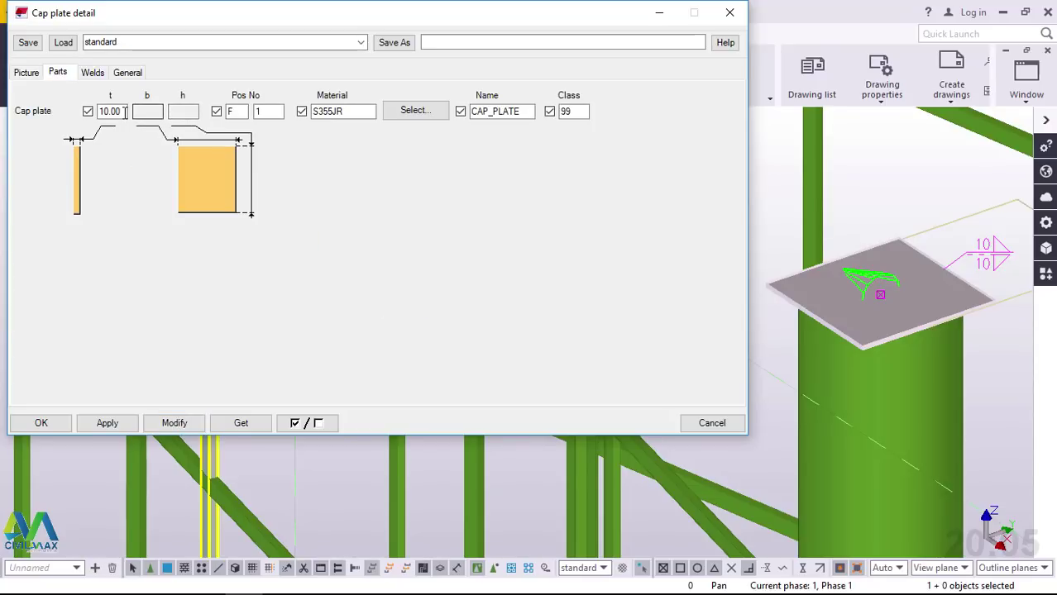
pyautogui.write('16')
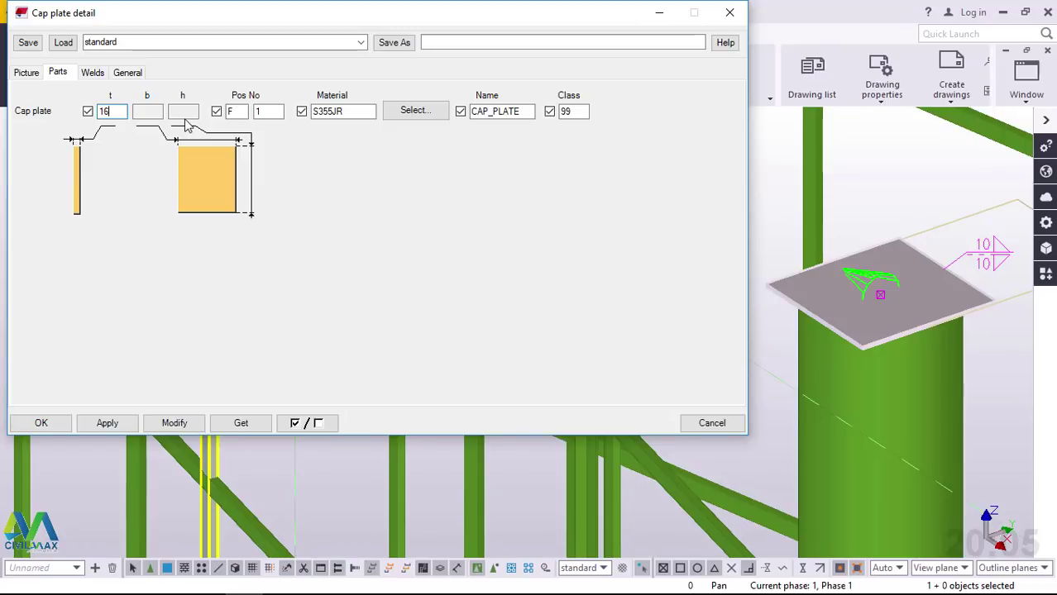
pyautogui.click(171, 423)
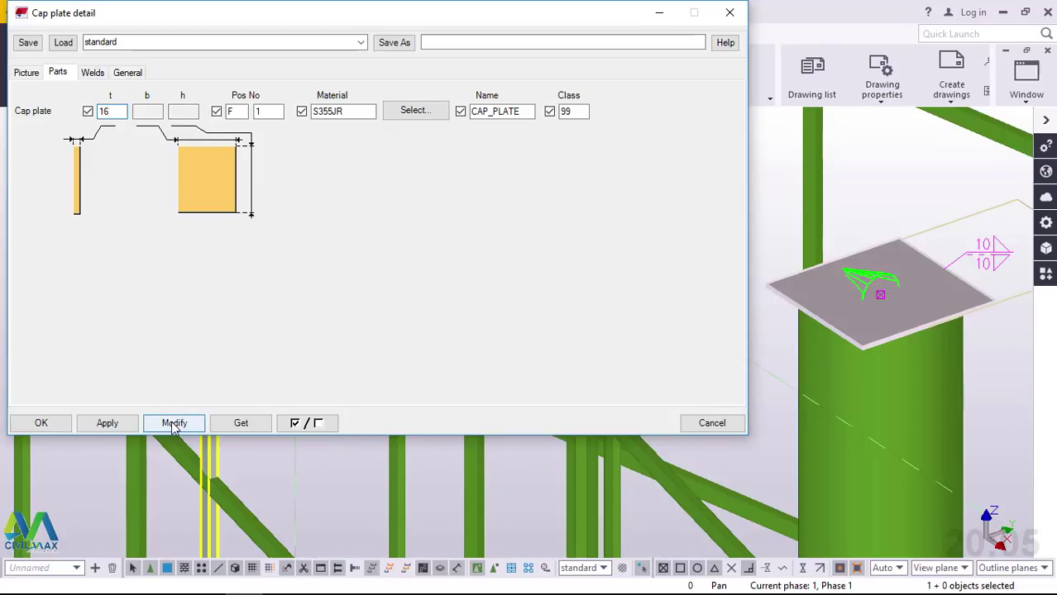
pyautogui.click(43, 425)
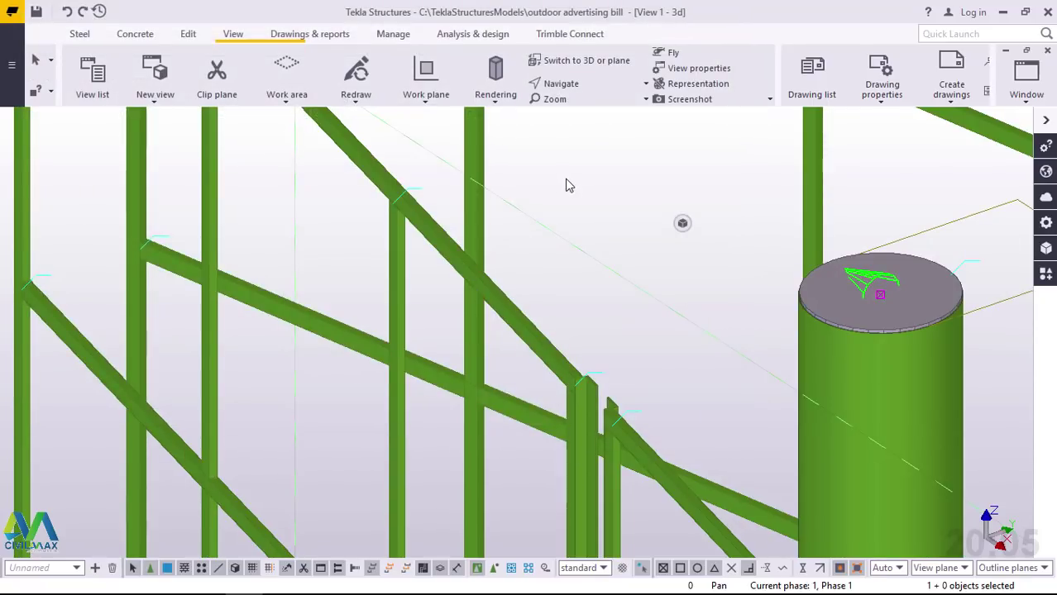
pyautogui.rightClick(566, 179)
pyautogui.click(600, 196)
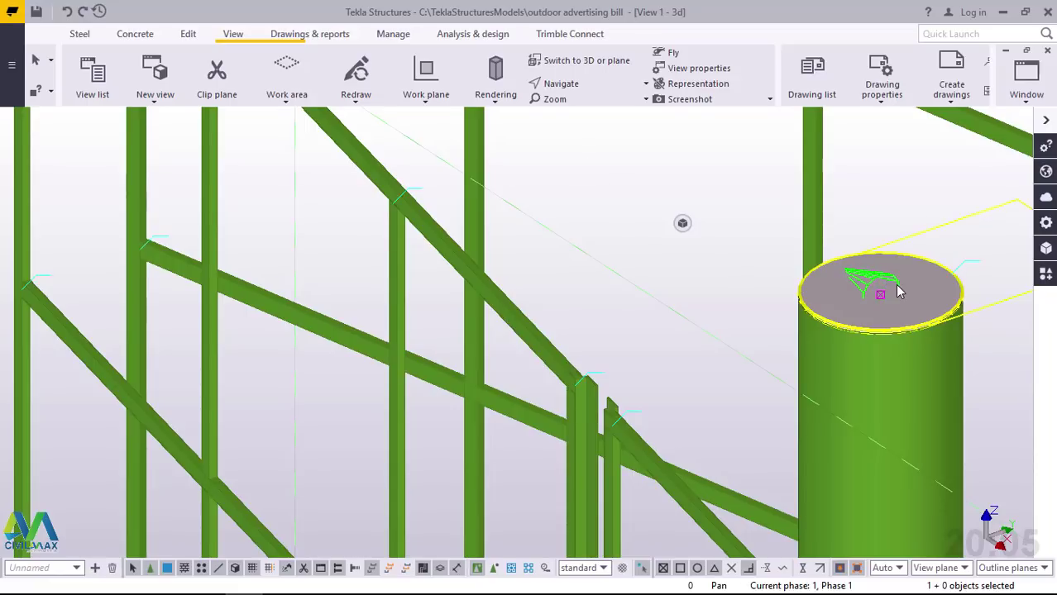
# Examine the round cap plate on the column top up close, deselect it, and redraw the view
pyautogui.scroll(3, 897, 287)
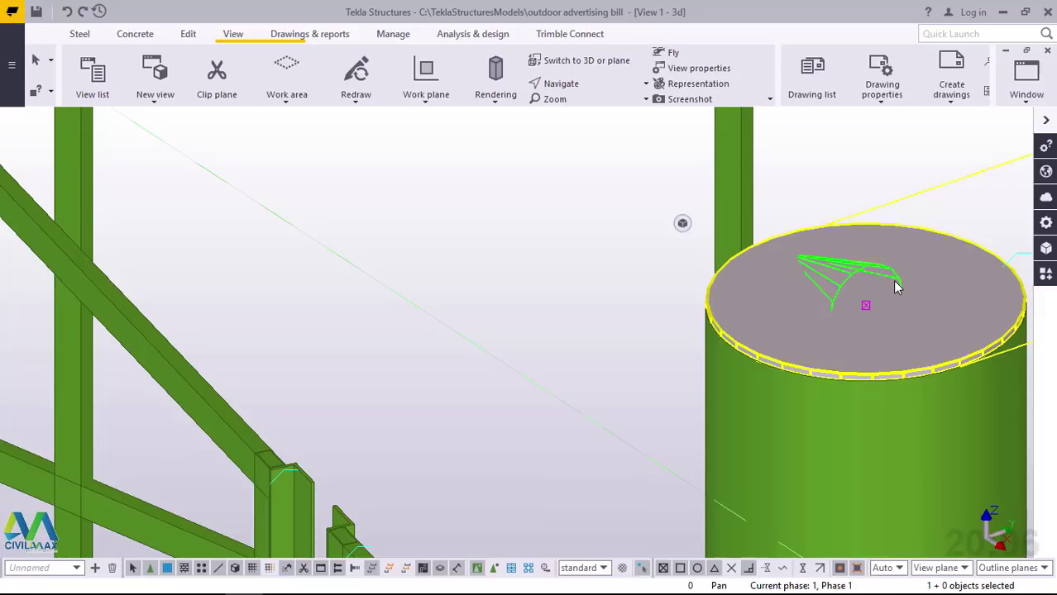
pyautogui.scroll(-4, 562, 322)
pyautogui.scroll(4, 703, 308)
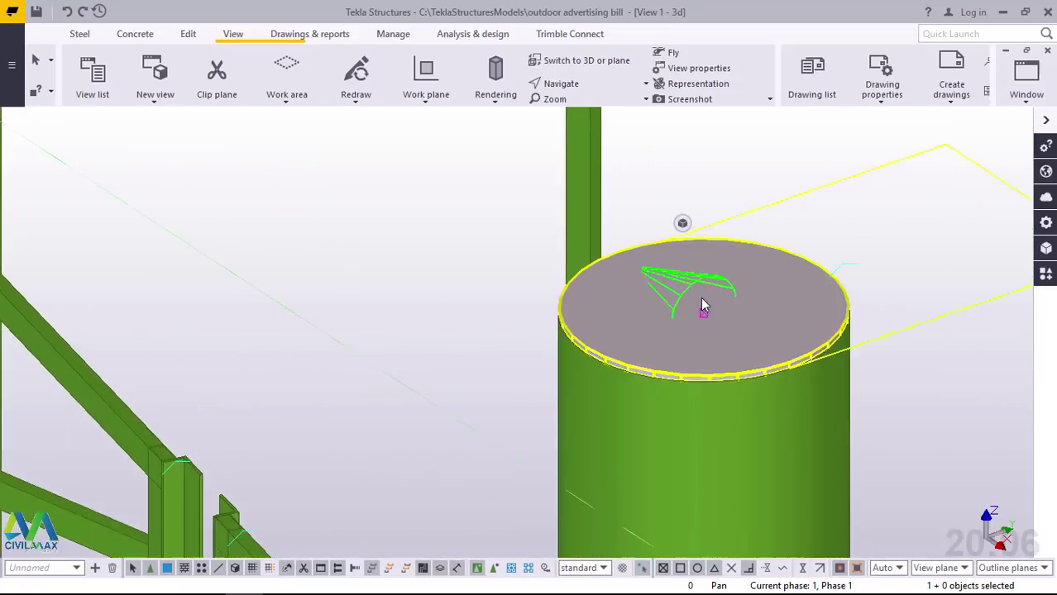
pyautogui.scroll(1, 702, 308)
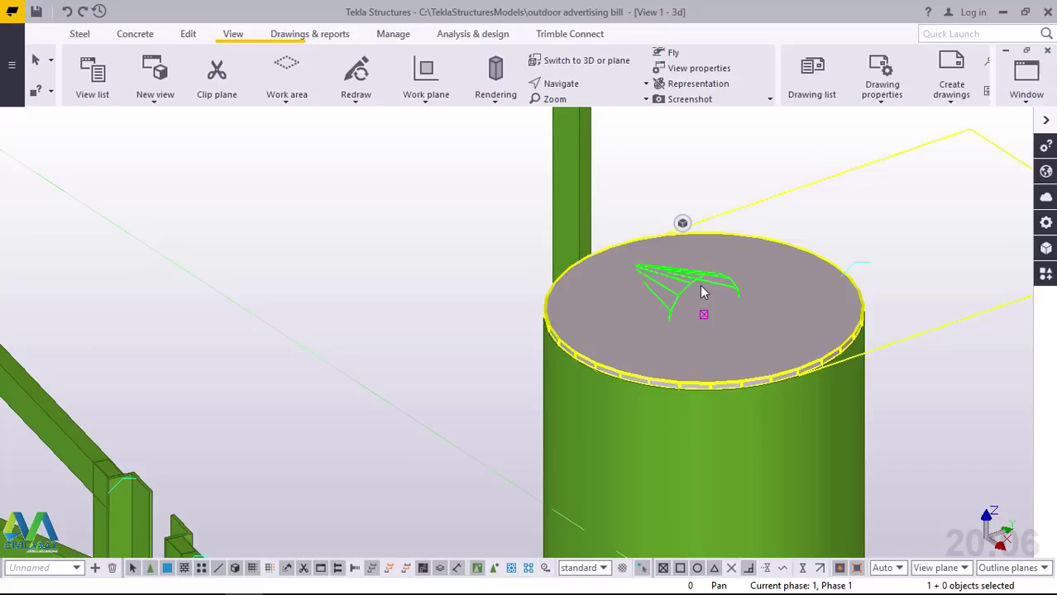
pyautogui.click(329, 192)
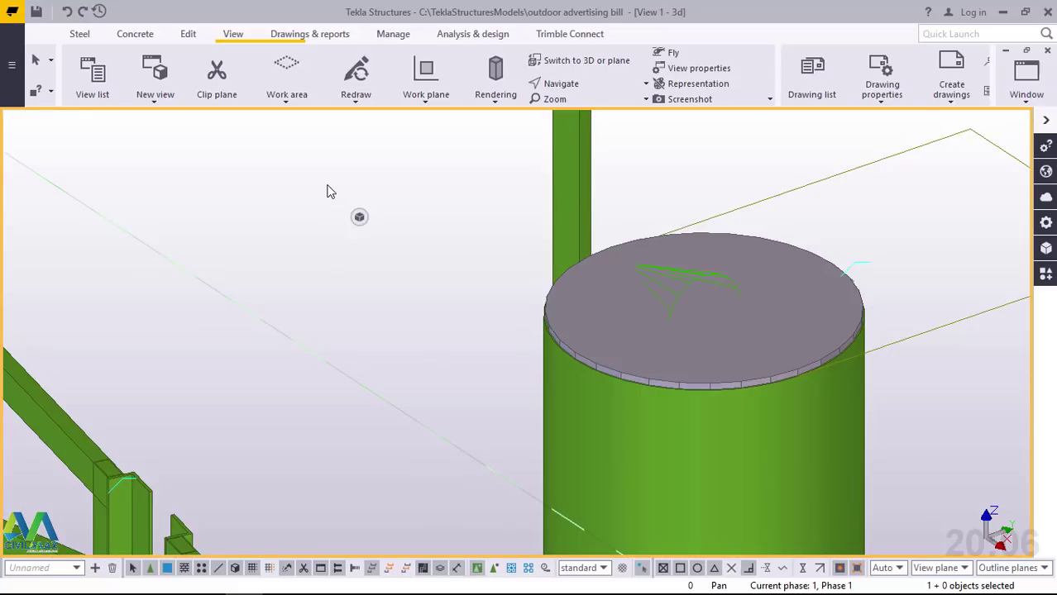
pyautogui.rightClick(326, 192)
pyautogui.click(405, 274)
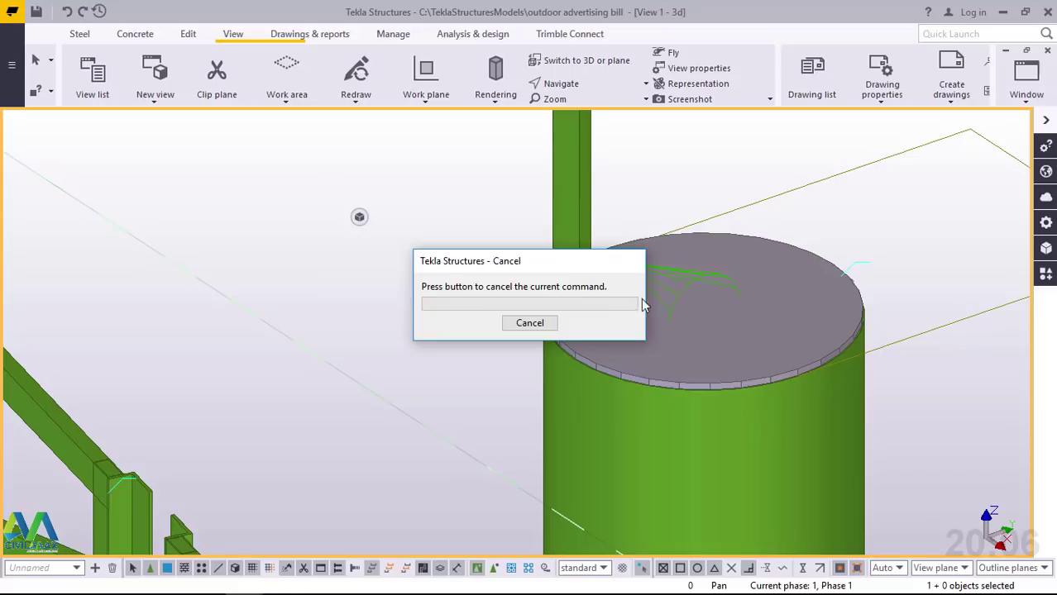
pyautogui.scroll(2, 755, 341)
pyautogui.scroll(-2, 758, 341)
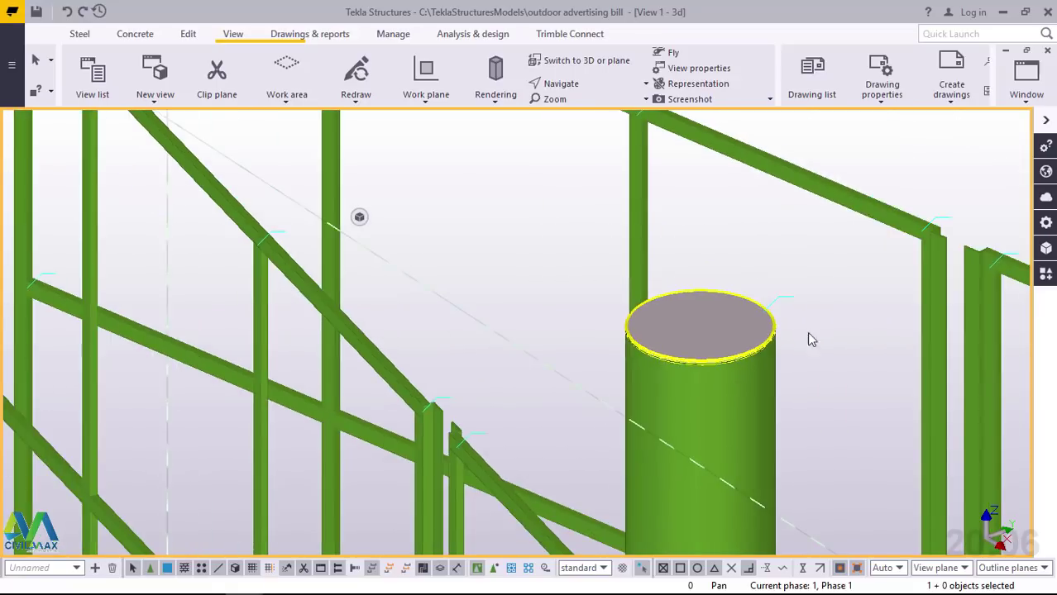
# Set the rotation centre at the cap plate and examine the capped column and surrounding frames from the opposite side
pyautogui.click(555, 84)
pyautogui.click(581, 120)
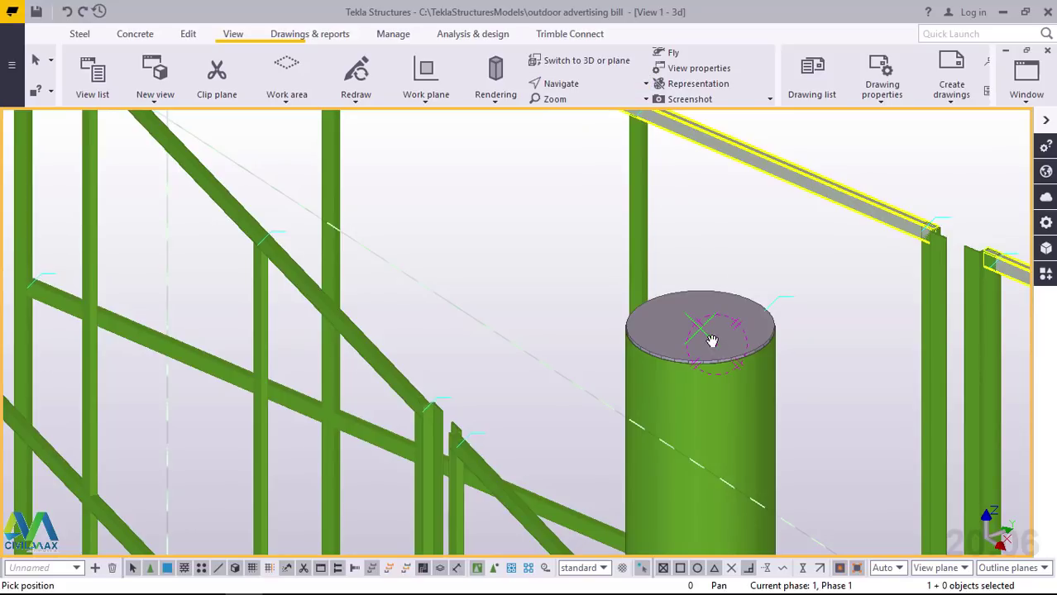
pyautogui.moveTo(712, 339); pyautogui.dragTo(456, 336)
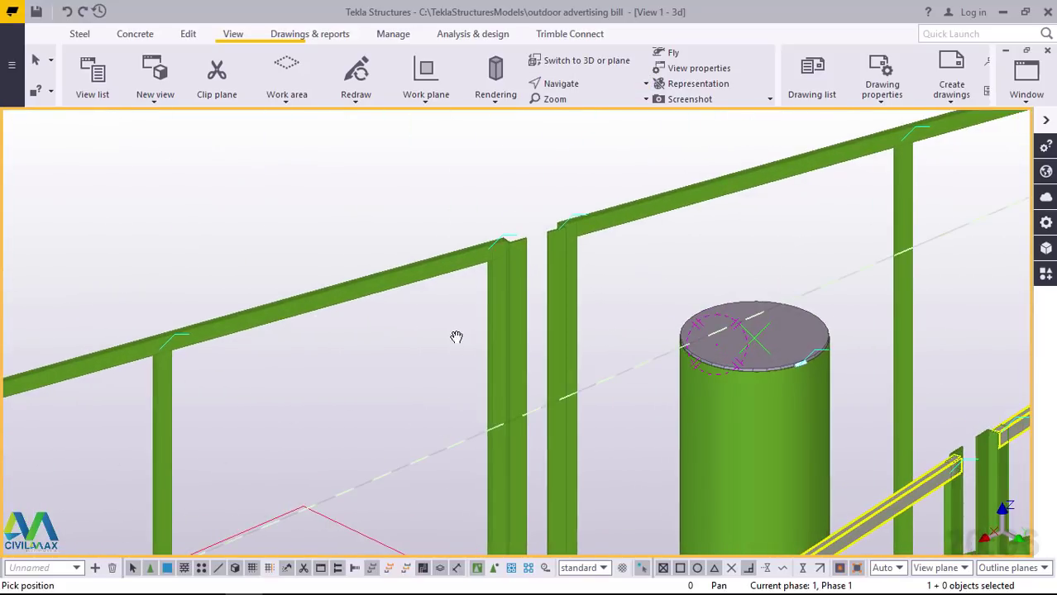
pyautogui.scroll(-3, 456, 336)
pyautogui.moveTo(613, 333); pyautogui.dragTo(588, 398)
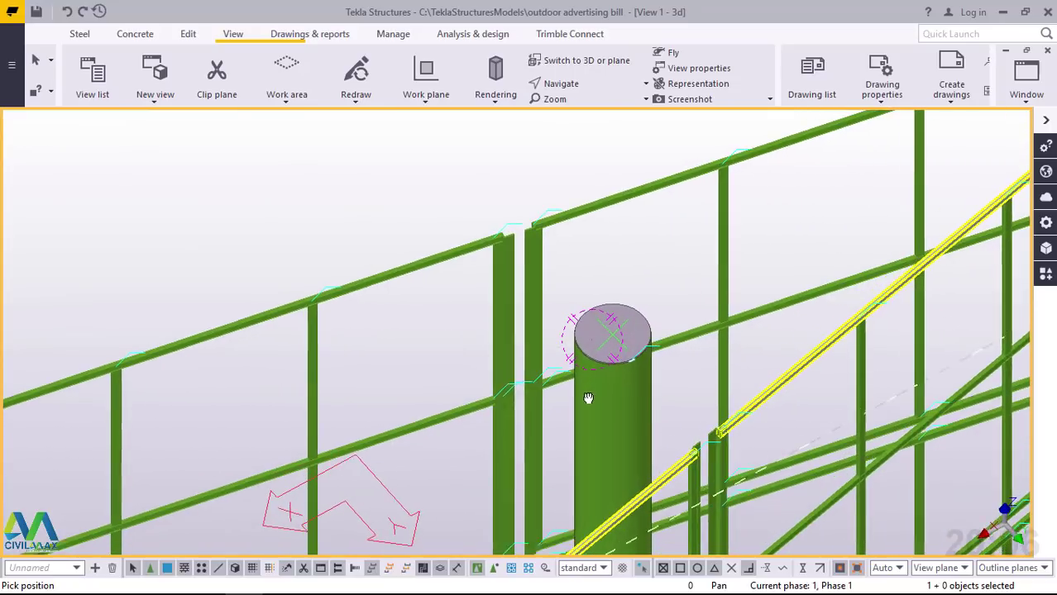
pyautogui.scroll(-3, 588, 398)
pyautogui.moveTo(585, 288); pyautogui.dragTo(689, 177)
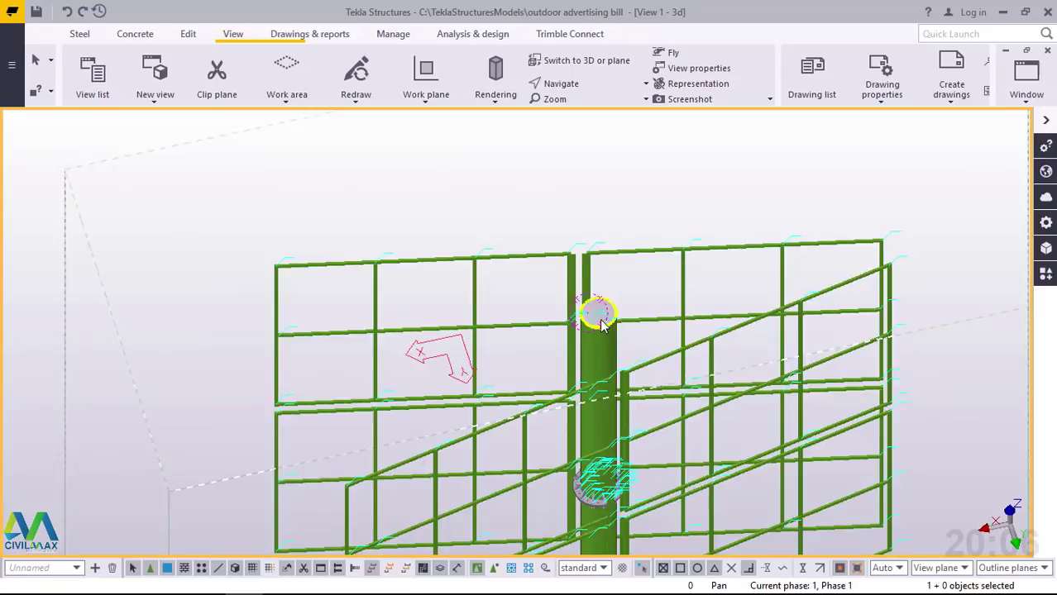
pyautogui.scroll(3, 602, 325)
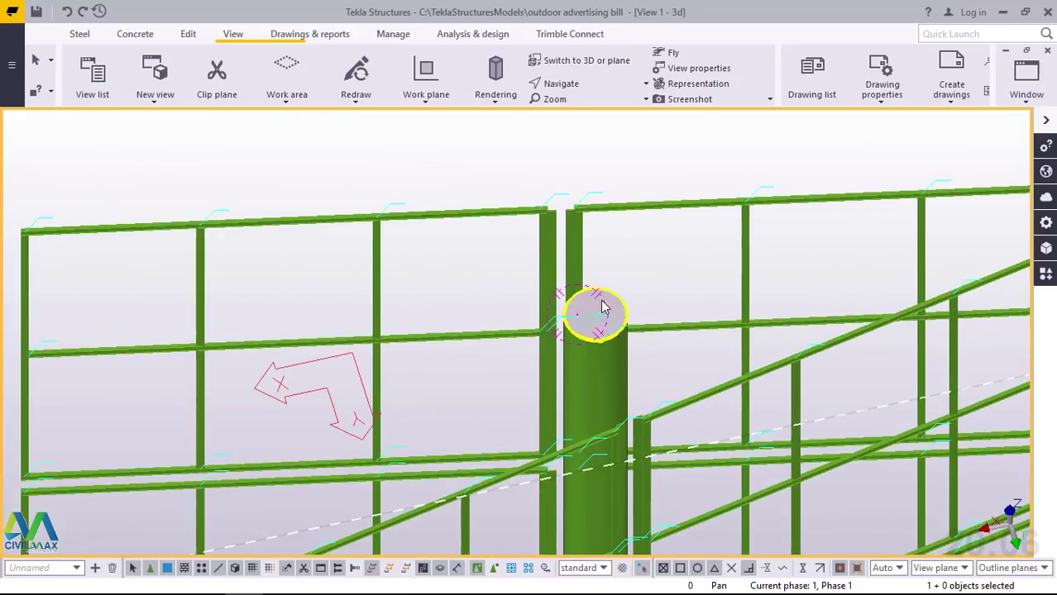
# Switch to the Plan +16000 view, deselect the cap plate at the column, and redraw the view
pyautogui.click(1027, 101)
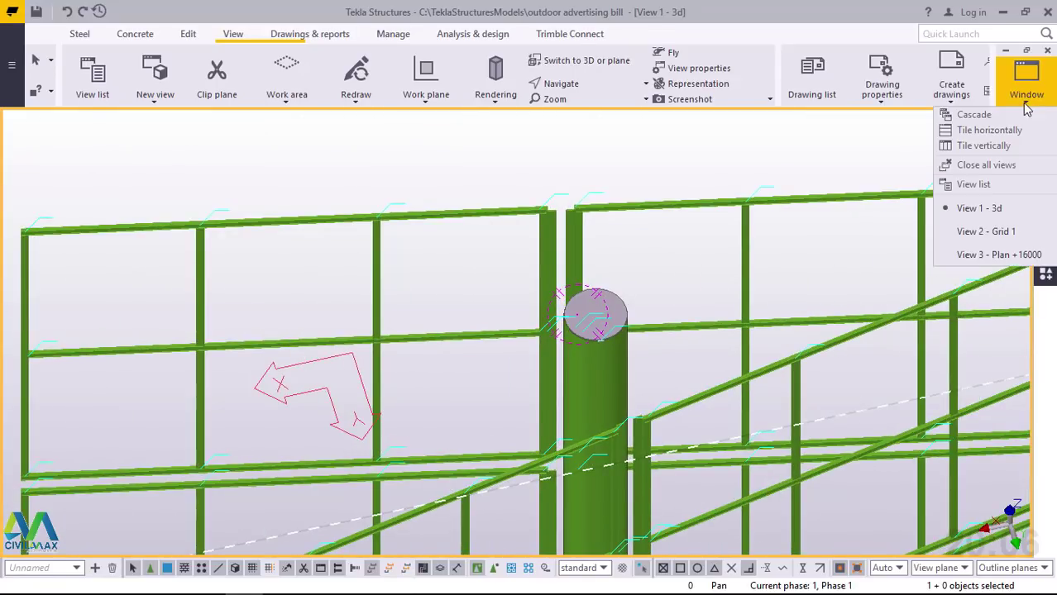
pyautogui.click(1011, 256)
pyautogui.scroll(3, 529, 303)
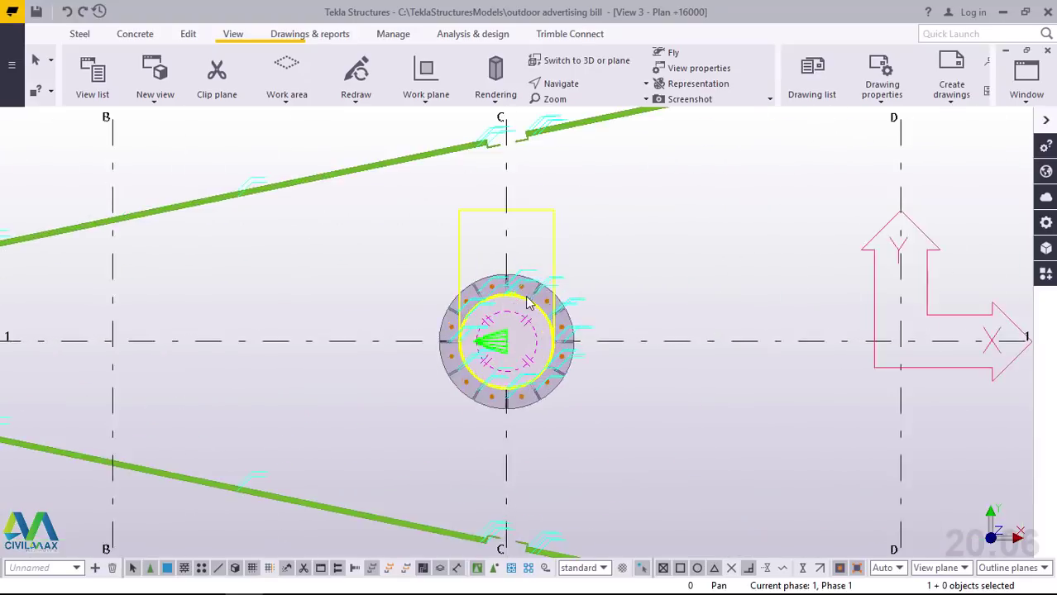
pyautogui.scroll(1, 529, 303)
pyautogui.rightClick(746, 147)
pyautogui.click(779, 238)
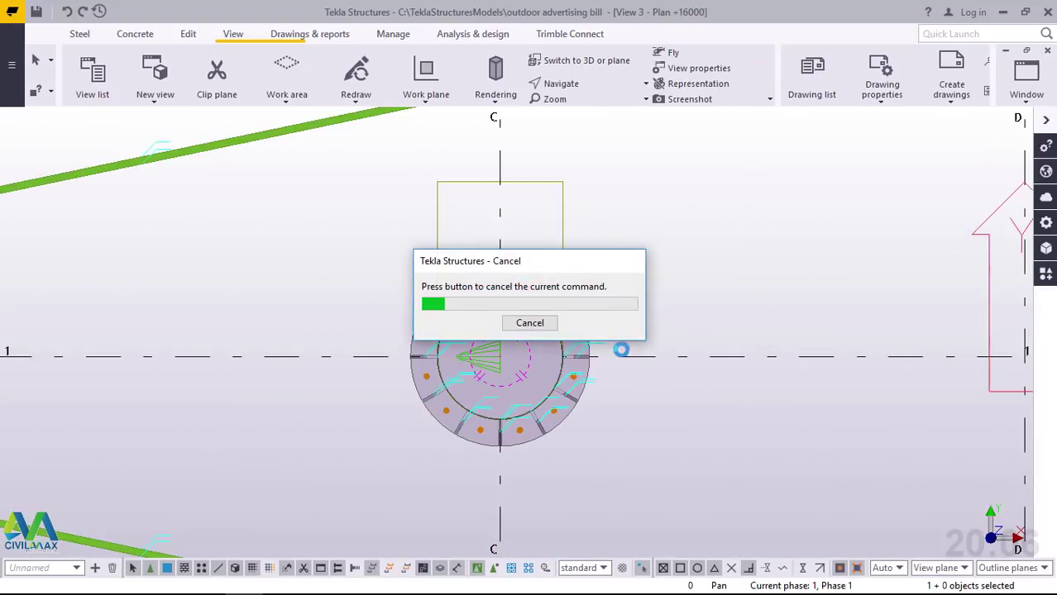
pyautogui.rightClick(716, 159)
pyautogui.click(785, 246)
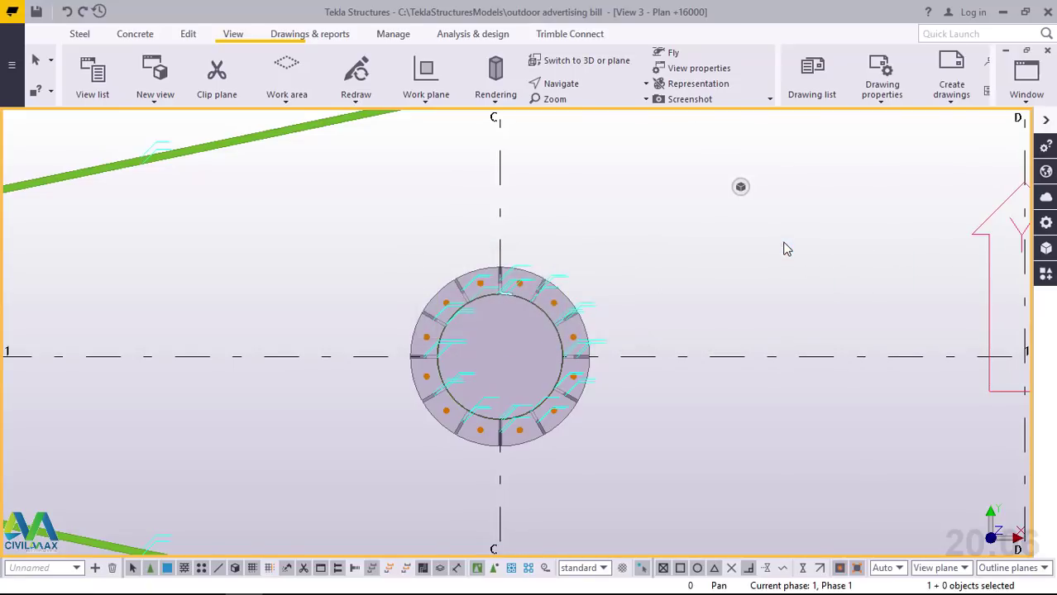
# Examine in plan how the sign frames' inner ends at grid line C sit relative to the column
pyautogui.scroll(-3, 620, 247)
pyautogui.scroll(3, 597, 219)
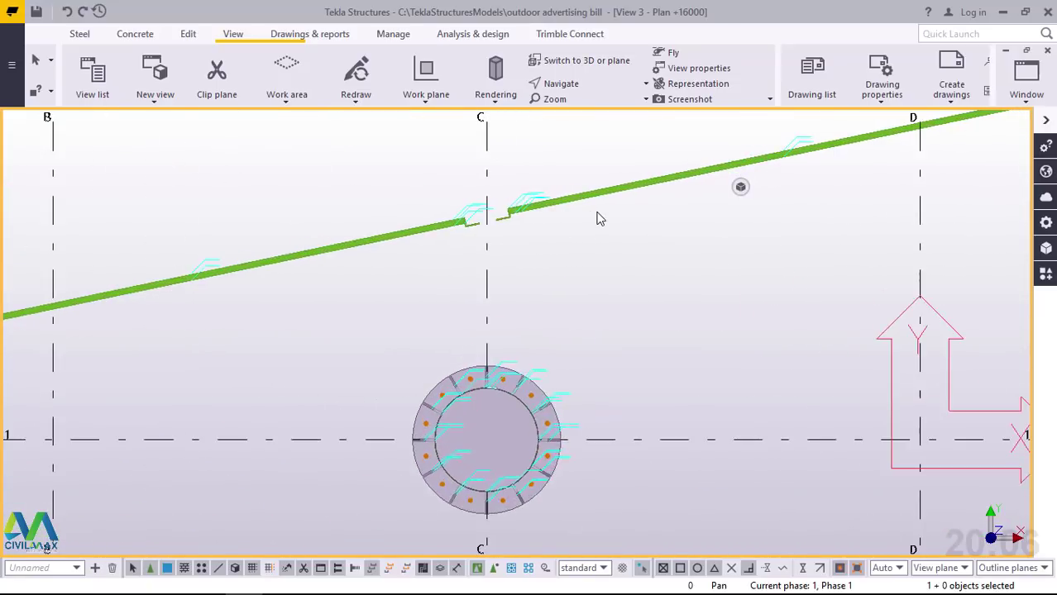
pyautogui.scroll(-5, 598, 219)
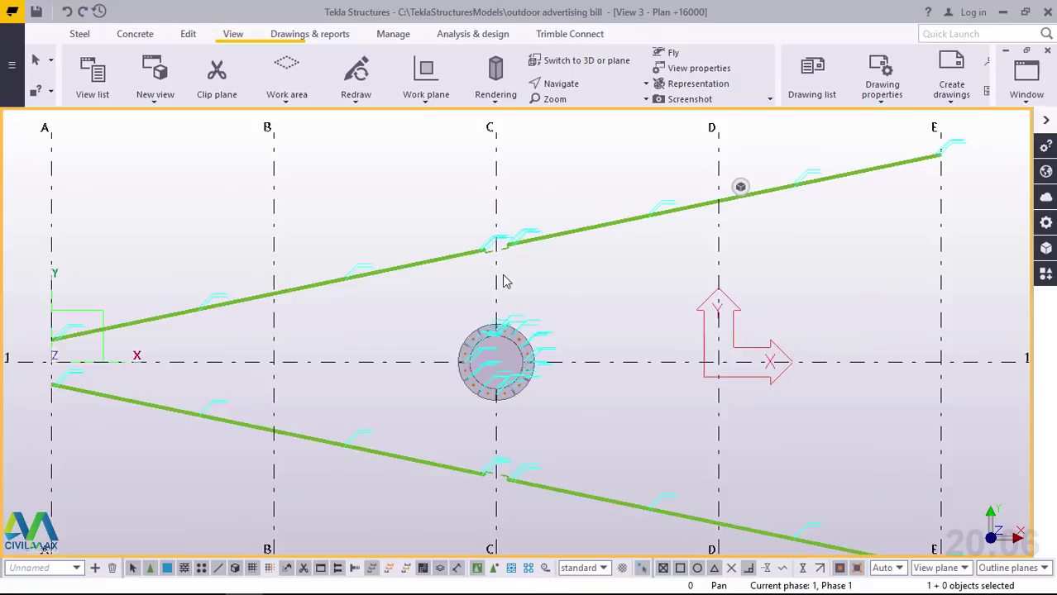
pyautogui.scroll(1, 642, 246)
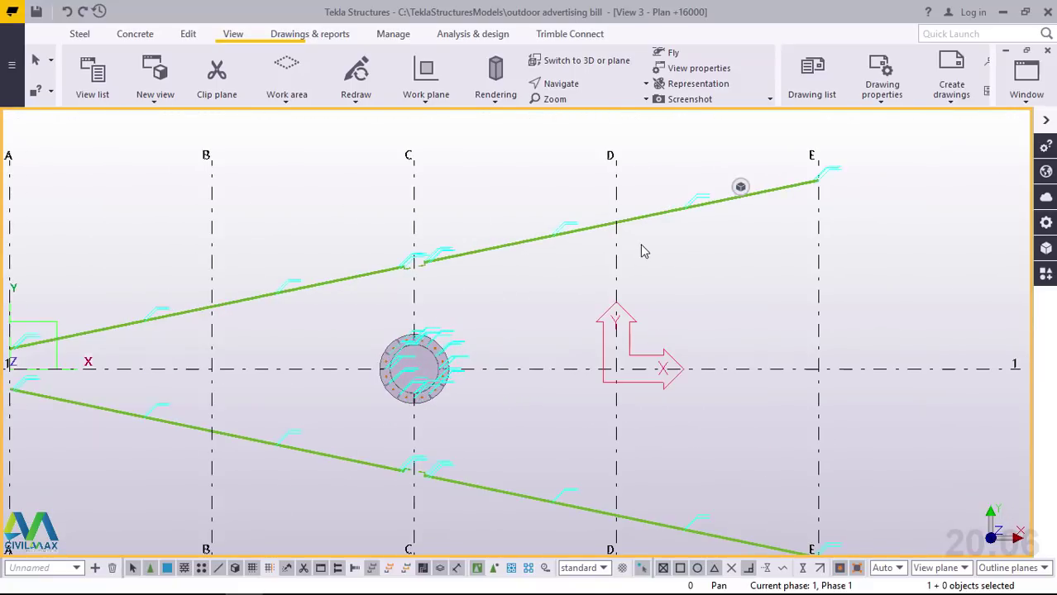
pyautogui.scroll(3, 426, 312)
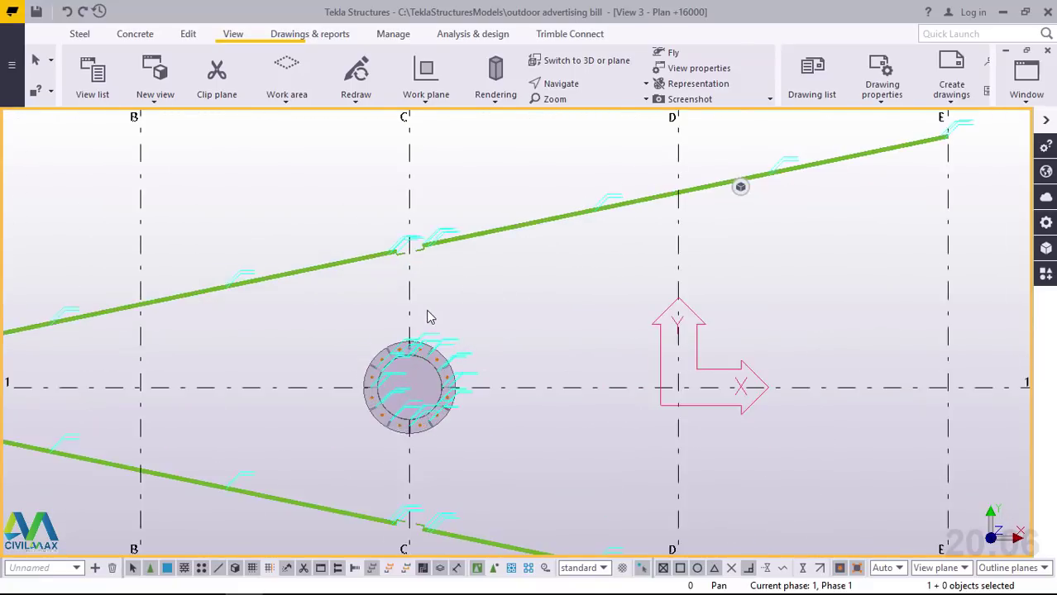
pyautogui.scroll(-1, 431, 311)
pyautogui.scroll(-2, 434, 312)
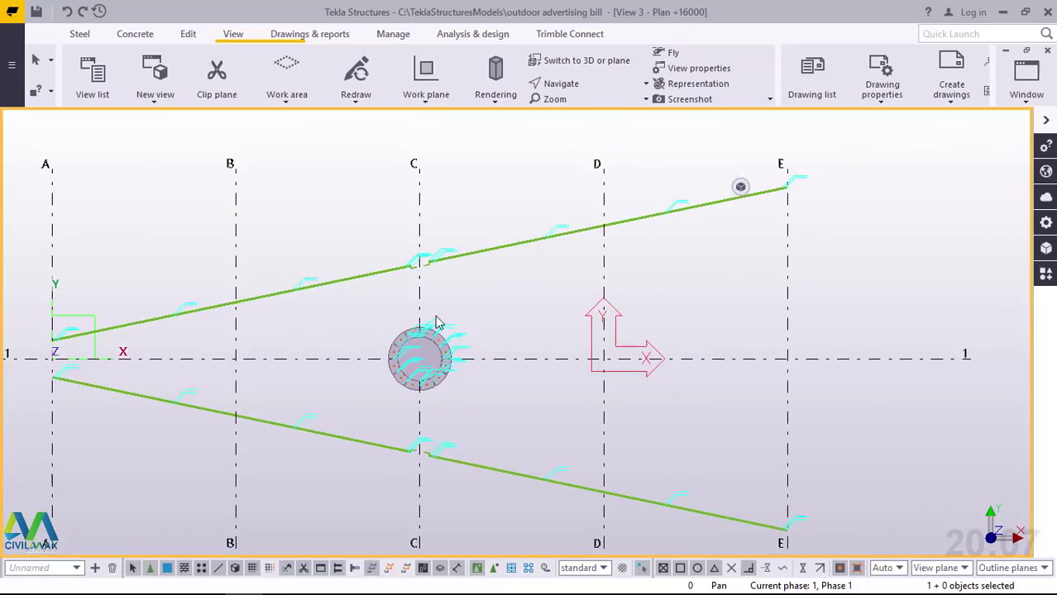
pyautogui.scroll(4, 438, 323)
pyautogui.scroll(-3, 410, 347)
pyautogui.scroll(2, 629, 225)
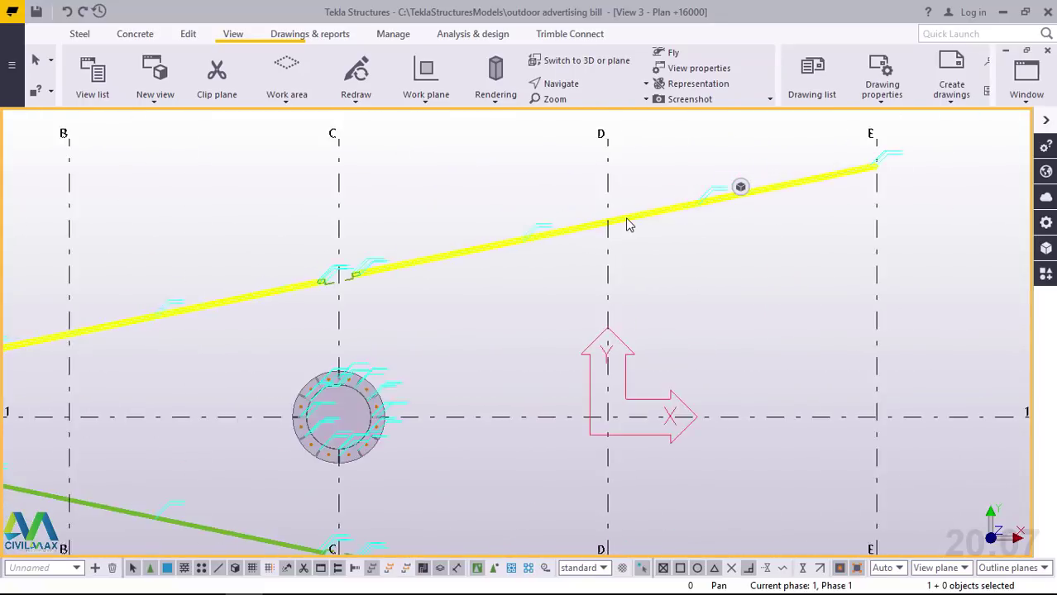
pyautogui.scroll(4, 626, 224)
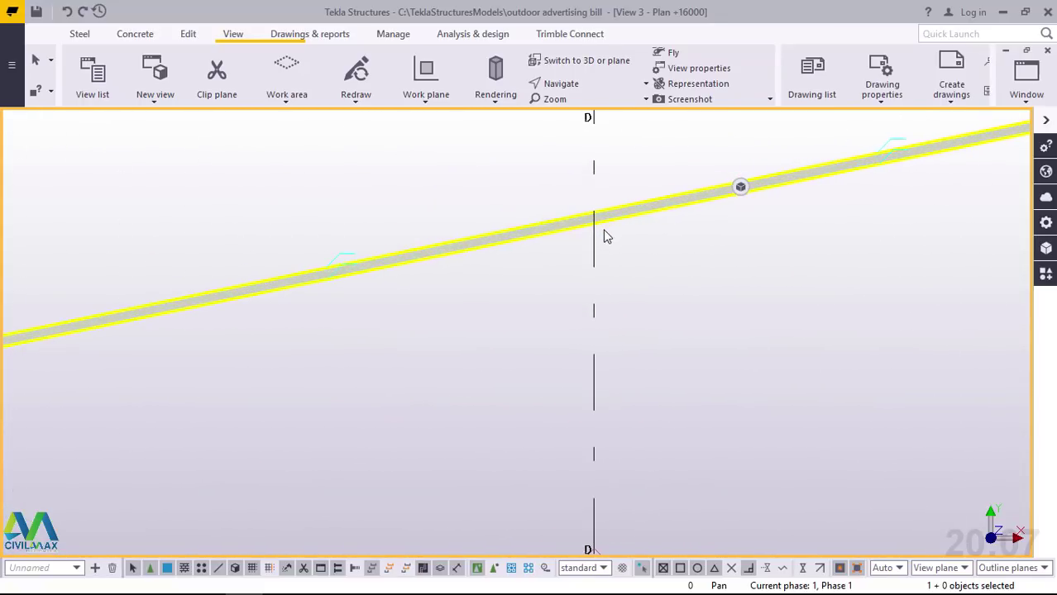
pyautogui.scroll(-3, 602, 231)
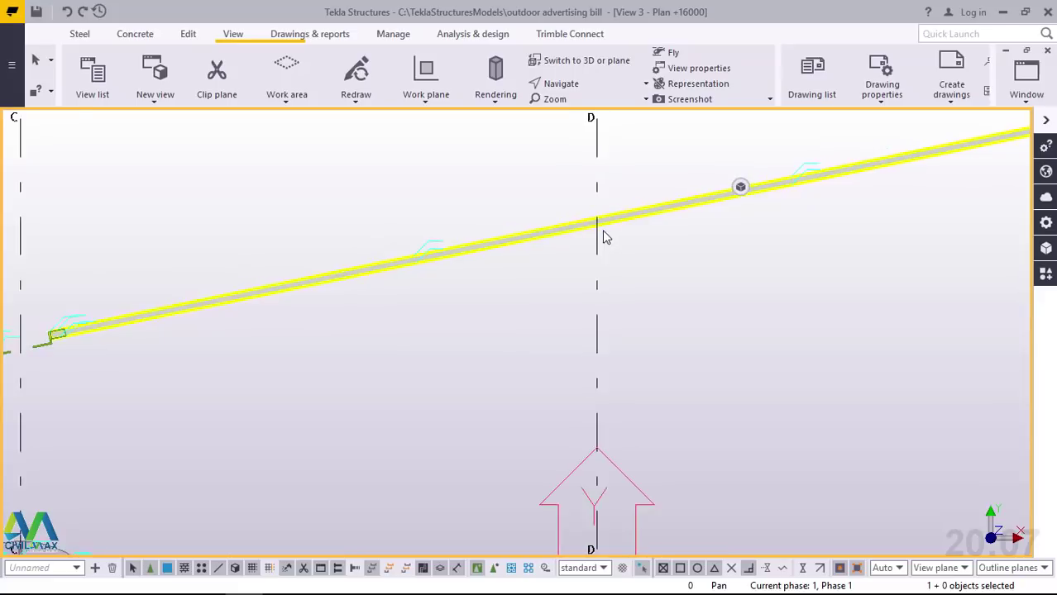
pyautogui.scroll(4, 149, 329)
pyautogui.scroll(4, 135, 322)
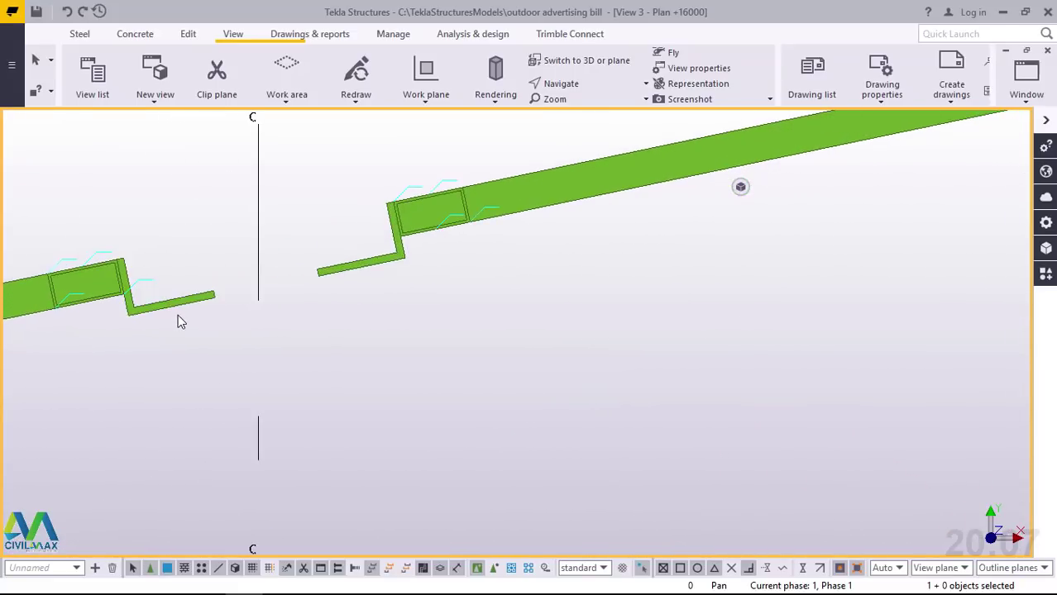
pyautogui.scroll(-4, 401, 275)
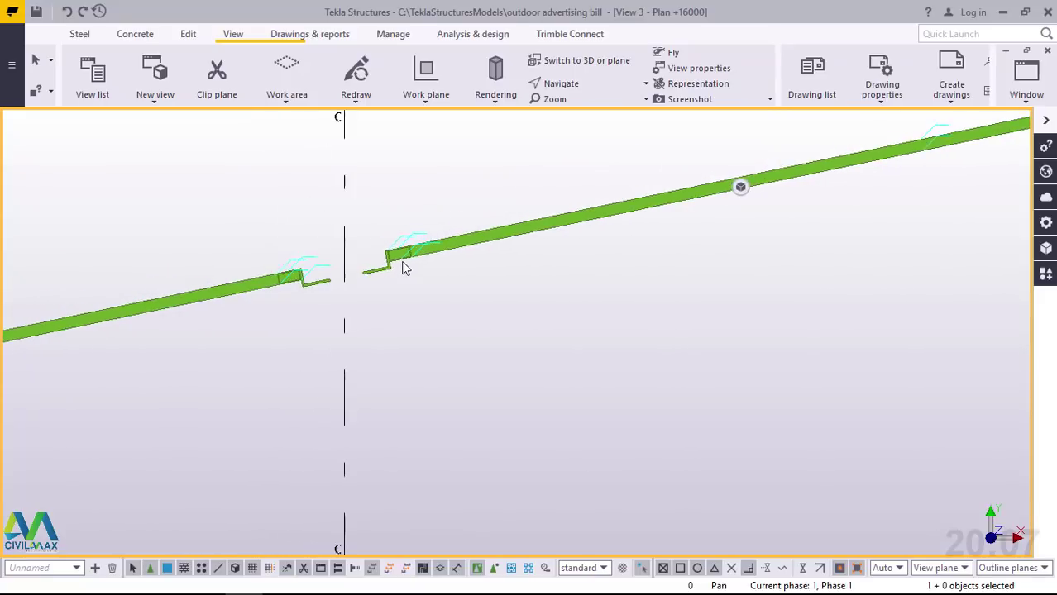
pyautogui.scroll(-2, 405, 264)
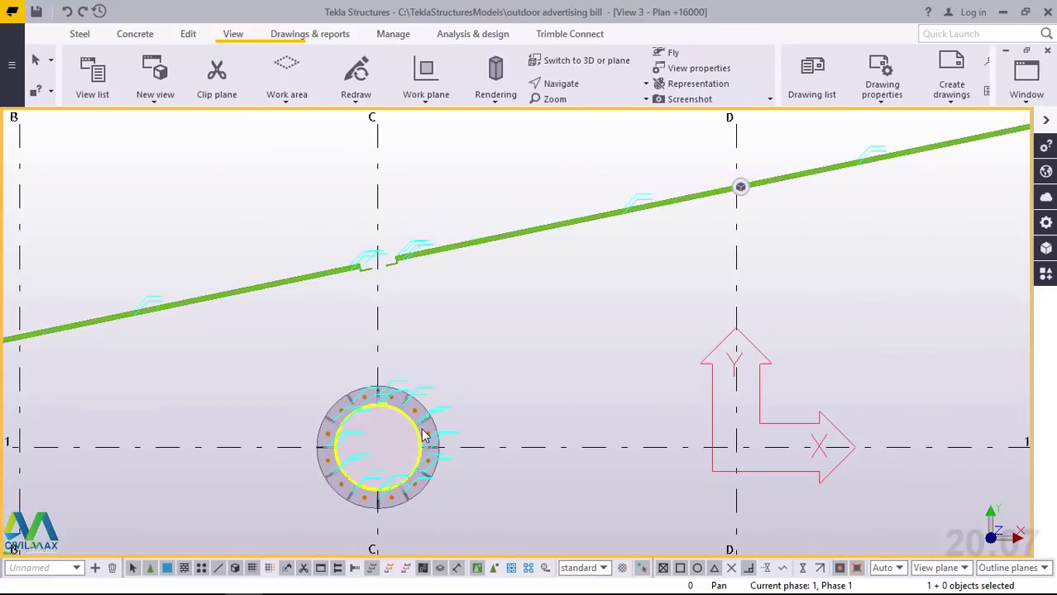
pyautogui.scroll(1, 423, 436)
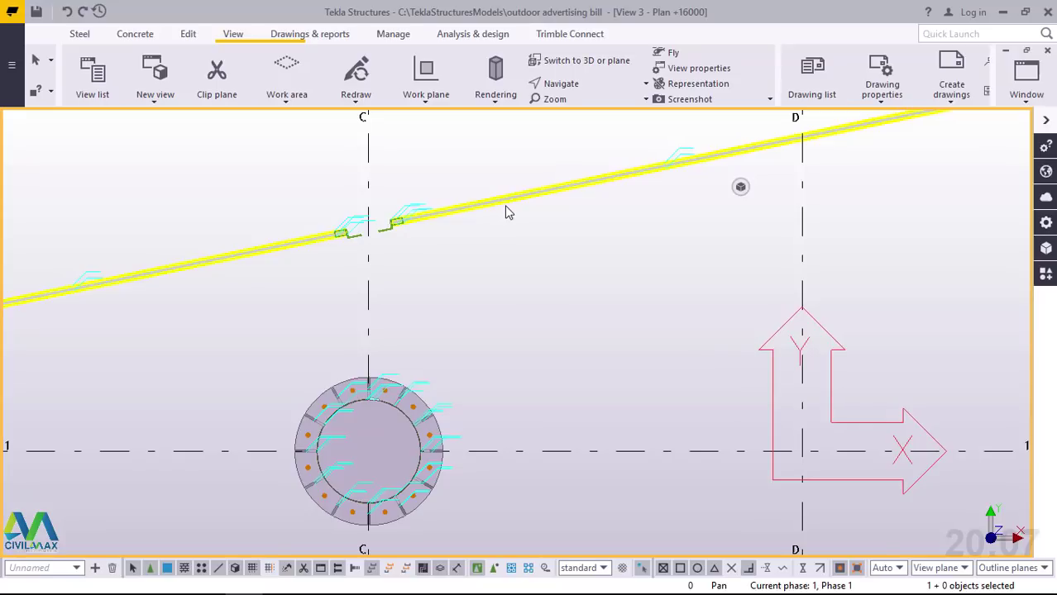
# Return to the 3D view, set the rotation centre near the frames' top, and orbit to the frame gap beside the column
pyautogui.click(1028, 103)
pyautogui.click(992, 214)
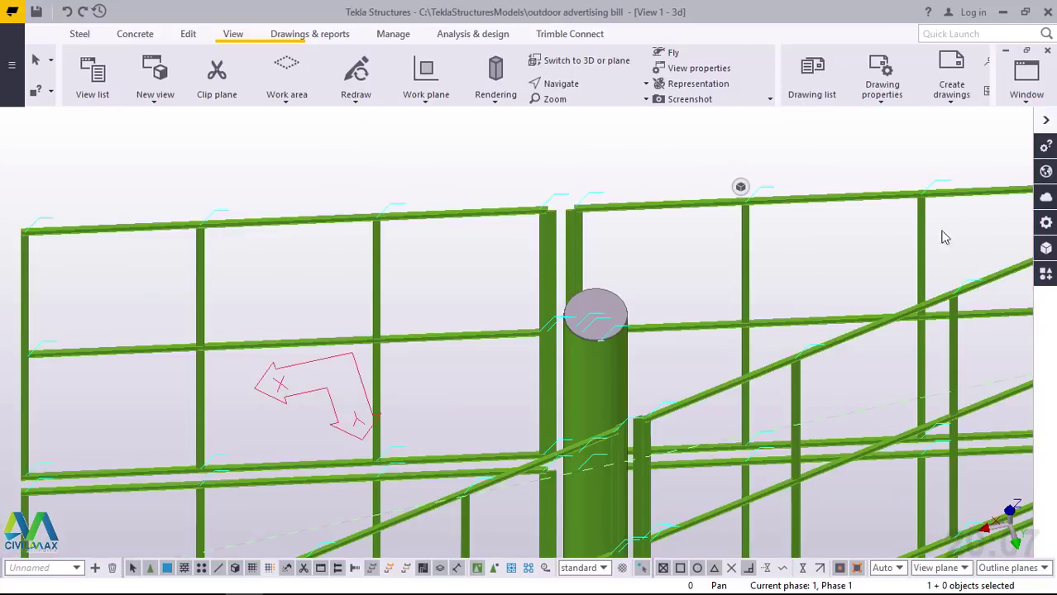
pyautogui.scroll(-4, 564, 297)
pyautogui.click(583, 84)
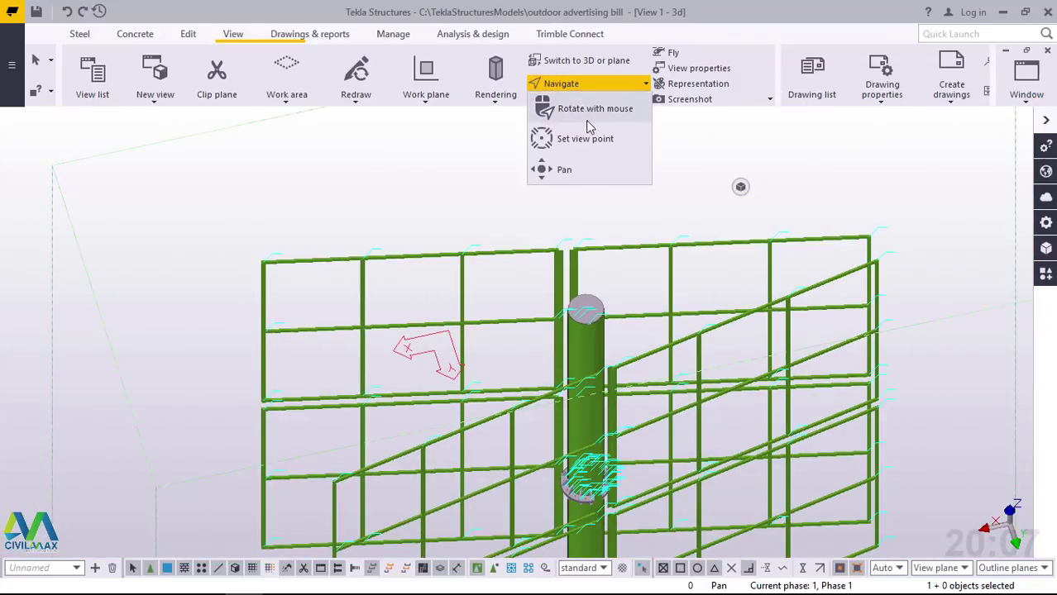
pyautogui.click(579, 138)
pyautogui.click(588, 263)
pyautogui.moveTo(612, 272); pyautogui.dragTo(711, 271)
pyautogui.scroll(3, 688, 199)
pyautogui.scroll(2, 688, 199)
pyautogui.rightClick(455, 197)
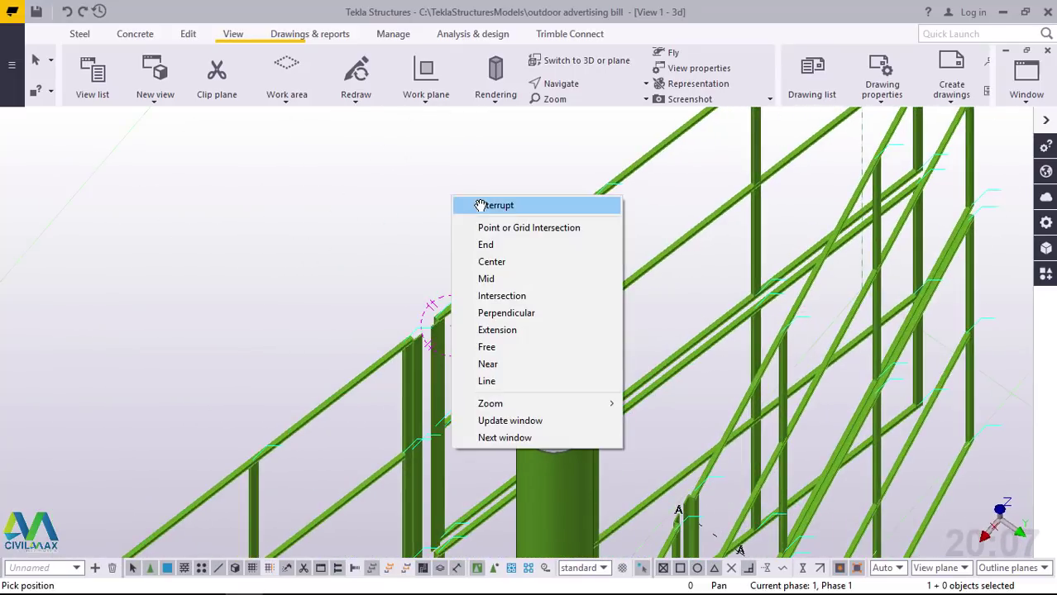
pyautogui.click(482, 206)
# Set the work plane with the work plane tool on the frame's top rail at its end beside the central gap
pyautogui.click(426, 104)
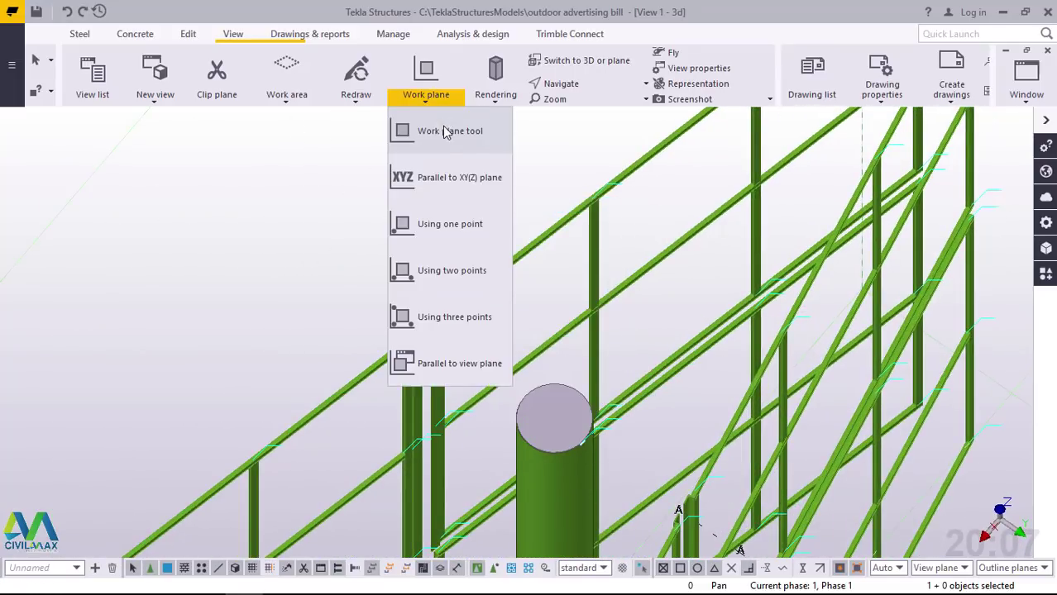
pyautogui.click(448, 130)
pyautogui.scroll(4, 597, 206)
pyautogui.scroll(2, 597, 213)
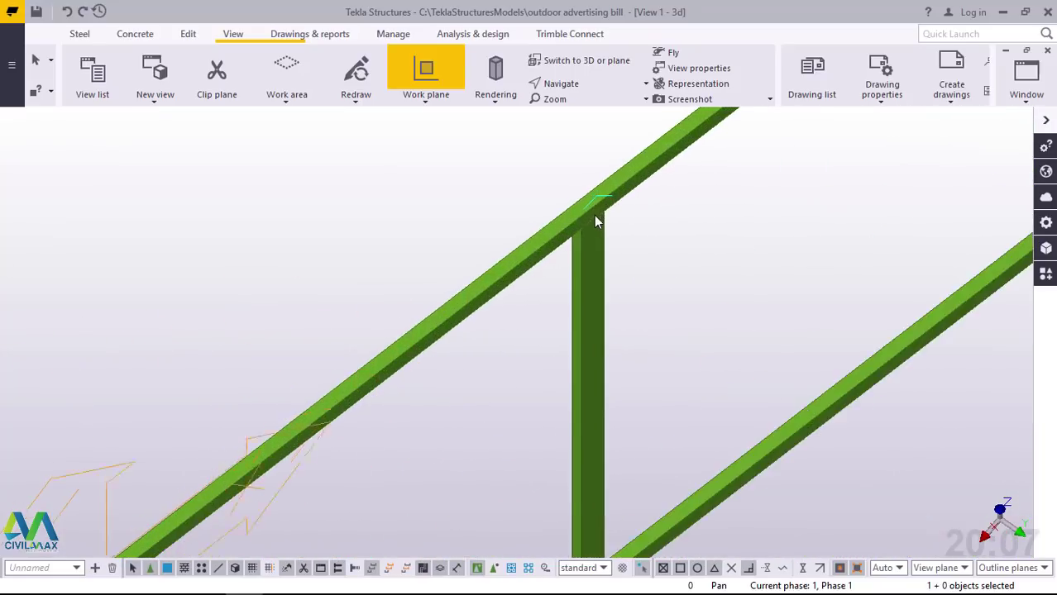
pyautogui.scroll(-4, 587, 216)
pyautogui.scroll(-3, 427, 354)
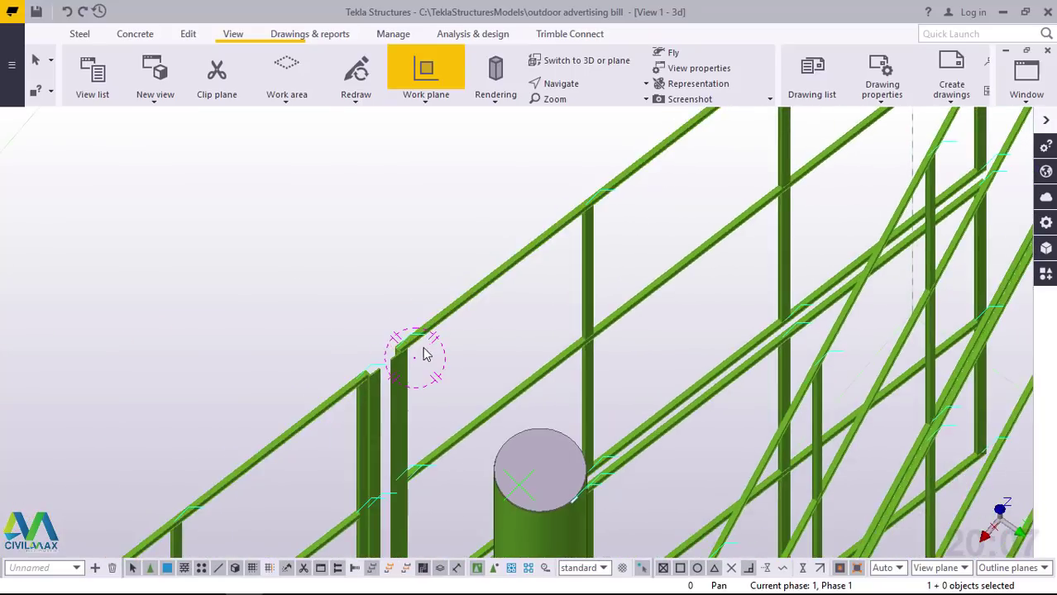
pyautogui.scroll(6, 402, 362)
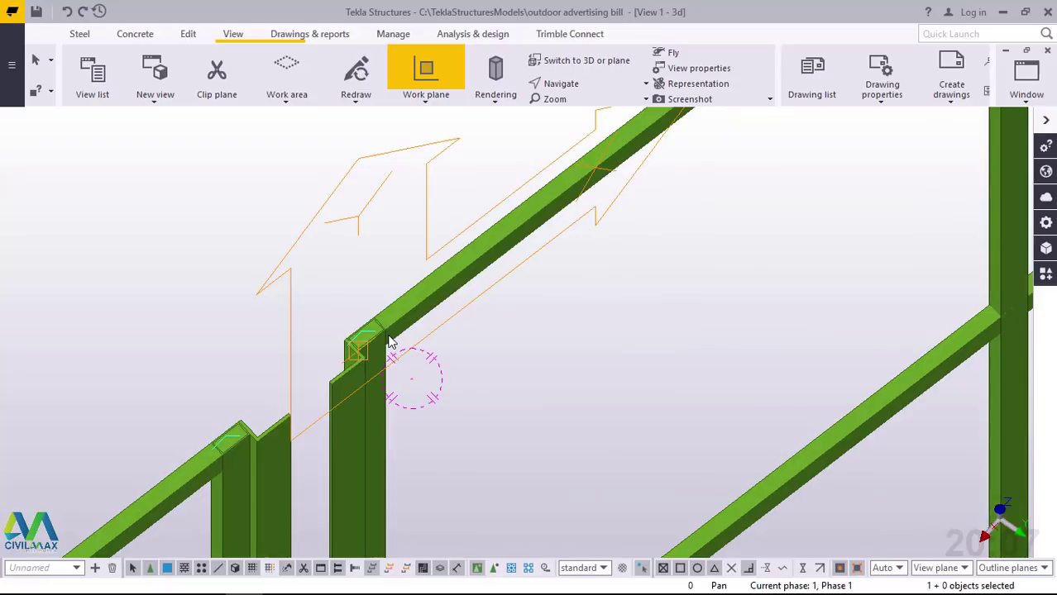
pyautogui.rightClick(531, 295)
pyautogui.click(566, 312)
# Examine the frame's top rail and its vertical posts from the central gap out to the far end
pyautogui.scroll(-5, 566, 317)
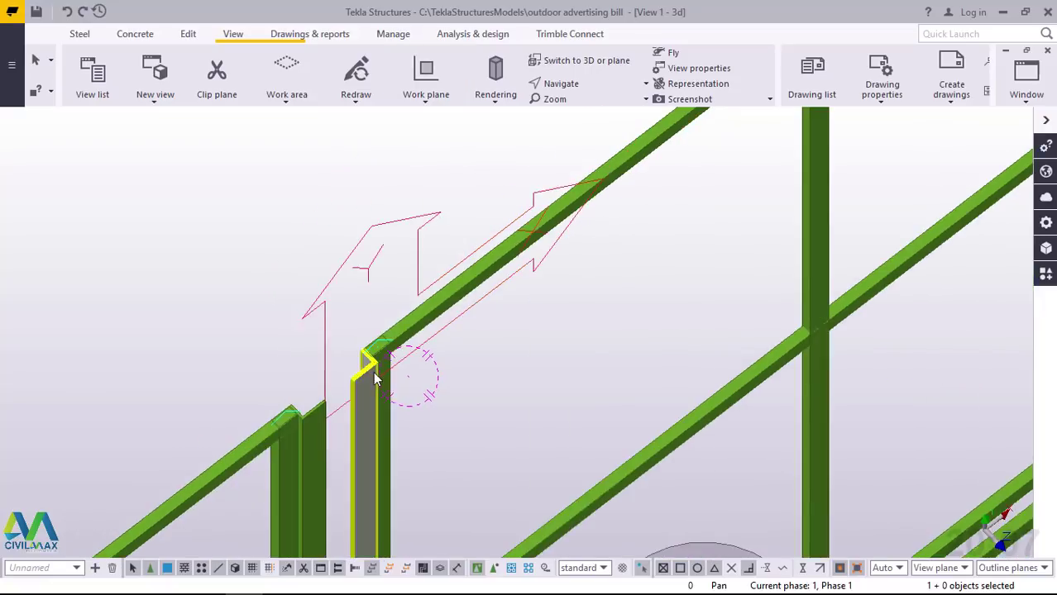
pyautogui.scroll(3, 621, 192)
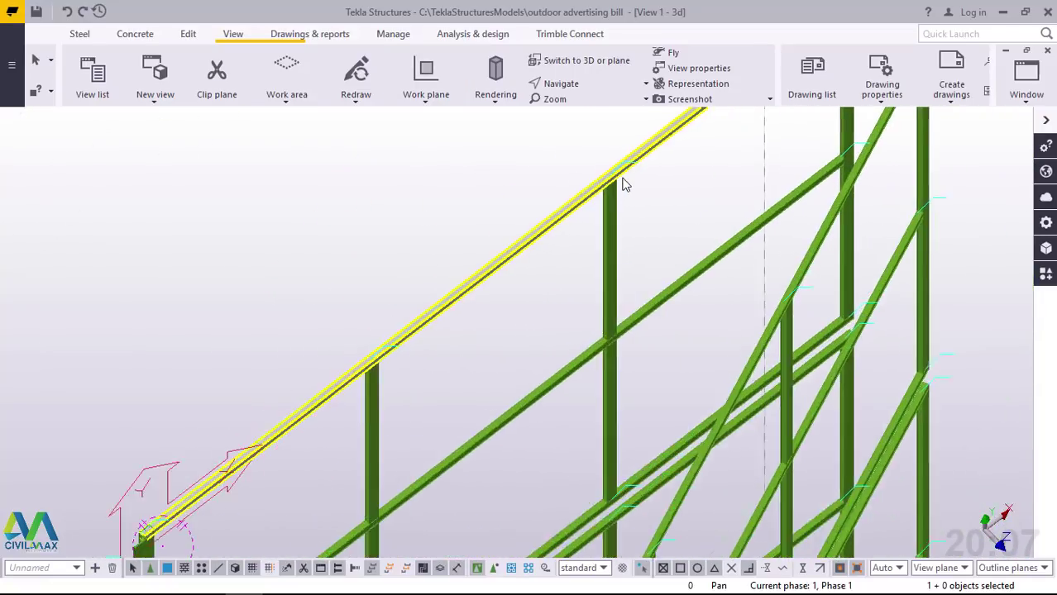
pyautogui.scroll(-6, 625, 182)
pyautogui.scroll(5, 612, 236)
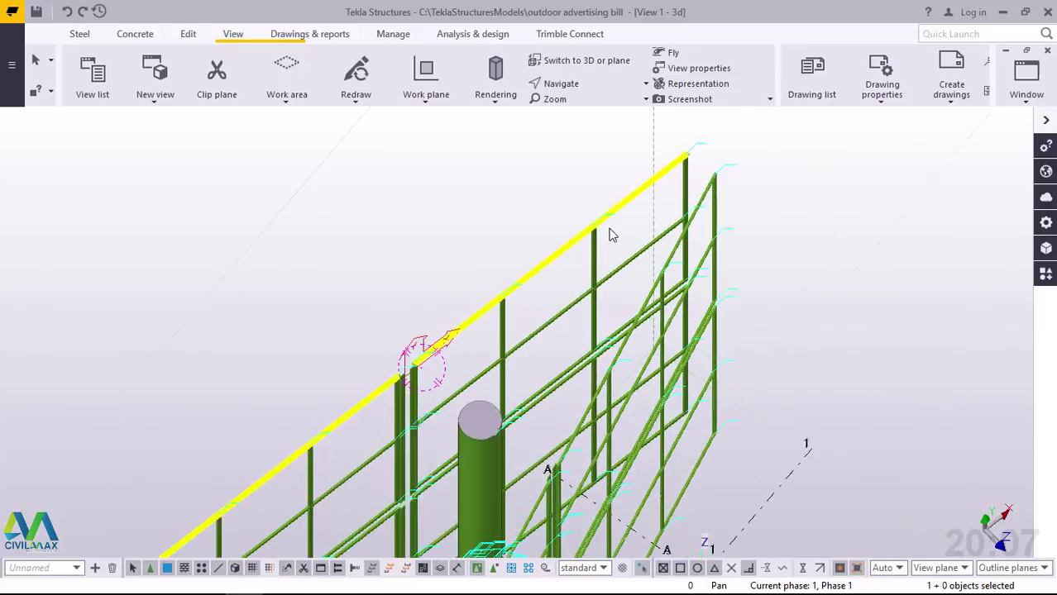
pyautogui.scroll(-4, 613, 236)
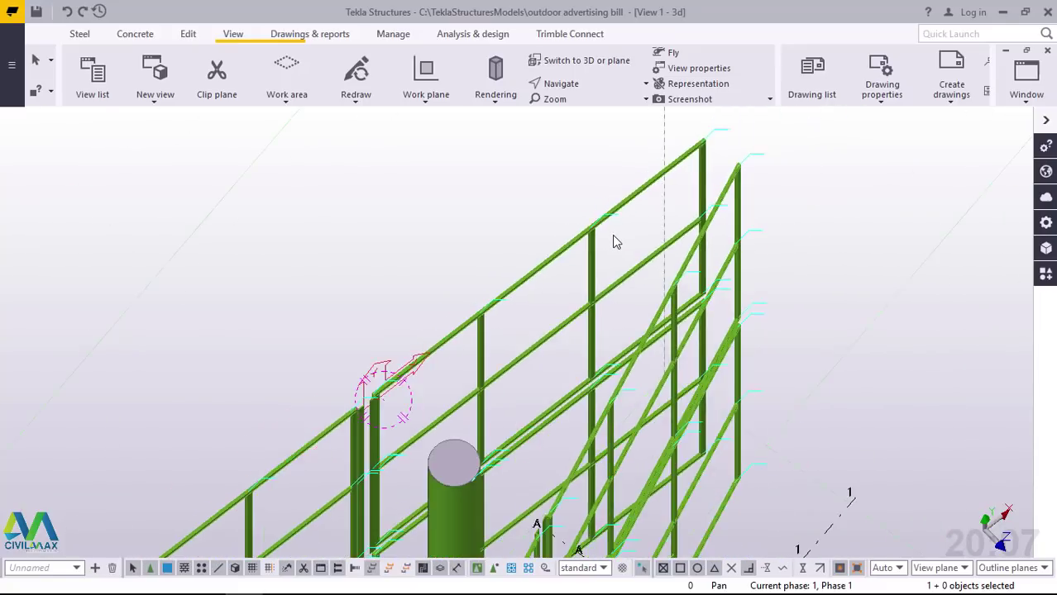
pyautogui.scroll(5, 613, 235)
pyautogui.scroll(2, 561, 258)
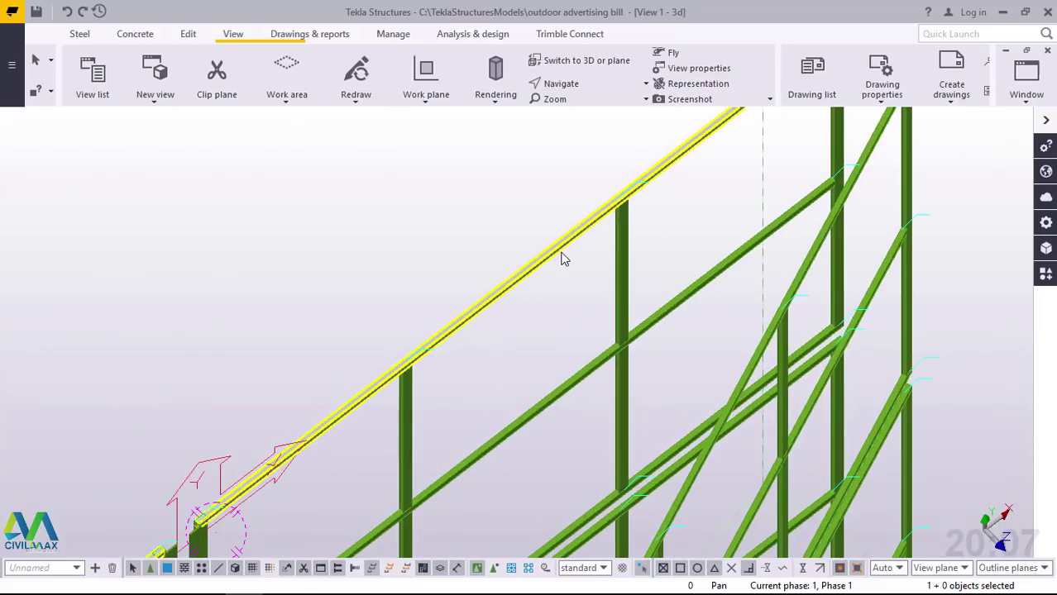
pyautogui.scroll(-3, 571, 258)
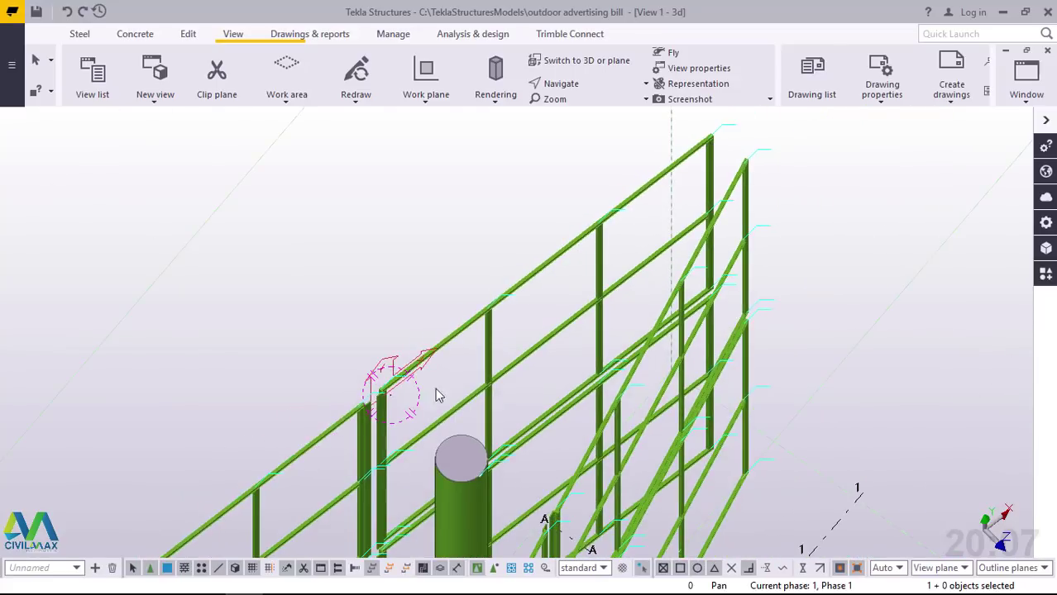
# Place 1 divided line point along the frame's top rail, between its end beside the central gap and its far end
pyautogui.scroll(4, 389, 403)
pyautogui.scroll(5, 389, 403)
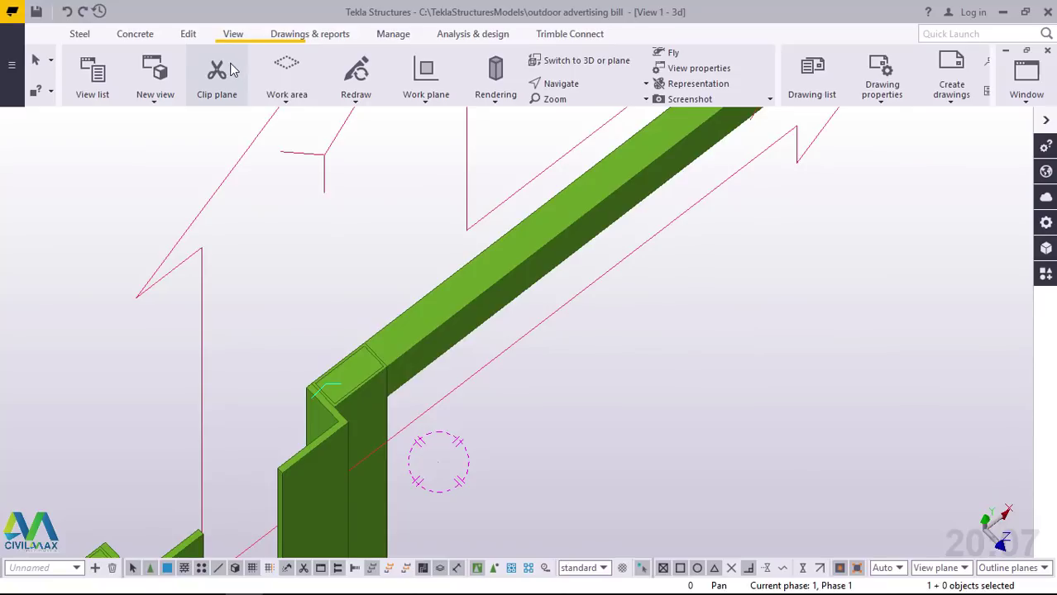
pyautogui.click(188, 38)
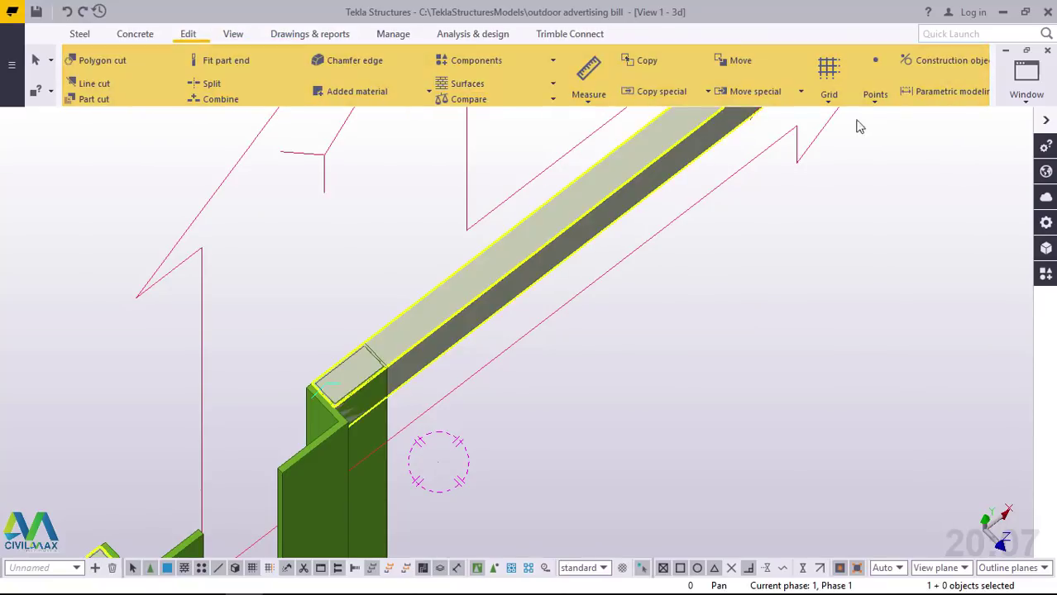
pyautogui.click(881, 106)
pyautogui.click(887, 124)
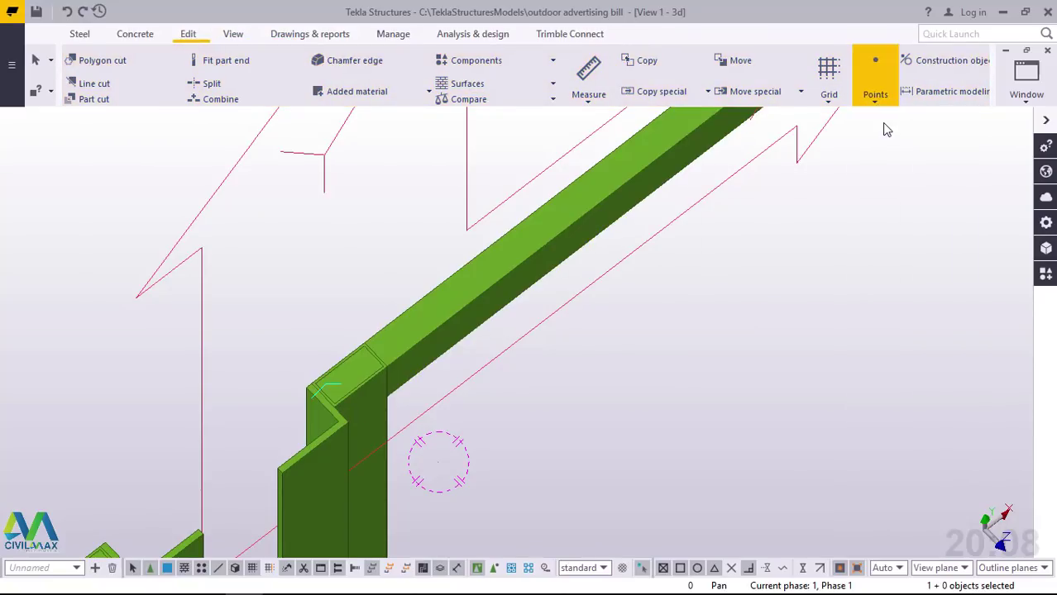
pyautogui.scroll(6, 344, 373)
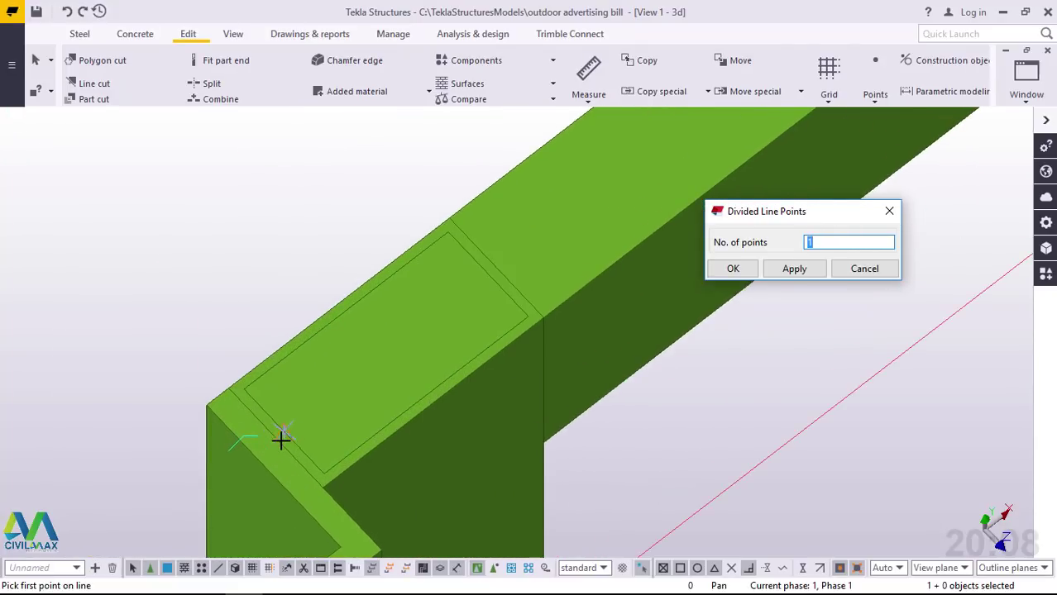
pyautogui.scroll(3, 275, 441)
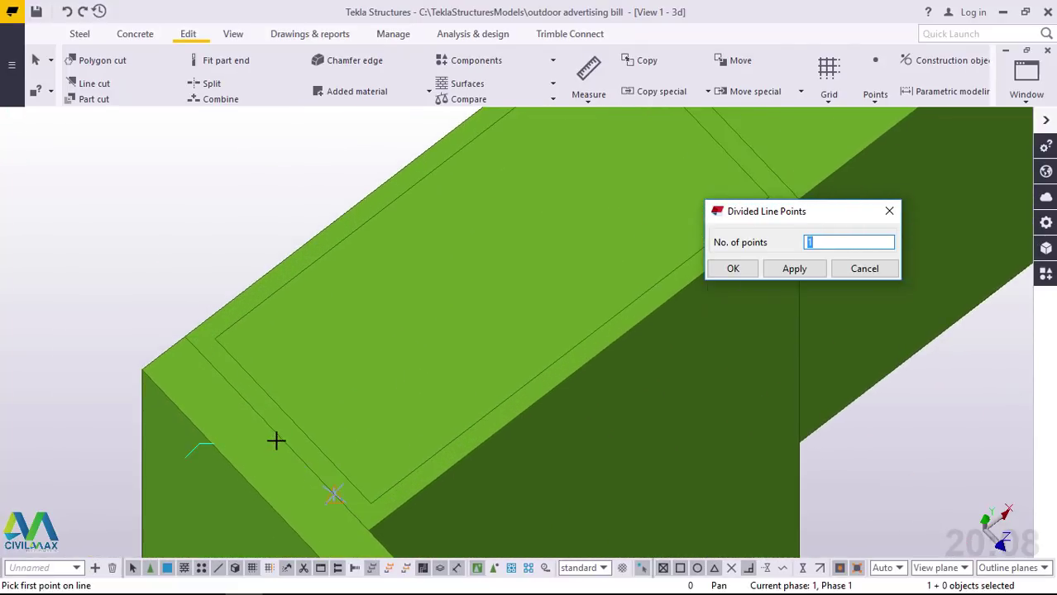
pyautogui.click(282, 441)
pyautogui.scroll(-6, 274, 445)
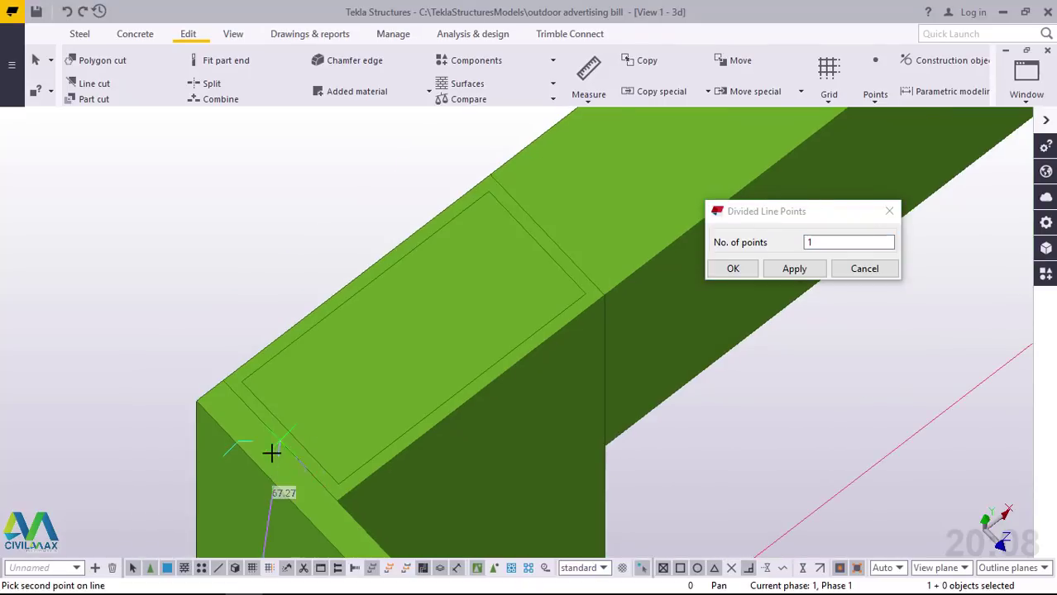
pyautogui.scroll(-8, 244, 442)
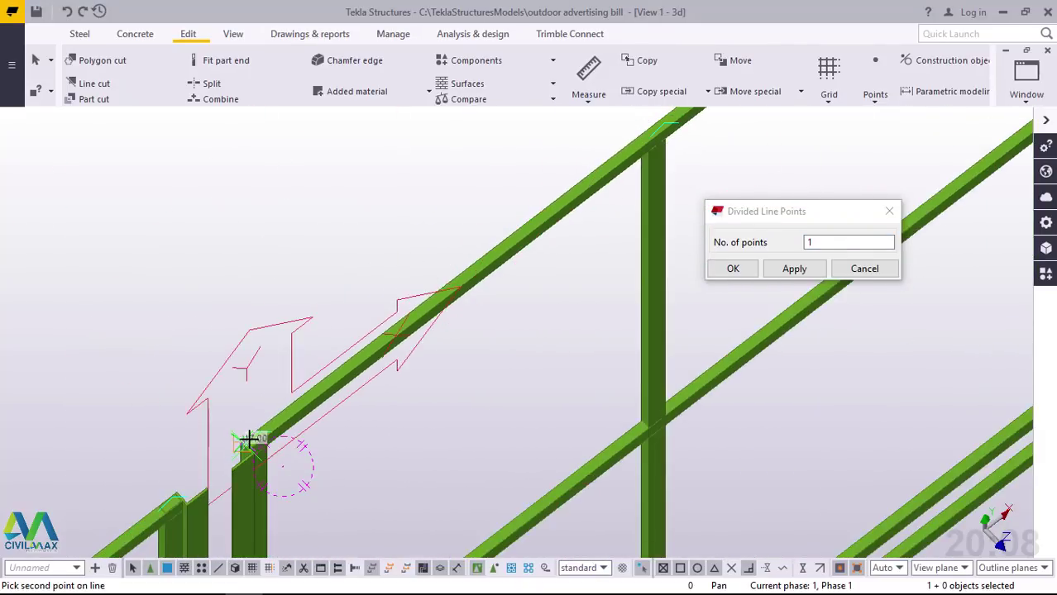
pyautogui.scroll(6, 546, 231)
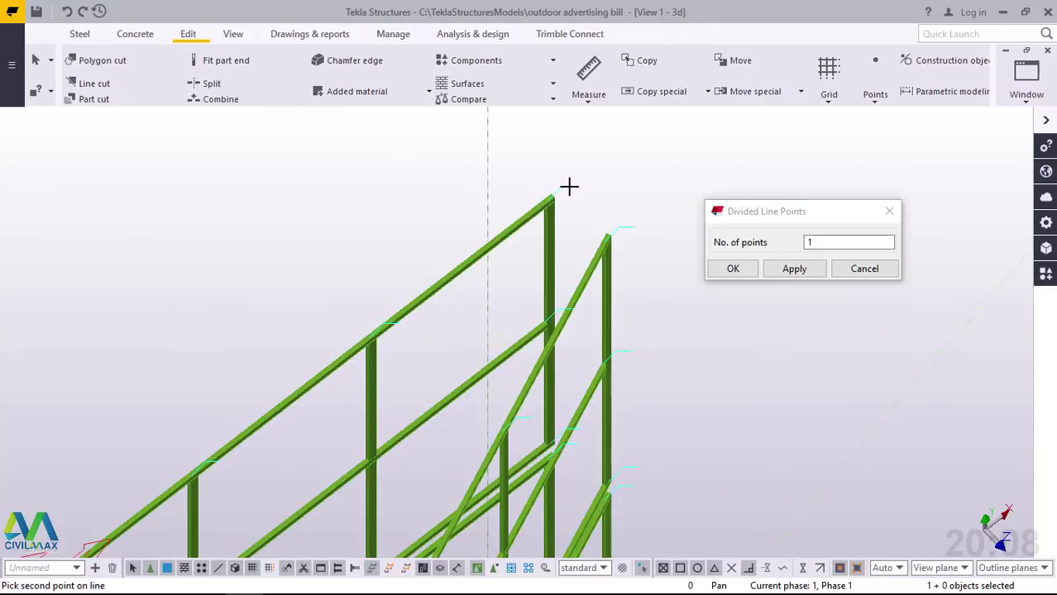
pyautogui.scroll(5, 529, 211)
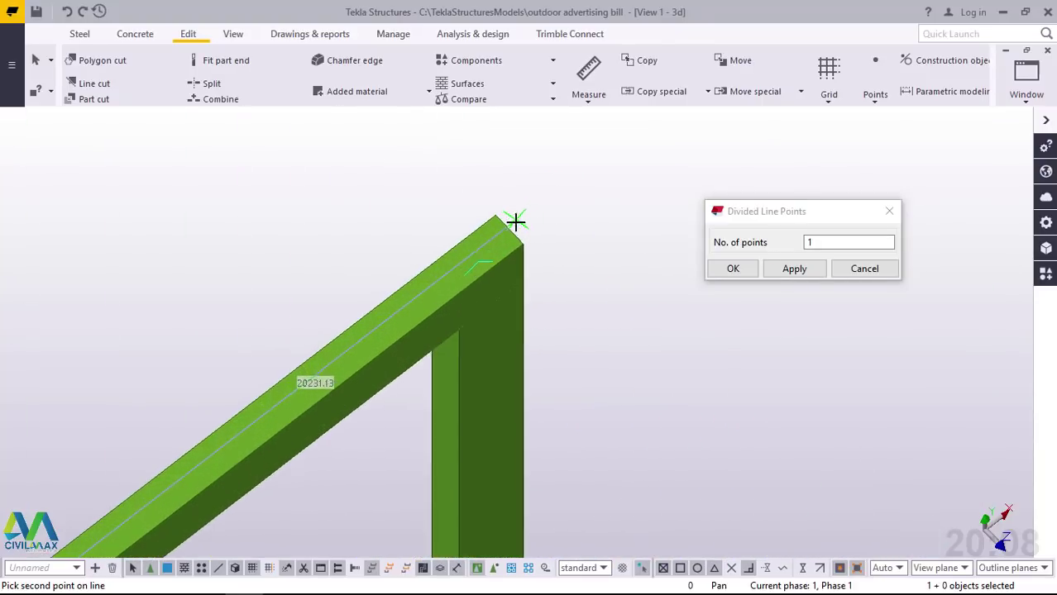
pyautogui.rightClick(566, 179)
pyautogui.click(594, 190)
pyautogui.scroll(-4, 601, 194)
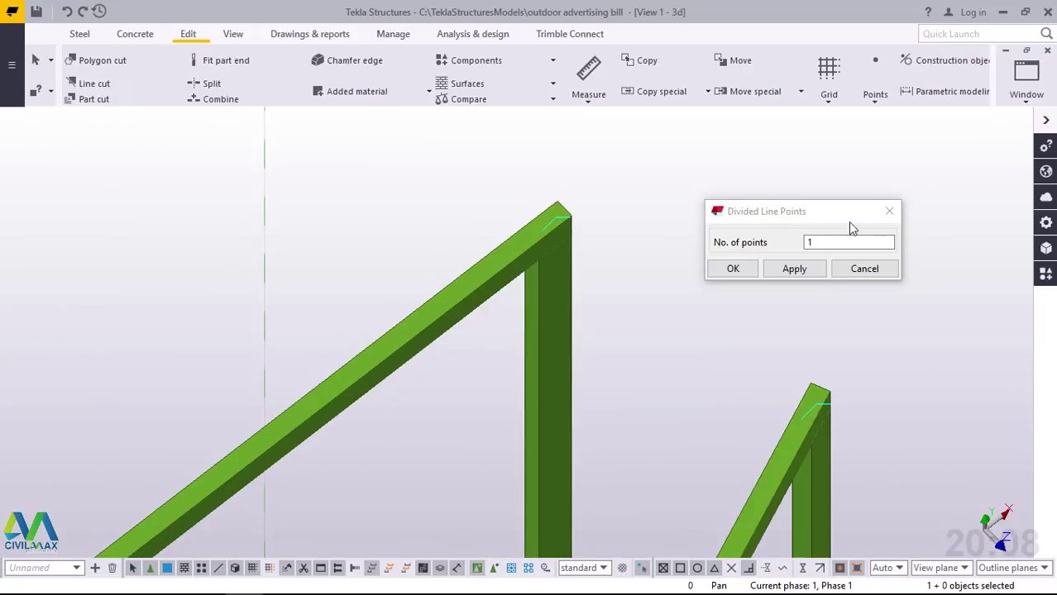
pyautogui.click(748, 269)
pyautogui.scroll(-6, 728, 205)
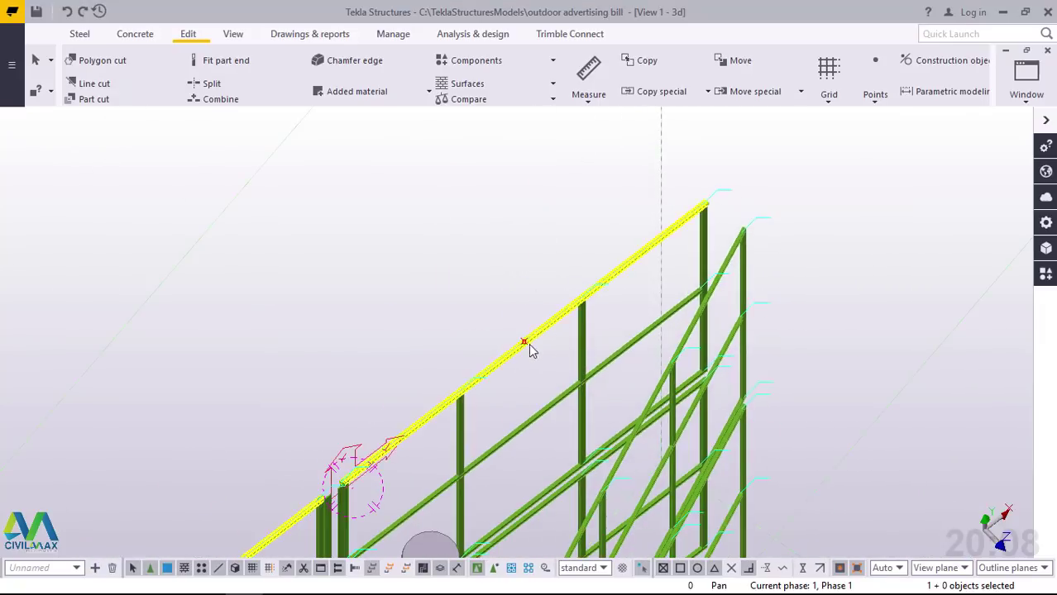
pyautogui.scroll(-8, 584, 299)
pyautogui.scroll(5, 417, 411)
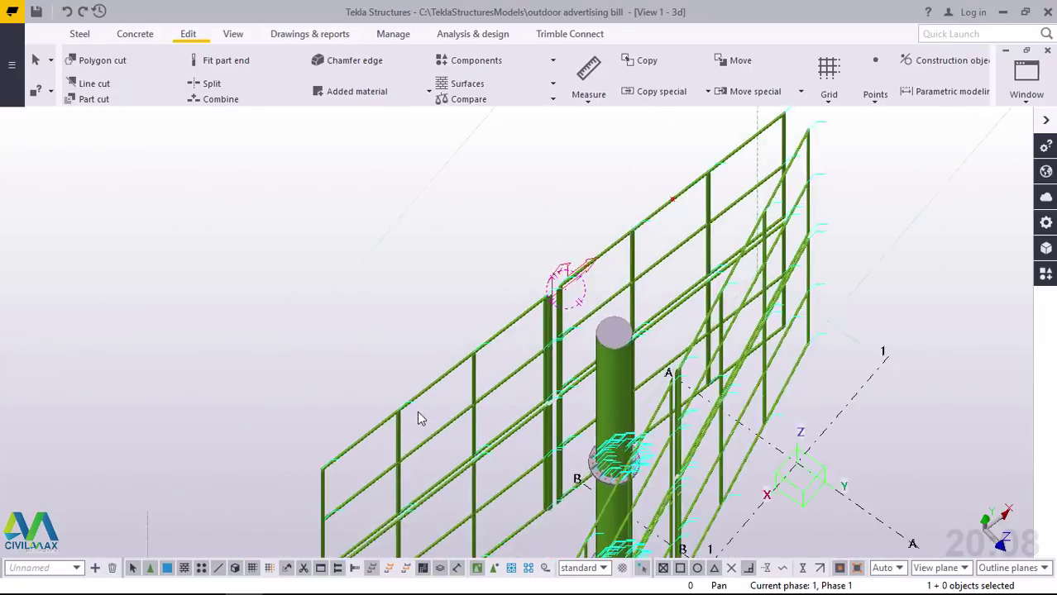
pyautogui.scroll(6, 417, 411)
pyautogui.scroll(-3, 434, 373)
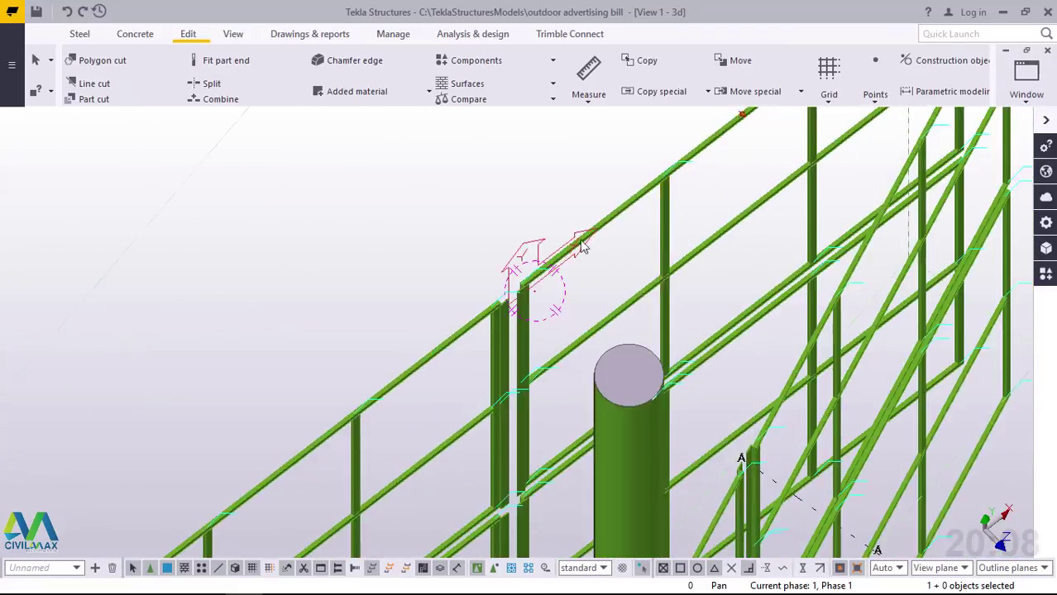
pyautogui.scroll(7, 498, 319)
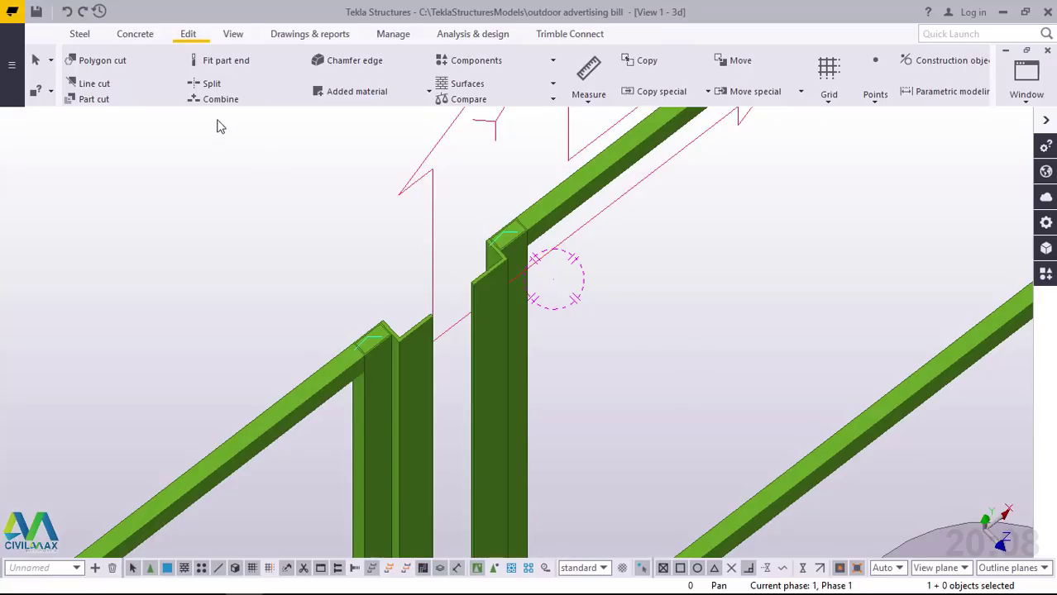
pyautogui.click(88, 39)
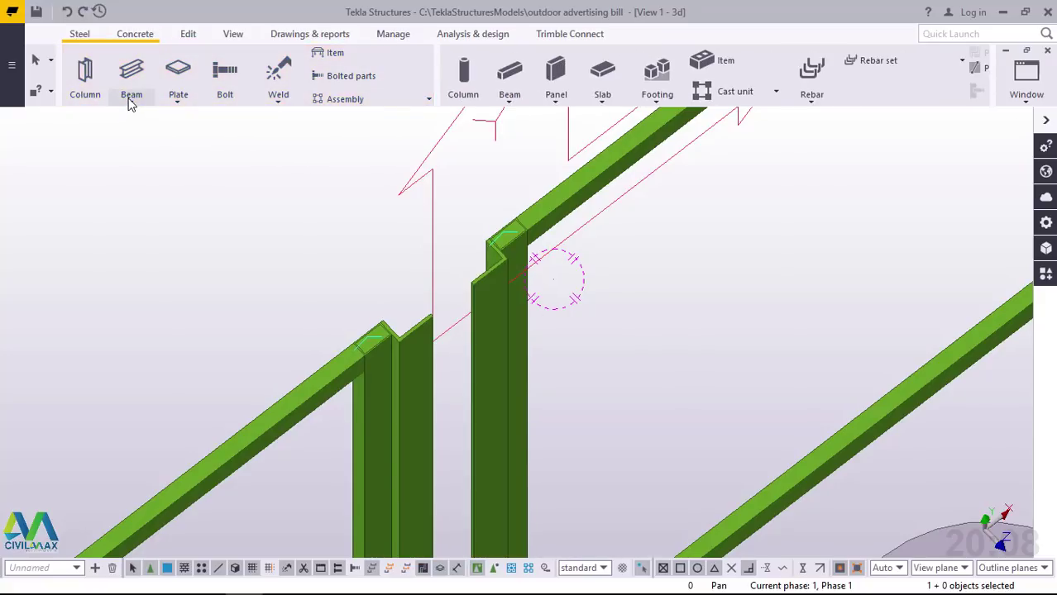
pyautogui.click(132, 99)
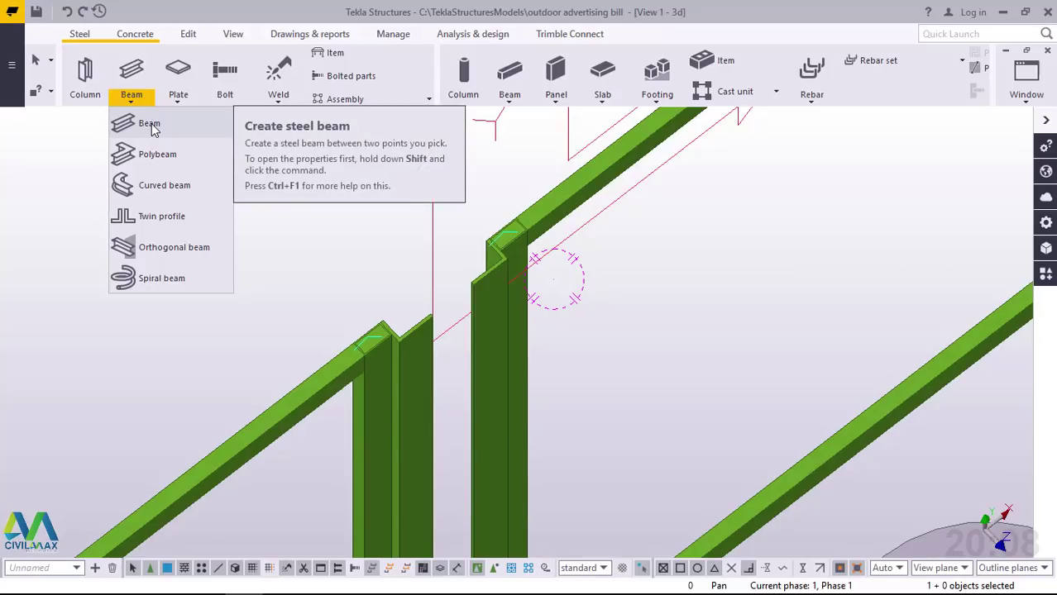
pyautogui.click(748, 229)
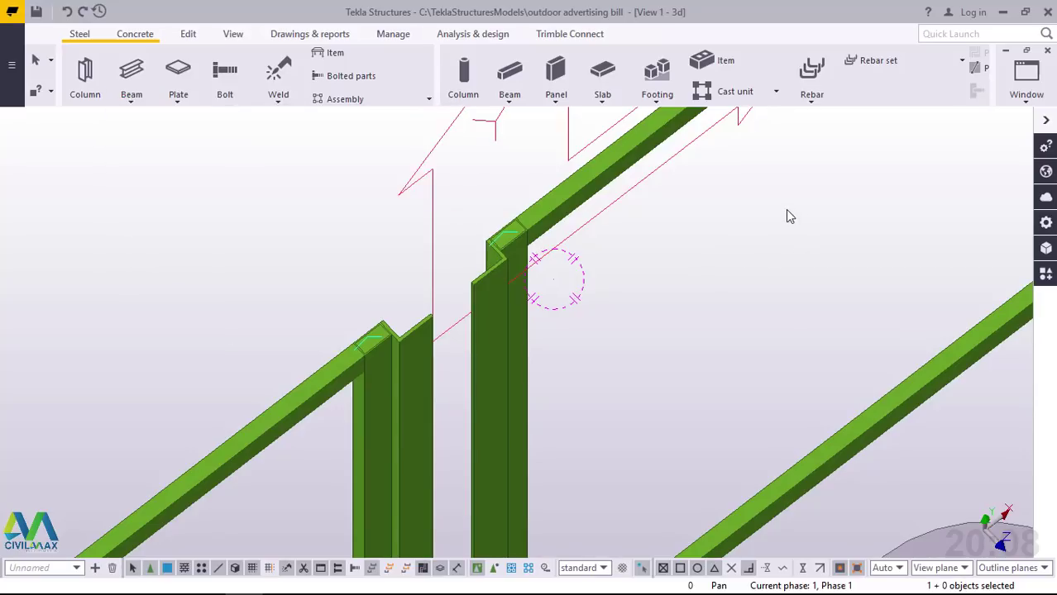
pyautogui.rightClick(785, 210)
pyautogui.click(814, 221)
# Copy the vertical angle beside the central gap from the neighbouring top rail's end to the new reference point on the opposite rail
pyautogui.scroll(3, 395, 369)
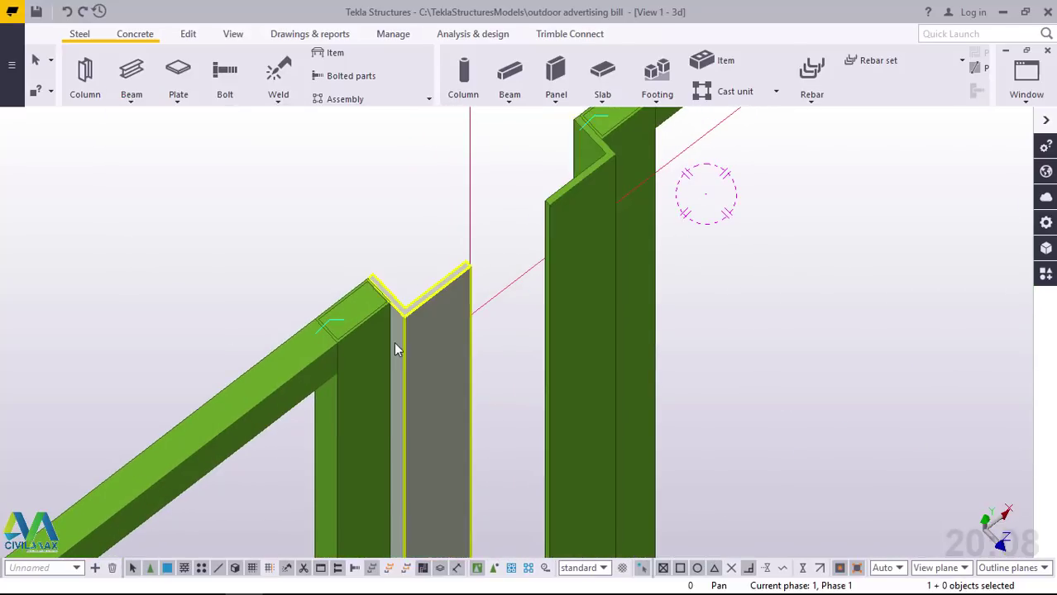
pyautogui.rightClick(862, 175)
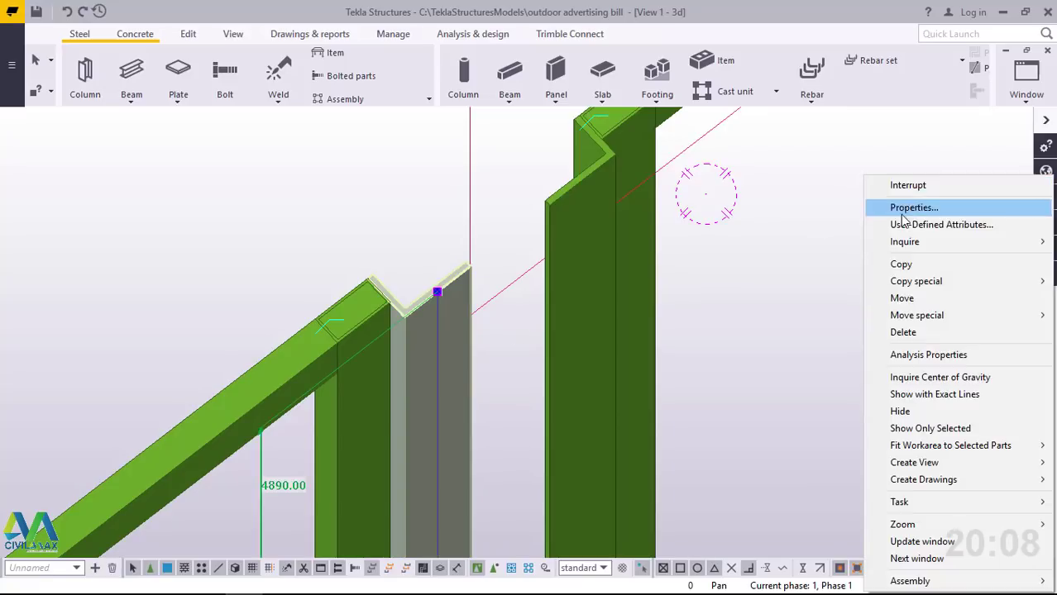
pyautogui.click(909, 264)
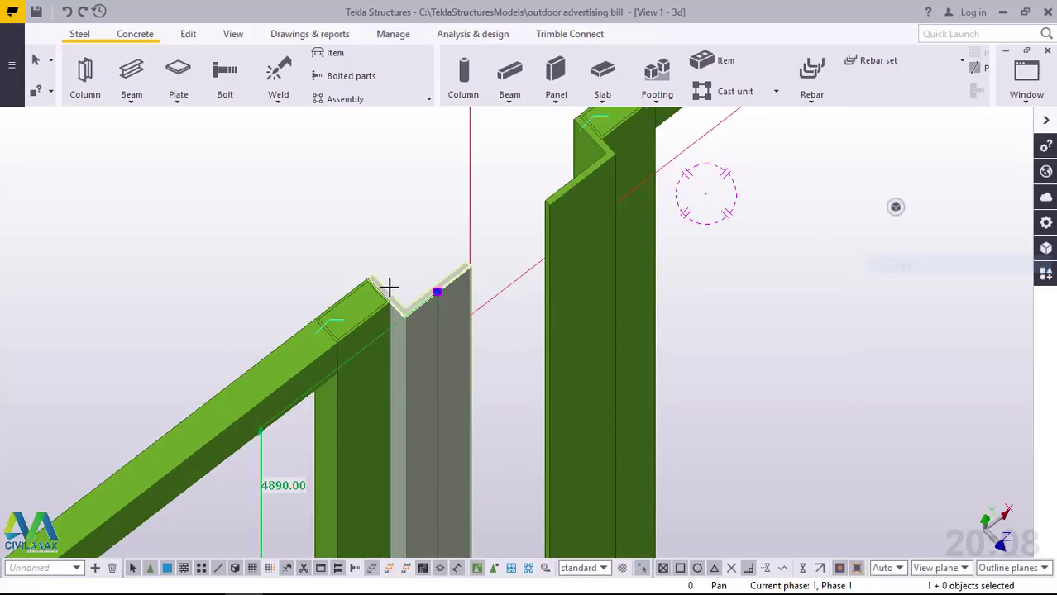
pyautogui.scroll(4, 383, 287)
pyautogui.scroll(3, 383, 287)
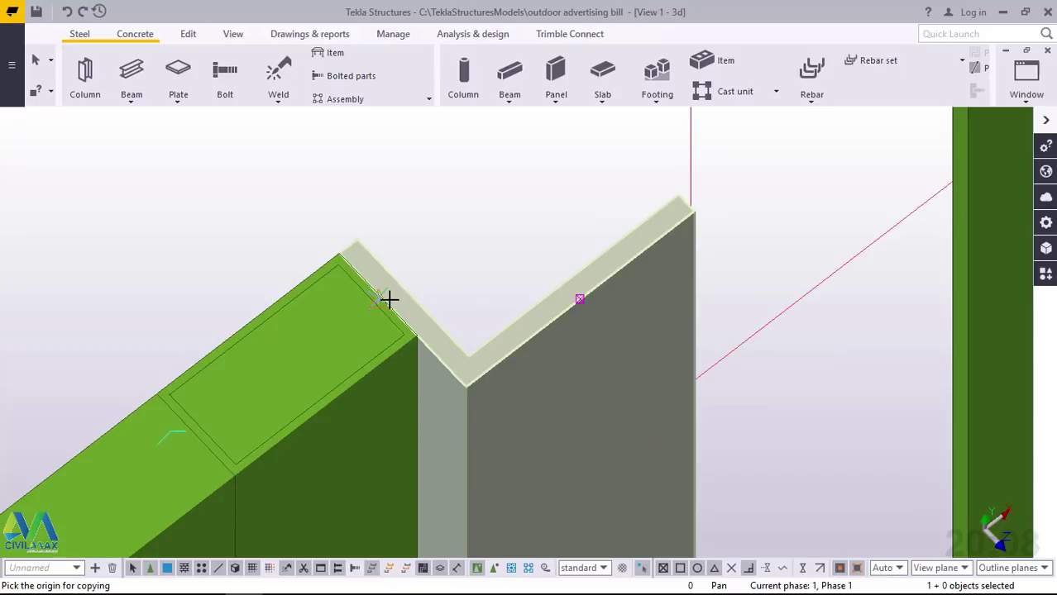
pyautogui.click(317, 408)
pyautogui.scroll(-8, 306, 407)
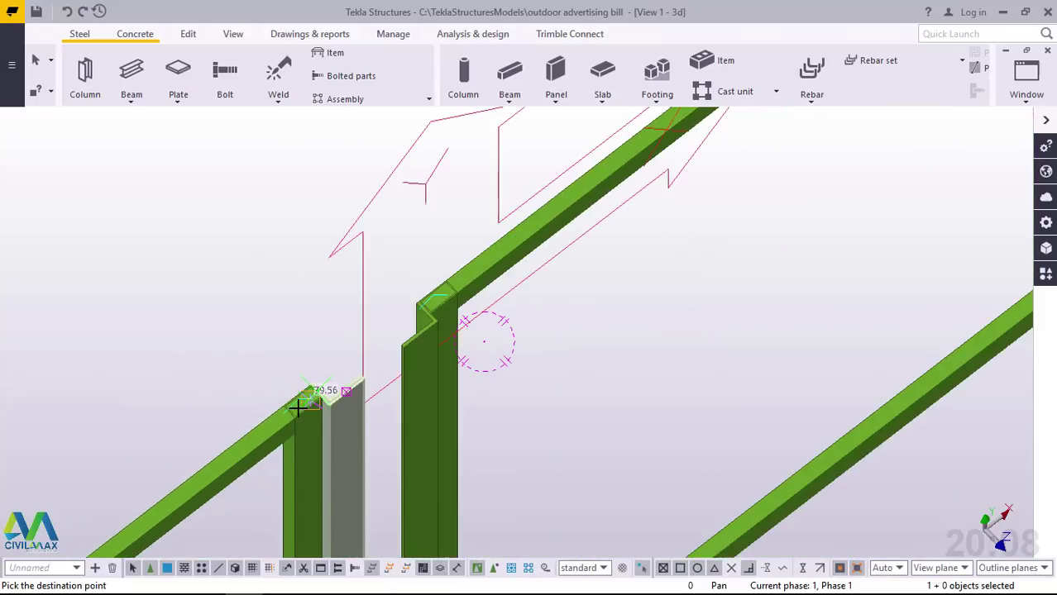
pyautogui.scroll(-2, 377, 428)
pyautogui.scroll(6, 491, 321)
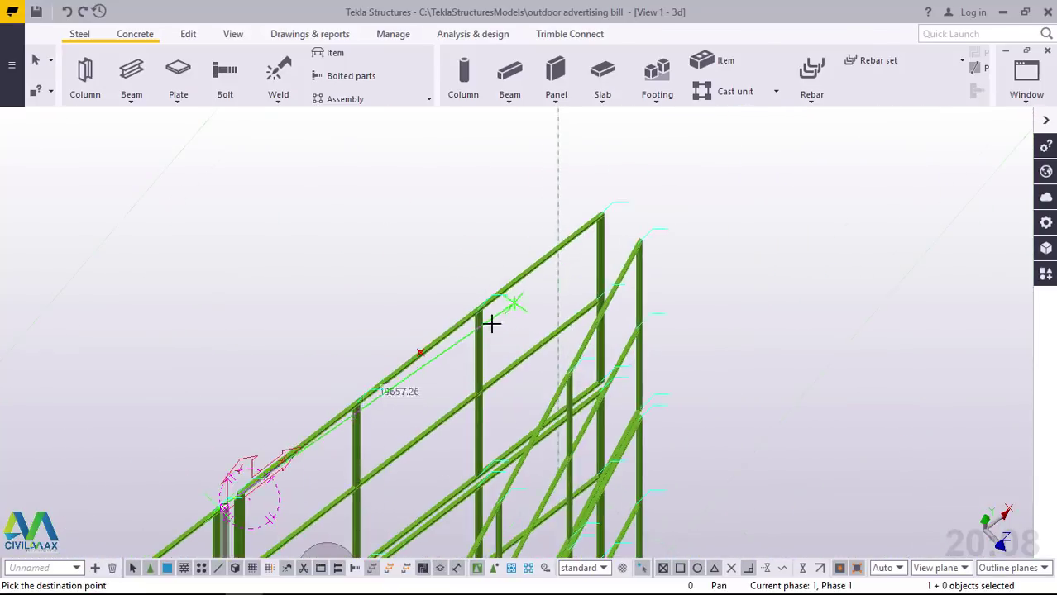
pyautogui.scroll(3, 363, 372)
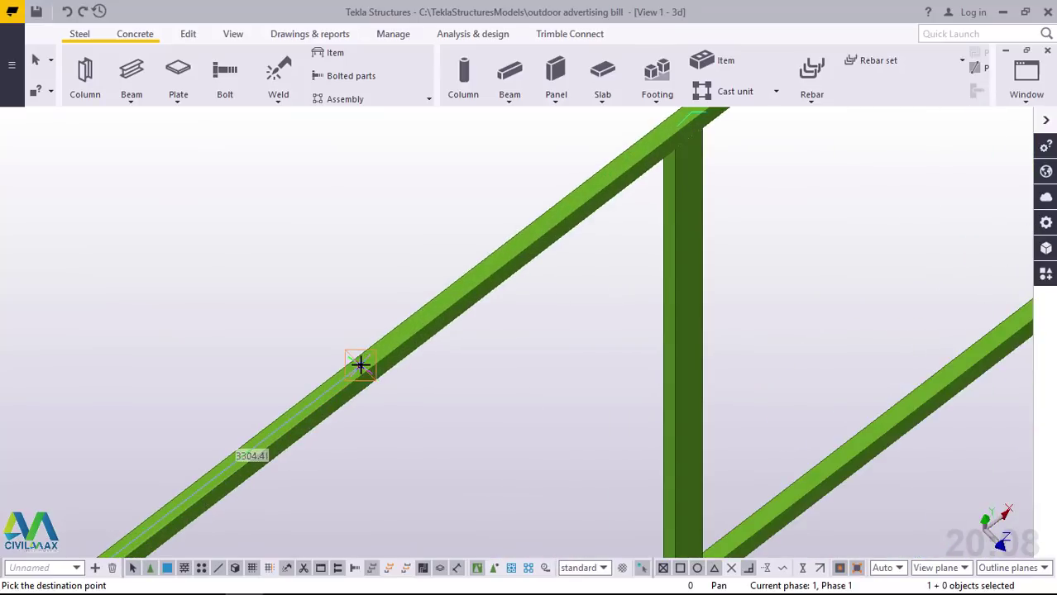
pyautogui.click(367, 358)
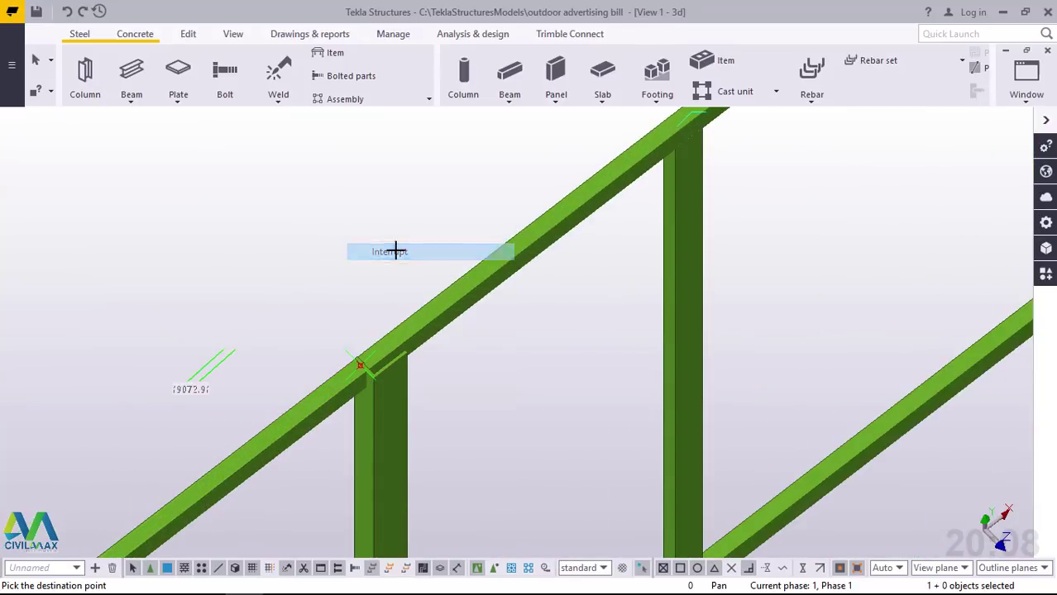
pyautogui.scroll(-6, 397, 253)
pyautogui.press('Escape')
pyautogui.scroll(3, 422, 297)
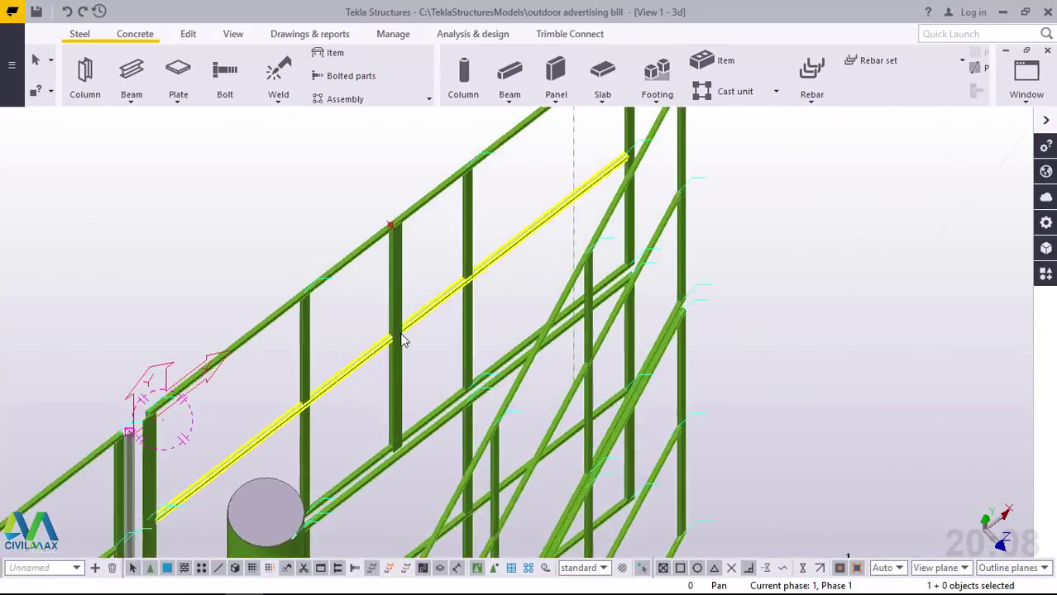
# Delete the copied vertical angle at the reference point on the top rail
pyautogui.scroll(-3, 427, 285)
pyautogui.scroll(4, 408, 354)
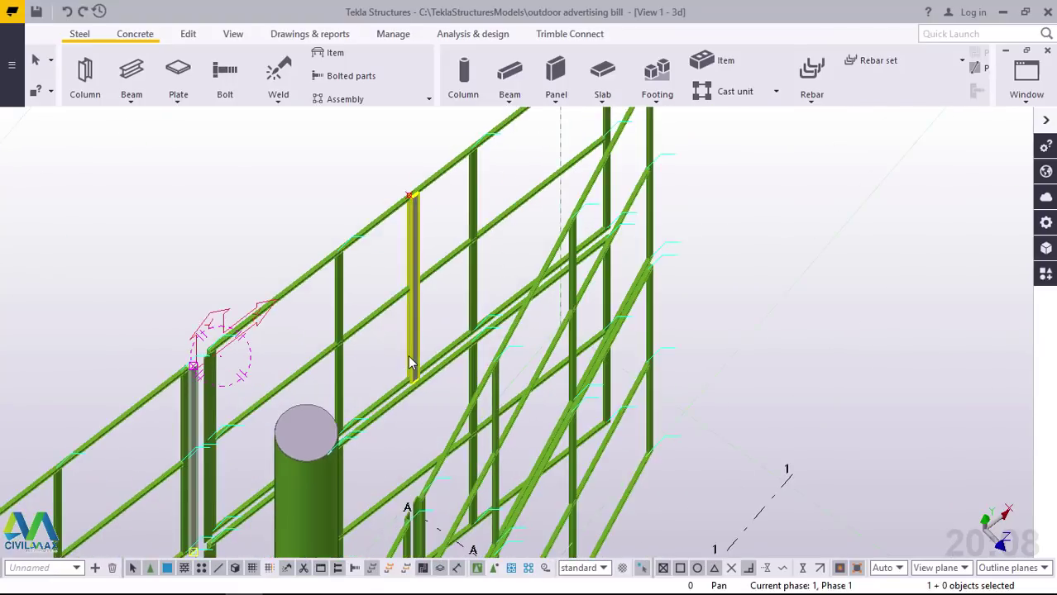
pyautogui.scroll(-2, 410, 353)
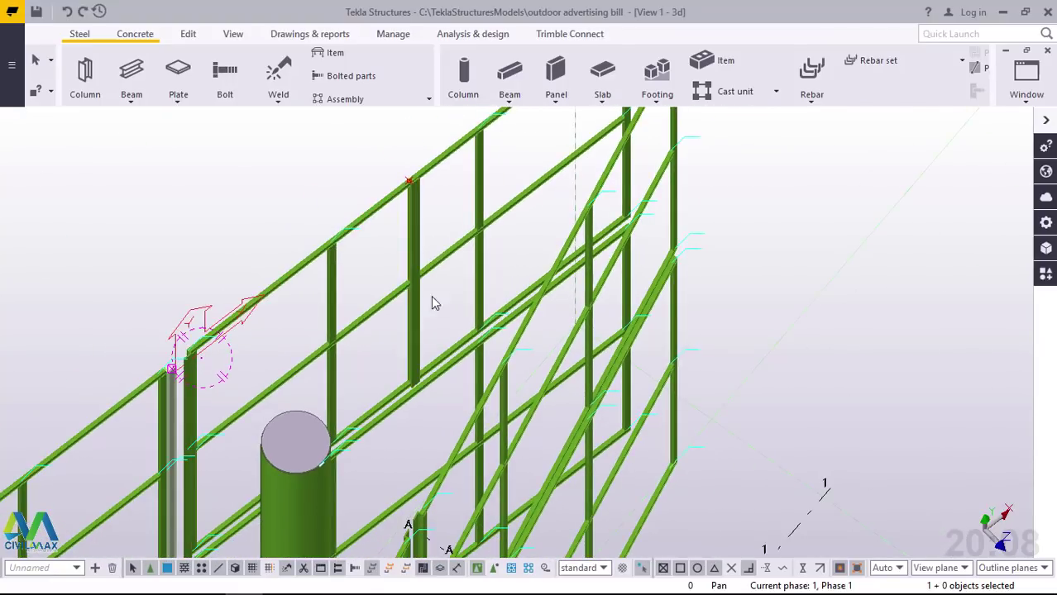
pyautogui.click(419, 324)
pyautogui.rightClick(438, 305)
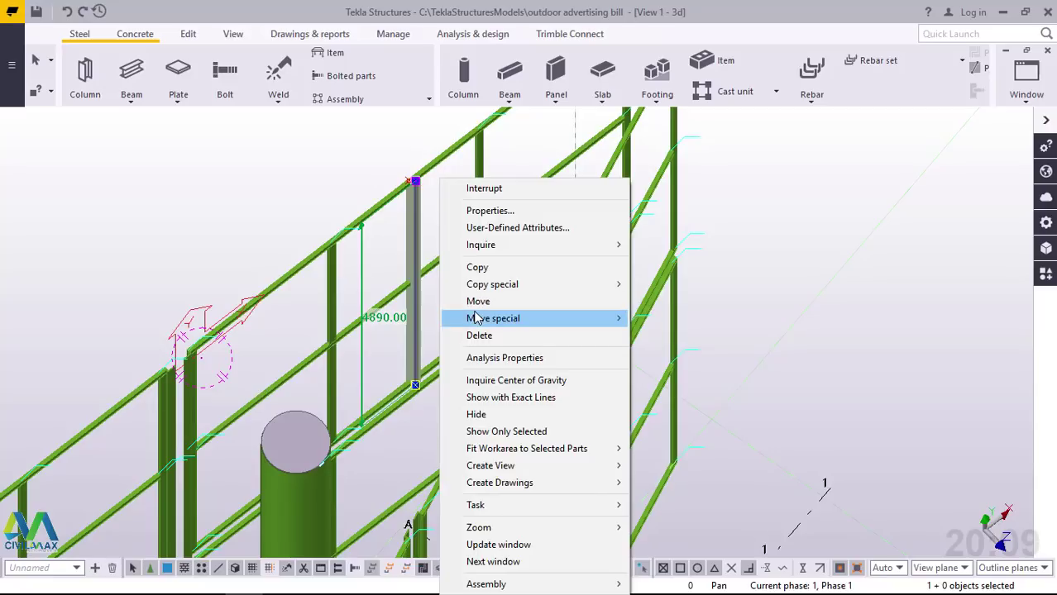
pyautogui.moveTo(476, 319)
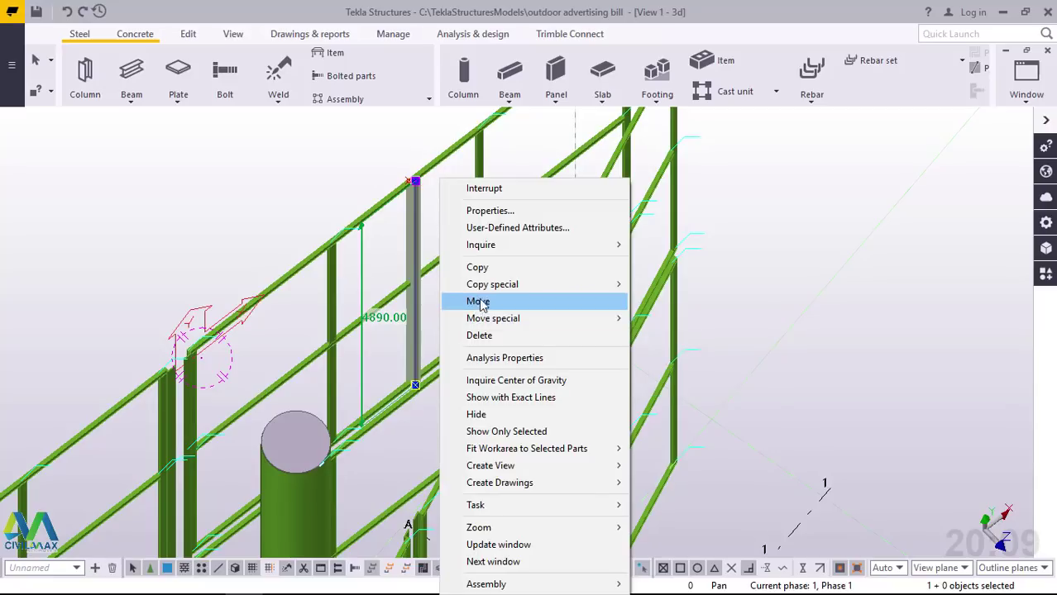
pyautogui.click(496, 337)
pyautogui.scroll(-3, 499, 326)
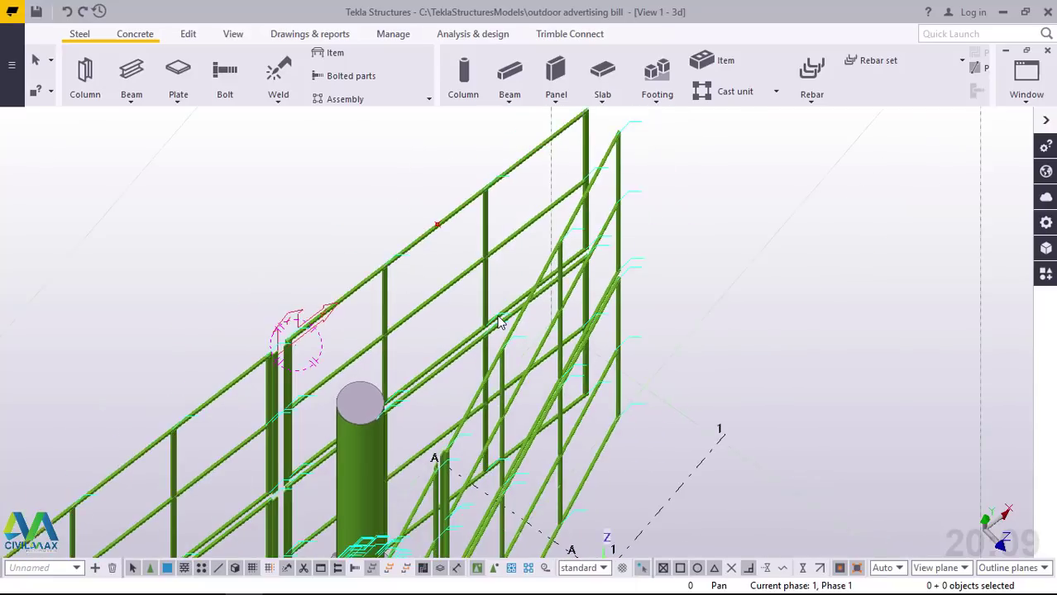
# Orbit the 3D view and examine the reference point on the top rail up close
pyautogui.click(233, 34)
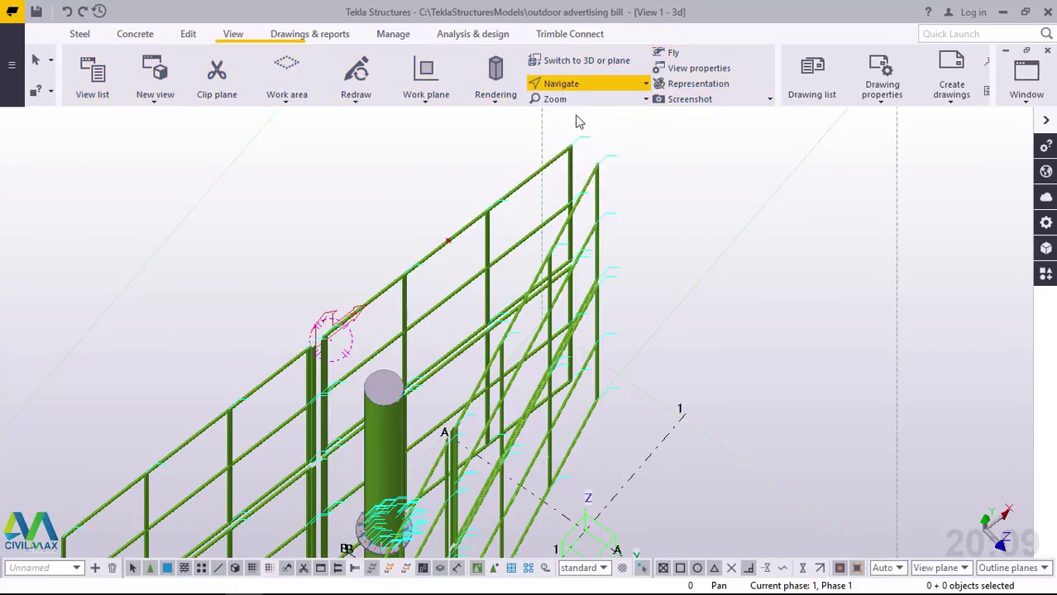
pyautogui.keyDown('ctrl'); pyautogui.moveTo(329, 370); pyautogui.dragTo(277, 321, button='middle'); pyautogui.keyUp('ctrl')
pyautogui.scroll(10, 459, 227)
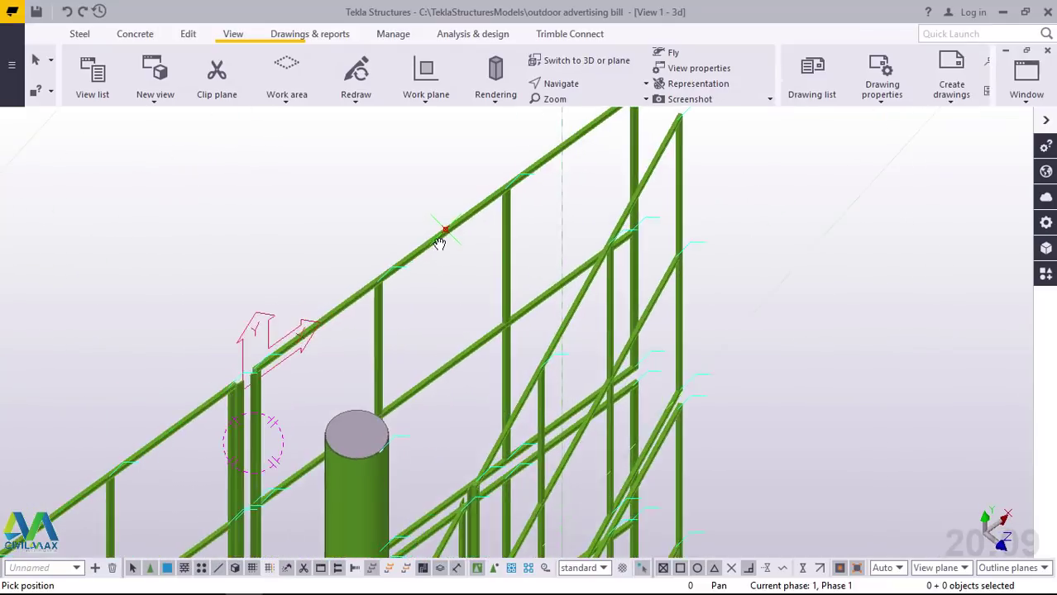
pyautogui.scroll(2, 460, 226)
pyautogui.rightClick(351, 201)
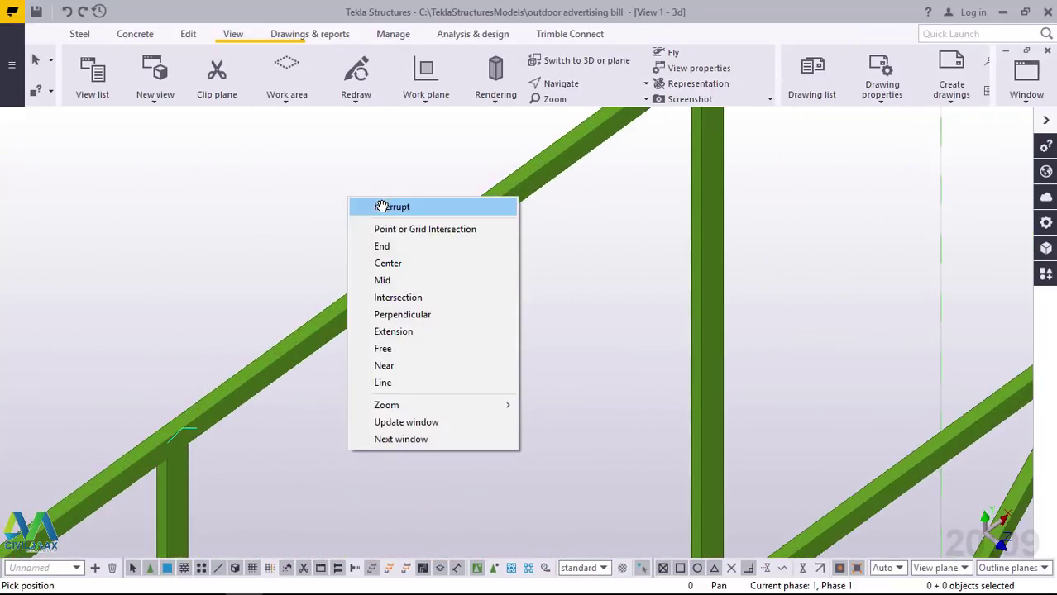
pyautogui.click(381, 205)
pyautogui.scroll(-4, 389, 203)
pyautogui.scroll(3, 410, 211)
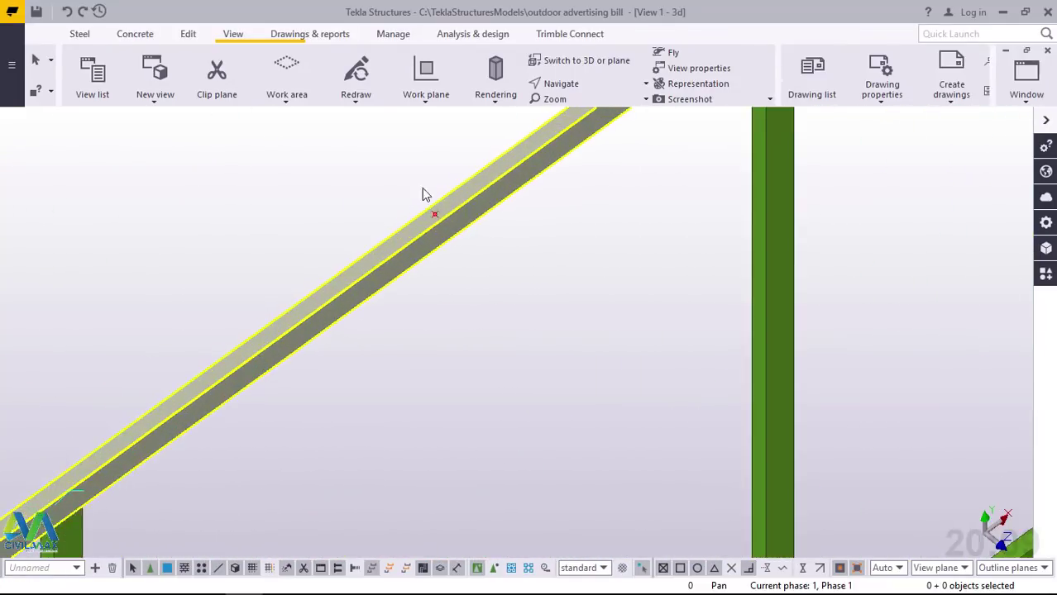
pyautogui.click(79, 36)
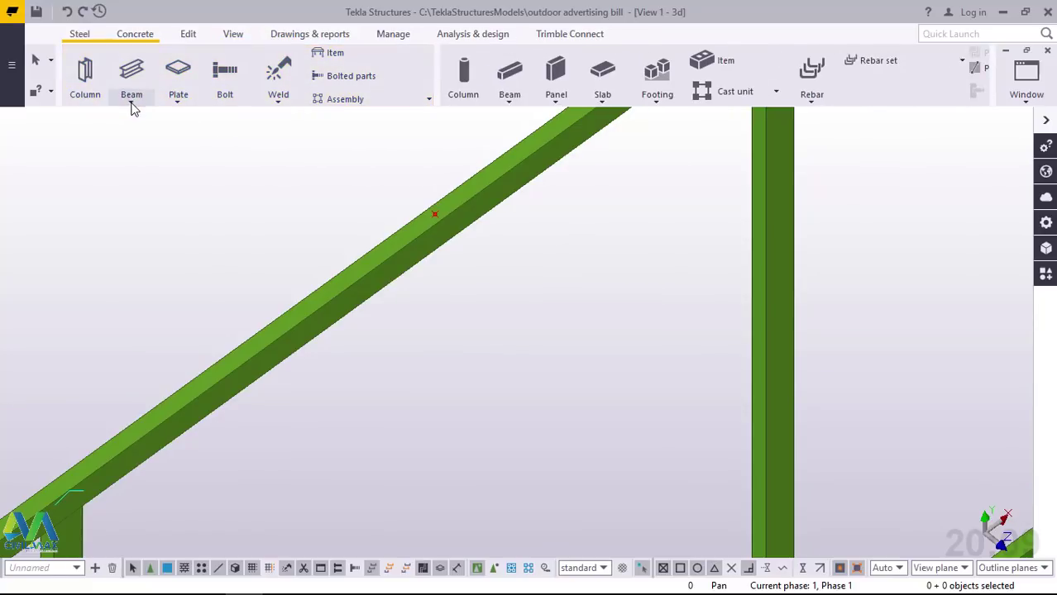
pyautogui.click(132, 101)
pyautogui.click(154, 124)
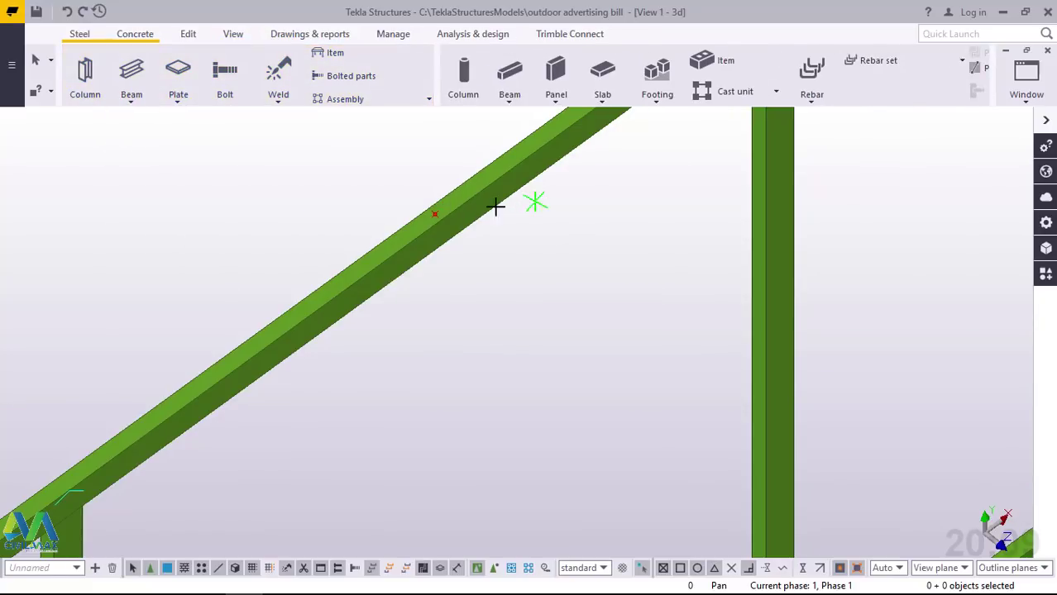
pyautogui.scroll(-3, 495, 205)
pyautogui.scroll(-3, 337, 186)
pyautogui.rightClick(353, 184)
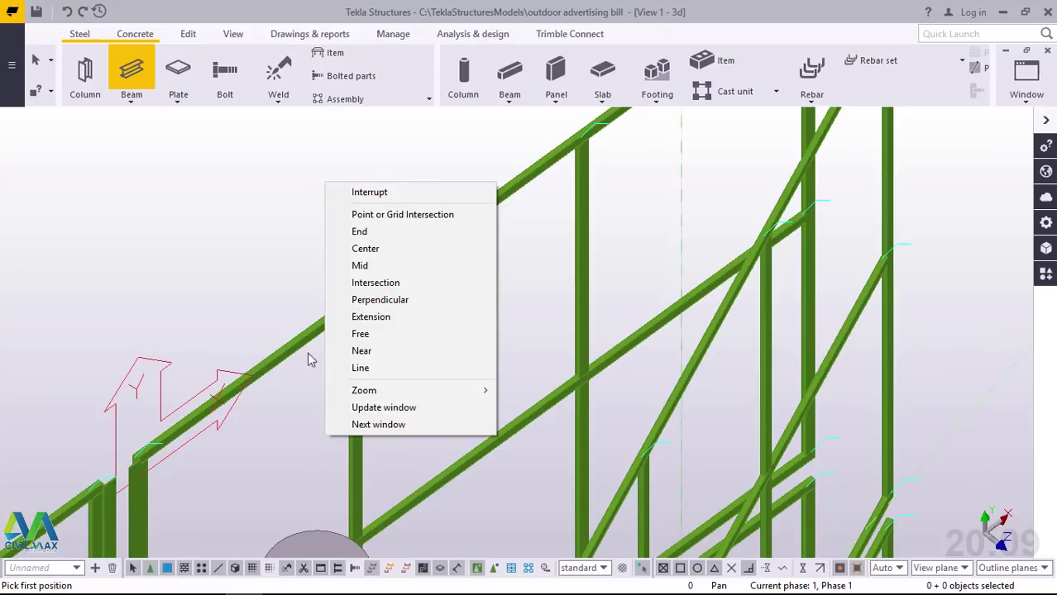
pyautogui.click(391, 199)
# Select the vertical angle beside the central gap and check its length, and examine the reference point on the top rail
pyautogui.scroll(5, 122, 492)
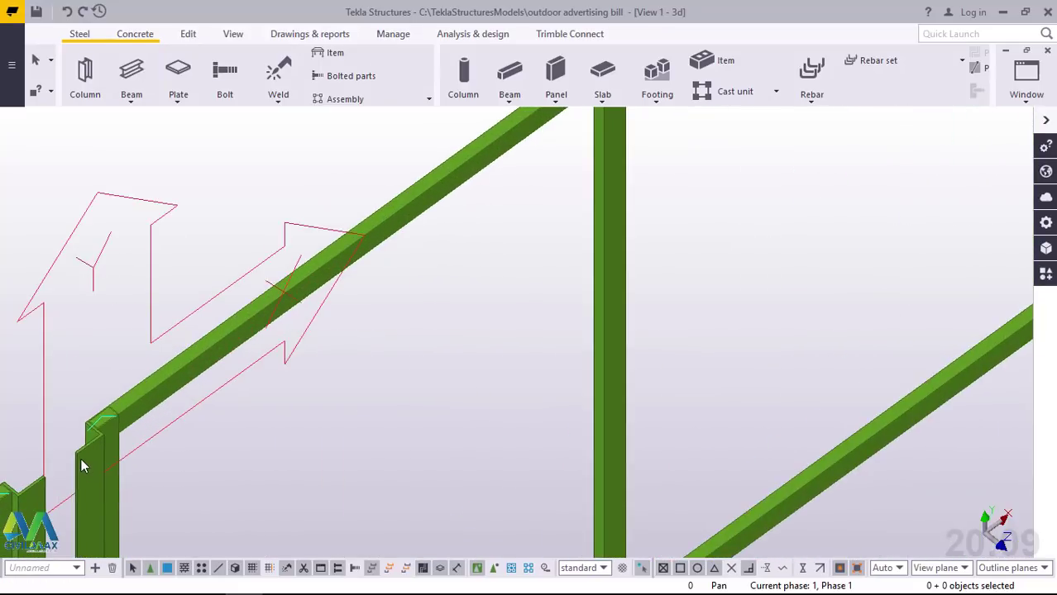
pyautogui.scroll(-5, 390, 335)
pyautogui.scroll(3, 304, 450)
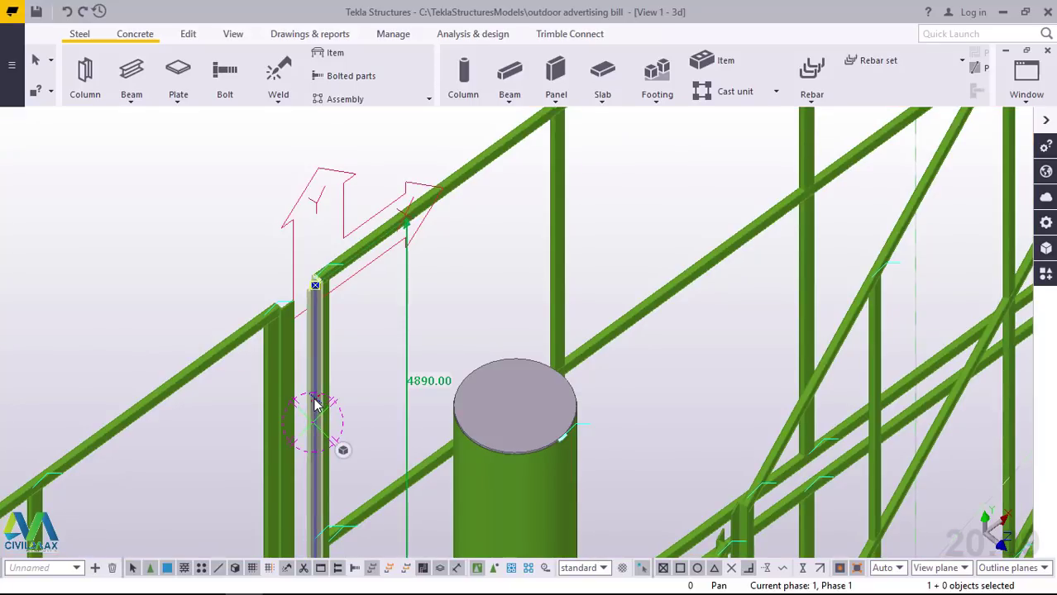
pyautogui.scroll(-5, 291, 428)
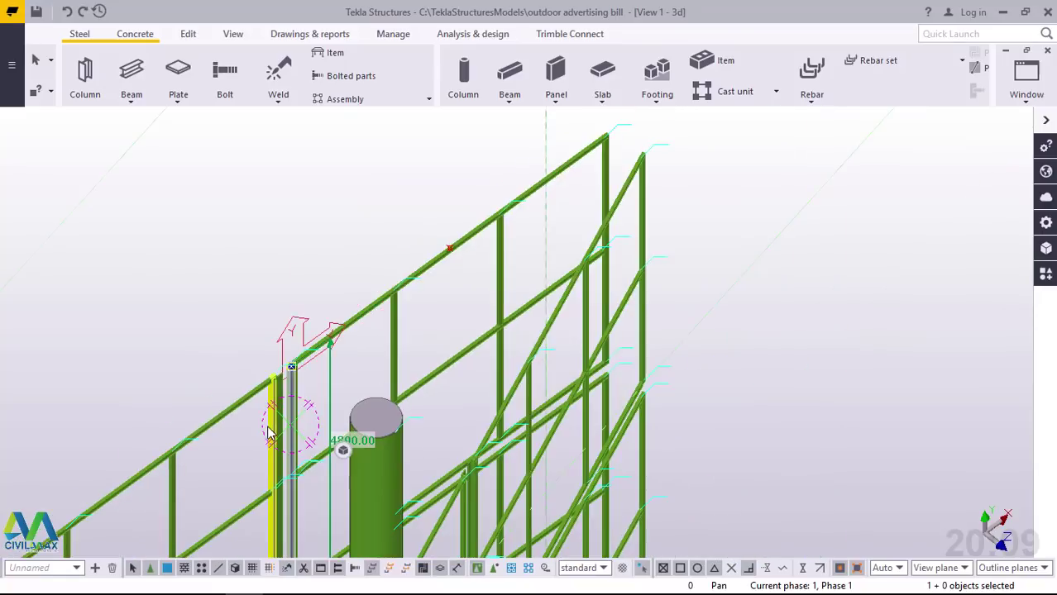
pyautogui.scroll(4, 396, 306)
pyautogui.scroll(4, 399, 300)
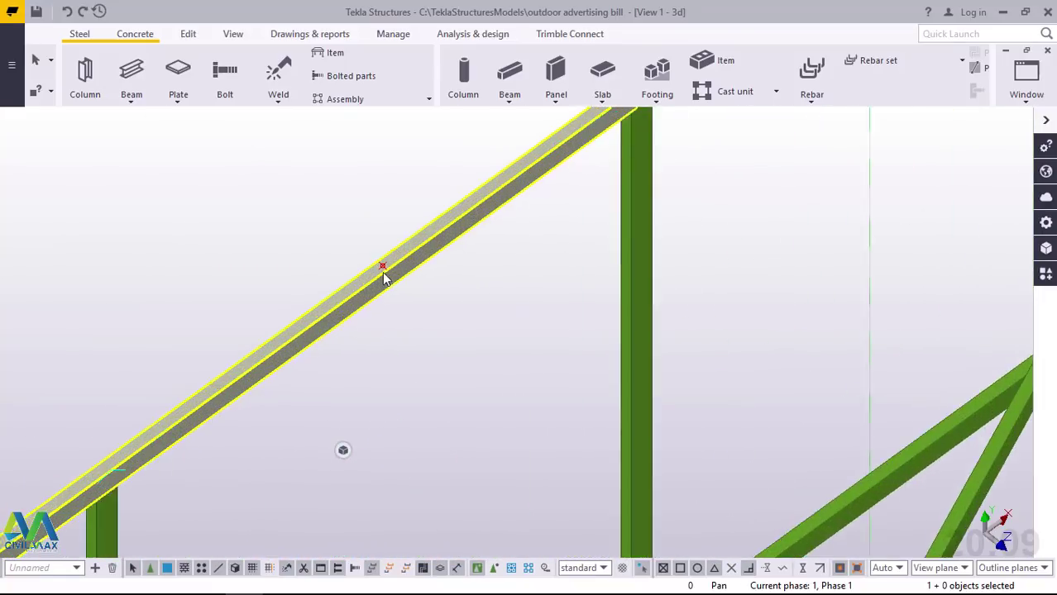
pyautogui.scroll(-3, 384, 273)
# Try to create a steel beam 4890 mm long from the top-rail reference point towards the rail's lower edge
pyautogui.click(129, 105)
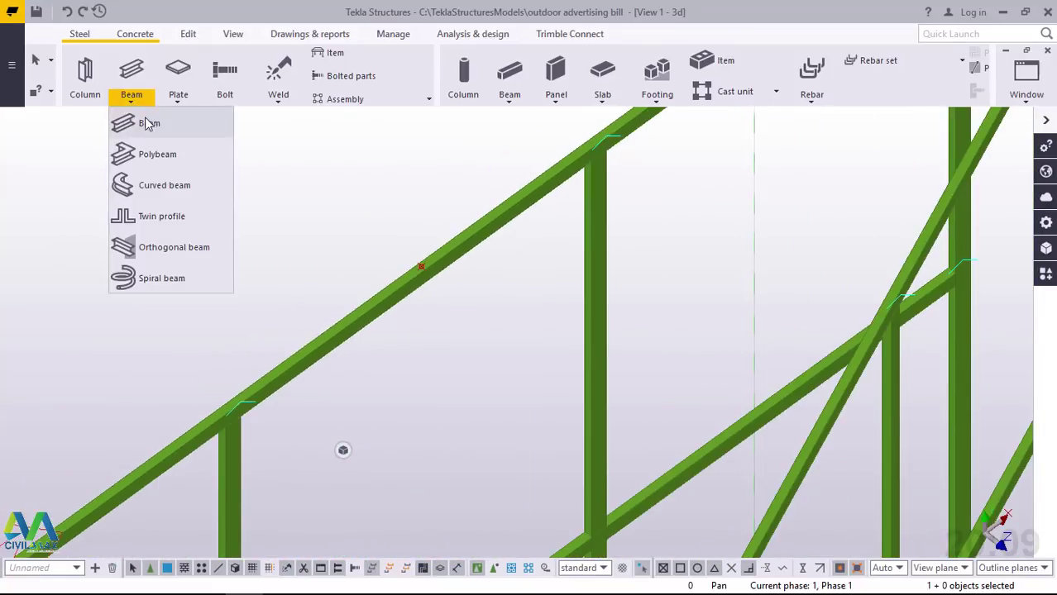
pyautogui.click(141, 122)
pyautogui.scroll(2, 426, 275)
pyautogui.scroll(4, 424, 274)
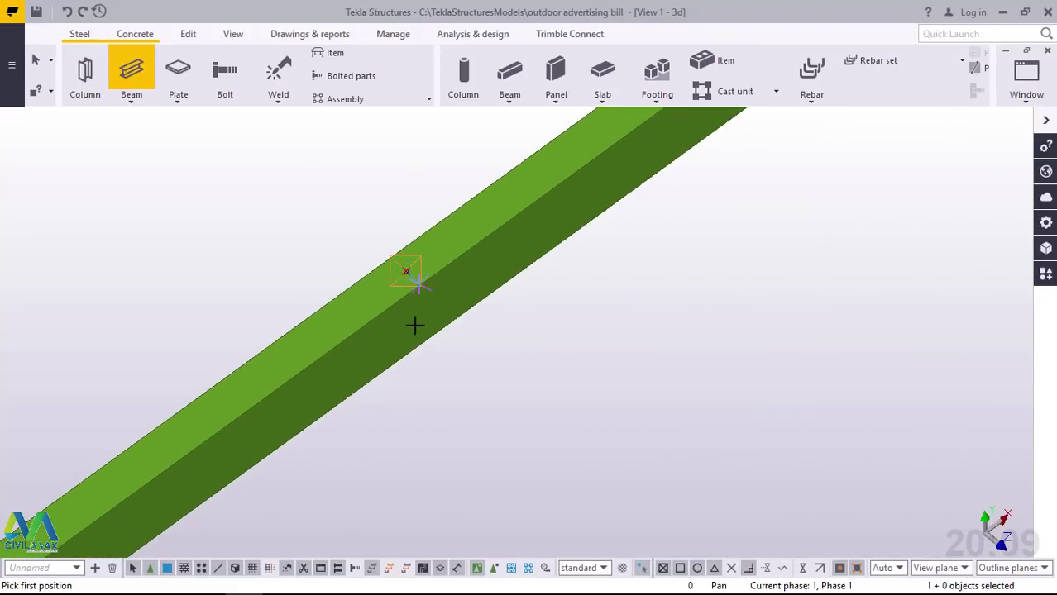
pyautogui.click(406, 271)
pyautogui.scroll(3, 410, 355)
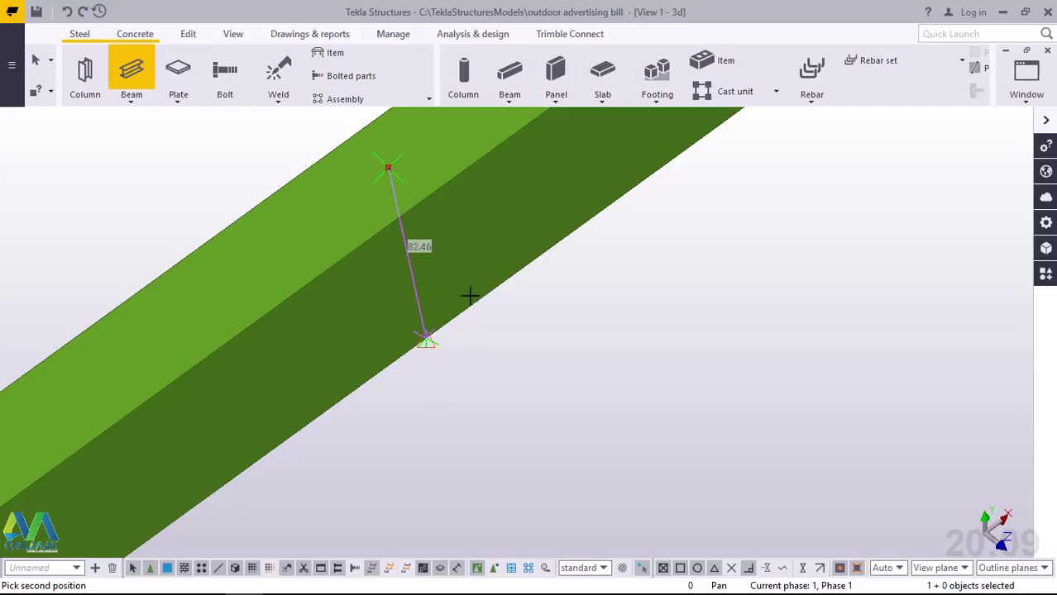
pyautogui.scroll(-4, 529, 199)
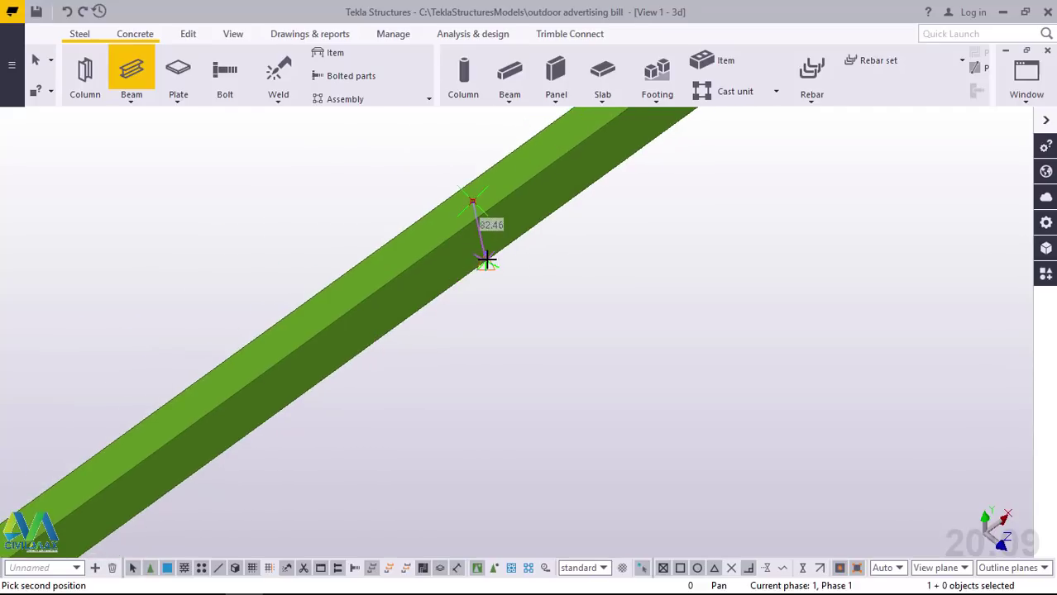
pyautogui.write('4890')
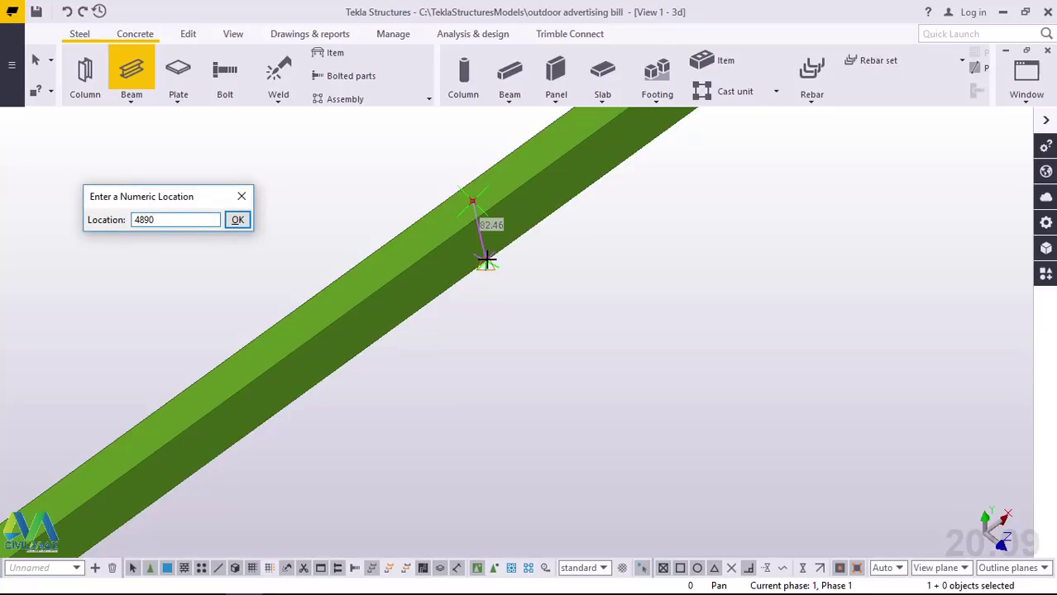
pyautogui.press('Return')
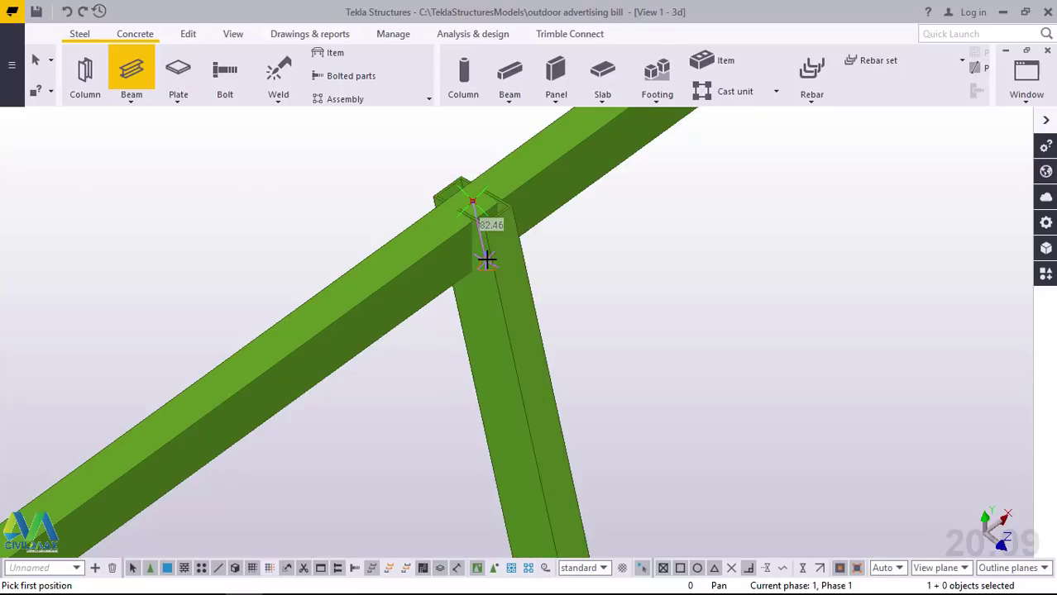
pyautogui.rightClick(747, 200)
pyautogui.click(756, 208)
# Delete the slanted beam that starts at the reference point on the top rail
pyautogui.scroll(-3, 415, 255)
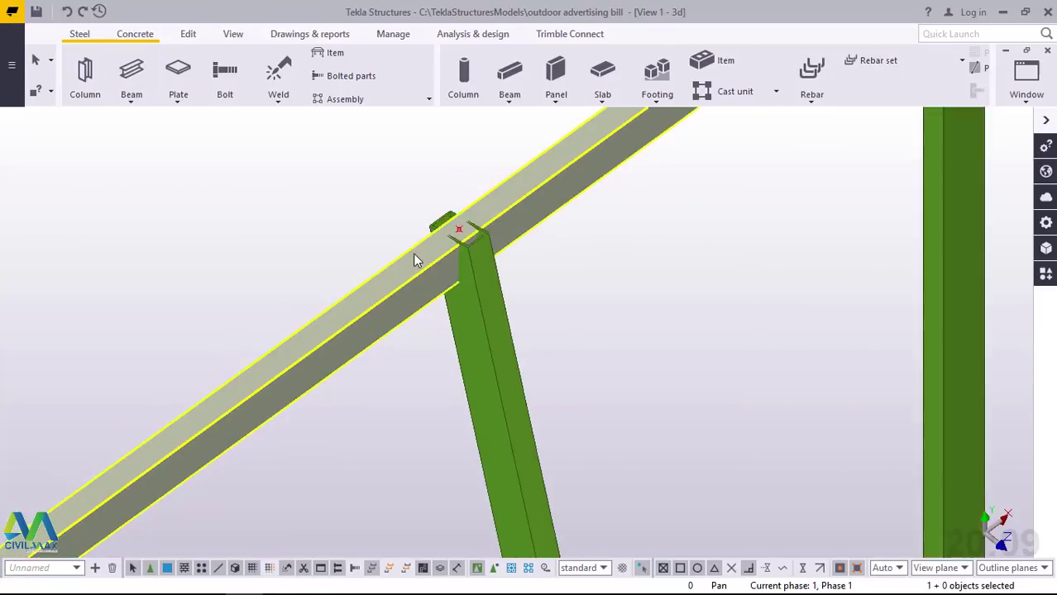
pyautogui.scroll(-5, 467, 246)
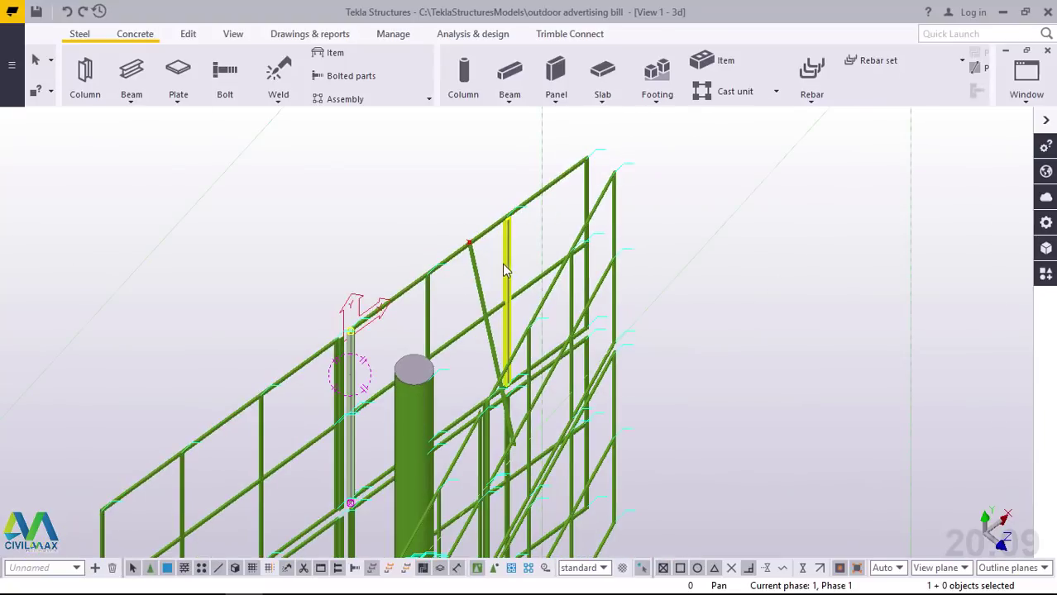
pyautogui.scroll(1, 471, 263)
pyautogui.scroll(2, 488, 252)
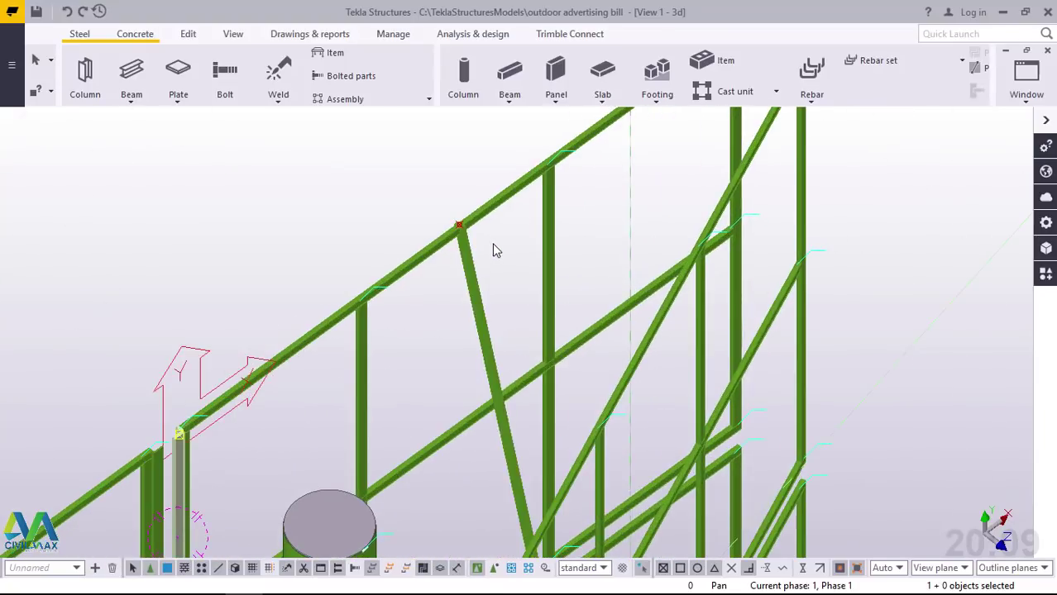
pyautogui.rightClick(493, 177)
pyautogui.click(512, 188)
pyautogui.click(487, 263)
pyautogui.rightClick(490, 245)
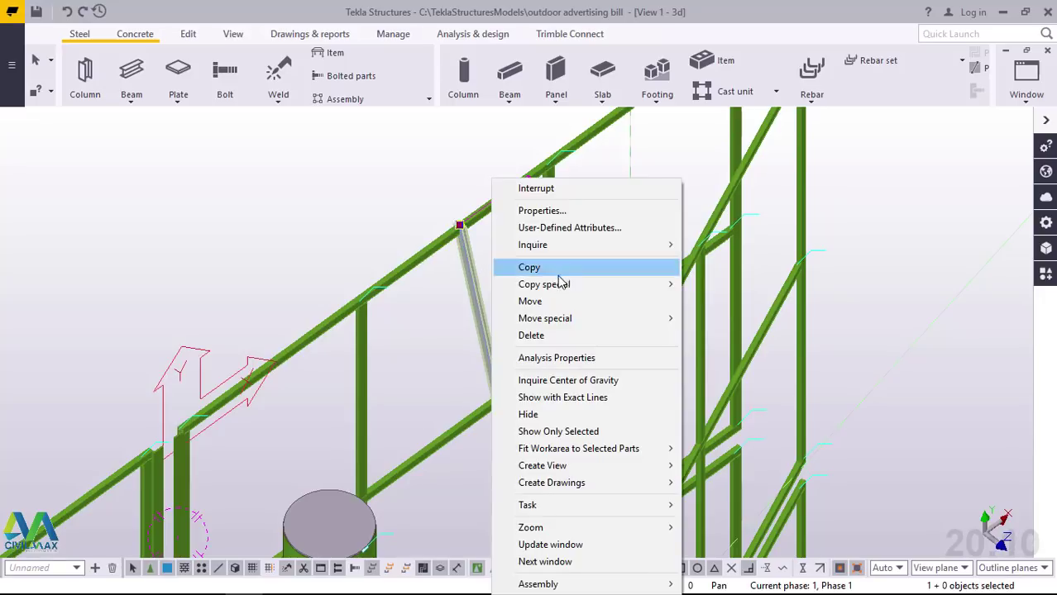
pyautogui.click(533, 335)
# Add two points beside the reference point on the top rail, one on its upper front edge and one directly below on the lower edge
pyautogui.scroll(5, 471, 227)
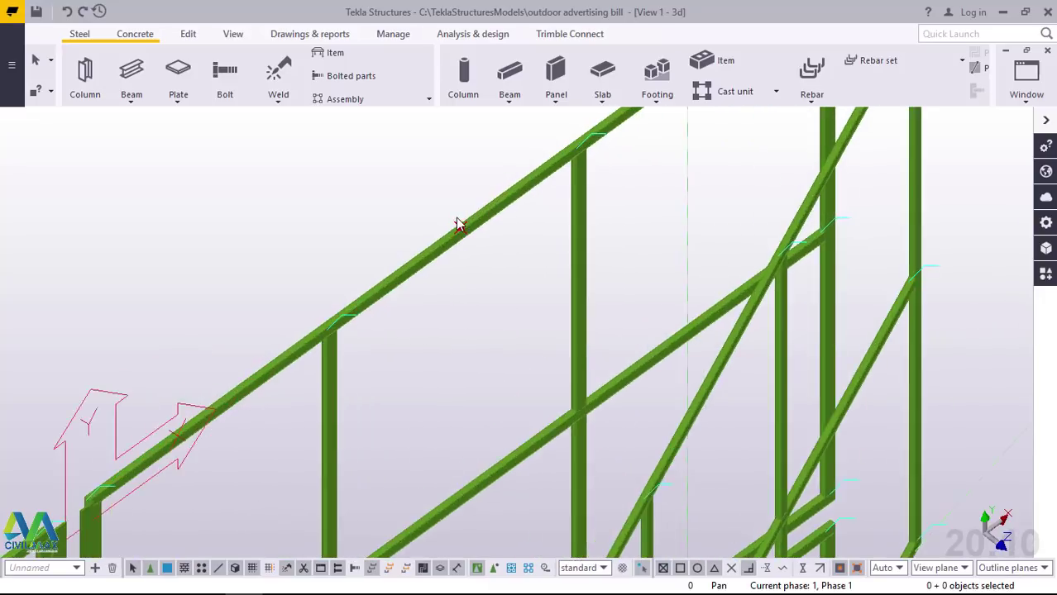
pyautogui.scroll(3, 463, 249)
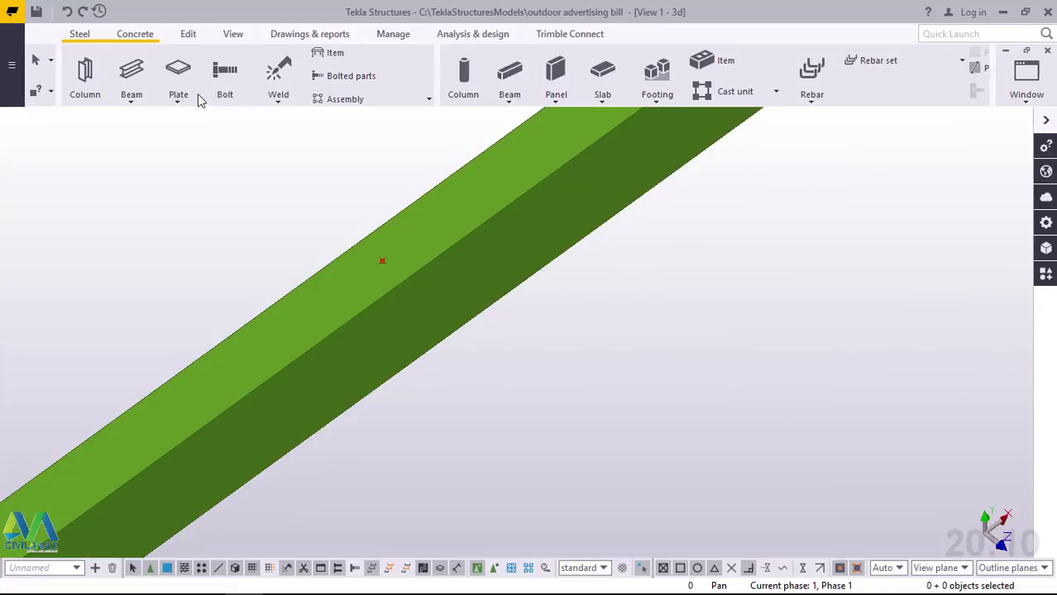
pyautogui.click(186, 39)
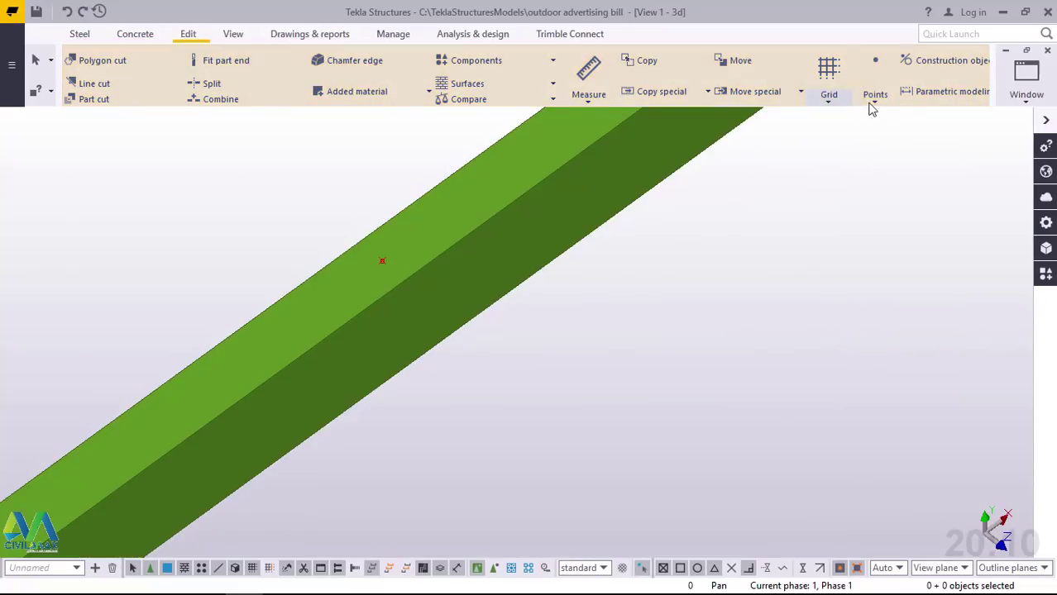
pyautogui.click(876, 101)
pyautogui.click(872, 403)
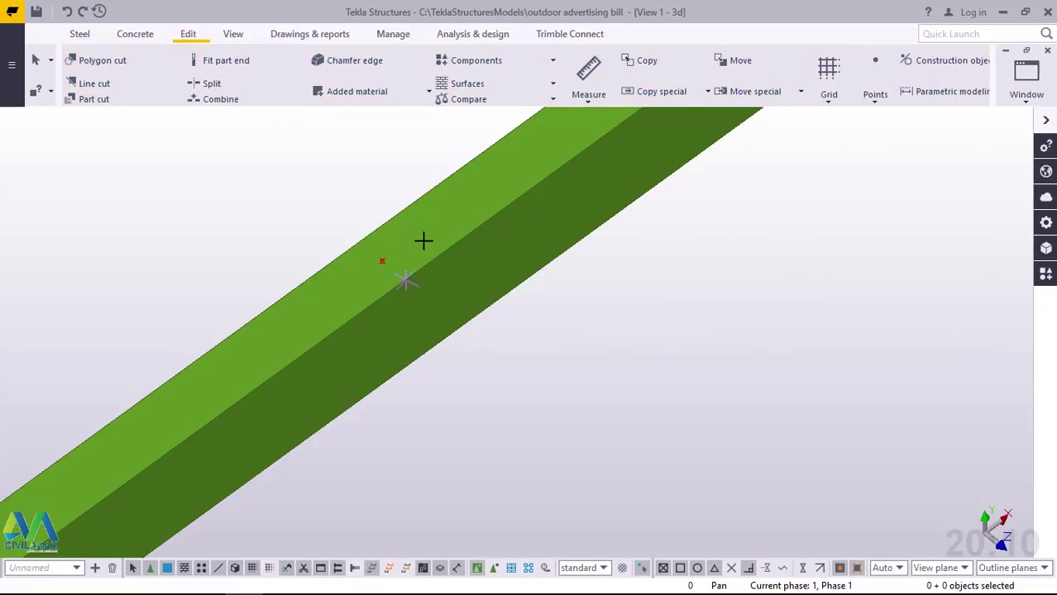
pyautogui.scroll(3, 392, 265)
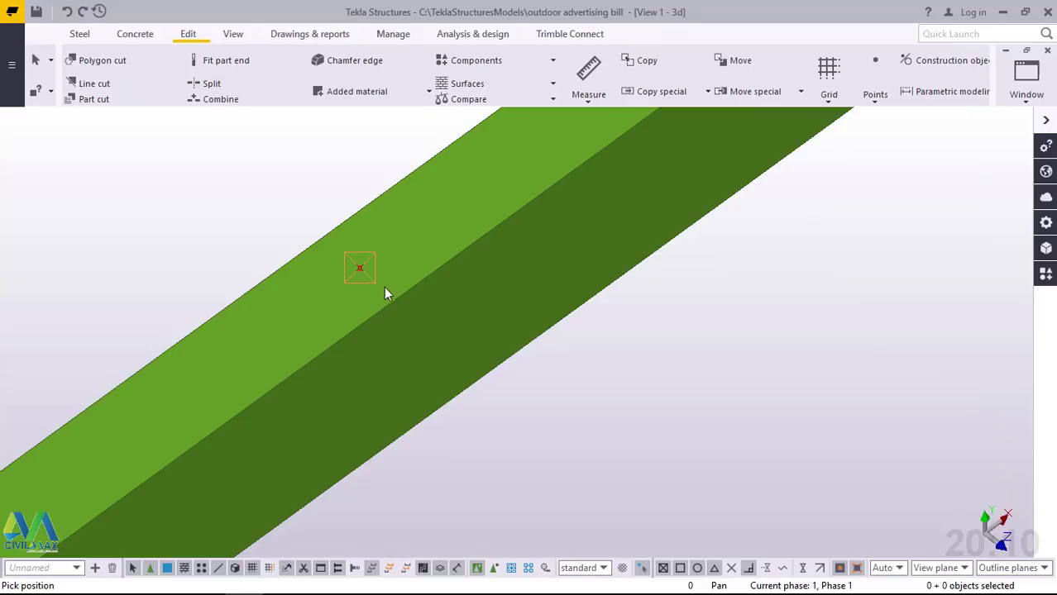
pyautogui.scroll(2, 395, 300)
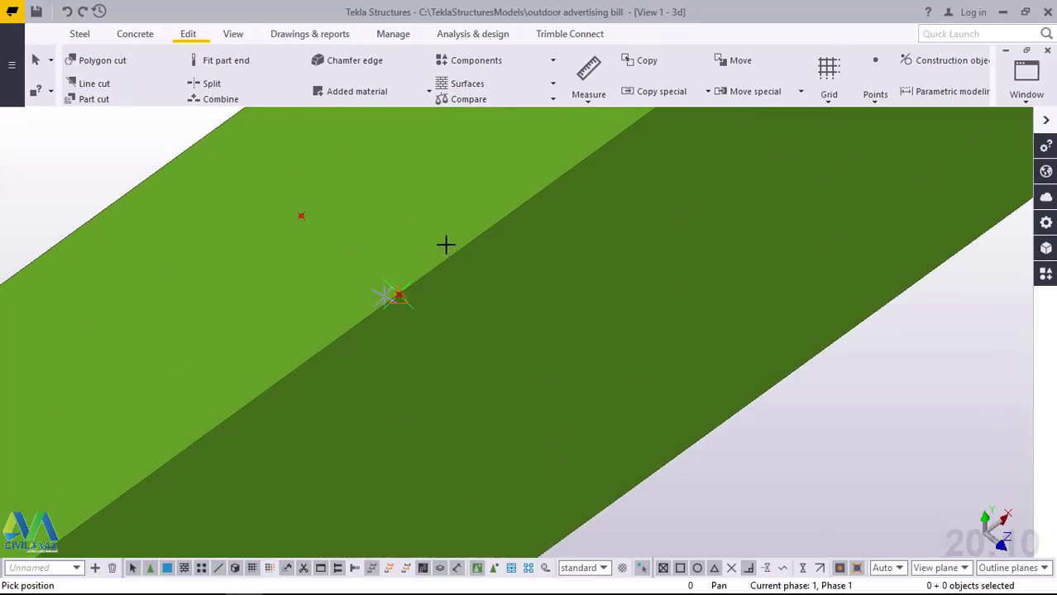
pyautogui.scroll(-4, 446, 236)
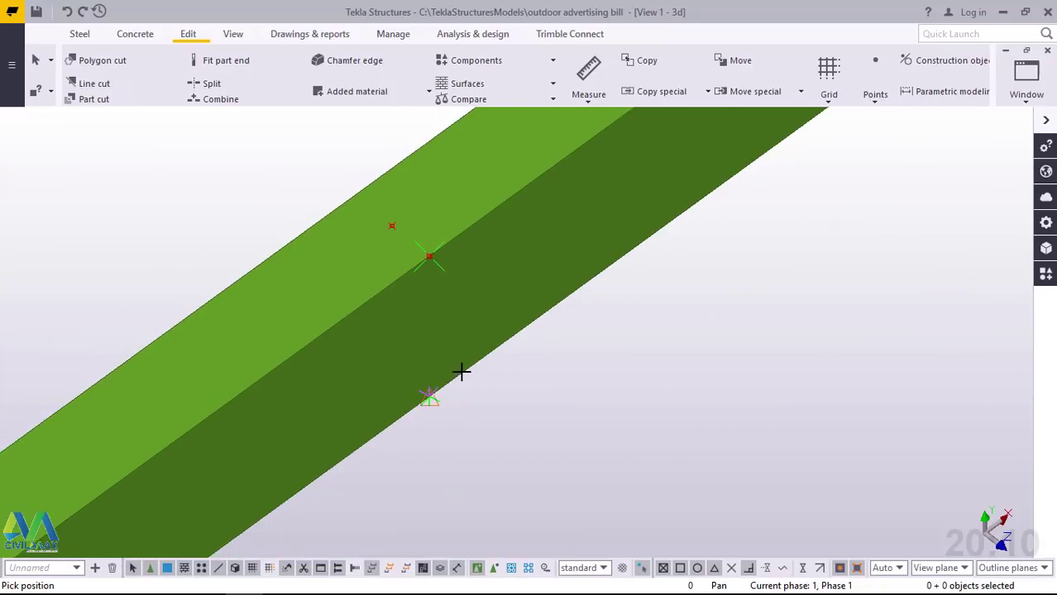
pyautogui.rightClick(497, 268)
pyautogui.click(531, 279)
# Orbit the 3D view around the top rail and examine the alignment of its three reference points
pyautogui.click(234, 37)
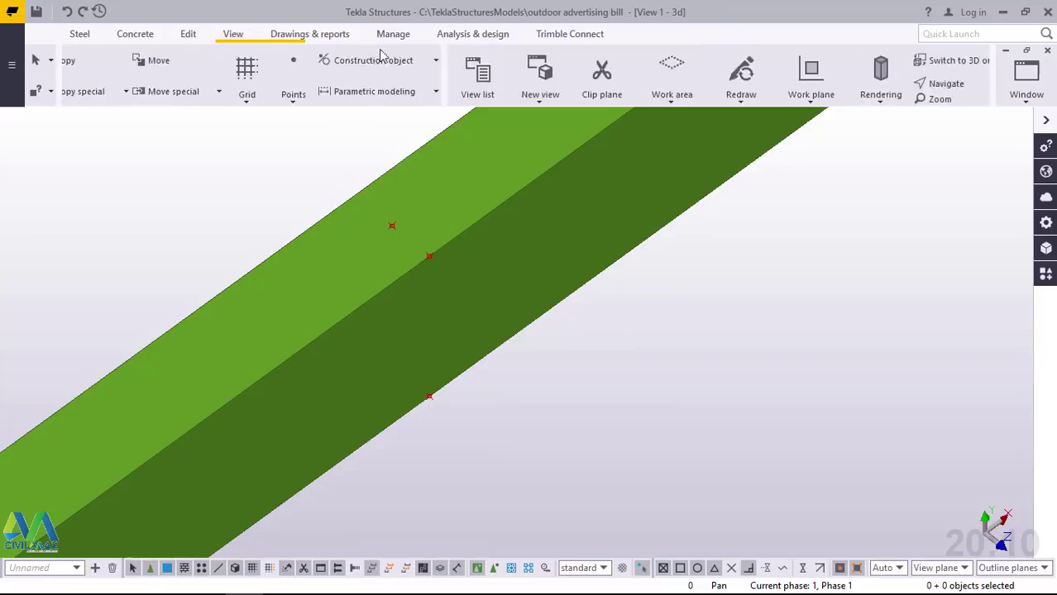
pyautogui.click(583, 88)
pyautogui.click(581, 108)
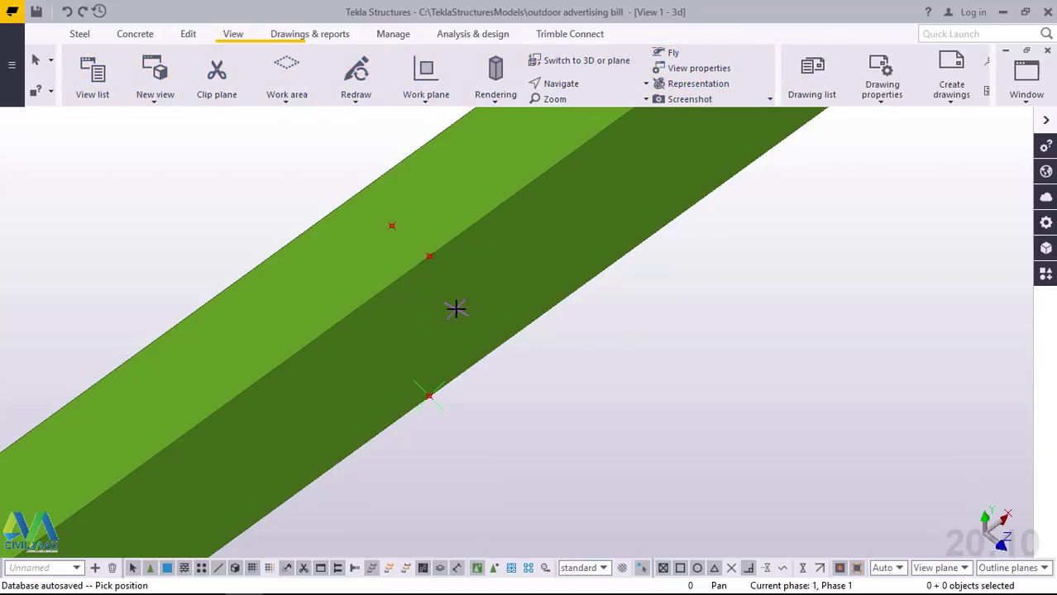
pyautogui.moveTo(451, 301); pyautogui.dragTo(597, 268)
pyautogui.scroll(-6, 611, 265)
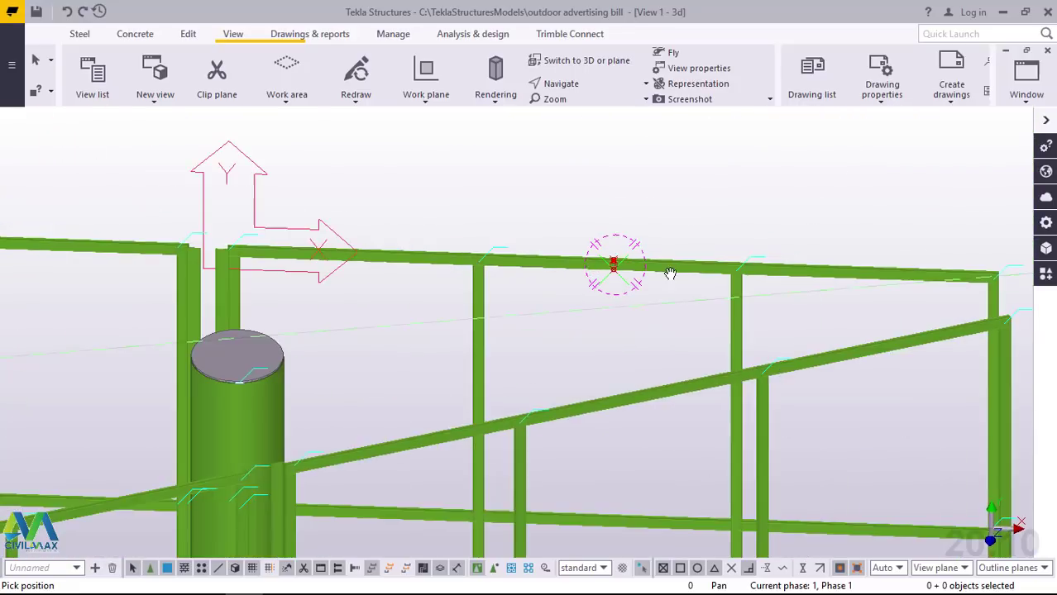
pyautogui.scroll(6, 680, 250)
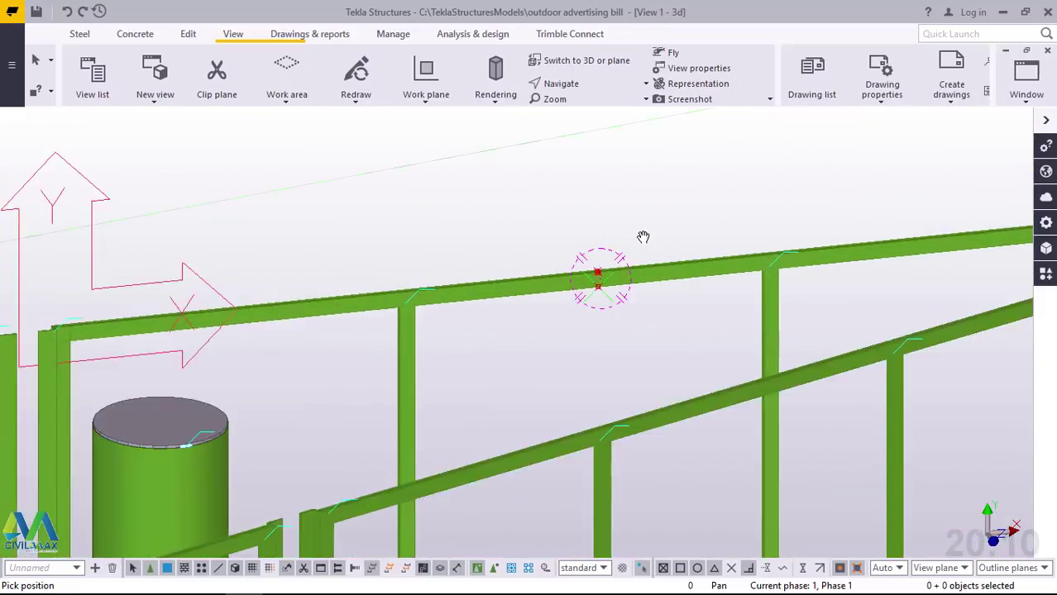
pyautogui.scroll(2, 605, 295)
pyautogui.moveTo(604, 297); pyautogui.dragTo(645, 401)
pyautogui.rightClick(496, 189)
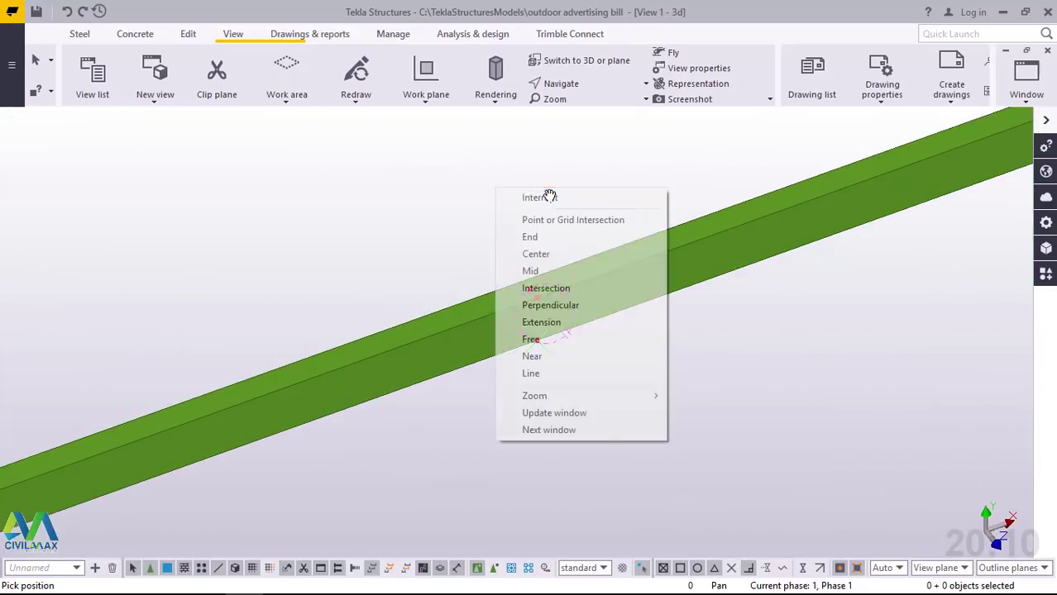
pyautogui.click(549, 197)
# Create a vertical steel beam 400 mm long downwards from the rail's upper edge point, in the direction of the lower edge point
pyautogui.click(79, 34)
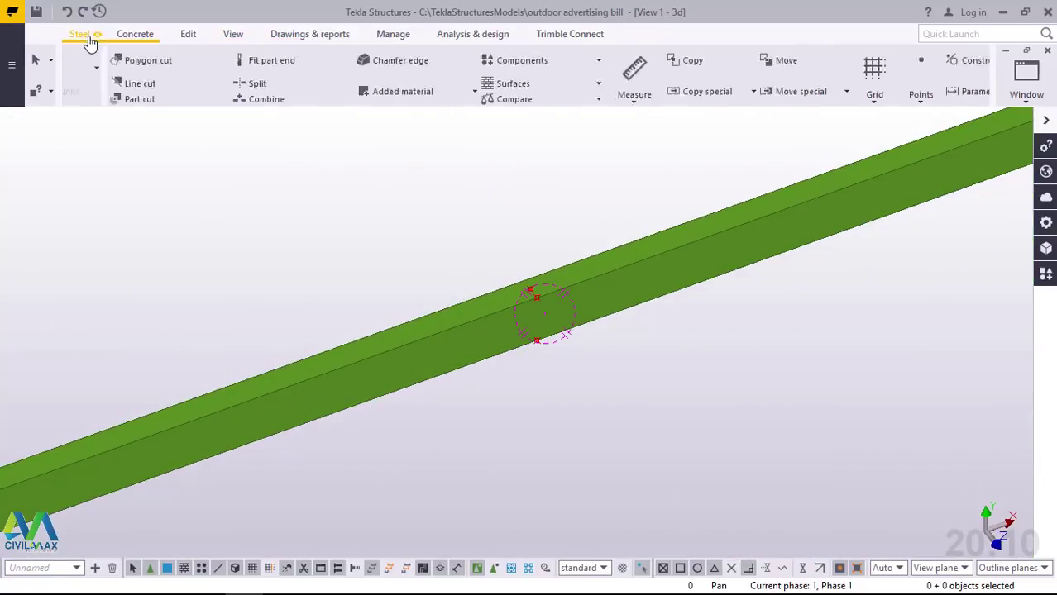
pyautogui.click(131, 101)
pyautogui.click(149, 124)
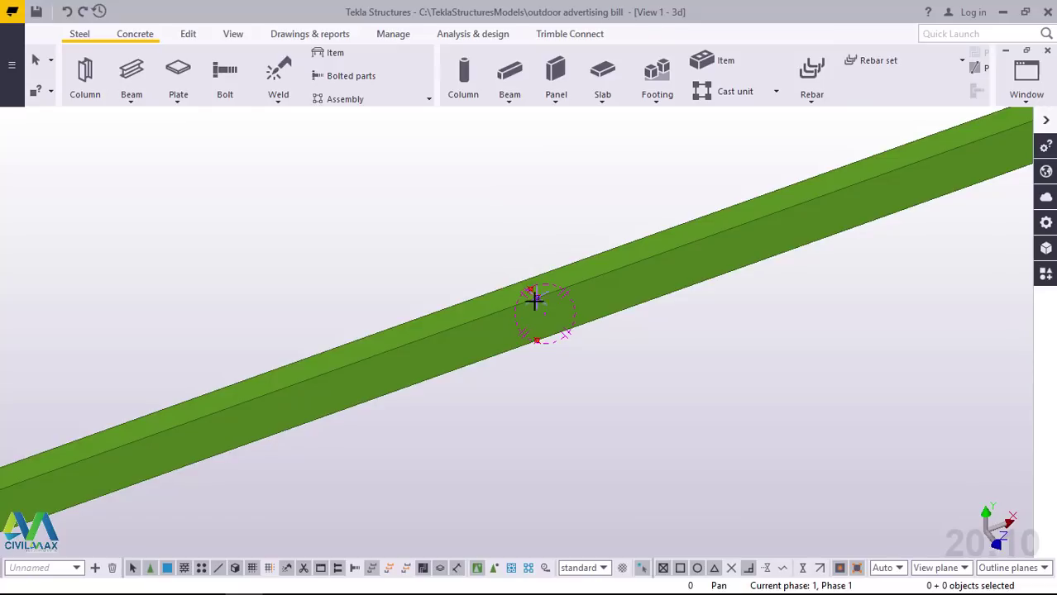
pyautogui.scroll(3, 554, 314)
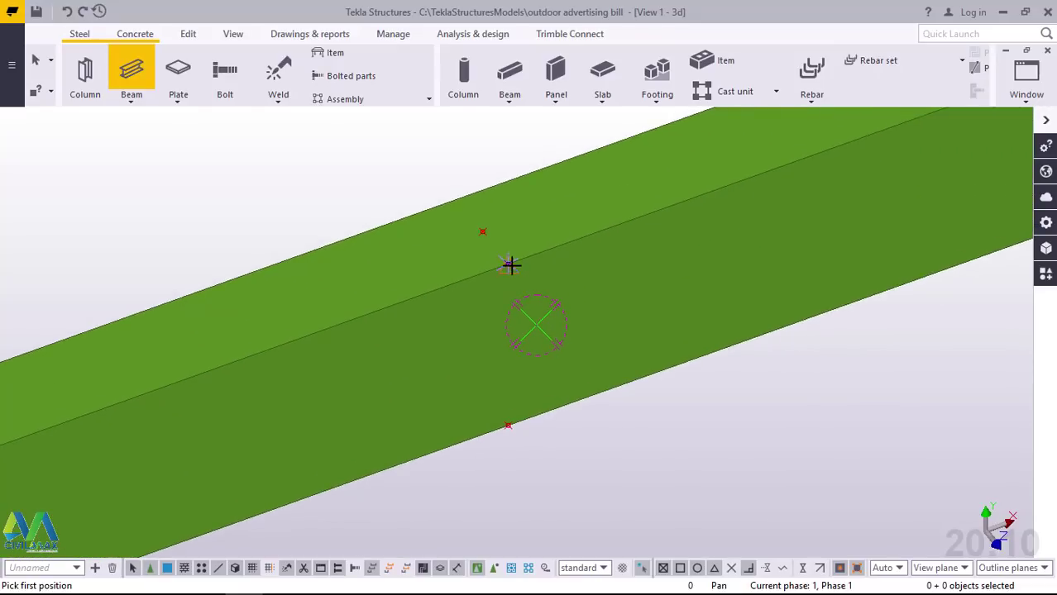
pyautogui.click(509, 263)
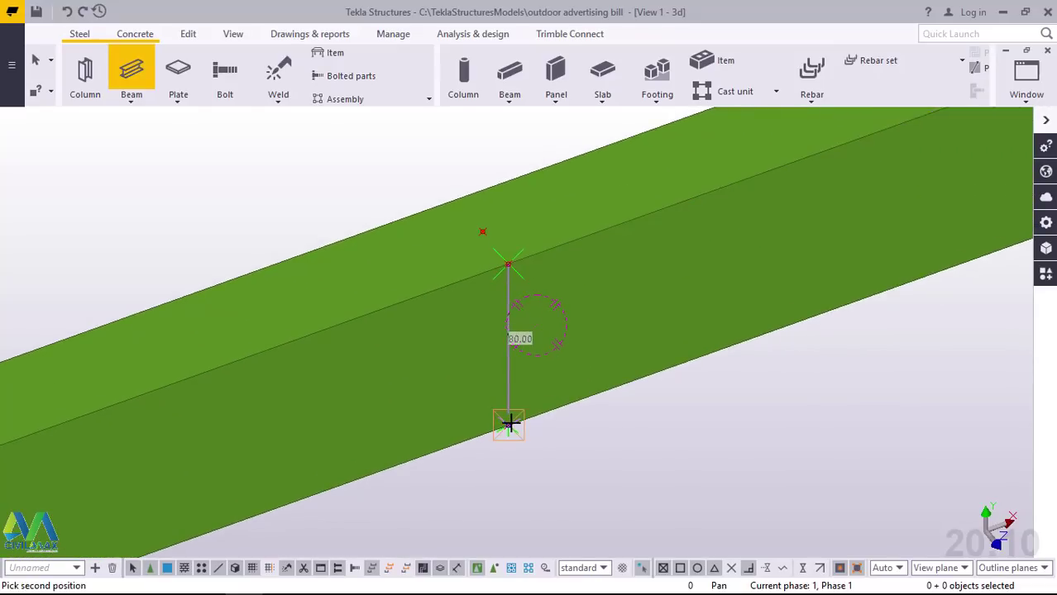
pyautogui.write('400')
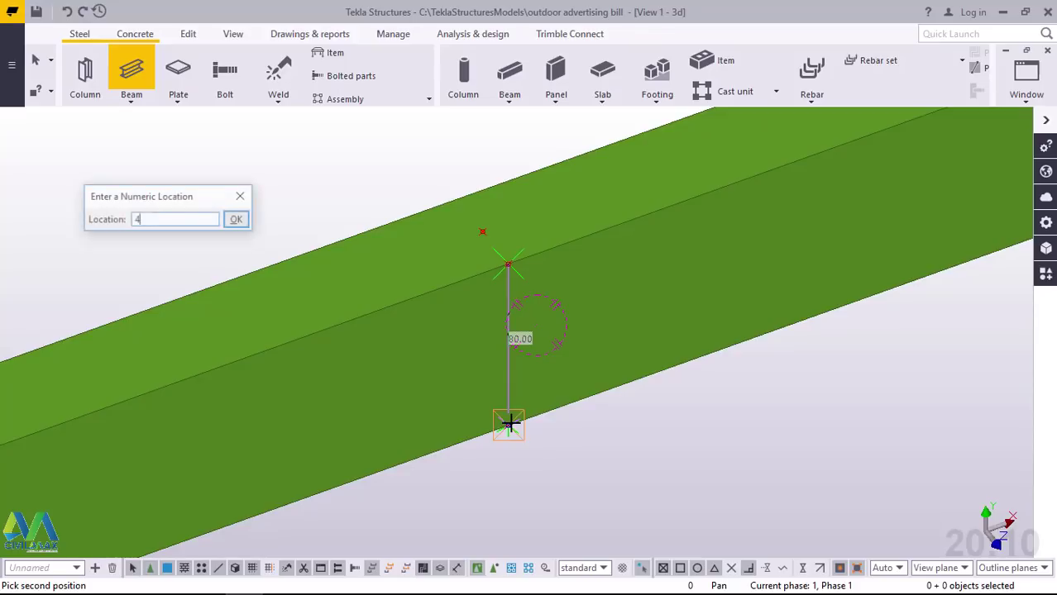
pyautogui.press('Return')
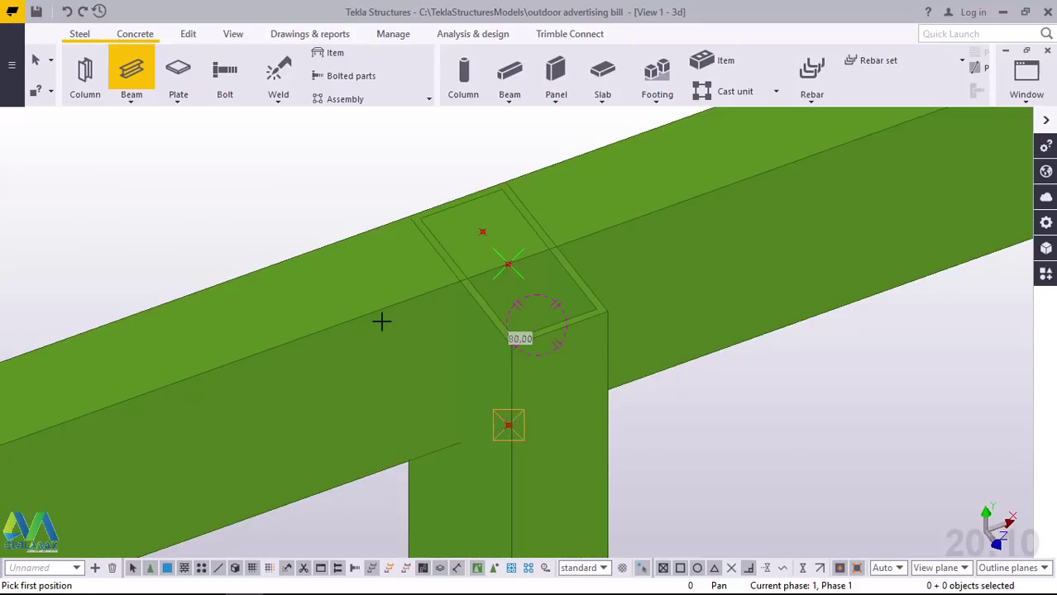
# Change the profile of the new vertical beam to the RSA100*65*8 angle section and apply the modification
pyautogui.rightClick(279, 217)
pyautogui.click(289, 229)
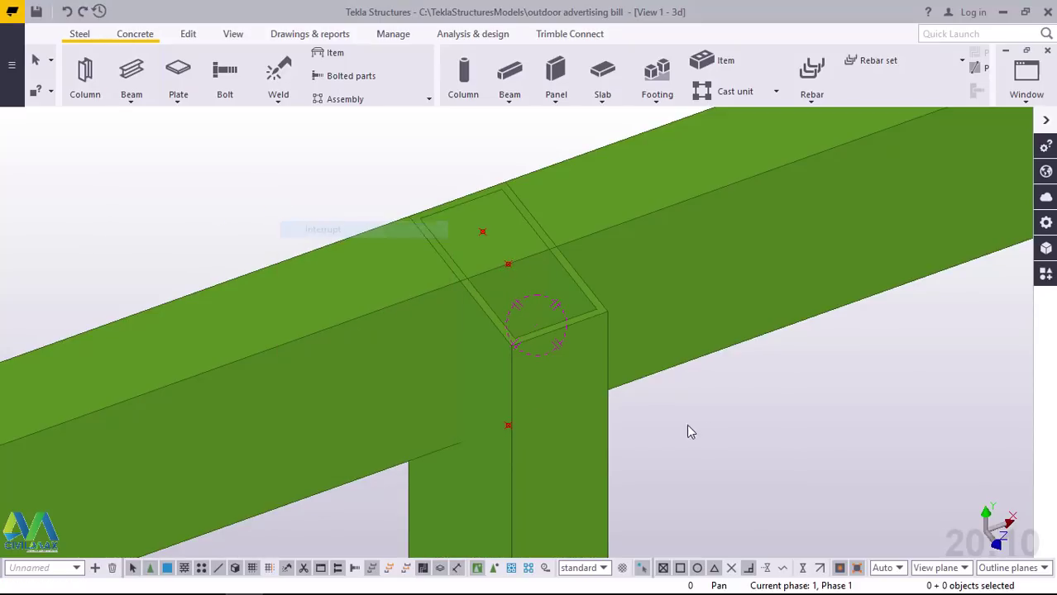
pyautogui.doubleClick(596, 442)
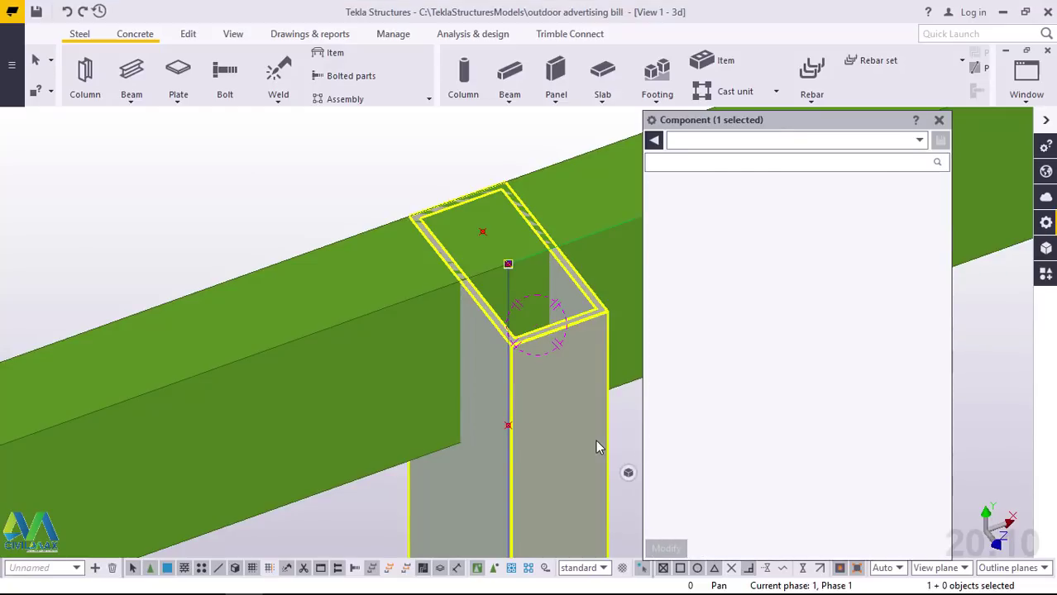
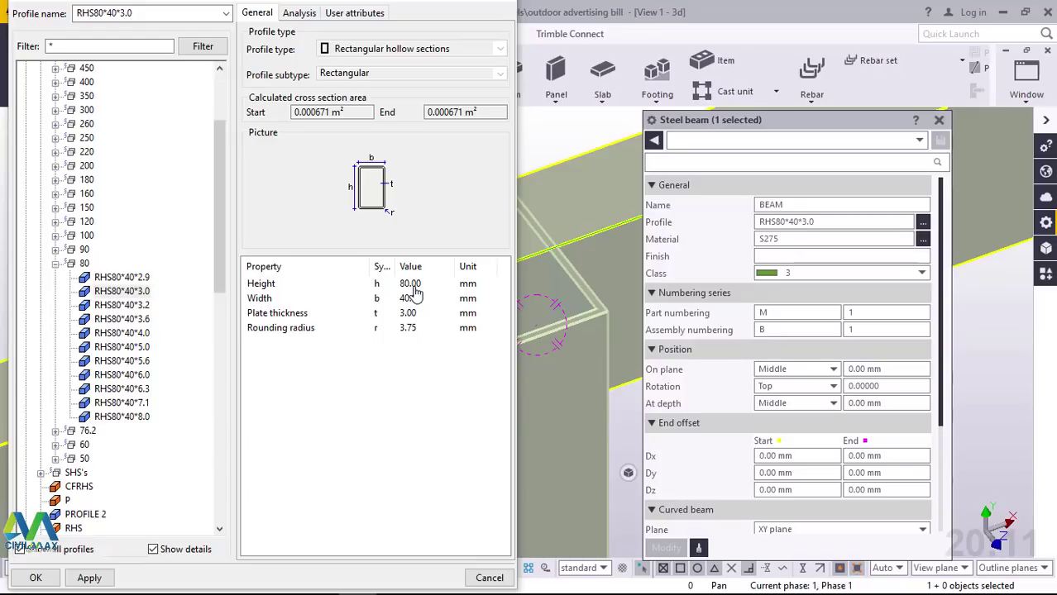
pyautogui.click(55, 264)
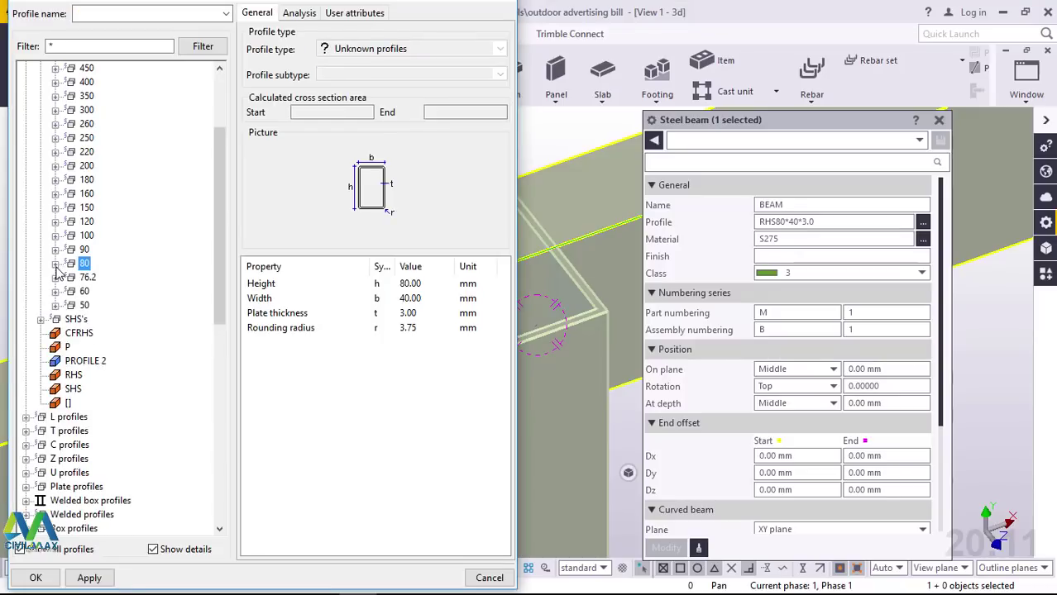
pyautogui.click(25, 418)
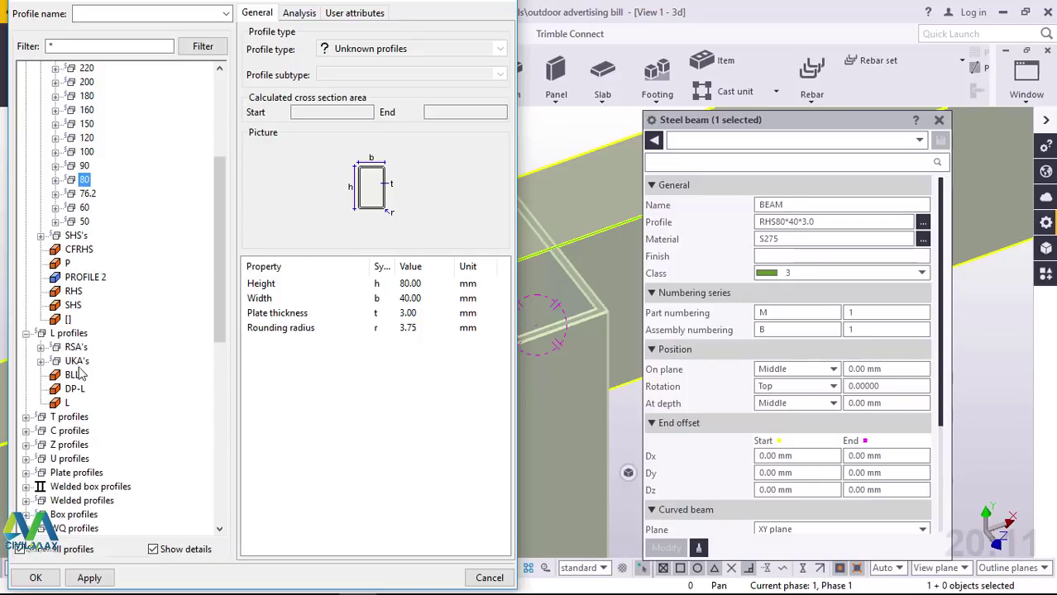
pyautogui.click(39, 348)
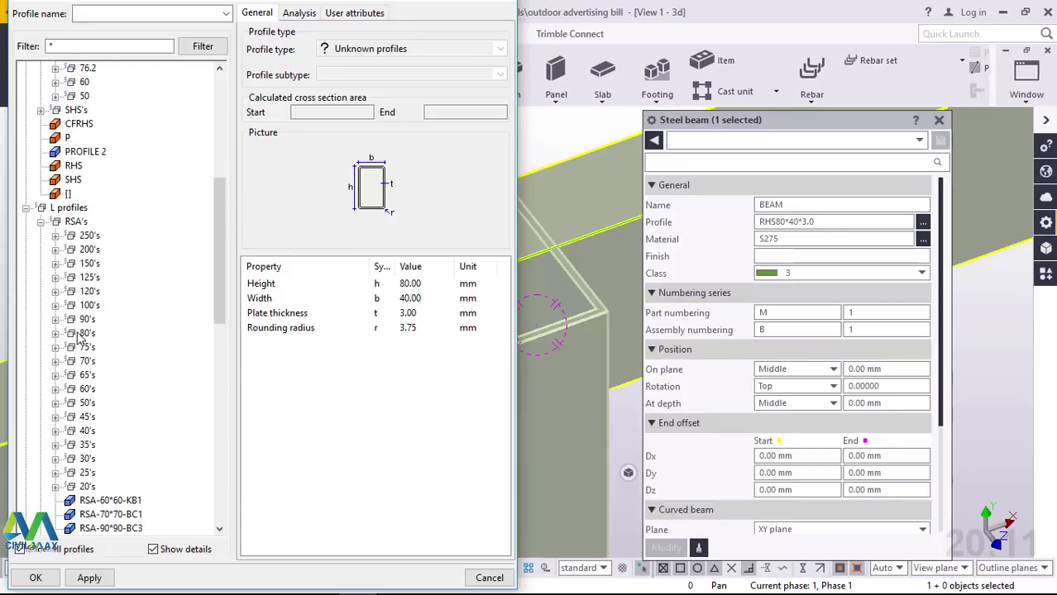
pyautogui.click(56, 306)
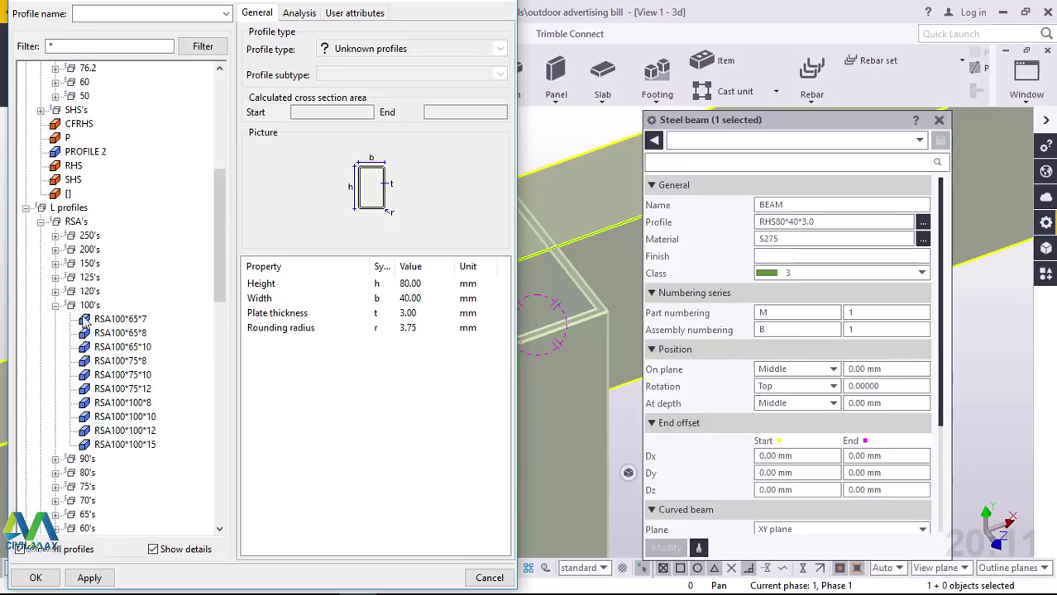
pyautogui.click(127, 335)
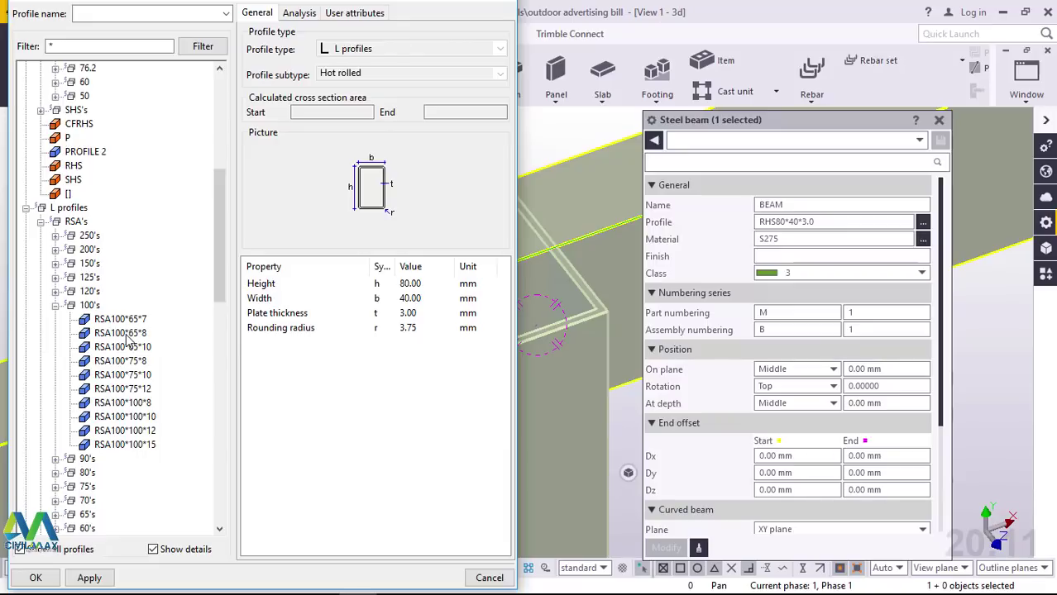
pyautogui.click(127, 335)
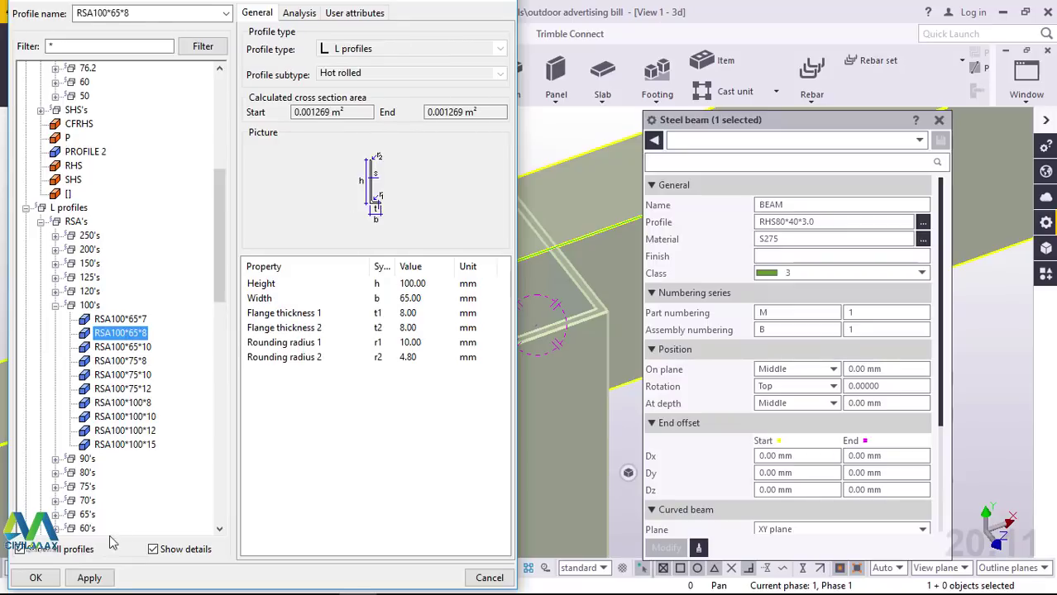
pyautogui.click(88, 578)
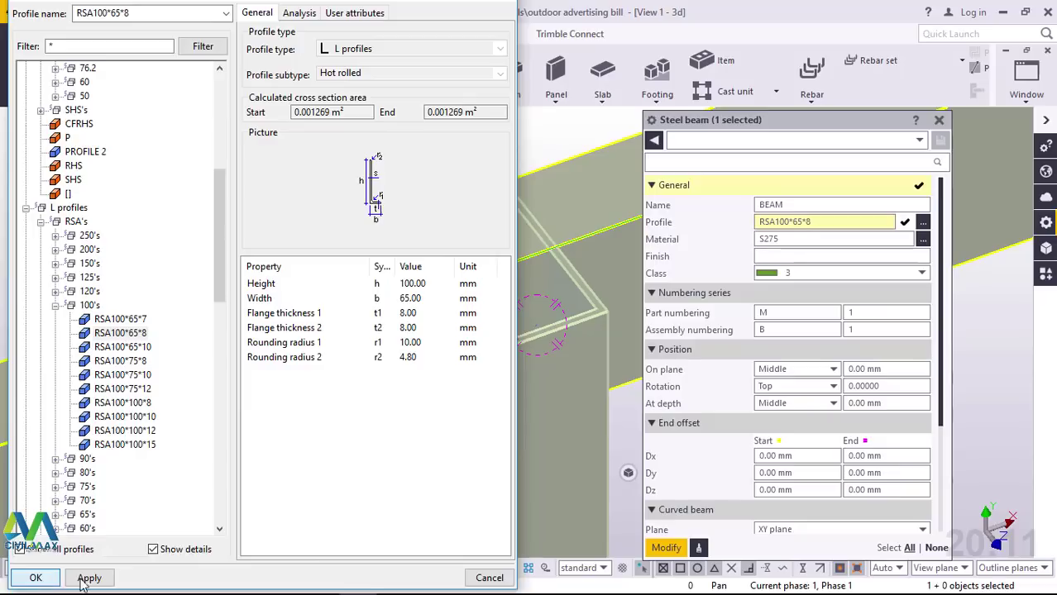
pyautogui.click(784, 327)
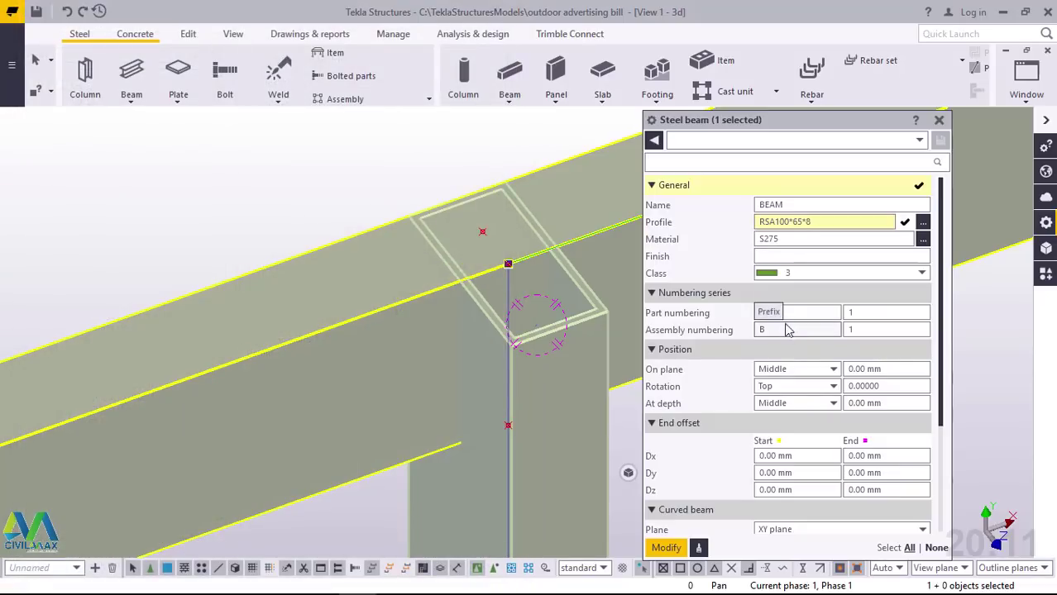
pyautogui.click(666, 548)
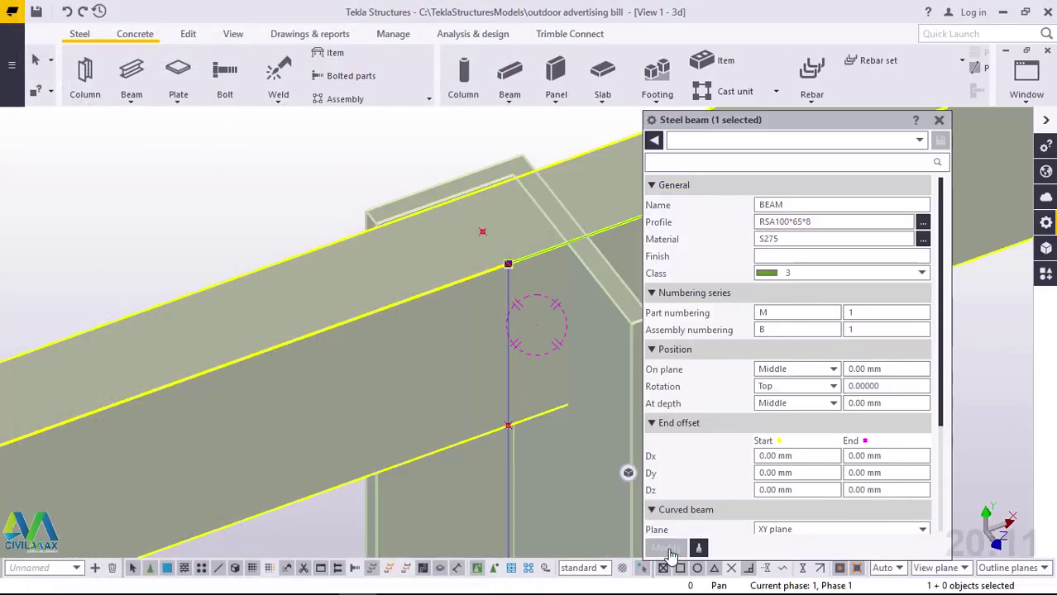
pyautogui.click(938, 121)
# Examine how the top of the vertical angle sits against the top rail and its reference points
pyautogui.scroll(-5, 477, 277)
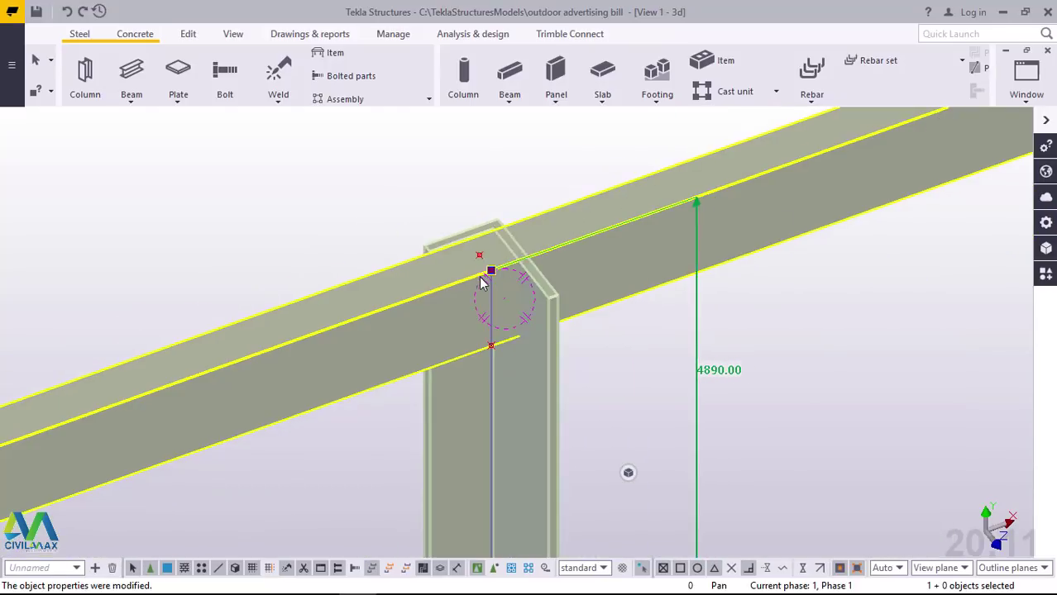
pyautogui.scroll(1, 526, 327)
pyautogui.scroll(2, 530, 334)
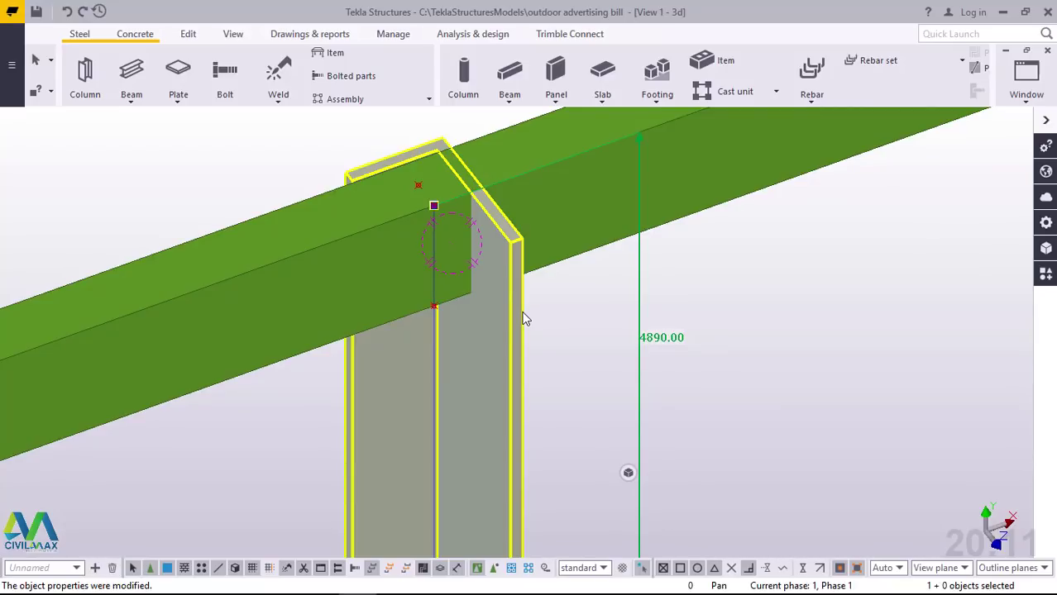
pyautogui.scroll(-6, 473, 294)
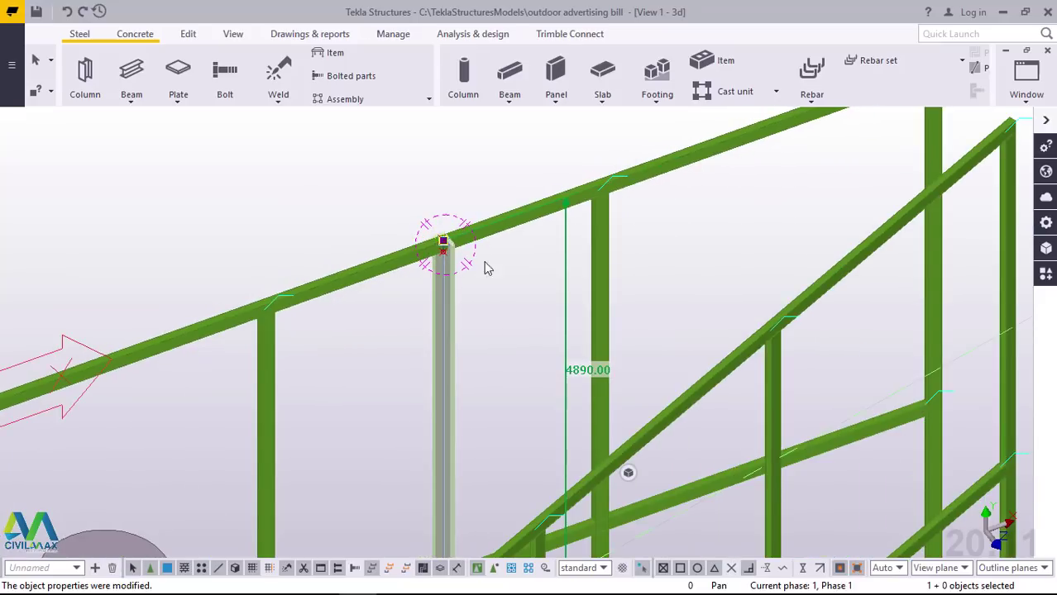
pyautogui.scroll(5, 446, 244)
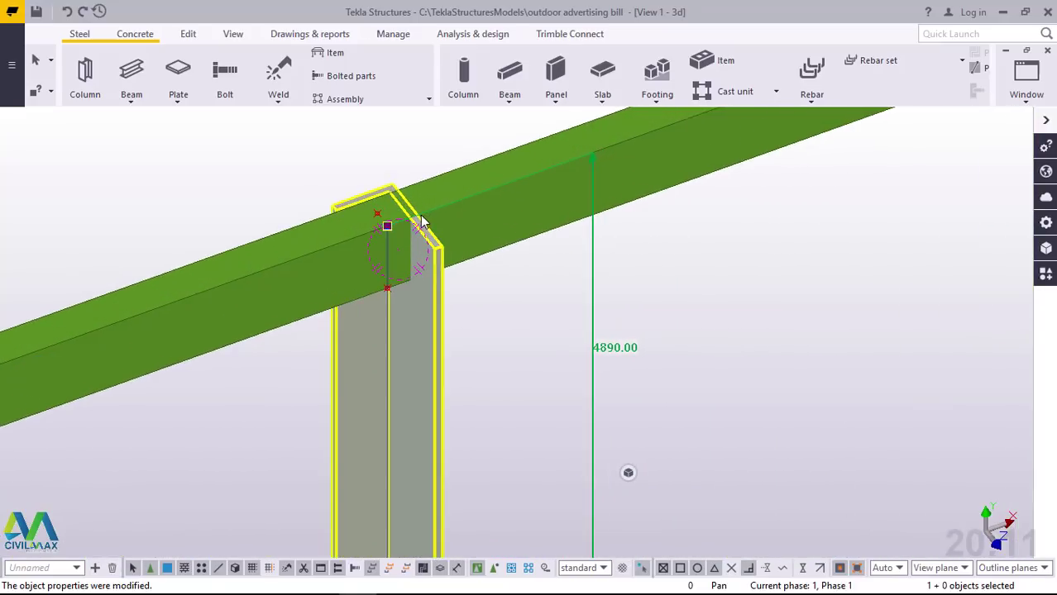
pyautogui.scroll(-2, 424, 219)
pyautogui.scroll(3, 414, 225)
pyautogui.click(391, 234)
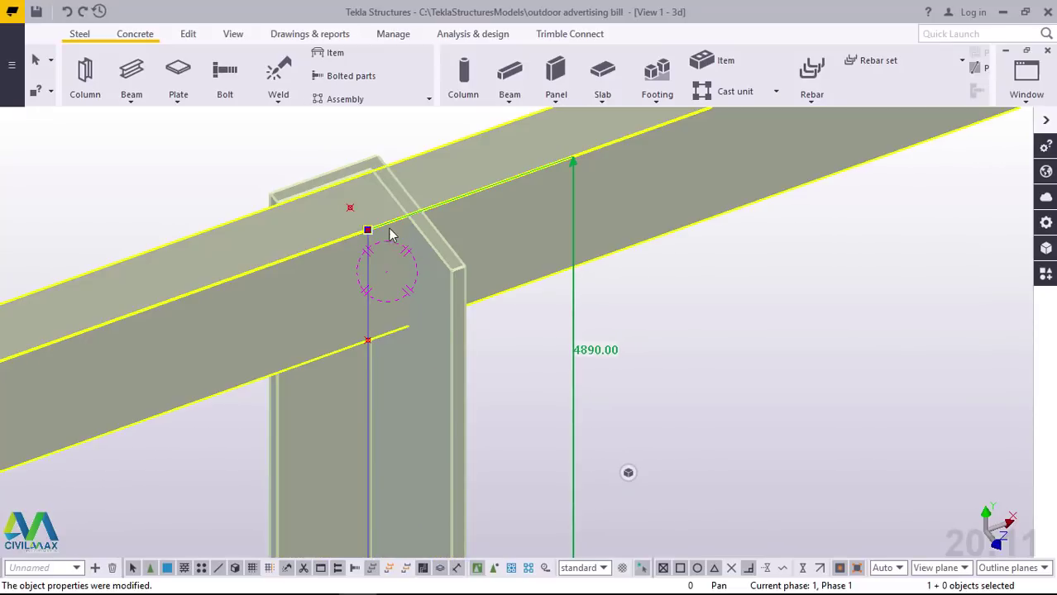
pyautogui.scroll(2, 346, 240)
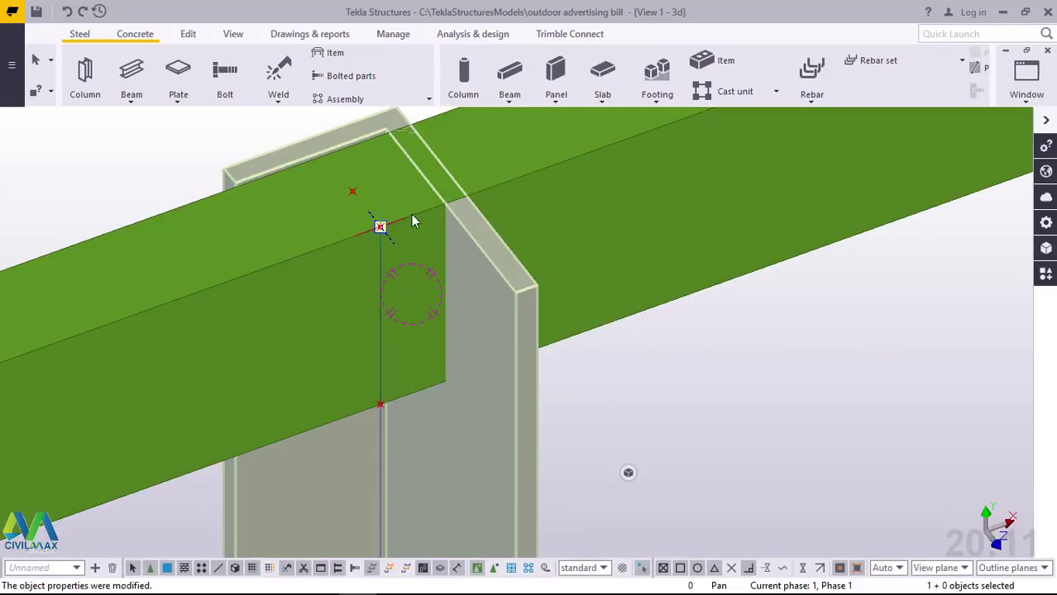
pyautogui.scroll(-2, 418, 211)
pyautogui.scroll(-5, 421, 205)
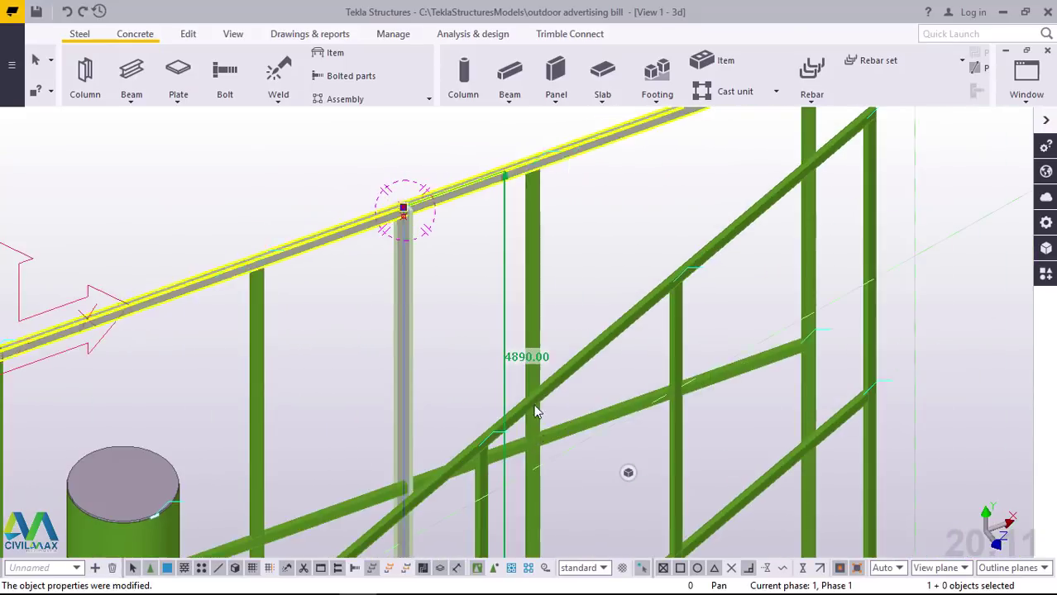
pyautogui.scroll(5, 414, 219)
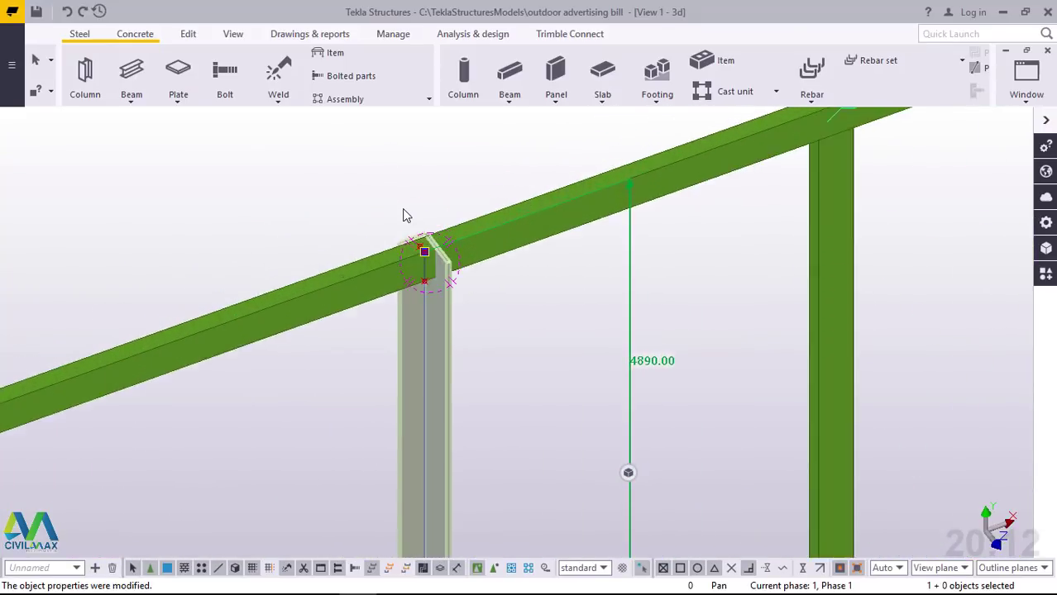
pyautogui.scroll(3, 525, 405)
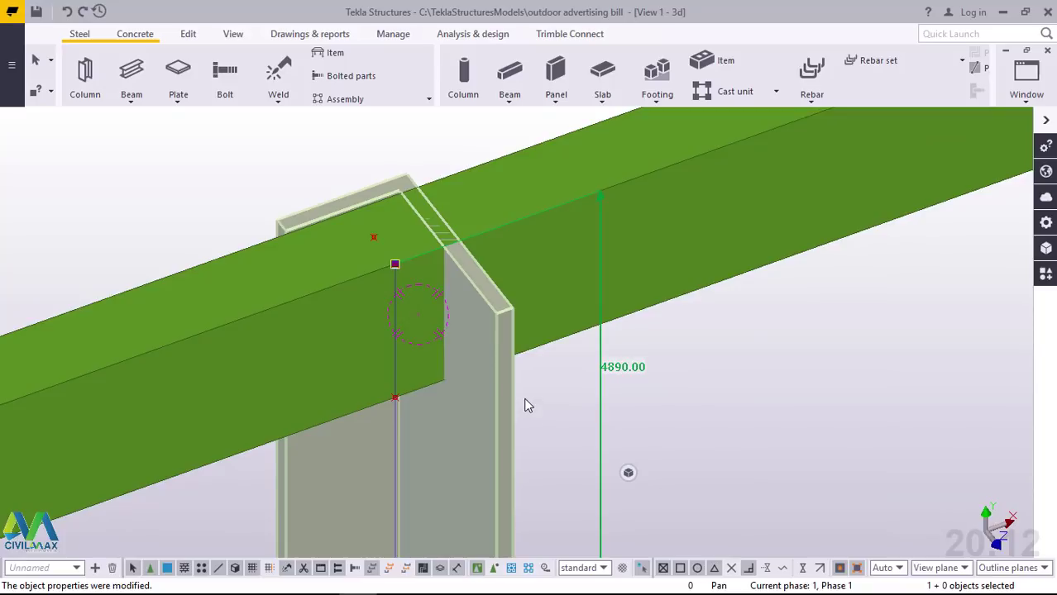
# Move the vertical angle from the midpoint of its top outer edge to the reference point on the rail's upper front edge
pyautogui.rightClick(184, 152)
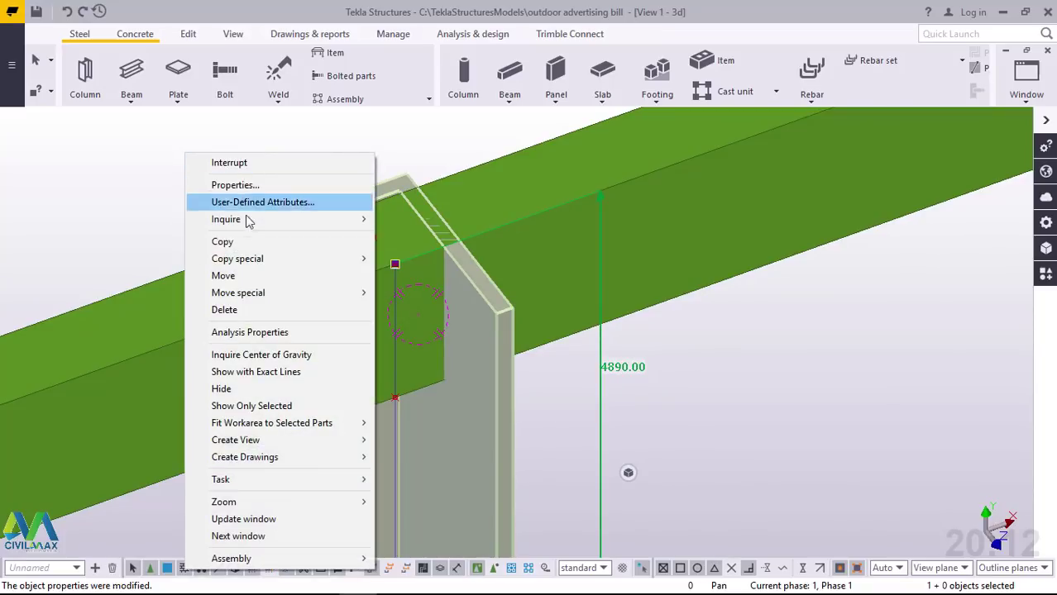
pyautogui.click(238, 279)
pyautogui.scroll(3, 344, 184)
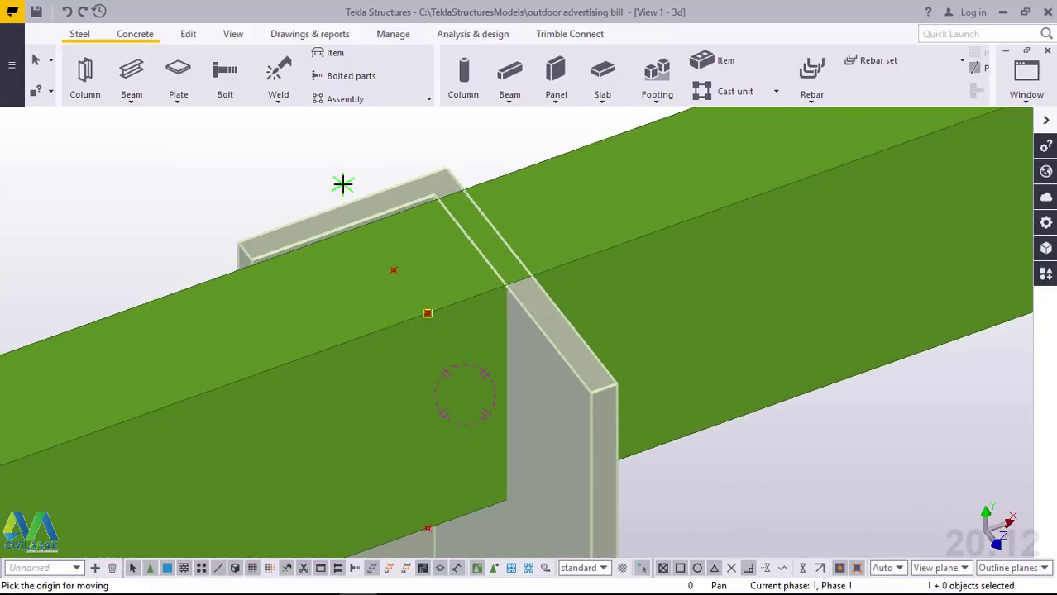
pyautogui.click(343, 208)
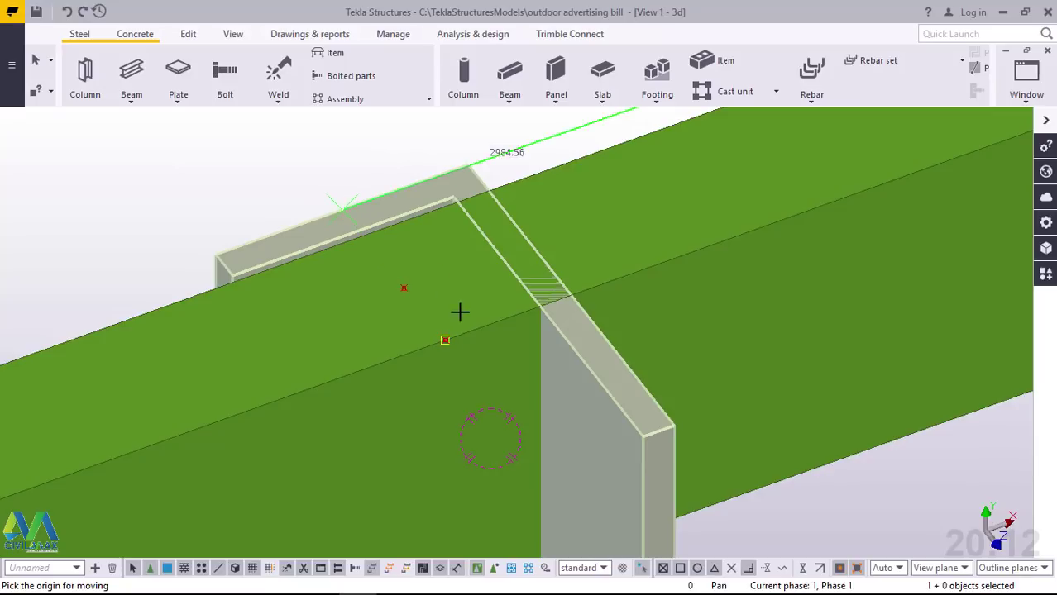
pyautogui.click(446, 339)
pyautogui.click(446, 340)
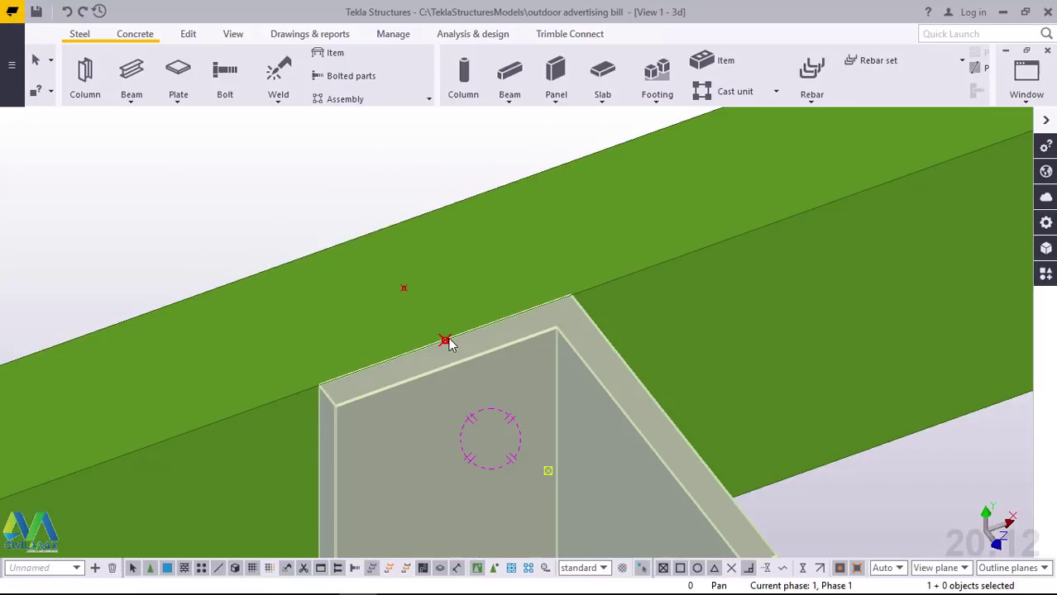
pyautogui.click(255, 186)
# Try setting the rotation of the vertical angle to Back
pyautogui.scroll(-10, 330, 180)
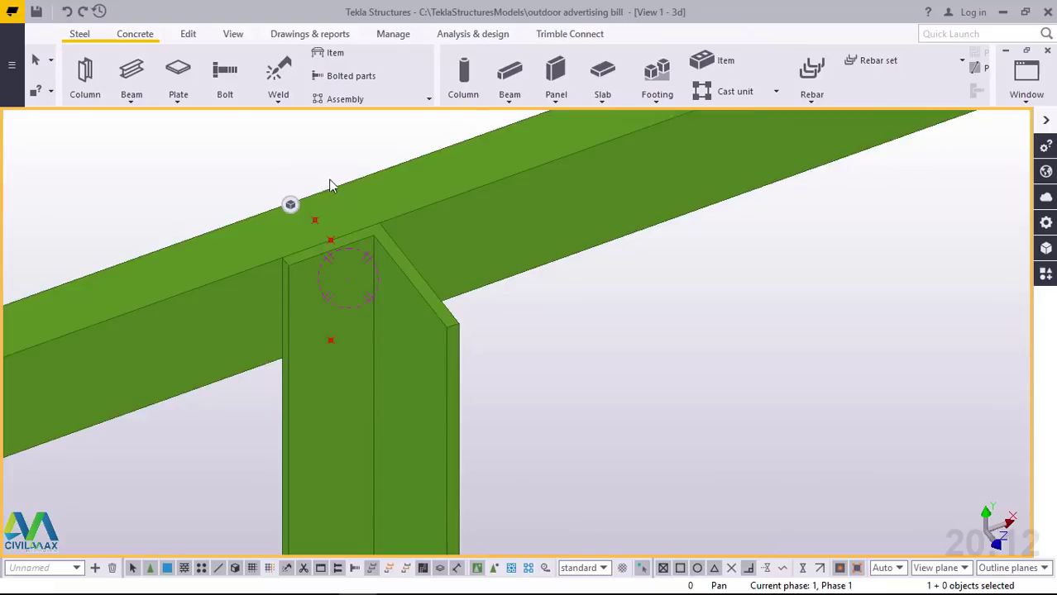
pyautogui.scroll(5, 343, 228)
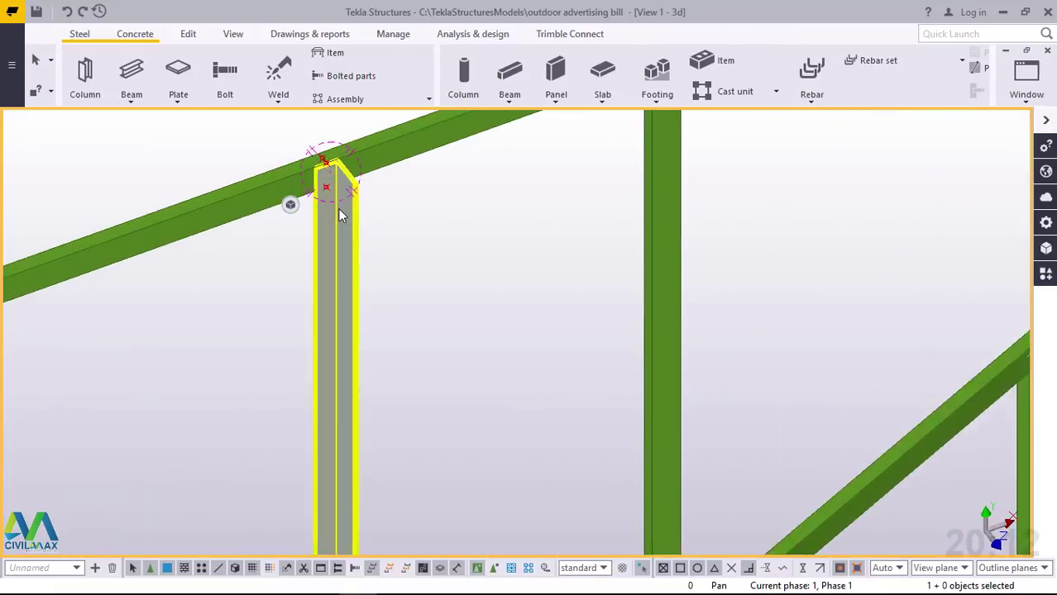
pyautogui.doubleClick(344, 216)
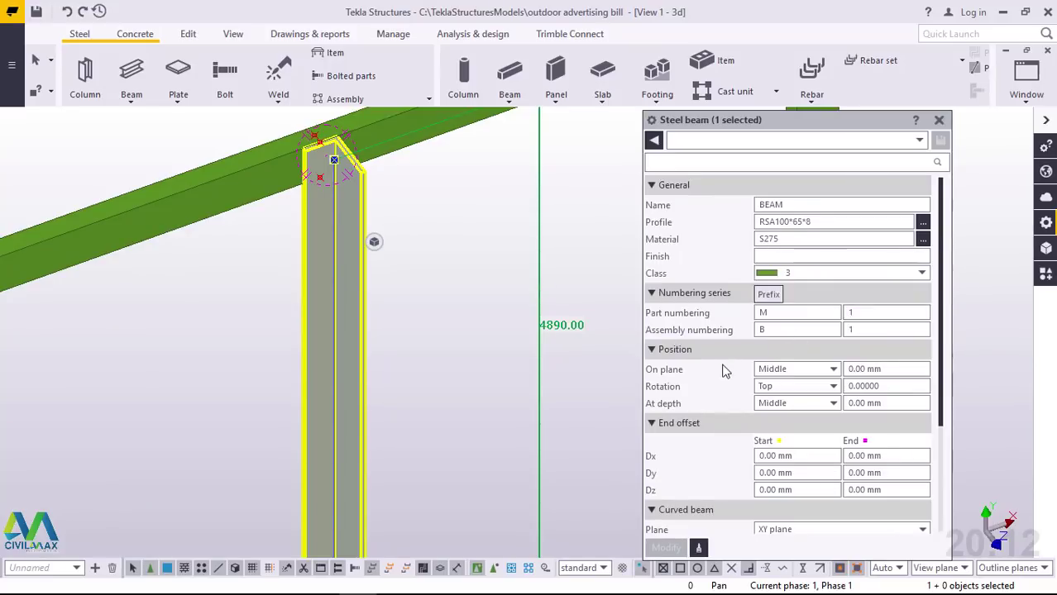
pyautogui.click(819, 388)
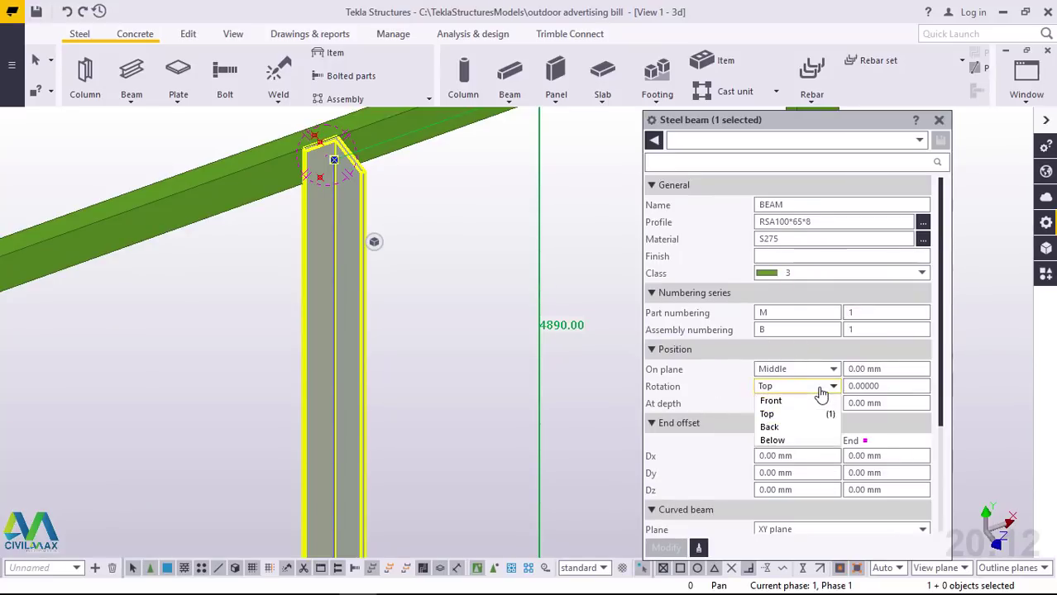
pyautogui.click(788, 427)
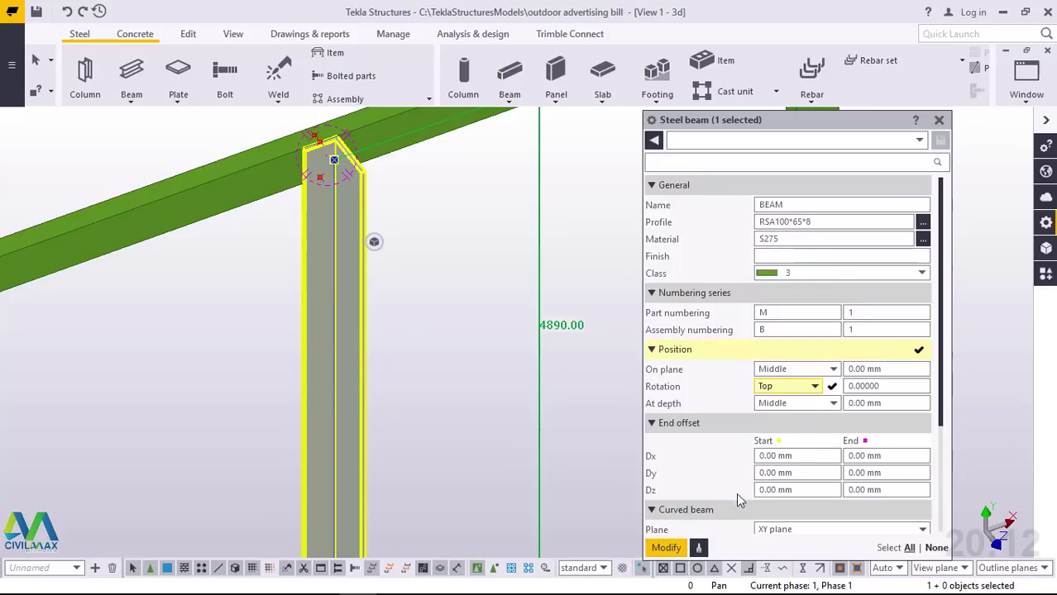
pyautogui.click(666, 549)
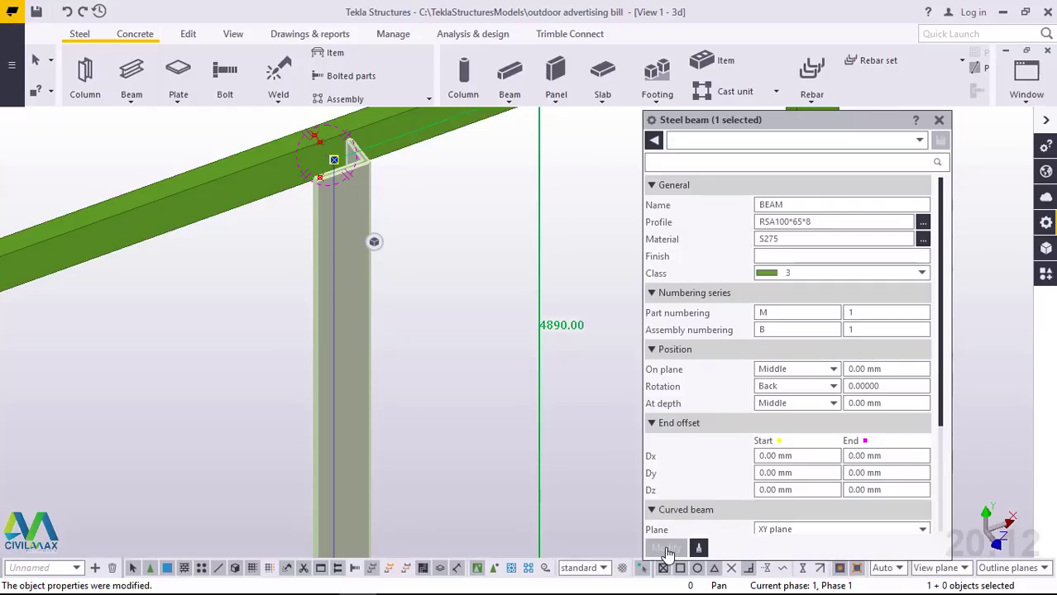
pyautogui.click(938, 121)
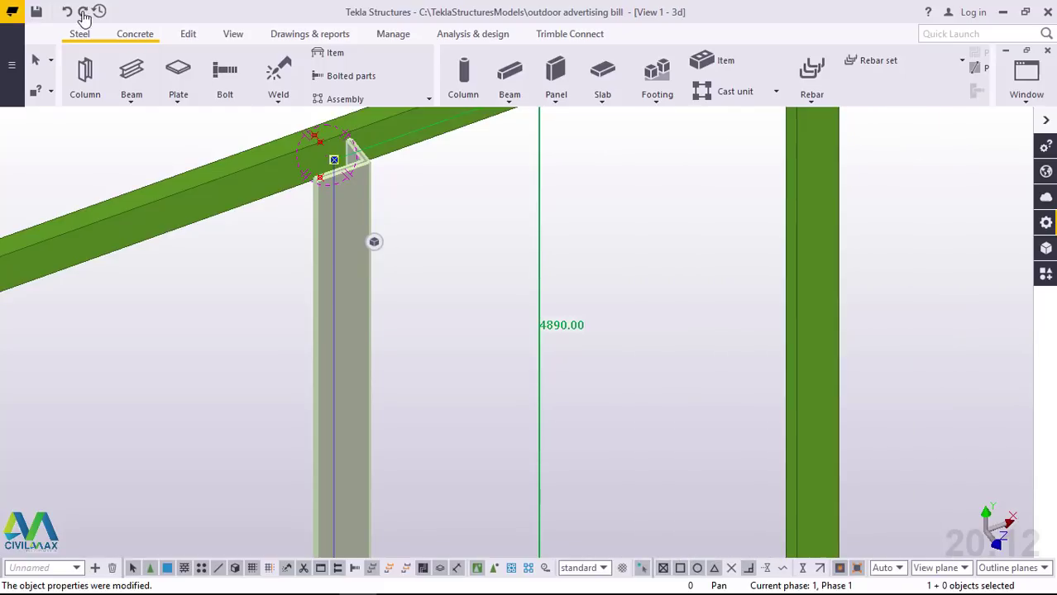
# Examine how the top of the vertical angle sits against the top rail and where it stands within the sign frame
pyautogui.scroll(3, 325, 168)
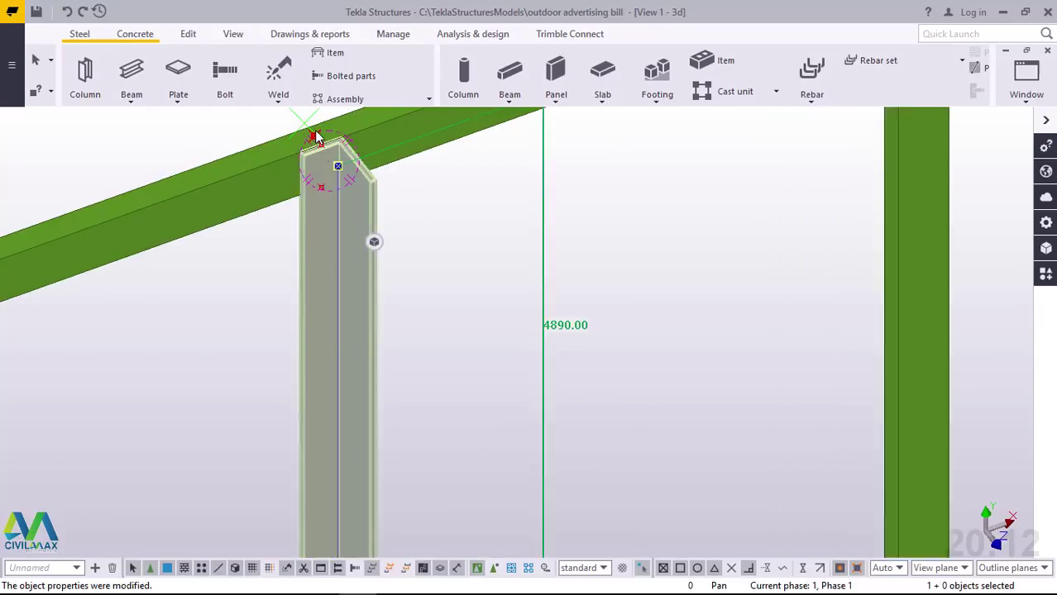
pyautogui.scroll(-6, 341, 182)
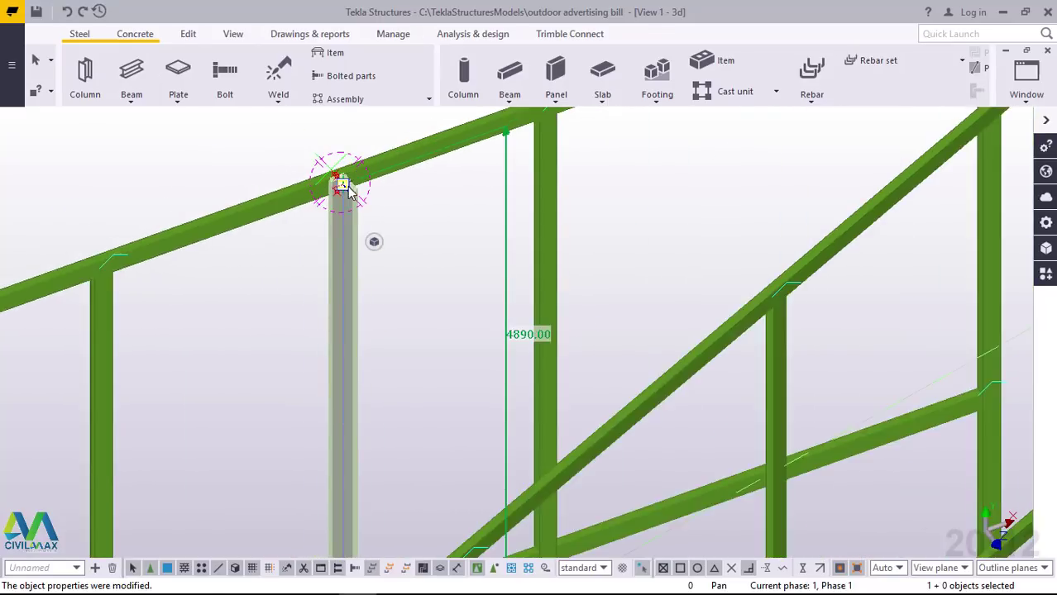
pyautogui.scroll(-2, 381, 184)
pyautogui.scroll(6, 390, 274)
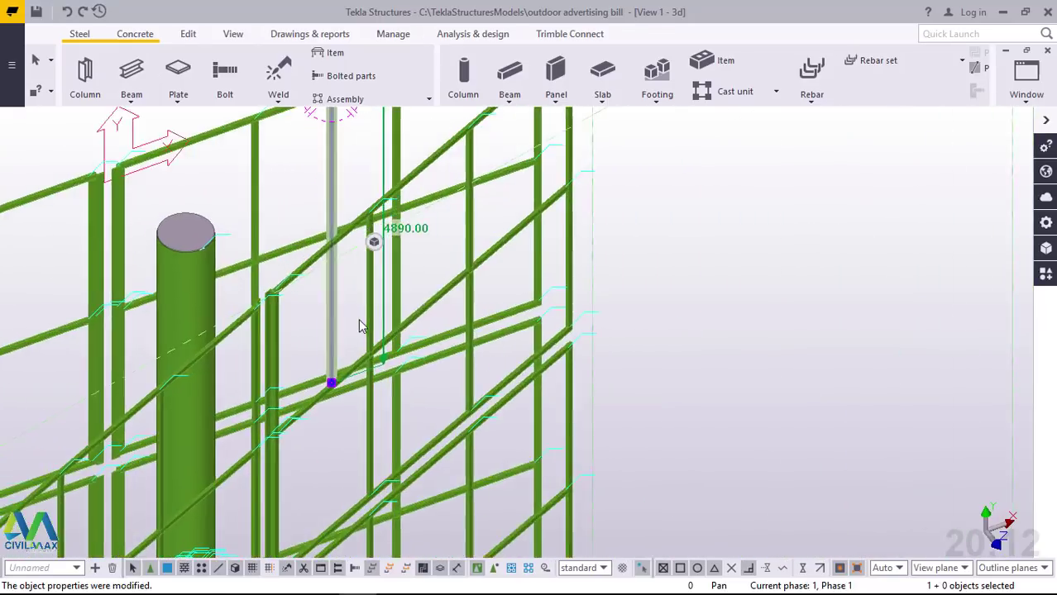
pyautogui.scroll(2, 358, 318)
pyautogui.scroll(-4, 414, 301)
pyautogui.scroll(-3, 423, 289)
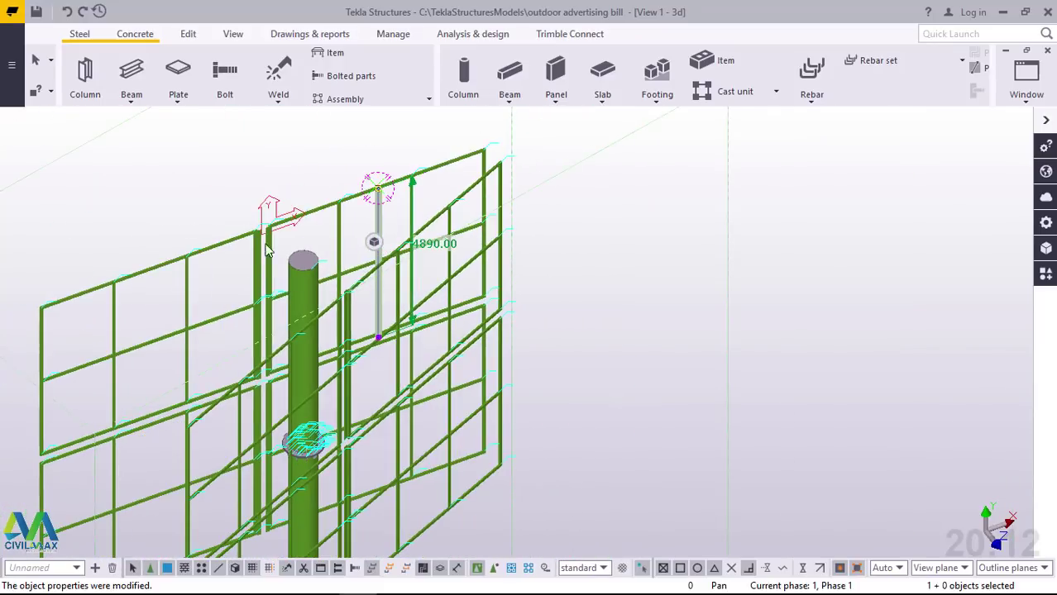
pyautogui.scroll(5, 447, 152)
pyautogui.scroll(8, 460, 150)
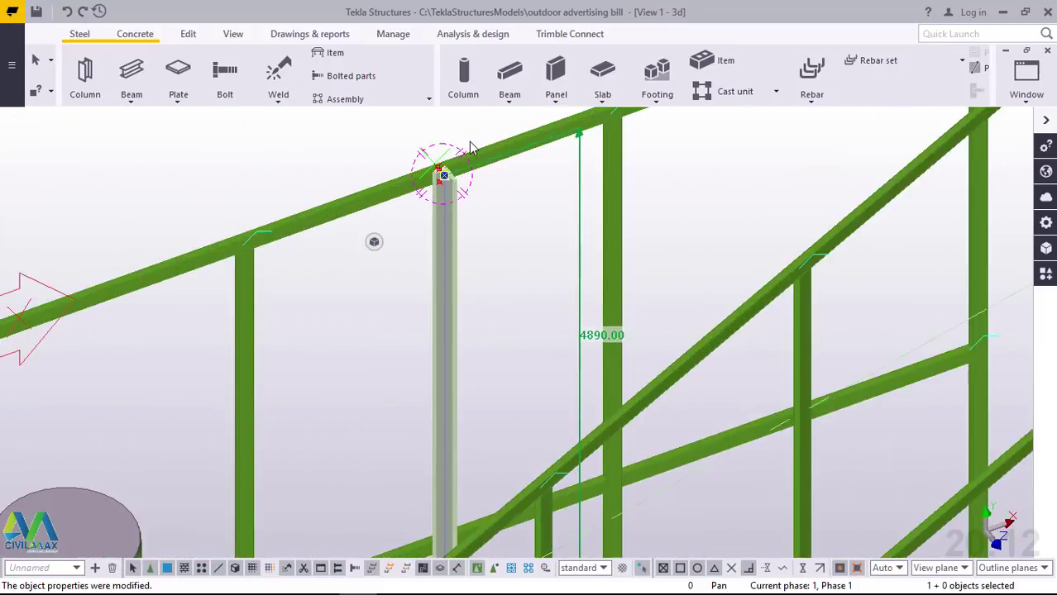
pyautogui.scroll(-5, 455, 194)
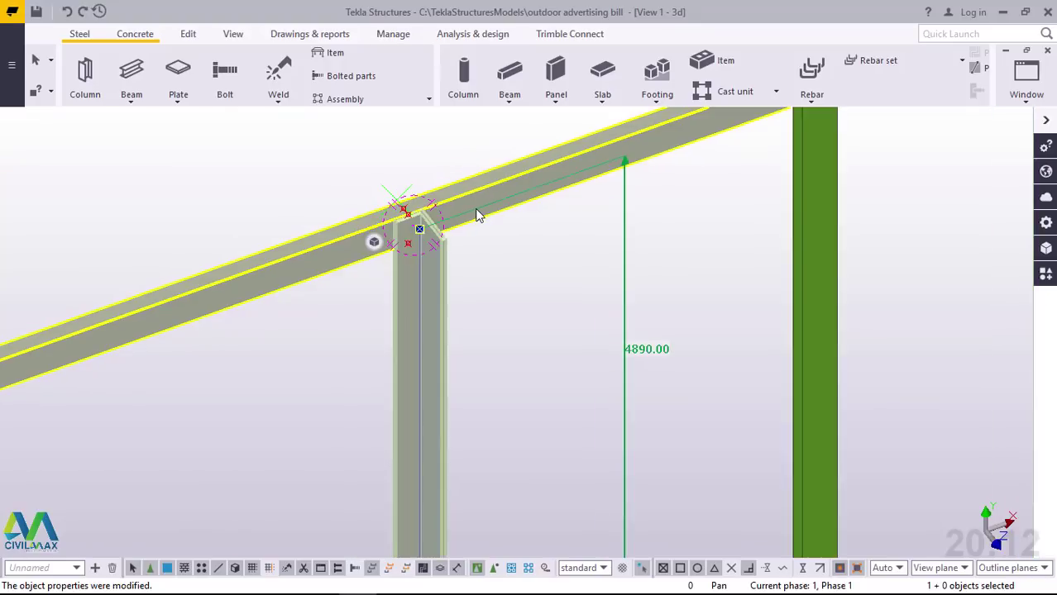
pyautogui.scroll(-4, 532, 215)
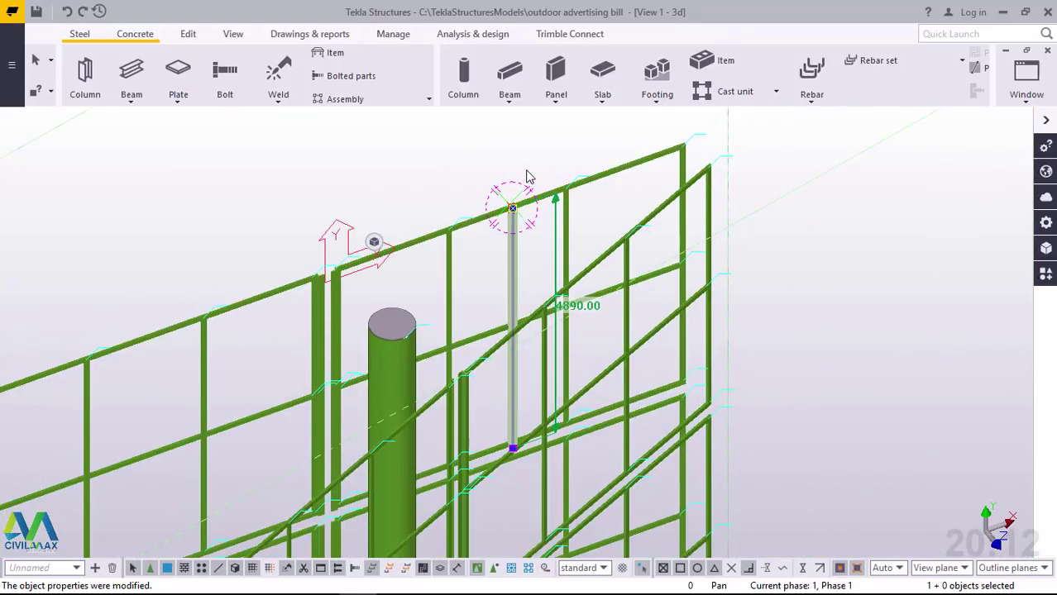
# Copy the vertical angle to the adjoining upper sign frame, using the midpoints at the tops of the matching intermediate posts as origin and destination
pyautogui.rightClick(393, 167)
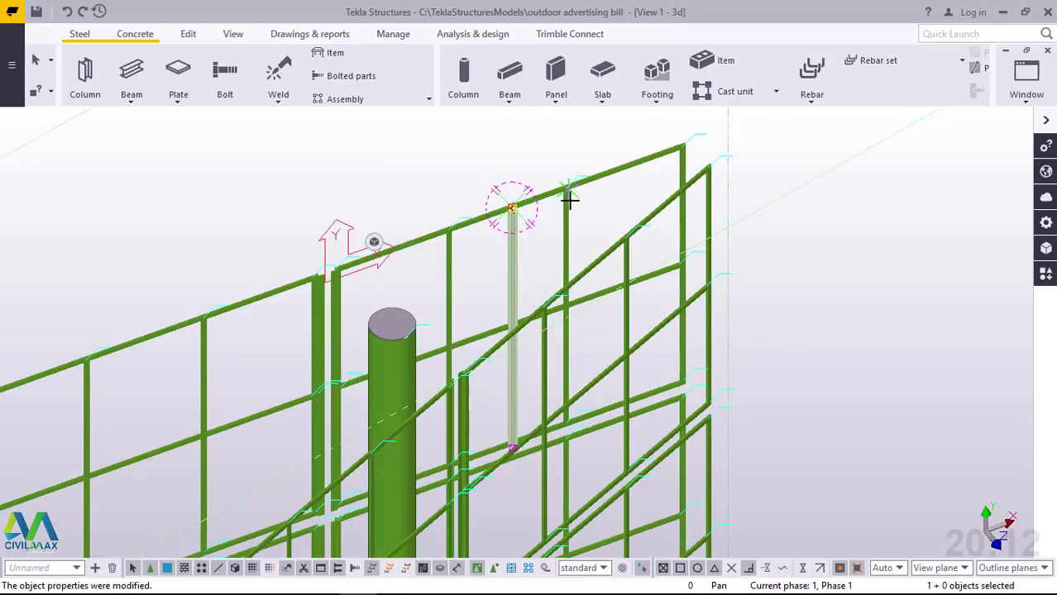
pyautogui.scroll(5, 579, 199)
pyautogui.hotkey('ctrl', 'c')
pyautogui.scroll(5, 563, 165)
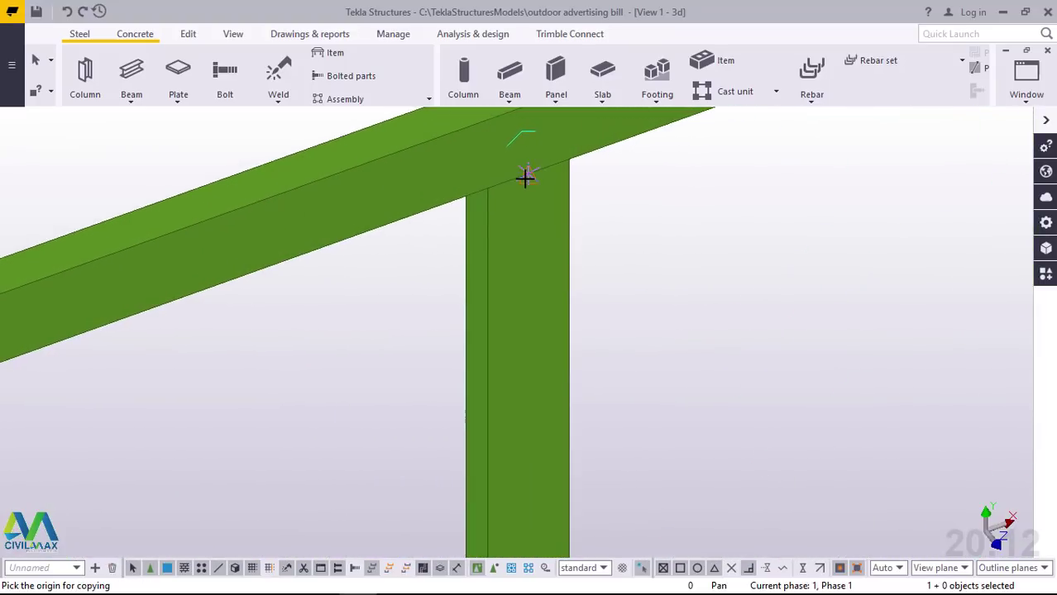
pyautogui.click(599, 167)
pyautogui.scroll(-5, 596, 169)
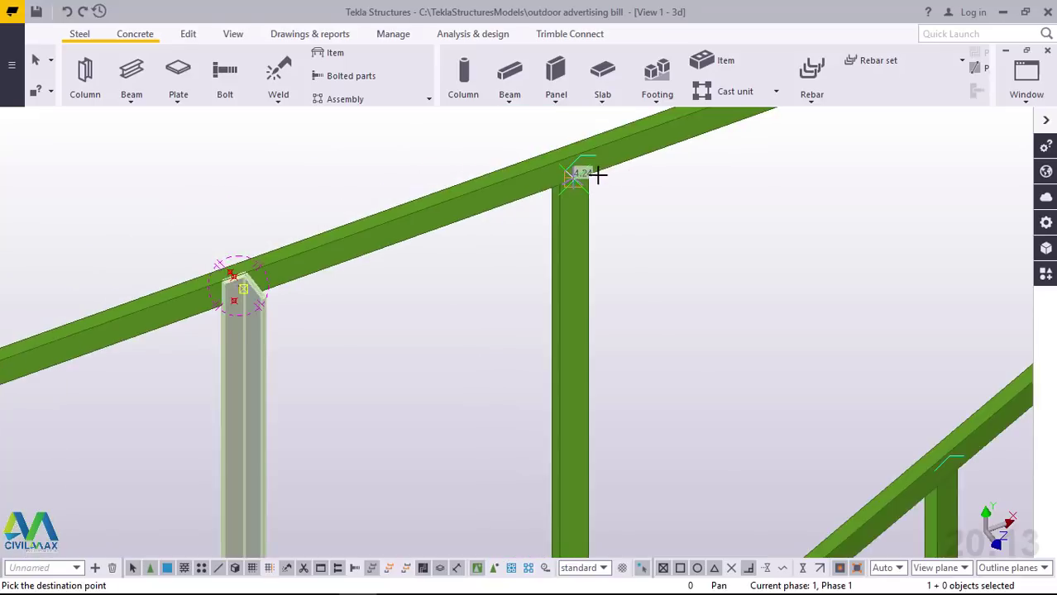
pyautogui.scroll(-3, 229, 349)
pyautogui.scroll(2, 293, 330)
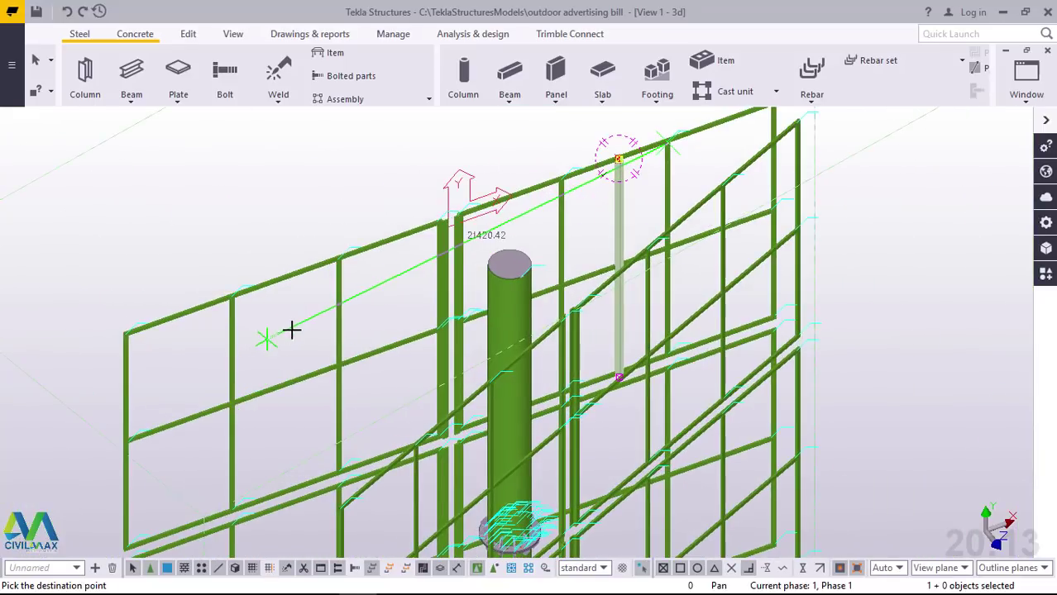
pyautogui.scroll(5, 345, 229)
pyautogui.scroll(6, 345, 229)
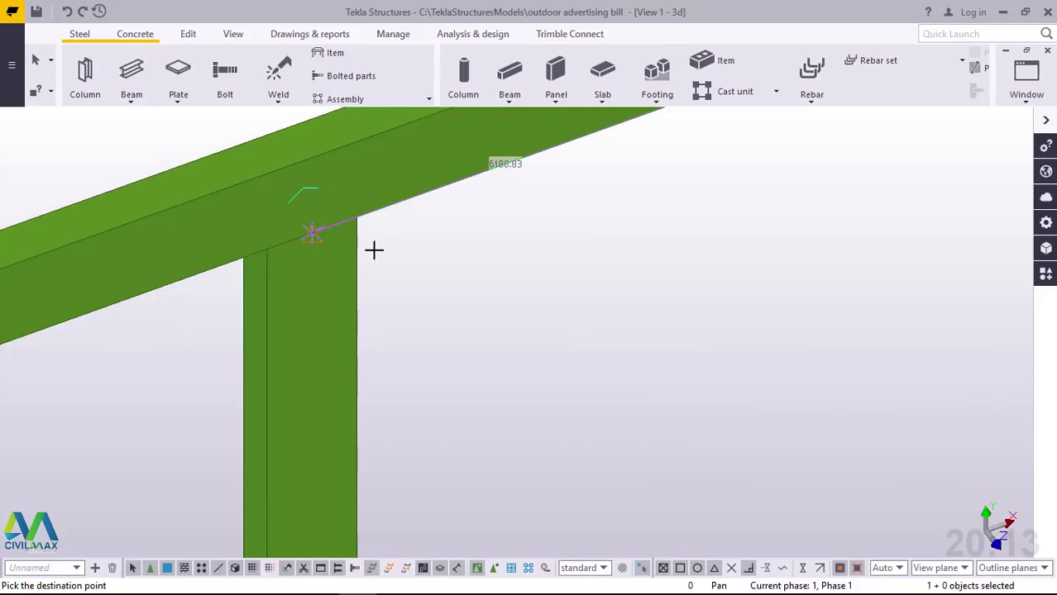
pyautogui.rightClick(462, 252)
pyautogui.click(476, 261)
# Copy both upper vertical angles down to the lower sign frames, from the inner end angle's top edge midpoint to the matching point below
pyautogui.scroll(-5, 452, 285)
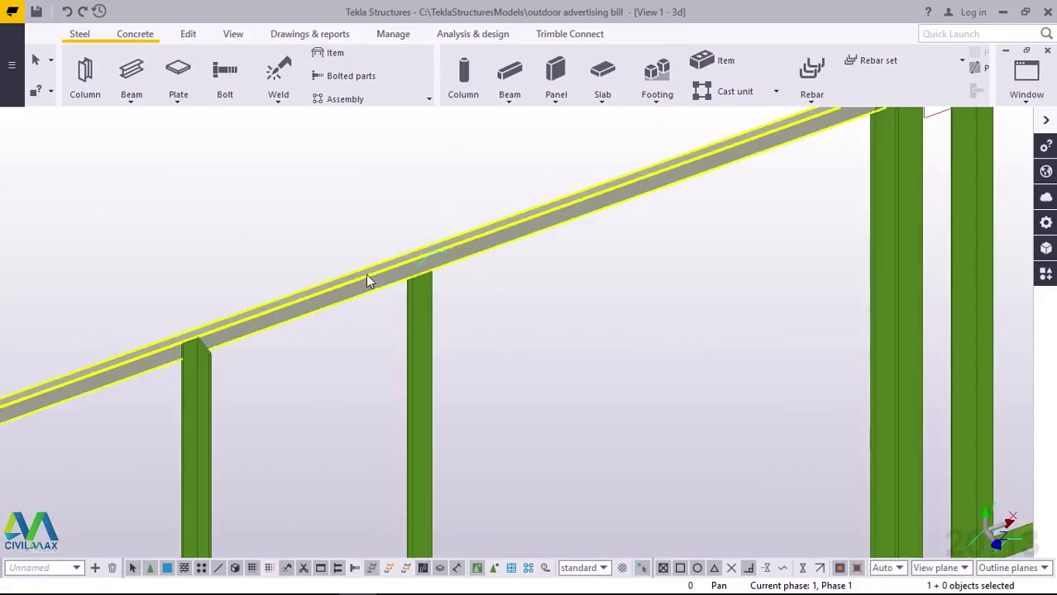
pyautogui.scroll(-9, 366, 275)
pyautogui.scroll(2, 516, 221)
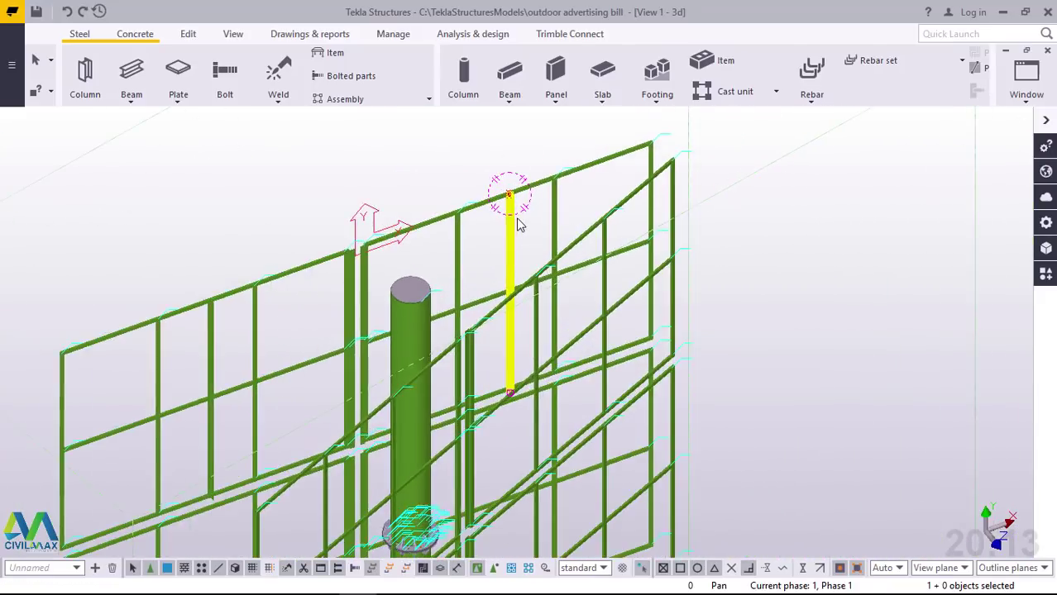
pyautogui.scroll(2, 521, 219)
pyautogui.scroll(-3, 531, 216)
pyautogui.scroll(4, 529, 217)
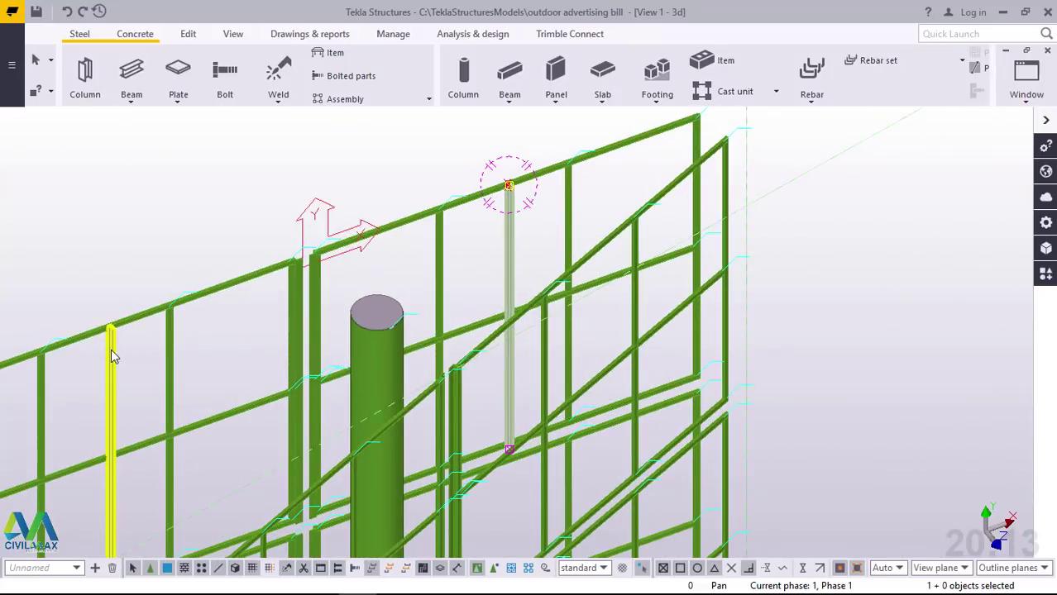
pyautogui.rightClick(159, 193)
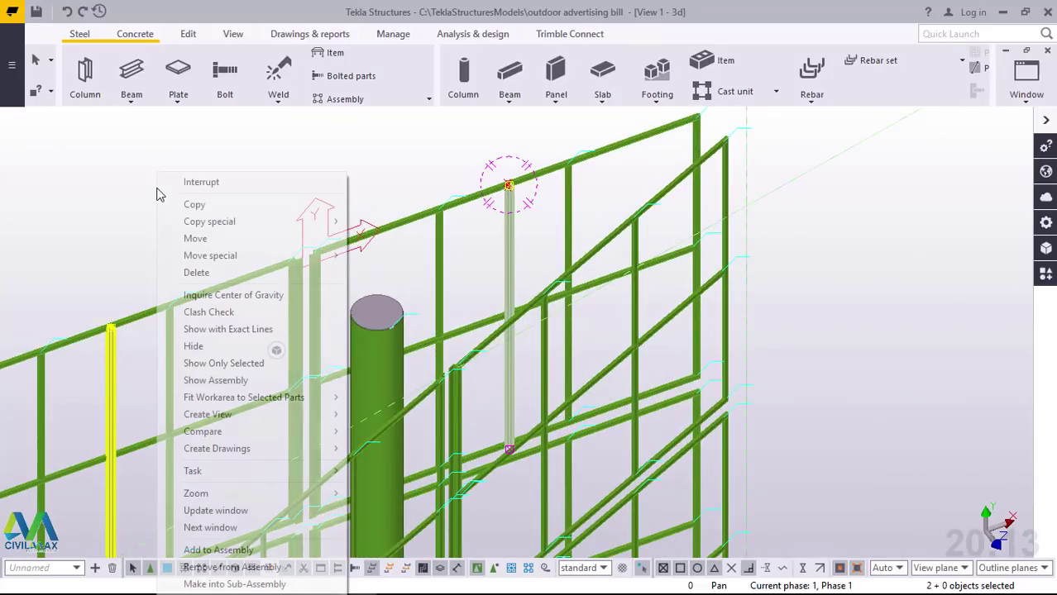
pyautogui.click(217, 211)
pyautogui.scroll(5, 313, 251)
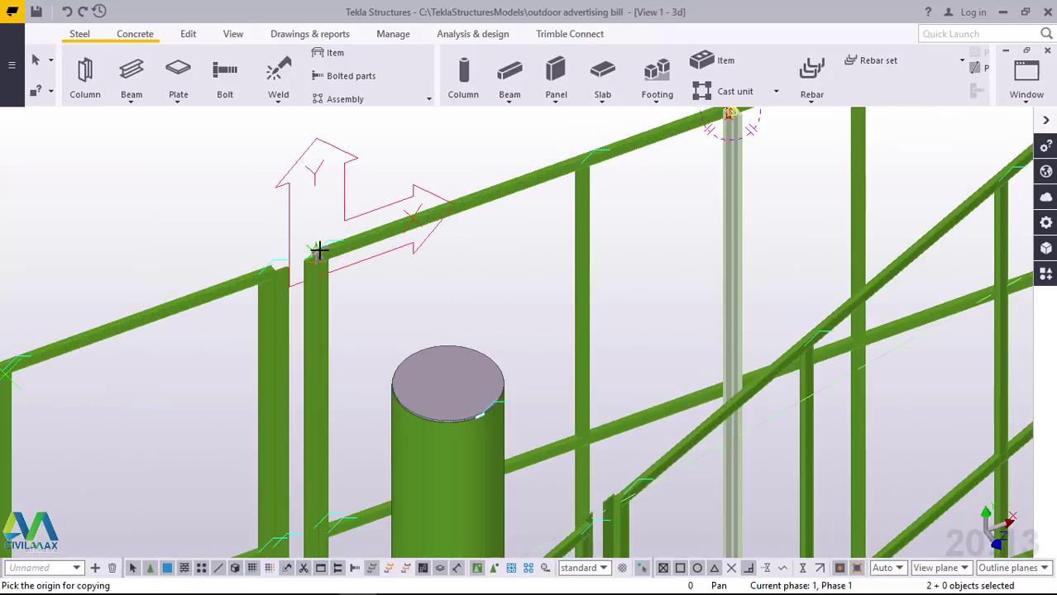
pyautogui.scroll(8, 311, 256)
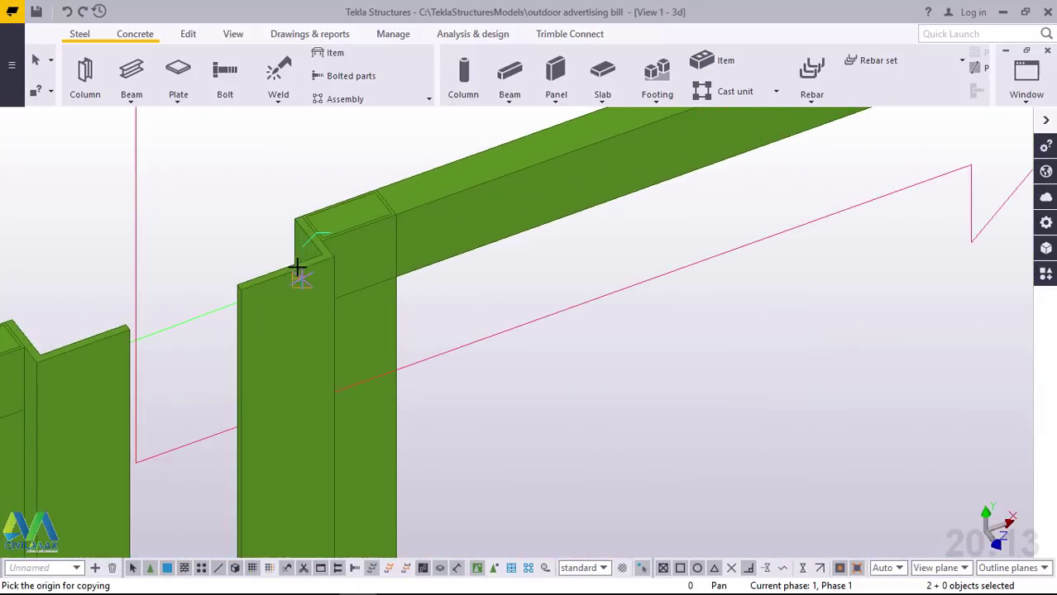
pyautogui.scroll(3, 292, 273)
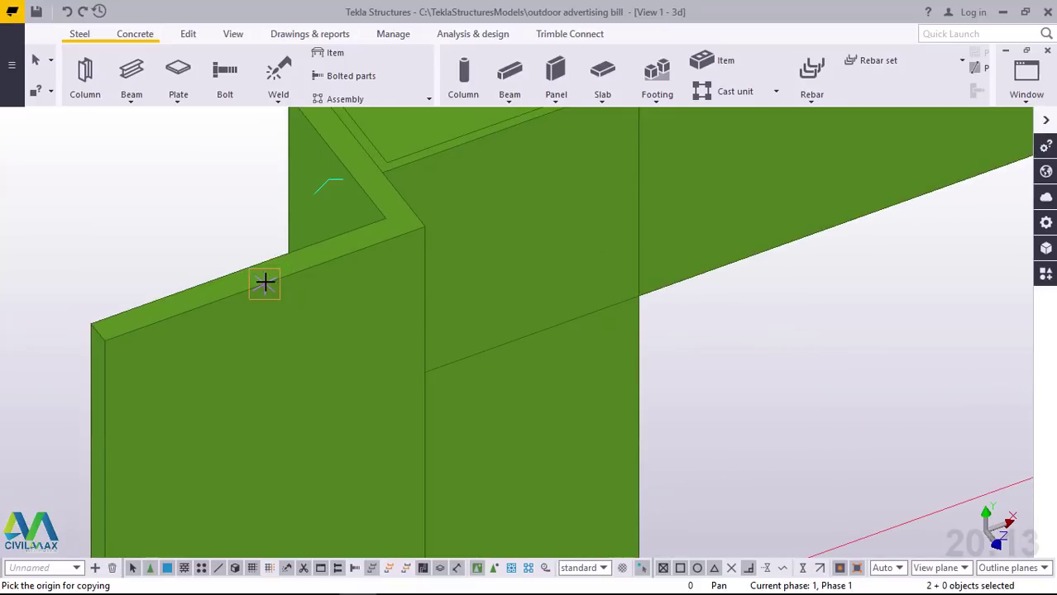
pyautogui.scroll(-10, 285, 229)
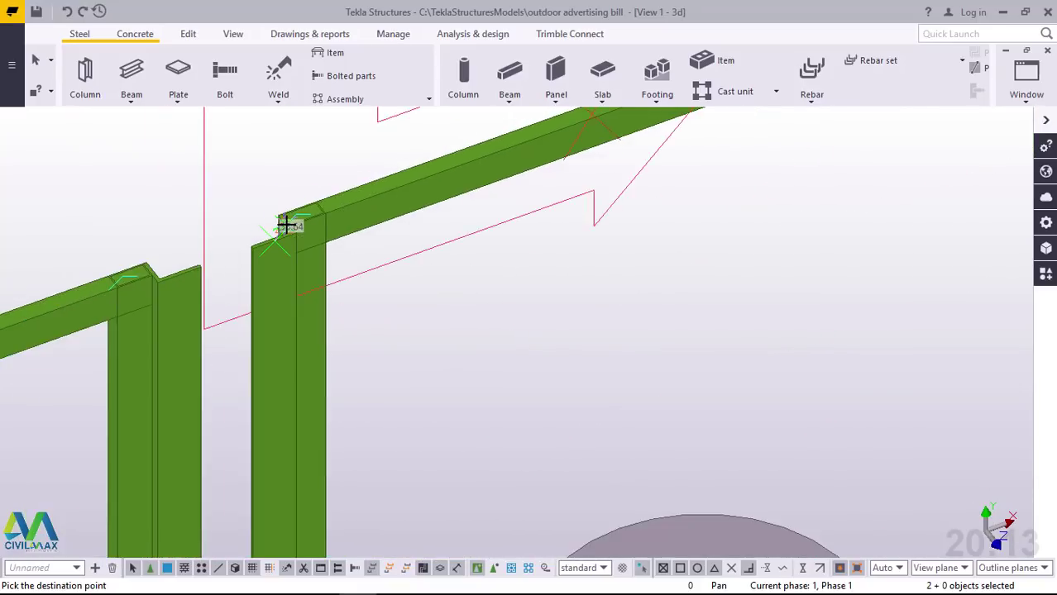
pyautogui.scroll(-5, 310, 232)
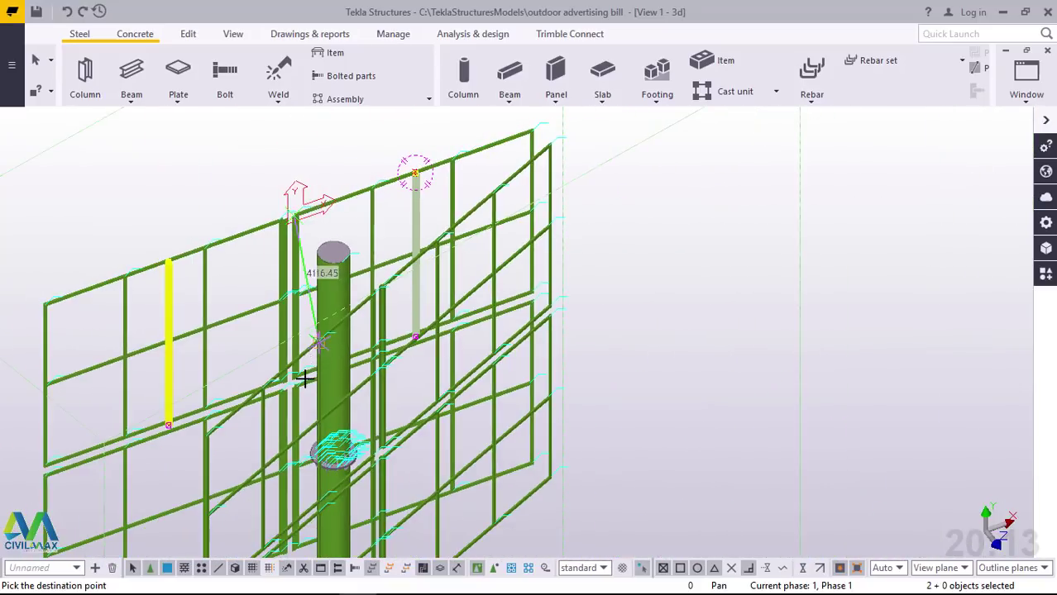
pyautogui.scroll(8, 276, 406)
pyautogui.scroll(8, 265, 411)
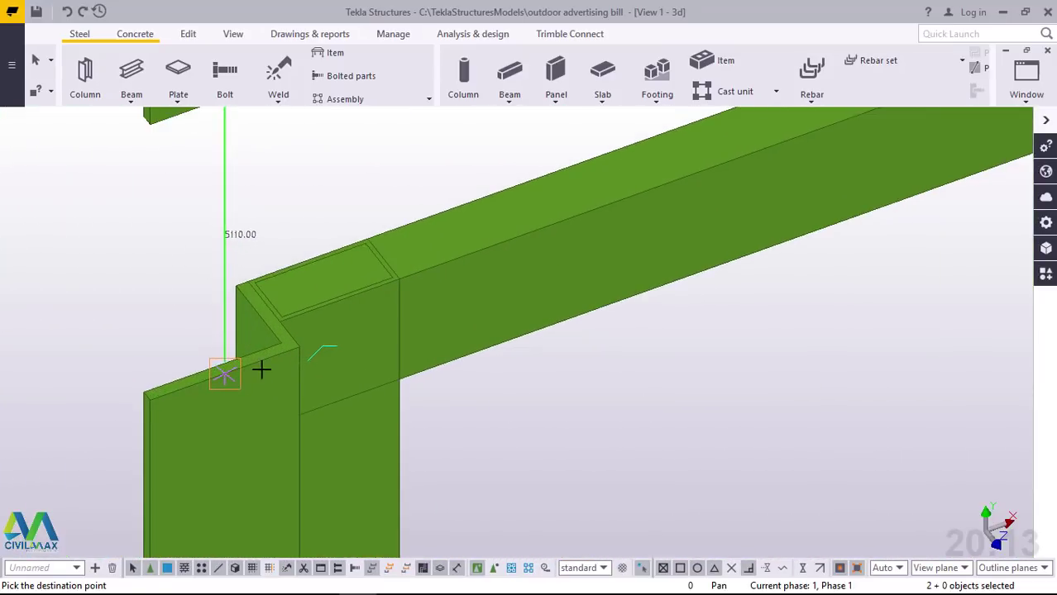
pyautogui.scroll(8, 240, 373)
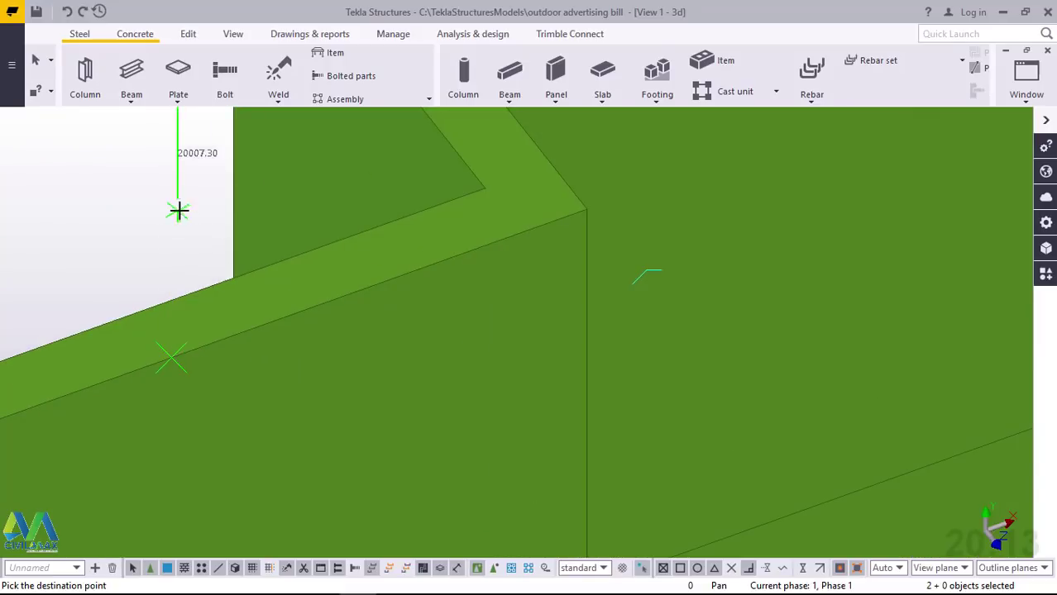
pyautogui.rightClick(178, 211)
pyautogui.click(206, 221)
pyautogui.scroll(-5, 362, 286)
pyautogui.scroll(-10, 436, 293)
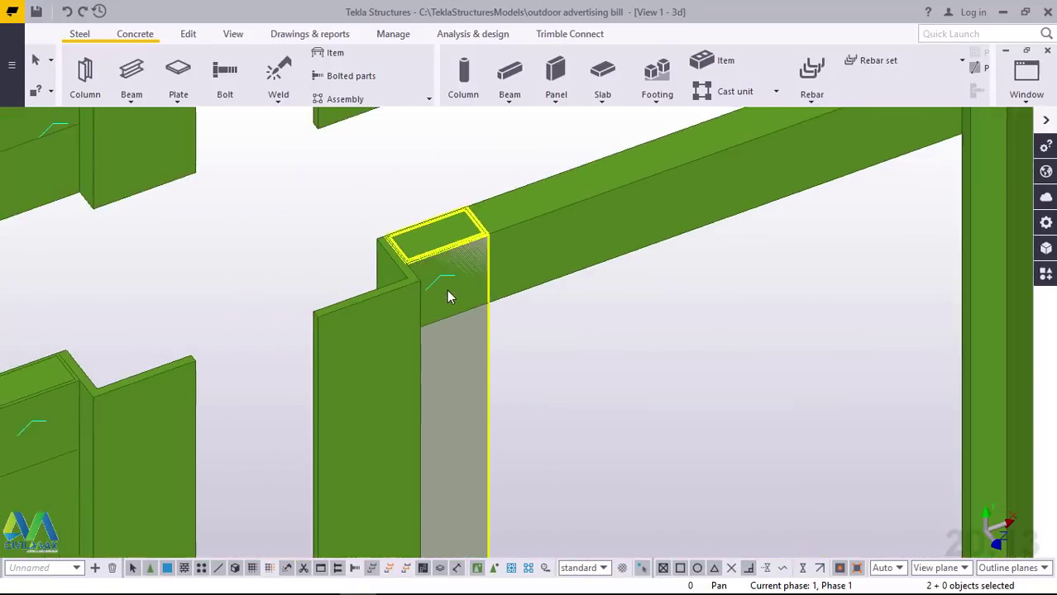
# Add the two lower vertical angles to the selection of the two upper ones and switch to the Plan +16000 view
pyautogui.scroll(6, 636, 224)
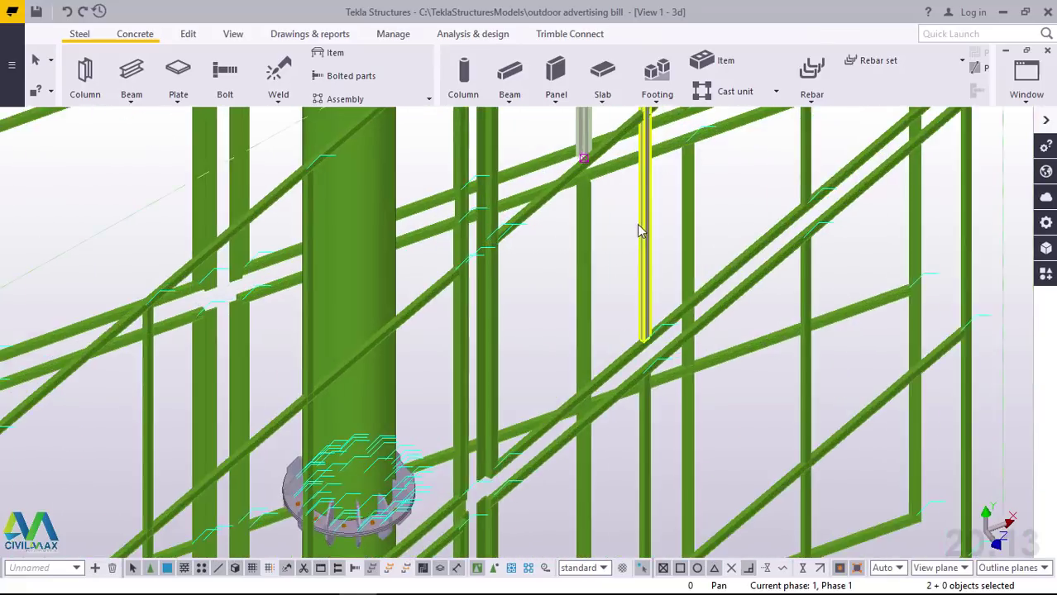
pyautogui.scroll(-4, 568, 243)
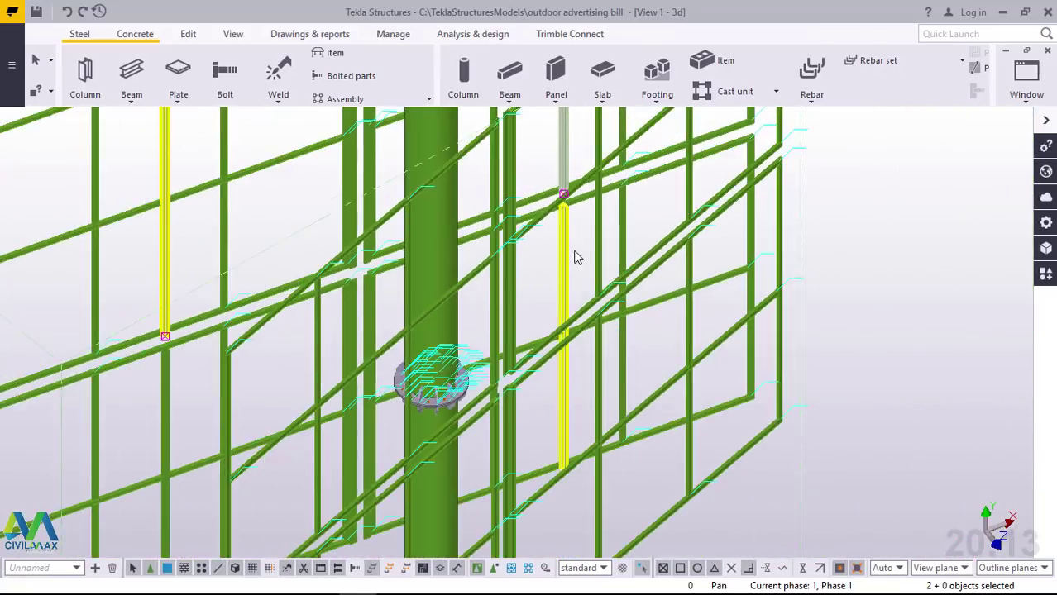
pyautogui.scroll(2, 589, 273)
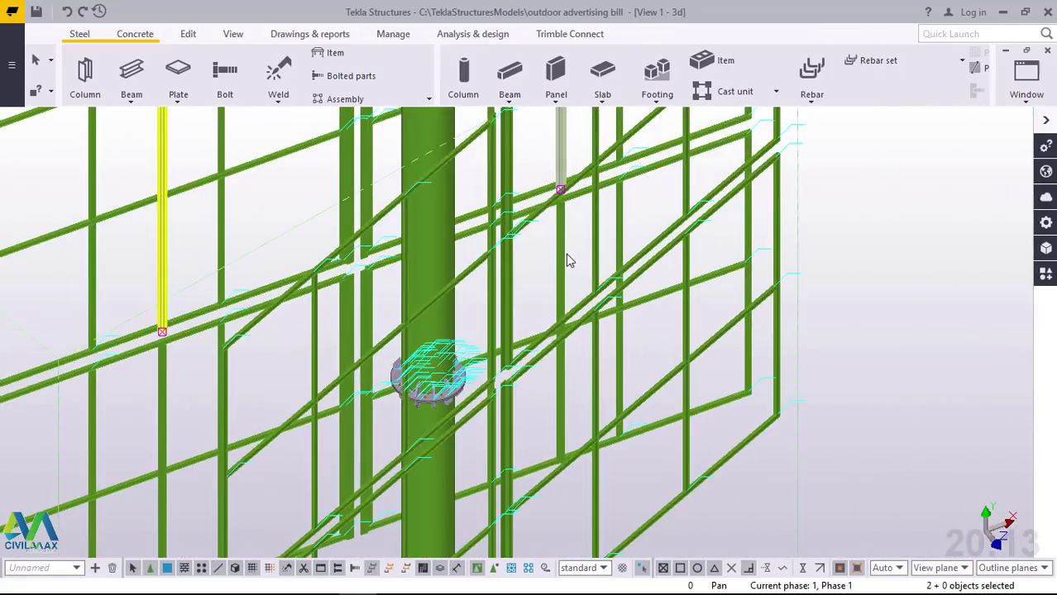
pyautogui.keyDown('shift'); pyautogui.click(163, 393); pyautogui.keyUp('shift')
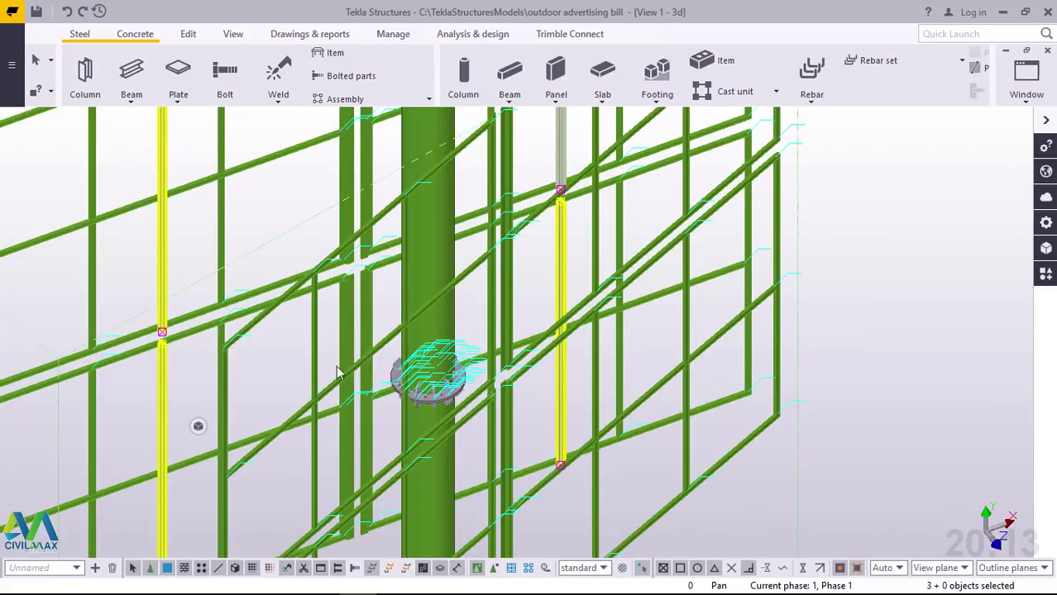
pyautogui.scroll(-1, 864, 252)
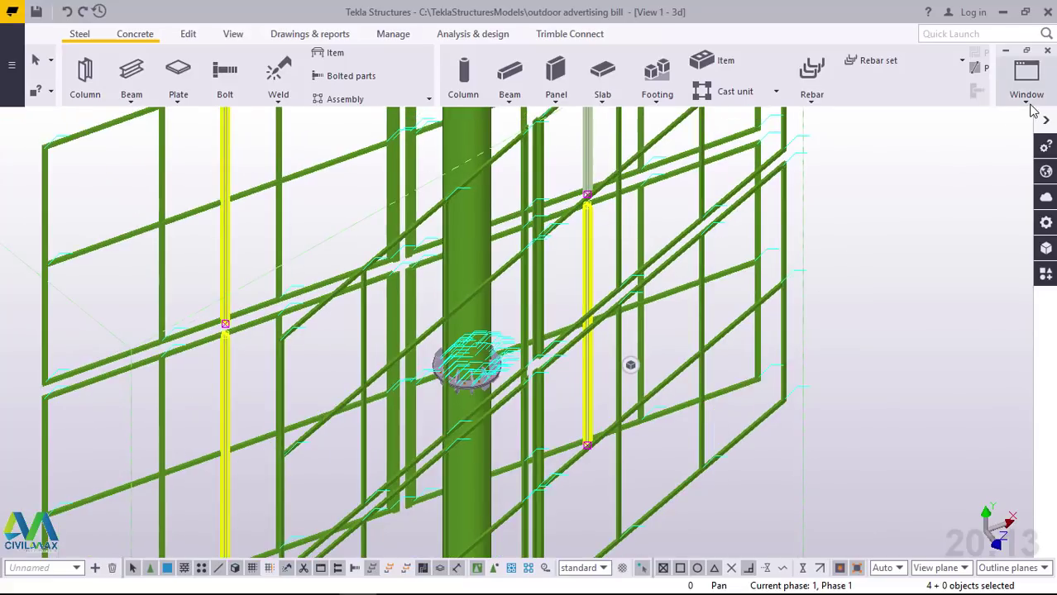
pyautogui.click(1027, 91)
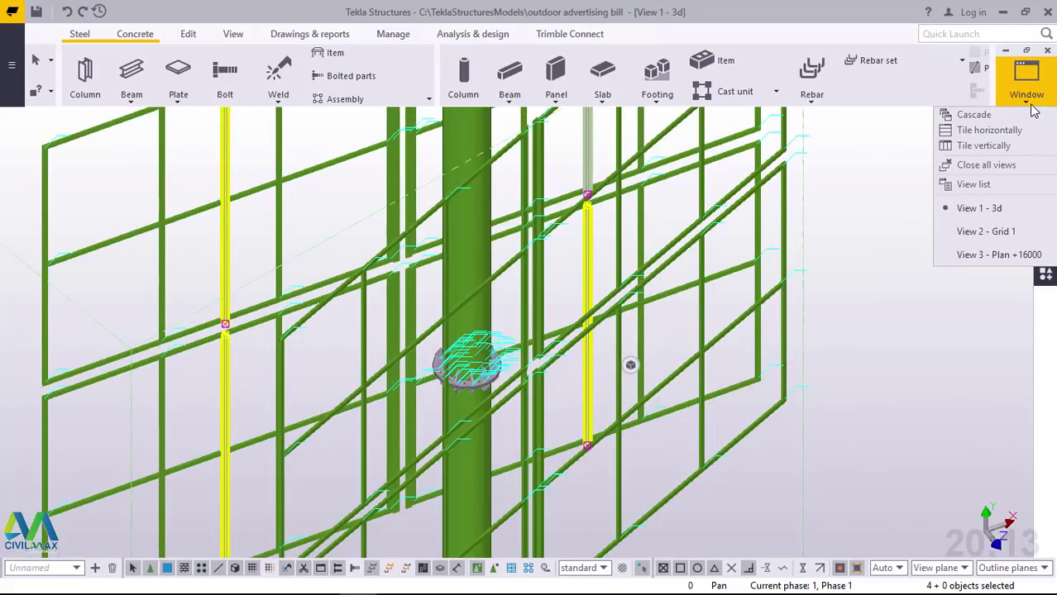
pyautogui.click(1016, 257)
pyautogui.scroll(-5, 453, 281)
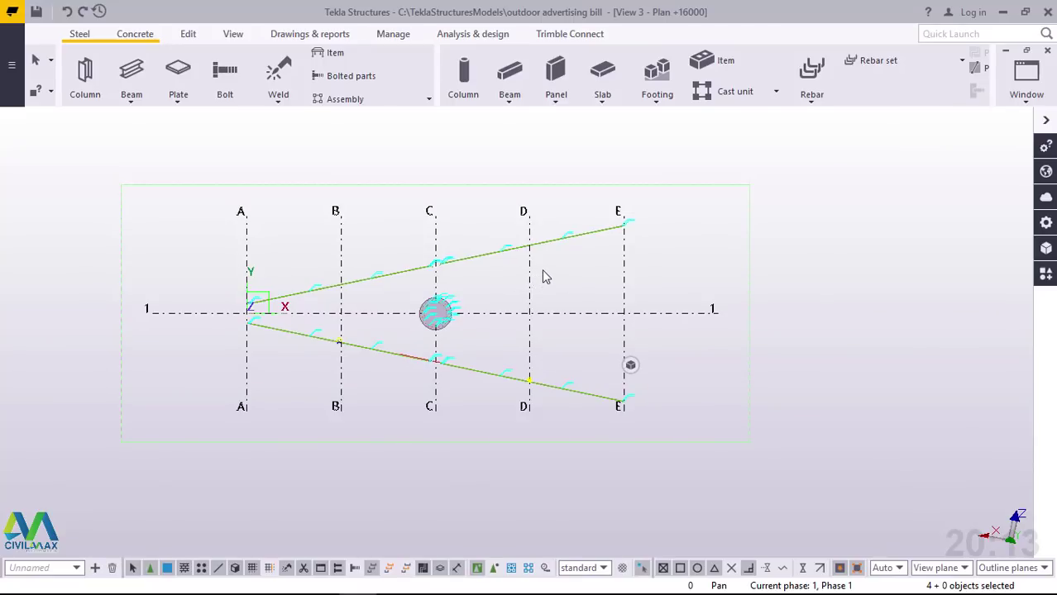
# Set the work plane at the intersection of grid lines E and 1 in the plan view
pyautogui.click(232, 37)
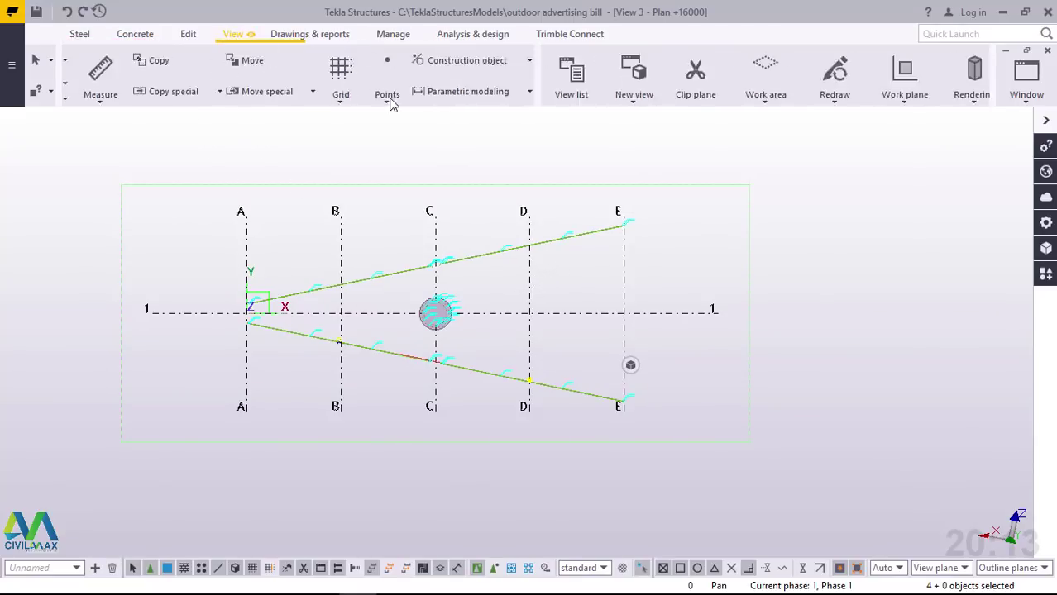
pyautogui.click(427, 103)
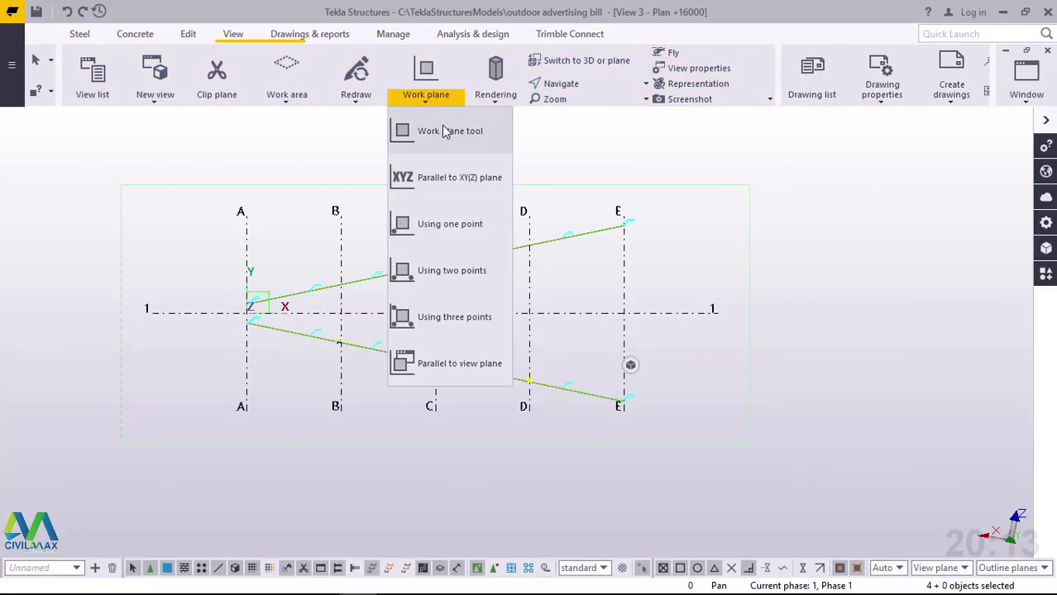
pyautogui.click(443, 129)
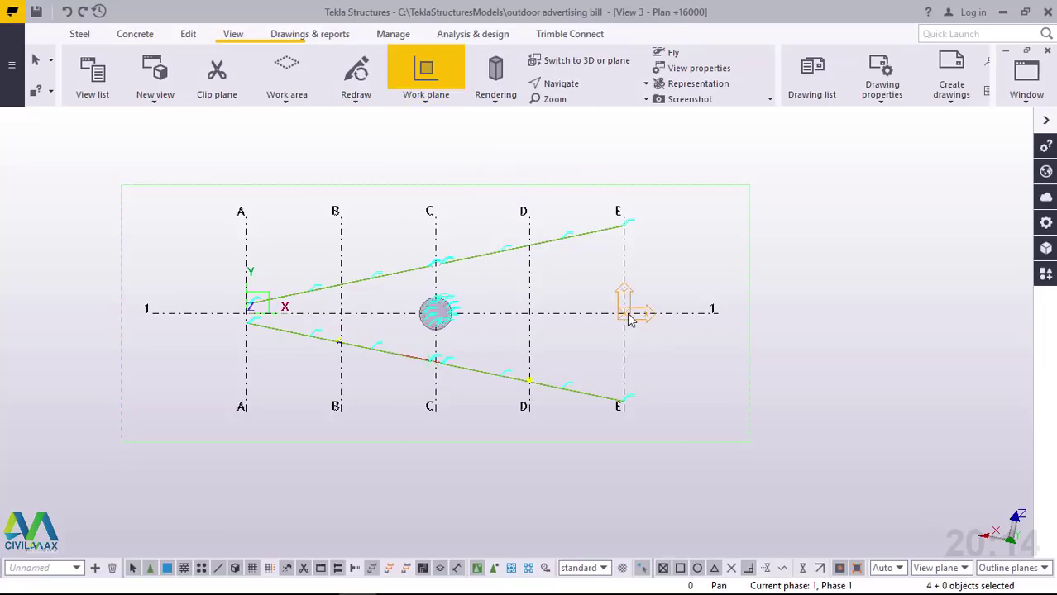
pyautogui.rightClick(851, 193)
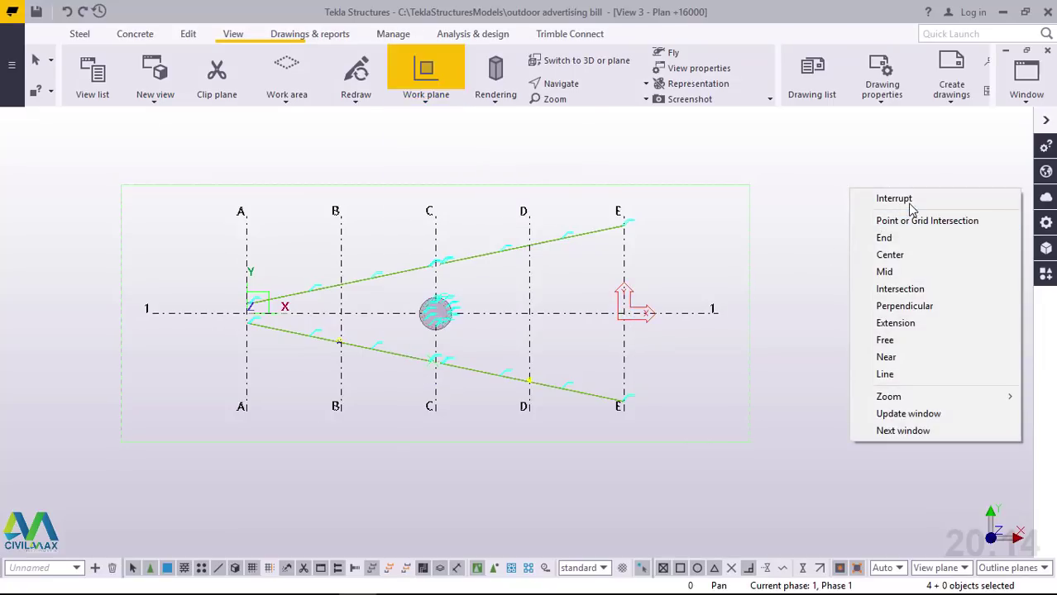
pyautogui.click(910, 199)
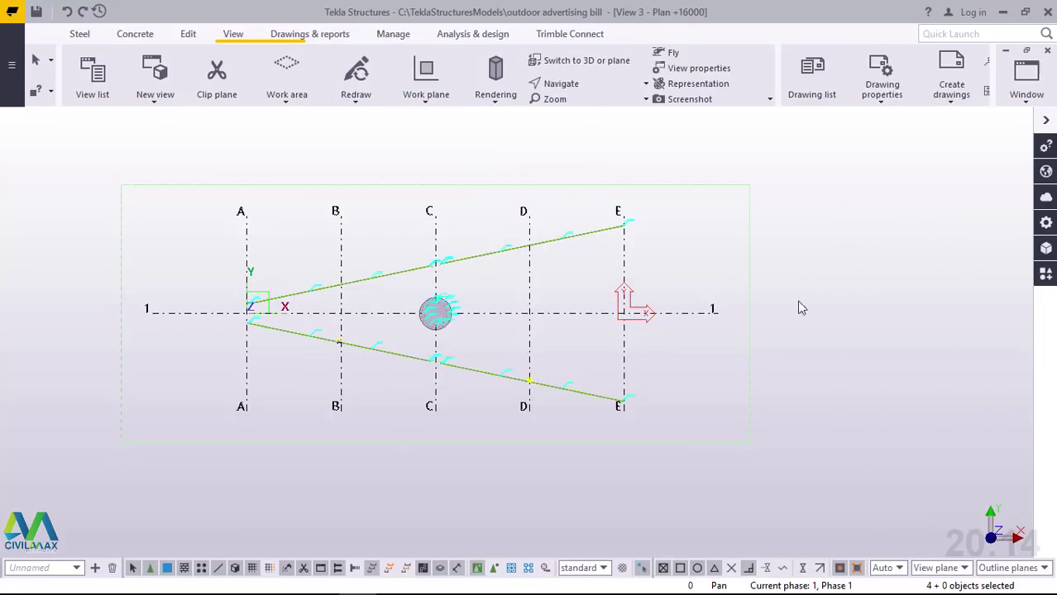
# Start a mirrored copy of the four selected vertical angles in the plan view
pyautogui.rightClick(870, 183)
pyautogui.moveTo(939, 232)
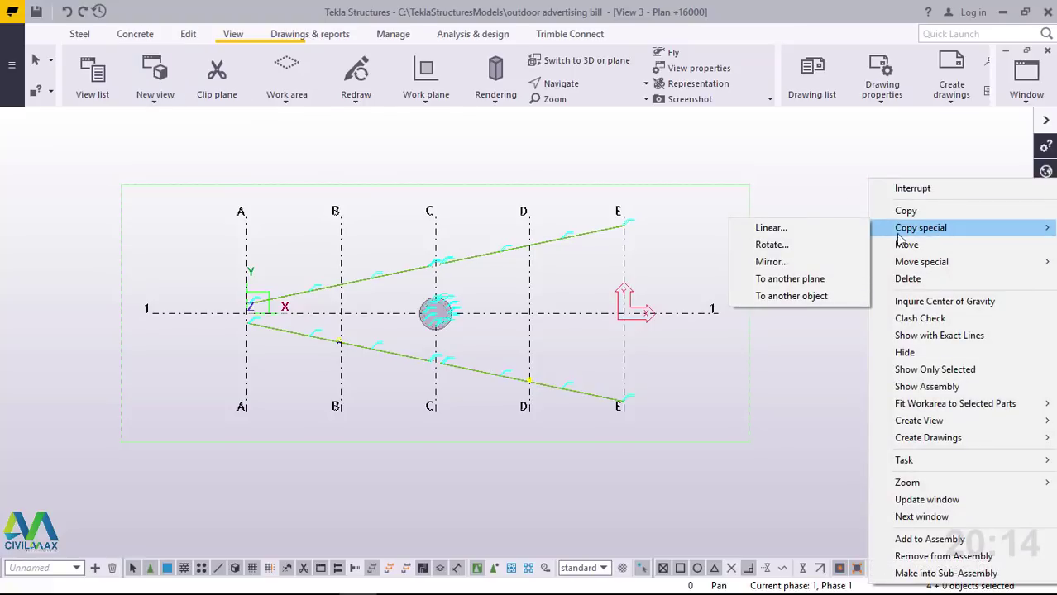
pyautogui.click(772, 261)
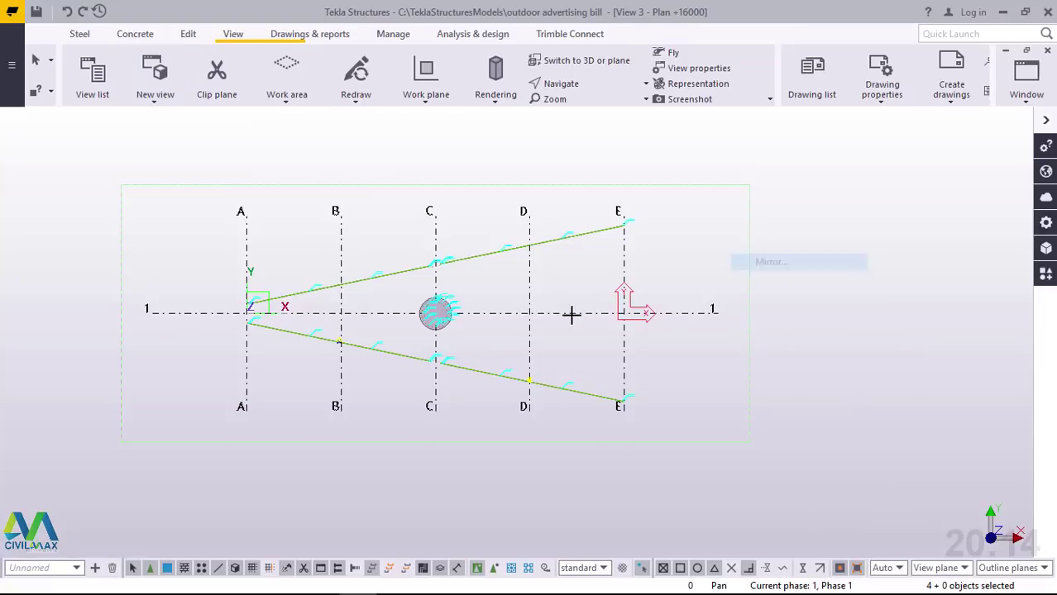
# Mirror-copy the four selected posts across grid line 1 with X0 -3000, Y0 0 and angle 0, expanding the view depth to include the copies
pyautogui.click(531, 312)
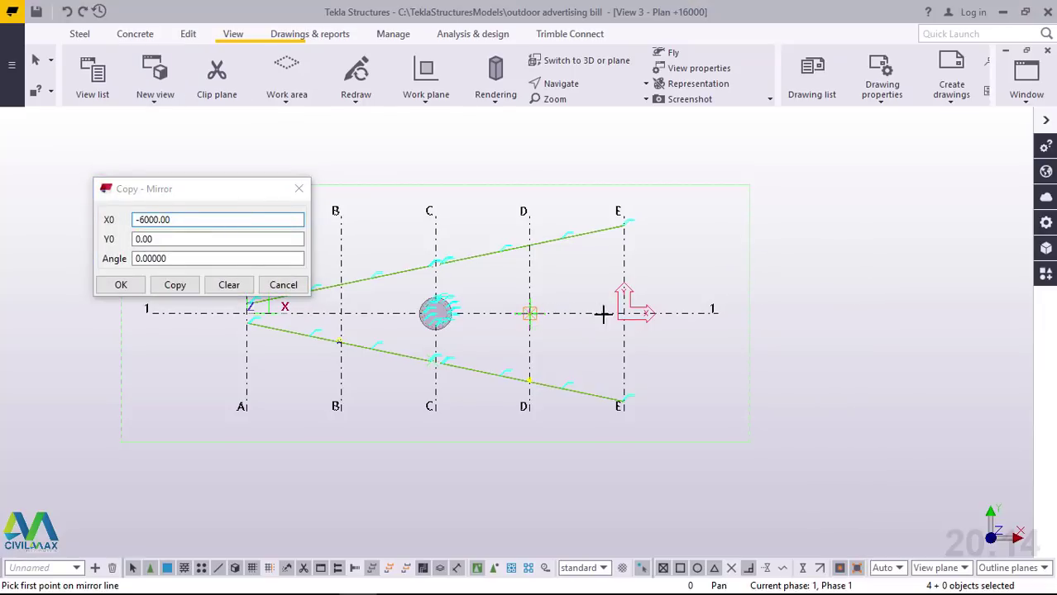
pyautogui.click(717, 316)
pyautogui.click(175, 284)
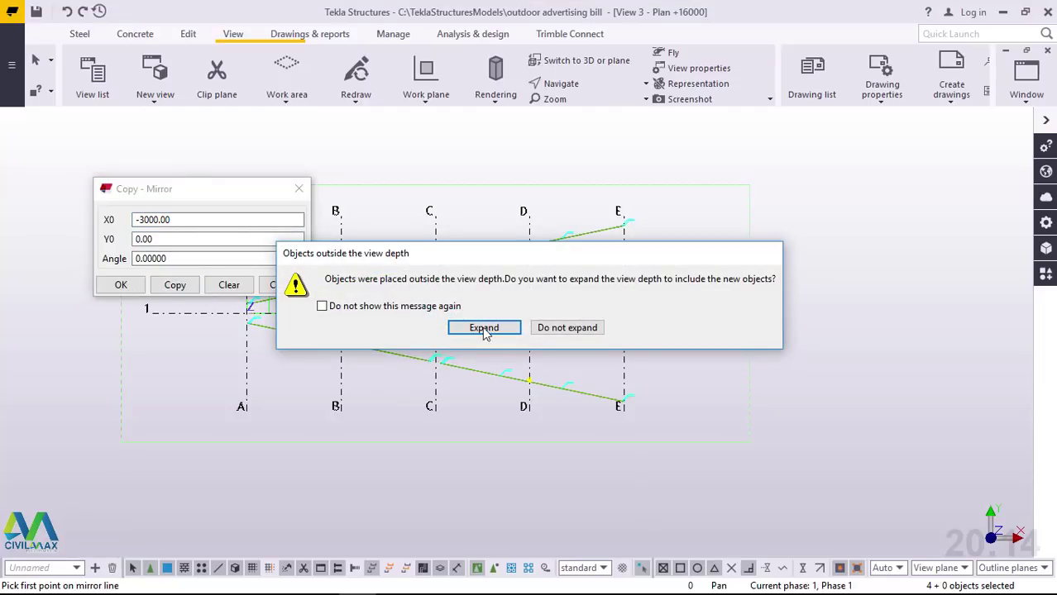
pyautogui.click(484, 329)
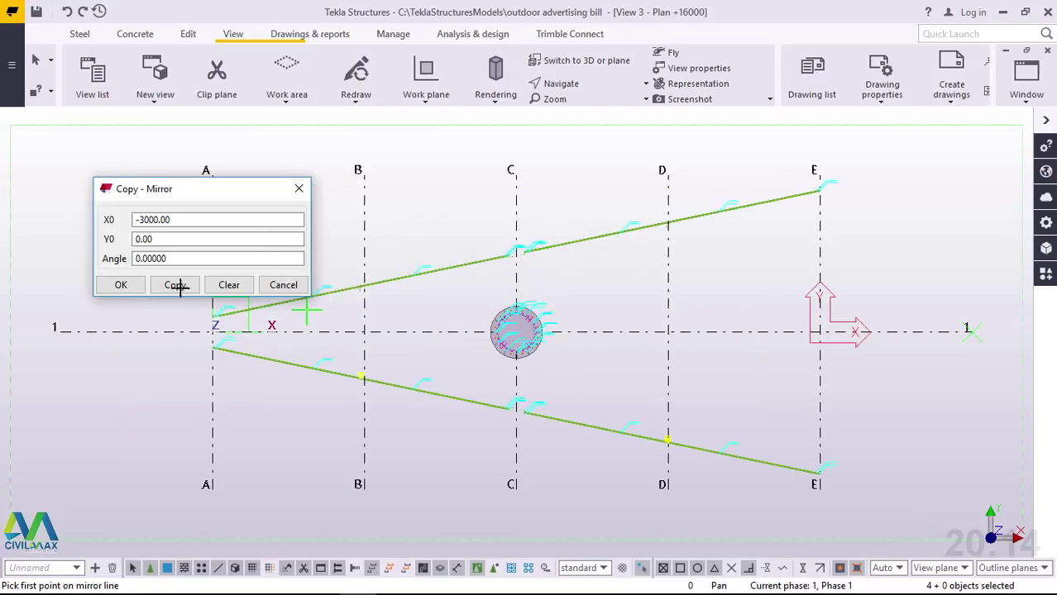
pyautogui.click(139, 285)
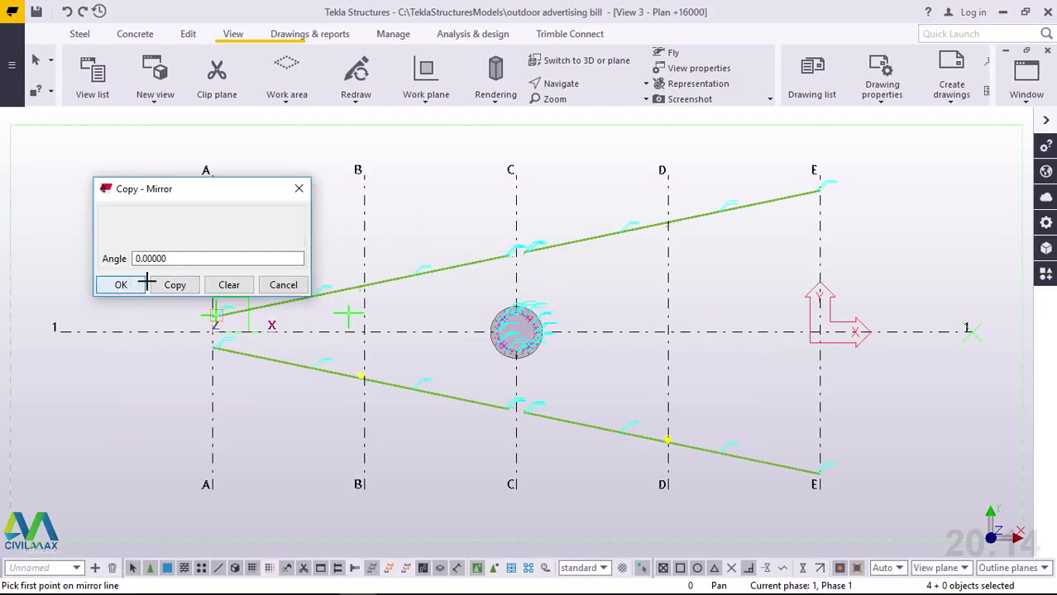
pyautogui.rightClick(437, 181)
pyautogui.click(471, 193)
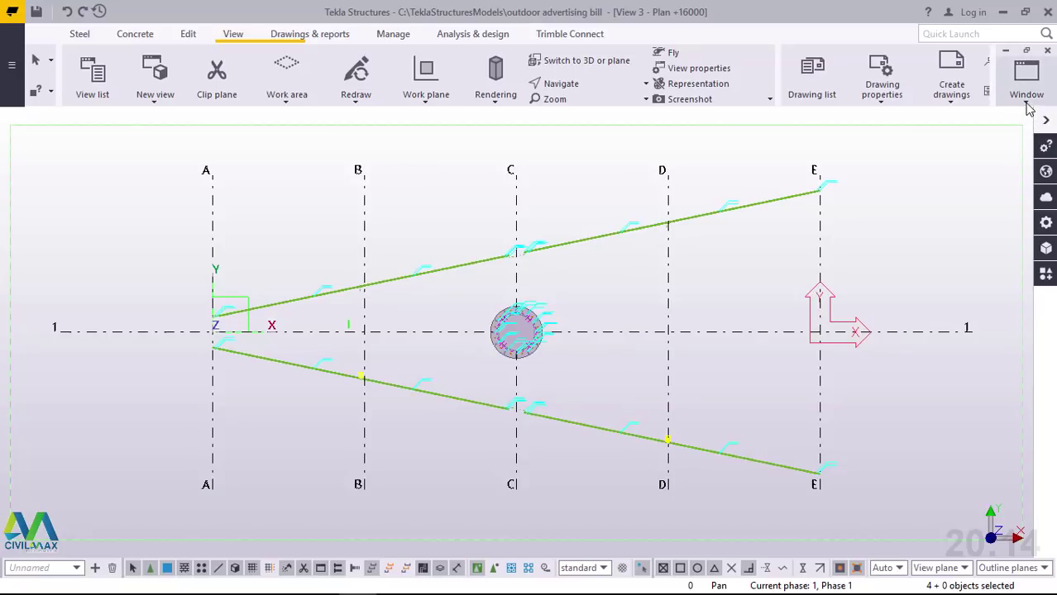
# Examine in the 3D view how the mirrored posts meet the horizontal rails of the billboard frame
pyautogui.click(1026, 74)
pyautogui.click(992, 208)
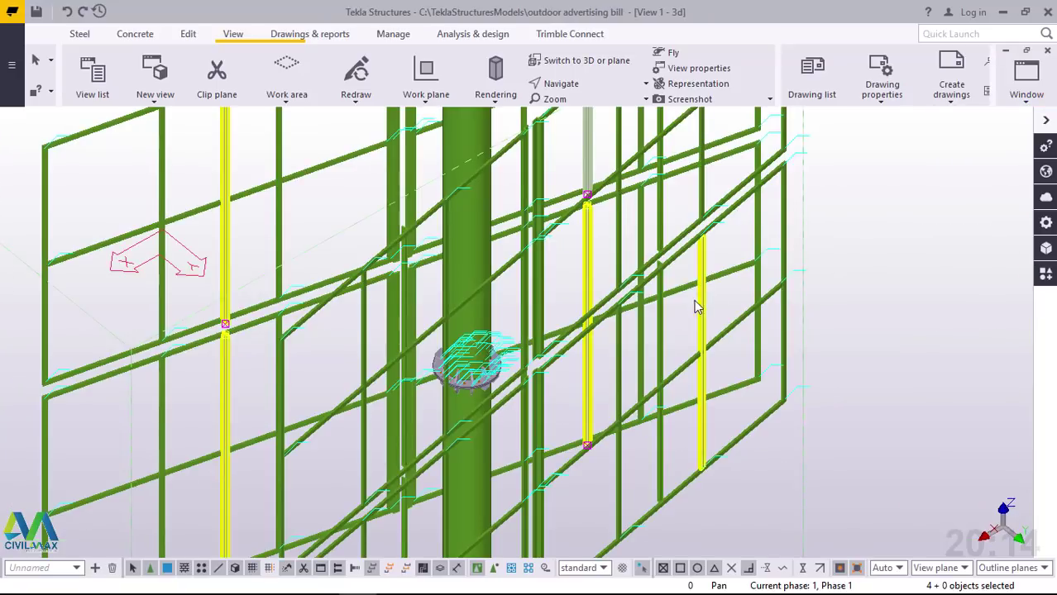
pyautogui.click(561, 85)
pyautogui.click(590, 109)
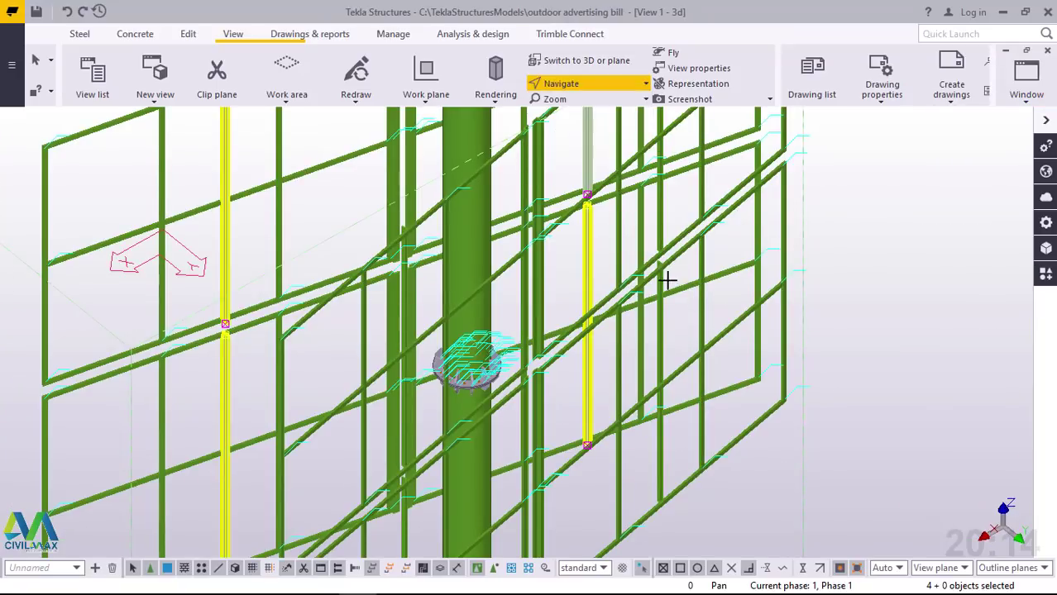
pyautogui.moveTo(673, 280); pyautogui.dragTo(388, 321)
pyautogui.scroll(6, 690, 266)
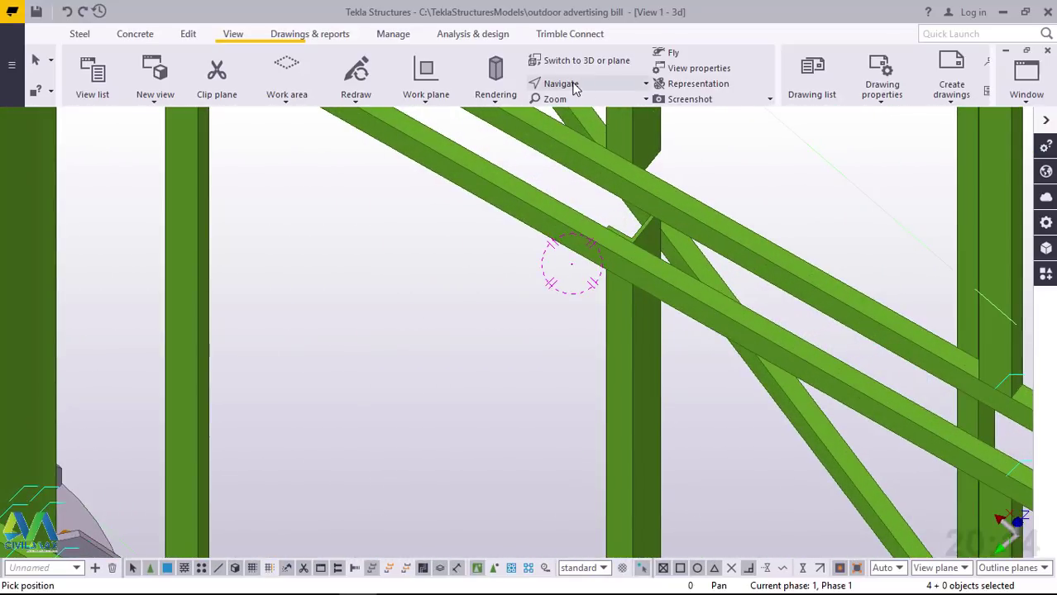
pyautogui.click(574, 86)
pyautogui.click(570, 107)
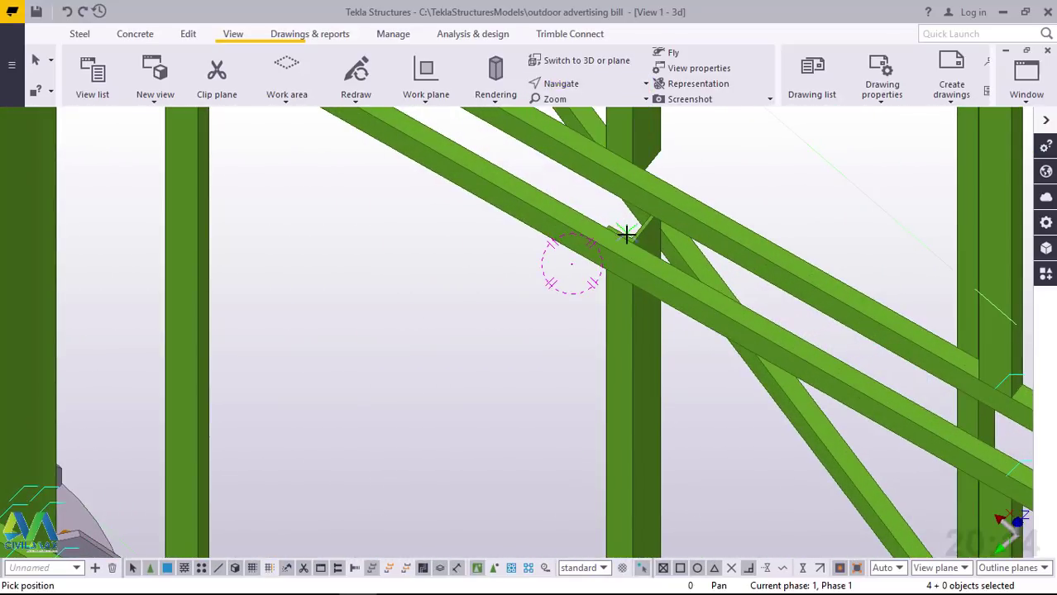
pyautogui.moveTo(632, 248); pyautogui.dragTo(869, 173)
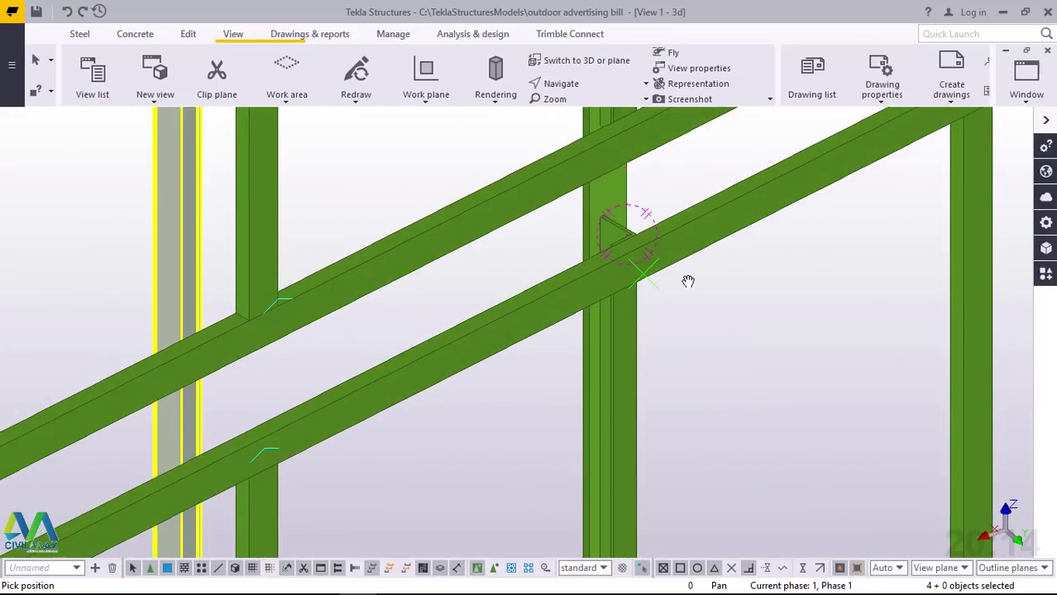
# Inspect the whole billboard frame from several angles, including the gap between the panels and the top of the central pole
pyautogui.scroll(-3, 677, 289)
pyautogui.scroll(-2, 677, 289)
pyautogui.moveTo(677, 290); pyautogui.dragTo(617, 392)
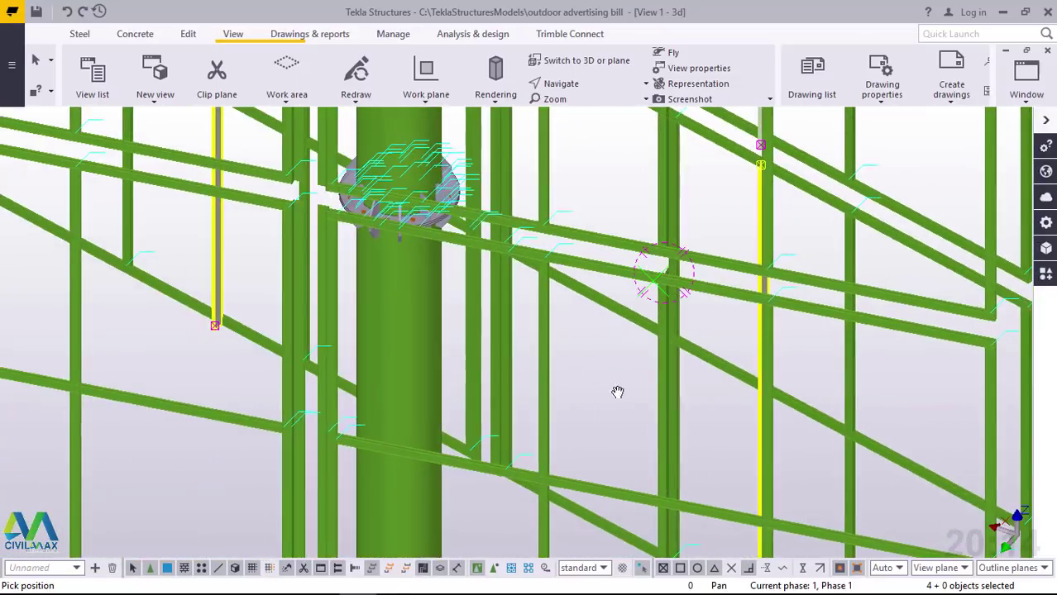
pyautogui.scroll(-2, 674, 409)
pyautogui.scroll(-2, 674, 414)
pyautogui.moveTo(697, 310); pyautogui.dragTo(815, 317)
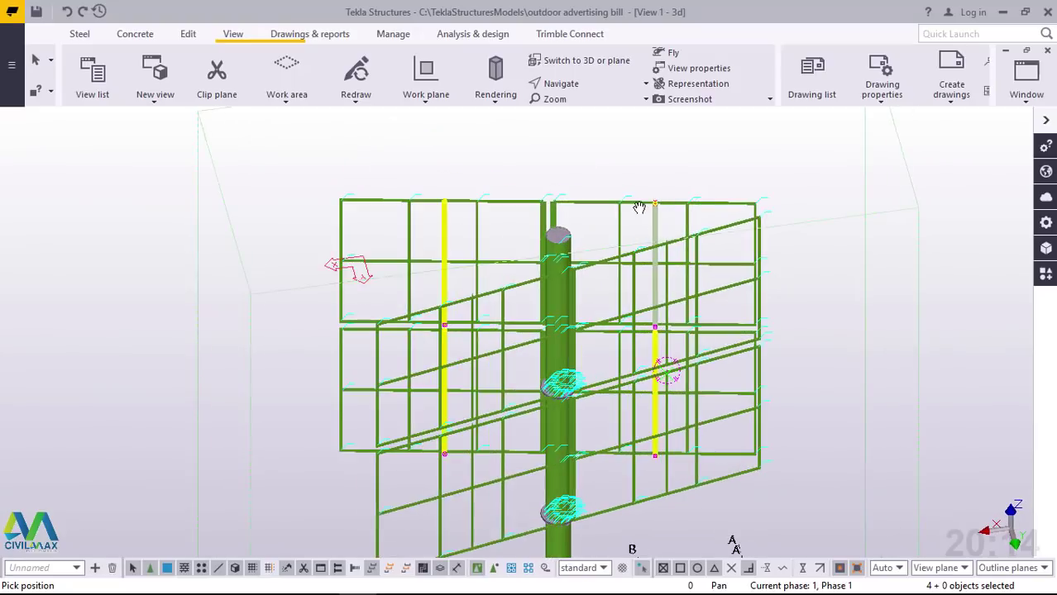
pyautogui.scroll(2, 640, 204)
pyautogui.rightClick(666, 176)
pyautogui.click(699, 178)
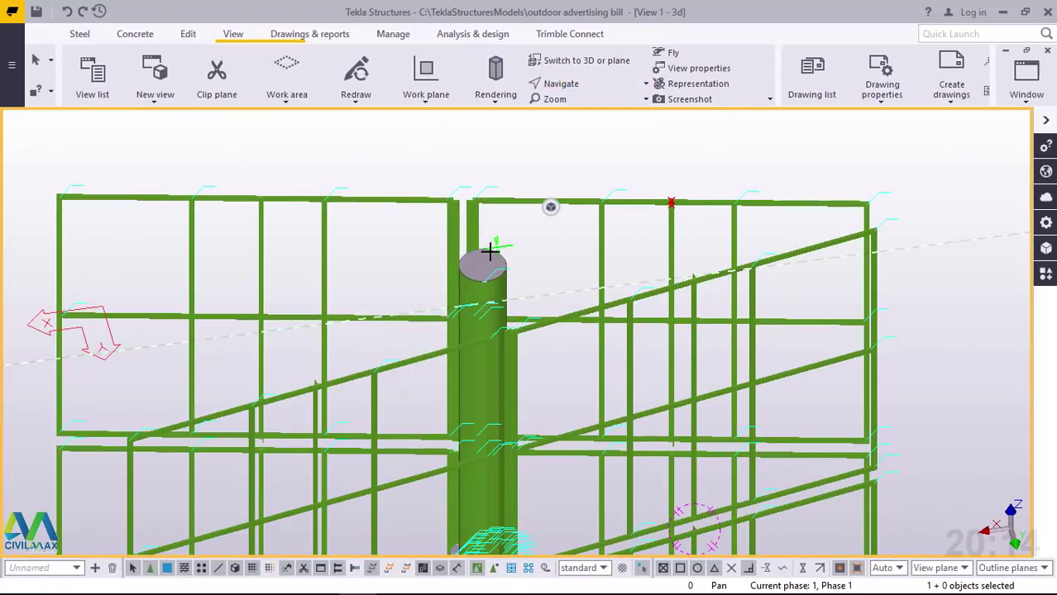
pyautogui.keyDown('ctrl'); pyautogui.moveTo(489, 251); pyautogui.dragTo(562, 312, button='middle'); pyautogui.keyUp('ctrl')
pyautogui.scroll(4, 456, 187)
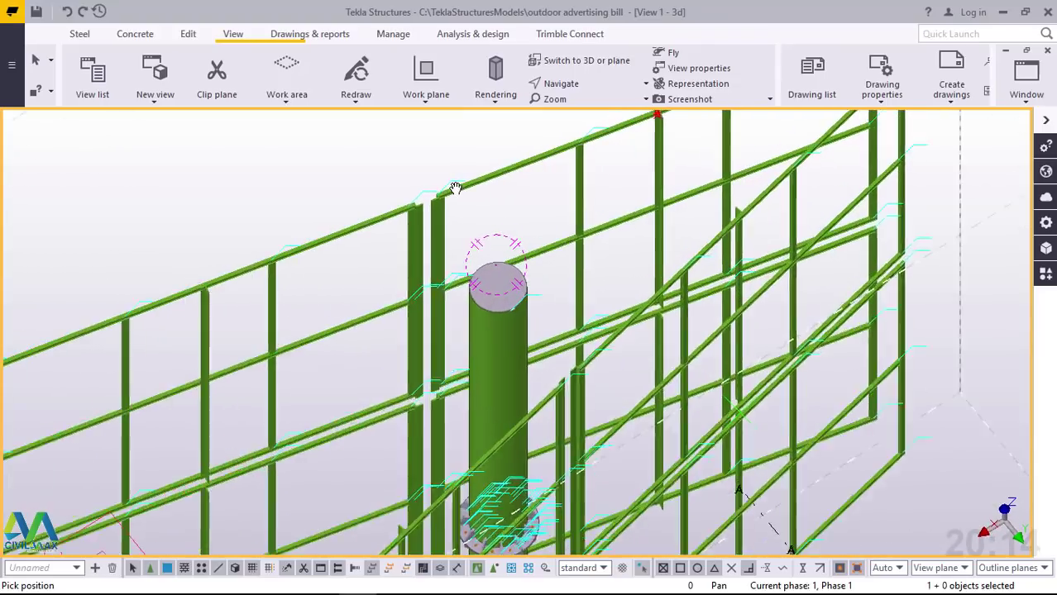
pyautogui.rightClick(534, 208)
pyautogui.click(571, 216)
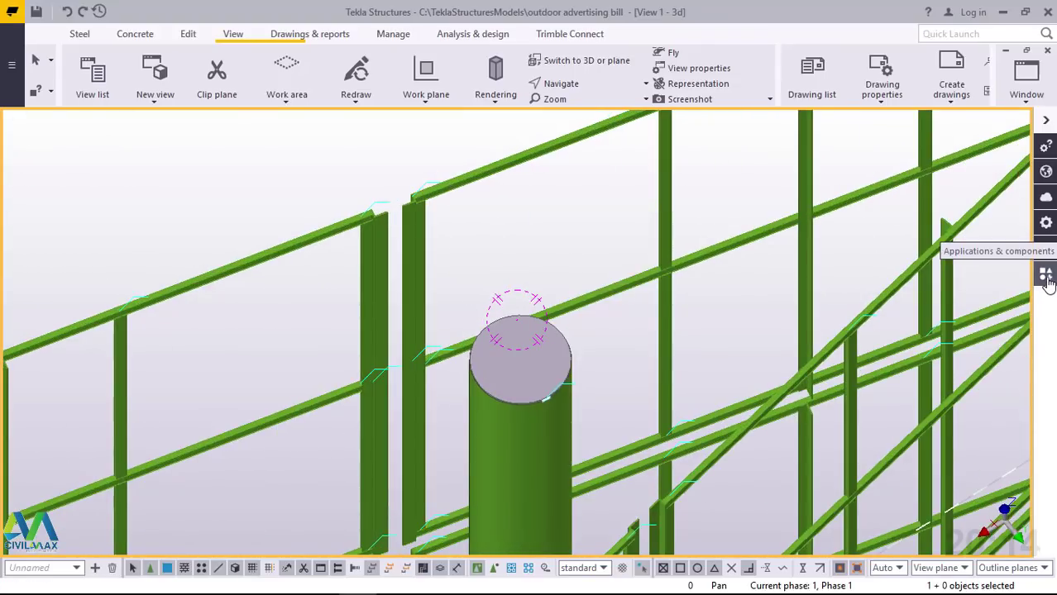
# In the Plan +16000 view, create a steel beam about 1550 mm long along grid line C from the pole centre to the upper frame
pyautogui.click(1026, 81)
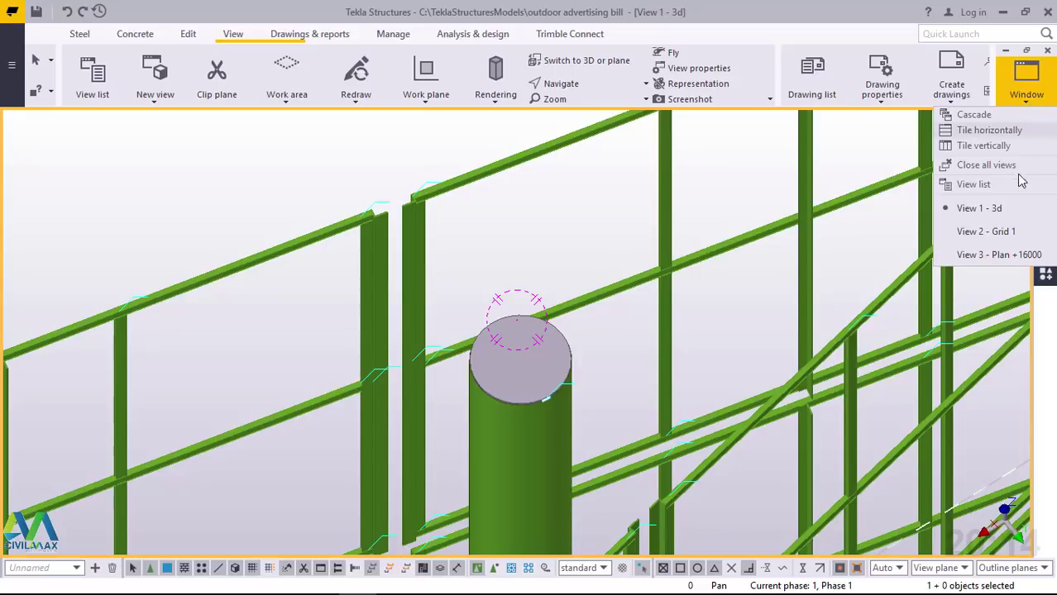
pyautogui.click(997, 254)
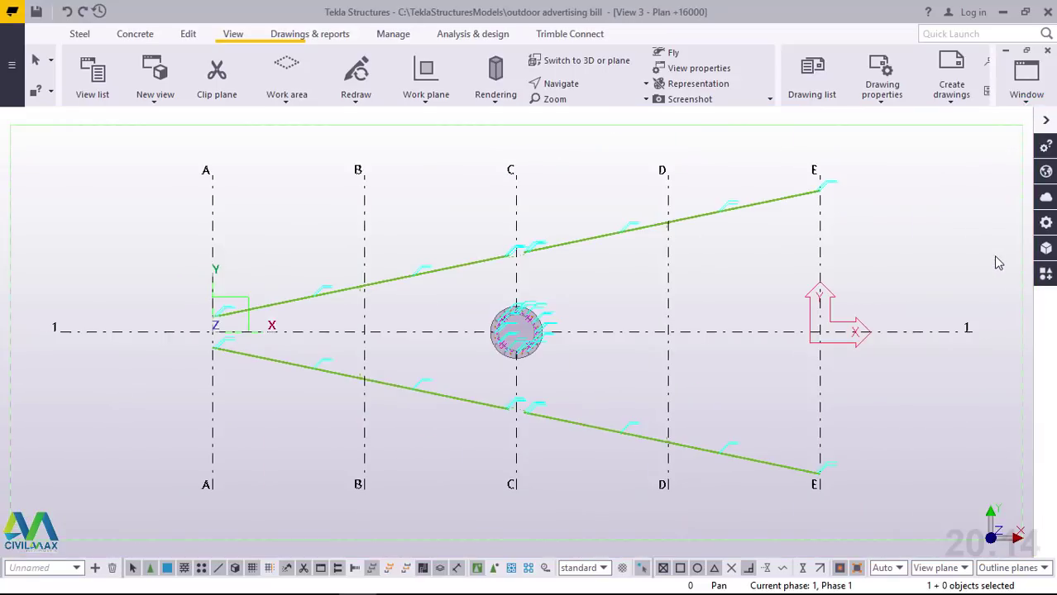
pyautogui.scroll(5, 543, 293)
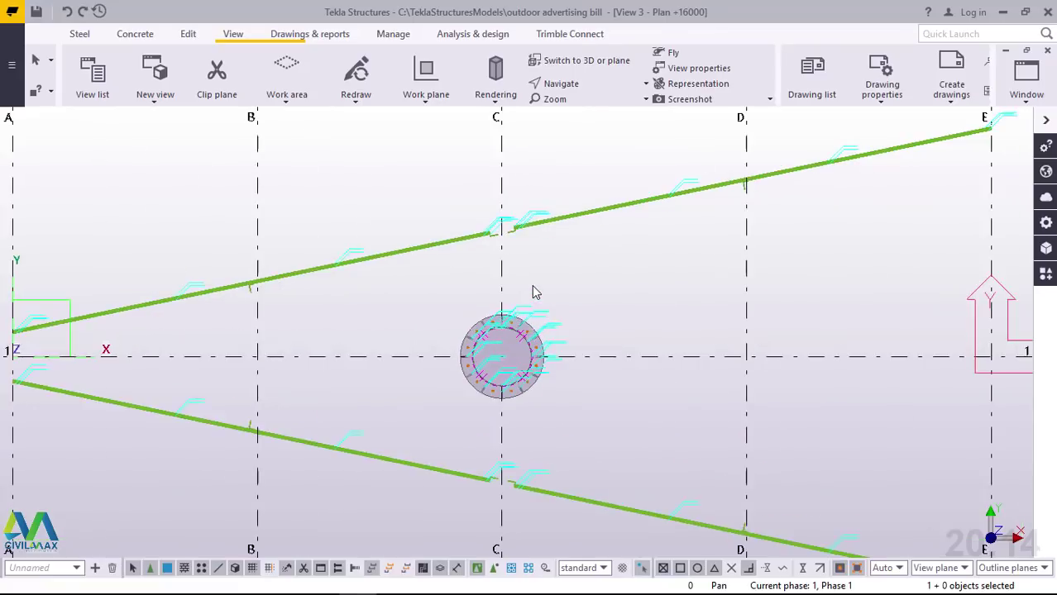
pyautogui.click(79, 34)
pyautogui.click(133, 98)
pyautogui.click(145, 123)
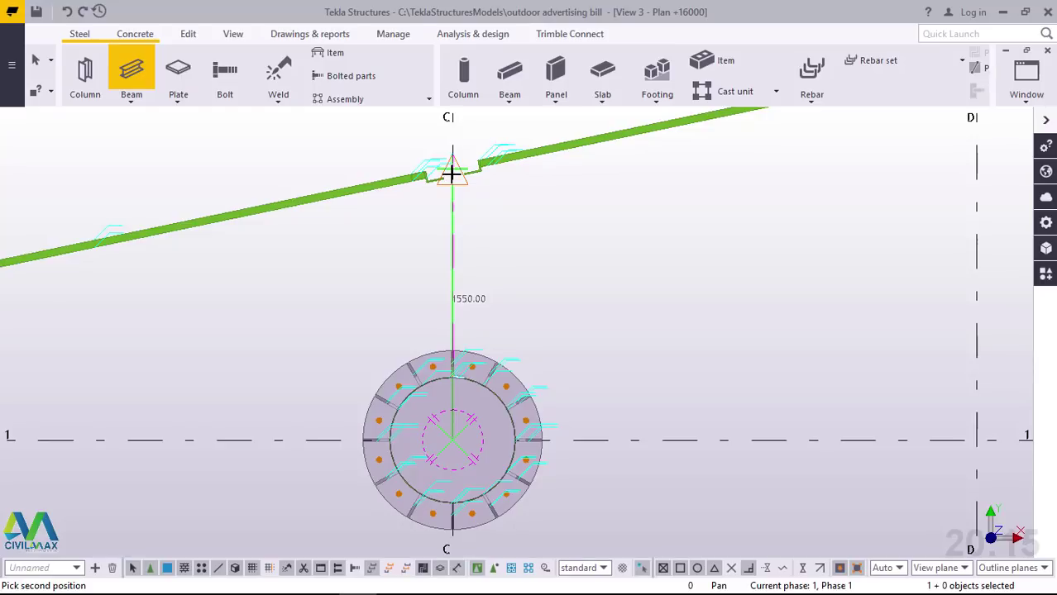
pyautogui.click(452, 178)
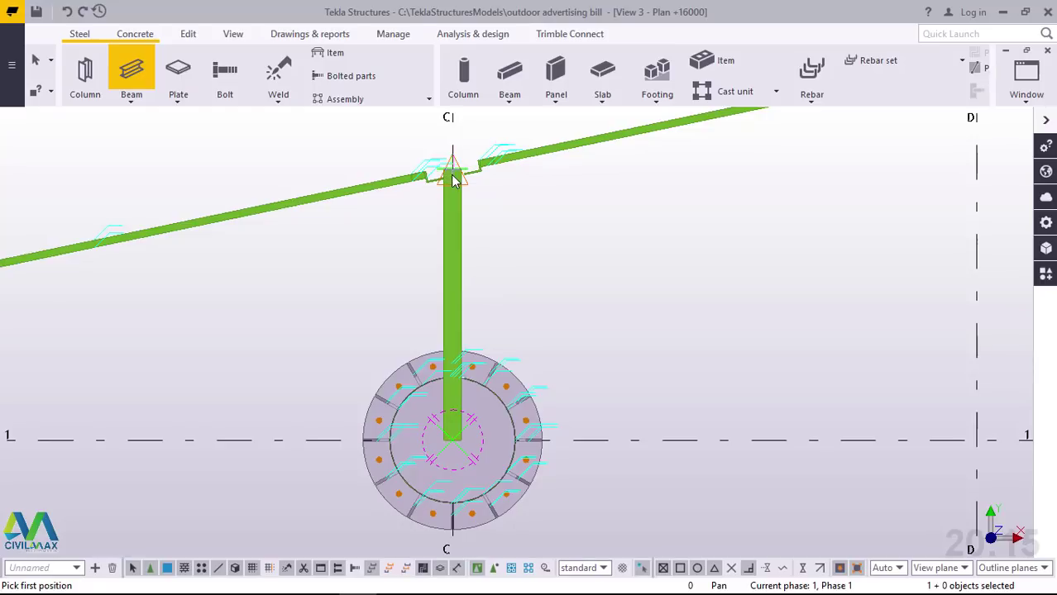
pyautogui.rightClick(632, 236)
pyautogui.click(638, 239)
# Create a second steel beam, 3000 mm long, along grid line 1 from the pole centre at grid C to grid D
pyautogui.scroll(1, 450, 440)
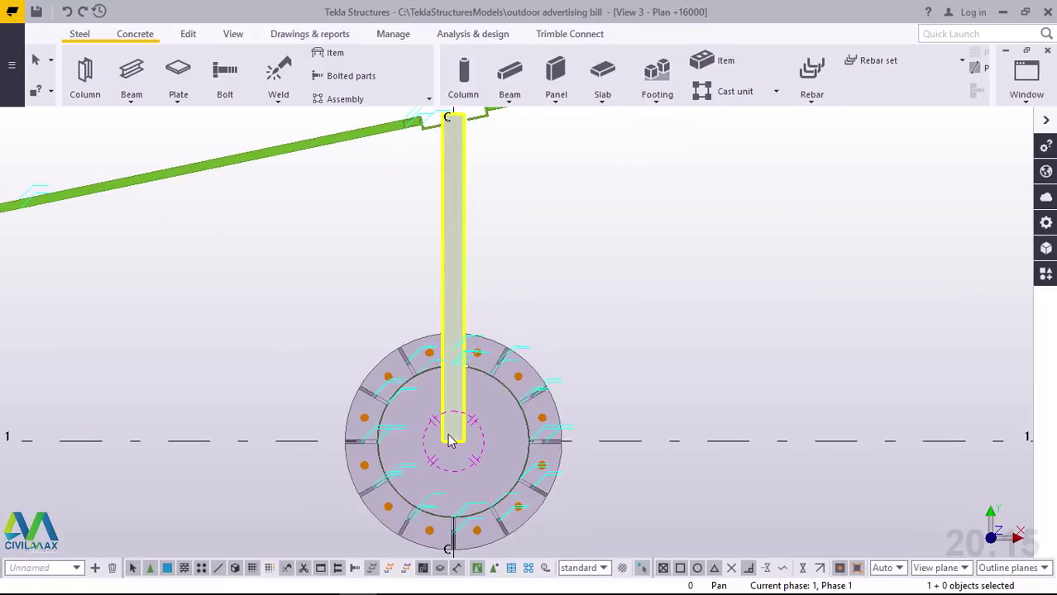
pyautogui.scroll(-3, 416, 326)
pyautogui.scroll(2, 454, 286)
pyautogui.scroll(-1, 432, 268)
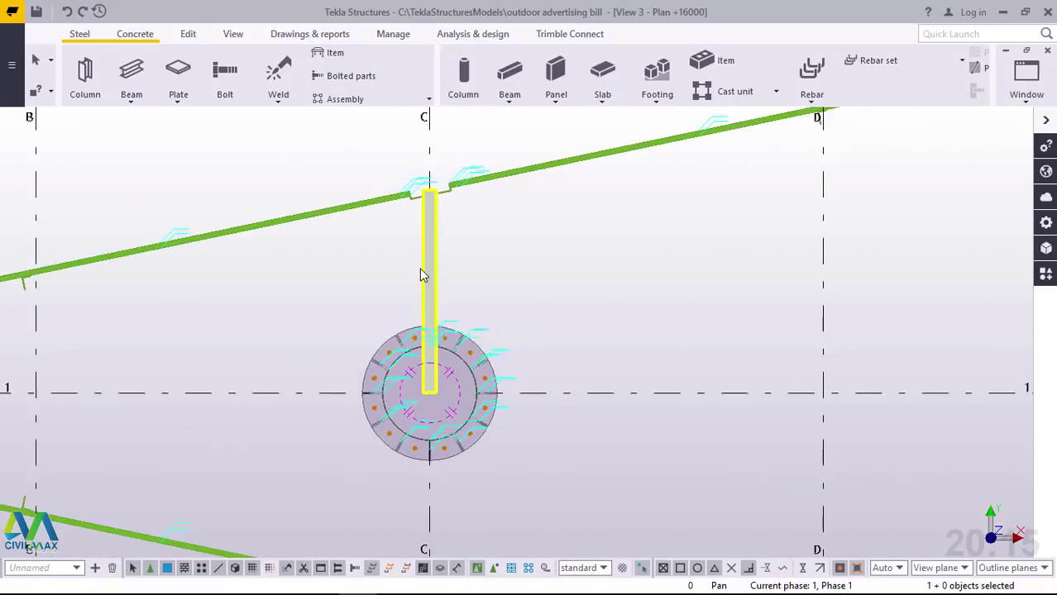
pyautogui.scroll(-1, 421, 275)
pyautogui.scroll(2, 442, 356)
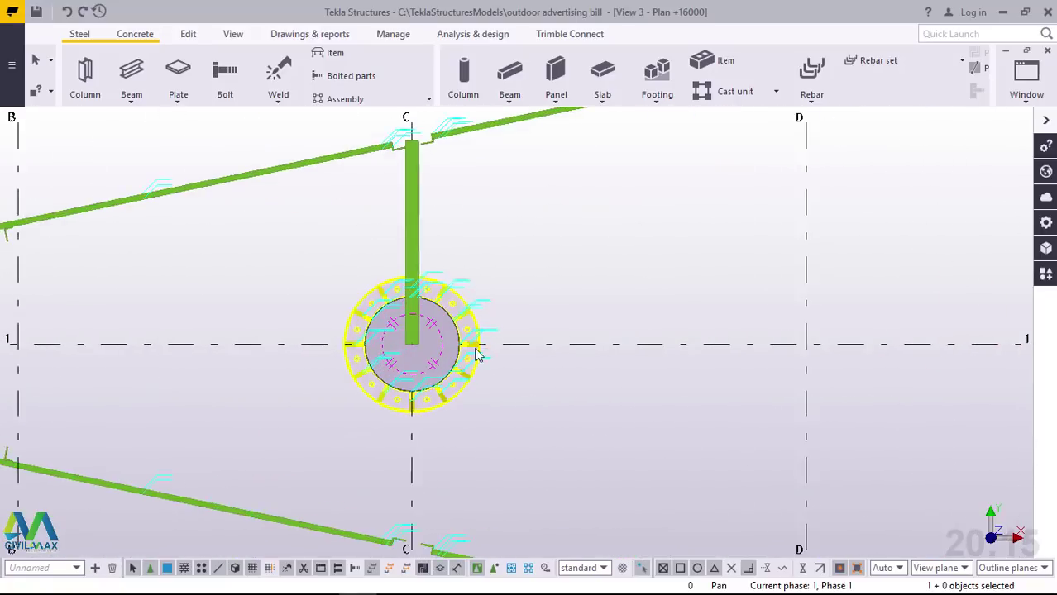
pyautogui.click(130, 102)
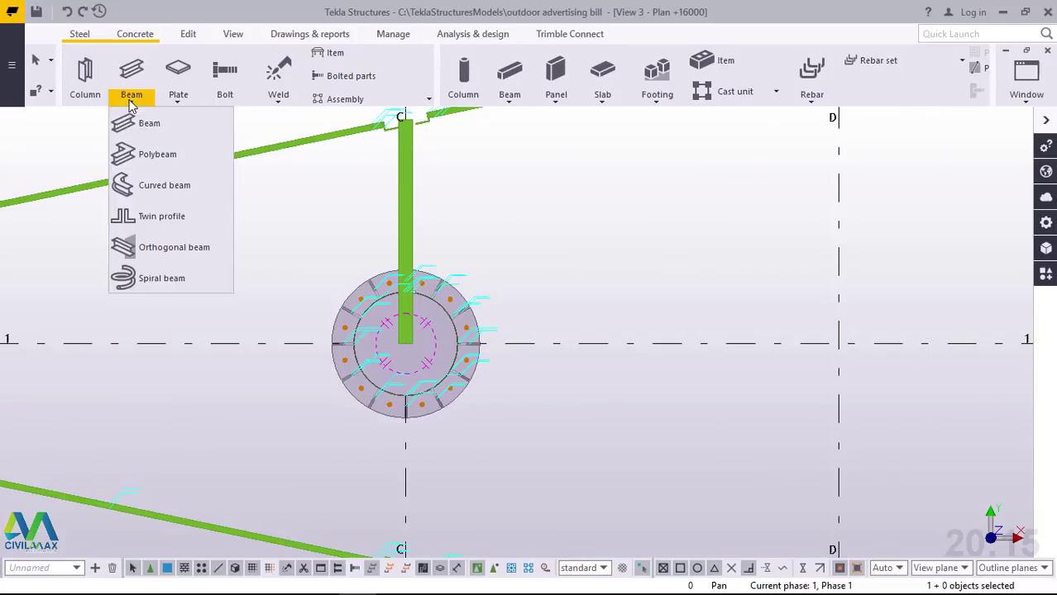
pyautogui.click(144, 122)
pyautogui.press('Return')
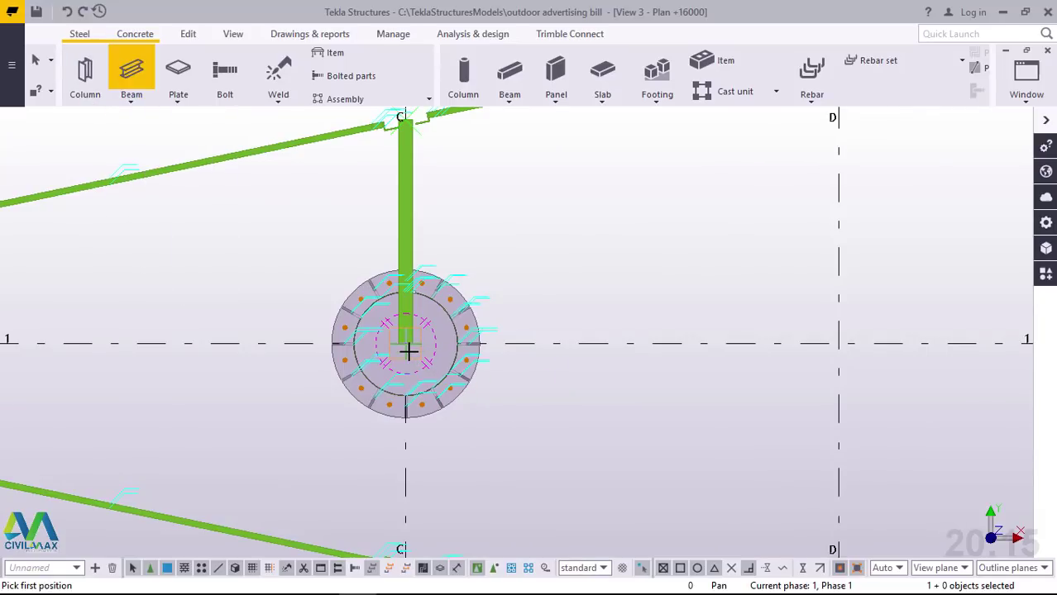
pyautogui.click(408, 350)
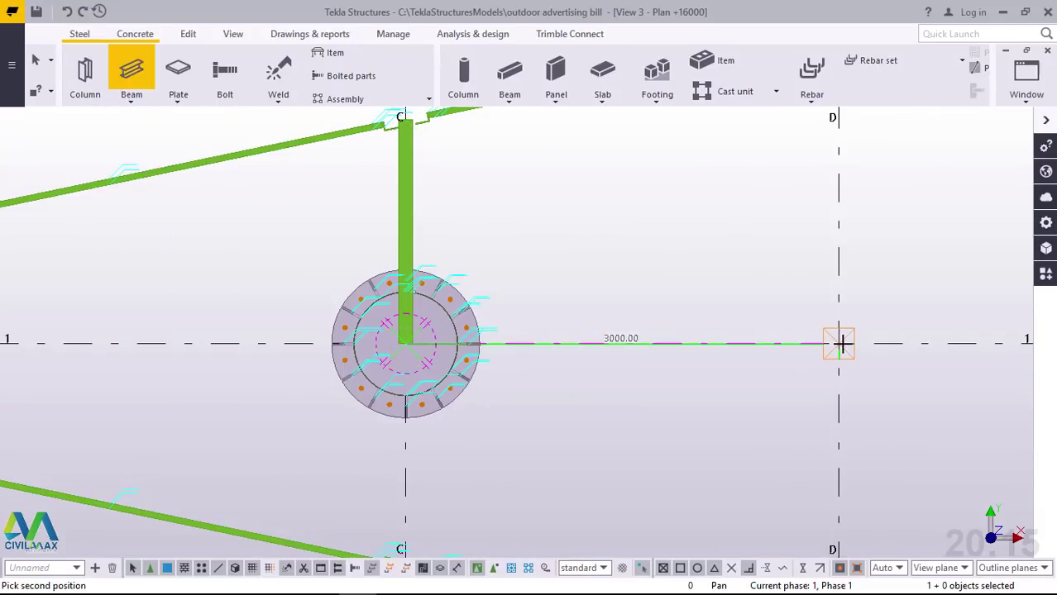
pyautogui.click(839, 344)
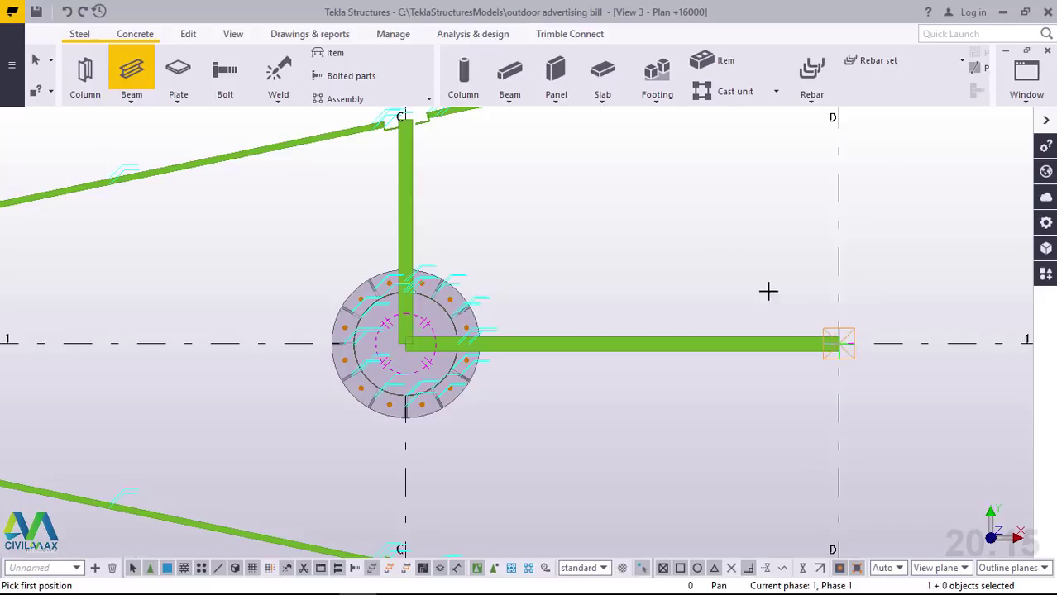
pyautogui.rightClick(684, 227)
pyautogui.click(713, 236)
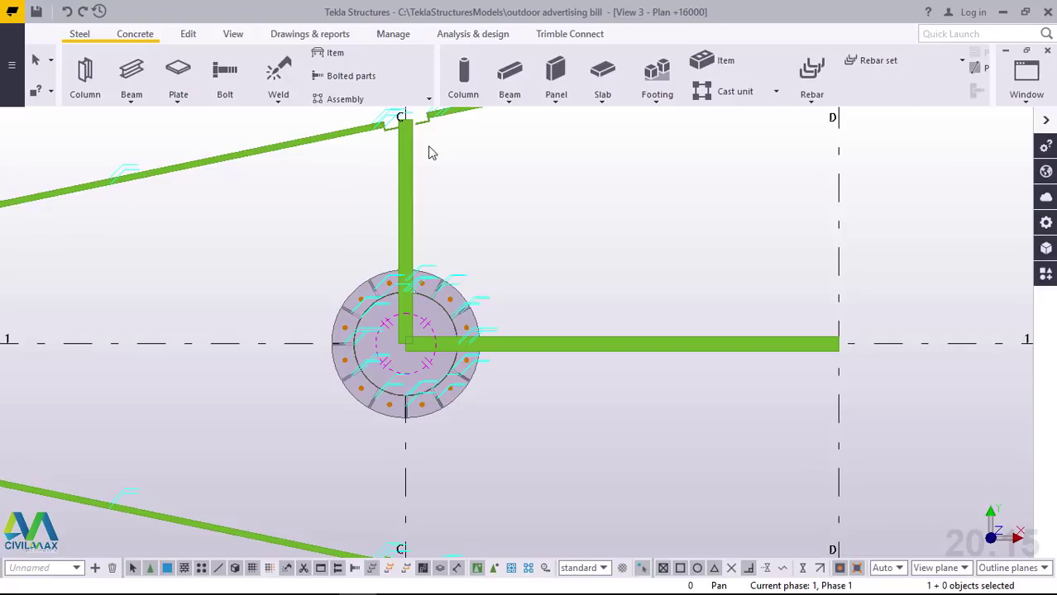
# Examine in the 3D view how the two new beams sit on the pole top and reach the frame
pyautogui.click(1030, 105)
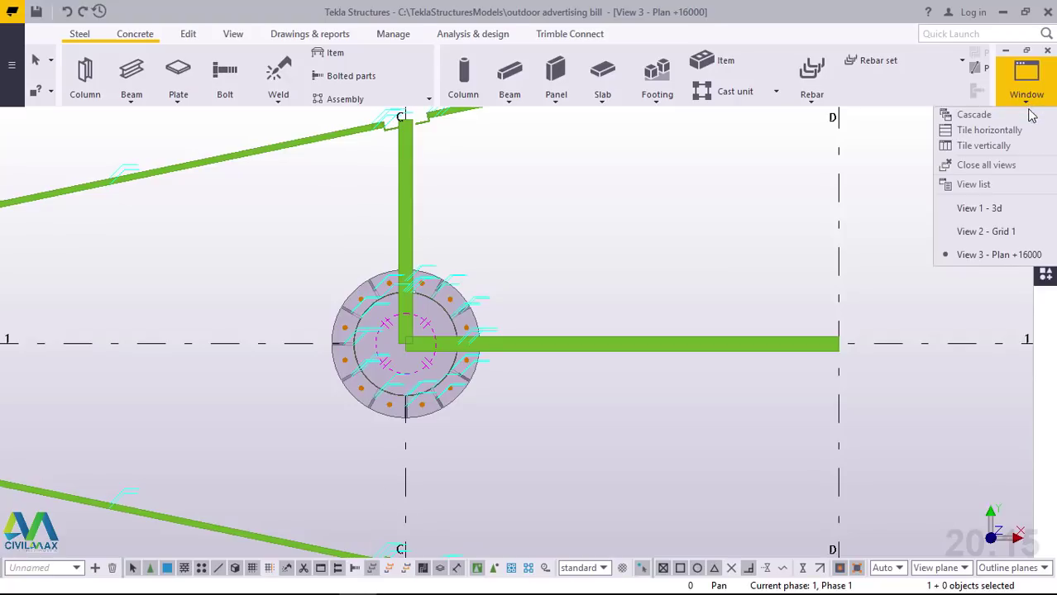
pyautogui.click(998, 211)
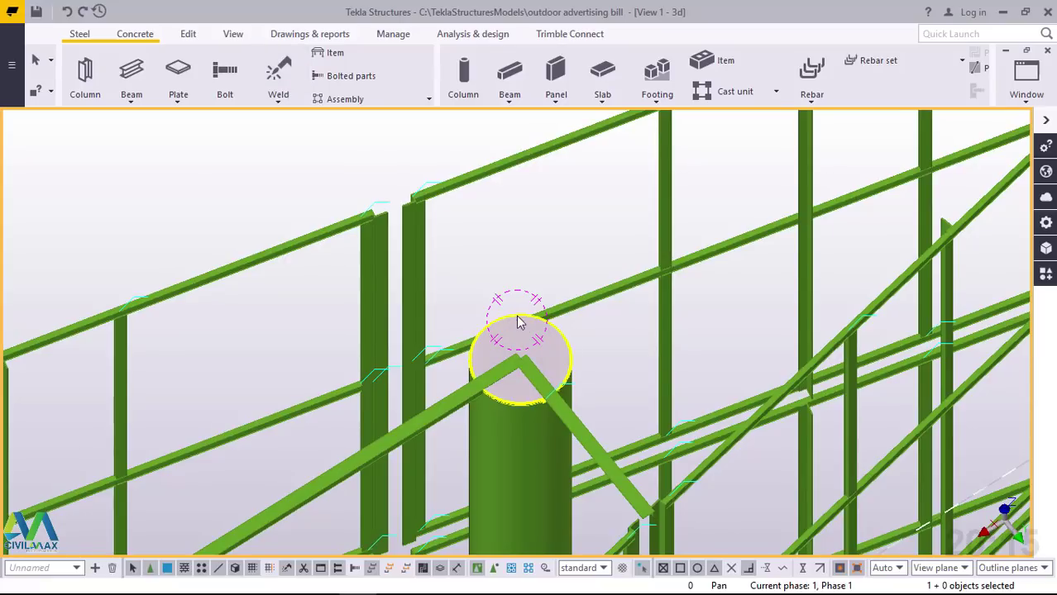
pyautogui.scroll(-2, 517, 322)
pyautogui.click(233, 33)
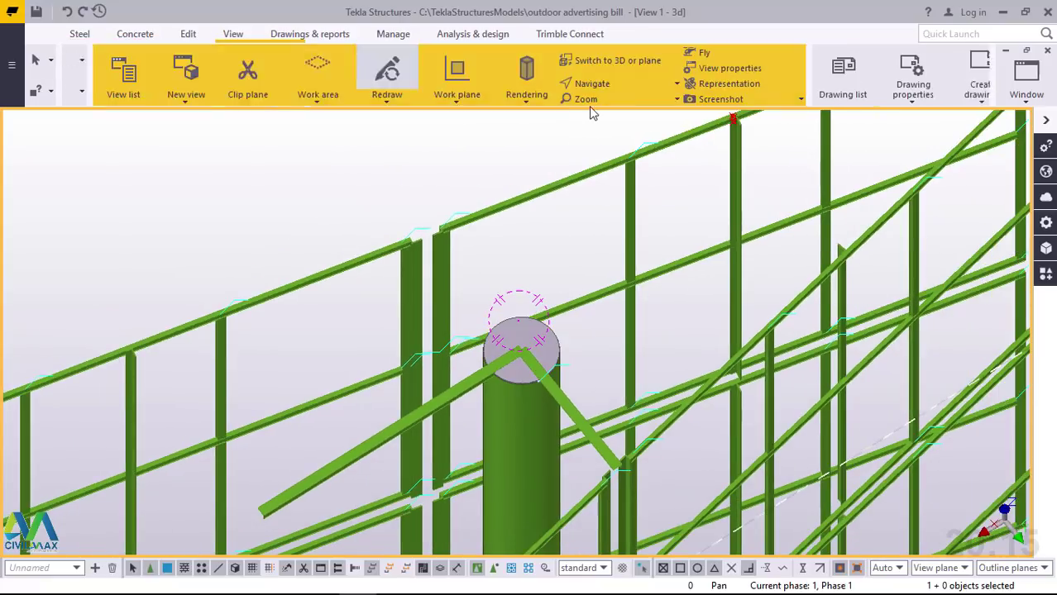
pyautogui.click(562, 83)
pyautogui.click(567, 137)
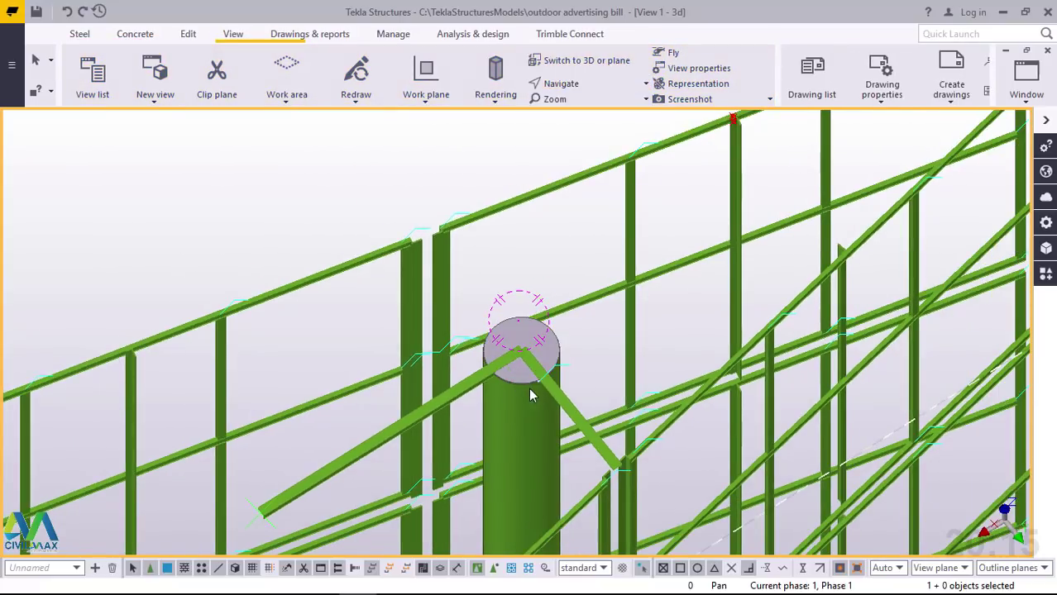
pyautogui.scroll(5, 529, 395)
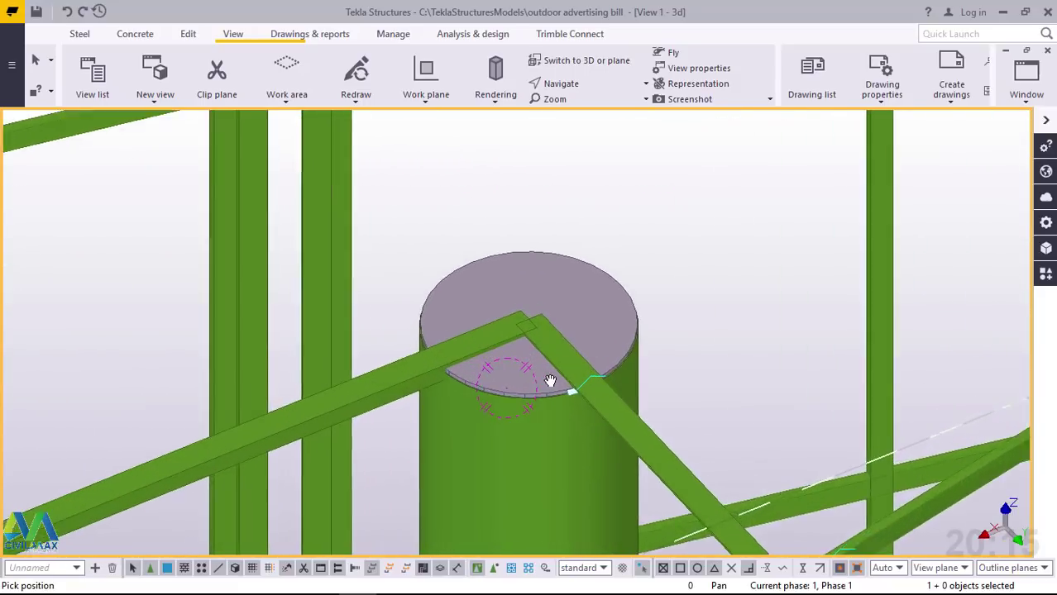
pyautogui.keyDown('ctrl'); pyautogui.moveTo(550, 380); pyautogui.dragTo(601, 297, button='middle'); pyautogui.keyUp('ctrl')
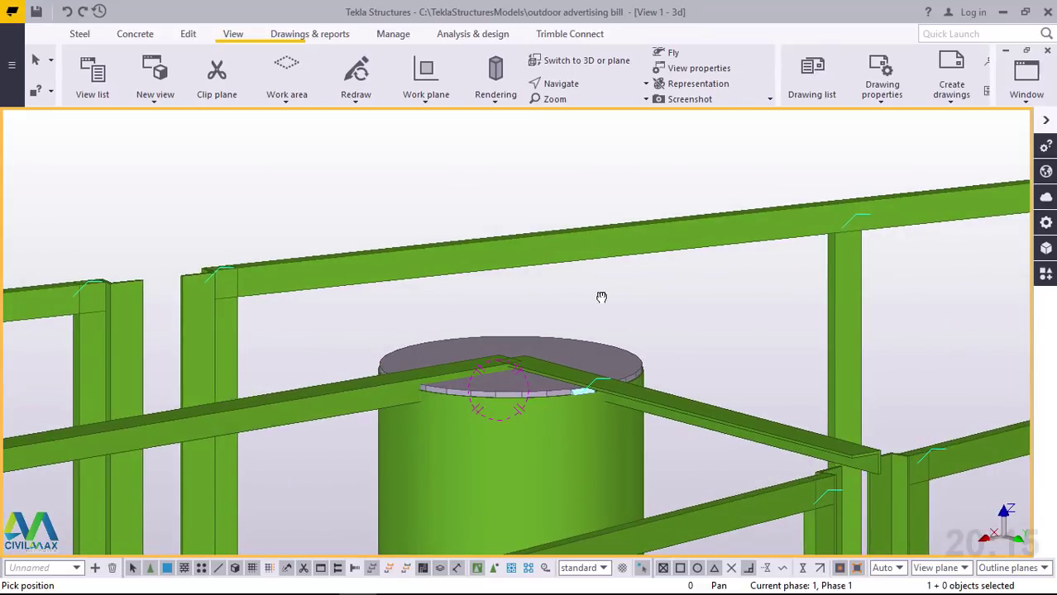
pyautogui.keyDown('ctrl'); pyautogui.moveTo(600, 305); pyautogui.dragTo(411, 209, button='middle'); pyautogui.keyUp('ctrl')
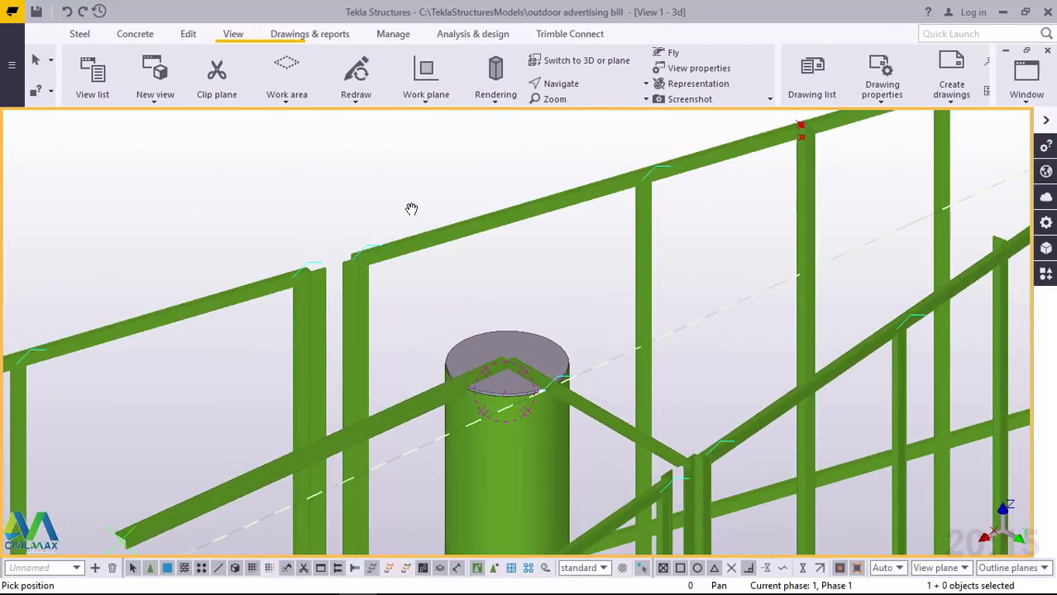
# Change the profile of the 3000 mm beam on the pole top to the I section UB305*102*25
pyautogui.rightClick(536, 269)
pyautogui.click(576, 281)
pyautogui.scroll(5, 541, 381)
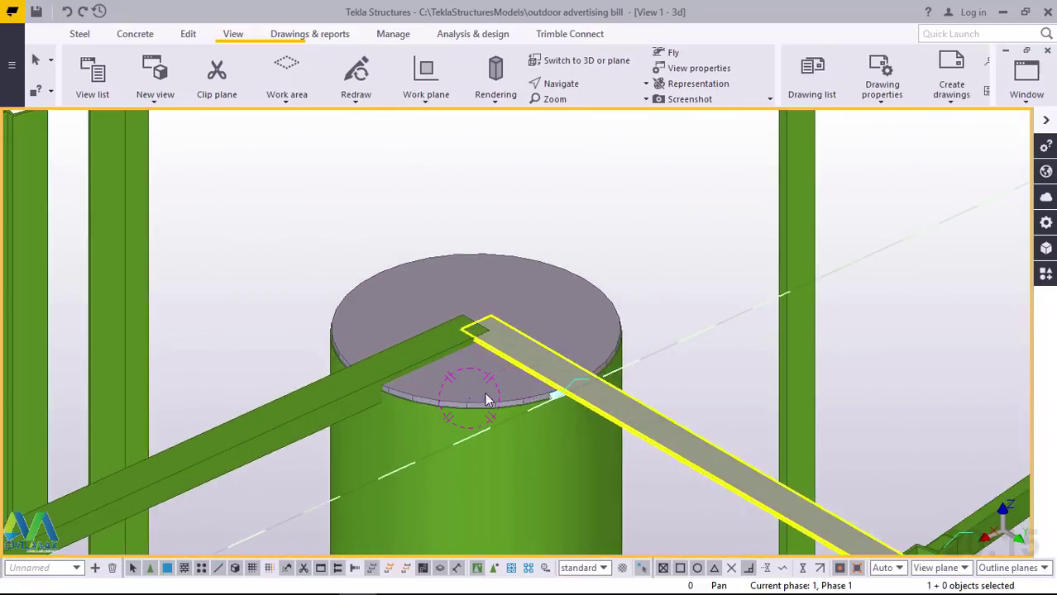
pyautogui.doubleClick(305, 406)
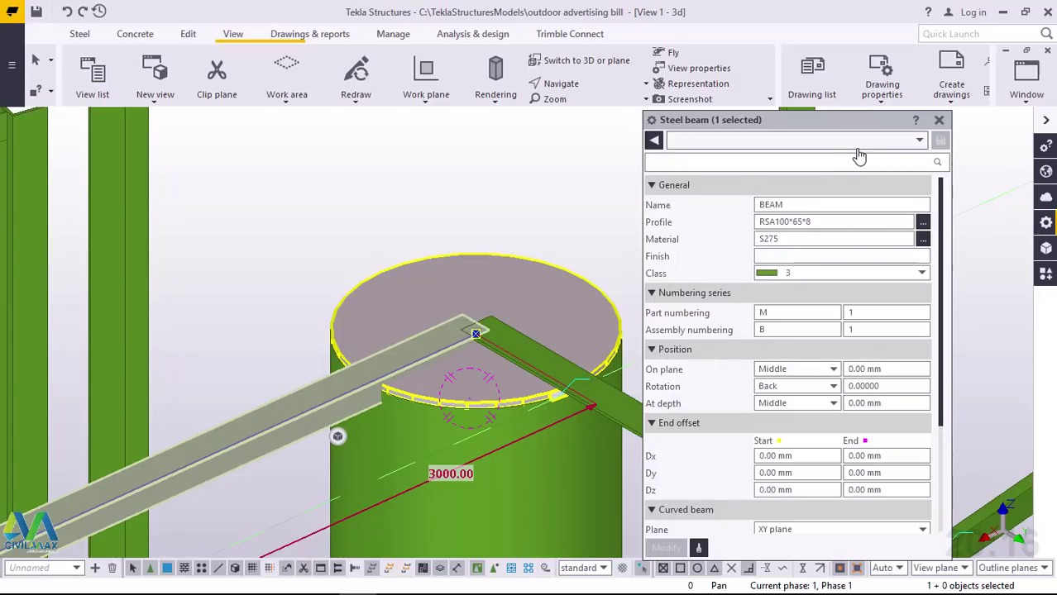
pyautogui.click(924, 225)
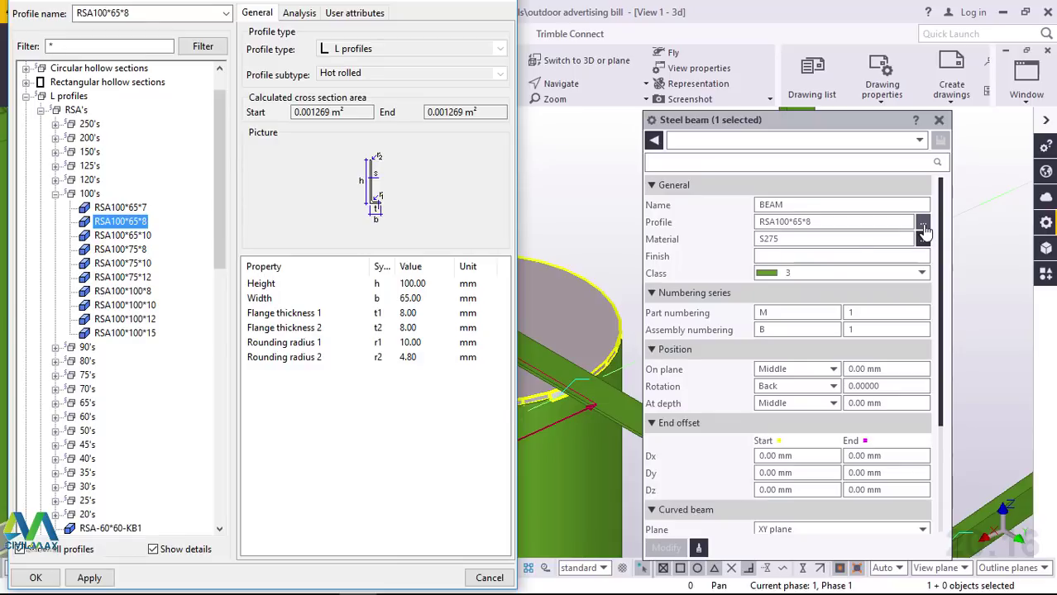
pyautogui.click(55, 194)
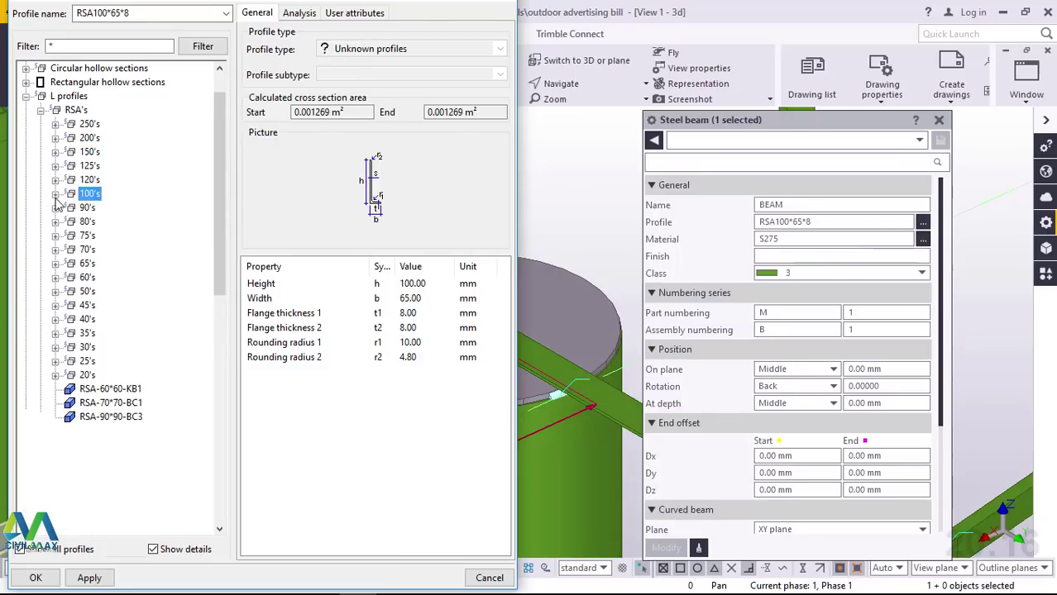
pyautogui.click(41, 110)
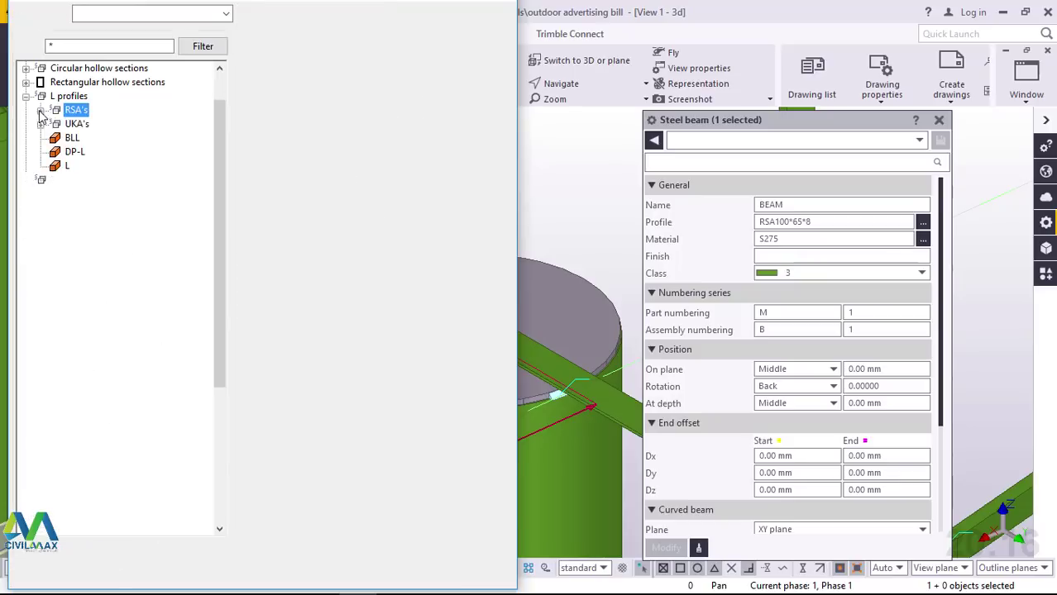
pyautogui.click(27, 96)
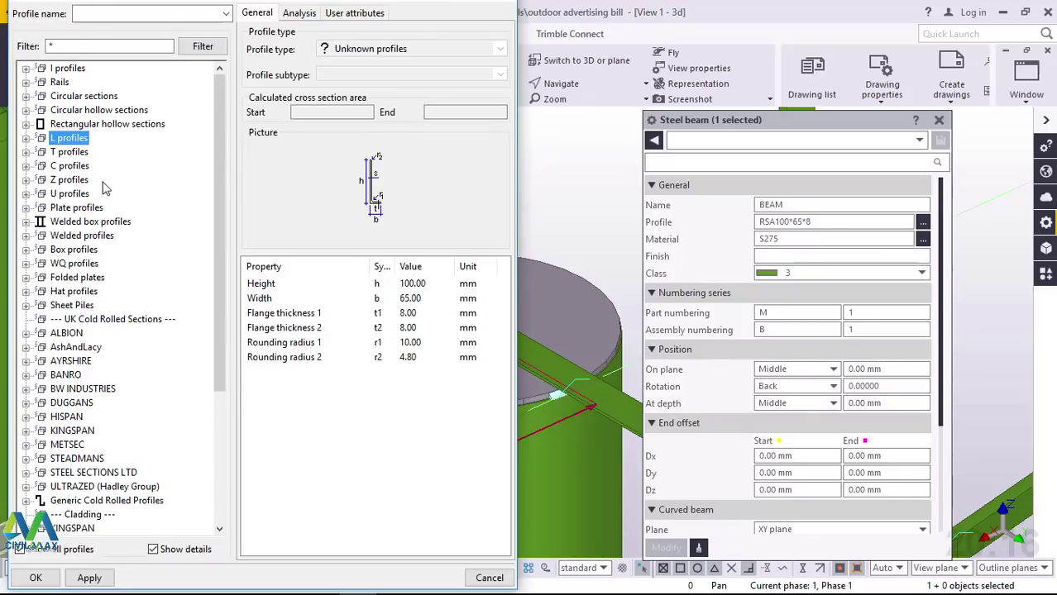
pyautogui.click(26, 68)
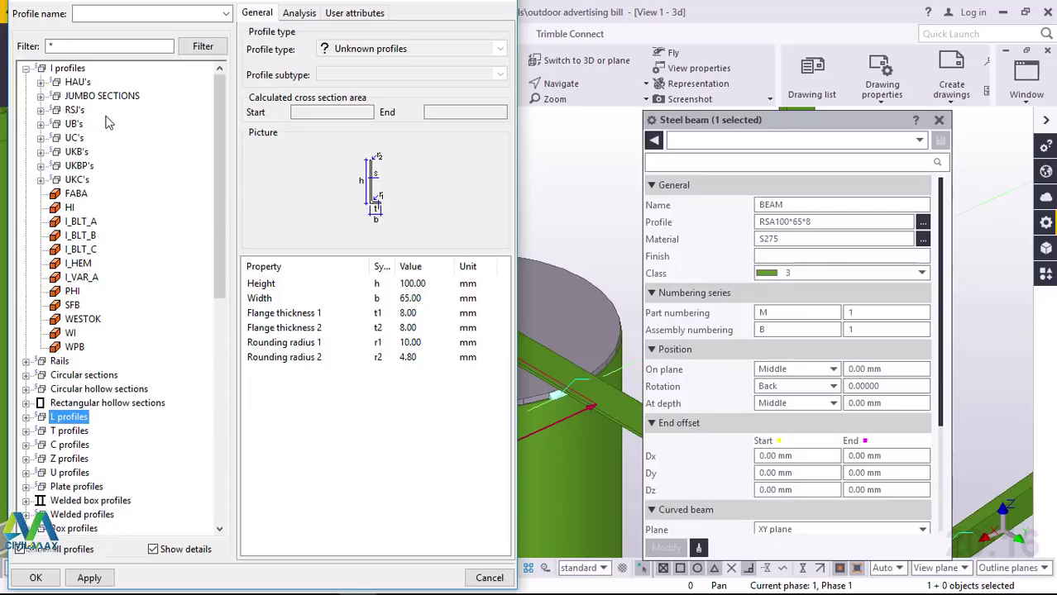
pyautogui.click(41, 124)
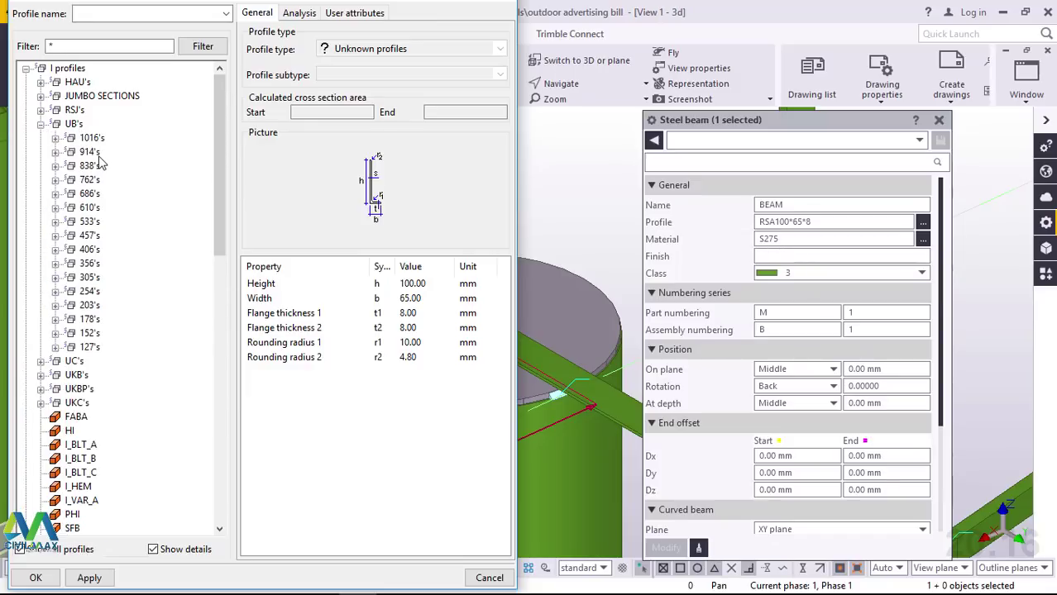
pyautogui.click(55, 278)
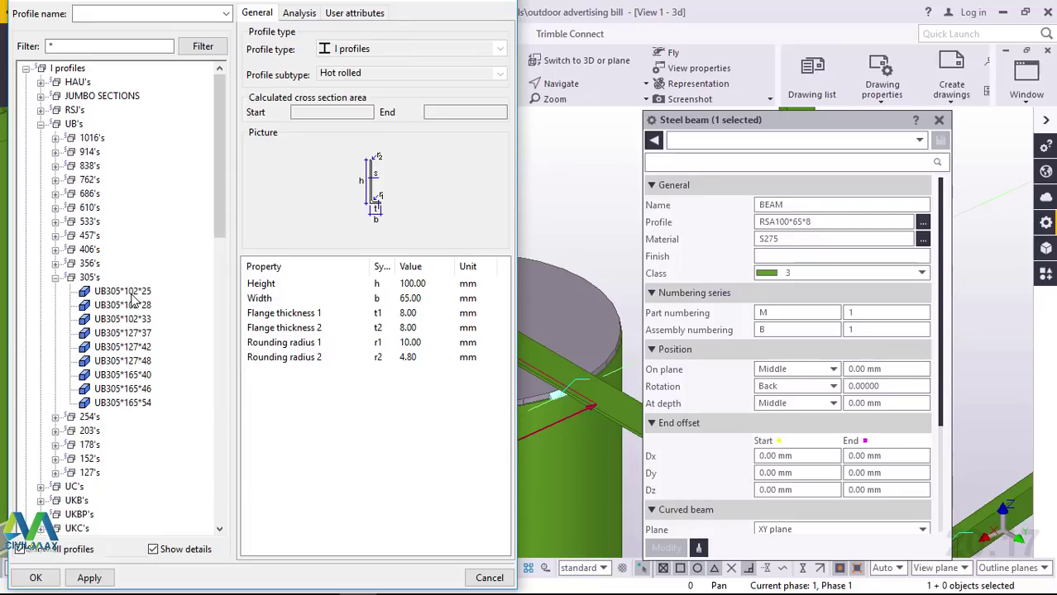
pyautogui.click(128, 292)
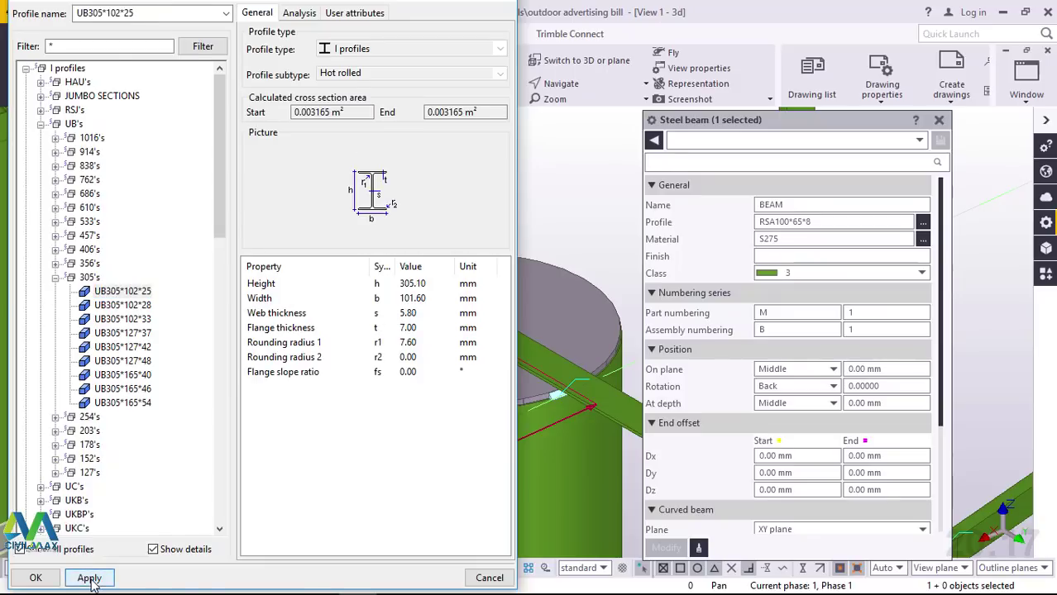
pyautogui.click(88, 577)
pyautogui.click(36, 578)
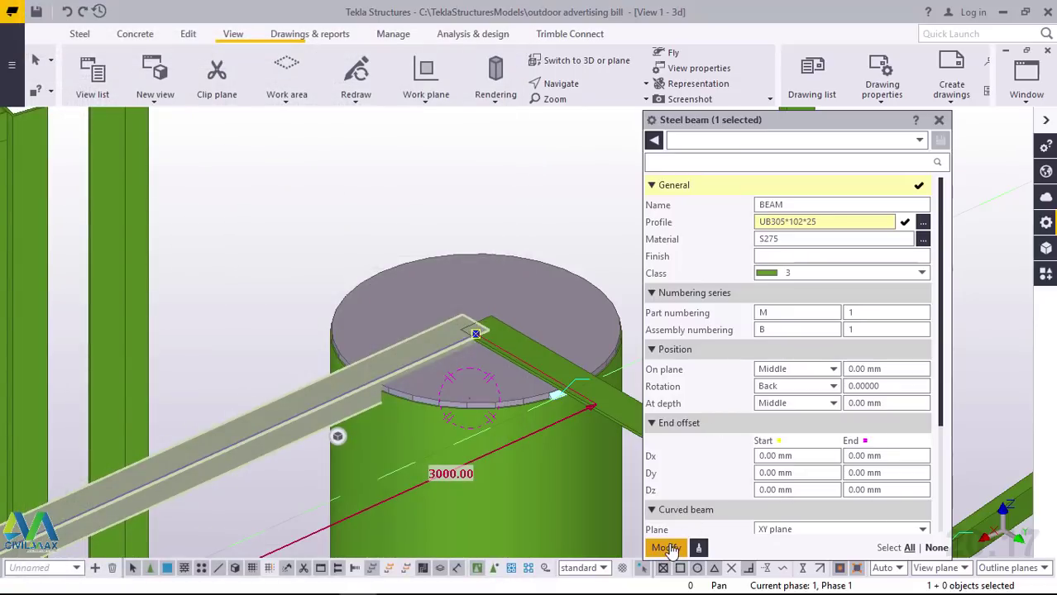
pyautogui.click(666, 549)
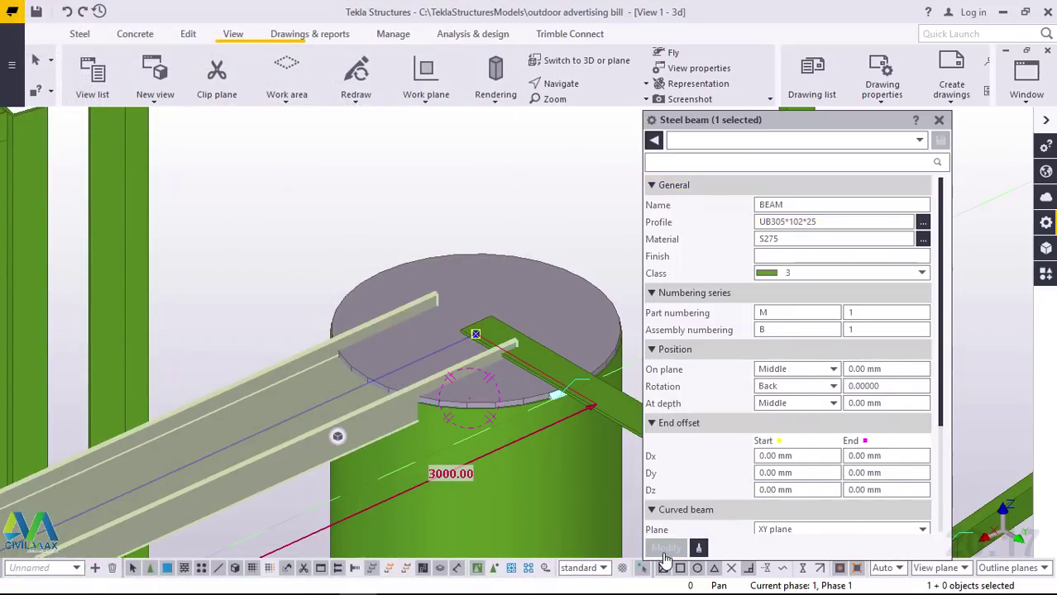
# Set the 3000 mm beam's rotation to Top and apply it to the model
pyautogui.scroll(-1, 369, 256)
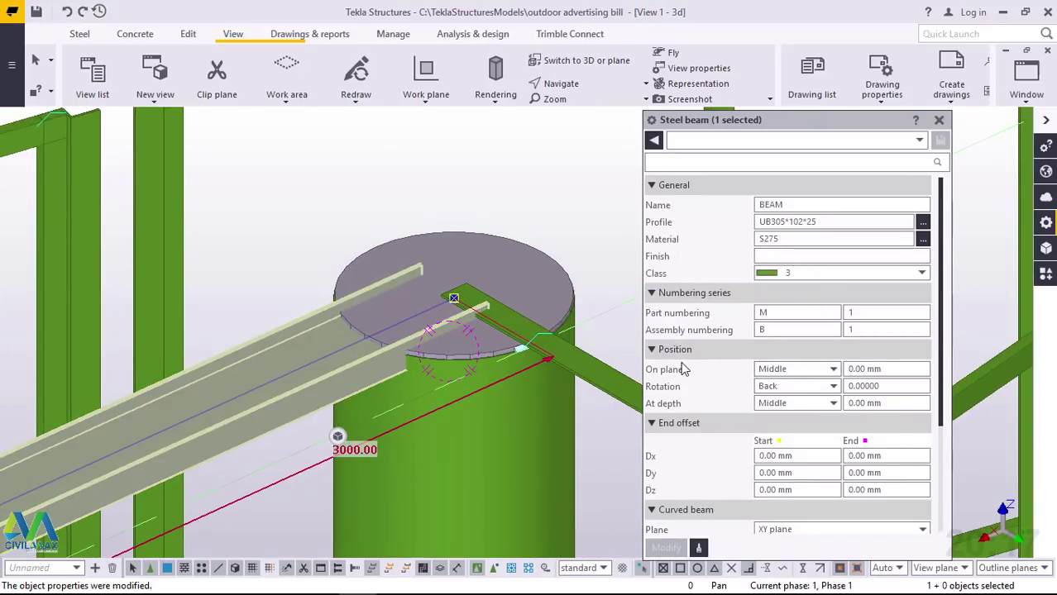
pyautogui.click(815, 387)
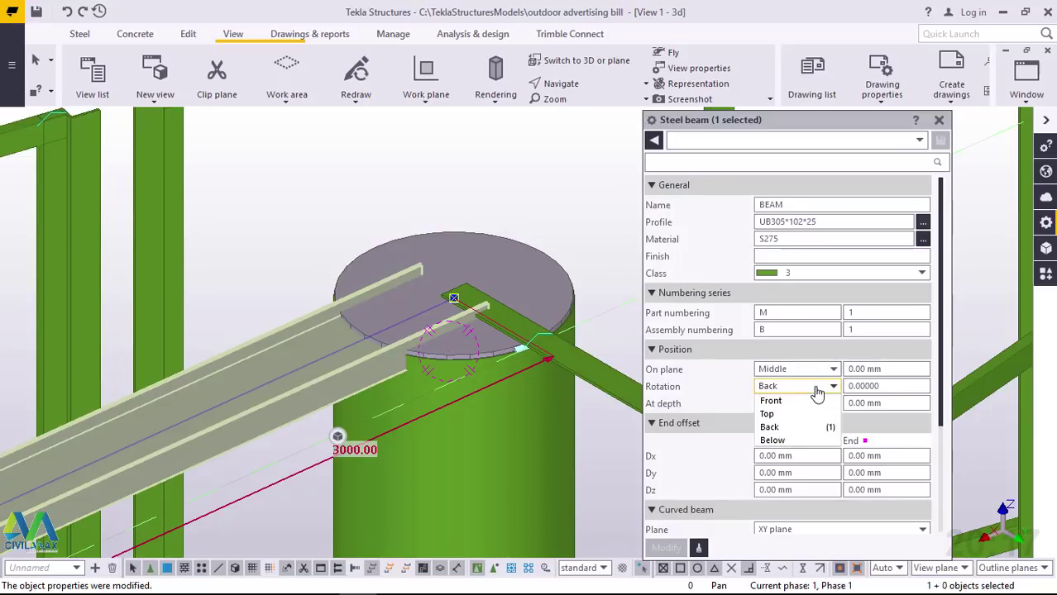
pyautogui.click(791, 428)
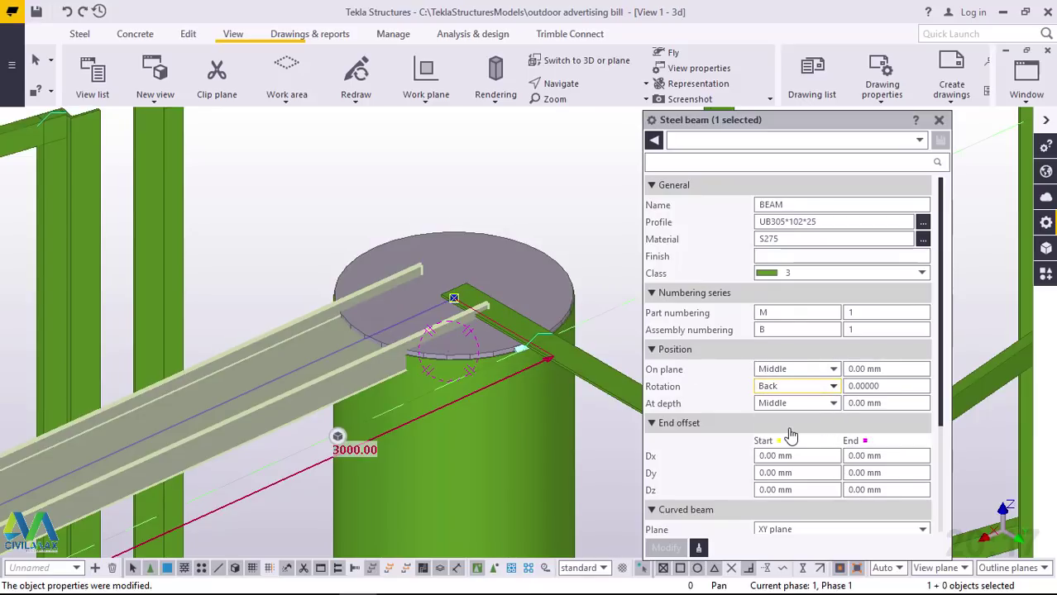
pyautogui.click(823, 388)
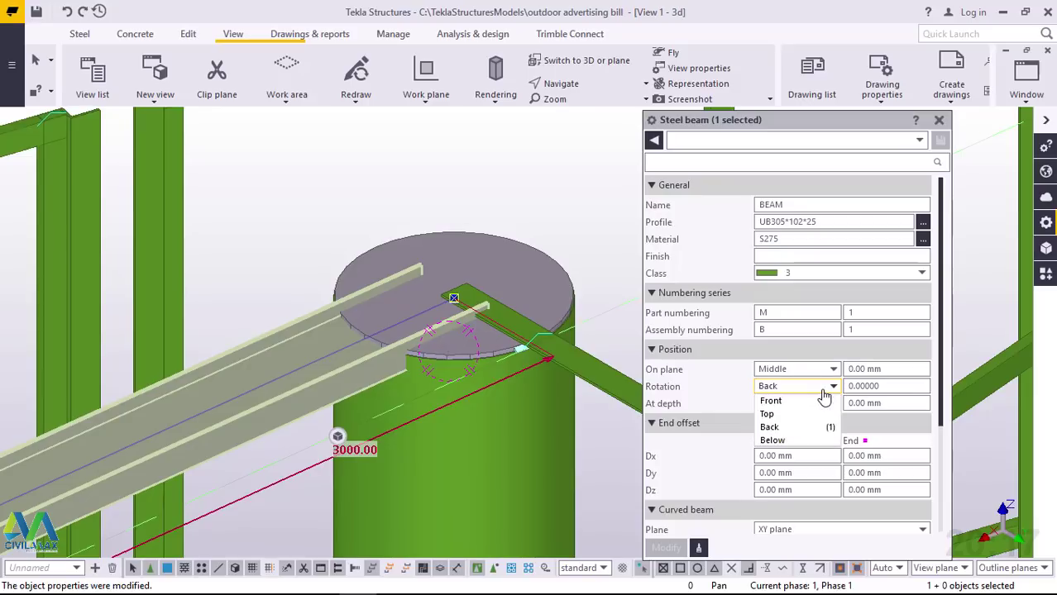
pyautogui.click(778, 416)
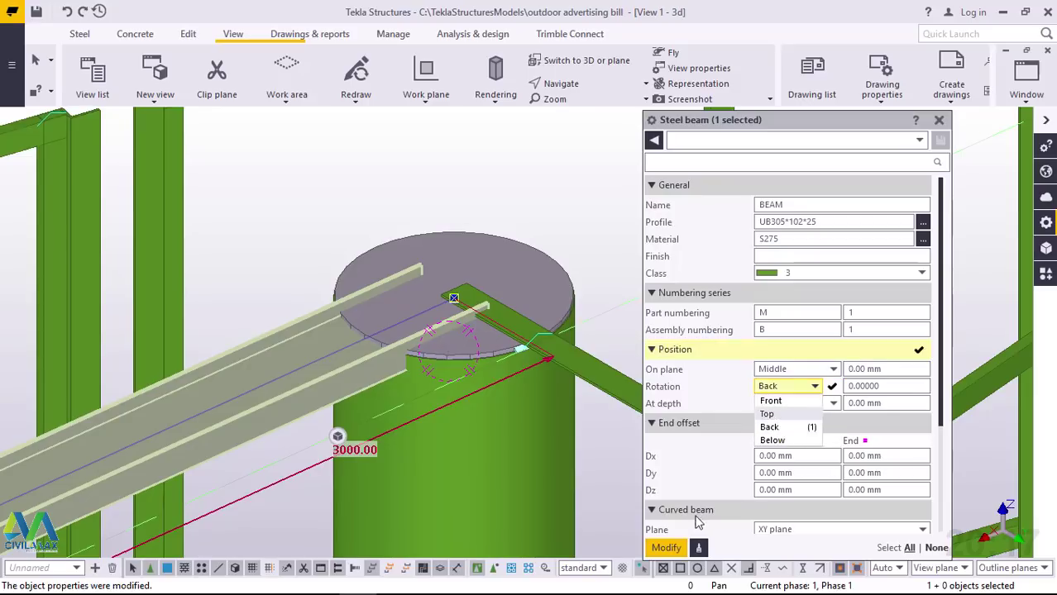
pyautogui.click(666, 548)
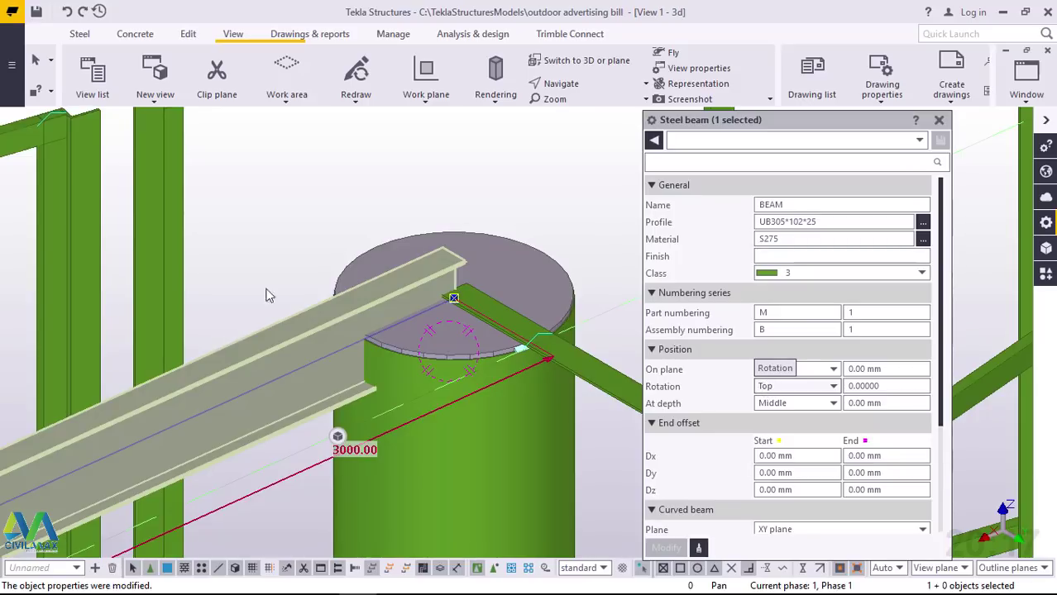
# Set the 3000 mm beam's depth position to Behind, apply it, and close the beam properties
pyautogui.click(833, 386)
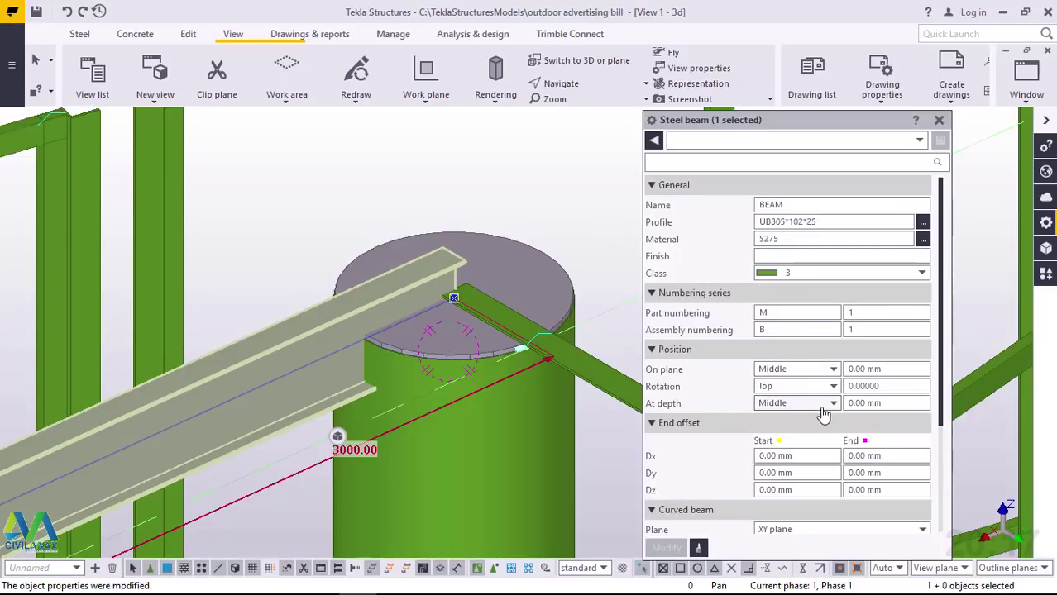
pyautogui.click(827, 410)
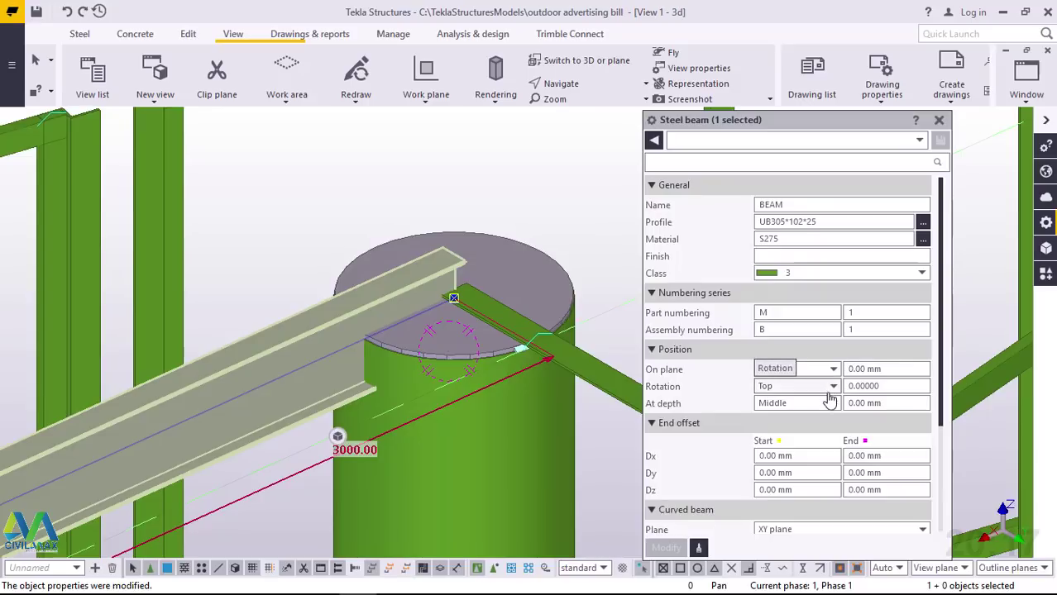
pyautogui.click(830, 388)
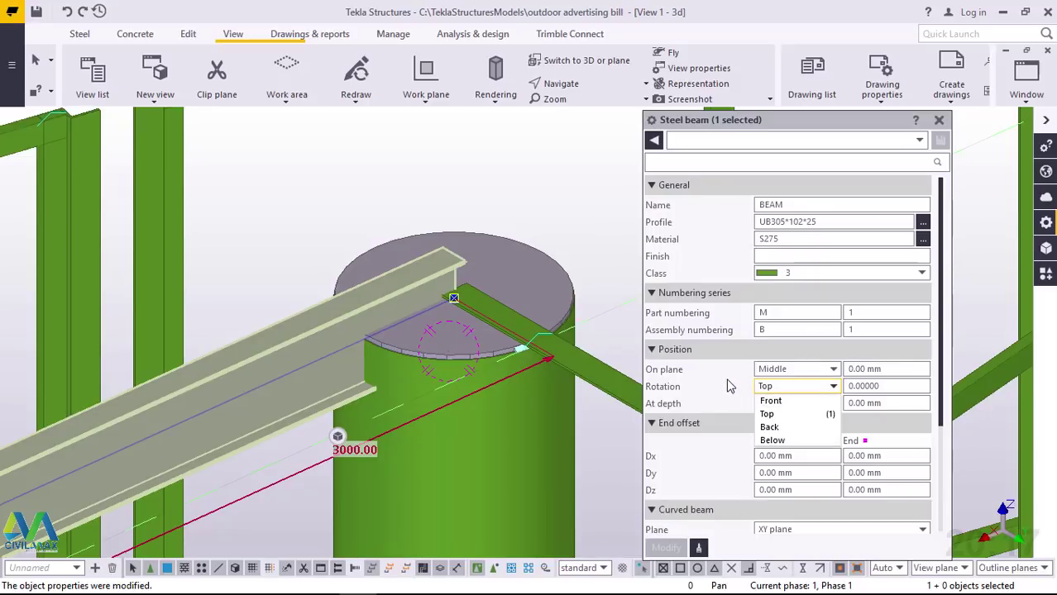
pyautogui.click(728, 386)
pyautogui.click(831, 404)
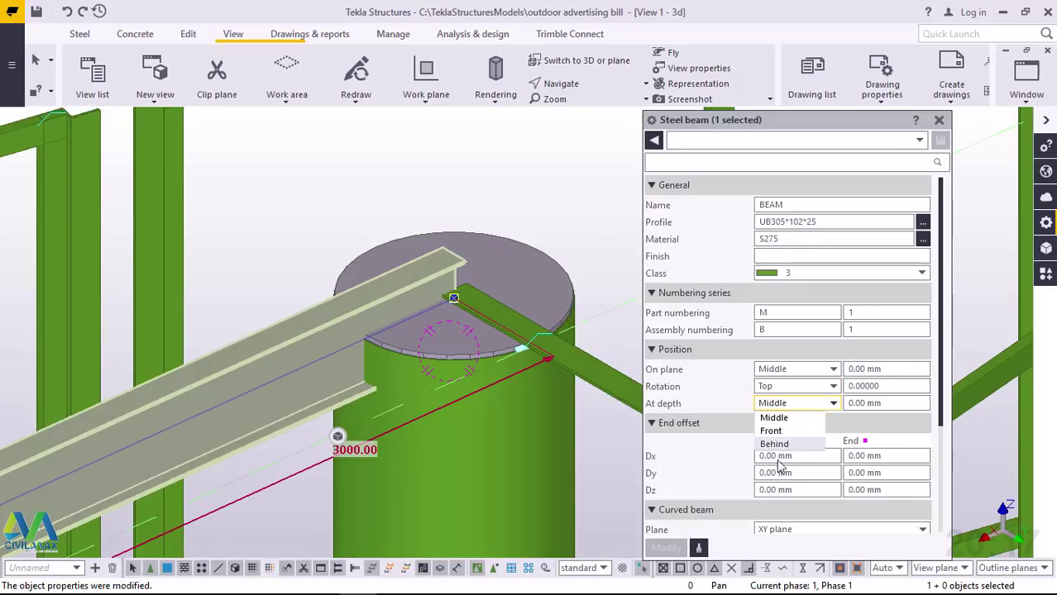
pyautogui.click(791, 448)
pyautogui.click(666, 549)
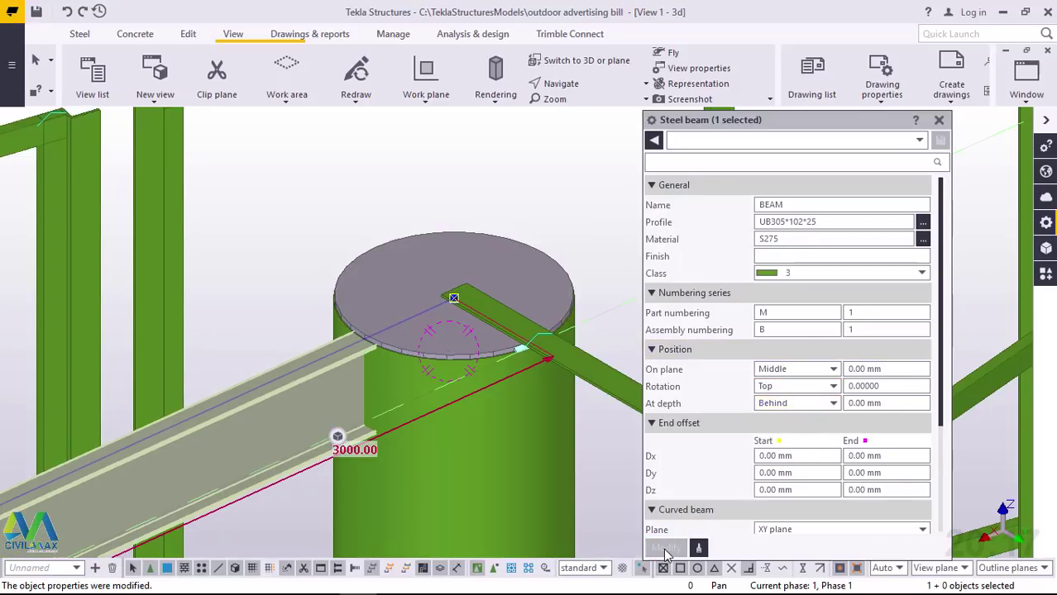
pyautogui.click(939, 120)
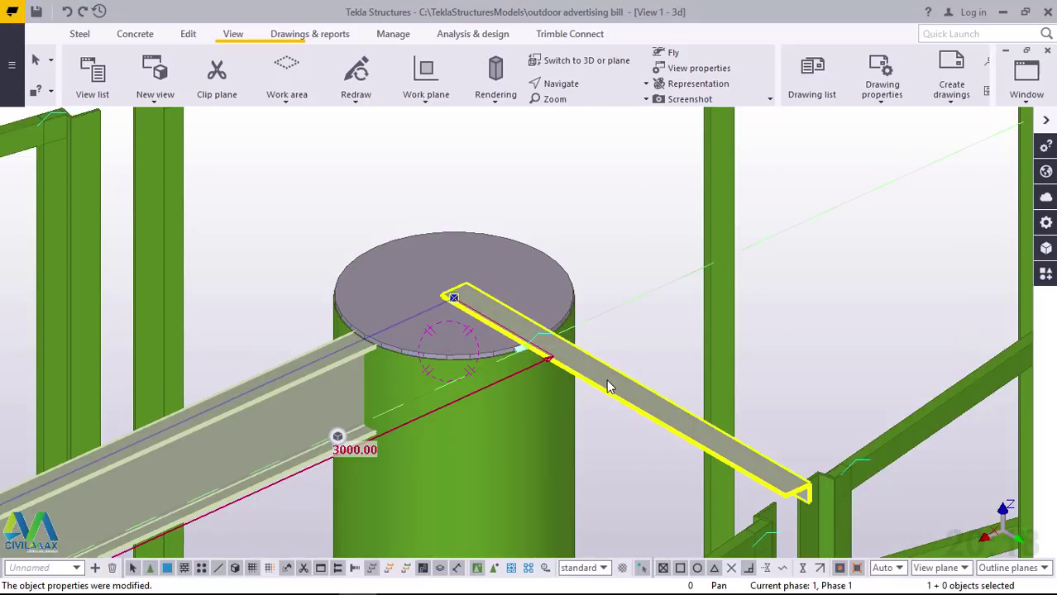
# Change the profile of the shorter beam from the pole centre to the frame to UB305*102*25
pyautogui.doubleClick(620, 351)
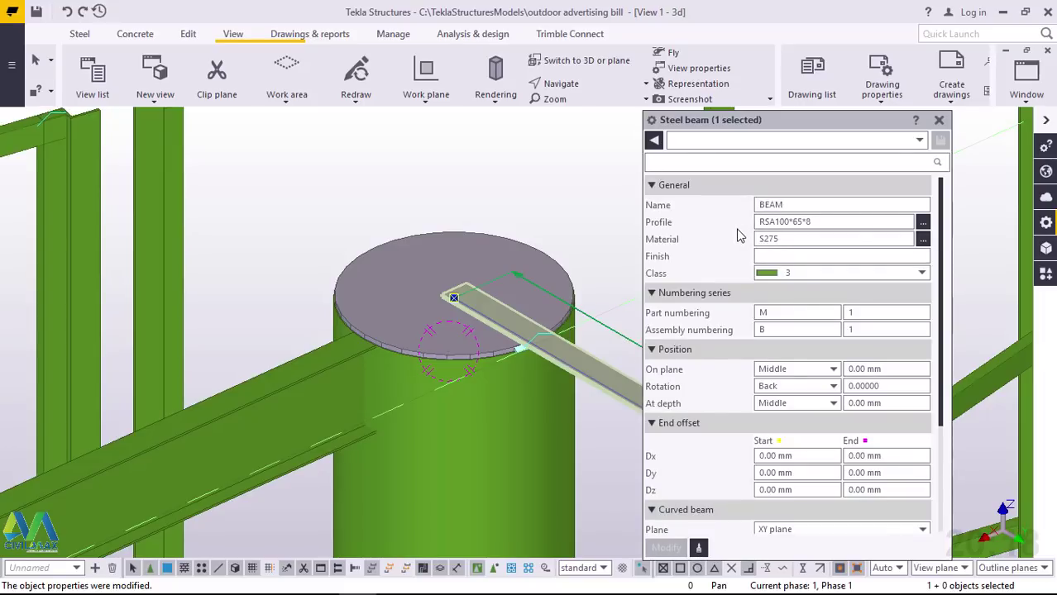
pyautogui.click(924, 225)
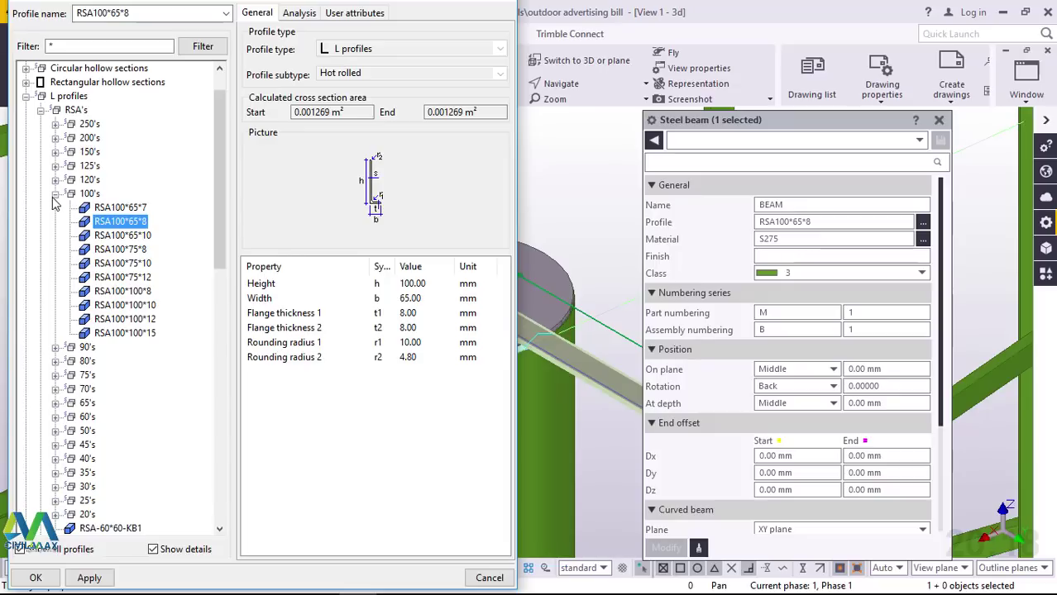
pyautogui.click(56, 193)
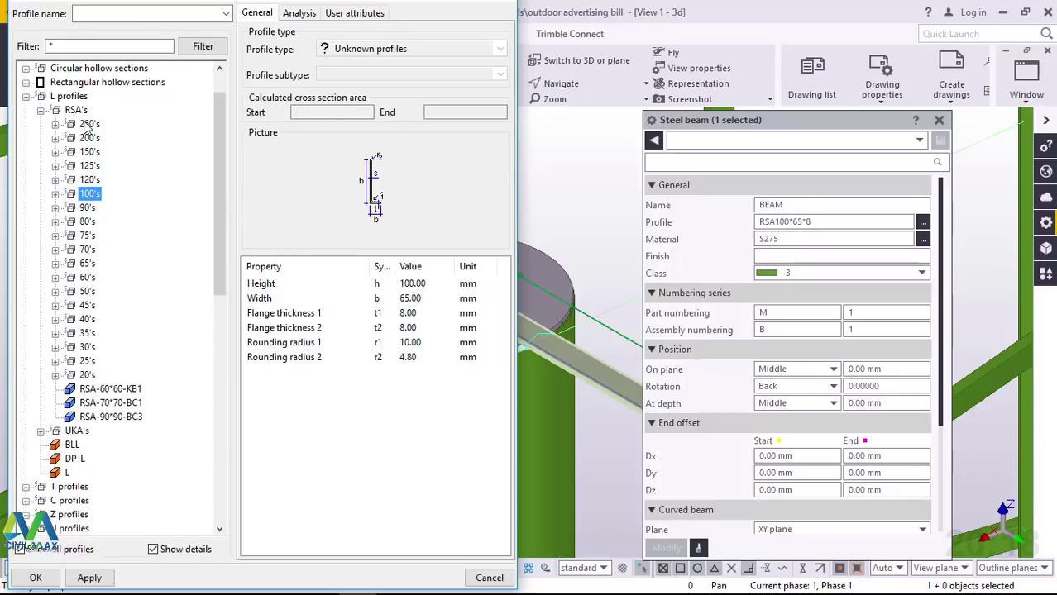
pyautogui.click(26, 96)
pyautogui.scroll(1, 123, 165)
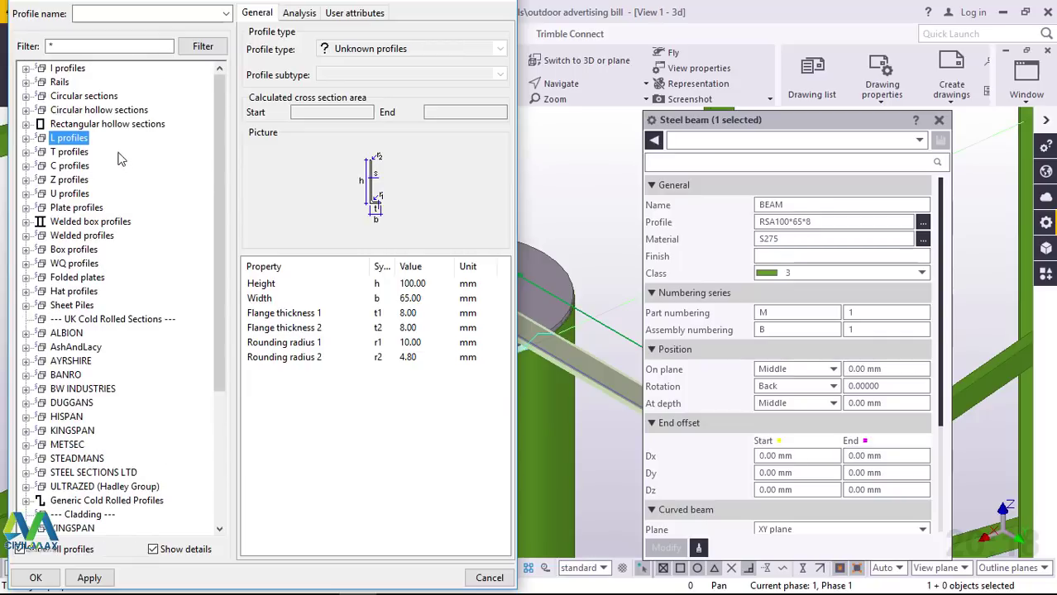
pyautogui.click(26, 70)
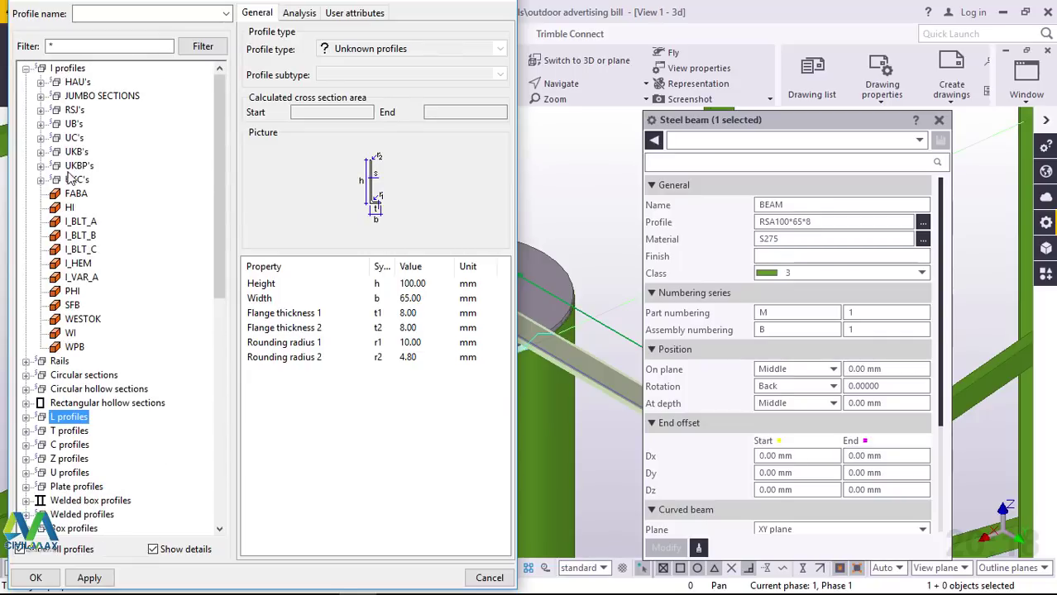
pyautogui.click(40, 124)
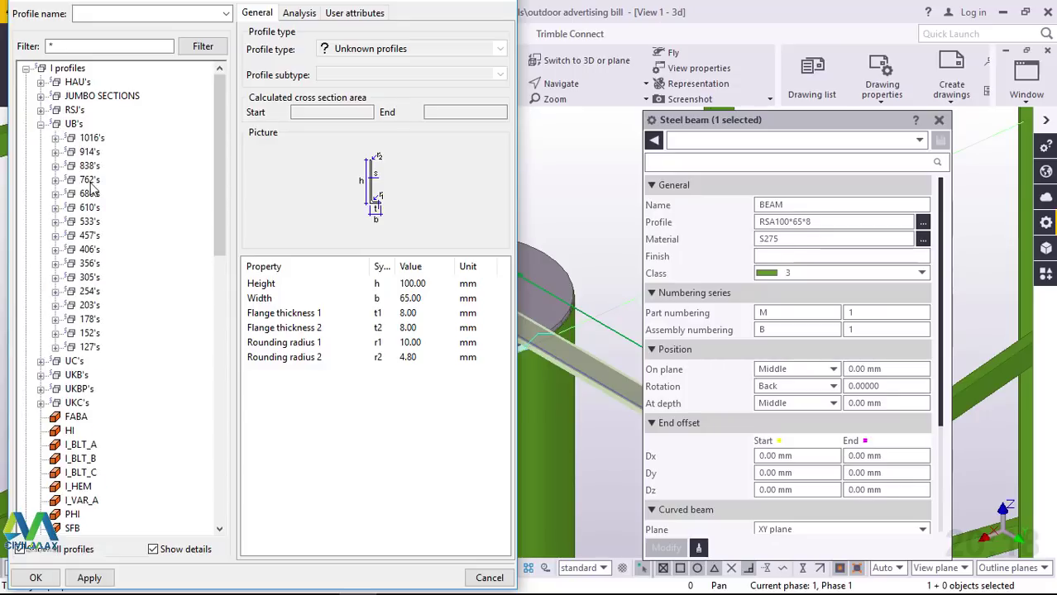
pyautogui.click(55, 279)
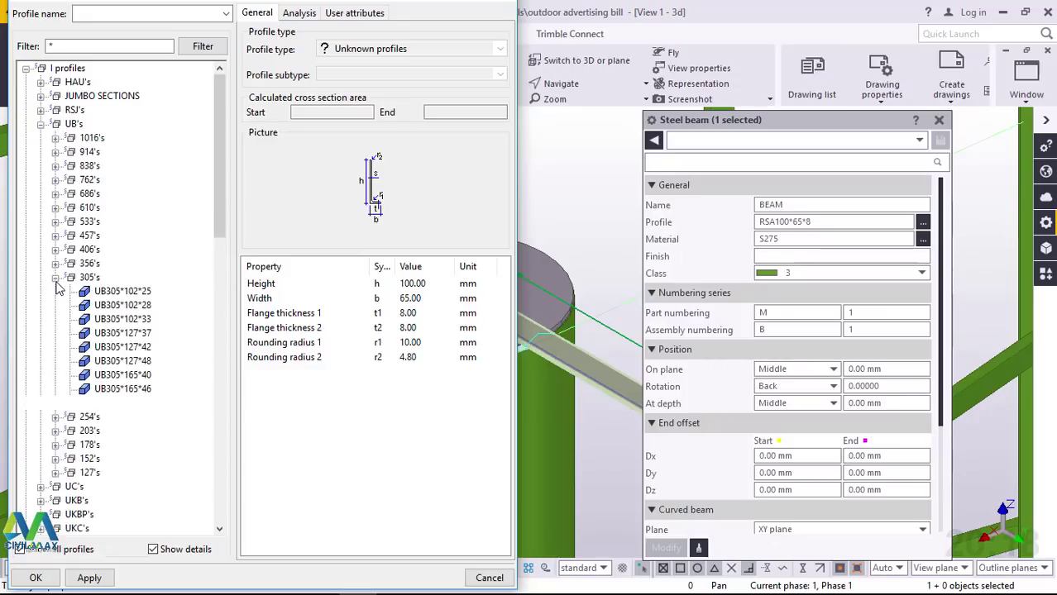
pyautogui.click(130, 294)
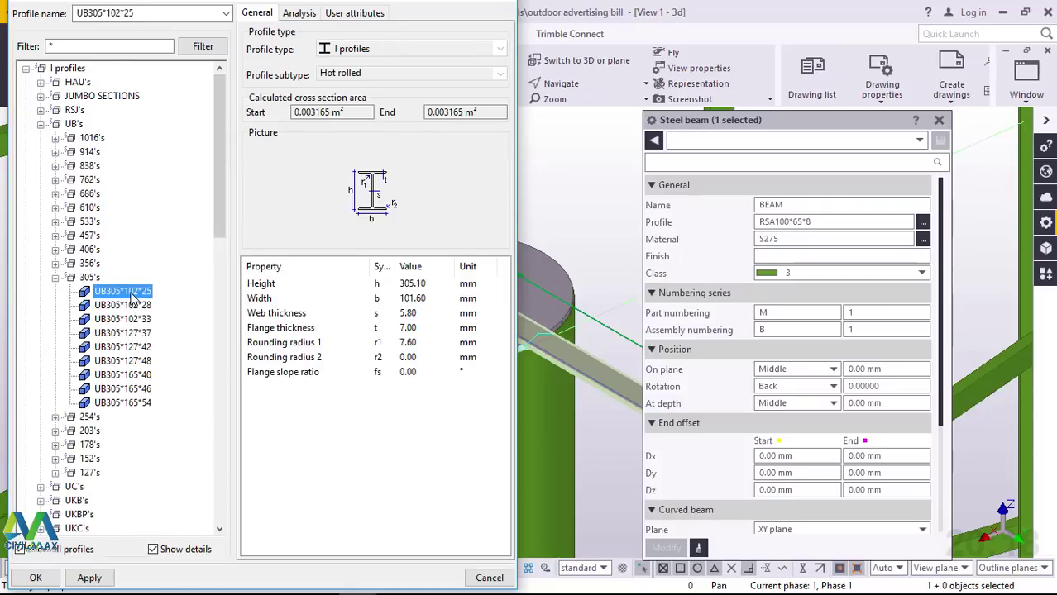
pyautogui.click(88, 578)
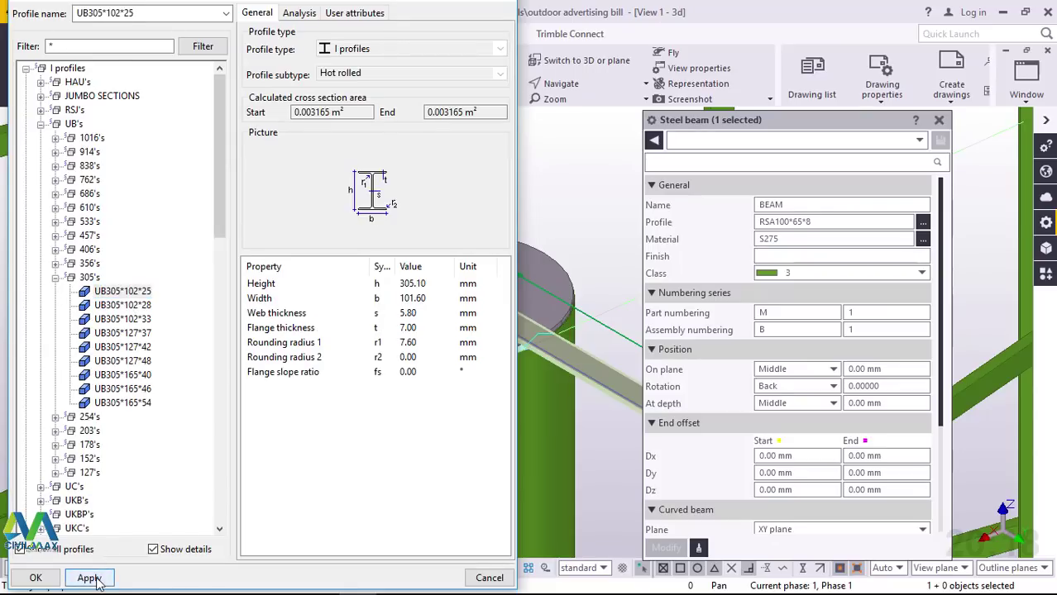
pyautogui.click(42, 580)
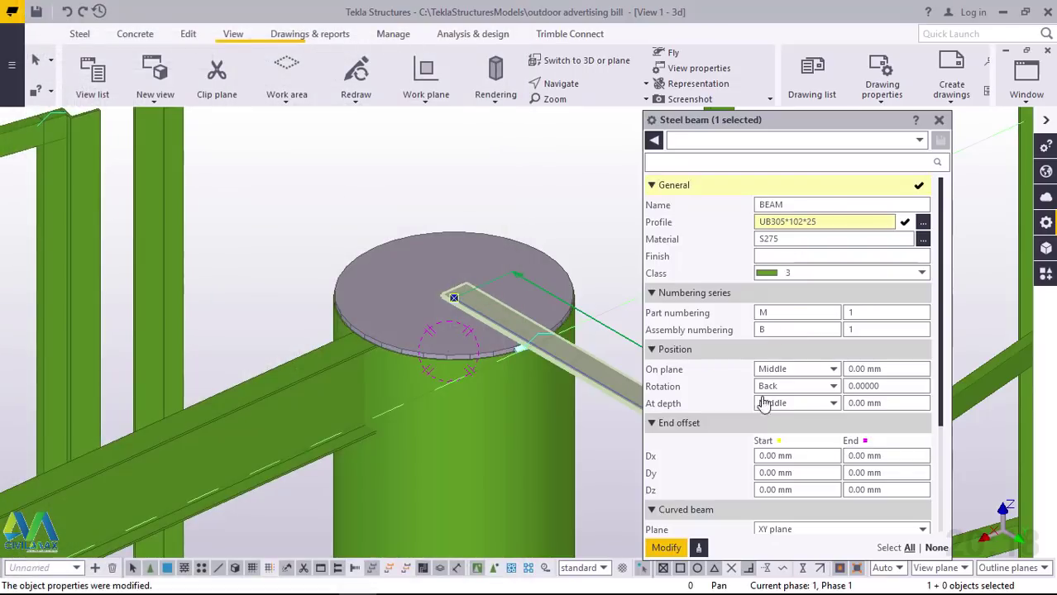
pyautogui.click(664, 549)
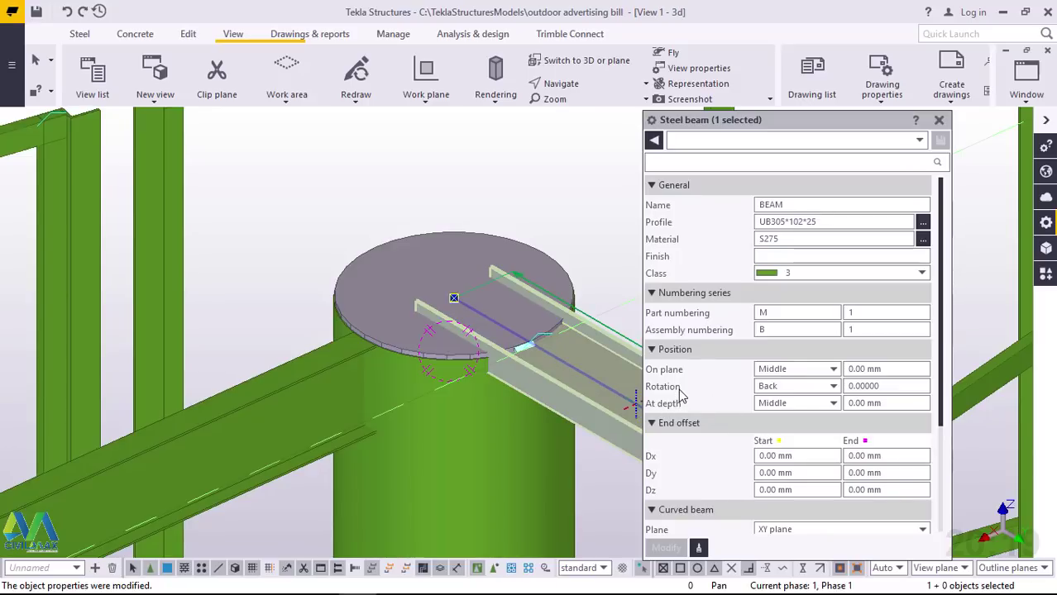
# Set the shorter beam's rotation to Below and its depth position to Behind, apply both changes, and close the beam properties
pyautogui.click(802, 386)
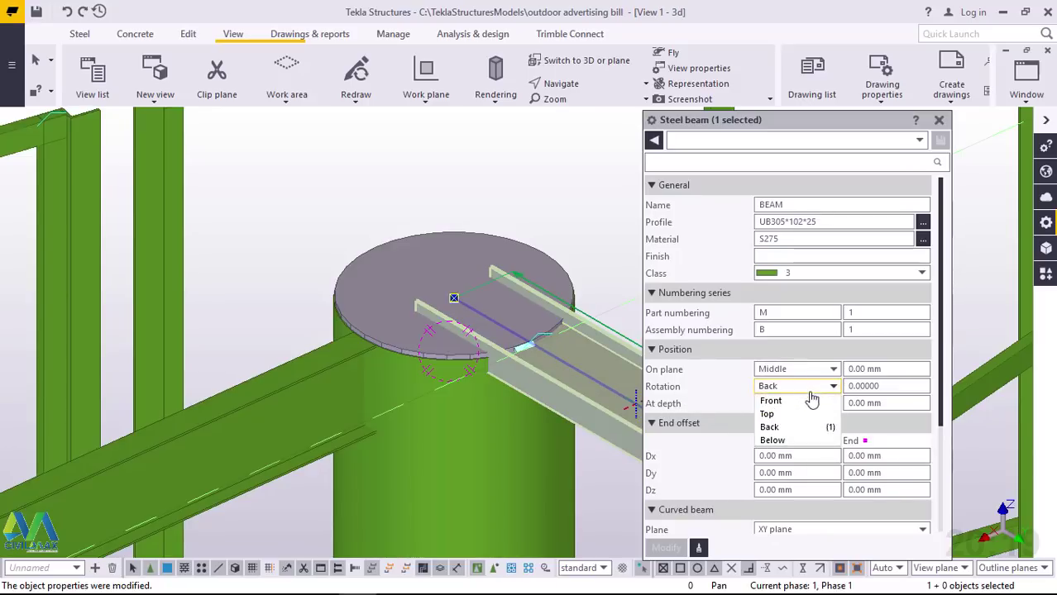
pyautogui.click(772, 440)
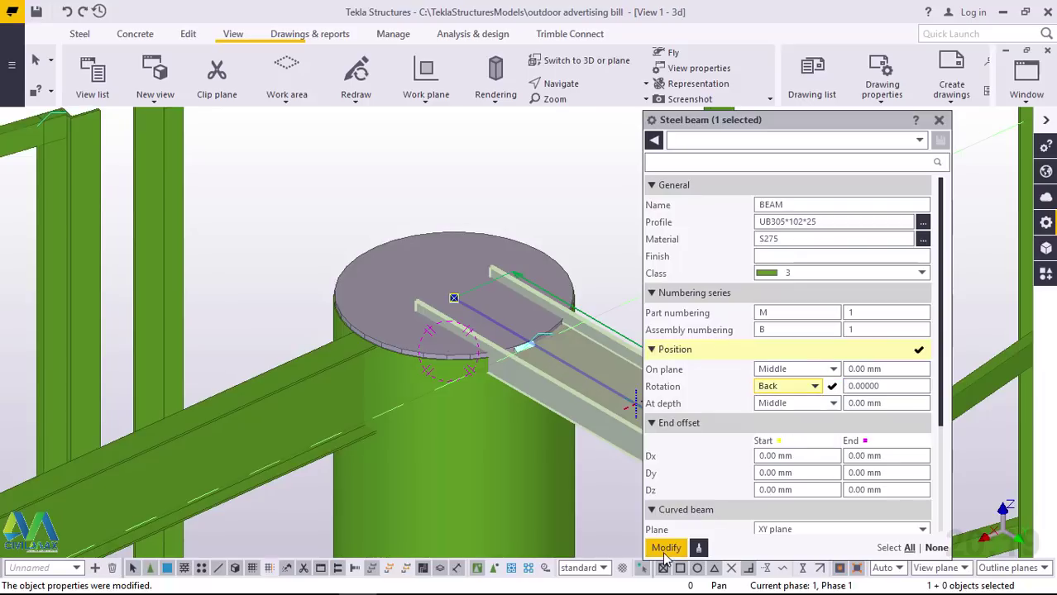
pyautogui.click(667, 548)
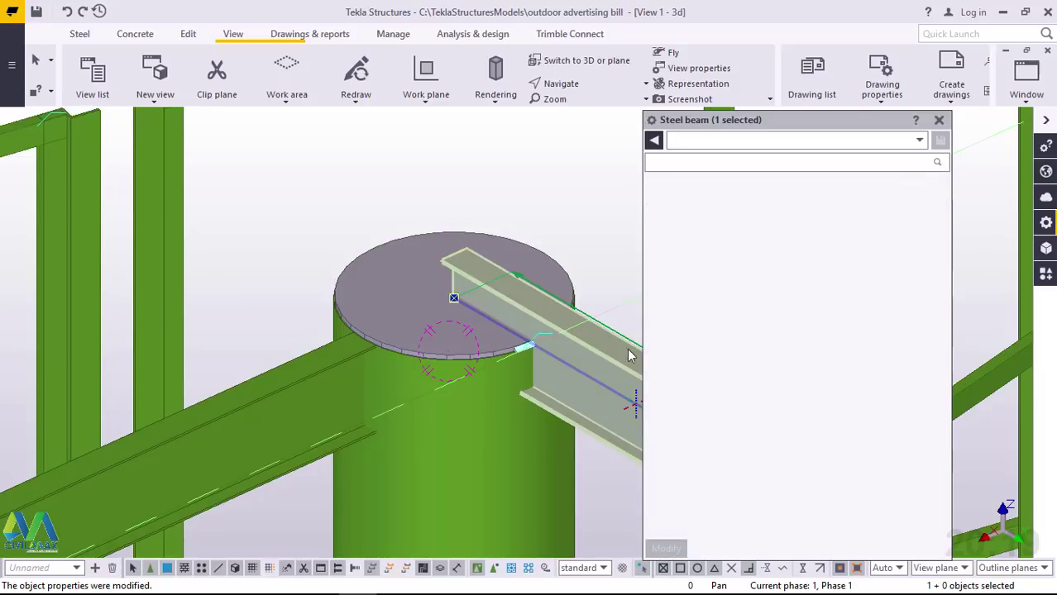
pyautogui.scroll(-2, 550, 277)
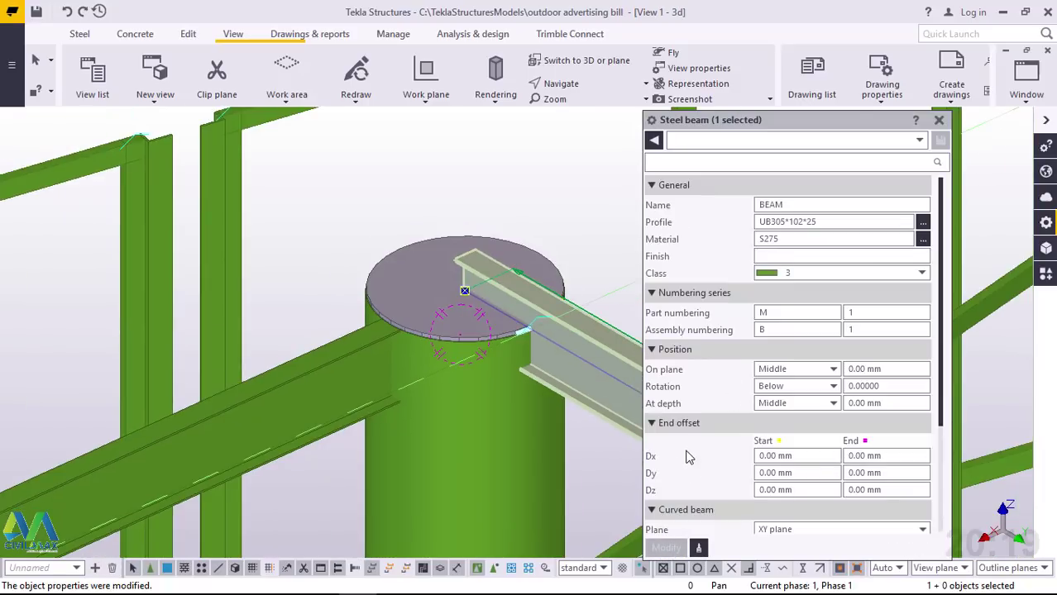
pyautogui.click(833, 405)
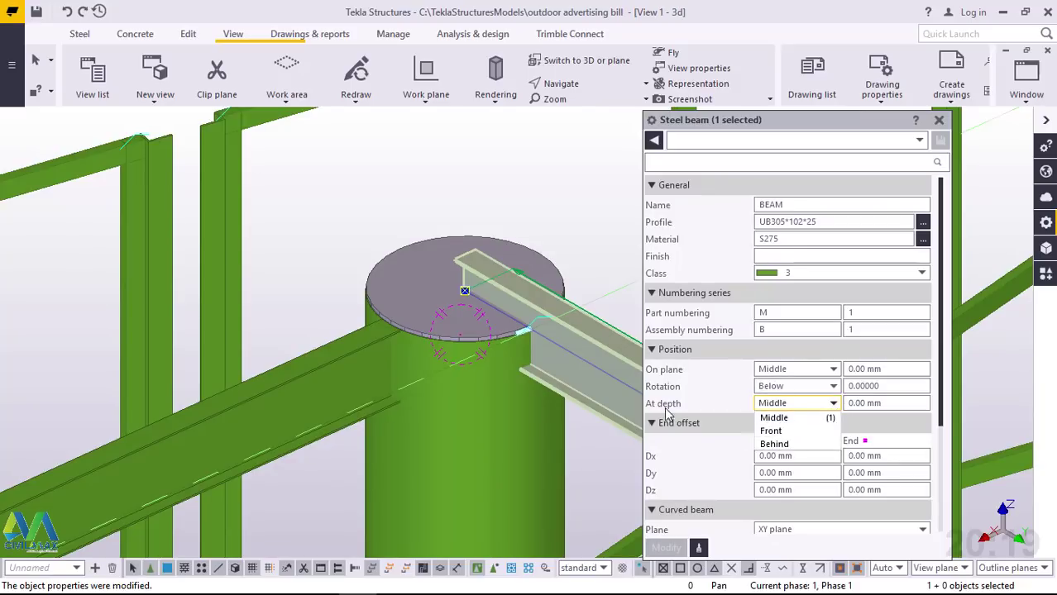
pyautogui.click(777, 444)
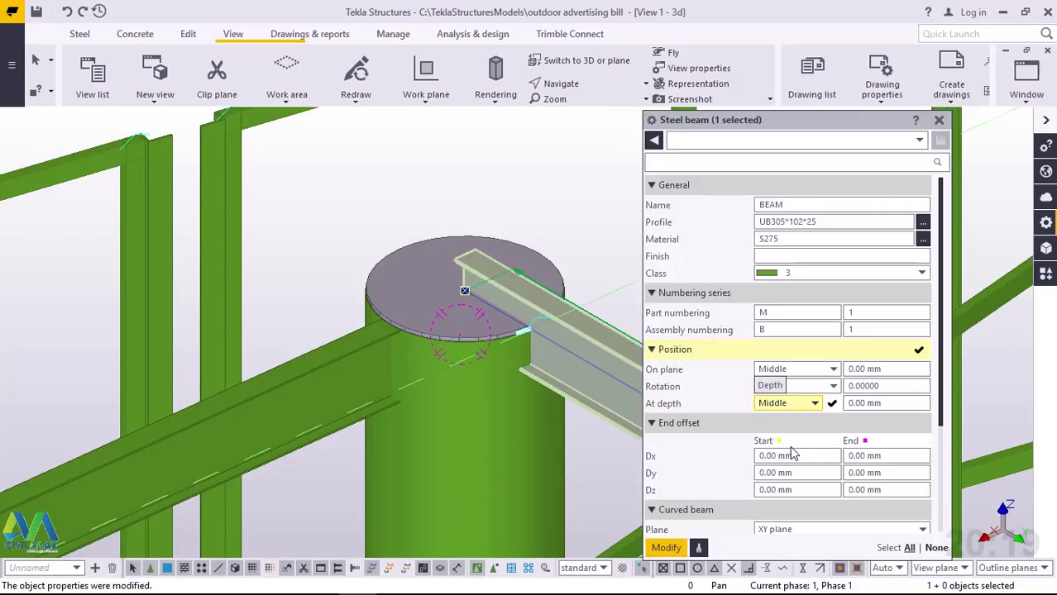
pyautogui.click(667, 549)
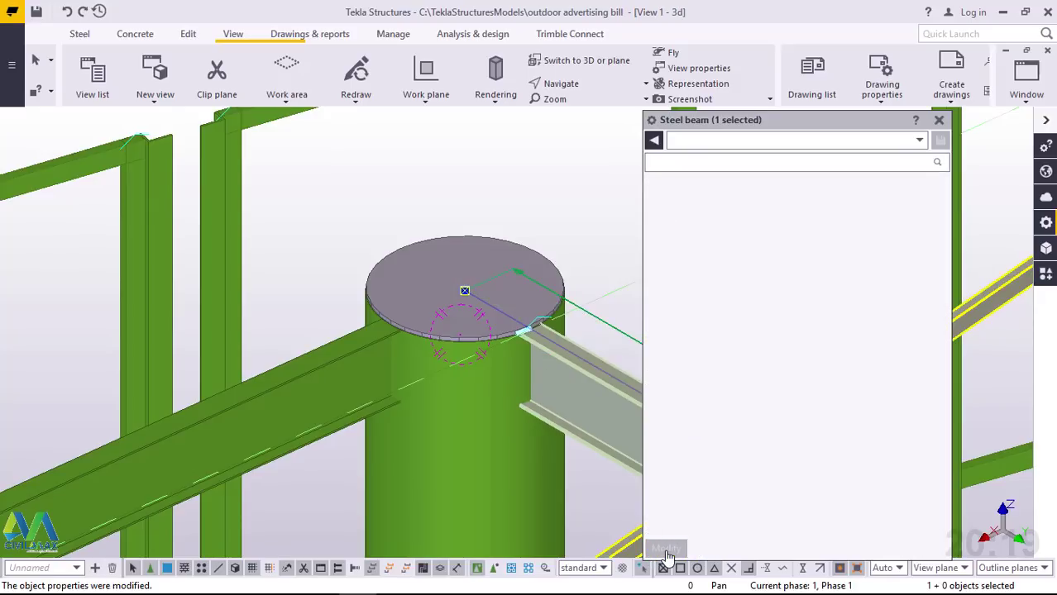
pyautogui.click(939, 120)
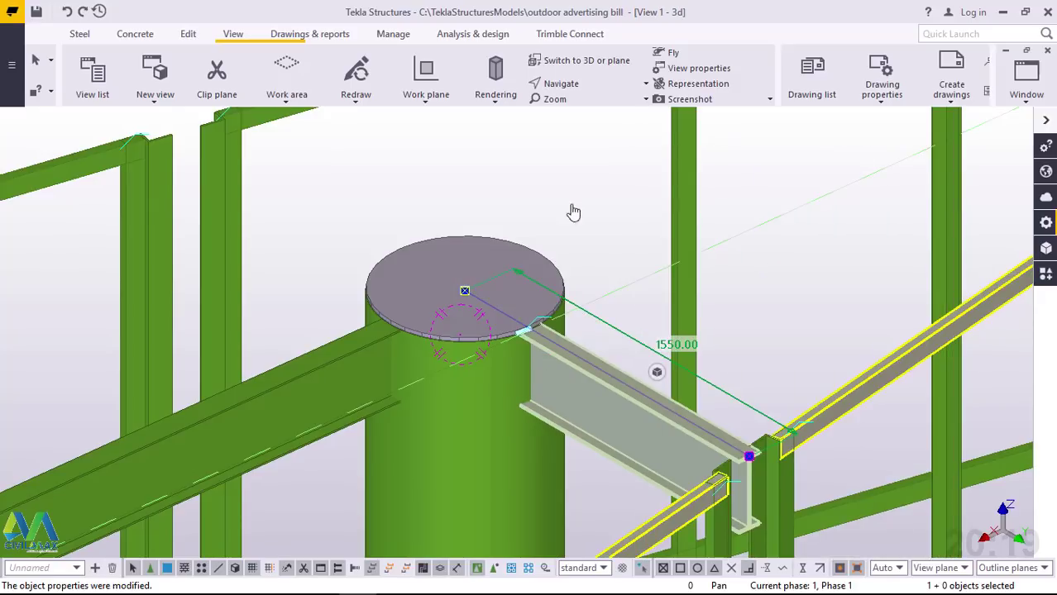
# Make one linear copy of both support beams at the pole with a dZ offset of -200 mm, and end the copy command
pyautogui.scroll(-2, 530, 222)
pyautogui.scroll(4, 569, 319)
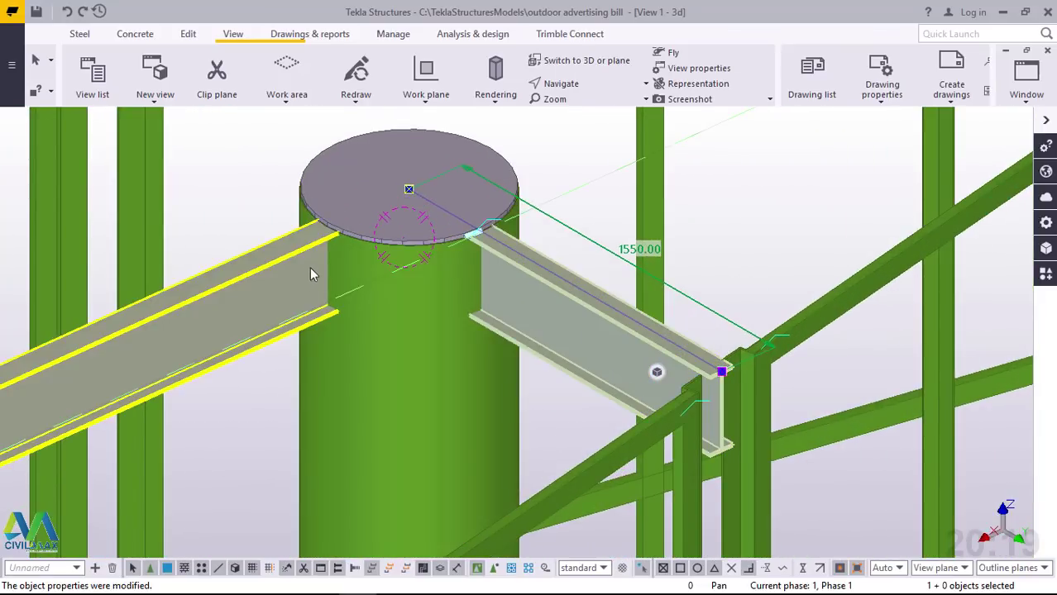
pyautogui.keyDown('ctrl'); pyautogui.click(309, 266); pyautogui.keyUp('ctrl')
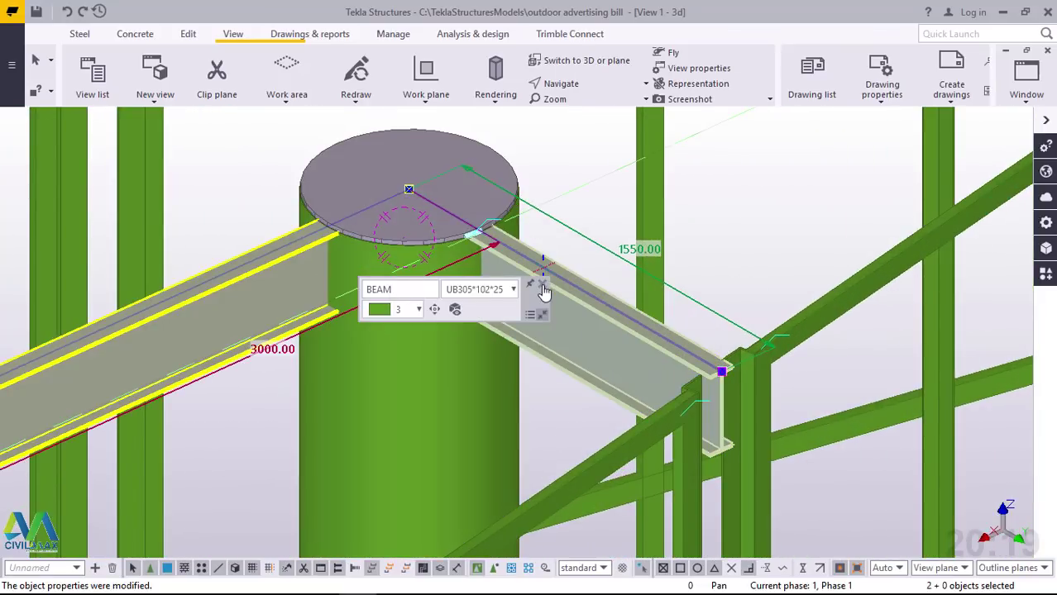
pyautogui.rightClick(792, 161)
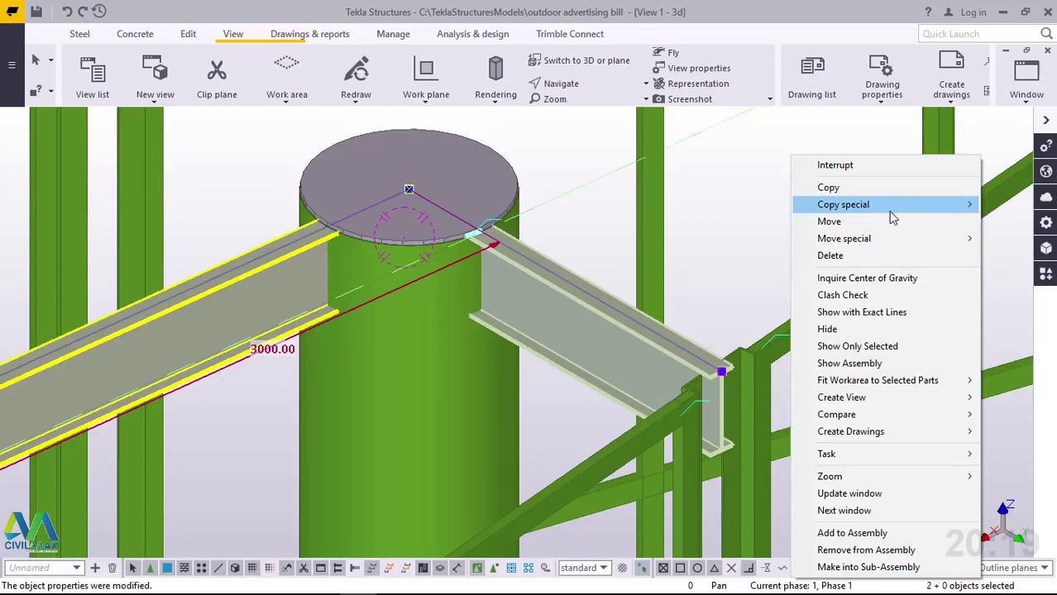
pyautogui.moveTo(891, 217)
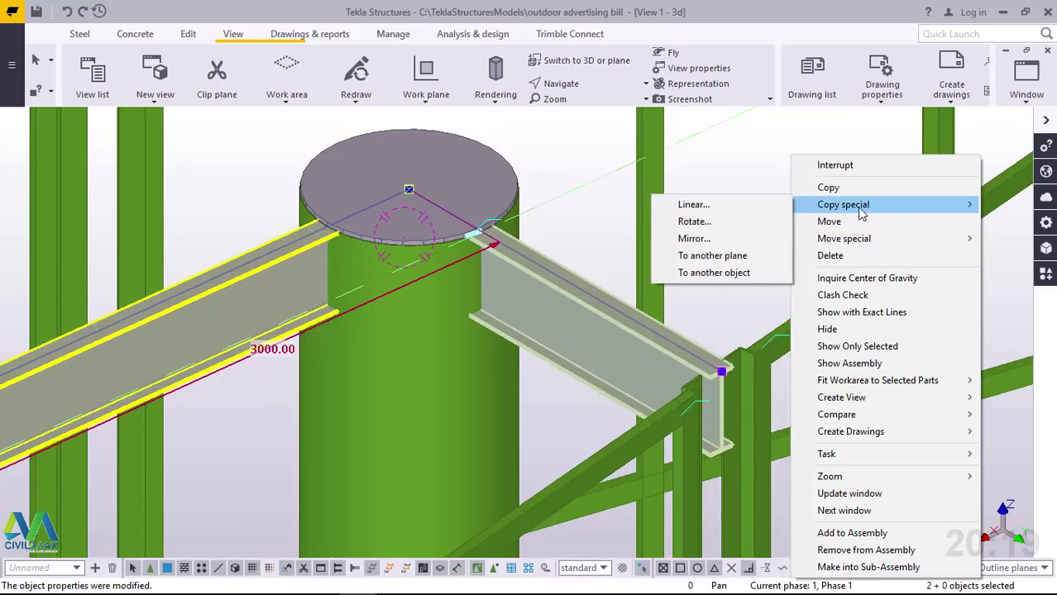
pyautogui.click(693, 205)
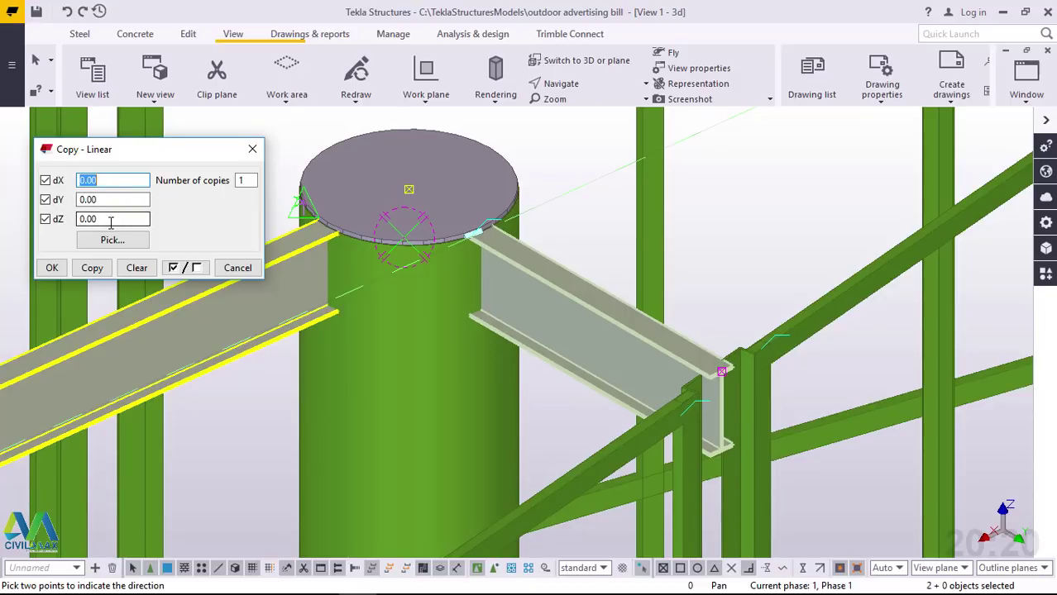
pyautogui.moveTo(110, 224); pyautogui.dragTo(76, 220)
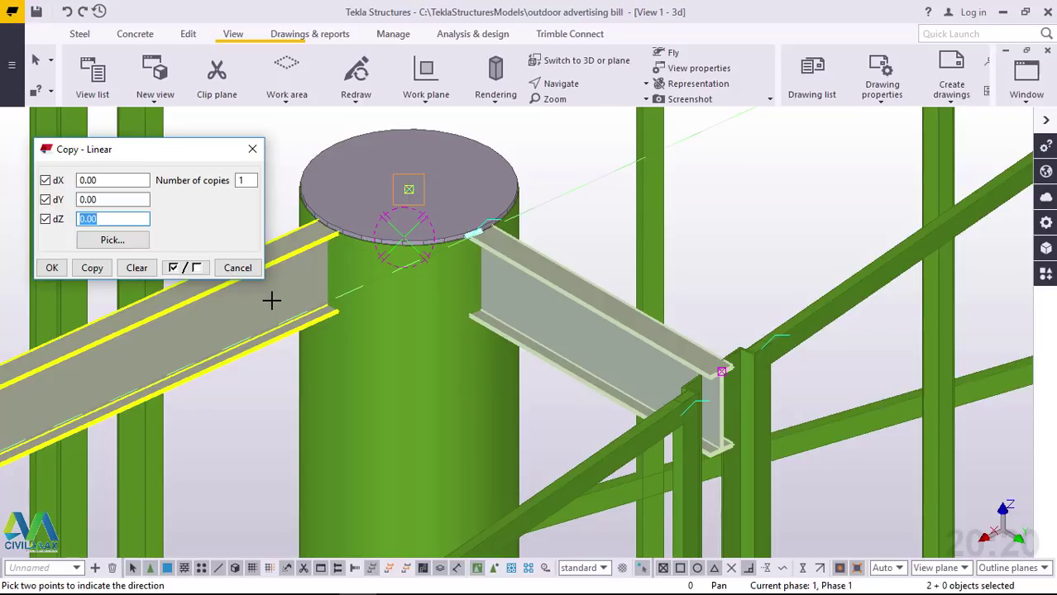
pyautogui.write('-2')
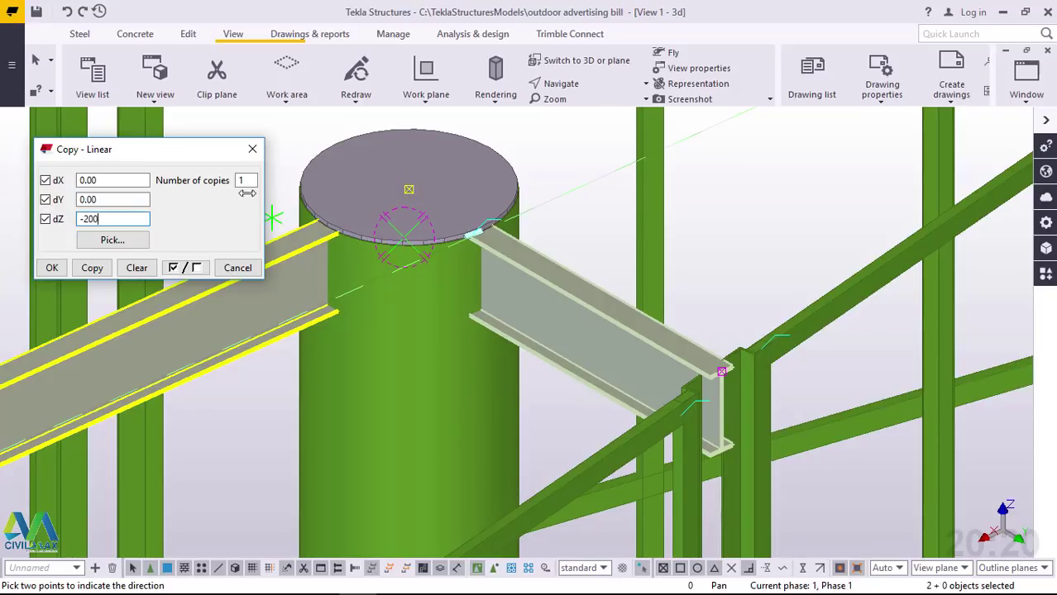
pyautogui.click(94, 270)
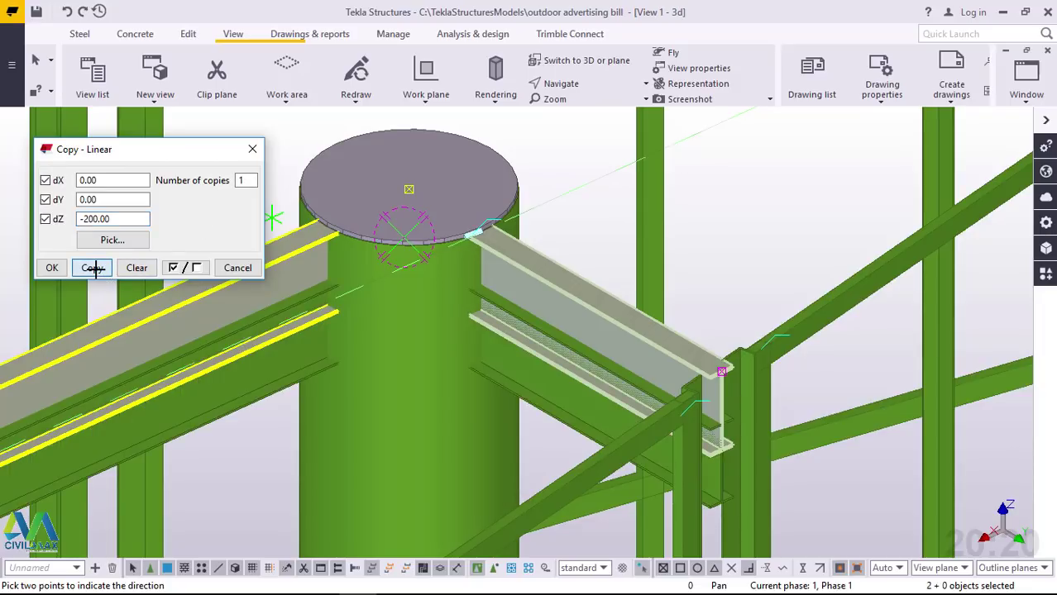
pyautogui.click(52, 268)
pyautogui.rightClick(533, 135)
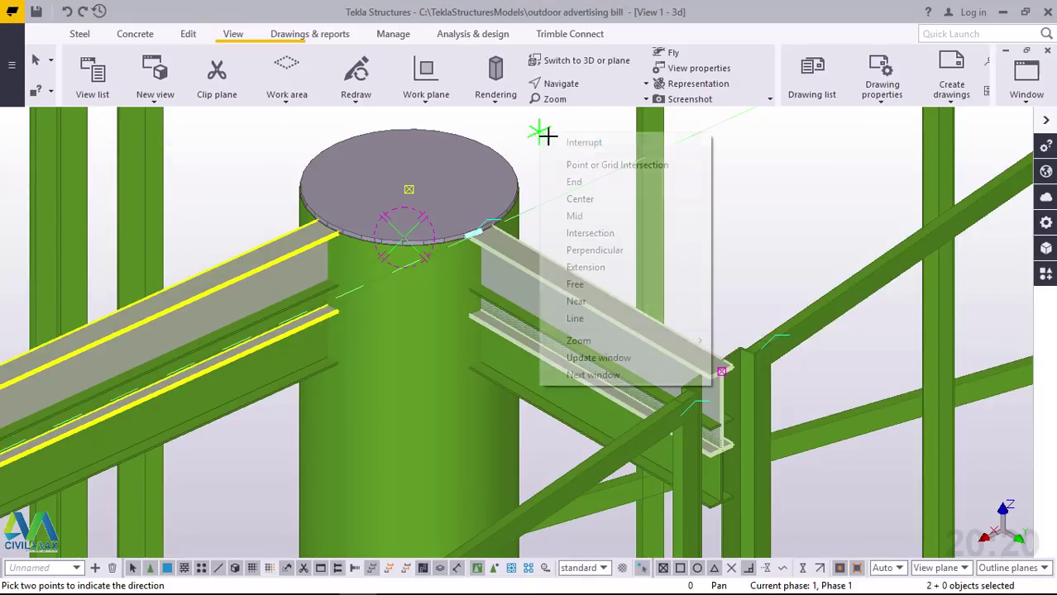
pyautogui.click(578, 141)
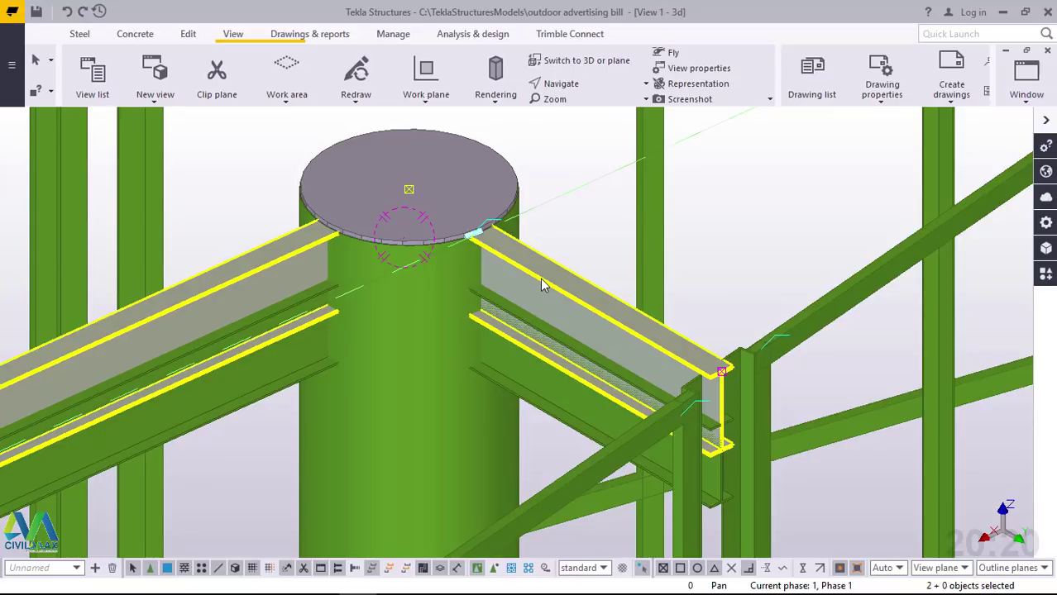
# Delete the two original upper support beams, keeping their lowered copies
pyautogui.rightClick(542, 282)
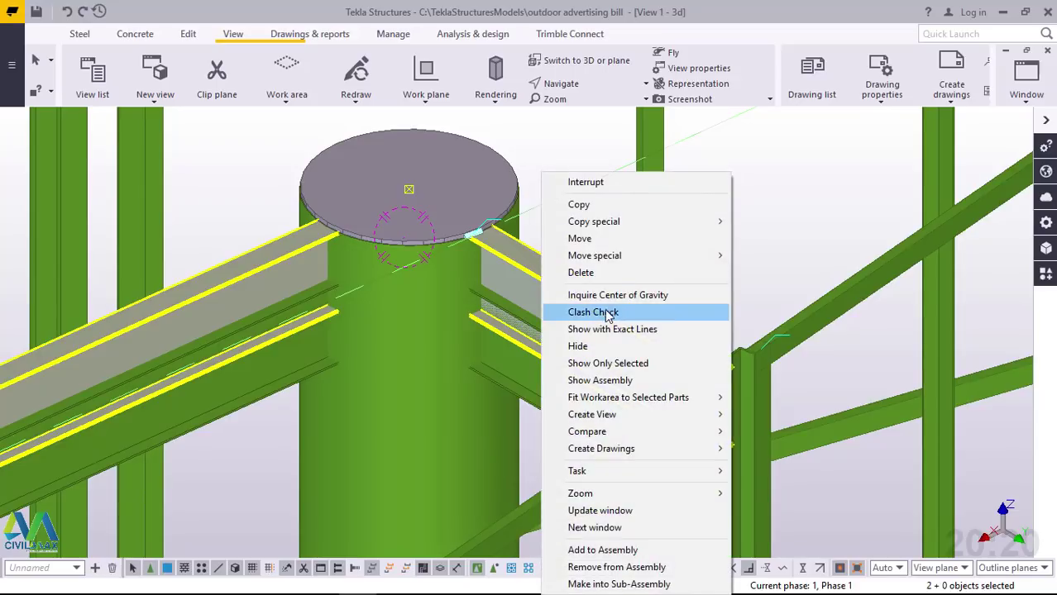
pyautogui.click(595, 276)
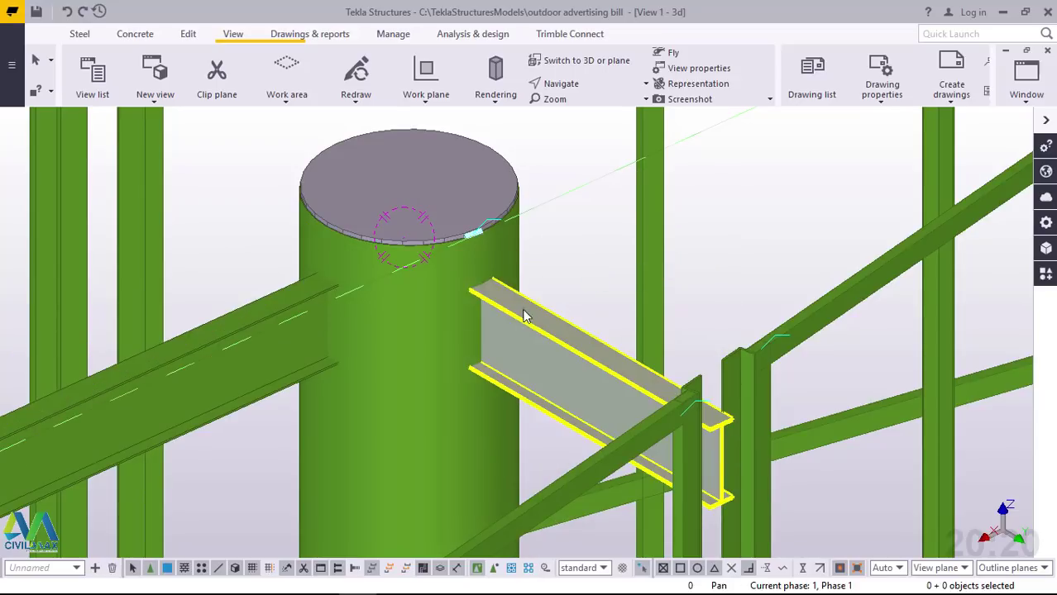
pyautogui.scroll(-6, 536, 296)
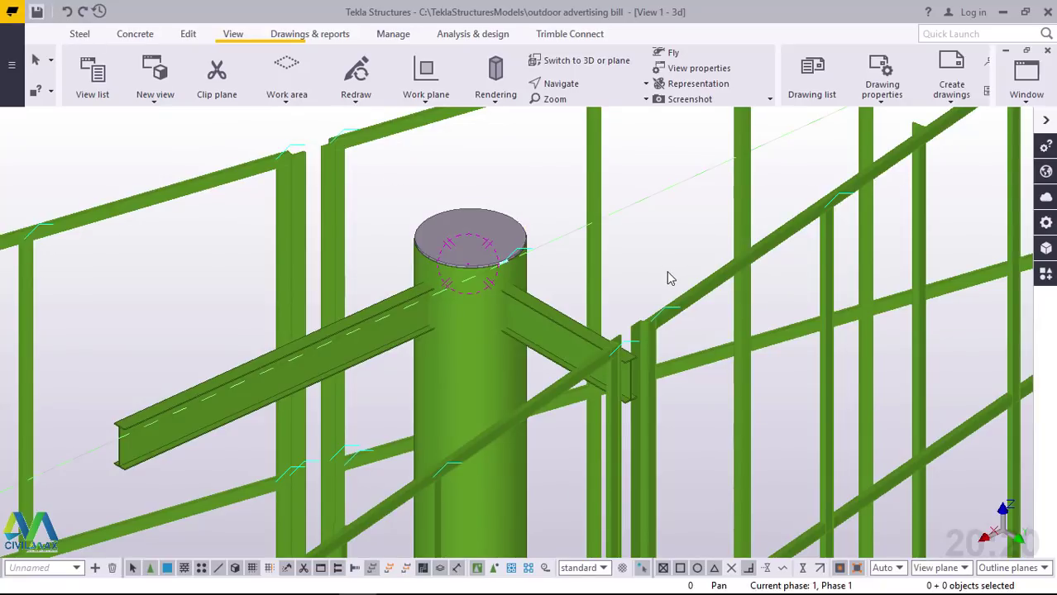
# Examine the lowered support beams around the pole and the place where the shorter beam meets the frame members
pyautogui.click(572, 82)
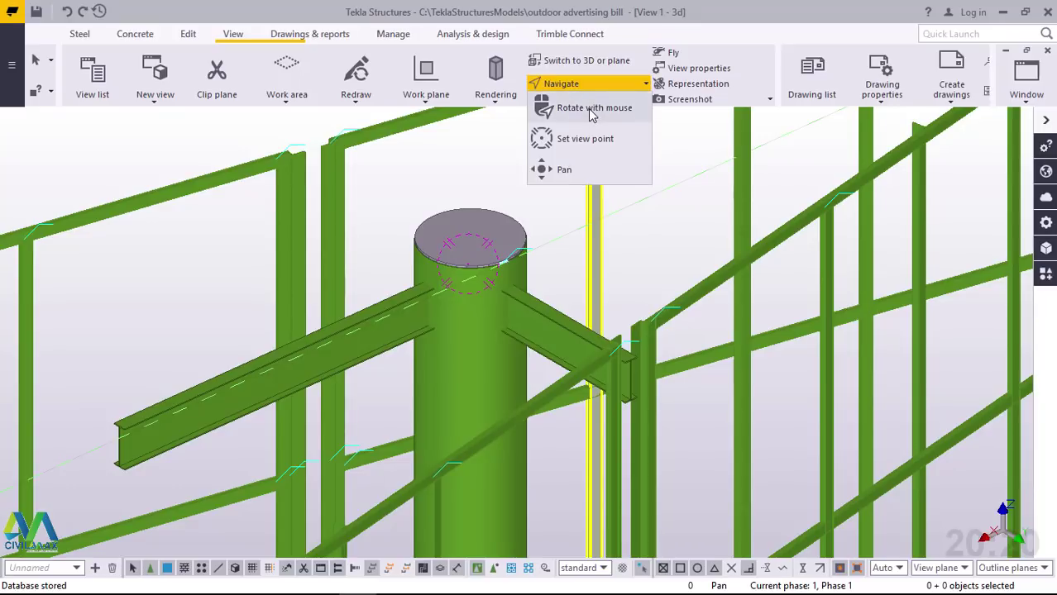
pyautogui.click(591, 111)
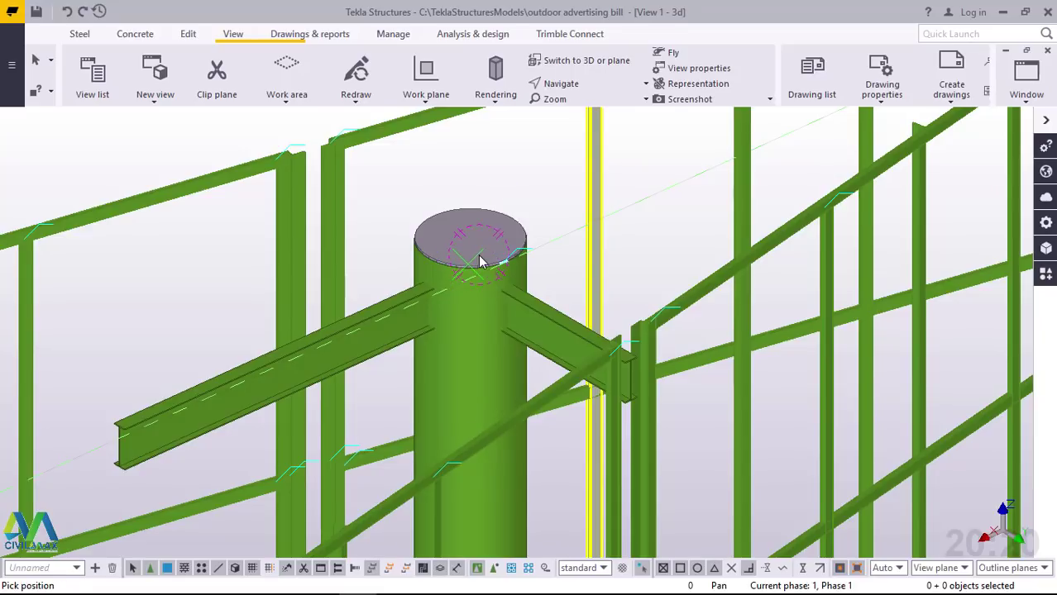
pyautogui.moveTo(479, 256); pyautogui.dragTo(459, 317)
pyautogui.scroll(-3, 421, 313)
pyautogui.scroll(4, 461, 261)
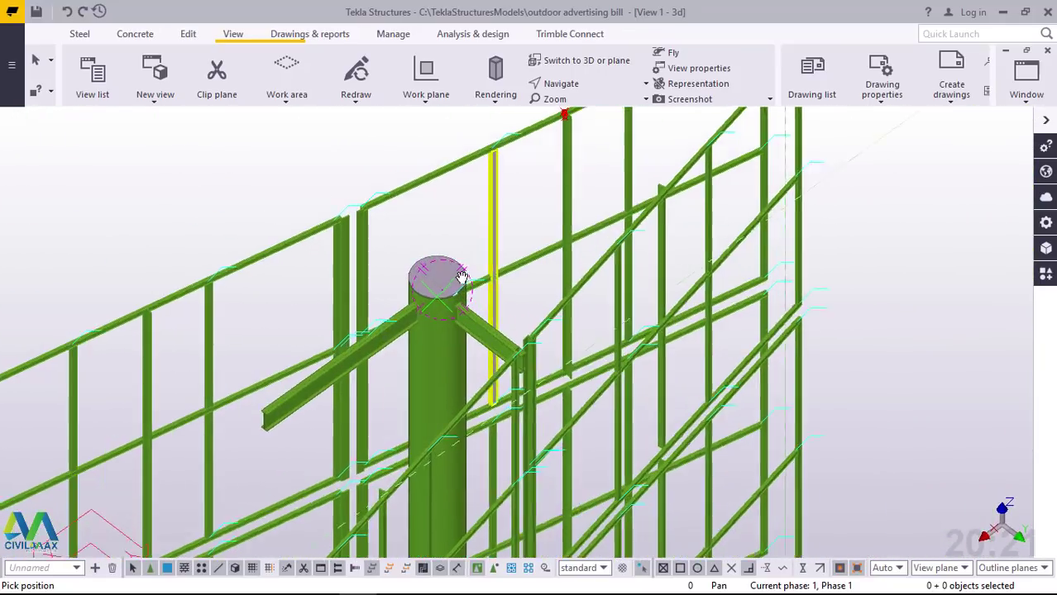
pyautogui.rightClick(454, 202)
pyautogui.click(493, 214)
pyautogui.scroll(-3, 487, 380)
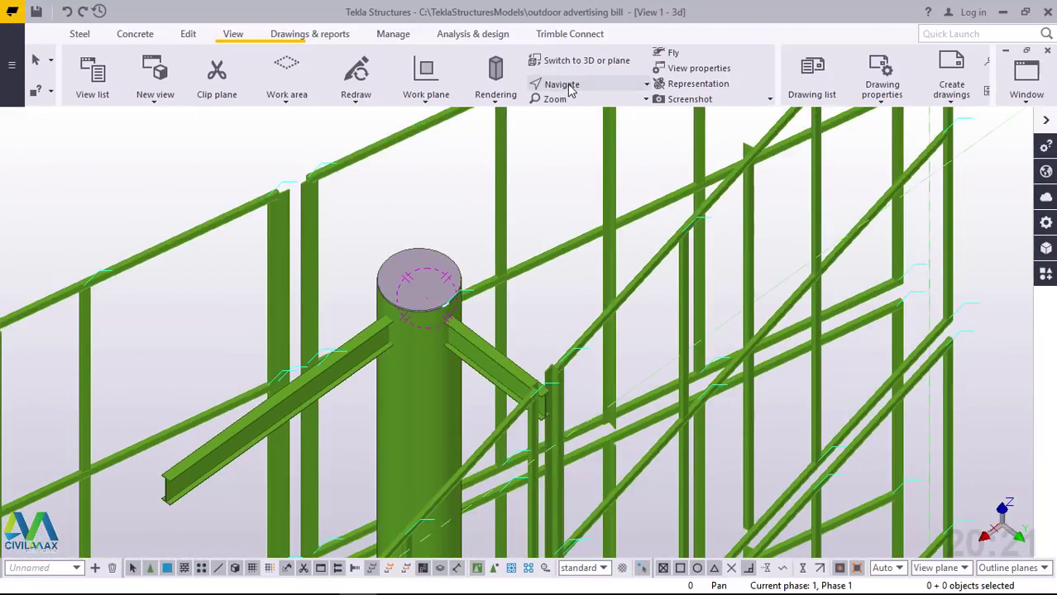
pyautogui.click(559, 86)
pyautogui.click(557, 167)
pyautogui.moveTo(552, 390); pyautogui.dragTo(813, 439)
pyautogui.scroll(5, 550, 428)
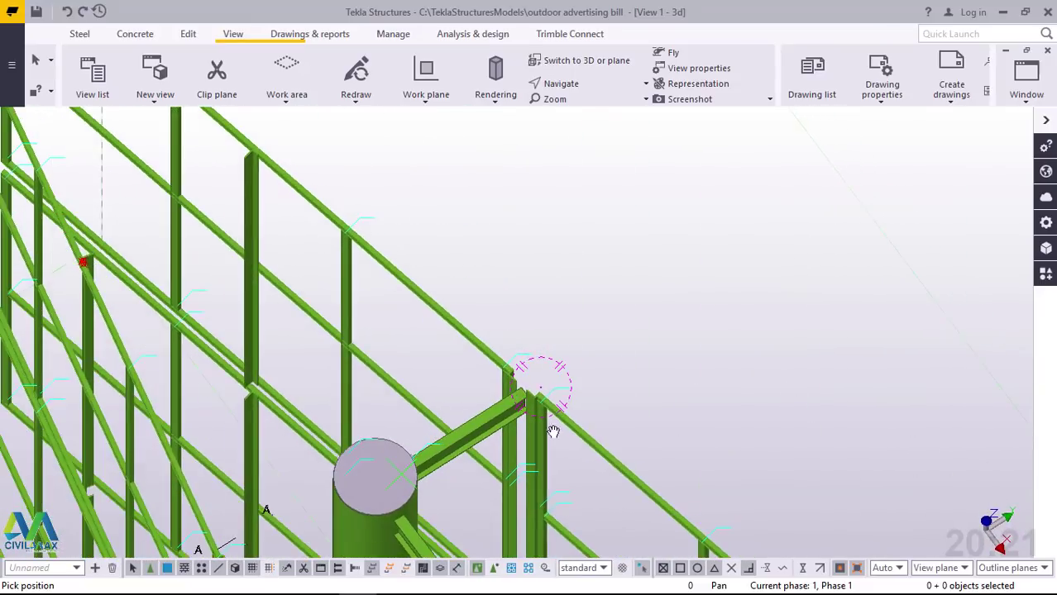
pyautogui.rightClick(632, 272)
pyautogui.click(672, 278)
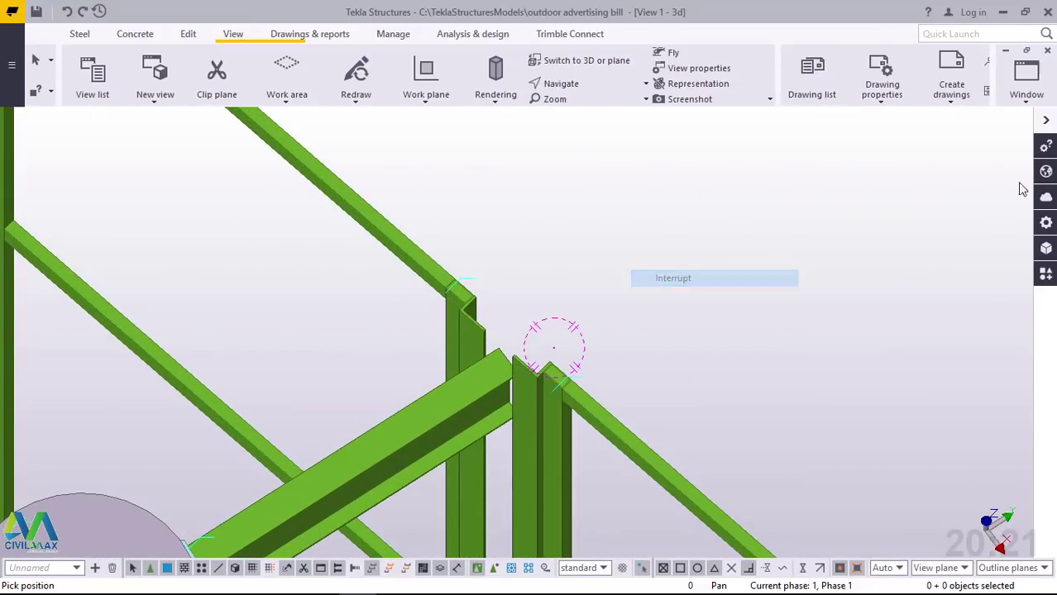
# Switch to the Plan +16000 view and inspect the shorter beam's end between the two frame angles on grid line C
pyautogui.click(1023, 91)
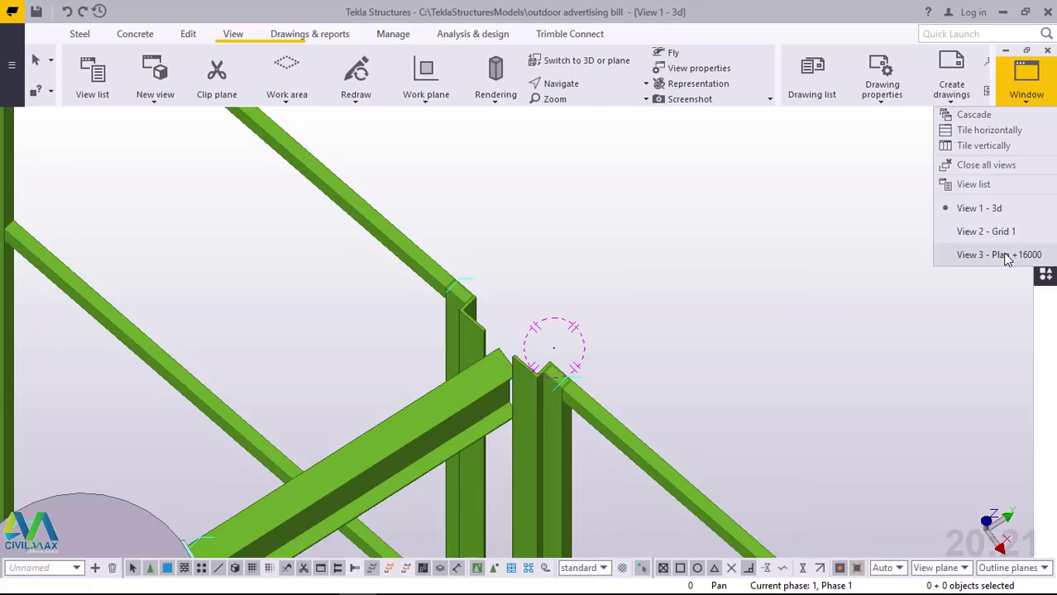
pyautogui.click(996, 254)
pyautogui.hotkey('ctrl', 'p')
pyautogui.scroll(5, 463, 203)
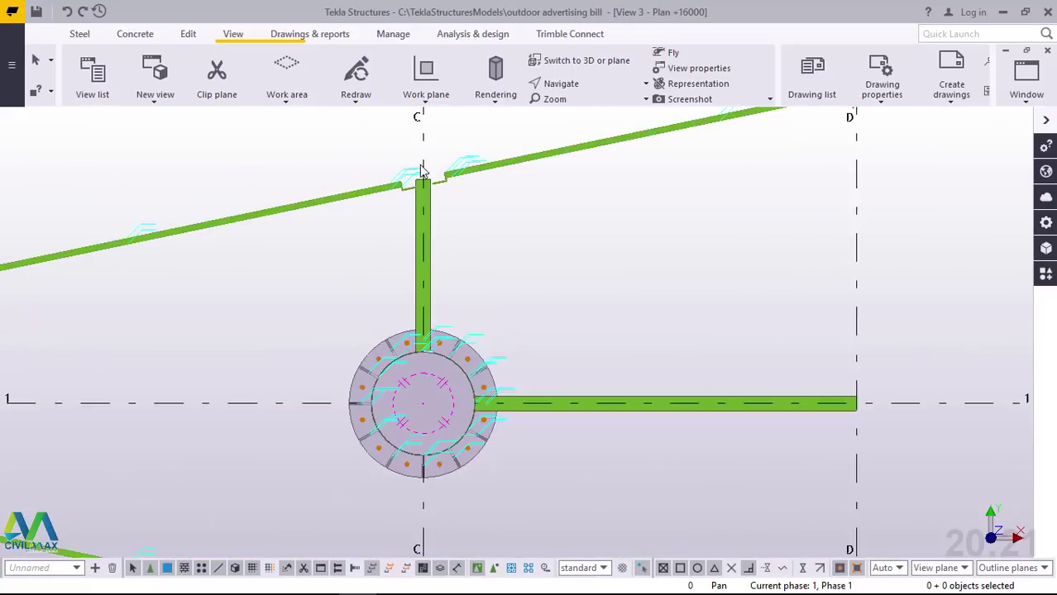
pyautogui.scroll(-5, 443, 214)
pyautogui.scroll(5, 450, 198)
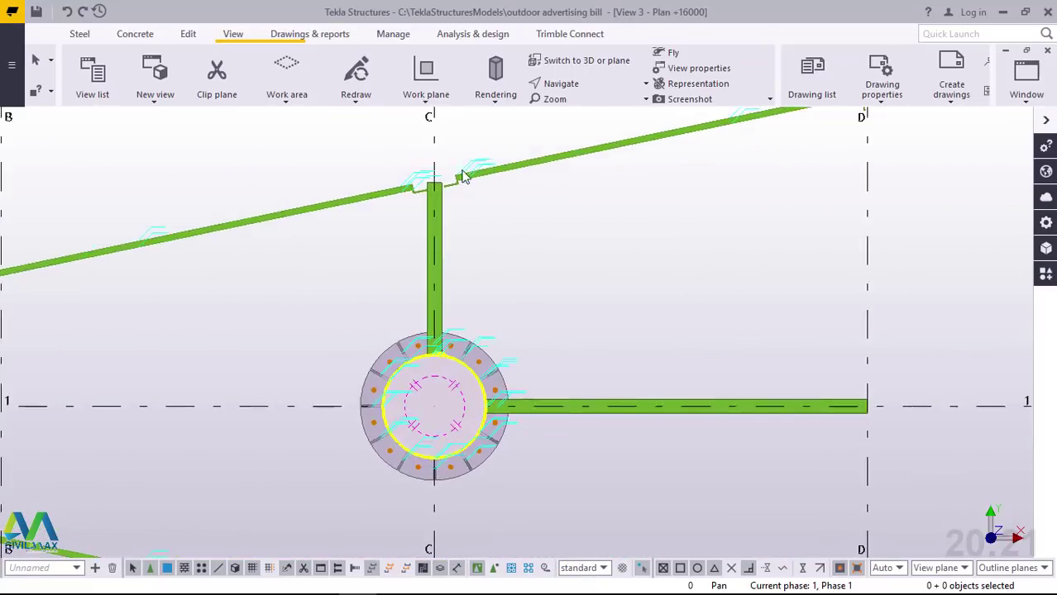
pyautogui.scroll(5, 423, 179)
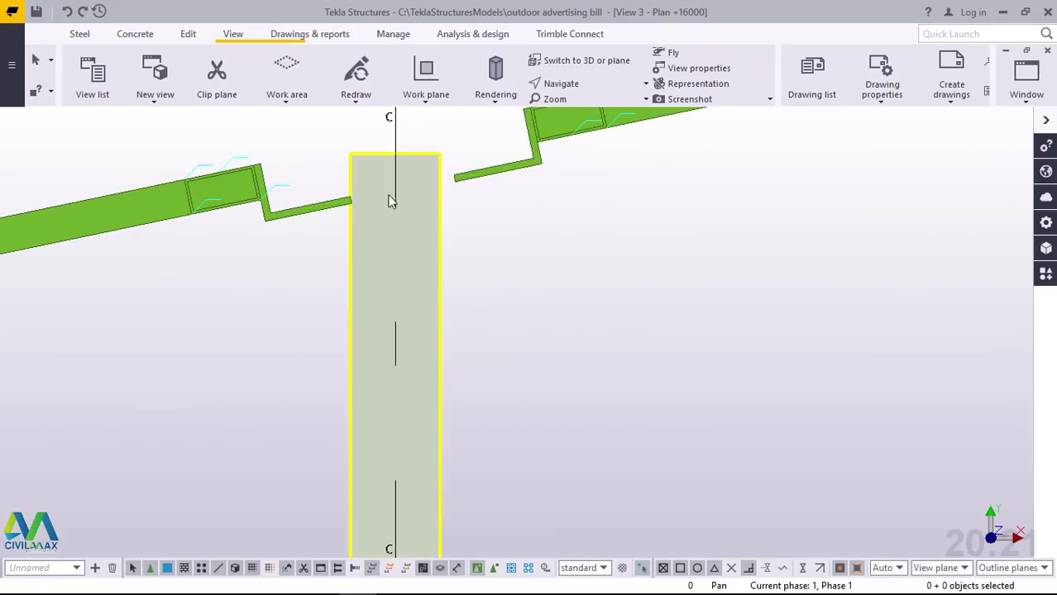
pyautogui.scroll(1, 344, 206)
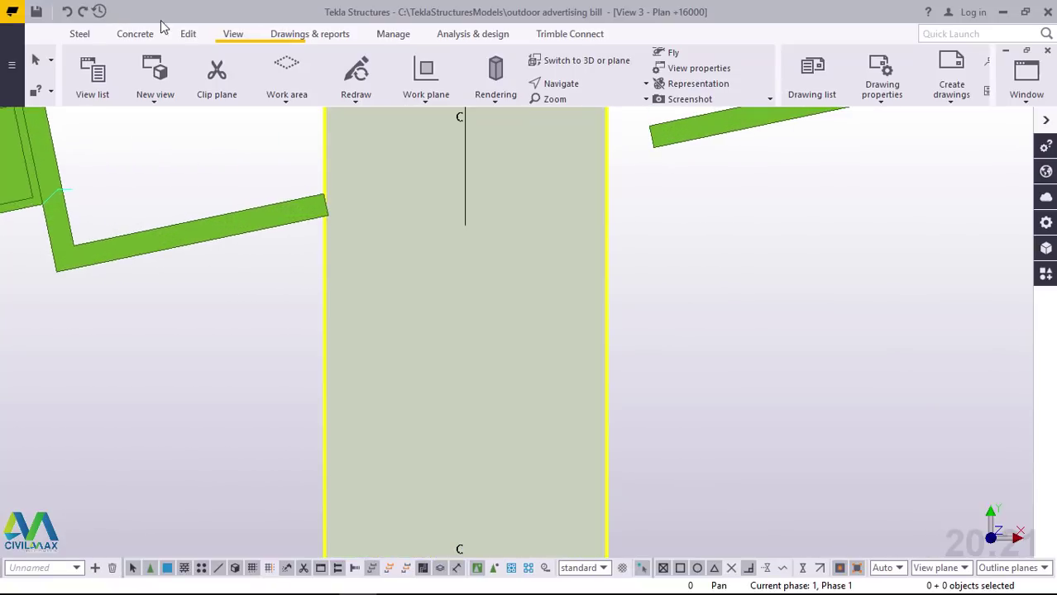
# Place construction points at the outer corners of the two frame angles on either side of grid line C, and end the point command
pyautogui.click(188, 34)
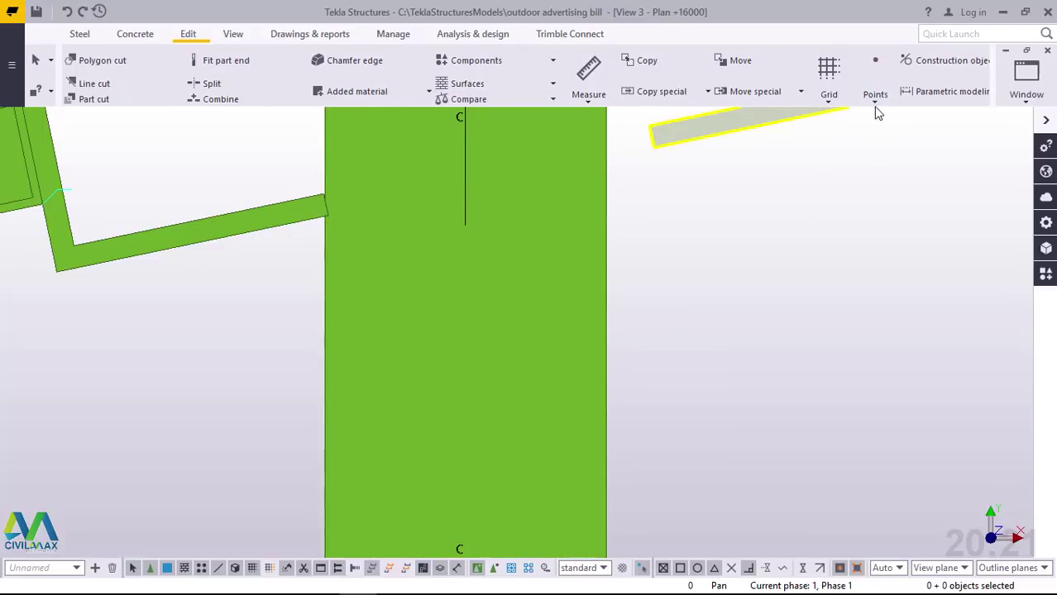
pyautogui.click(875, 106)
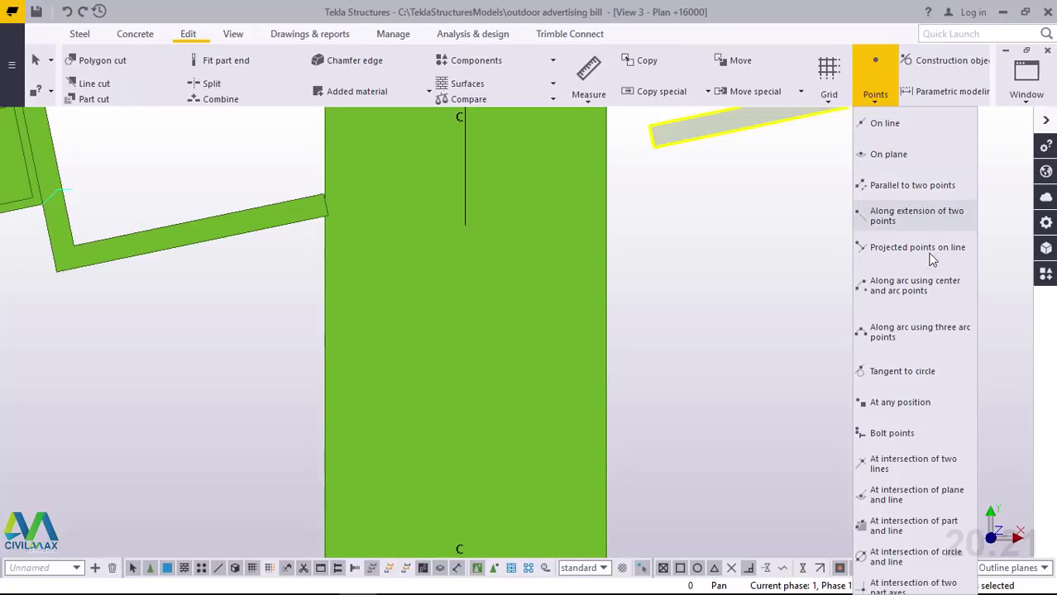
pyautogui.click(900, 404)
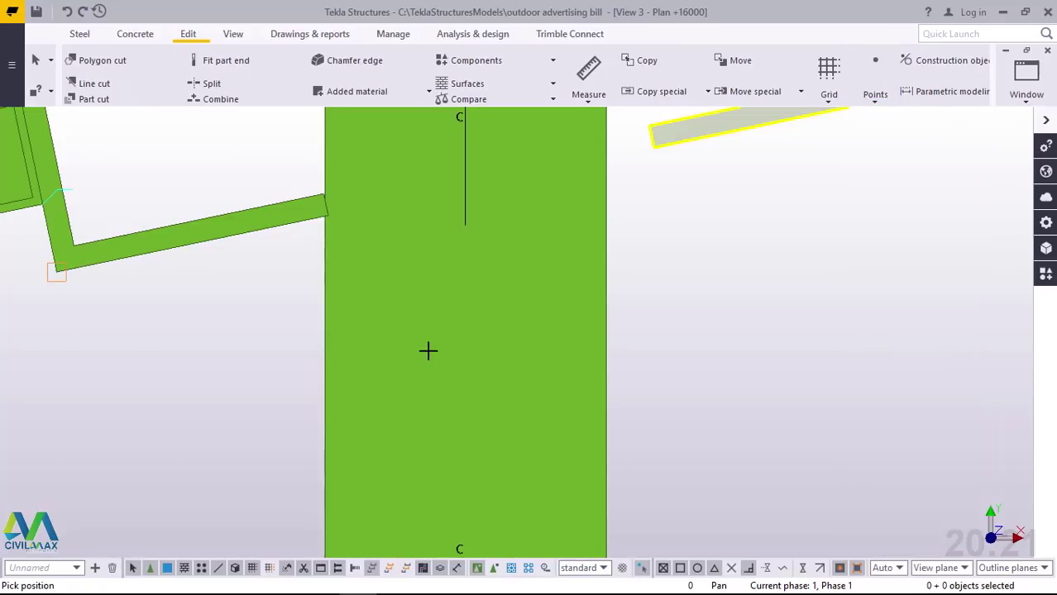
pyautogui.scroll(-4, 469, 328)
pyautogui.scroll(2, 650, 241)
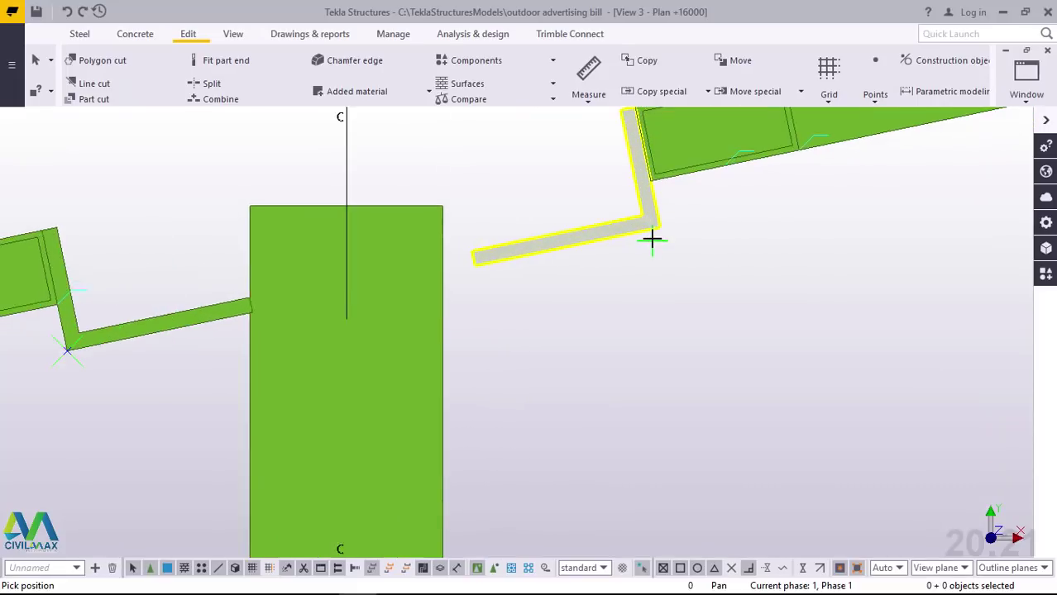
pyautogui.scroll(2, 651, 241)
pyautogui.rightClick(786, 205)
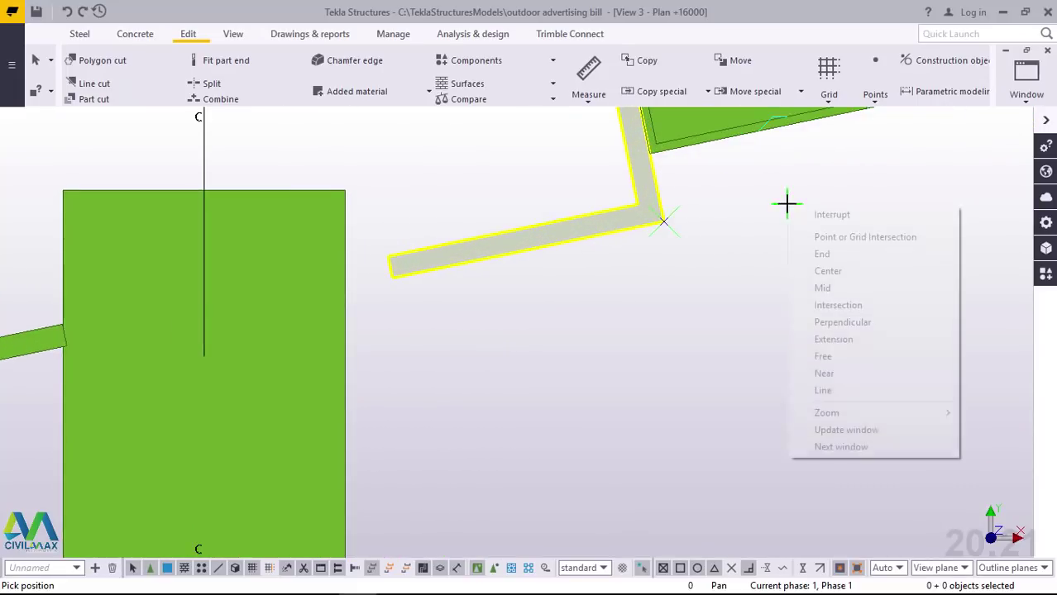
pyautogui.click(796, 213)
pyautogui.scroll(-5, 678, 285)
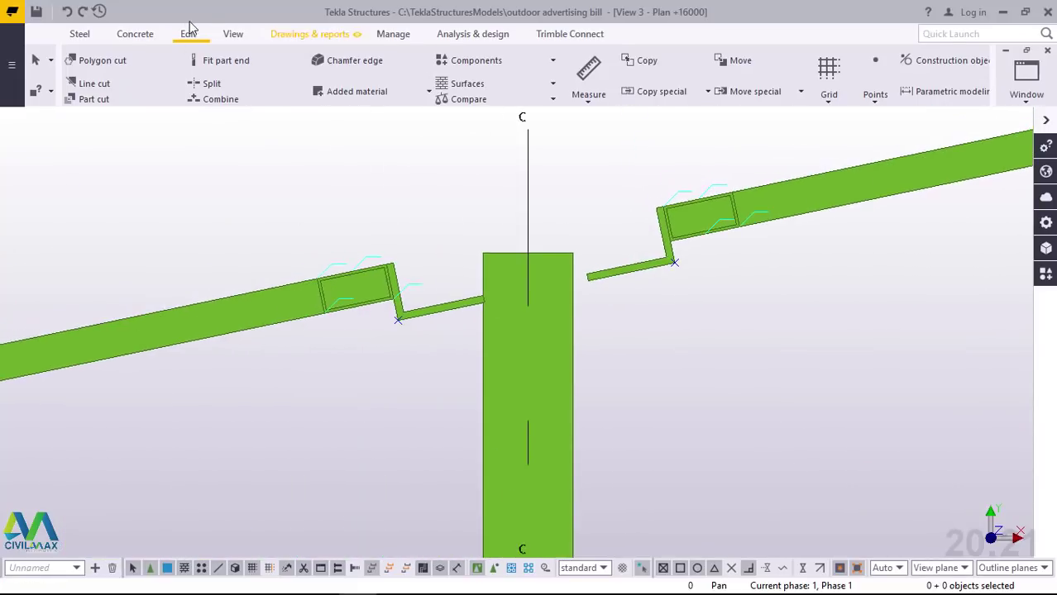
# Trim the shorter support beam with a line cut through the two corner points, removing its end beyond the frame angles
pyautogui.click(188, 32)
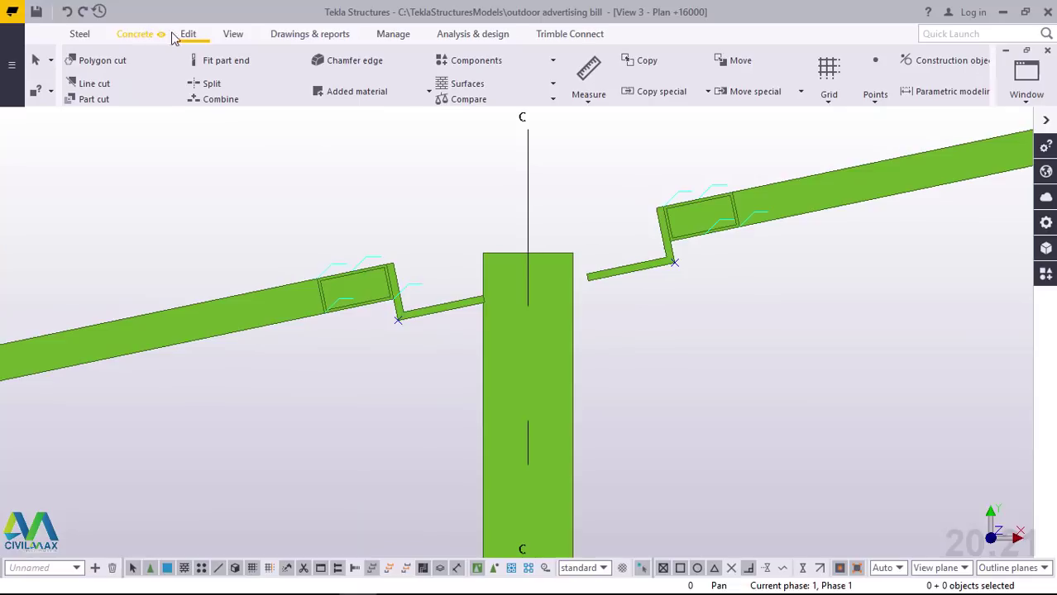
pyautogui.click(103, 86)
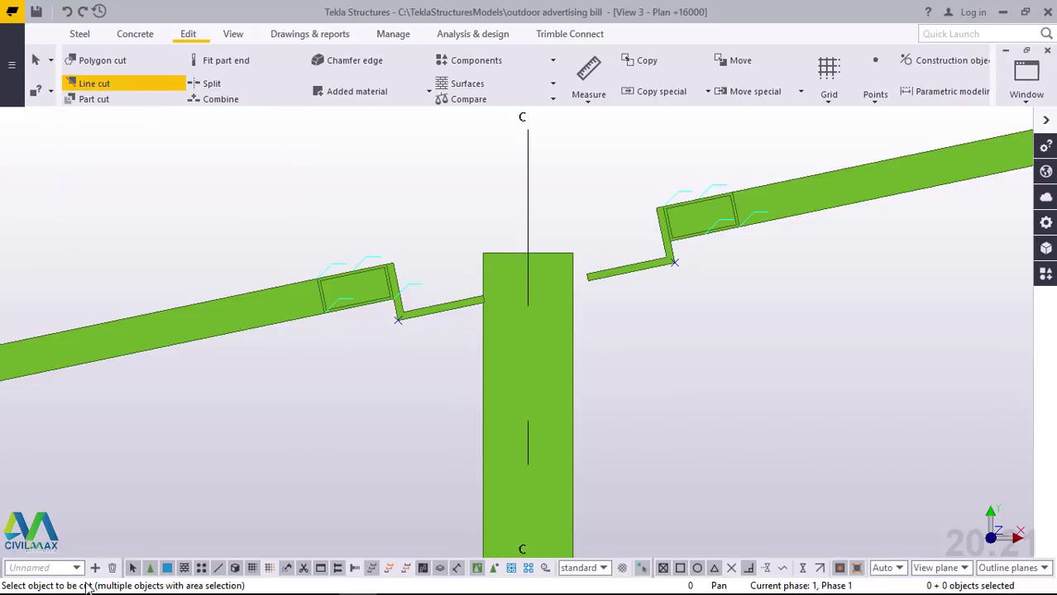
pyautogui.click(562, 359)
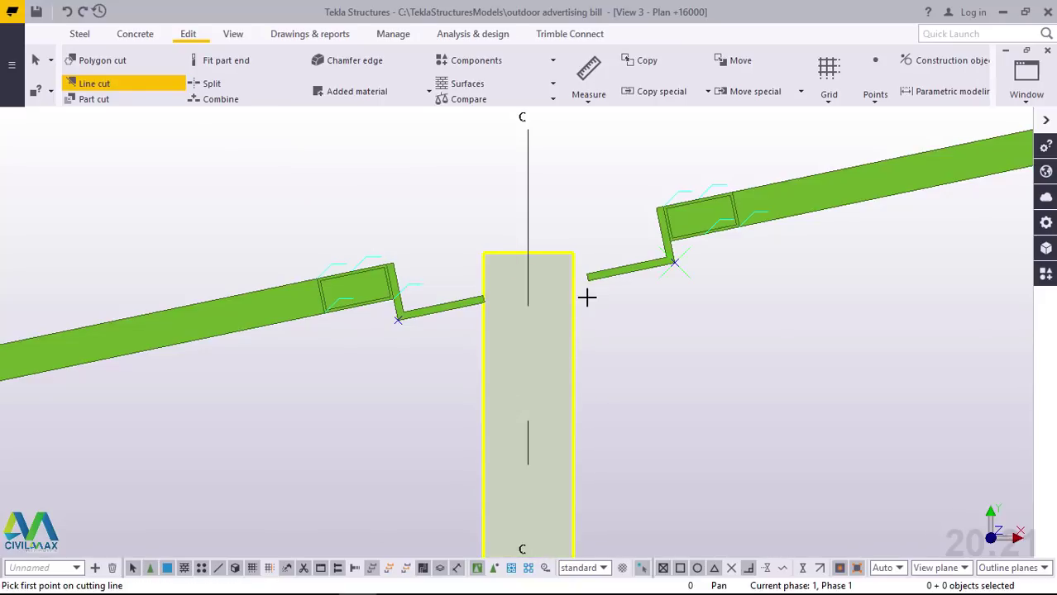
pyautogui.scroll(4, 587, 295)
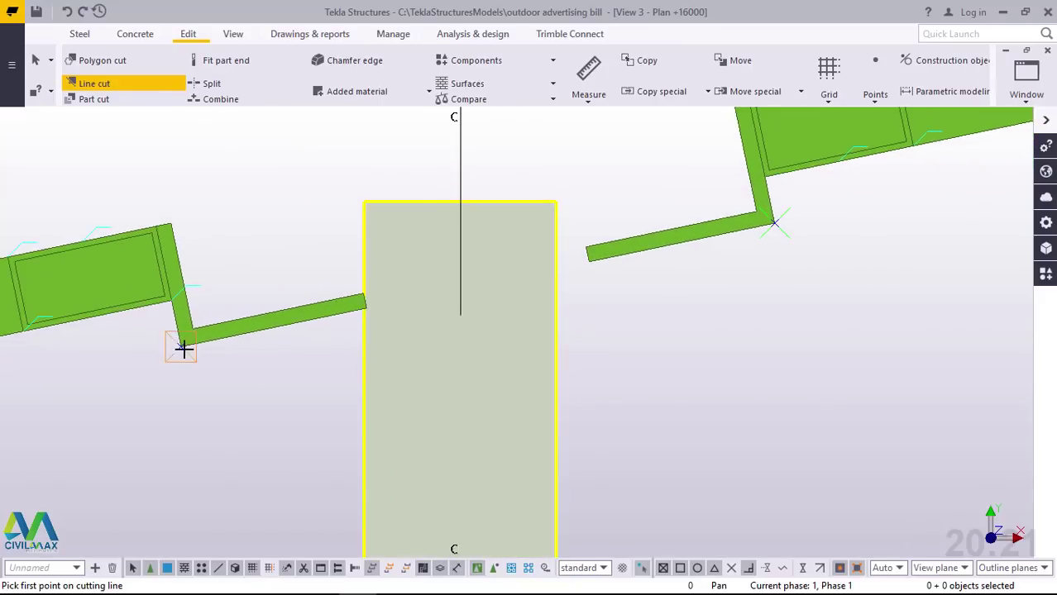
pyautogui.click(181, 346)
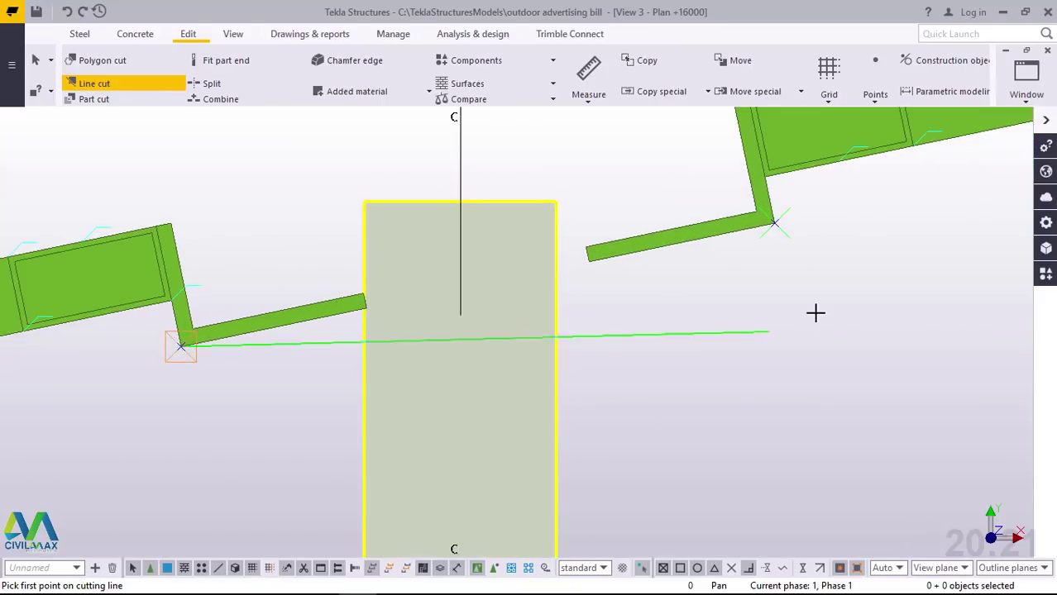
pyautogui.click(776, 222)
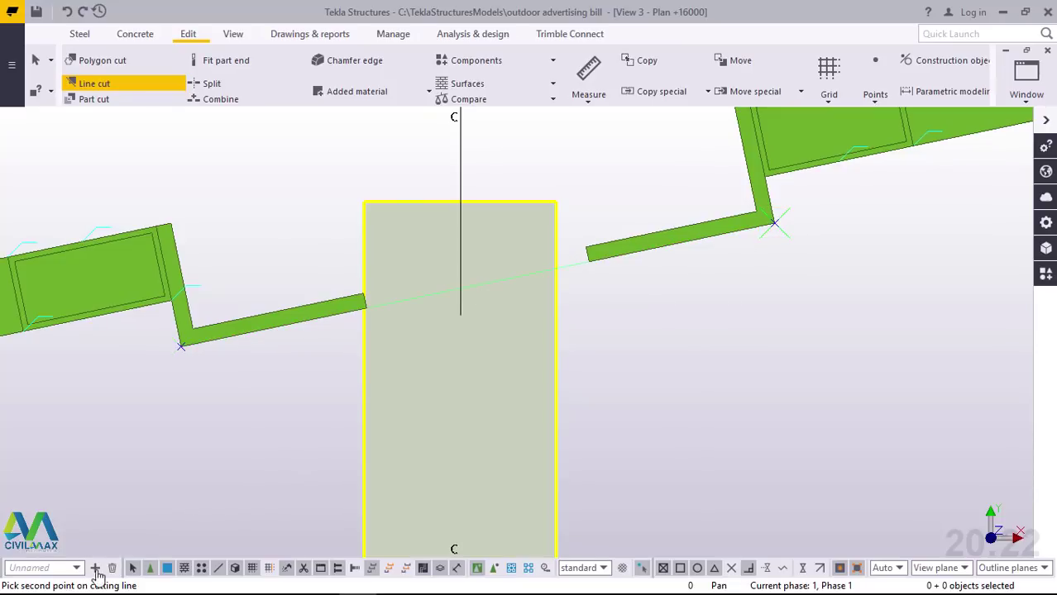
pyautogui.click(530, 220)
pyautogui.rightClick(616, 158)
pyautogui.click(630, 165)
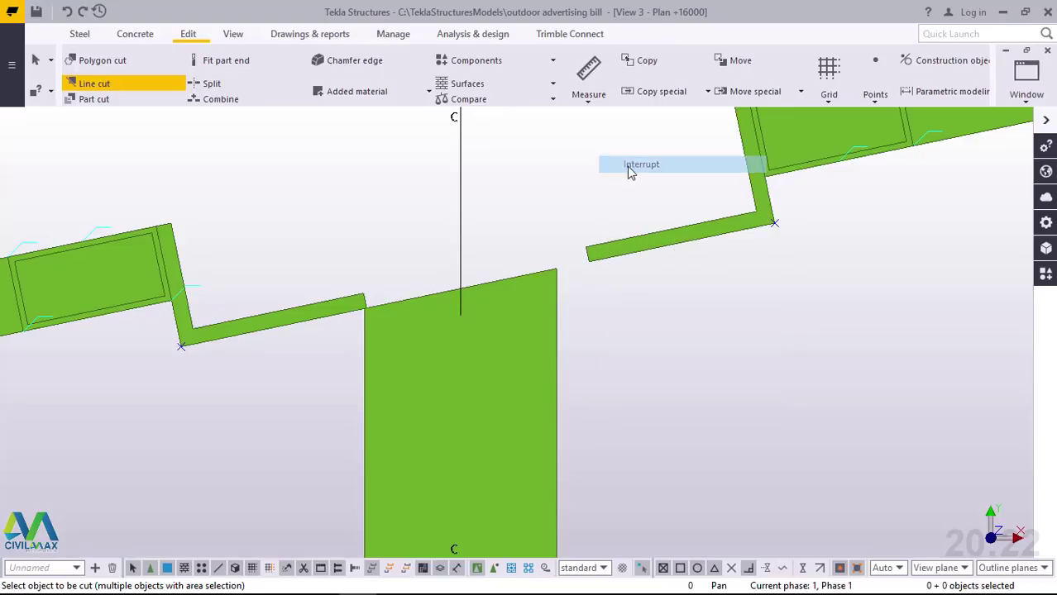
# Examine the trimmed beam and its connection to the pole in the plan view and the 3D view
pyautogui.scroll(-8, 553, 283)
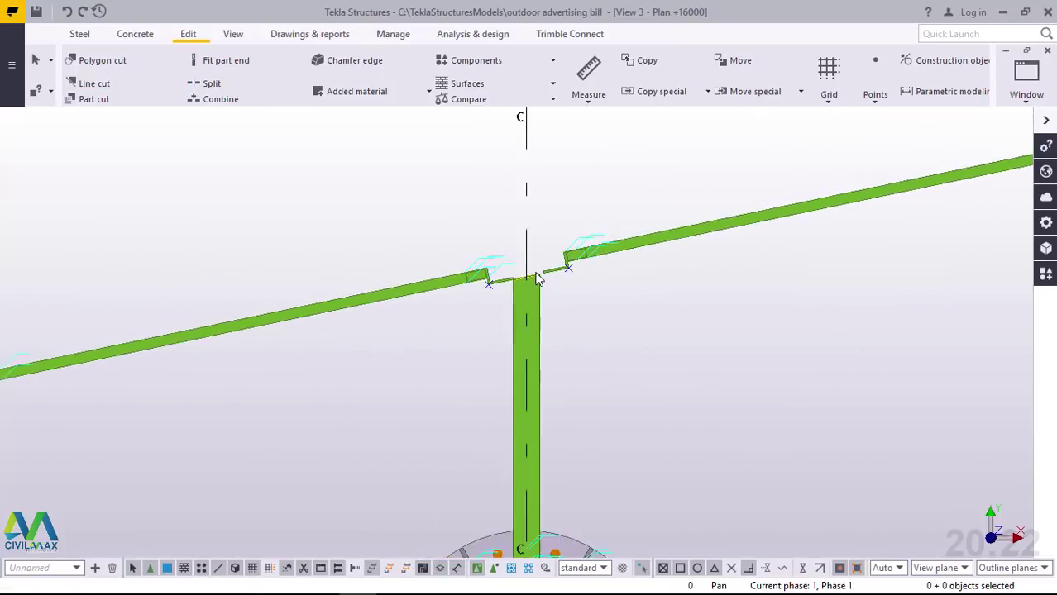
pyautogui.scroll(-3, 542, 278)
pyautogui.scroll(5, 546, 405)
pyautogui.scroll(-5, 605, 373)
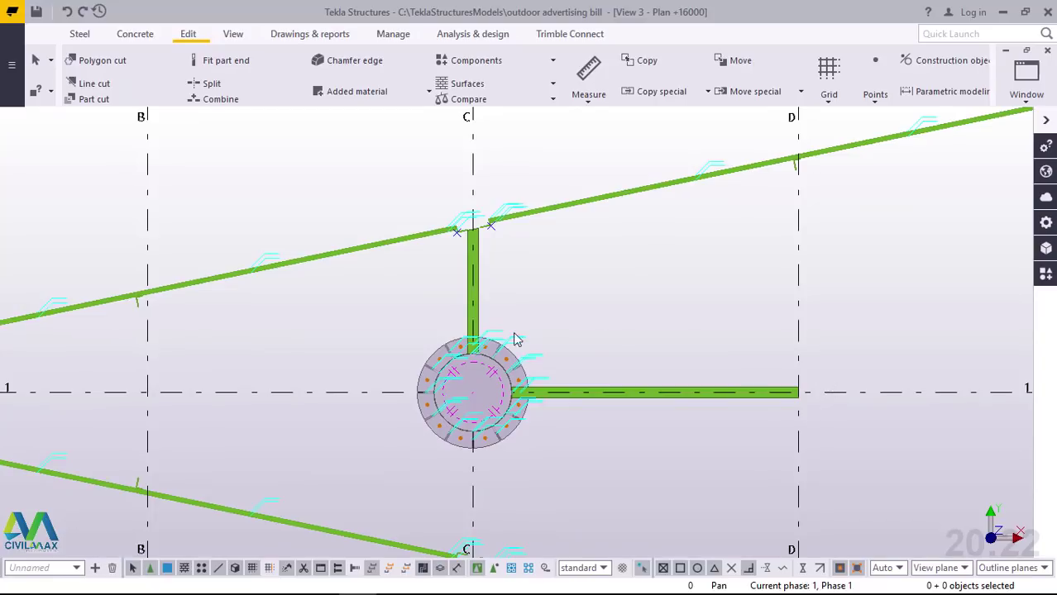
pyautogui.scroll(3, 508, 340)
pyautogui.scroll(3, 496, 341)
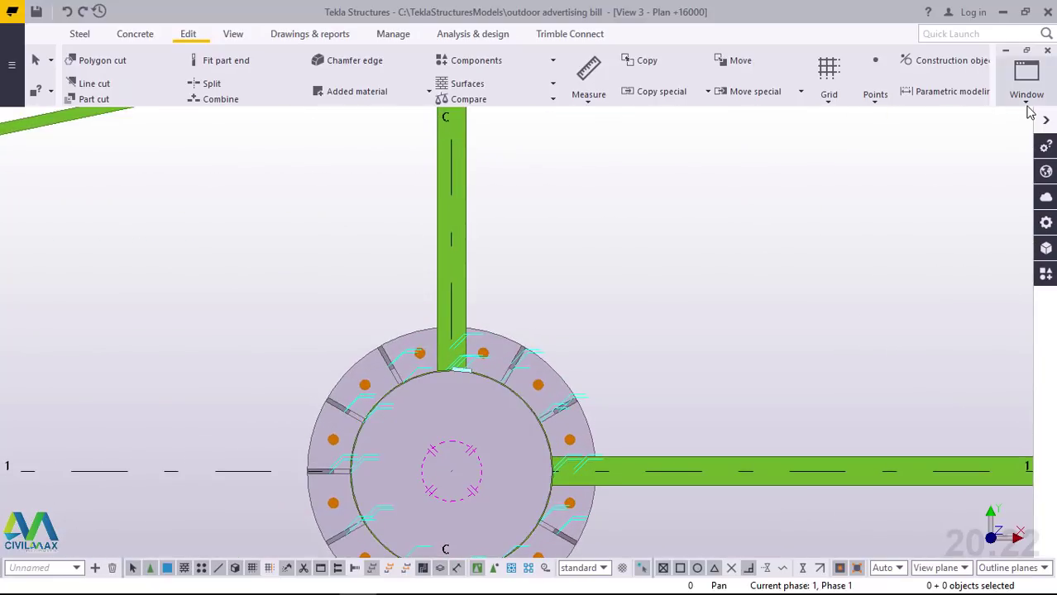
pyautogui.click(1026, 78)
pyautogui.click(984, 207)
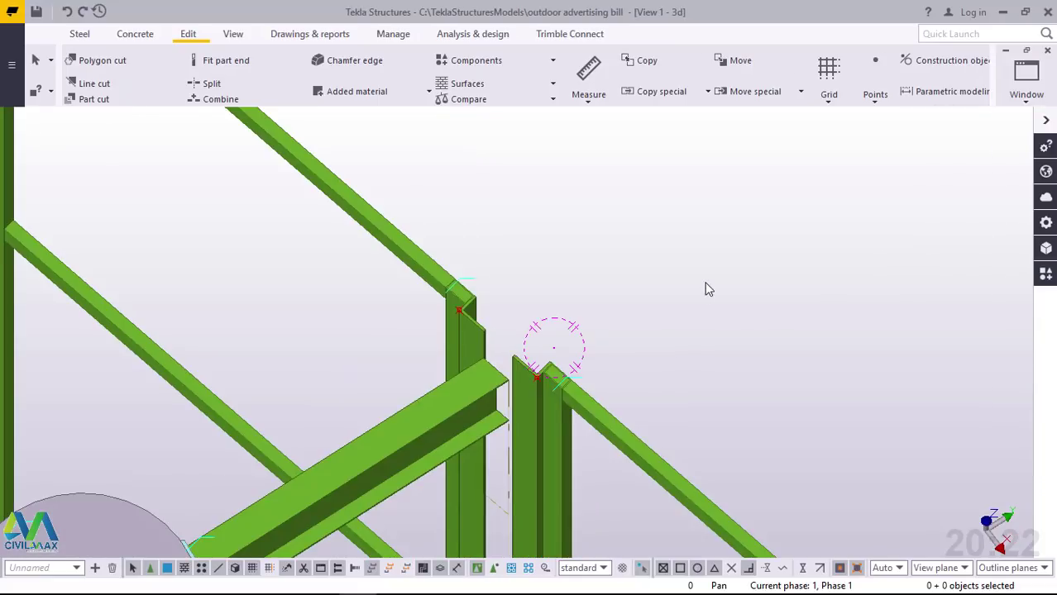
pyautogui.scroll(-3, 708, 286)
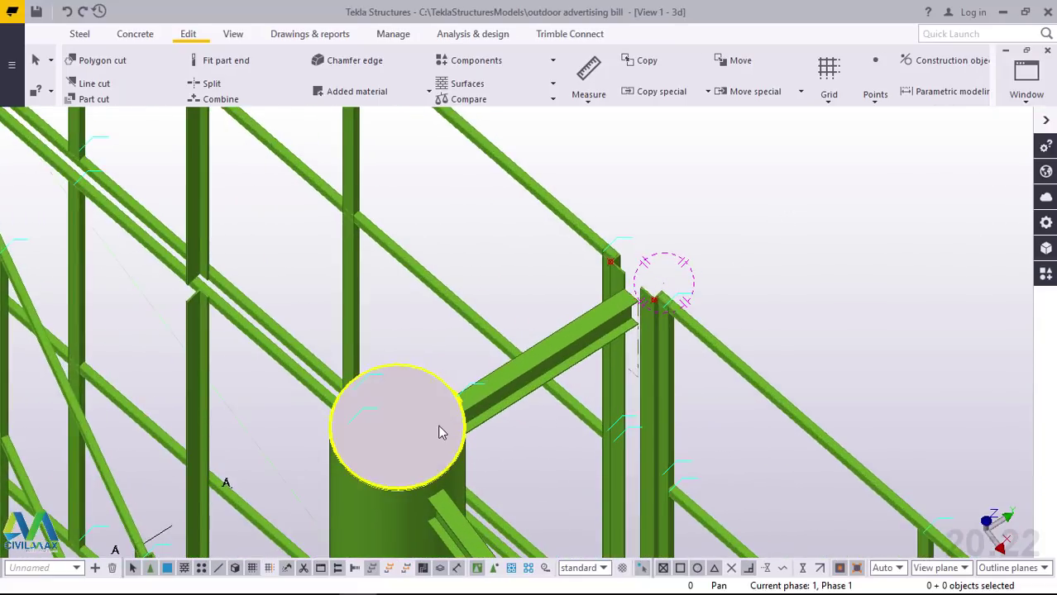
pyautogui.scroll(-3, 439, 433)
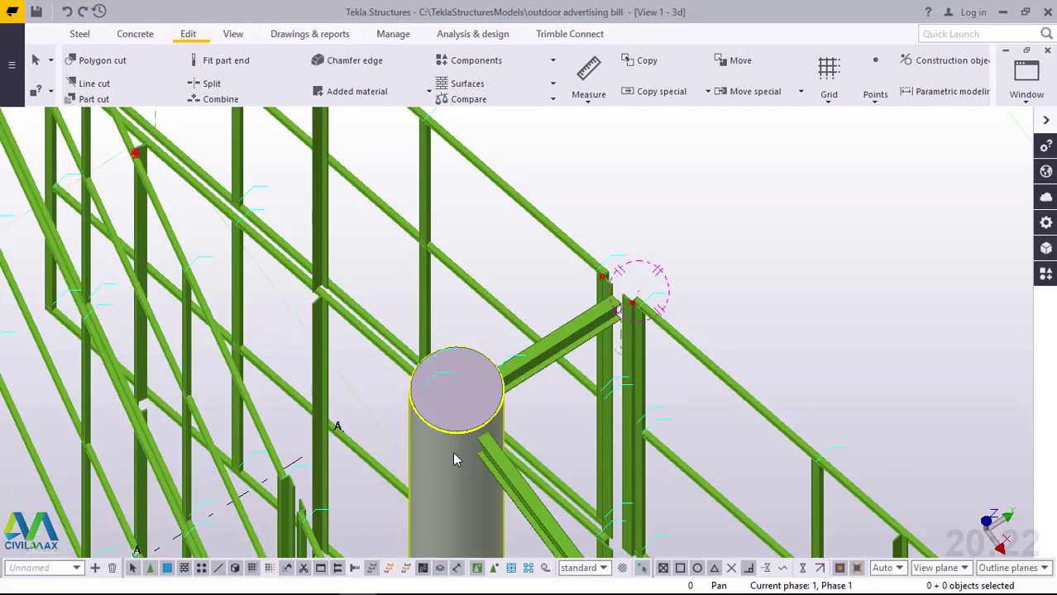
pyautogui.scroll(2, 453, 454)
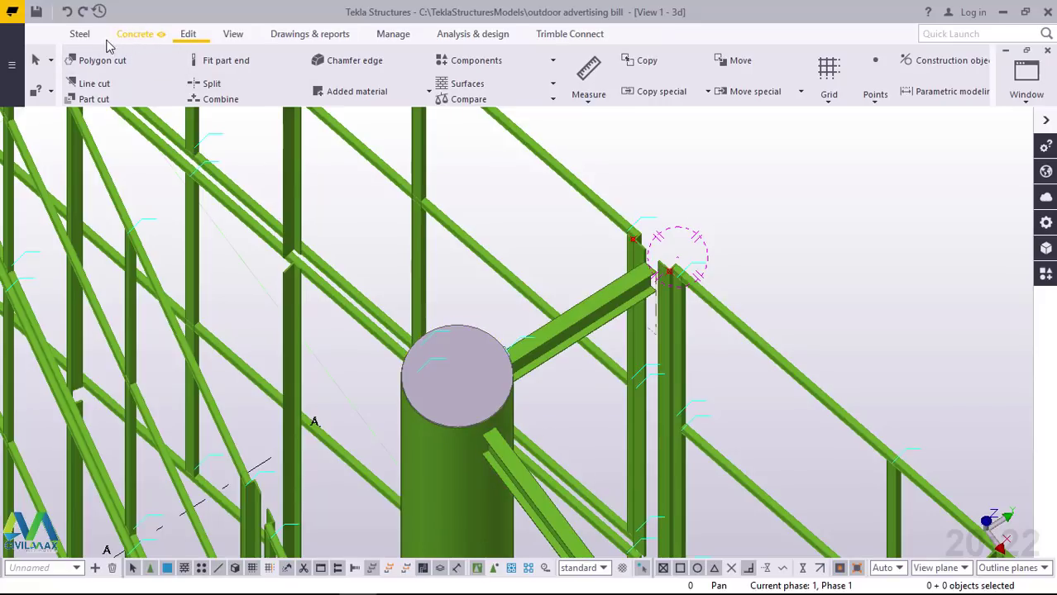
# Set the rotation point where the shorter beam meets the pole, and show the parts transparent to expose the beam end inside the pole
pyautogui.click(234, 37)
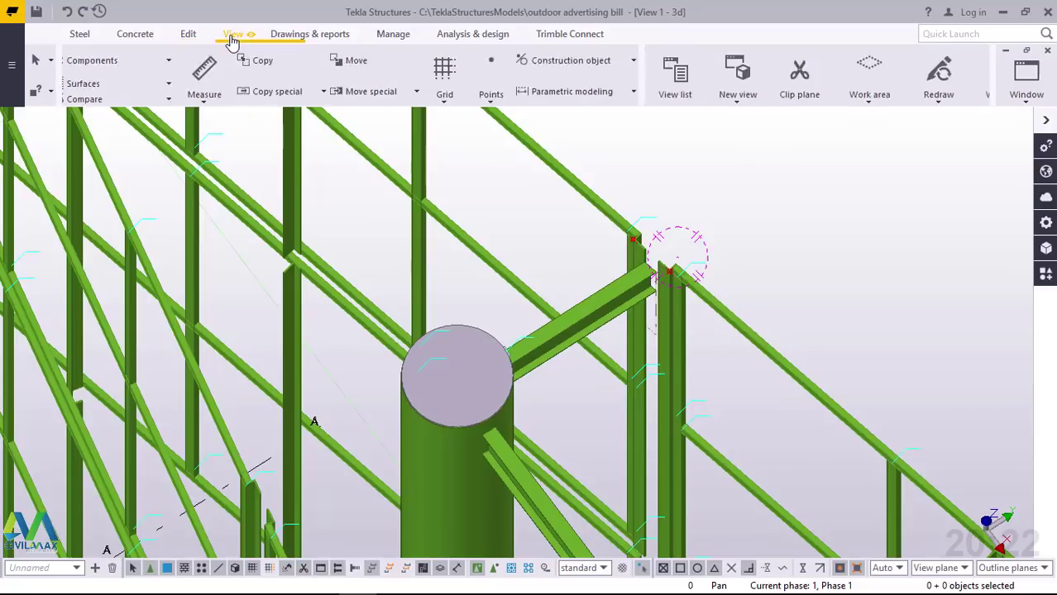
pyautogui.click(555, 83)
pyautogui.click(595, 111)
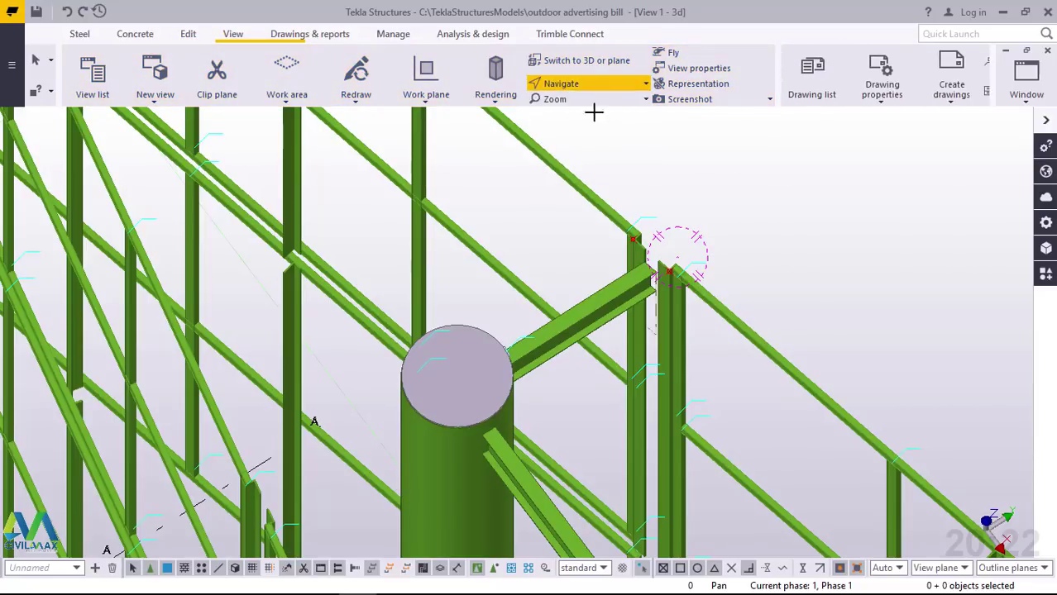
pyautogui.click(496, 380)
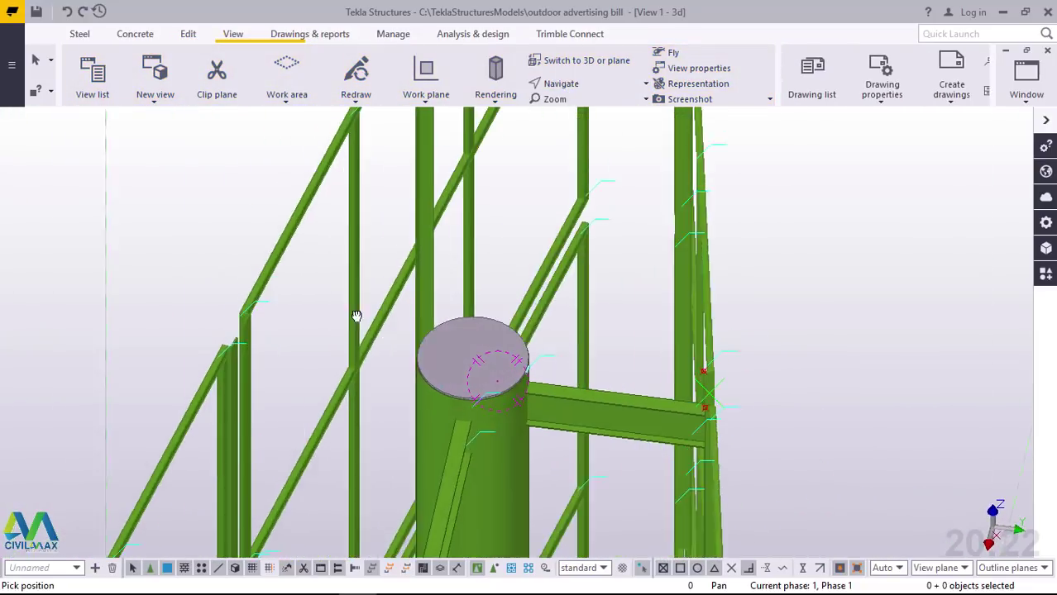
pyautogui.scroll(3, 541, 457)
pyautogui.rightClick(683, 262)
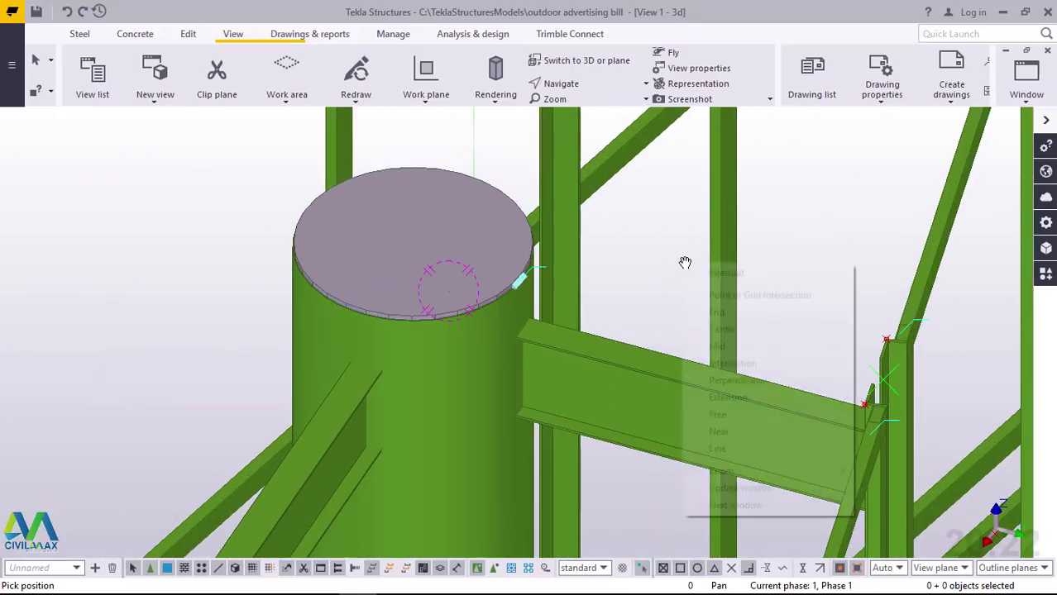
pyautogui.click(714, 272)
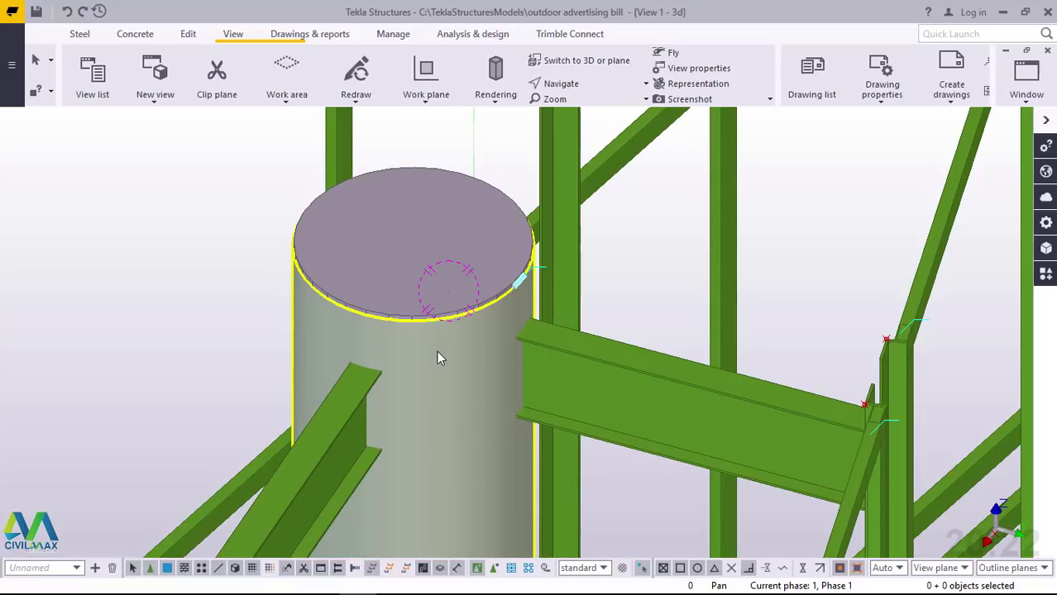
pyautogui.hotkey('ctrl', '2')
pyautogui.scroll(1, 486, 324)
pyautogui.scroll(2, 488, 331)
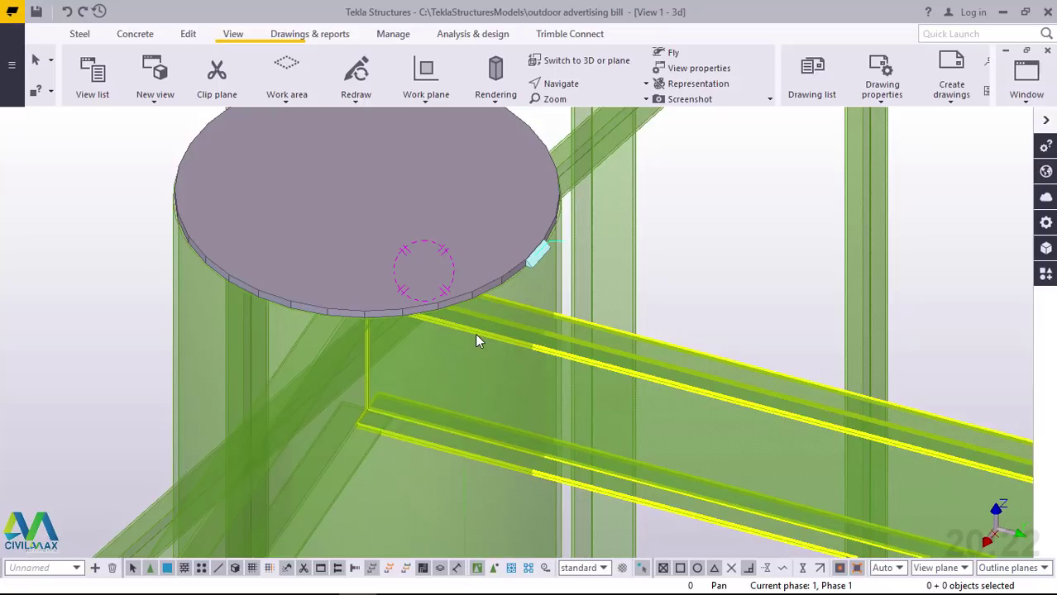
# Try shortening the shorter beam to 1150 mm by moving its pole-side end out to the pole's outer wall, and undo the change
pyautogui.click(680, 376)
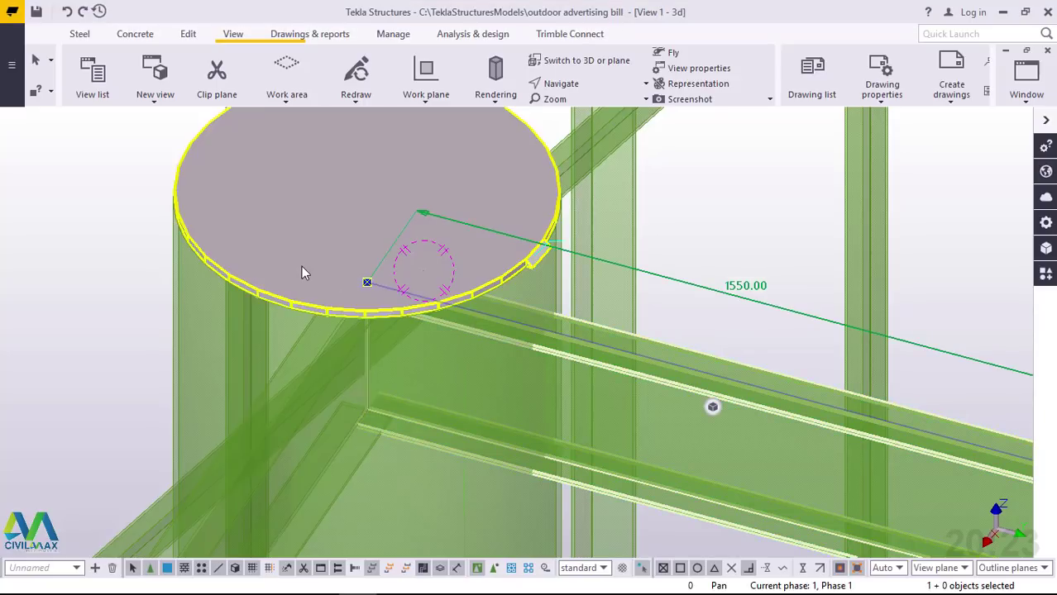
pyautogui.scroll(-5, 300, 265)
pyautogui.scroll(5, 493, 312)
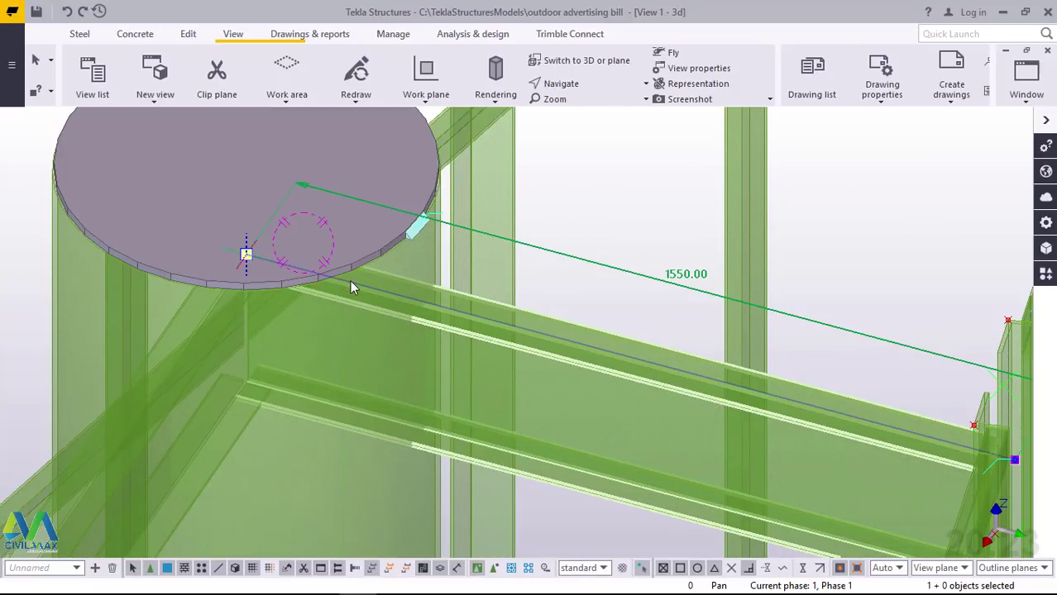
pyautogui.moveTo(350, 280); pyautogui.dragTo(445, 309)
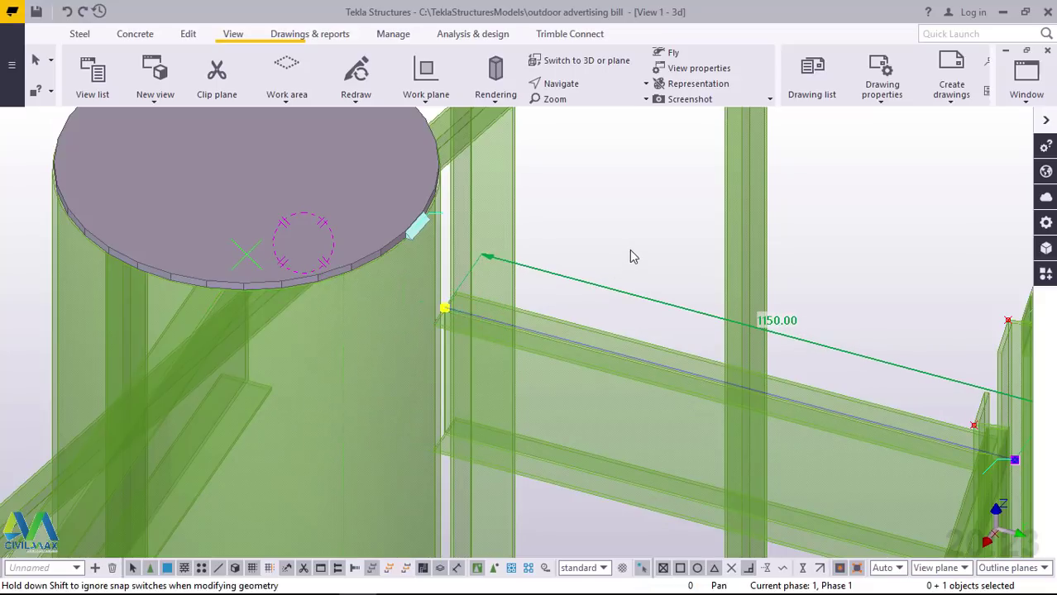
pyautogui.click(67, 12)
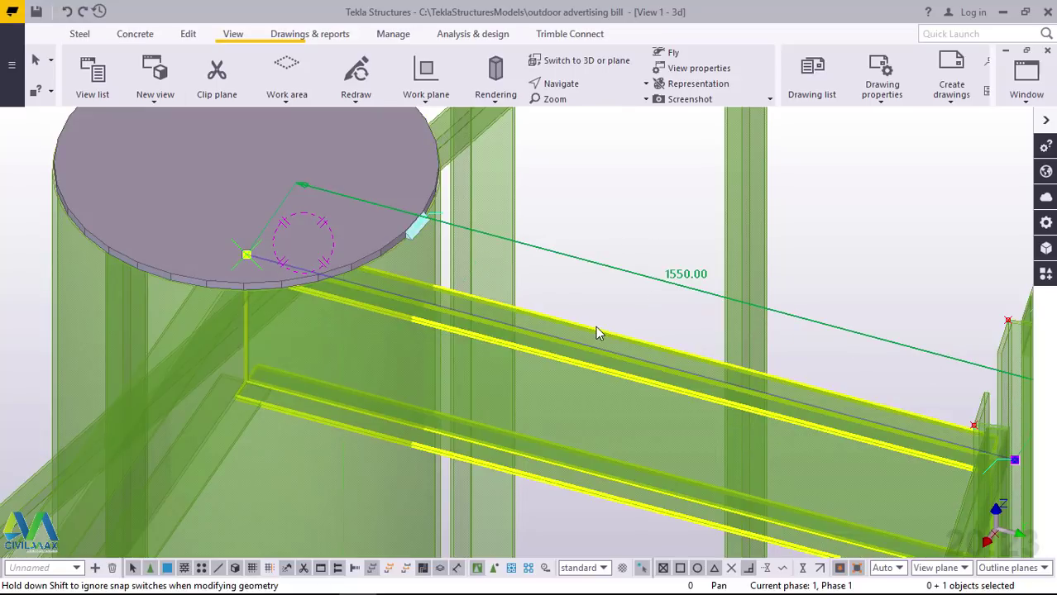
# Try setting the shorter beam's length dimension to 500 mm, and undo the length change
pyautogui.click(596, 328)
pyautogui.click(684, 281)
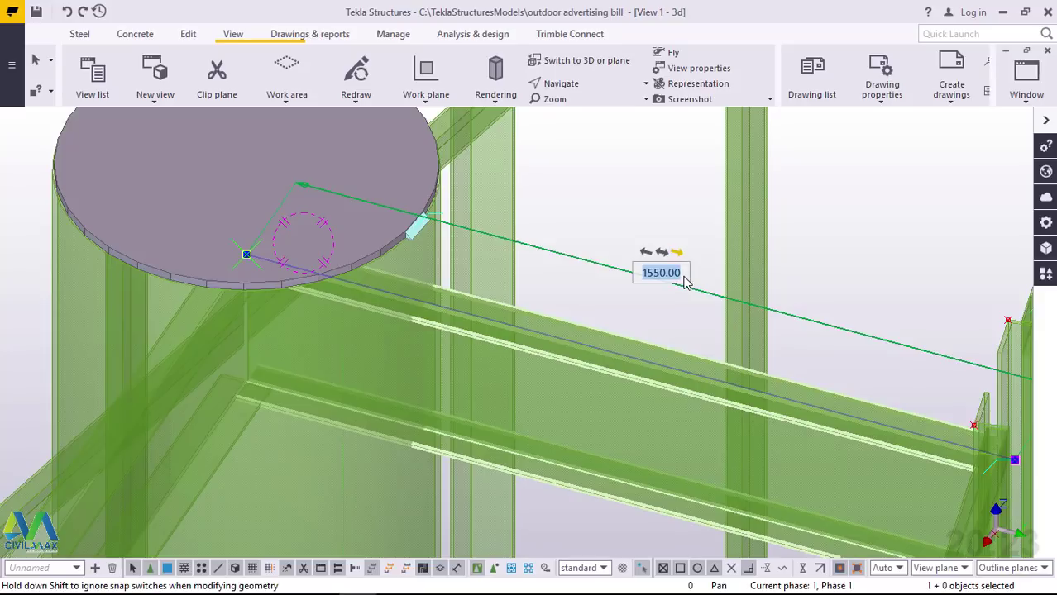
pyautogui.write('5000')
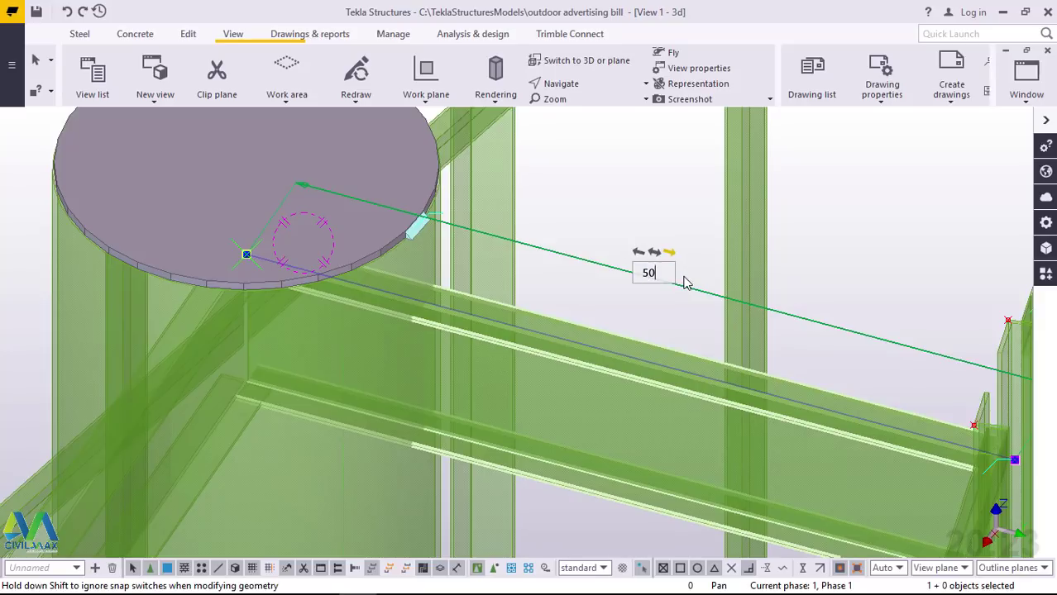
pyautogui.press('BackSpace')
pyautogui.press('BackSpace')
pyautogui.write('0')
pyautogui.press('Return')
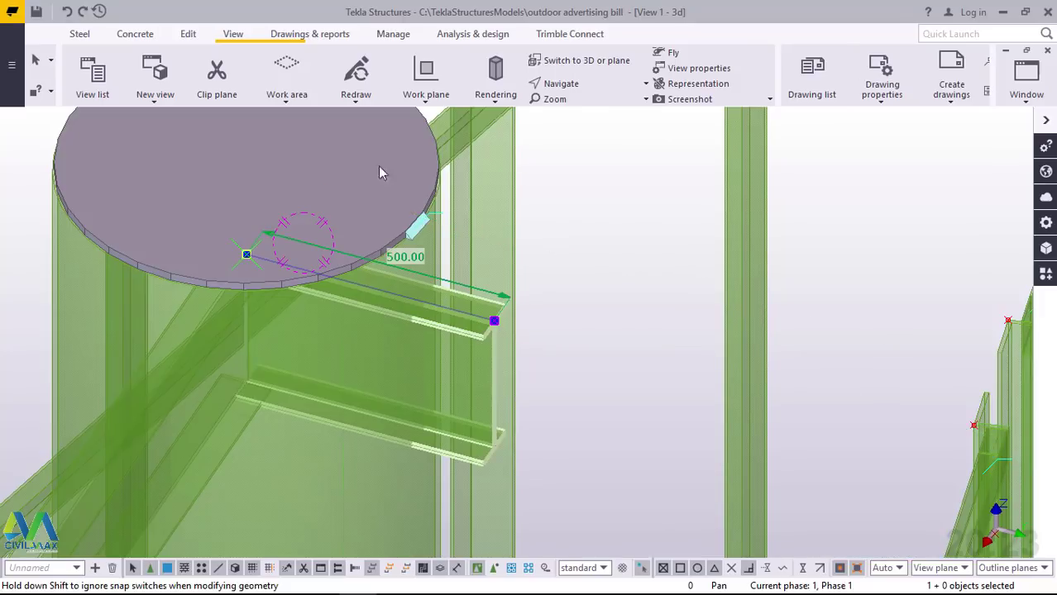
pyautogui.click(68, 12)
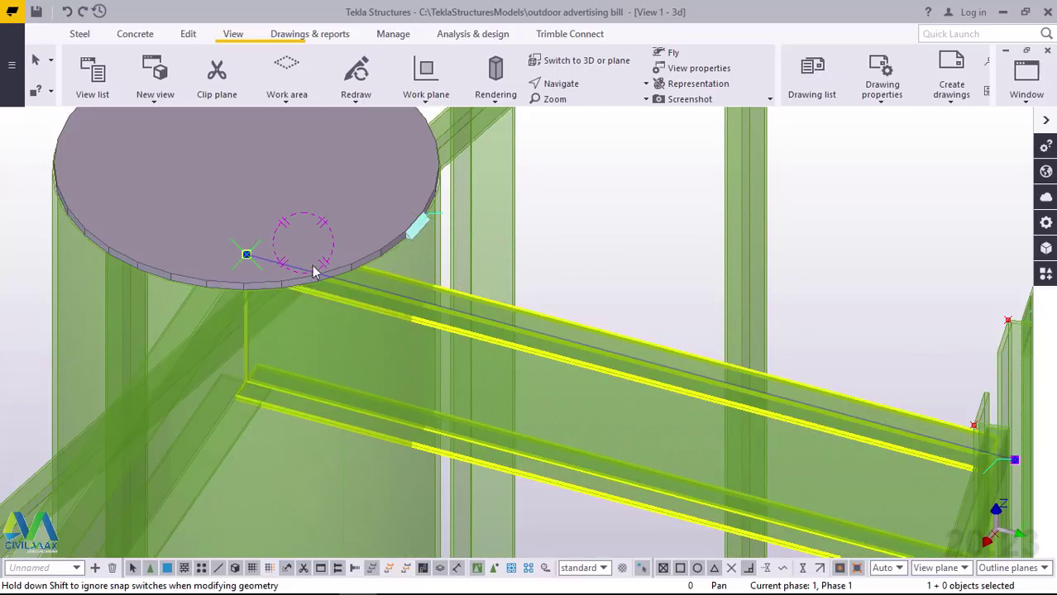
# Shorten the shorter beam by moving its pole-side end outward to just inside the pole wall
pyautogui.moveTo(247, 257); pyautogui.dragTo(420, 299)
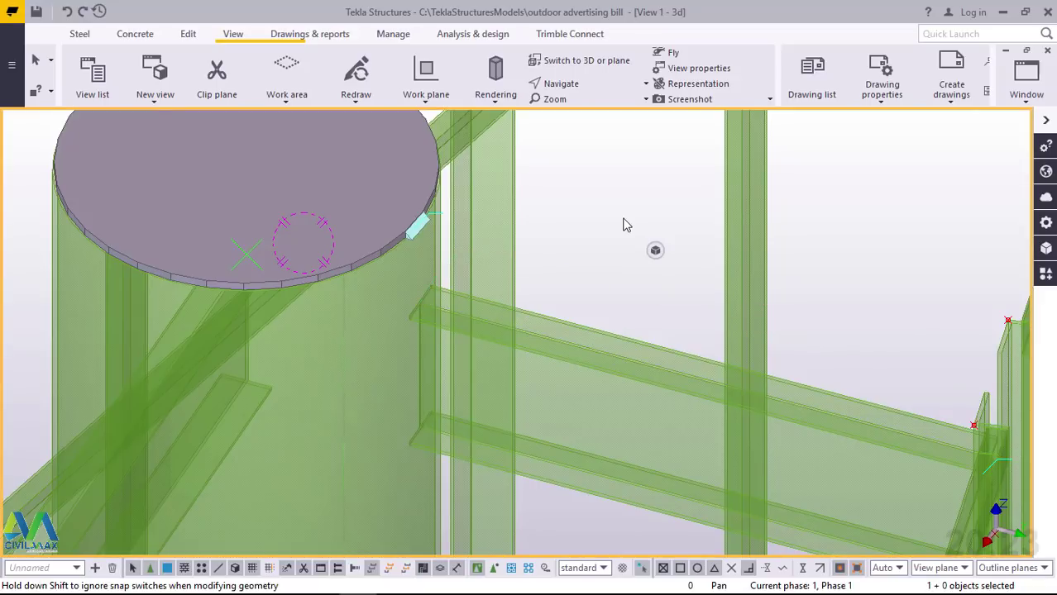
# Try shortening the longer beam to about 2600 mm by moving its pole-side end out to just inside the pole wall
pyautogui.scroll(-10, 547, 256)
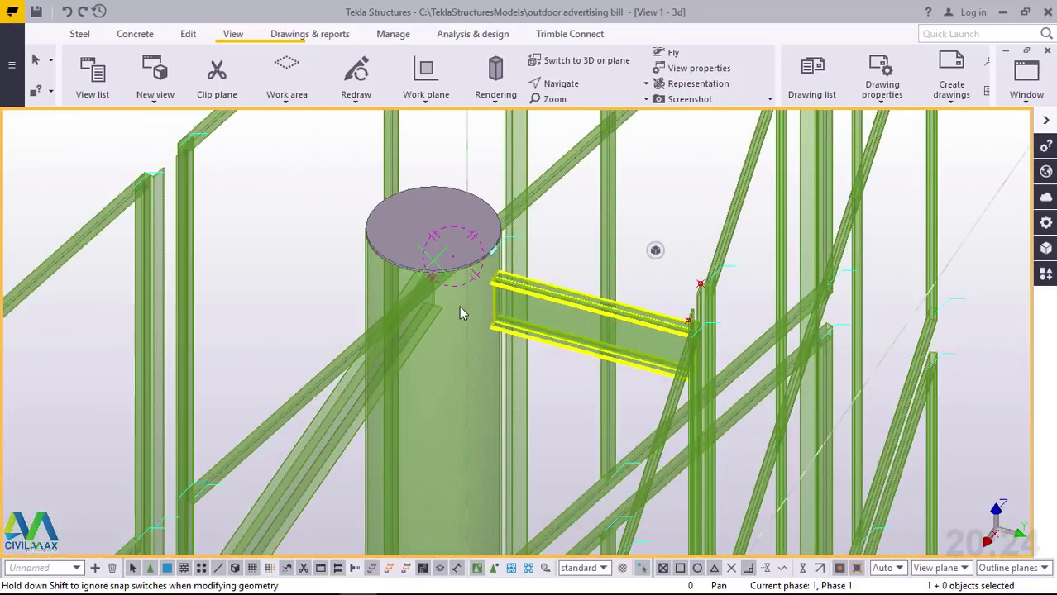
pyautogui.scroll(5, 459, 305)
pyautogui.click(578, 85)
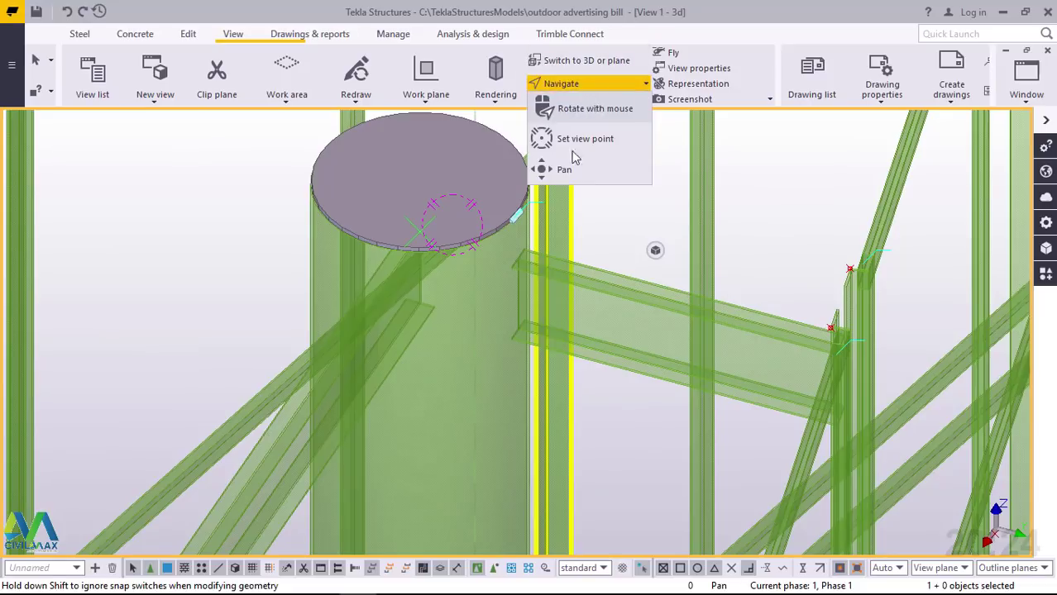
pyautogui.click(571, 150)
pyautogui.keyDown('ctrl'); pyautogui.moveTo(419, 326); pyautogui.dragTo(790, 252, button='middle'); pyautogui.keyUp('ctrl')
pyautogui.keyDown('ctrl'); pyautogui.moveTo(715, 256); pyautogui.dragTo(755, 307, button='middle'); pyautogui.keyUp('ctrl')
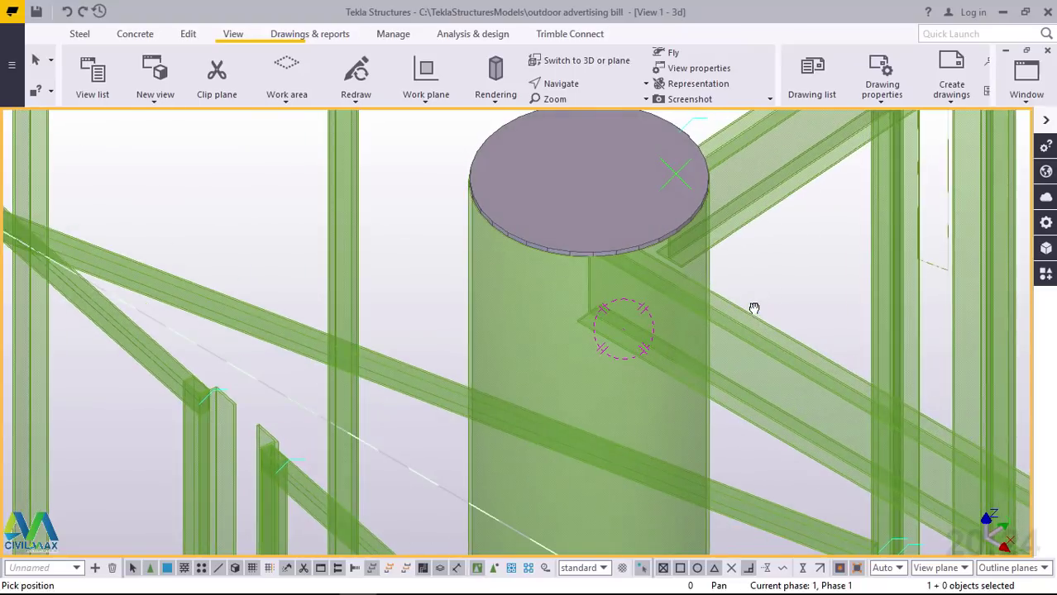
pyautogui.rightClick(789, 263)
pyautogui.click(814, 276)
pyautogui.click(752, 333)
pyautogui.scroll(1, 749, 329)
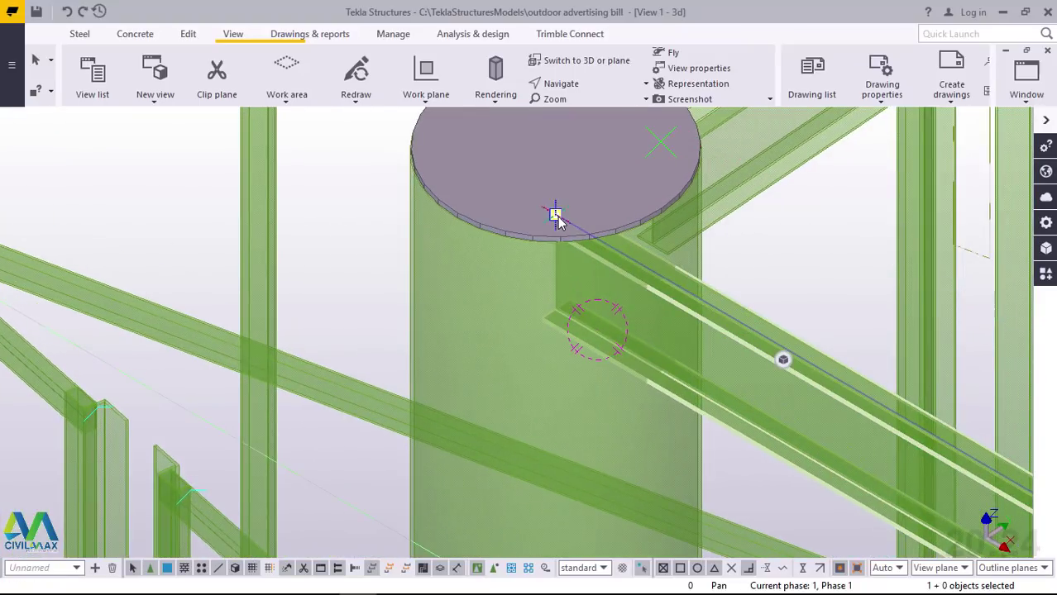
pyautogui.moveTo(555, 216); pyautogui.dragTo(672, 279)
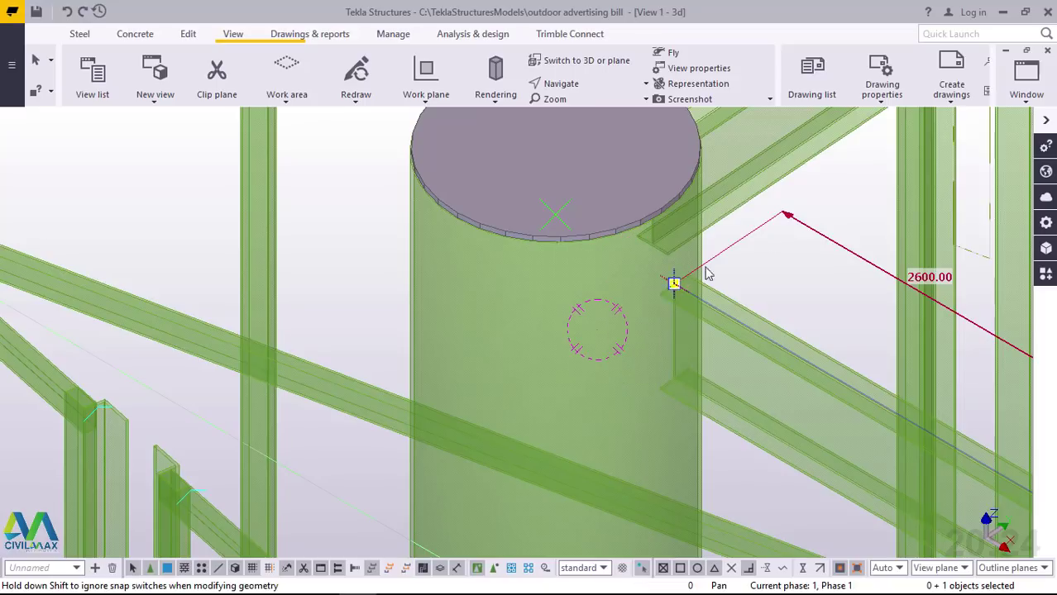
# Check the shortened longer beam's end against the pole from the opposite side, and undo the shortening
pyautogui.click(584, 86)
pyautogui.click(571, 106)
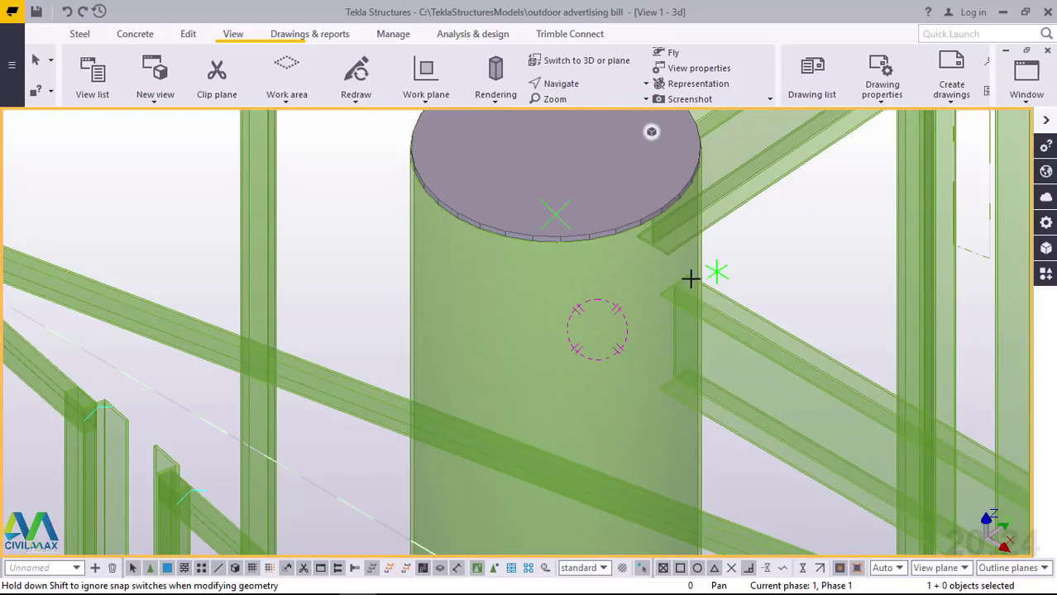
pyautogui.moveTo(706, 286); pyautogui.dragTo(656, 196)
pyautogui.rightClick(656, 197)
pyautogui.click(674, 200)
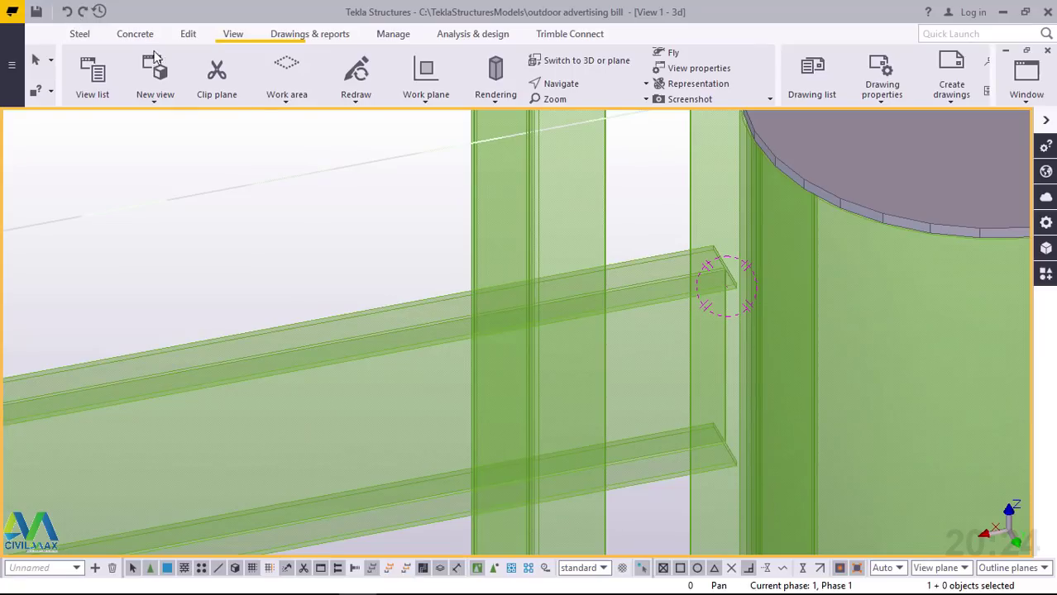
pyautogui.click(66, 11)
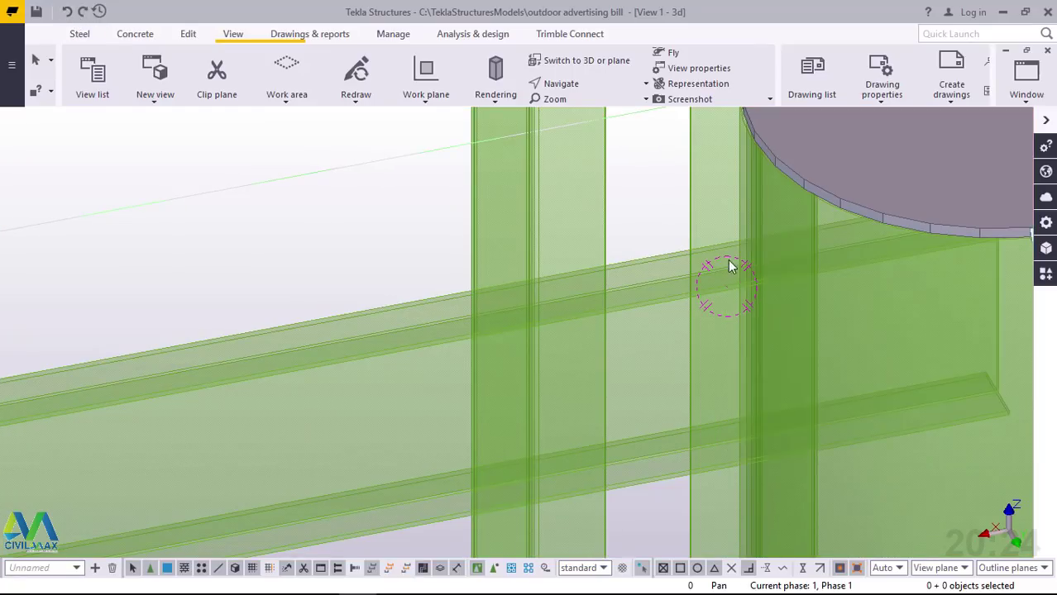
# Try setting the longer beam's length dimension to 500 mm, and undo the length change
pyautogui.click(659, 262)
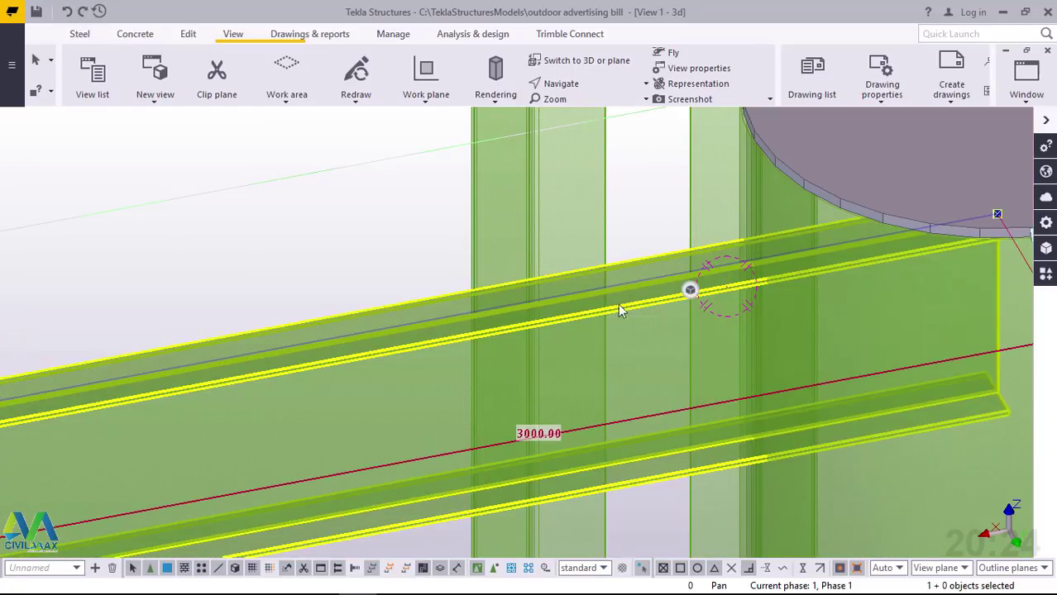
pyautogui.click(533, 441)
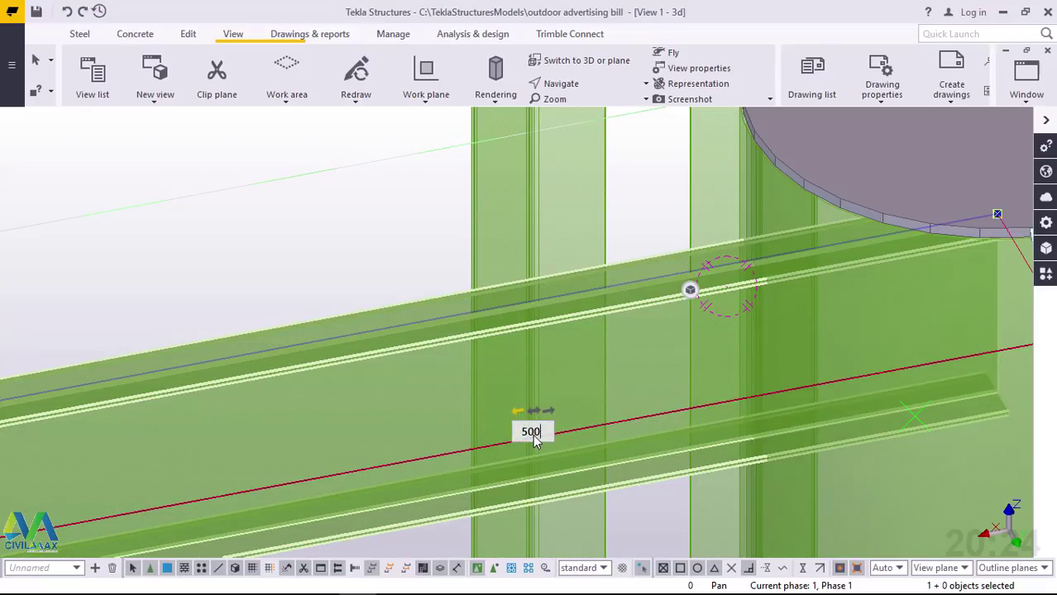
pyautogui.write('500')
pyautogui.press('Return')
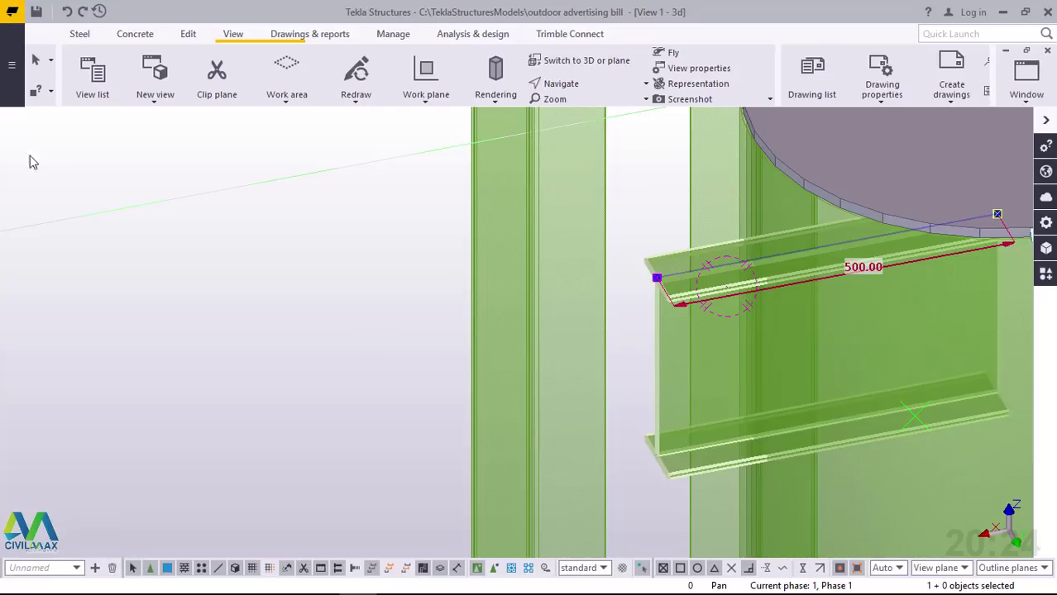
pyautogui.click(67, 11)
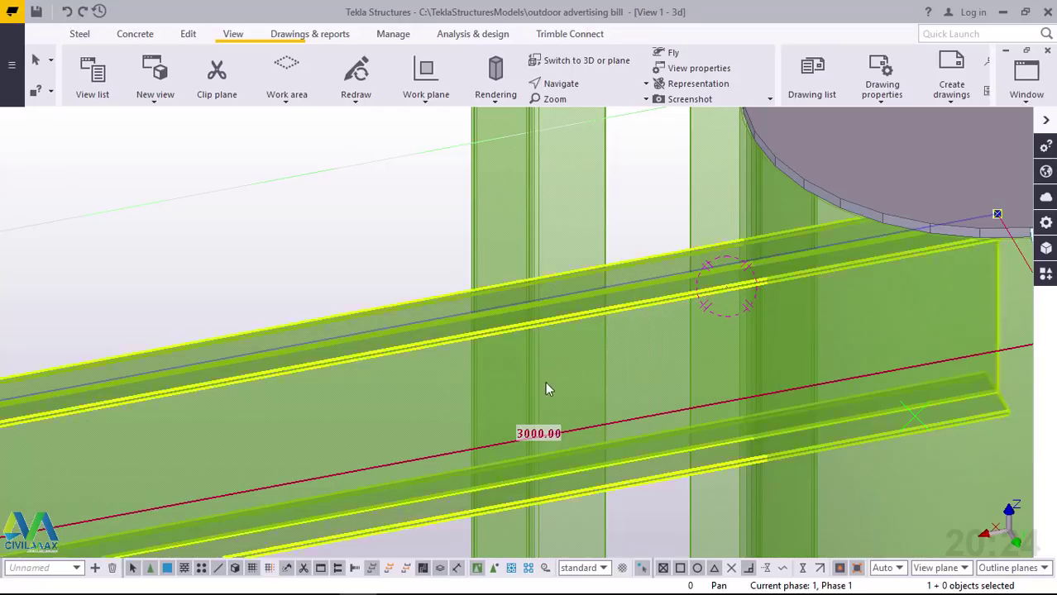
# Try setting the longer beam's length to 500 mm with the pole-side end as the moving end, and undo it
pyautogui.click(537, 432)
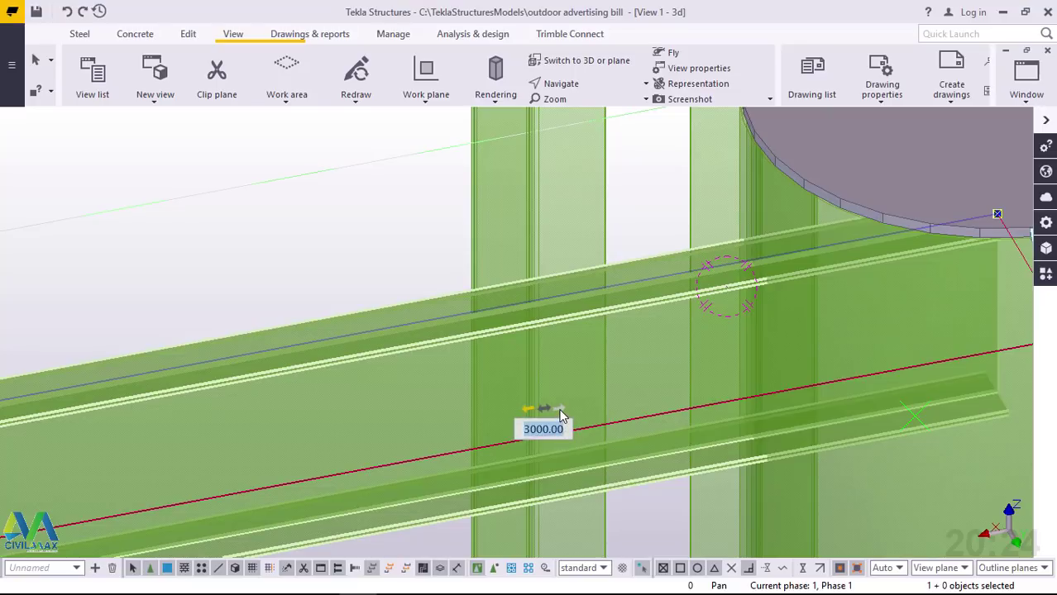
pyautogui.click(560, 410)
pyautogui.doubleClick(546, 429)
pyautogui.write('500')
pyautogui.press('Return')
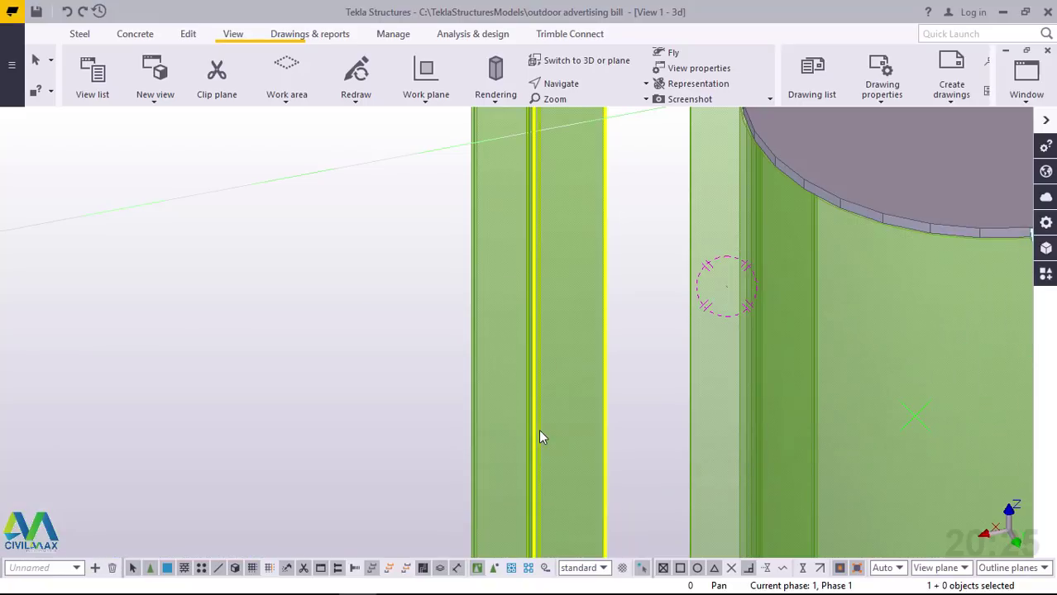
pyautogui.scroll(-5, 607, 389)
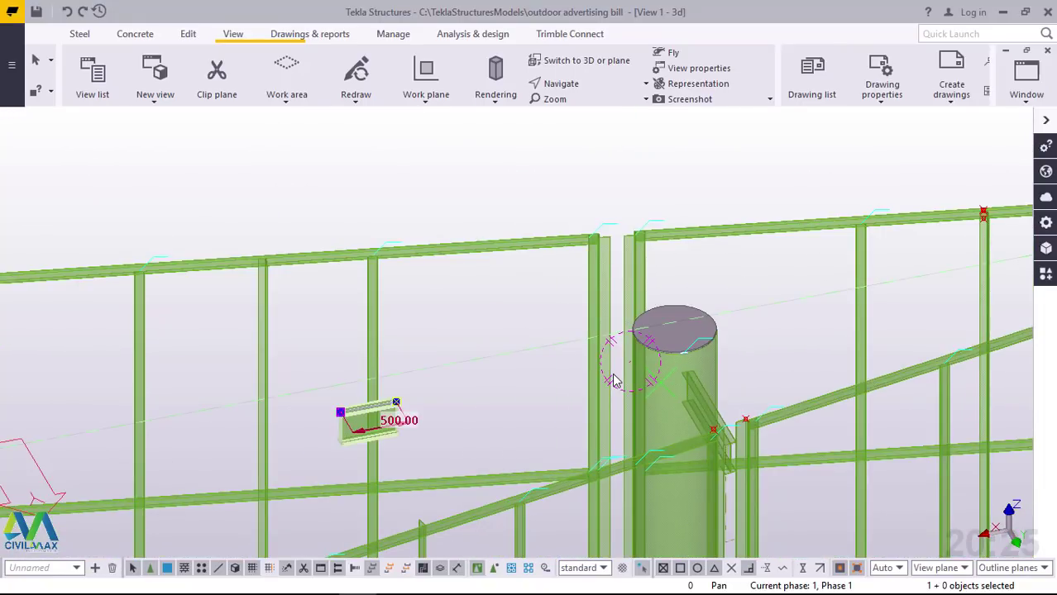
pyautogui.click(69, 15)
# Set the longer beam's length to 2800 mm, moving only its pole-side end
pyautogui.scroll(3, 477, 421)
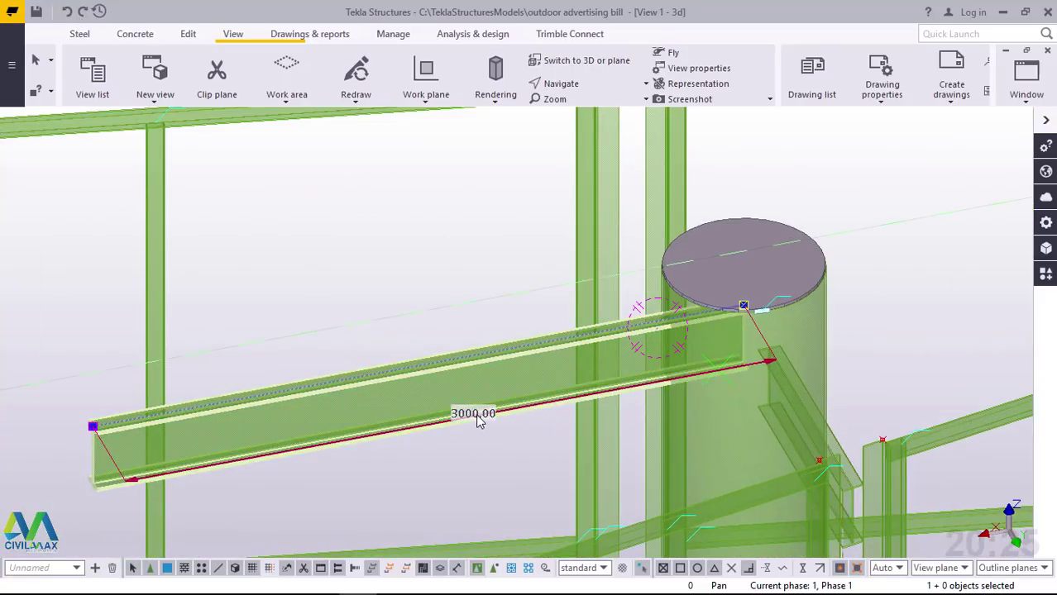
pyautogui.click(477, 415)
pyautogui.click(500, 391)
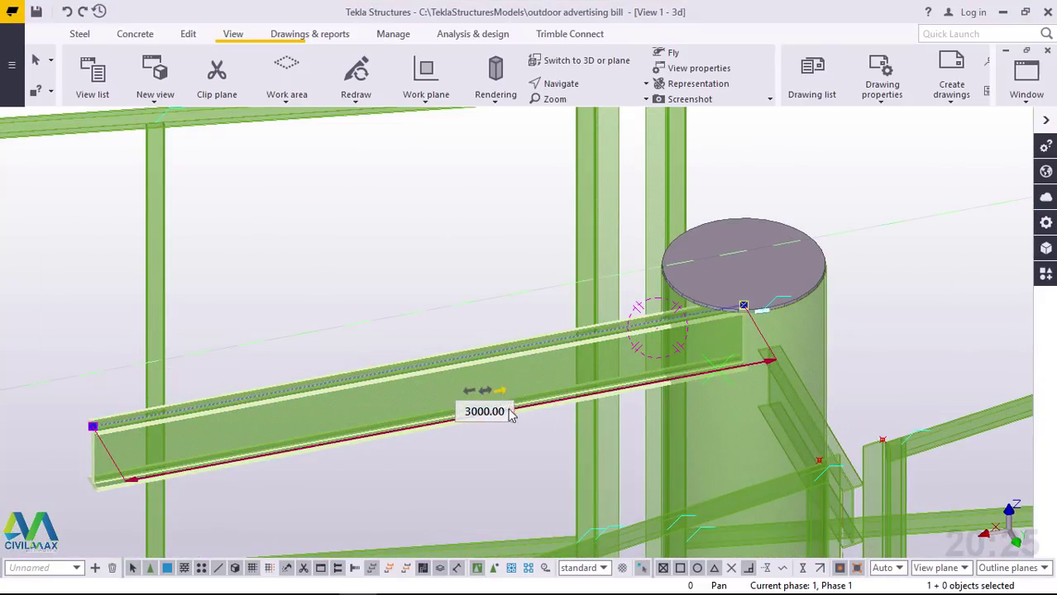
pyautogui.doubleClick(503, 413)
pyautogui.click(468, 419)
pyautogui.moveTo(506, 413); pyautogui.dragTo(461, 416)
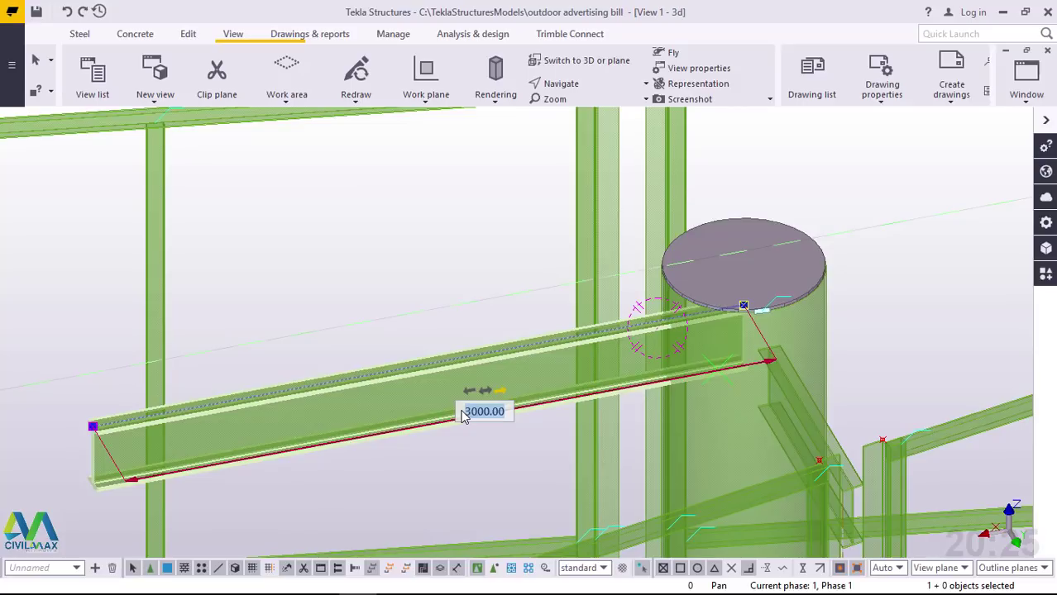
pyautogui.write('2800')
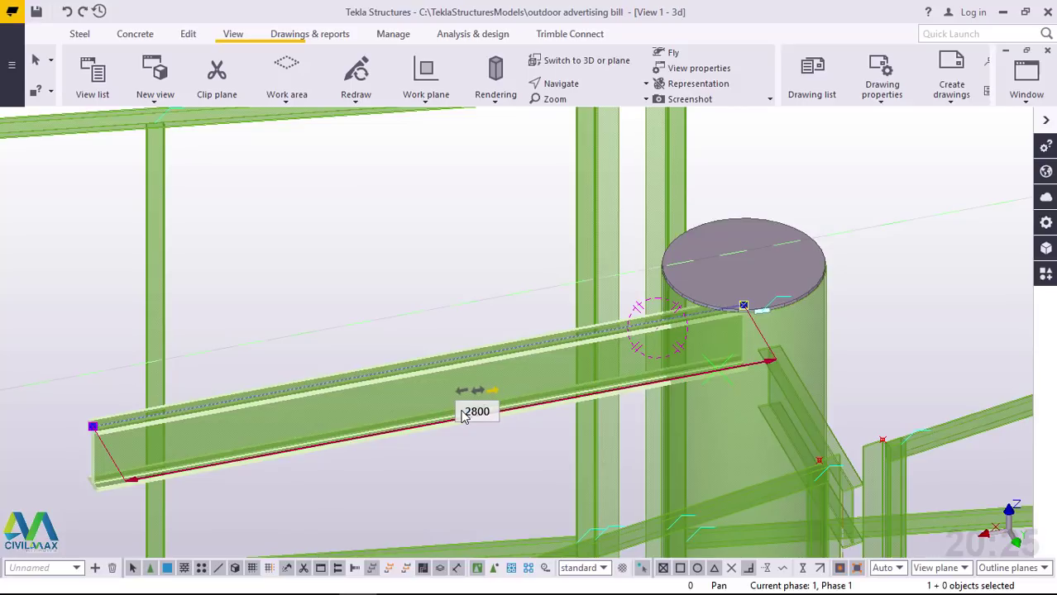
pyautogui.press('Return')
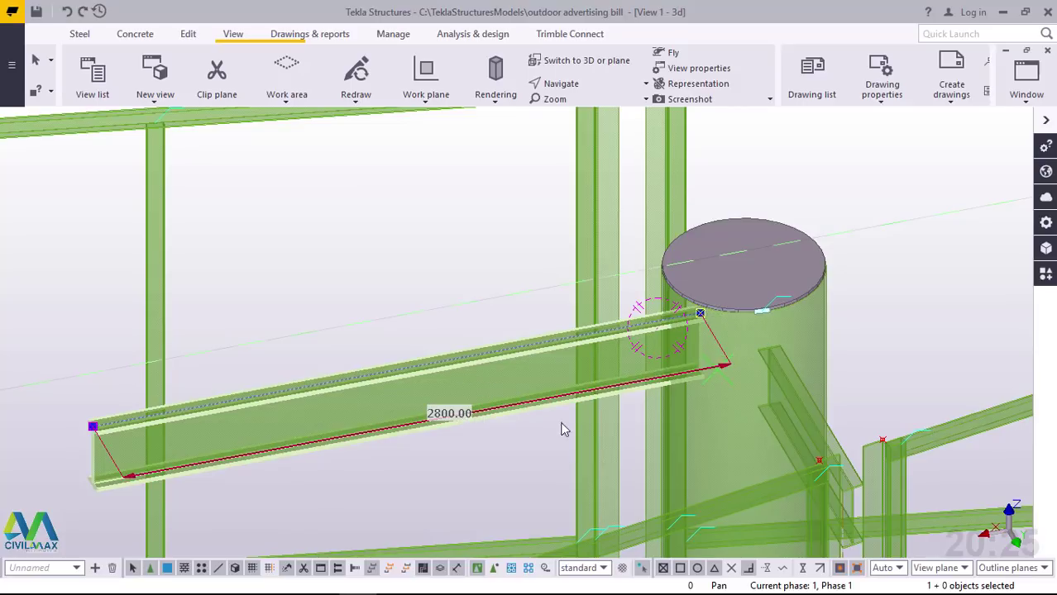
# Set the longer beam's length to 2700 mm, keeping the pole-side end as the end that moves
pyautogui.scroll(5, 433, 433)
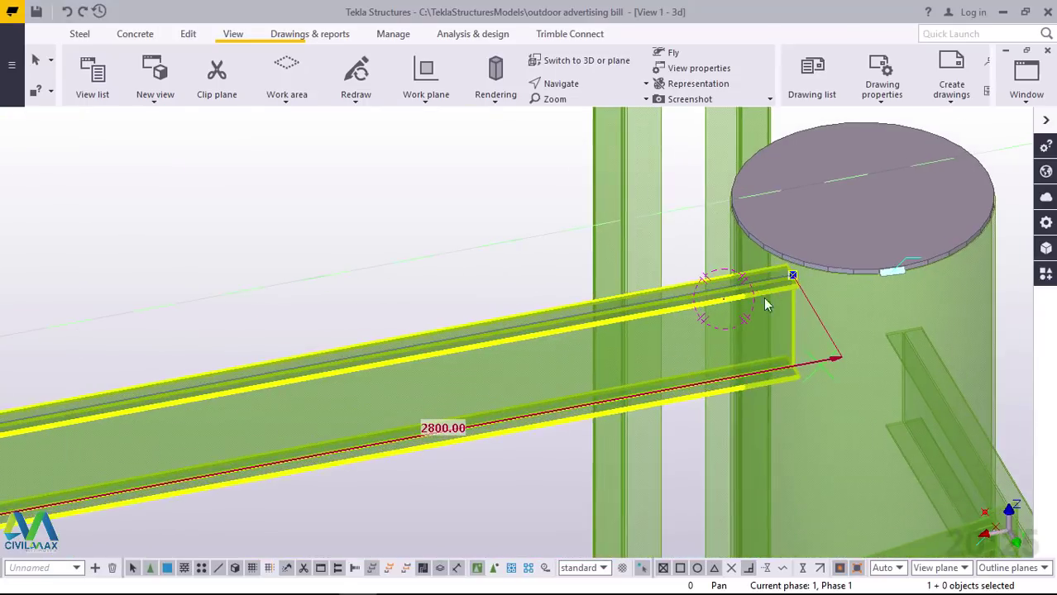
pyautogui.click(450, 438)
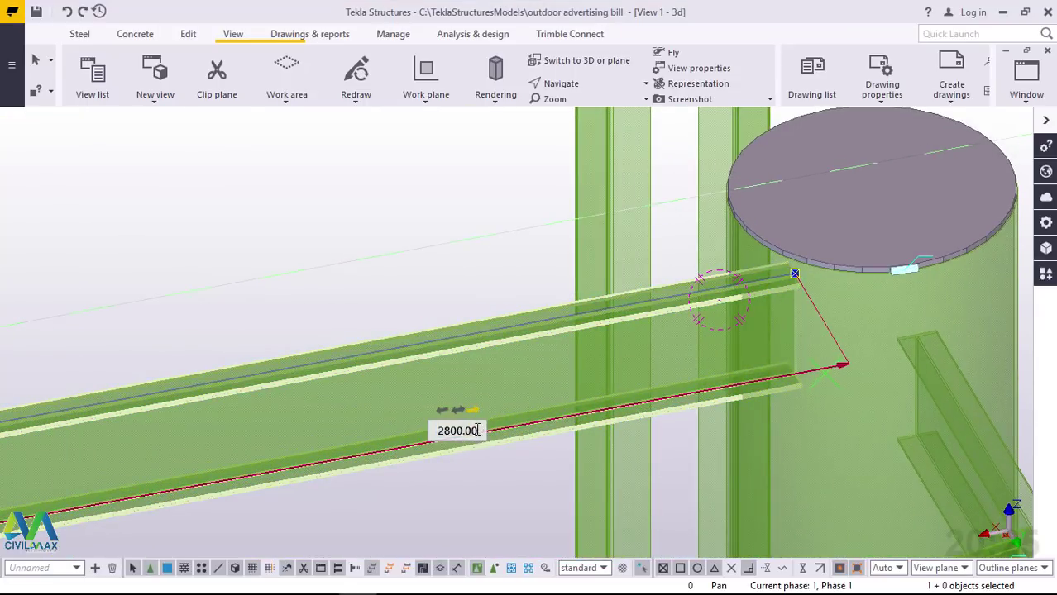
pyautogui.doubleClick(476, 435)
pyautogui.click(477, 436)
pyautogui.moveTo(469, 436); pyautogui.dragTo(439, 438)
pyautogui.write('2')
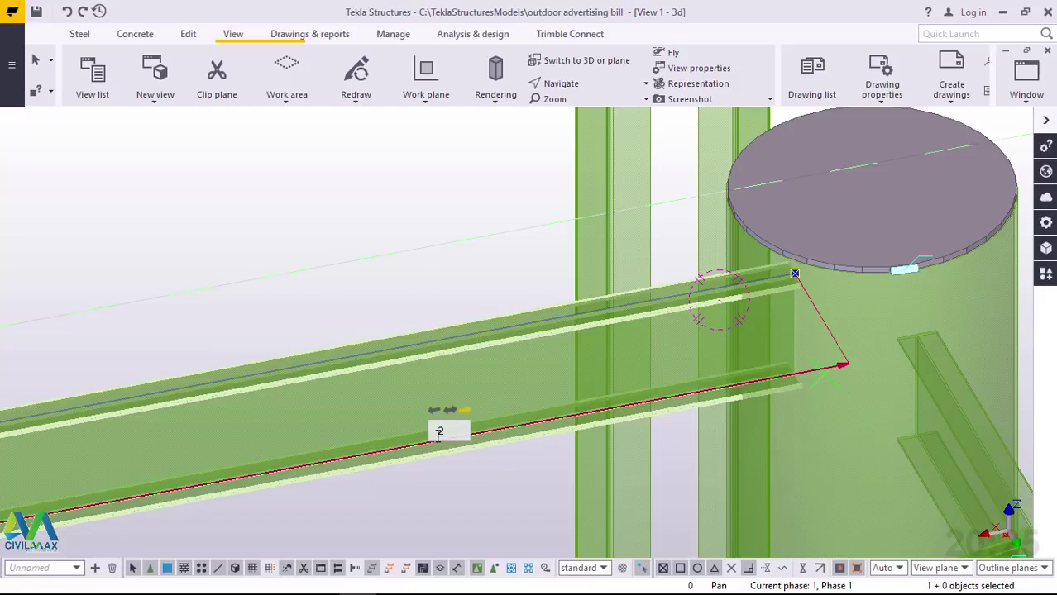
pyautogui.write('700')
pyautogui.press('Return')
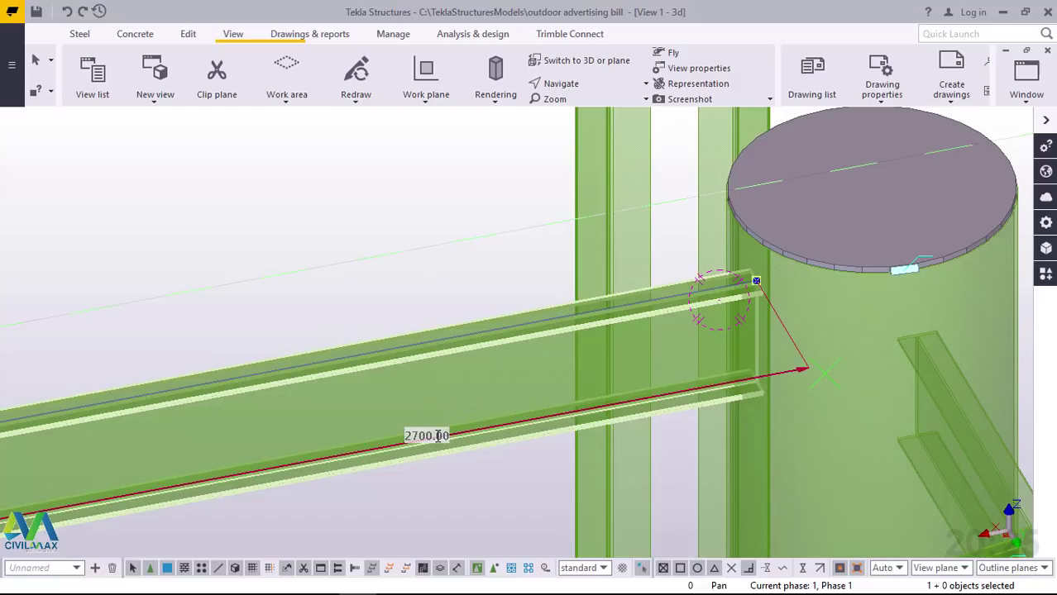
# Set the rotation point where the longer beam meets the pole, and examine how its end fits the pole wall
pyautogui.click(566, 84)
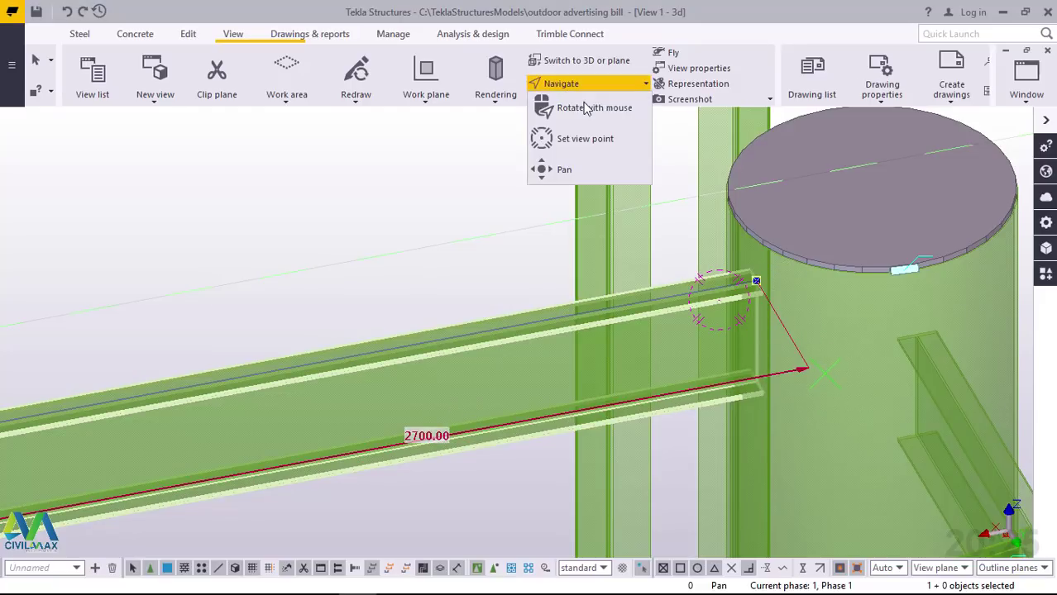
pyautogui.click(567, 106)
pyautogui.click(779, 290)
pyautogui.moveTo(778, 292)
pyautogui.keyDown('ctrl'); pyautogui.mouseDown(button='middle')
pyautogui.moveTo(749, 281)
pyautogui.moveTo(772, 284)
pyautogui.mouseUp(button='middle'); pyautogui.keyUp('ctrl')
pyautogui.scroll(-5, 806, 318)
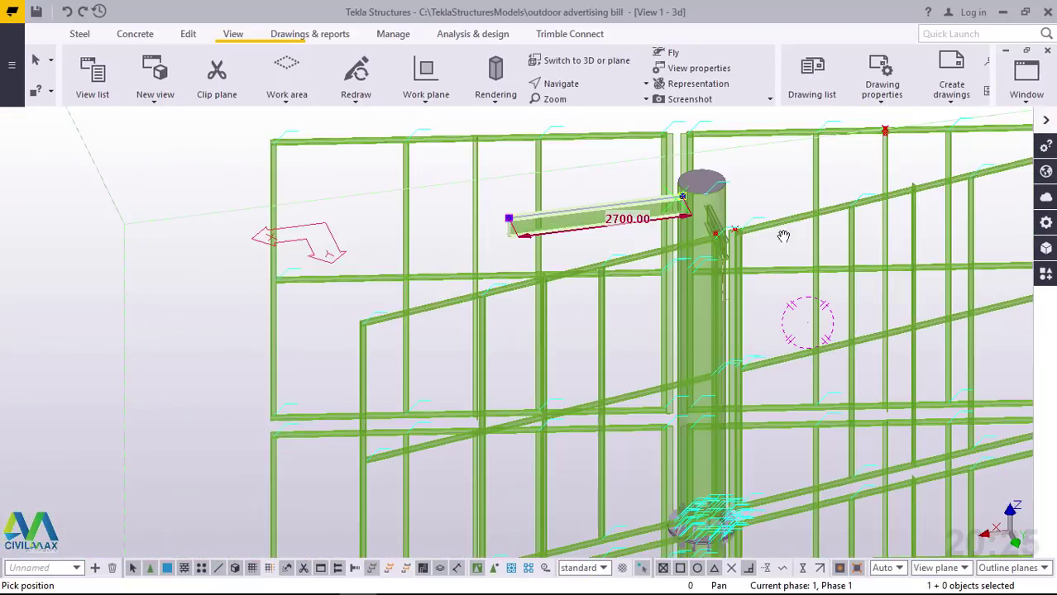
pyautogui.scroll(6, 690, 202)
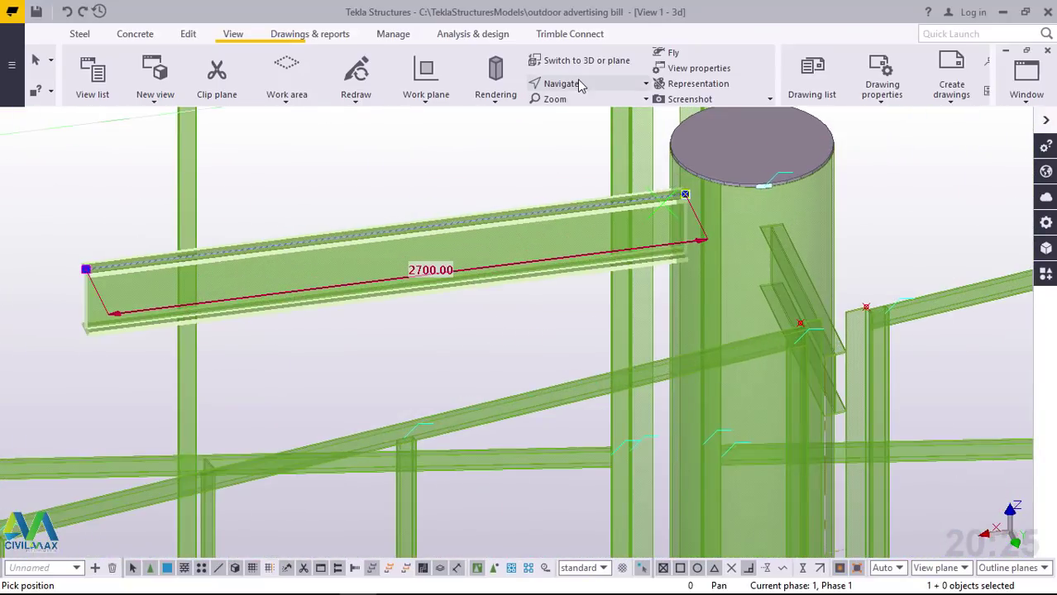
pyautogui.click(566, 83)
pyautogui.click(583, 108)
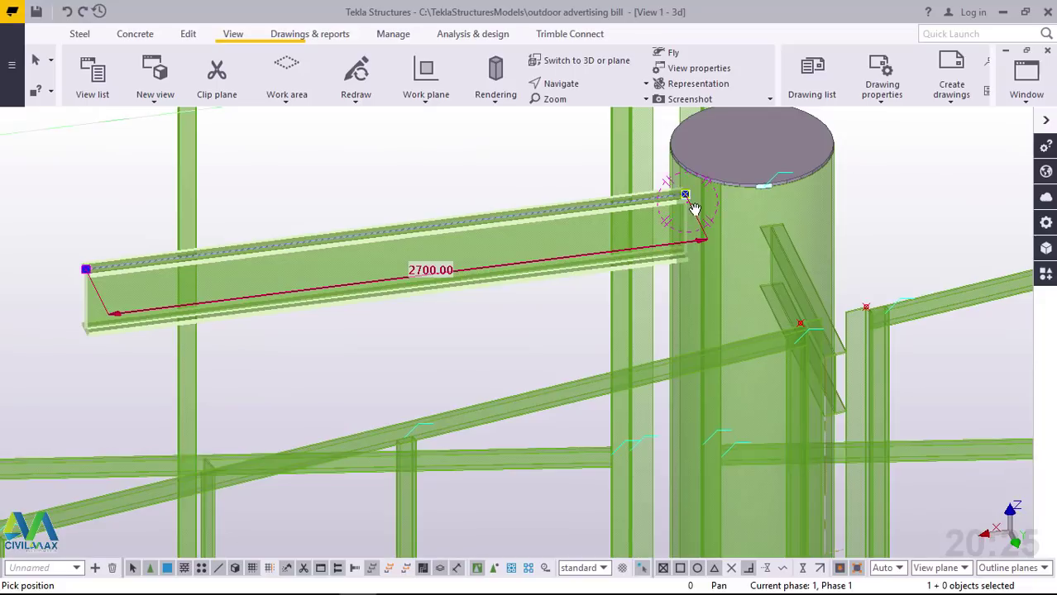
pyautogui.moveTo(695, 207)
pyautogui.mouseDown()
pyautogui.moveTo(632, 184)
pyautogui.moveTo(639, 154)
pyautogui.moveTo(666, 155)
pyautogui.moveTo(686, 202)
pyautogui.moveTo(701, 206)
pyautogui.mouseUp()
pyautogui.scroll(3, 701, 207)
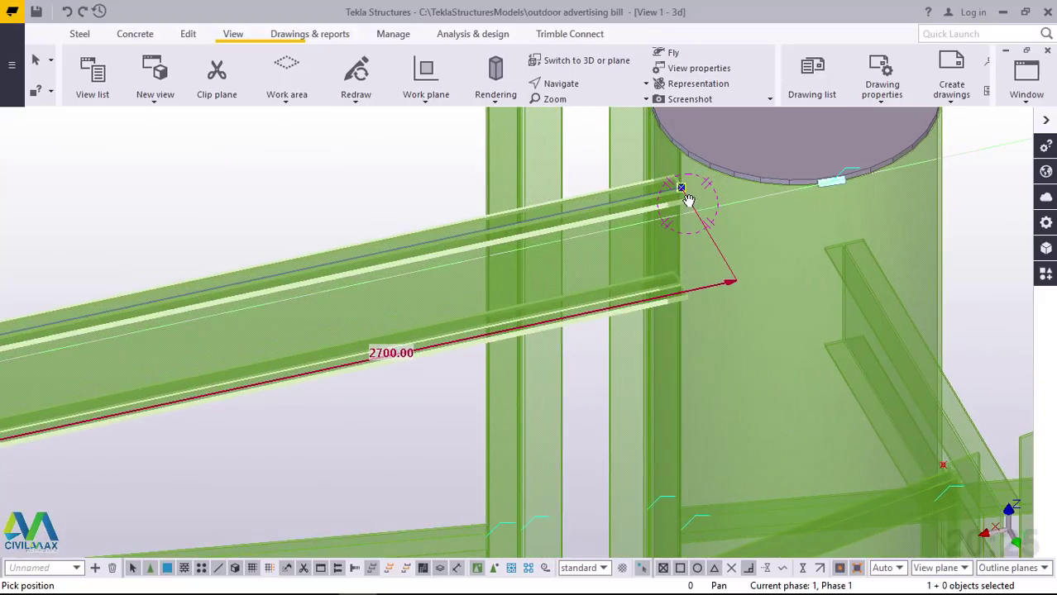
# End the view rotation, show the parts as opaque solids to check the beam-to-pole joint, and save the model
pyautogui.rightClick(404, 149)
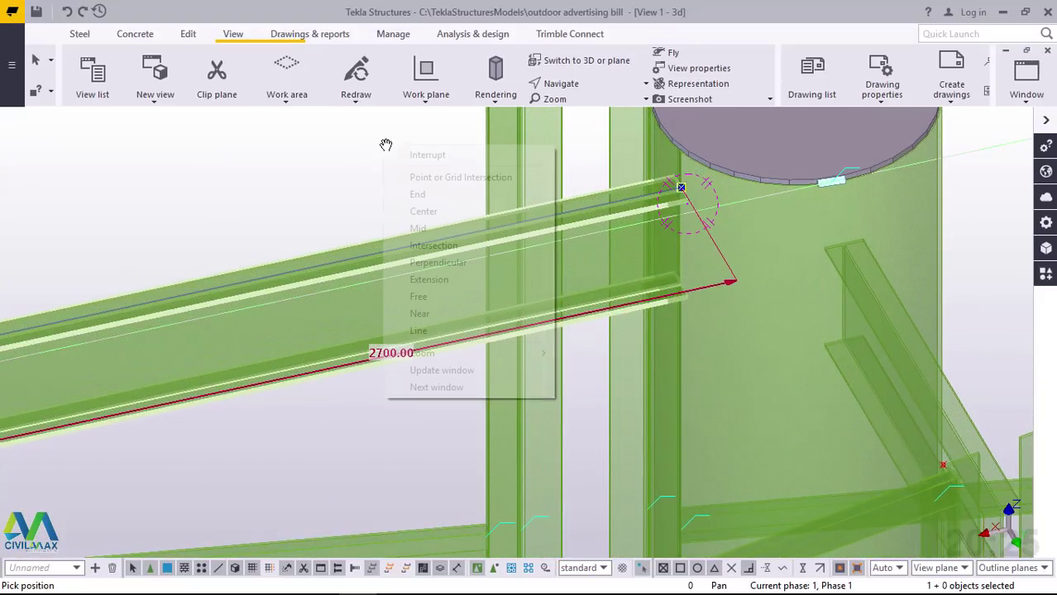
pyautogui.click(421, 157)
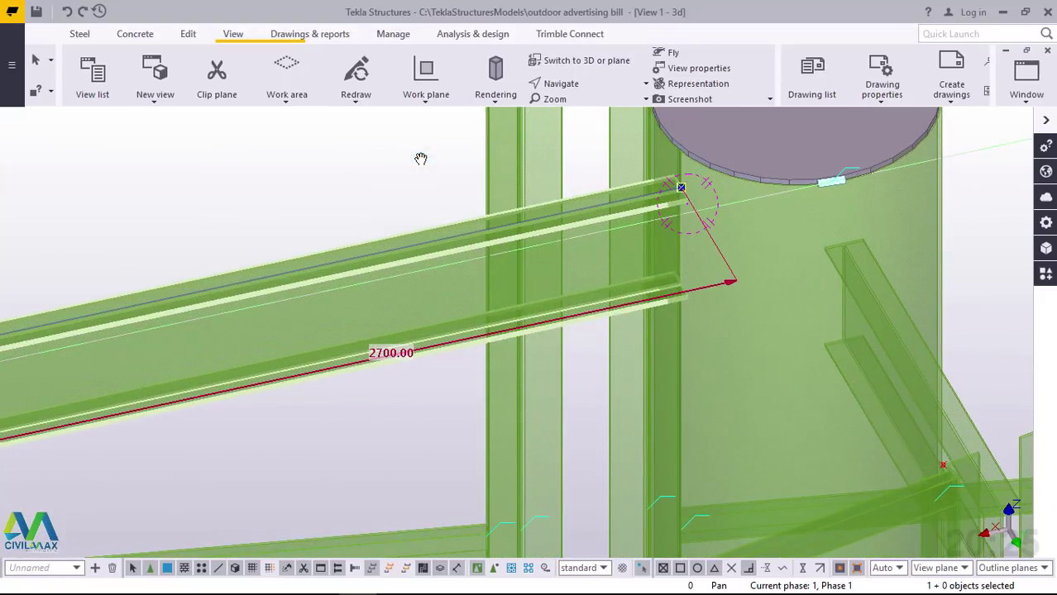
pyautogui.hotkey('ctrl', '4')
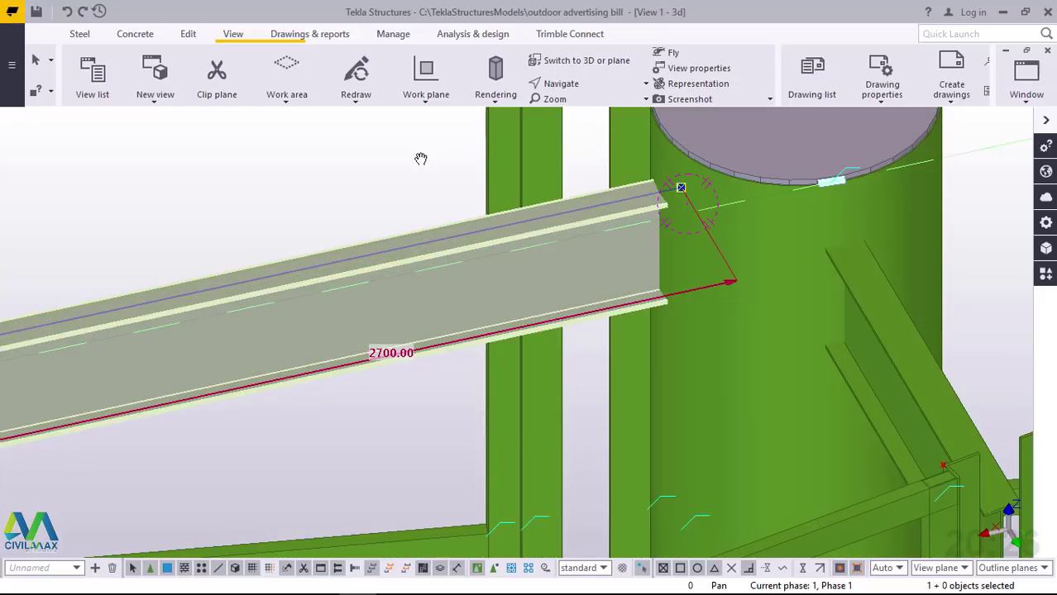
pyautogui.click(380, 154)
pyautogui.scroll(-6, 451, 292)
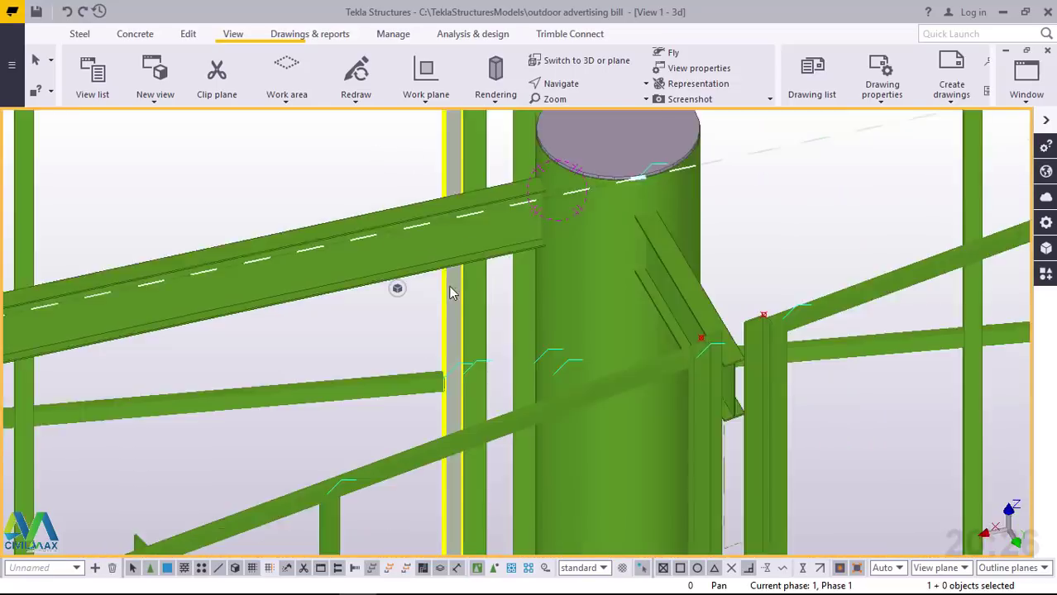
pyautogui.scroll(1, 509, 235)
pyautogui.scroll(5, 508, 234)
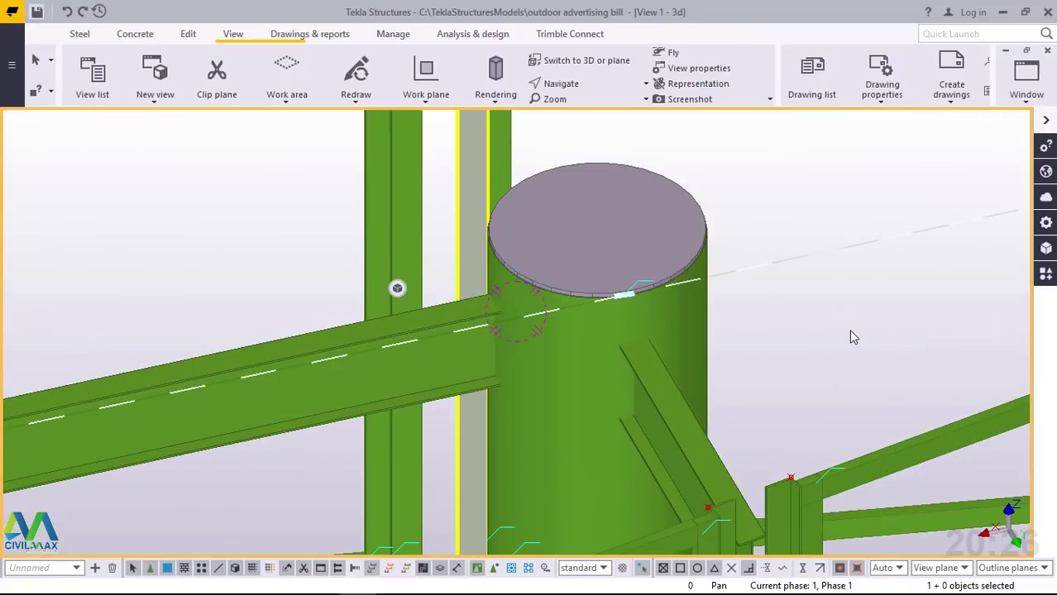
# Rotate the view to the longer beam's frame-side end and examine how it meets the angle posts
pyautogui.click(585, 86)
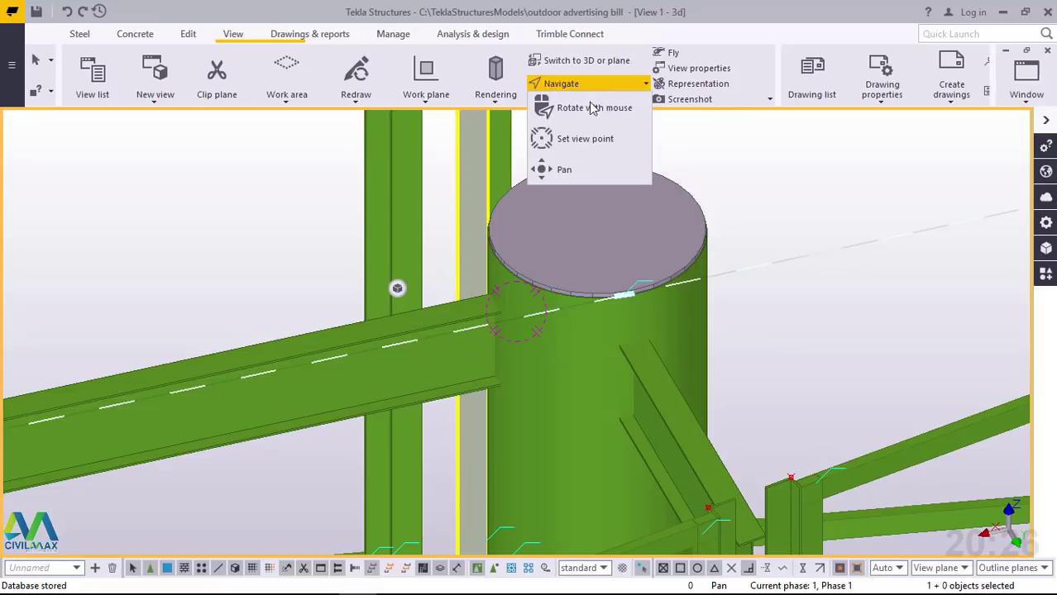
pyautogui.click(592, 109)
pyautogui.moveTo(661, 348); pyautogui.dragTo(941, 399)
pyautogui.scroll(-4, 460, 394)
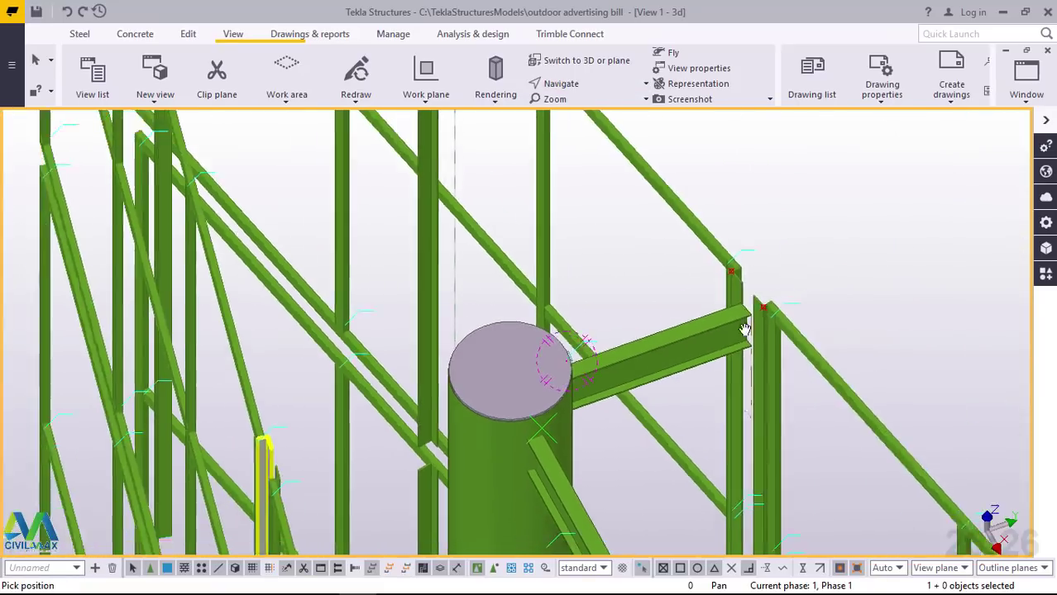
pyautogui.moveTo(760, 303); pyautogui.dragTo(677, 313, button='middle')
pyautogui.scroll(5, 677, 314)
pyautogui.scroll(1, 650, 373)
pyautogui.keyDown('ctrl'); pyautogui.moveTo(649, 373); pyautogui.dragTo(669, 396, button='middle'); pyautogui.keyUp('ctrl')
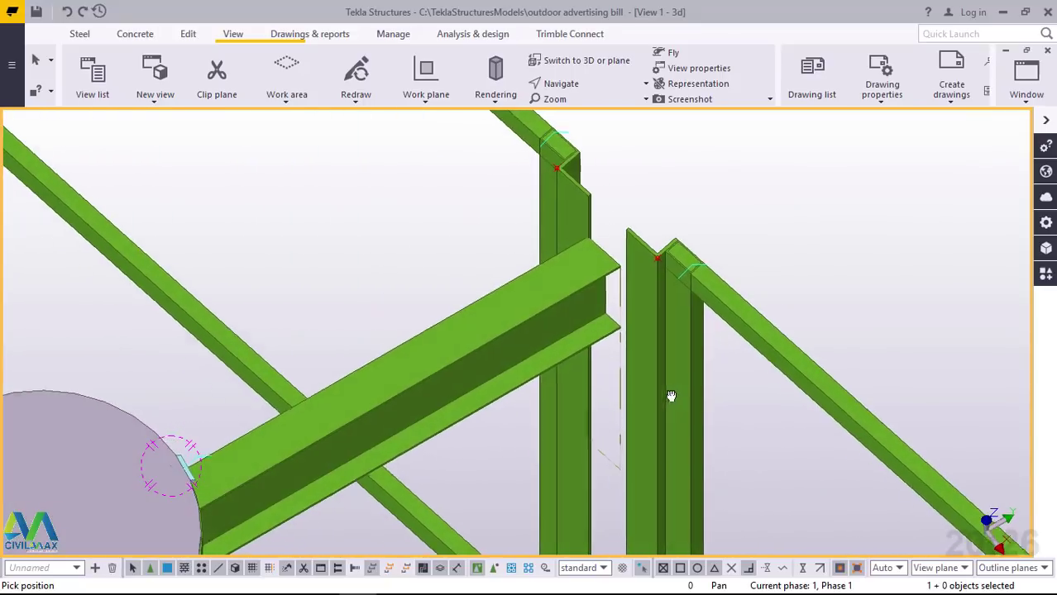
pyautogui.scroll(3, 734, 198)
pyautogui.rightClick(735, 193)
pyautogui.click(755, 201)
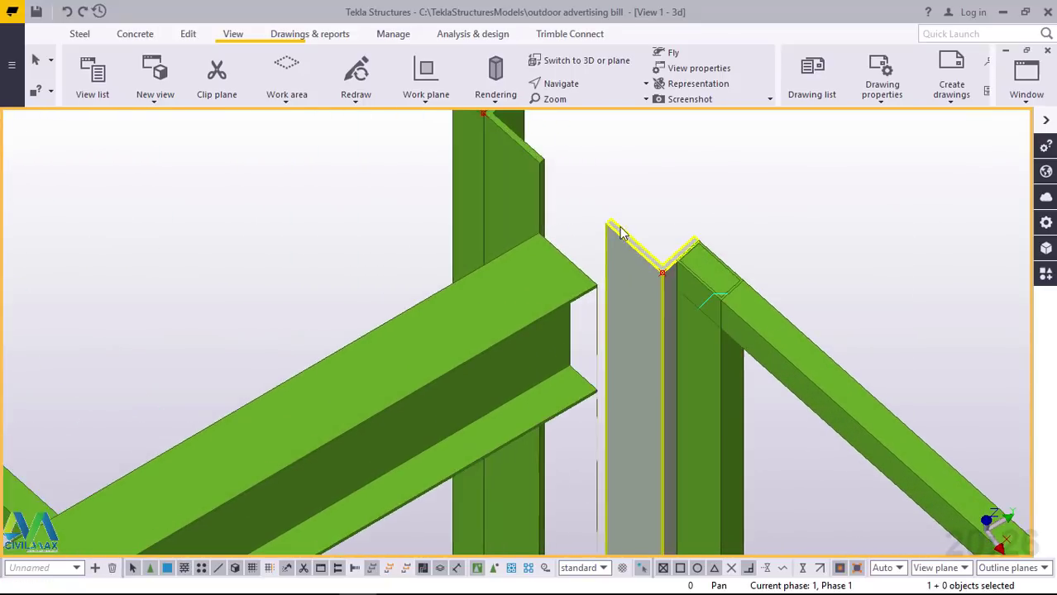
# Redraw the view to clear the temporary lines and select the longer beam
pyautogui.scroll(2, 641, 235)
pyautogui.rightClick(672, 155)
pyautogui.click(743, 240)
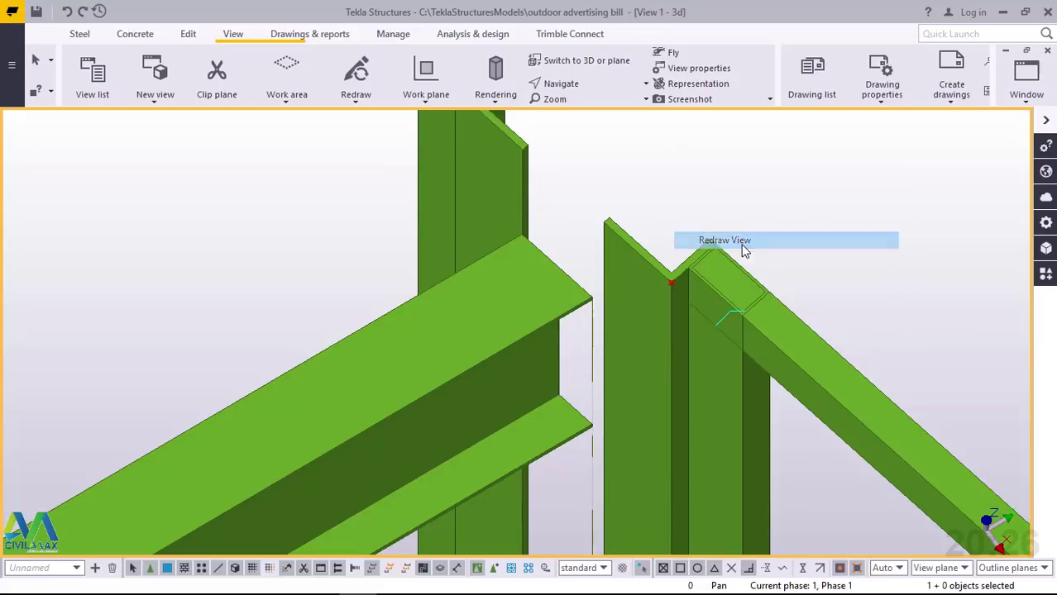
pyautogui.click(577, 283)
pyautogui.scroll(-1, 531, 239)
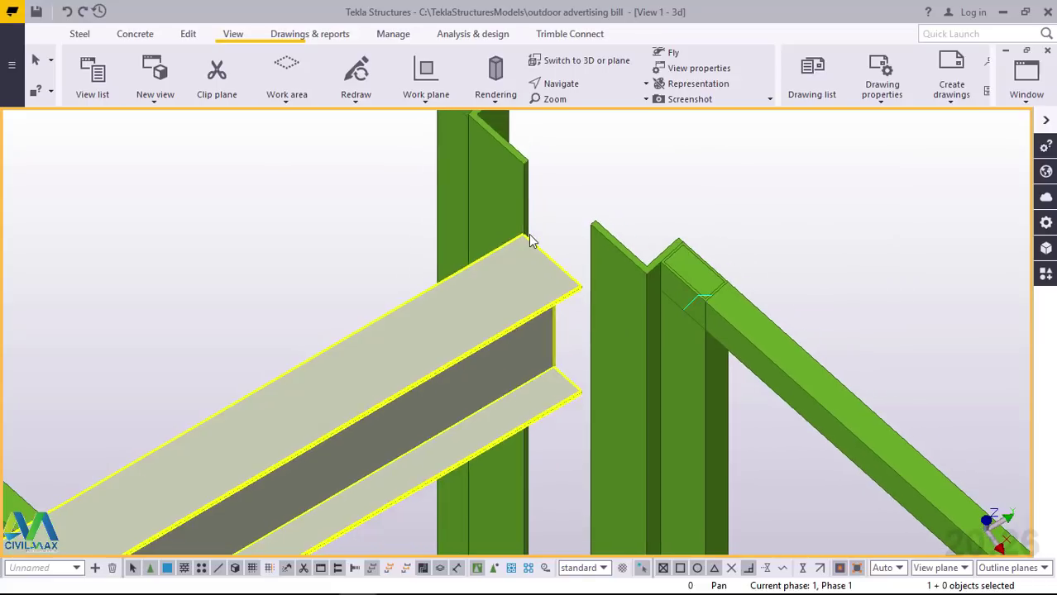
# Rotate around the beam's top flange and inspect the gap between its end and the neighbouring frame post
pyautogui.click(587, 89)
pyautogui.click(590, 108)
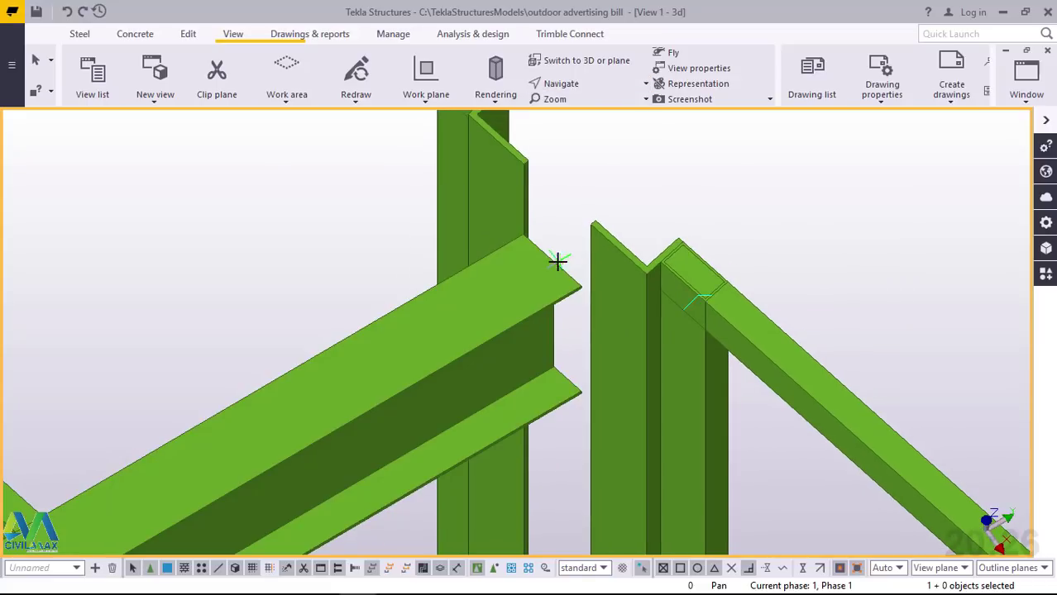
pyautogui.moveTo(553, 267); pyautogui.dragTo(591, 242)
pyautogui.rightClick(675, 166)
pyautogui.click(699, 175)
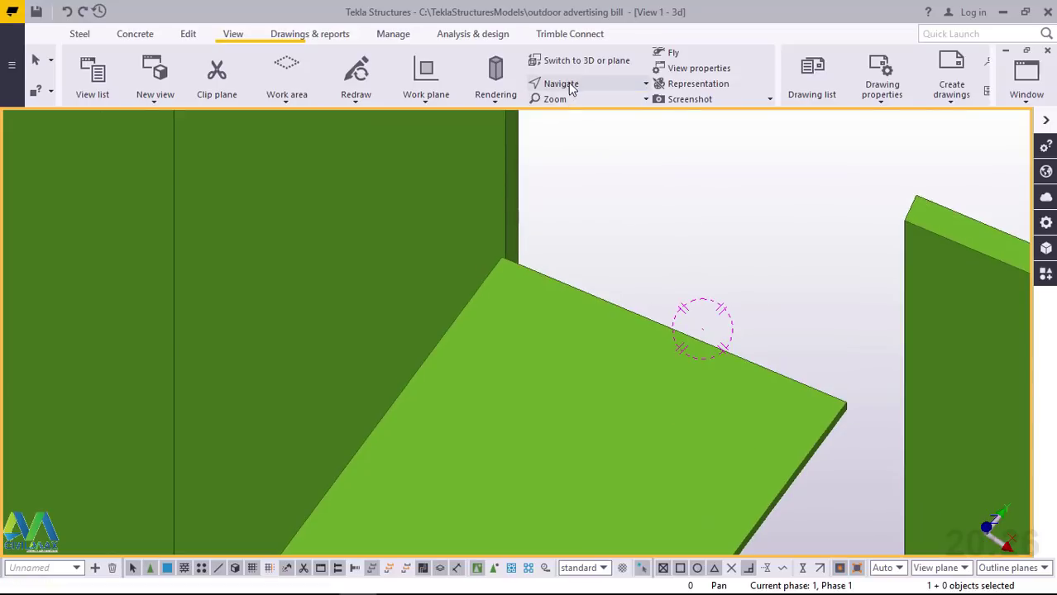
# Set the view point on the beam's frame-side end and examine its end face between the two posts
pyautogui.click(568, 85)
pyautogui.click(579, 139)
pyautogui.moveTo(573, 287); pyautogui.dragTo(273, 236)
pyautogui.scroll(-4, 568, 210)
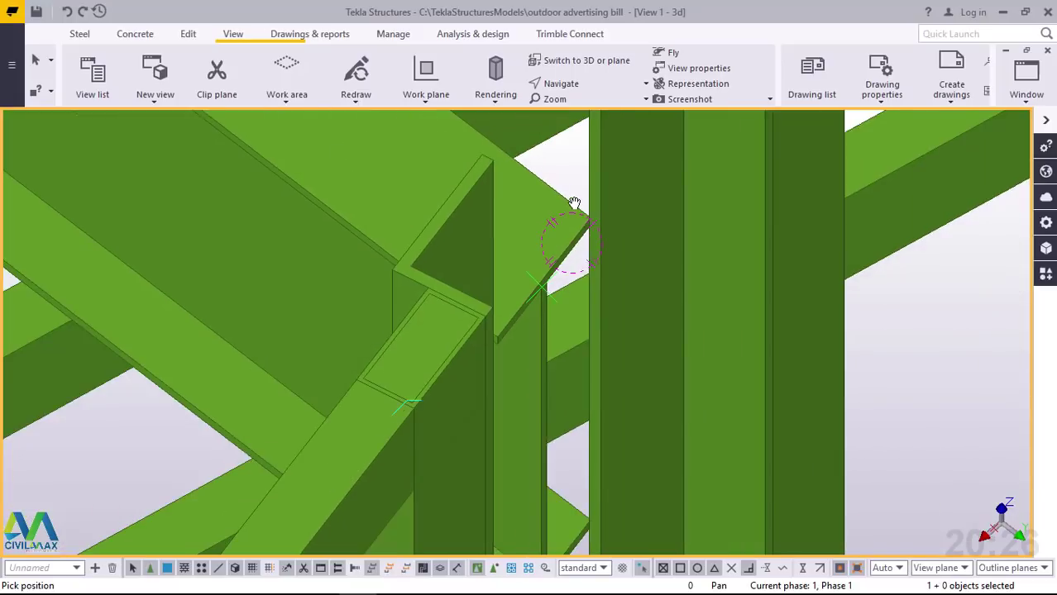
pyautogui.moveTo(568, 210)
pyautogui.mouseDown()
pyautogui.moveTo(557, 224)
pyautogui.moveTo(552, 212)
pyautogui.mouseUp()
pyautogui.scroll(1, 552, 242)
pyautogui.scroll(2, 552, 242)
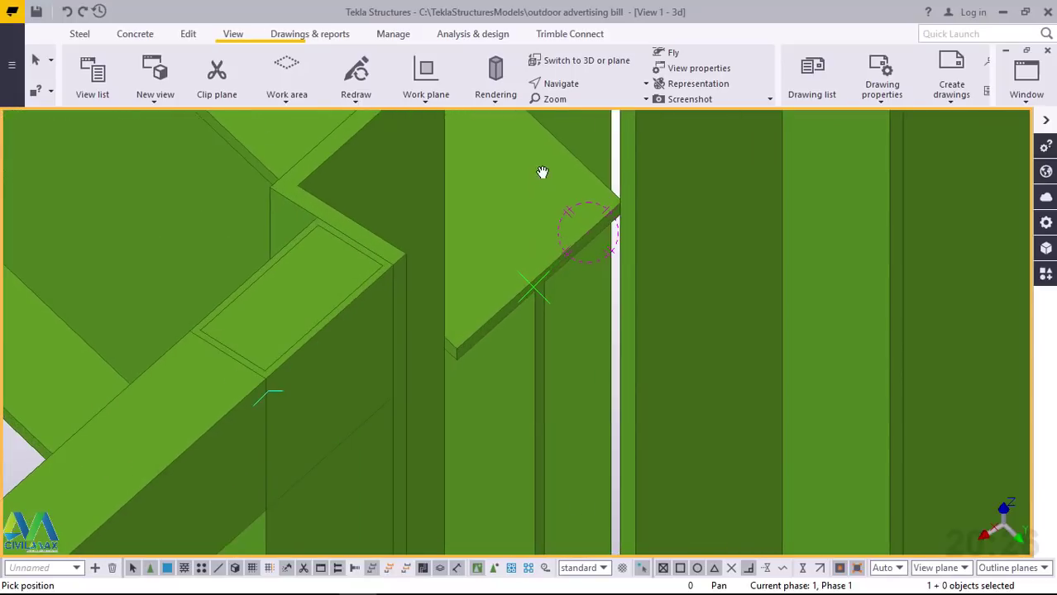
pyautogui.rightClick(542, 171)
pyautogui.click(547, 178)
pyautogui.scroll(-3, 612, 242)
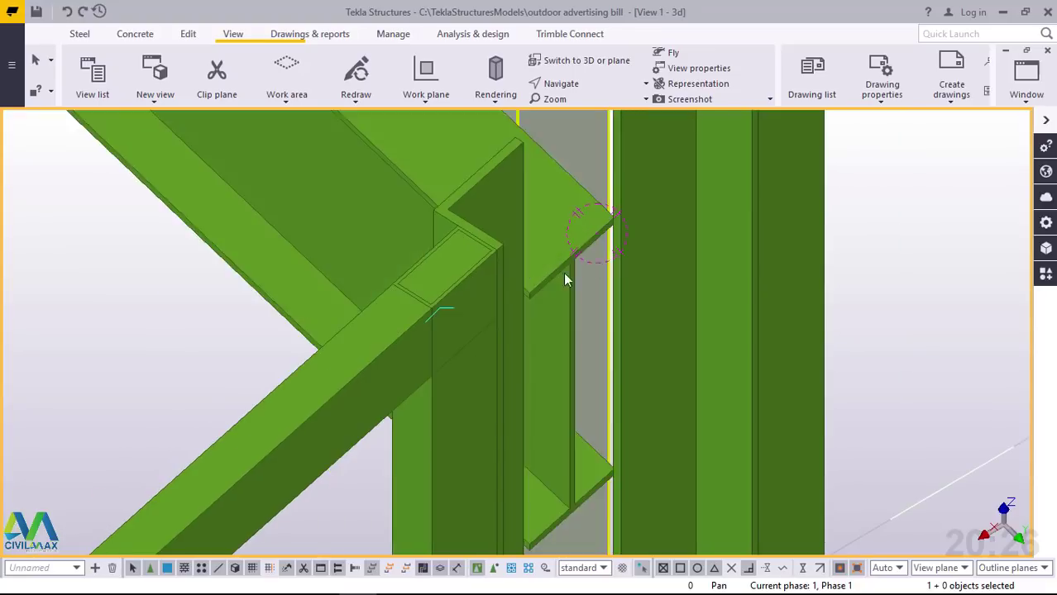
pyautogui.scroll(2, 569, 266)
pyautogui.scroll(4, 568, 266)
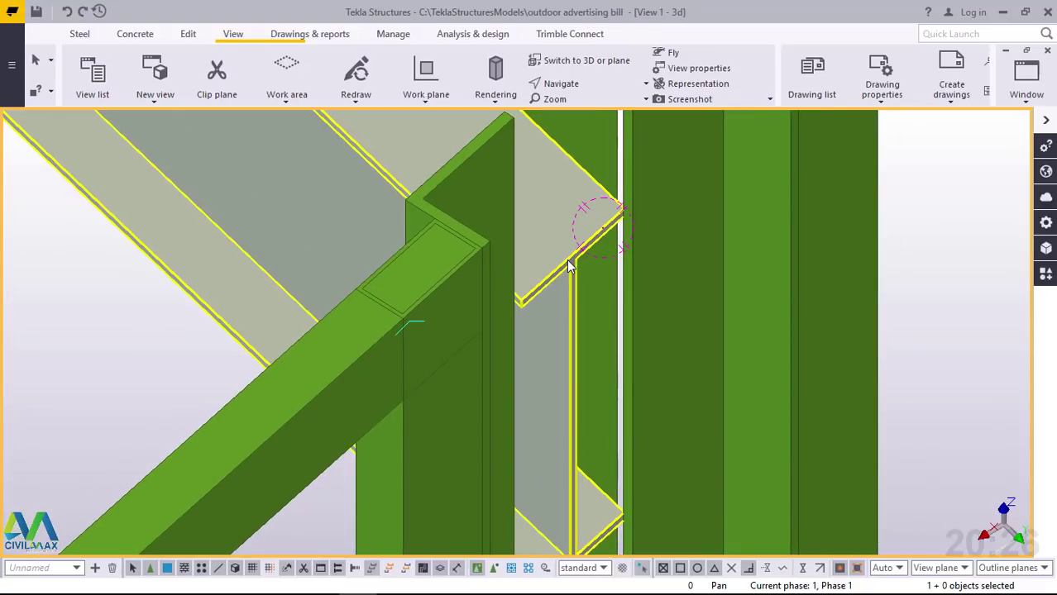
pyautogui.scroll(-3, 635, 233)
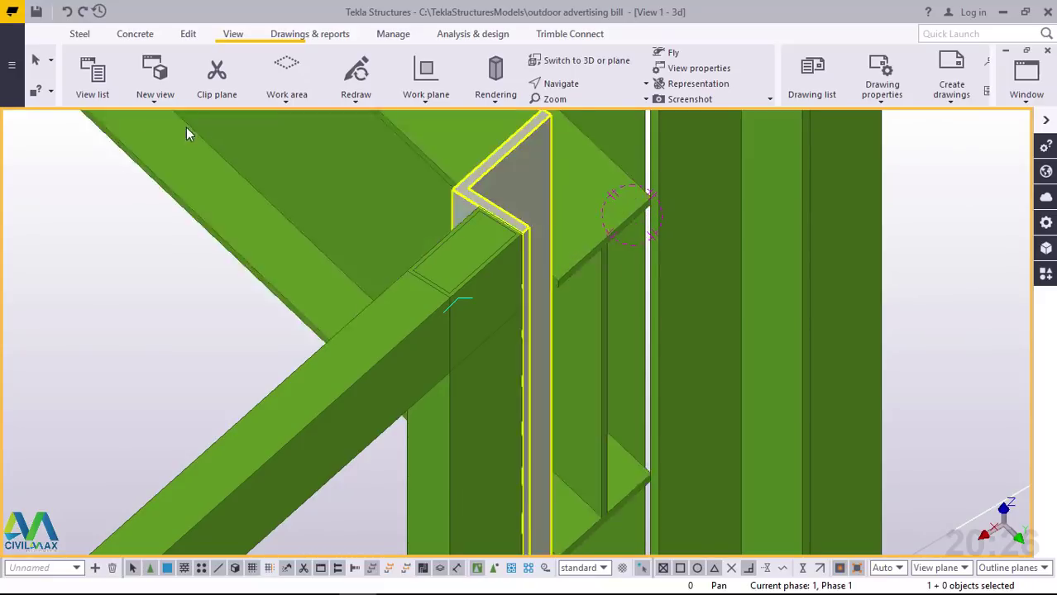
# Align the work plane with the end face of the beam on the frame side using the work plane tool
pyautogui.click(431, 101)
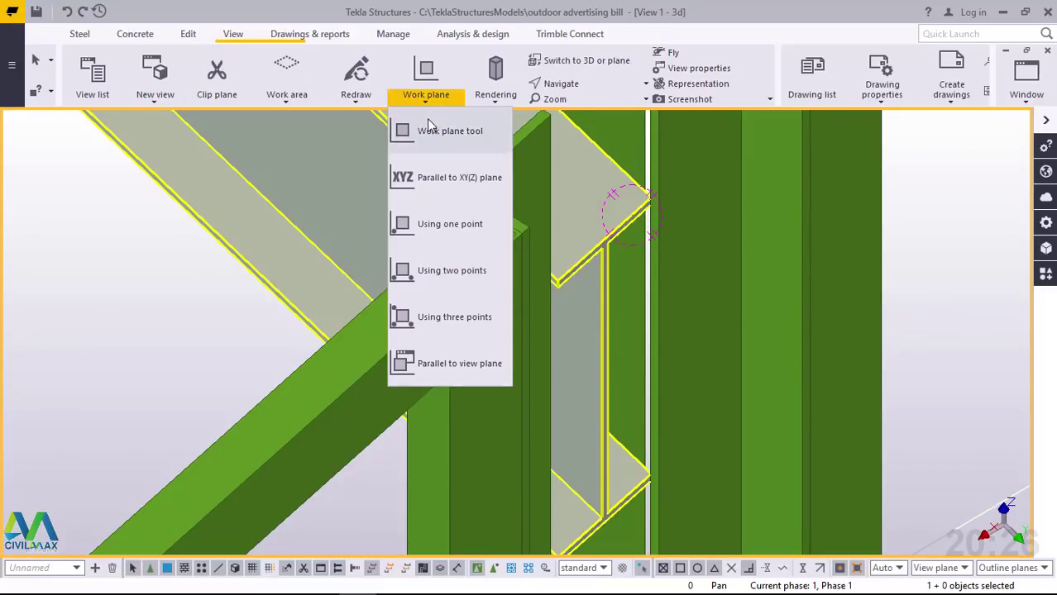
pyautogui.click(431, 128)
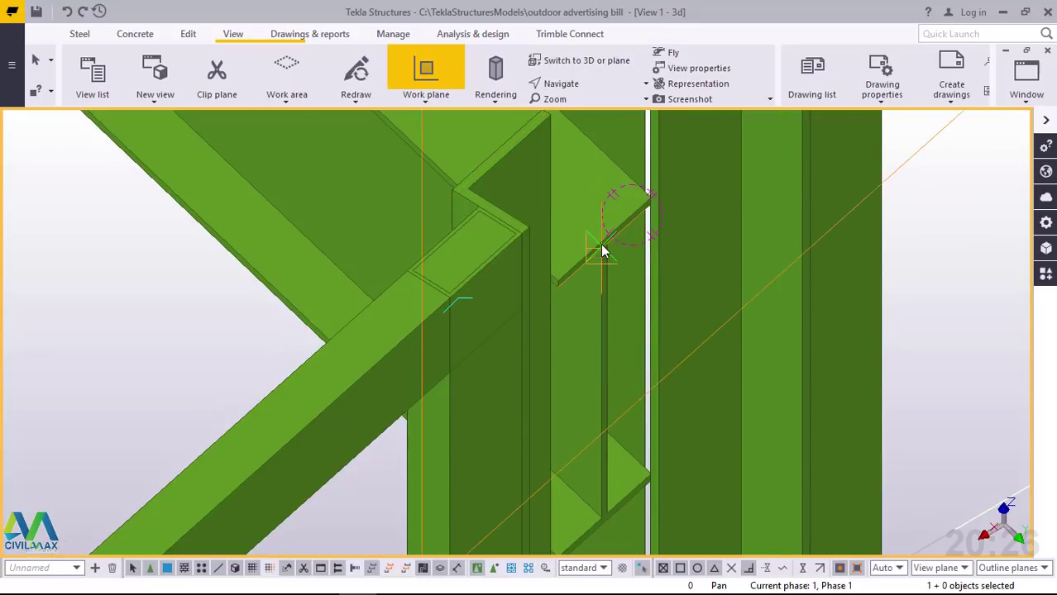
pyautogui.rightClick(602, 248)
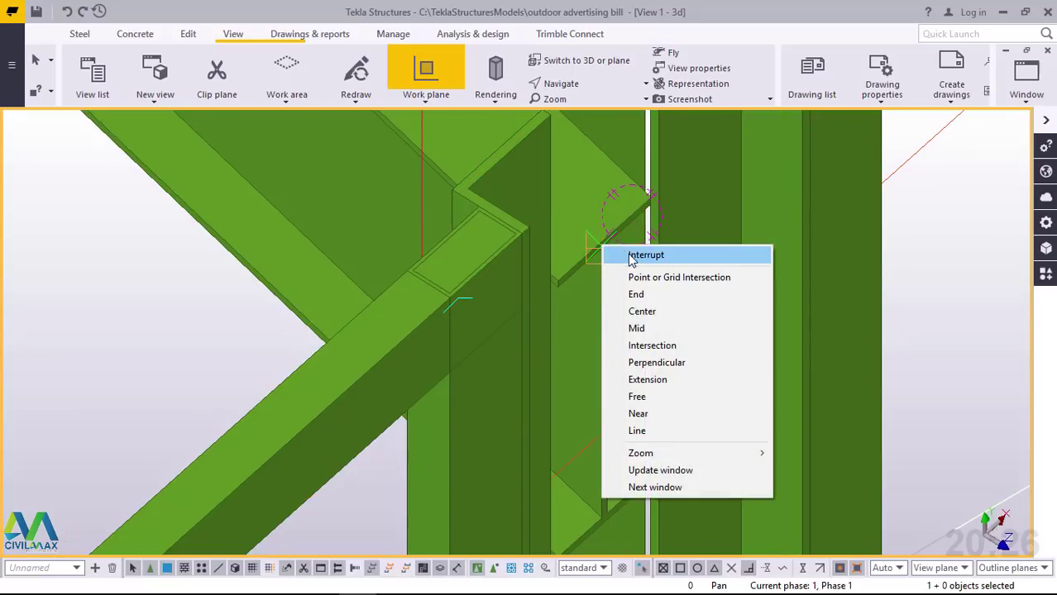
pyautogui.click(624, 255)
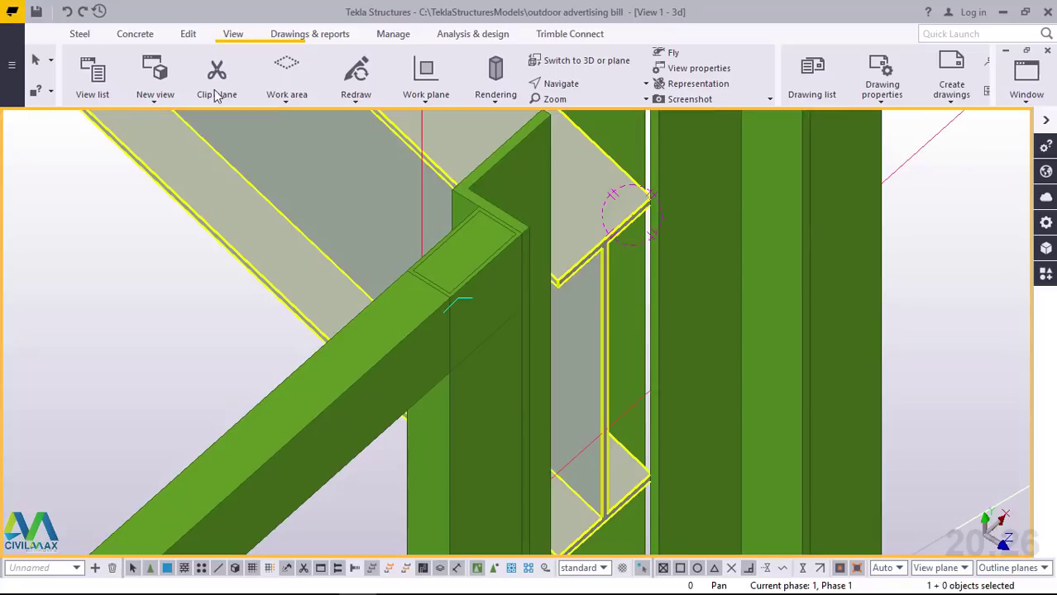
# Start a contour plate on the beam's end face with its first corner at an outer corner of the top flange
pyautogui.click(80, 37)
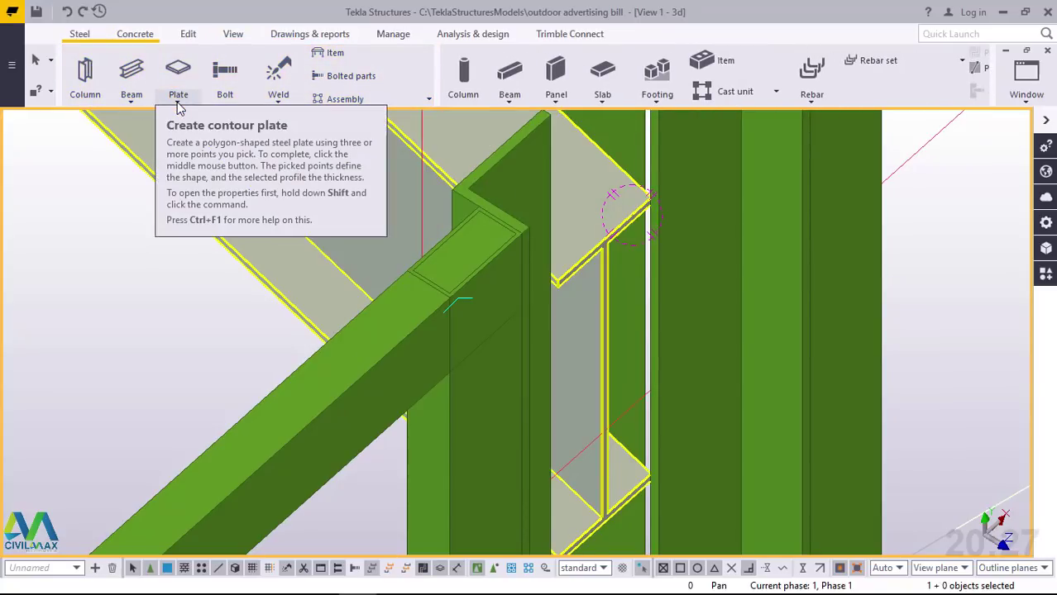
pyautogui.click(192, 104)
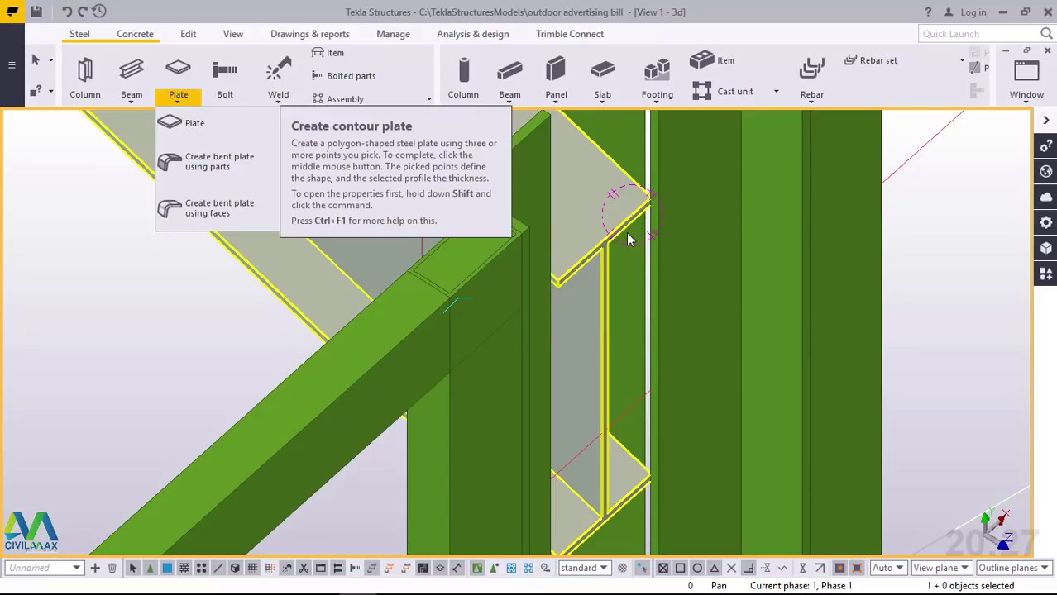
pyautogui.scroll(2, 622, 242)
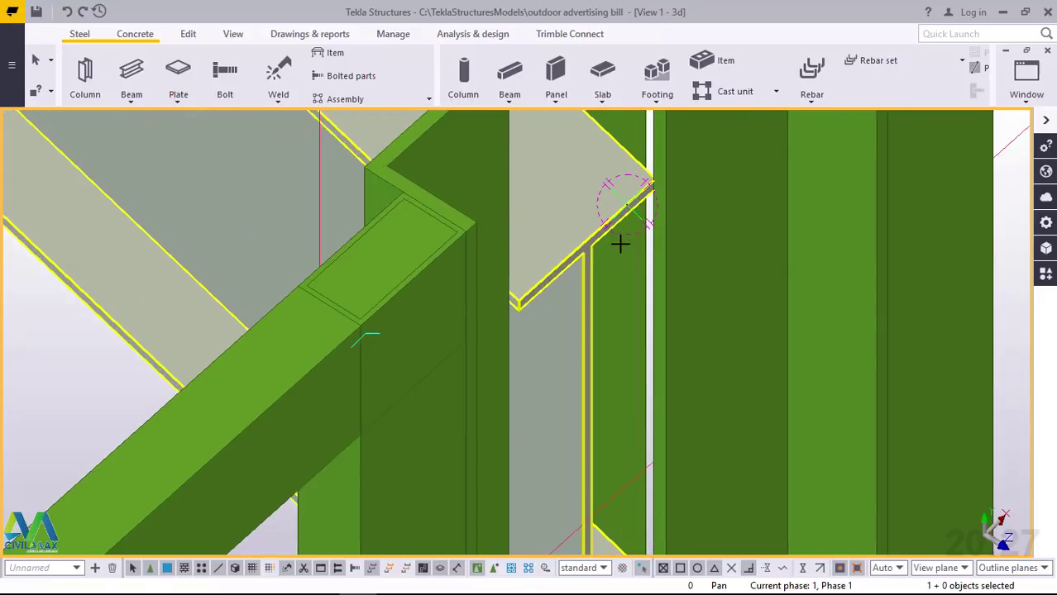
pyautogui.scroll(3, 620, 242)
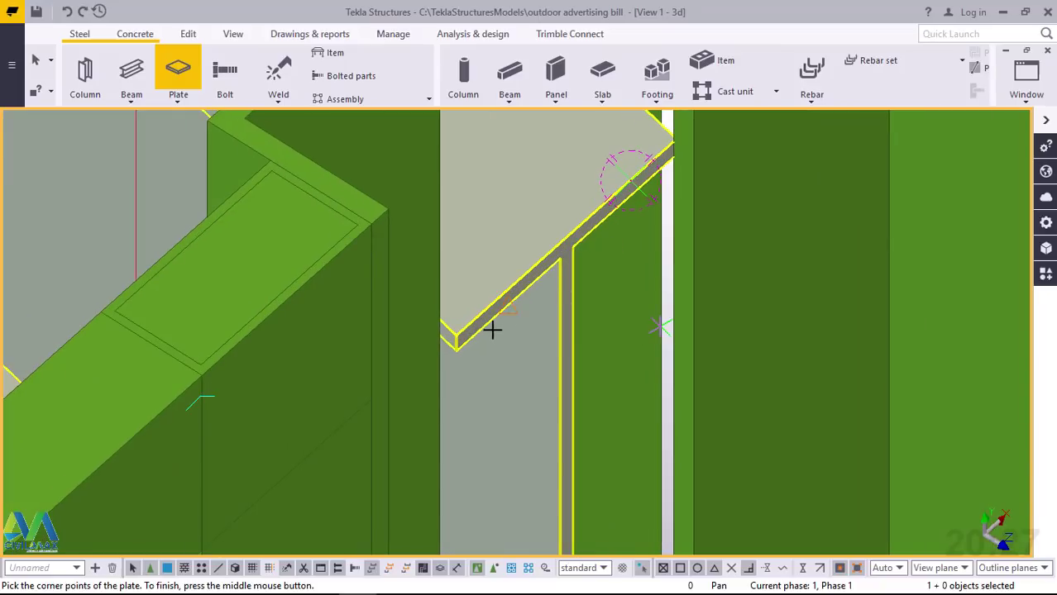
pyautogui.scroll(3, 492, 330)
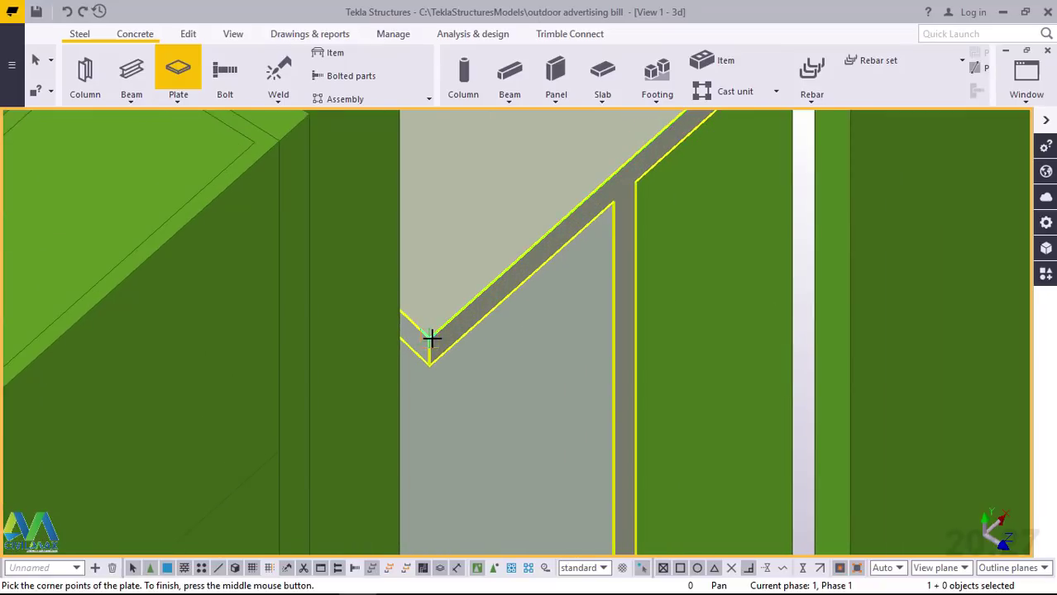
pyautogui.click(462, 334)
# Place the contour plate's second corner at the opposite outer corner of the beam's top flange
pyautogui.scroll(-3, 470, 328)
pyautogui.scroll(4, 658, 170)
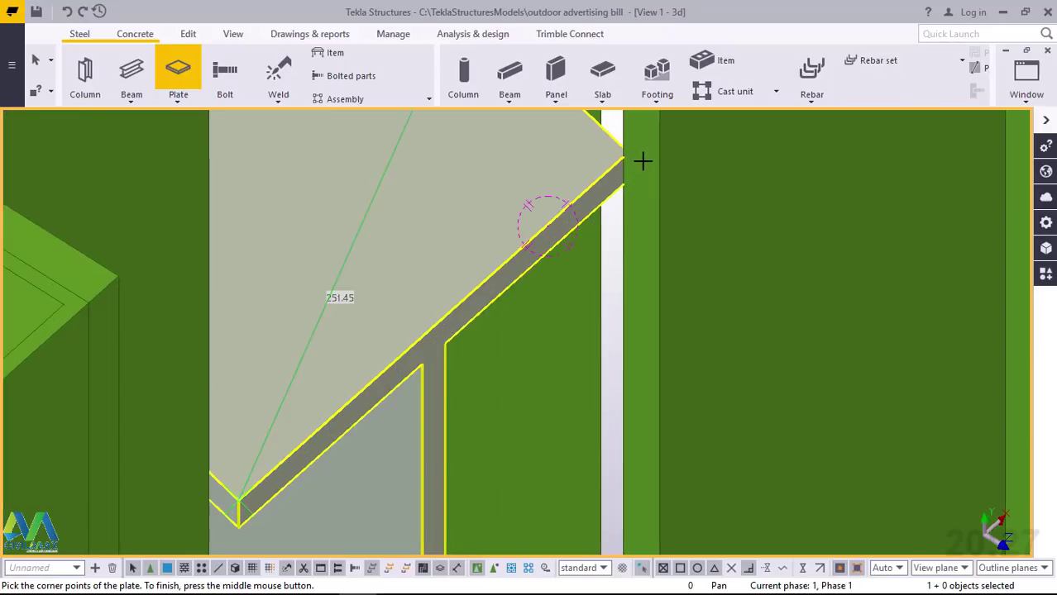
pyautogui.click(641, 162)
pyautogui.scroll(-5, 571, 225)
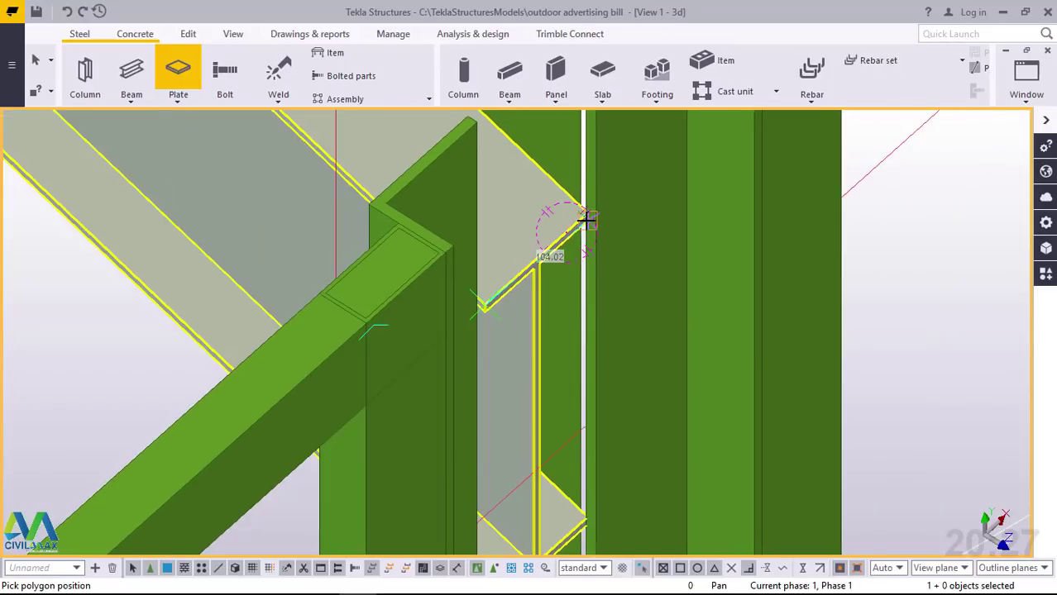
pyautogui.click(233, 35)
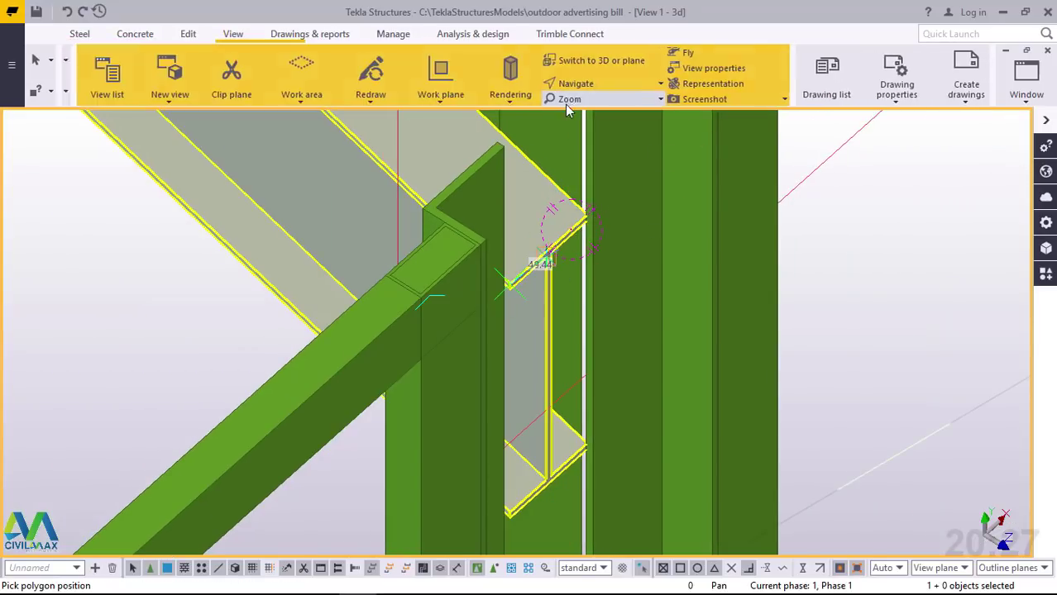
pyautogui.click(560, 83)
pyautogui.click(565, 107)
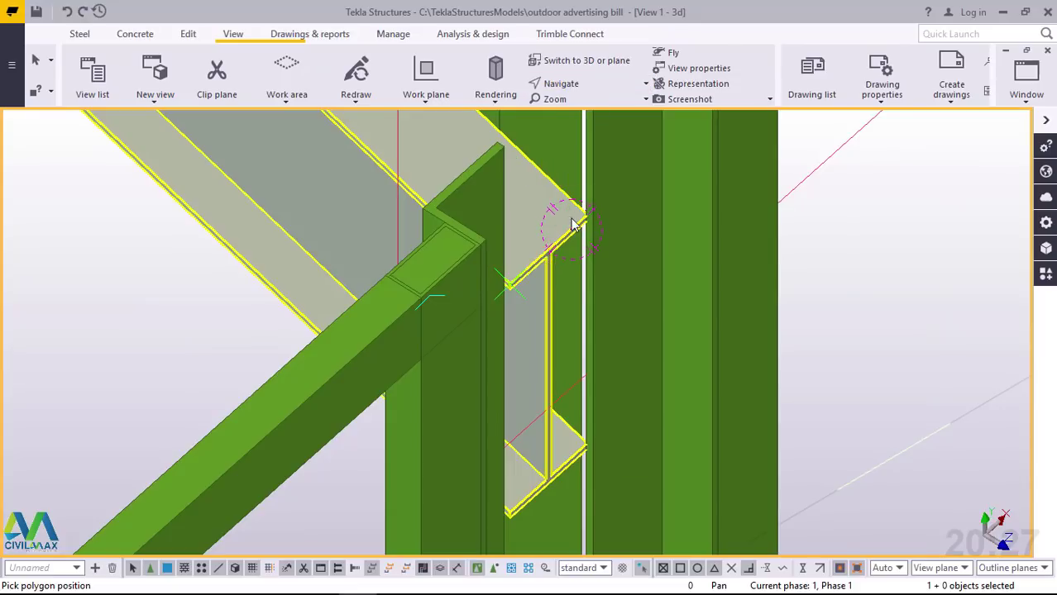
pyautogui.keyDown('ctrl'); pyautogui.moveTo(574, 224); pyautogui.dragTo(701, 287, button='middle'); pyautogui.keyUp('ctrl')
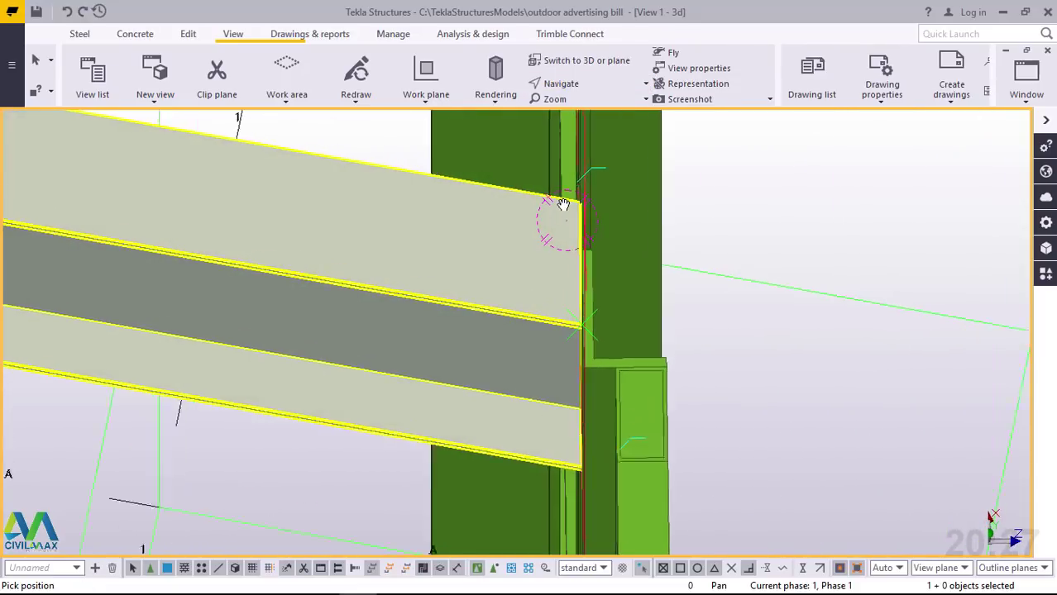
pyautogui.keyDown('ctrl'); pyautogui.moveTo(562, 204); pyautogui.dragTo(576, 185, button='middle'); pyautogui.keyUp('ctrl')
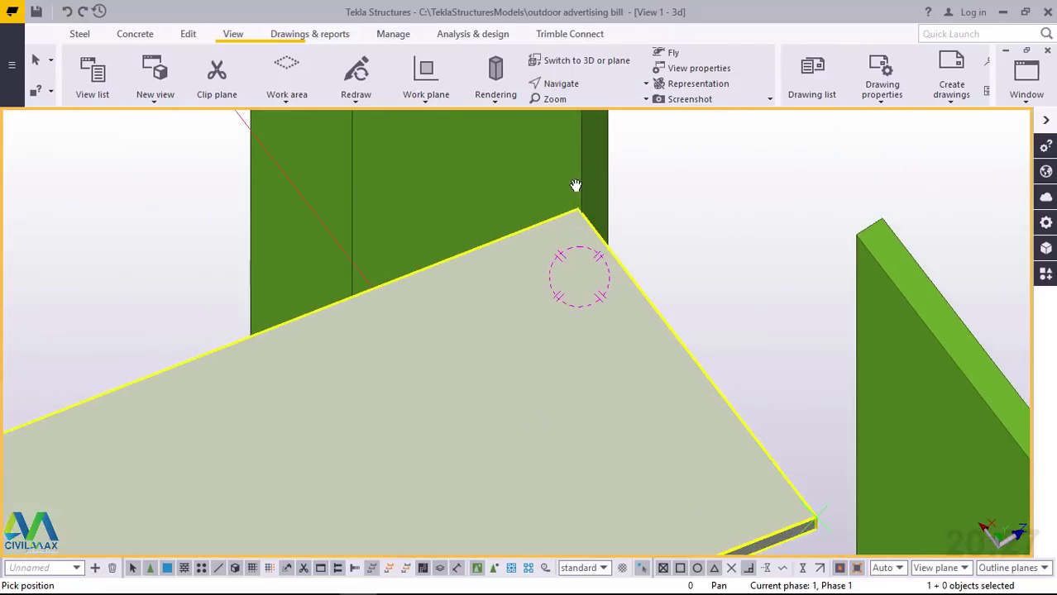
pyautogui.scroll(2, 576, 185)
pyautogui.rightClick(669, 181)
pyautogui.click(712, 191)
pyautogui.scroll(3, 597, 223)
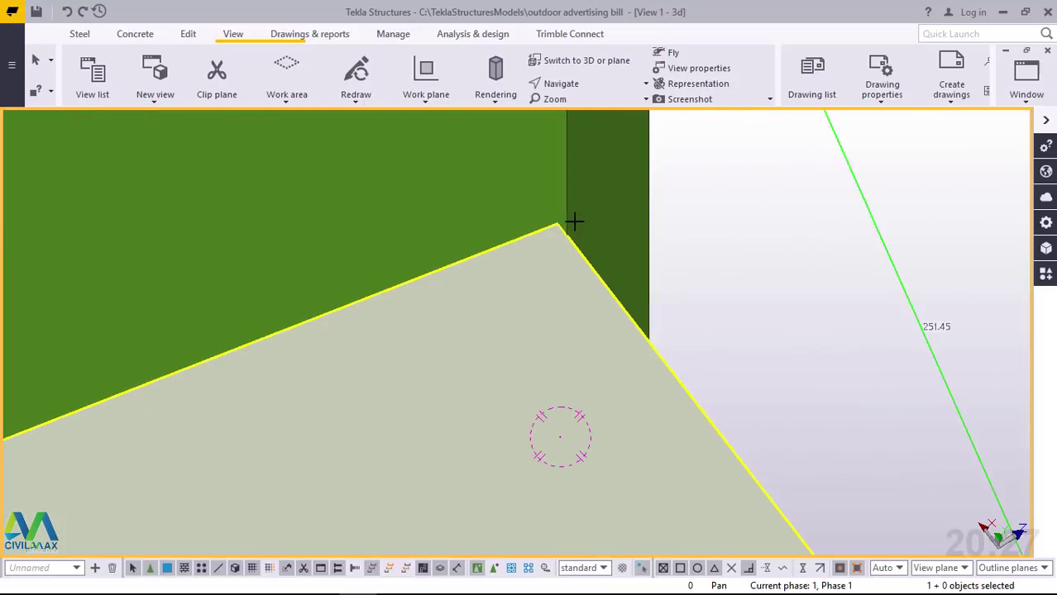
pyautogui.scroll(1, 574, 222)
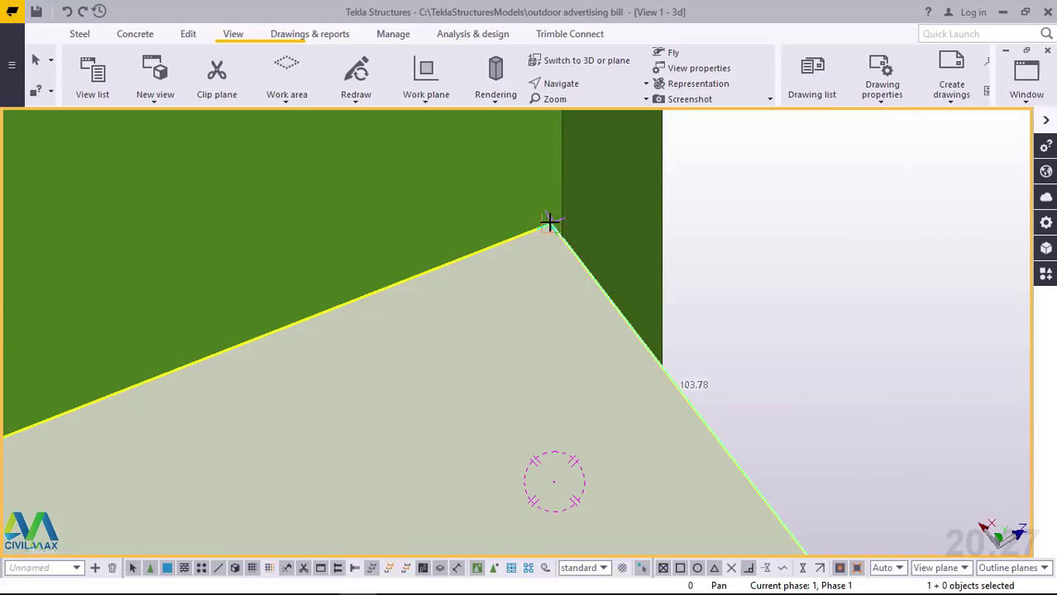
pyautogui.click(548, 221)
# Place the contour plate's third corner at the bottom flange's outer lower corner, directly below the second corner
pyautogui.scroll(-4, 479, 211)
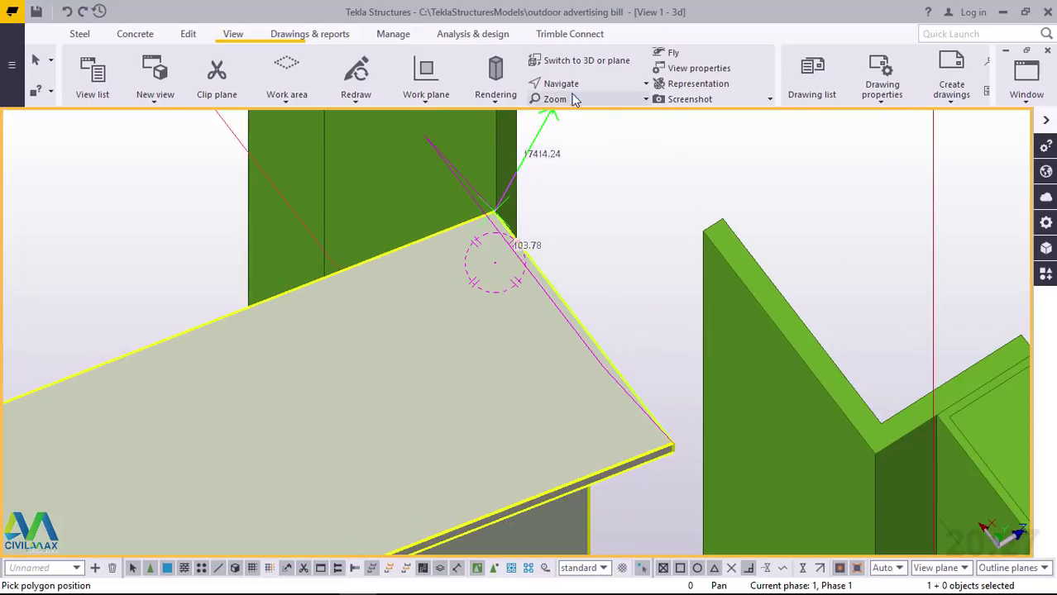
pyautogui.click(585, 86)
pyautogui.click(582, 132)
pyautogui.click(522, 306)
pyautogui.keyDown('ctrl'); pyautogui.moveTo(522, 307); pyautogui.dragTo(1005, 217, button='middle'); pyautogui.keyUp('ctrl')
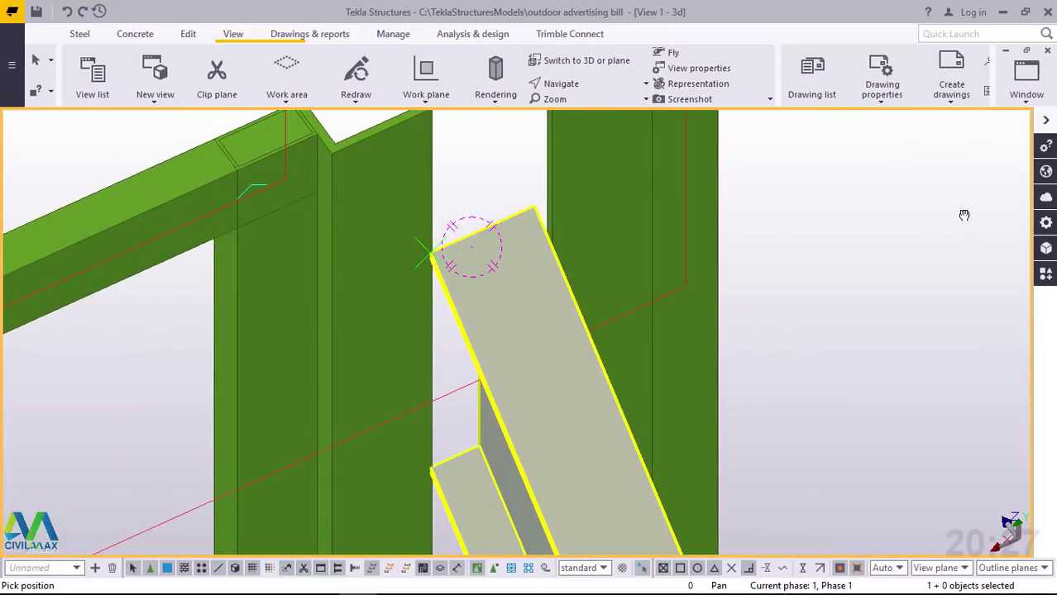
pyautogui.scroll(6, 427, 493)
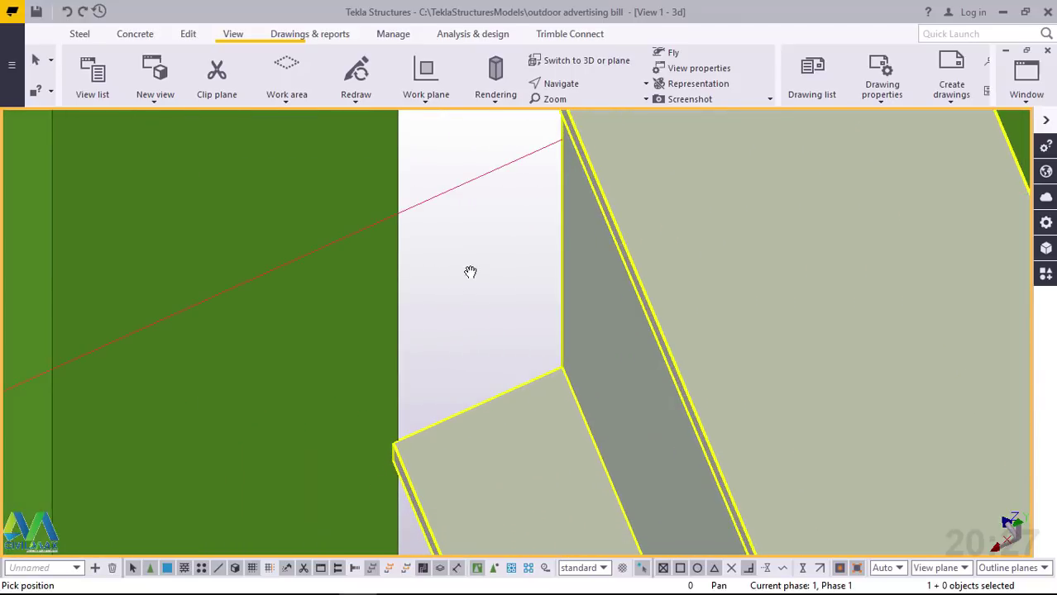
pyautogui.rightClick(470, 273)
pyautogui.click(506, 284)
pyautogui.scroll(5, 392, 471)
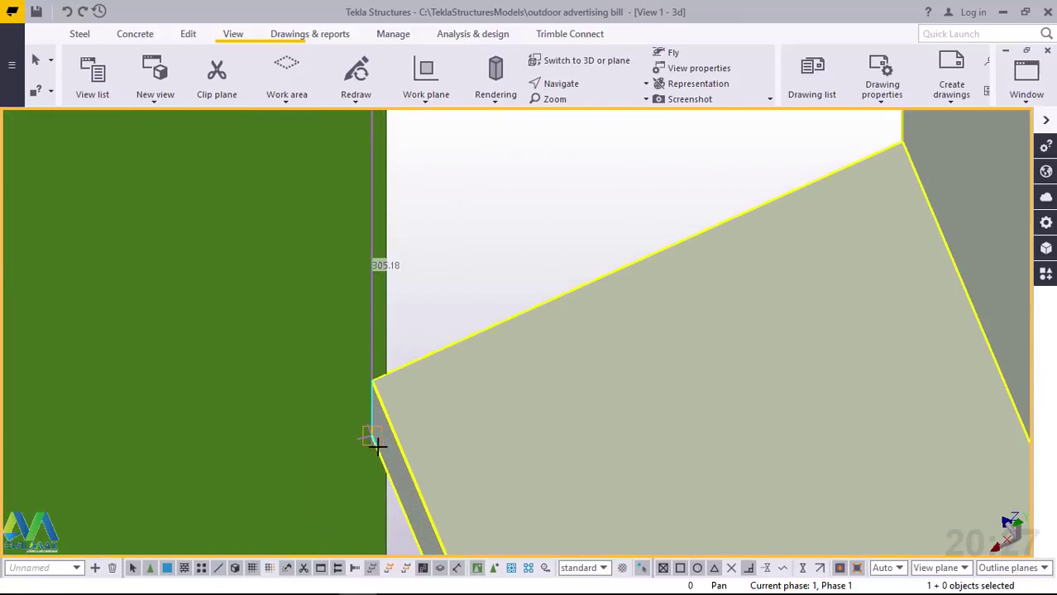
pyautogui.scroll(-8, 367, 376)
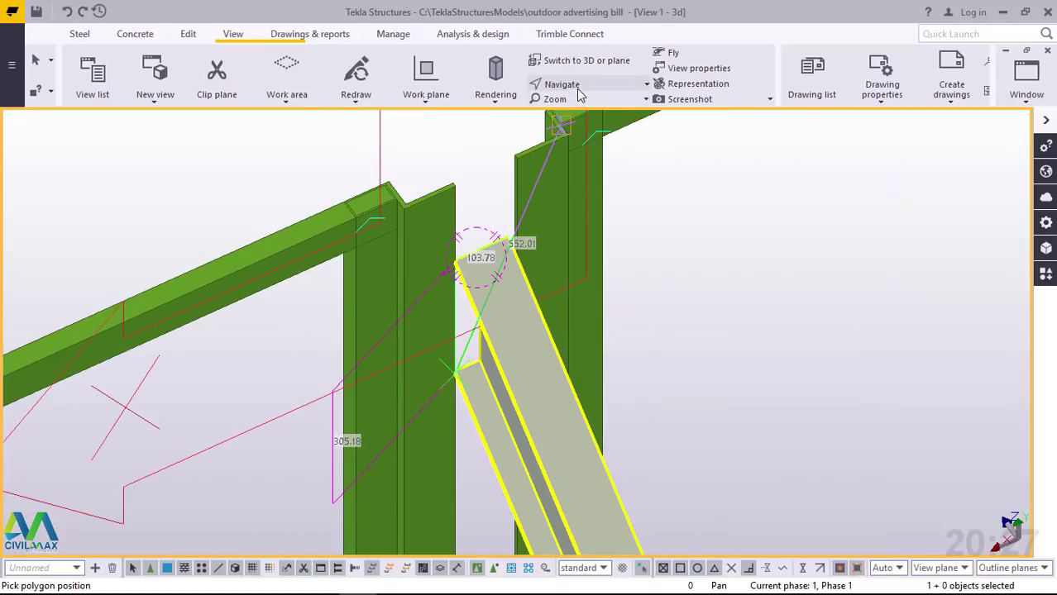
# Place the contour plate's fourth corner at the bottom flange's opposite lower corner and close the outline at the first corner
pyautogui.keyDown('ctrl'); pyautogui.moveTo(544, 308); pyautogui.dragTo(288, 267, button='middle'); pyautogui.keyUp('ctrl')
pyautogui.scroll(5, 608, 363)
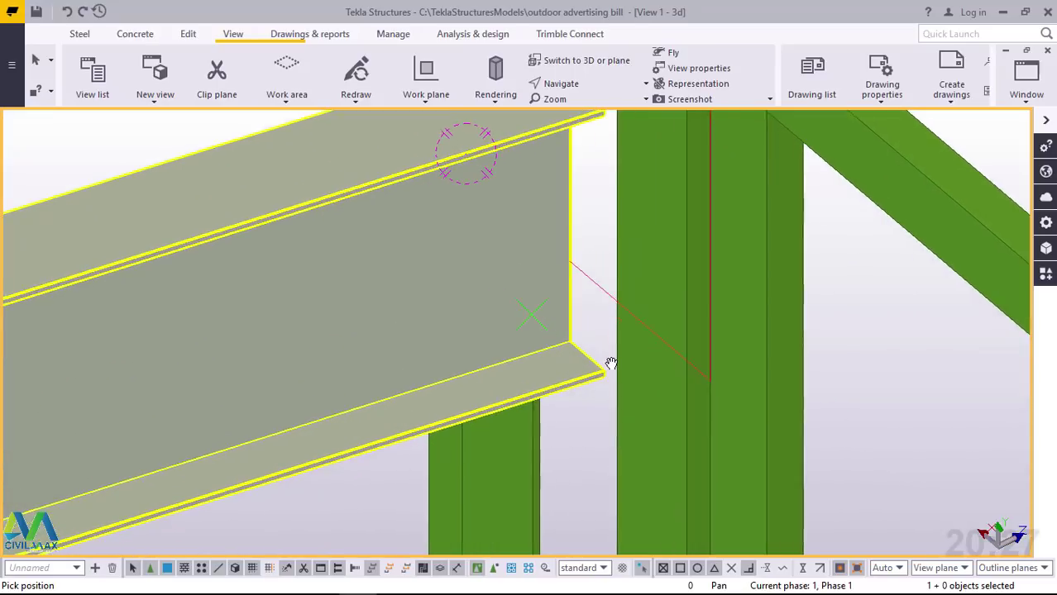
pyautogui.rightClick(578, 235)
pyautogui.click(616, 247)
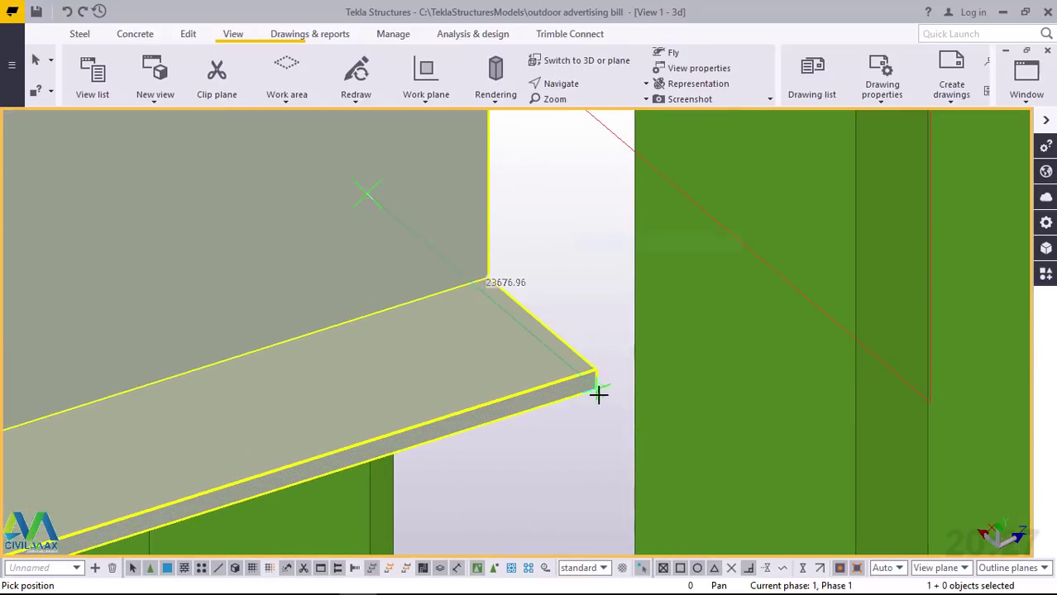
pyautogui.scroll(3, 604, 396)
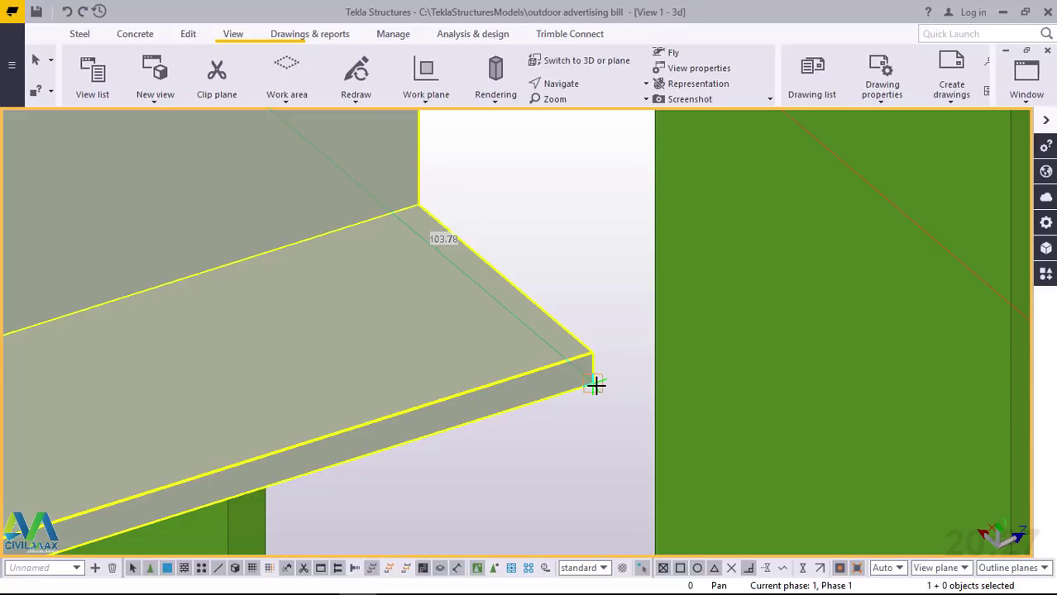
pyautogui.scroll(-4, 550, 453)
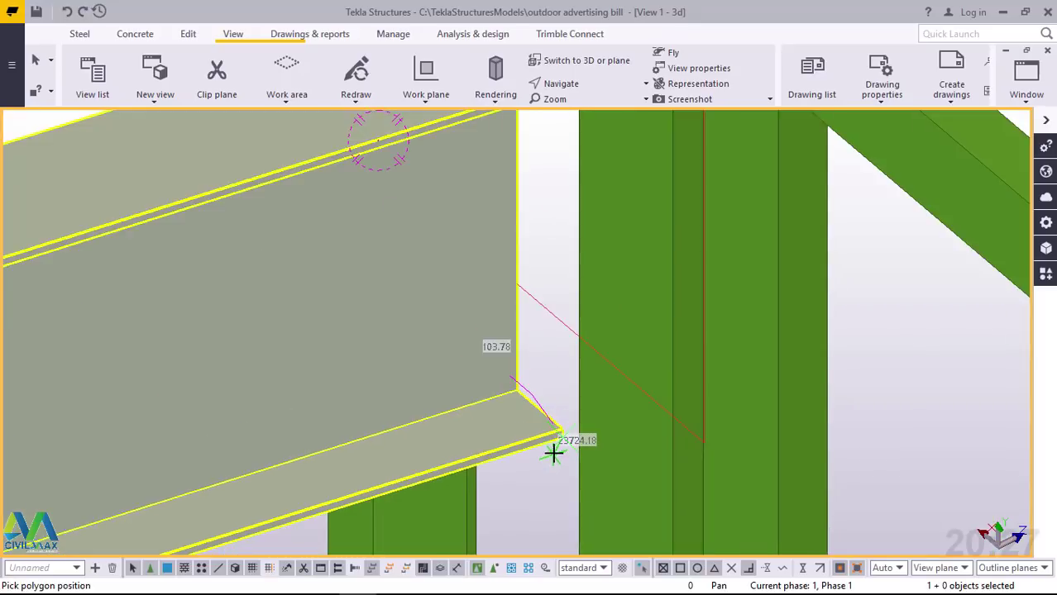
pyautogui.scroll(-3, 545, 281)
pyautogui.scroll(5, 545, 281)
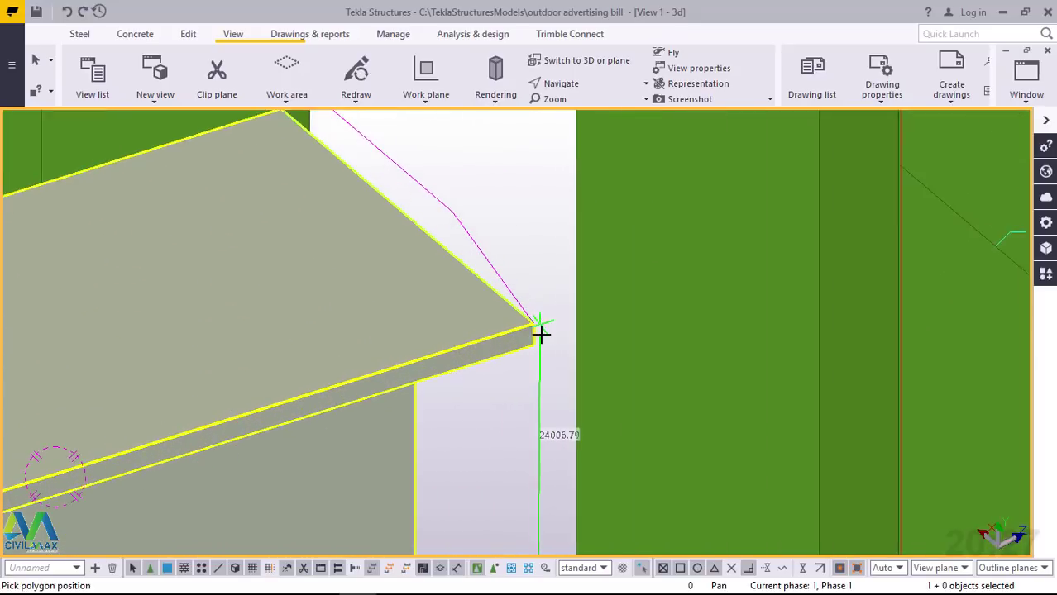
pyautogui.middleClick(524, 306)
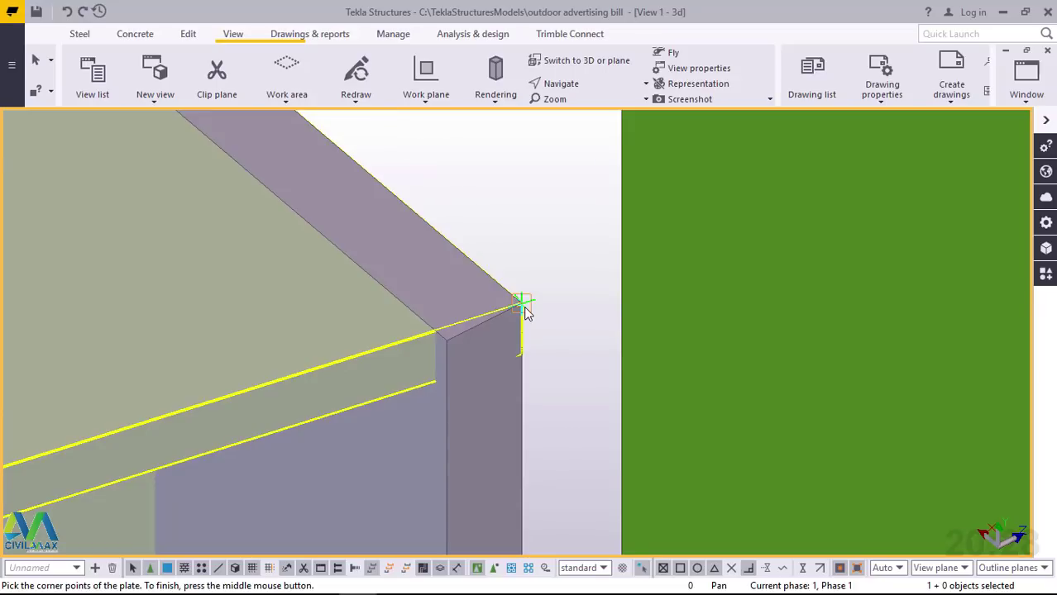
pyautogui.rightClick(526, 207)
pyautogui.scroll(-6, 495, 331)
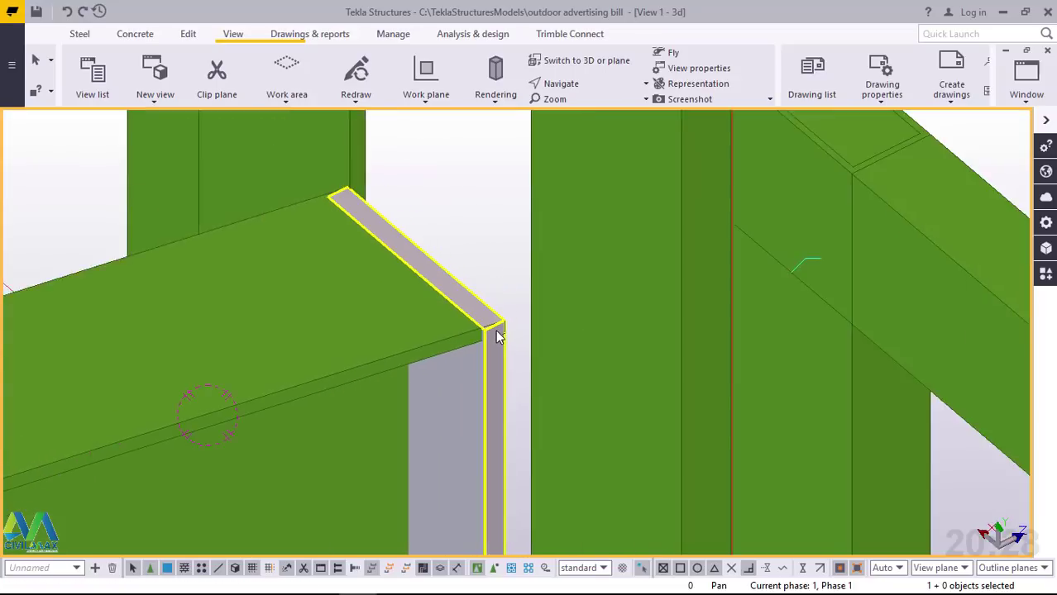
# Examine the contour plate on the beam's end face and check its properties, including profile and depth position
pyautogui.click(576, 84)
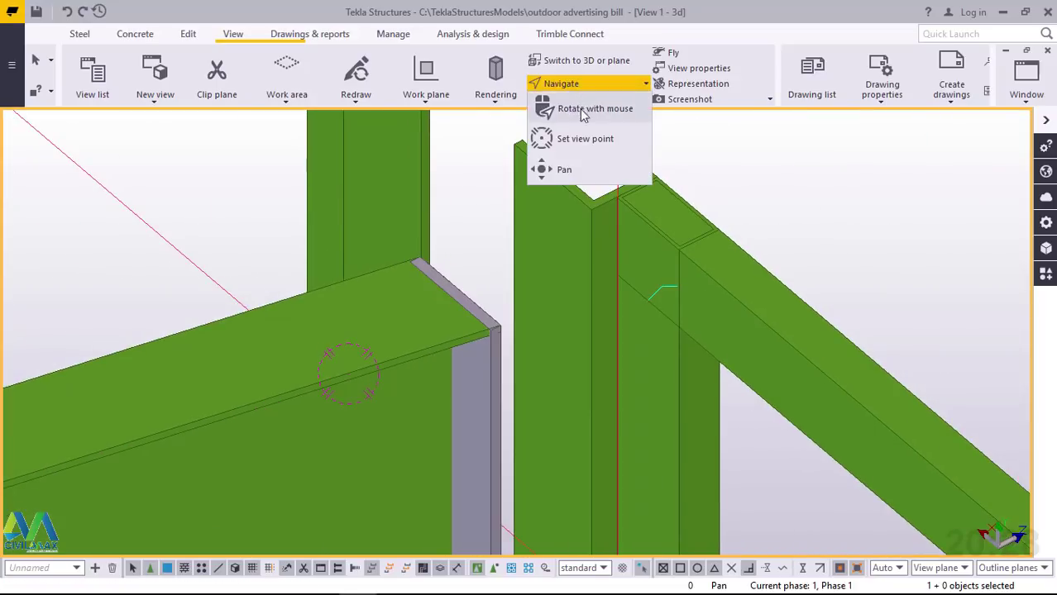
pyautogui.click(583, 136)
pyautogui.moveTo(432, 272); pyautogui.dragTo(549, 328)
pyautogui.scroll(2, 405, 269)
pyautogui.scroll(4, 398, 254)
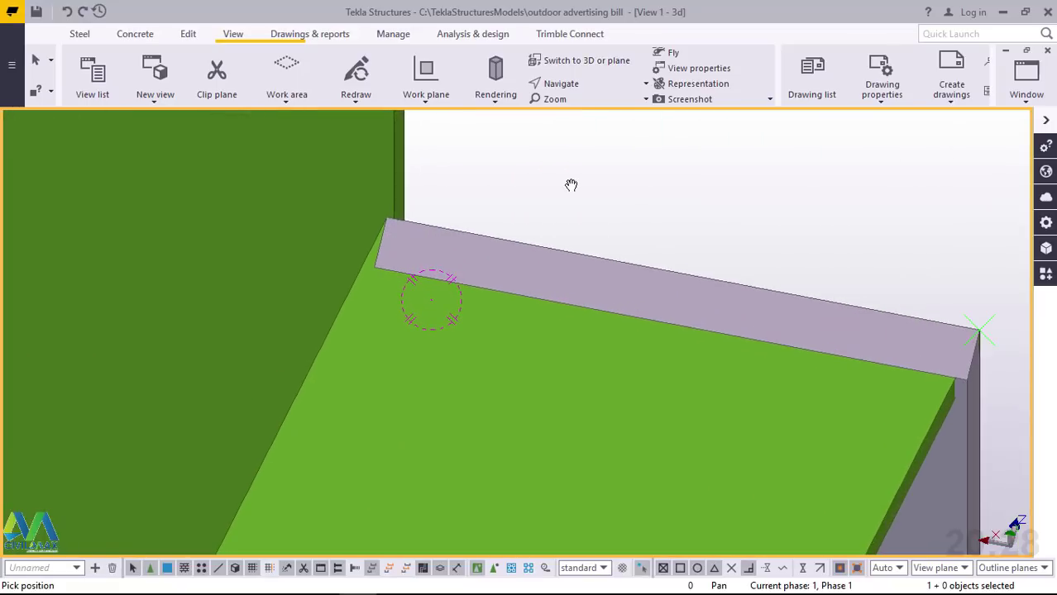
pyautogui.rightClick(570, 186)
pyautogui.click(626, 196)
pyautogui.scroll(-3, 579, 273)
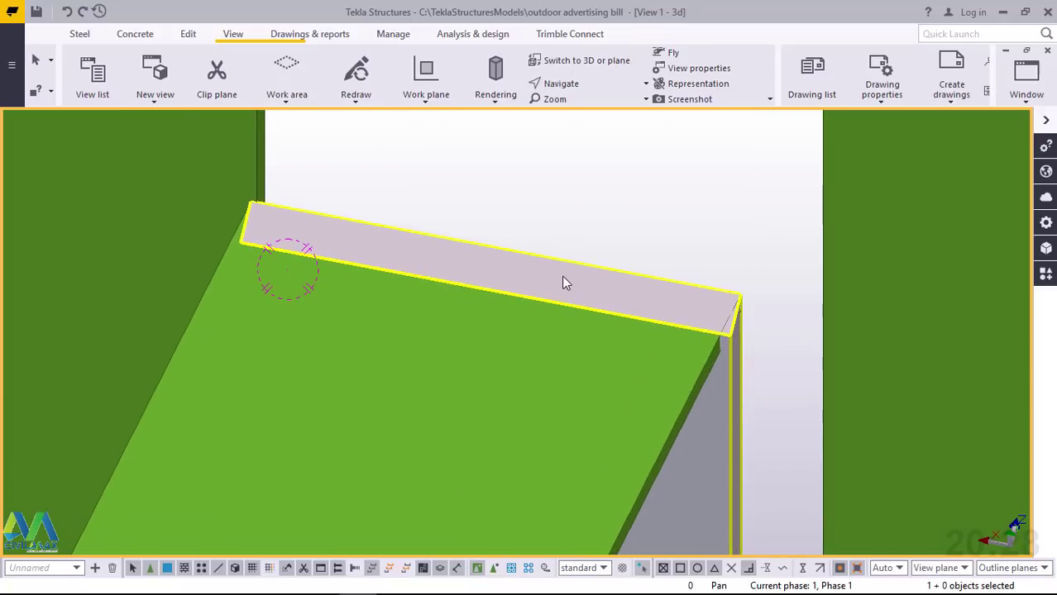
pyautogui.doubleClick(563, 283)
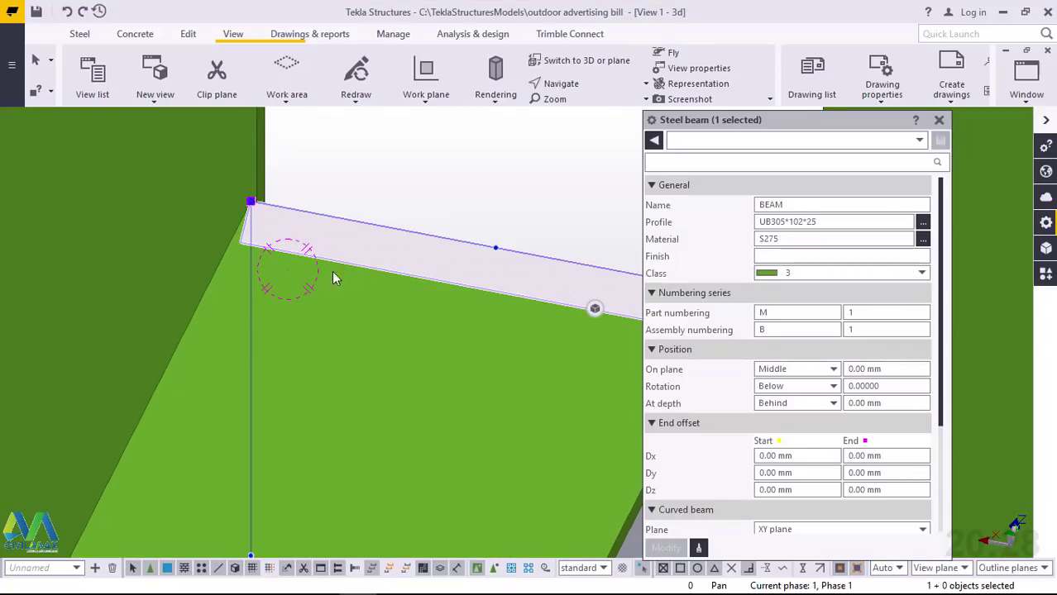
pyautogui.scroll(-3, 329, 274)
pyautogui.click(501, 292)
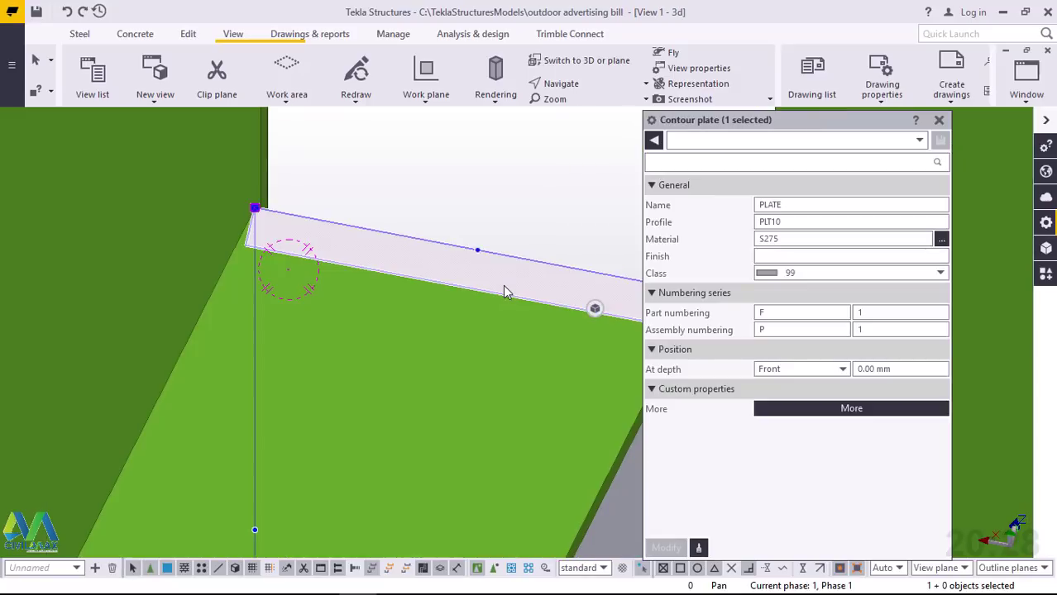
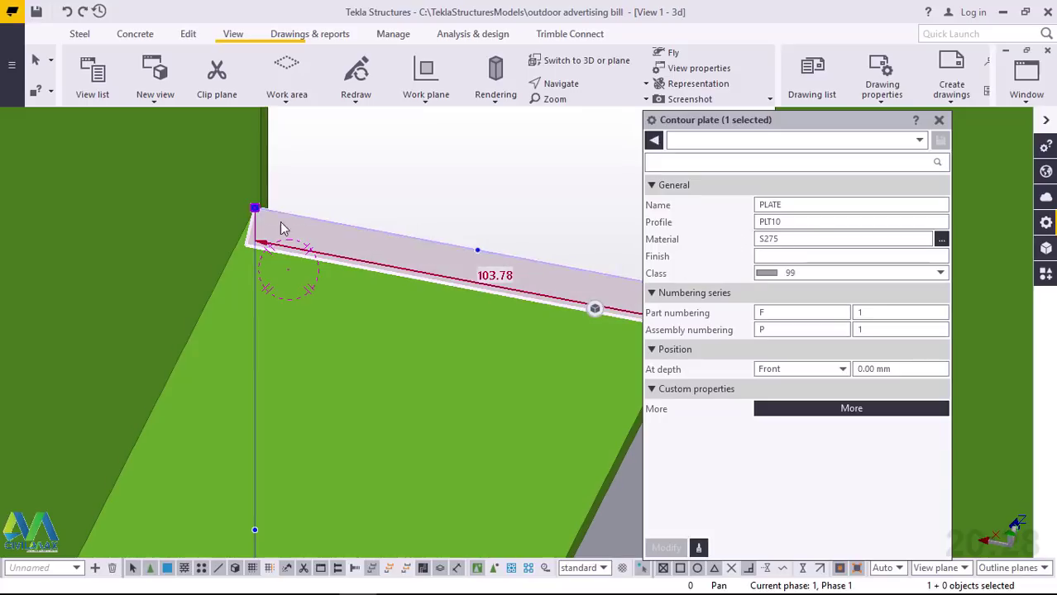
pyautogui.scroll(-10, 273, 273)
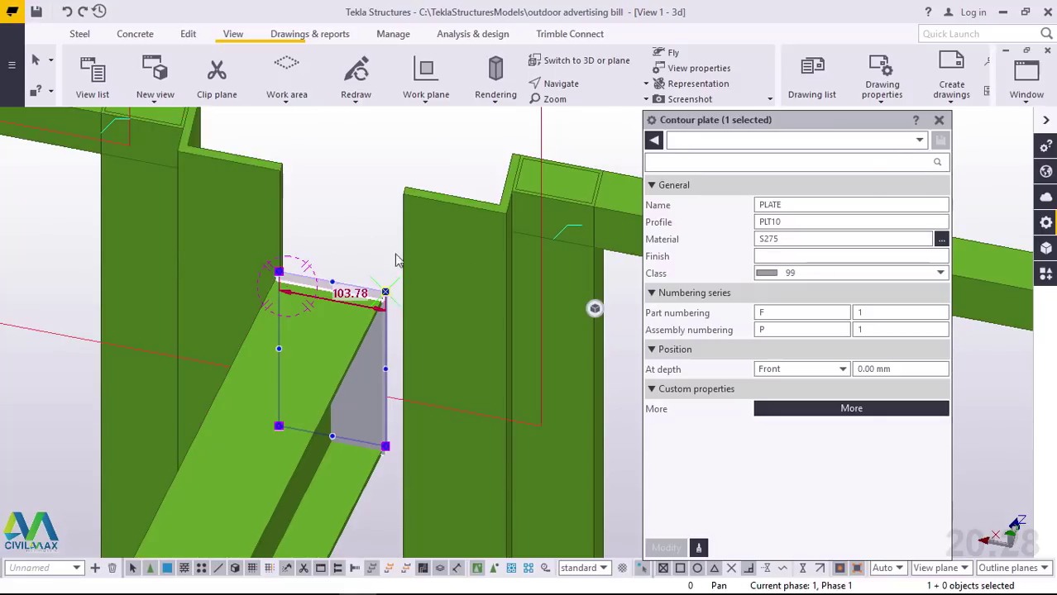
pyautogui.click(938, 122)
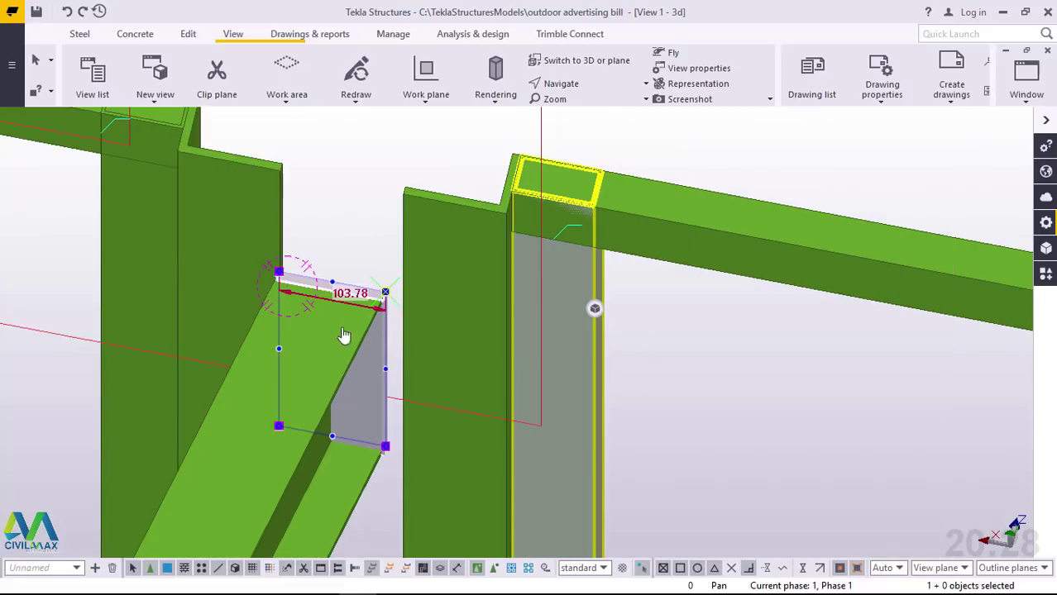
# Delete the contour plate from the beam's end face
pyautogui.keyDown('ctrl'); pyautogui.moveTo(370, 371); pyautogui.dragTo(394, 352, button='middle'); pyautogui.keyUp('ctrl')
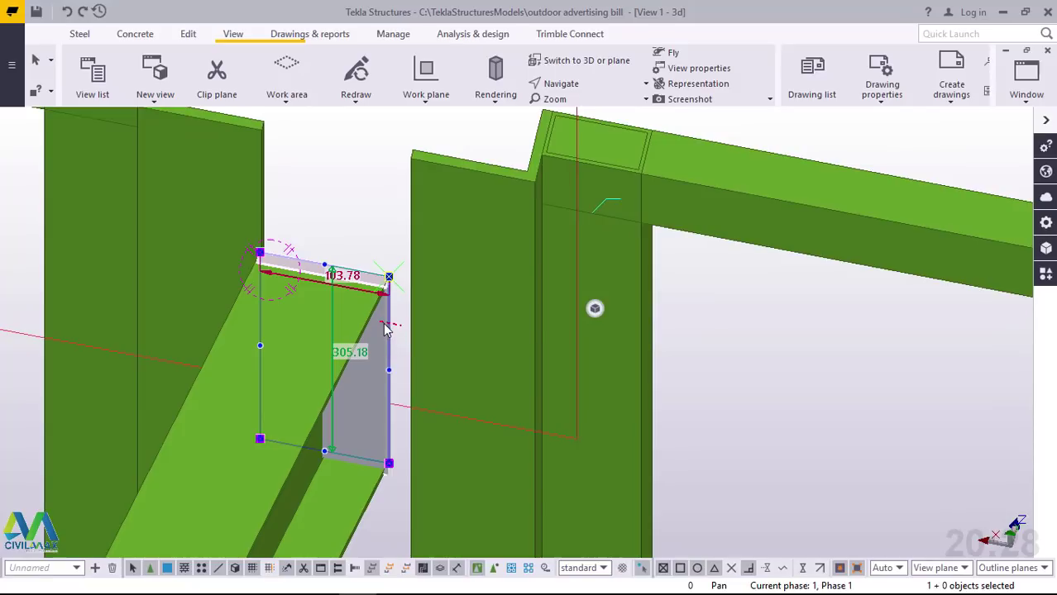
pyautogui.rightClick(385, 329)
pyautogui.click(425, 336)
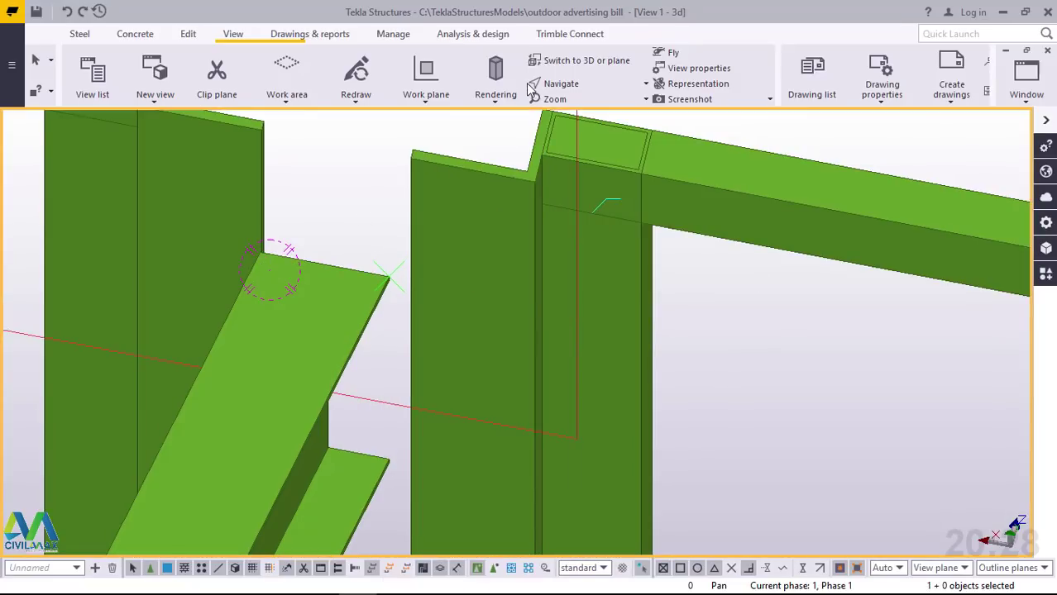
# Start a steel beam with its first point at the midpoint of the top flange's upper edge on the support beam's end face
pyautogui.click(592, 93)
pyautogui.click(595, 110)
pyautogui.moveTo(364, 290)
pyautogui.mouseDown()
pyautogui.moveTo(160, 299)
pyautogui.moveTo(347, 248)
pyautogui.moveTo(341, 239)
pyautogui.moveTo(196, 241)
pyautogui.mouseUp()
pyautogui.scroll(5, 366, 261)
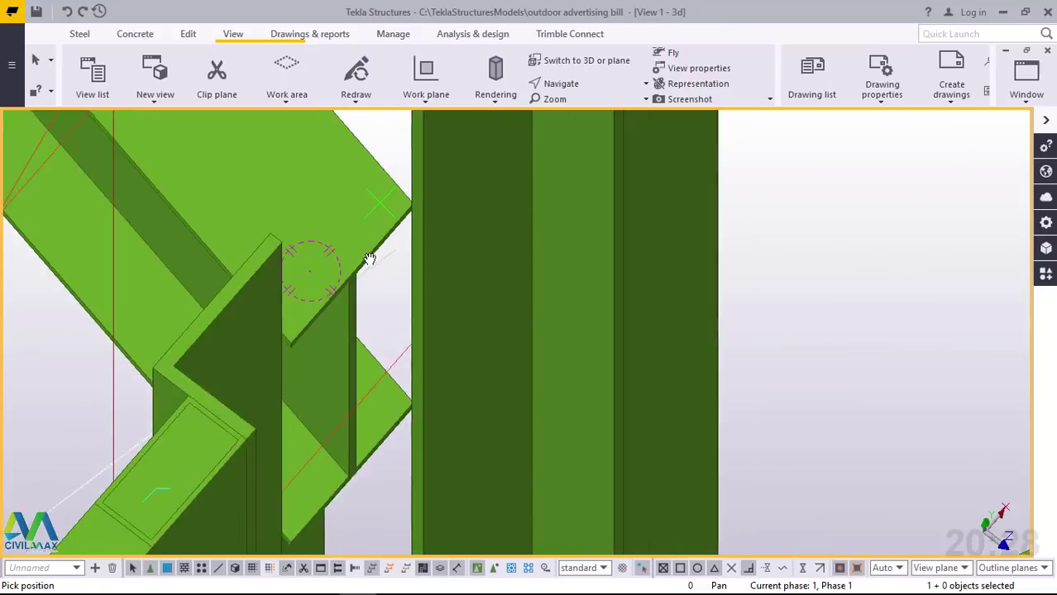
pyautogui.scroll(3, 369, 259)
pyautogui.rightClick(382, 269)
pyautogui.click(426, 273)
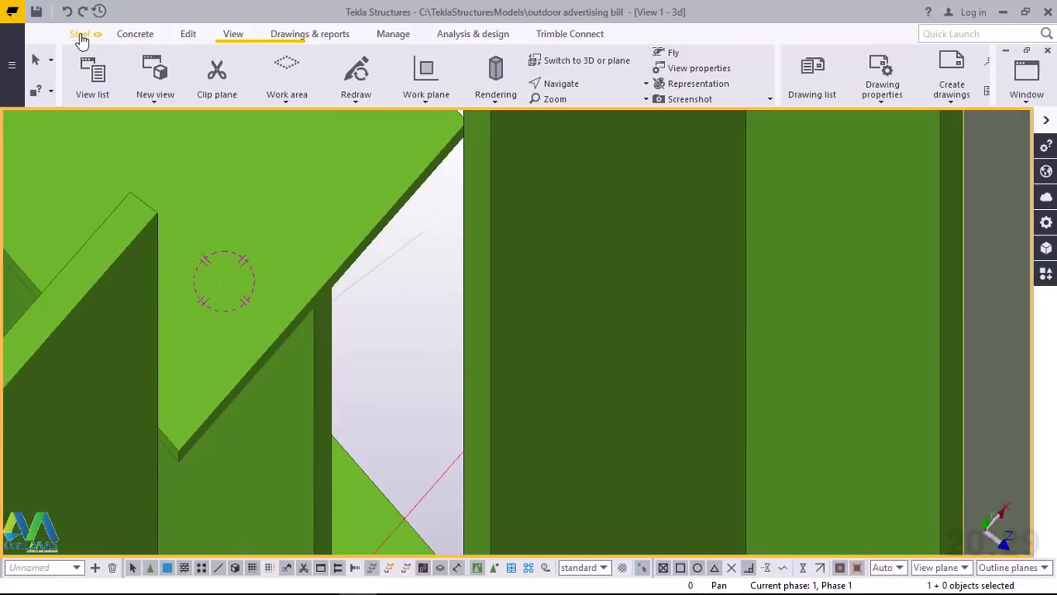
pyautogui.click(80, 36)
pyautogui.click(131, 98)
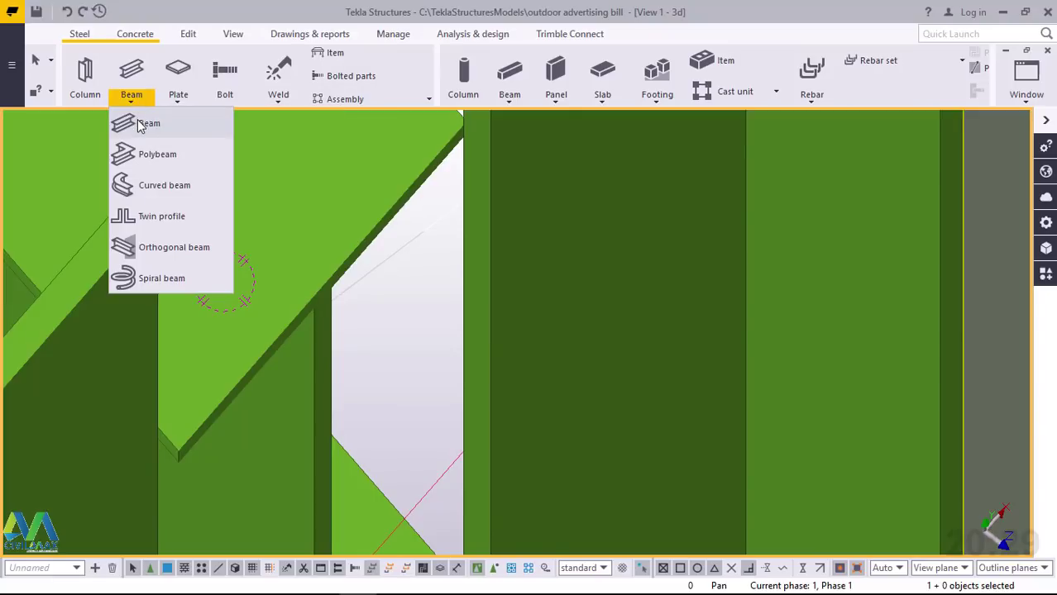
pyautogui.click(140, 124)
pyautogui.scroll(4, 349, 285)
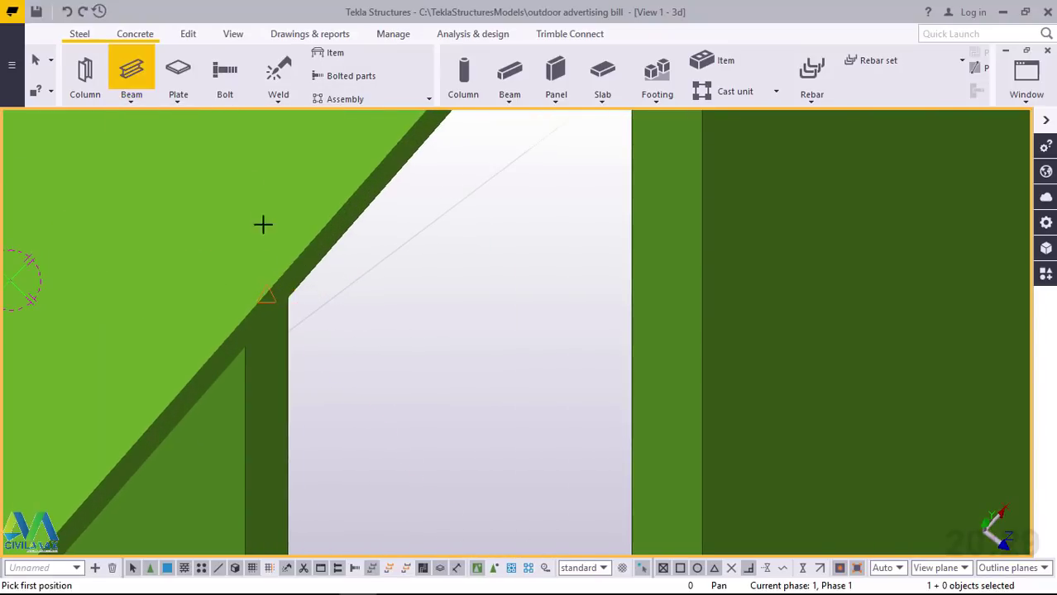
pyautogui.click(269, 289)
# Place the new beam's second point at the midpoint of the bottom flange's lower edge and end the beam command
pyautogui.scroll(-4, 275, 184)
pyautogui.scroll(2, 277, 450)
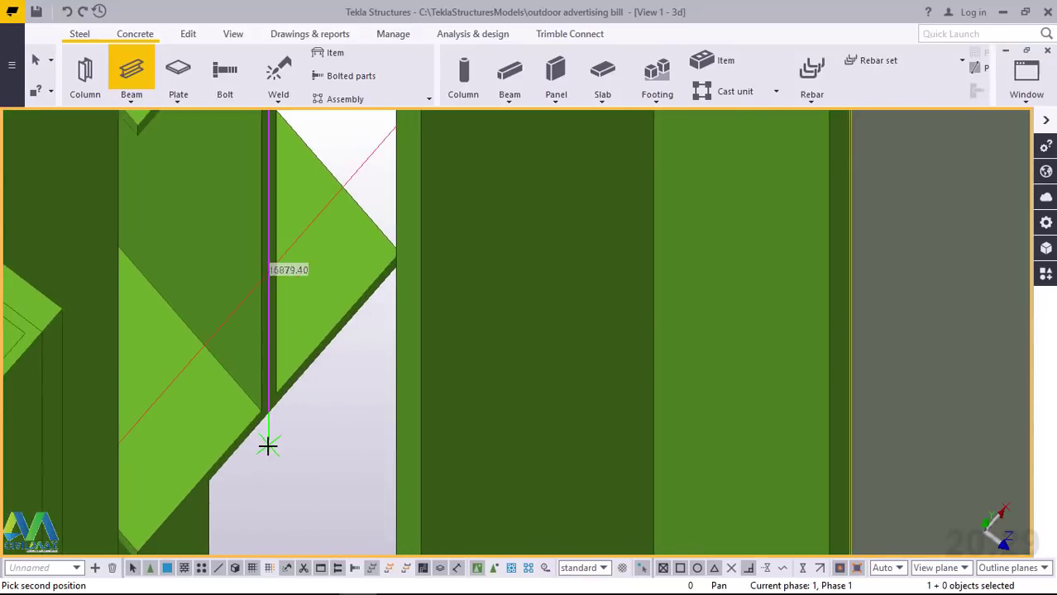
pyautogui.scroll(4, 268, 446)
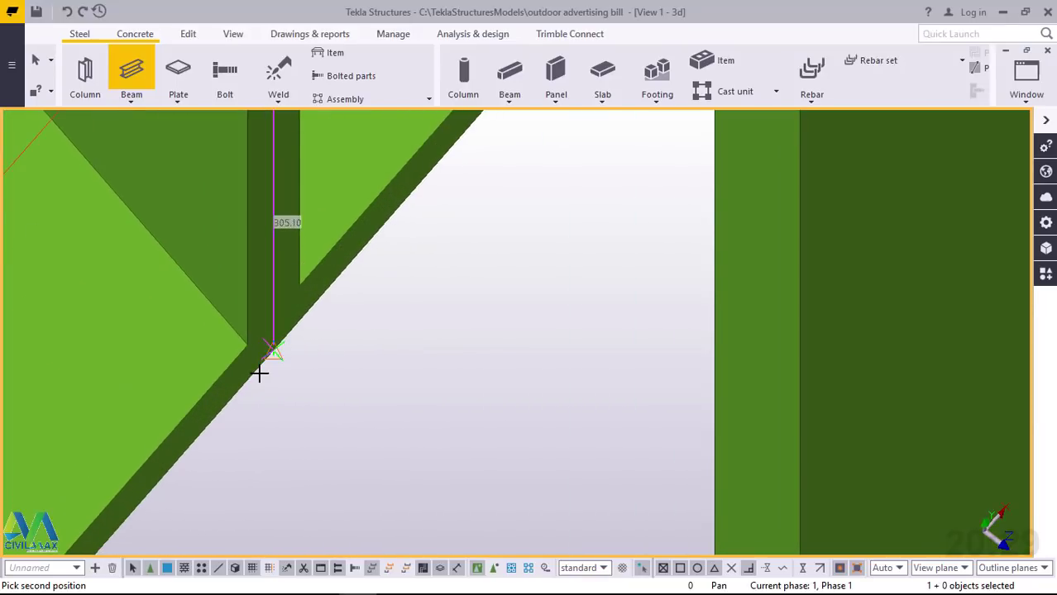
pyautogui.click(261, 378)
pyautogui.rightClick(455, 250)
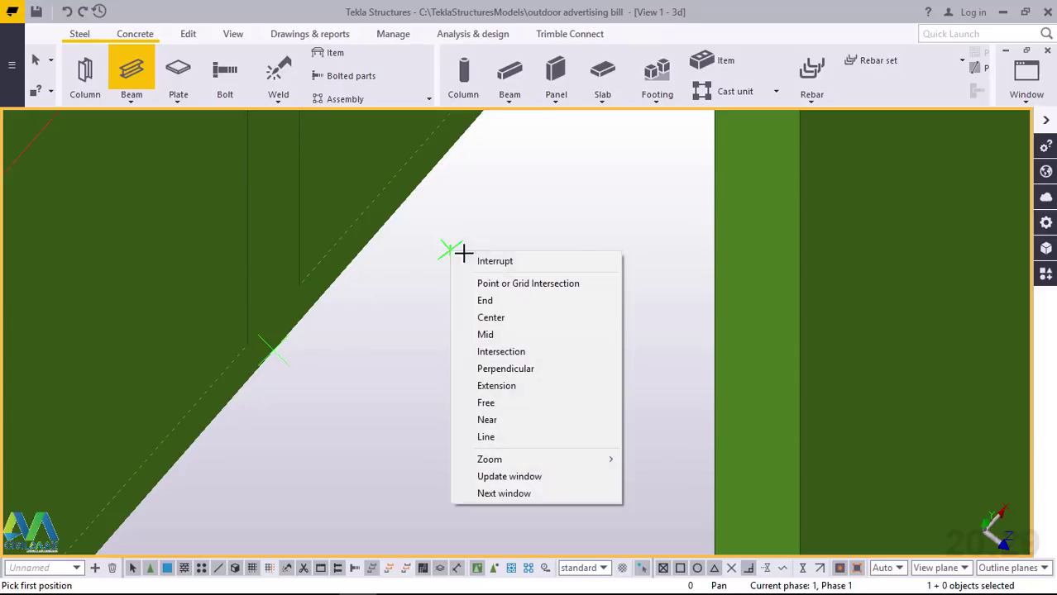
pyautogui.click(494, 261)
pyautogui.scroll(-8, 392, 354)
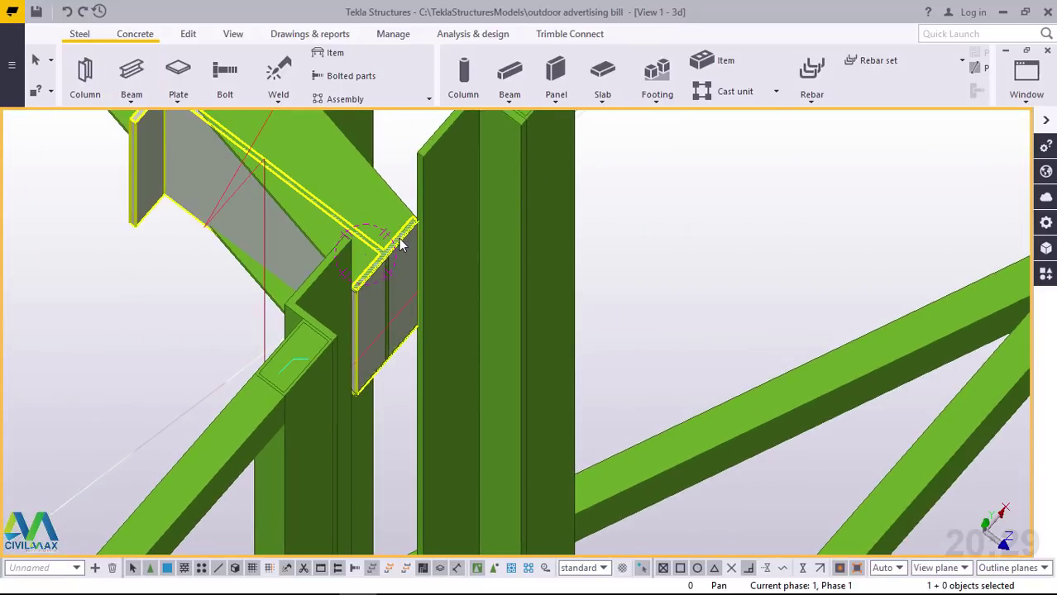
# Change the profile of the new vertical beam at the support beam's end to PLT from the plate profiles
pyautogui.scroll(3, 399, 239)
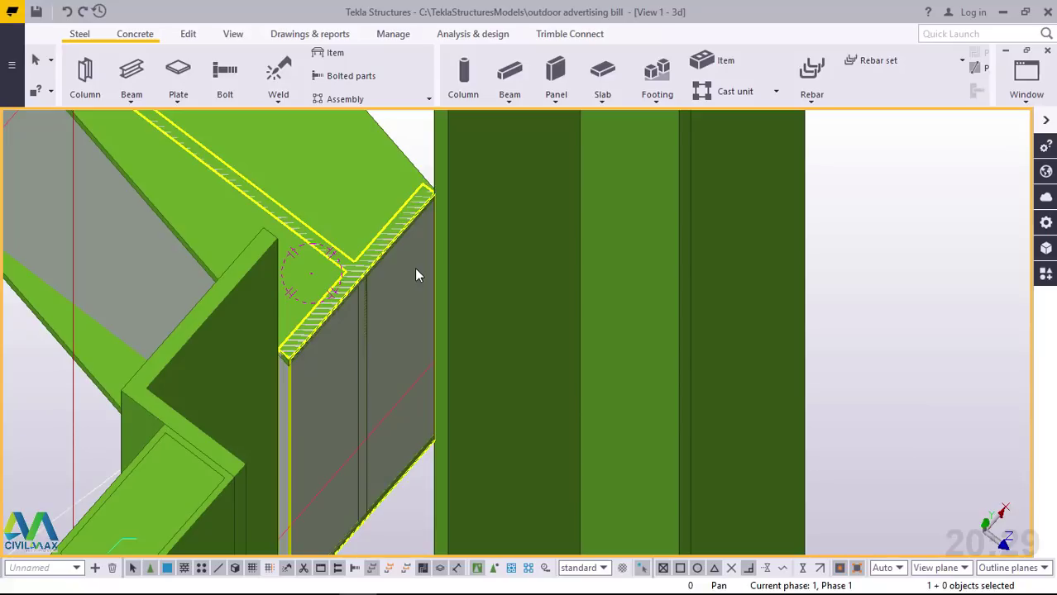
pyautogui.doubleClick(415, 270)
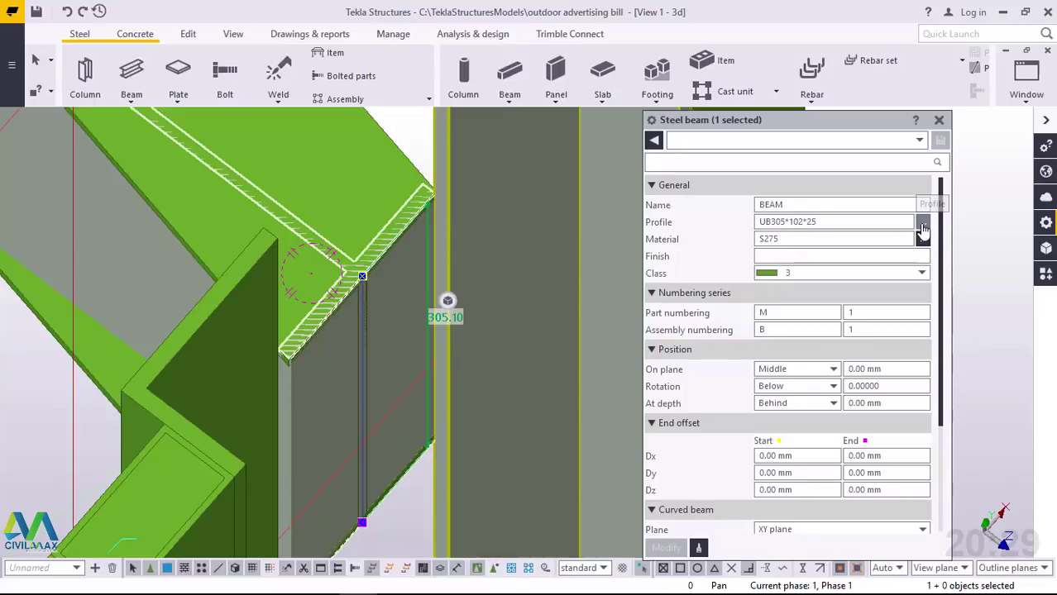
pyautogui.click(923, 223)
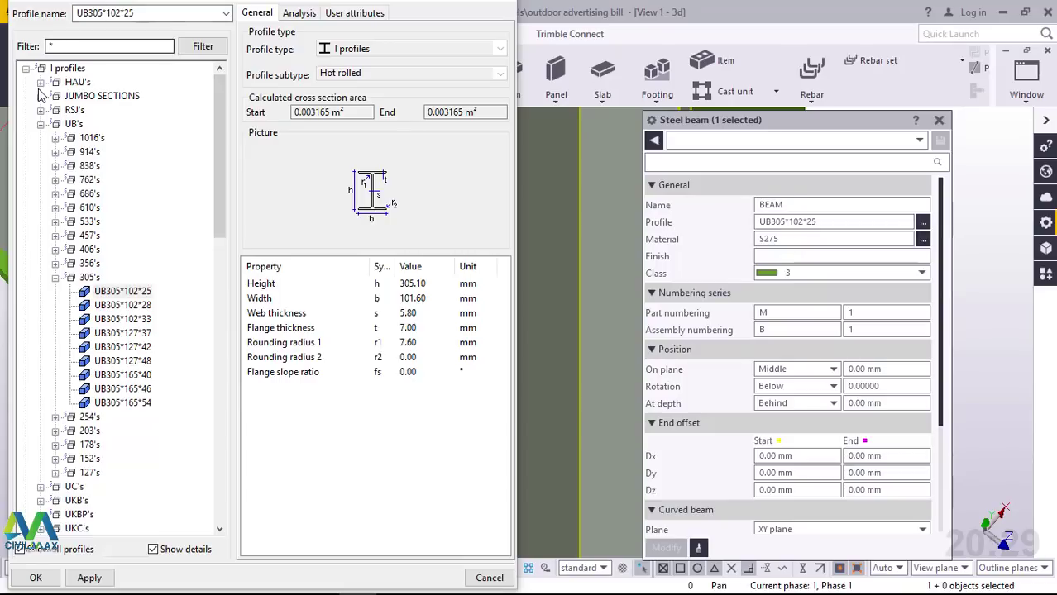
pyautogui.click(40, 124)
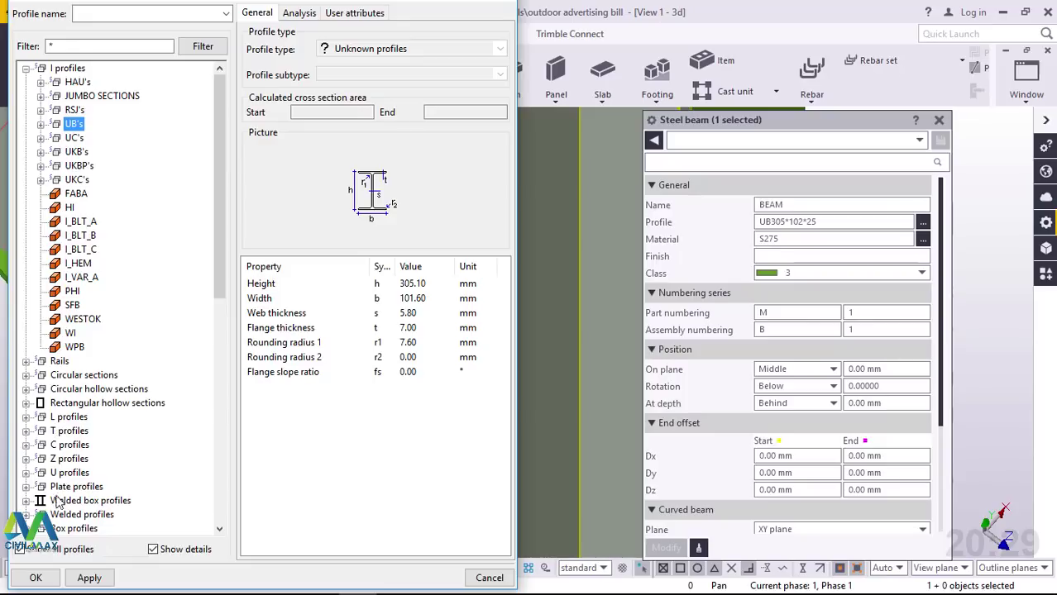
pyautogui.click(25, 487)
pyautogui.scroll(-1, 126, 360)
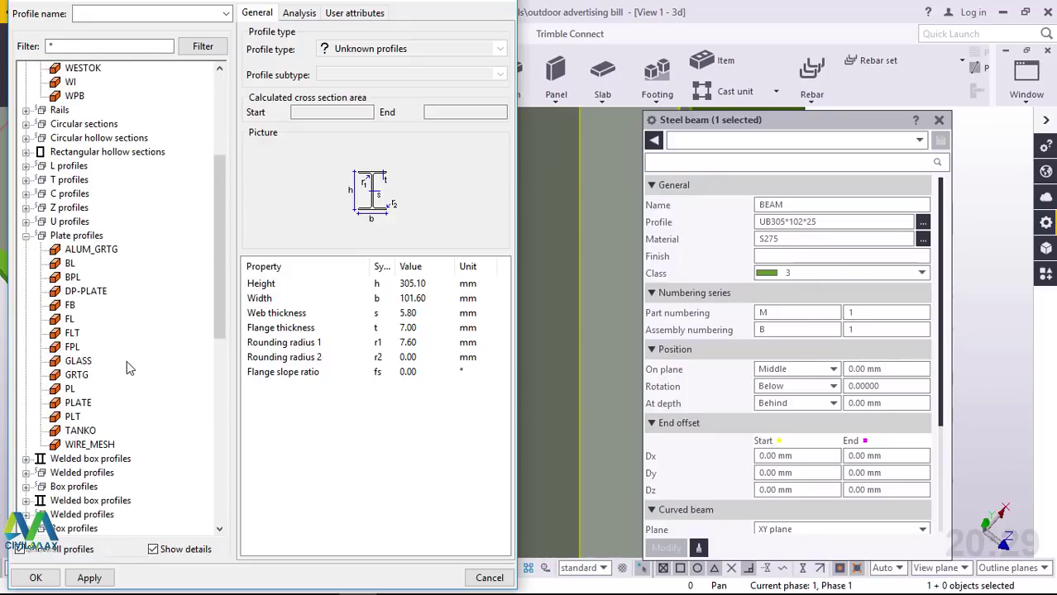
pyautogui.click(73, 417)
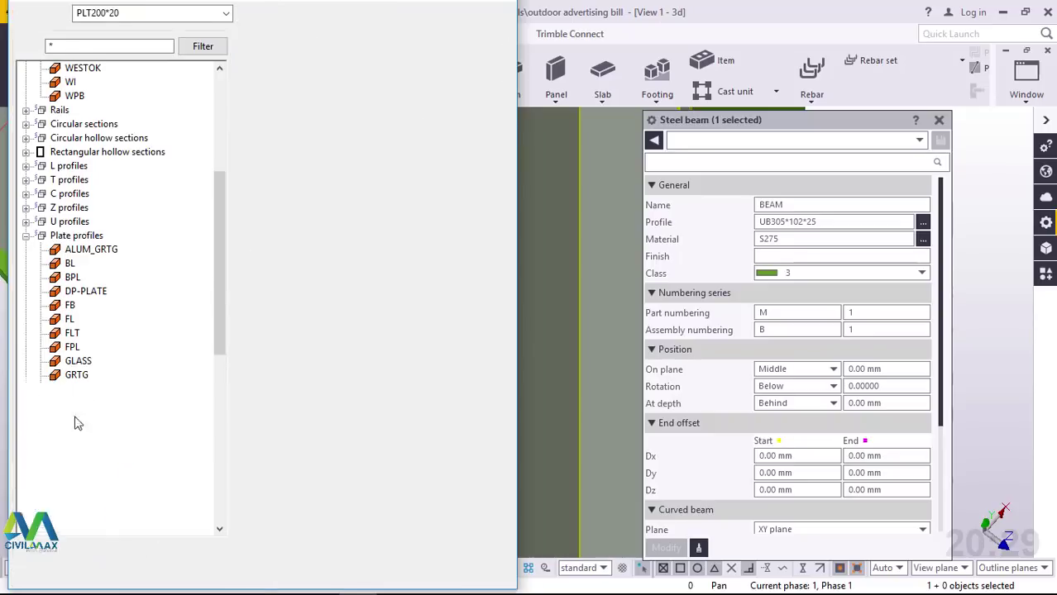
pyautogui.click(90, 579)
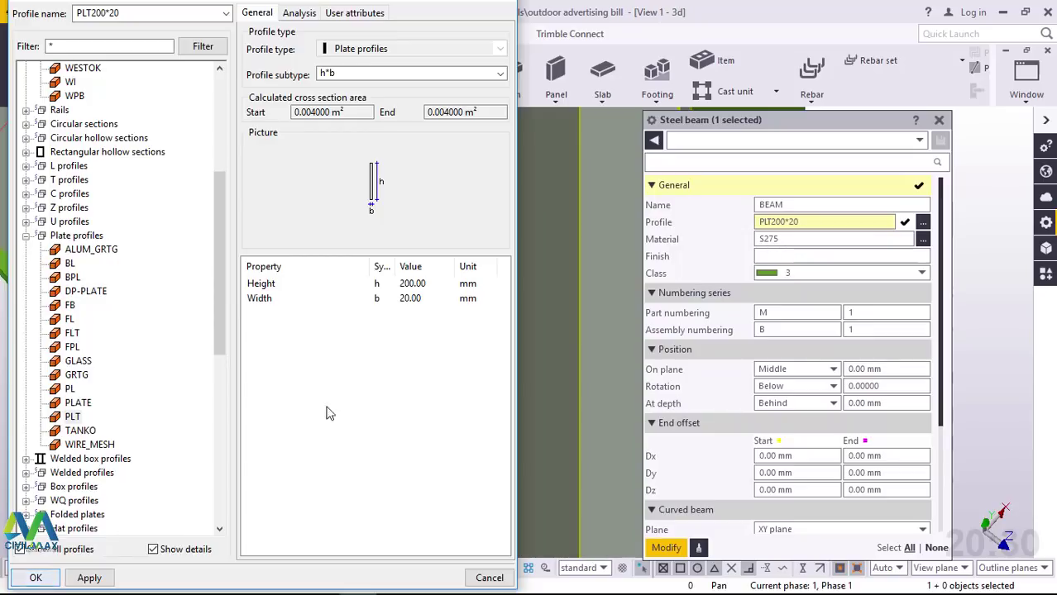
# Set the PLT profile's width to 16 mm and its height to 400 mm, and apply it to the beam's profile
pyautogui.doubleClick(411, 301)
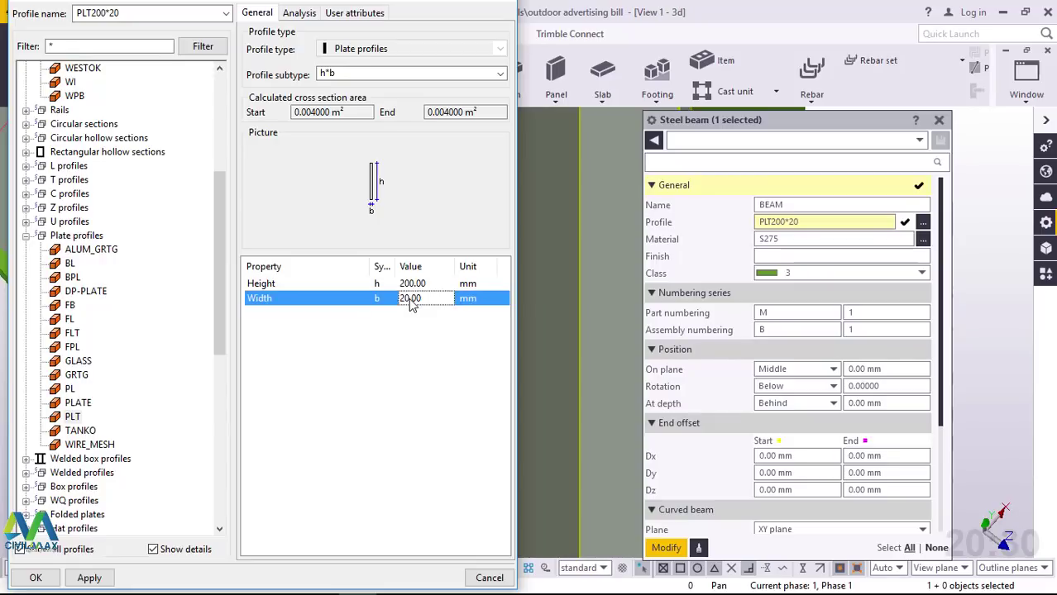
pyautogui.doubleClick(453, 283)
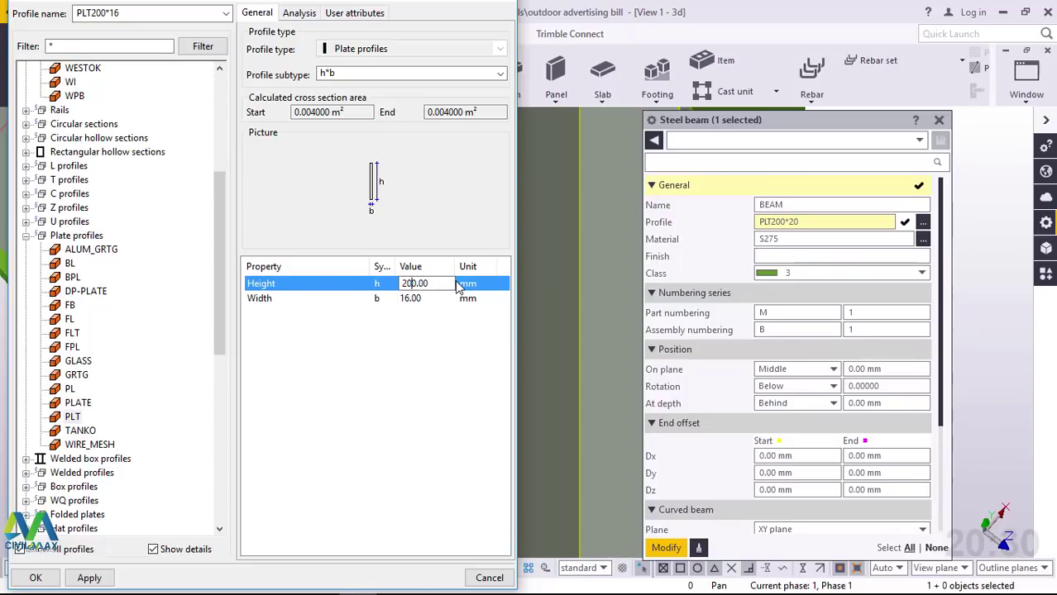
pyautogui.click(408, 286)
pyautogui.click(91, 578)
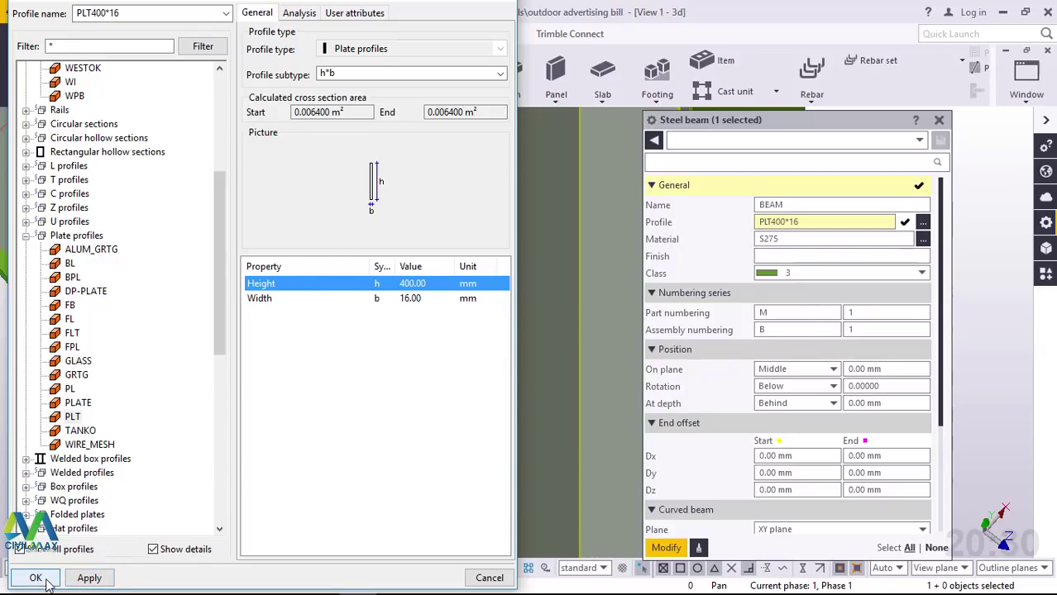
# Modify the vertical beam at the support beam's end with the PLT400*16 profile
pyautogui.click(35, 578)
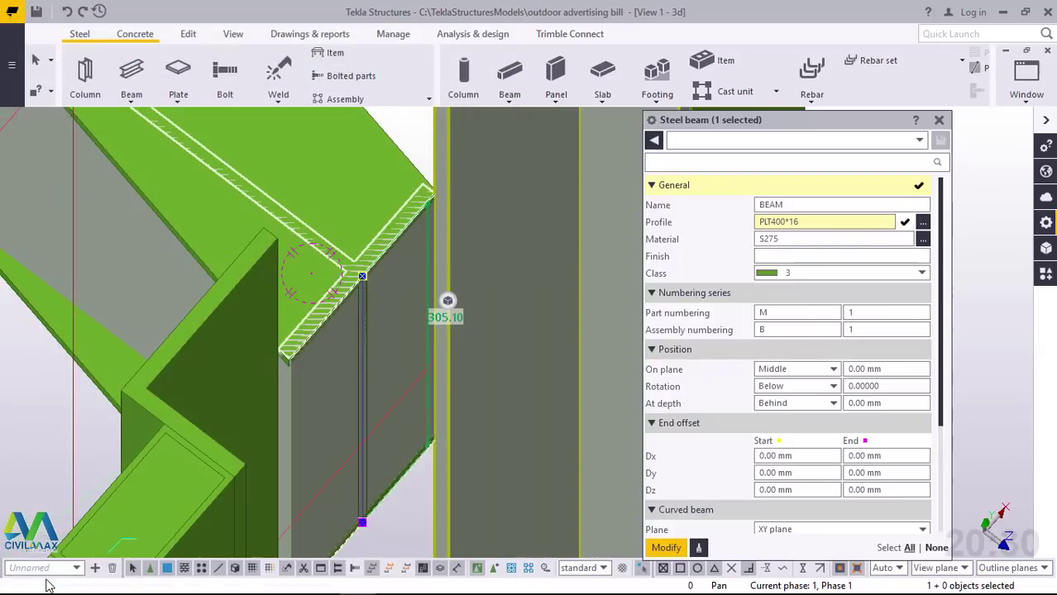
pyautogui.click(666, 549)
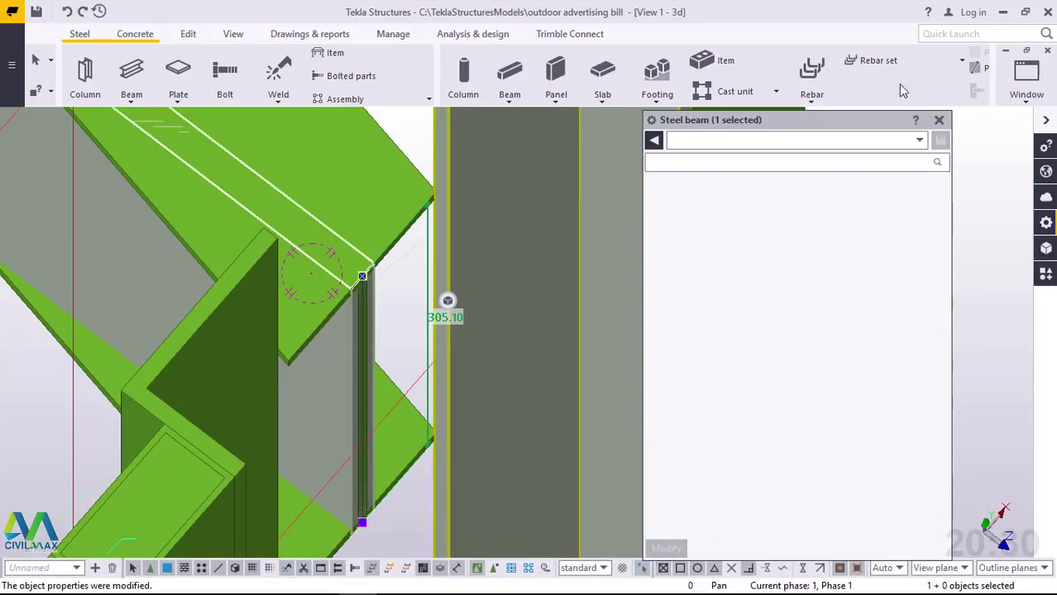
pyautogui.scroll(-10, 296, 330)
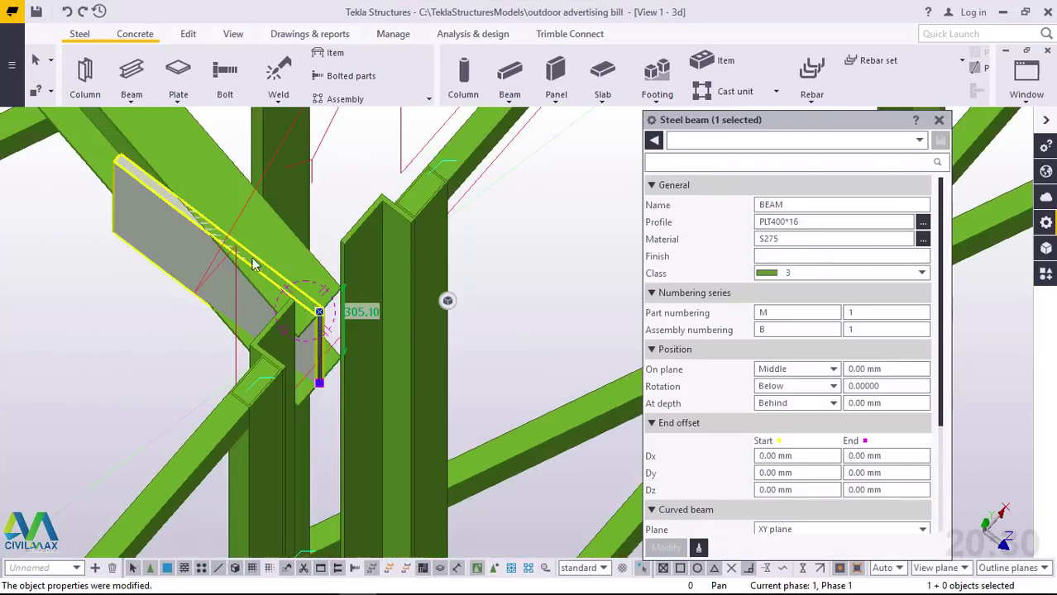
pyautogui.scroll(2, 225, 250)
pyautogui.scroll(1, 223, 246)
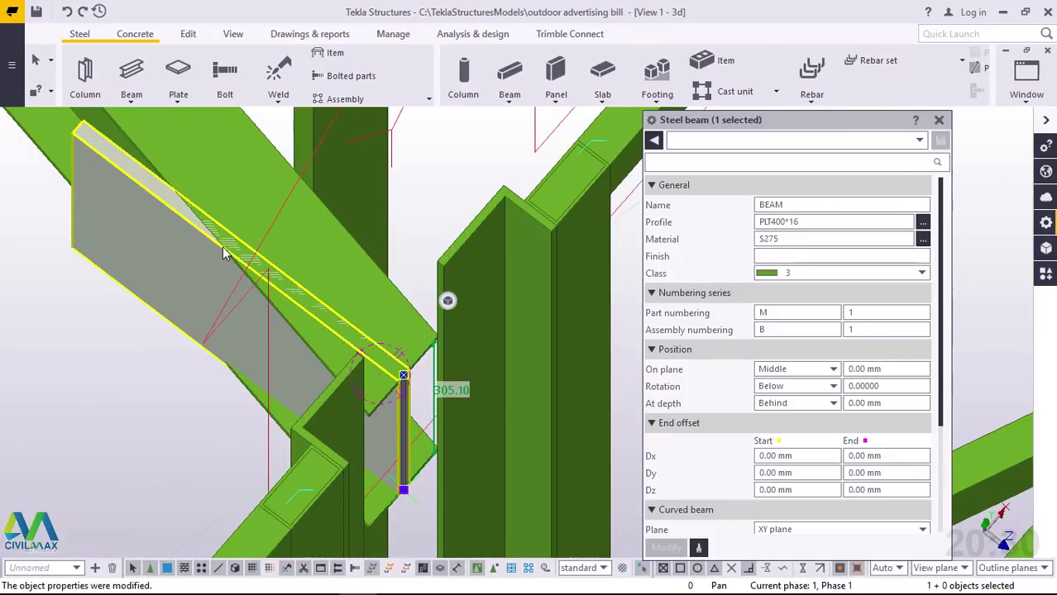
# Change the end plate's position rotation to Back and apply it so the plate lies across the support beam's end
pyautogui.click(823, 388)
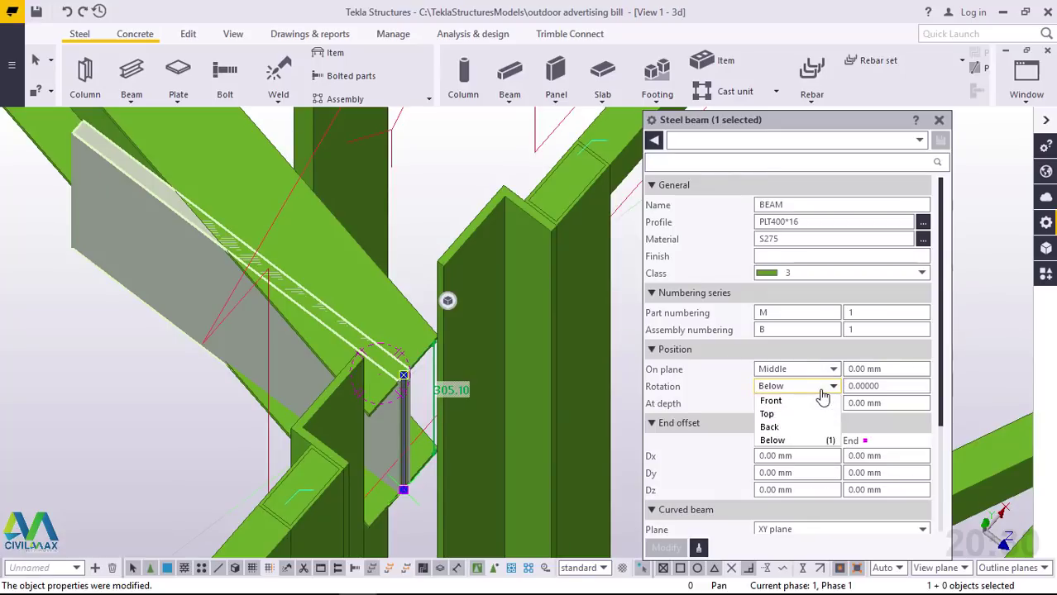
pyautogui.click(788, 428)
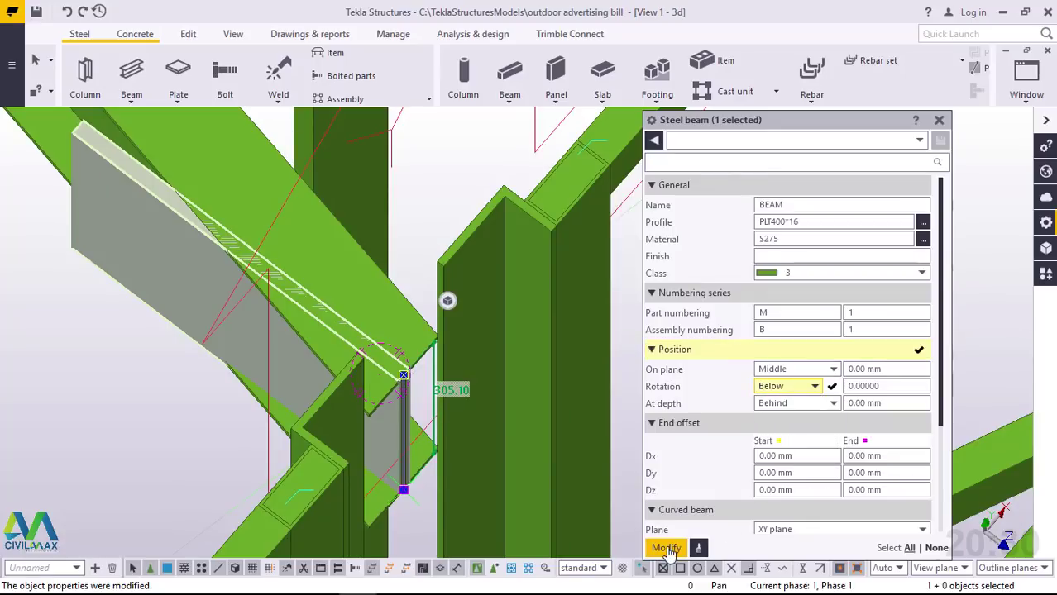
pyautogui.click(665, 548)
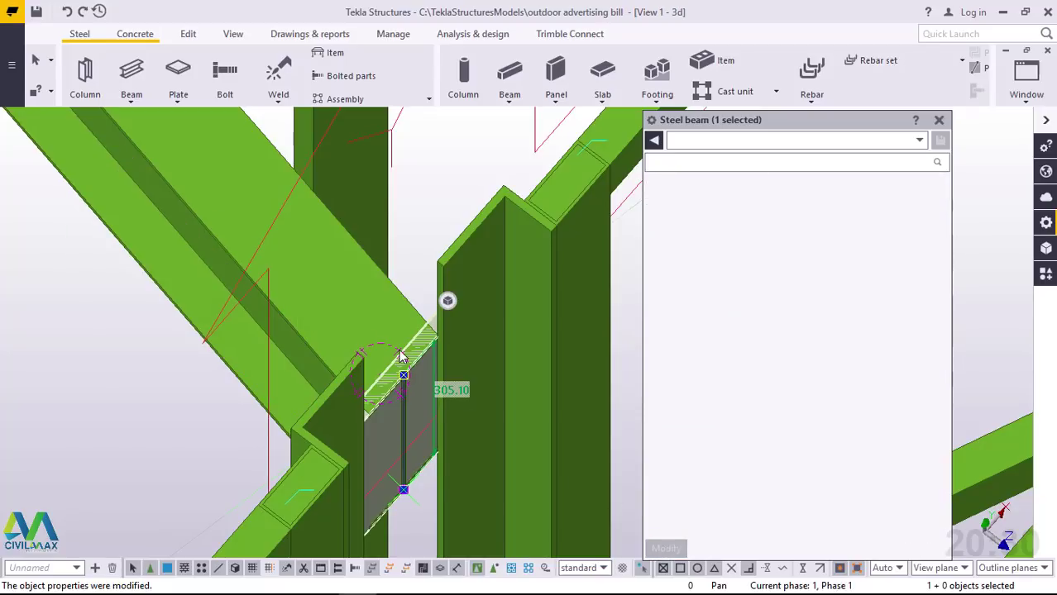
pyautogui.scroll(-2, 427, 342)
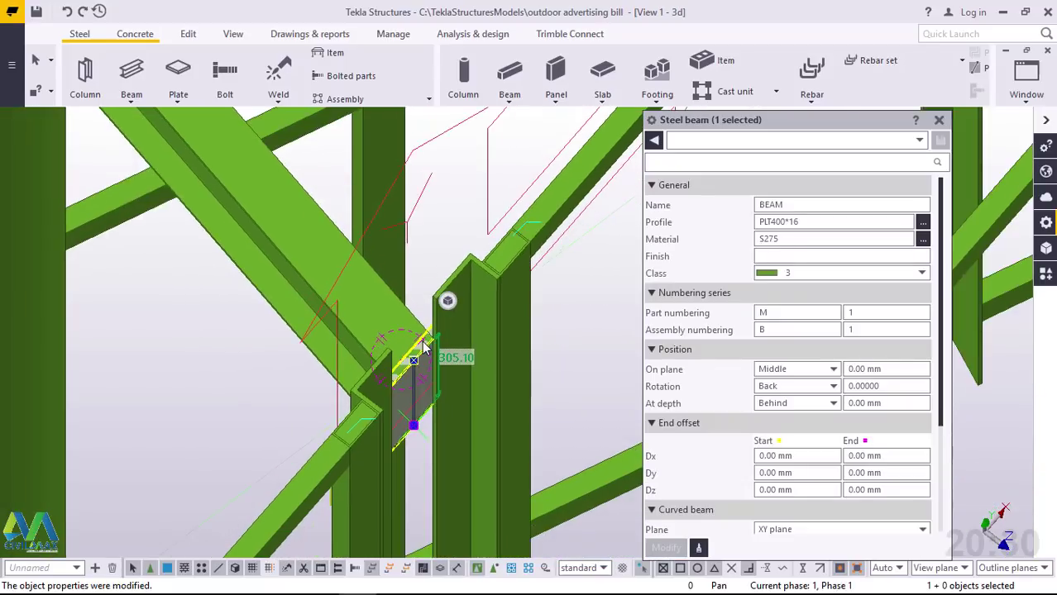
# Change the end plate's profile to PLT300*16, apply it and close the beam properties
pyautogui.scroll(2, 422, 349)
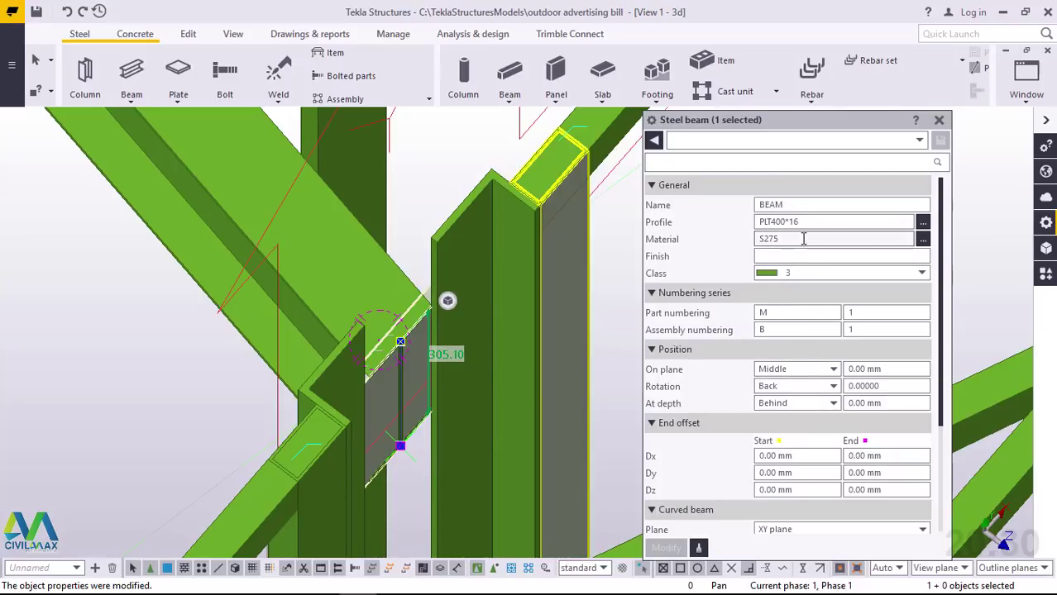
pyautogui.click(785, 222)
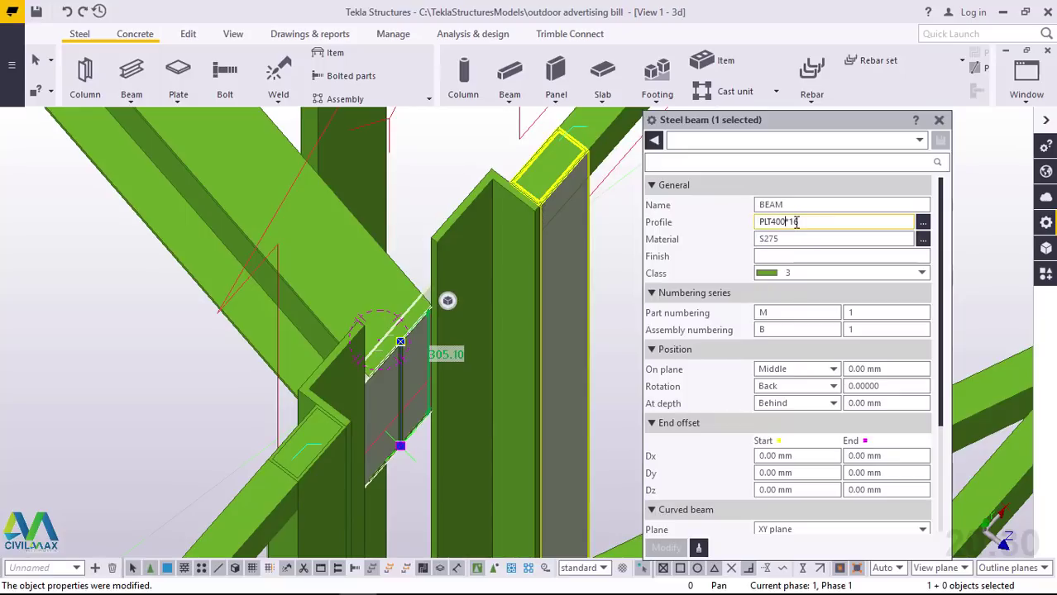
pyautogui.press('BackSpace')
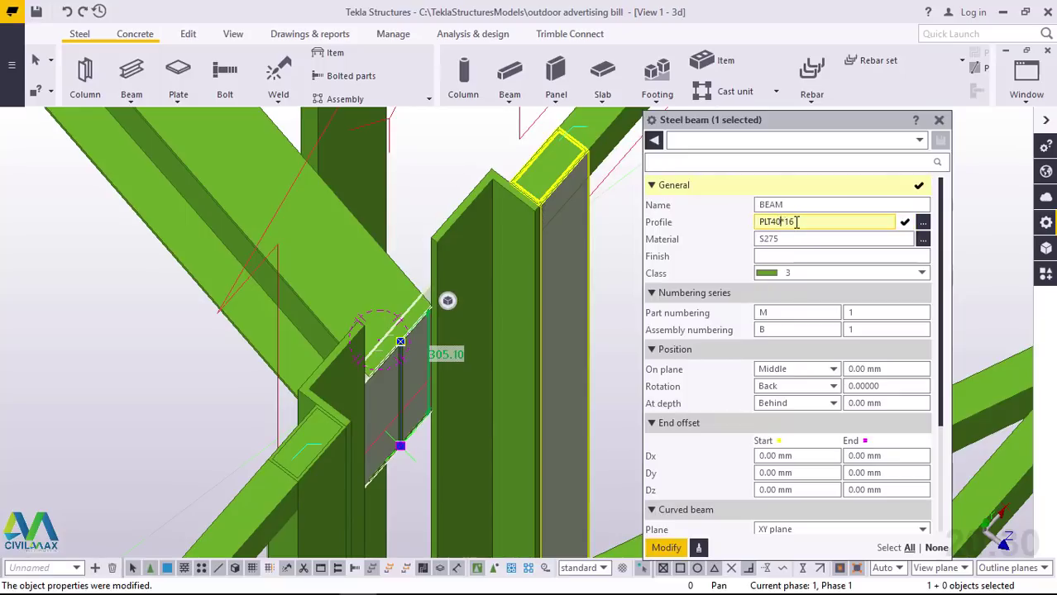
pyautogui.press('BackSpace')
pyautogui.write('300')
pyautogui.click(666, 548)
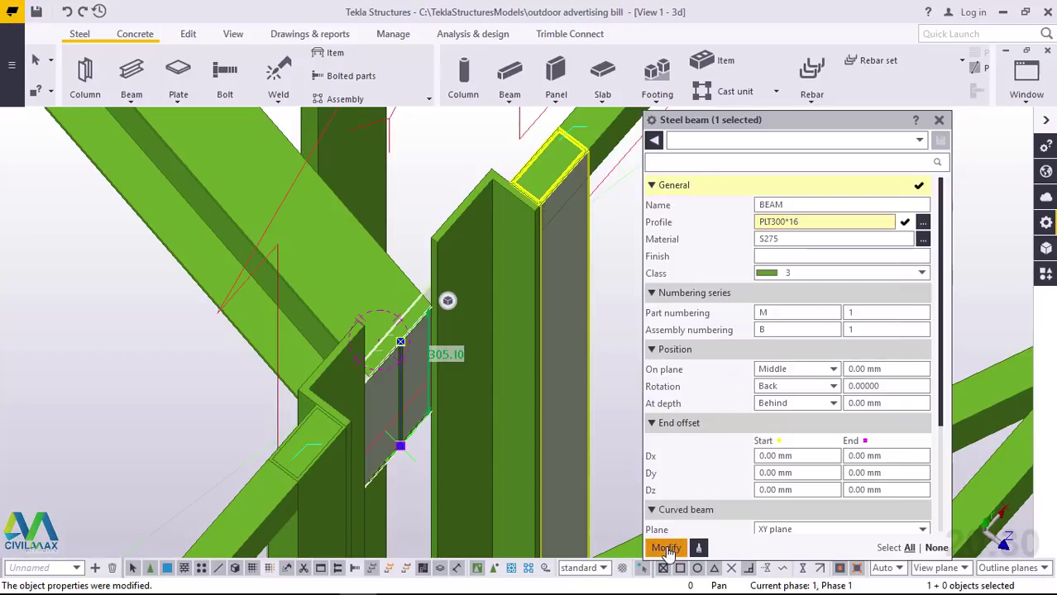
pyautogui.click(938, 120)
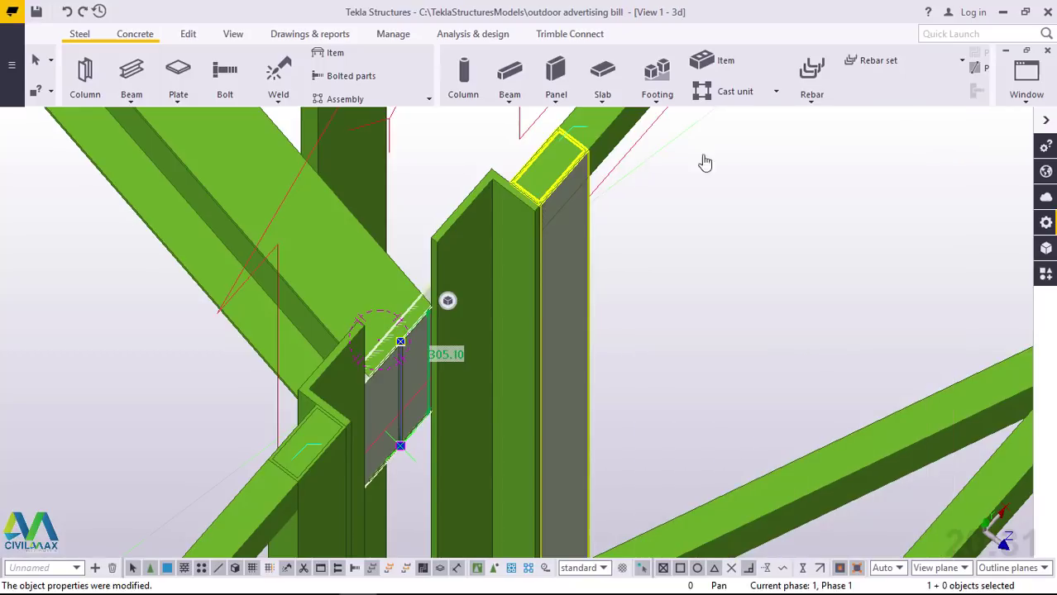
# Change the profile of the end plate on the support beam to PLT200*16, apply it and close the beam properties
pyautogui.click(234, 34)
pyautogui.click(567, 84)
pyautogui.click(573, 138)
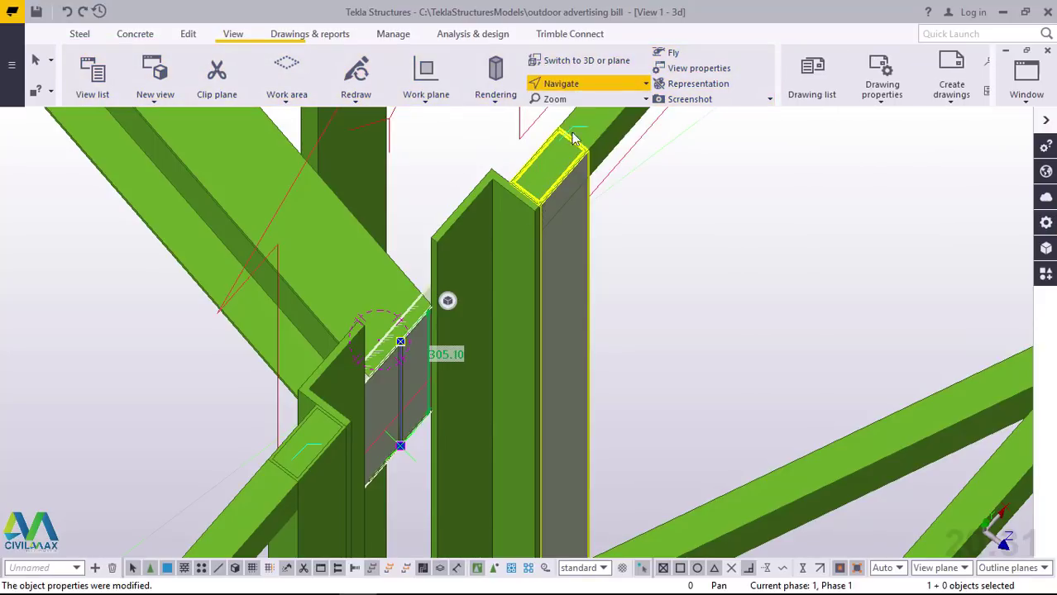
pyautogui.click(411, 328)
pyautogui.keyDown('ctrl'); pyautogui.moveTo(560, 312); pyautogui.dragTo(724, 314, button='middle'); pyautogui.keyUp('ctrl')
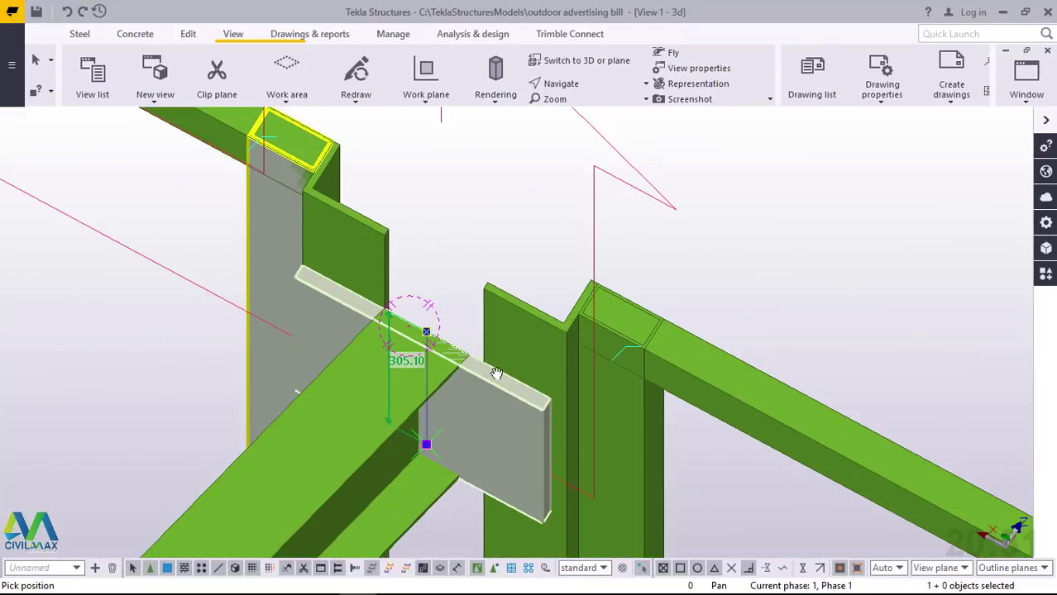
pyautogui.keyDown('ctrl'); pyautogui.moveTo(496, 374); pyautogui.dragTo(540, 232, button='middle'); pyautogui.keyUp('ctrl')
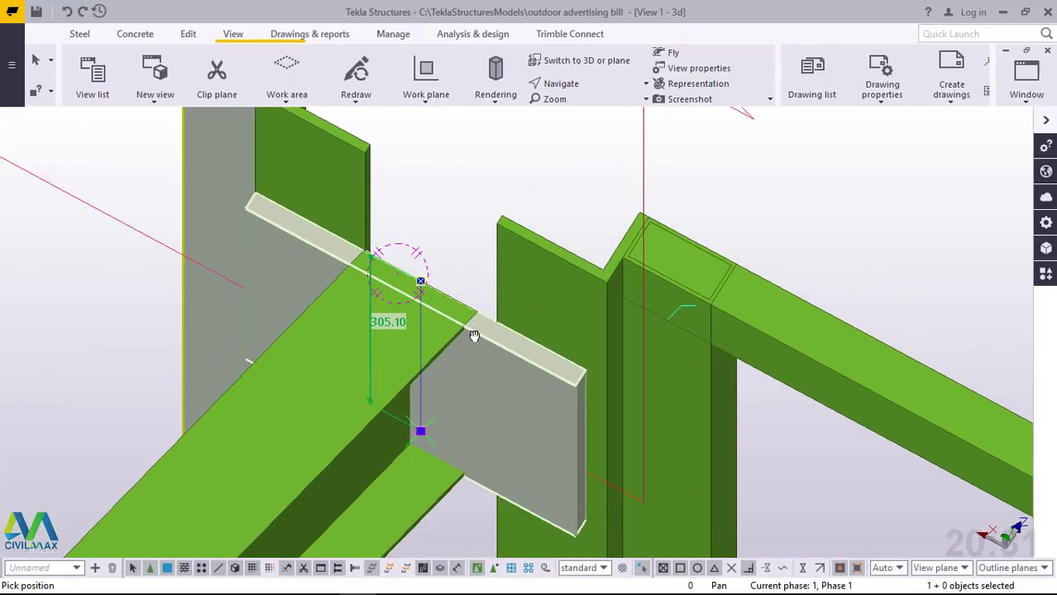
pyautogui.moveTo(474, 336)
pyautogui.keyDown('ctrl'); pyautogui.mouseDown(button='middle')
pyautogui.moveTo(460, 406)
pyautogui.moveTo(482, 322)
pyautogui.mouseUp(button='middle'); pyautogui.keyUp('ctrl')
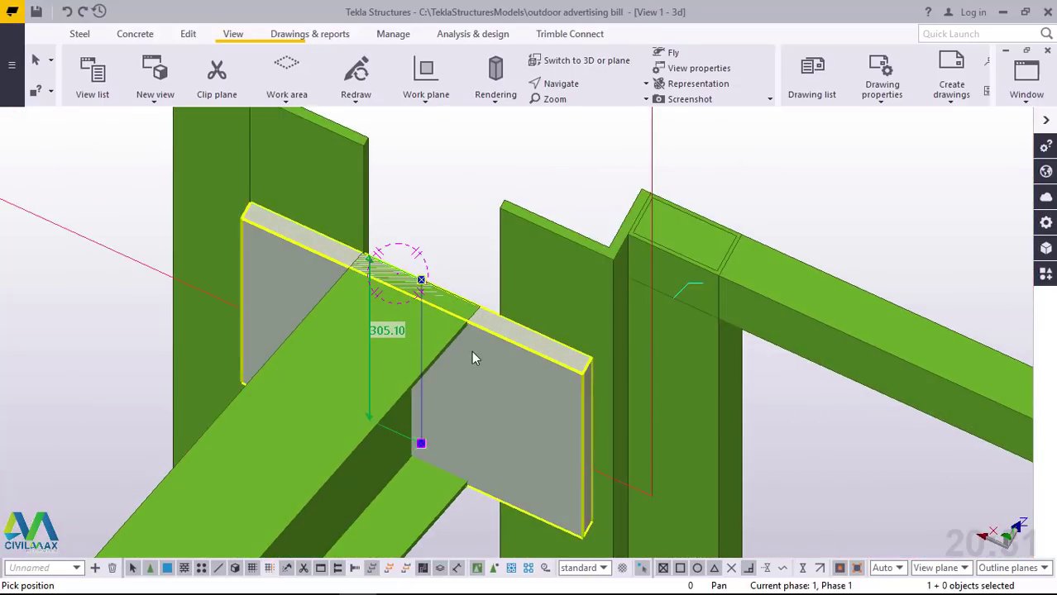
pyautogui.scroll(2, 495, 350)
pyautogui.doubleClick(496, 351)
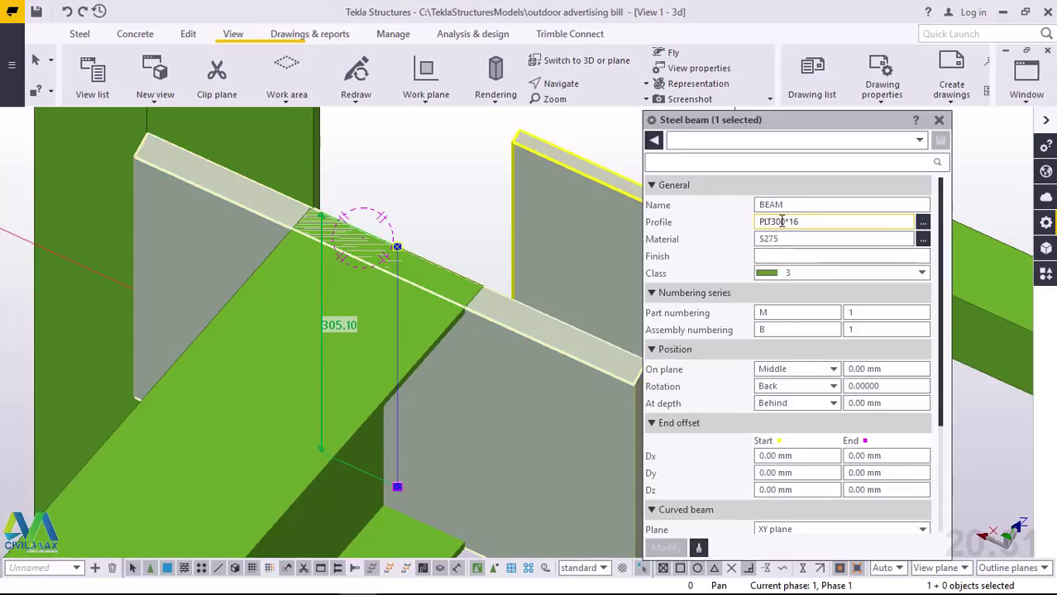
pyautogui.press('Left')
pyautogui.press('BackSpace')
pyautogui.write('2')
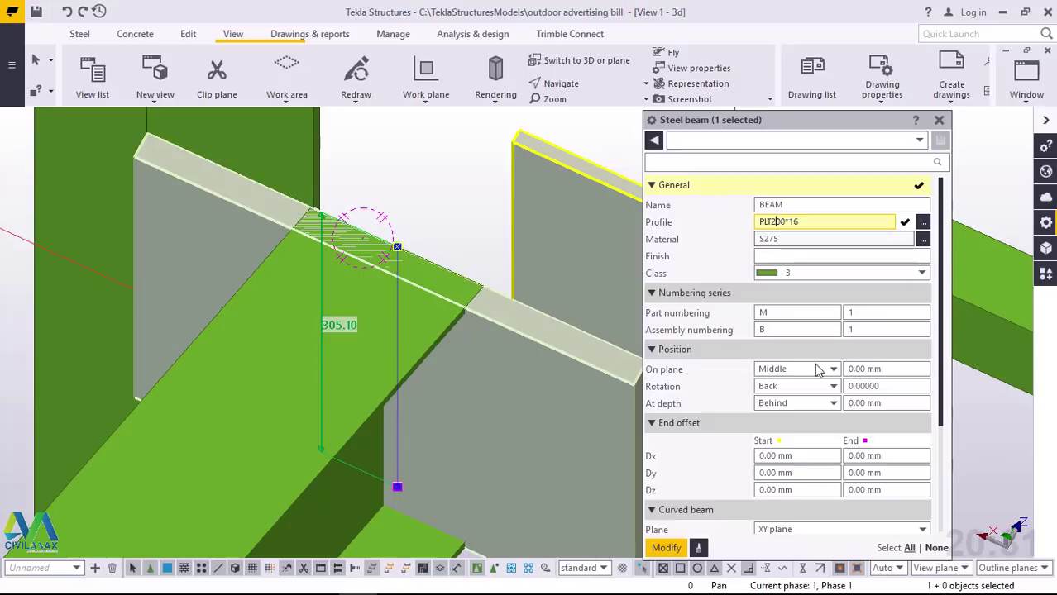
pyautogui.click(666, 549)
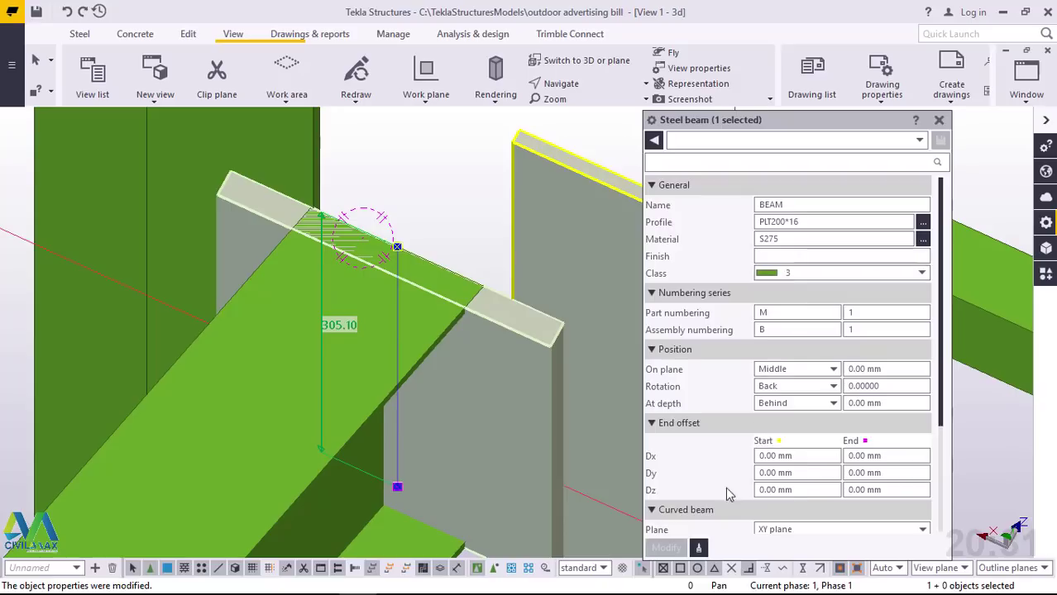
pyautogui.click(939, 120)
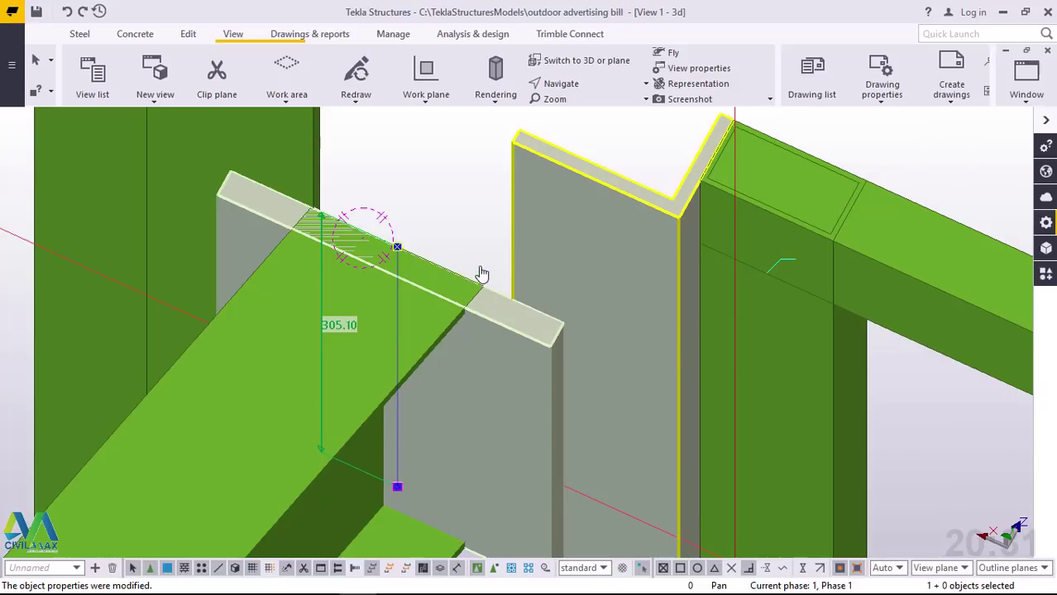
# Inspect how the end plate sits against the support beam's end and between the neighbouring frame columns
pyautogui.click(602, 139)
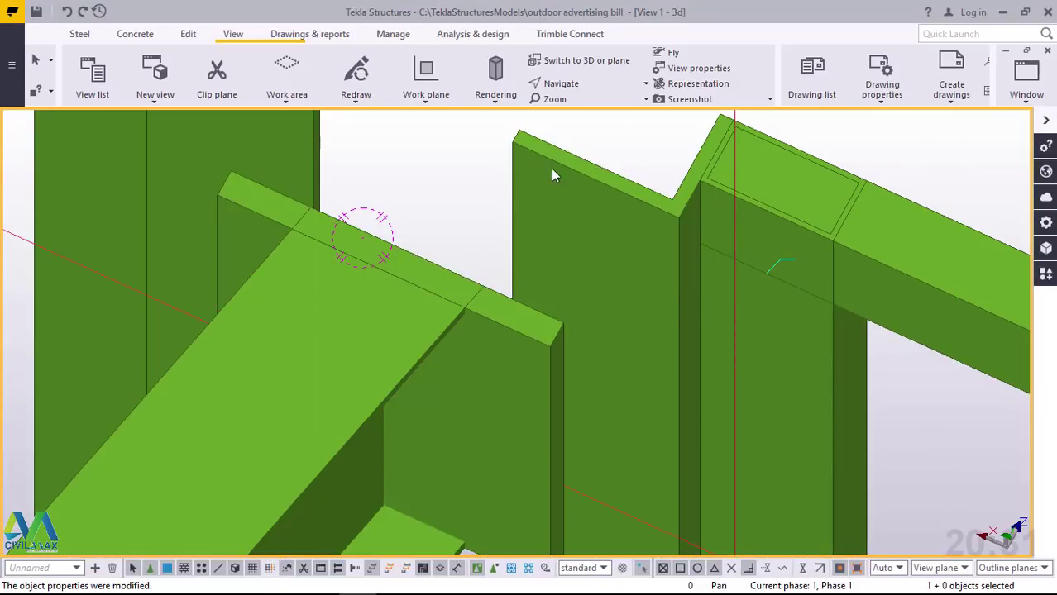
pyautogui.scroll(-4, 551, 168)
pyautogui.click(575, 80)
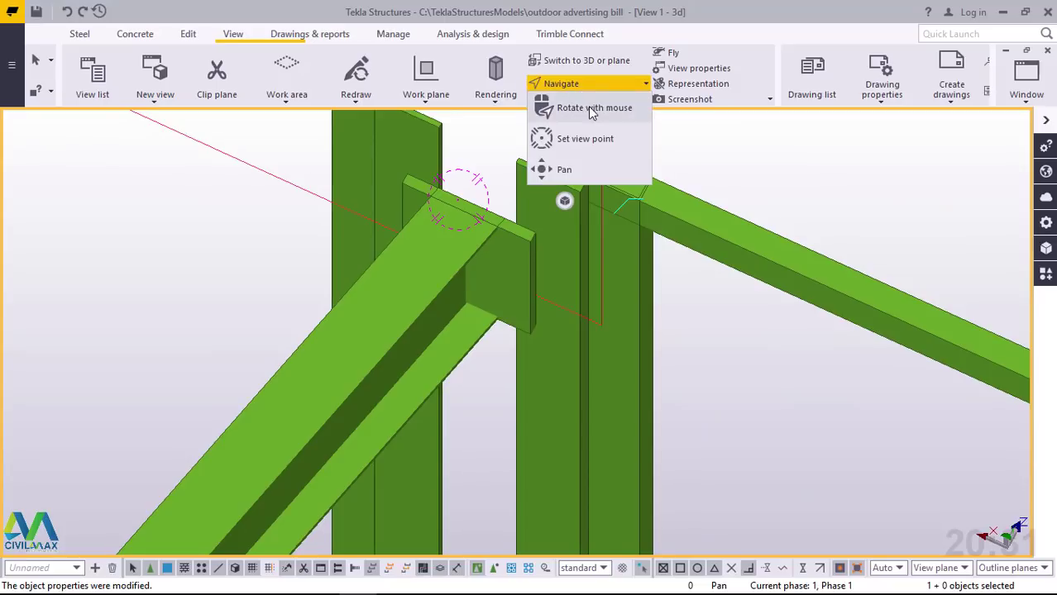
pyautogui.click(591, 110)
pyautogui.moveTo(516, 267); pyautogui.dragTo(430, 202)
pyautogui.rightClick(427, 198)
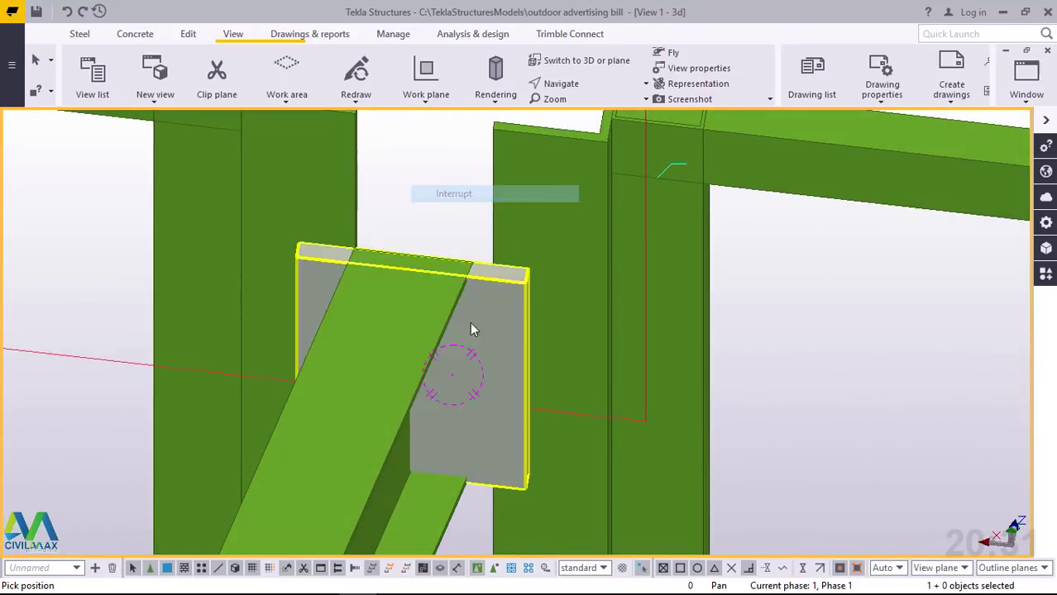
pyautogui.scroll(-2, 475, 324)
pyautogui.scroll(5, 475, 322)
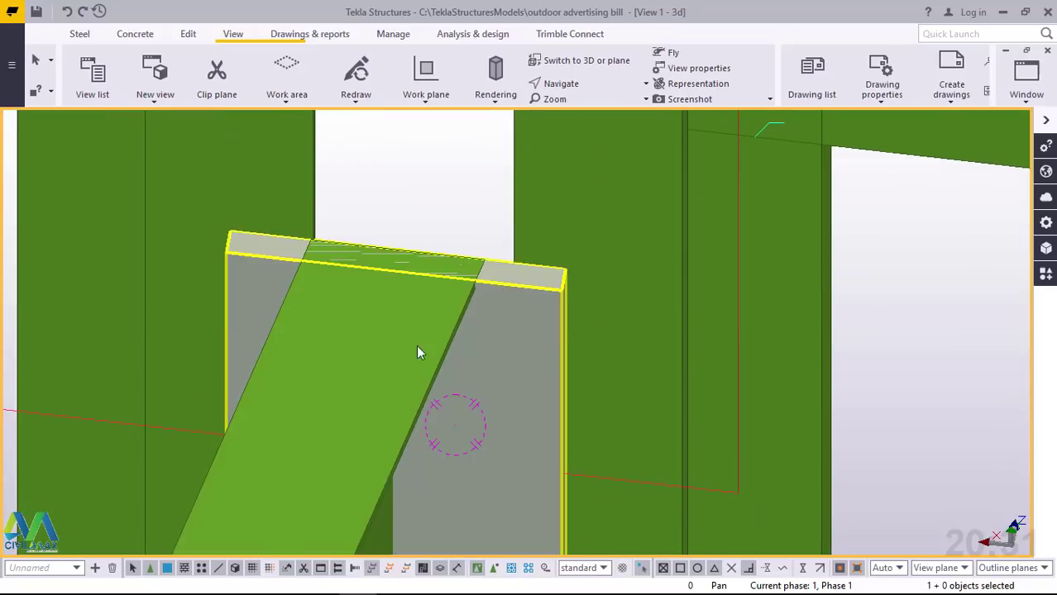
pyautogui.click(401, 352)
# Search the applications and components catalog for "weld"
pyautogui.click(1046, 275)
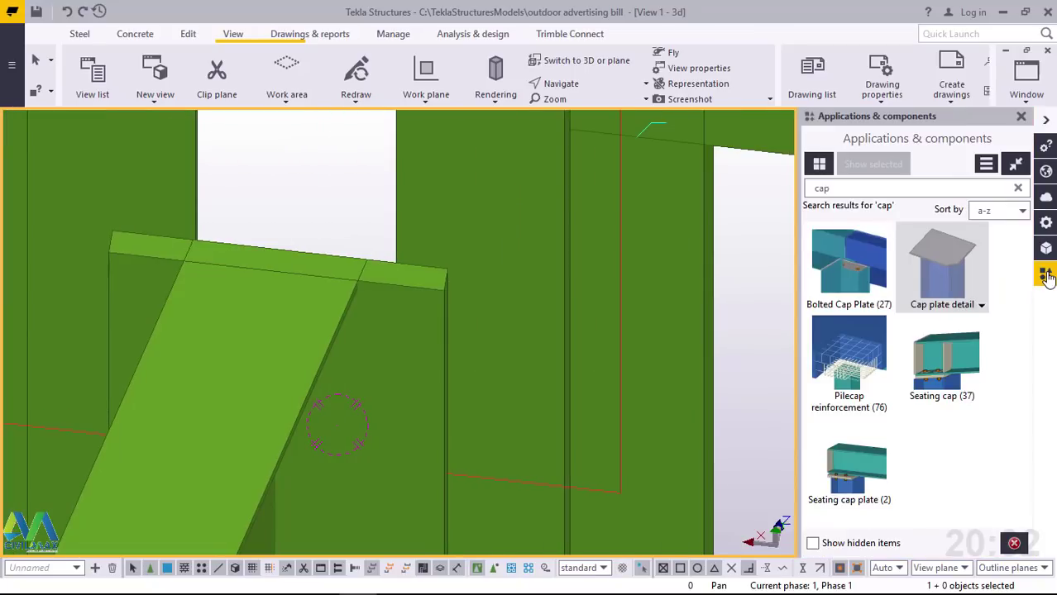
pyautogui.click(850, 191)
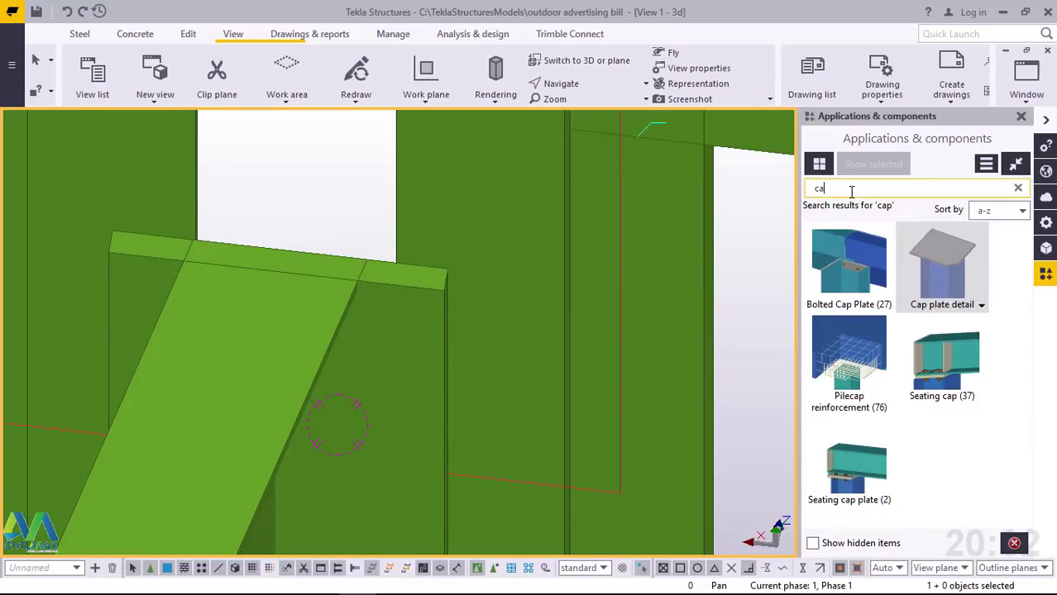
pyautogui.press('BackSpace')
pyautogui.press('BackSpace')
pyautogui.write('w')
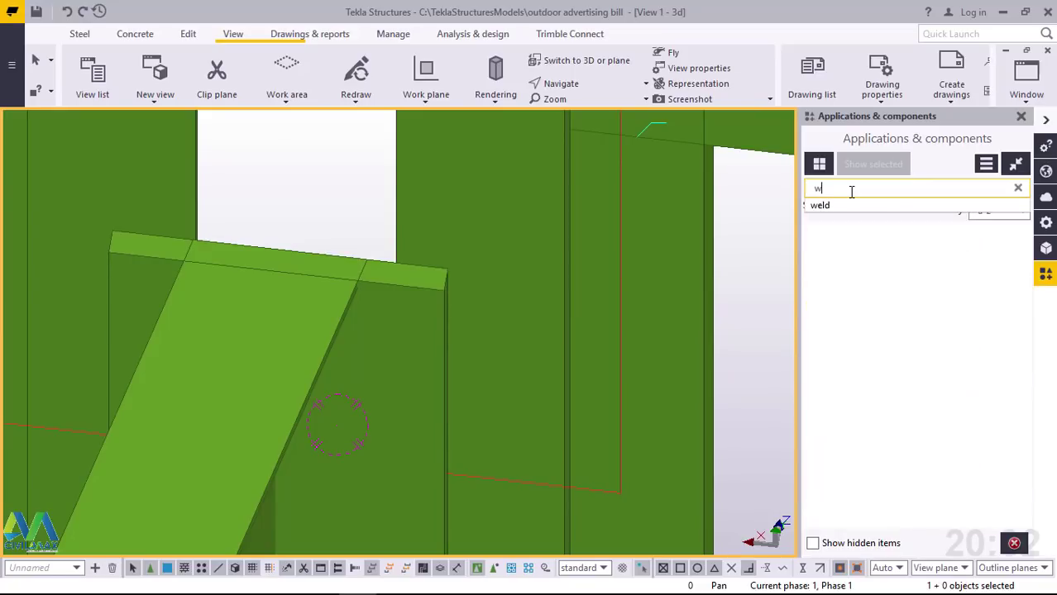
pyautogui.write('eld')
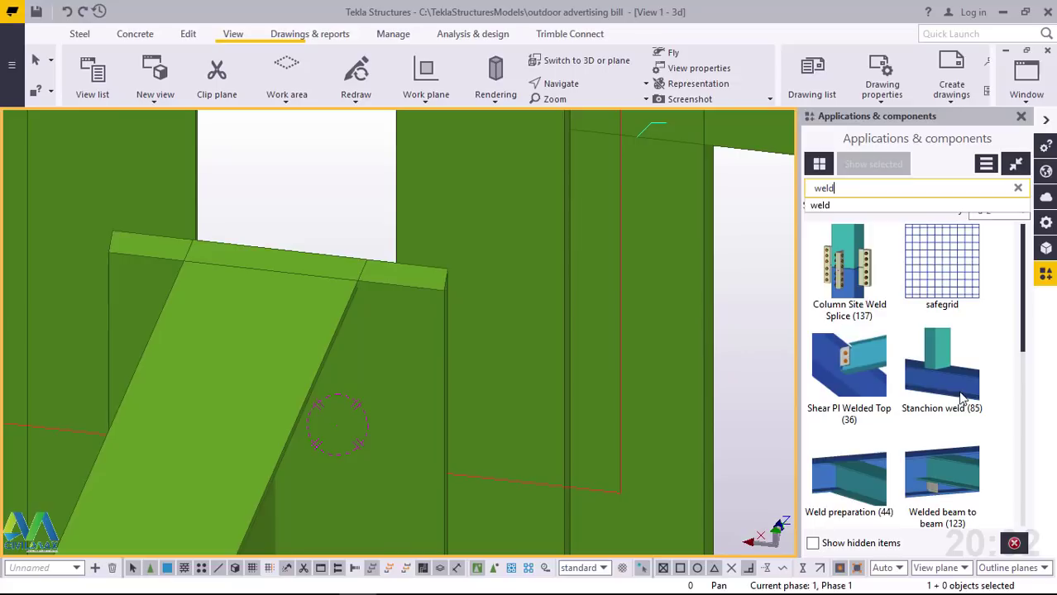
# Add a Stanchion weld (85) with the end plate as main part and the support beam as secondary part
pyautogui.click(958, 390)
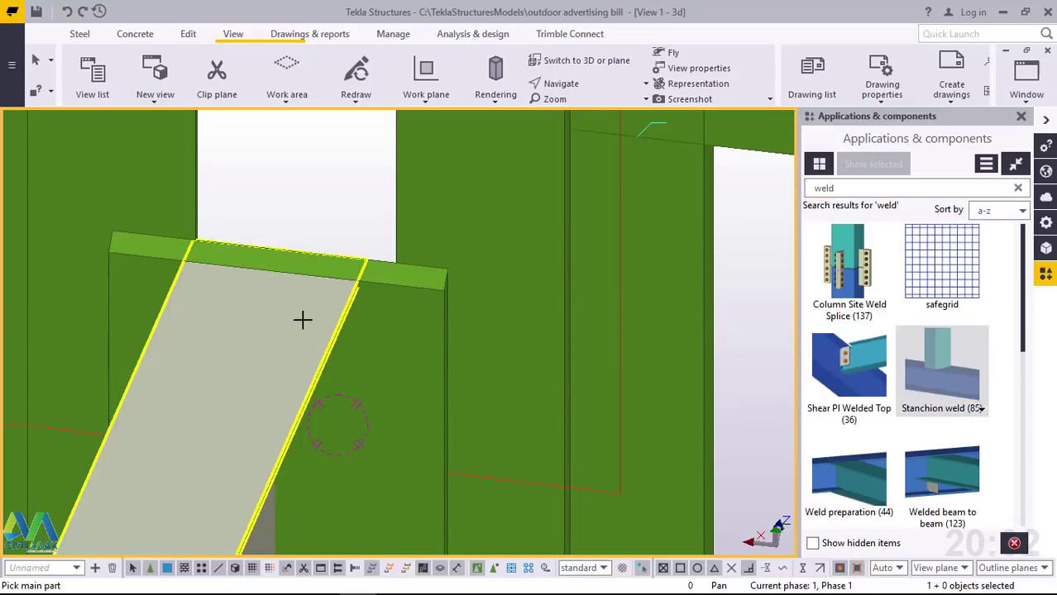
pyautogui.click(374, 308)
pyautogui.click(318, 313)
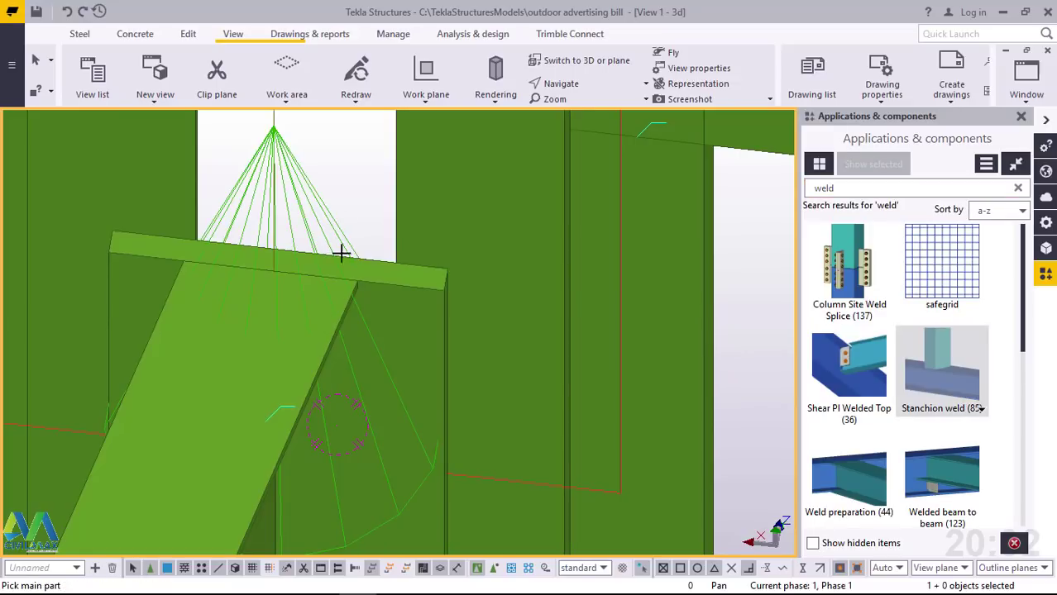
pyautogui.rightClick(356, 167)
pyautogui.click(368, 180)
pyautogui.rightClick(348, 167)
pyautogui.click(389, 246)
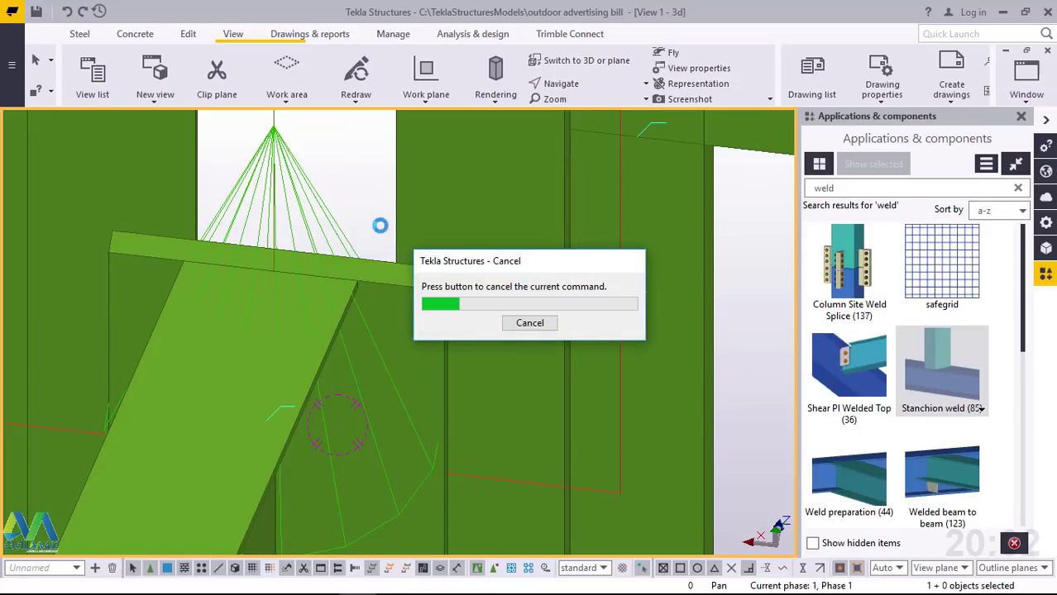
# Inspect the joint between the end plate and the support beam from its opposite side
pyautogui.click(578, 88)
pyautogui.click(579, 107)
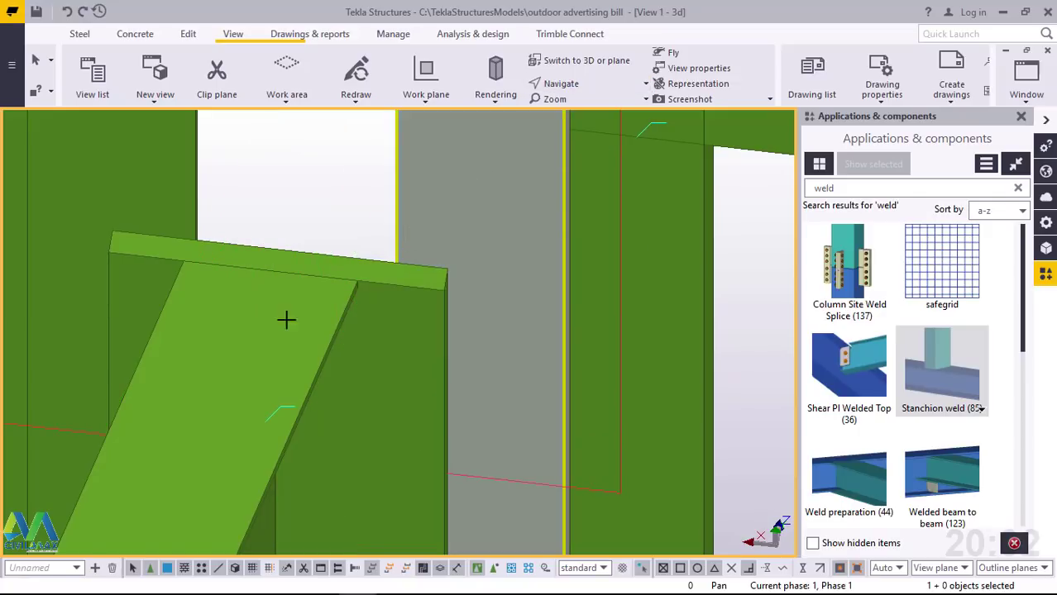
pyautogui.click(319, 283)
pyautogui.moveTo(318, 283)
pyautogui.mouseDown()
pyautogui.moveTo(246, 305)
pyautogui.moveTo(233, 270)
pyautogui.moveTo(318, 215)
pyautogui.moveTo(628, 189)
pyautogui.moveTo(531, 255)
pyautogui.moveTo(519, 281)
pyautogui.moveTo(671, 250)
pyautogui.moveTo(469, 326)
pyautogui.moveTo(648, 193)
pyautogui.mouseUp()
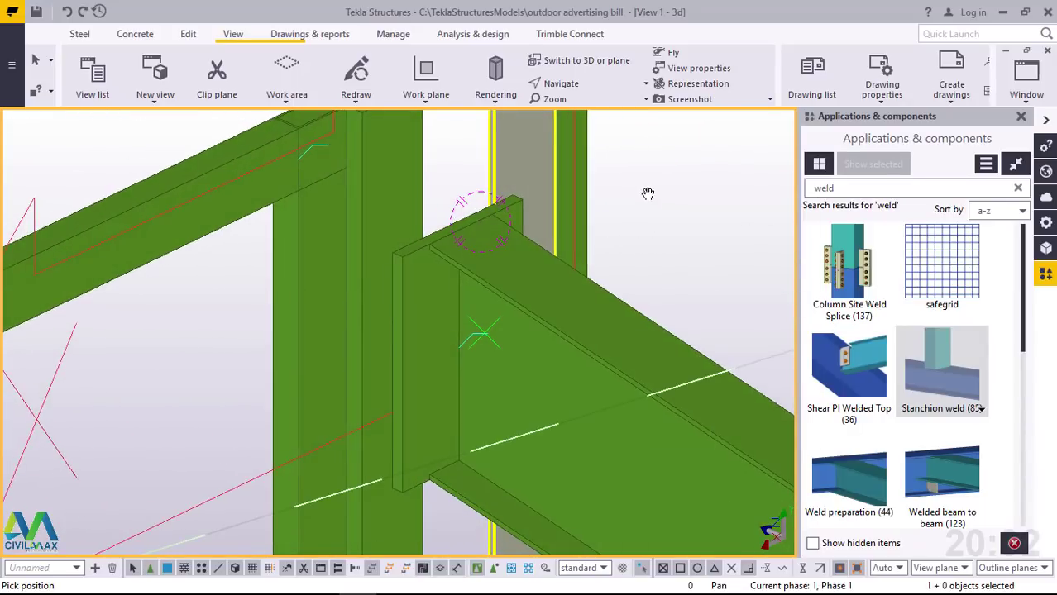
pyautogui.rightClick(636, 205)
pyautogui.click(678, 202)
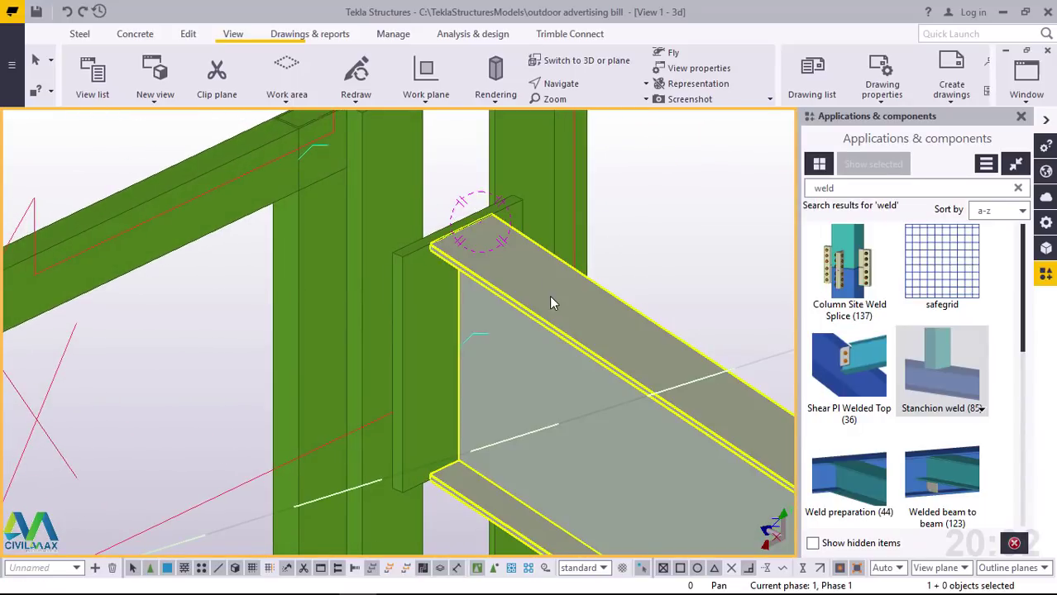
# Start a bolt connection with the frame column as the part to bolt to and the support beam's end plate as the bolted part
pyautogui.keyDown('ctrl'); pyautogui.moveTo(551, 302); pyautogui.dragTo(621, 453, button='middle'); pyautogui.keyUp('ctrl')
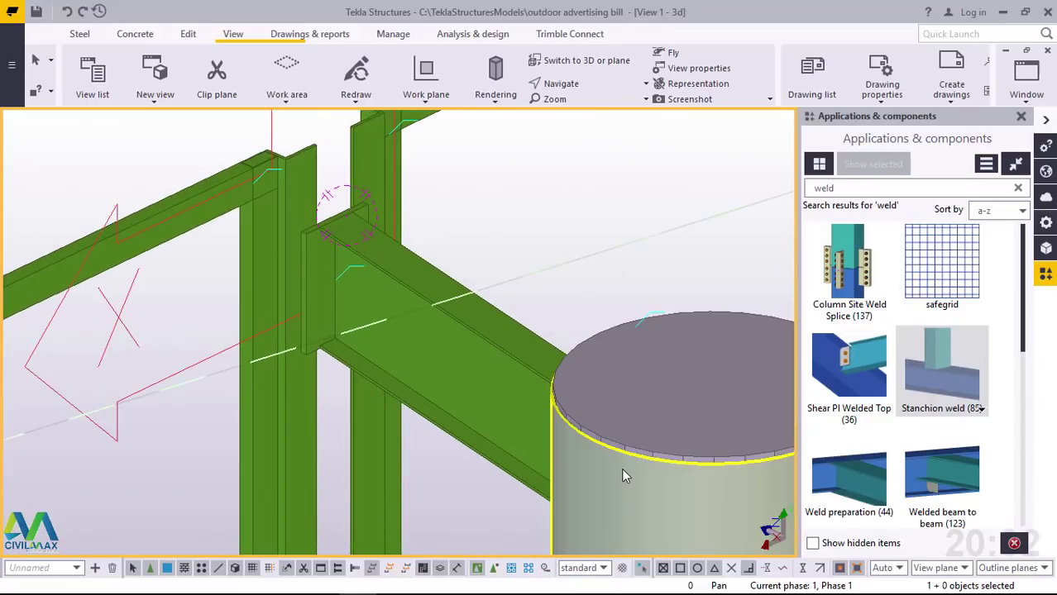
pyautogui.scroll(5, 400, 285)
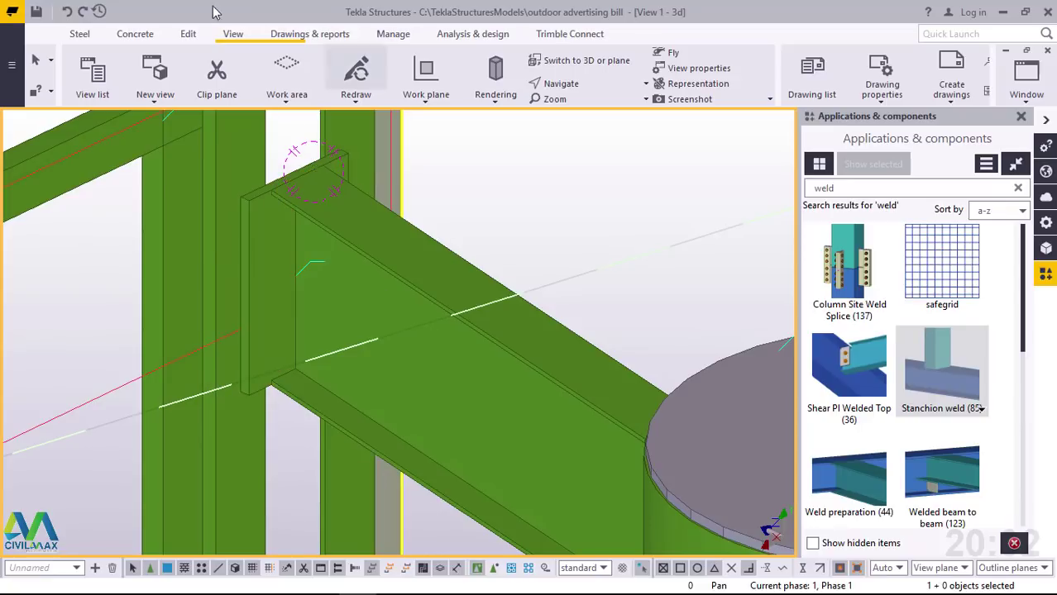
pyautogui.click(79, 35)
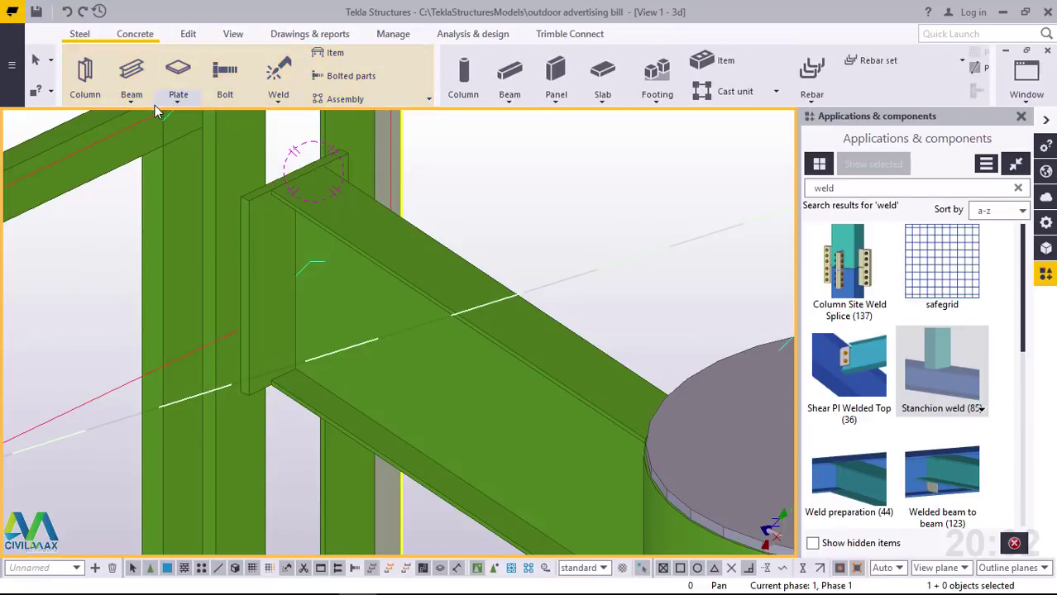
pyautogui.click(227, 75)
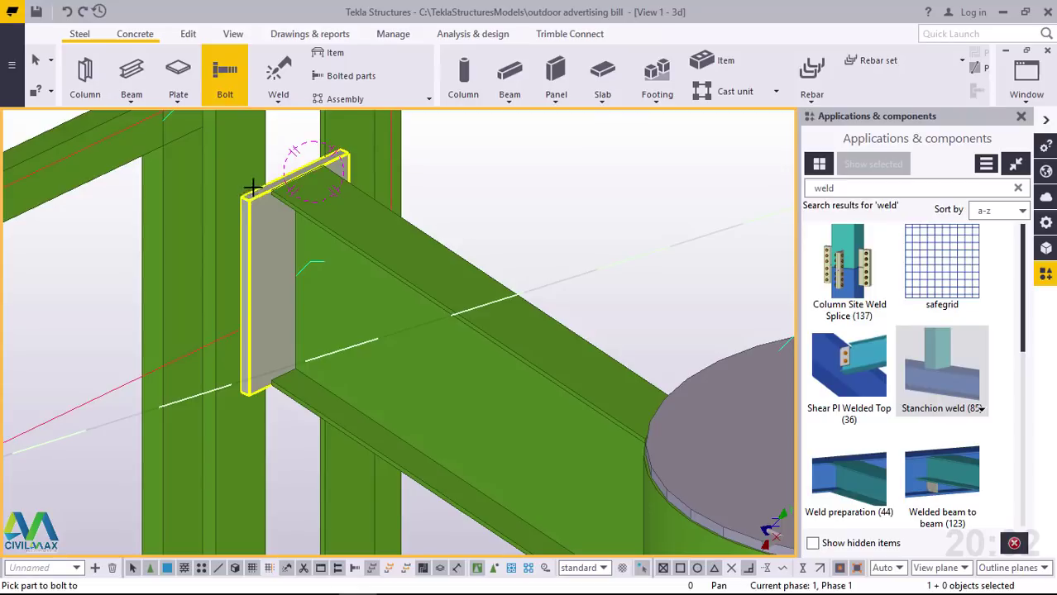
pyautogui.click(252, 184)
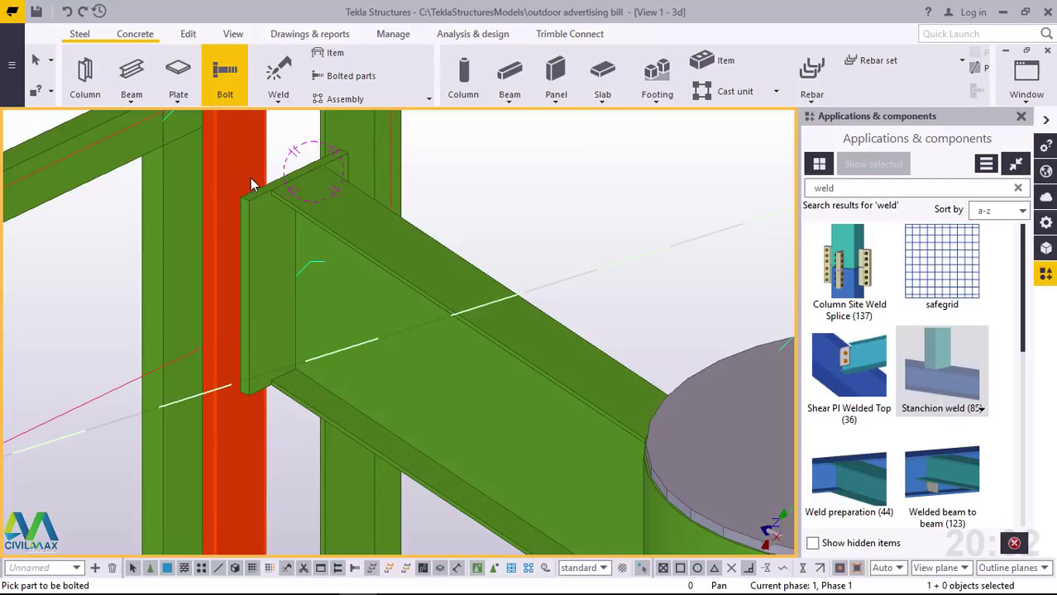
pyautogui.click(265, 230)
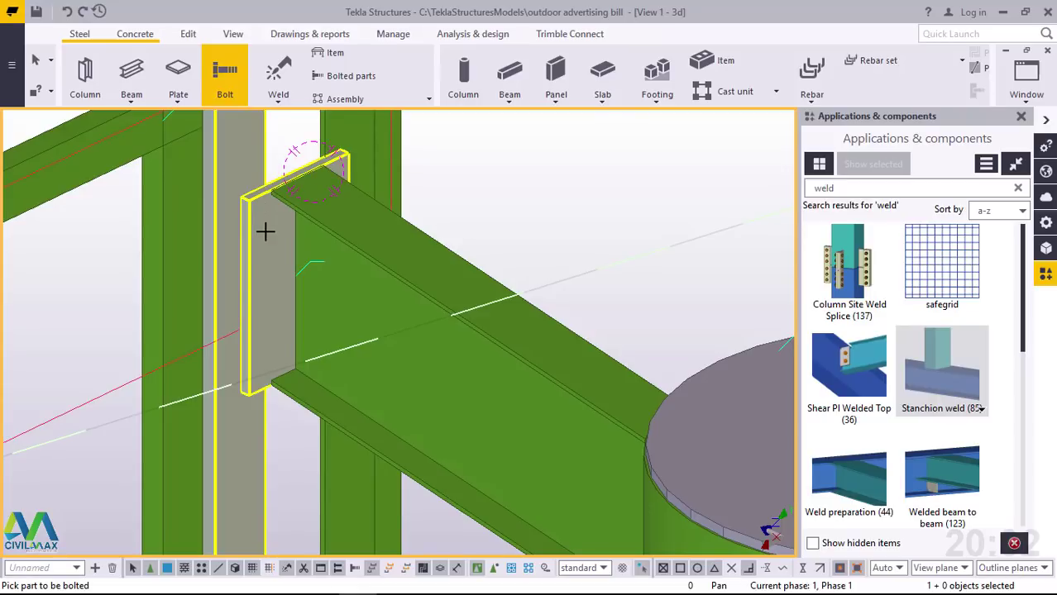
pyautogui.click(266, 239)
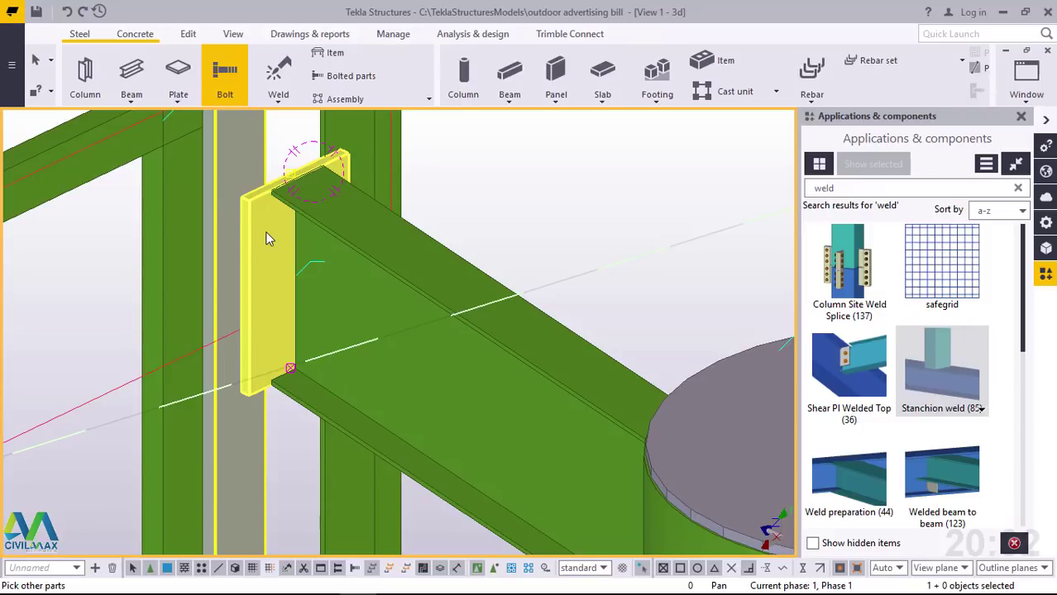
pyautogui.middleClick(267, 237)
# Place the bolt group along the end plate's outer vertical edge, from its upper corner to its lower corner
pyautogui.scroll(3, 264, 197)
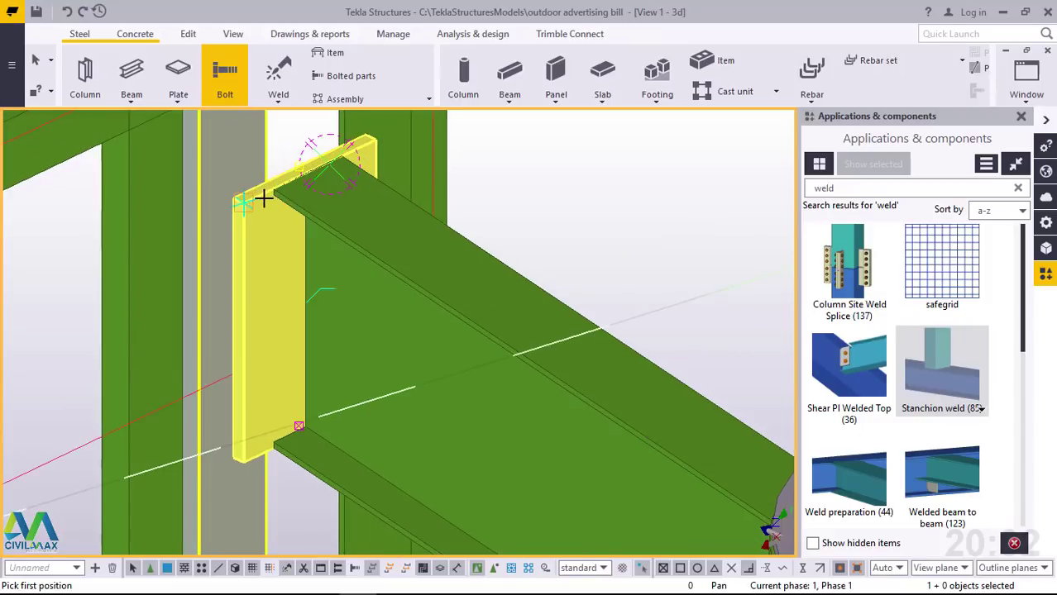
pyautogui.scroll(1, 263, 197)
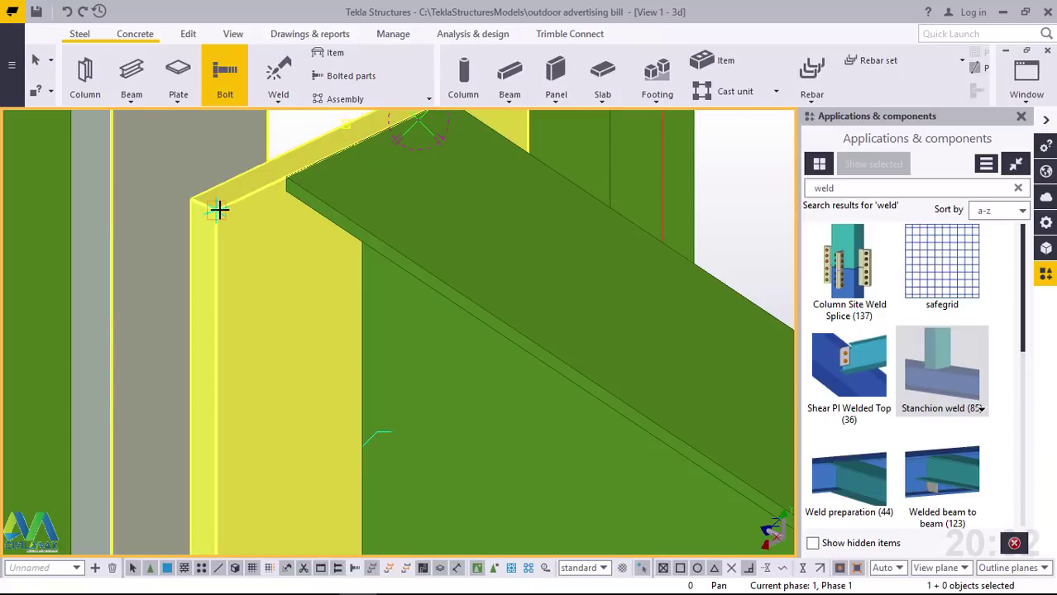
pyautogui.scroll(-3, 258, 207)
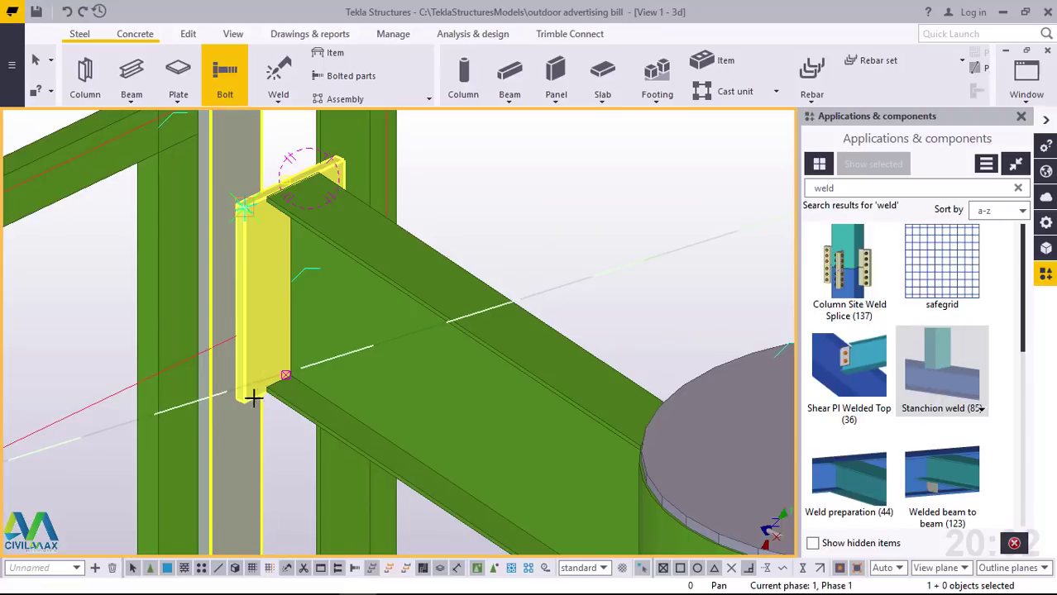
pyautogui.scroll(3, 240, 393)
pyautogui.scroll(3, 235, 364)
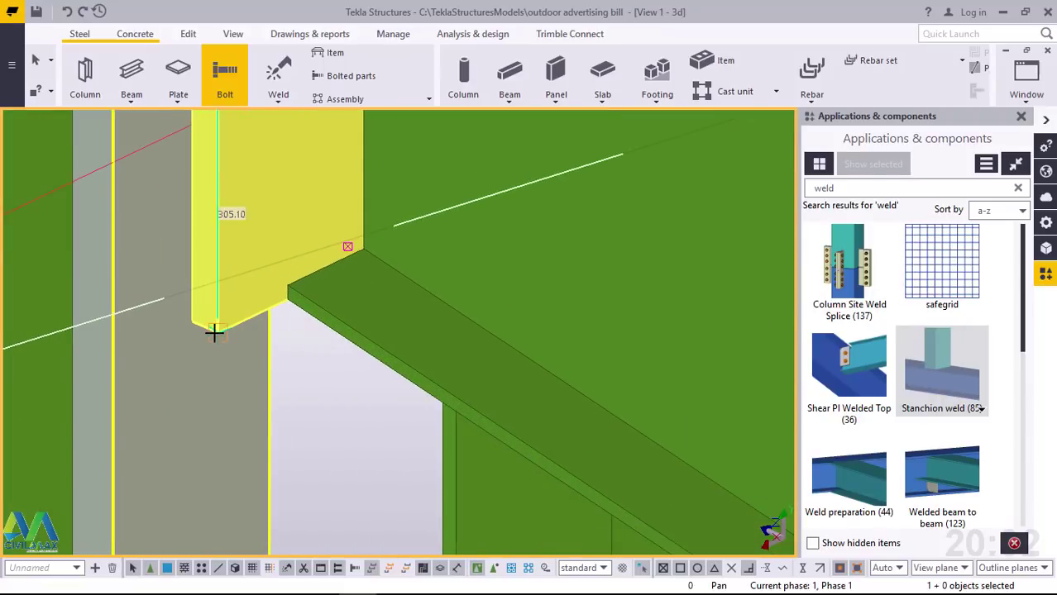
pyautogui.click(215, 332)
pyautogui.rightClick(289, 218)
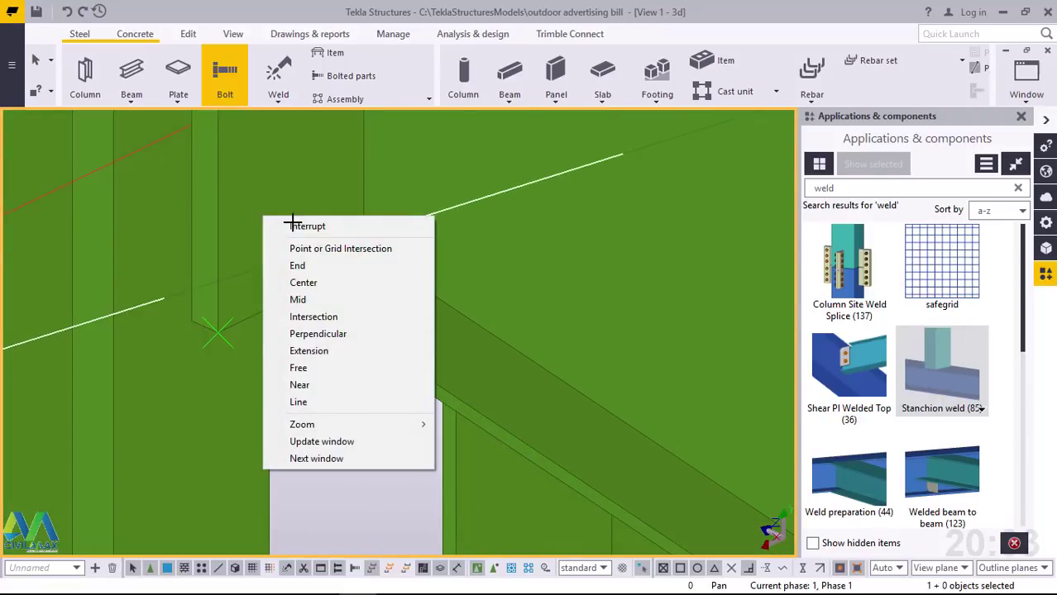
pyautogui.click(299, 226)
pyautogui.scroll(-4, 252, 342)
pyautogui.scroll(4, 240, 190)
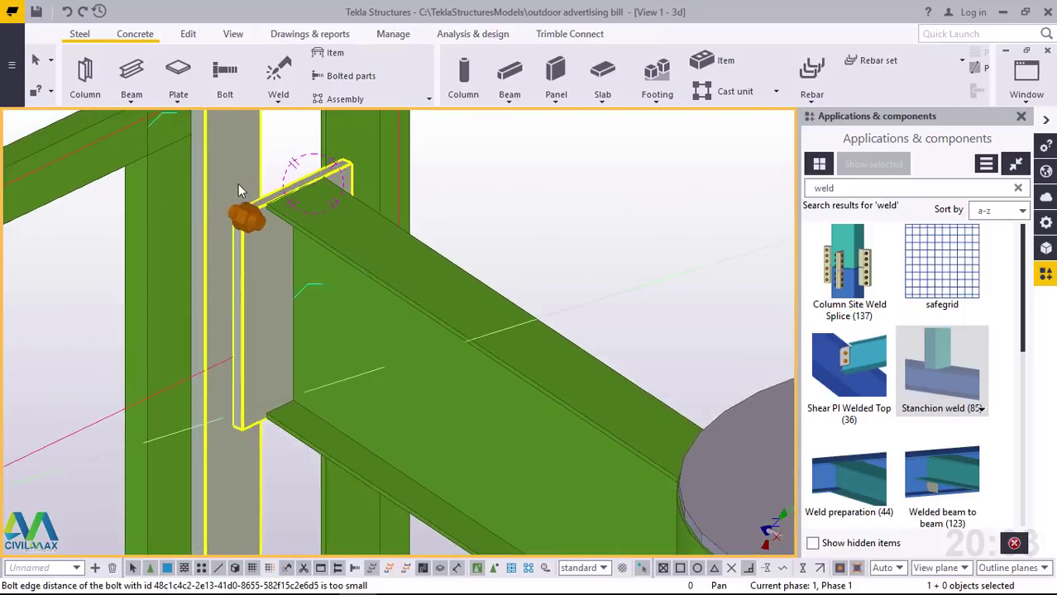
pyautogui.scroll(4, 251, 209)
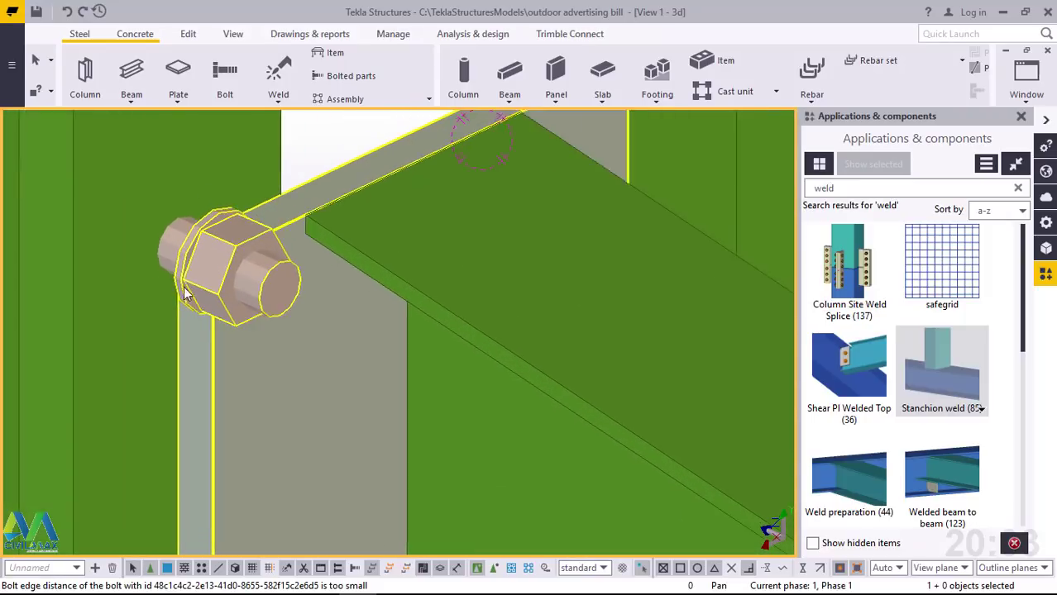
pyautogui.scroll(2, 222, 273)
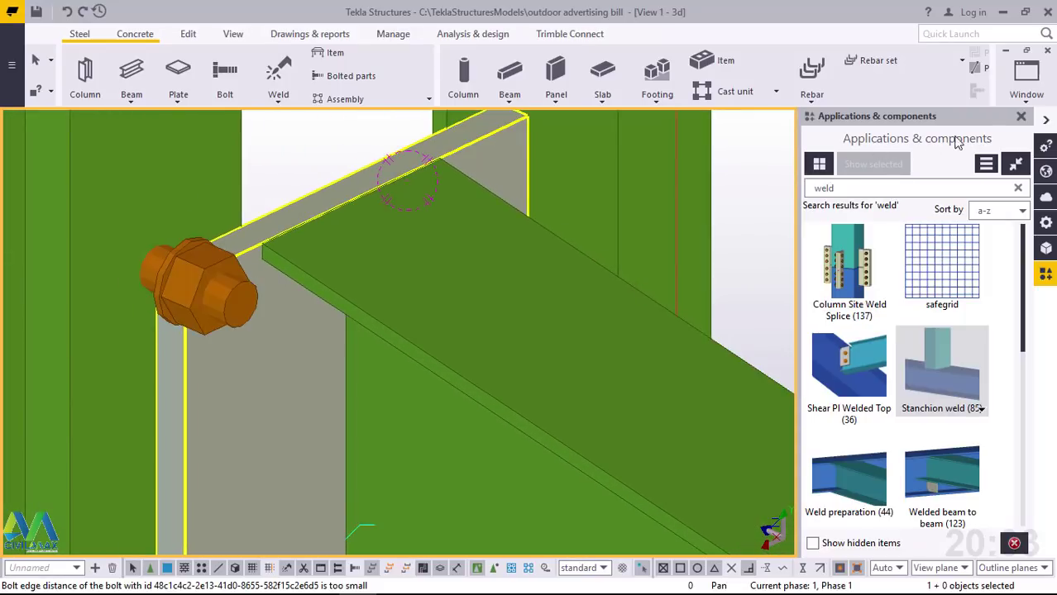
# Close the components catalog, then set the new bolt's size to 16 mm and include the washer under its head
pyautogui.click(1020, 116)
pyautogui.scroll(3, 329, 278)
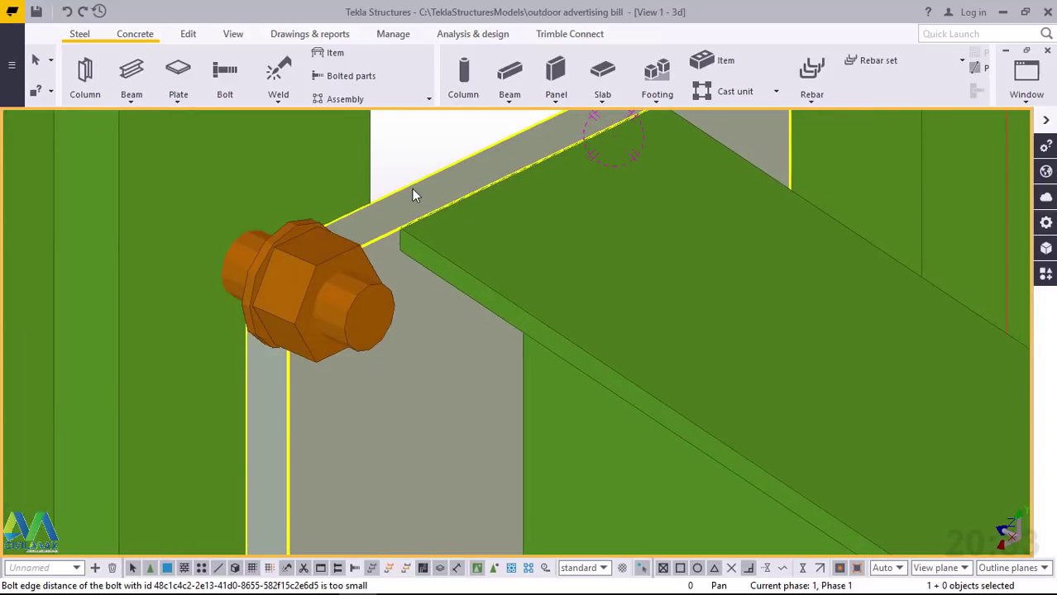
pyautogui.doubleClick(299, 264)
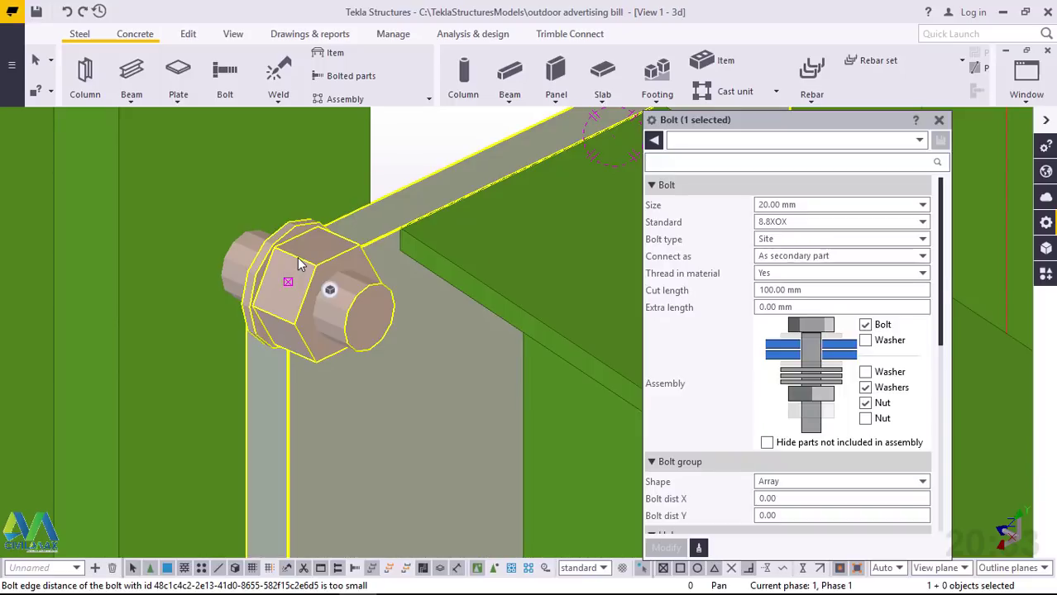
pyautogui.click(868, 345)
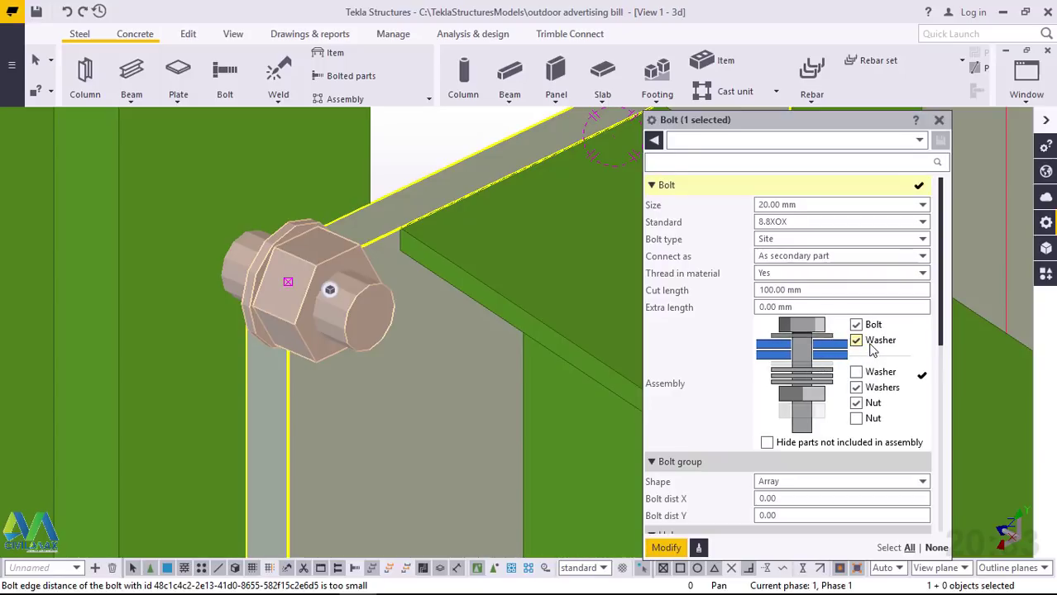
pyautogui.click(860, 209)
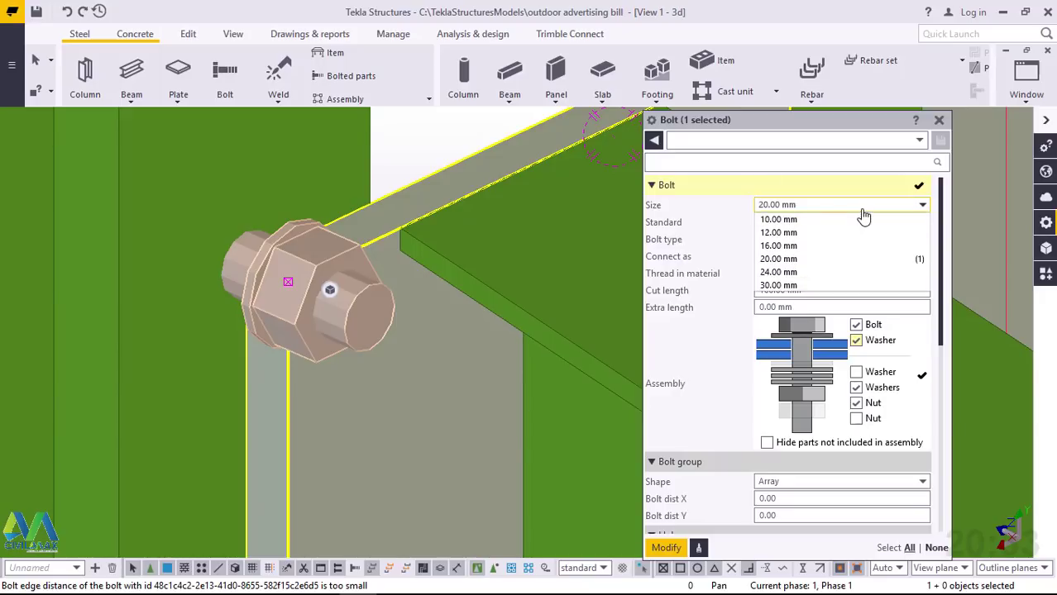
pyautogui.click(782, 247)
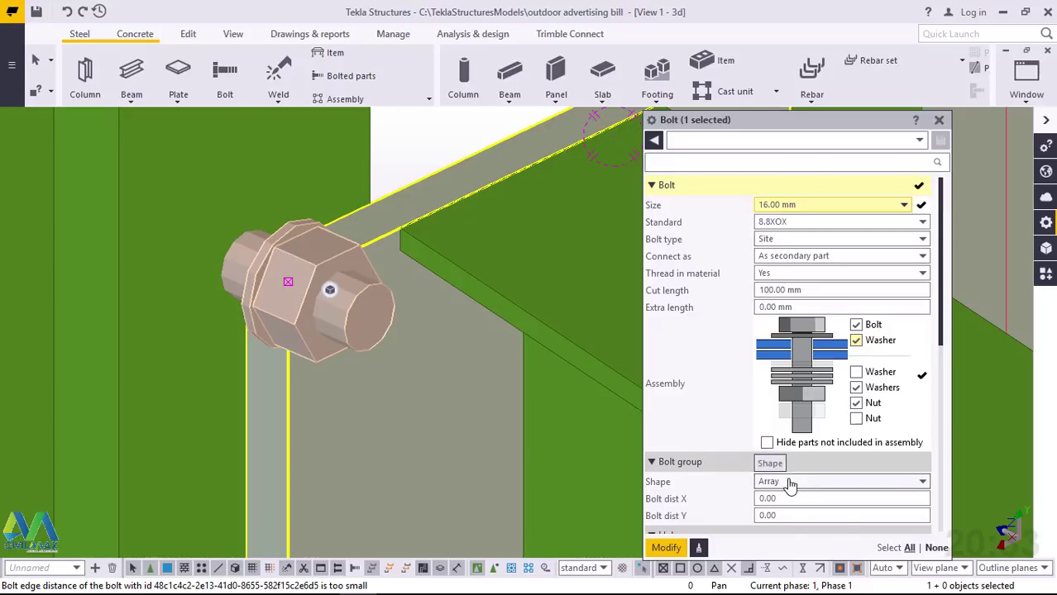
pyautogui.scroll(-1, 789, 484)
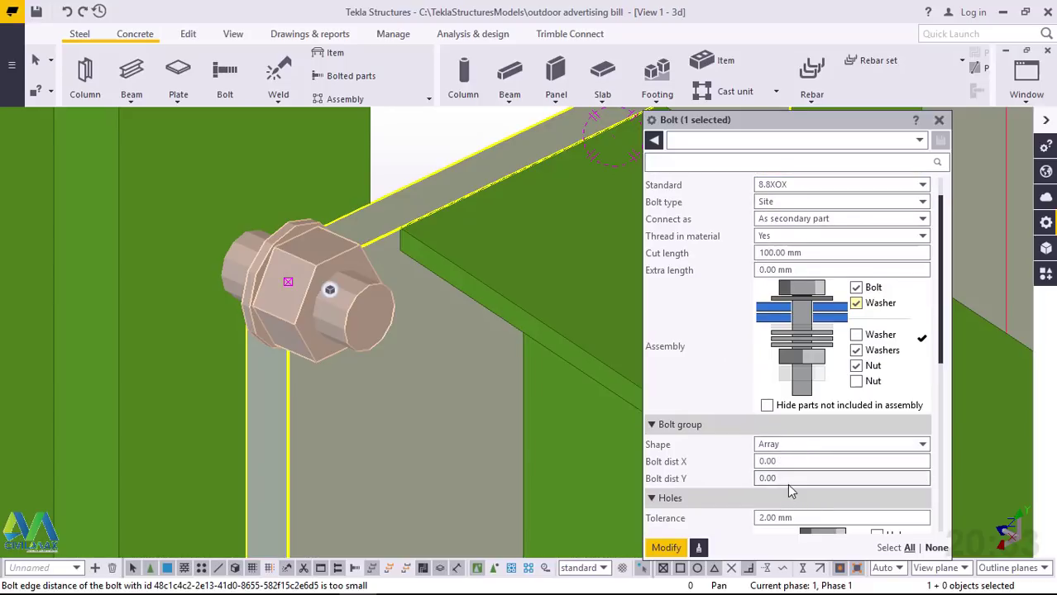
pyautogui.scroll(-5, 381, 344)
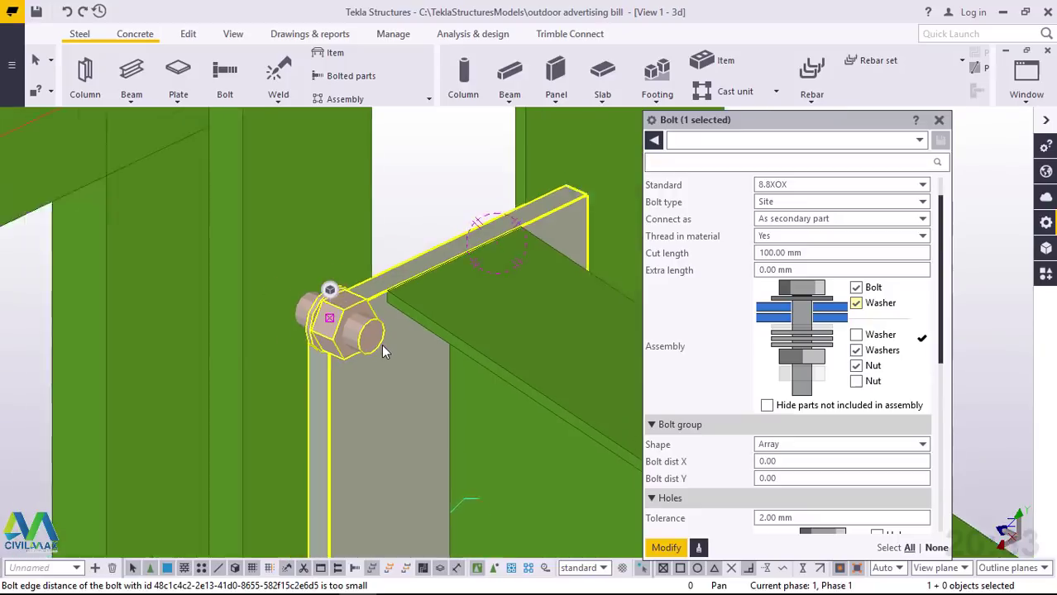
pyautogui.scroll(-4, 385, 343)
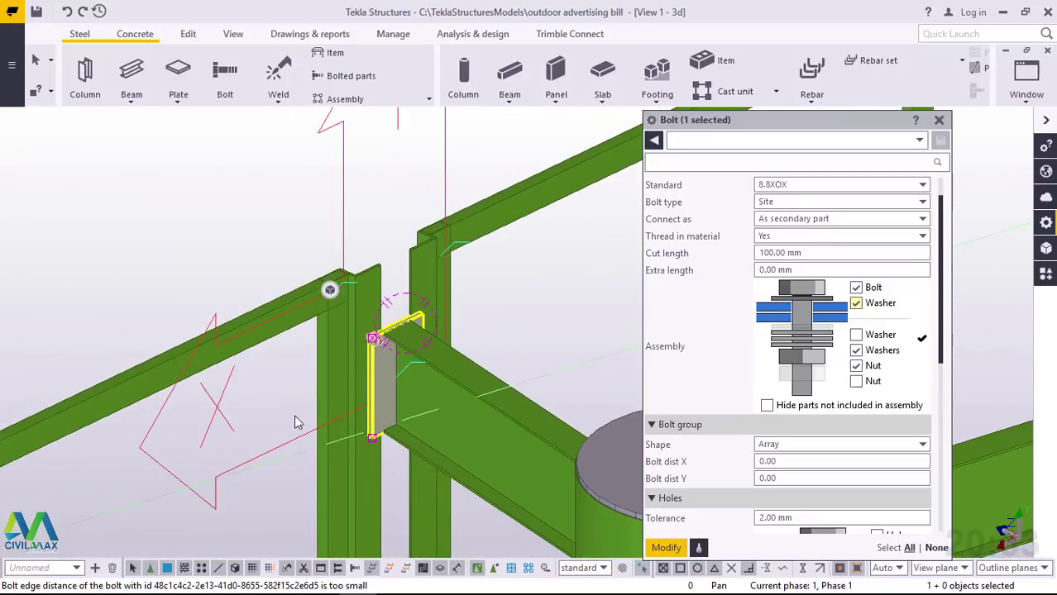
pyautogui.scroll(-3, 393, 371)
pyautogui.scroll(3, 393, 371)
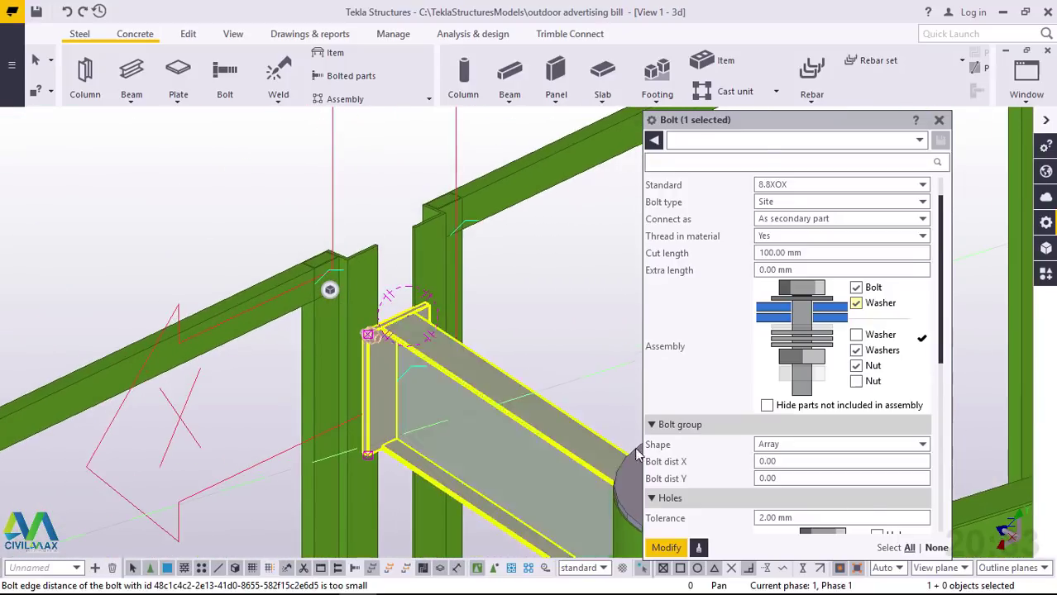
pyautogui.scroll(1, 777, 467)
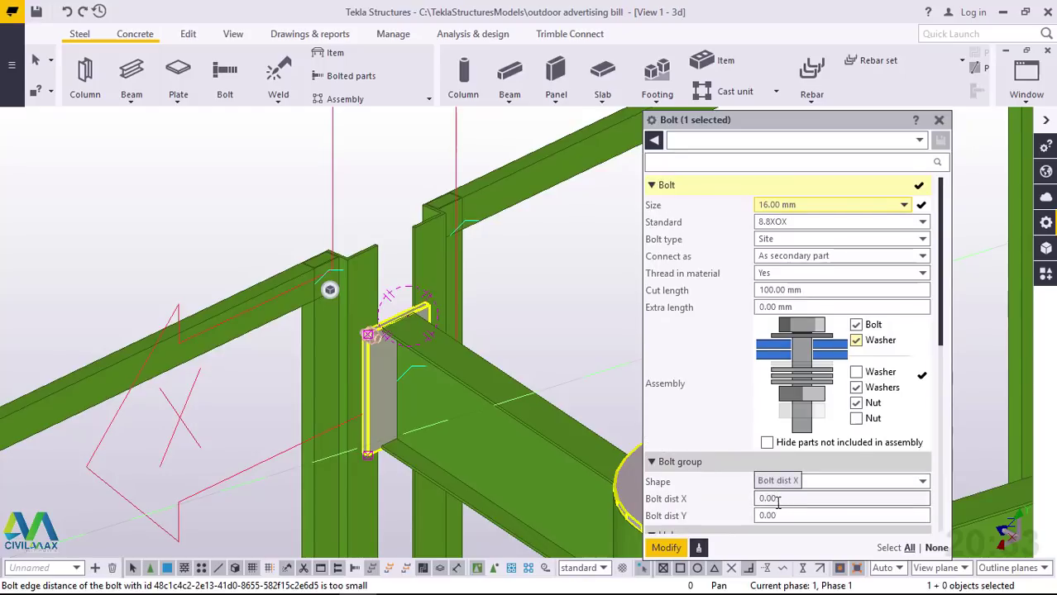
# Set the selected bolt group's Bolt dist X to 2 and apply the pending bolt properties
pyautogui.moveTo(777, 499); pyautogui.dragTo(754, 510)
pyautogui.write('2')
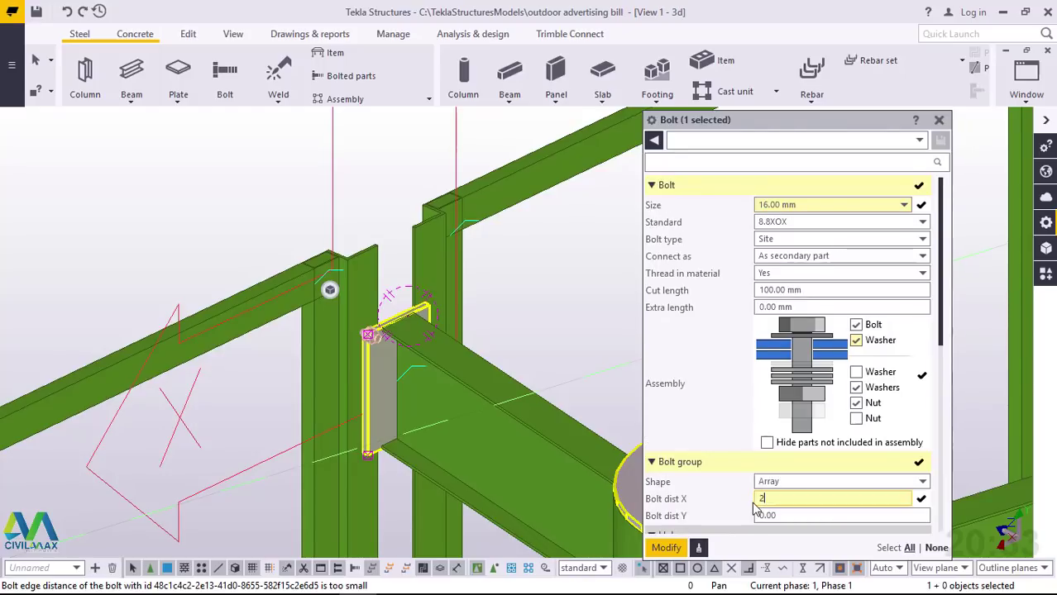
pyautogui.click(667, 549)
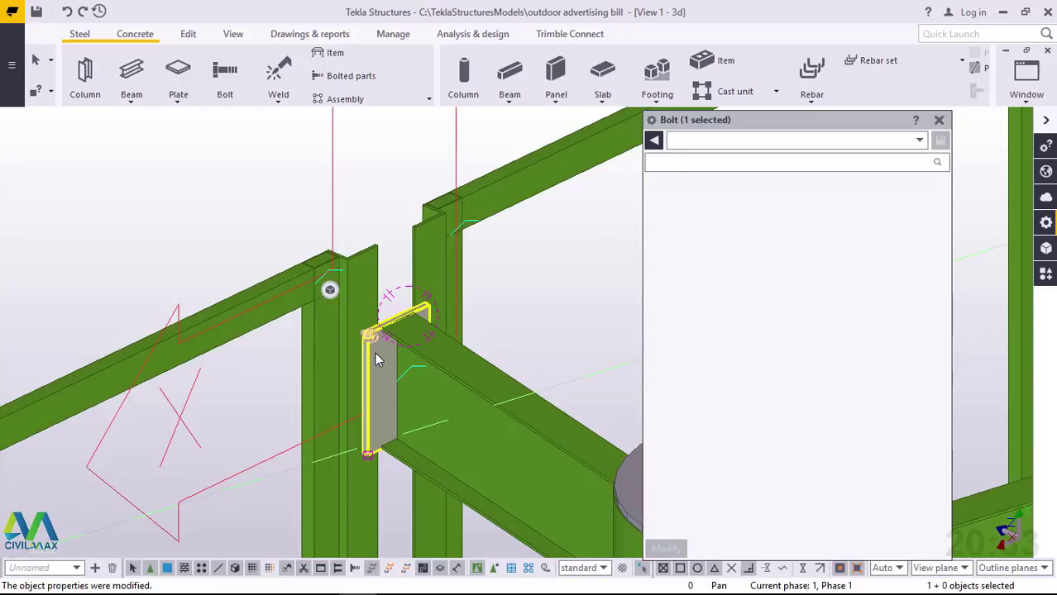
# Set the bolt group's Bolt dist X to 100 and apply it to the end plate bolts
pyautogui.scroll(3, 379, 328)
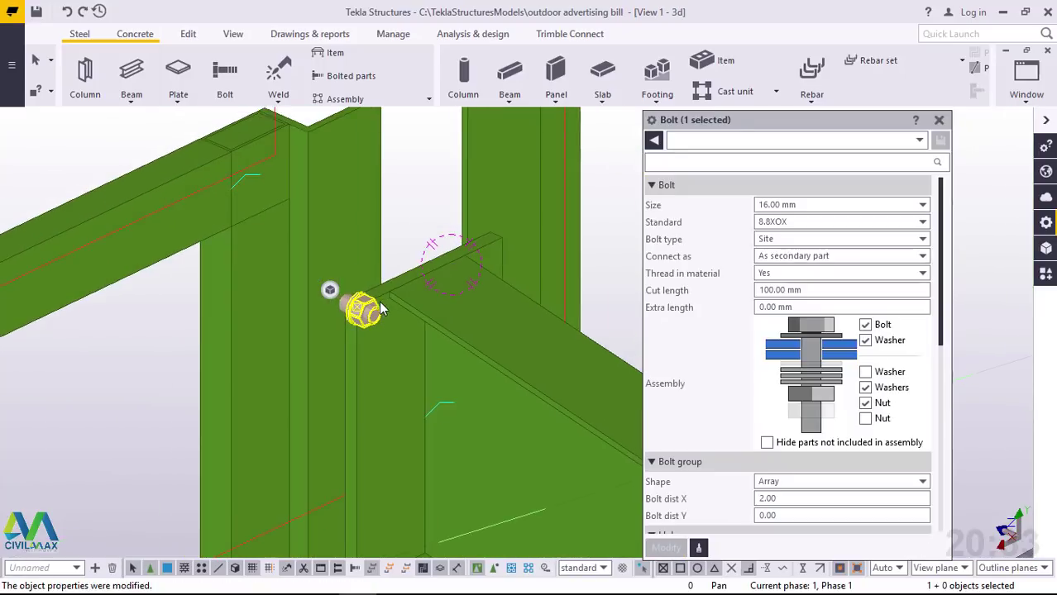
pyautogui.scroll(2, 375, 315)
pyautogui.scroll(-1, 374, 316)
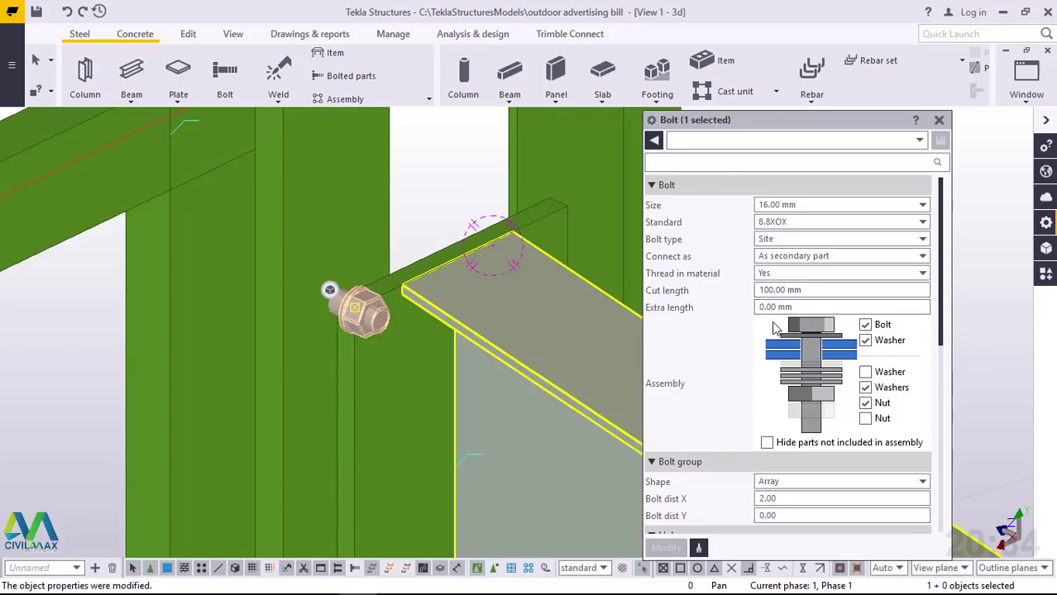
pyautogui.scroll(-3, 781, 514)
pyautogui.doubleClick(765, 424)
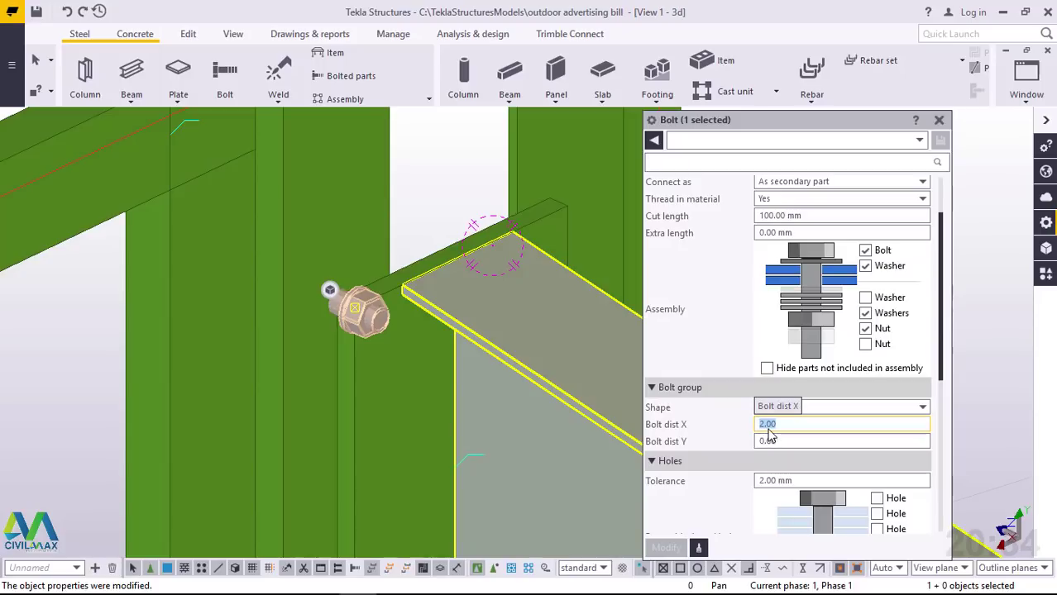
pyautogui.write('100')
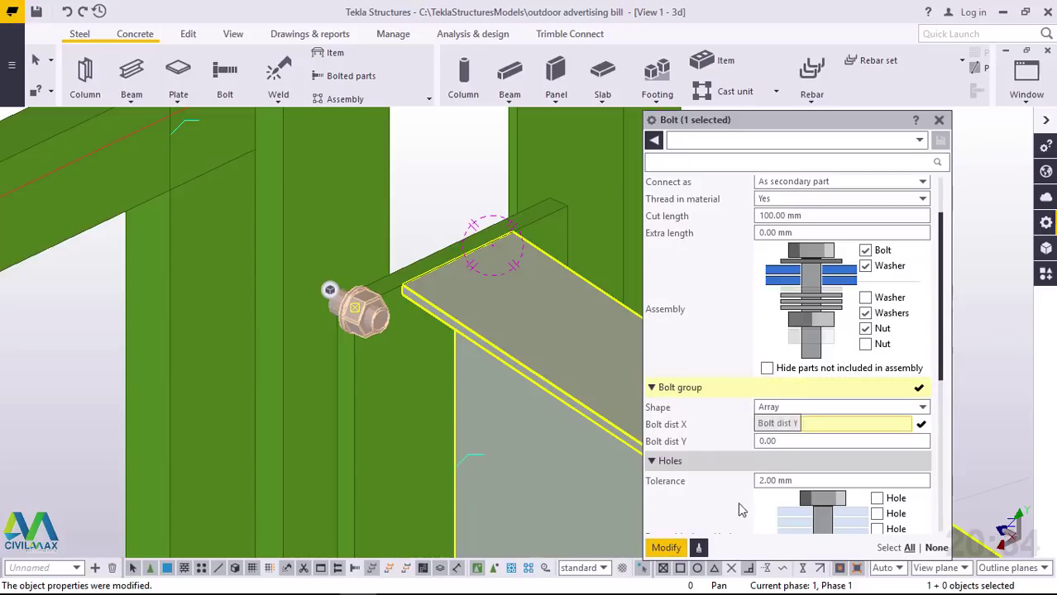
pyautogui.click(665, 548)
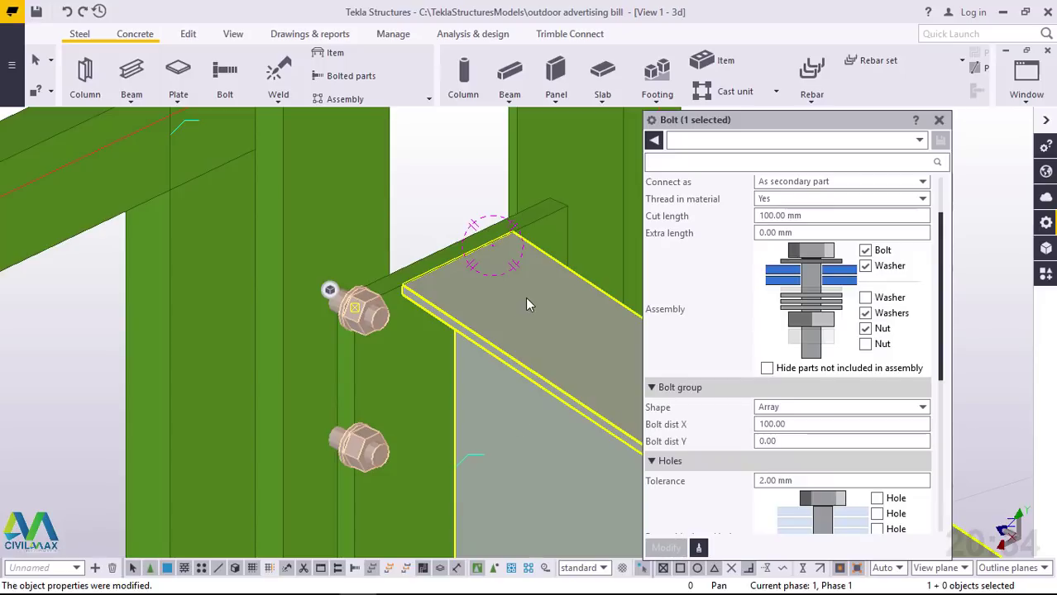
# Extend the bolt array's X spacing to 3*100 and apply it to the end plate connection
pyautogui.scroll(-2, 557, 282)
pyautogui.scroll(-1, 557, 282)
pyautogui.click(761, 424)
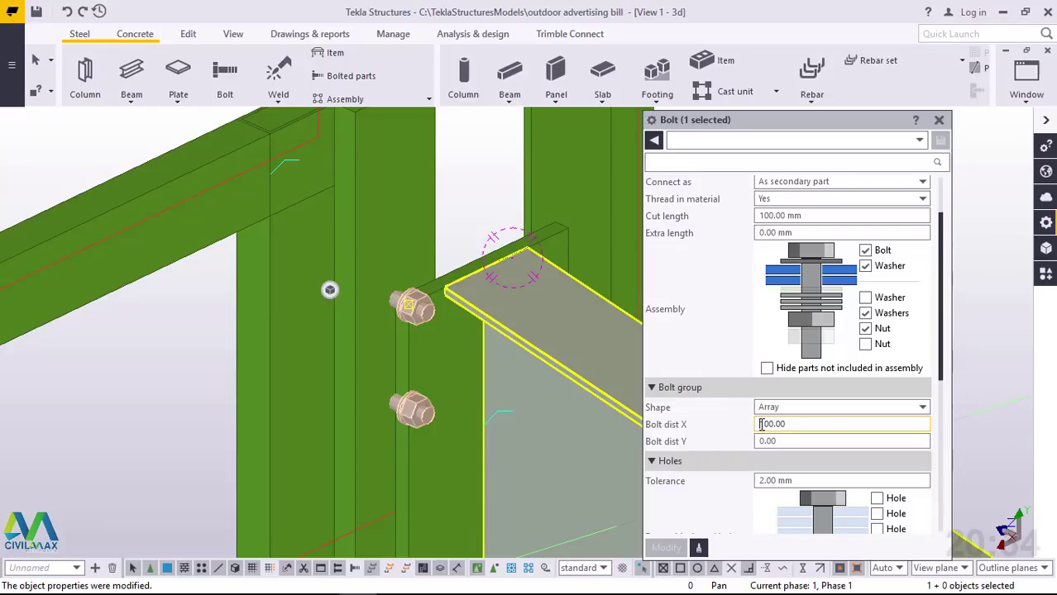
pyautogui.write('3*')
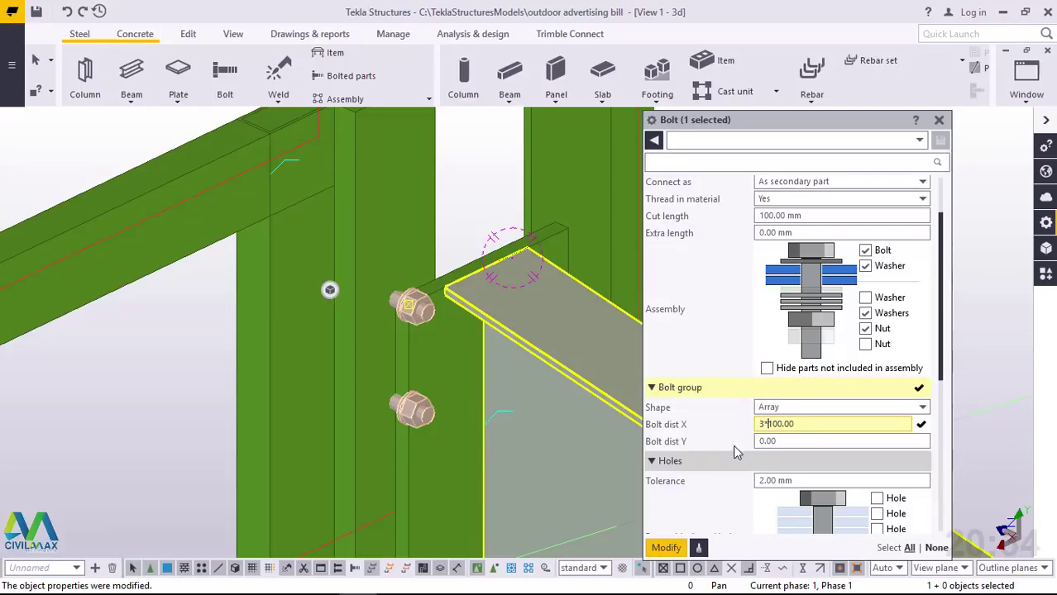
pyautogui.click(666, 547)
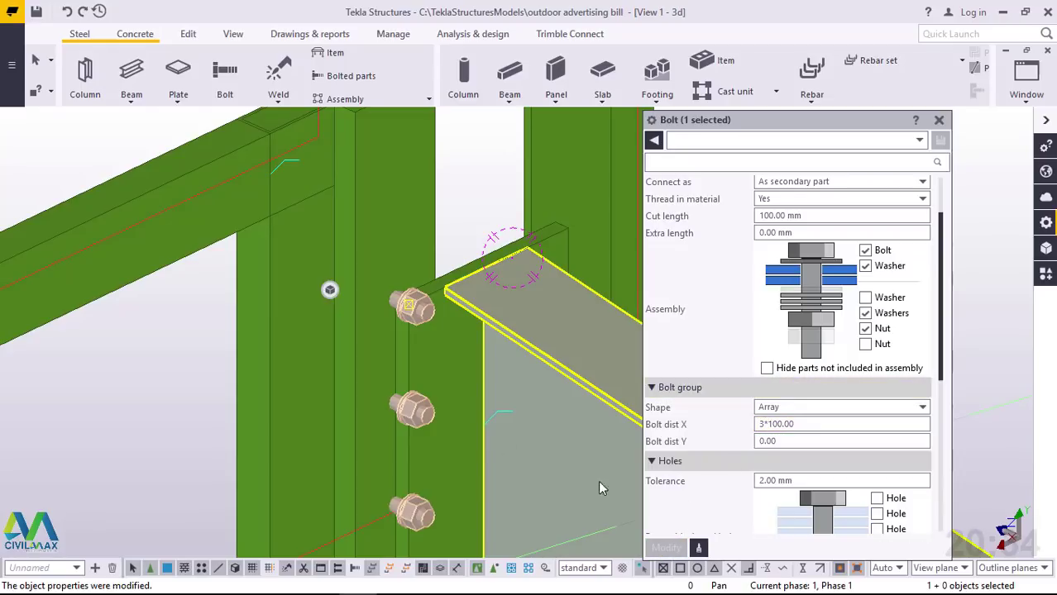
# Change the bolt array's X spacing to 3*75 and apply it
pyautogui.scroll(-2, 416, 407)
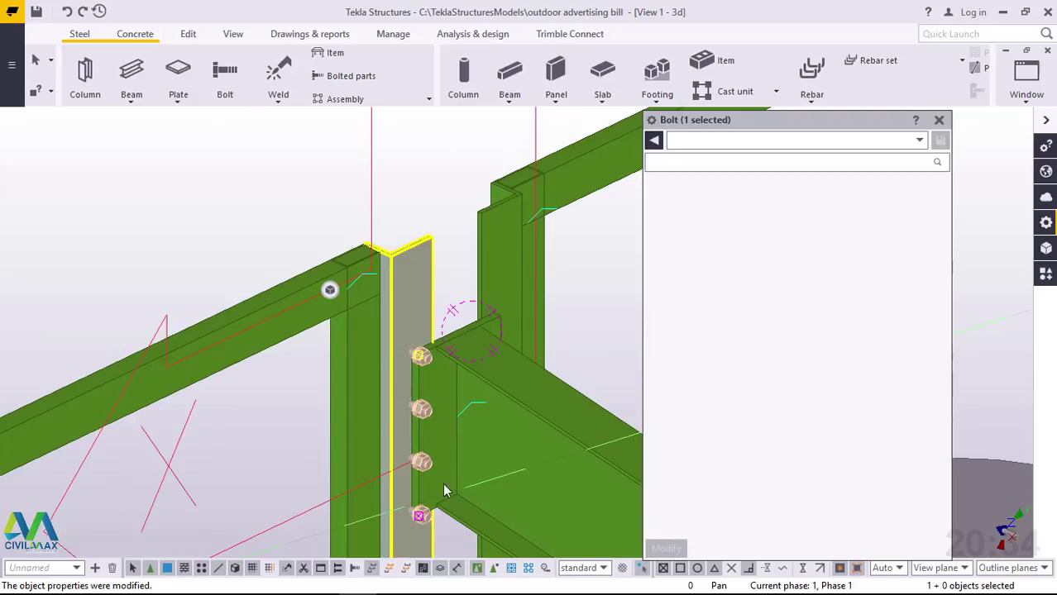
pyautogui.scroll(3, 429, 502)
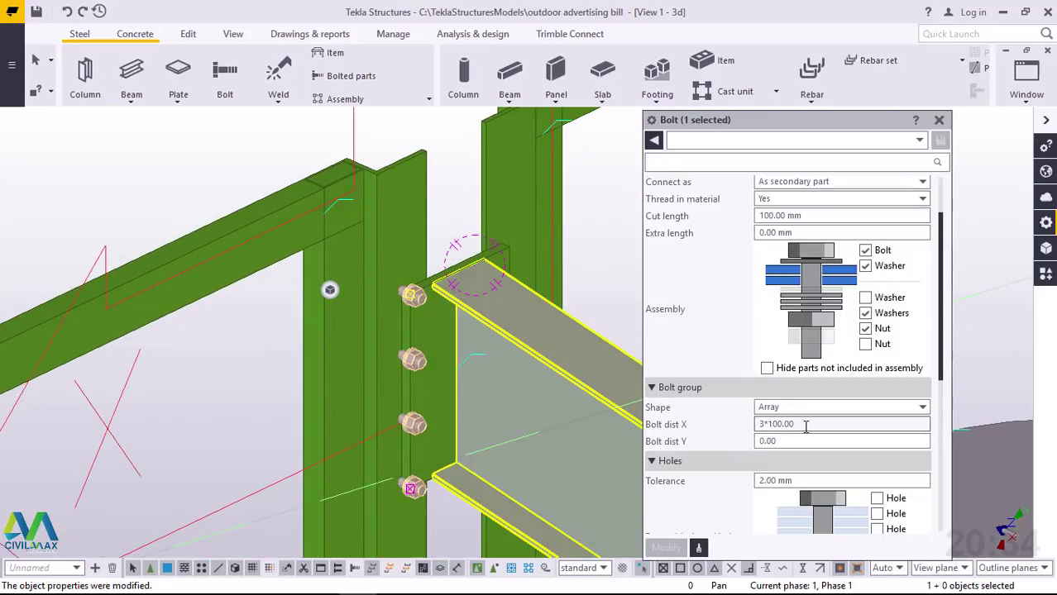
pyautogui.moveTo(805, 425); pyautogui.dragTo(781, 425)
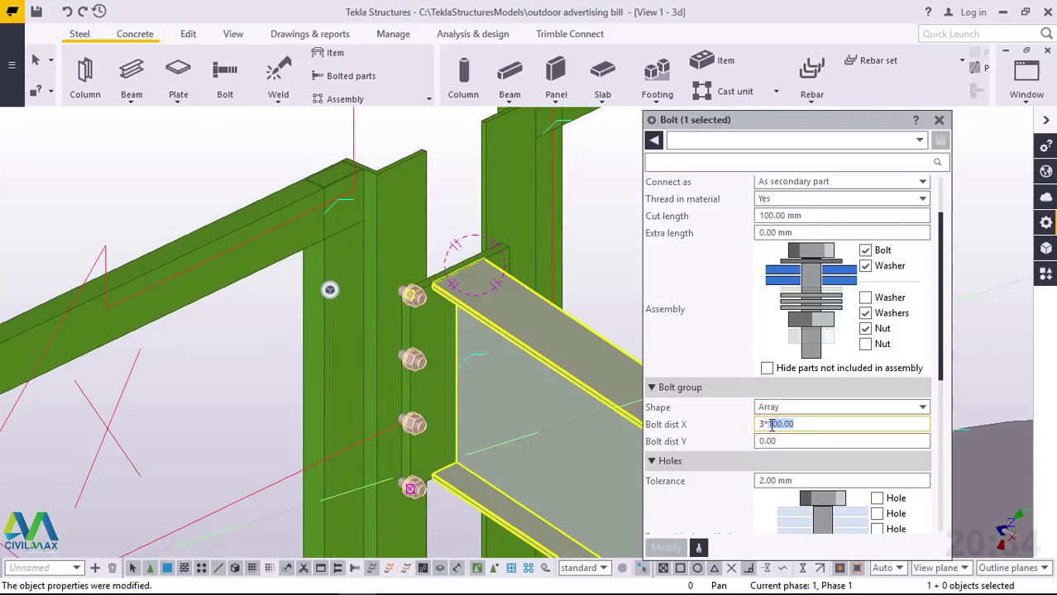
pyautogui.write('75')
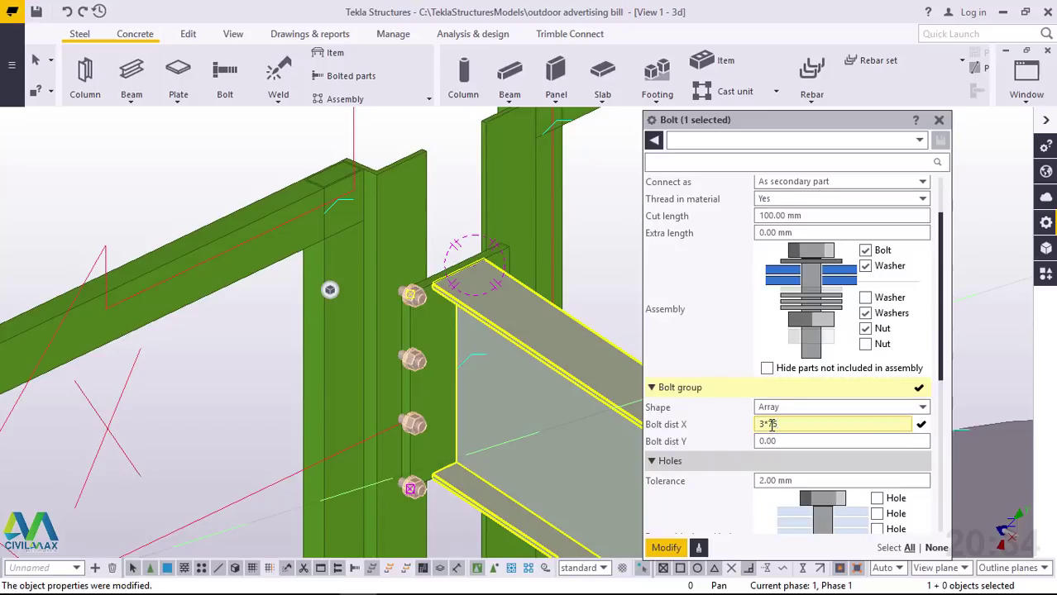
pyautogui.click(666, 548)
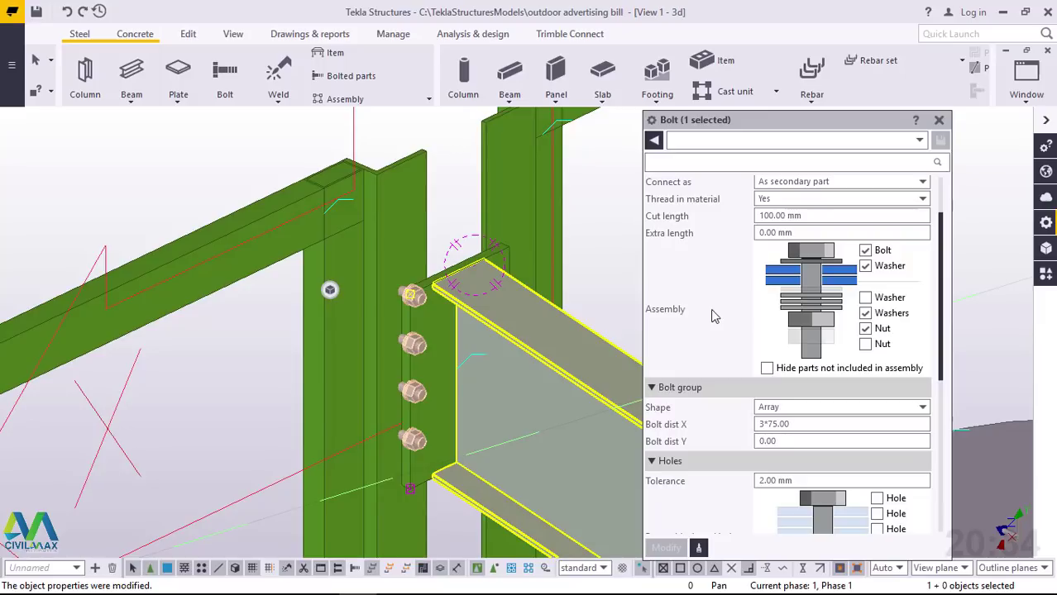
# Set the bolt group's start Dx offset to 30 mm and apply it
pyautogui.scroll(-2, 769, 354)
pyautogui.scroll(-2, 771, 354)
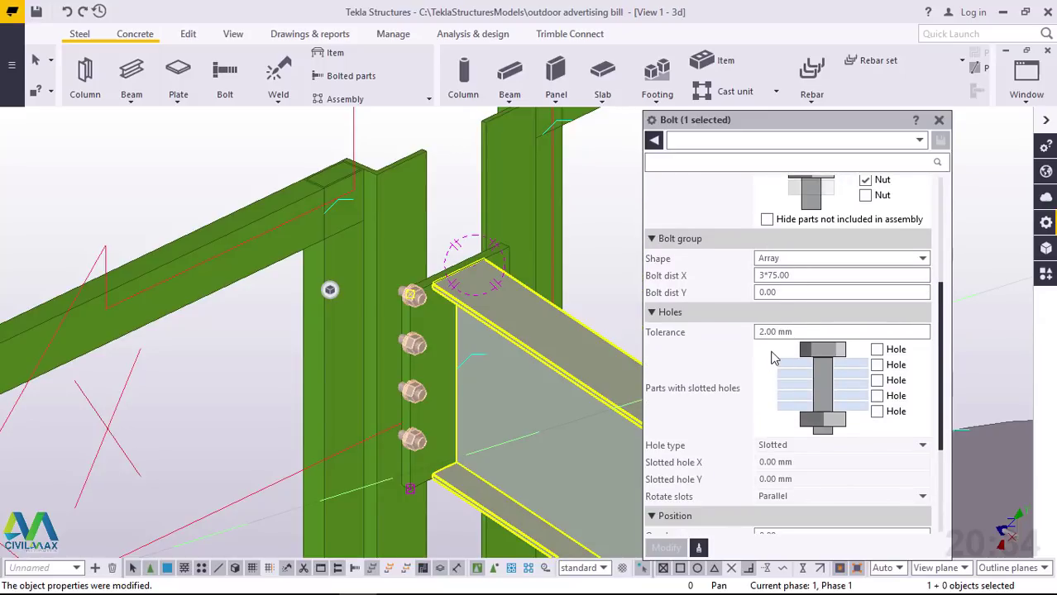
pyautogui.scroll(-3, 776, 357)
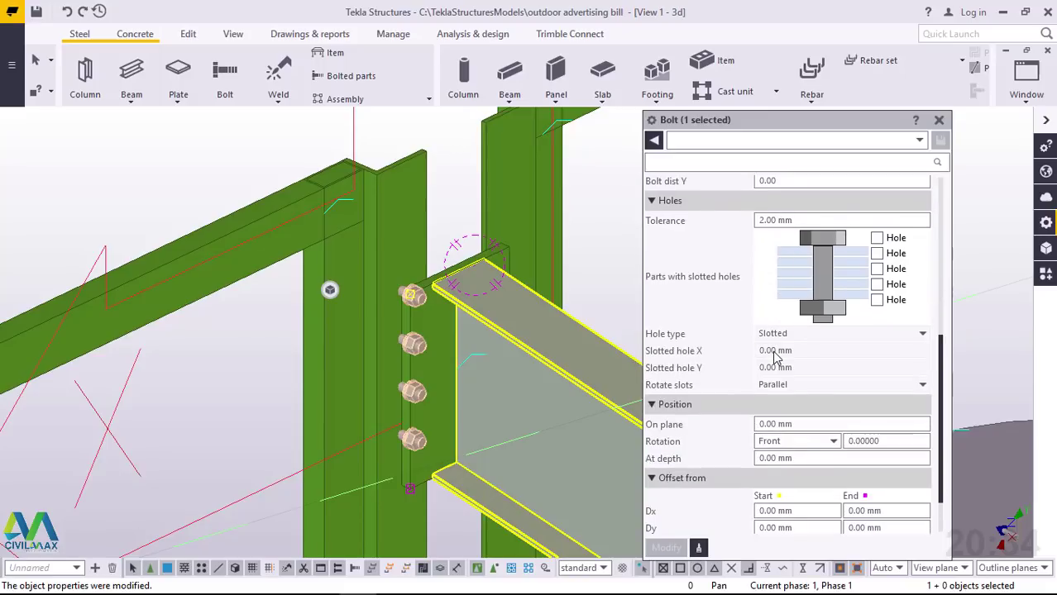
pyautogui.scroll(-2, 778, 356)
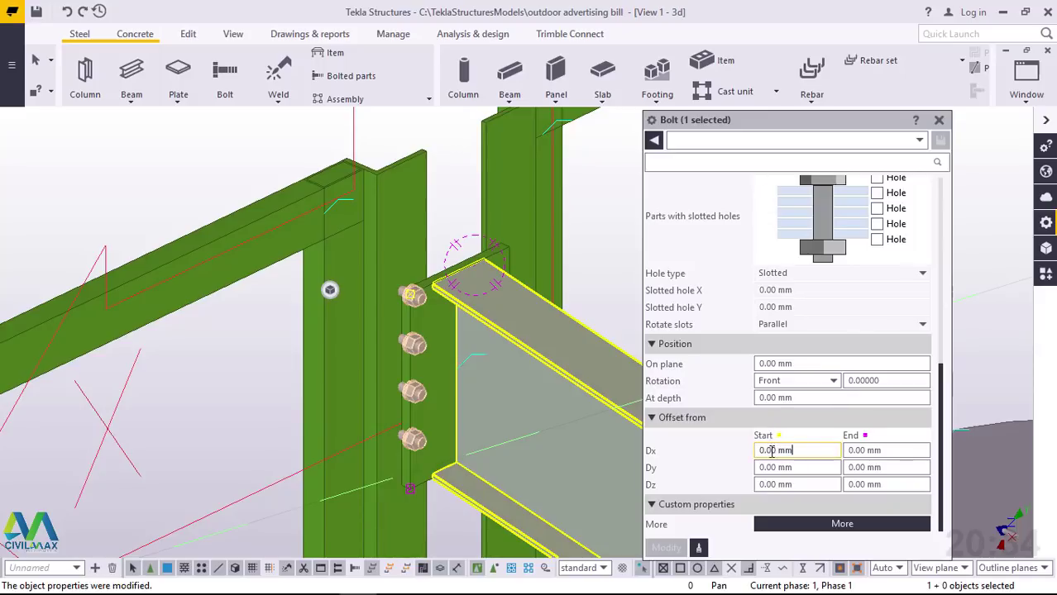
pyautogui.moveTo(798, 451); pyautogui.dragTo(754, 457)
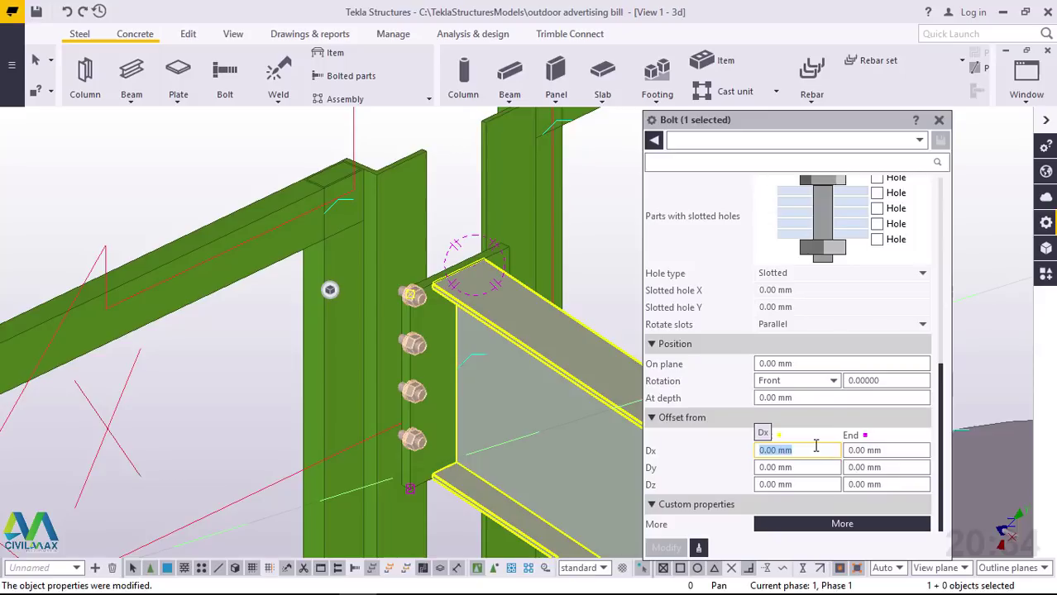
pyautogui.write('30')
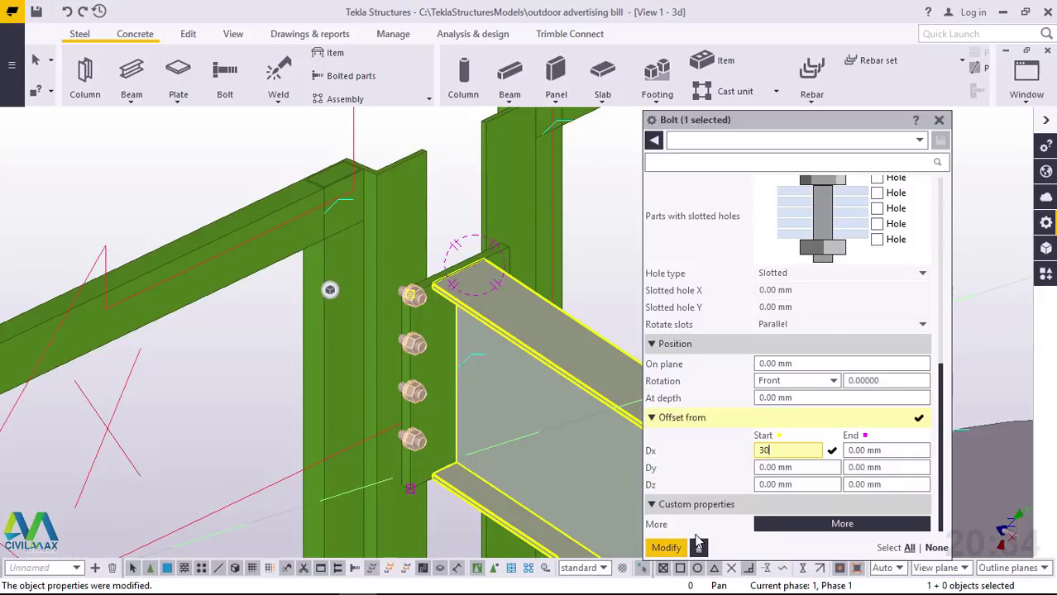
pyautogui.click(666, 548)
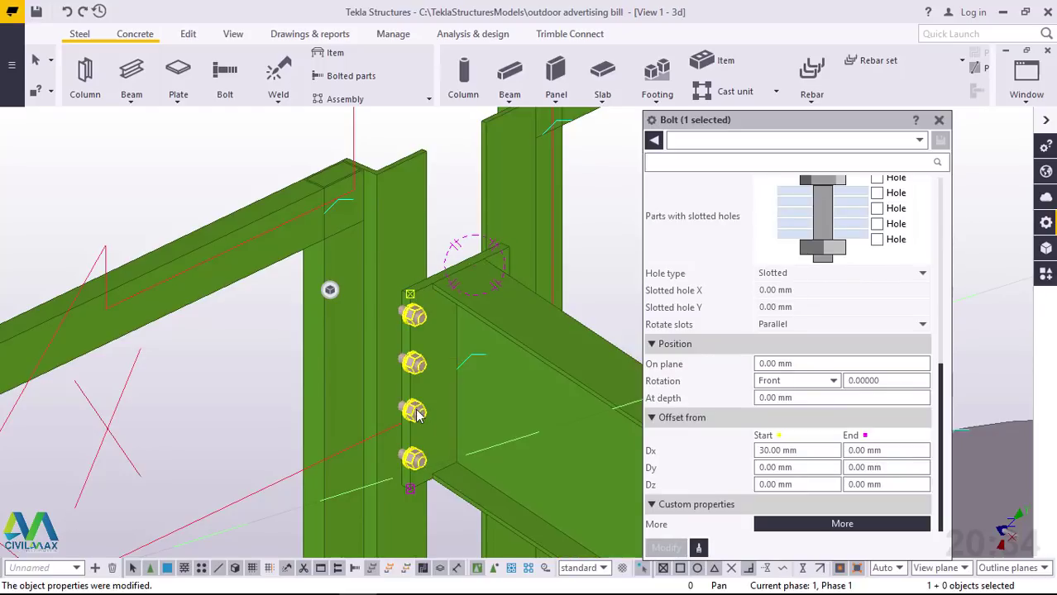
# Try start Dx offsets of 20 mm and 50 mm for the bolt group on the end plate
pyautogui.scroll(4, 414, 459)
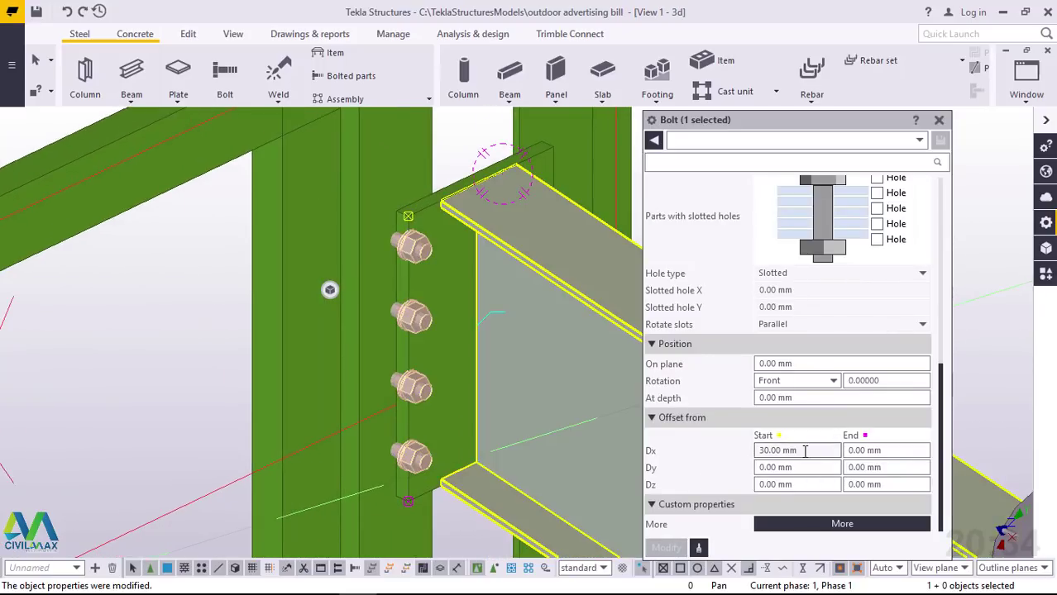
pyautogui.tripleClick(757, 452)
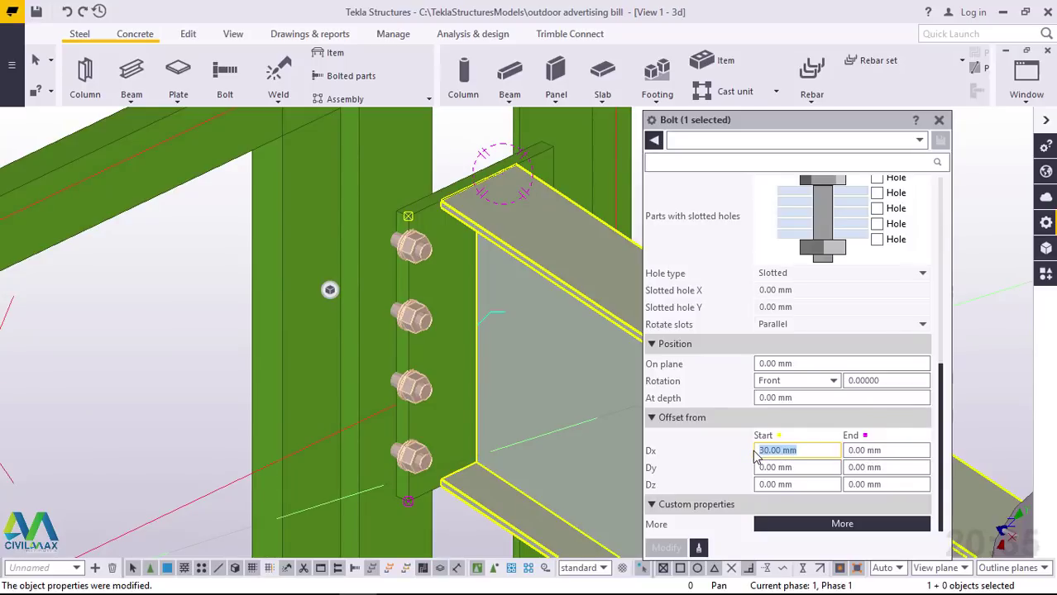
pyautogui.write('2')
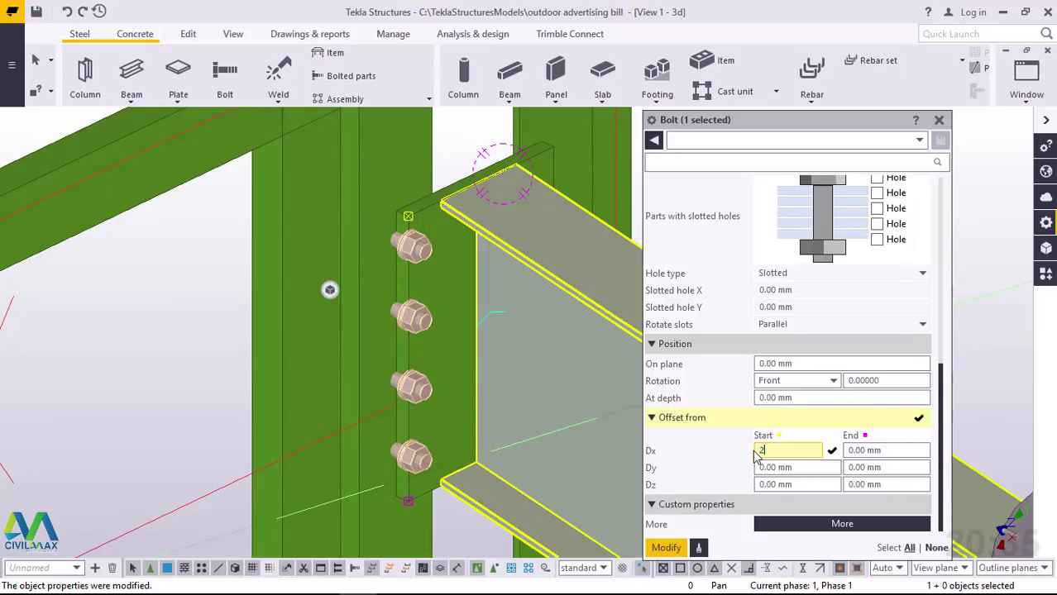
pyautogui.write('0')
pyautogui.click(665, 548)
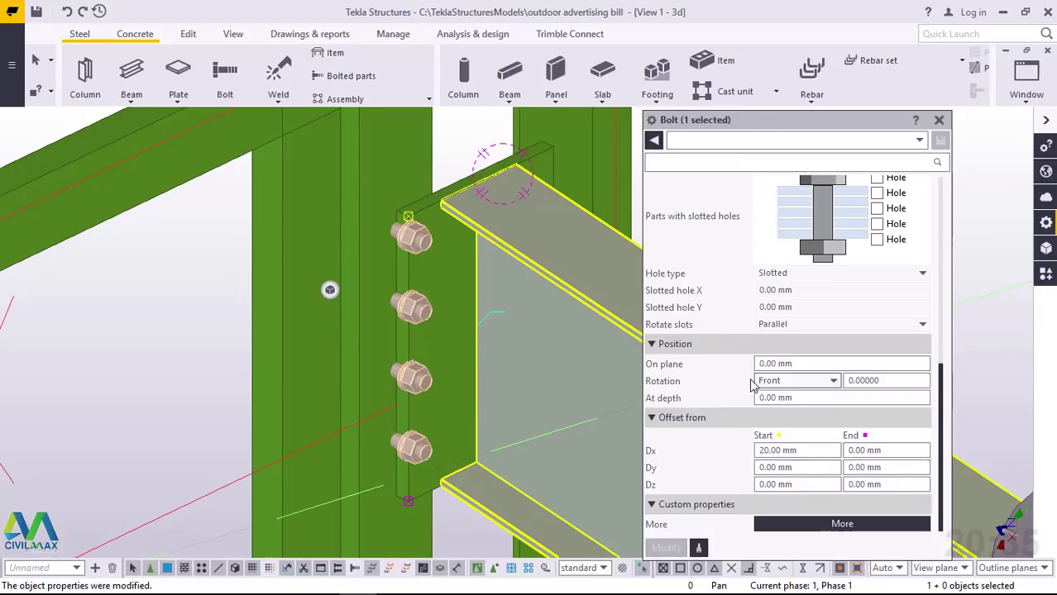
pyautogui.moveTo(800, 451); pyautogui.dragTo(756, 457)
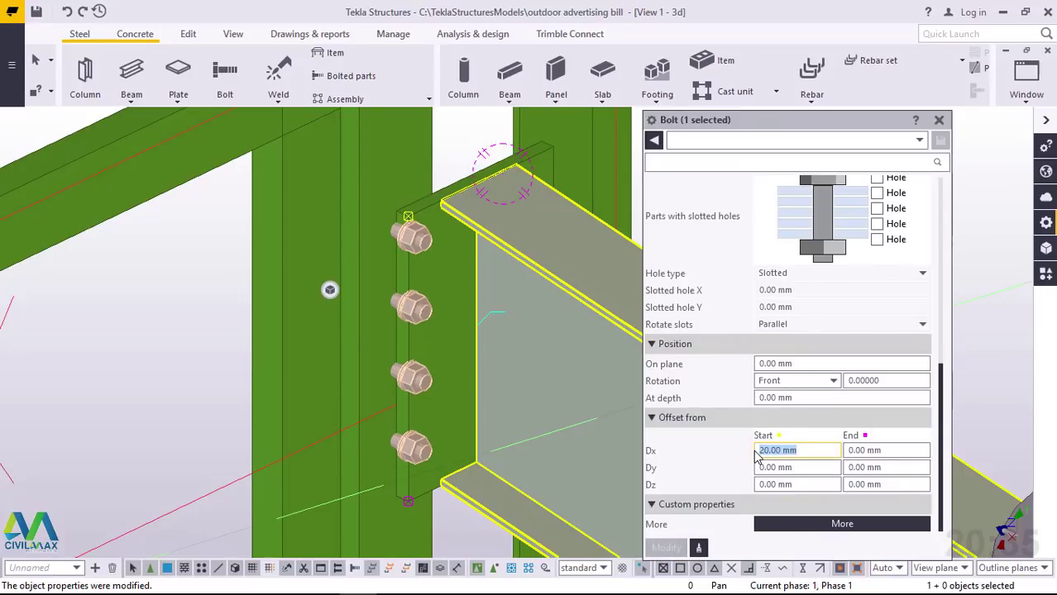
pyautogui.write('50')
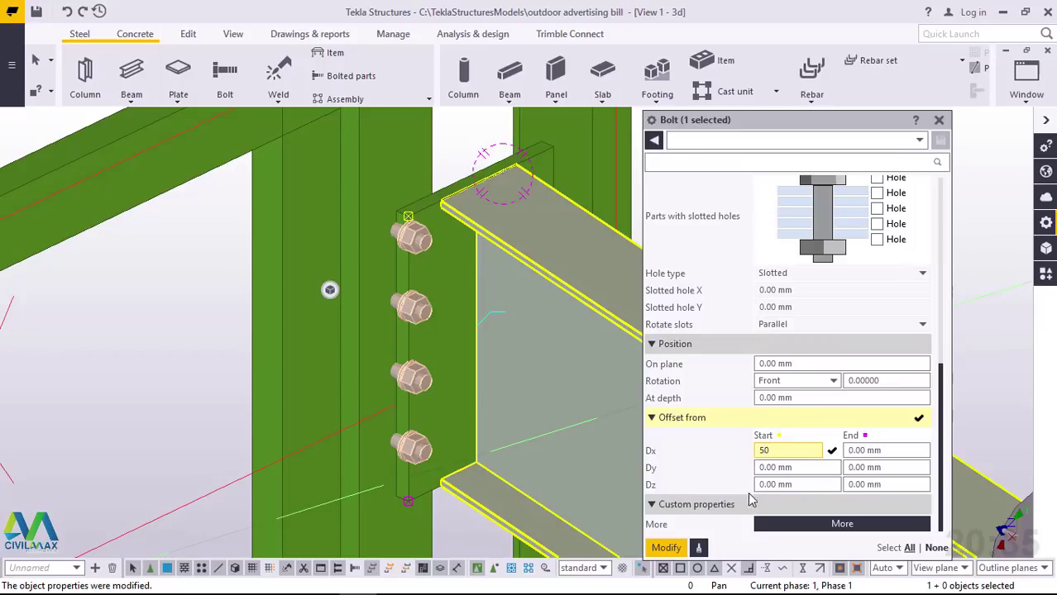
pyautogui.click(670, 548)
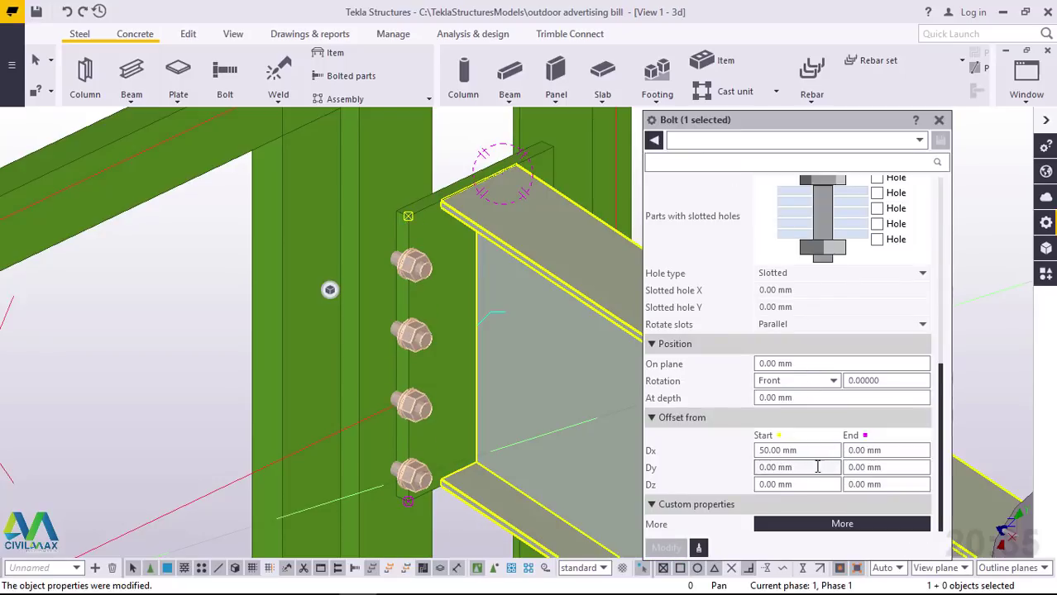
# Set the bolt group's start Dx offset to 40 mm and apply it
pyautogui.moveTo(803, 452); pyautogui.dragTo(748, 454)
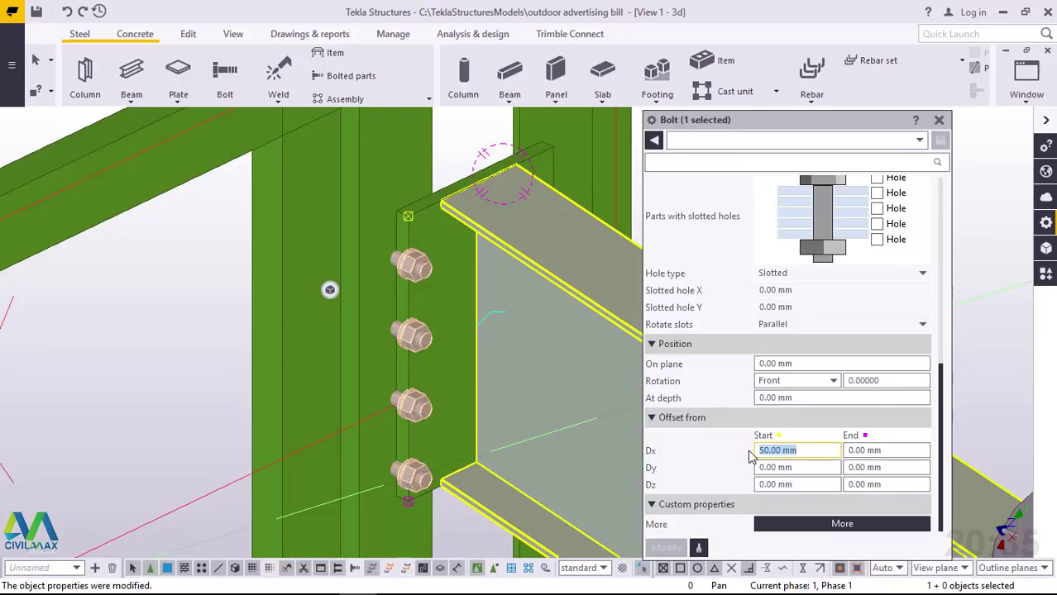
pyautogui.write('40')
pyautogui.click(665, 547)
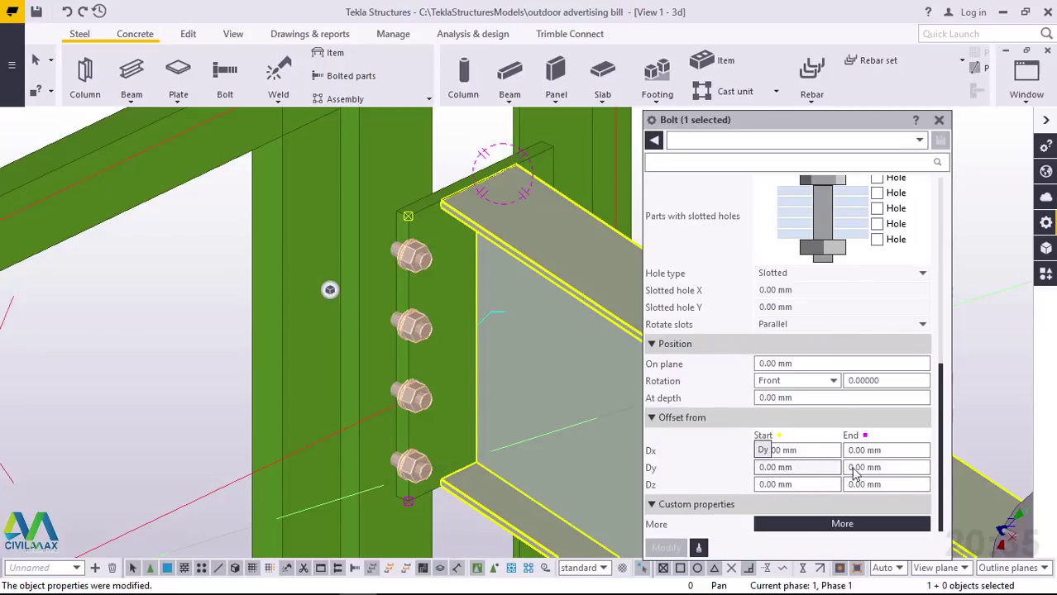
pyautogui.moveTo(812, 470); pyautogui.dragTo(756, 478)
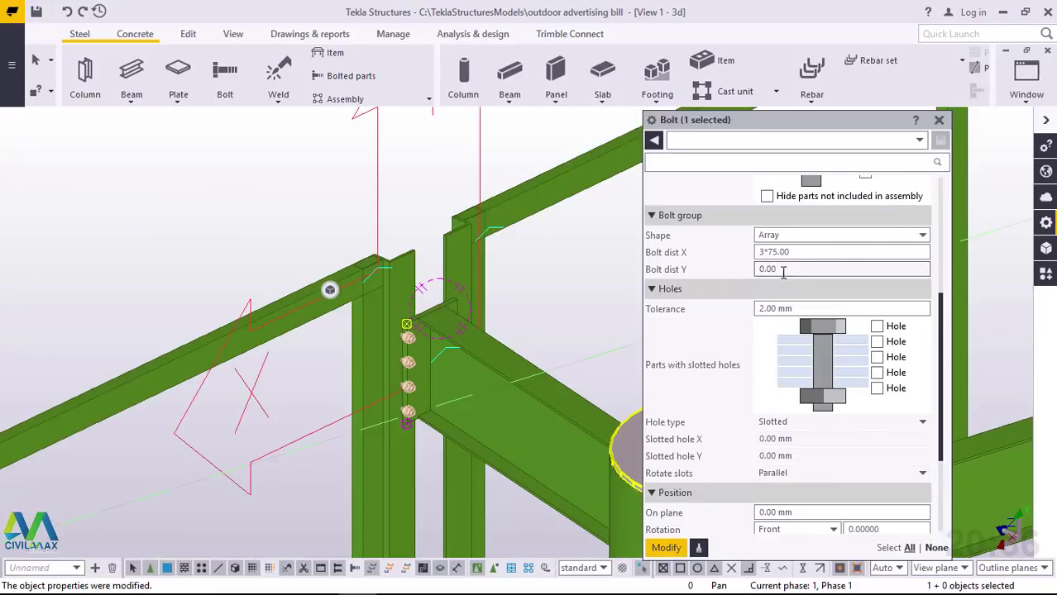
# Try shifting the bolt group sideways with a different On plane position value
pyautogui.scroll(-3, 782, 273)
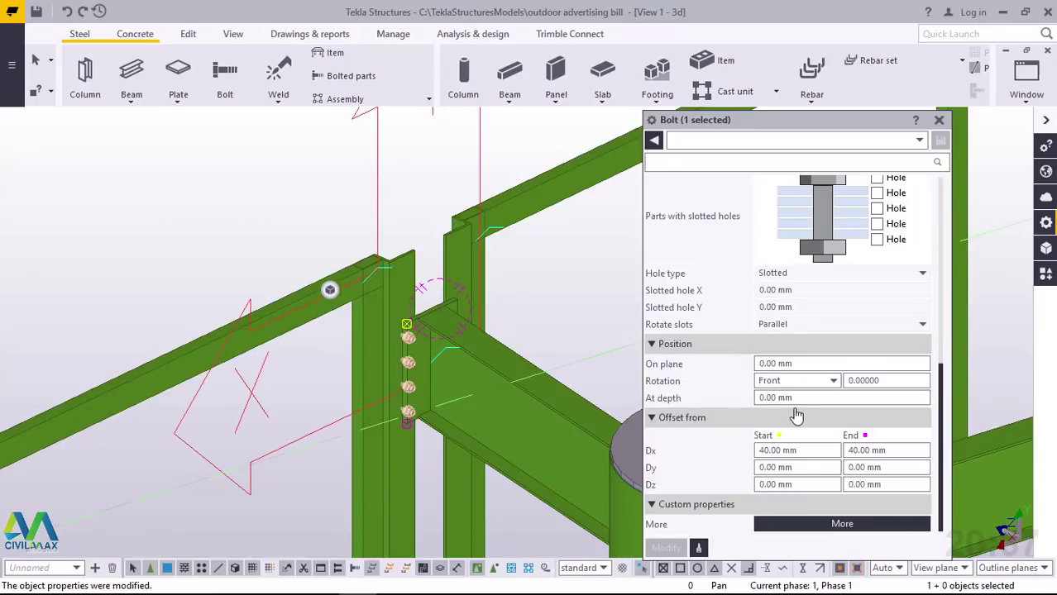
pyautogui.click(808, 364)
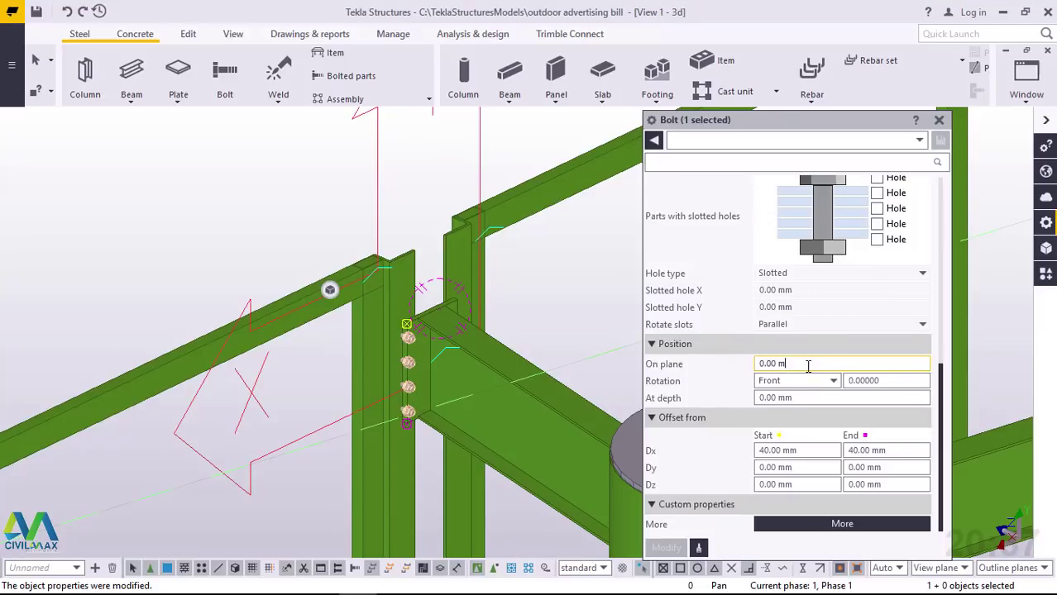
pyautogui.press('BackSpace')
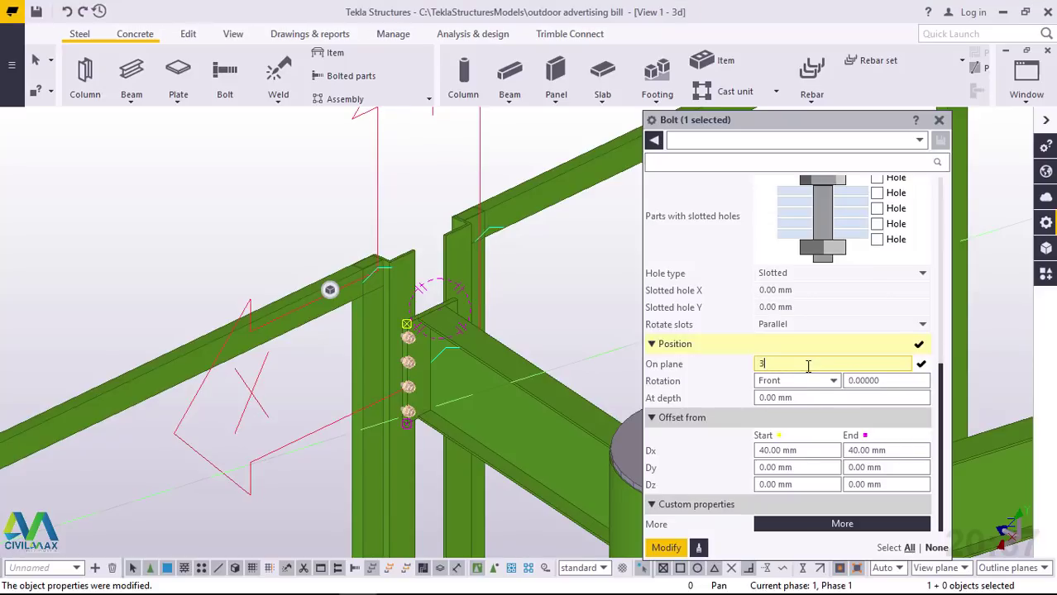
pyautogui.click(671, 549)
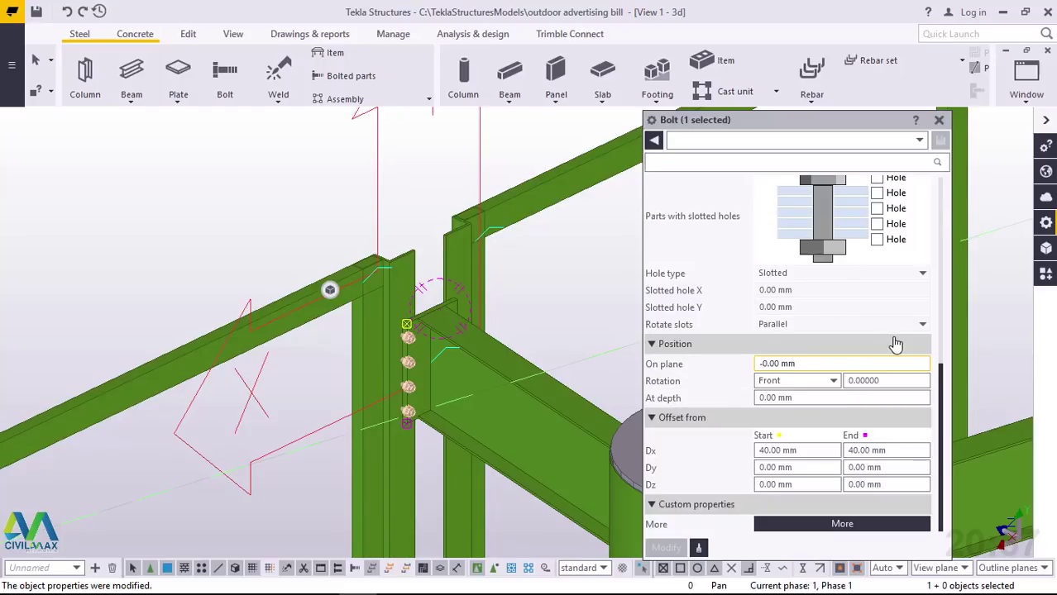
# Try an On plane position of -30 mm for the bolt group on the end plate
pyautogui.write('3')
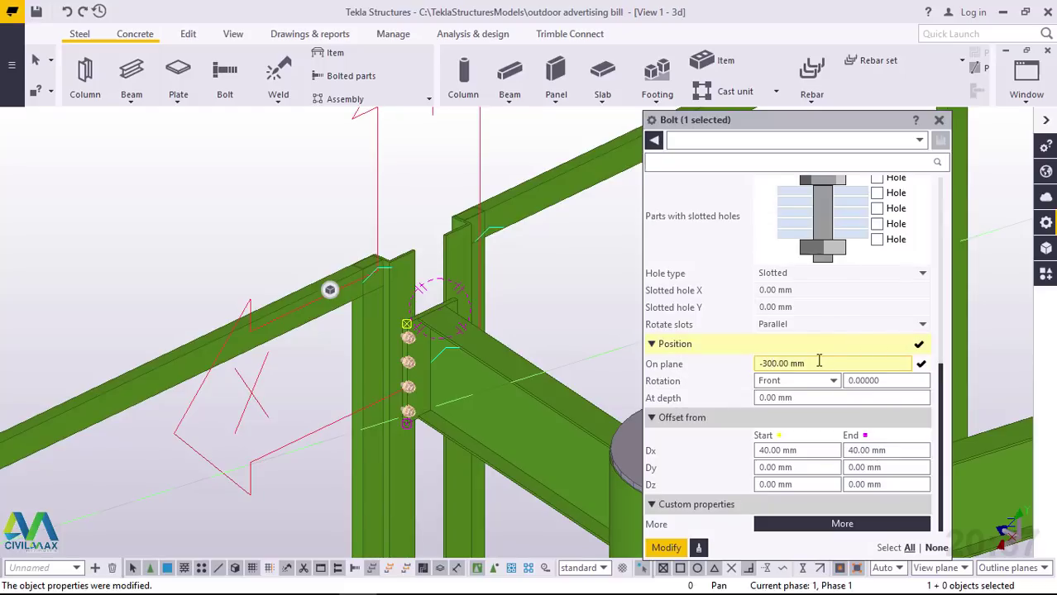
pyautogui.click(666, 548)
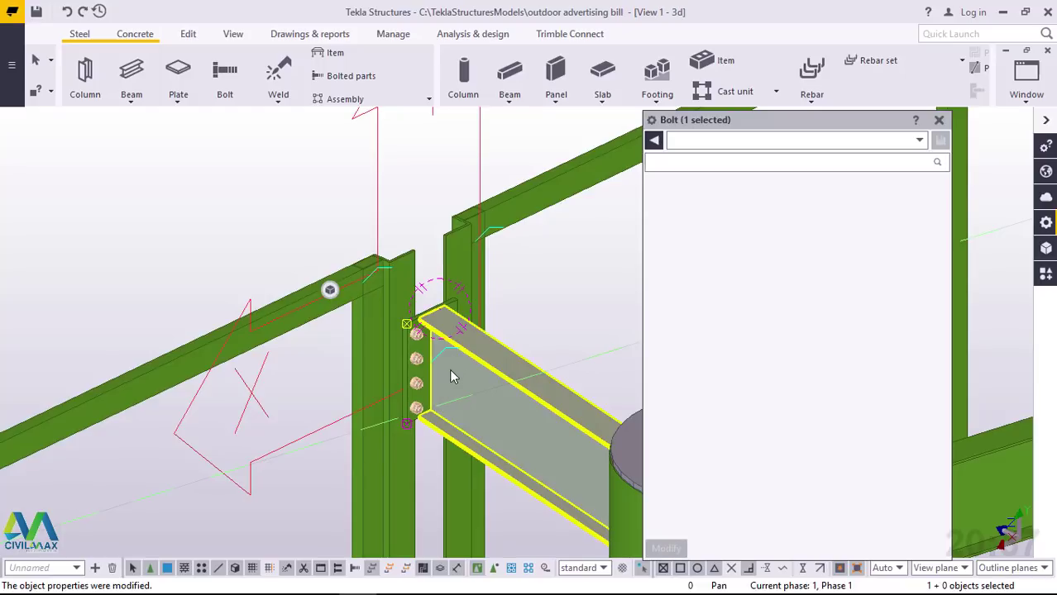
pyautogui.scroll(5, 457, 354)
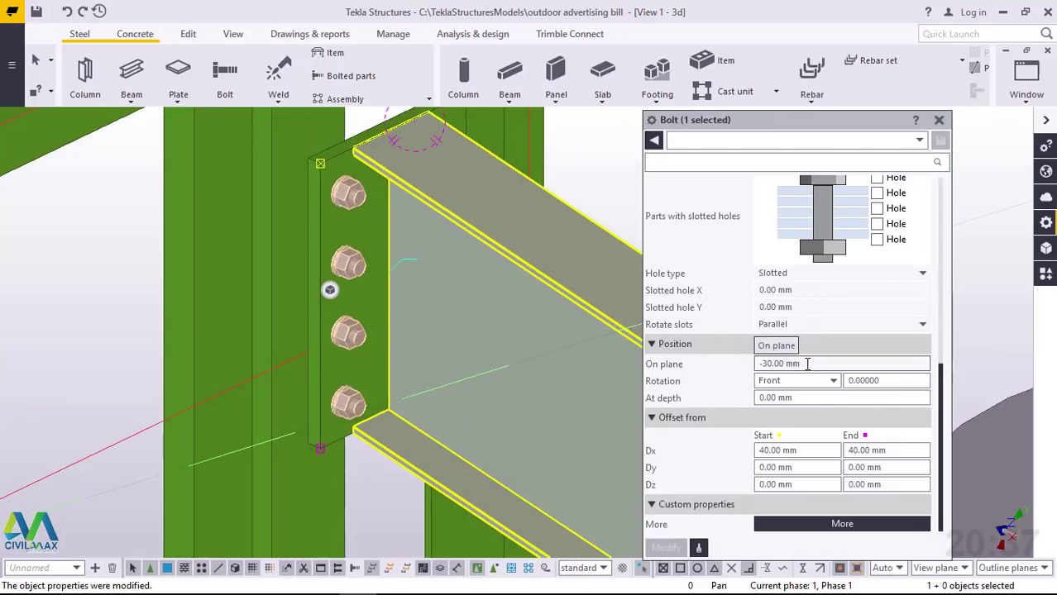
# Set the bolt group's On plane position to -35 mm, apply it and close the bolt properties
pyautogui.moveTo(807, 363); pyautogui.dragTo(768, 363)
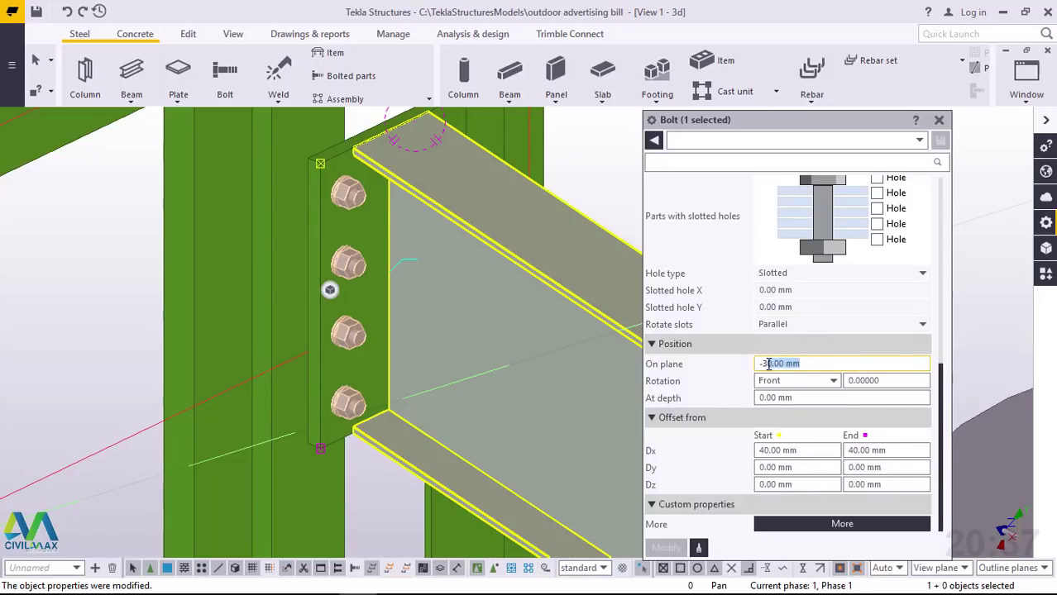
pyautogui.write('5')
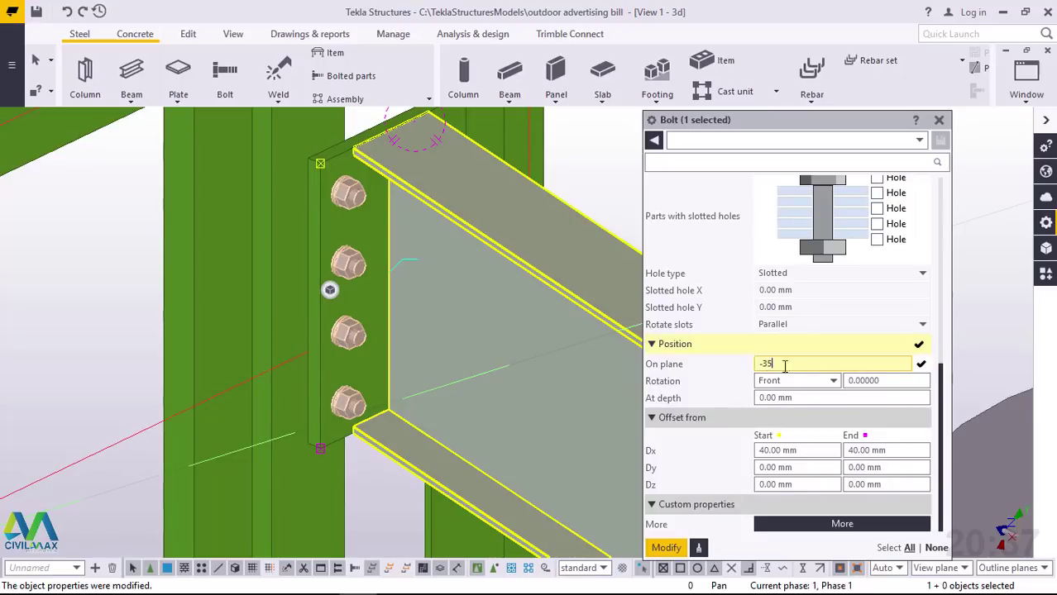
pyautogui.click(666, 548)
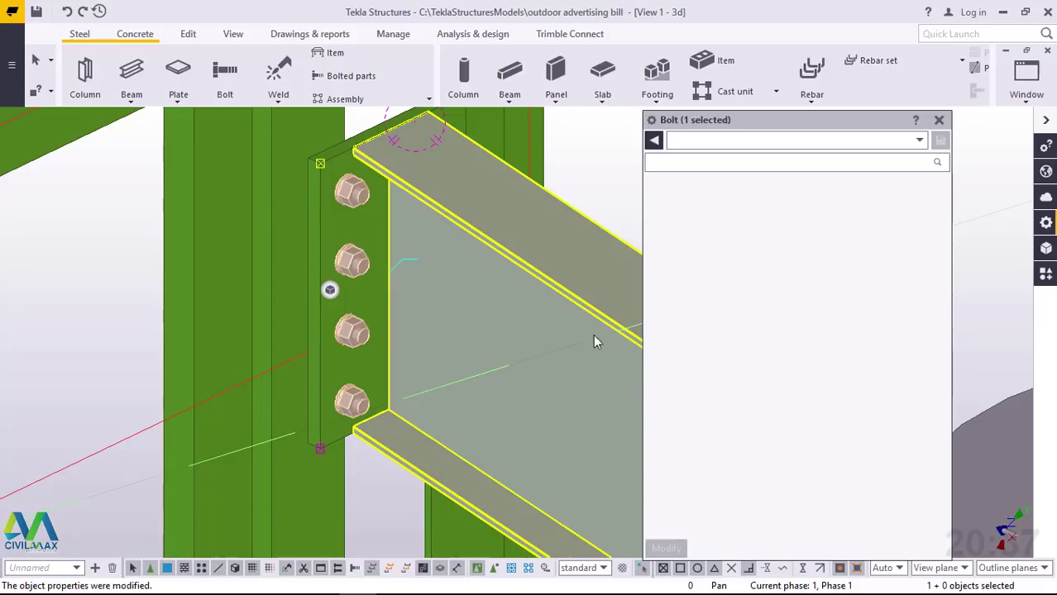
pyautogui.click(938, 120)
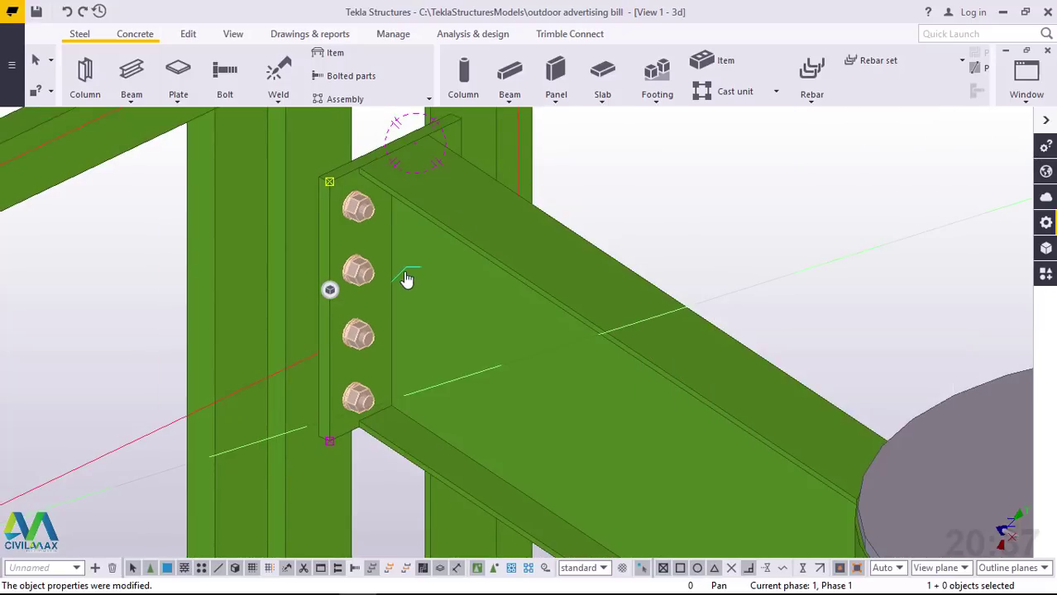
# Examine the bolted end plate connection up close and from the opposite side of the columns
pyautogui.click(422, 167)
pyautogui.scroll(1, 420, 162)
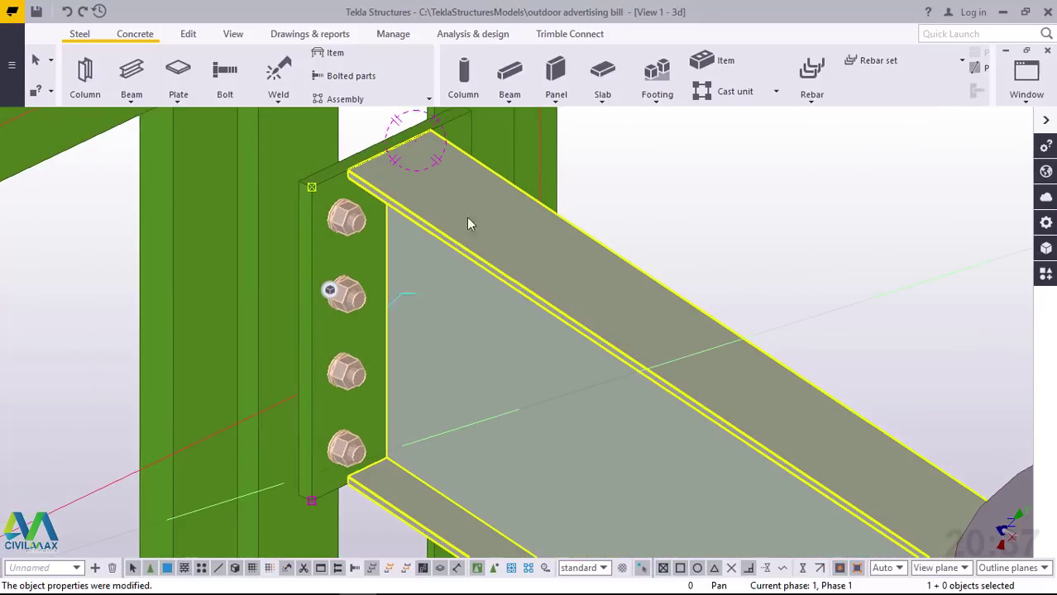
pyautogui.scroll(-4, 487, 277)
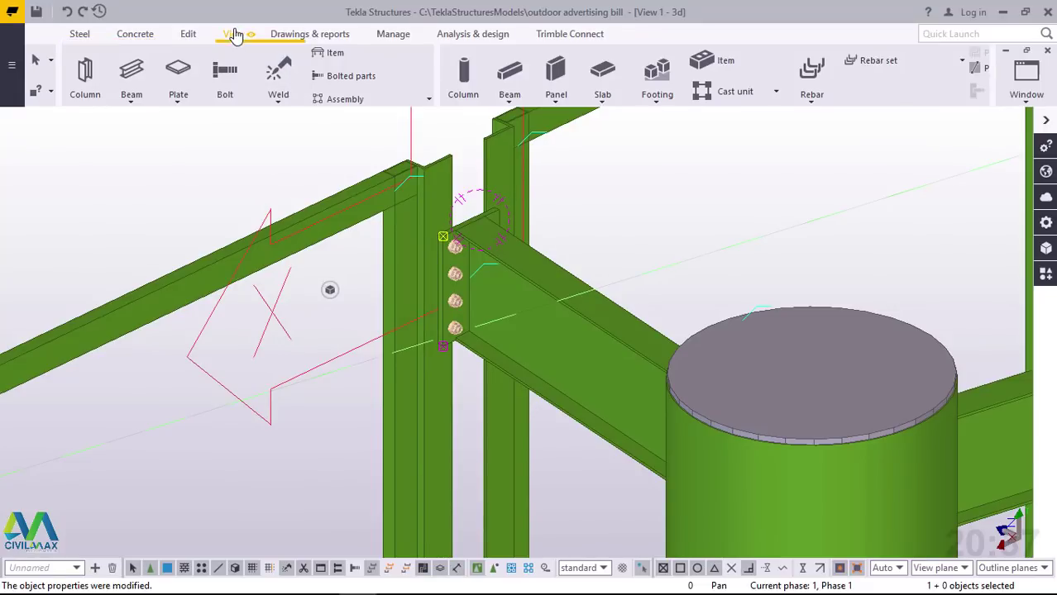
pyautogui.click(235, 34)
pyautogui.press('v')
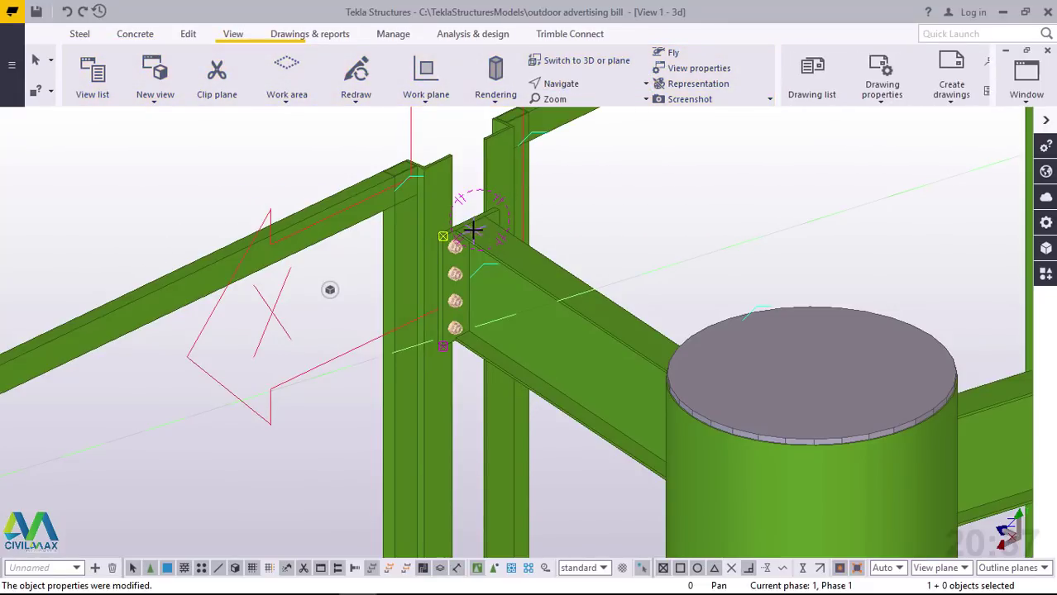
pyautogui.click(473, 231)
pyautogui.keyDown('ctrl'); pyautogui.moveTo(481, 235); pyautogui.dragTo(837, 245, button='middle'); pyautogui.keyUp('ctrl')
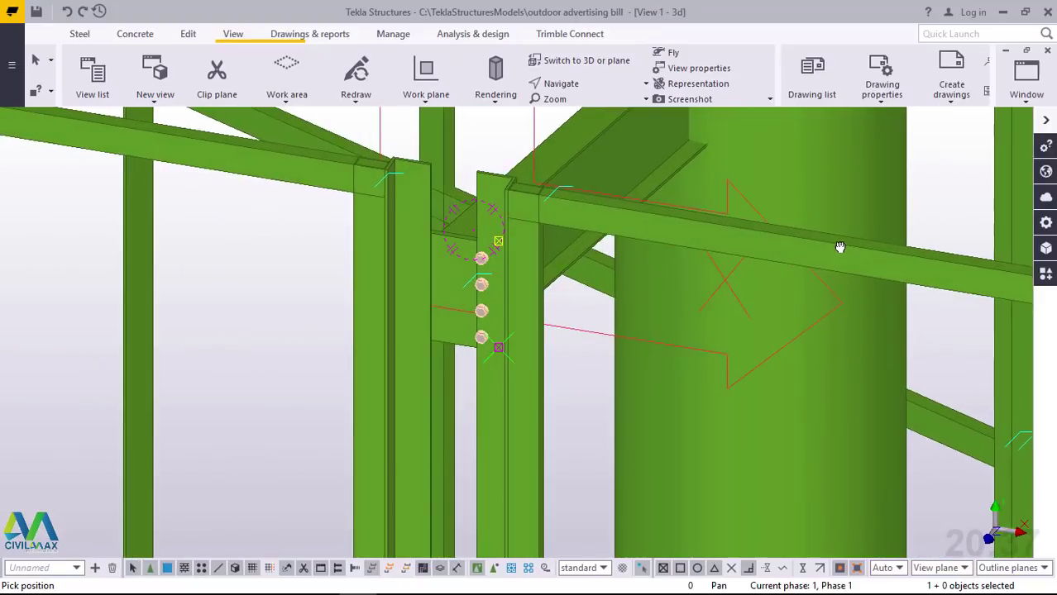
pyautogui.scroll(4, 412, 210)
pyautogui.rightClick(454, 186)
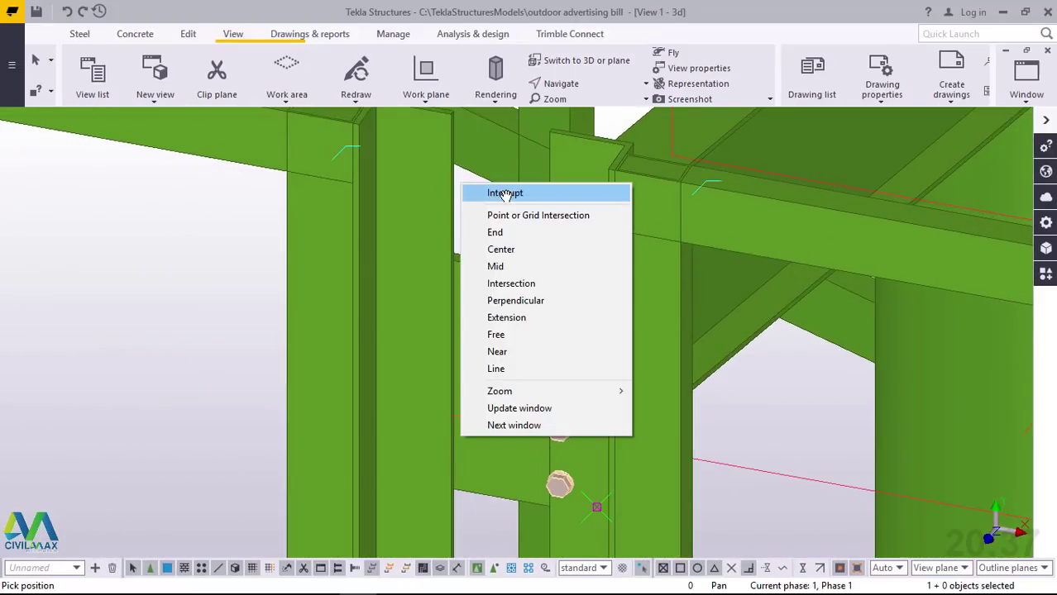
pyautogui.click(479, 192)
# Try a mirrored copy of the bolt group about the end plate's vertical centre line
pyautogui.rightClick(476, 213)
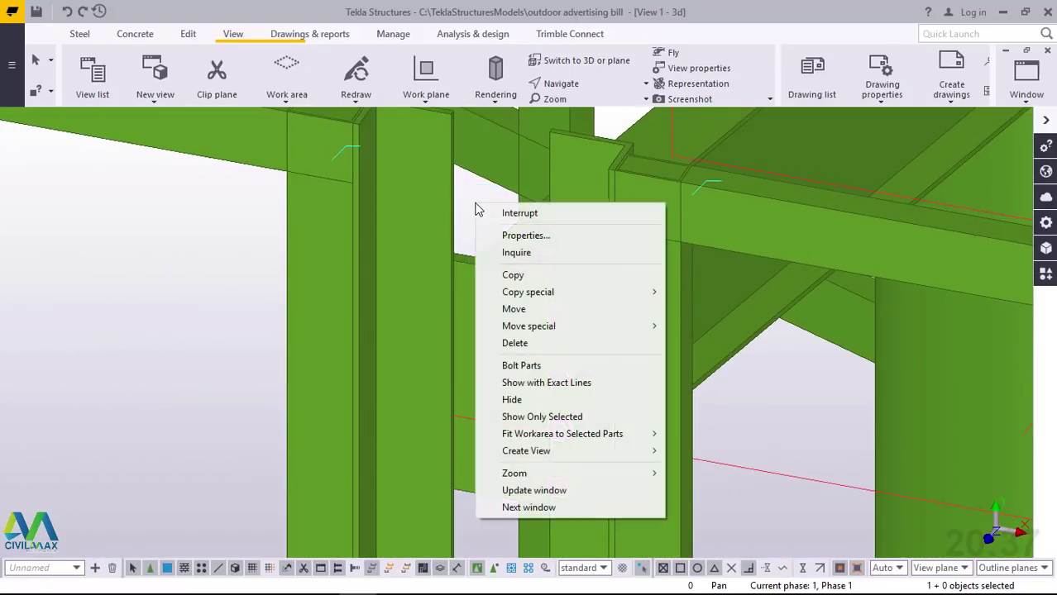
pyautogui.moveTo(554, 291)
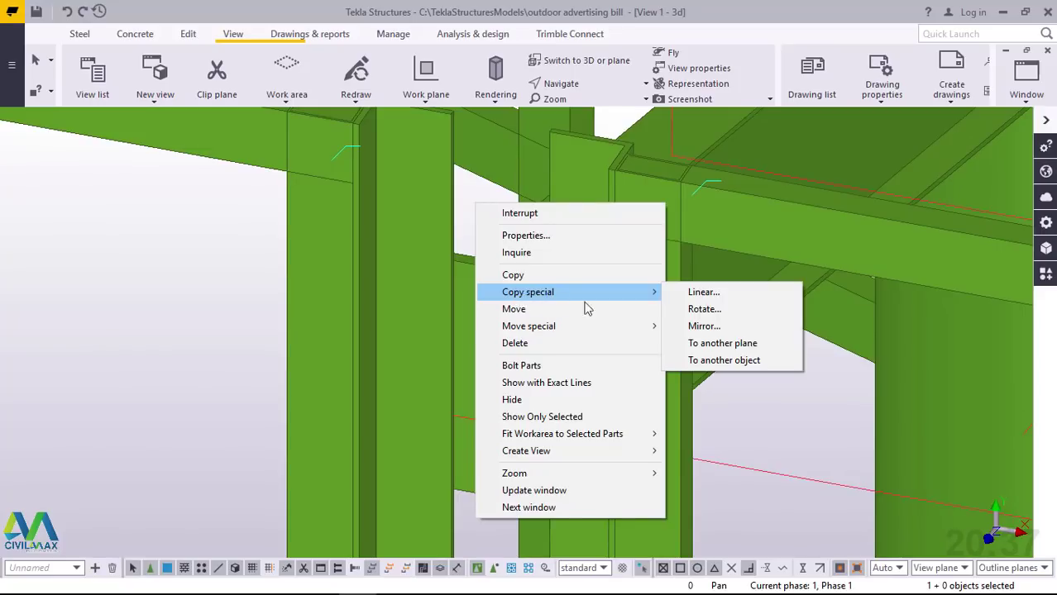
pyautogui.click(715, 327)
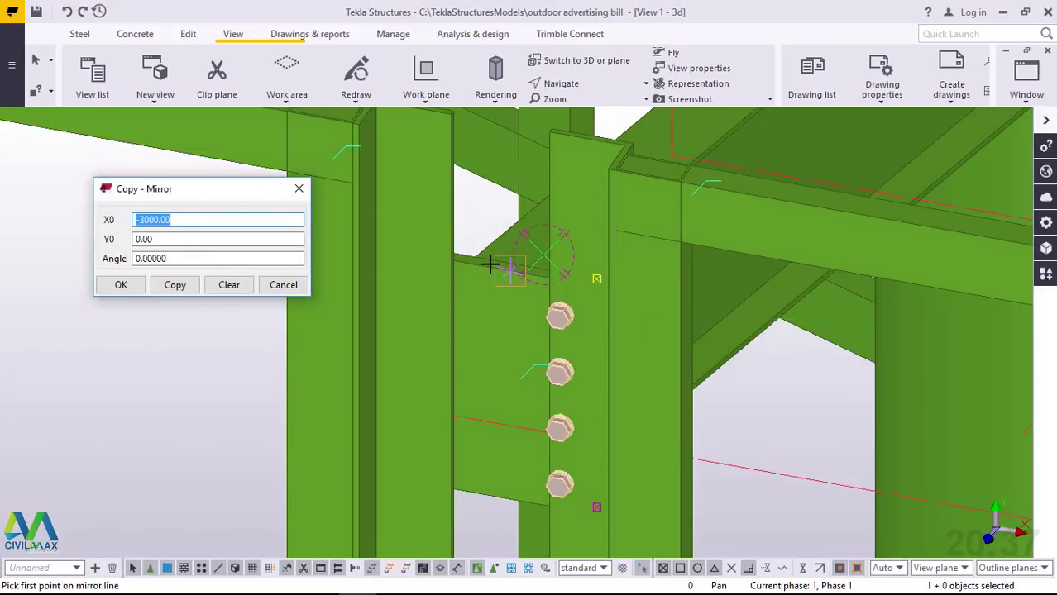
pyautogui.scroll(4, 494, 272)
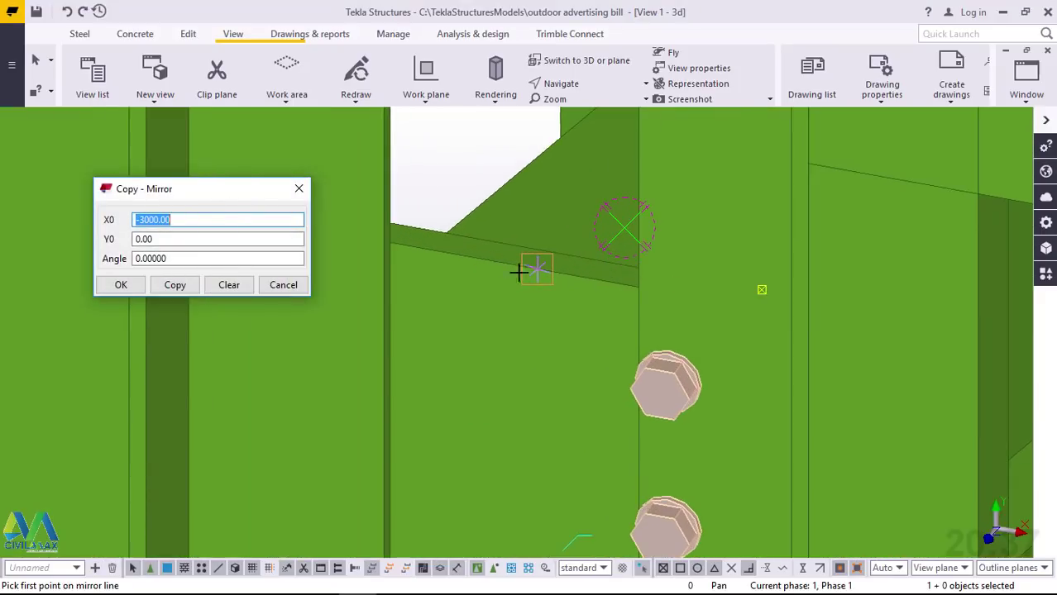
pyautogui.click(537, 269)
pyautogui.scroll(-4, 544, 254)
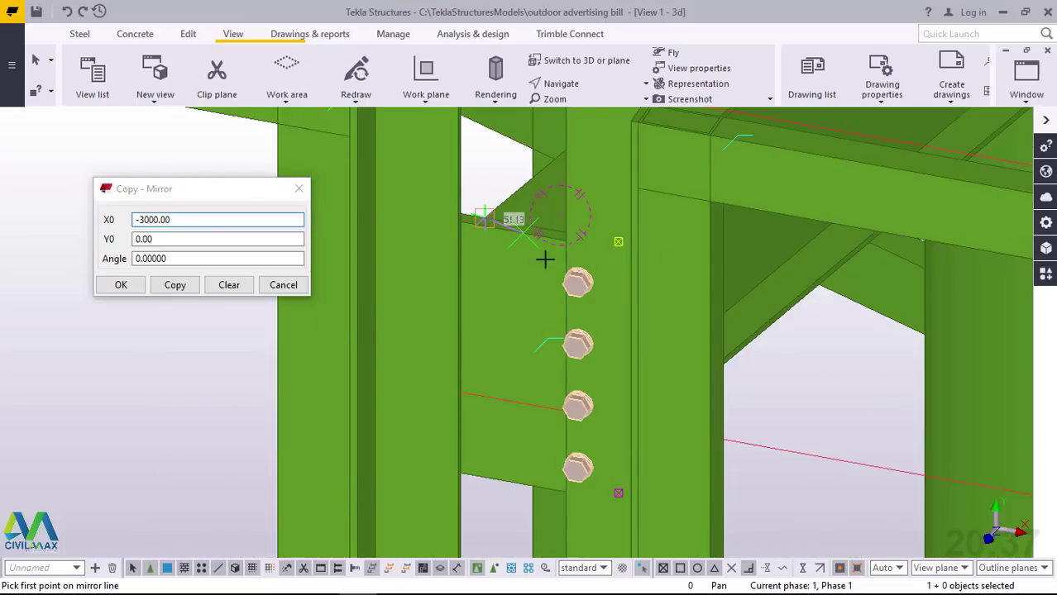
pyautogui.scroll(3, 514, 484)
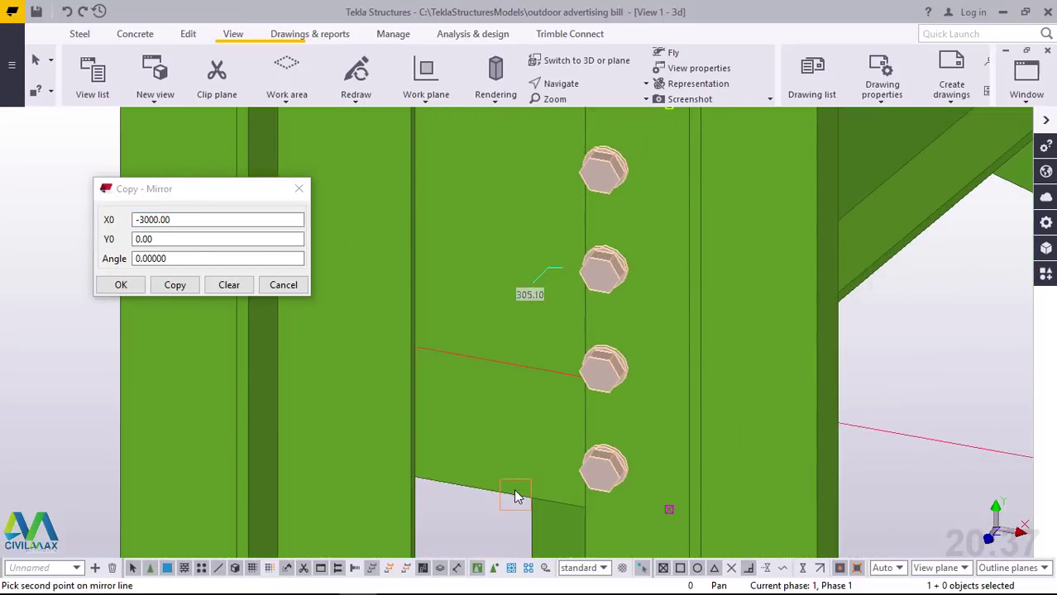
pyautogui.click(513, 493)
pyautogui.click(175, 285)
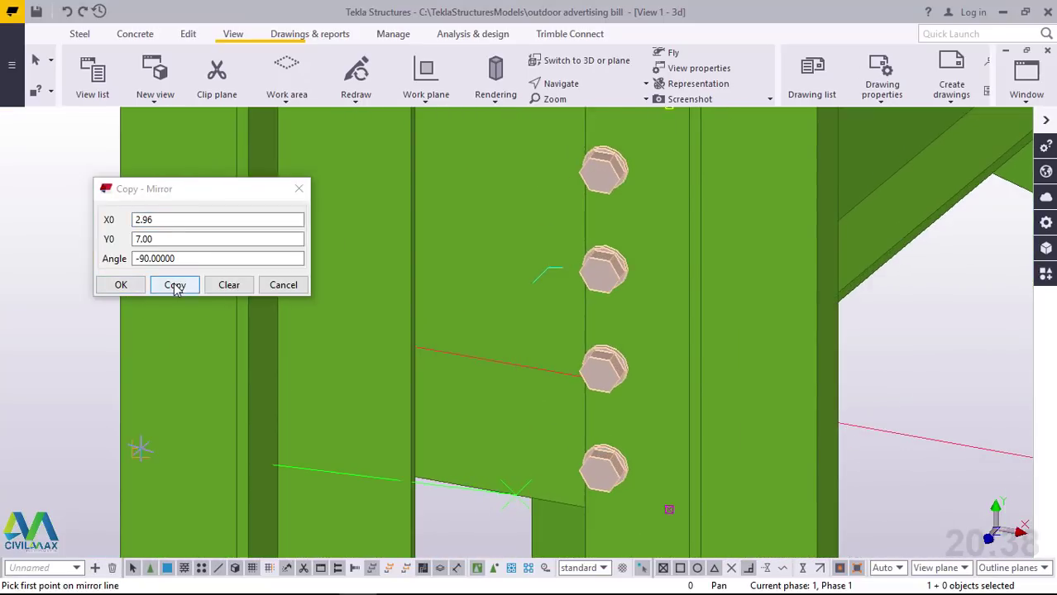
pyautogui.click(123, 284)
pyautogui.scroll(-5, 399, 341)
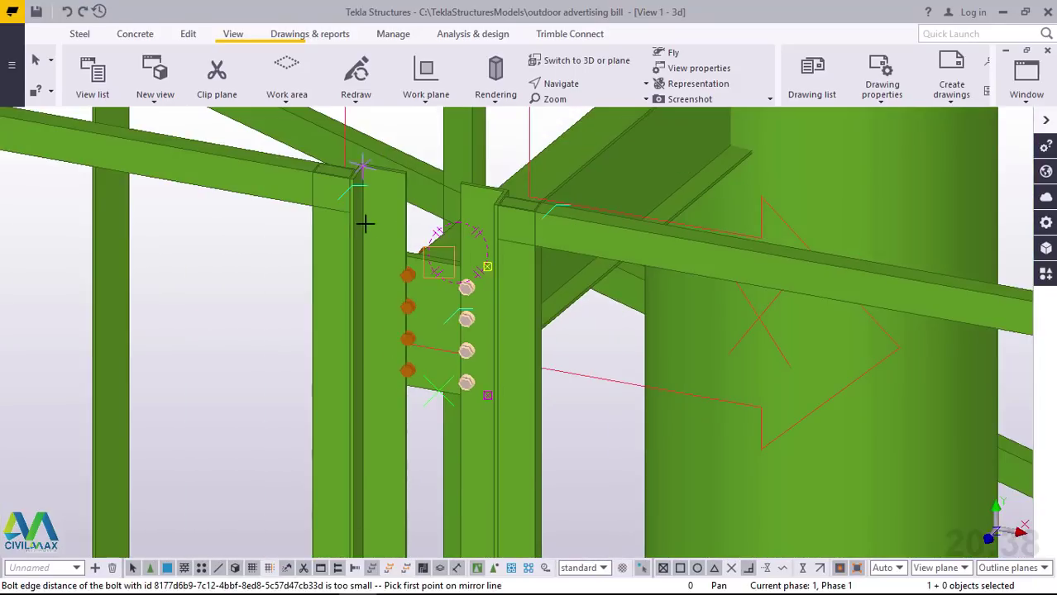
pyautogui.rightClick(365, 224)
pyautogui.click(394, 232)
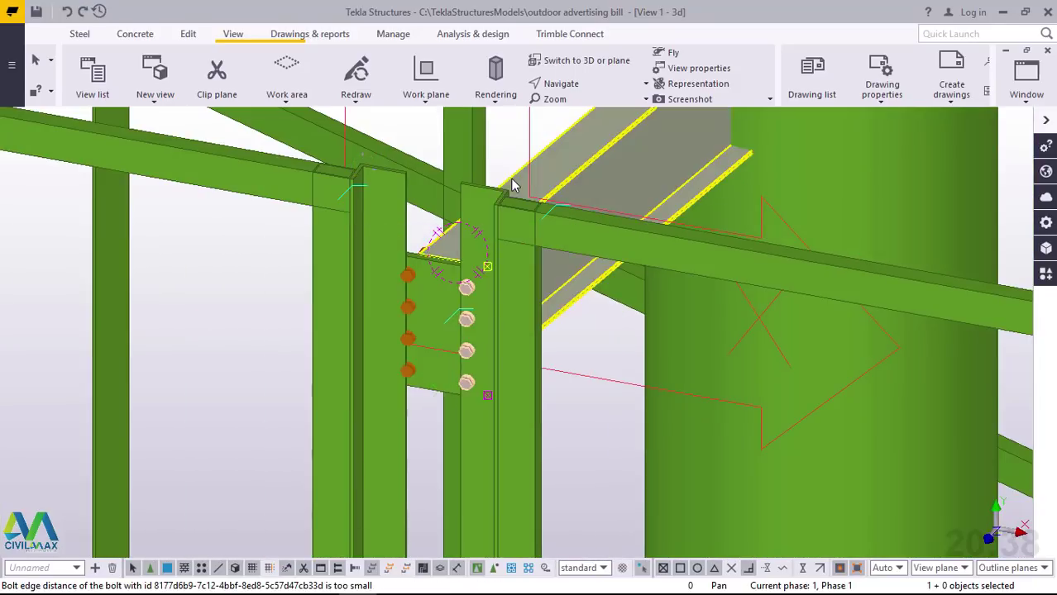
# Delete the mirrored bolt group at the other column
pyautogui.scroll(2, 406, 280)
pyautogui.click(406, 273)
pyautogui.rightClick(405, 274)
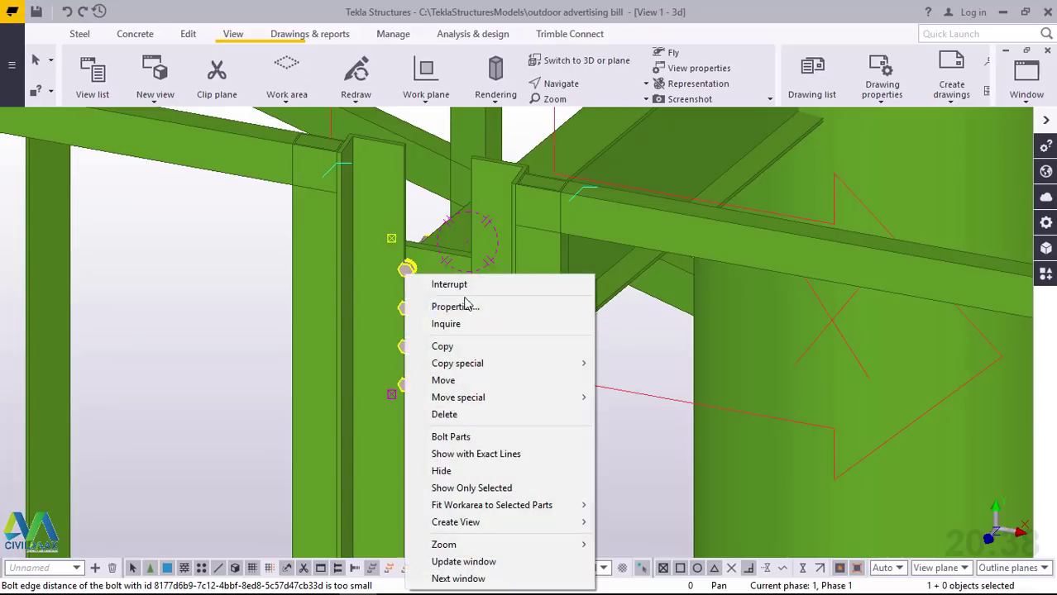
pyautogui.click(461, 416)
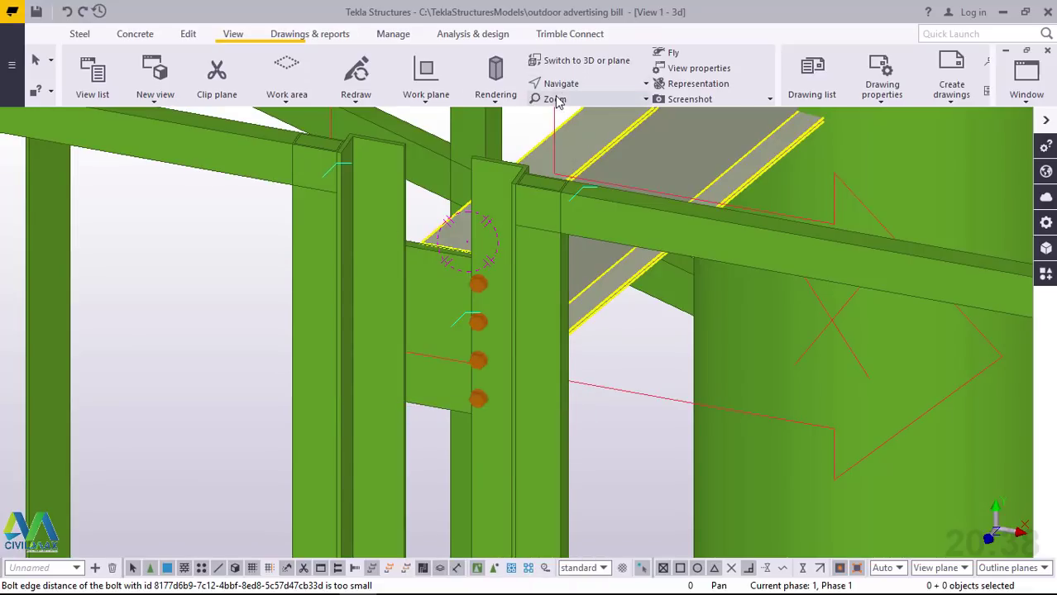
# Examine the unbolted side of the end plate up close from the beam side
pyautogui.click(578, 88)
pyautogui.click(559, 137)
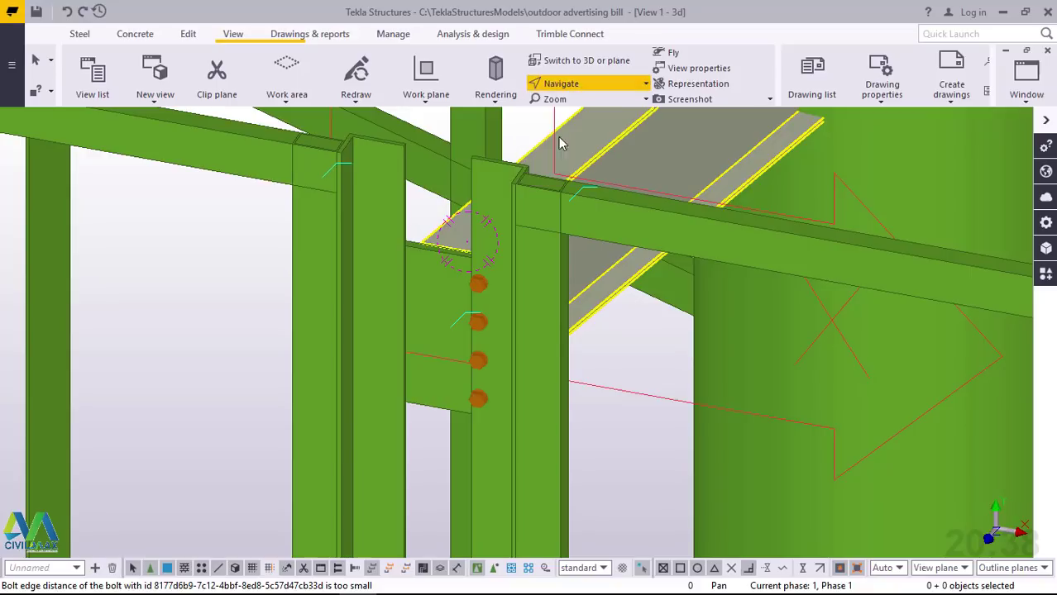
pyautogui.click(409, 274)
pyautogui.keyDown('ctrl'); pyautogui.moveTo(392, 285); pyautogui.dragTo(463, 248, button='middle'); pyautogui.keyUp('ctrl')
pyautogui.scroll(4, 439, 275)
pyautogui.rightClick(728, 175)
pyautogui.click(771, 182)
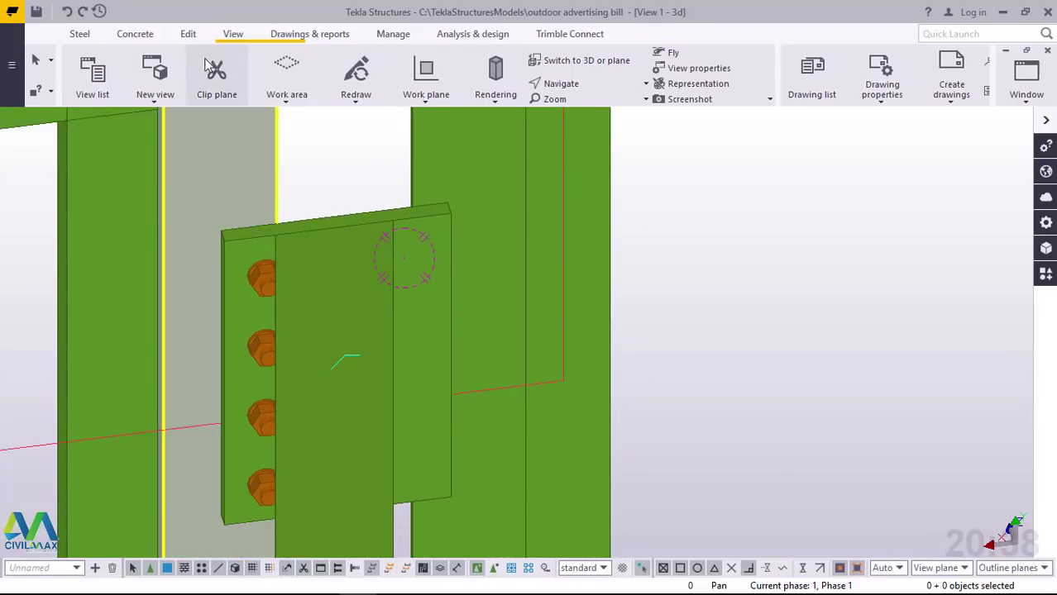
# Create a bolt group joining the end plate and the second column, placed along the plate's free vertical edge from its upper to lower corner
pyautogui.click(89, 37)
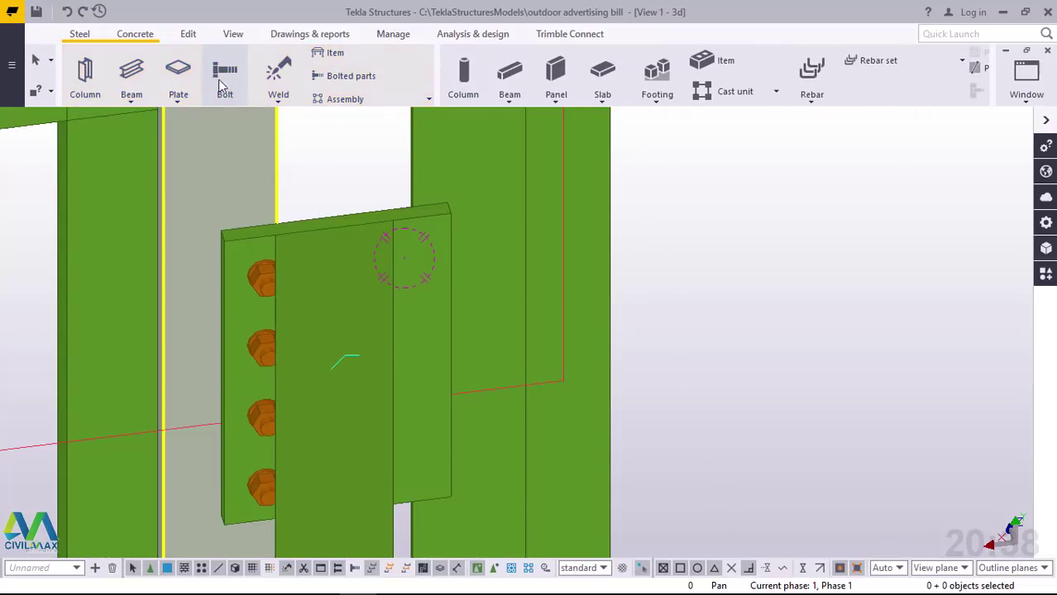
pyautogui.click(225, 82)
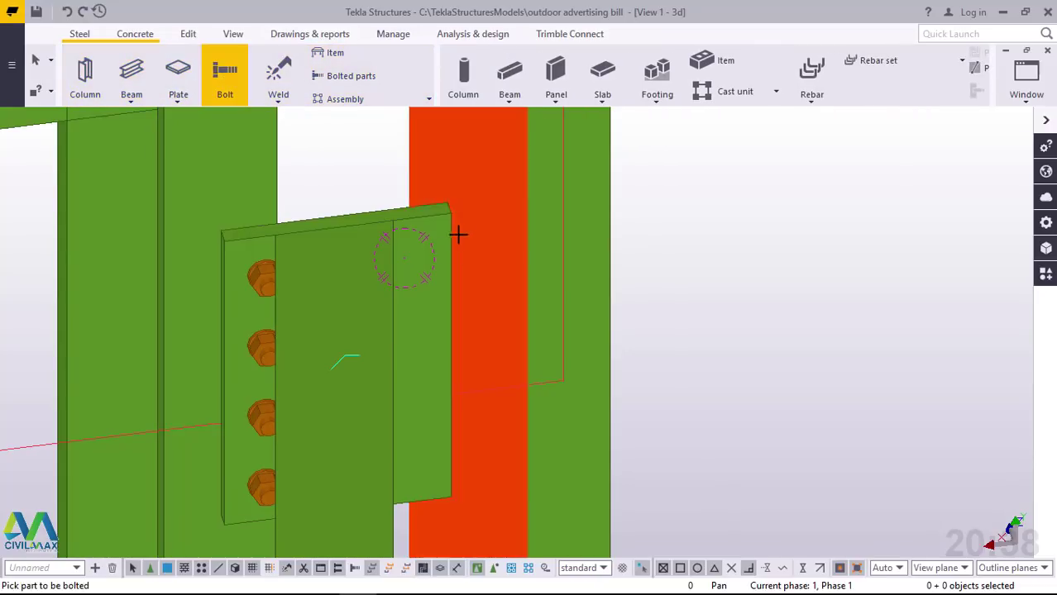
pyautogui.click(434, 262)
pyautogui.scroll(2, 432, 319)
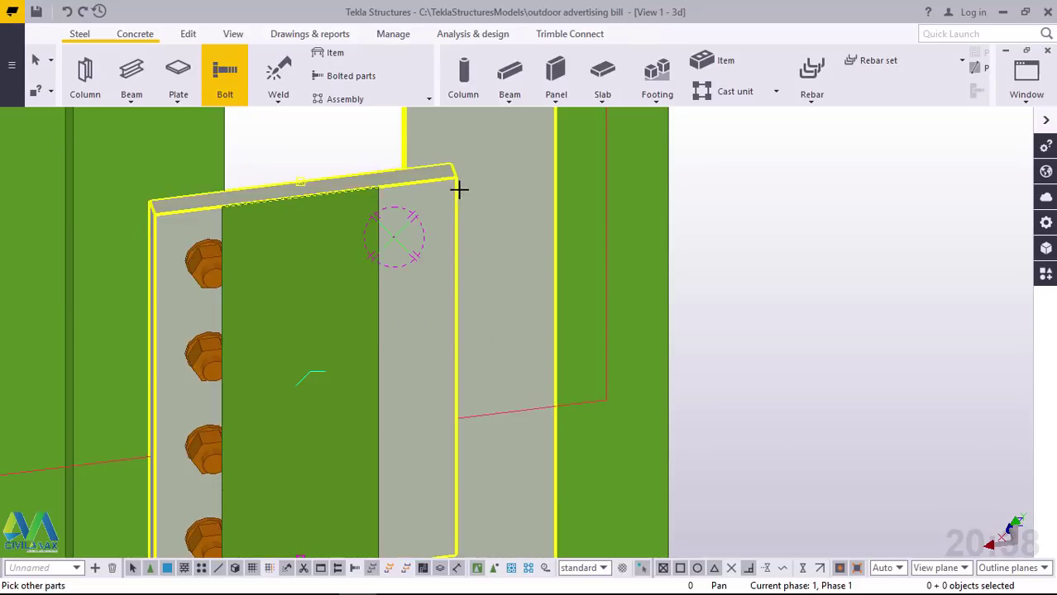
pyautogui.scroll(-5, 454, 184)
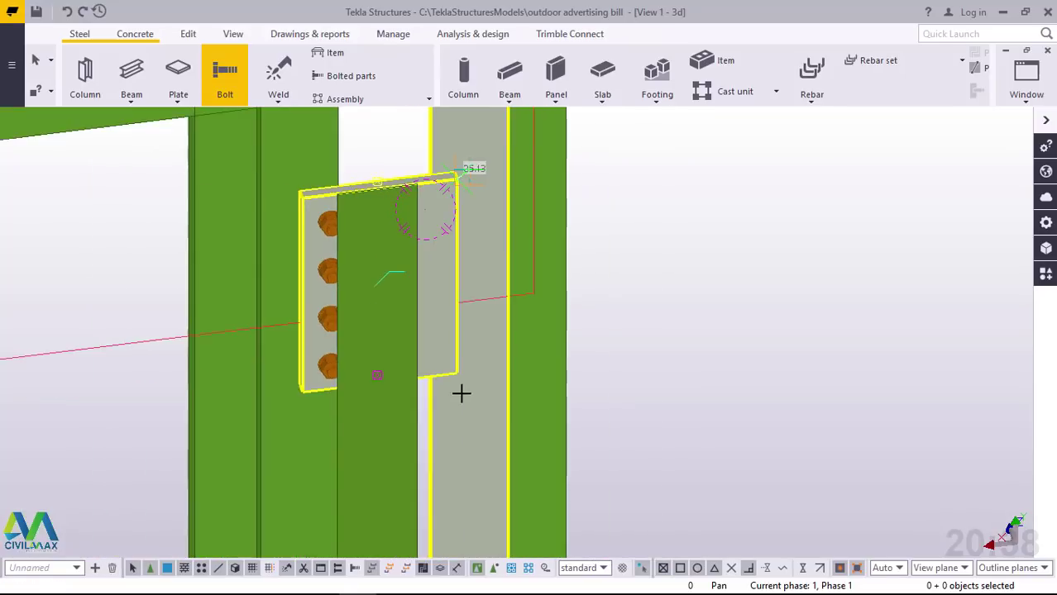
pyautogui.scroll(5, 458, 391)
pyautogui.click(452, 348)
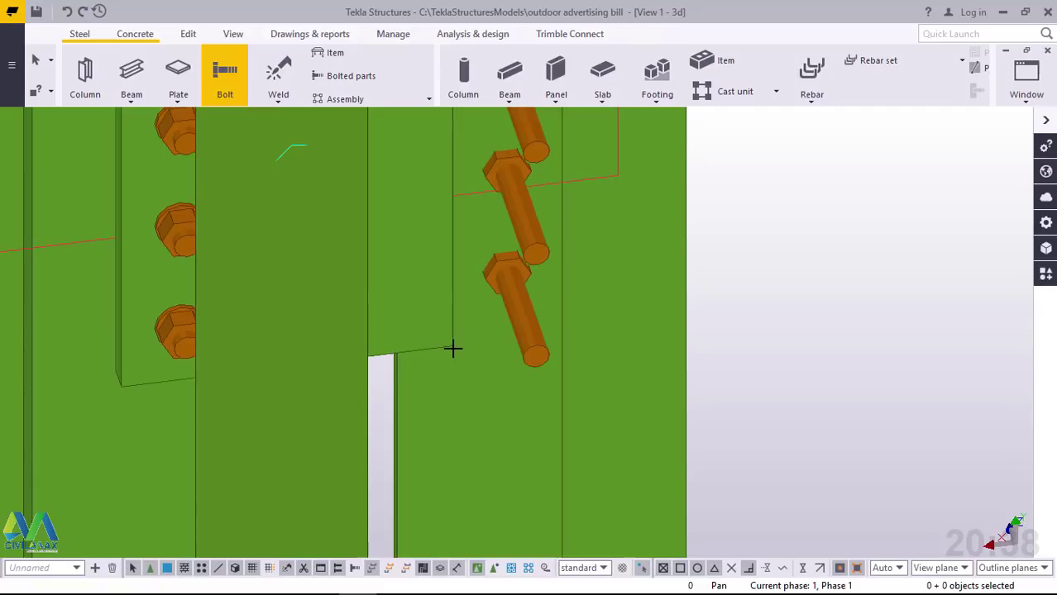
pyautogui.scroll(-6, 472, 339)
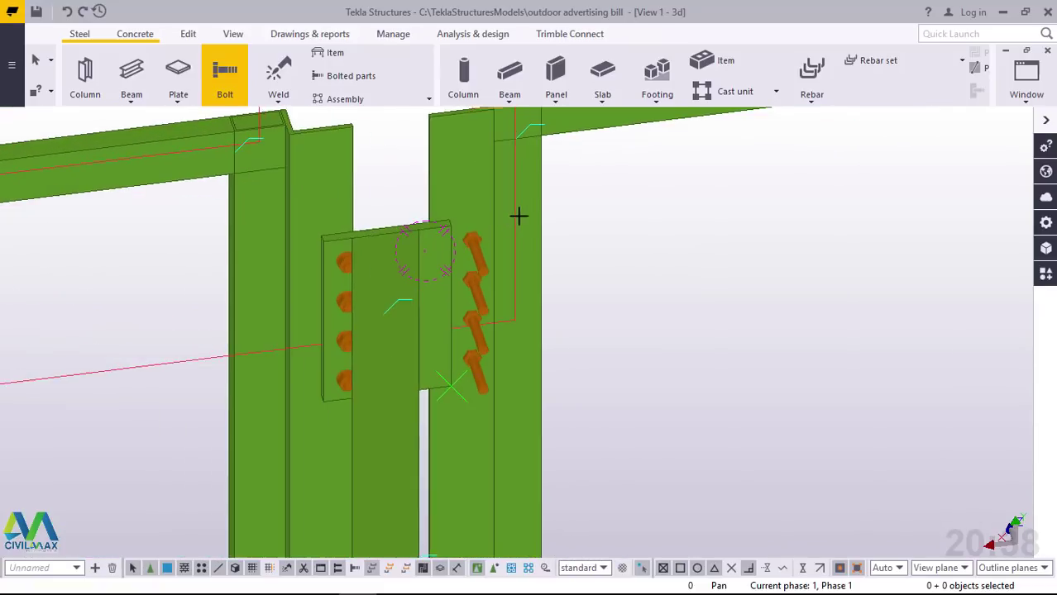
pyautogui.scroll(2, 683, 232)
pyautogui.rightClick(733, 225)
pyautogui.click(778, 236)
# Set the new bolt group's On plane position to 0 mm and apply it
pyautogui.scroll(2, 477, 295)
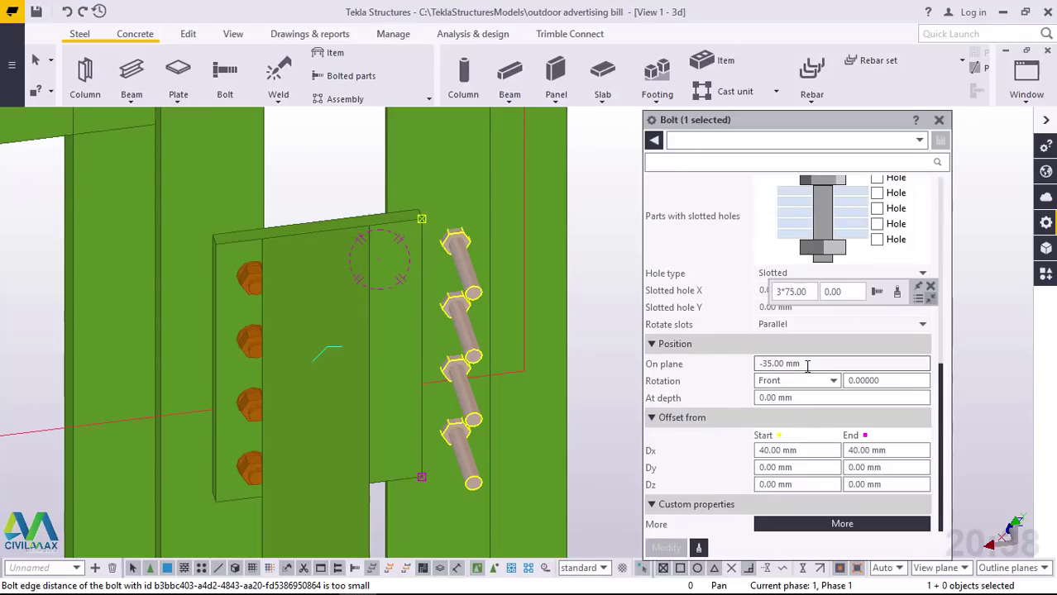
pyautogui.moveTo(808, 365); pyautogui.dragTo(734, 381)
pyautogui.write('0')
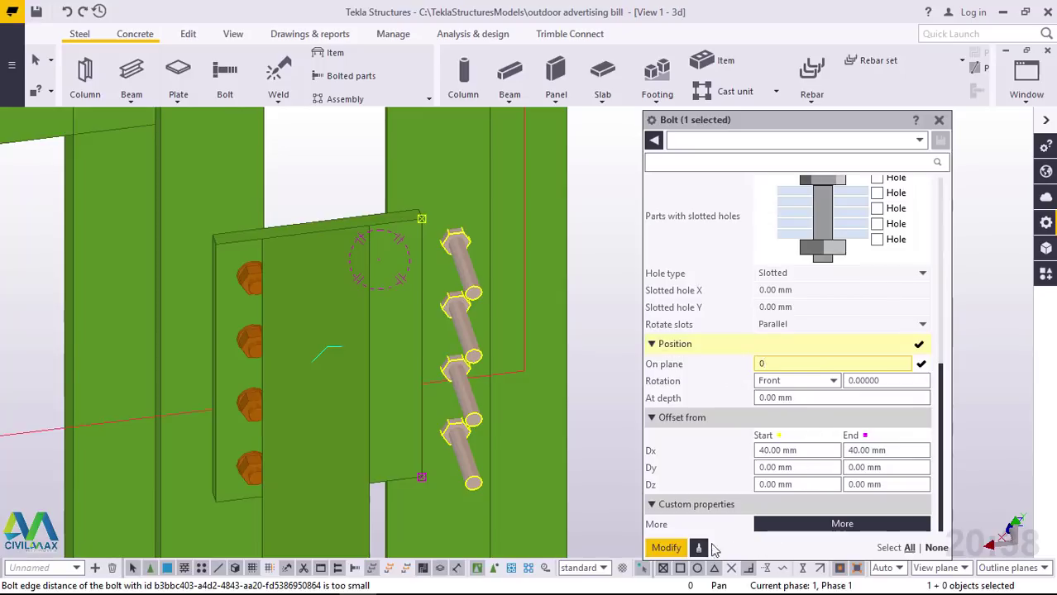
pyautogui.click(667, 548)
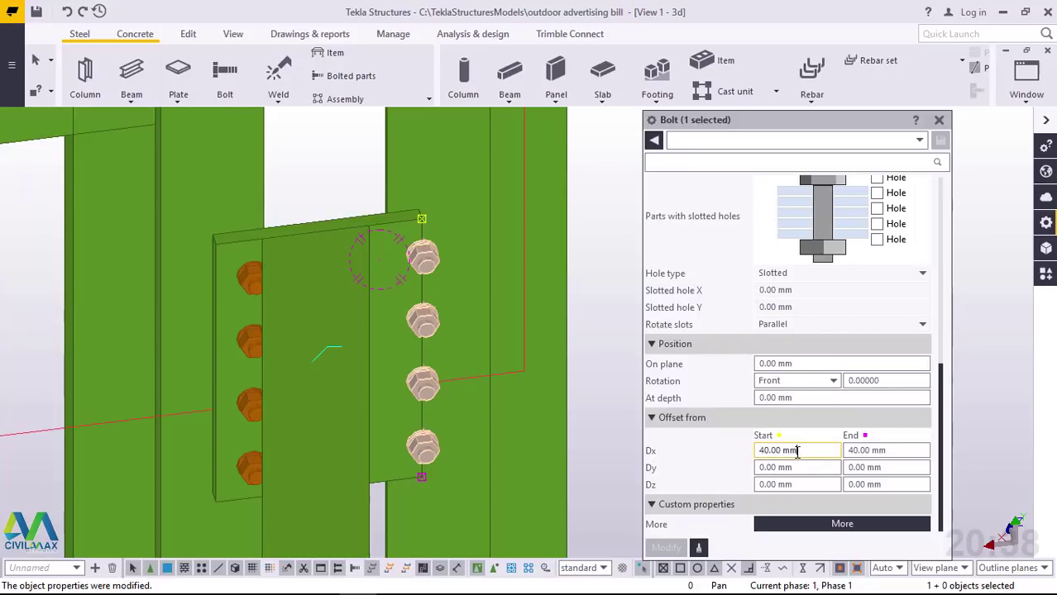
# Try a Start Dx offset of 50 mm on the second column's bolt group and undo the change
pyautogui.moveTo(797, 450); pyautogui.dragTo(759, 452)
pyautogui.write('50')
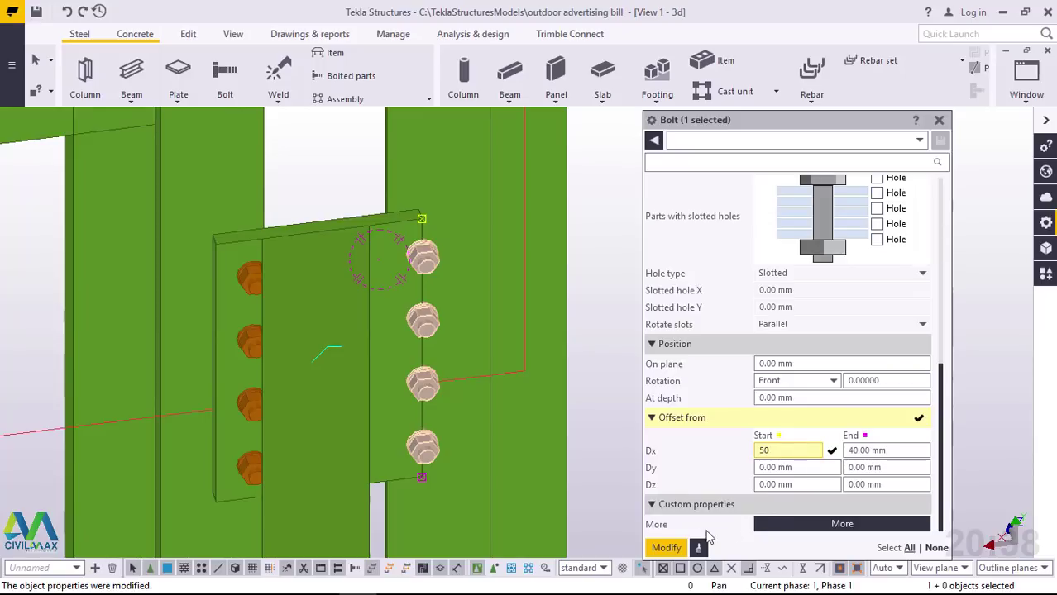
pyautogui.click(666, 548)
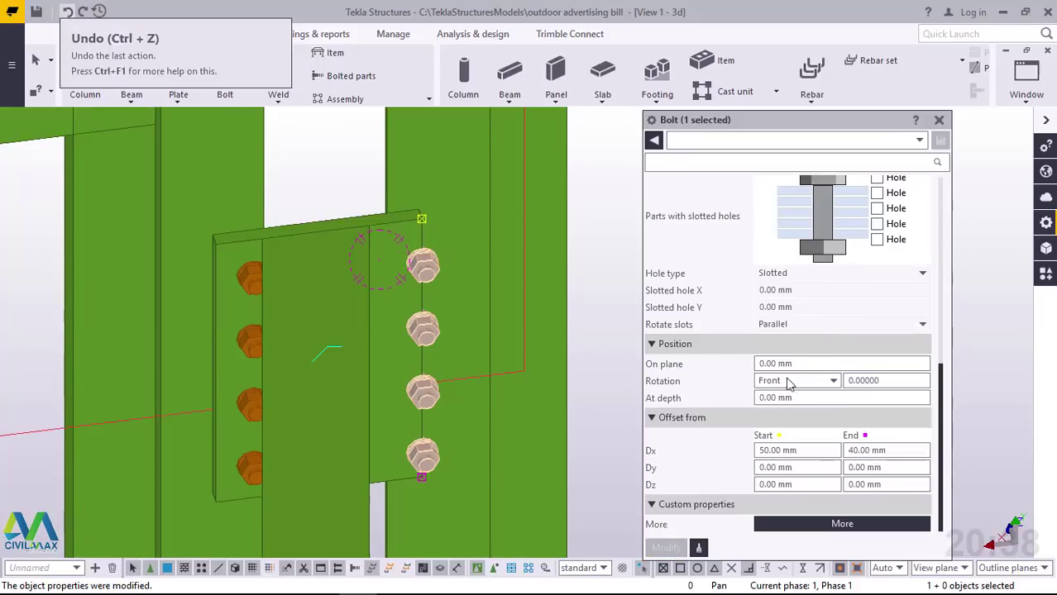
pyautogui.click(67, 11)
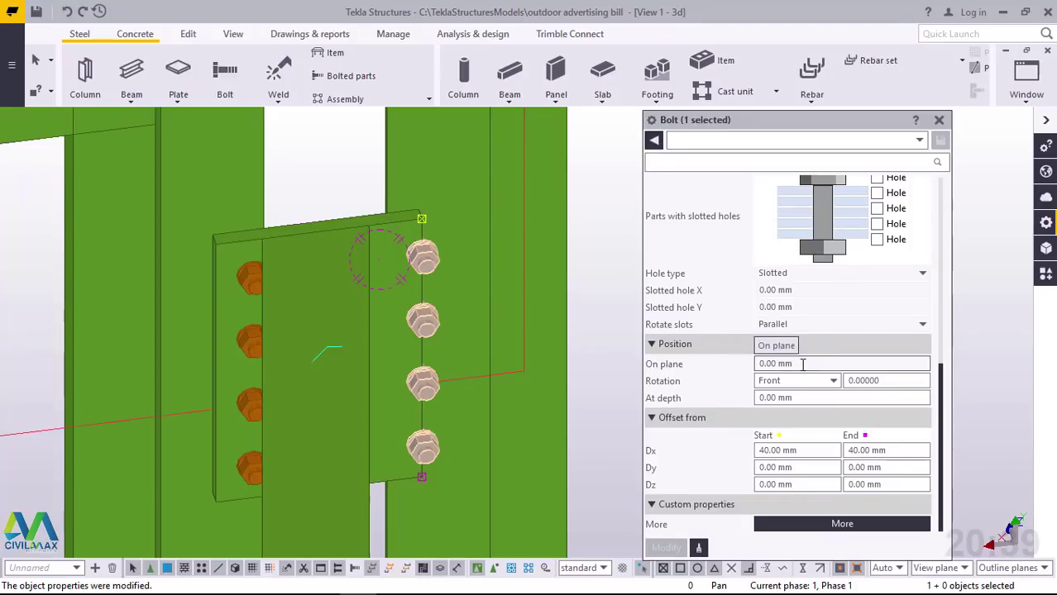
# Set the On plane position of the second column's bolt group to 30 mm and apply it
pyautogui.click(757, 364)
pyautogui.write('30')
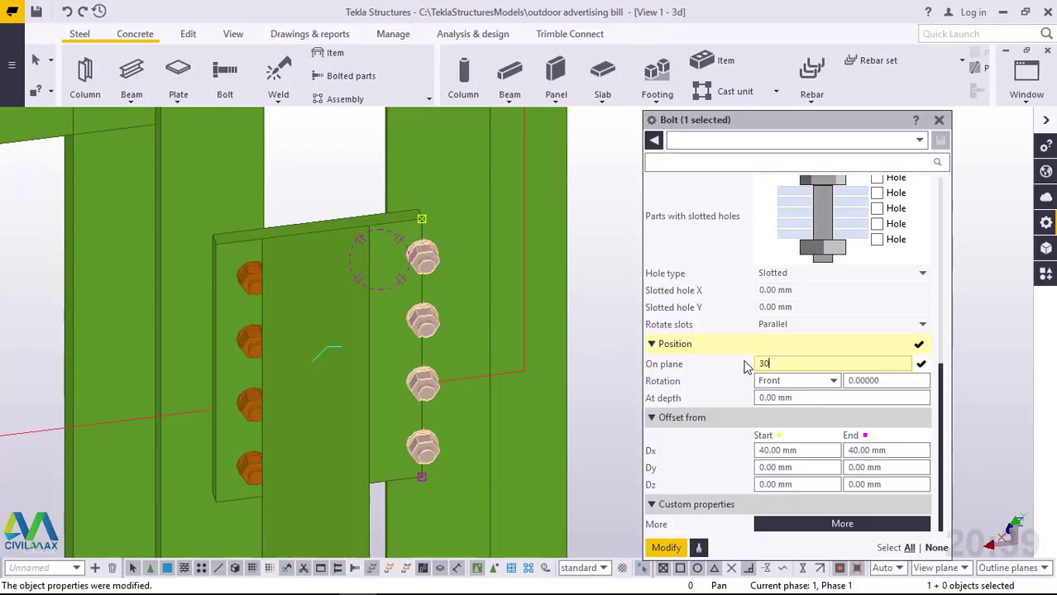
pyautogui.click(671, 547)
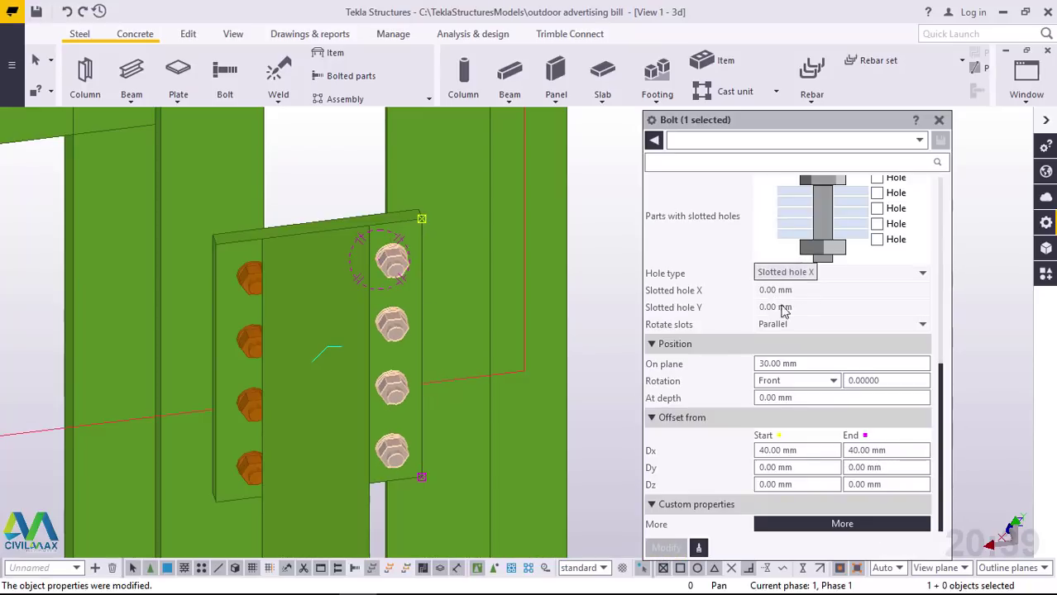
pyautogui.click(938, 121)
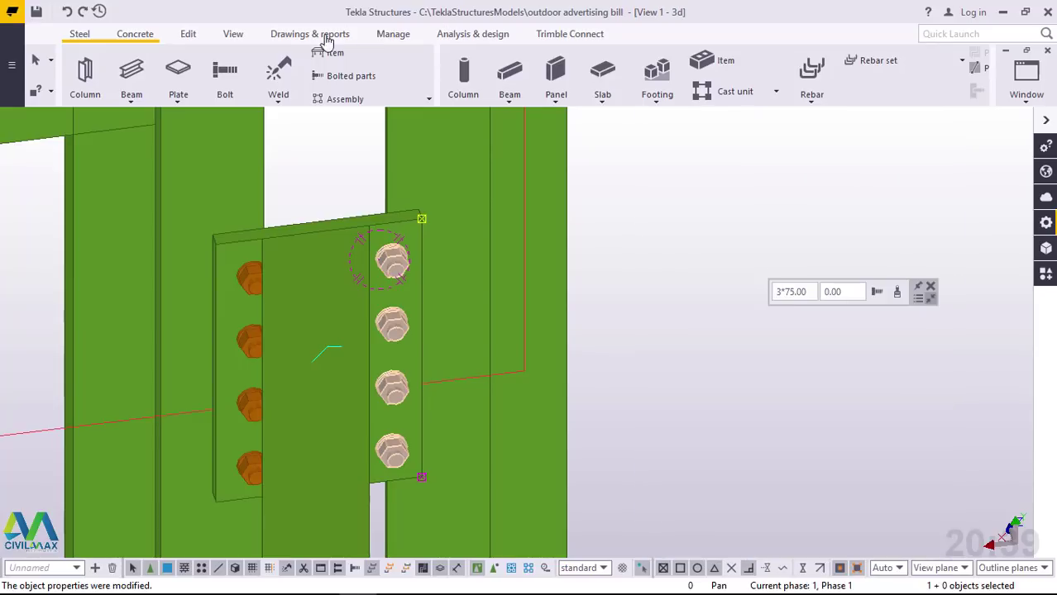
# Examine the end plate's bolts up close for their clearance to the beam flange and the plate edges
pyautogui.click(234, 34)
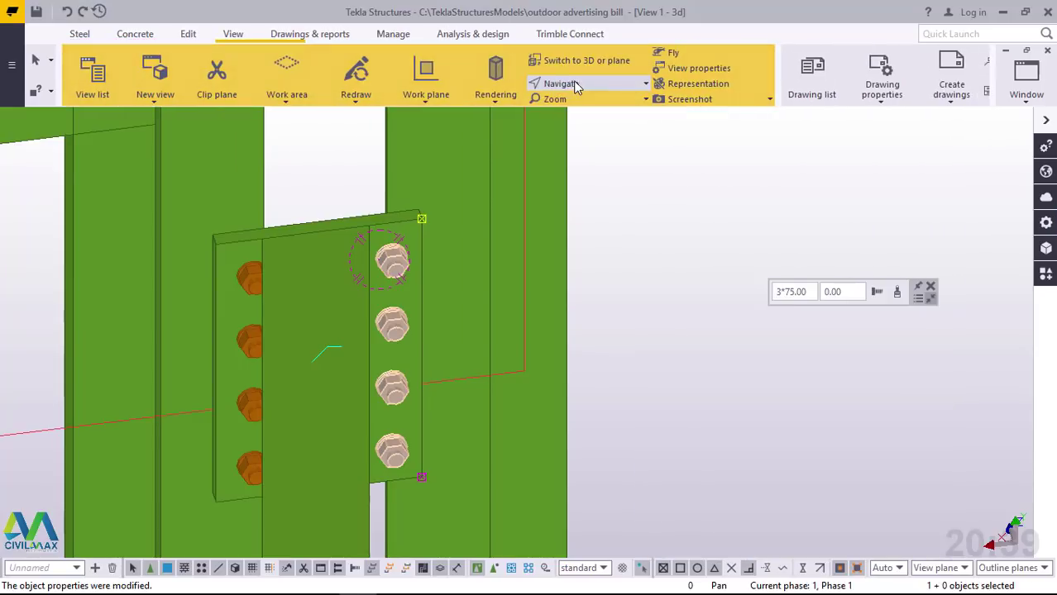
pyautogui.click(591, 83)
pyautogui.click(592, 111)
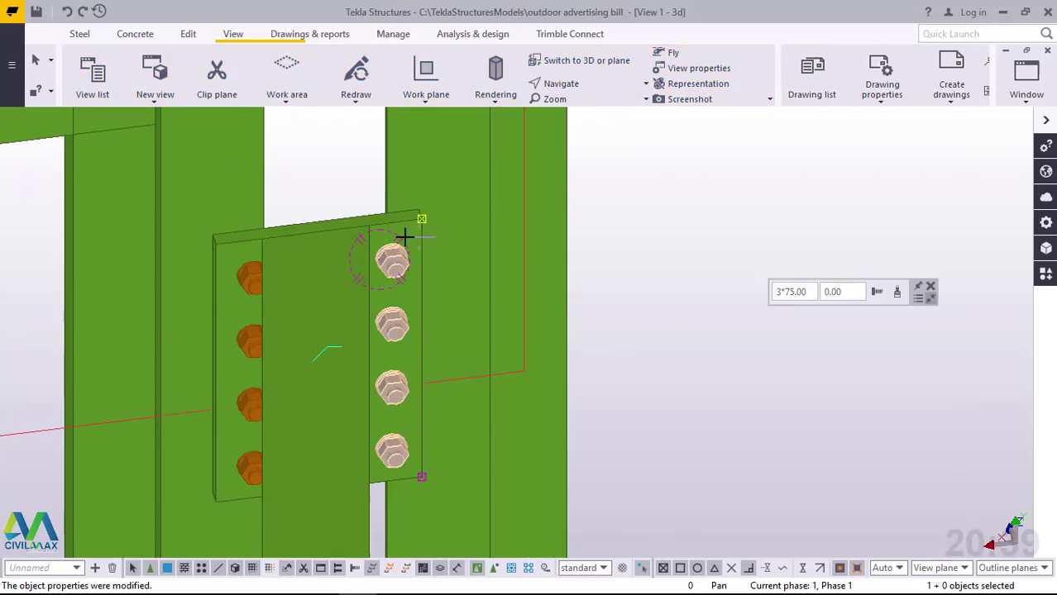
pyautogui.moveTo(415, 226); pyautogui.dragTo(377, 225)
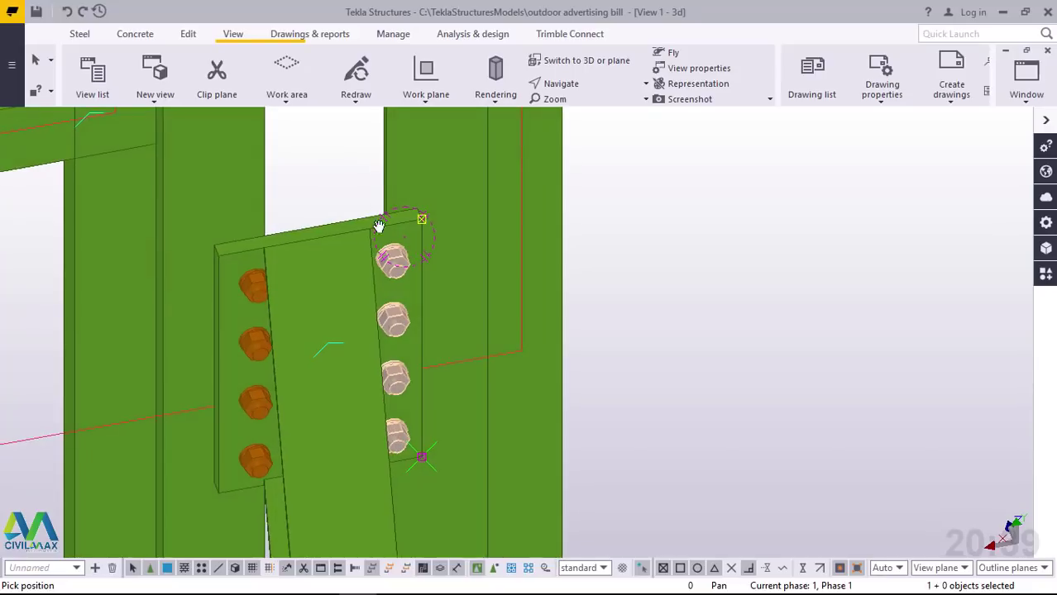
pyautogui.rightClick(342, 171)
pyautogui.click(351, 173)
pyautogui.scroll(2, 356, 217)
pyautogui.click(383, 226)
pyautogui.scroll(2, 380, 223)
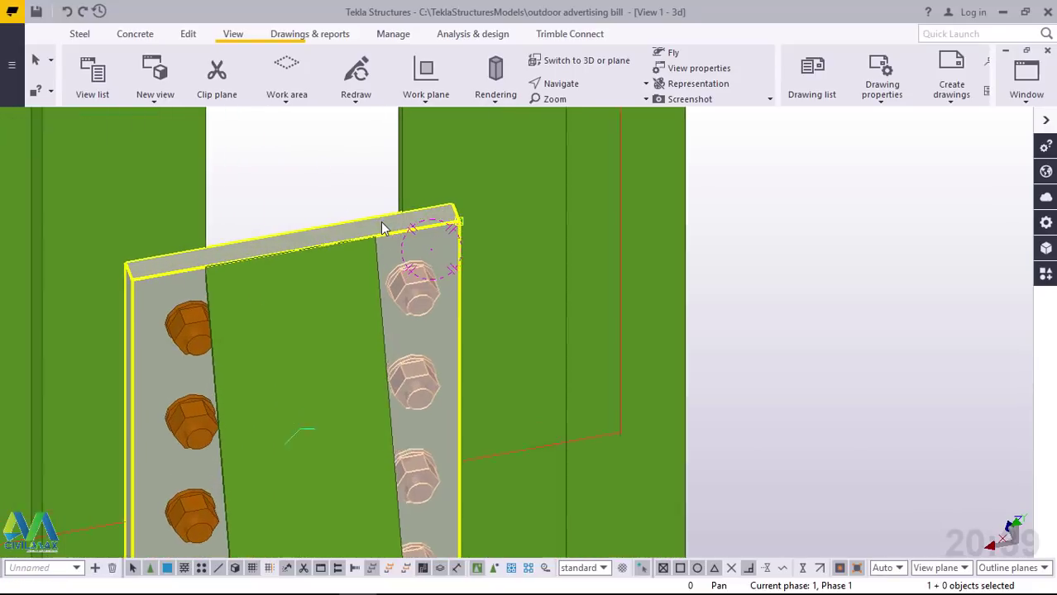
# Widen the end plate by changing its profile to PLT250*16 and apply the modification
pyautogui.doubleClick(376, 222)
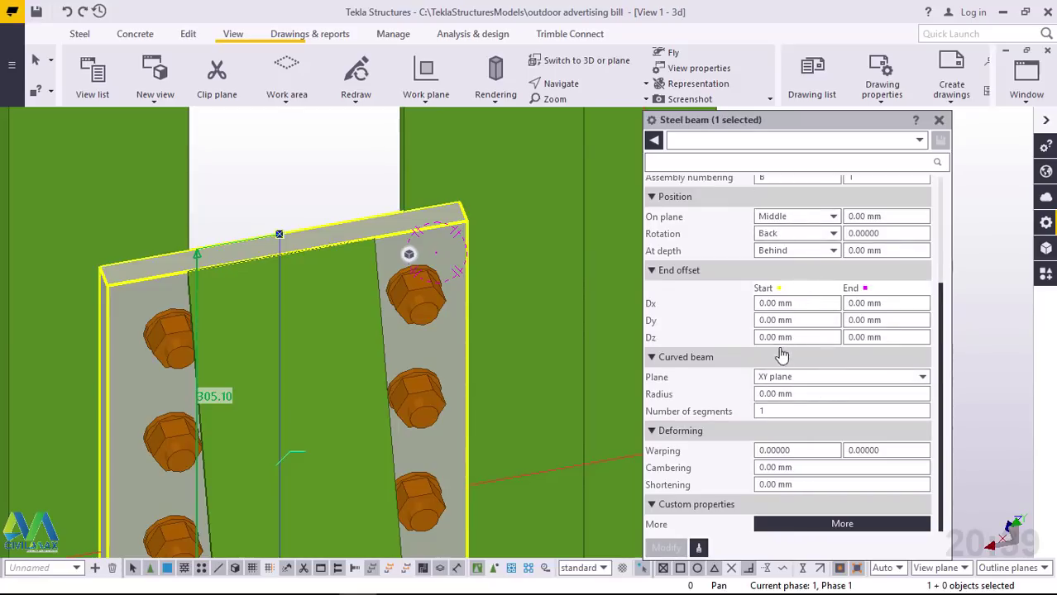
pyautogui.scroll(4, 769, 308)
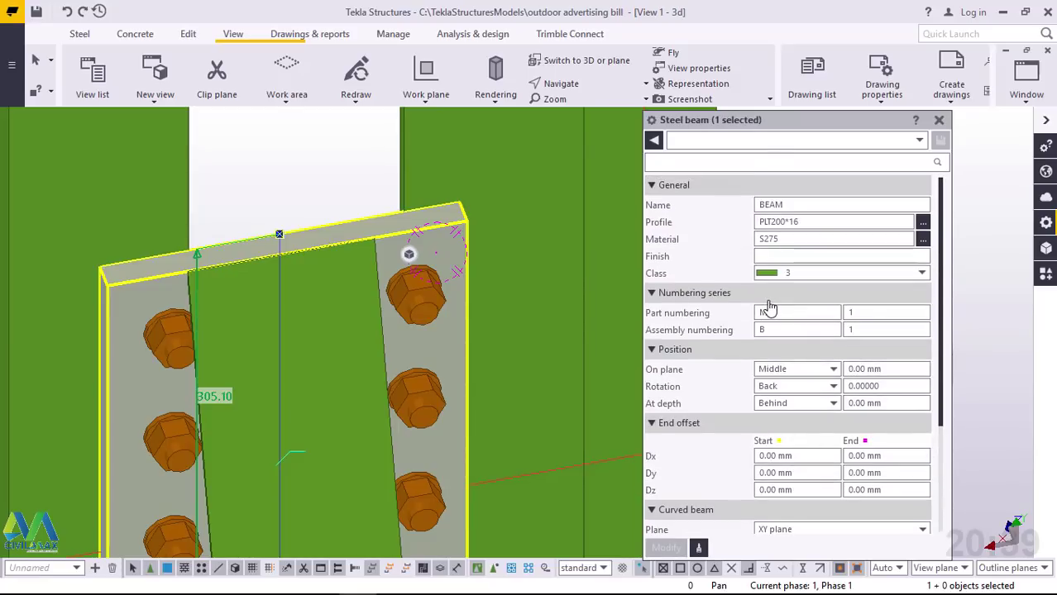
pyautogui.click(778, 221)
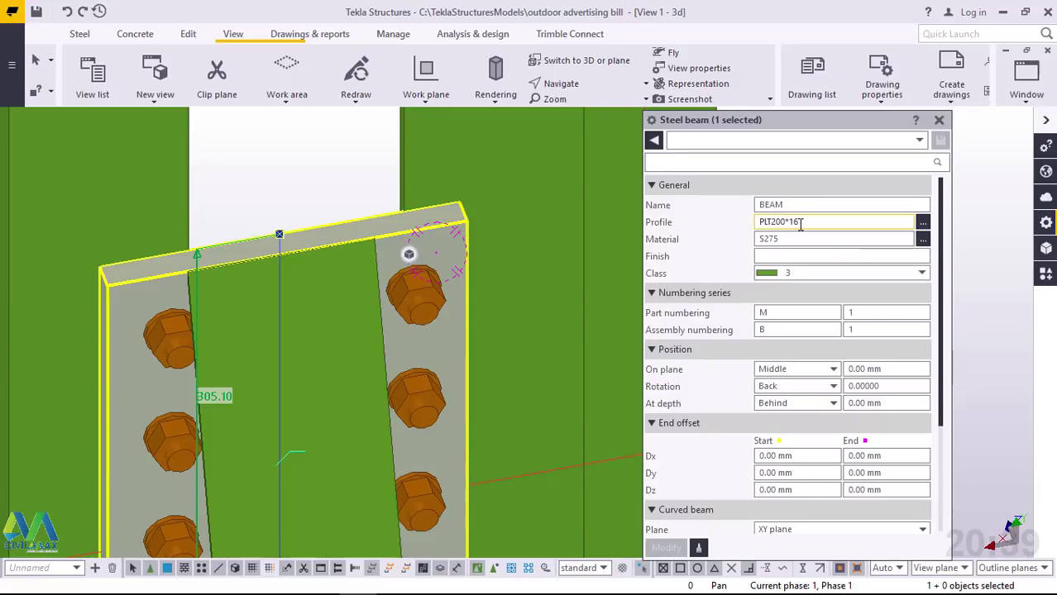
pyautogui.press('BackSpace')
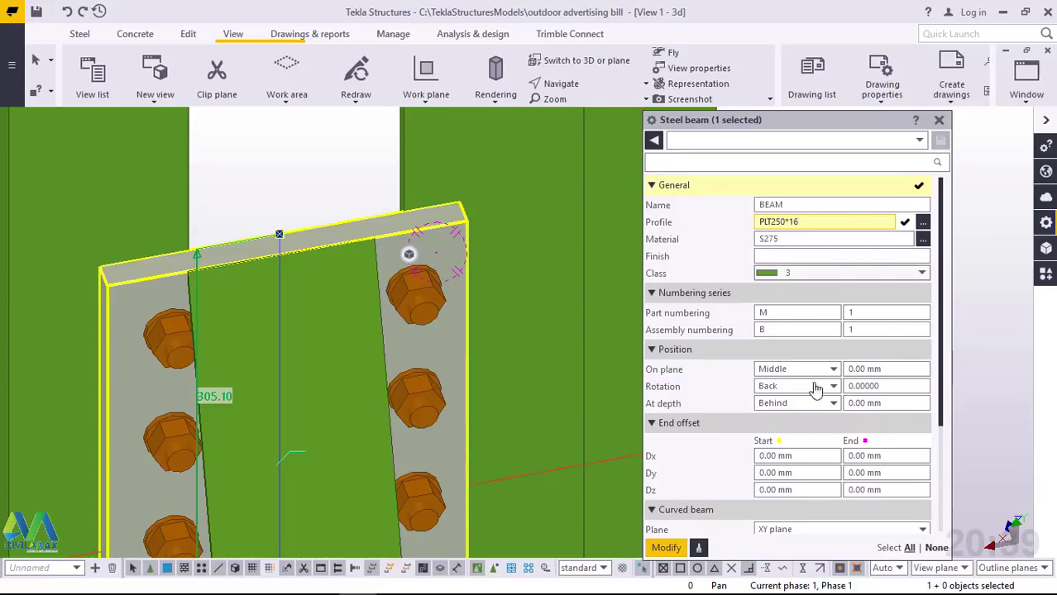
pyautogui.click(668, 549)
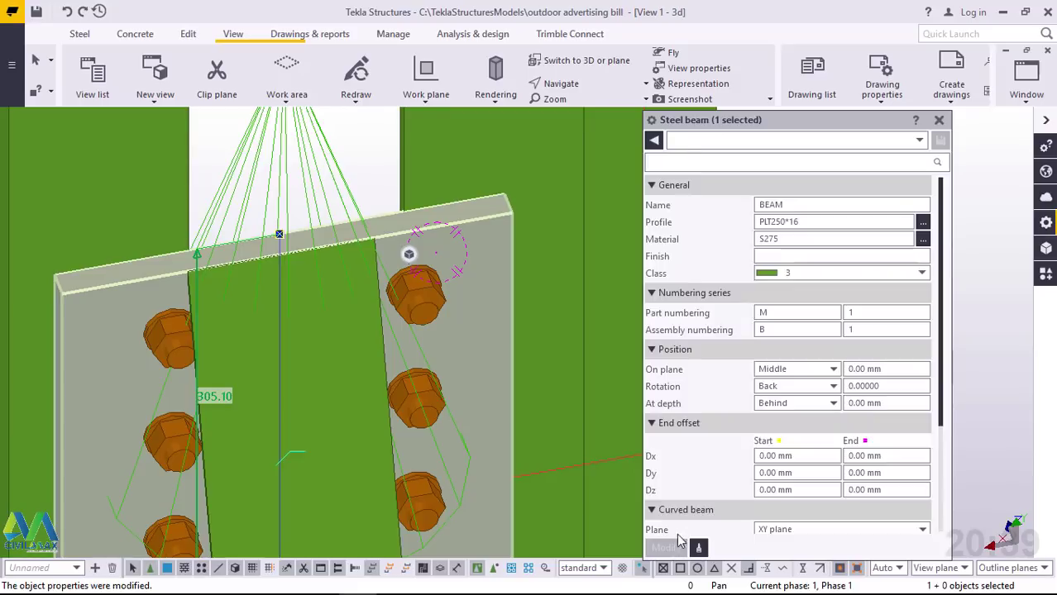
pyautogui.click(938, 123)
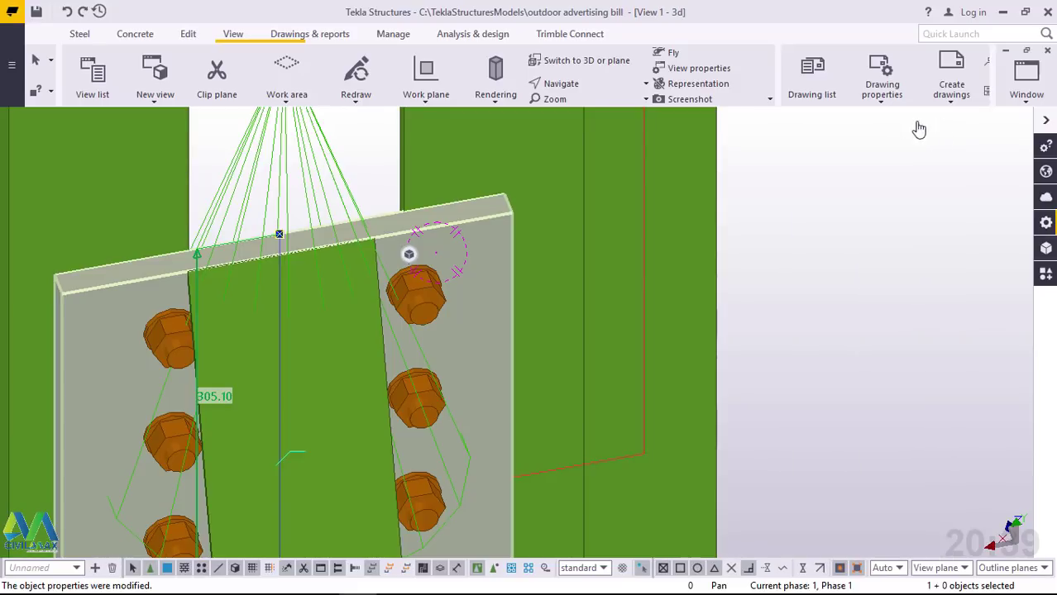
pyautogui.click(370, 158)
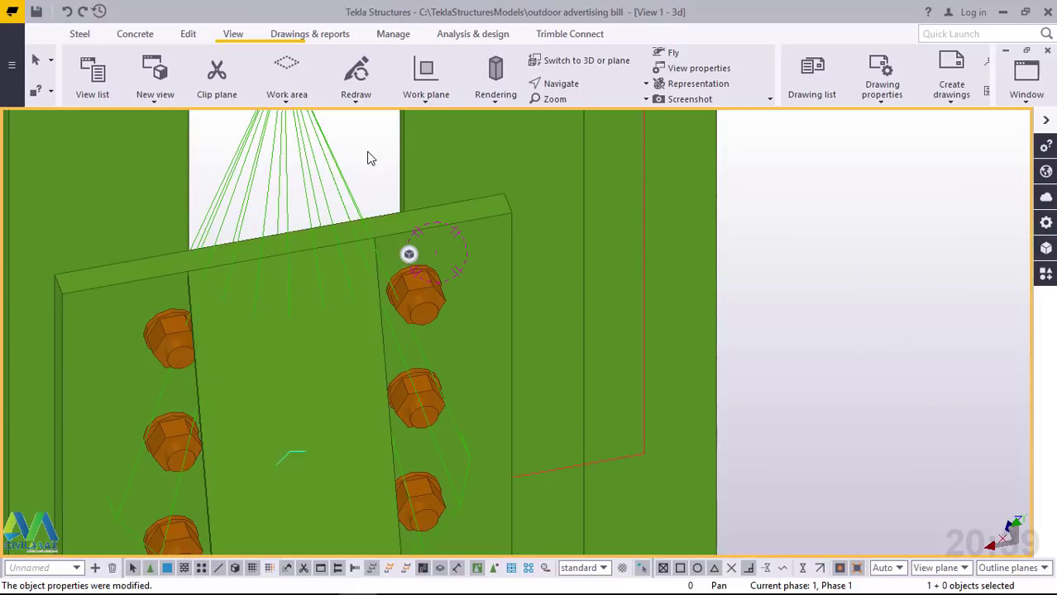
# Try an On plane position of 20 mm for the second column's bolt group and settle on 10 mm
pyautogui.doubleClick(422, 306)
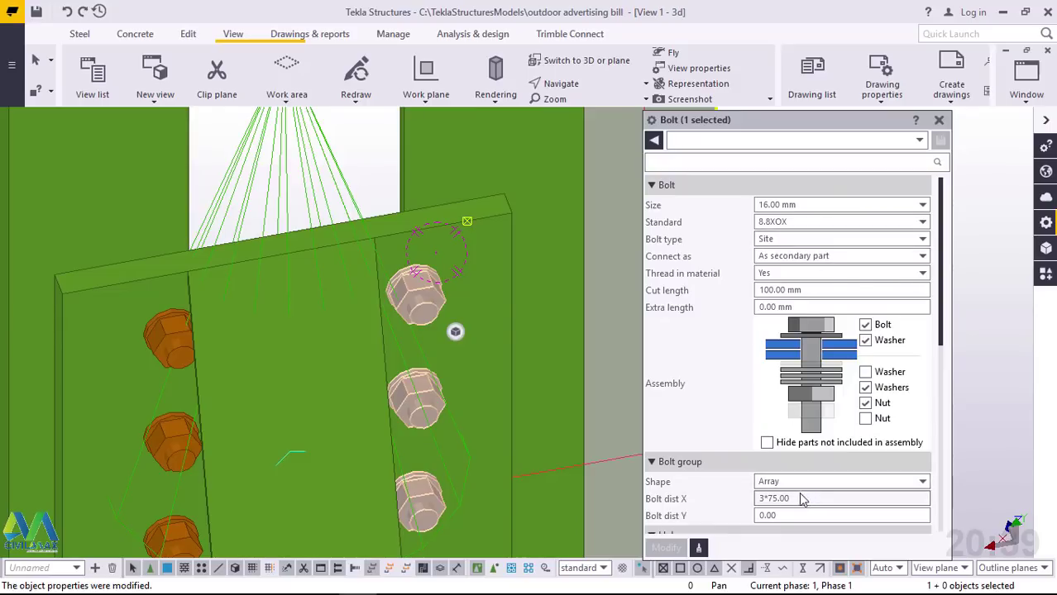
pyautogui.scroll(-8, 798, 484)
pyautogui.scroll(-3, 803, 471)
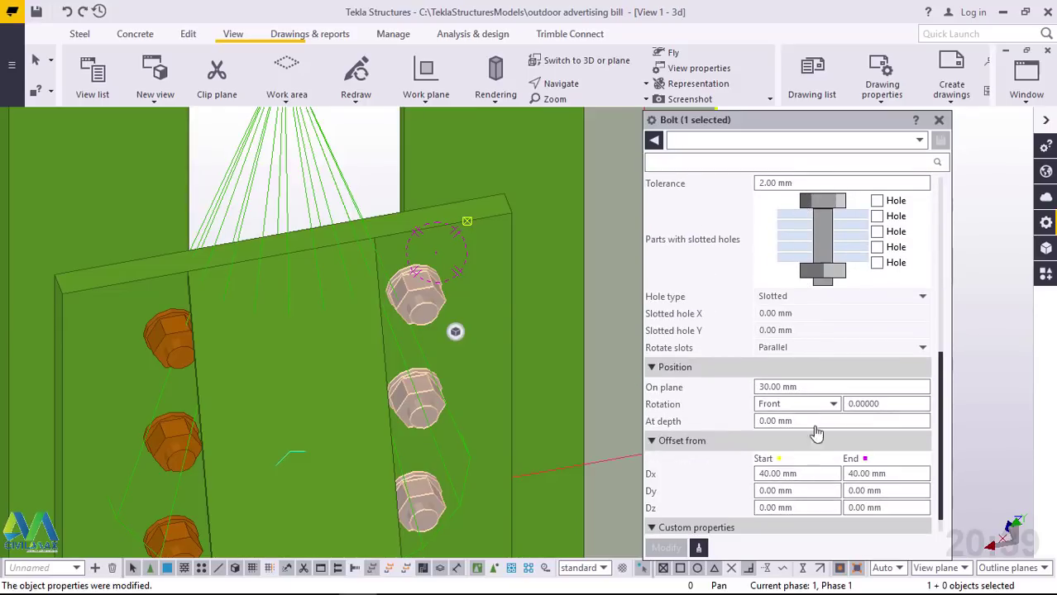
pyautogui.click(765, 386)
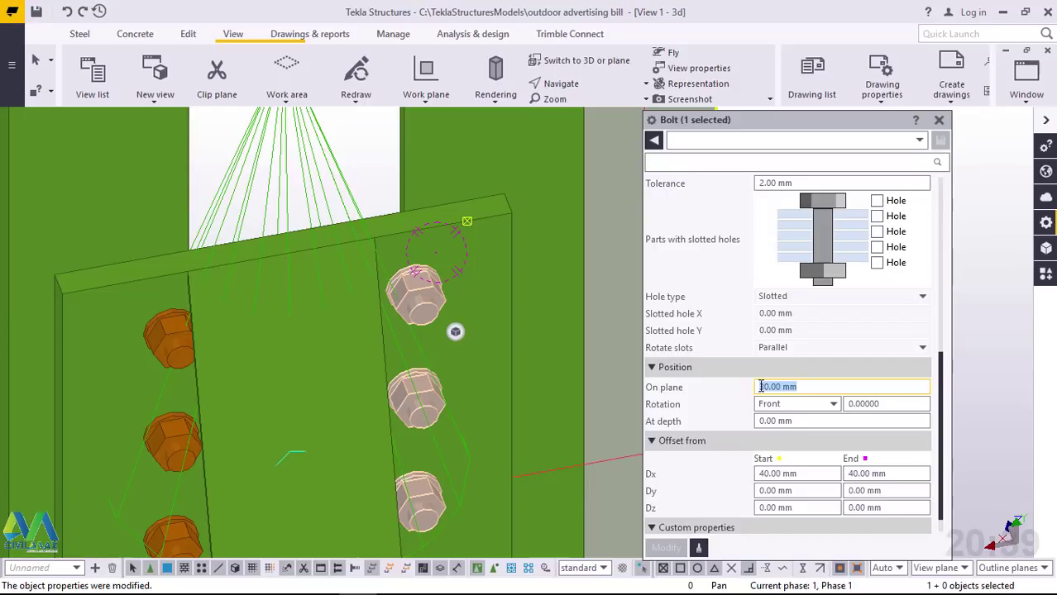
pyautogui.write('20')
pyautogui.click(666, 548)
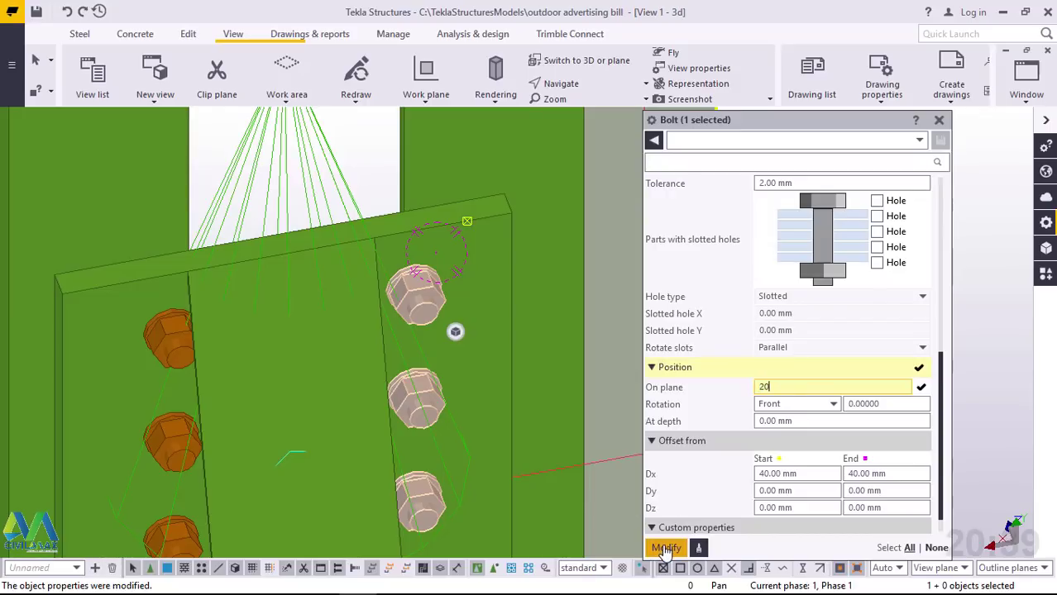
pyautogui.click(805, 388)
pyautogui.write('10')
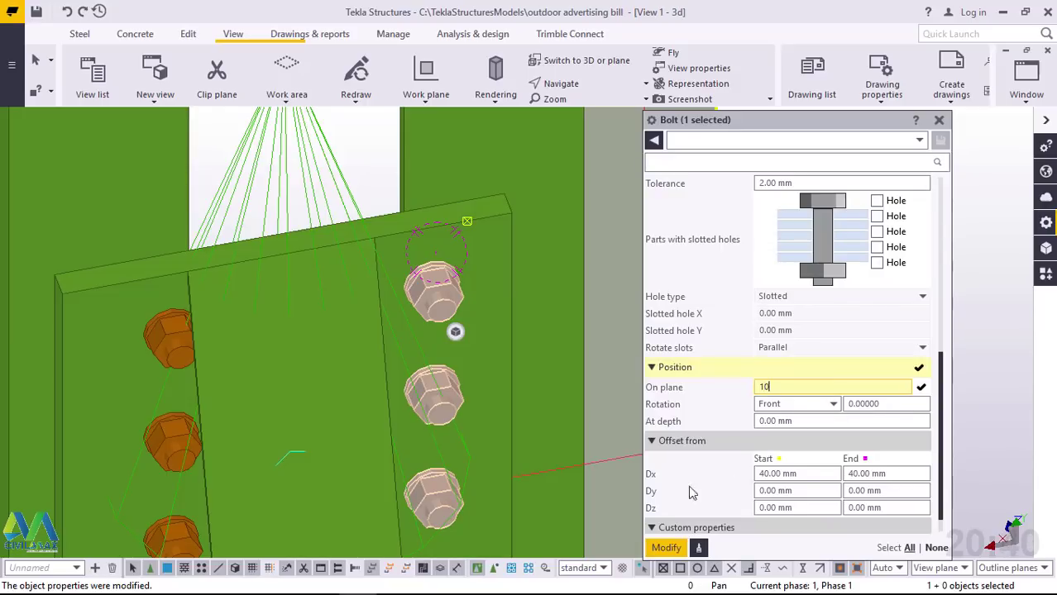
pyautogui.click(667, 548)
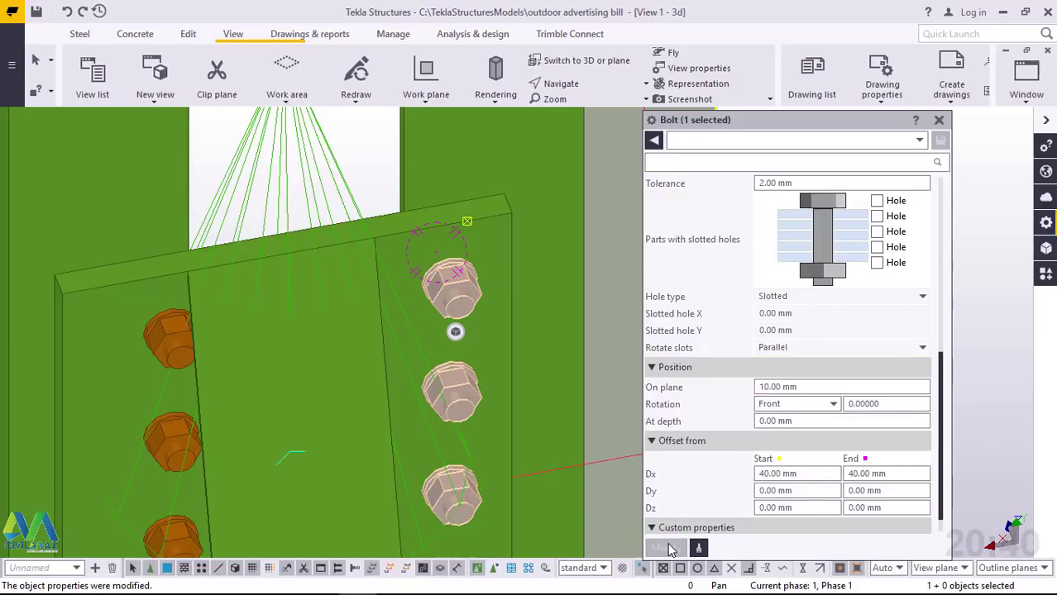
# Set the On plane position of the first column's bolt group to -10 mm and apply it
pyautogui.click(171, 331)
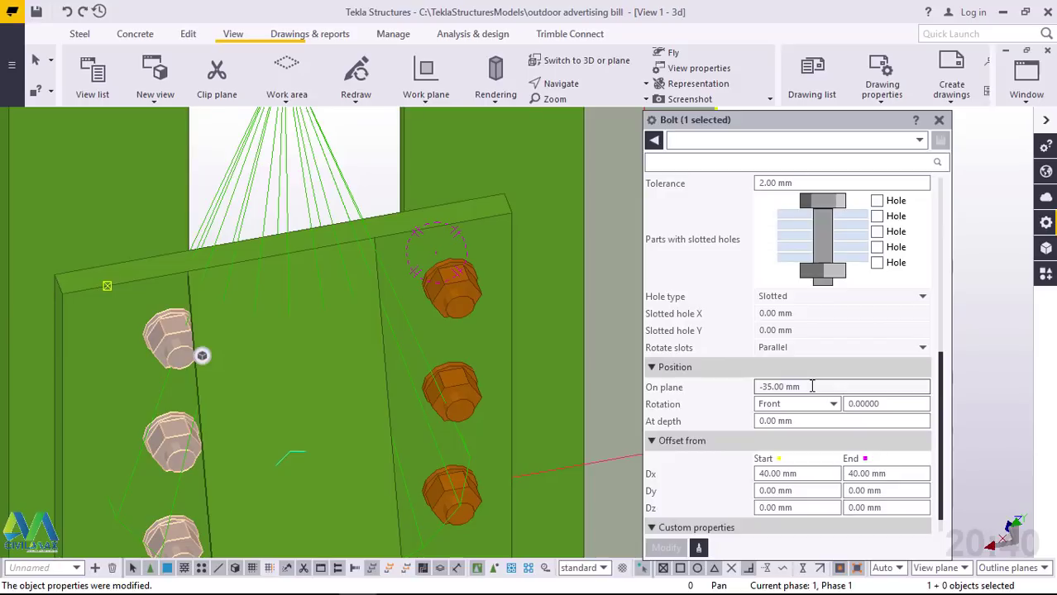
pyautogui.moveTo(802, 387); pyautogui.dragTo(776, 387)
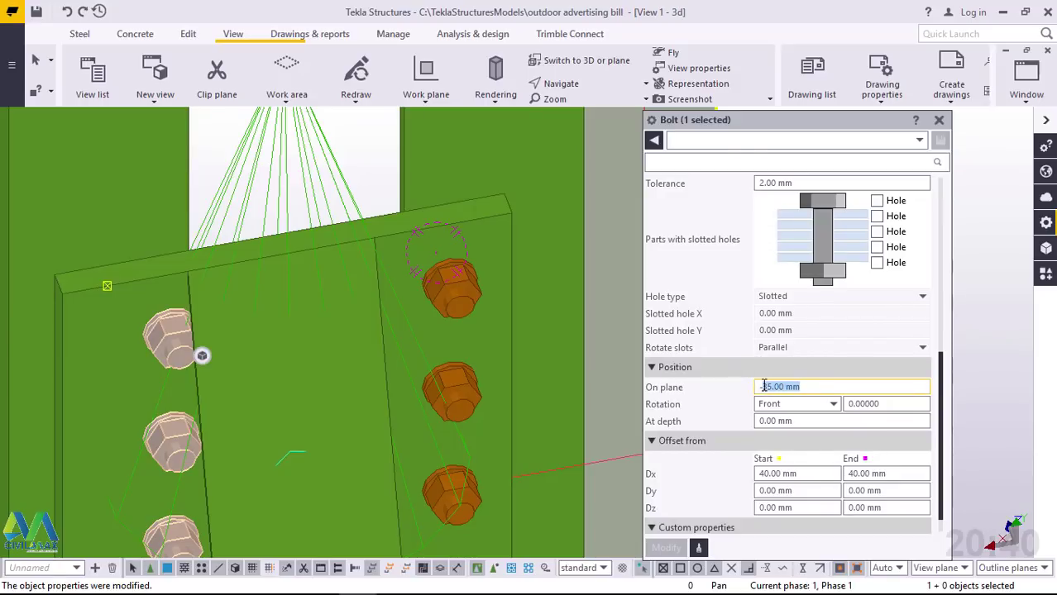
pyautogui.write('10')
pyautogui.click(666, 548)
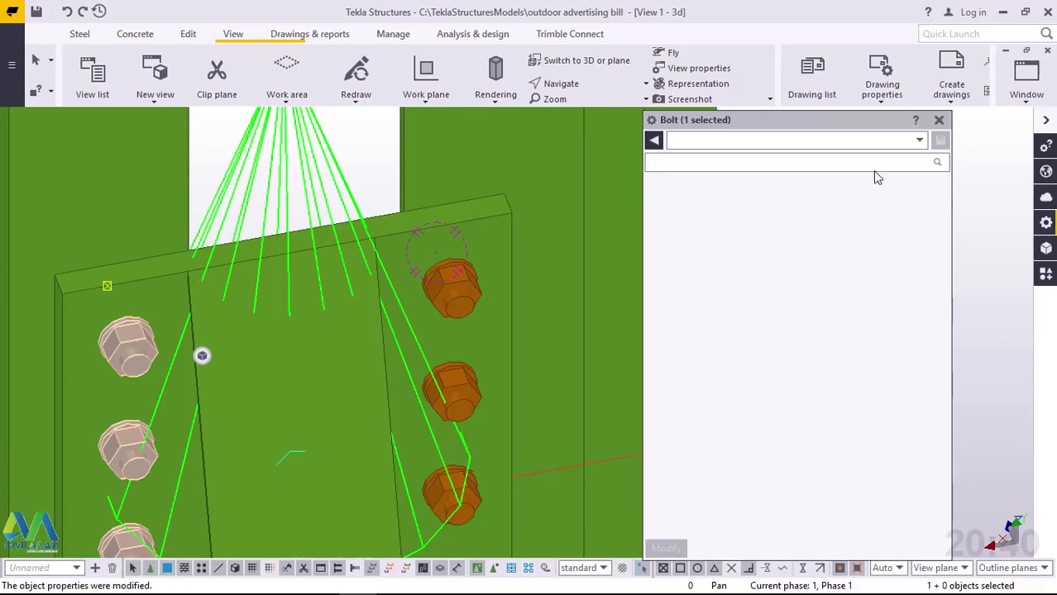
pyautogui.click(939, 120)
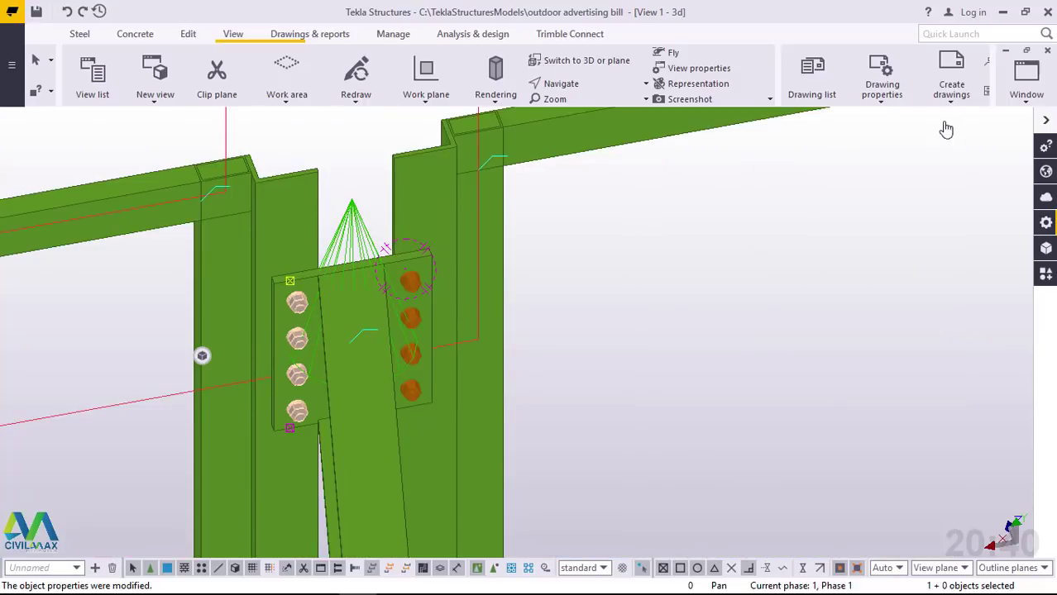
# Redraw the view to clear the leftover temporary lines and examine the bolted end plate and column tops from the side
pyautogui.rightClick(659, 230)
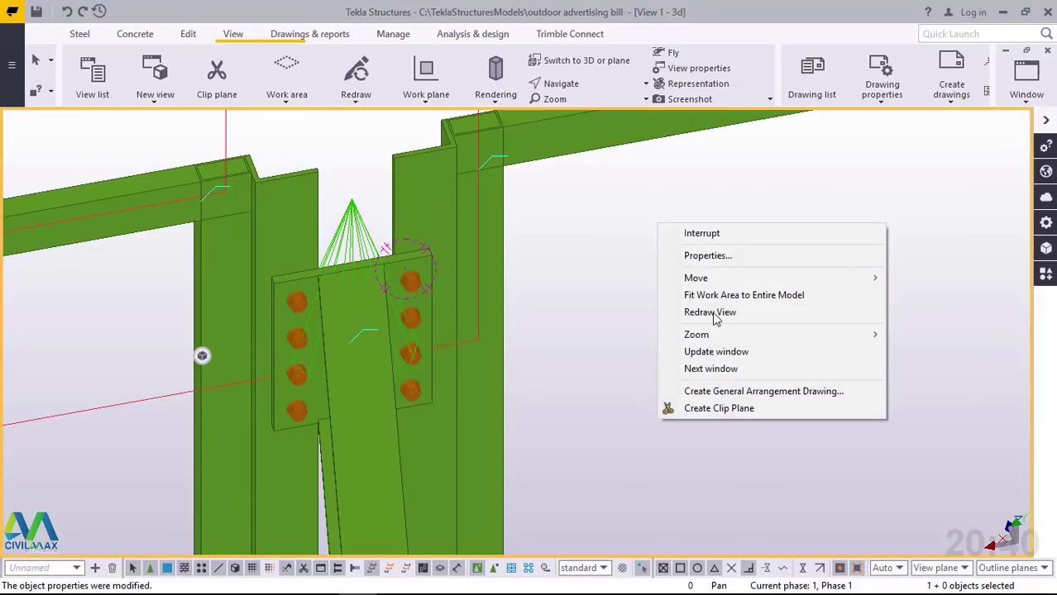
pyautogui.click(713, 314)
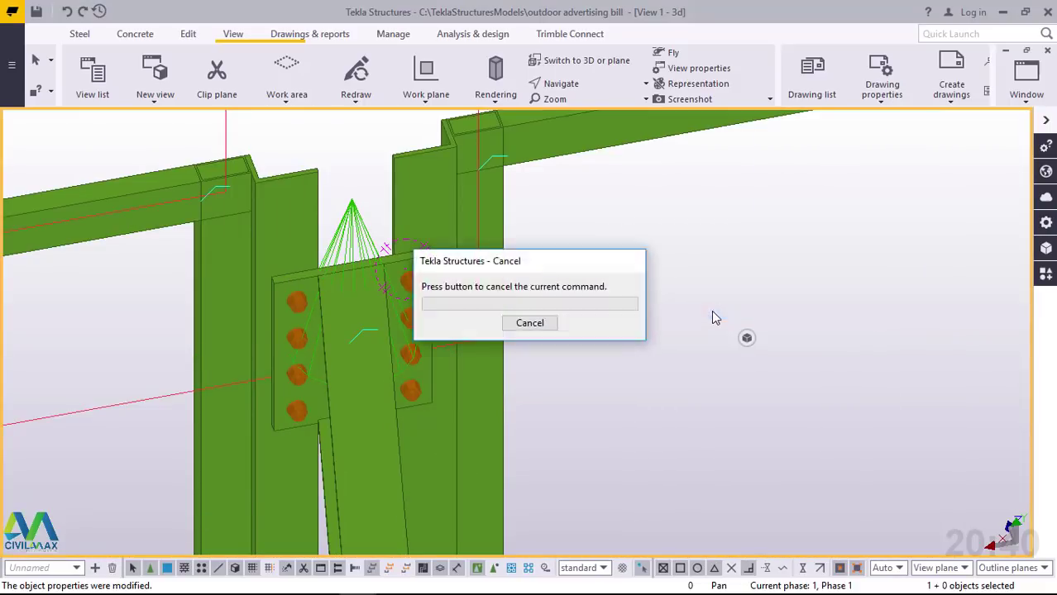
pyautogui.click(581, 84)
pyautogui.click(577, 136)
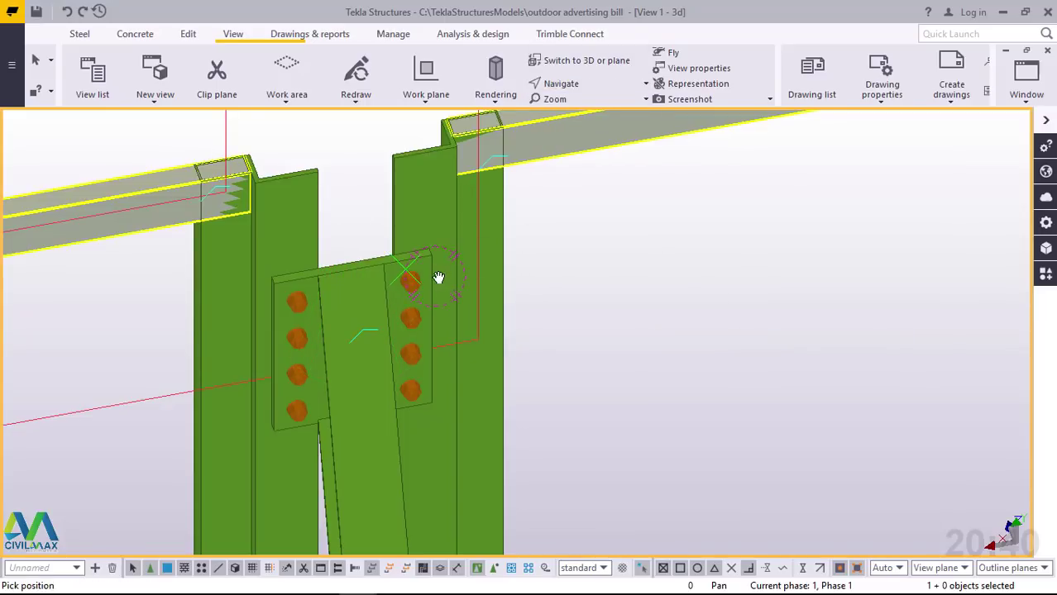
pyautogui.moveTo(439, 277)
pyautogui.keyDown('ctrl'); pyautogui.mouseDown(button='middle')
pyautogui.moveTo(794, 232)
pyautogui.moveTo(570, 246)
pyautogui.moveTo(451, 304)
pyautogui.moveTo(497, 208)
pyautogui.moveTo(574, 266)
pyautogui.mouseUp(button='middle'); pyautogui.keyUp('ctrl')
pyautogui.rightClick(574, 265)
pyautogui.click(624, 273)
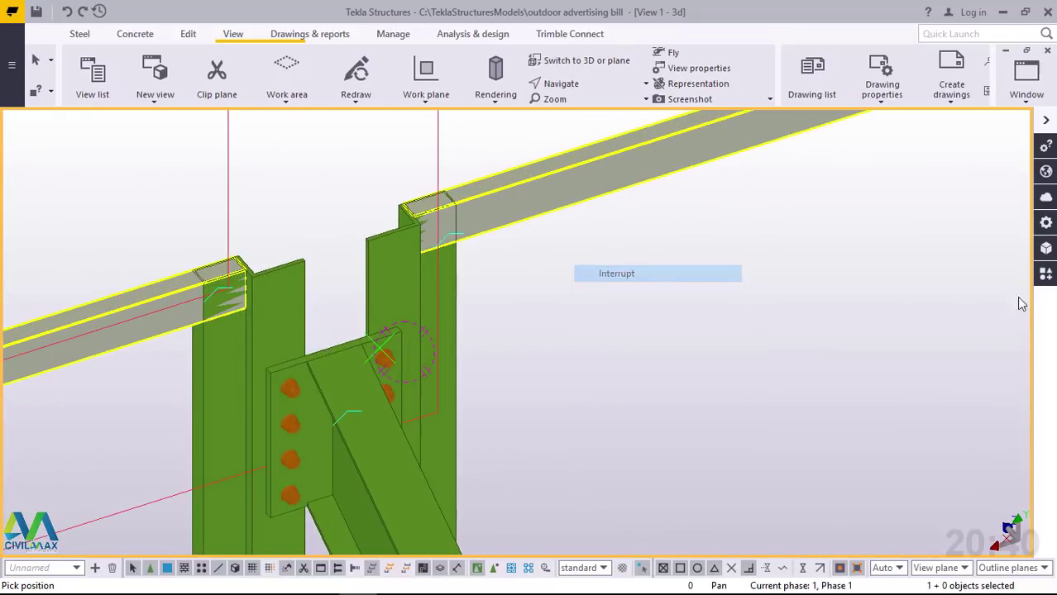
pyautogui.press('Escape')
# Try to apply the Stanchion weld (85) component between the horizontal top beam and the second column
pyautogui.click(1045, 273)
pyautogui.click(935, 364)
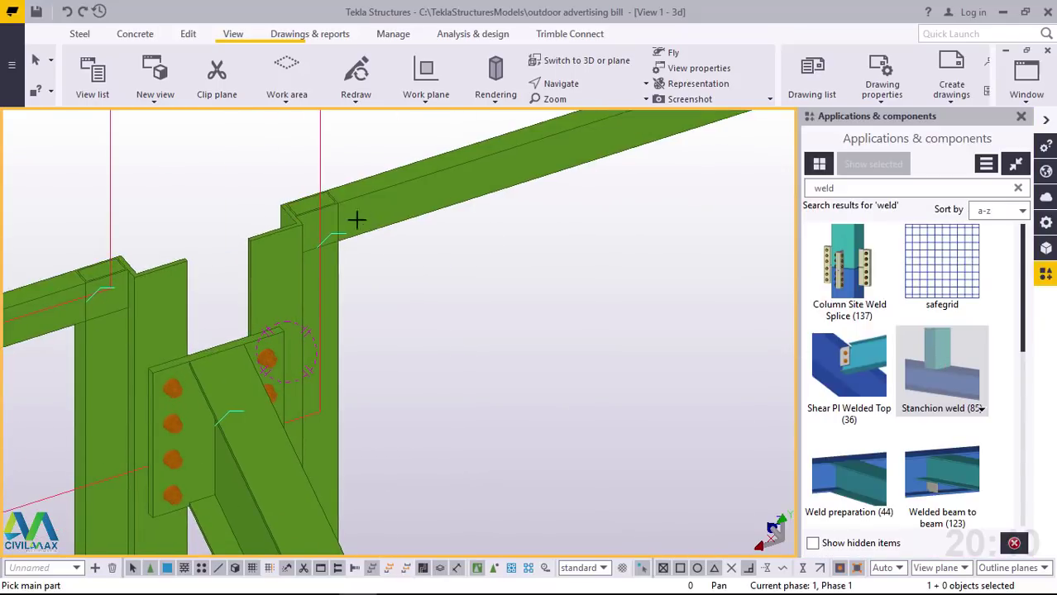
pyautogui.scroll(3, 356, 220)
pyautogui.click(383, 220)
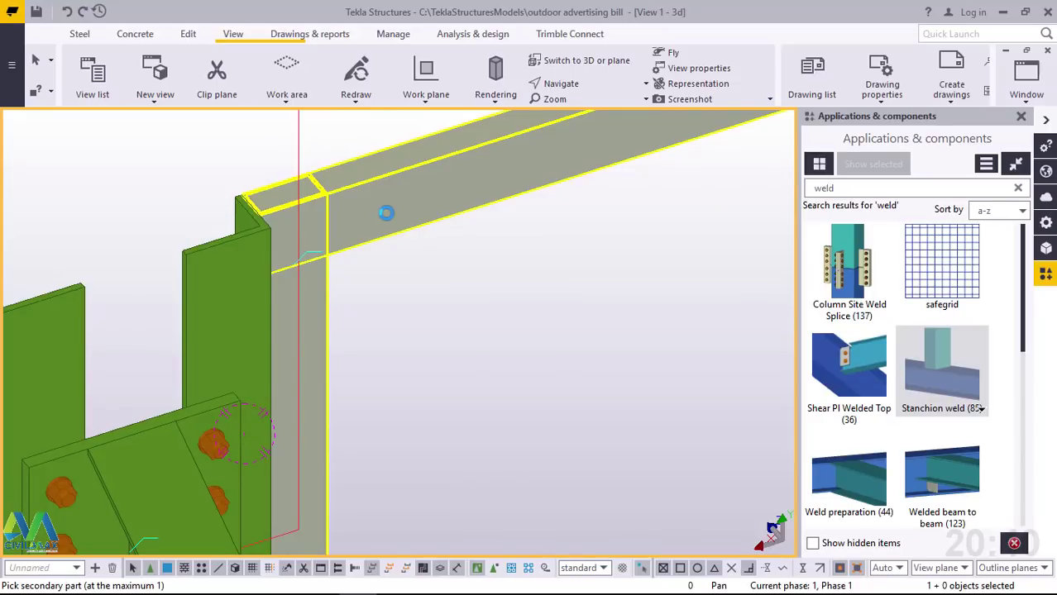
pyautogui.click(386, 212)
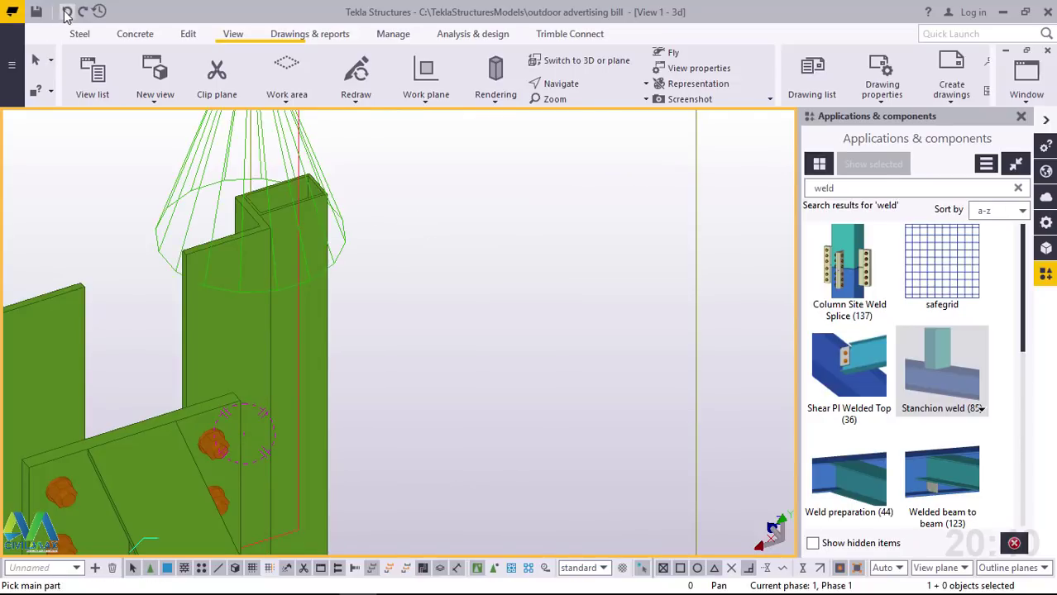
pyautogui.click(427, 196)
pyautogui.click(322, 298)
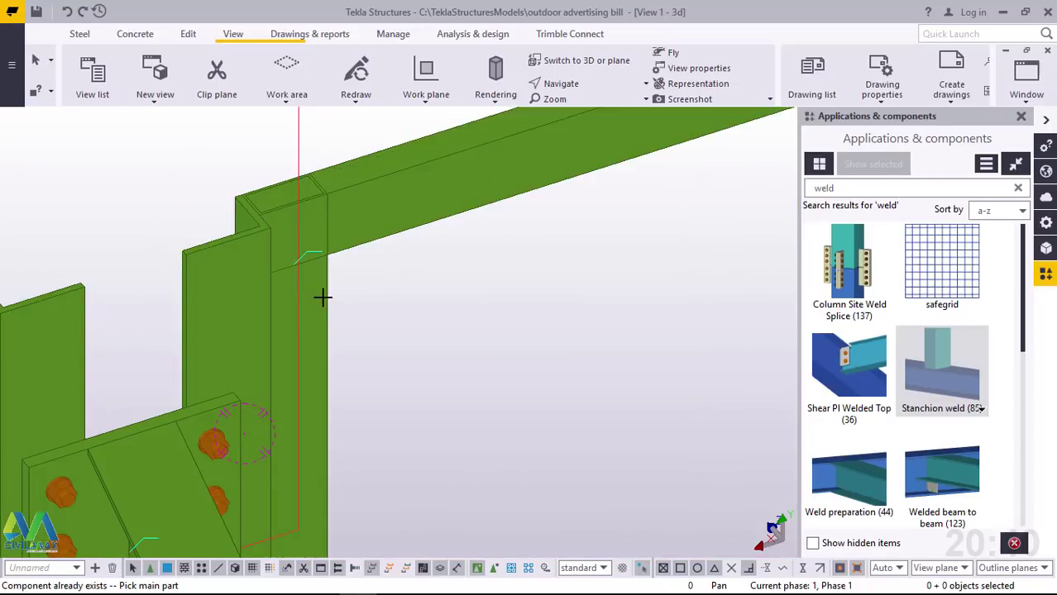
# Leave the Stanchion weld command and examine the junction between the connecting beam and the round column from the side
pyautogui.rightClick(497, 272)
pyautogui.click(539, 284)
pyautogui.scroll(-7, 368, 220)
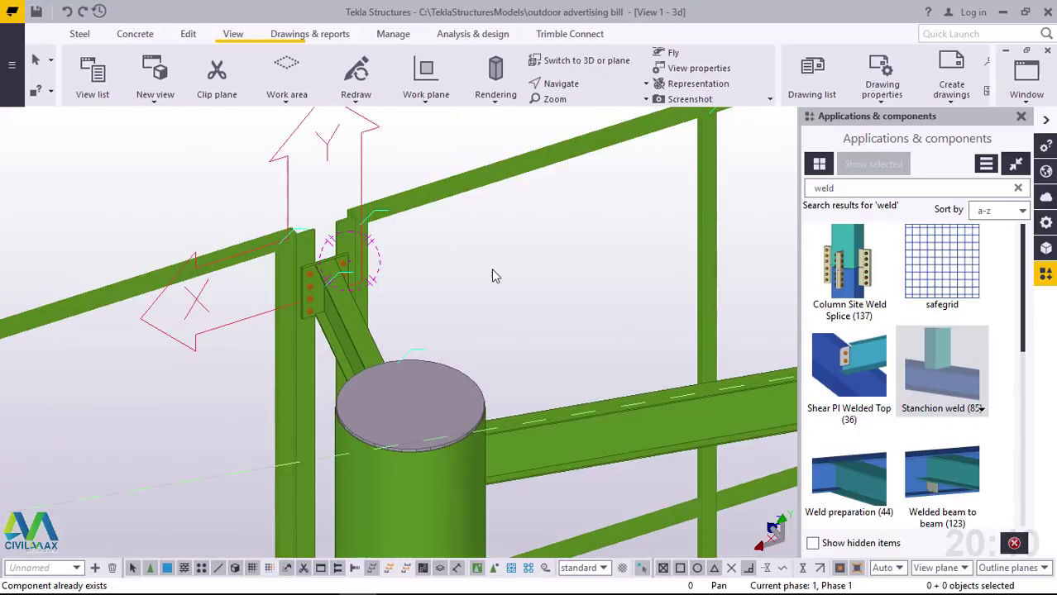
pyautogui.click(588, 85)
pyautogui.click(582, 139)
pyautogui.click(351, 289)
pyautogui.keyDown('ctrl'); pyautogui.moveTo(353, 286); pyautogui.dragTo(590, 274, button='middle'); pyautogui.keyUp('ctrl')
pyautogui.scroll(5, 540, 228)
pyautogui.rightClick(342, 210)
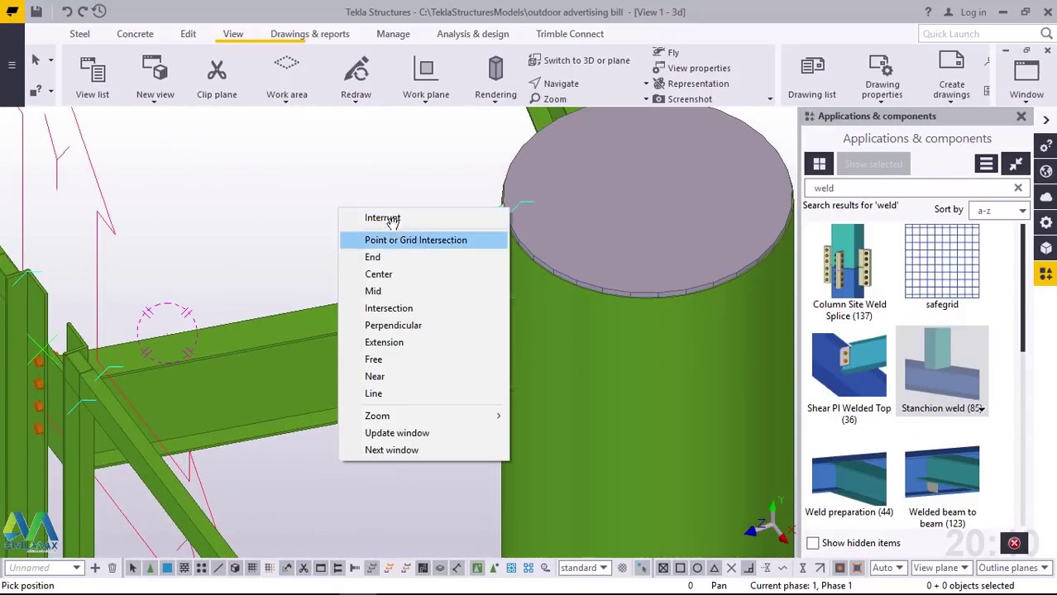
pyautogui.click(377, 217)
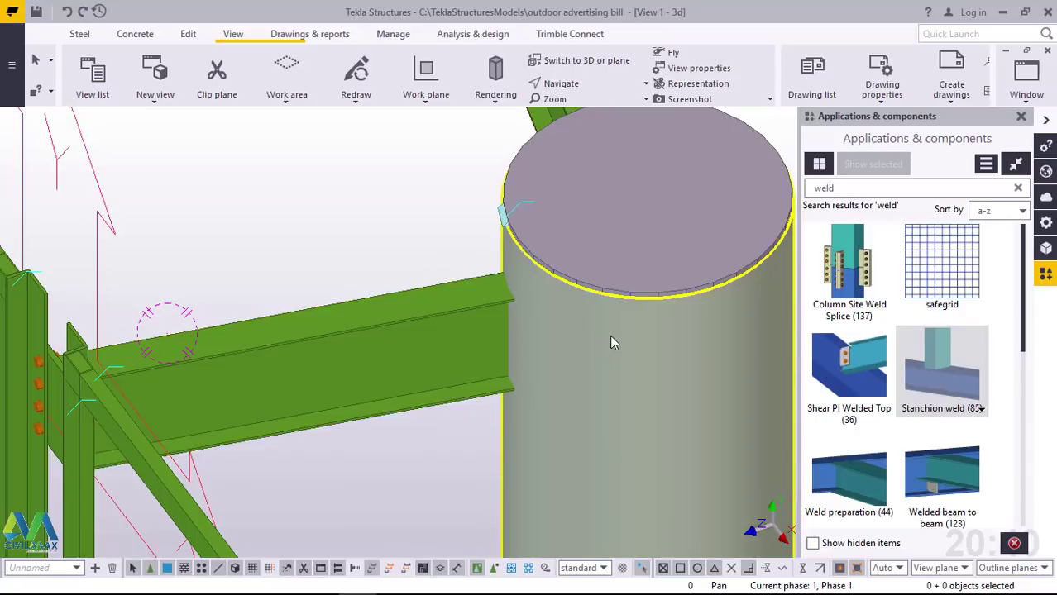
# Search the component catalog for "round" and apply Round tube (23) with the round column as main part and the connecting beam as secondary
pyautogui.click(865, 188)
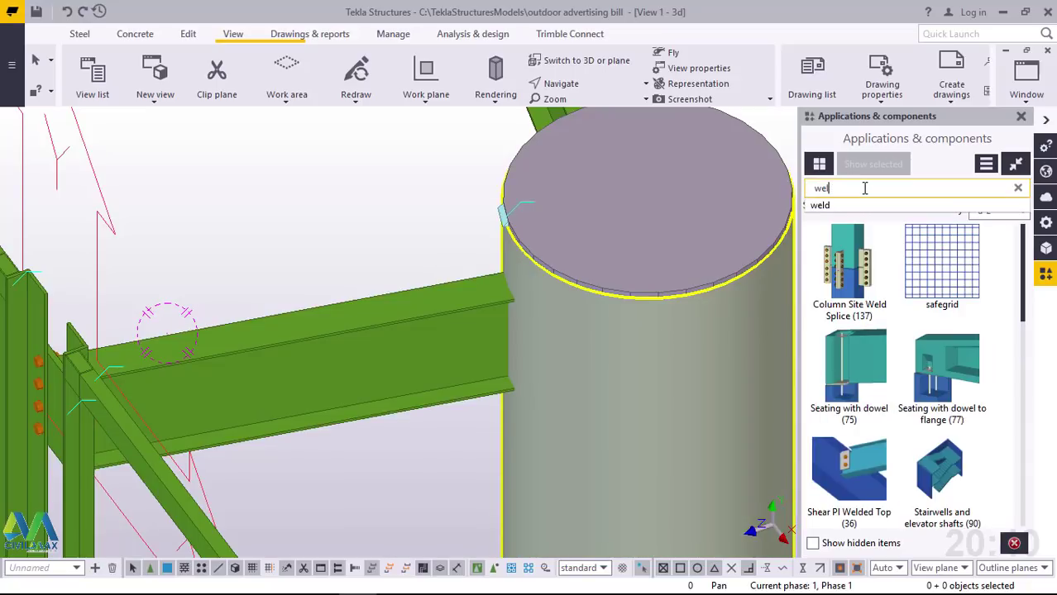
pyautogui.press('BackSpace')
pyautogui.press('BackSpace')
pyautogui.press('BackSpace')
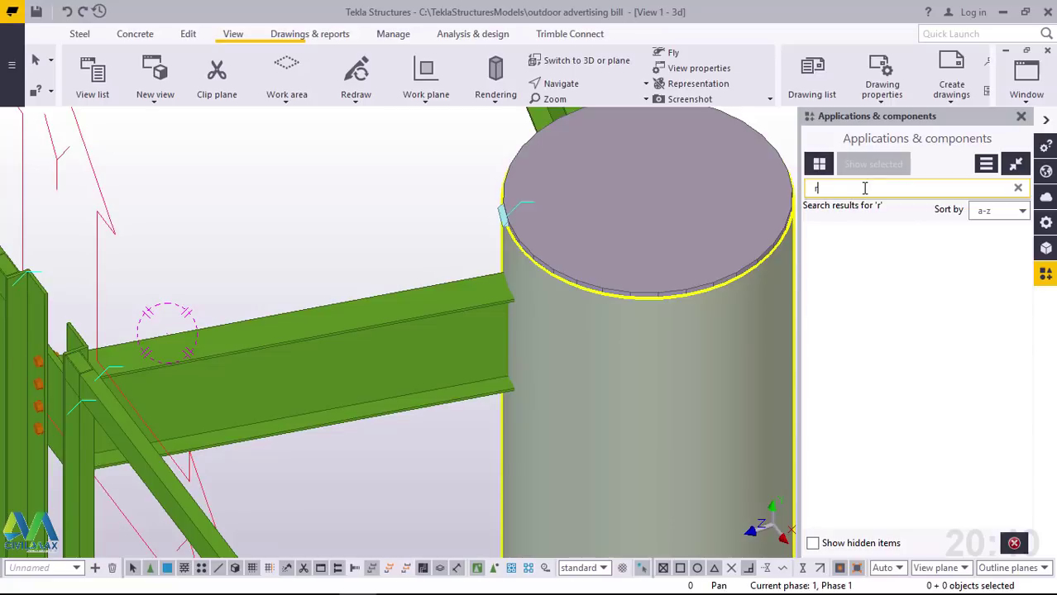
pyautogui.write('round')
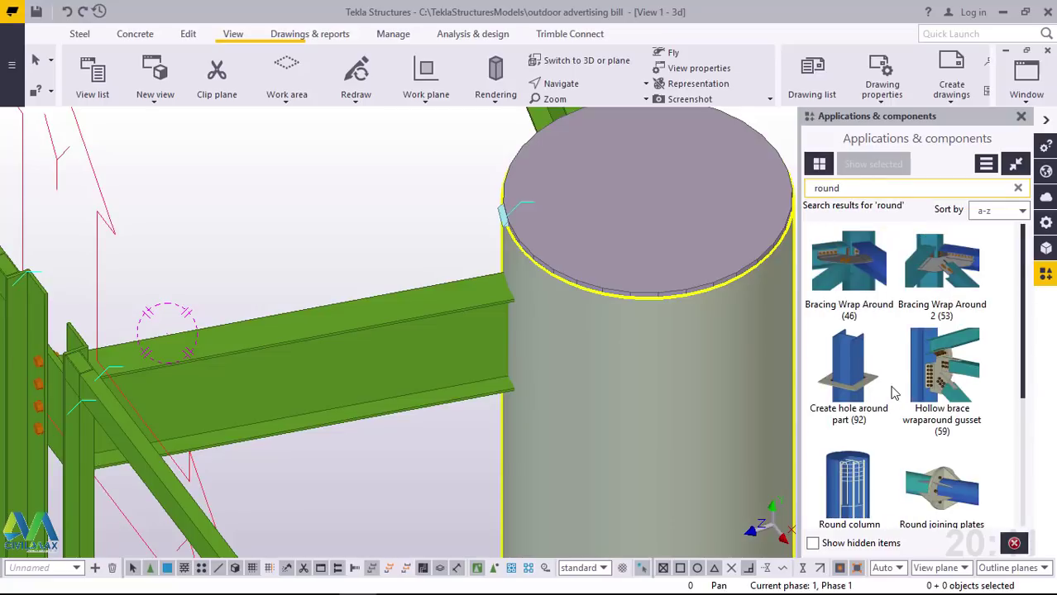
pyautogui.scroll(-3, 893, 393)
pyautogui.click(861, 379)
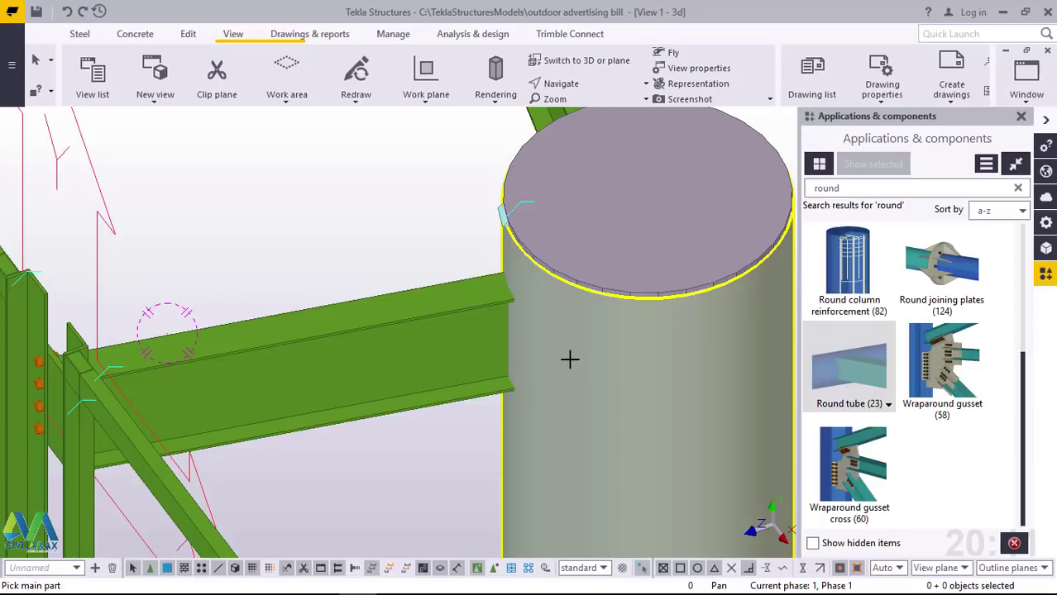
pyautogui.click(533, 346)
pyautogui.click(485, 333)
pyautogui.middleClick(485, 332)
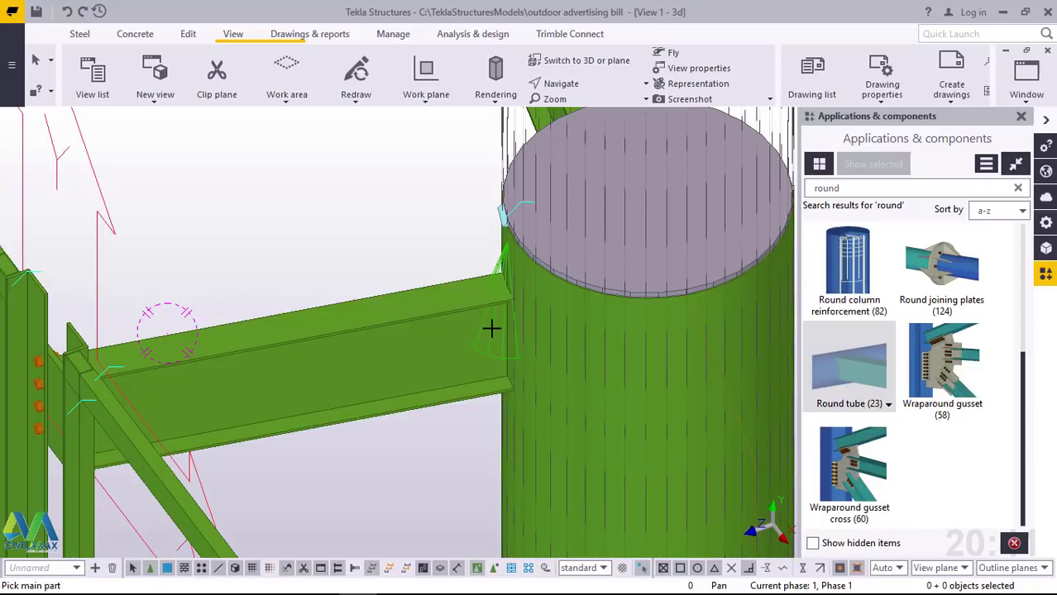
pyautogui.rightClick(438, 235)
pyautogui.click(440, 241)
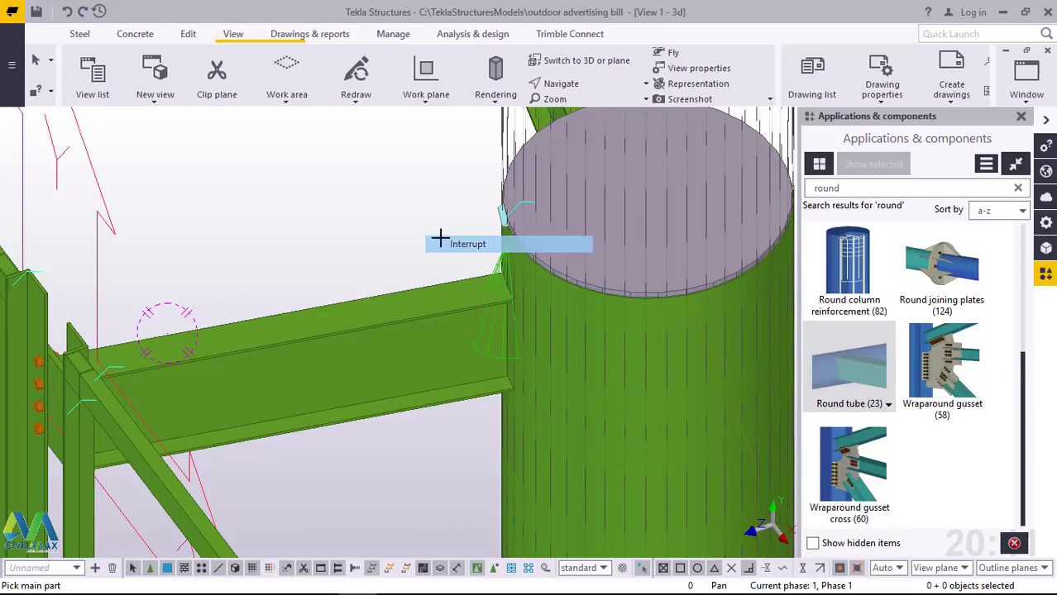
# Redraw the view to clear the temporary lines and examine the whole billboard structure with its column and foundation
pyautogui.rightClick(319, 161)
pyautogui.click(372, 249)
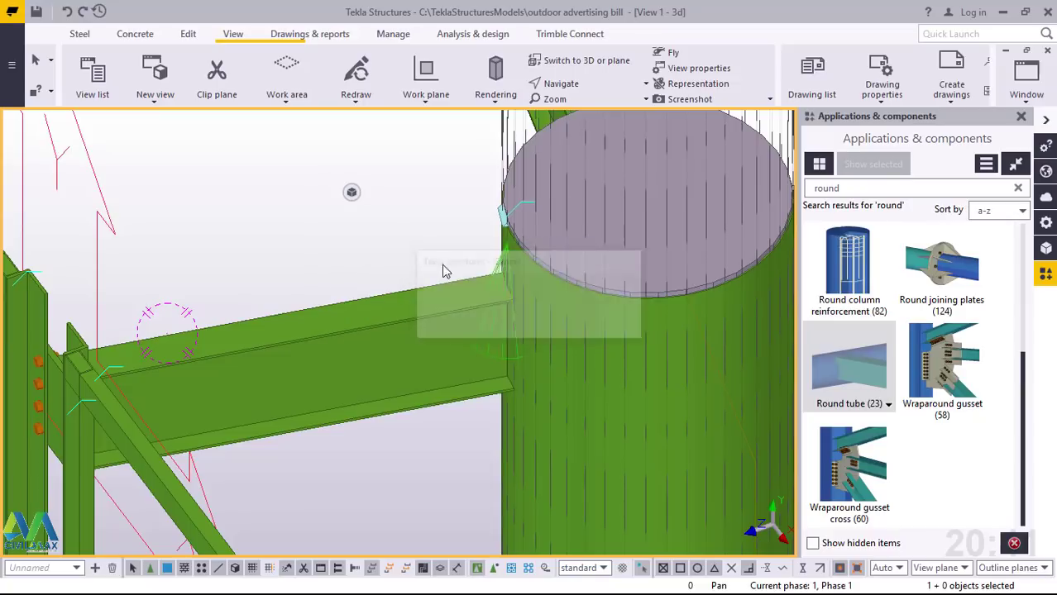
pyautogui.scroll(-4, 490, 236)
pyautogui.click(592, 86)
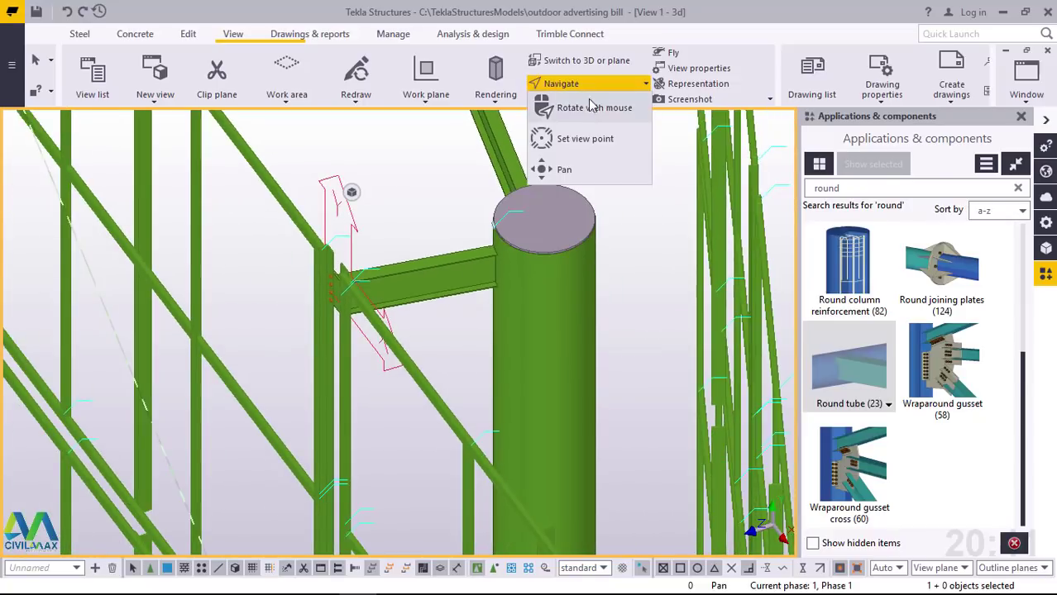
pyautogui.click(588, 106)
pyautogui.scroll(-10, 384, 282)
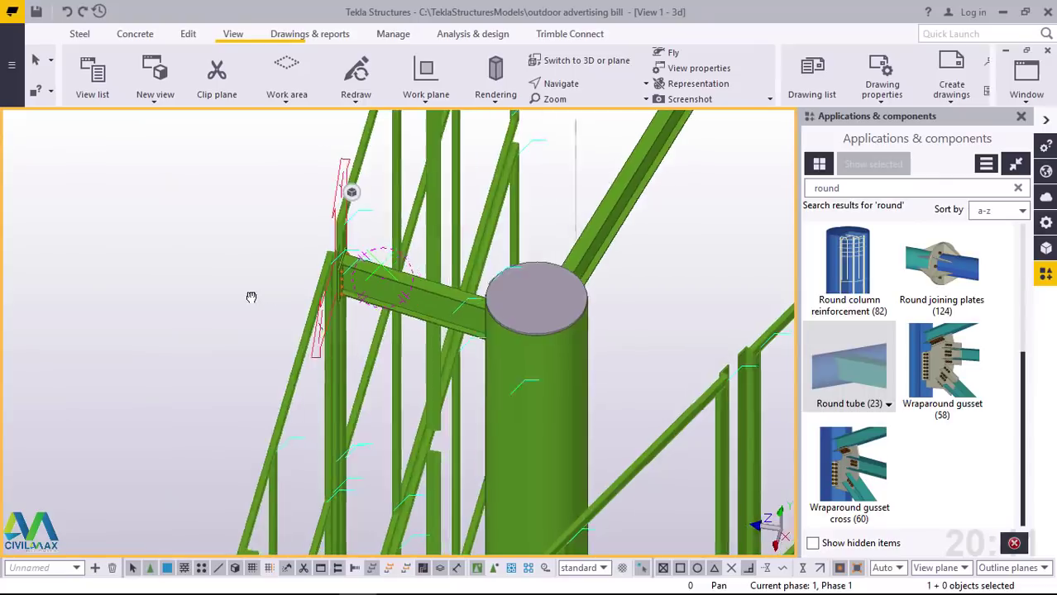
pyautogui.keyDown('ctrl'); pyautogui.moveTo(428, 283); pyautogui.dragTo(434, 277, button='middle'); pyautogui.keyUp('ctrl')
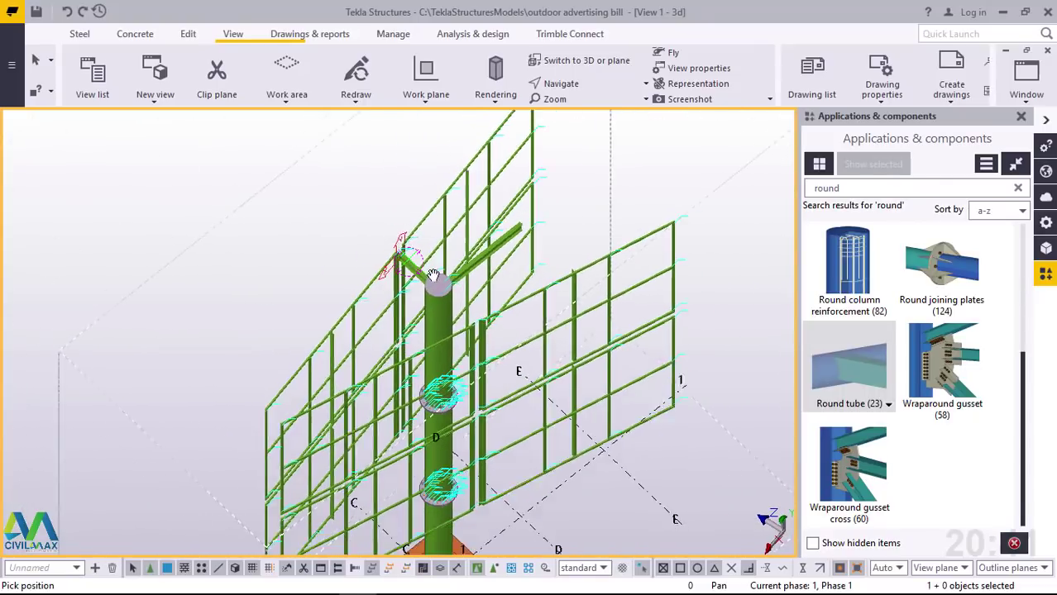
pyautogui.scroll(-4, 434, 277)
pyautogui.scroll(2, 501, 423)
pyautogui.scroll(1, 606, 328)
pyautogui.rightClick(661, 229)
pyautogui.click(703, 245)
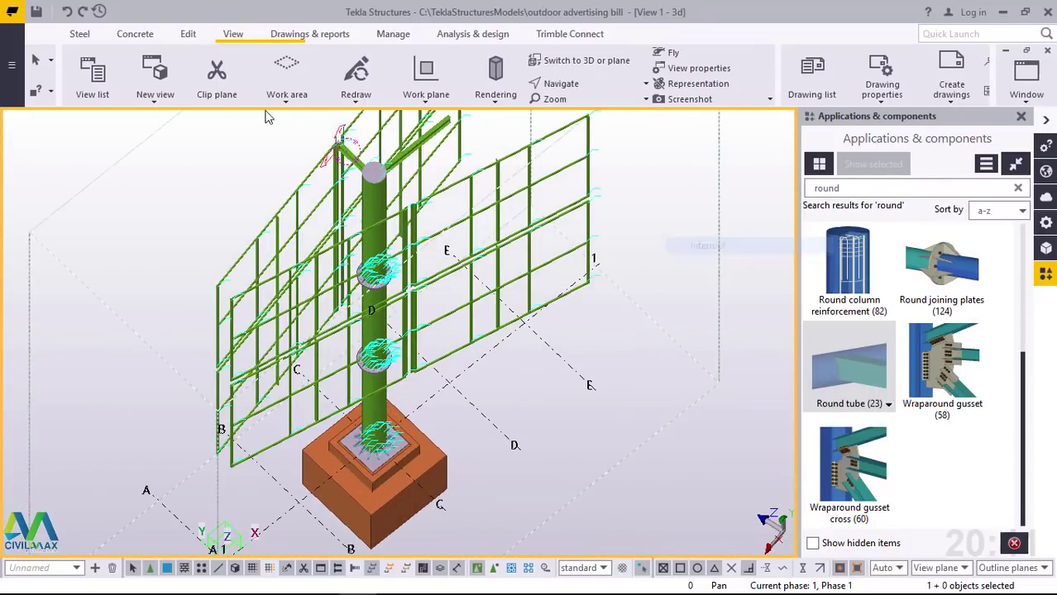
# Move the work plane from the end plate to the horizontal grid plane near grid line E, with its Z axis vertical
pyautogui.click(186, 37)
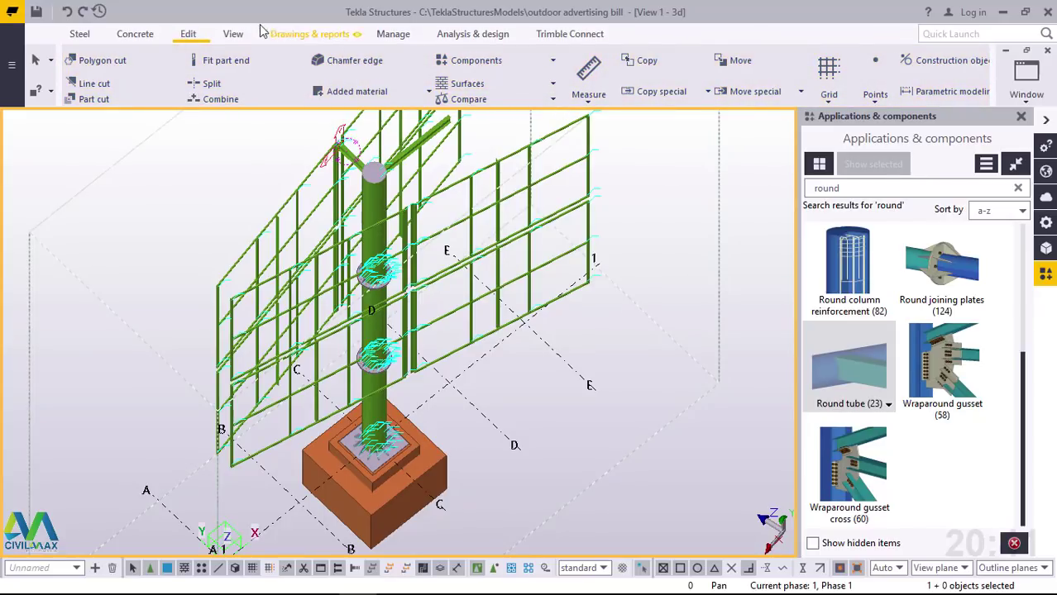
pyautogui.click(234, 35)
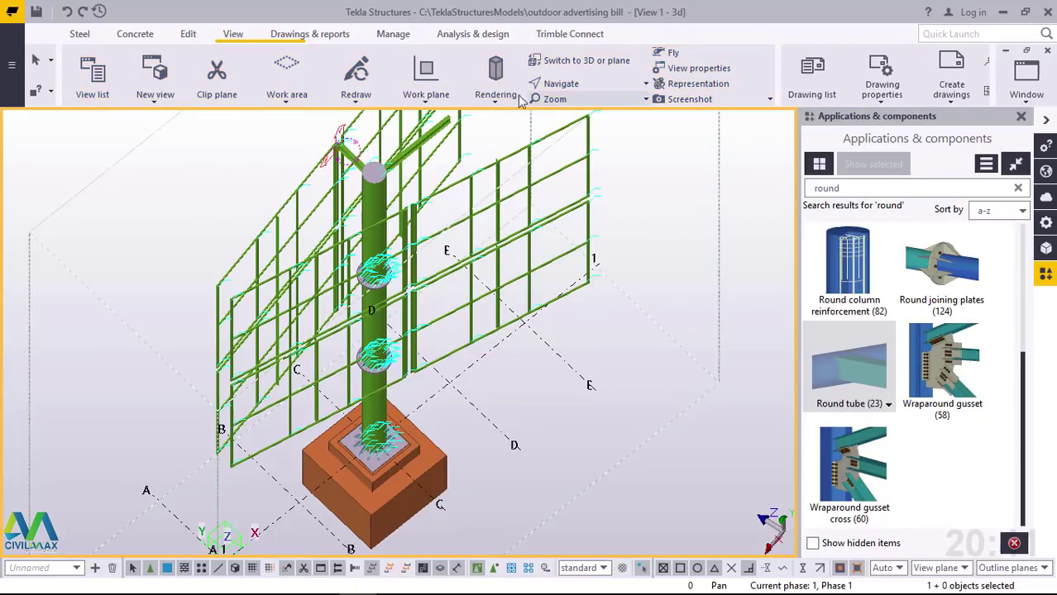
pyautogui.click(430, 102)
pyautogui.click(435, 131)
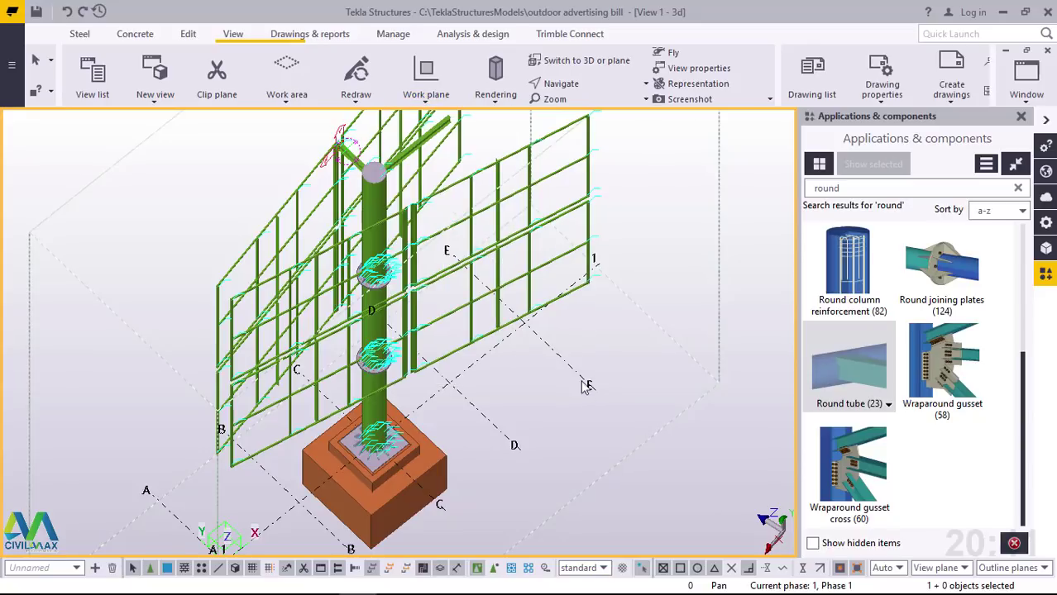
pyautogui.rightClick(648, 289)
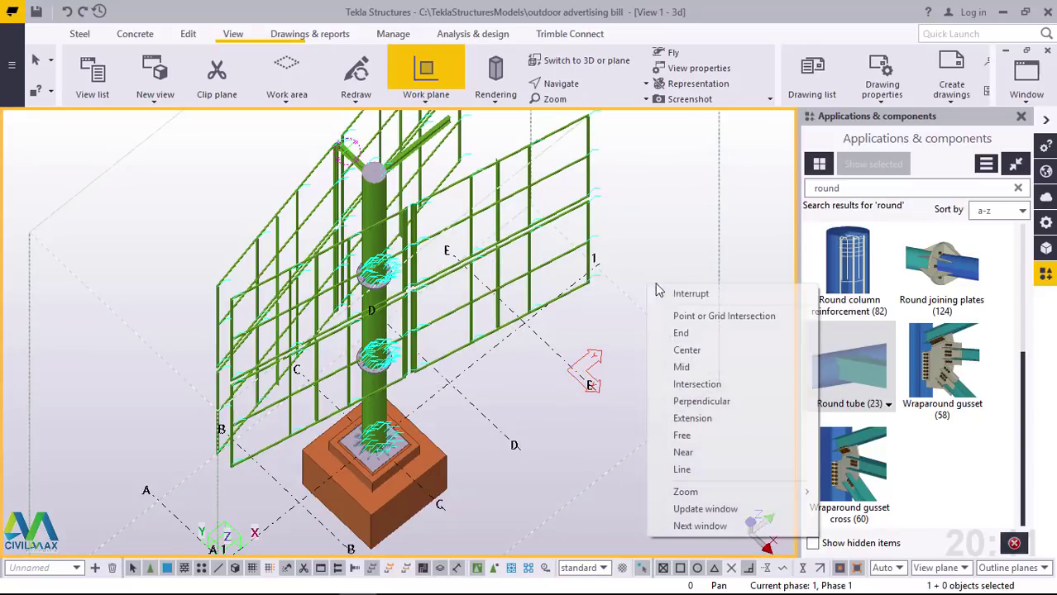
pyautogui.click(673, 291)
# Copy the connecting beam with its end plate and both bolt groups linearly, using dZ -2000 and 5 copies
pyautogui.scroll(5, 354, 160)
pyautogui.scroll(6, 353, 159)
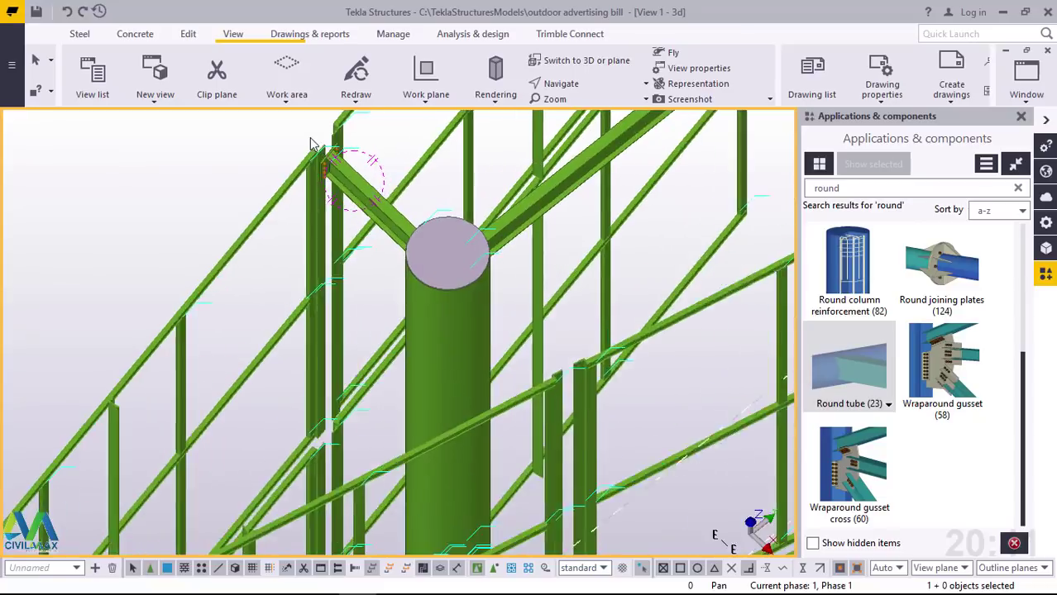
pyautogui.click(450, 271)
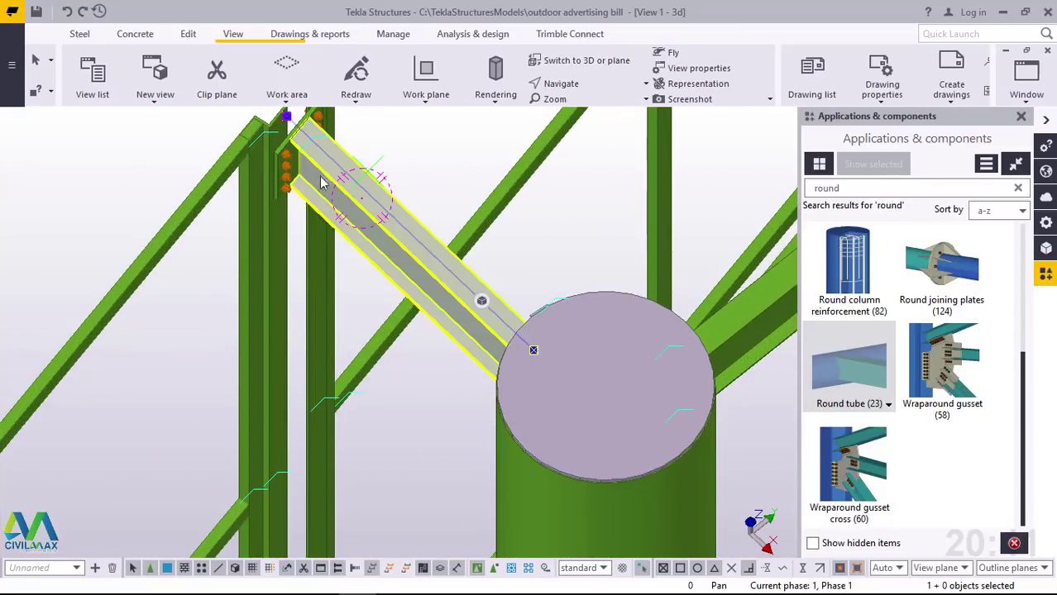
pyautogui.scroll(4, 291, 200)
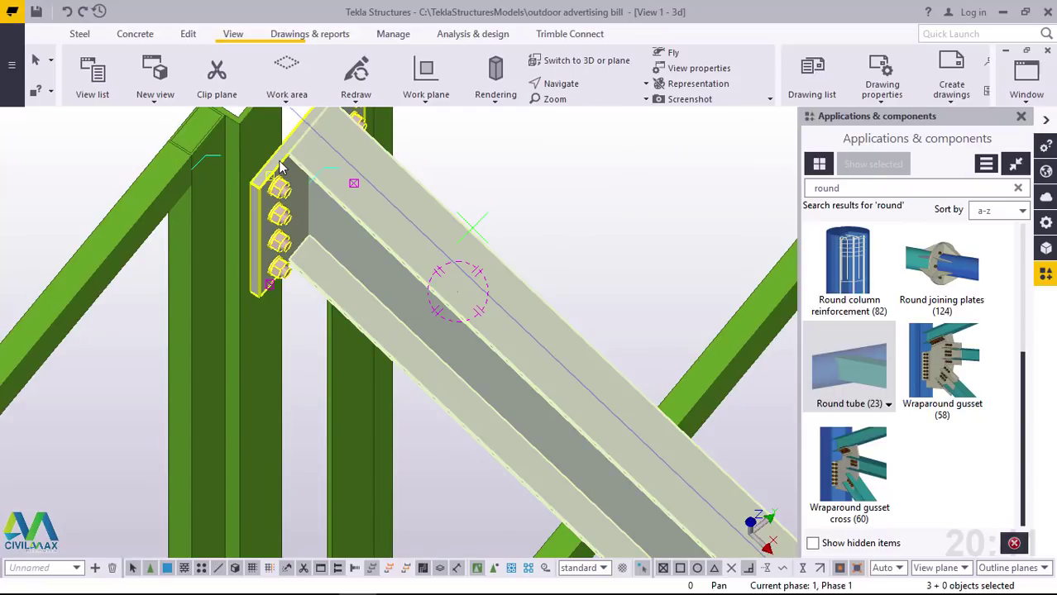
pyautogui.rightClick(576, 159)
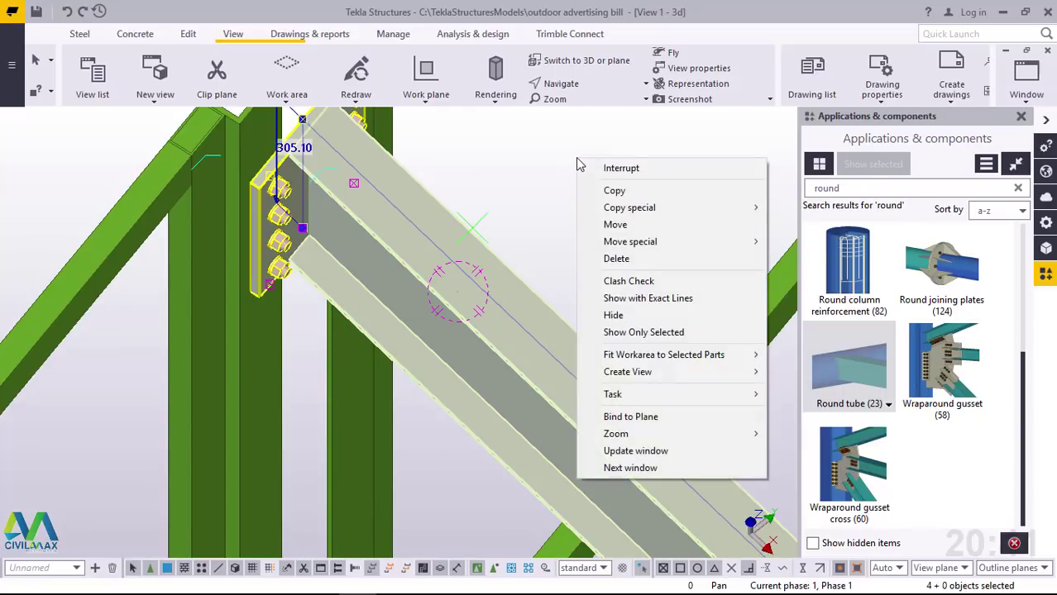
pyautogui.moveTo(686, 208)
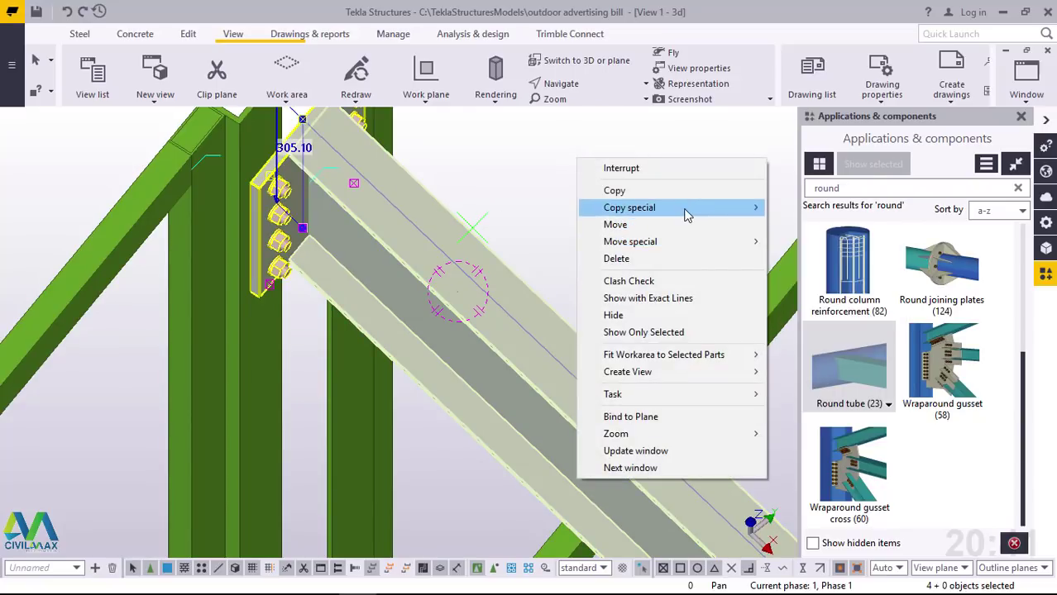
pyautogui.click(804, 208)
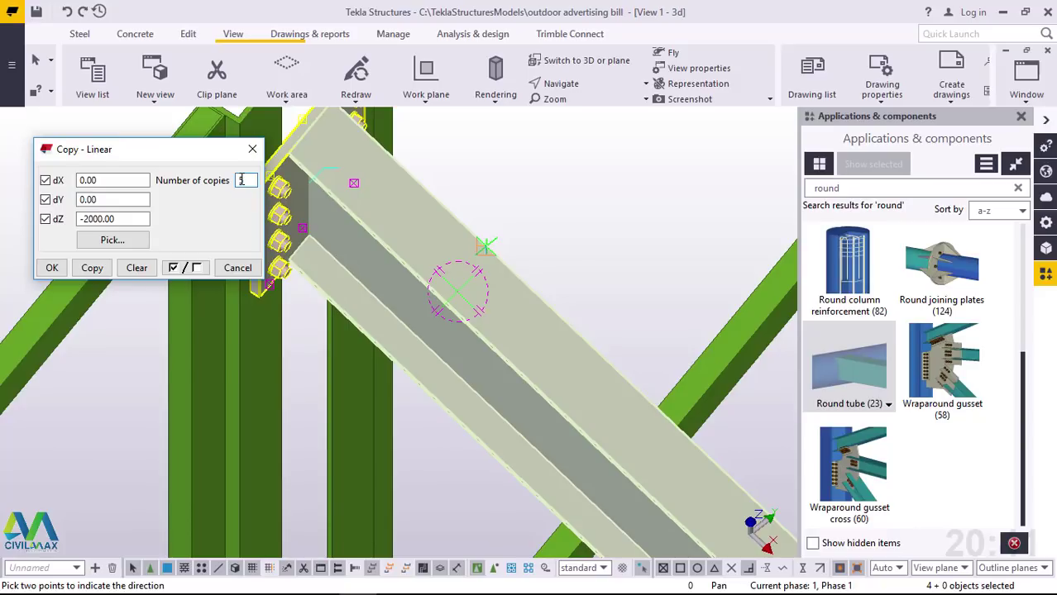
pyautogui.click(56, 271)
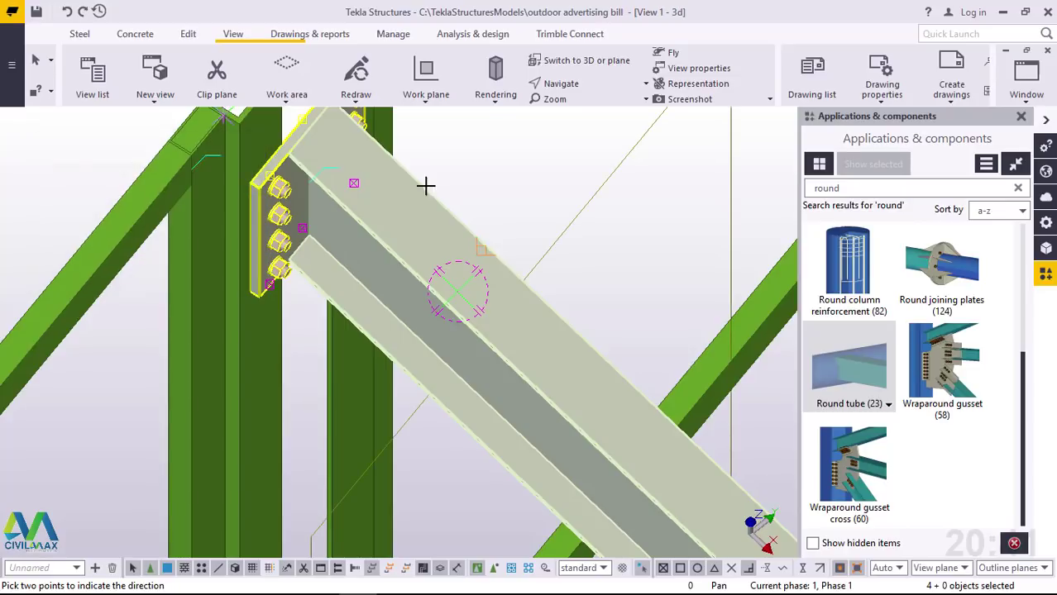
pyautogui.rightClick(481, 147)
pyautogui.click(519, 160)
# Examine the copied beams and bolted end plates down the full height of the round column from several angles
pyautogui.scroll(-2, 414, 233)
pyautogui.scroll(-6, 335, 254)
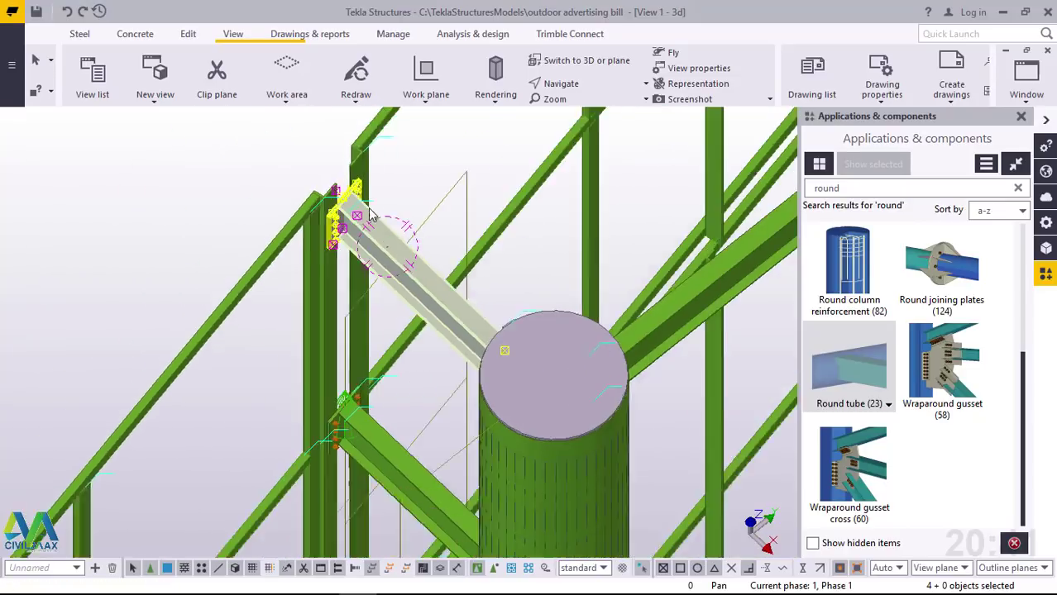
pyautogui.scroll(5, 412, 411)
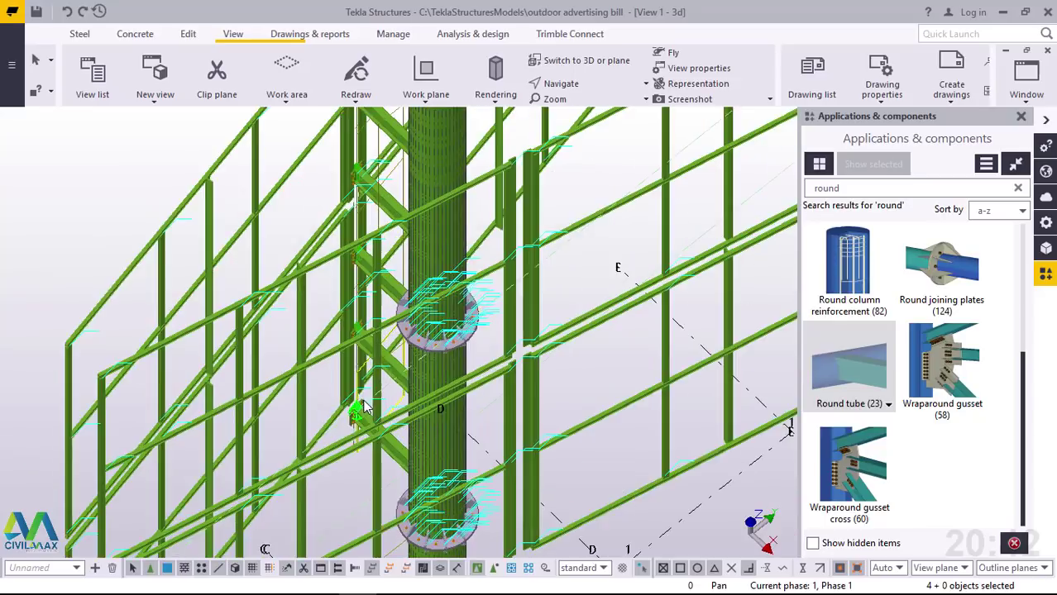
pyautogui.click(580, 86)
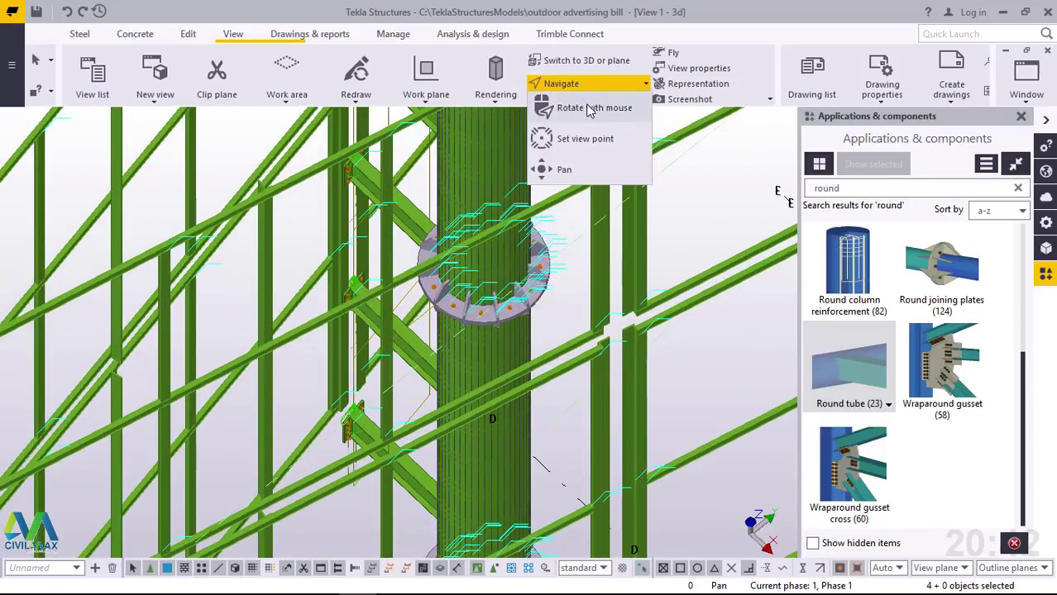
pyautogui.click(587, 109)
pyautogui.moveTo(389, 409); pyautogui.dragTo(653, 310)
pyautogui.scroll(-3, 520, 302)
pyautogui.scroll(-1, 520, 300)
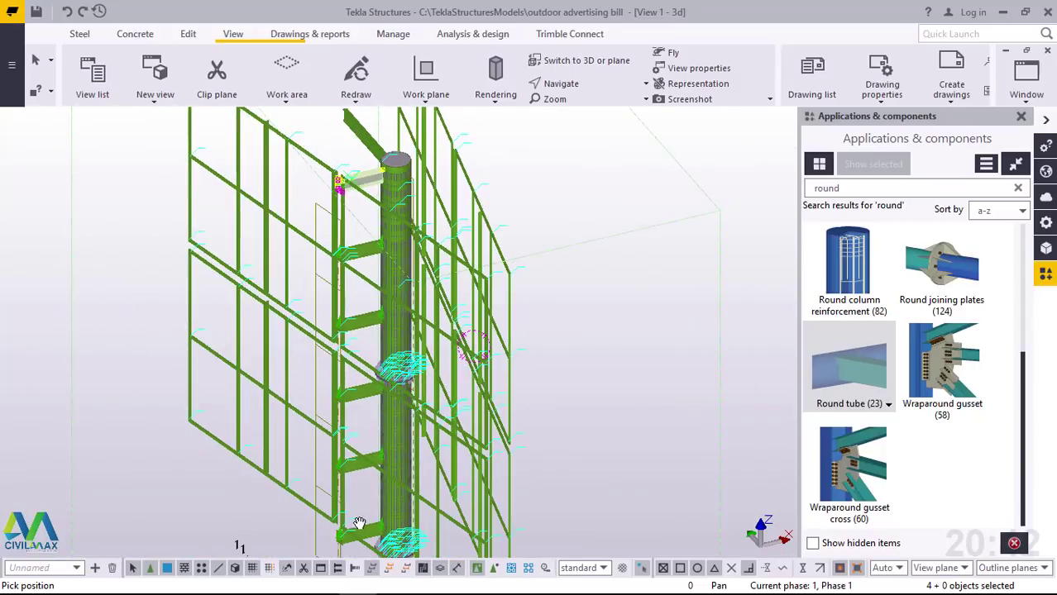
pyautogui.scroll(4, 357, 509)
pyautogui.scroll(-3, 390, 320)
pyautogui.scroll(2, 376, 412)
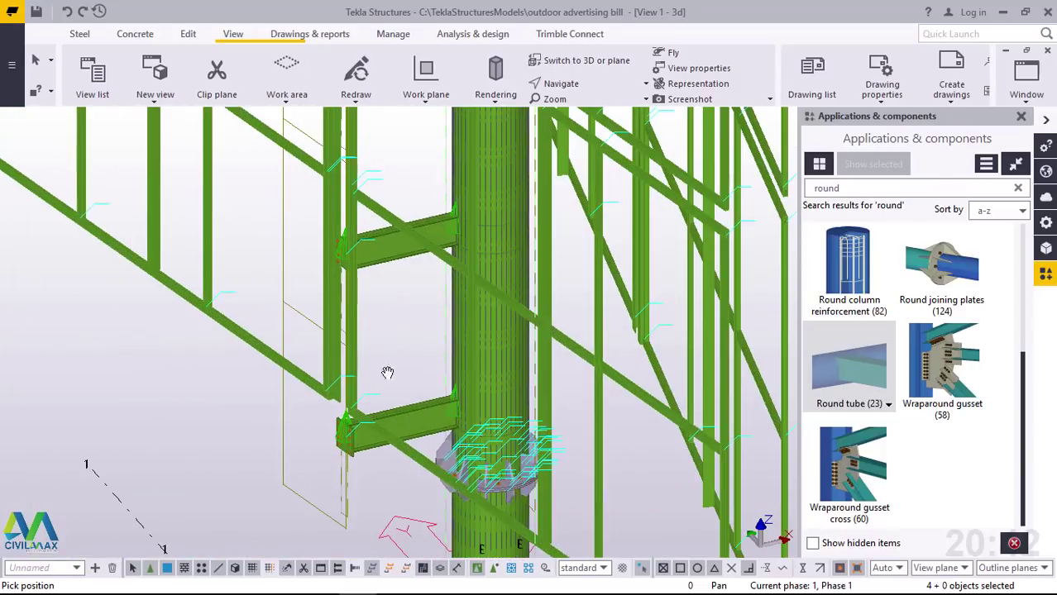
pyautogui.rightClick(405, 327)
pyautogui.click(436, 330)
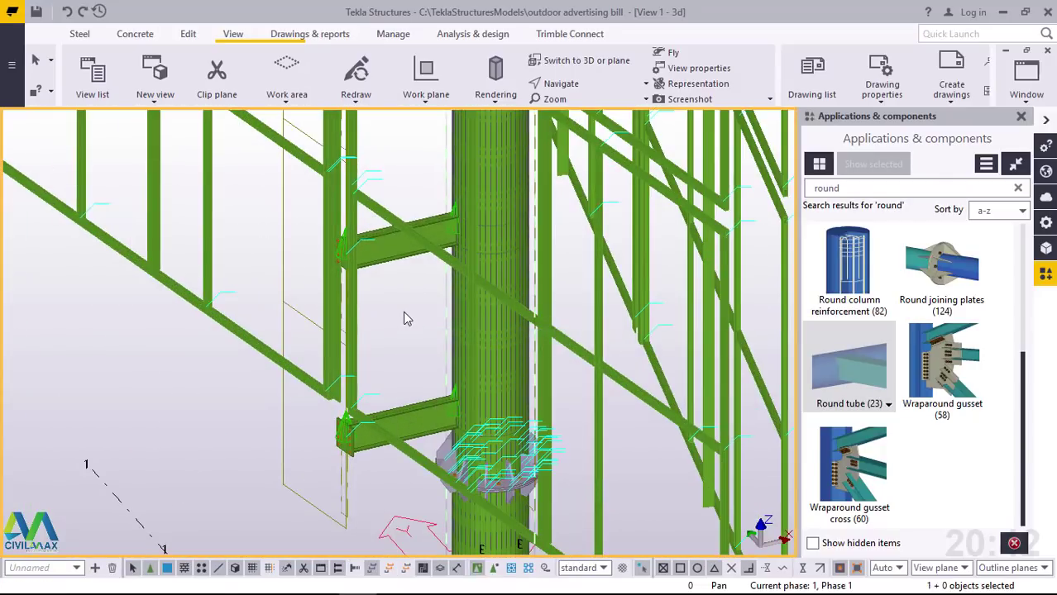
# Redraw the view to clear the temporary lines, close the component catalog and view the lowest copied beam
pyautogui.rightClick(405, 319)
pyautogui.click(413, 401)
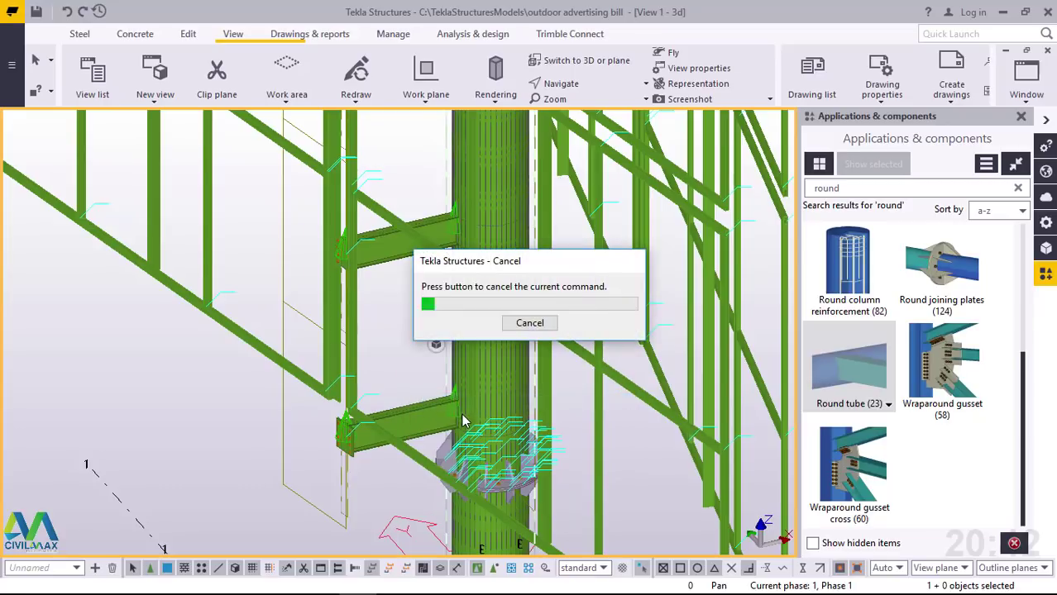
pyautogui.scroll(2, 339, 445)
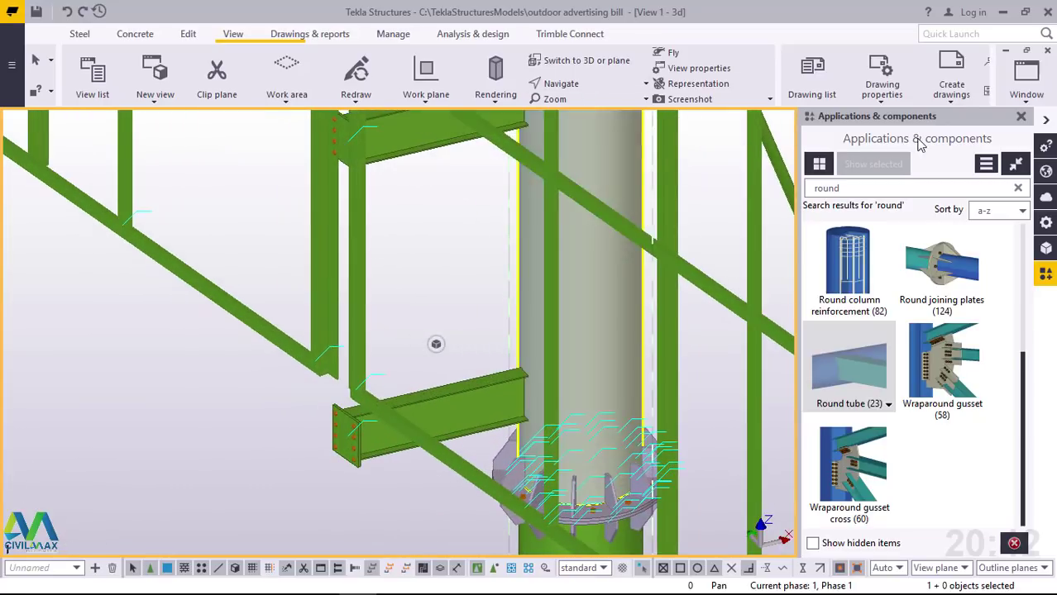
pyautogui.click(1023, 120)
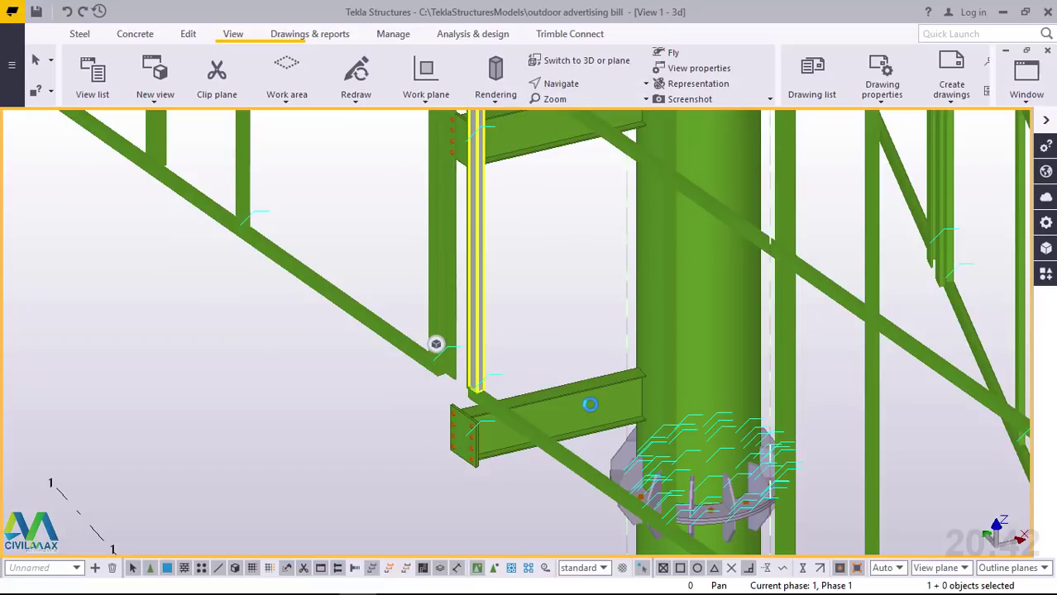
pyautogui.scroll(-3, 597, 415)
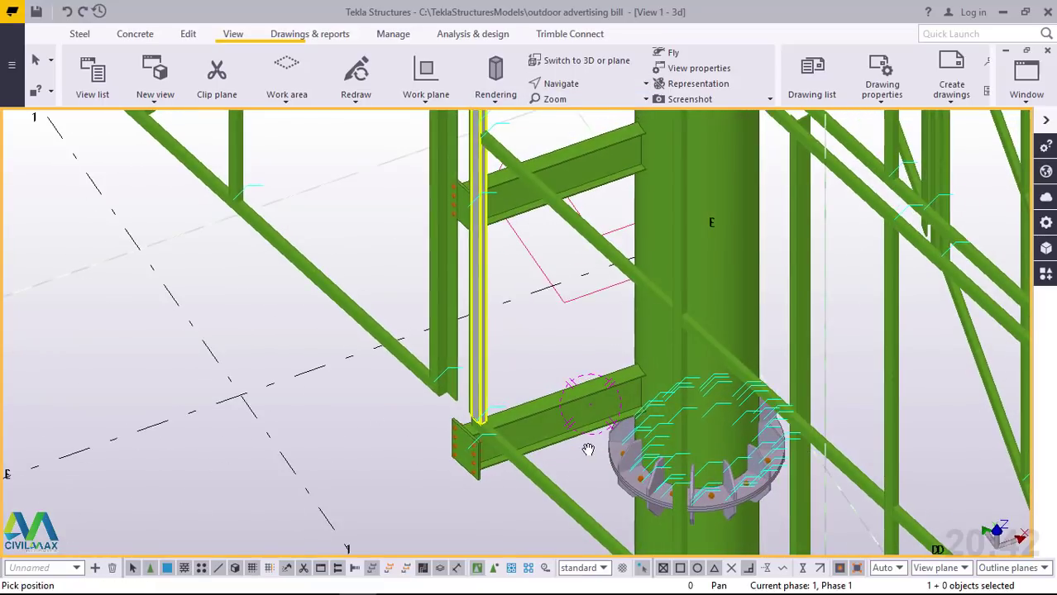
# Move the lowest connecting beam with its end plate and both bolt groups linearly by dZ 500
pyautogui.scroll(5, 579, 413)
pyautogui.scroll(4, 384, 467)
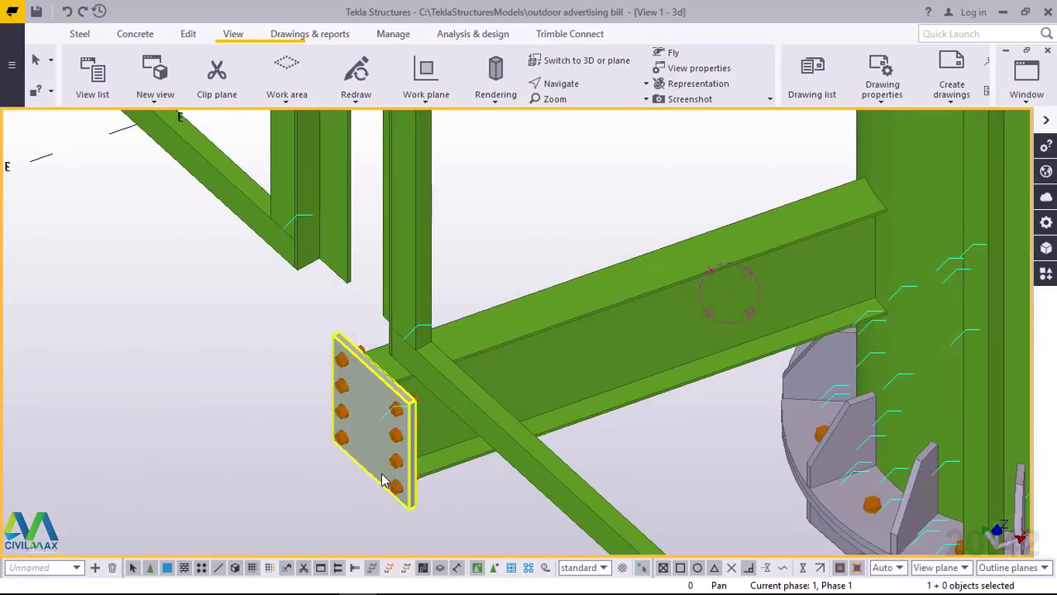
pyautogui.click(402, 426)
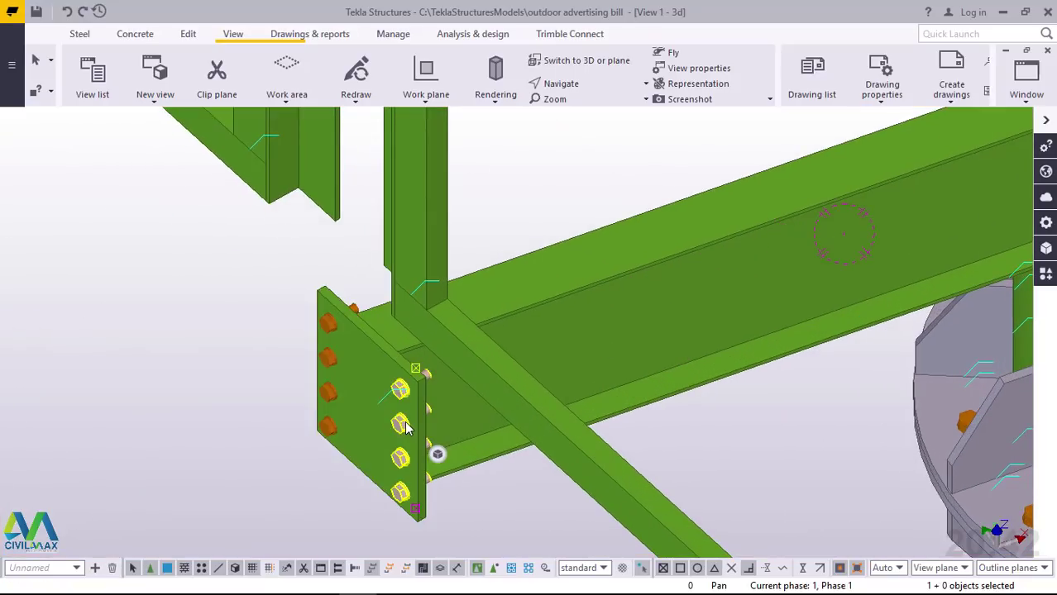
pyautogui.keyDown('shift'); pyautogui.click(332, 388); pyautogui.keyUp('shift')
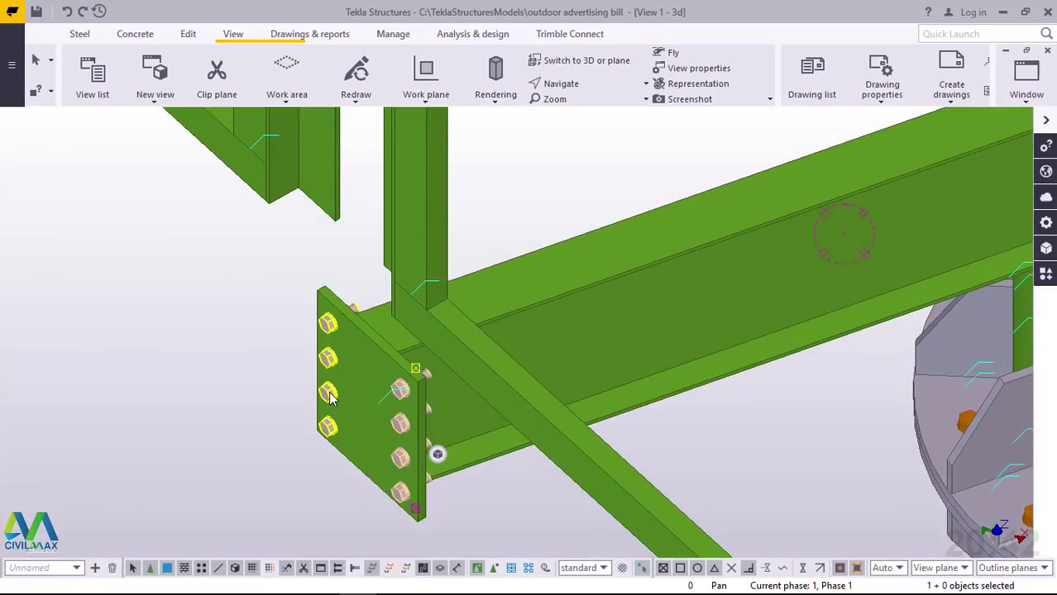
pyautogui.keyDown('shift'); pyautogui.click(696, 299); pyautogui.keyUp('shift')
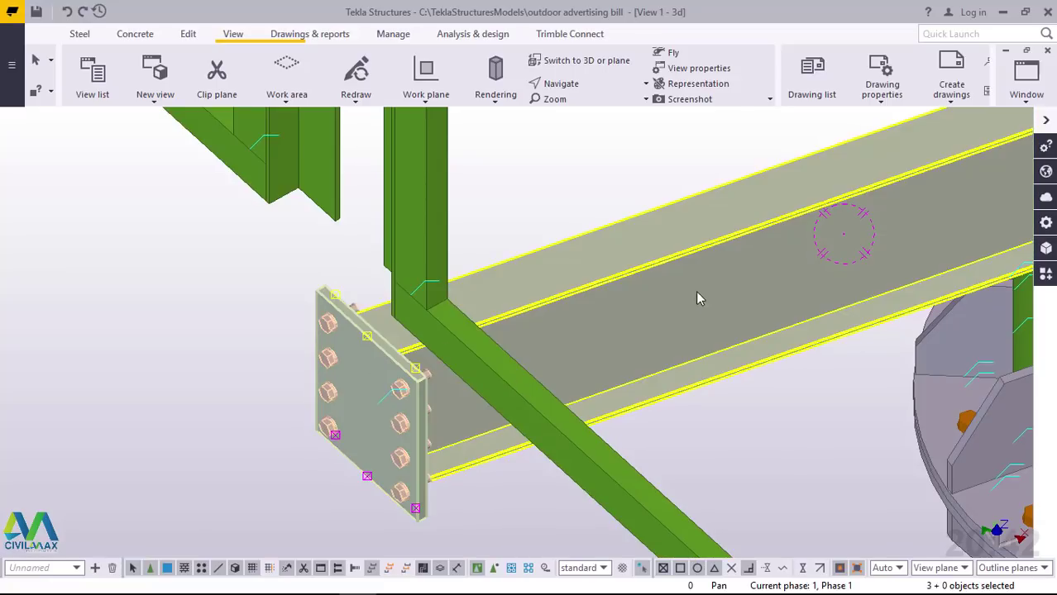
pyautogui.scroll(-3, 306, 350)
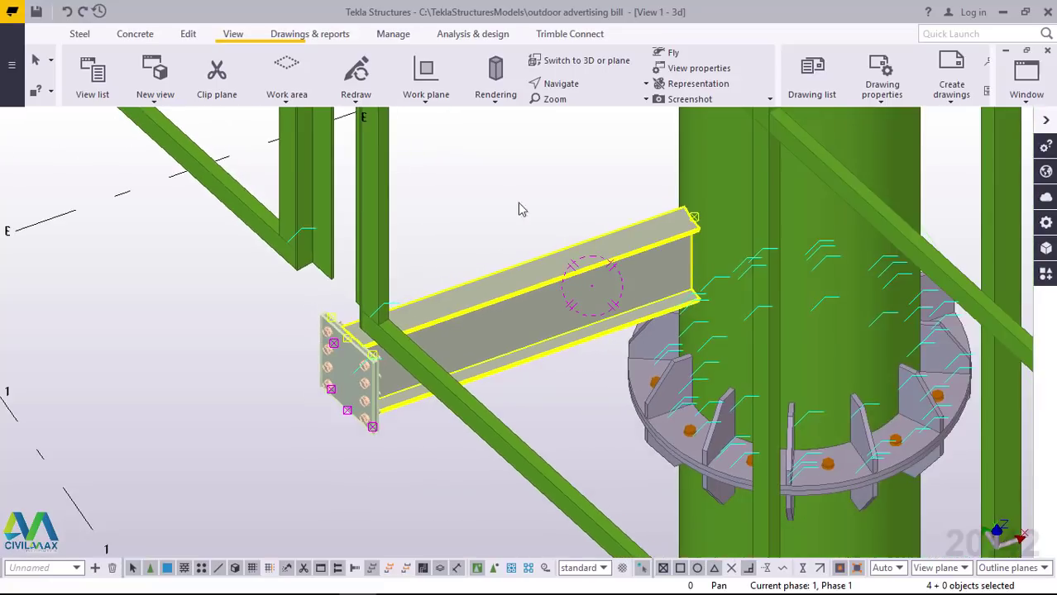
pyautogui.rightClick(515, 178)
pyautogui.moveTo(612, 237)
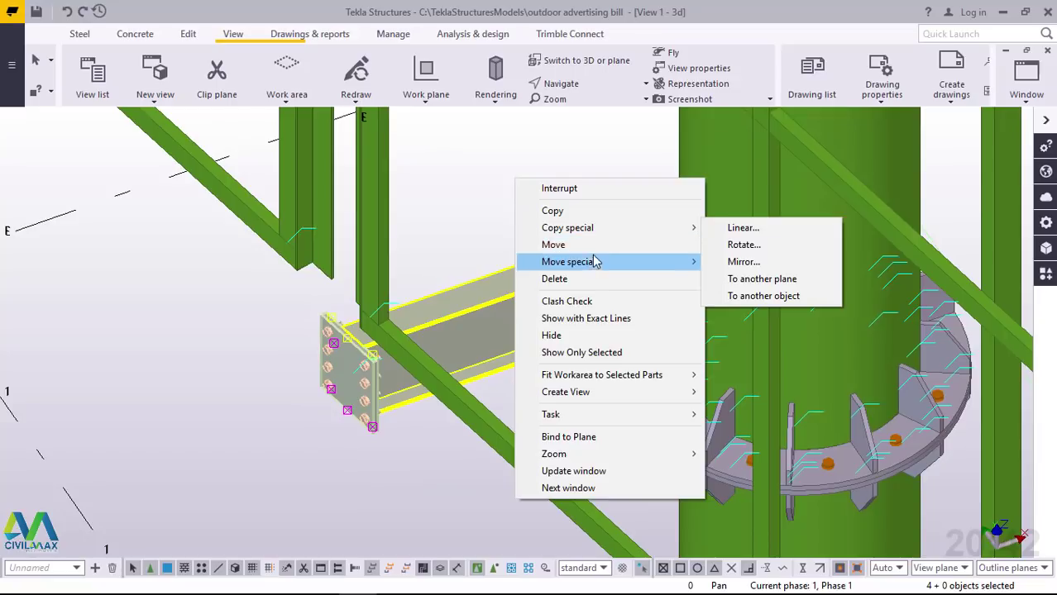
pyautogui.moveTo(591, 263)
pyautogui.click(754, 264)
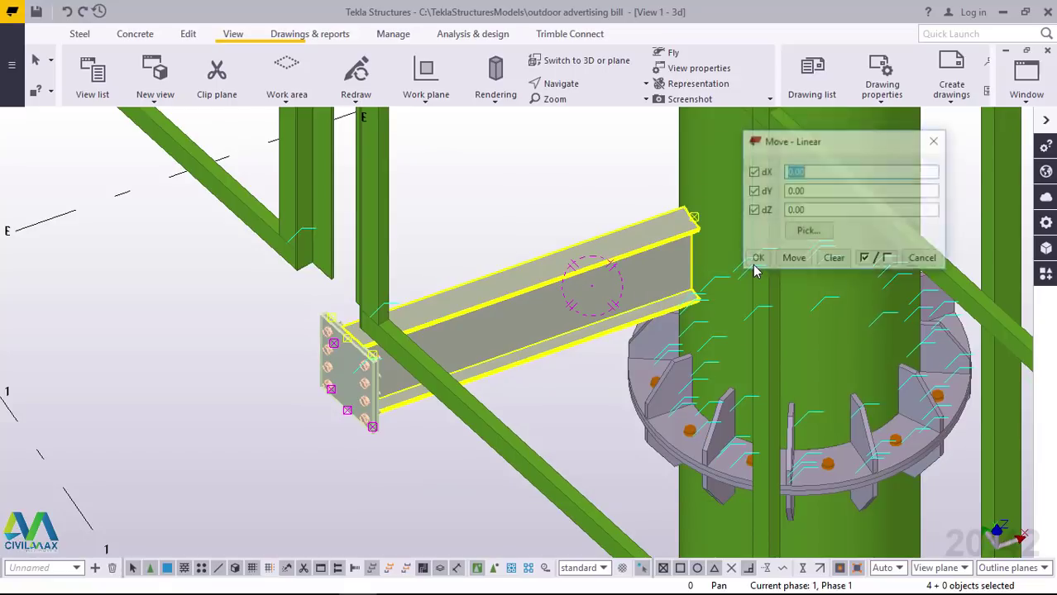
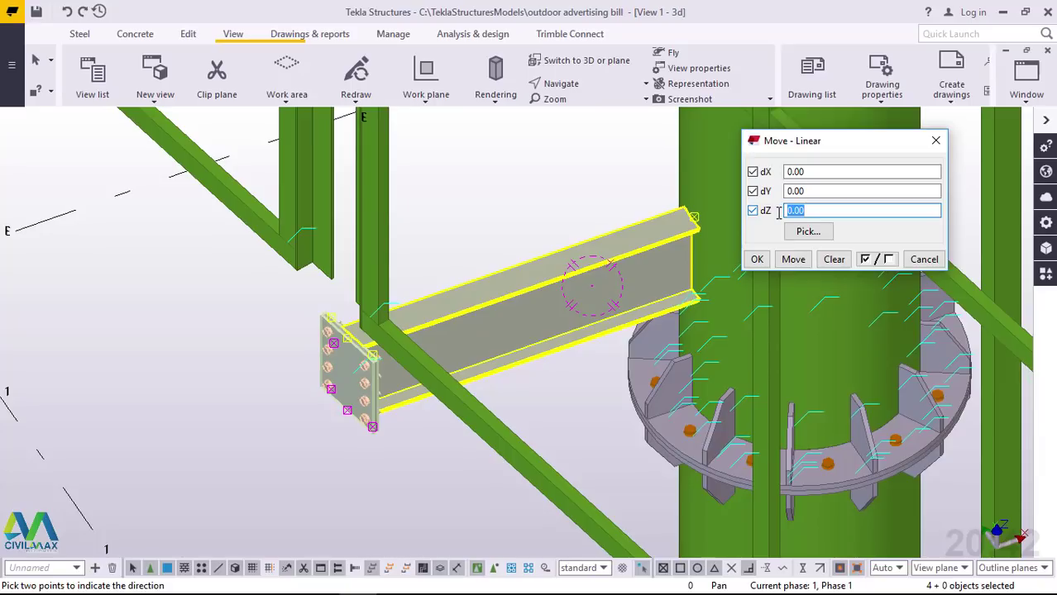
pyautogui.click(792, 260)
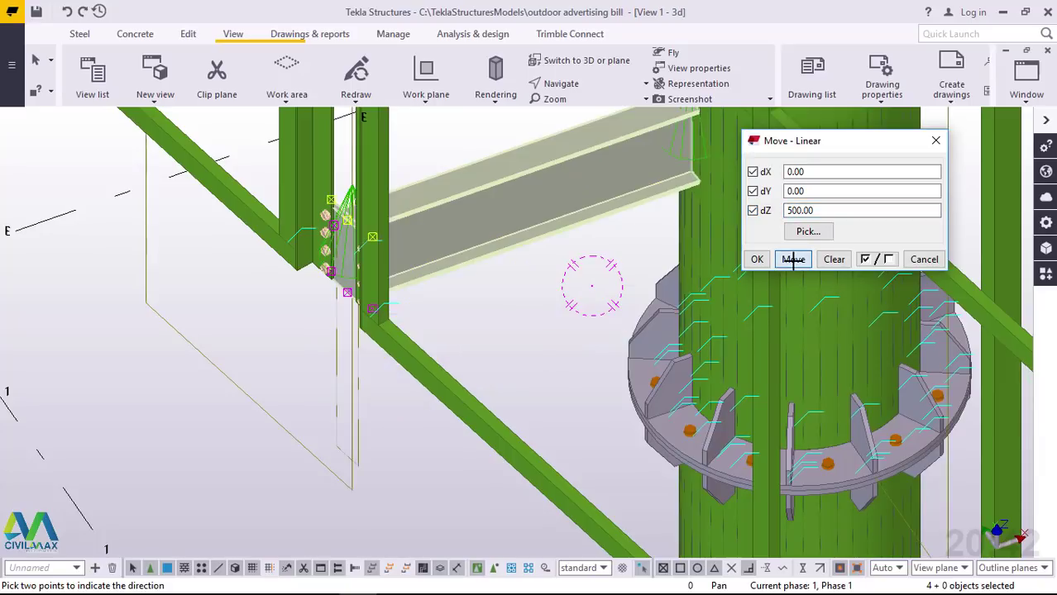
pyautogui.click(756, 262)
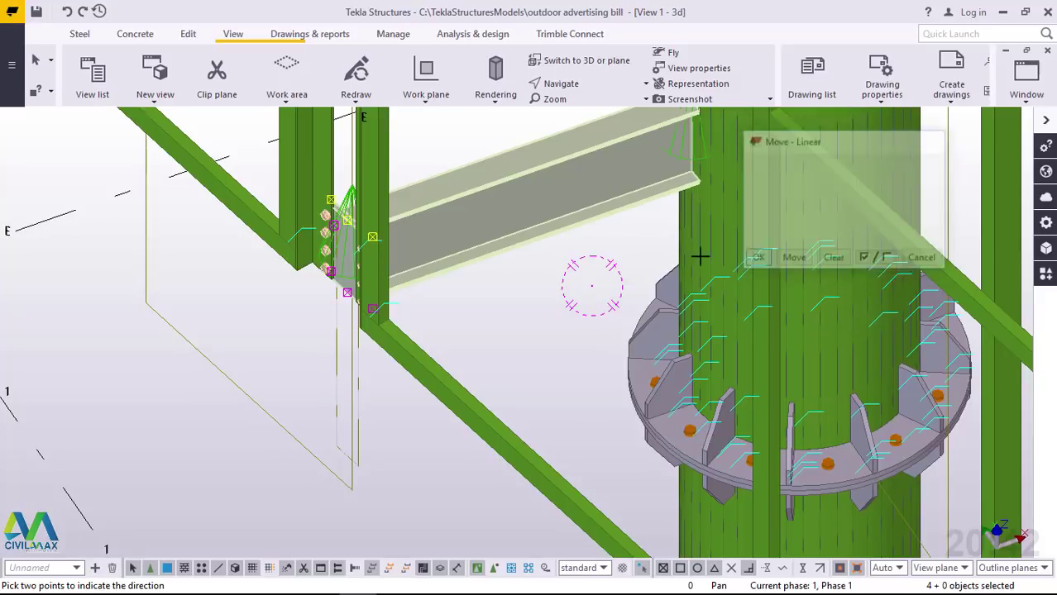
pyautogui.rightClick(518, 274)
pyautogui.click(548, 279)
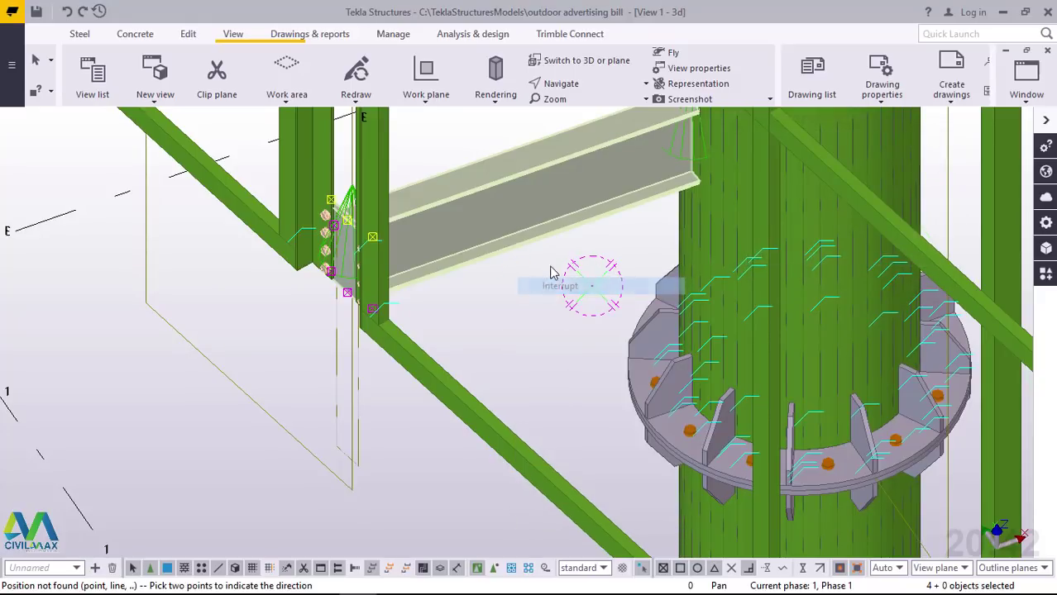
# Check the moved beam's bolted end plate against the frame uprights and redraw the view to clear the temporary lines
pyautogui.click(562, 84)
pyautogui.click(582, 111)
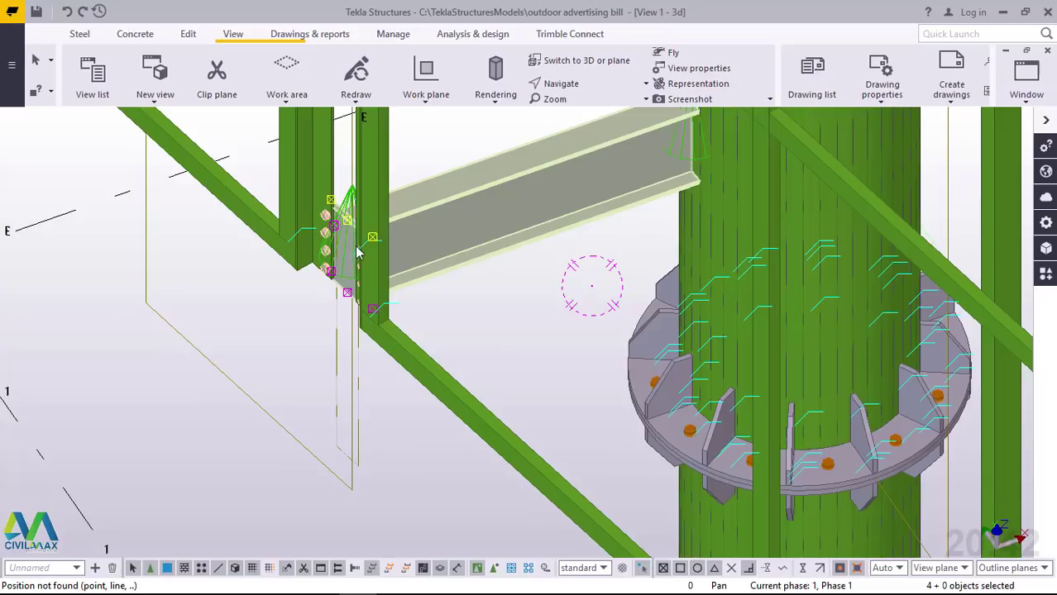
pyautogui.moveTo(358, 252); pyautogui.dragTo(213, 195)
pyautogui.rightClick(213, 195)
pyautogui.click(228, 200)
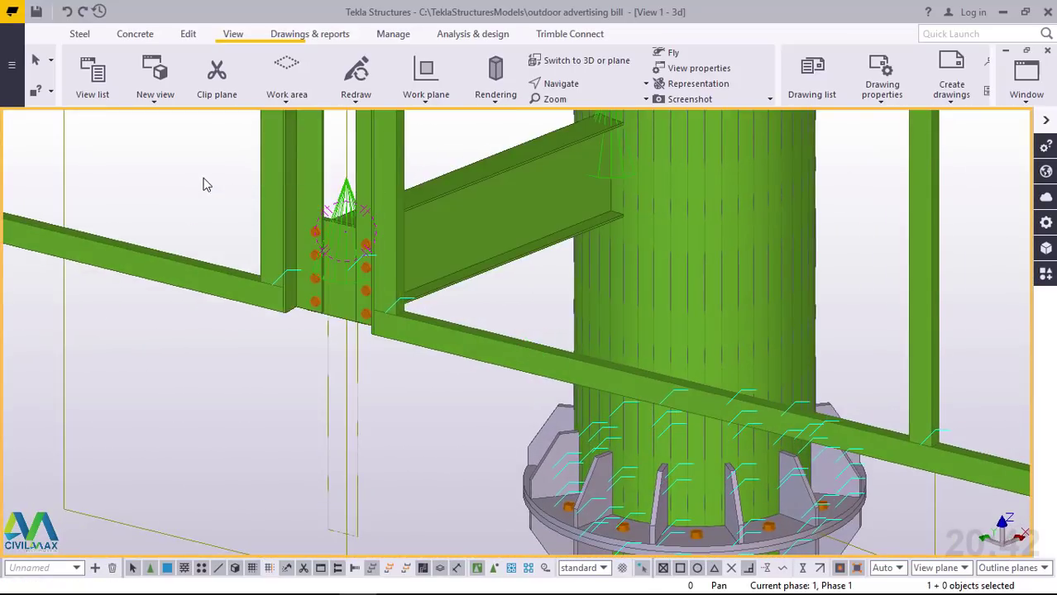
pyautogui.rightClick(197, 180)
pyautogui.click(248, 256)
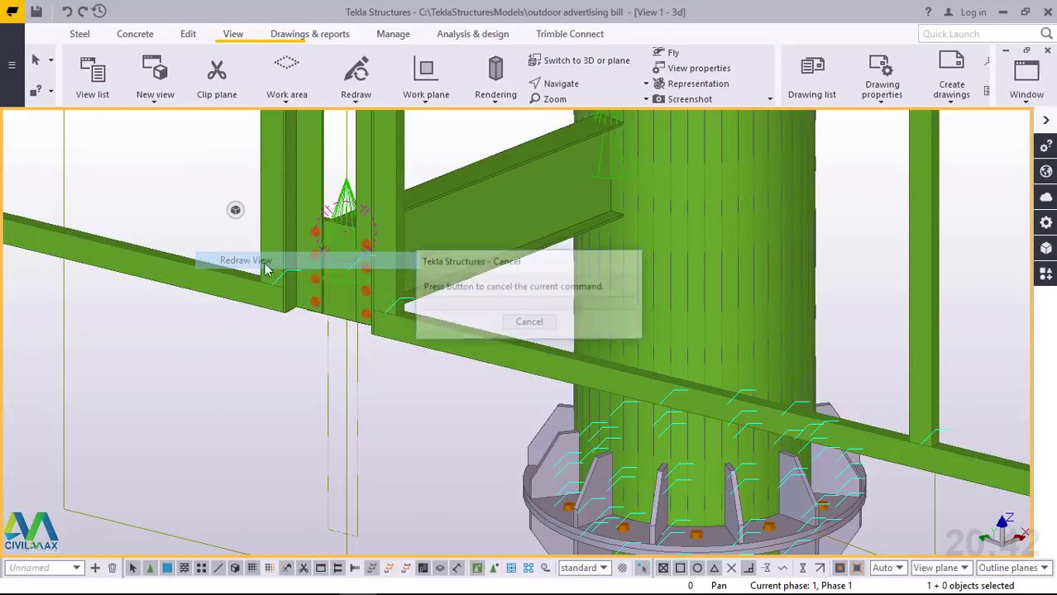
# Examine the connecting beams along the column from several angles, up to the bolted end plate of the topmost beam
pyautogui.click(588, 85)
pyautogui.click(590, 110)
pyautogui.moveTo(469, 222); pyautogui.dragTo(987, 289)
pyautogui.scroll(-3, 582, 401)
pyautogui.scroll(-6, 614, 415)
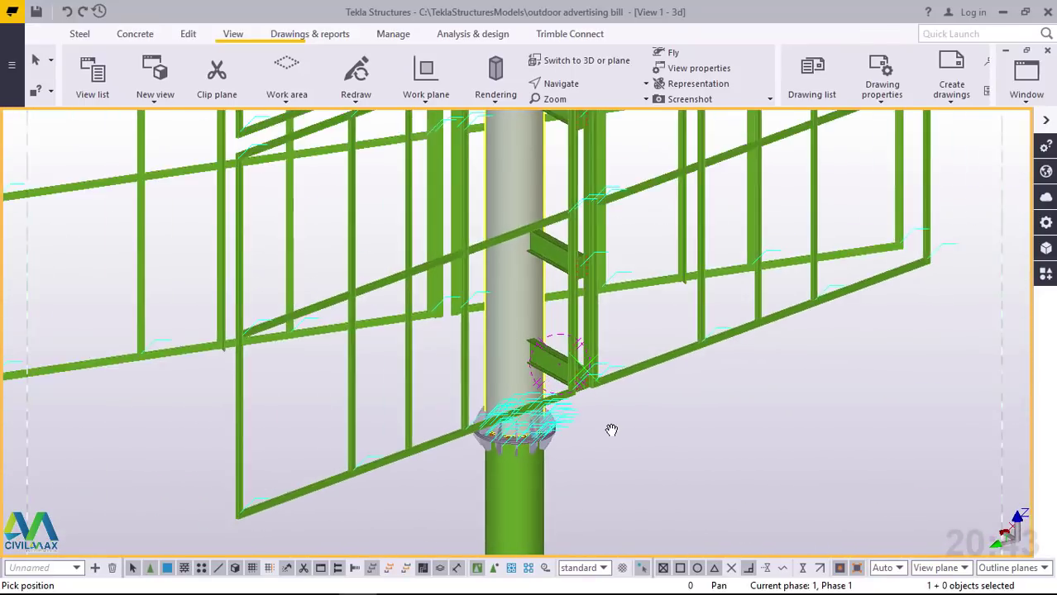
pyautogui.scroll(8, 628, 199)
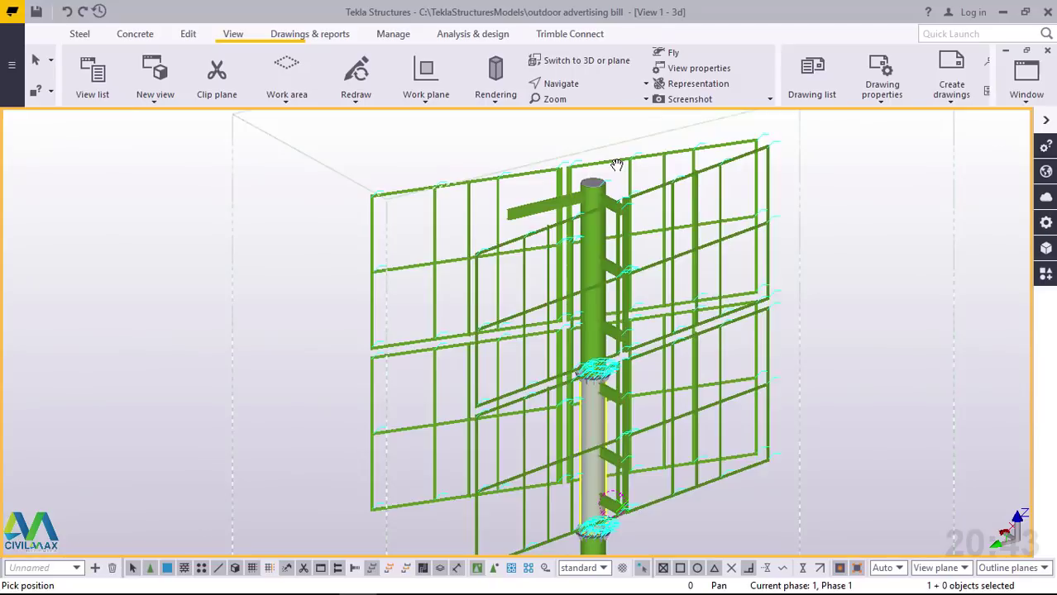
pyautogui.keyDown('ctrl'); pyautogui.moveTo(625, 242); pyautogui.dragTo(321, 308, button='middle'); pyautogui.keyUp('ctrl')
pyautogui.scroll(2, 678, 337)
pyautogui.scroll(6, 529, 450)
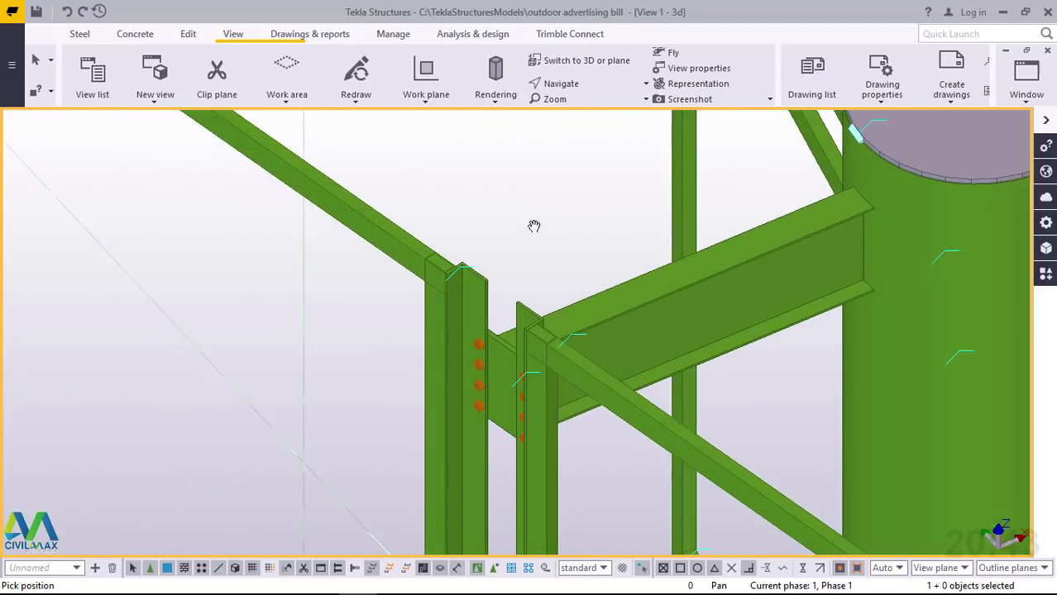
pyautogui.rightClick(533, 227)
pyautogui.click(562, 234)
# In the Plan +16000 view, mirror-copy the topmost connecting beam with its end plate and both bolt groups about grid line 1
pyautogui.scroll(5, 496, 362)
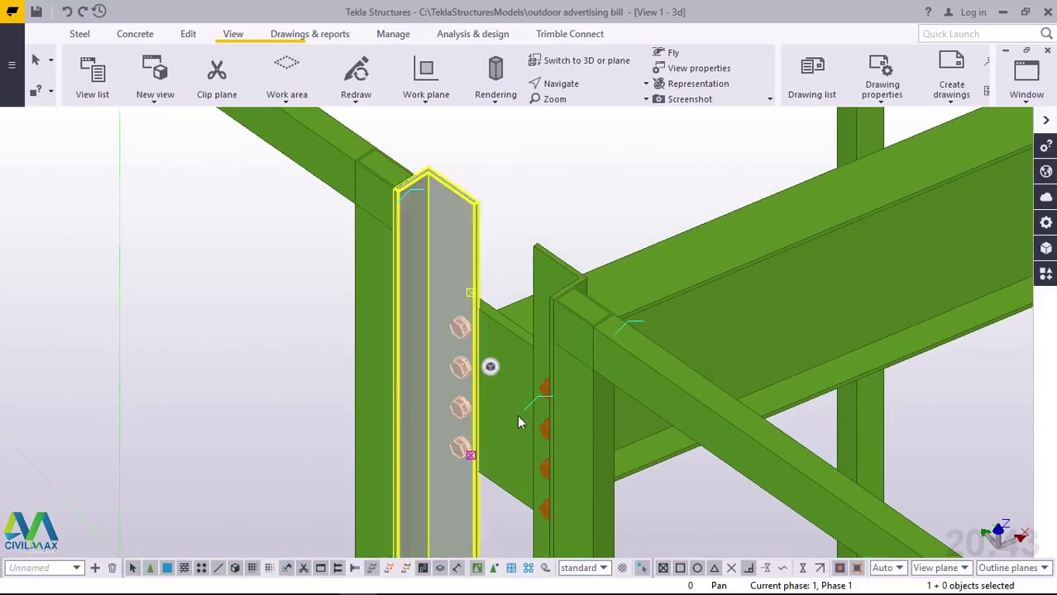
pyautogui.moveTo(527, 408); pyautogui.dragTo(657, 406, button='middle')
pyautogui.scroll(3, 678, 383)
pyautogui.scroll(-2, 348, 370)
pyautogui.scroll(-8, 348, 369)
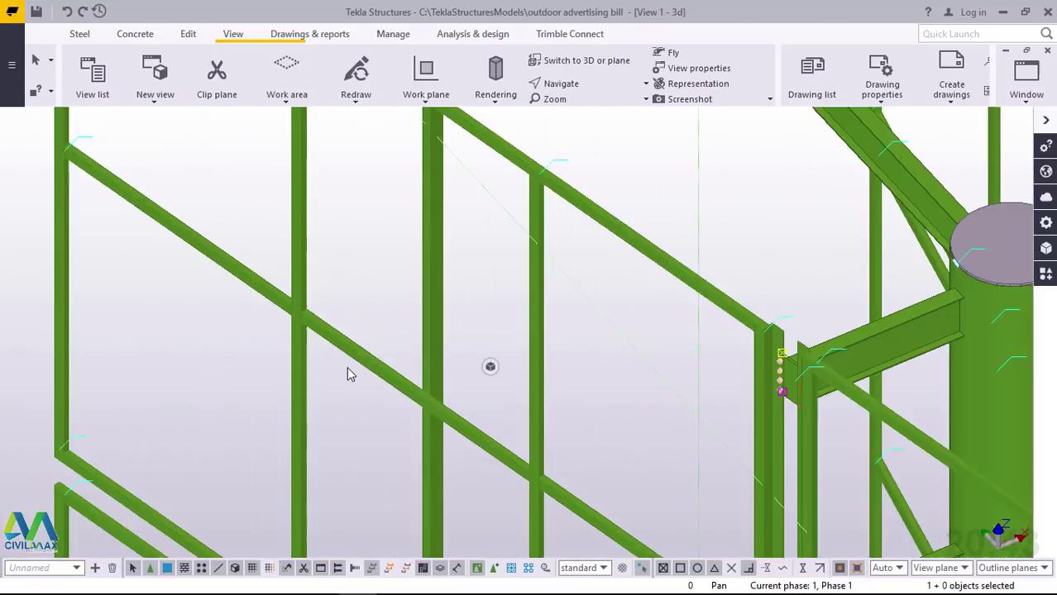
pyautogui.scroll(5, 590, 446)
pyautogui.scroll(3, 593, 450)
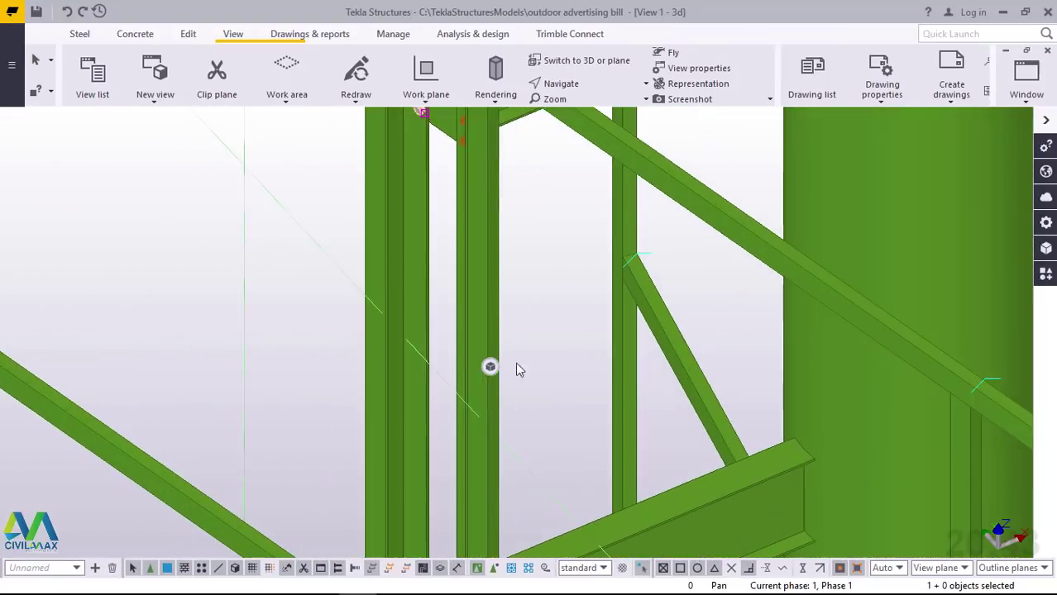
pyautogui.scroll(-2, 472, 300)
pyautogui.scroll(4, 462, 191)
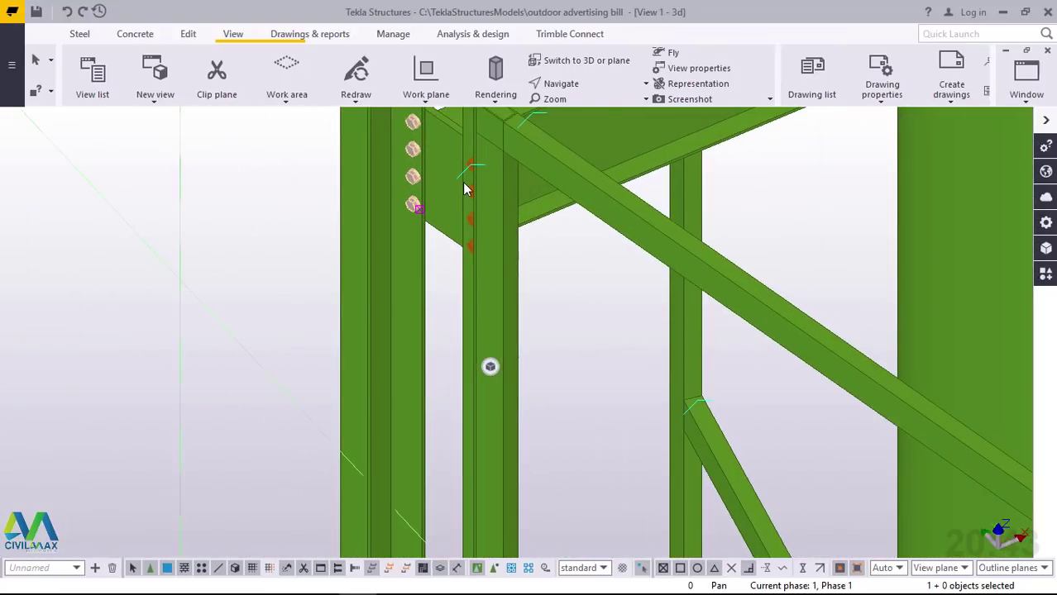
pyautogui.keyDown('shift'); pyautogui.click(447, 185); pyautogui.keyUp('shift')
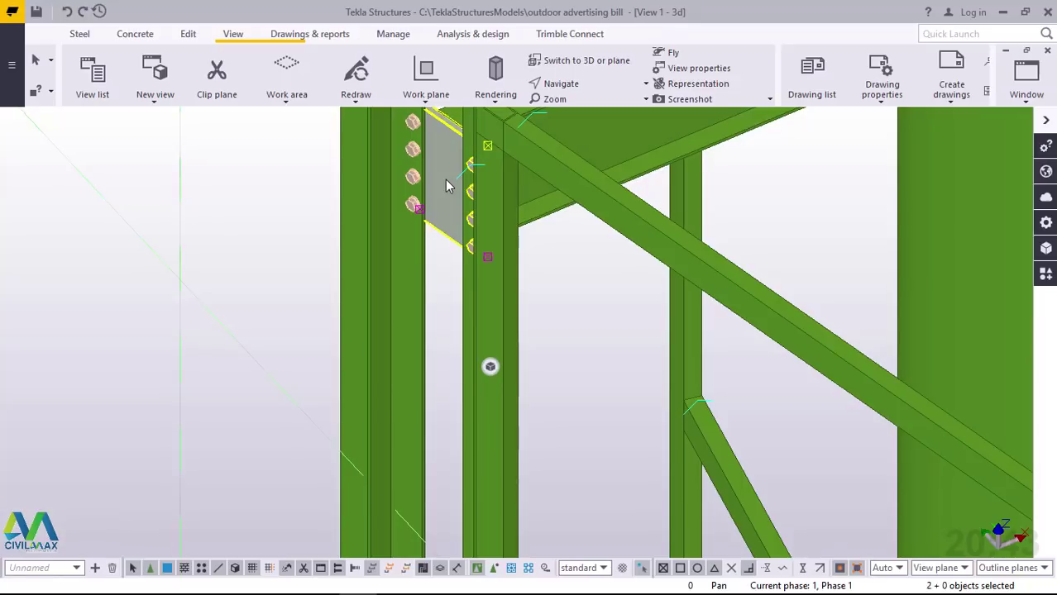
pyautogui.keyDown('shift'); pyautogui.click(664, 138); pyautogui.keyUp('shift')
pyautogui.scroll(-5, 274, 369)
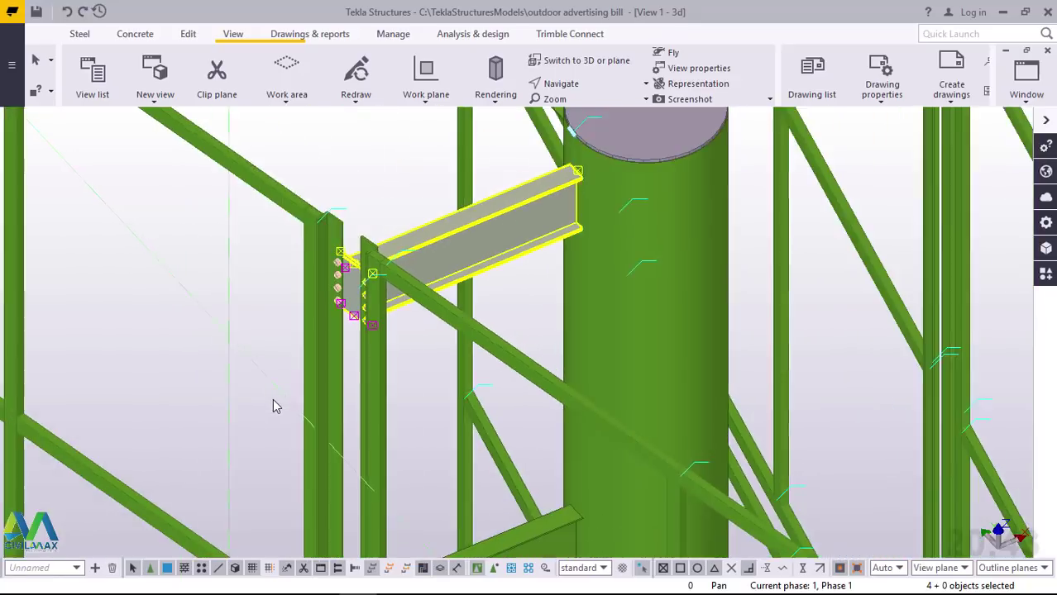
pyautogui.scroll(-3, 309, 396)
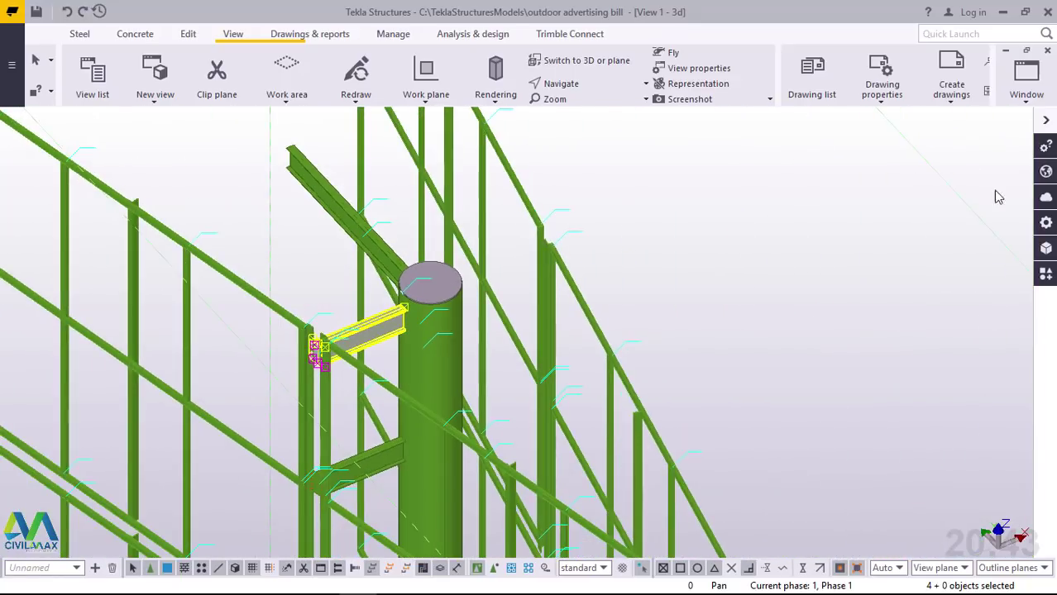
pyautogui.click(1026, 91)
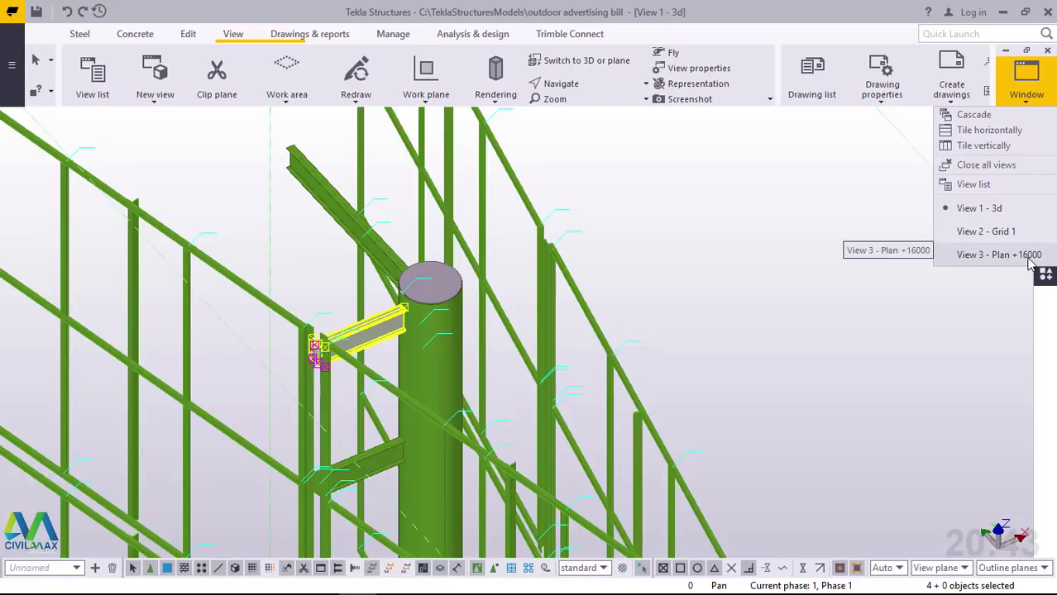
pyautogui.click(998, 254)
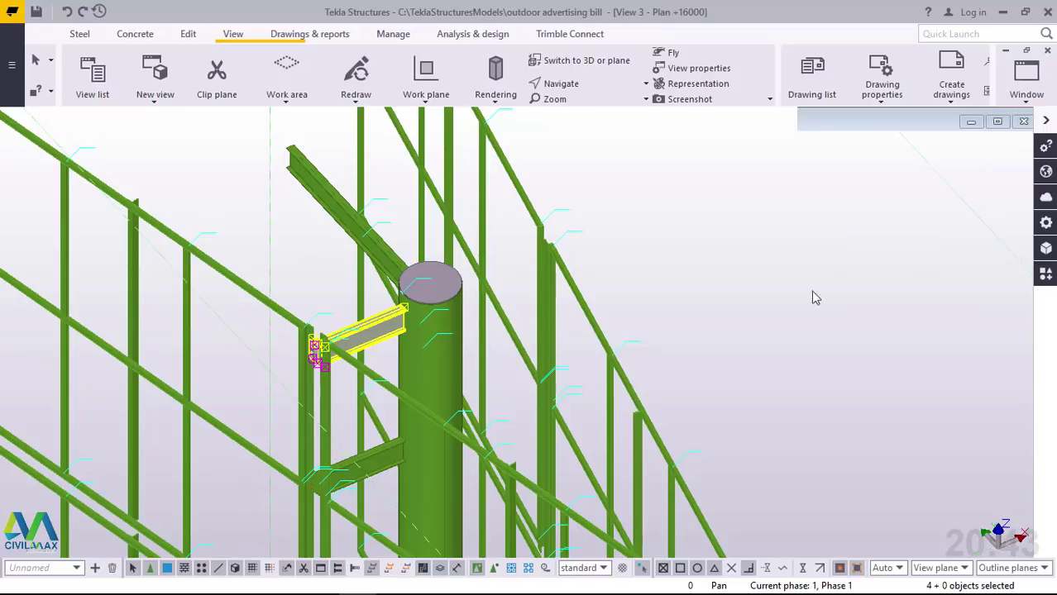
pyautogui.scroll(-5, 488, 355)
pyautogui.scroll(-2, 485, 347)
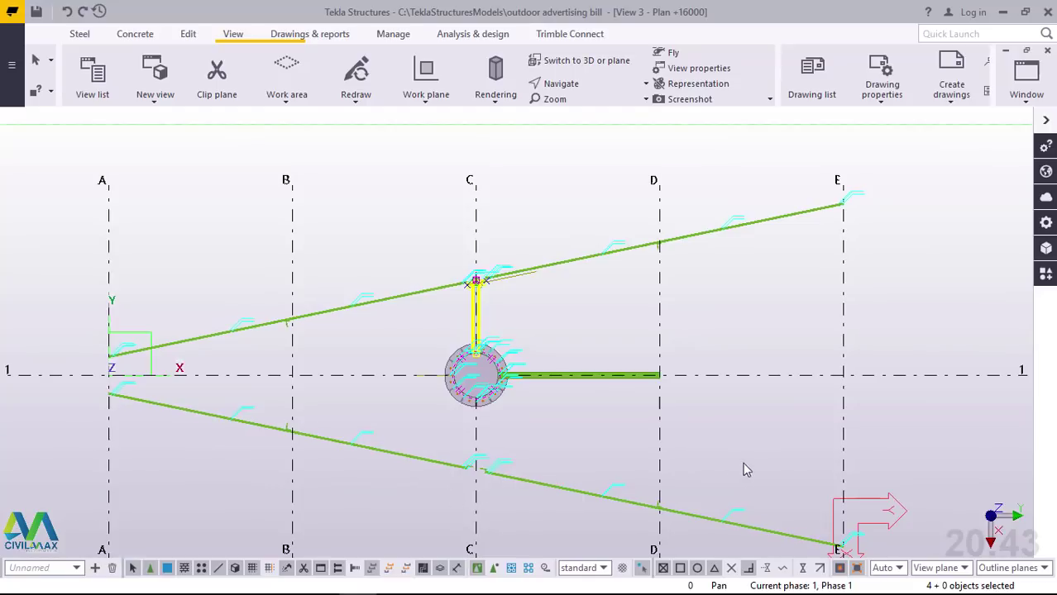
pyautogui.rightClick(708, 167)
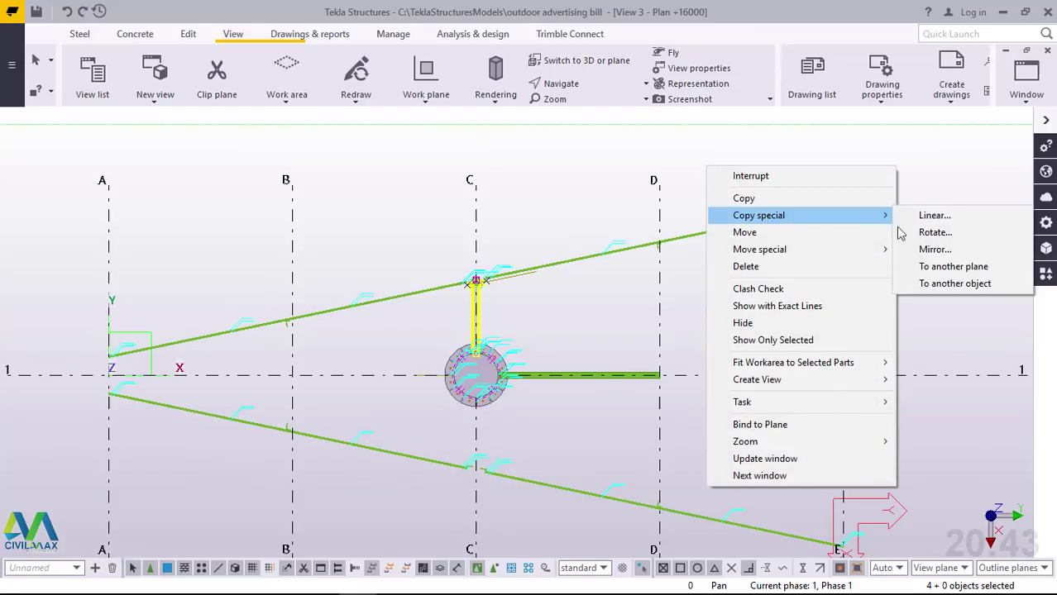
pyautogui.click(932, 248)
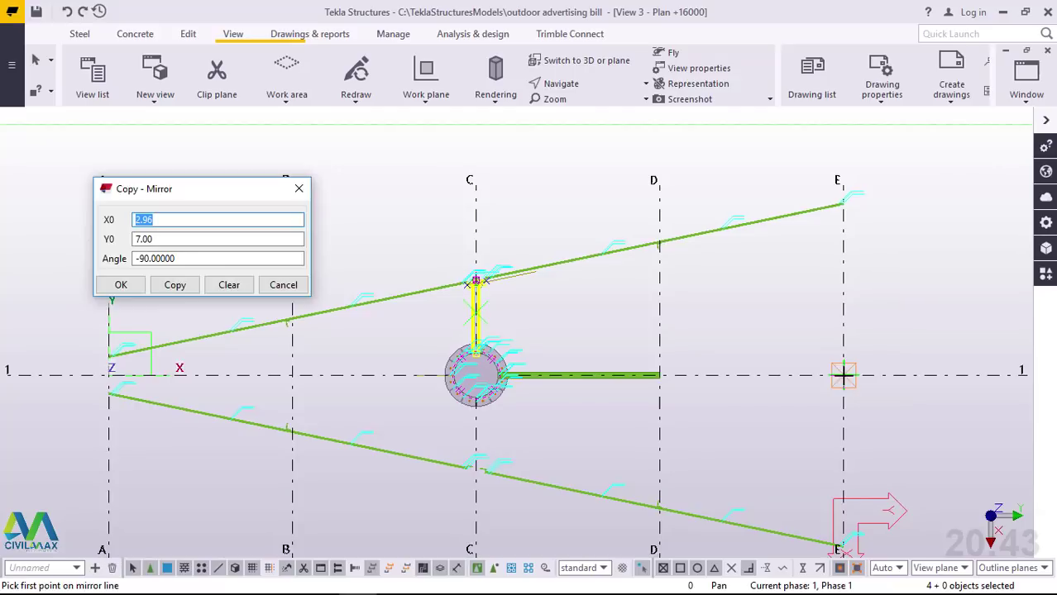
pyautogui.scroll(-1, 772, 361)
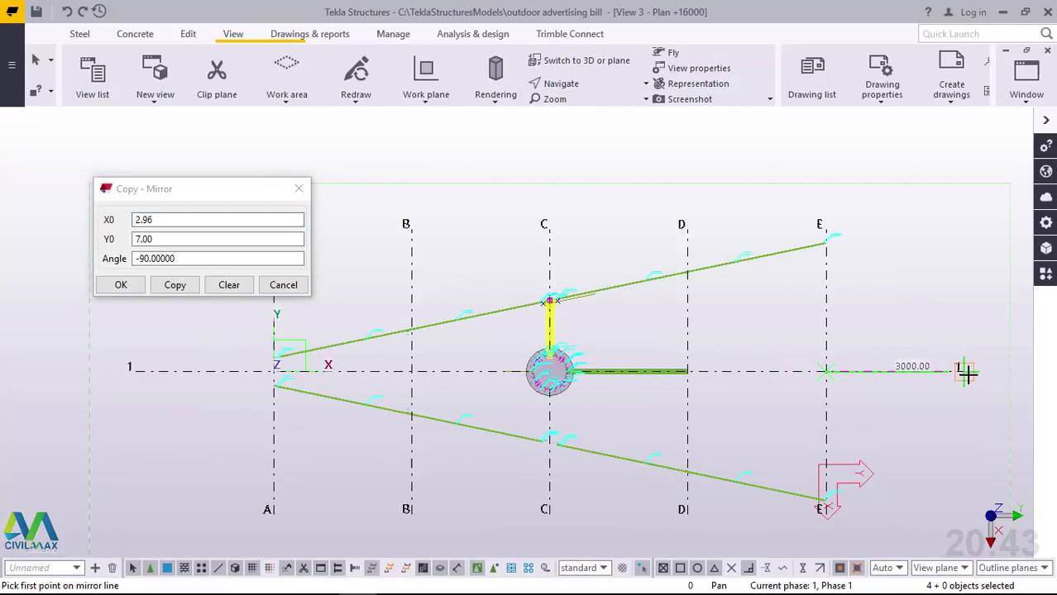
pyautogui.click(177, 285)
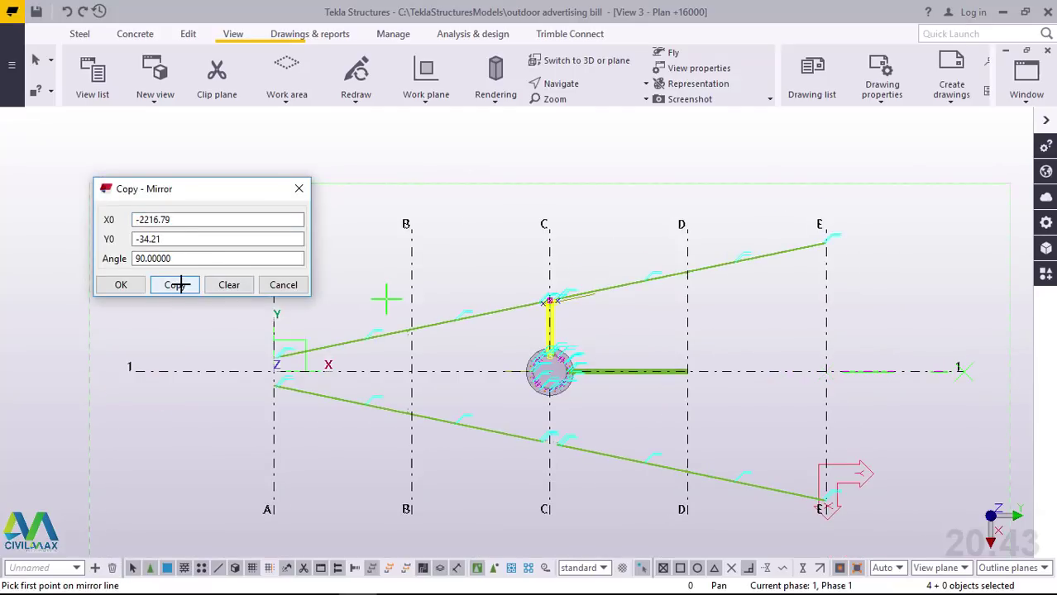
pyautogui.click(120, 284)
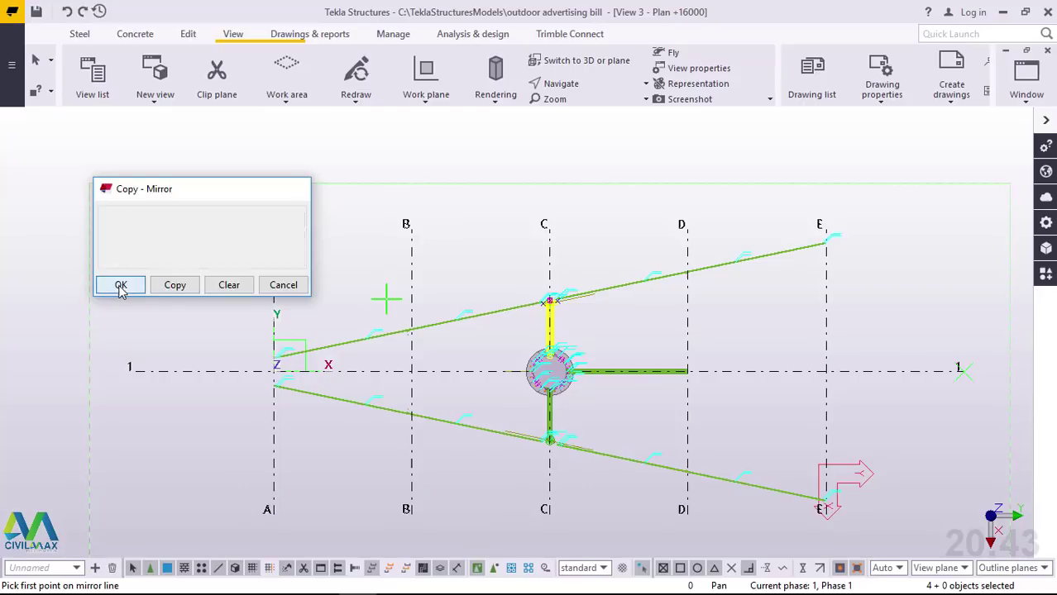
pyautogui.rightClick(575, 152)
pyautogui.click(604, 160)
# Switch to the 3D view and redraw it to clear the temporary lines around the column
pyautogui.click(1028, 101)
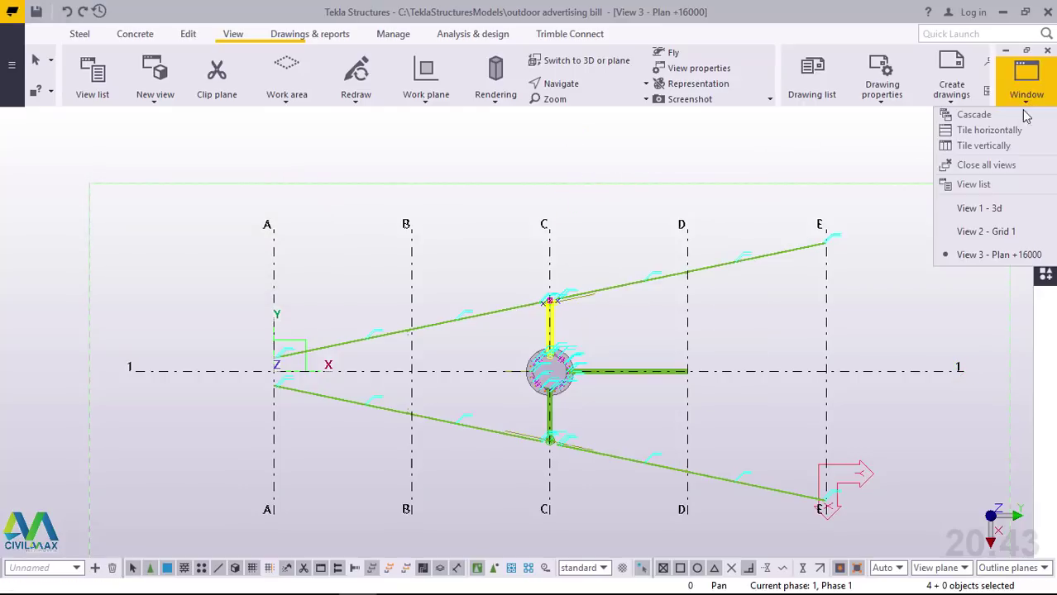
pyautogui.click(979, 208)
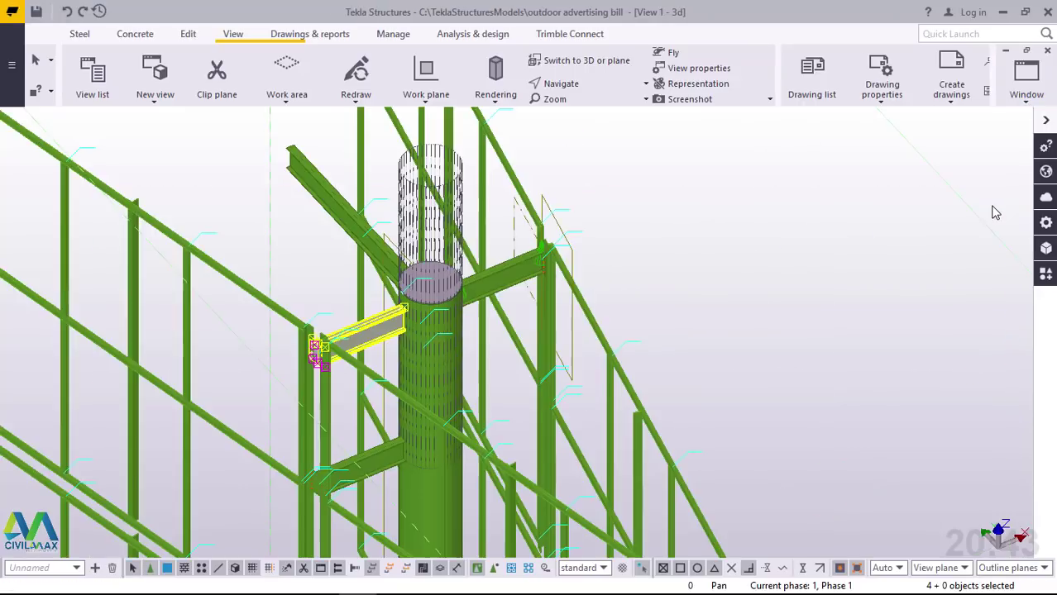
pyautogui.scroll(-3, 559, 302)
pyautogui.rightClick(657, 188)
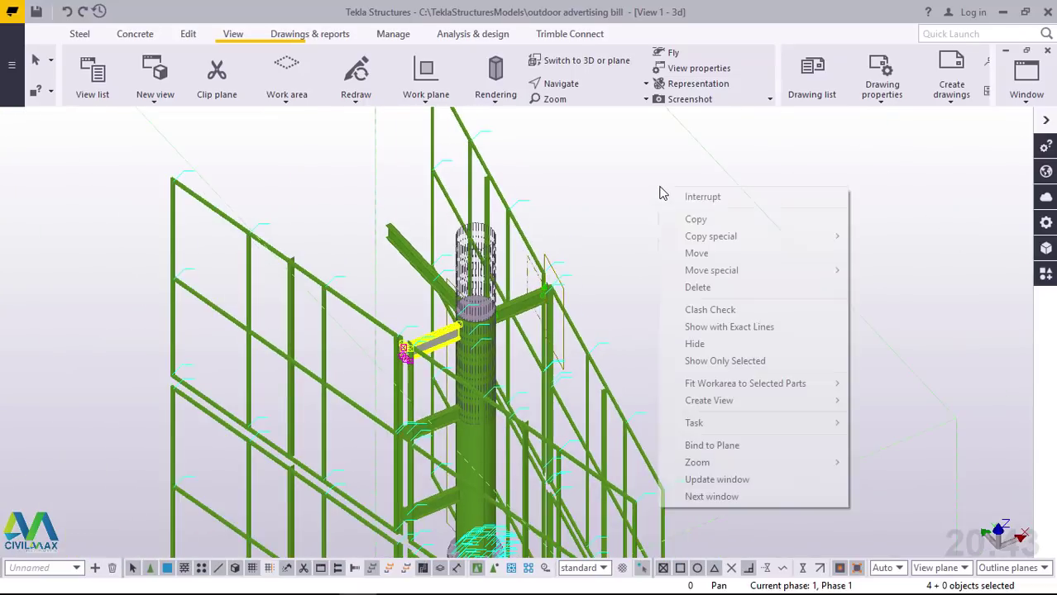
pyautogui.click(710, 309)
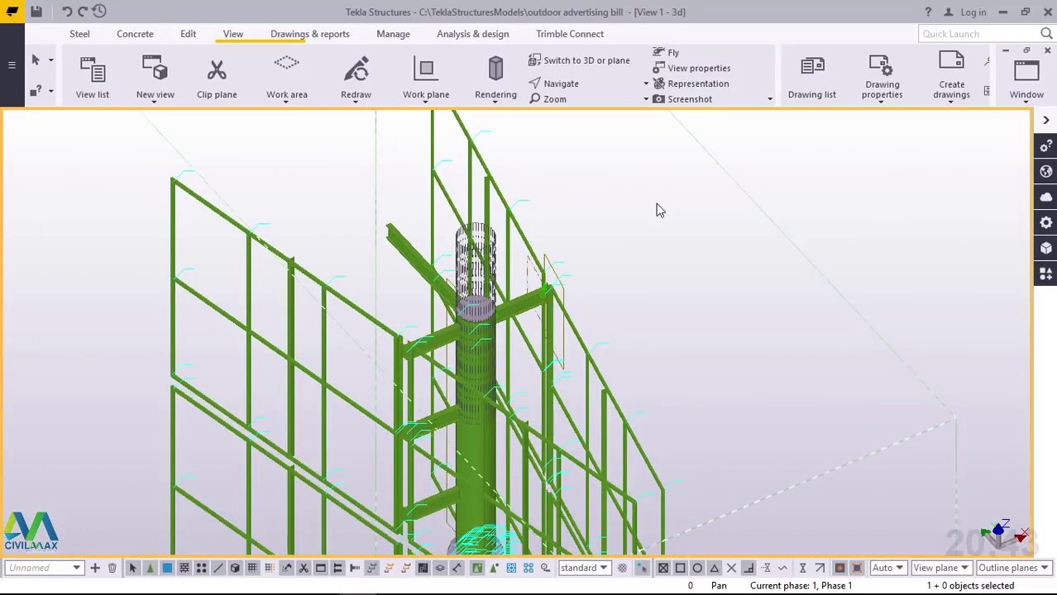
pyautogui.rightClick(662, 187)
pyautogui.click(745, 274)
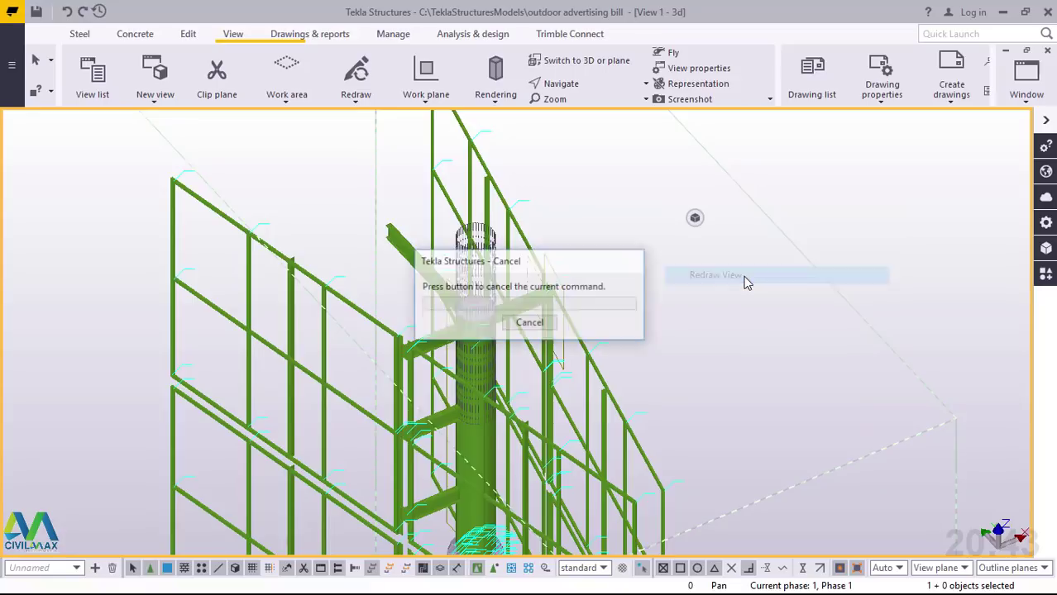
# Set a new view rotation point at the mirrored topmost beam and examine its bolted end plate from the other side
pyautogui.scroll(10, 565, 283)
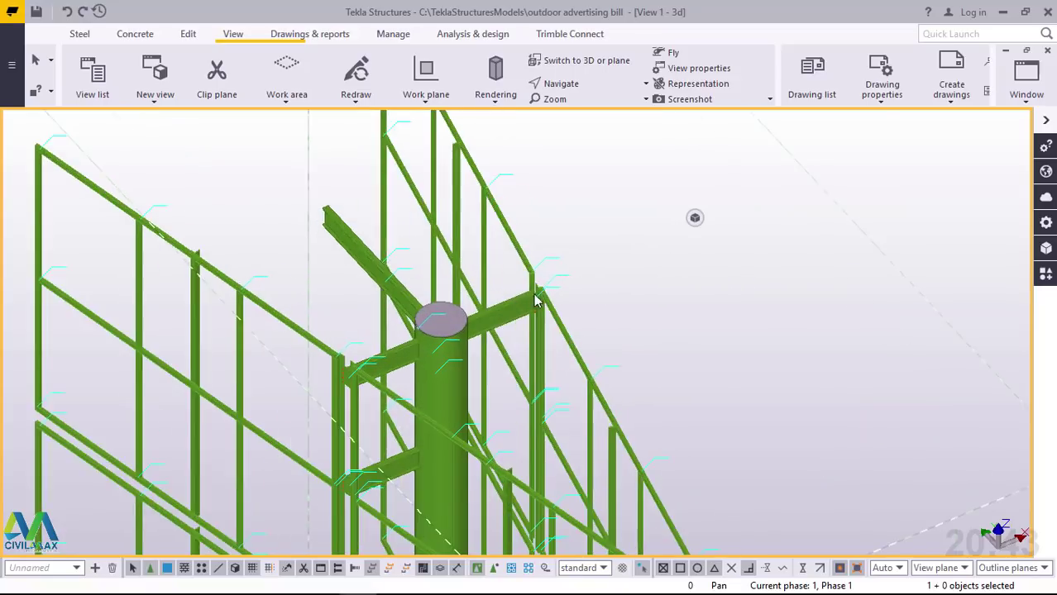
pyautogui.scroll(2, 565, 284)
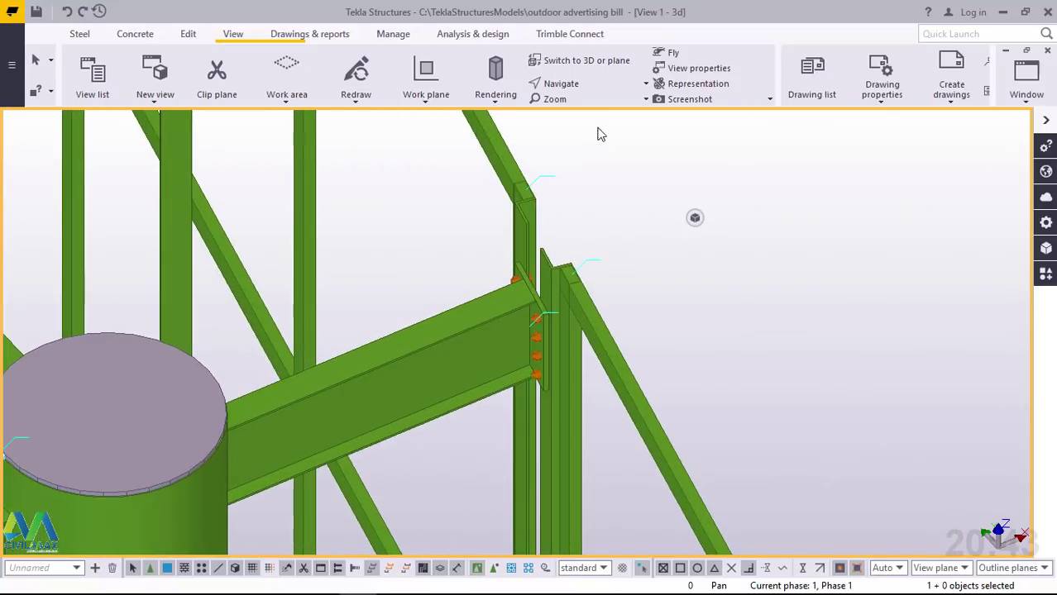
pyautogui.click(576, 85)
pyautogui.click(566, 106)
pyautogui.keyDown('ctrl'); pyautogui.moveTo(546, 310); pyautogui.dragTo(799, 405, button='middle'); pyautogui.keyUp('ctrl')
pyautogui.scroll(6, 597, 315)
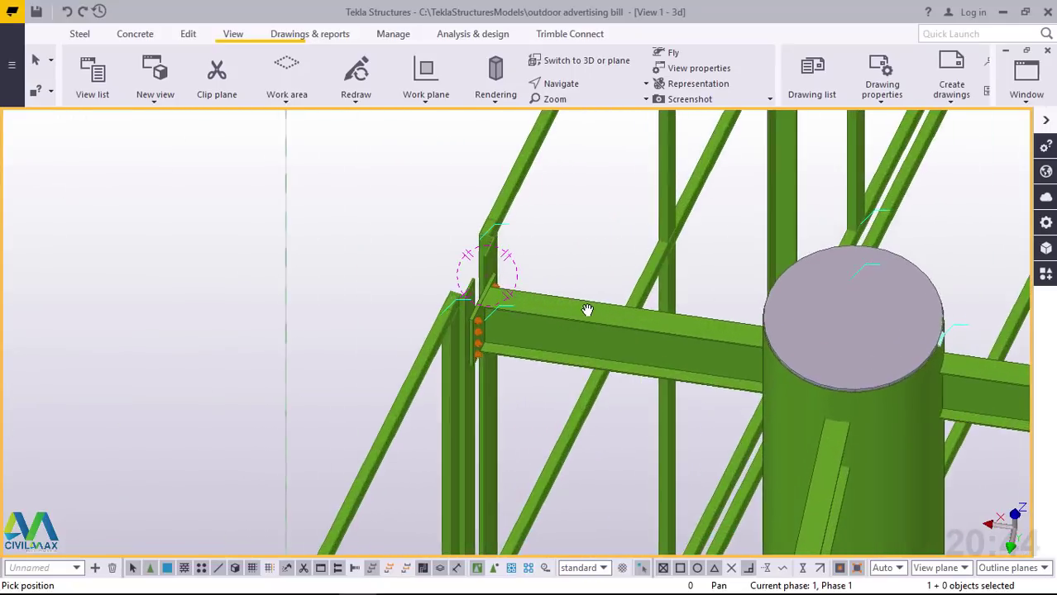
pyautogui.keyDown('ctrl'); pyautogui.moveTo(596, 315); pyautogui.dragTo(580, 290, button='middle'); pyautogui.keyUp('ctrl')
pyautogui.rightClick(583, 222)
pyautogui.click(644, 233)
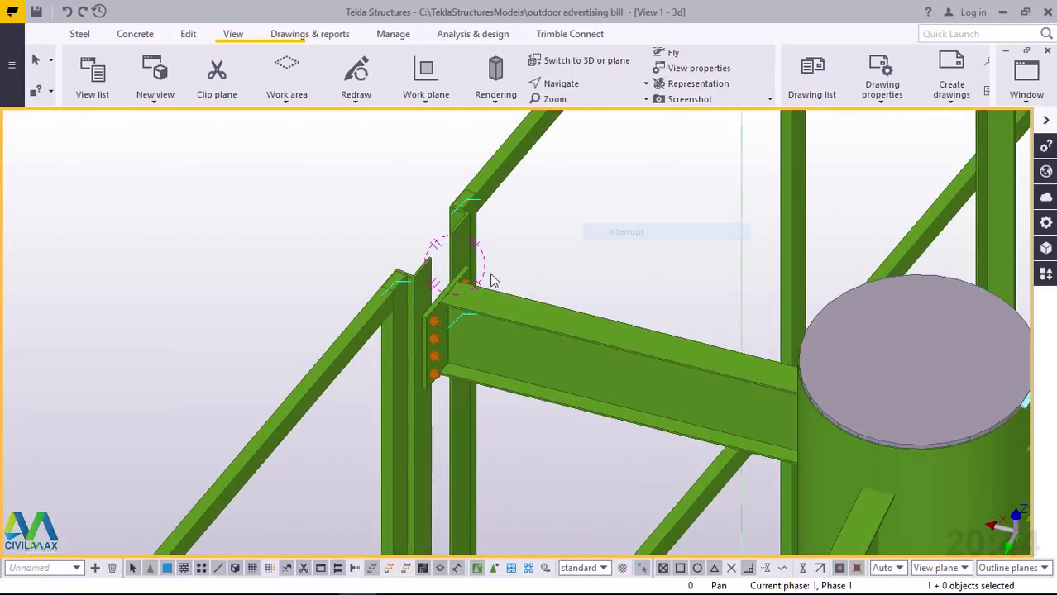
pyautogui.scroll(-3, 489, 277)
pyautogui.scroll(5, 562, 313)
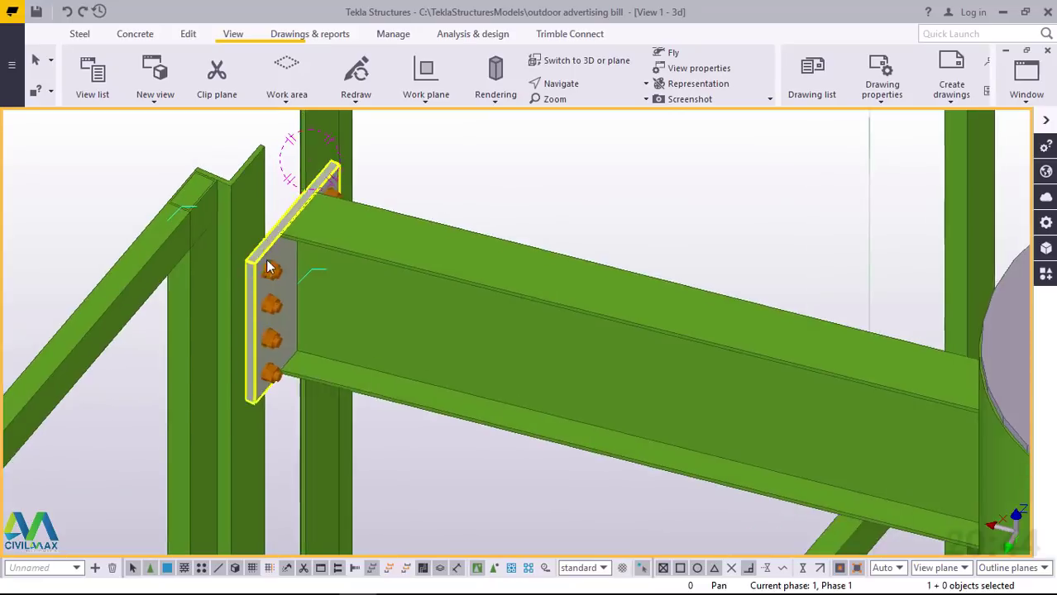
pyautogui.scroll(-2, 432, 300)
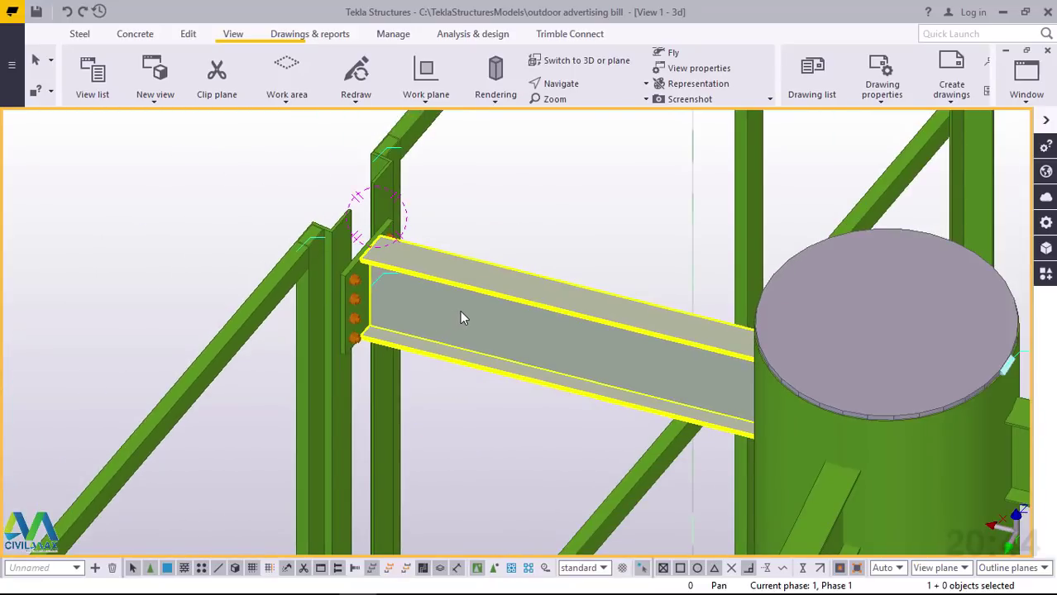
# Copy the mirrored topmost beam with its end plate and both bolt groups linearly by dZ -2000, making 5 copies
pyautogui.scroll(5, 388, 295)
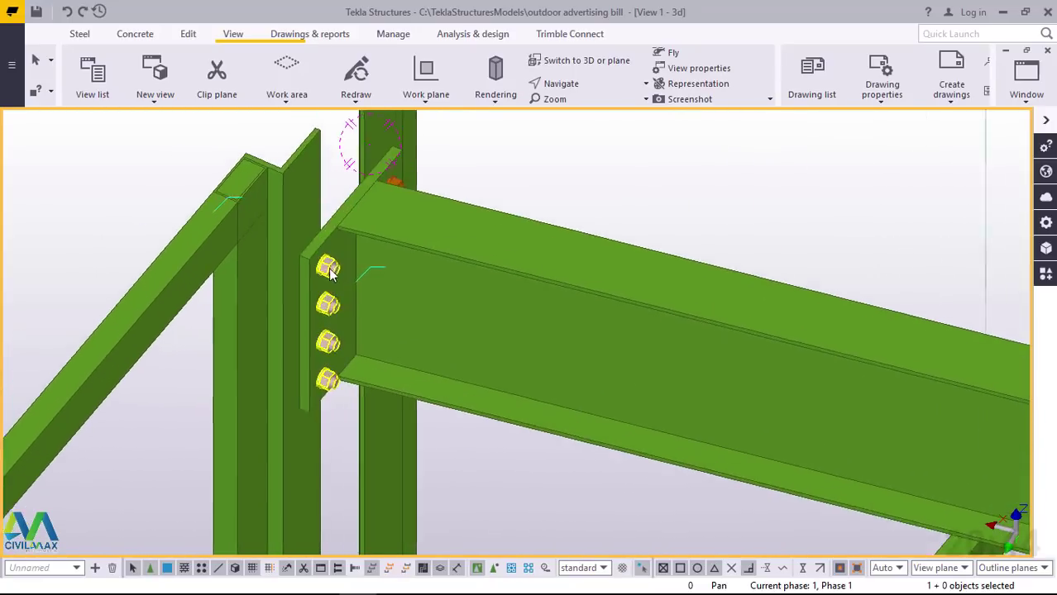
pyautogui.scroll(2, 329, 272)
pyautogui.scroll(1, 424, 166)
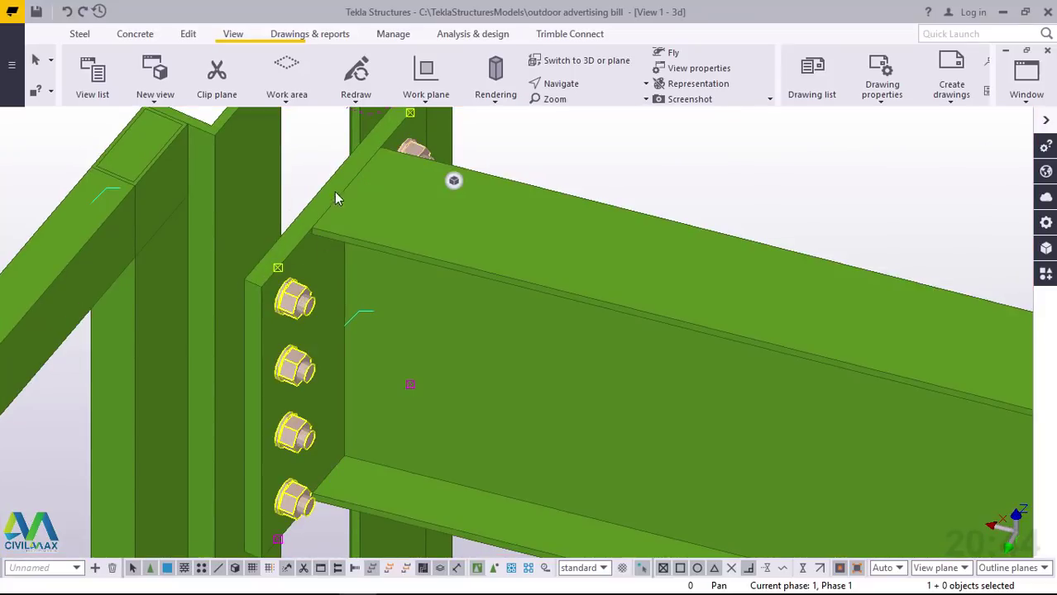
pyautogui.keyDown('ctrl'); pyautogui.click(337, 192); pyautogui.keyUp('ctrl')
pyautogui.keyDown('ctrl'); pyautogui.click(645, 267); pyautogui.keyUp('ctrl')
pyautogui.keyDown('ctrl'); pyautogui.click(496, 276); pyautogui.keyUp('ctrl')
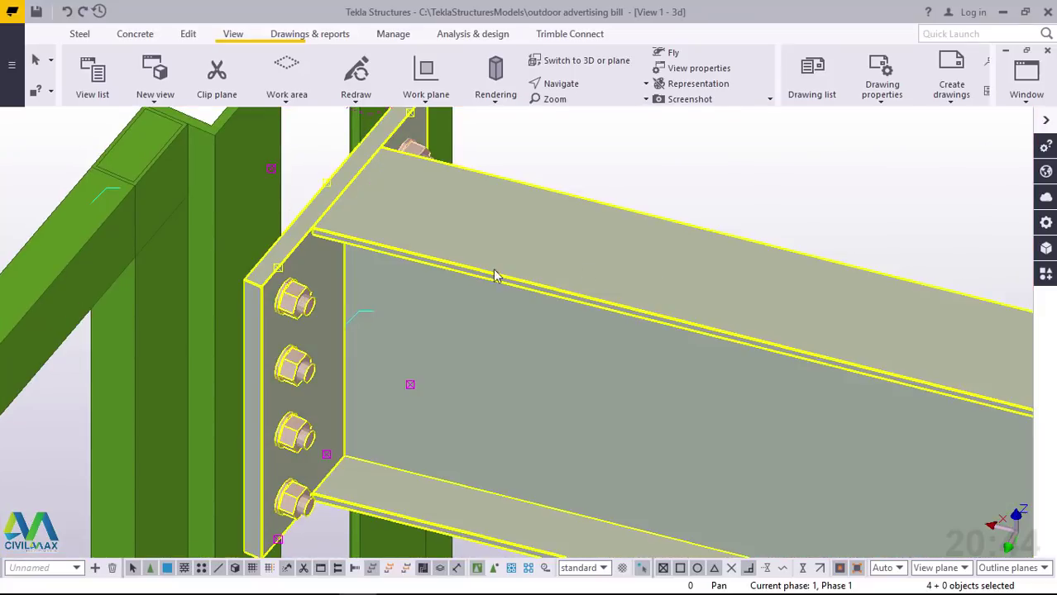
pyautogui.scroll(-5, 396, 290)
pyautogui.rightClick(507, 177)
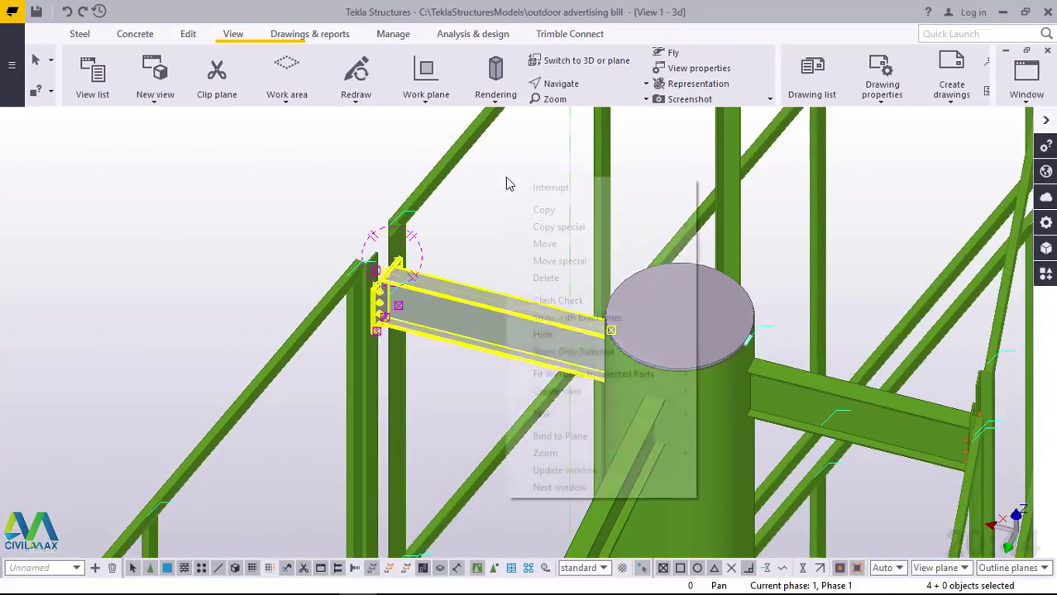
pyautogui.moveTo(570, 229)
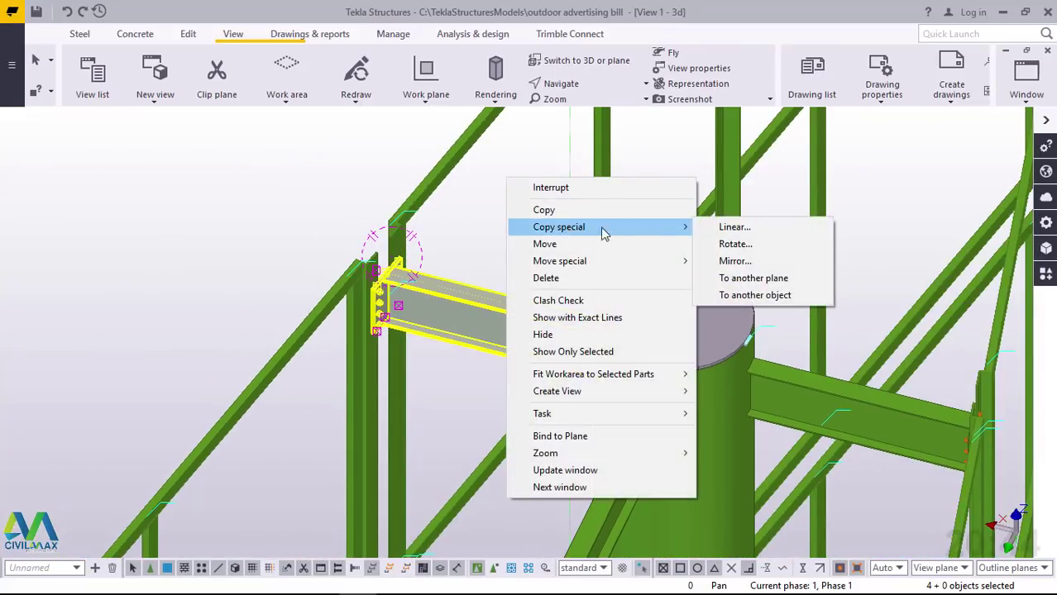
pyautogui.click(730, 227)
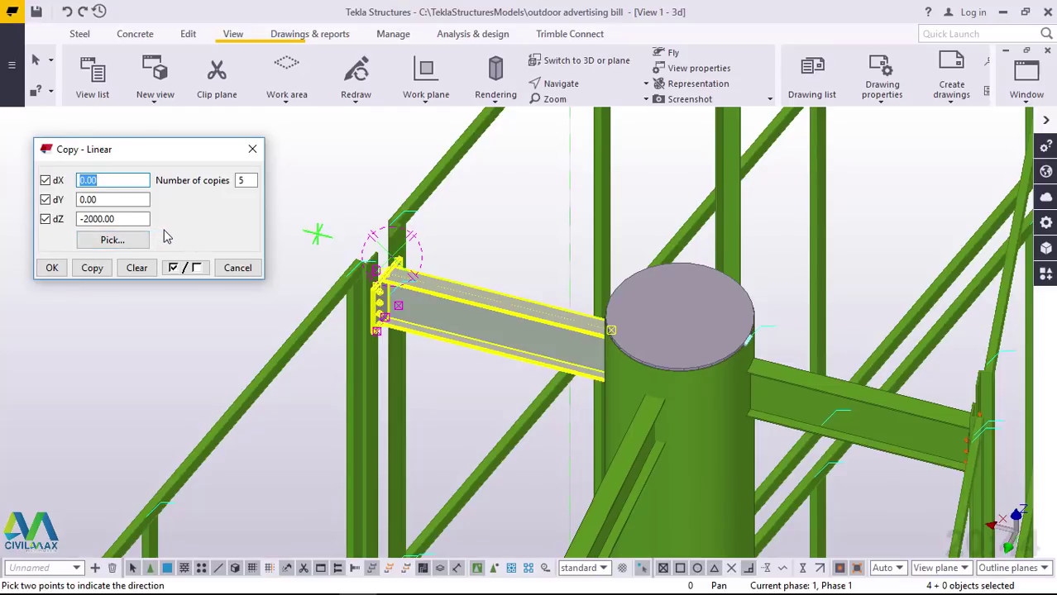
pyautogui.click(93, 269)
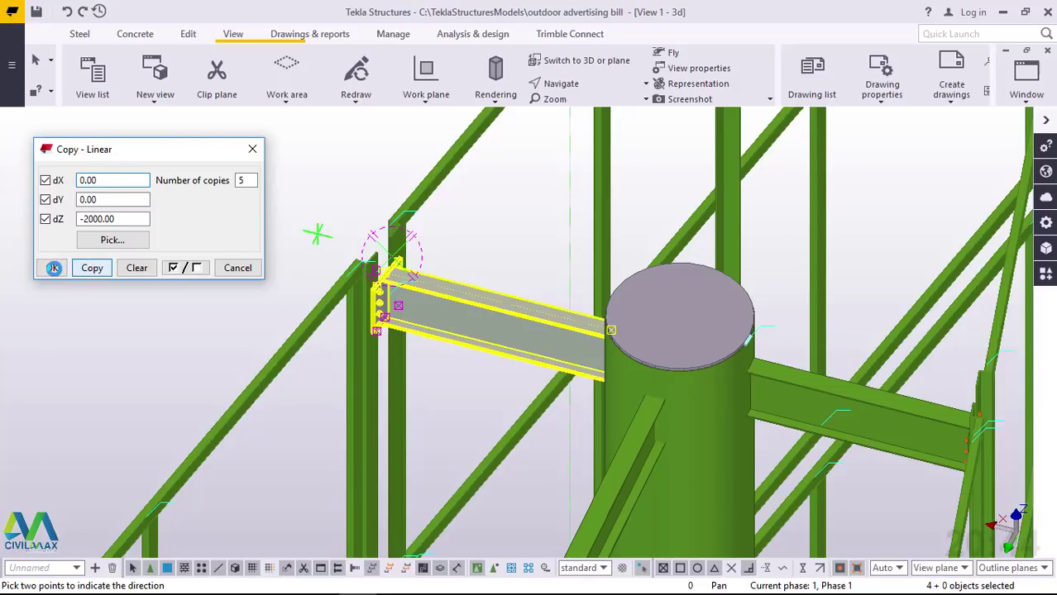
pyautogui.click(53, 268)
pyautogui.rightClick(304, 165)
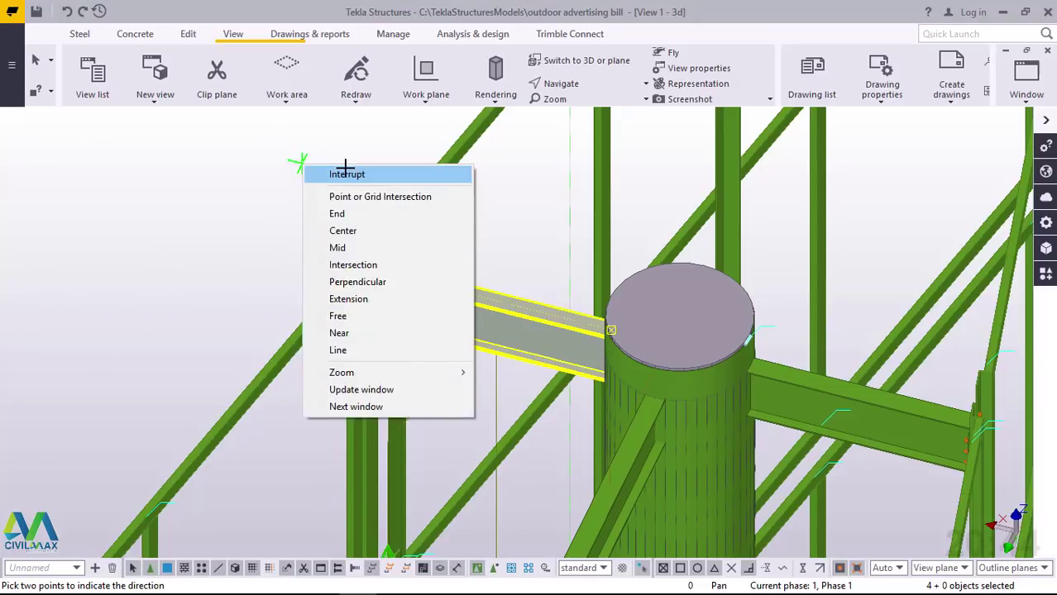
pyautogui.click(345, 172)
# Look over the copied beams down the column to the lowest one and redraw the view to clear the temporary lines
pyautogui.scroll(-3, 446, 231)
pyautogui.scroll(-5, 474, 251)
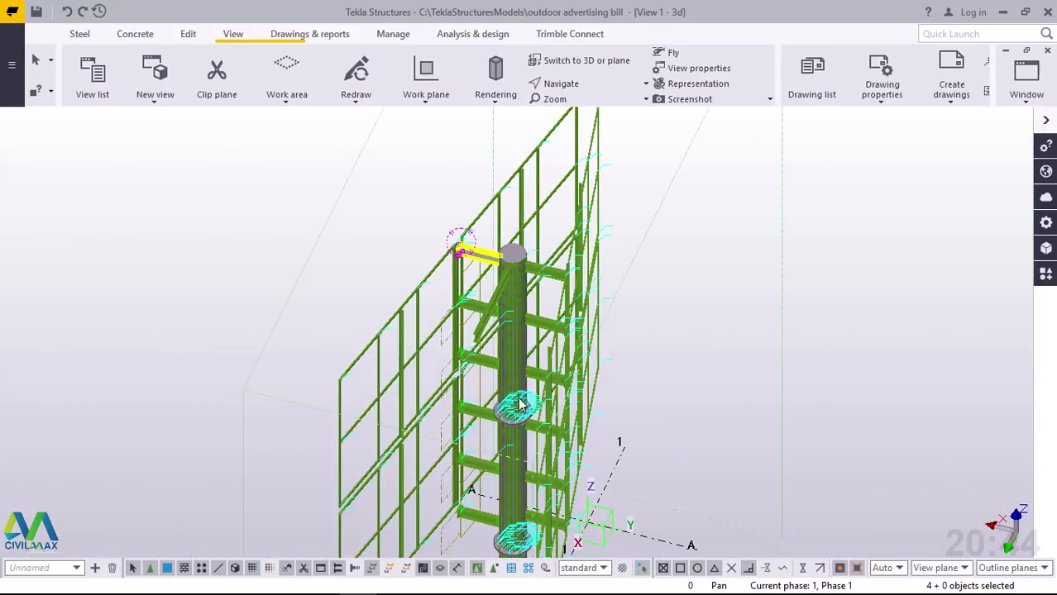
pyautogui.scroll(8, 529, 353)
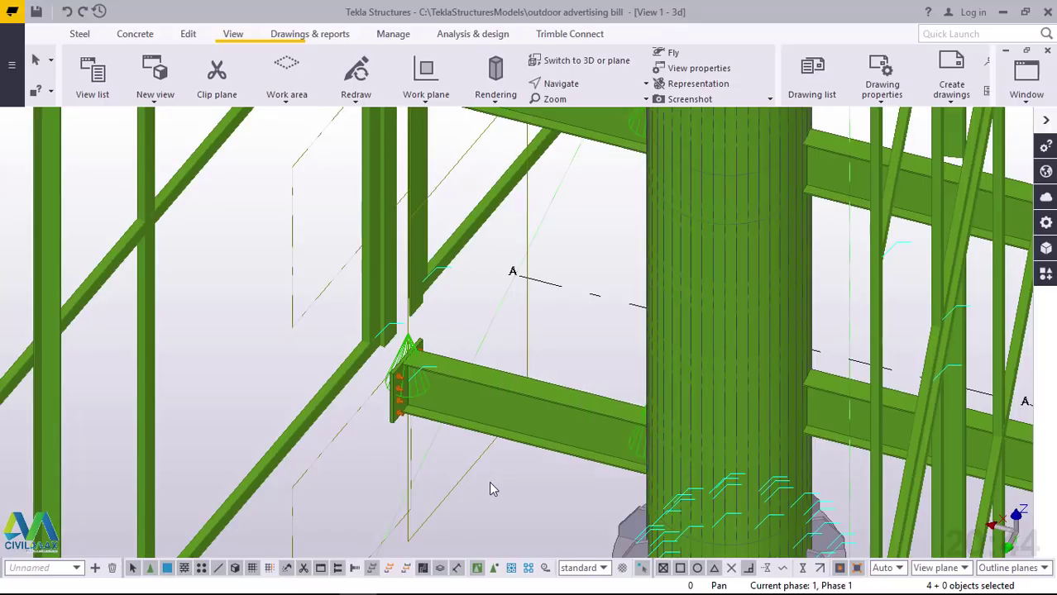
pyautogui.click(488, 487)
pyautogui.rightClick(491, 489)
pyautogui.click(551, 377)
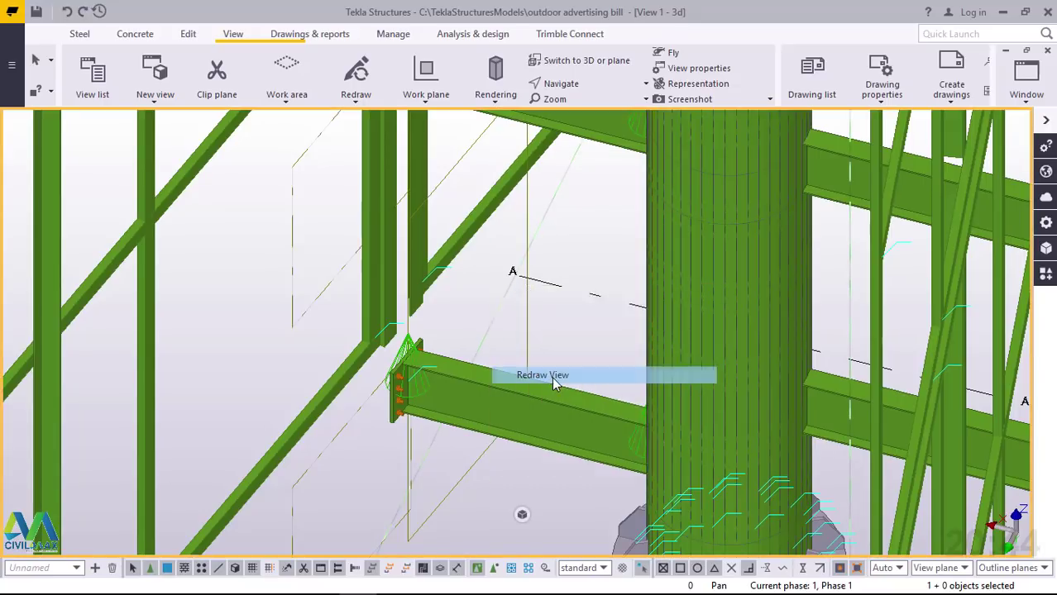
# Move the lowest beam on the mirrored side with its end plate and both bolt groups linearly by dZ 500
pyautogui.scroll(4, 448, 381)
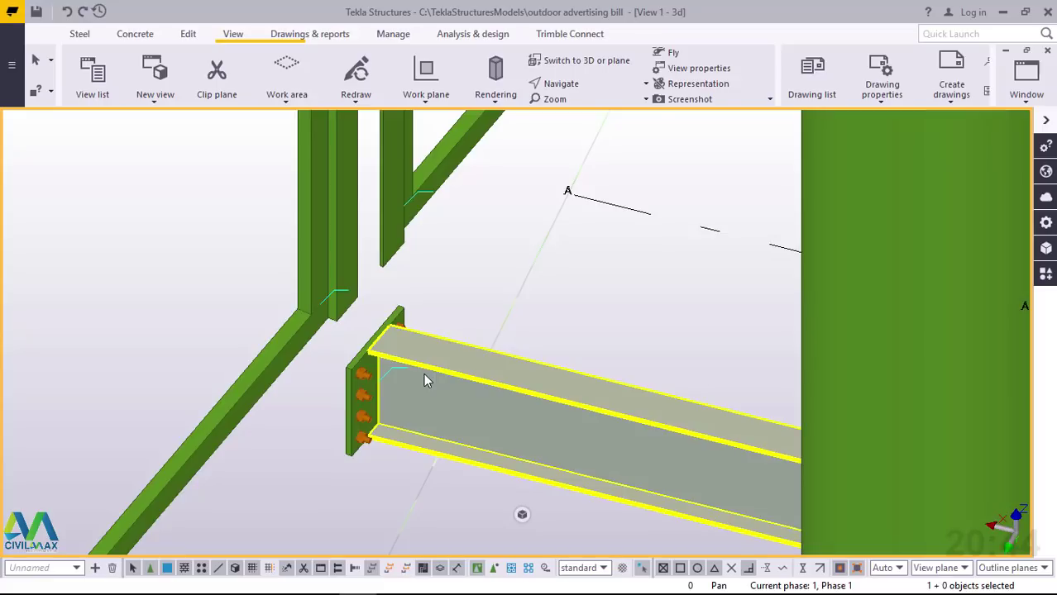
pyautogui.scroll(5, 423, 381)
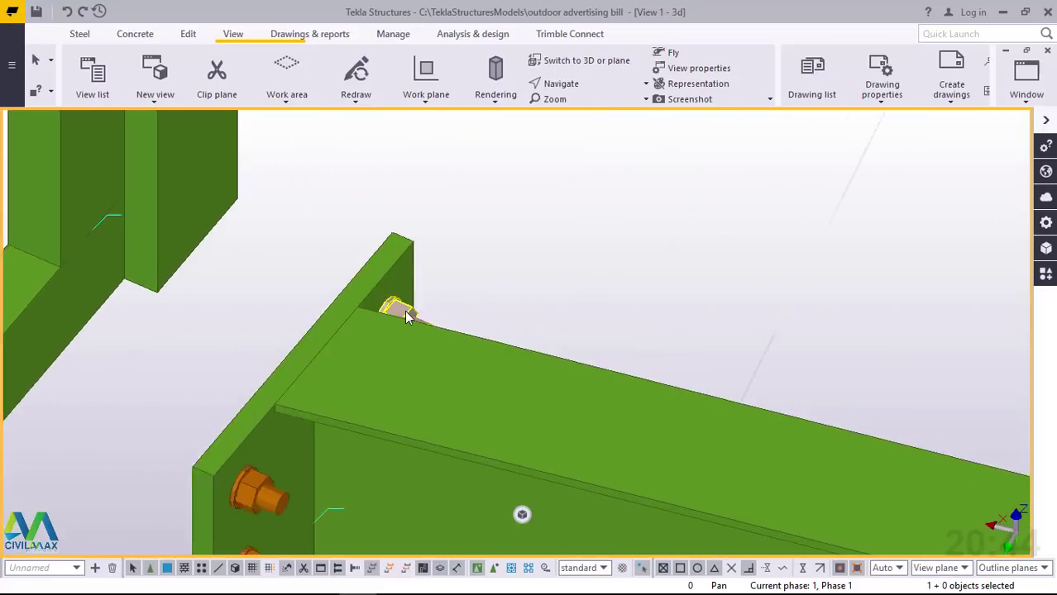
pyautogui.scroll(4, 406, 316)
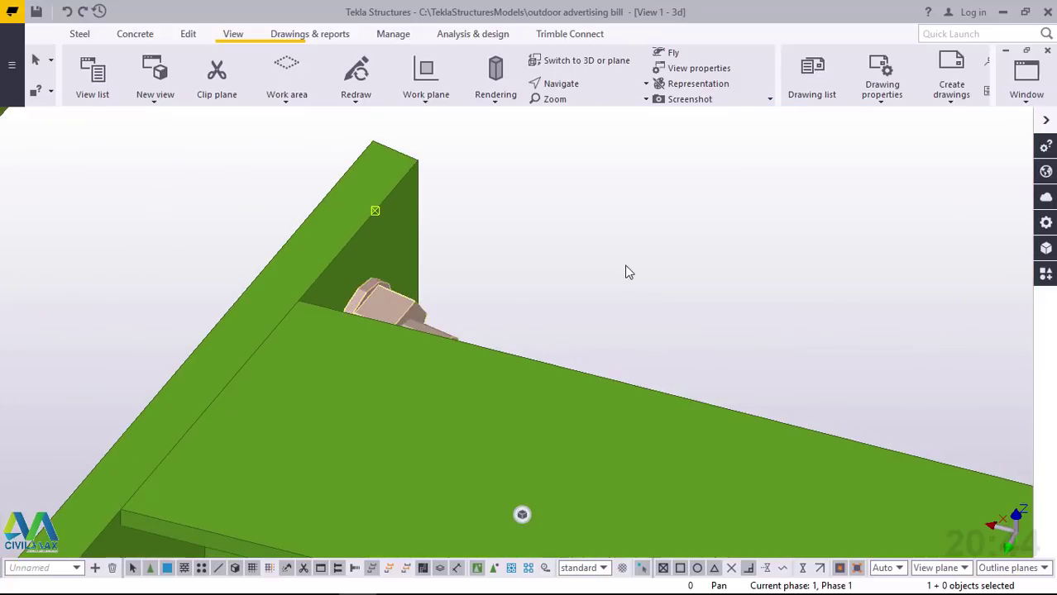
pyautogui.scroll(-5, 596, 278)
pyautogui.scroll(4, 497, 377)
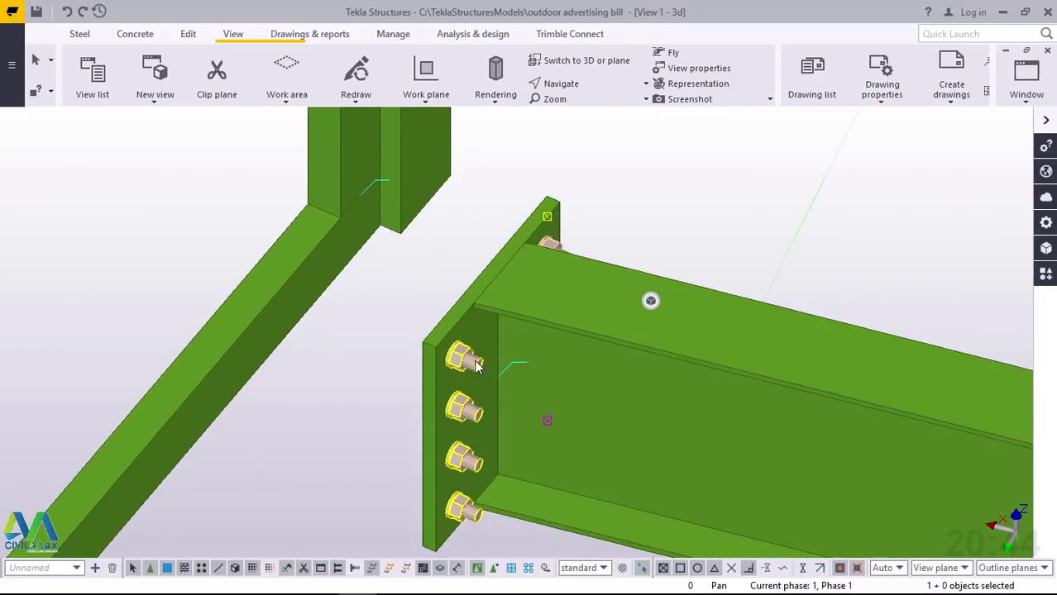
pyautogui.keyDown('shift'); pyautogui.click(468, 312); pyautogui.keyUp('shift')
pyautogui.keyDown('shift'); pyautogui.click(474, 303); pyautogui.keyUp('shift')
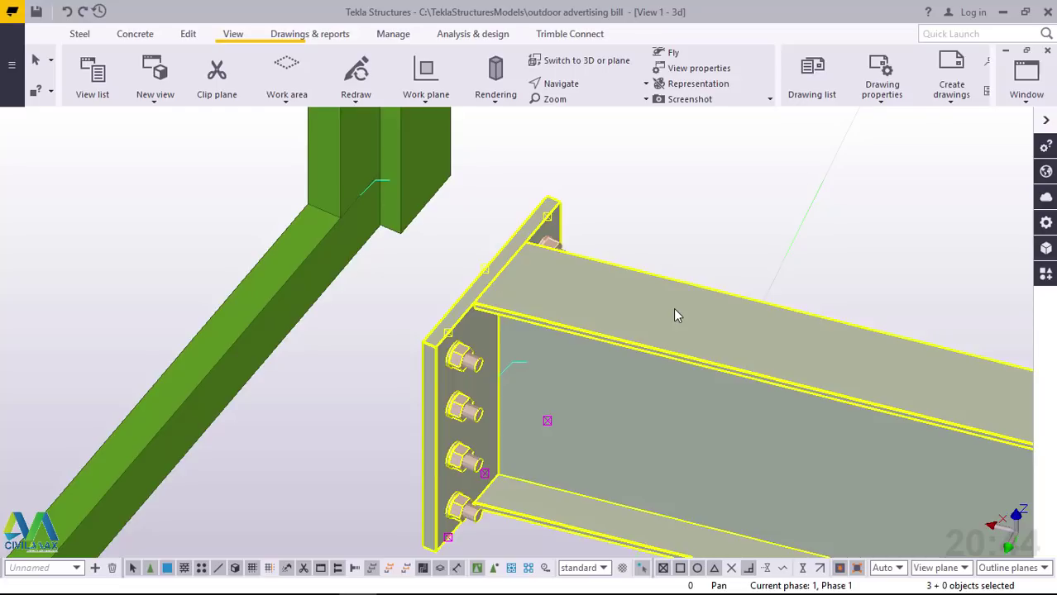
pyautogui.rightClick(689, 151)
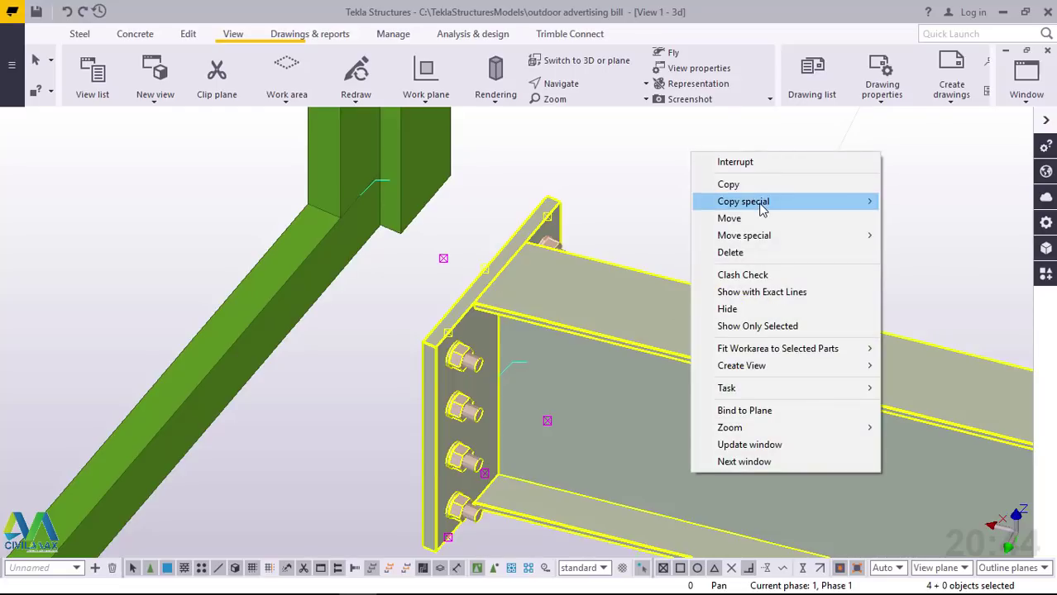
pyautogui.moveTo(852, 238)
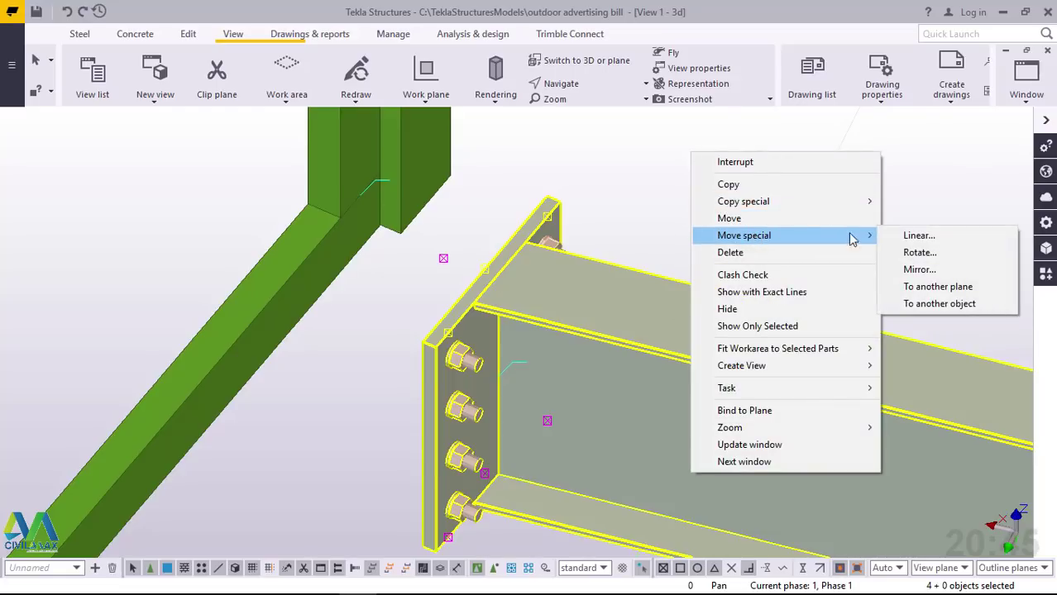
pyautogui.click(934, 238)
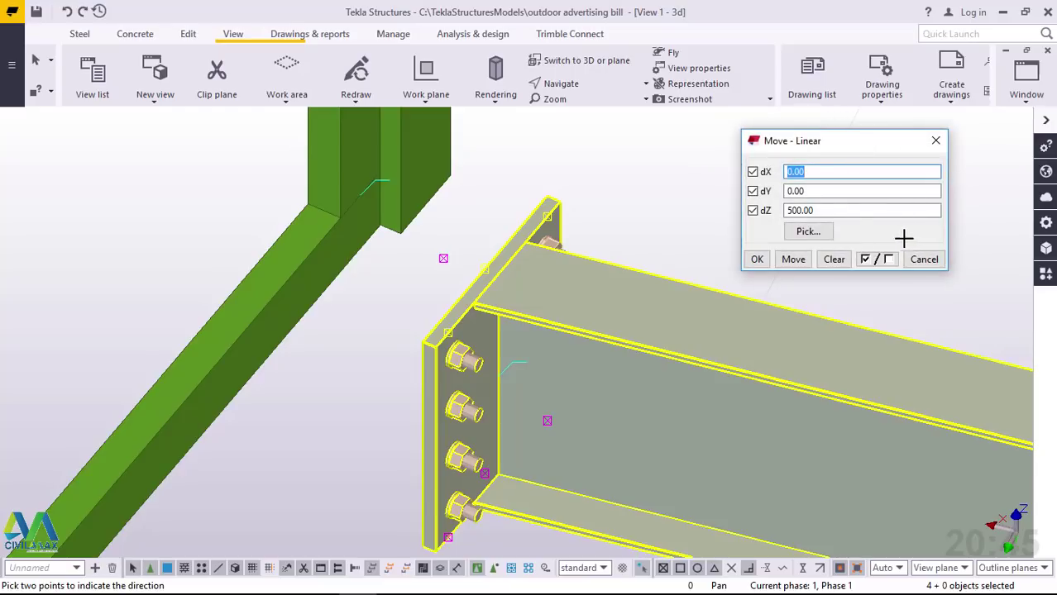
pyautogui.click(793, 259)
pyautogui.click(755, 259)
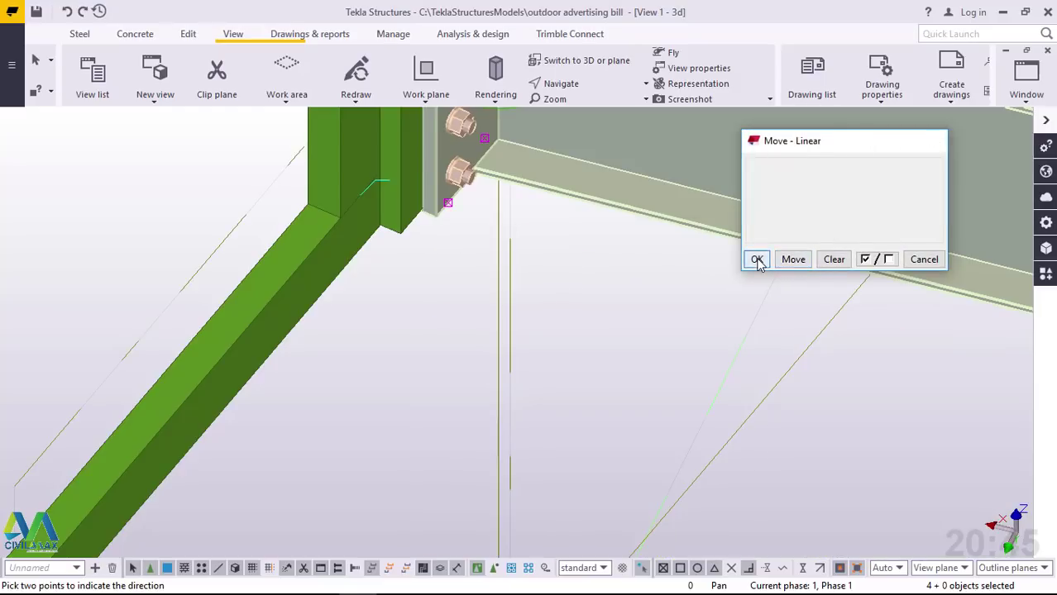
pyautogui.rightClick(586, 286)
pyautogui.click(630, 296)
# Check the moved mirrored-side beam against the lower ends of the frame uprights and redraw the view
pyautogui.scroll(-5, 464, 406)
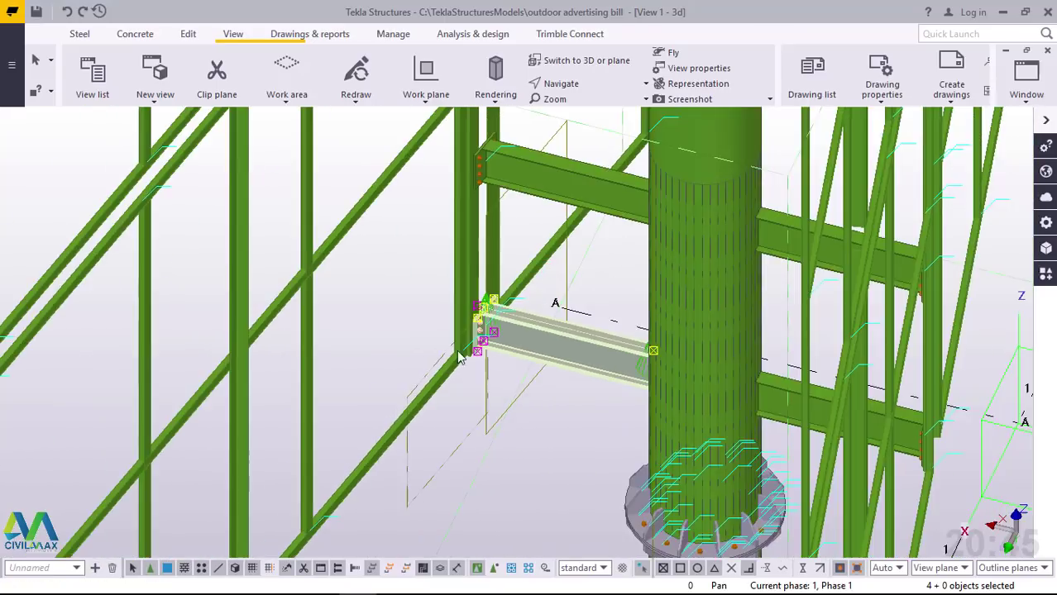
pyautogui.rightClick(373, 265)
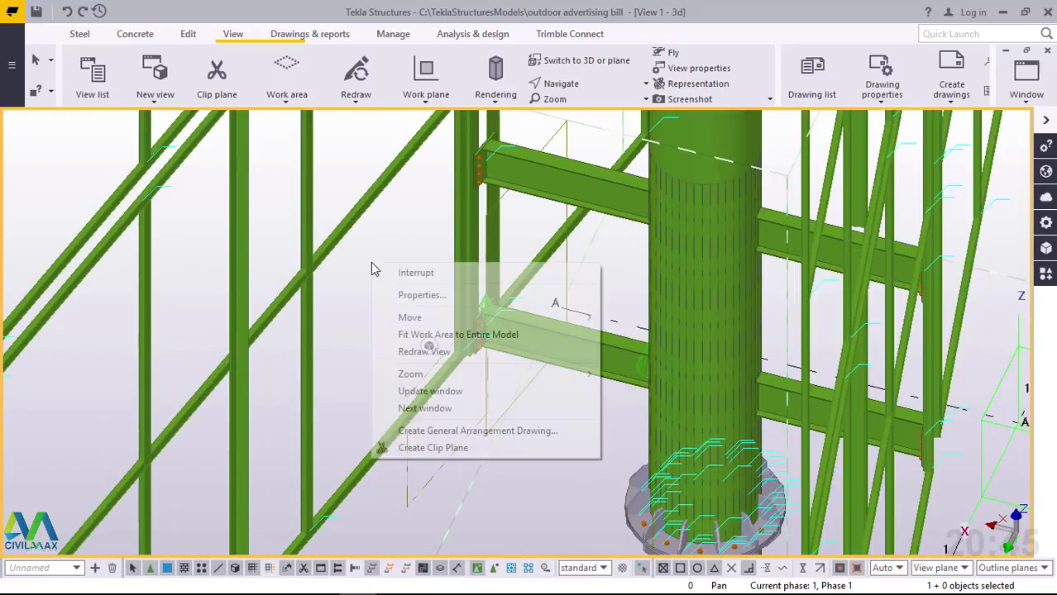
pyautogui.click(418, 353)
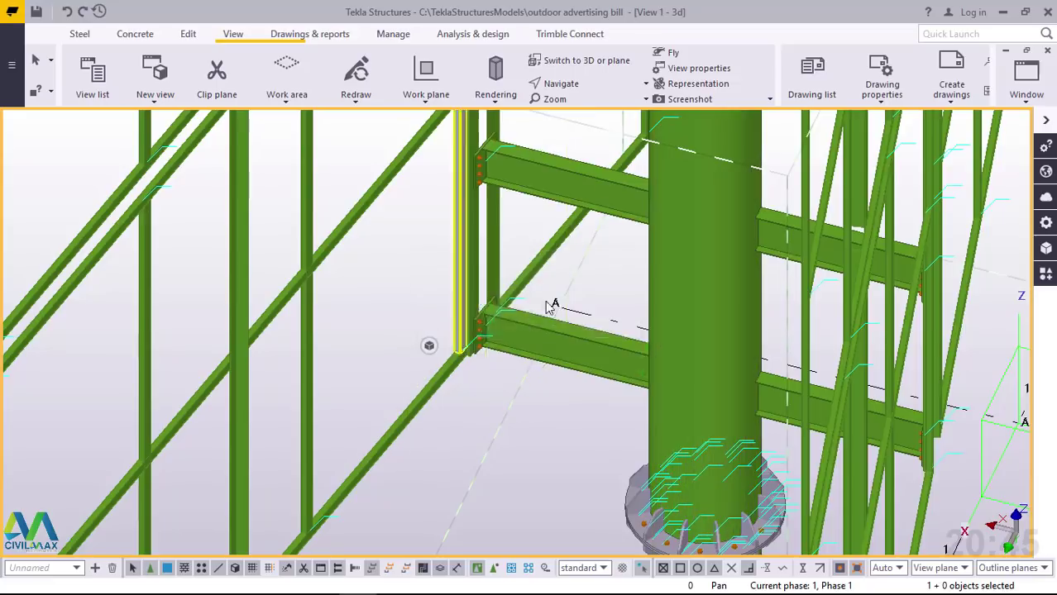
# Examine the beams on both sides of the column and the topmost bolted end plate against the frame uprights from the opposite side
pyautogui.click(581, 84)
pyautogui.click(593, 108)
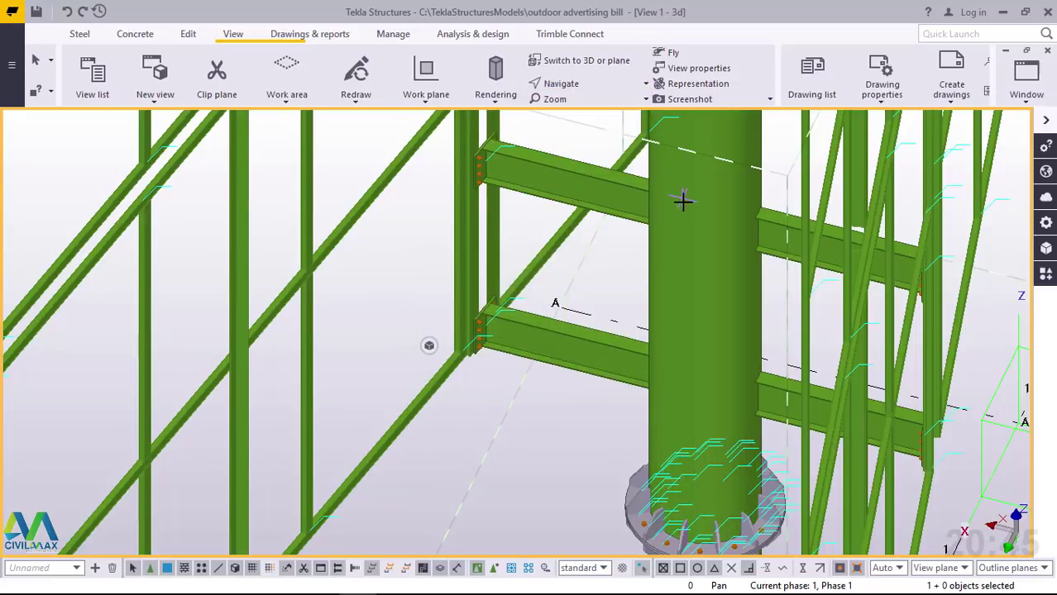
pyautogui.moveTo(686, 227); pyautogui.dragTo(830, 210)
pyautogui.scroll(-10, 576, 377)
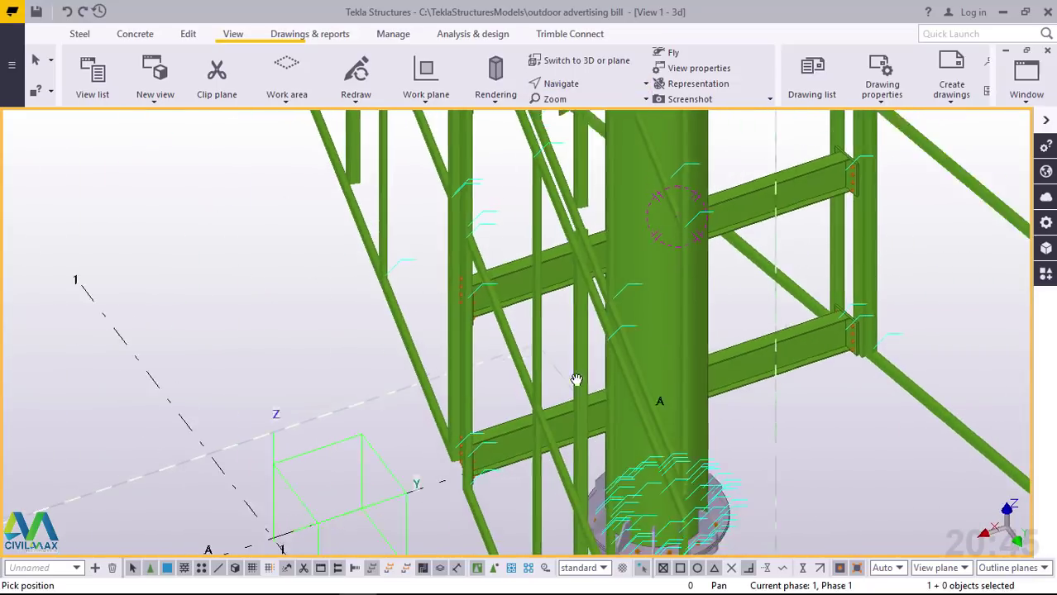
pyautogui.scroll(-6, 599, 377)
pyautogui.scroll(5, 608, 171)
pyautogui.scroll(-9, 594, 418)
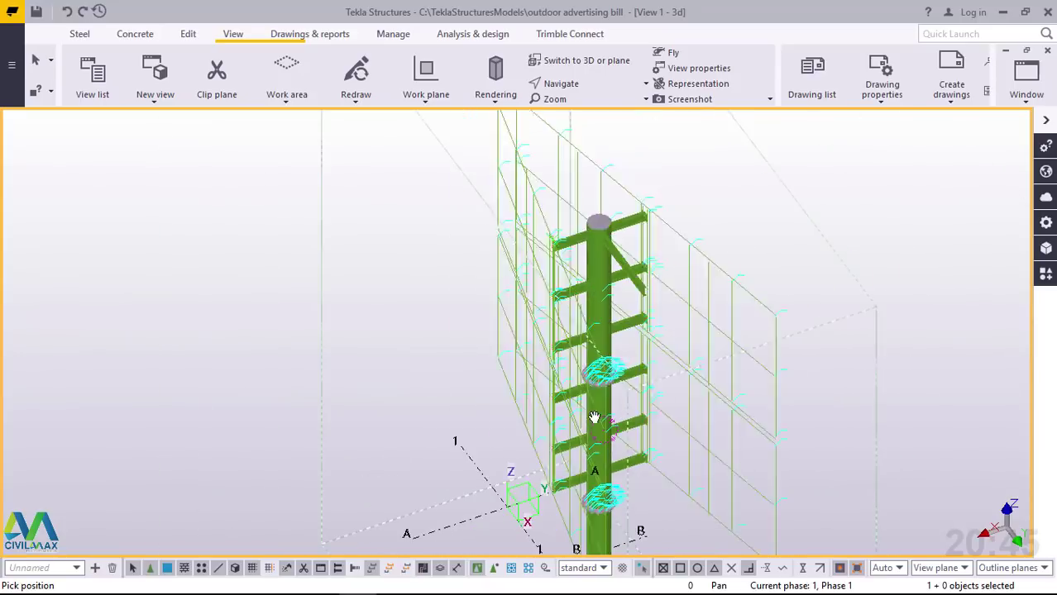
pyautogui.scroll(10, 628, 283)
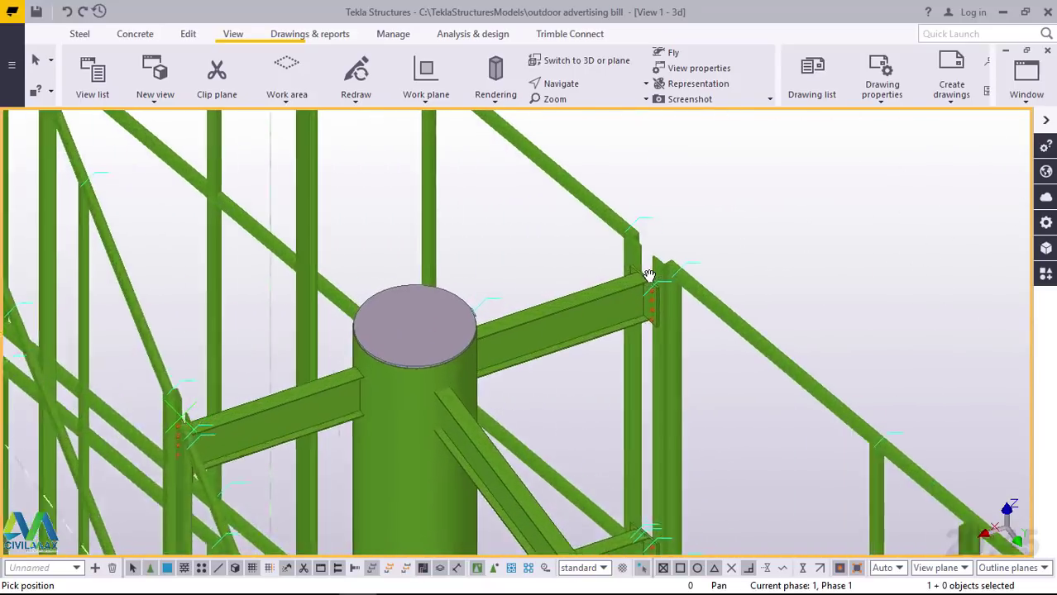
pyautogui.click(574, 86)
pyautogui.click(577, 138)
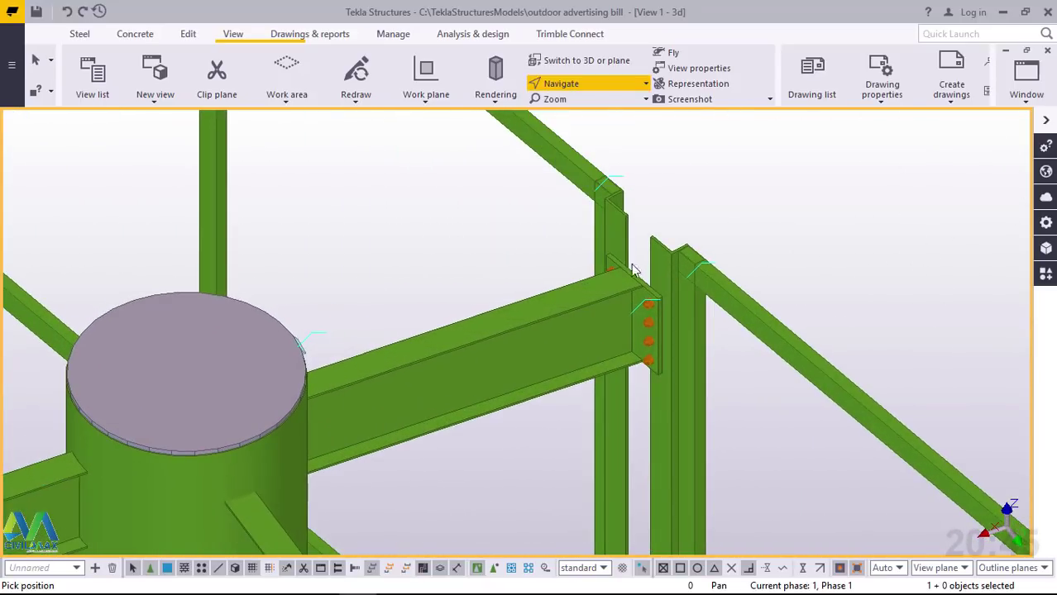
pyautogui.click(633, 272)
pyautogui.keyDown('ctrl'); pyautogui.moveTo(642, 299); pyautogui.dragTo(668, 296, button='middle'); pyautogui.keyUp('ctrl')
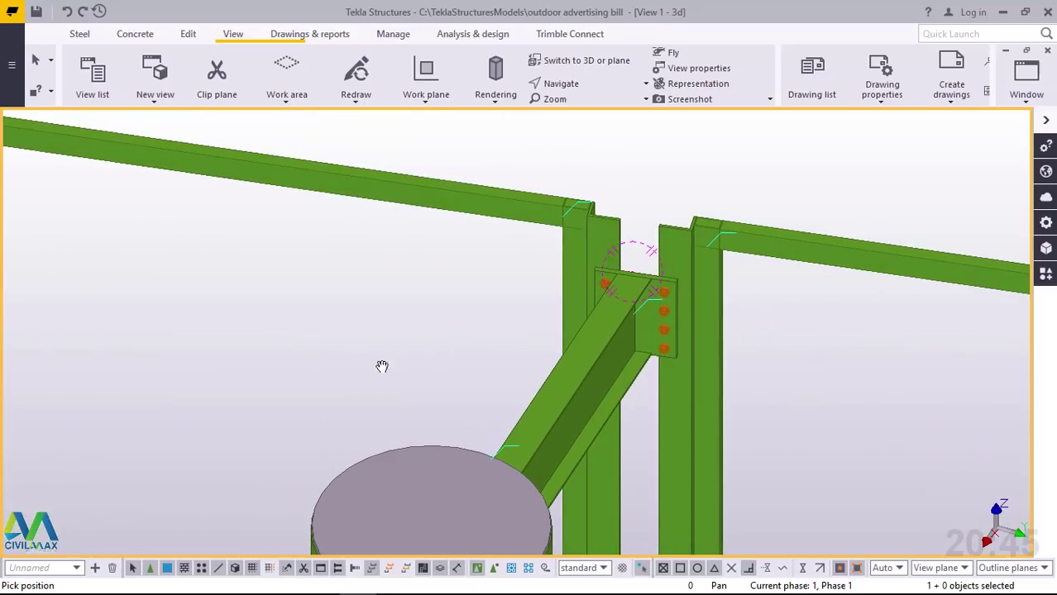
# Inspect the bolted beams along the whole column, from the lowest row past the flange joints up to the top connections
pyautogui.scroll(-12, 382, 366)
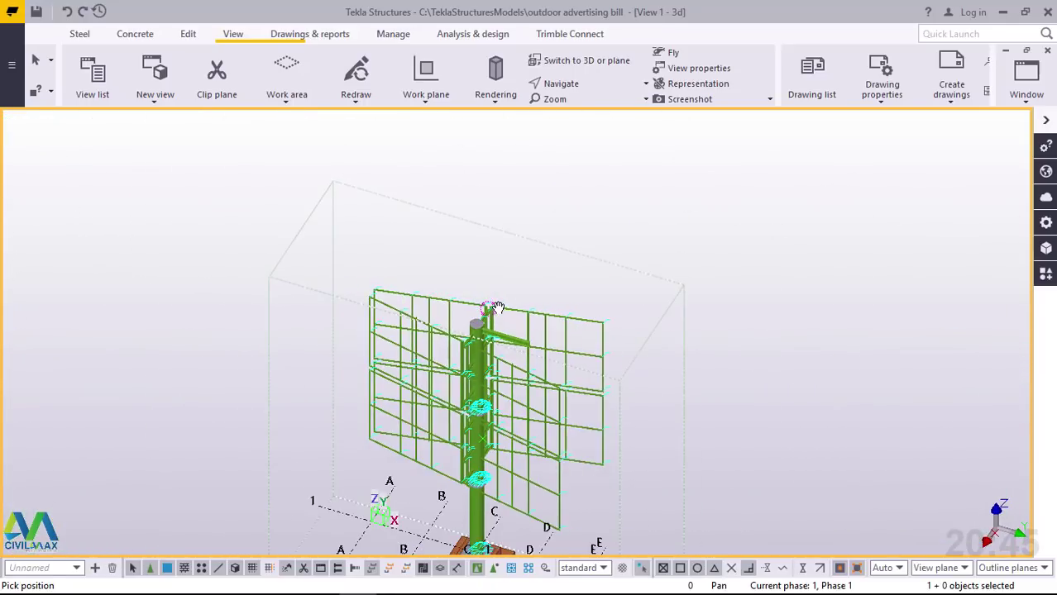
pyautogui.scroll(10, 476, 447)
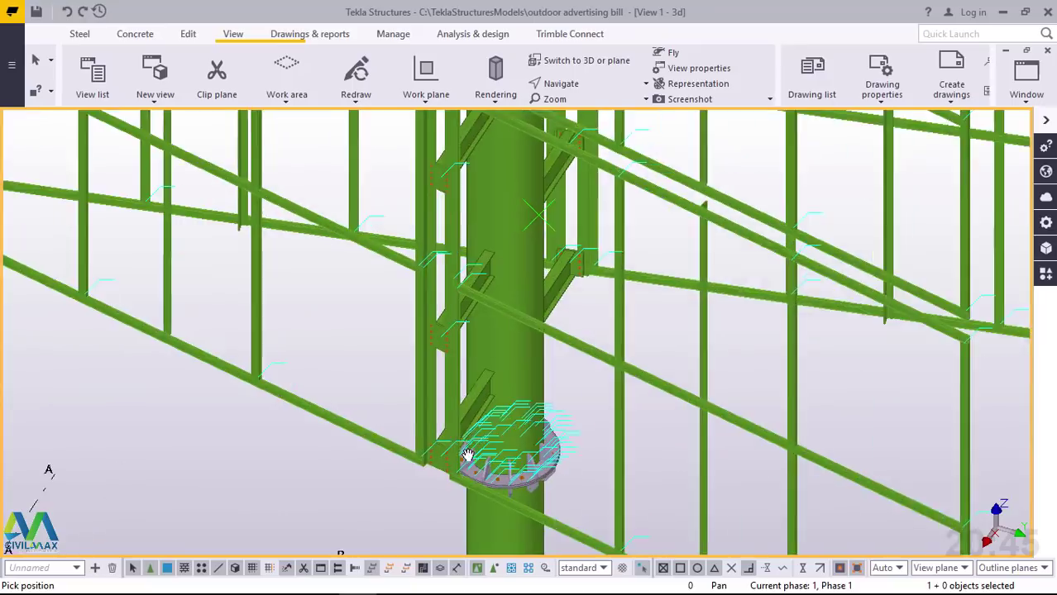
pyautogui.scroll(-8, 468, 454)
pyautogui.scroll(5, 456, 175)
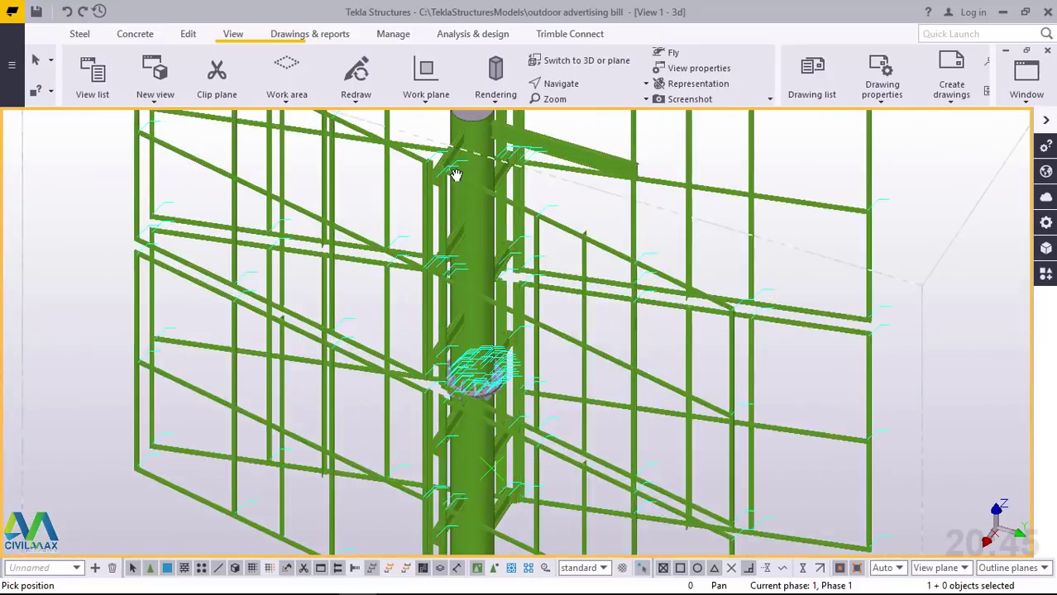
pyautogui.scroll(6, 455, 175)
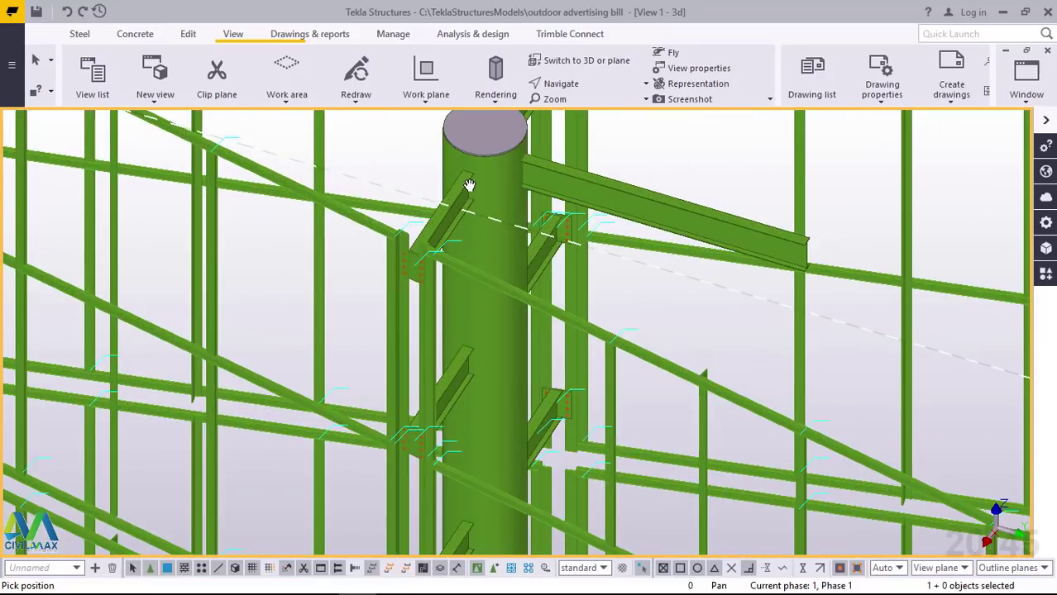
pyautogui.scroll(-3, 460, 384)
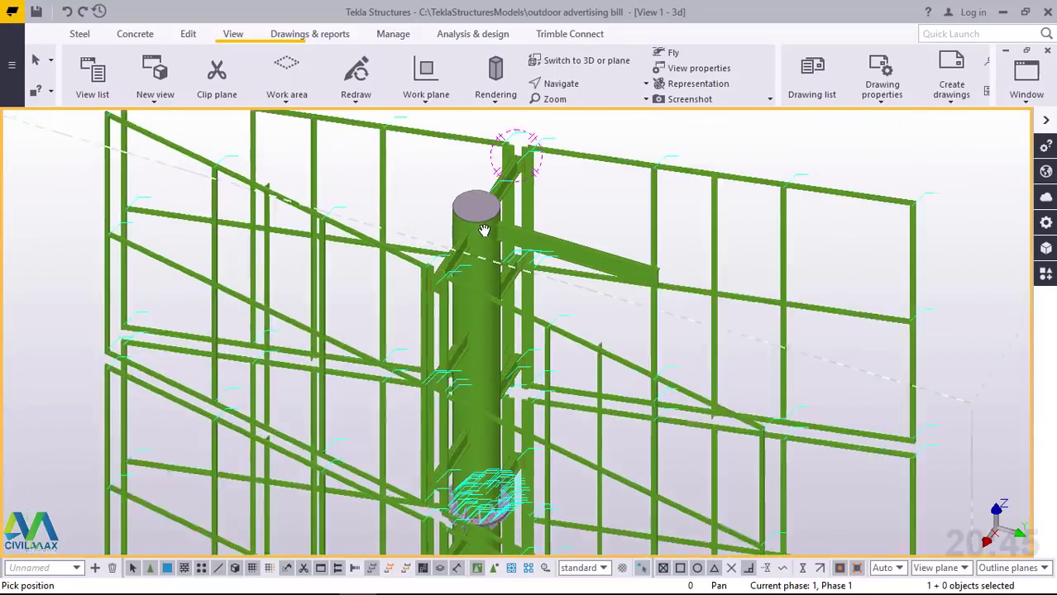
pyautogui.scroll(3, 438, 189)
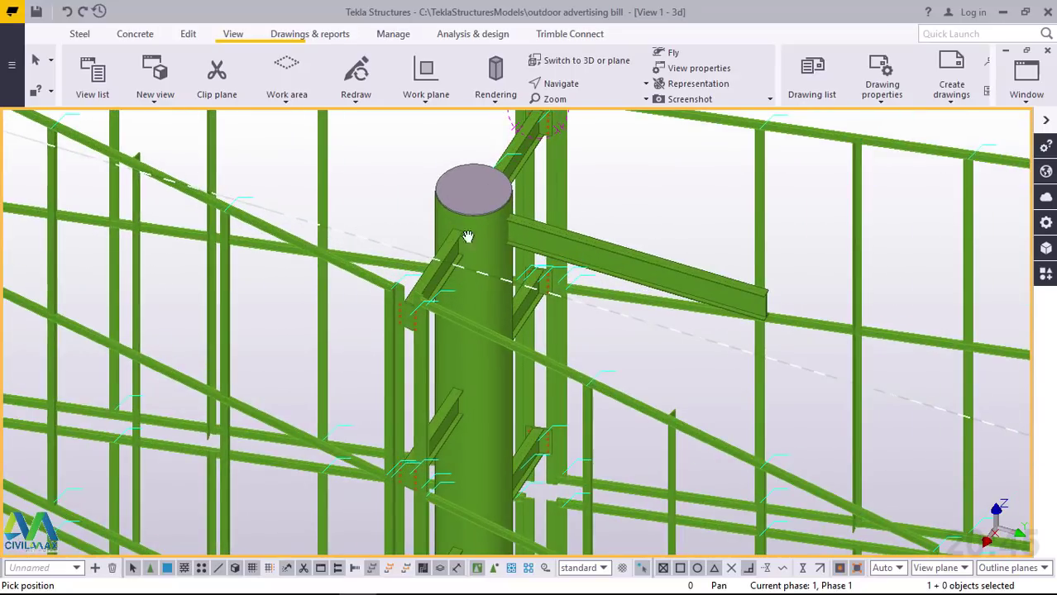
pyautogui.scroll(-6, 469, 221)
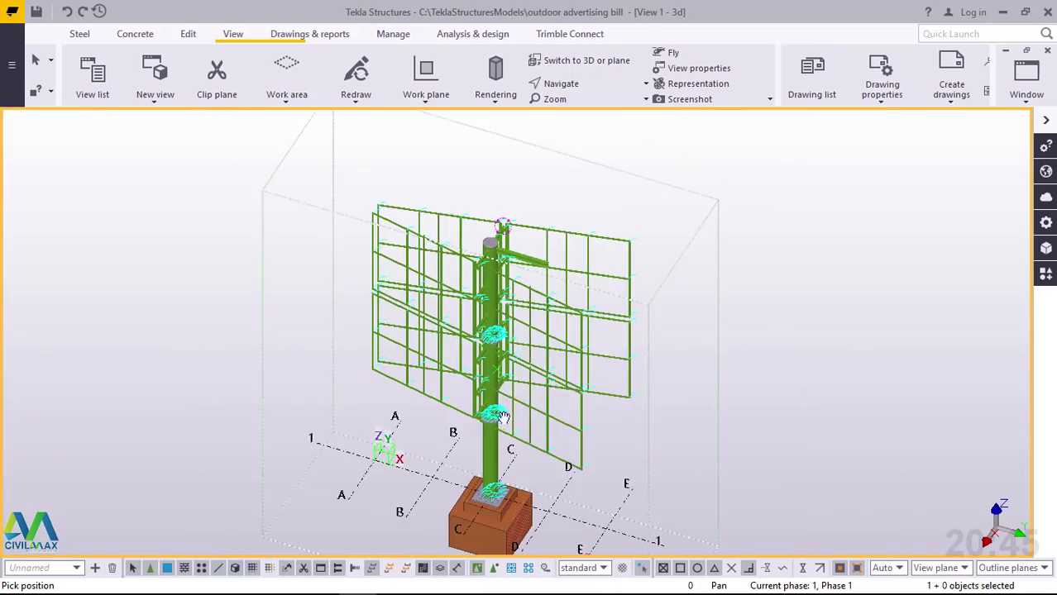
pyautogui.scroll(8, 503, 416)
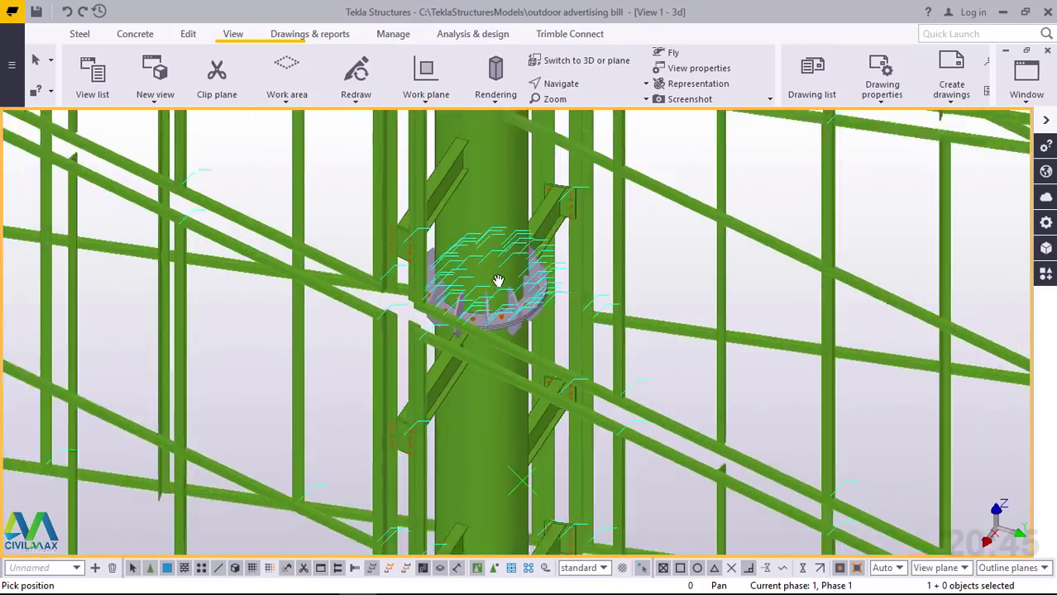
pyautogui.scroll(-5, 498, 281)
pyautogui.scroll(5, 471, 242)
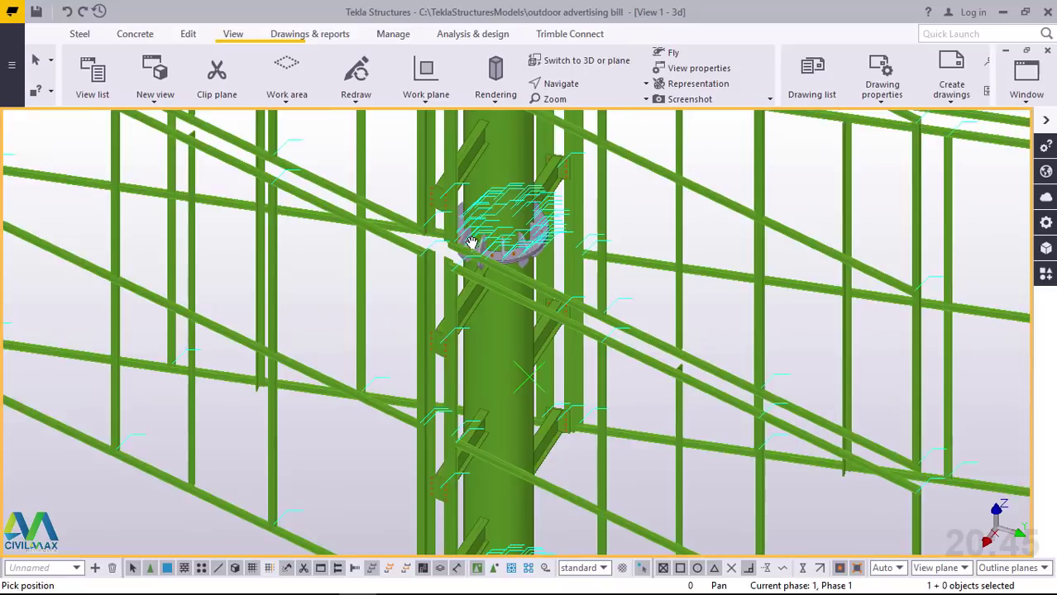
pyautogui.scroll(-5, 470, 242)
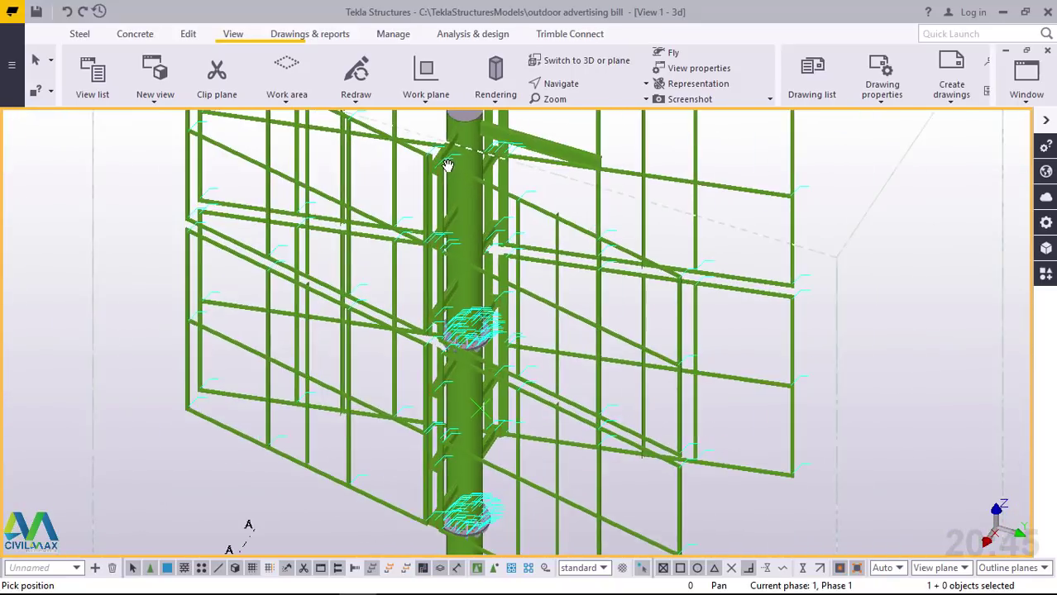
pyautogui.scroll(8, 446, 166)
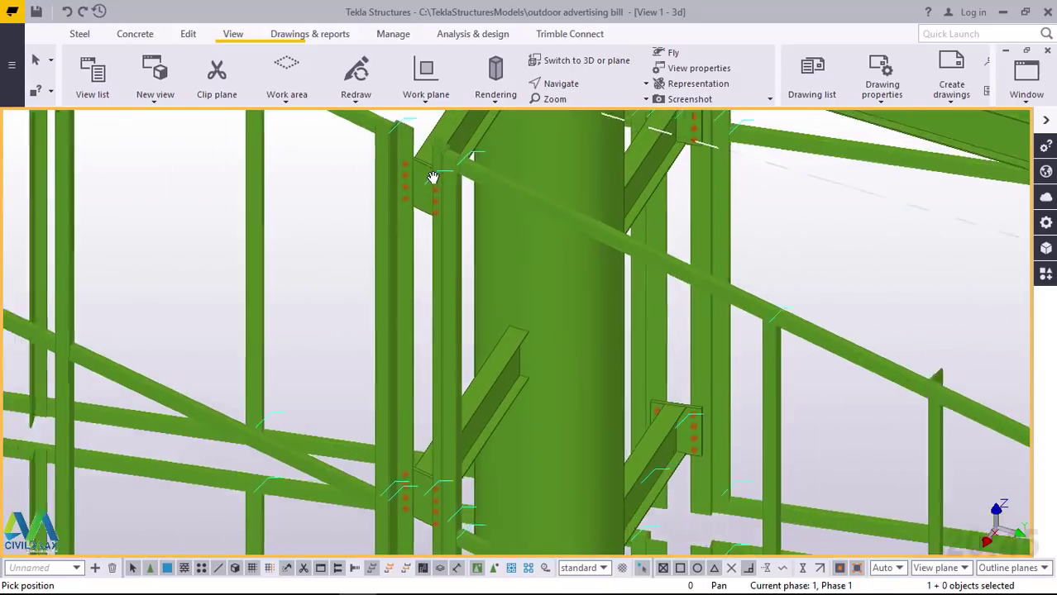
pyautogui.scroll(3, 433, 178)
pyautogui.scroll(-5, 443, 173)
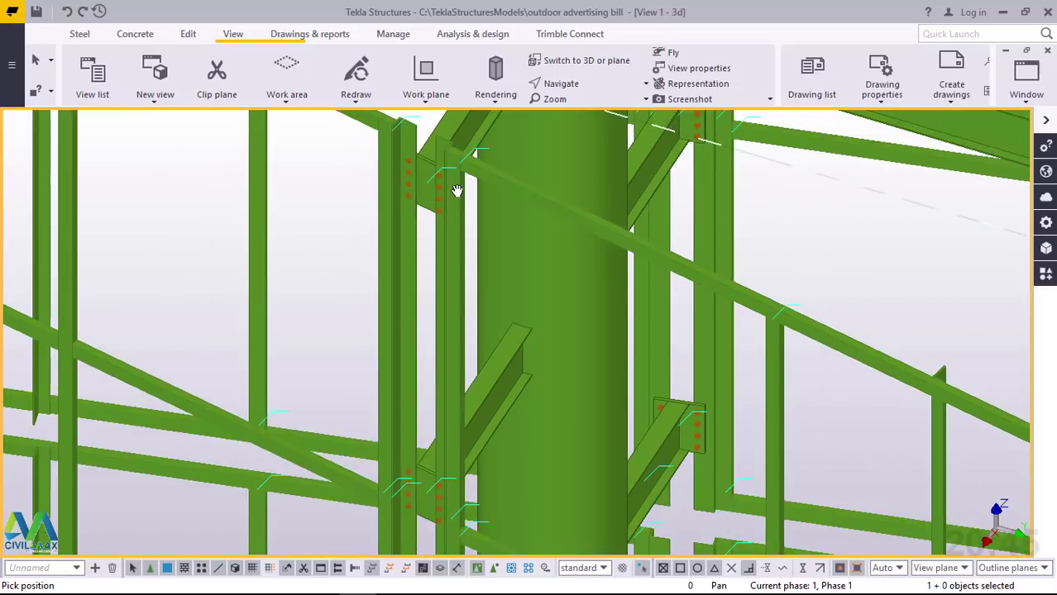
pyautogui.scroll(3, 411, 159)
pyautogui.scroll(-8, 411, 159)
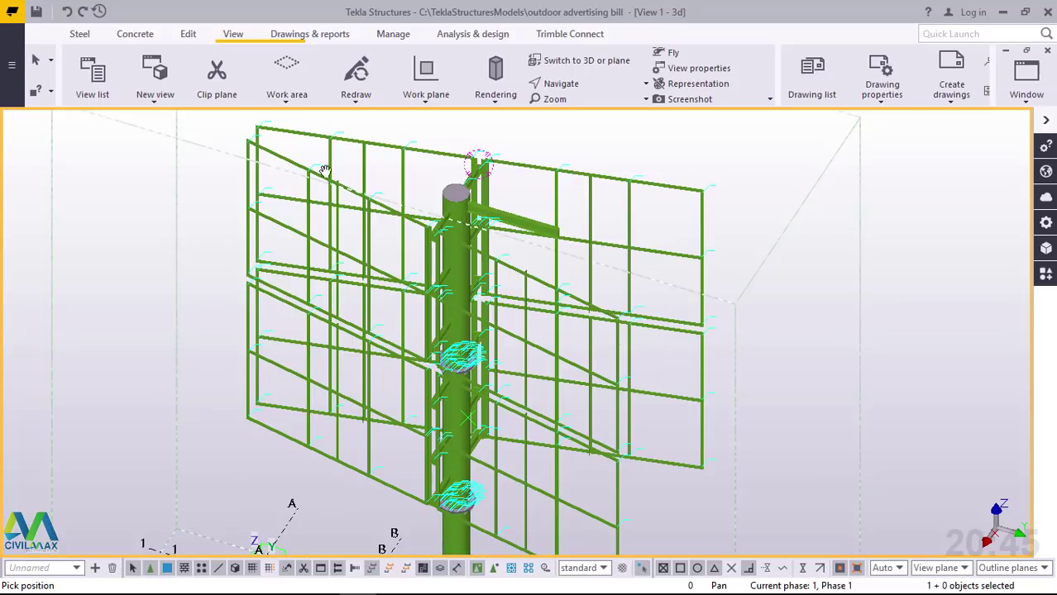
# Examine the upper frames, the column top and the long beam projecting beside the bolted beams from several angles
pyautogui.click(579, 81)
pyautogui.click(581, 103)
pyautogui.moveTo(464, 222); pyautogui.dragTo(412, 231)
pyautogui.scroll(2, 370, 196)
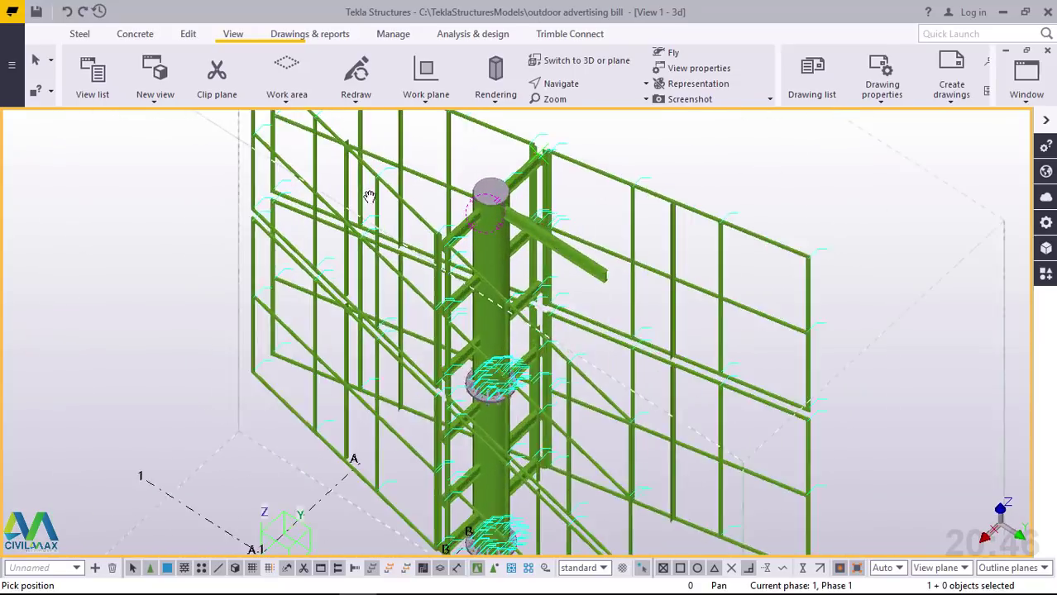
pyautogui.scroll(2, 370, 196)
pyautogui.moveTo(505, 267); pyautogui.dragTo(524, 192)
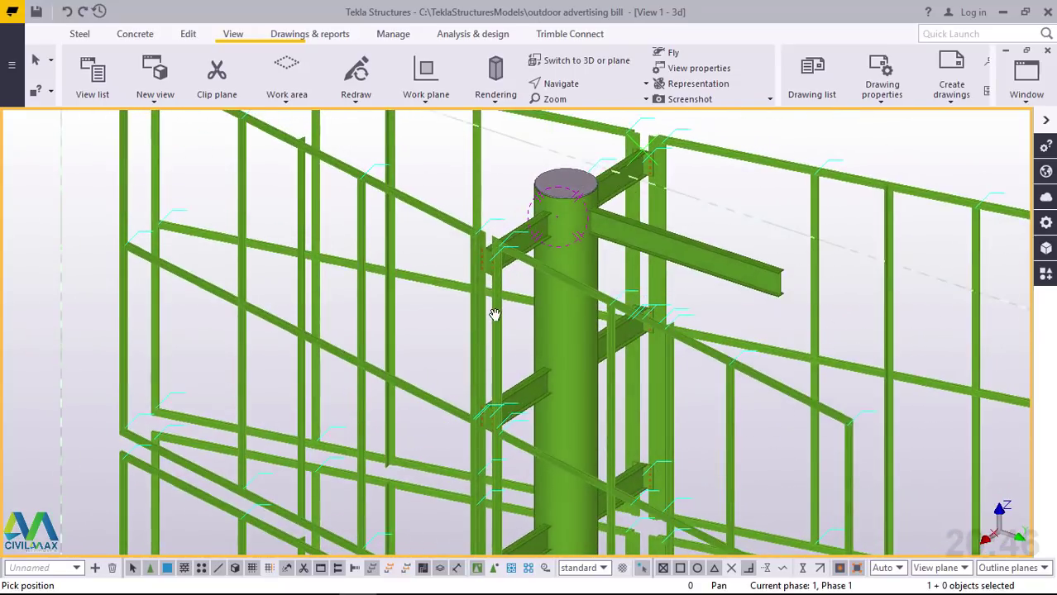
pyautogui.scroll(-3, 495, 315)
pyautogui.moveTo(555, 283); pyautogui.dragTo(434, 240)
pyautogui.scroll(2, 514, 256)
pyautogui.rightClick(584, 170)
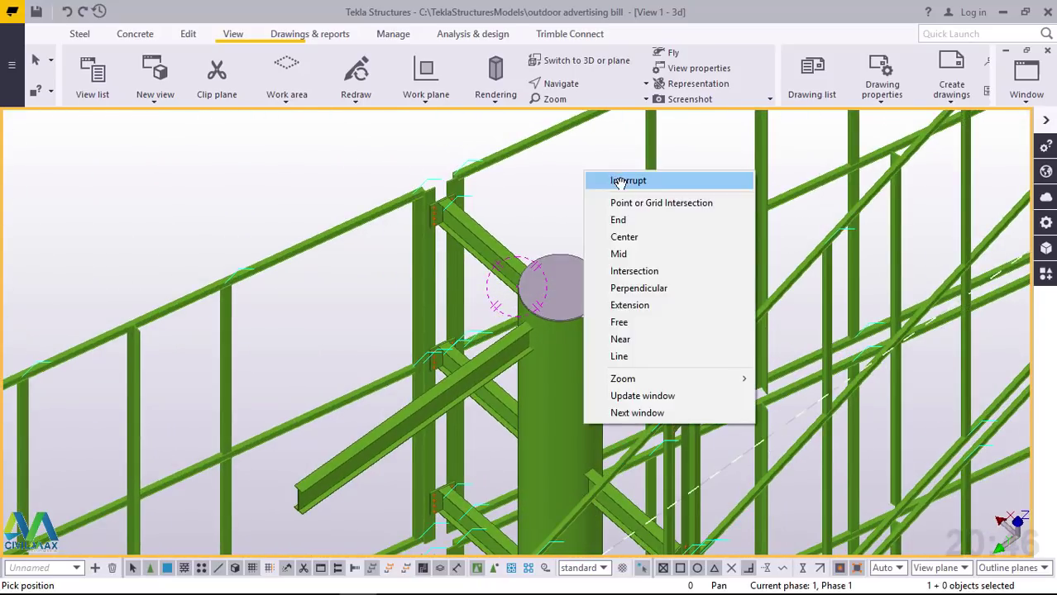
pyautogui.click(620, 180)
pyautogui.scroll(-3, 532, 290)
pyautogui.scroll(3, 306, 339)
pyautogui.scroll(3, 342, 305)
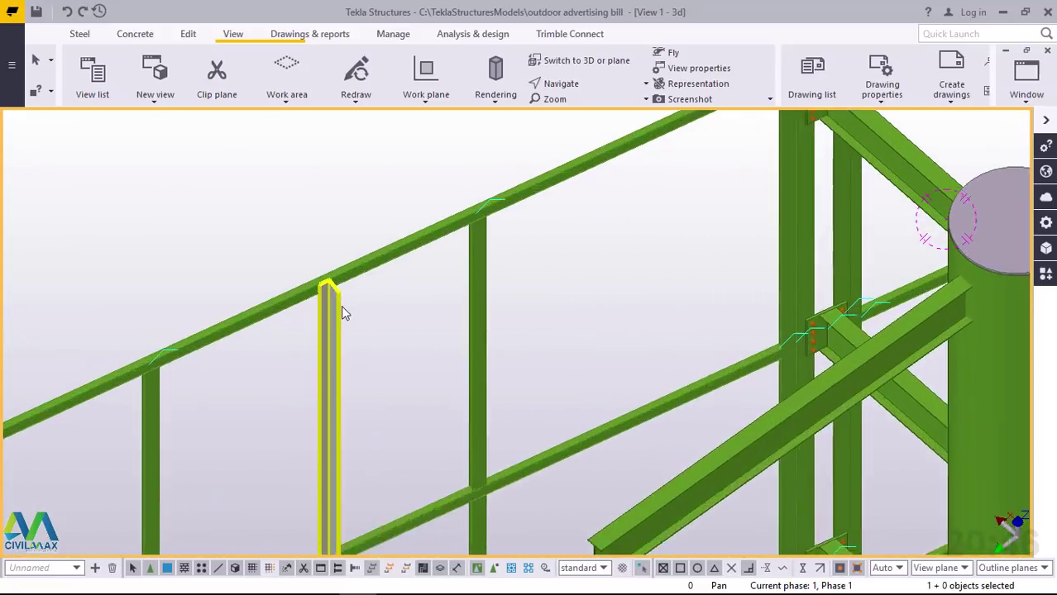
pyautogui.scroll(-2, 341, 305)
pyautogui.scroll(-5, 269, 322)
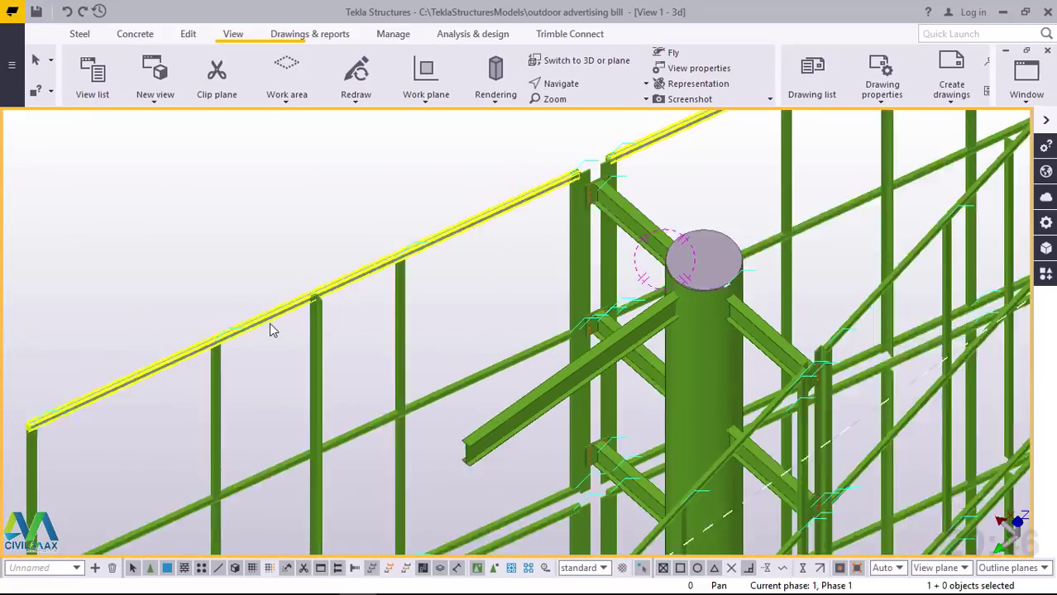
pyautogui.scroll(3, 568, 266)
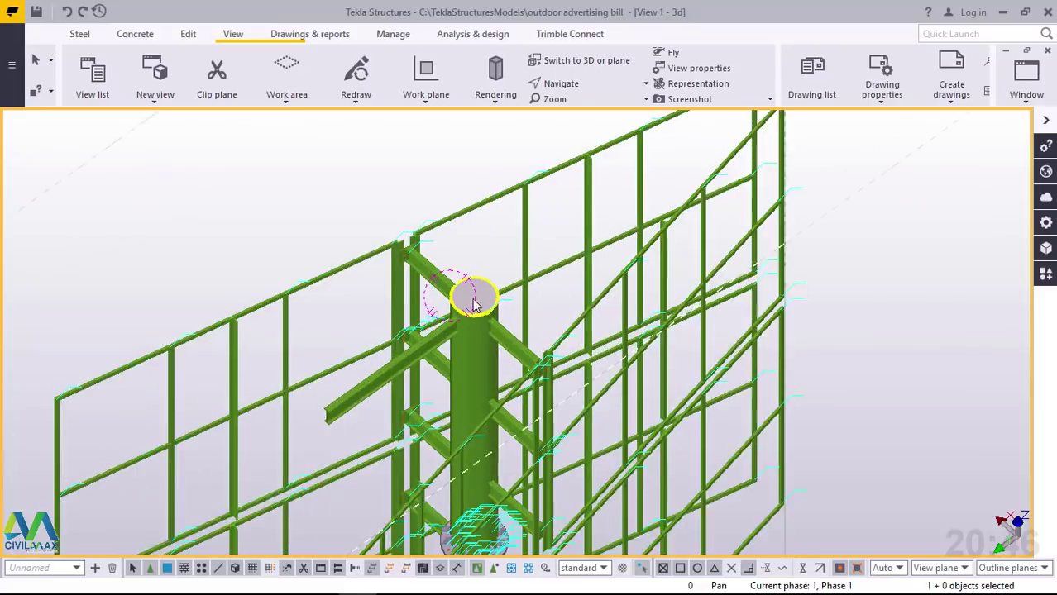
pyautogui.scroll(-2, 343, 414)
pyautogui.scroll(2, 374, 420)
pyautogui.scroll(2, 374, 420)
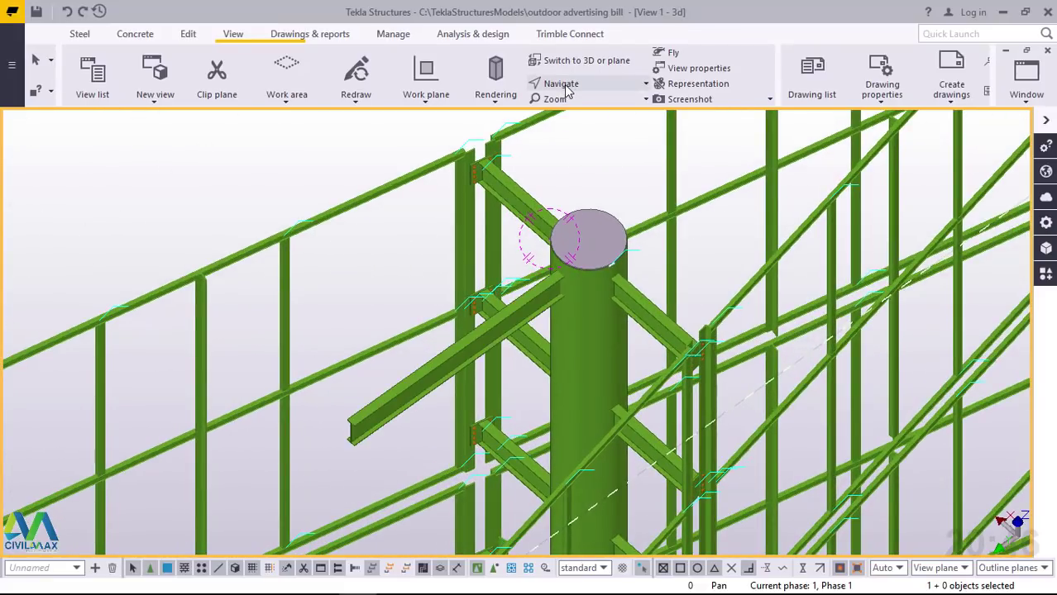
# Connect the long projecting beam to the column top with the Round tube (23) component, taking the column as main part, and redraw the view
pyautogui.scroll(2, 565, 290)
pyautogui.scroll(3, 679, 190)
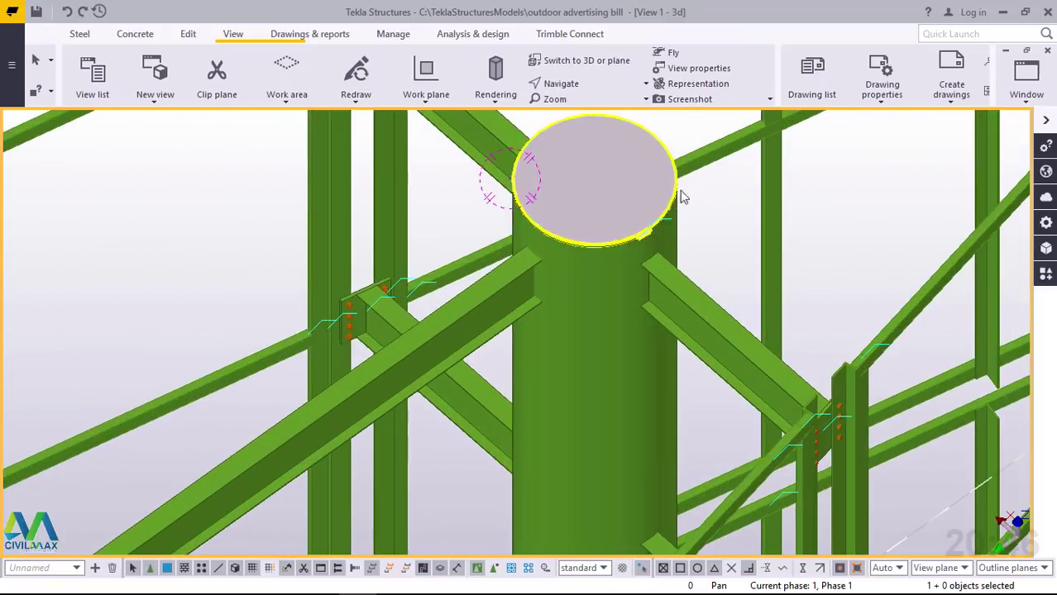
pyautogui.click(1045, 274)
pyautogui.click(876, 383)
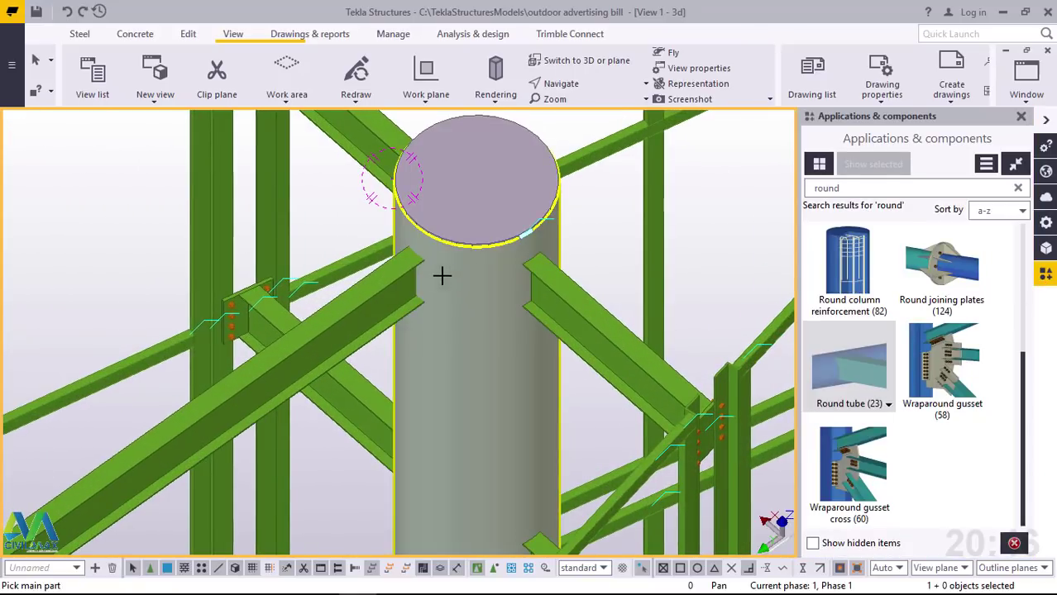
pyautogui.click(441, 273)
pyautogui.click(403, 281)
pyautogui.rightClick(620, 209)
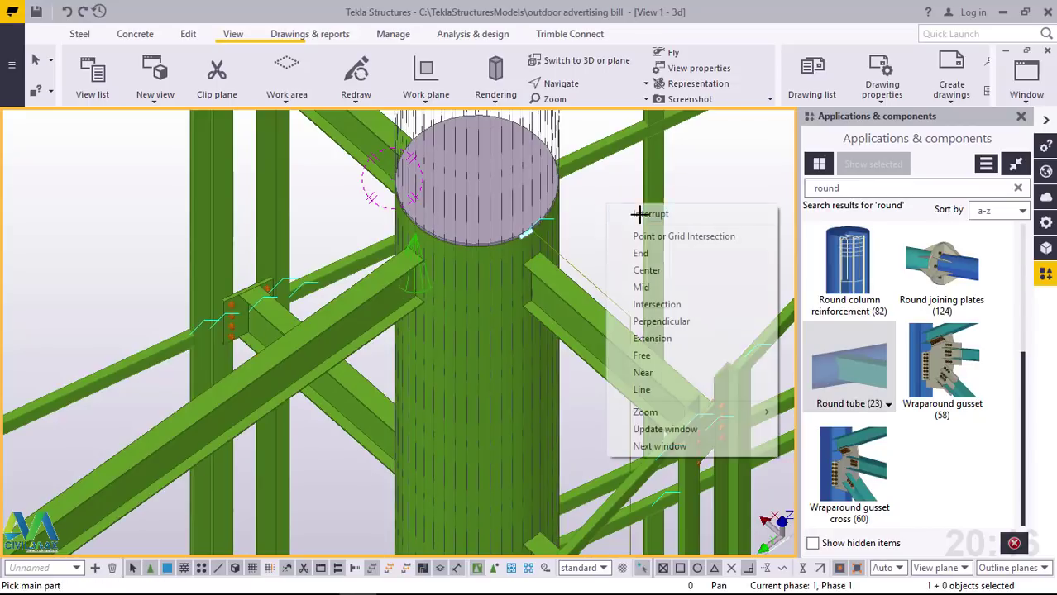
pyautogui.click(641, 213)
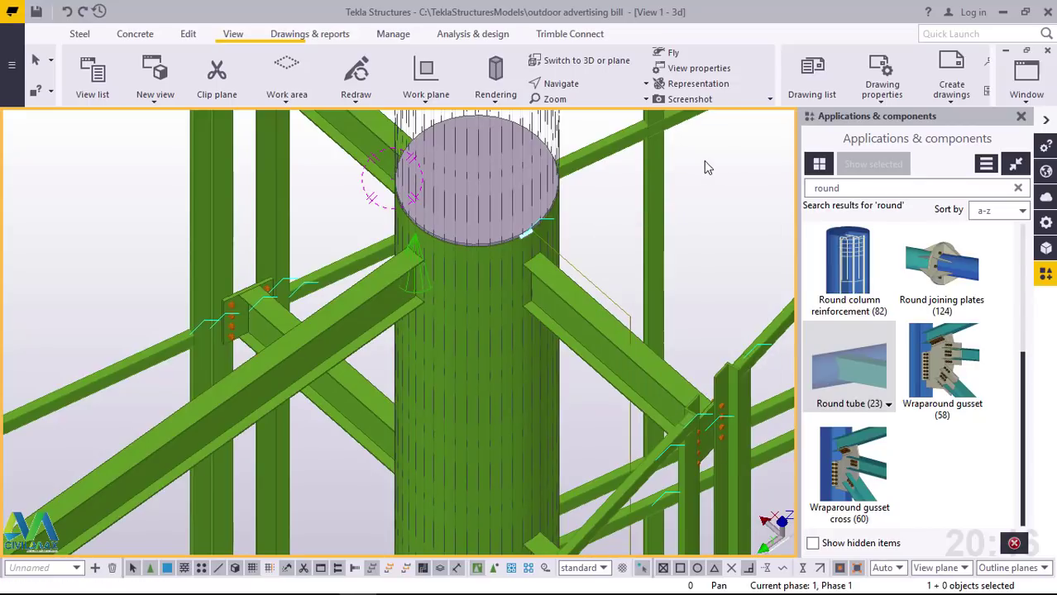
pyautogui.rightClick(703, 158)
pyautogui.click(735, 245)
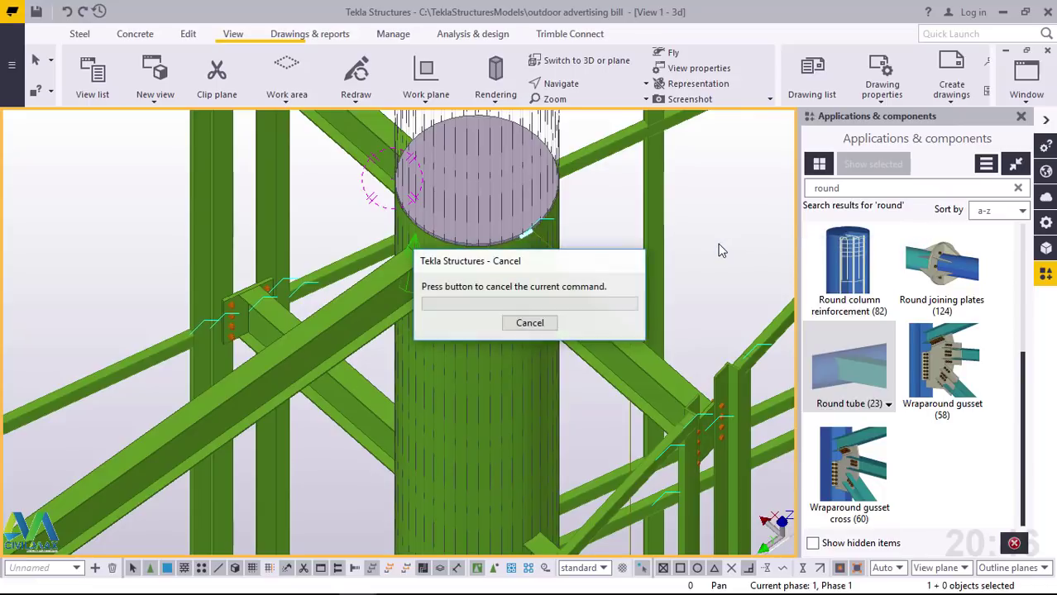
pyautogui.click(1021, 119)
# Check the long beam's joint at the column top and its run toward the frame from the other side
pyautogui.click(569, 84)
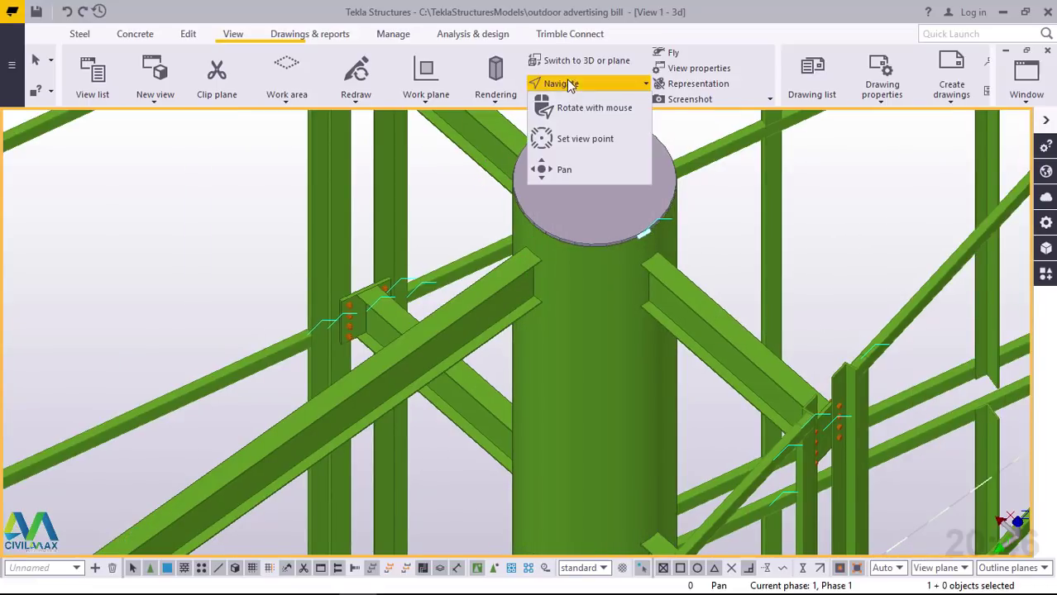
pyautogui.click(567, 109)
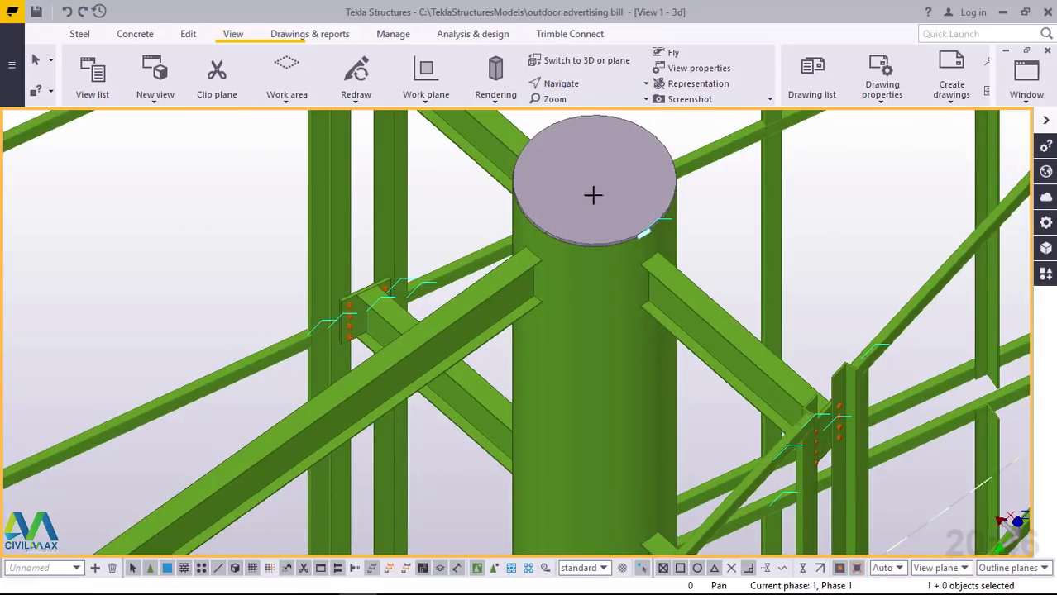
pyautogui.press('v')
pyautogui.click(553, 283)
pyautogui.keyDown('ctrl'); pyautogui.moveTo(555, 283); pyautogui.dragTo(486, 317, button='middle'); pyautogui.keyUp('ctrl')
pyautogui.scroll(4, 611, 231)
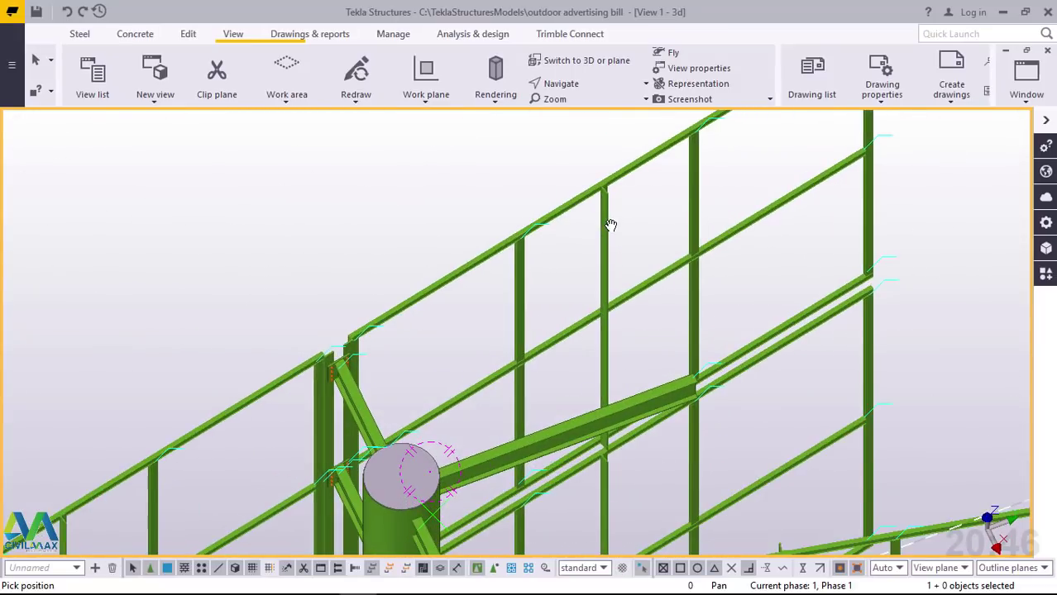
pyautogui.scroll(-4, 611, 228)
pyautogui.scroll(7, 505, 416)
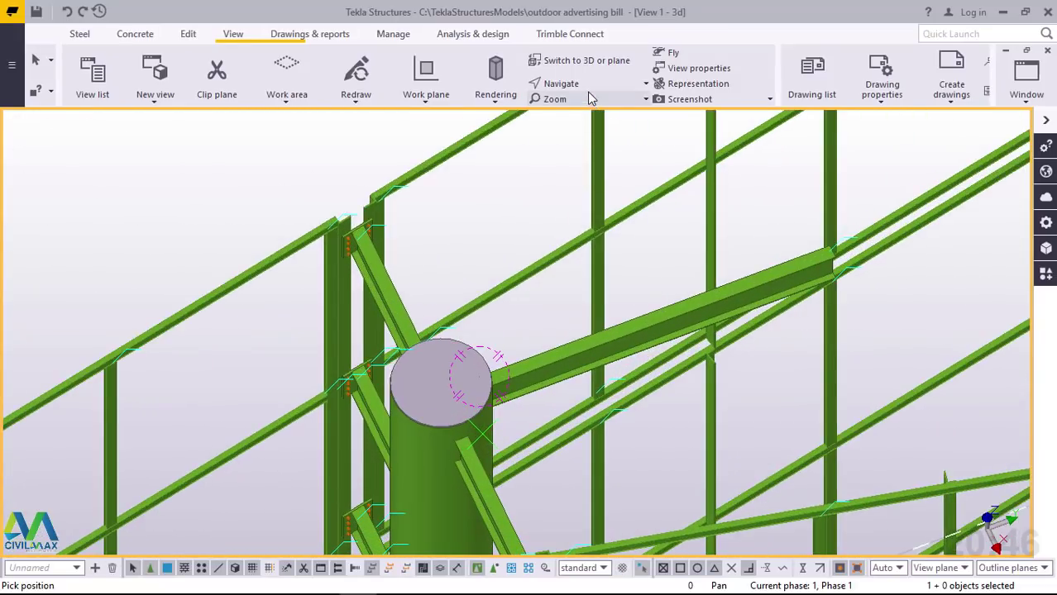
# Examine the long projecting beam and its joint at the column top from the front, near and far
pyautogui.click(585, 95)
pyautogui.click(576, 85)
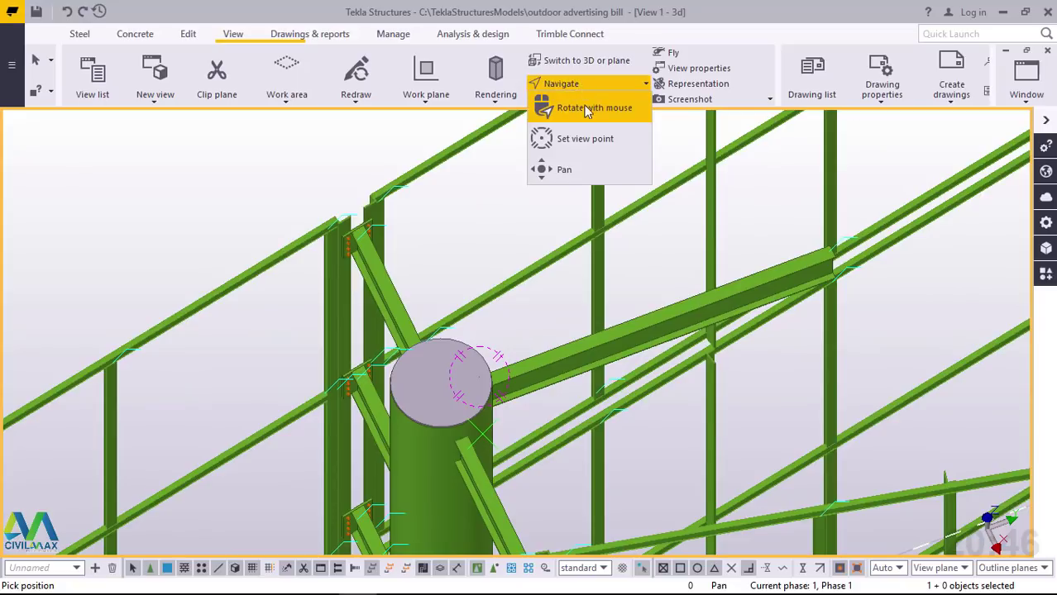
pyautogui.click(587, 108)
pyautogui.keyDown('ctrl'); pyautogui.moveTo(491, 385); pyautogui.dragTo(653, 427, button='middle'); pyautogui.keyUp('ctrl')
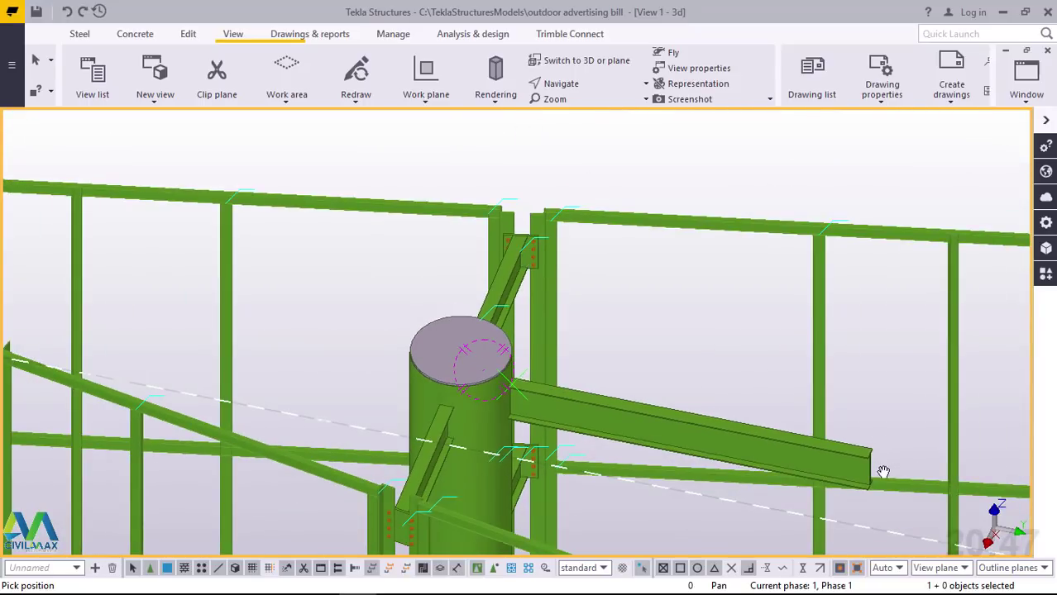
pyautogui.scroll(2, 884, 478)
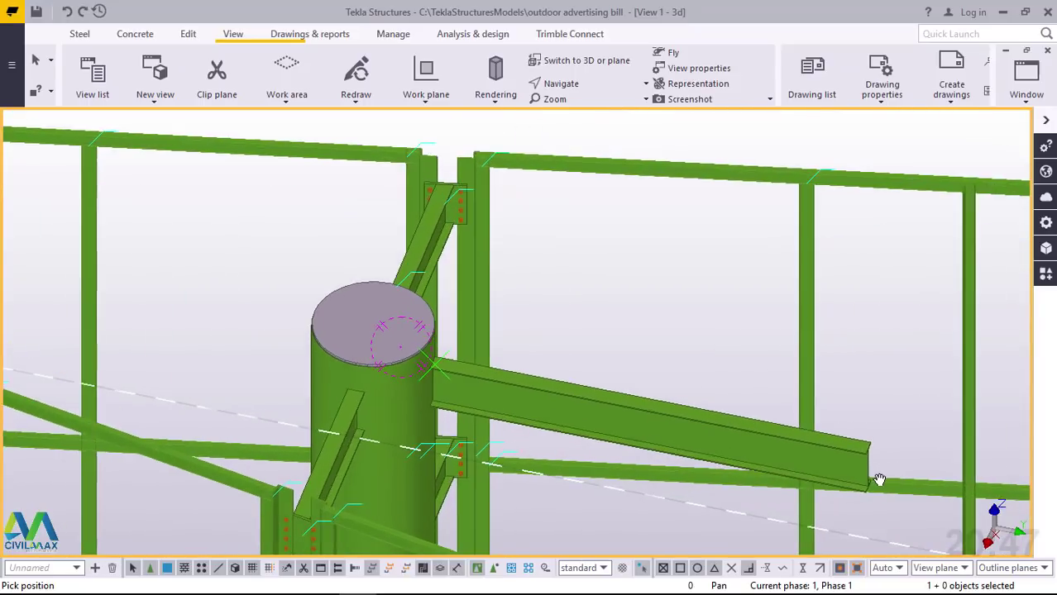
pyautogui.scroll(-5, 767, 397)
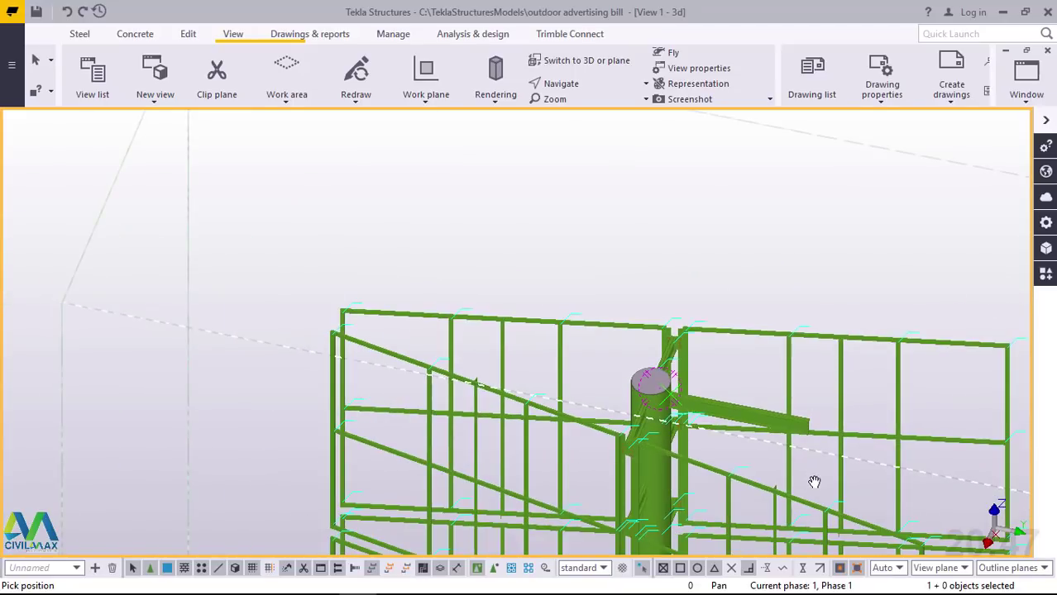
pyautogui.scroll(3, 809, 502)
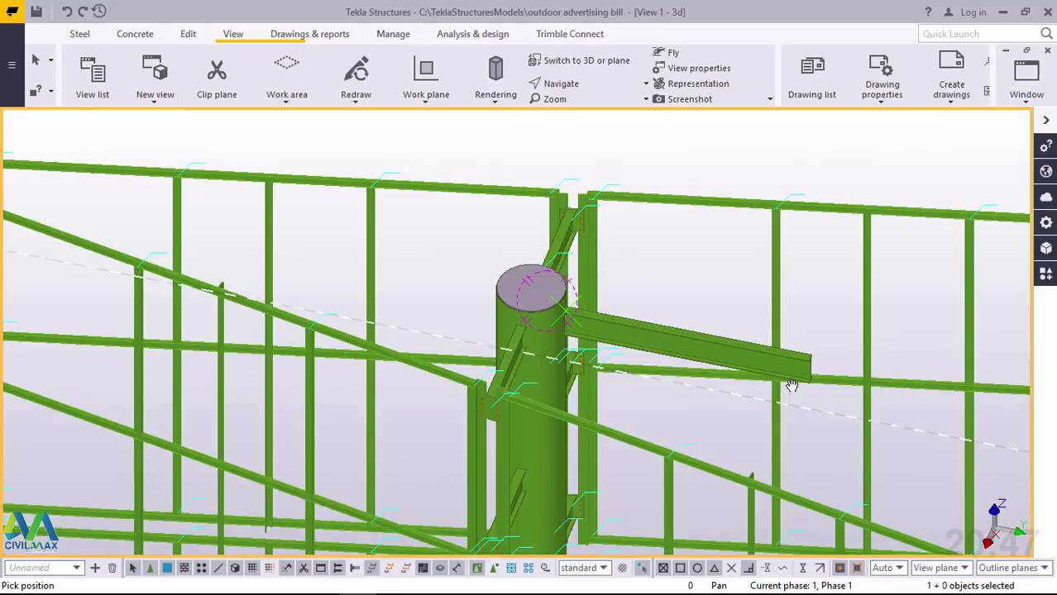
pyautogui.scroll(4, 712, 357)
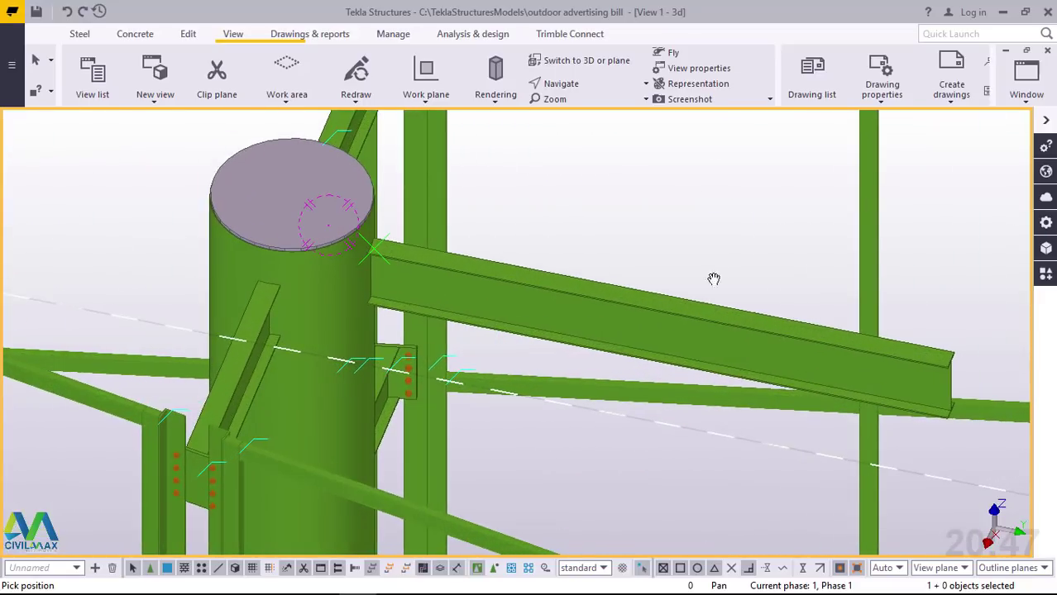
pyautogui.rightClick(686, 177)
pyautogui.press('Escape')
pyautogui.click(342, 267)
pyautogui.click(424, 275)
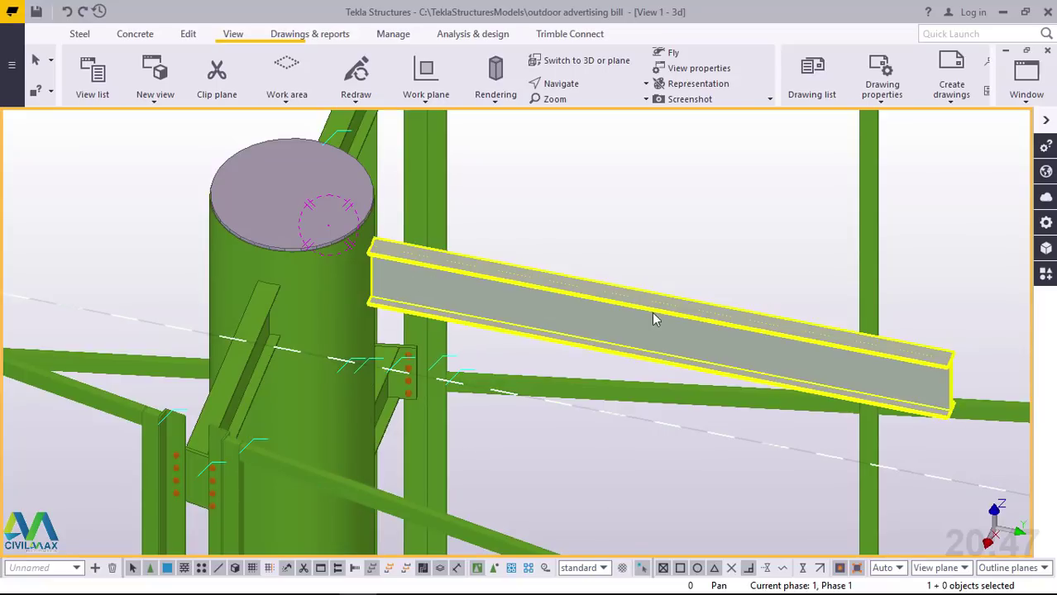
pyautogui.click(344, 270)
pyautogui.click(484, 299)
pyautogui.press('Escape')
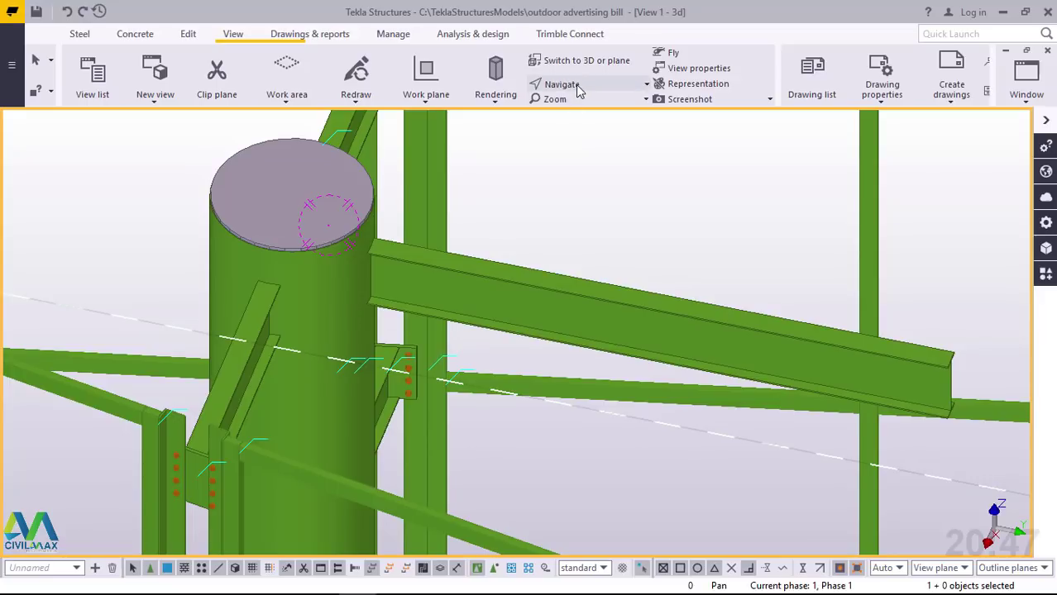
# Shorten the long projecting beam at the column top to 1000 mm, keeping its column end fixed, and redraw the view
pyautogui.click(575, 84)
pyautogui.click(577, 102)
pyautogui.moveTo(490, 281); pyautogui.dragTo(495, 310)
pyautogui.rightClick(625, 134)
pyautogui.click(649, 144)
pyautogui.click(644, 317)
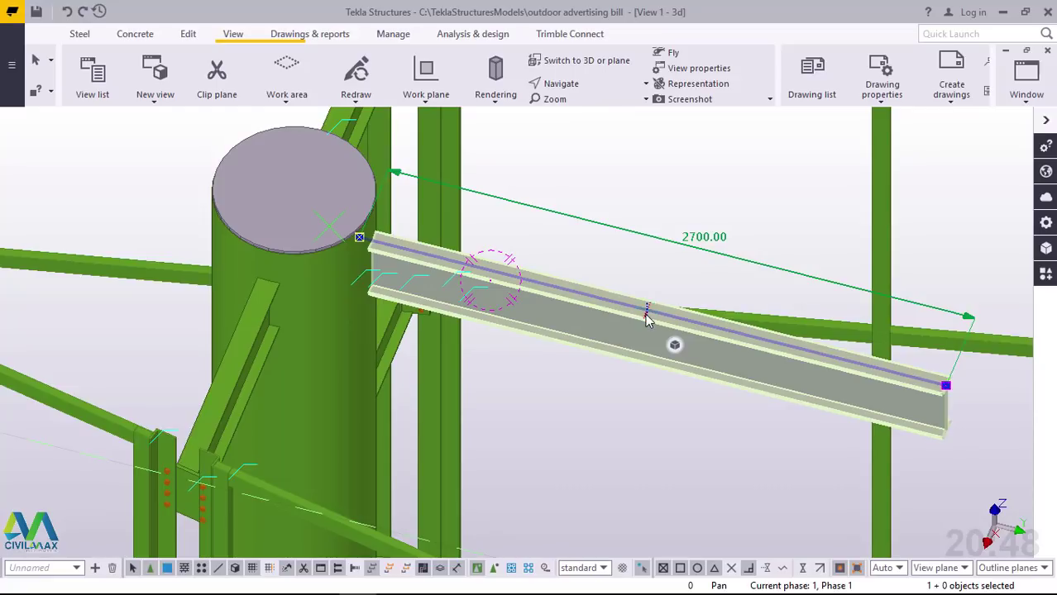
pyautogui.rightClick(693, 175)
pyautogui.click(720, 186)
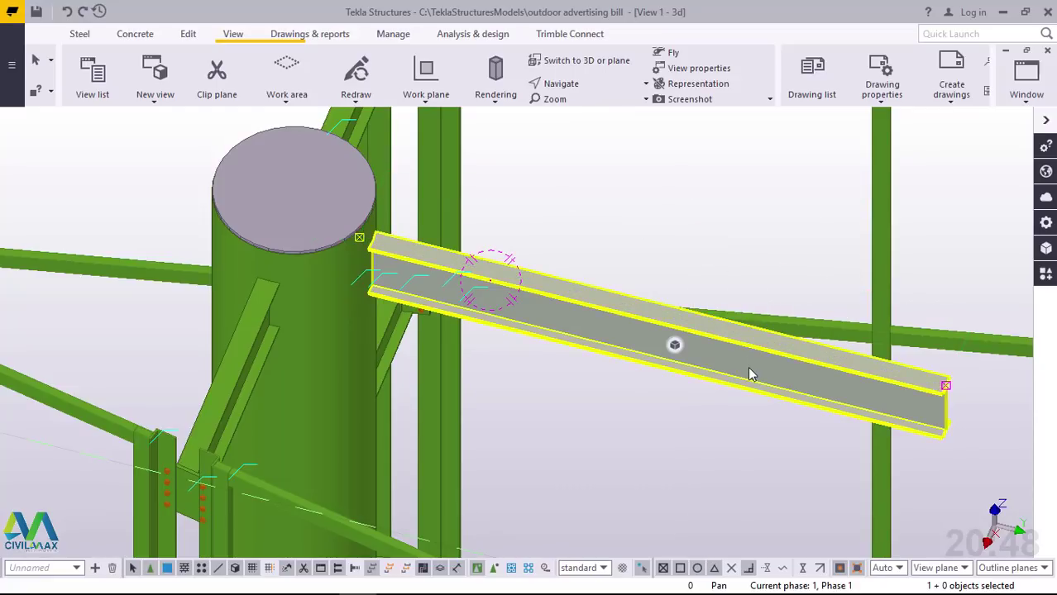
pyautogui.click(691, 213)
pyautogui.click(625, 302)
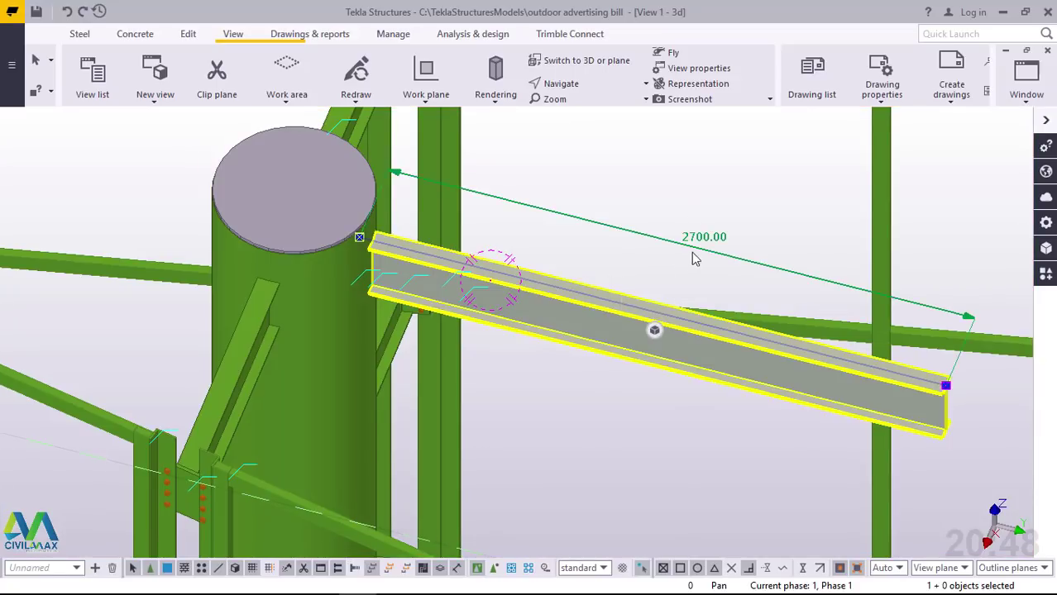
pyautogui.click(702, 240)
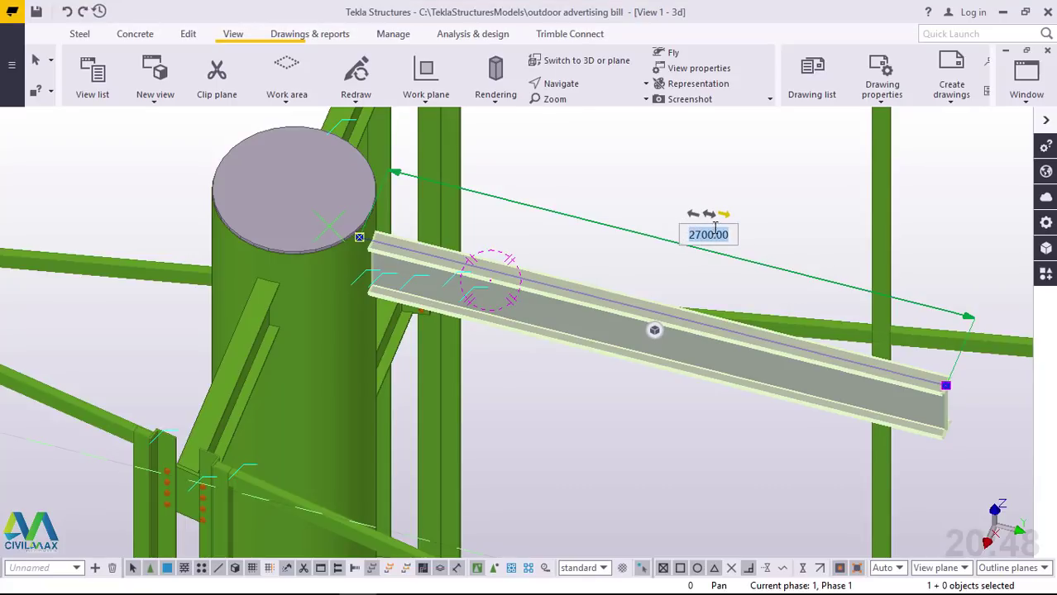
pyautogui.write('1000')
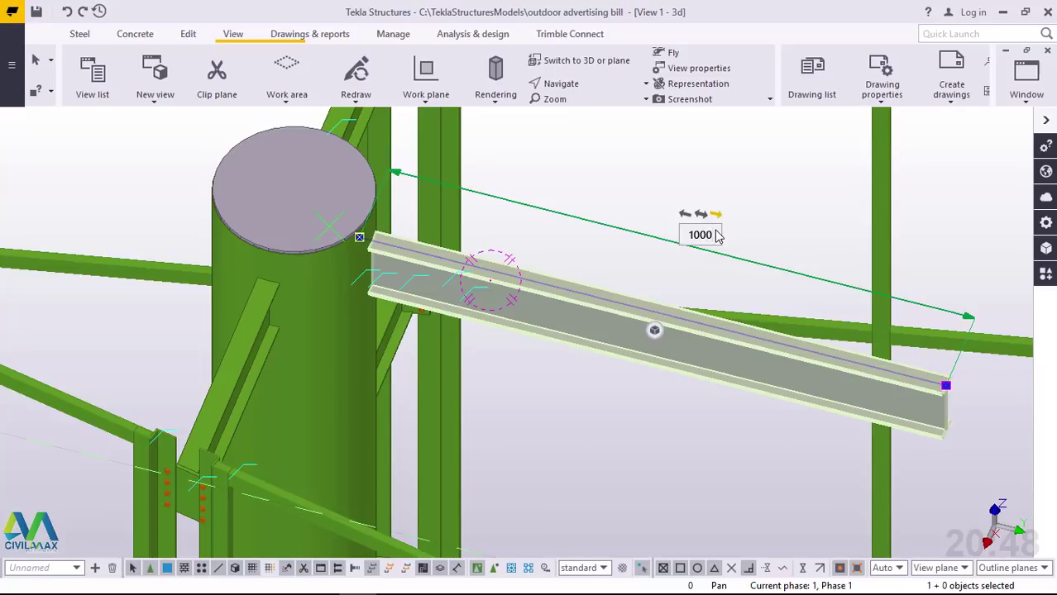
pyautogui.press('Return')
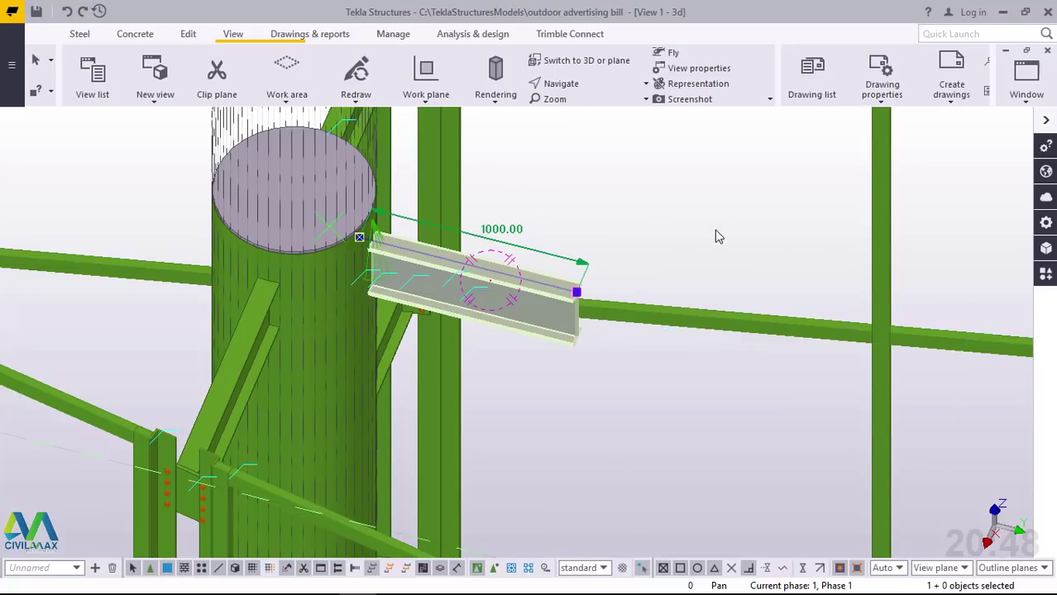
pyautogui.click(714, 200)
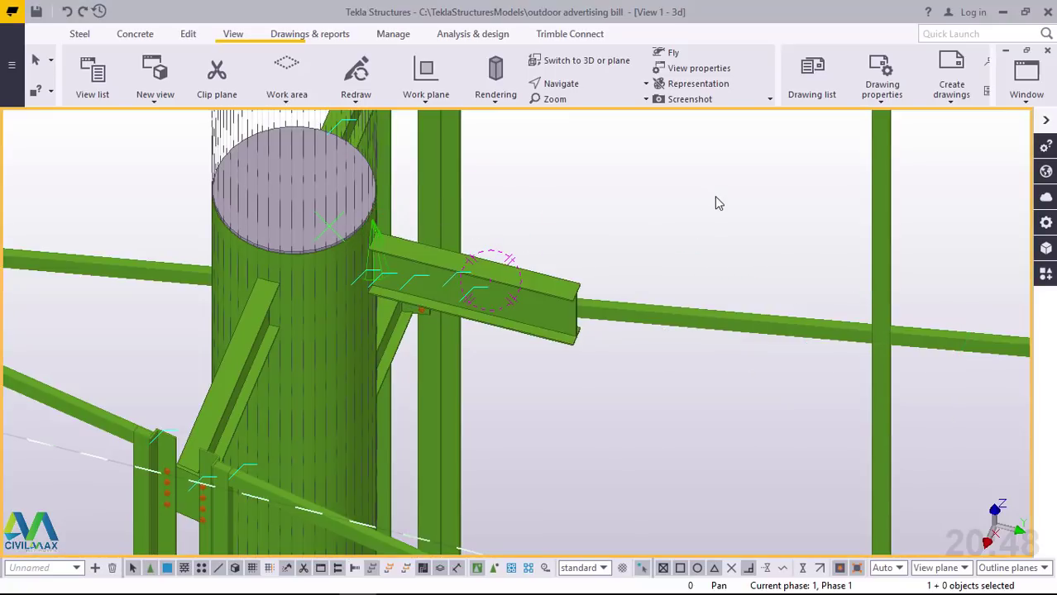
pyautogui.rightClick(658, 147)
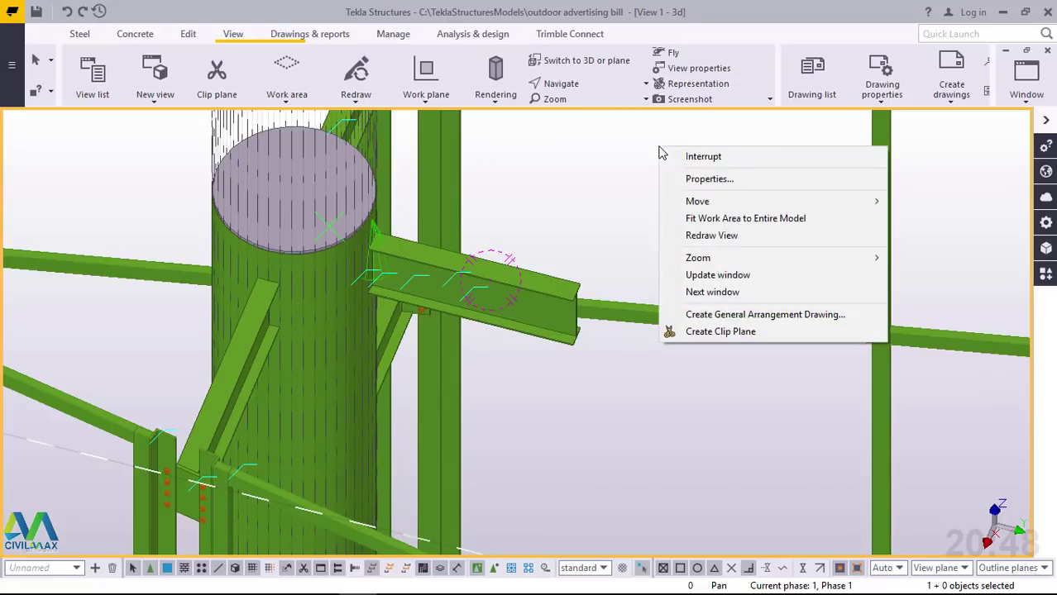
pyautogui.click(719, 238)
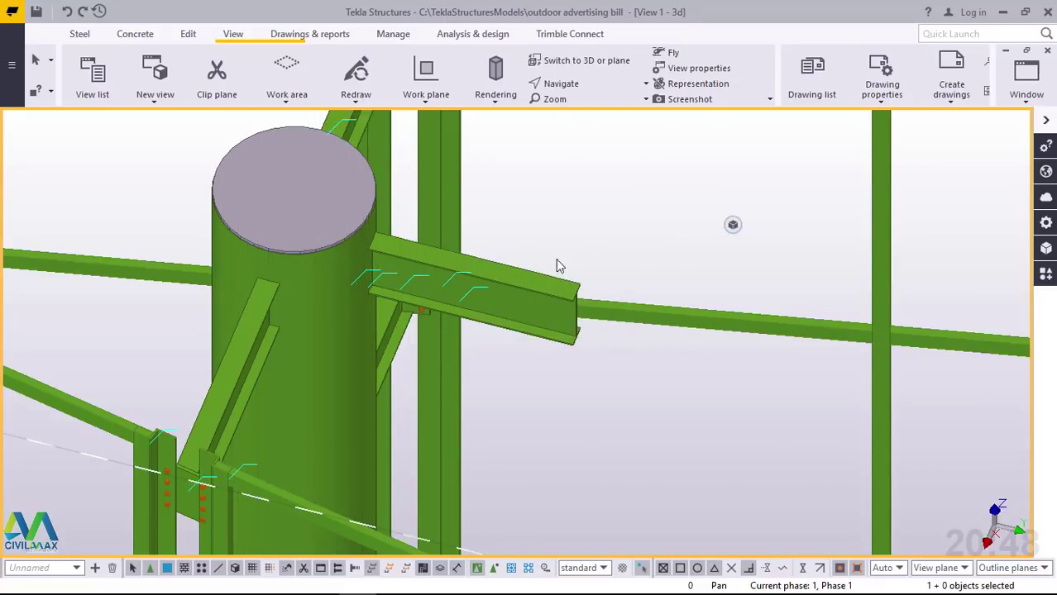
# Examine the shortened beam at the column top, the surrounding frames and the column's flange joint below
pyautogui.click(560, 270)
pyautogui.scroll(4, 552, 269)
pyautogui.scroll(2, 458, 286)
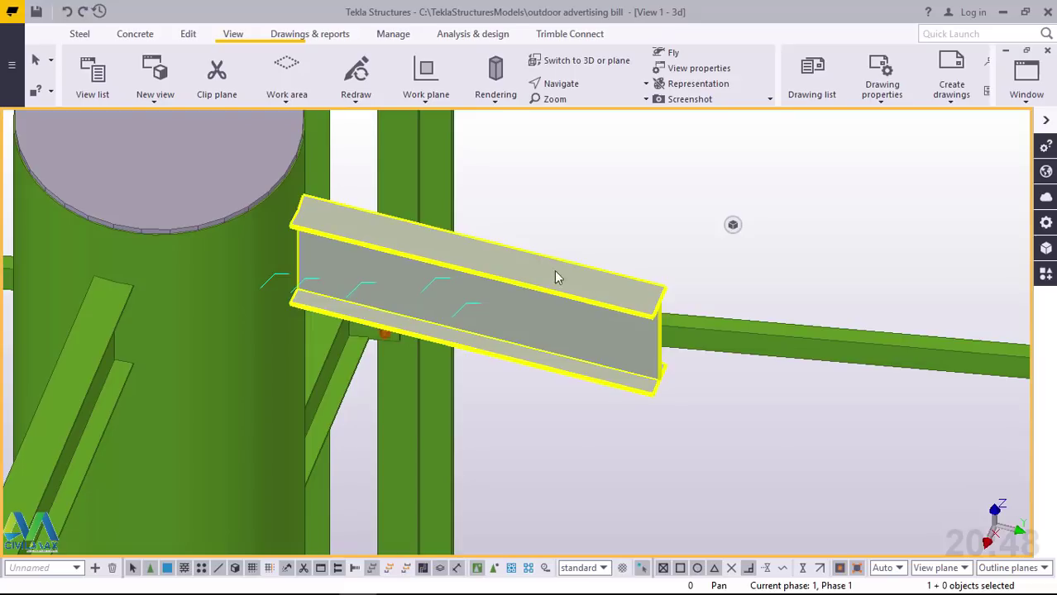
pyautogui.scroll(-5, 568, 297)
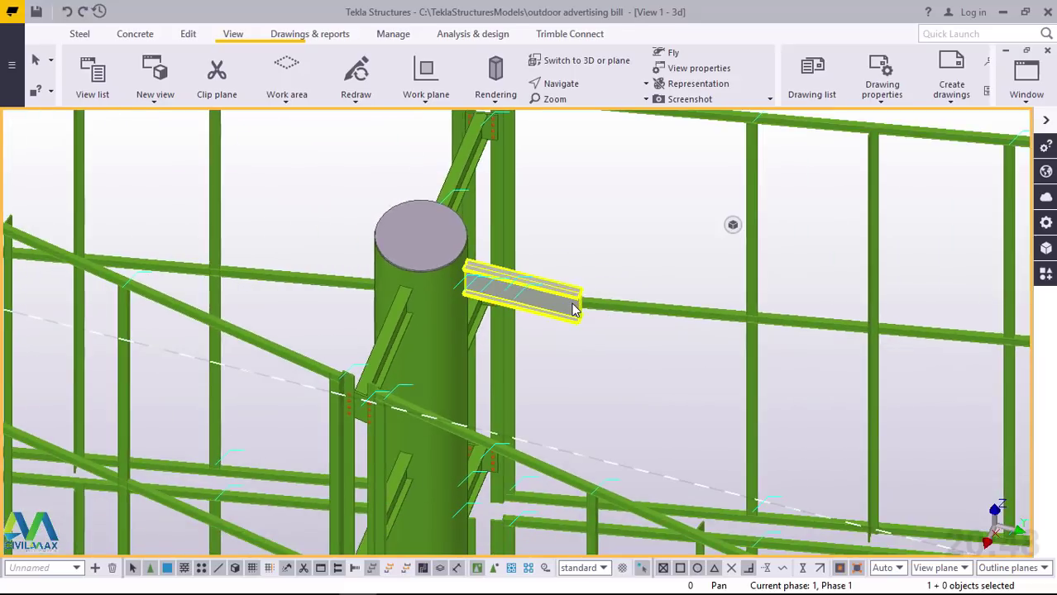
pyautogui.scroll(-6, 573, 307)
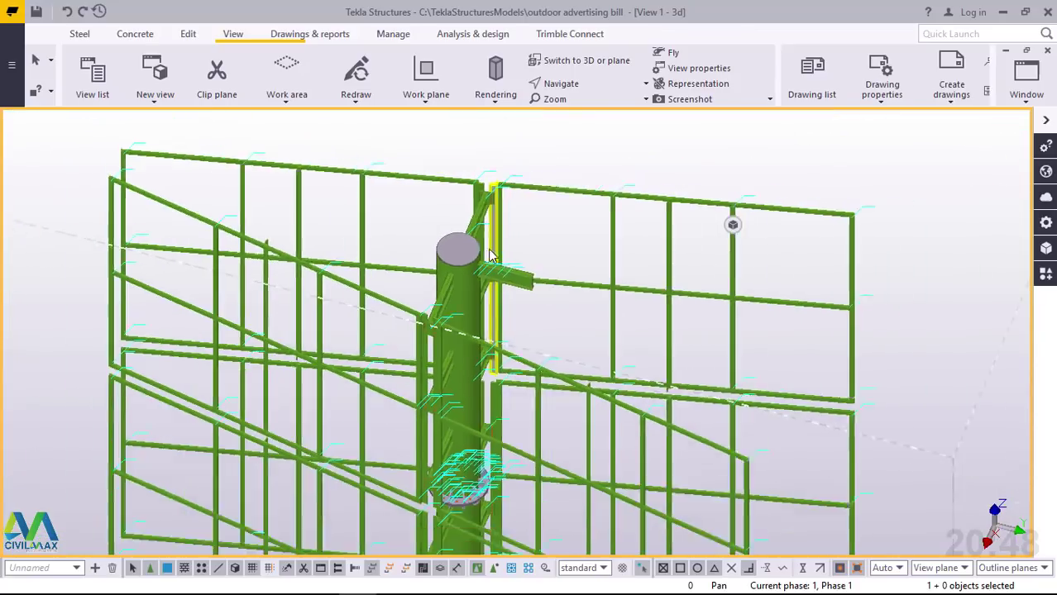
pyautogui.click(475, 455)
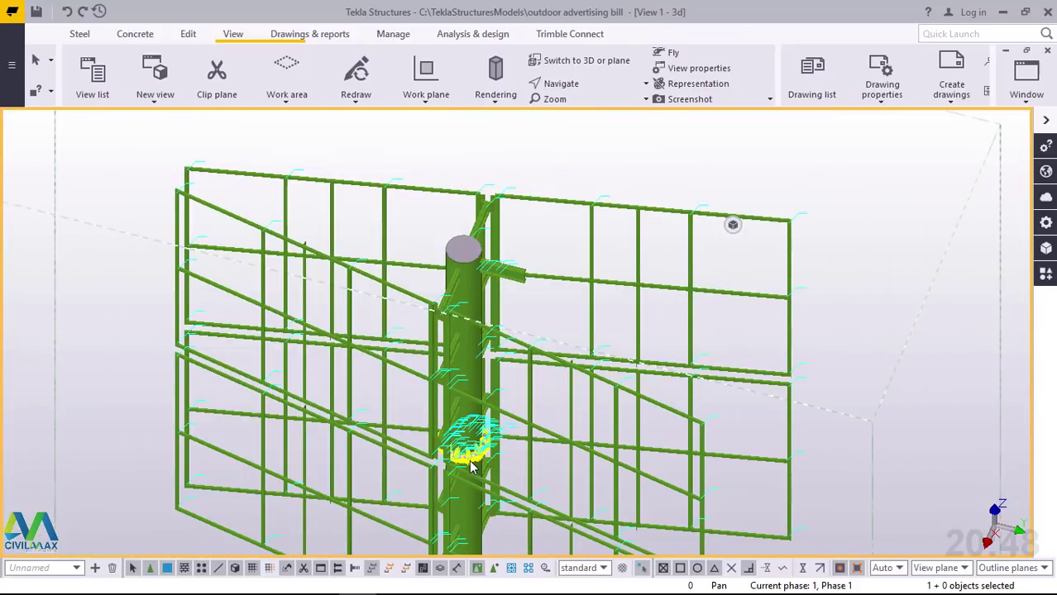
pyautogui.scroll(5, 479, 465)
pyautogui.keyDown('ctrl'); pyautogui.moveTo(482, 467); pyautogui.dragTo(453, 419, button='middle'); pyautogui.keyUp('ctrl')
pyautogui.scroll(-1, 453, 419)
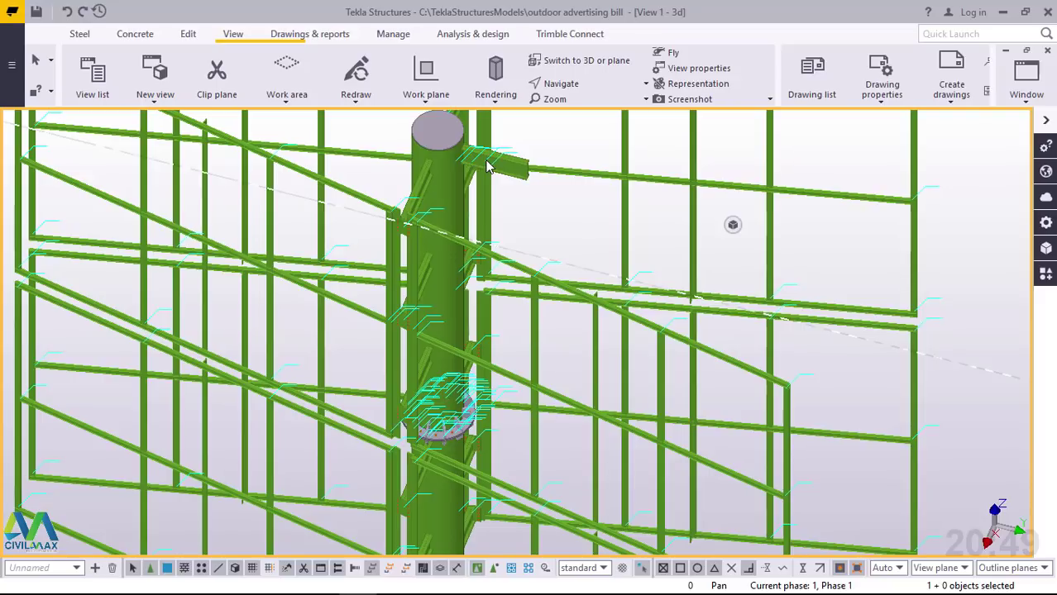
pyautogui.scroll(5, 488, 165)
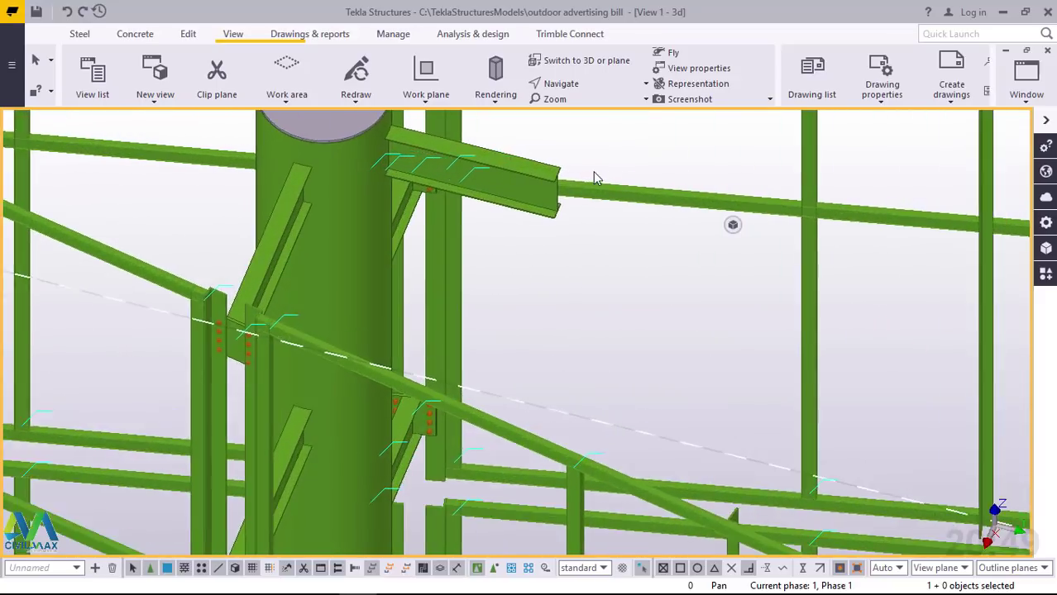
pyautogui.scroll(-4, 407, 248)
pyautogui.scroll(6, 432, 176)
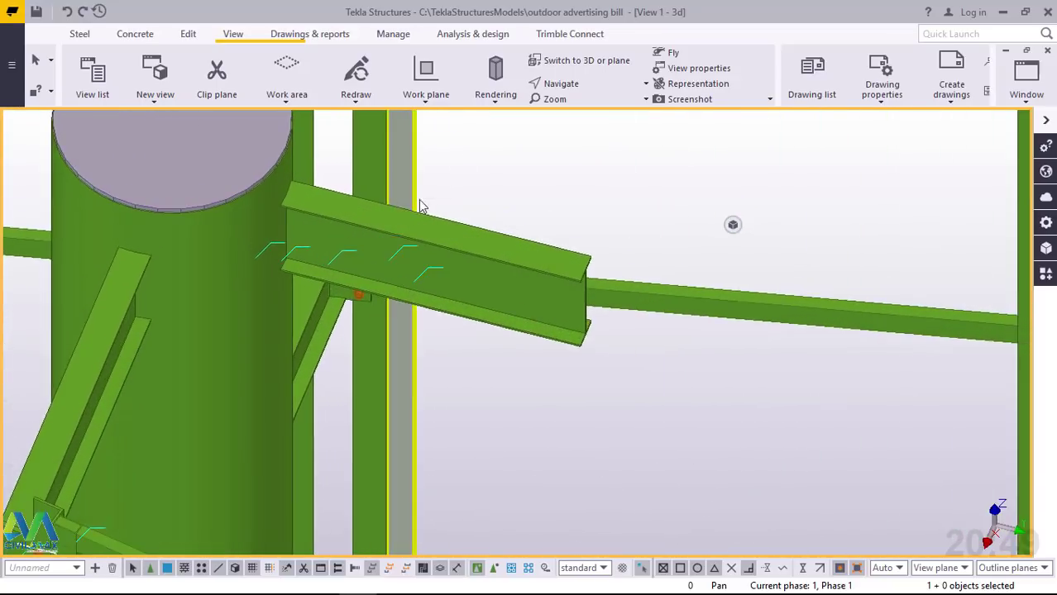
pyautogui.scroll(2, 420, 205)
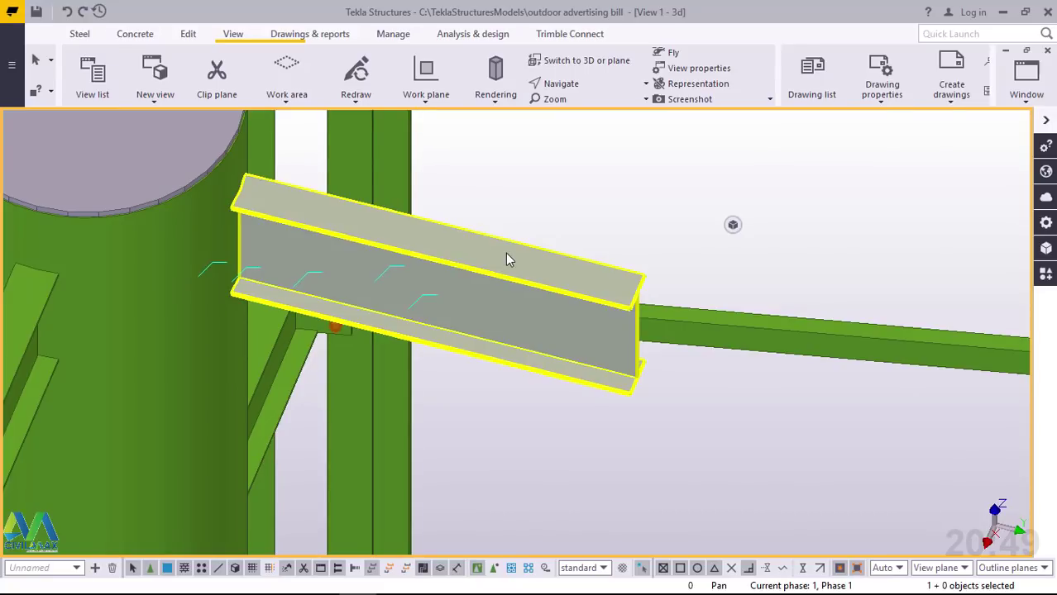
# Review the position and end offset properties of the shortened beam at the column top
pyautogui.doubleClick(506, 258)
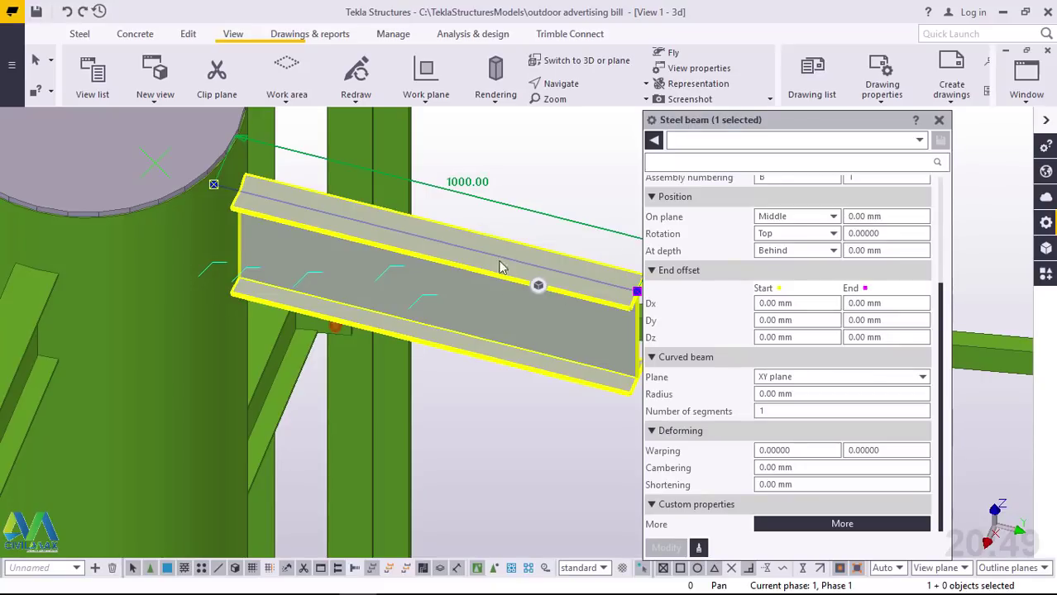
pyautogui.click(939, 120)
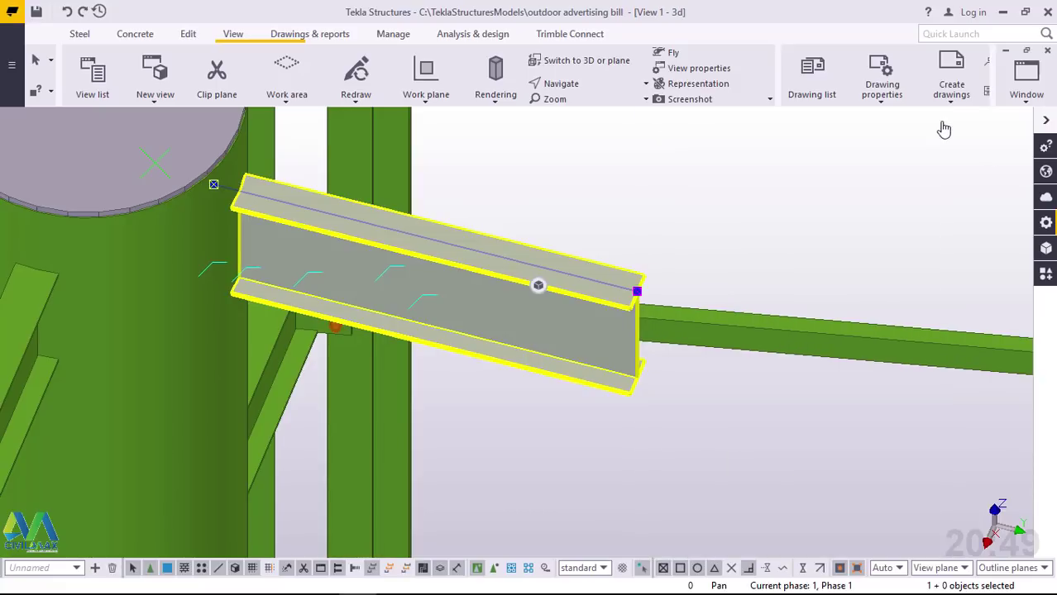
pyautogui.click(734, 179)
pyautogui.click(537, 283)
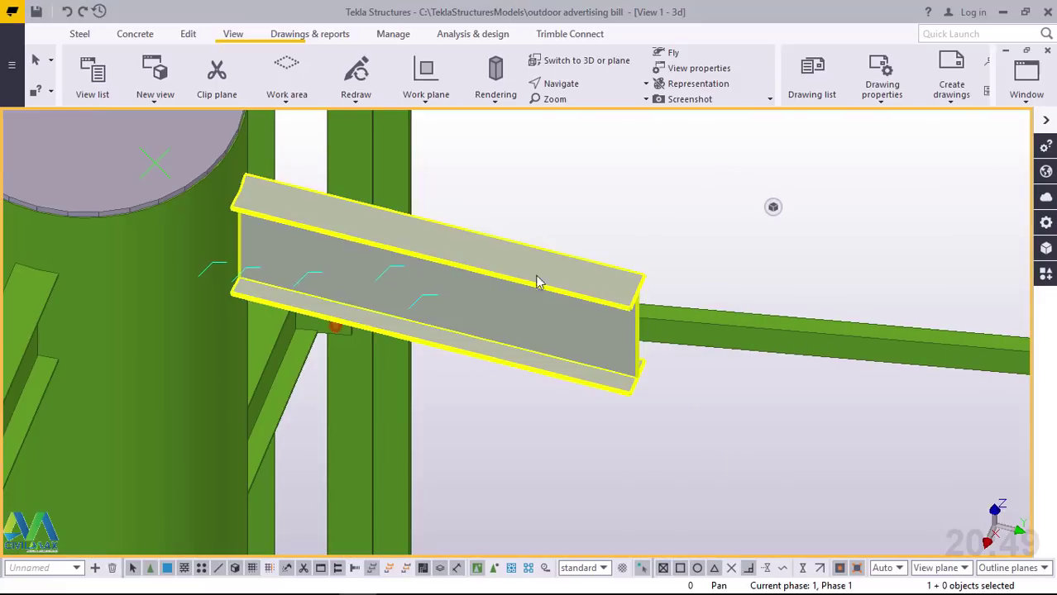
# Create a 1700 mm steel beam from near the middle of the shortened beam's top flange edge, running along that edge past its free end
pyautogui.click(79, 33)
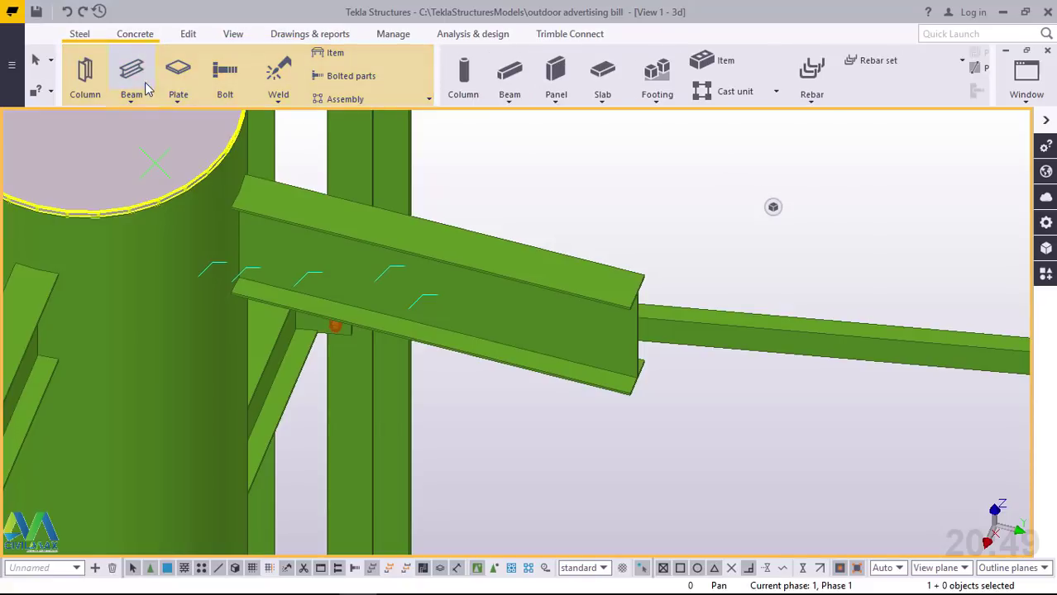
pyautogui.click(133, 100)
pyautogui.click(137, 122)
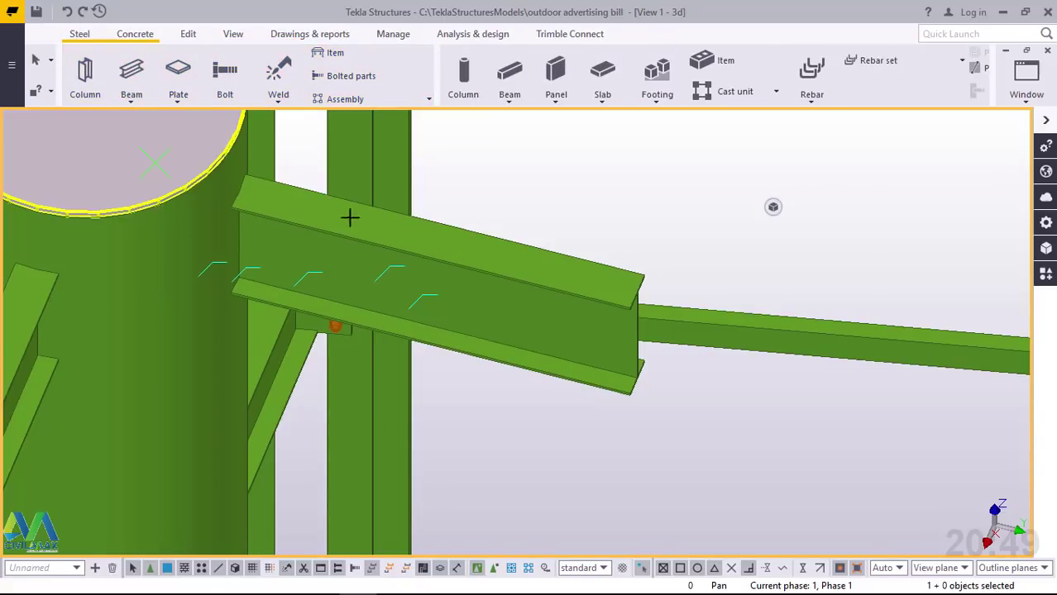
pyautogui.scroll(5, 420, 248)
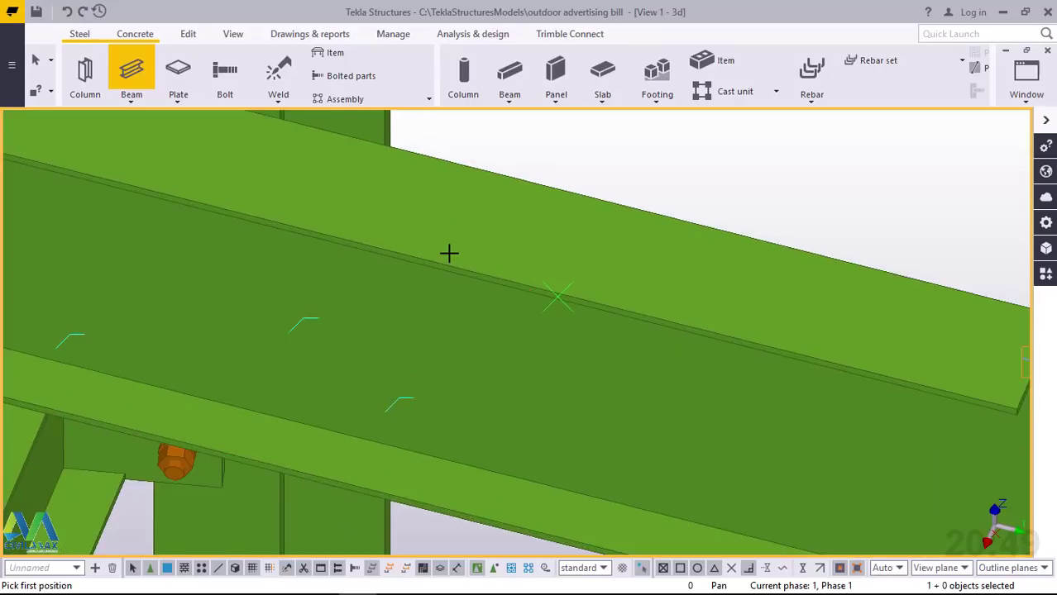
pyautogui.click(443, 267)
pyautogui.scroll(-1, 375, 217)
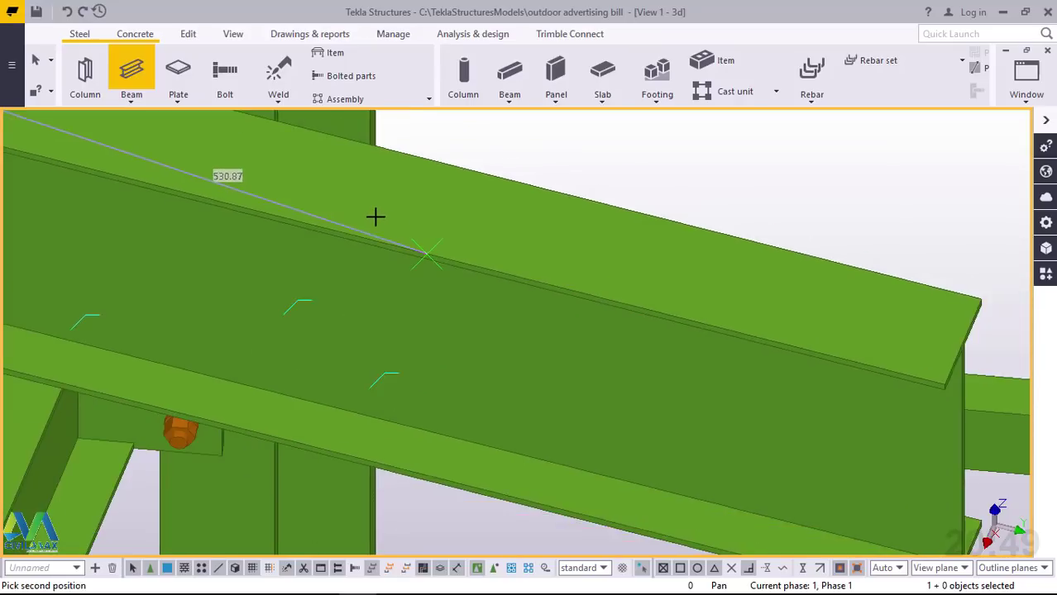
pyautogui.scroll(-2, 376, 217)
pyautogui.scroll(5, 851, 373)
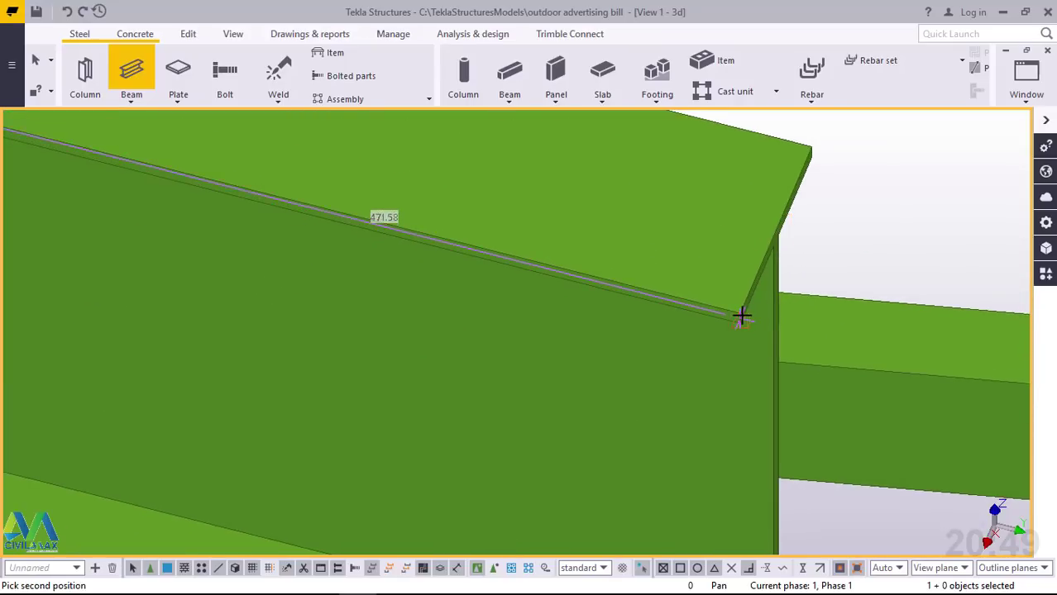
pyautogui.scroll(2, 740, 313)
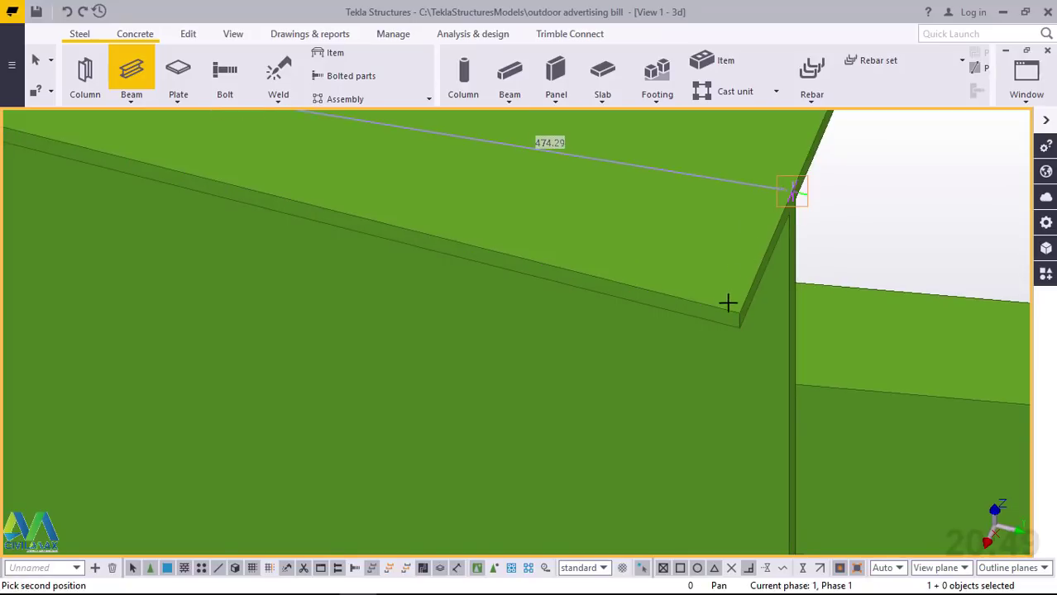
pyautogui.scroll(1, 731, 306)
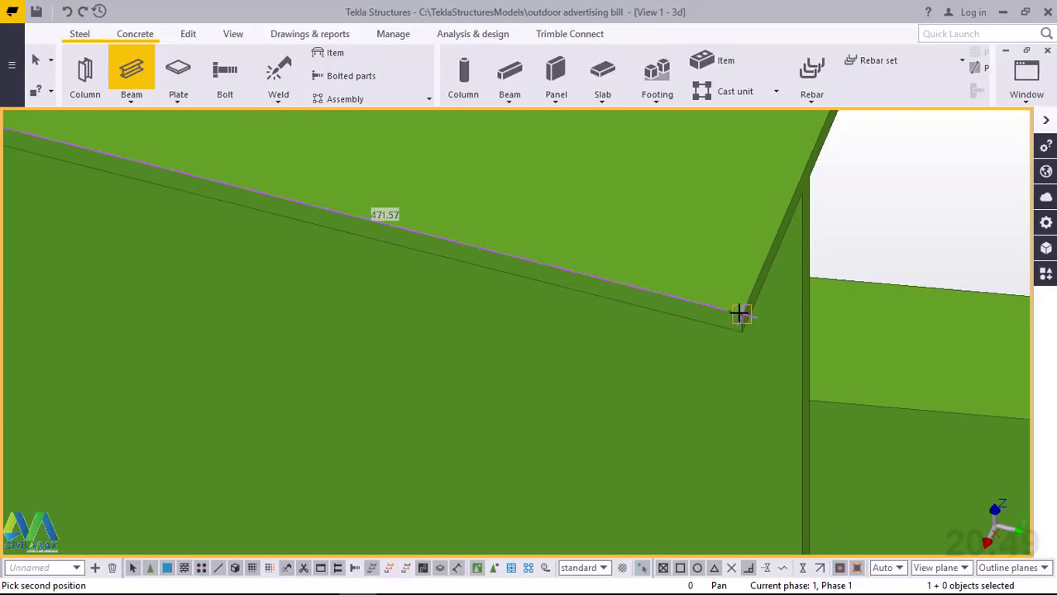
pyautogui.write('1700')
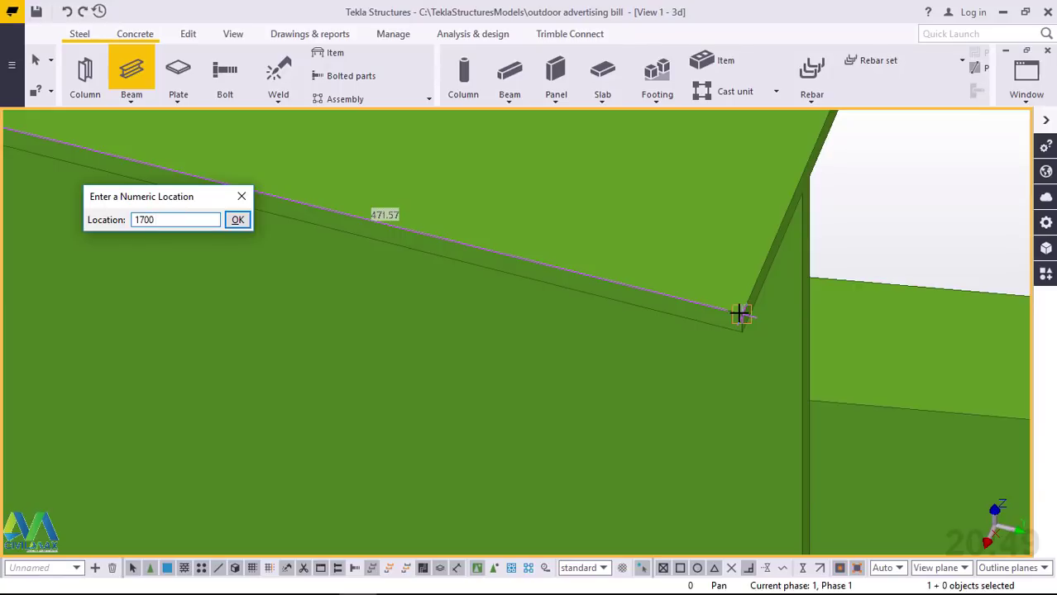
pyautogui.press('Return')
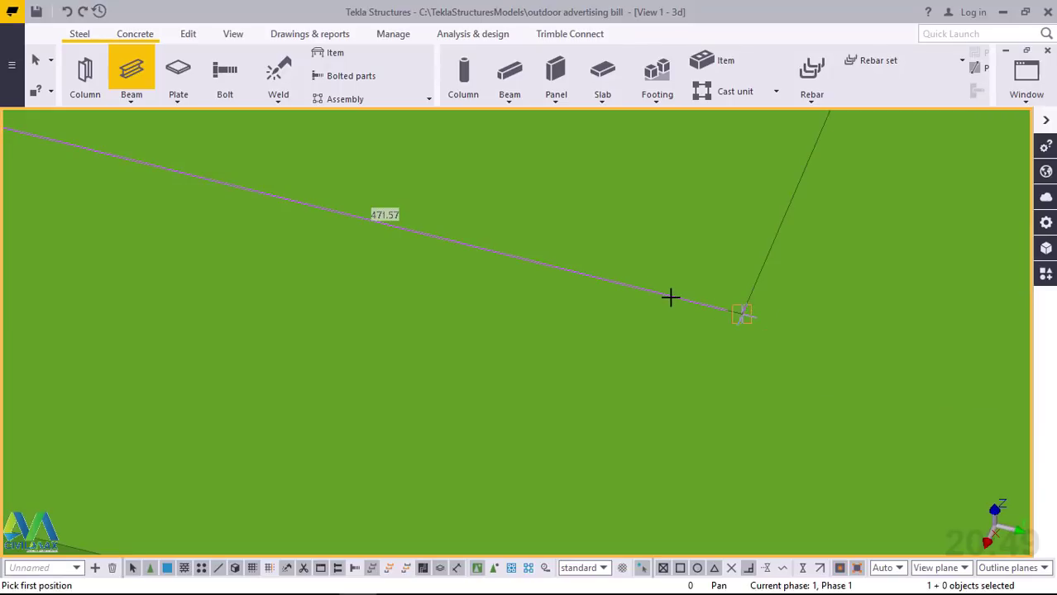
pyautogui.rightClick(605, 231)
pyautogui.click(646, 239)
pyautogui.scroll(5, 570, 259)
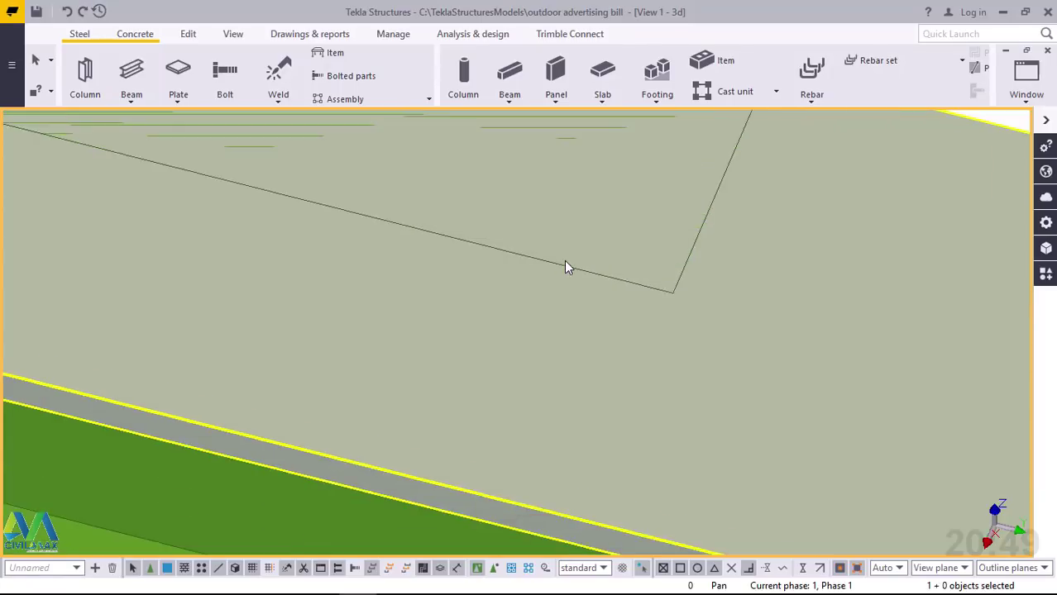
pyautogui.scroll(-5, 577, 263)
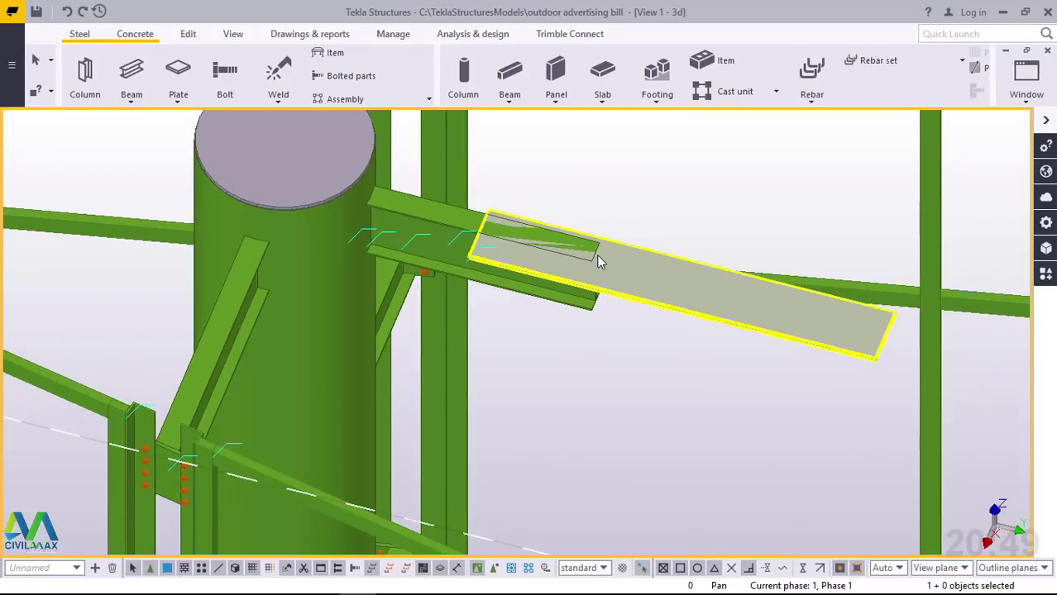
# Change the new 1700 mm beam's profile to UB305*102*25 from the UB 305 catalog group
pyautogui.scroll(3, 638, 265)
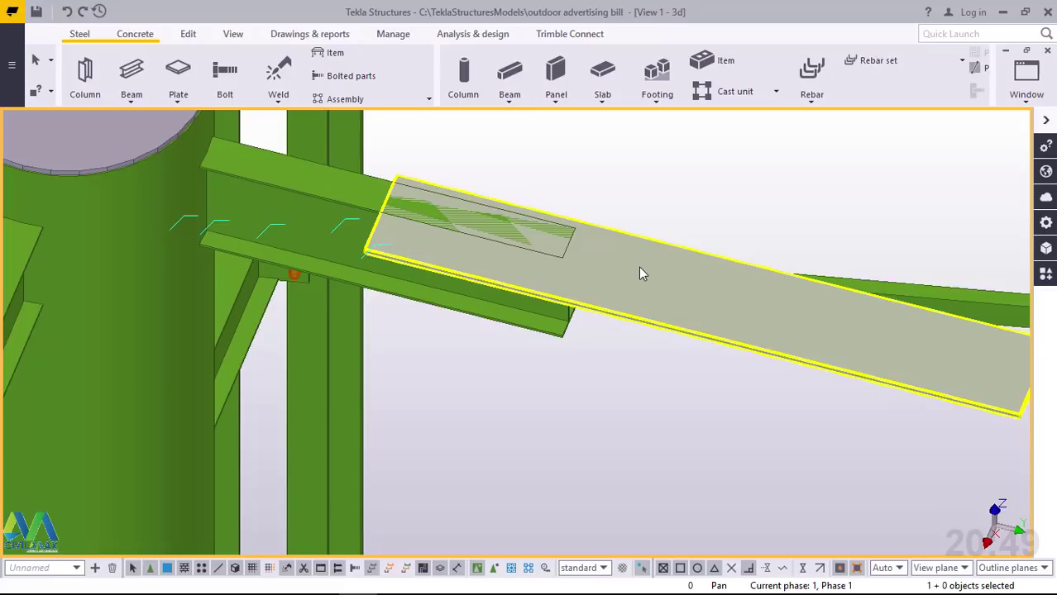
pyautogui.doubleClick(639, 267)
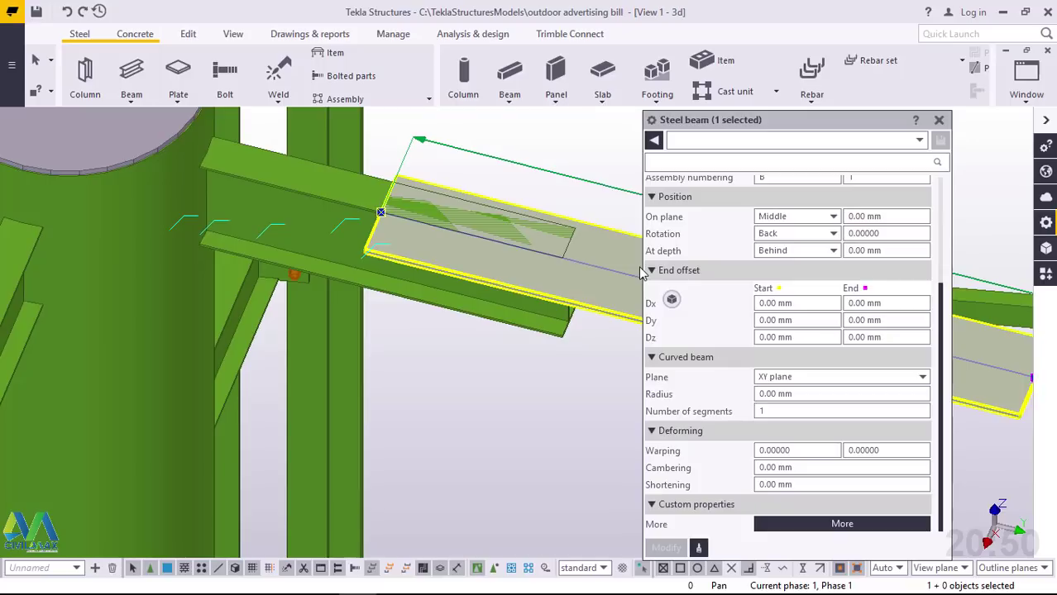
pyautogui.scroll(4, 814, 270)
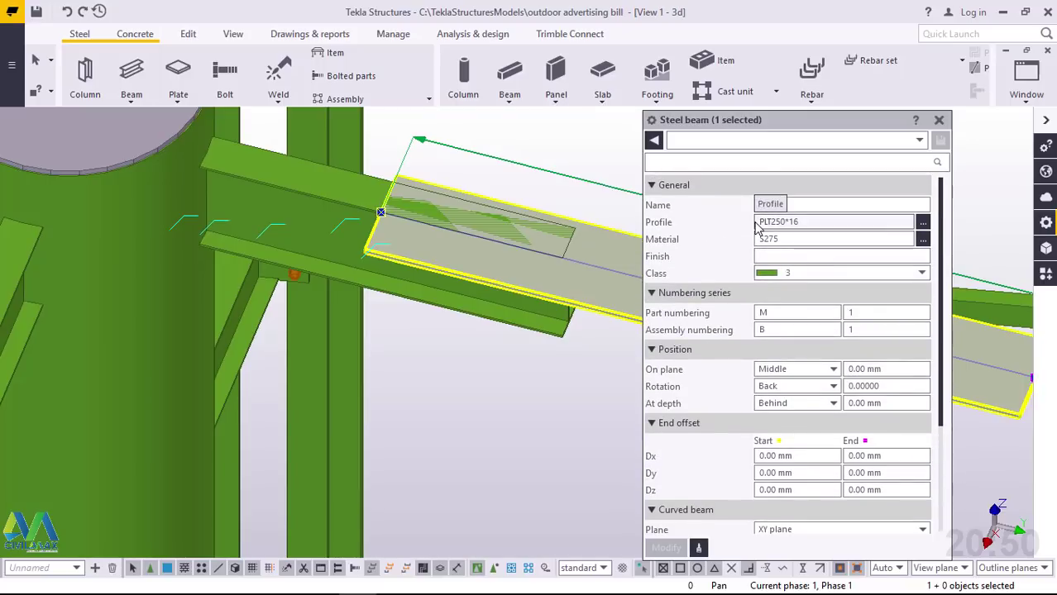
pyautogui.click(922, 225)
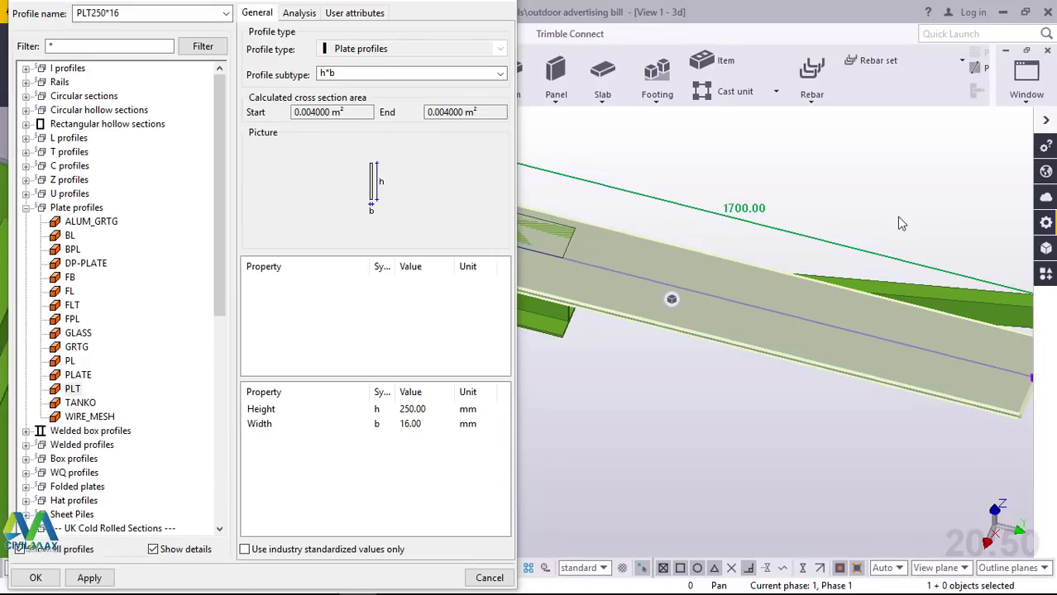
pyautogui.click(25, 207)
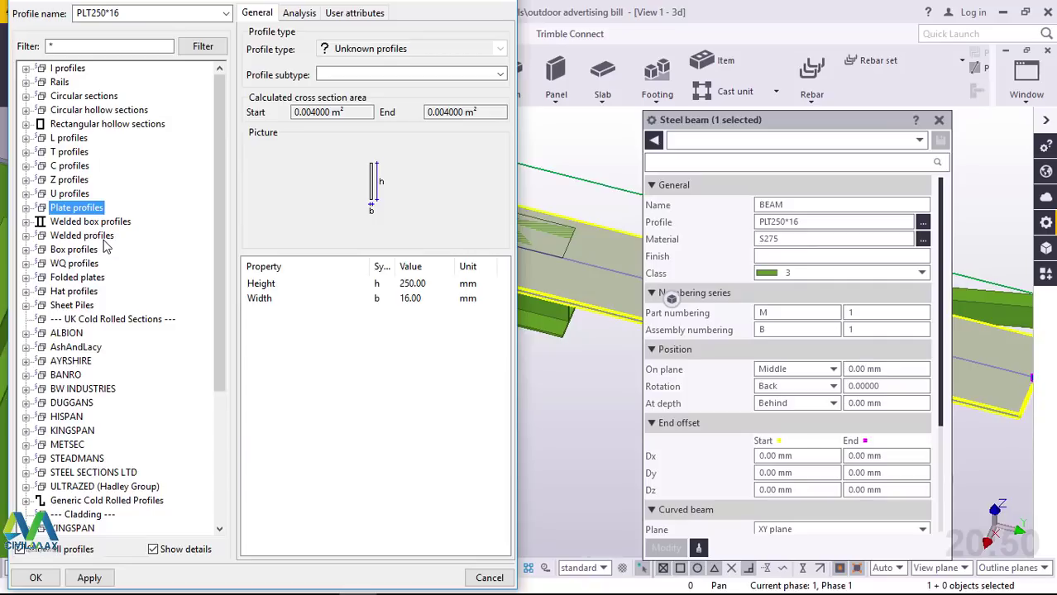
pyautogui.scroll(-1, 105, 245)
pyautogui.scroll(1, 69, 107)
pyautogui.click(27, 68)
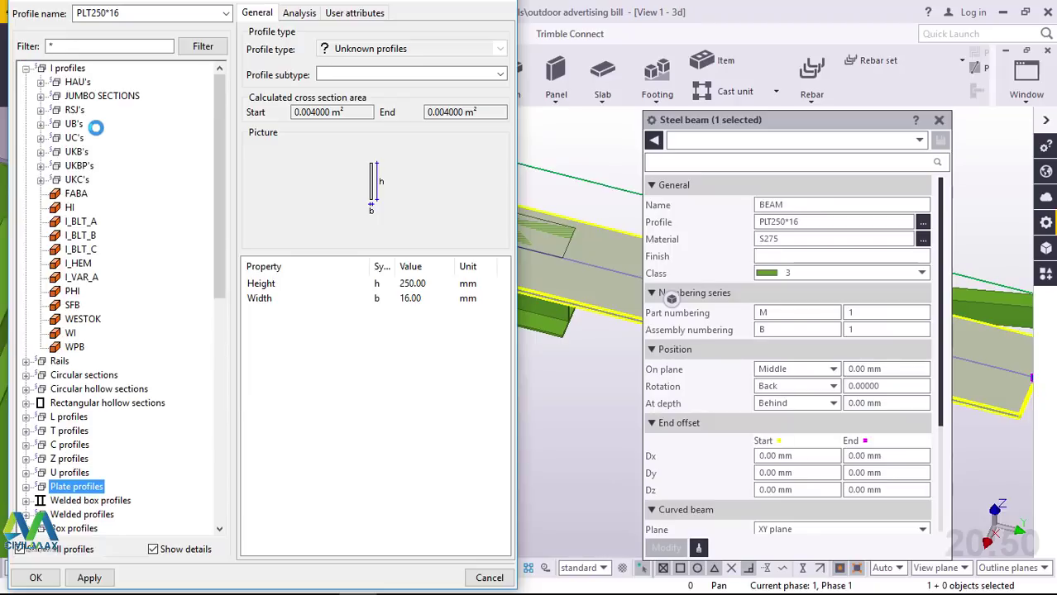
pyautogui.click(41, 124)
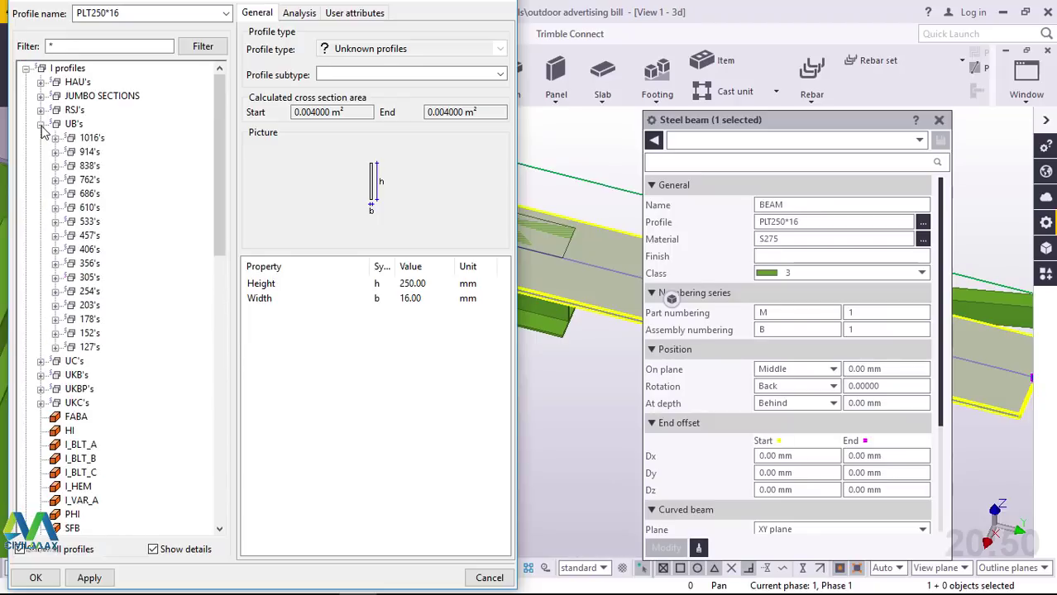
pyautogui.click(55, 278)
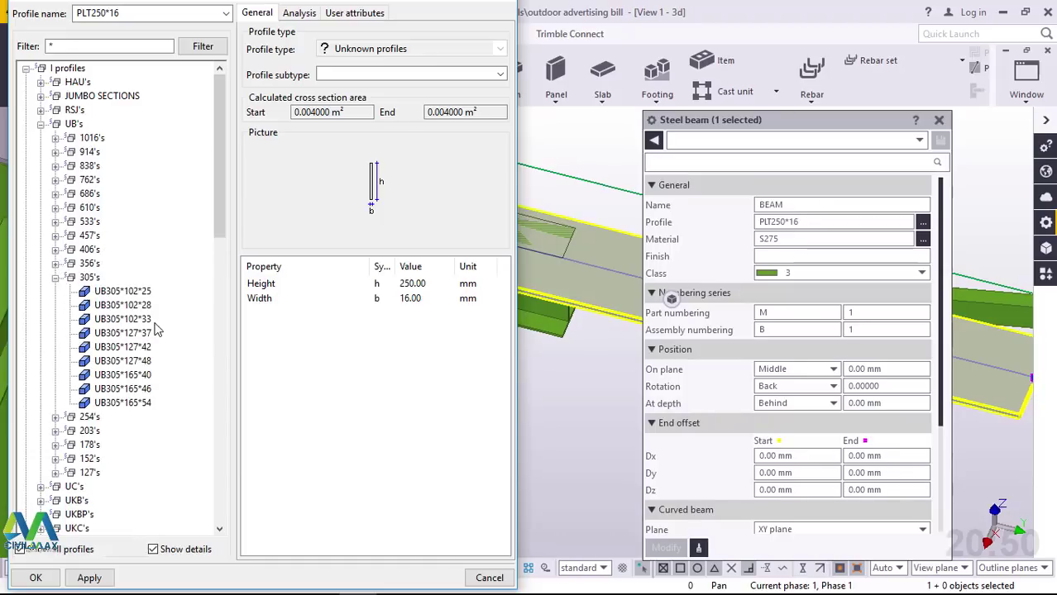
pyautogui.click(135, 294)
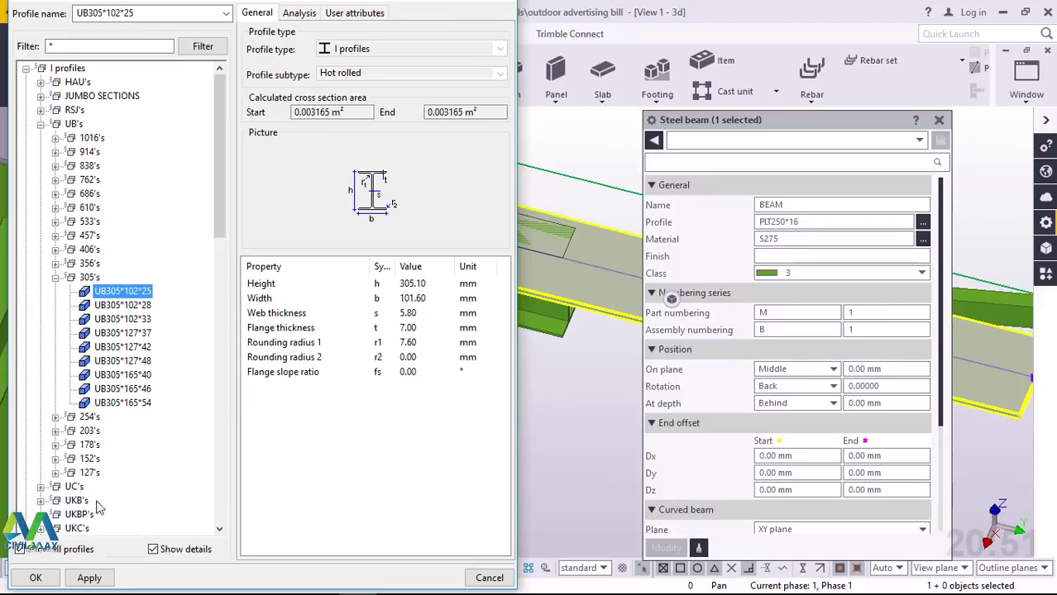
pyautogui.click(88, 577)
pyautogui.click(35, 577)
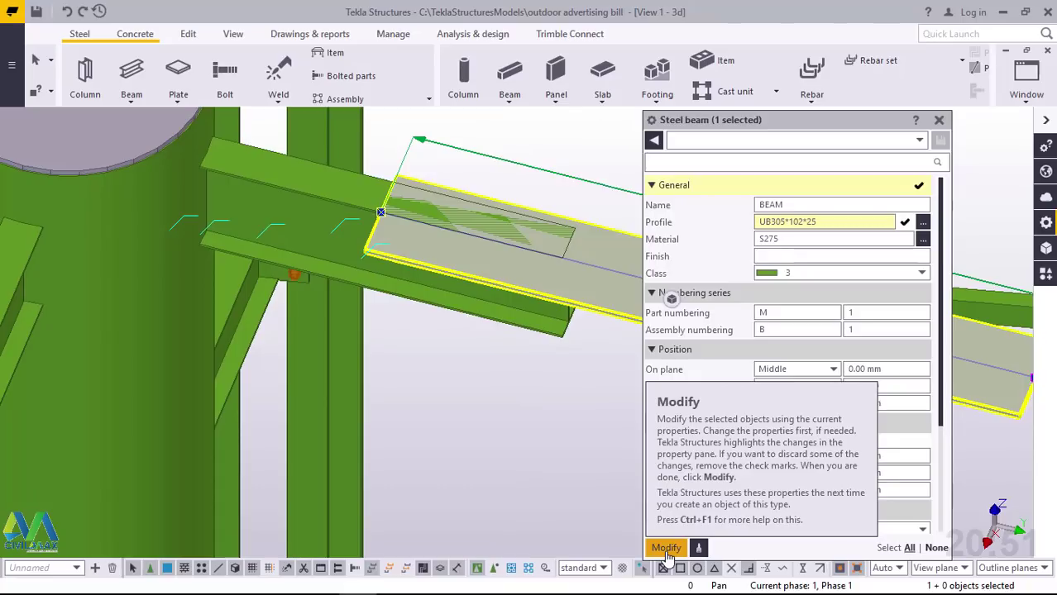
pyautogui.click(667, 548)
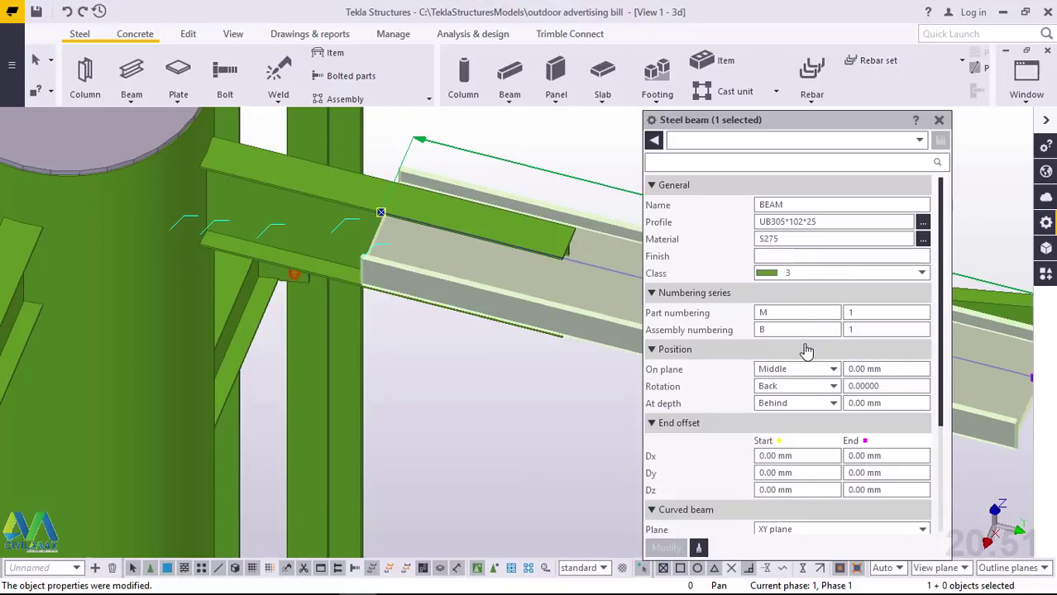
# Set the new beam's rotation to Below, apply the modification and close its properties
pyautogui.click(829, 386)
pyautogui.click(797, 429)
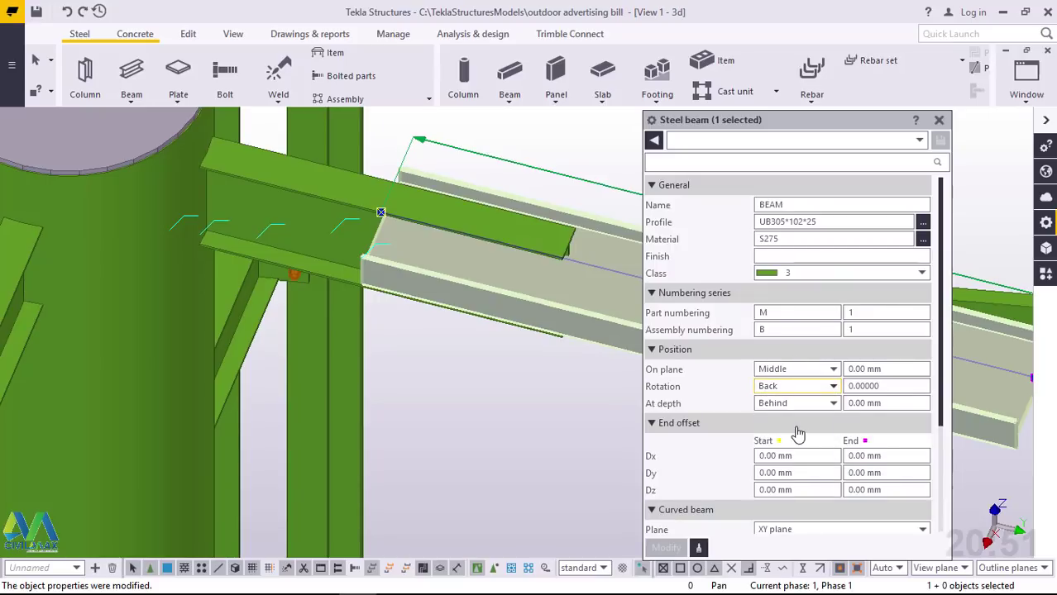
pyautogui.click(829, 386)
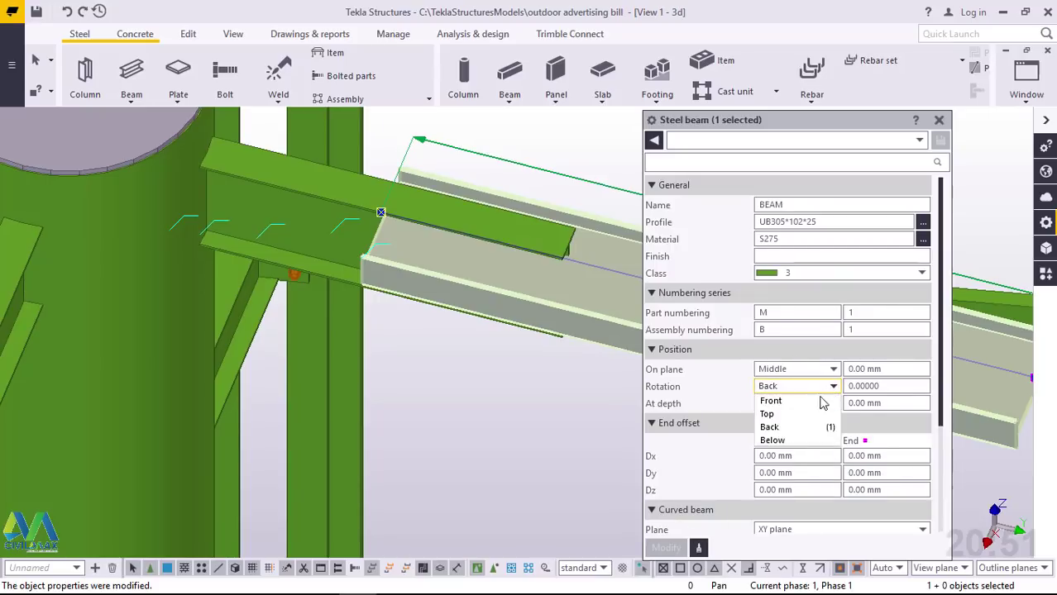
pyautogui.click(772, 439)
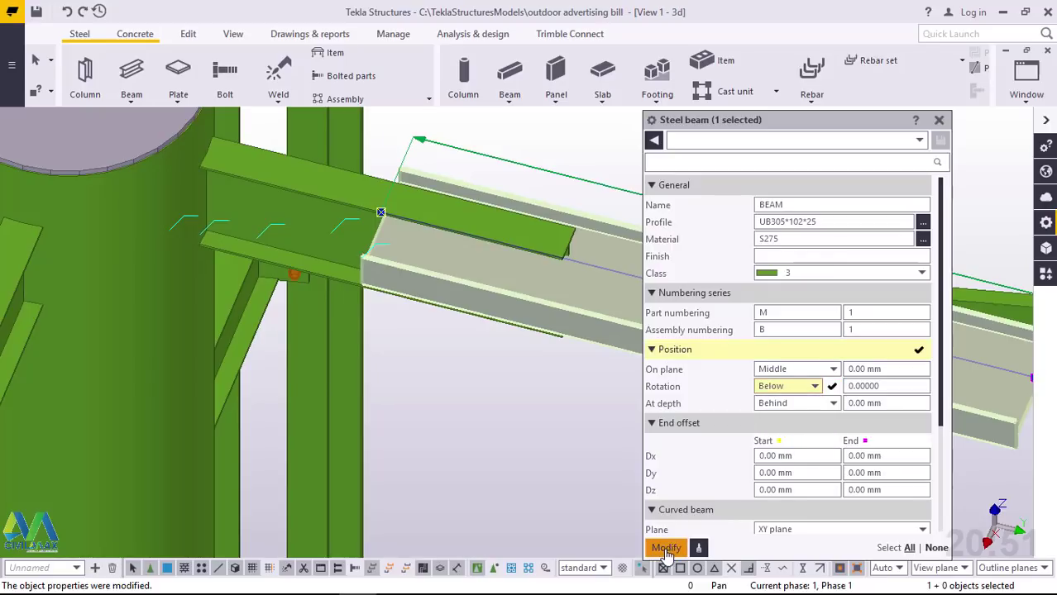
pyautogui.click(666, 547)
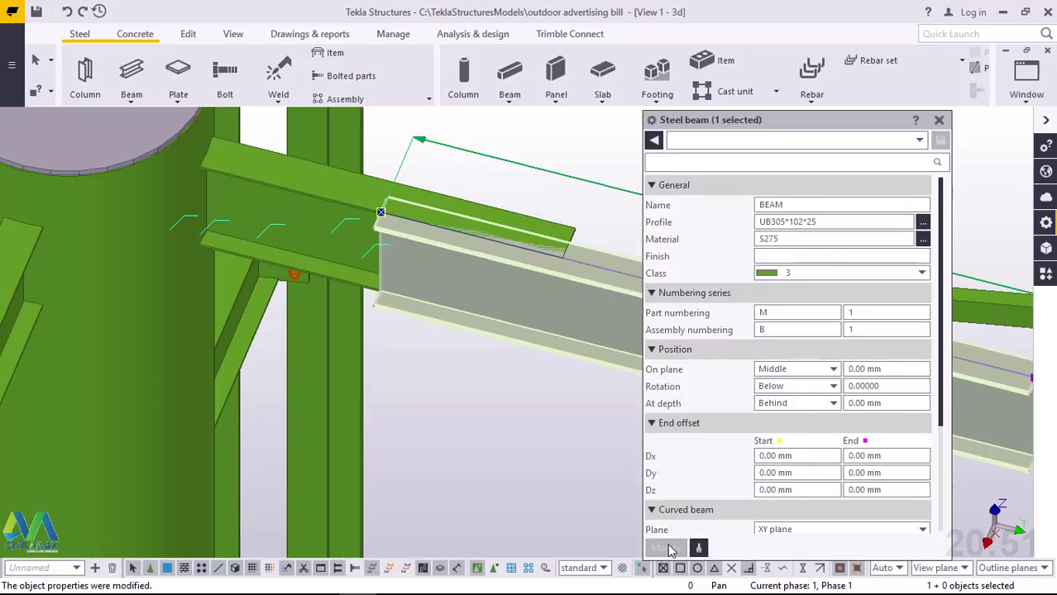
pyautogui.click(936, 120)
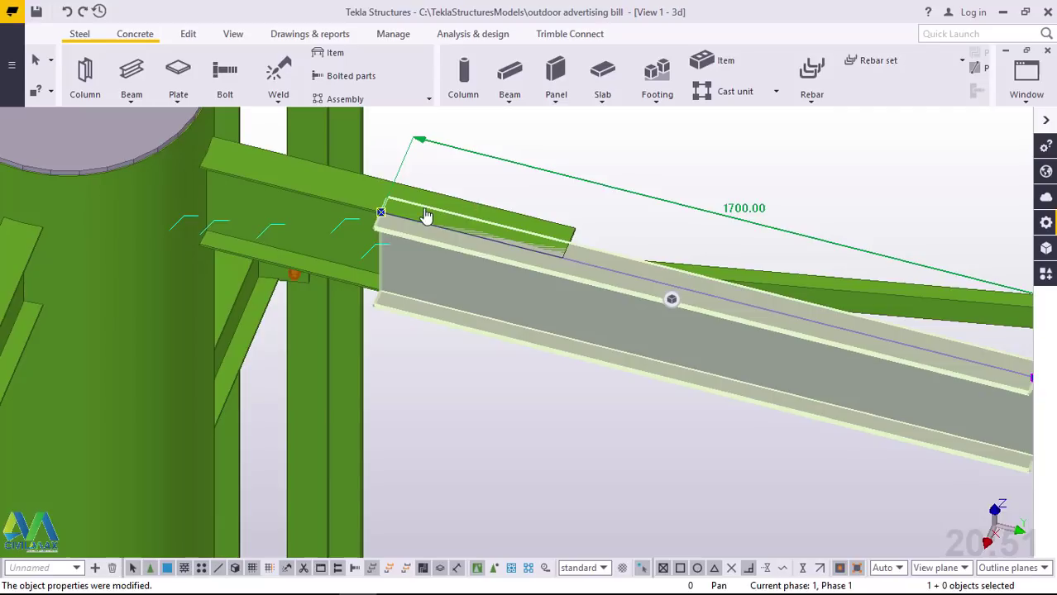
# Move the new beam from its top flange's starting corner to the matching top flange corner at the shortened beam's free end
pyautogui.scroll(-1, 447, 215)
pyautogui.scroll(2, 462, 214)
pyautogui.rightClick(662, 126)
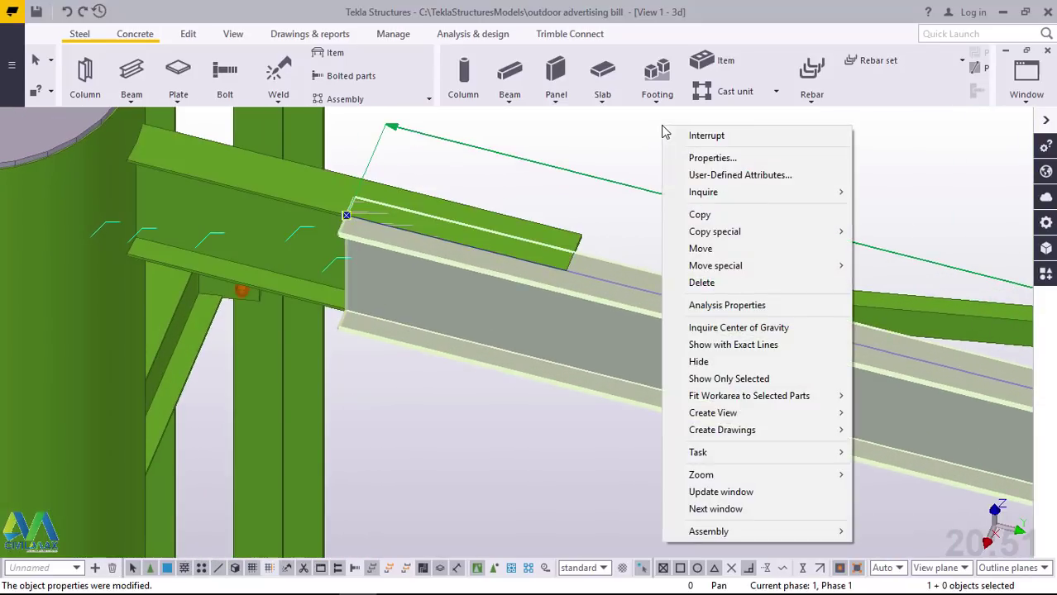
pyautogui.click(703, 248)
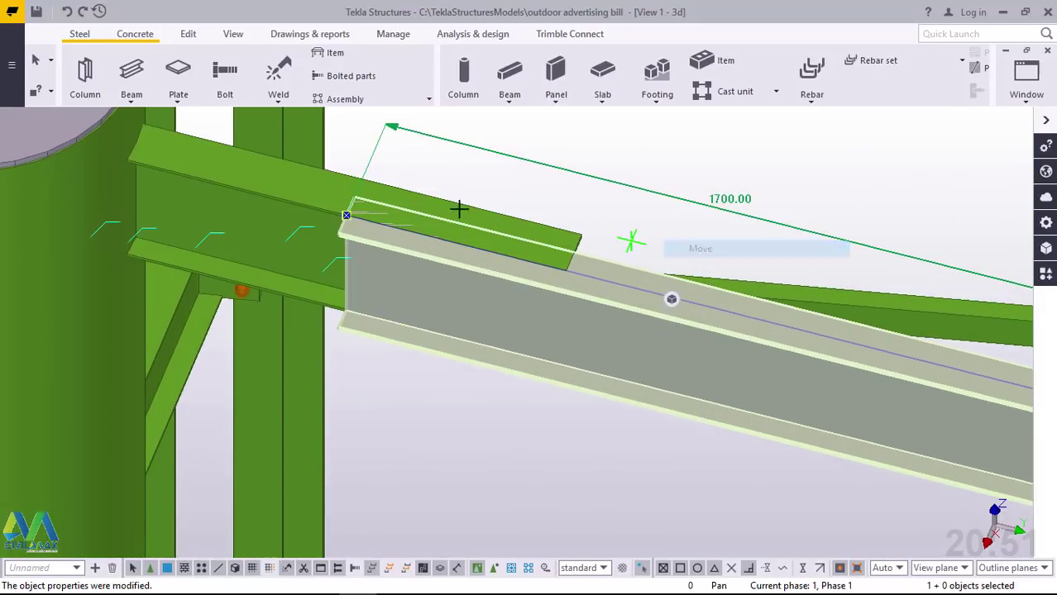
pyautogui.scroll(1, 362, 195)
pyautogui.scroll(1, 363, 195)
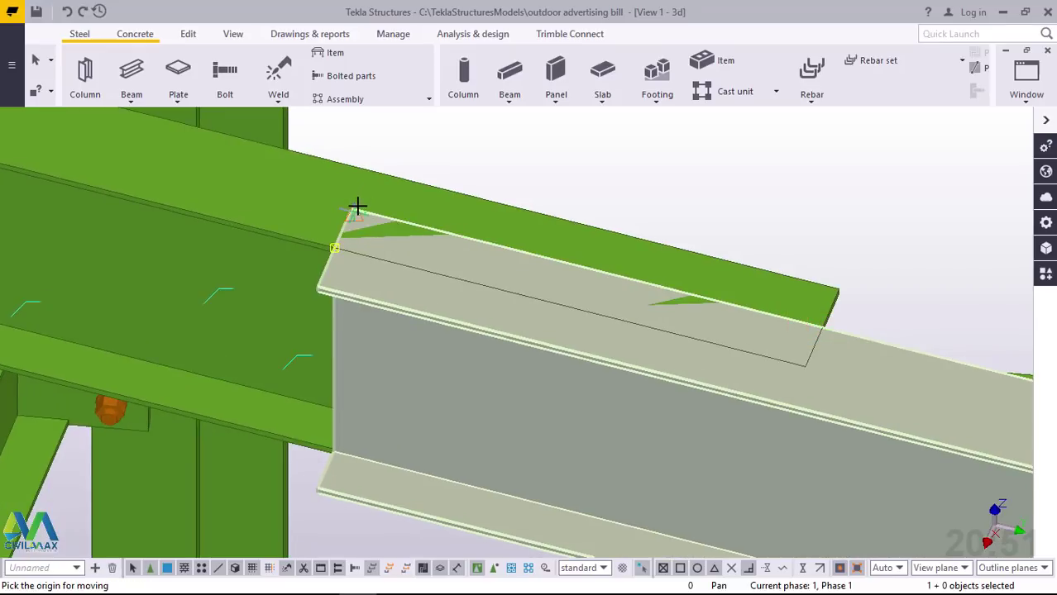
pyautogui.click(353, 207)
pyautogui.scroll(2, 873, 293)
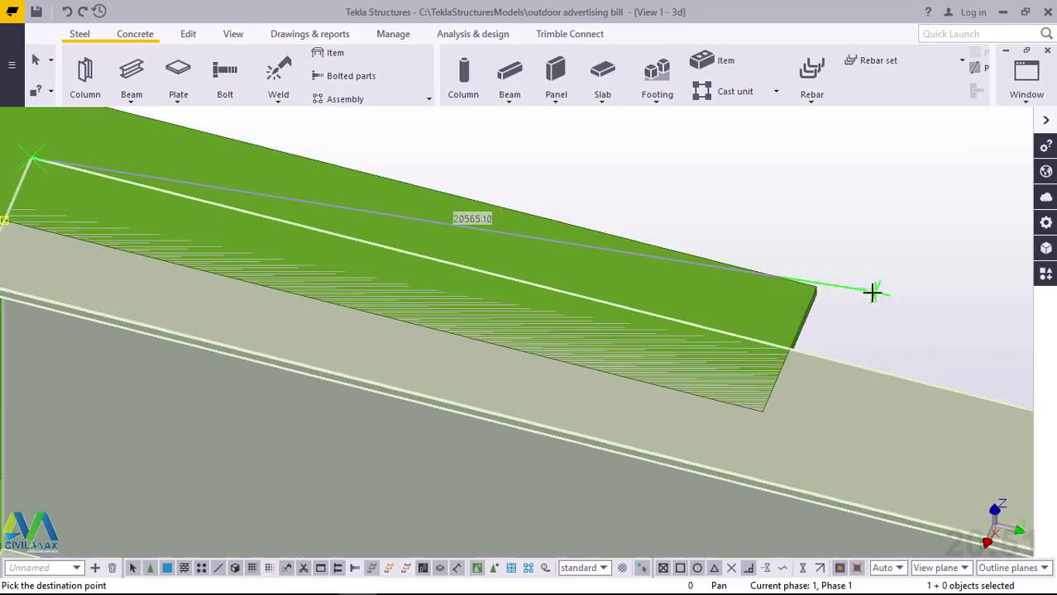
pyautogui.scroll(2, 794, 298)
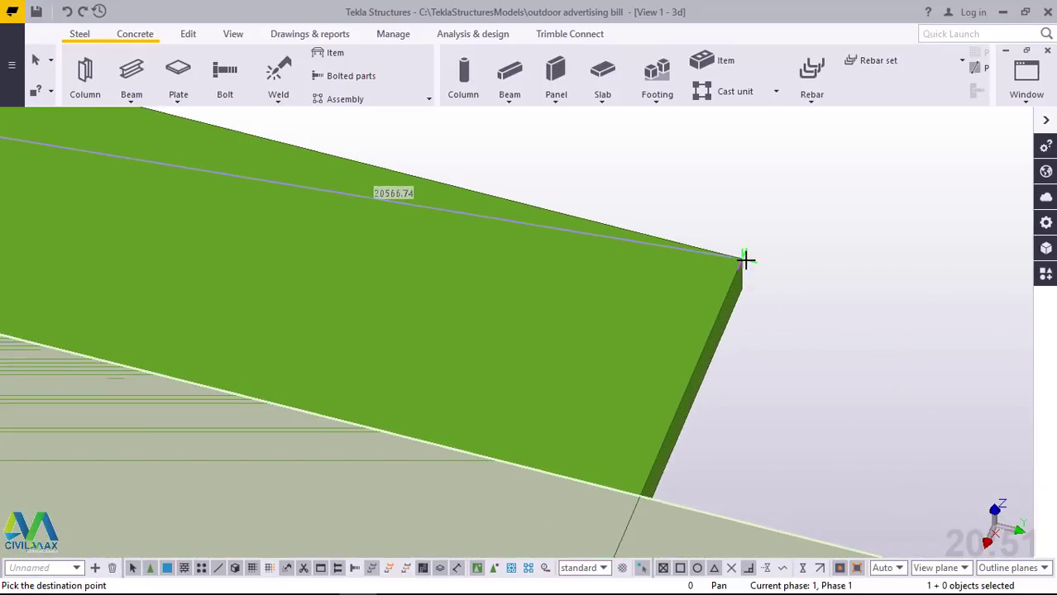
pyautogui.click(754, 258)
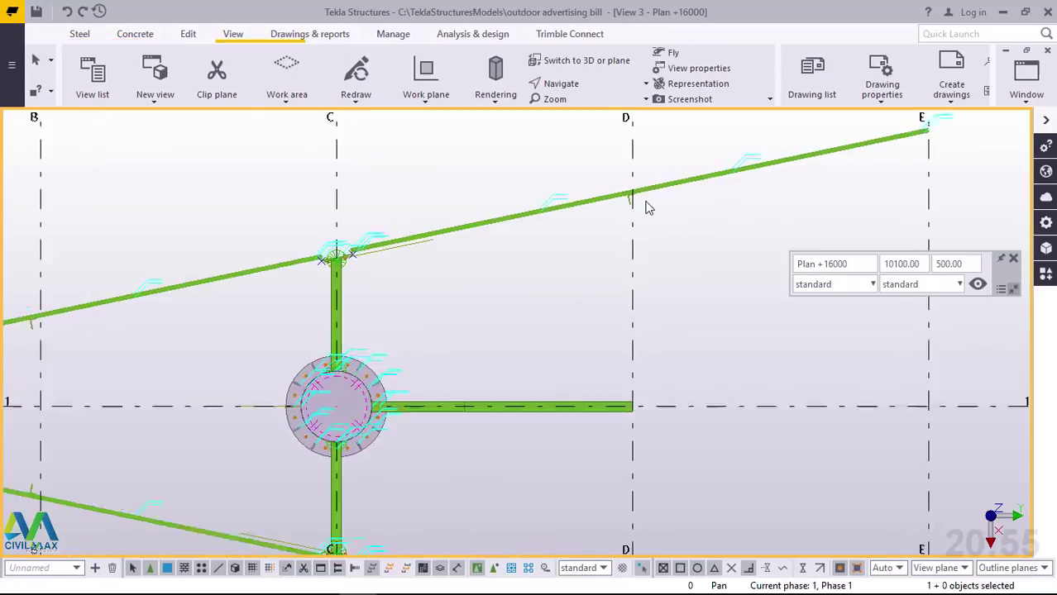